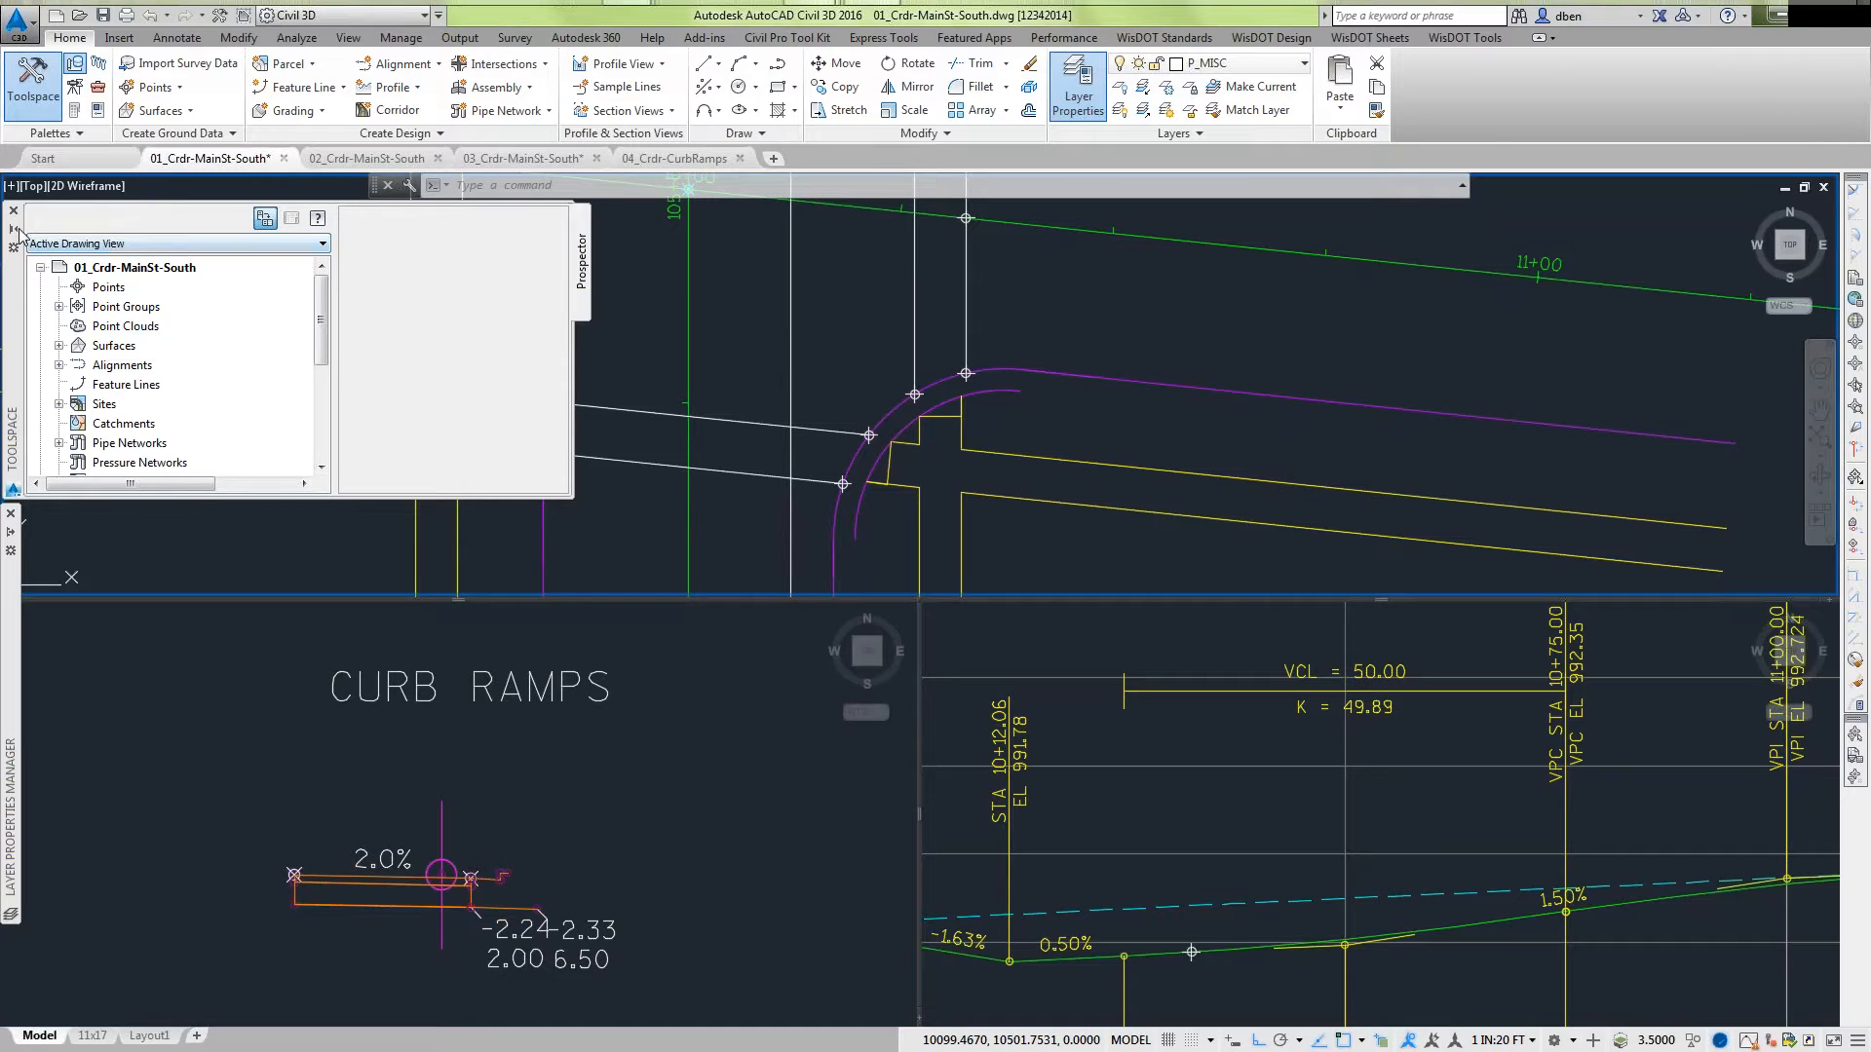
Identify the First Street and Main Street centerlines, and highlight the outer sidewalk offset alignments along both streets at the southeast corner.
{"action": "scroll", "coordinate": [1114, 405], "scroll_direction": "down", "scroll_amount": 4}
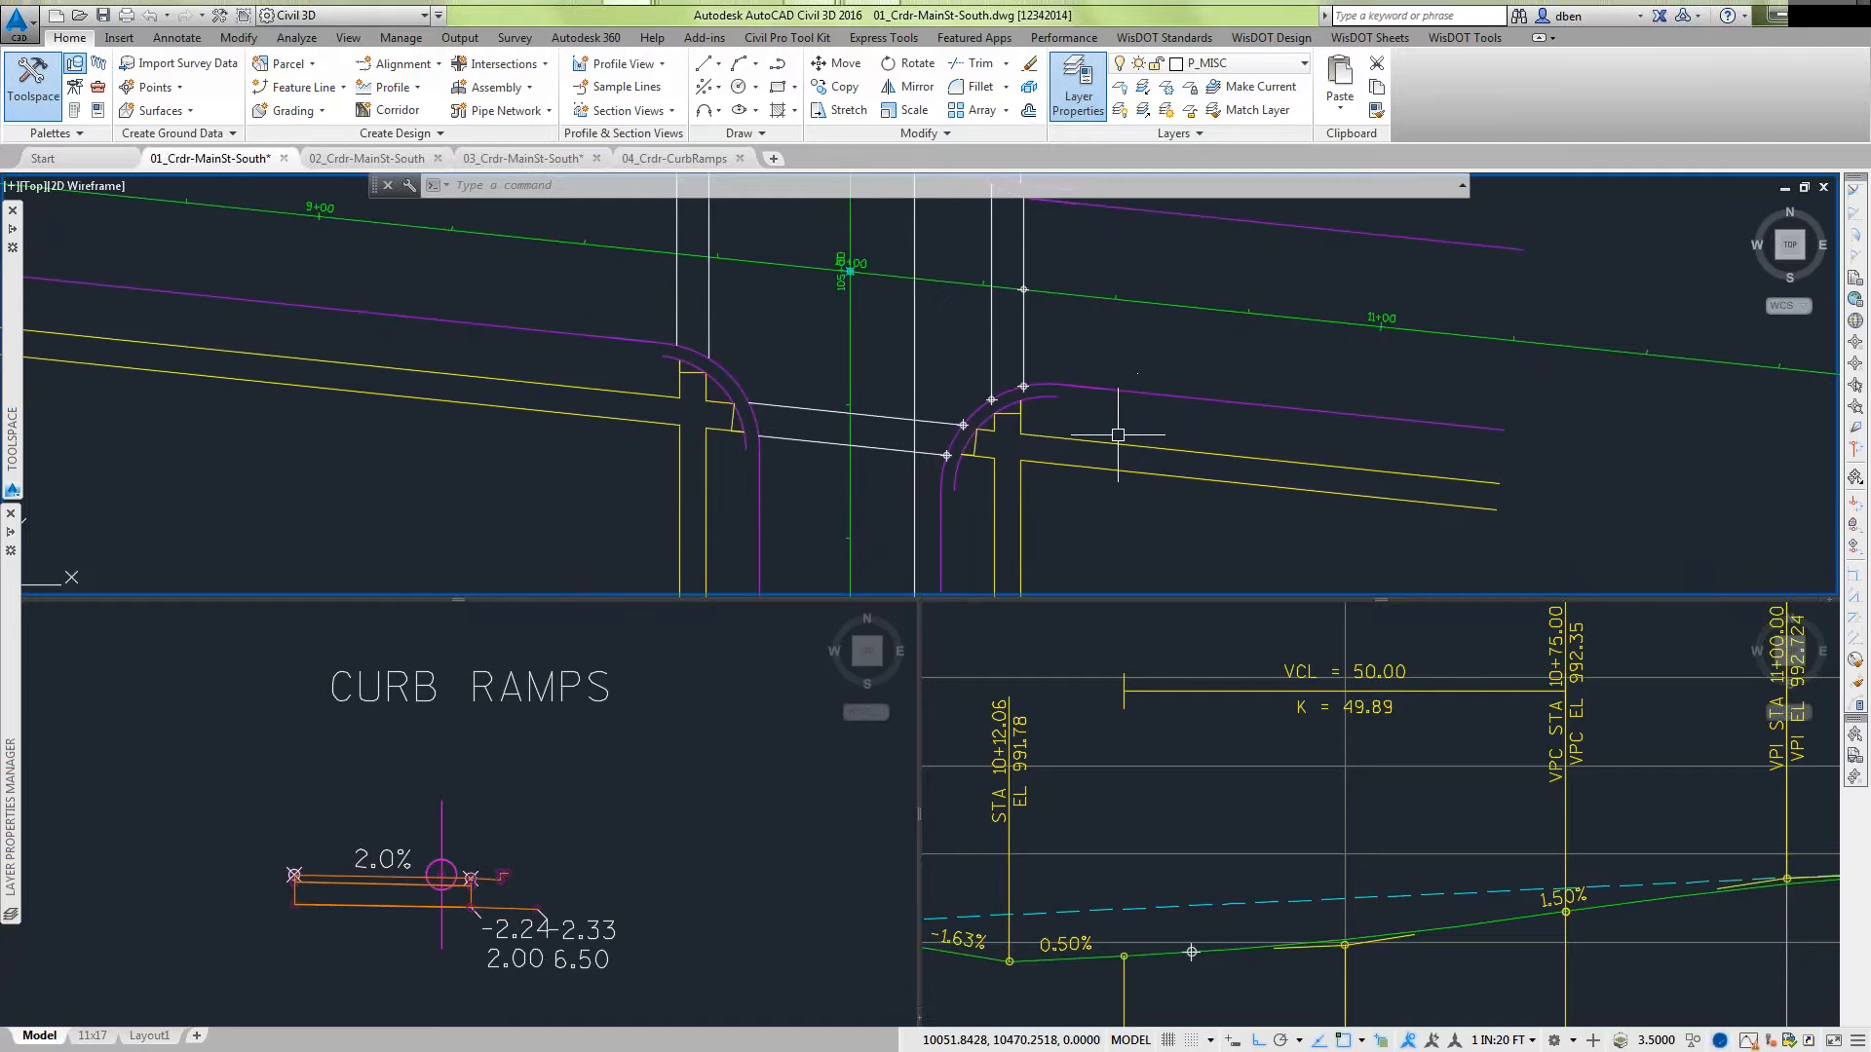
{"action": "middle_click_drag", "start_coordinate": [1120, 413], "coordinate": [1121, 404]}
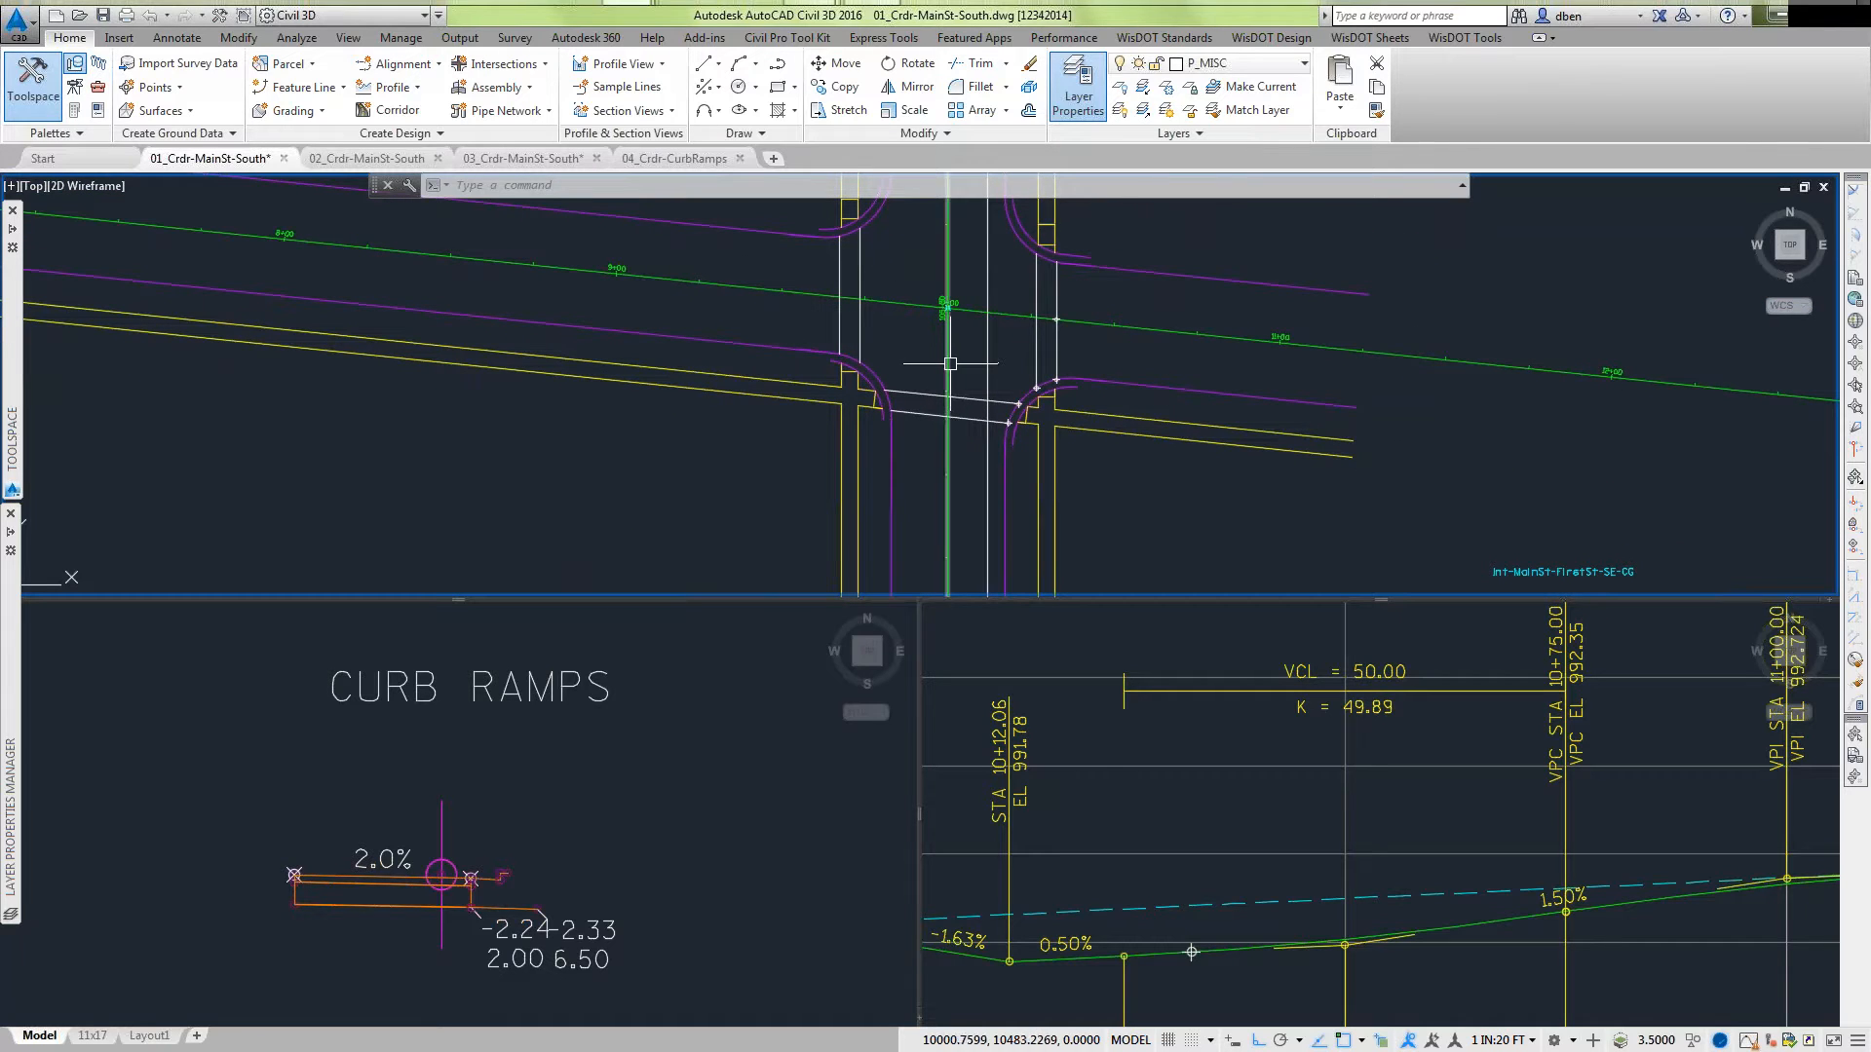
{"action": "mouse_move", "coordinate": [949, 364]}
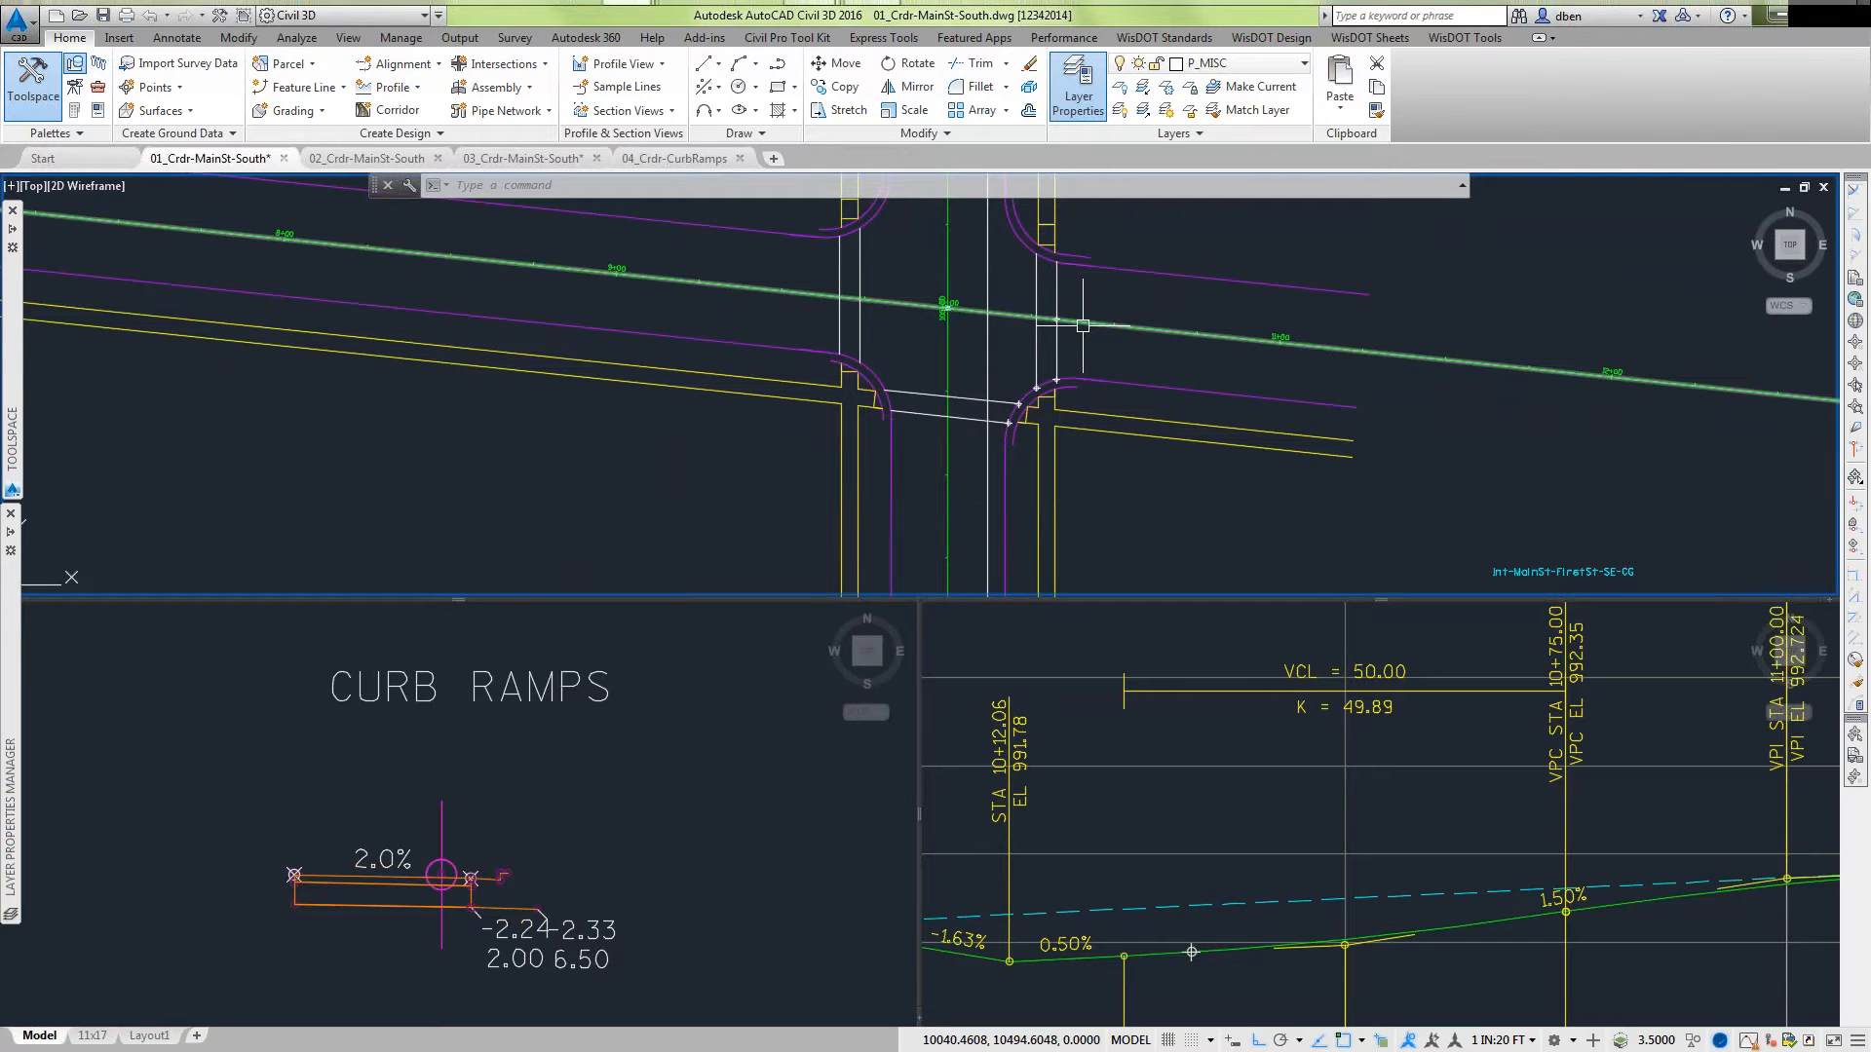
{"action": "mouse_move", "coordinate": [1080, 324]}
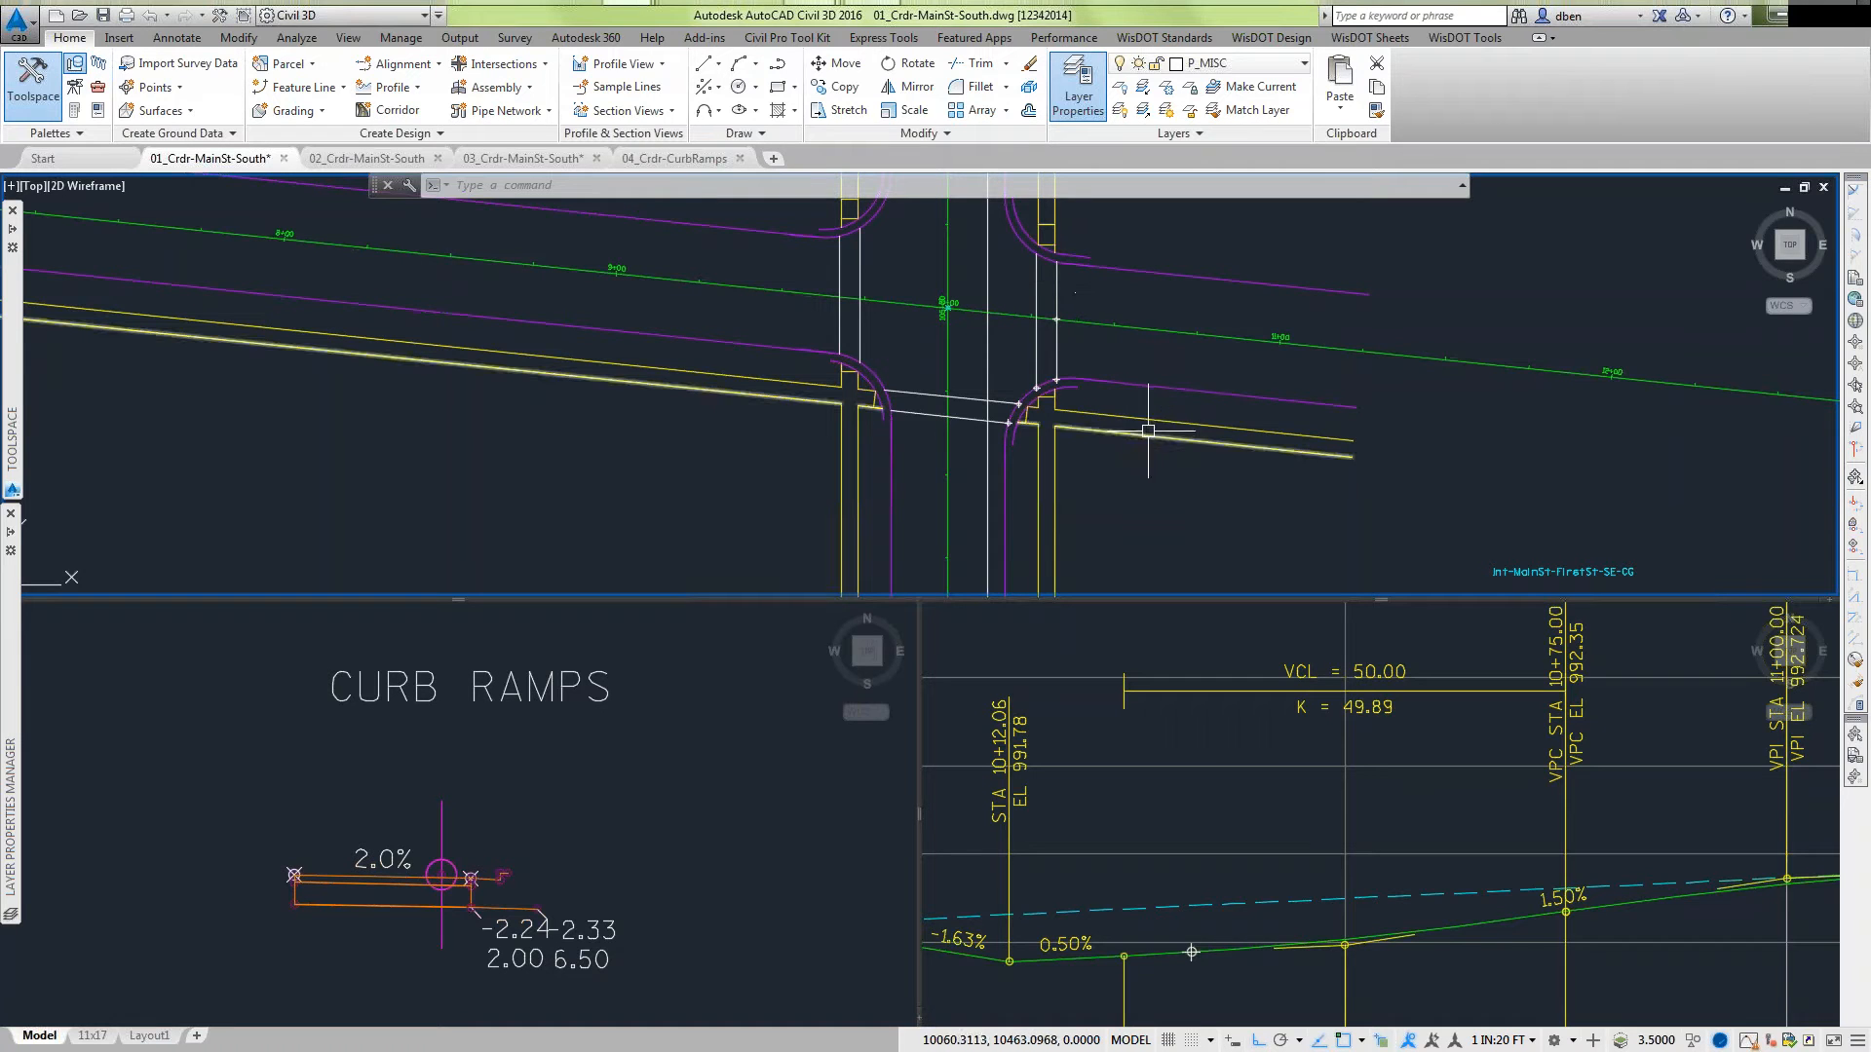
{"action": "mouse_move", "coordinate": [1130, 436]}
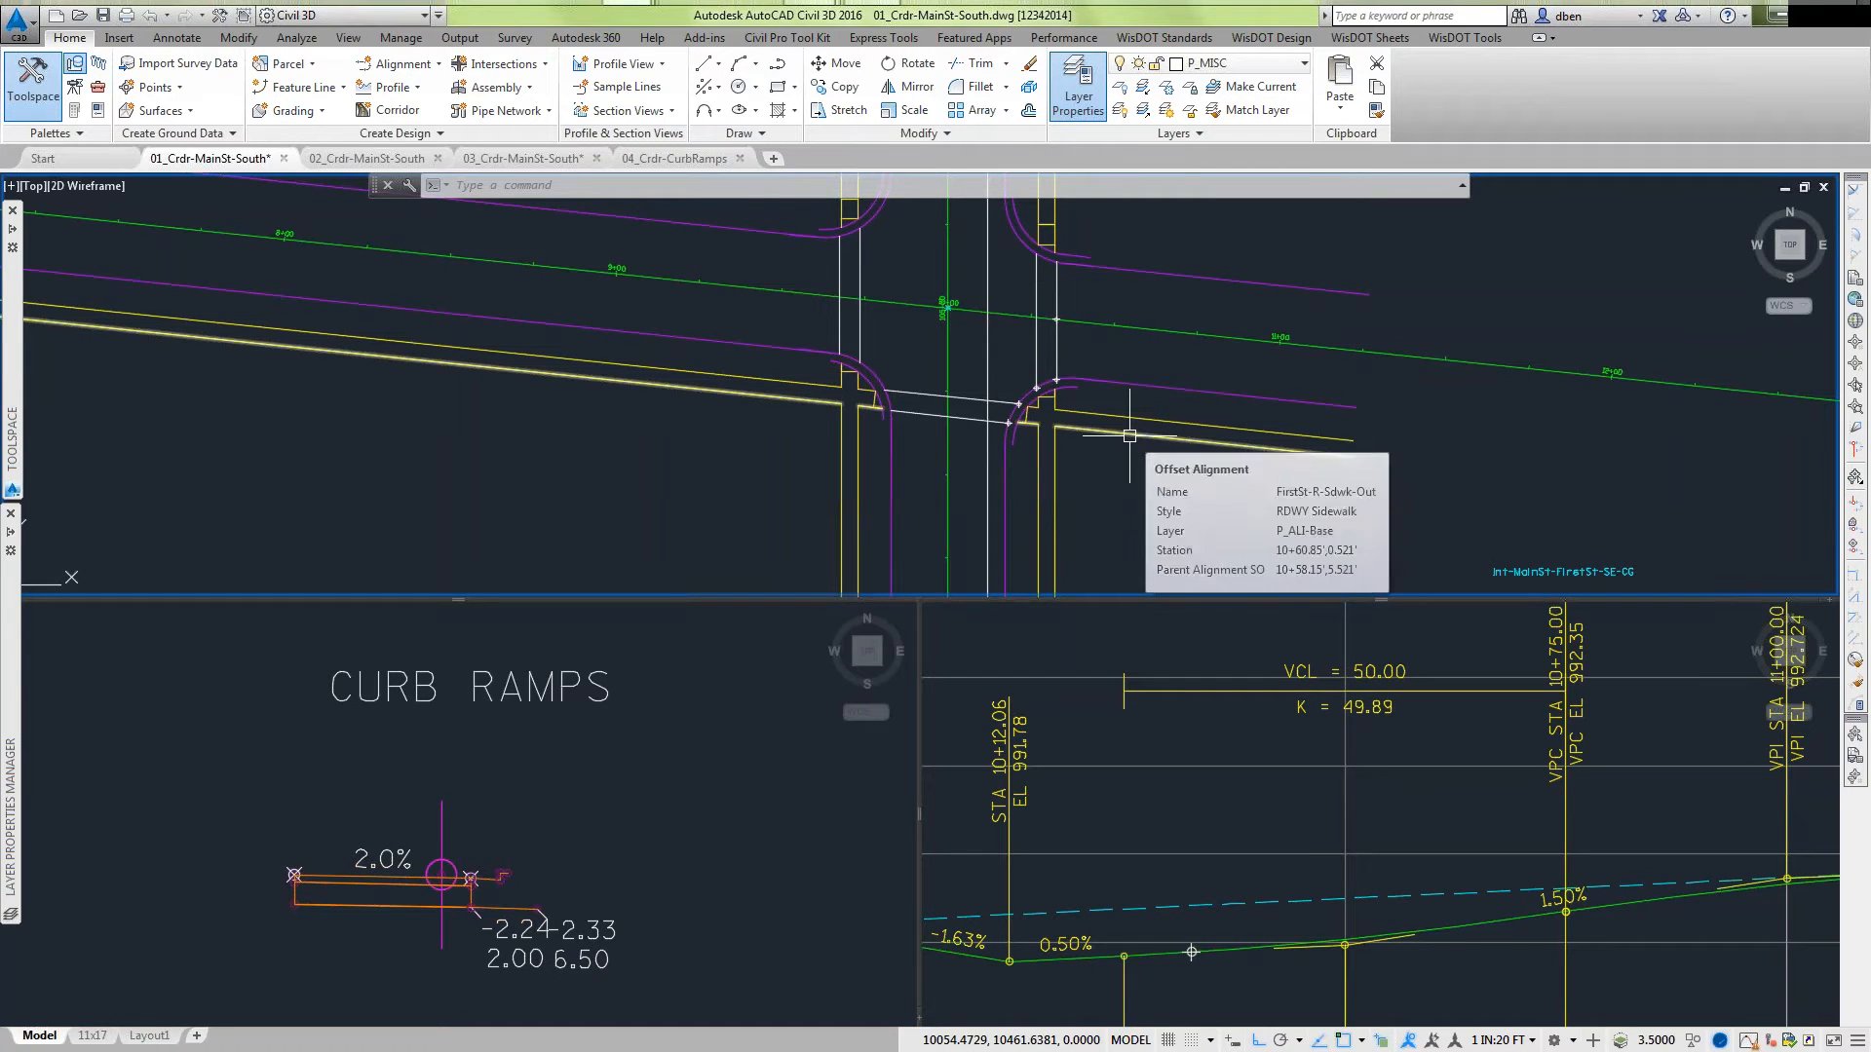
{"action": "left_click", "coordinate": [1129, 436]}
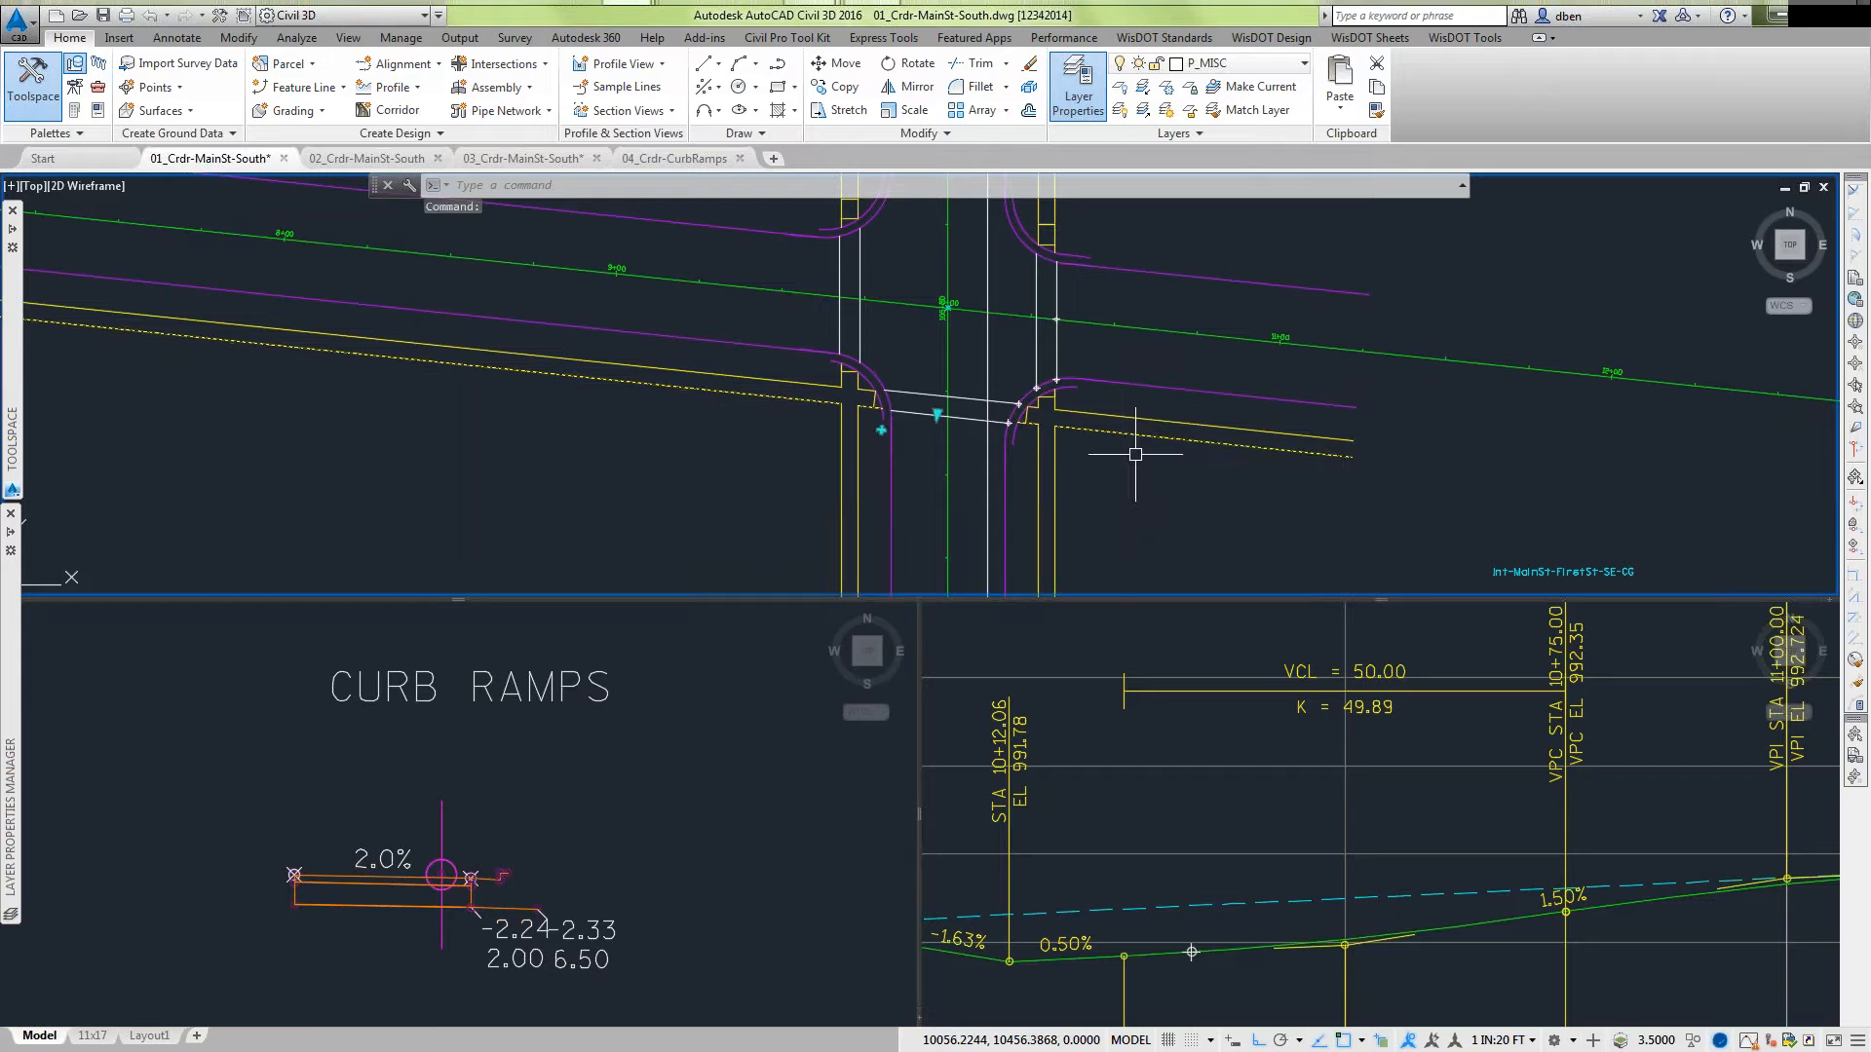
{"action": "left_click", "coordinate": [1057, 455]}
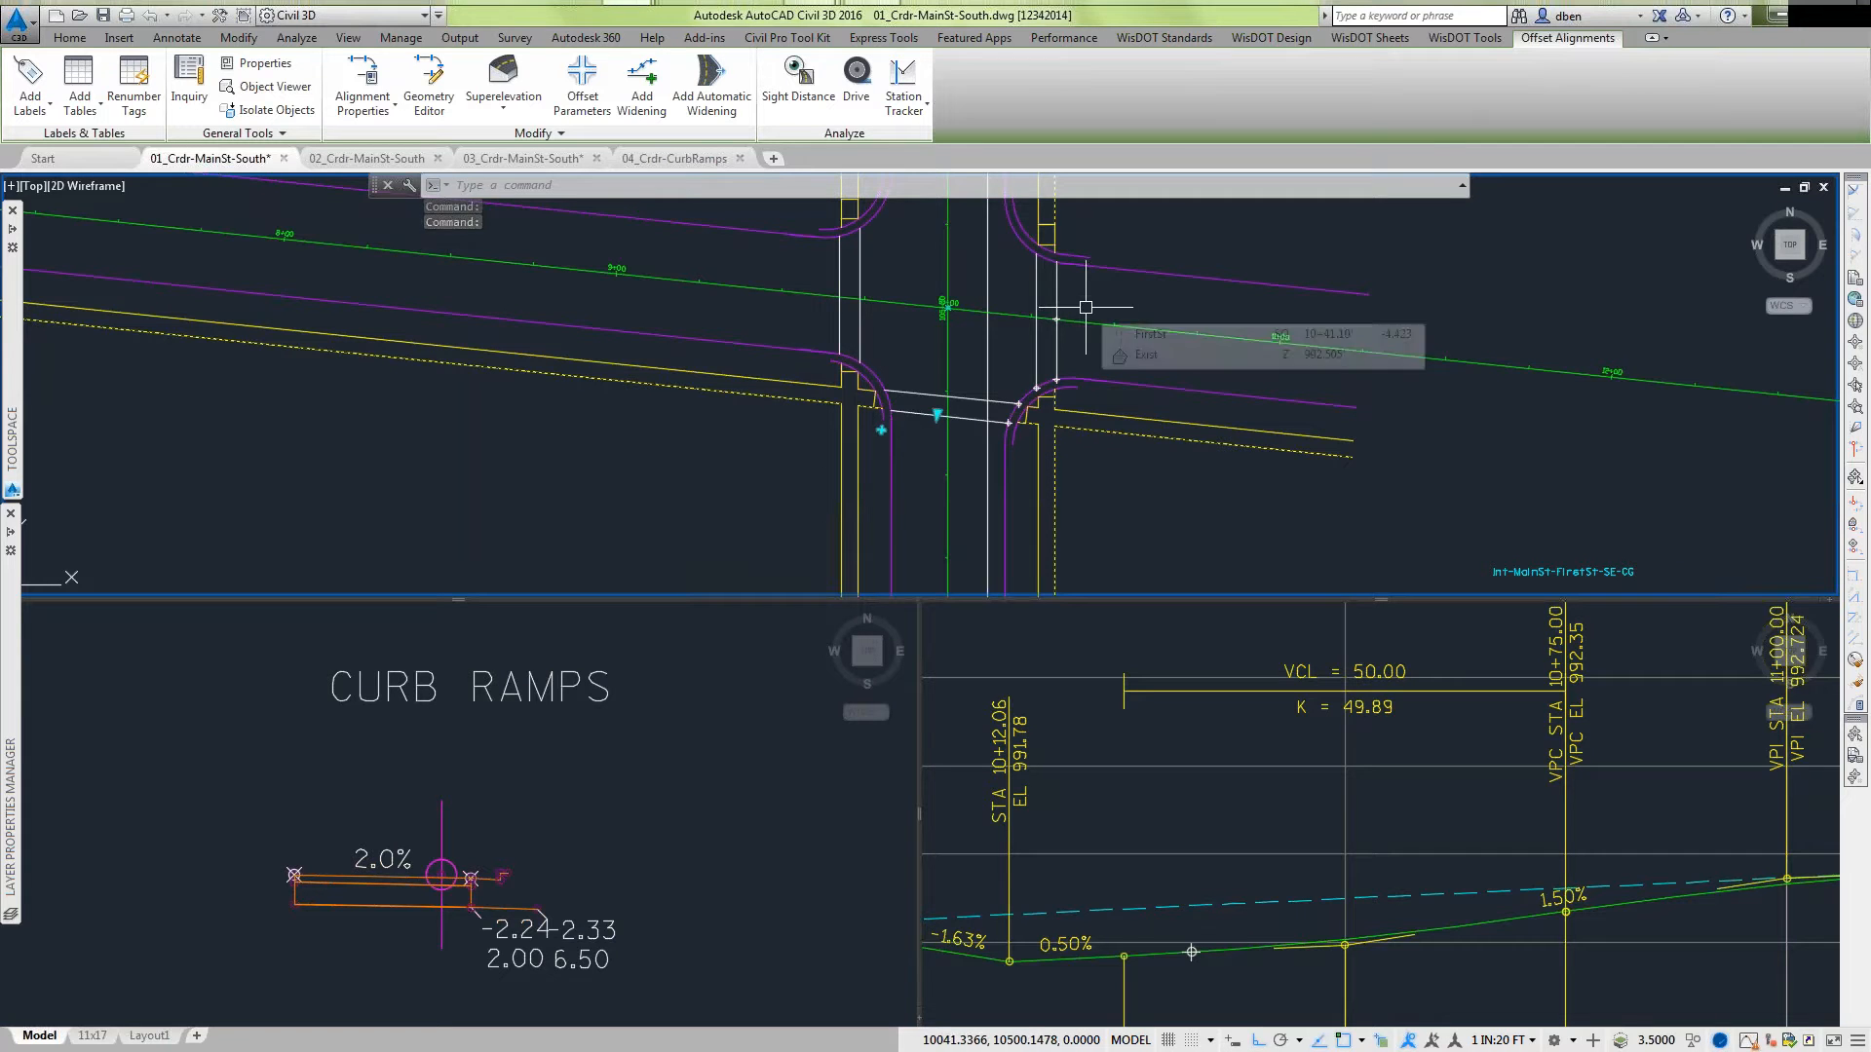
{"action": "key", "text": "Escape"}
{"action": "key", "text": "Escape"}
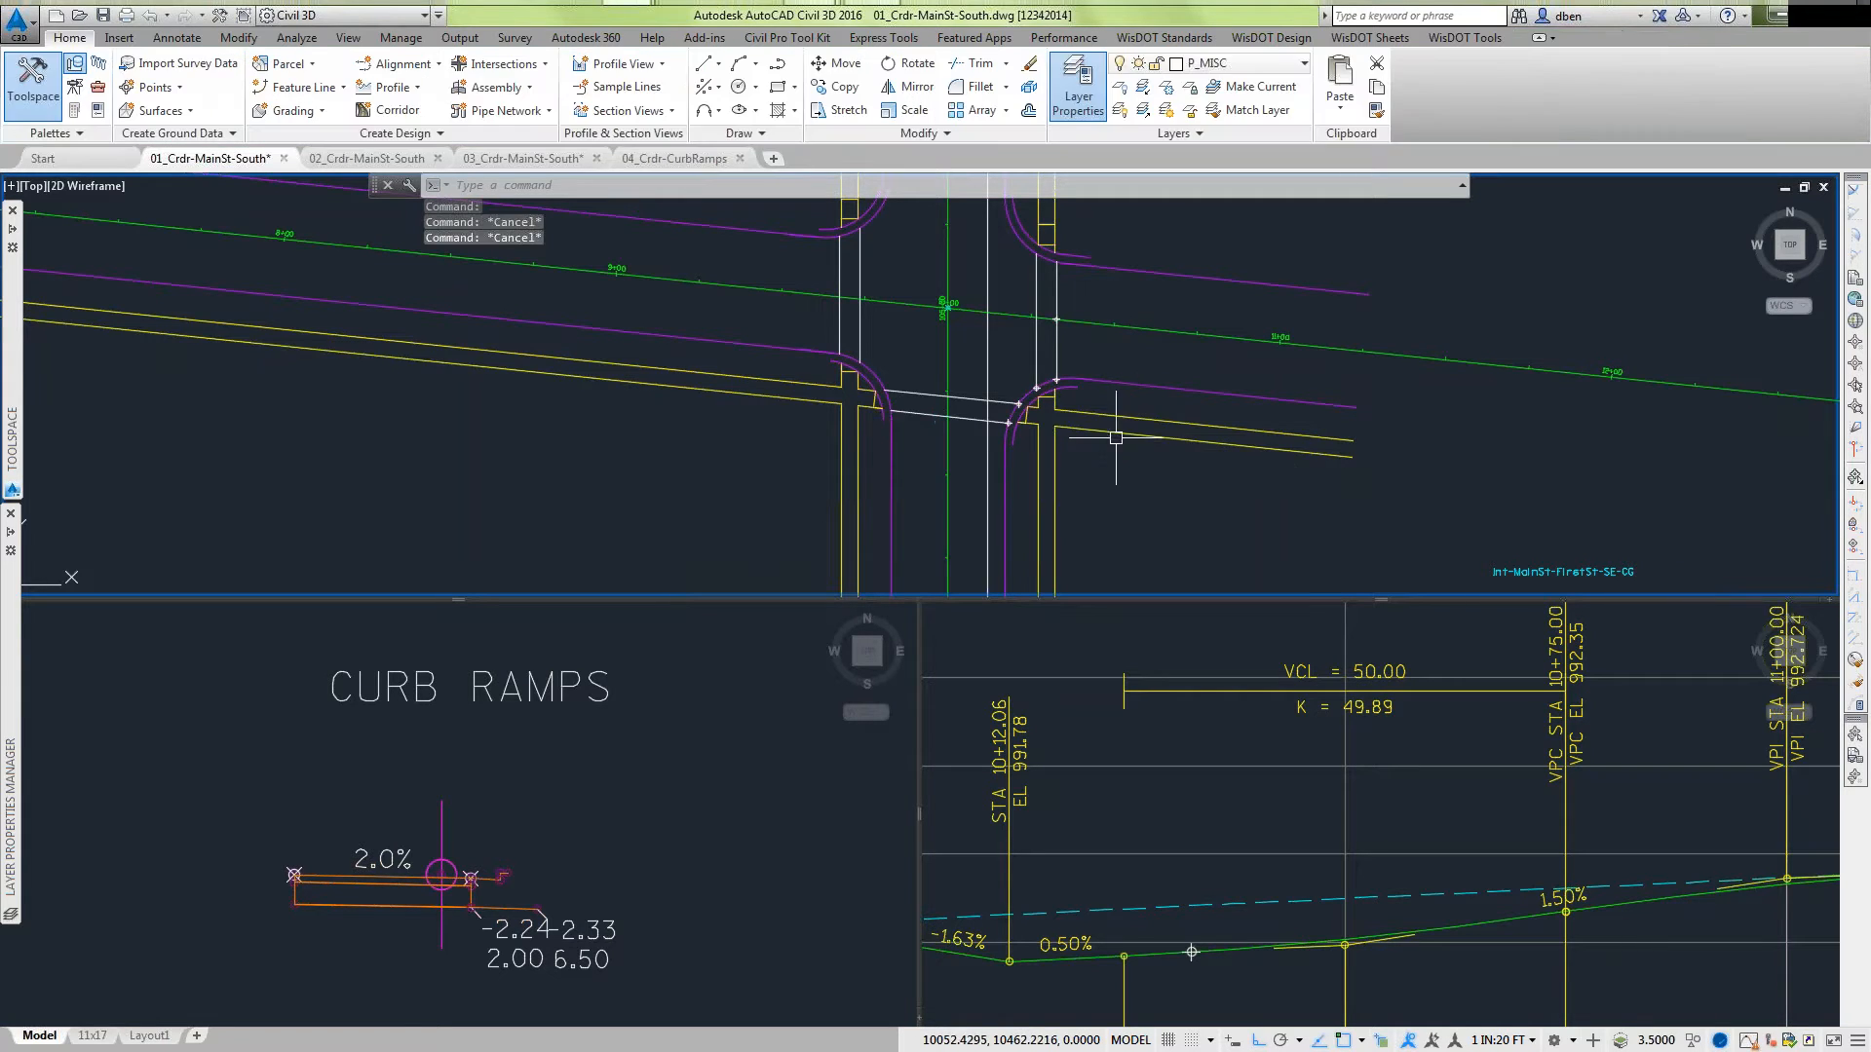
Highlight the inner sidewalk offset alignments along First Street and Main Street at the southeast corner, then clear the selection.
{"action": "left_click", "coordinate": [1039, 522]}
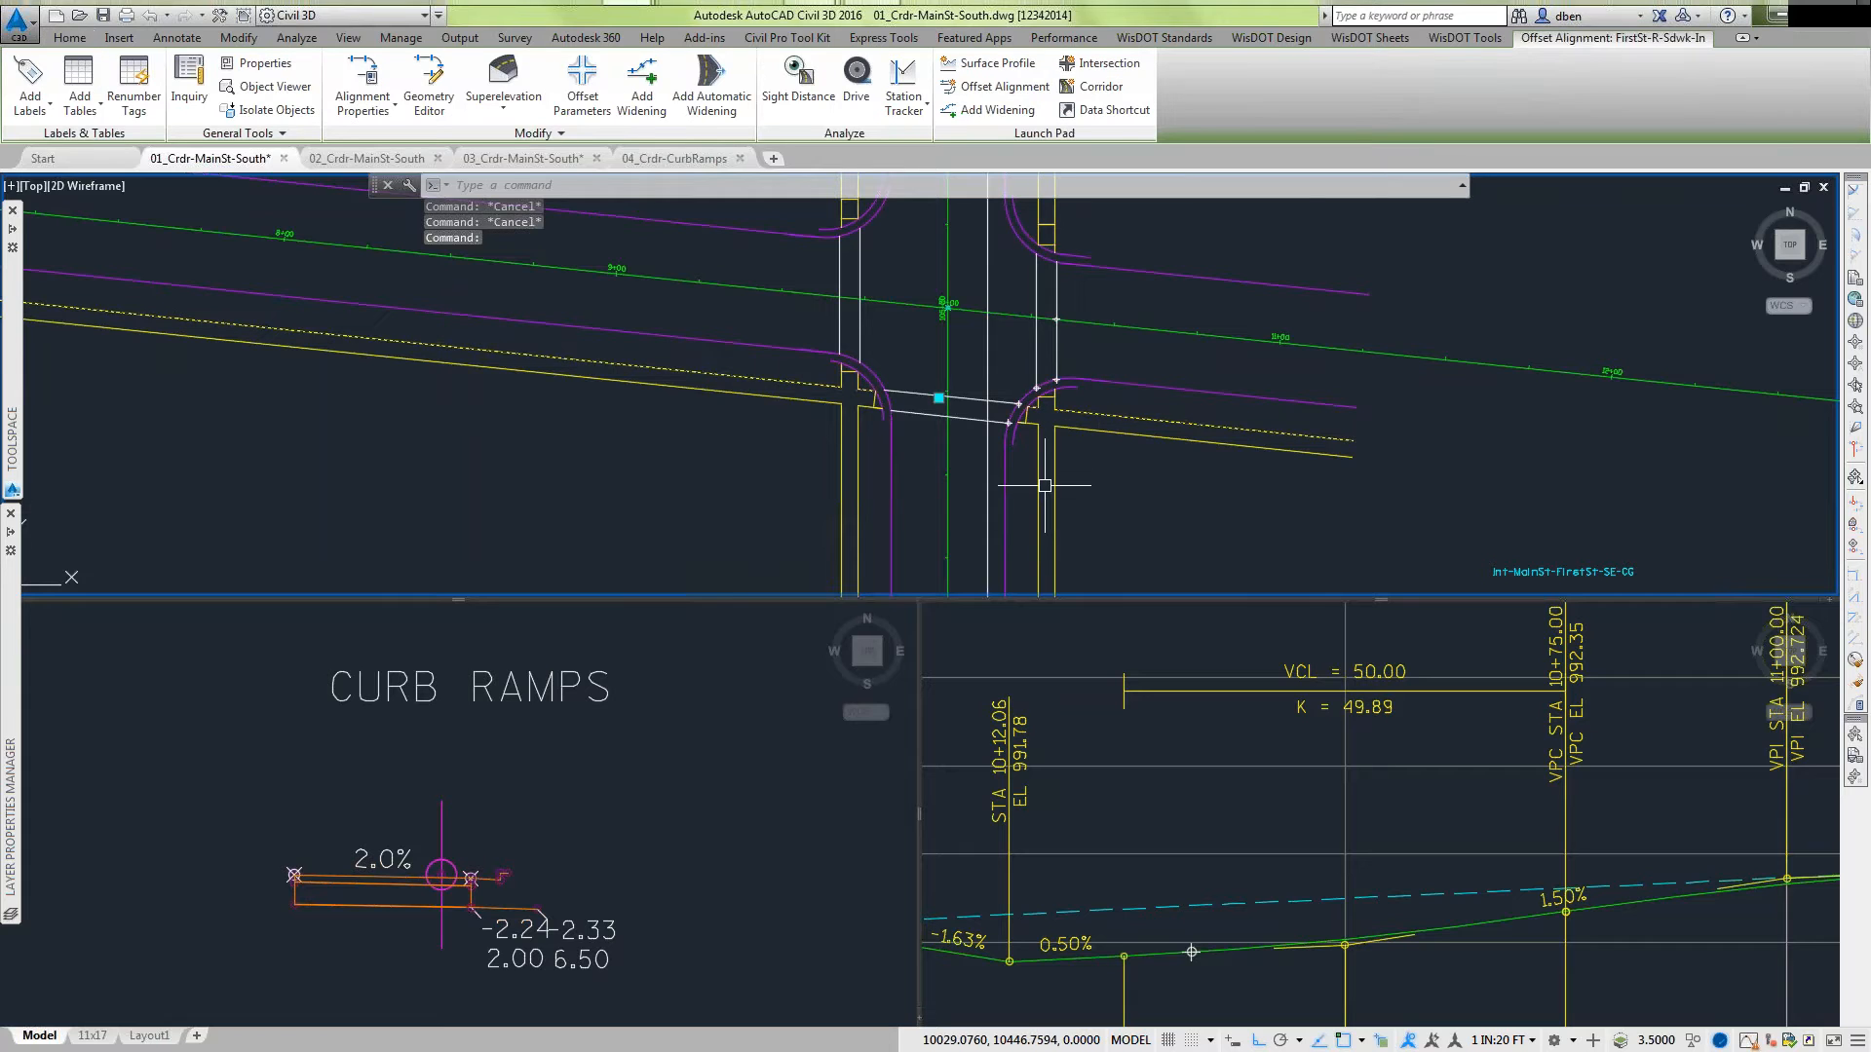
{"action": "left_click", "coordinate": [1090, 475]}
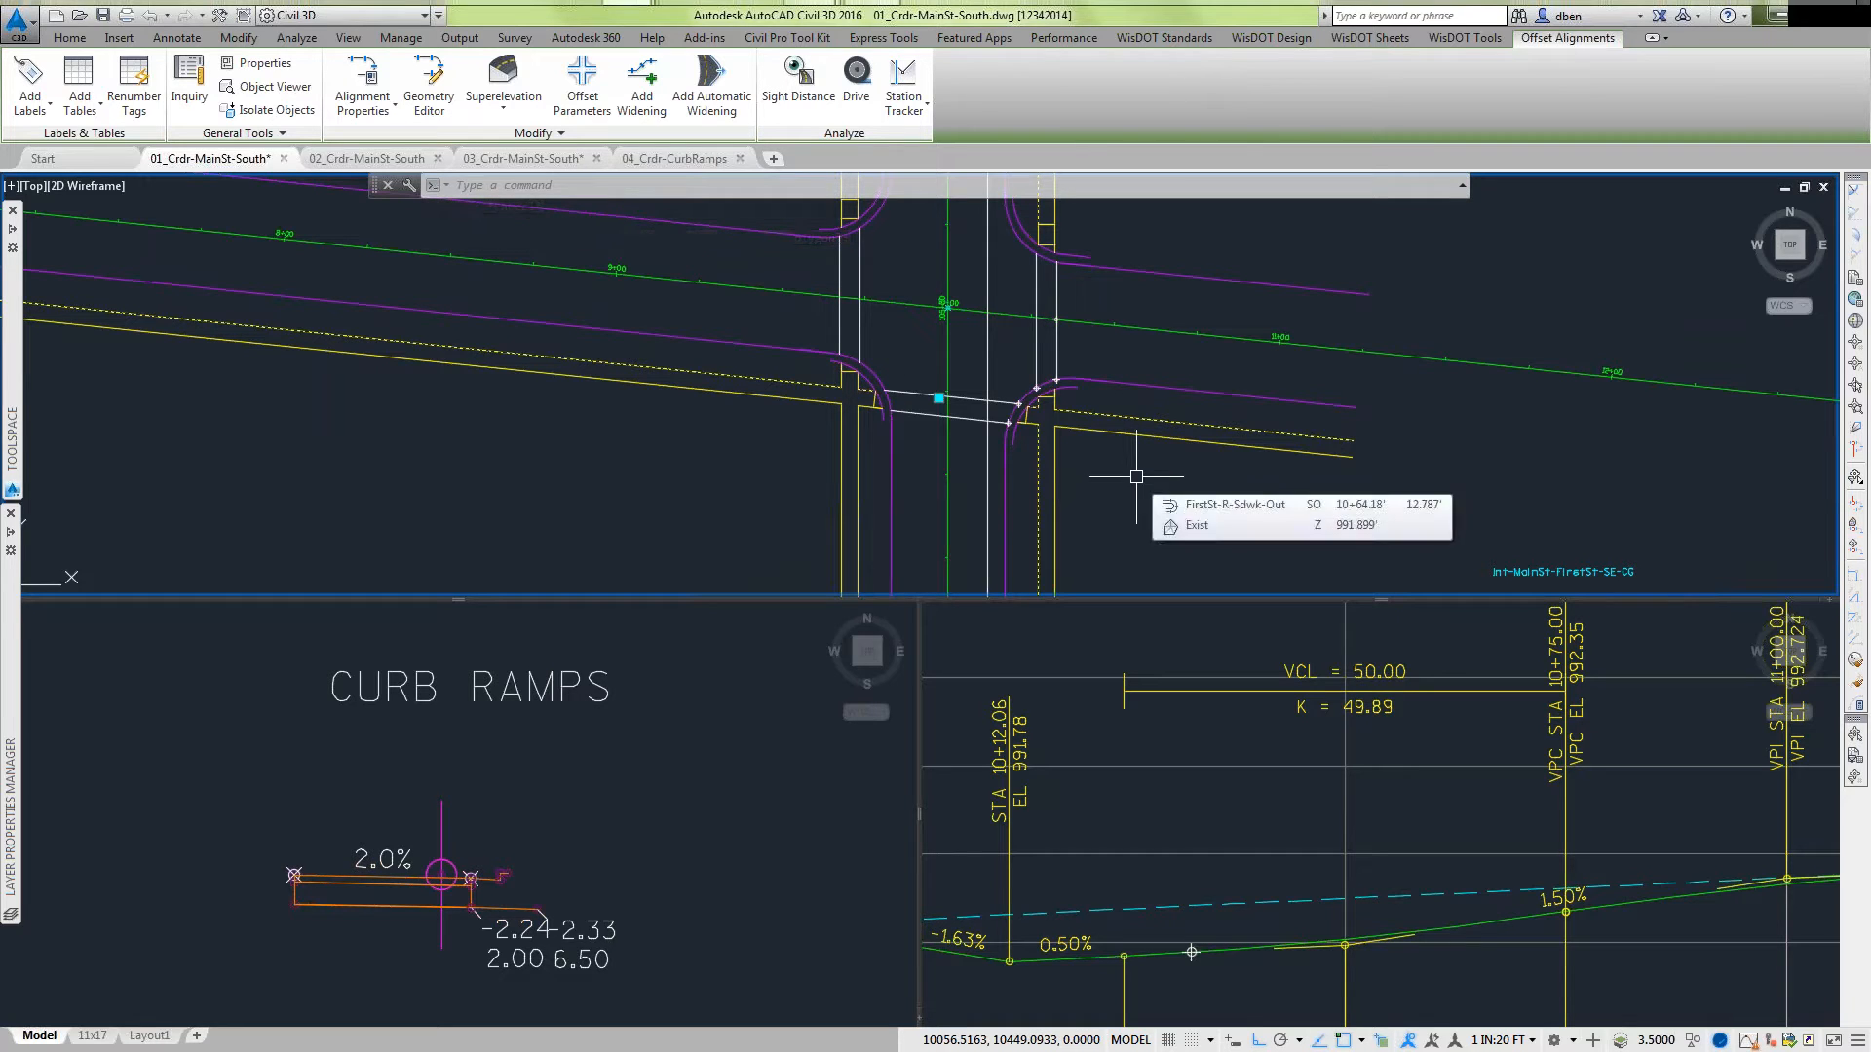
{"action": "key", "text": "Escape"}
{"action": "key", "text": "Escape"}
{"action": "key", "text": "Escape"}
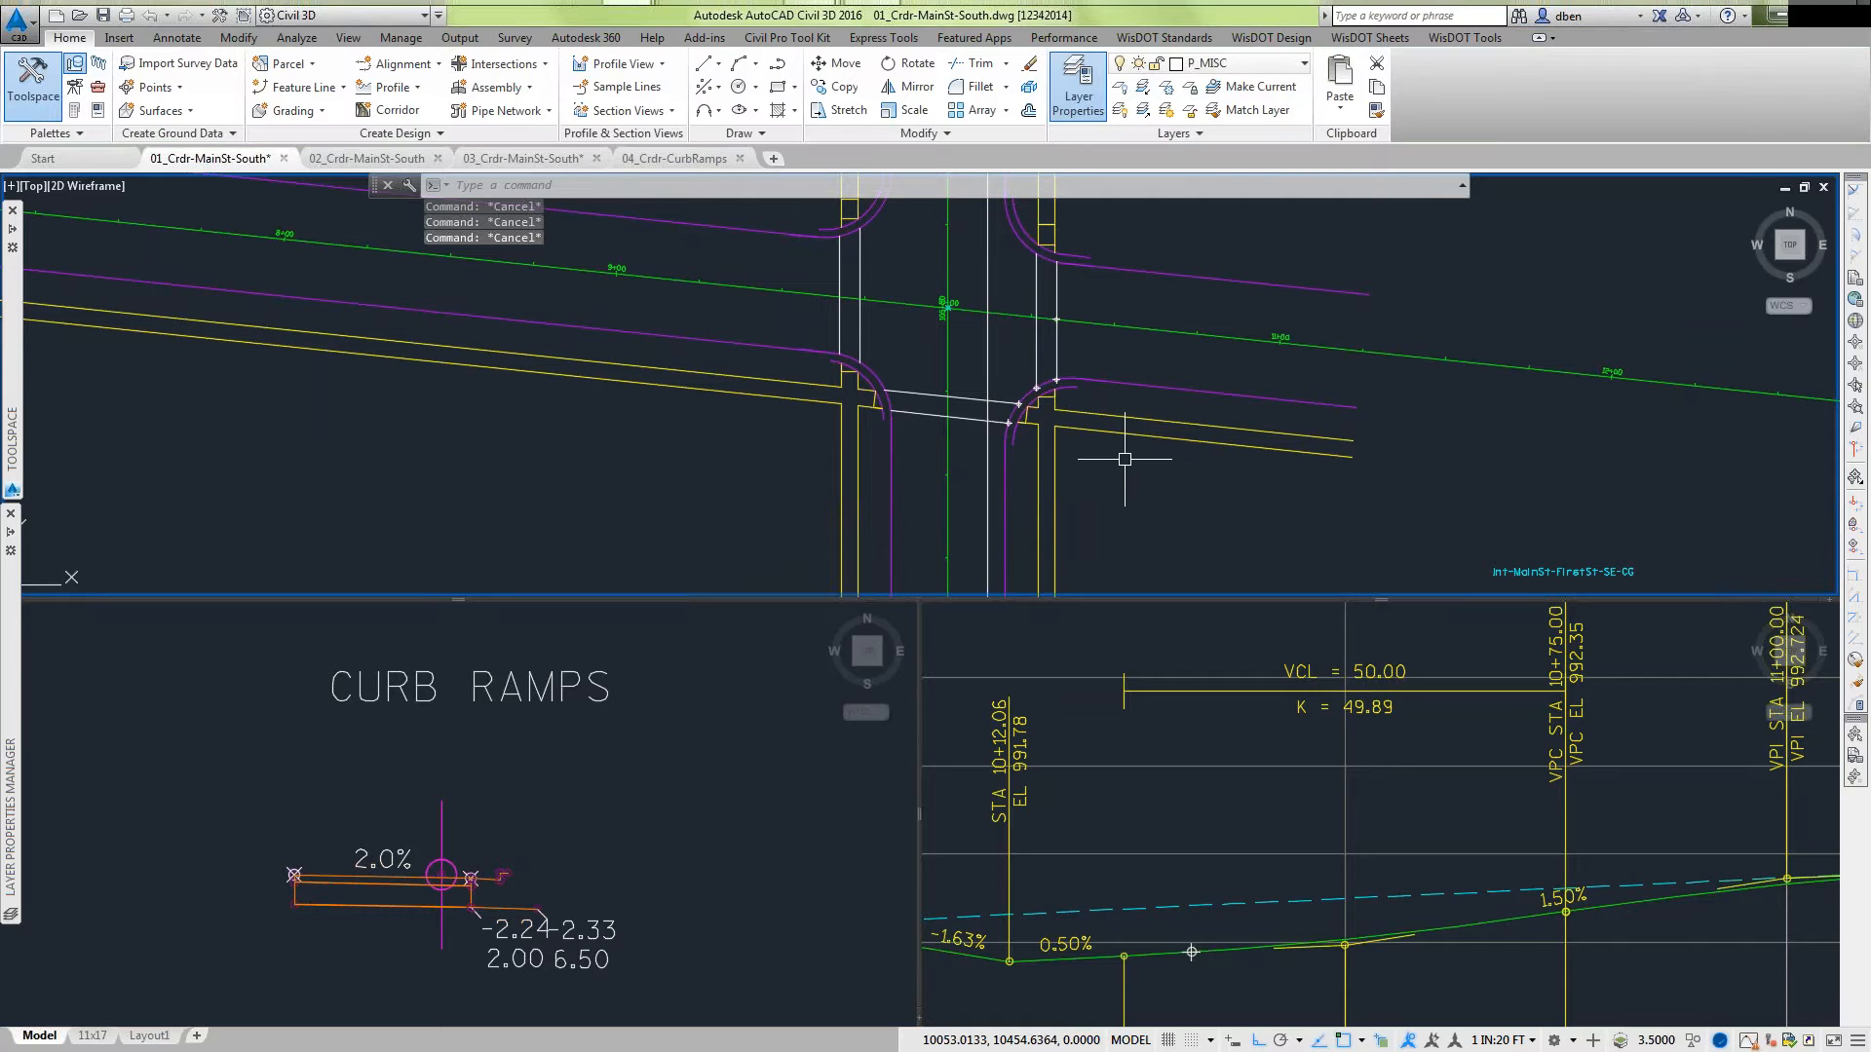
Review the masking regions in the alignment properties of FirstSt-R-Sdwk-Out and close them without changes.
{"action": "left_click", "coordinate": [1072, 427]}
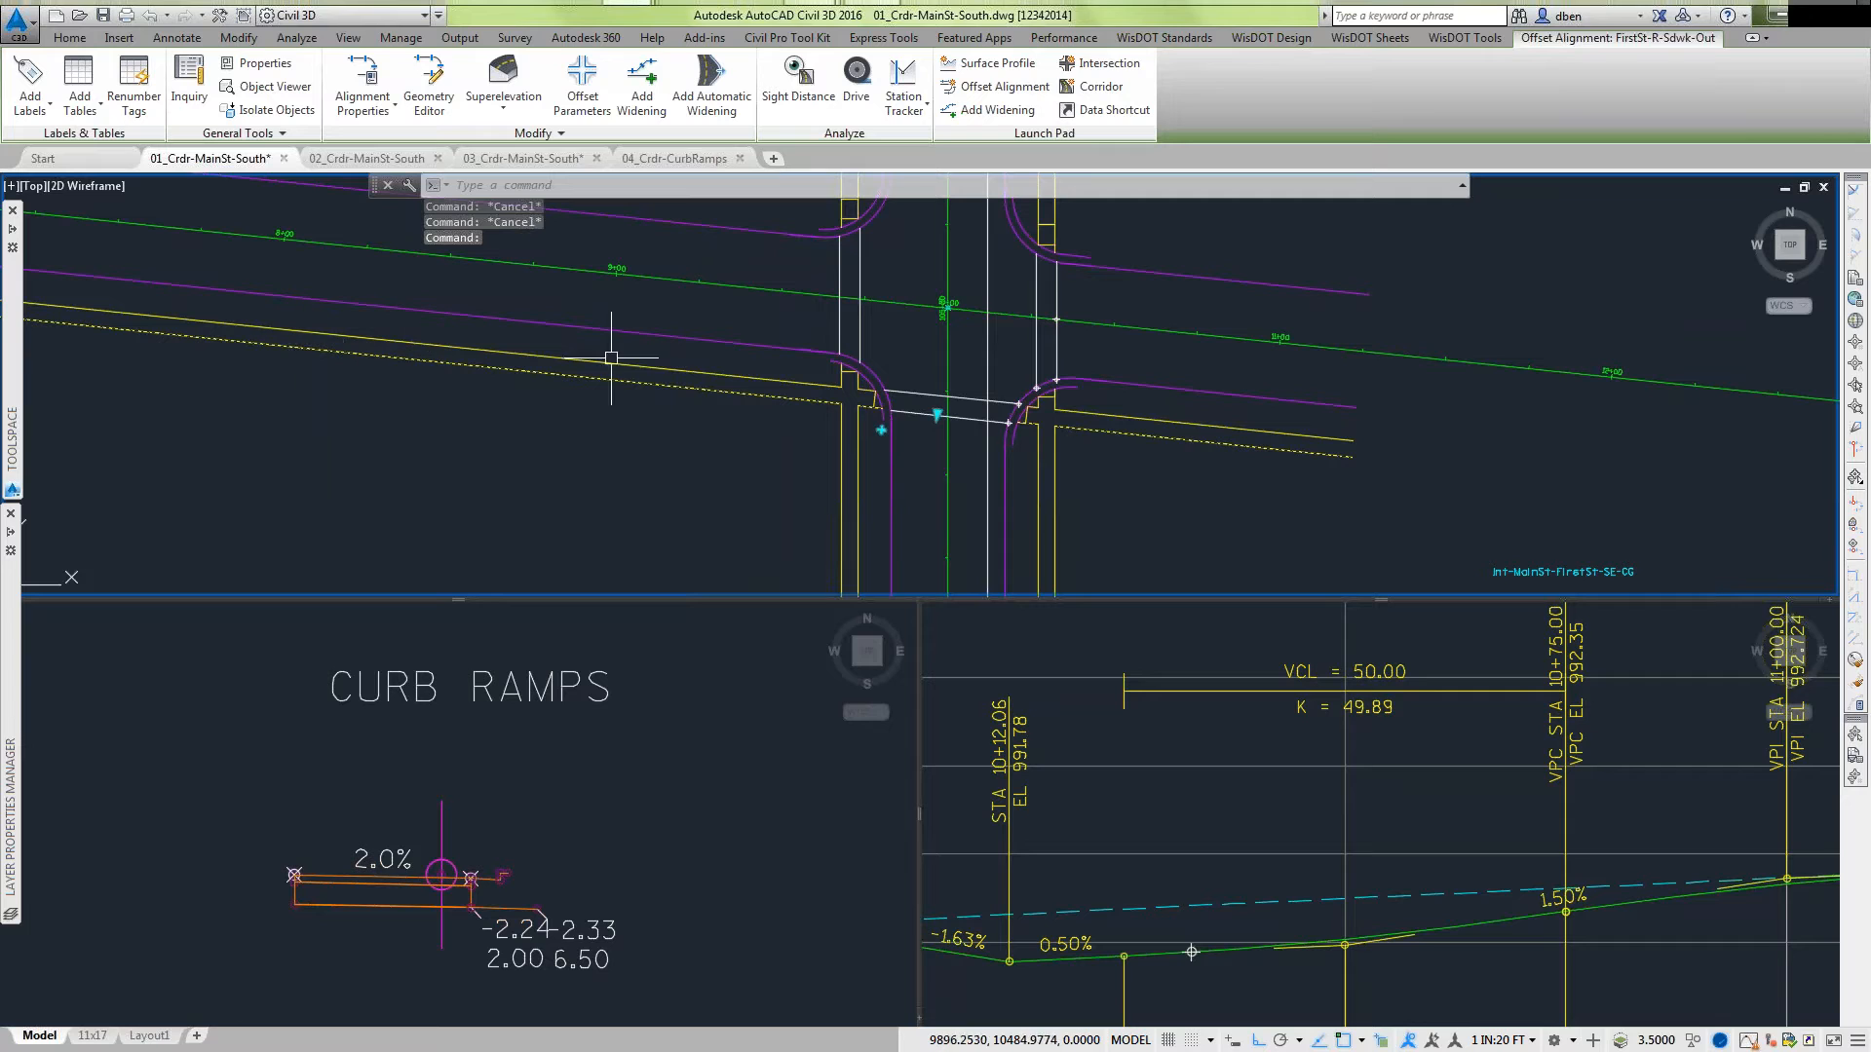
{"action": "right_click", "coordinate": [1130, 436]}
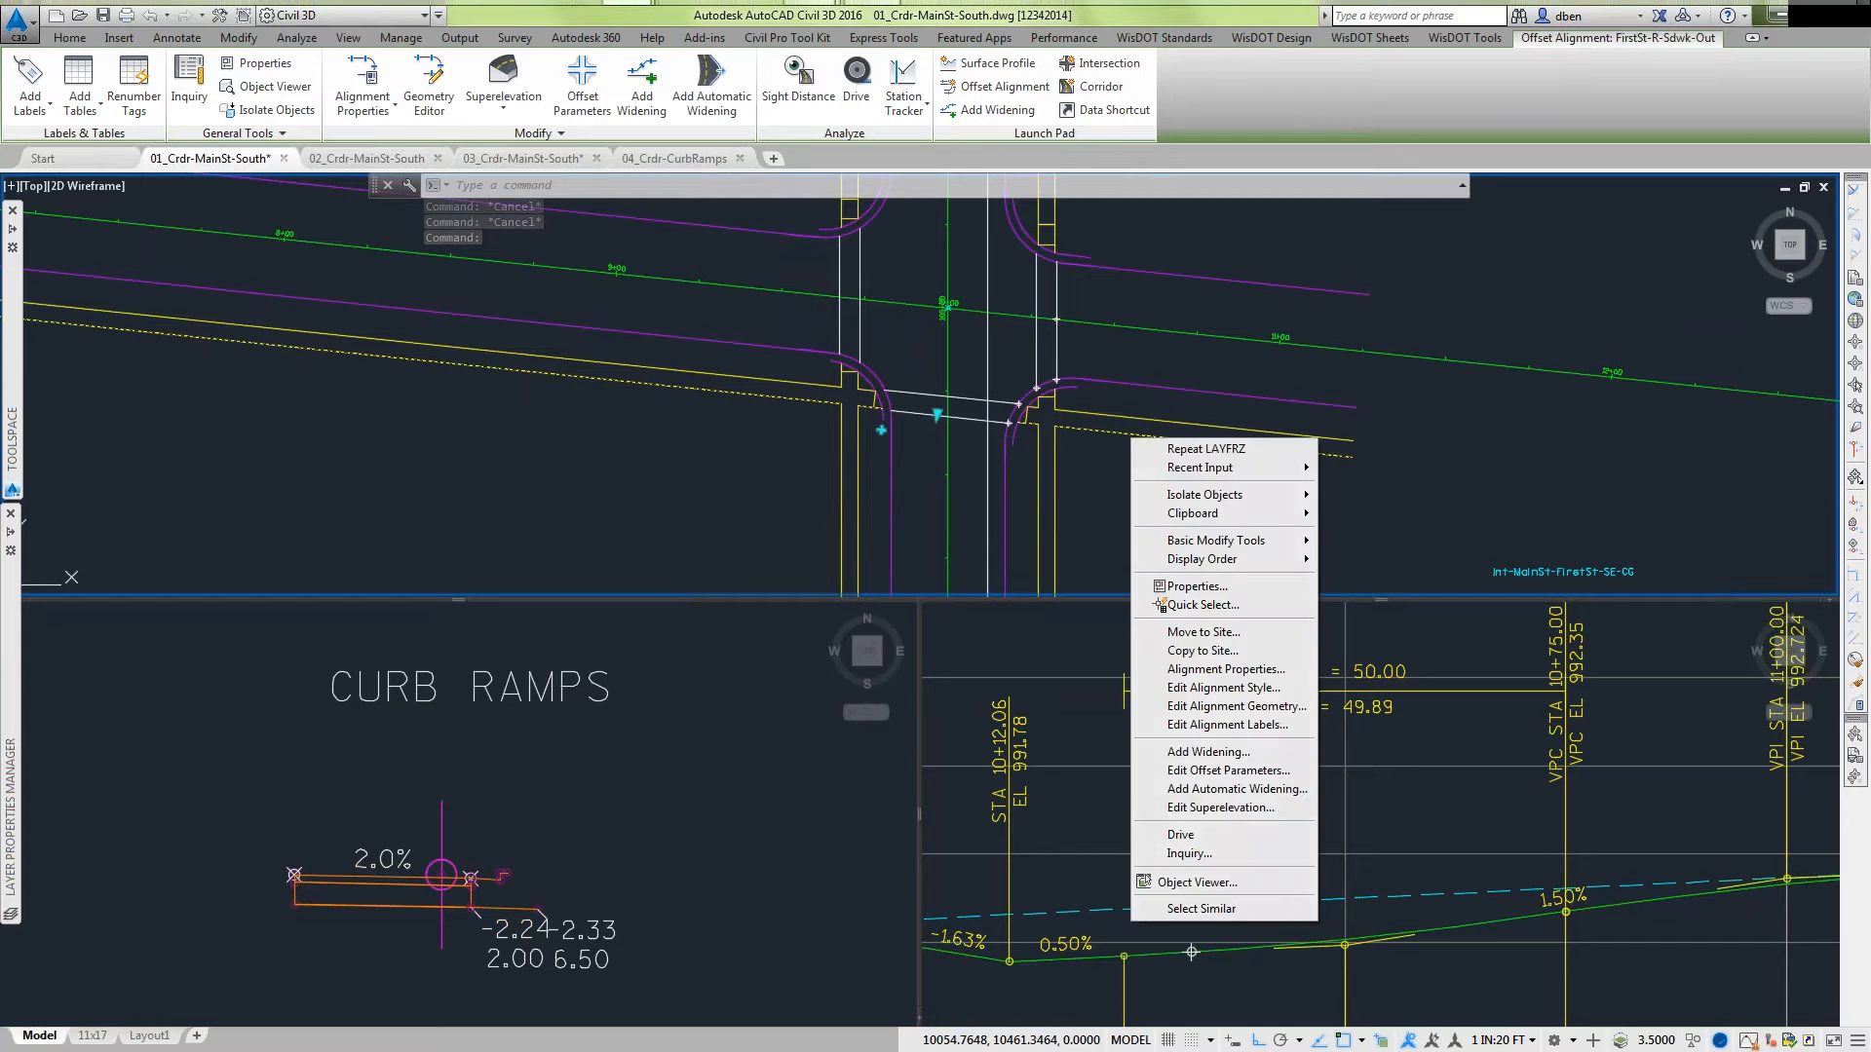
{"action": "left_click", "coordinate": [1238, 669]}
{"action": "left_click_drag", "start_coordinate": [767, 310], "coordinate": [810, 431]}
{"action": "left_click", "coordinate": [830, 461]}
{"action": "left_click_drag", "start_coordinate": [942, 444], "coordinate": [967, 540]}
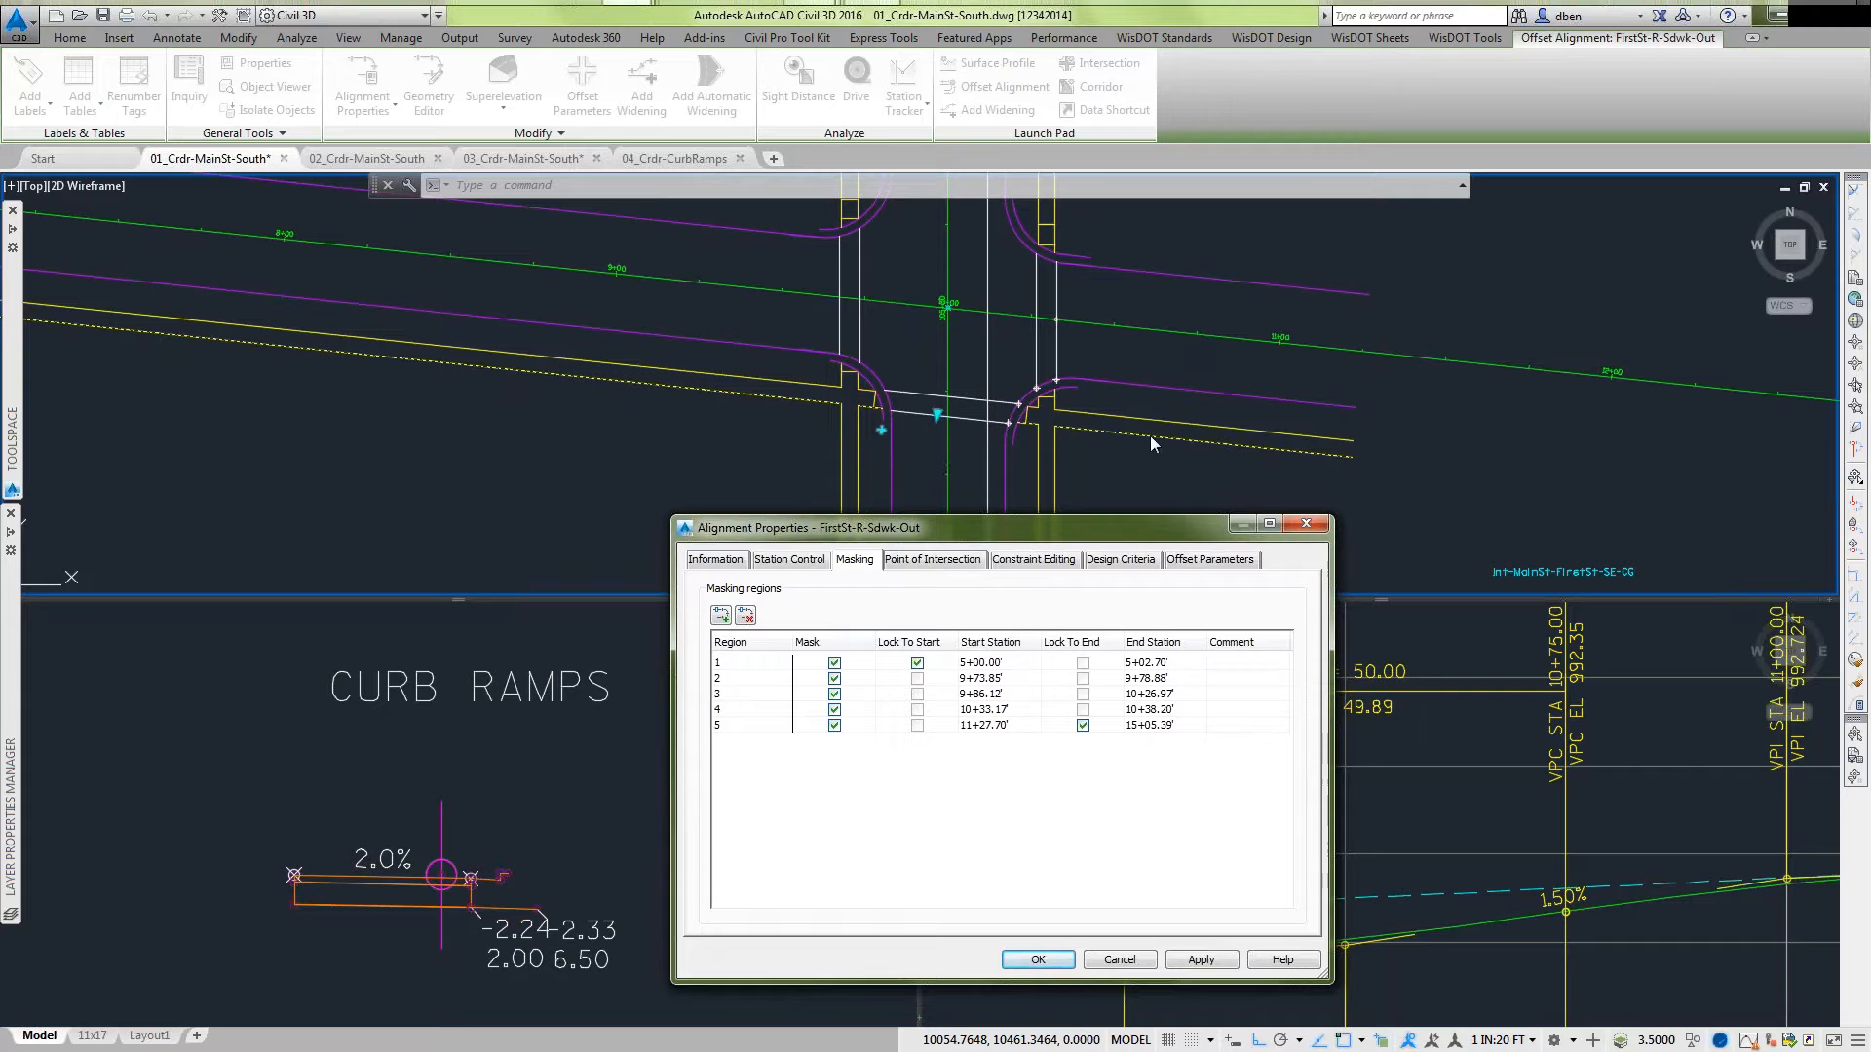
{"action": "left_click_drag", "start_coordinate": [1101, 539], "coordinate": [688, 463]}
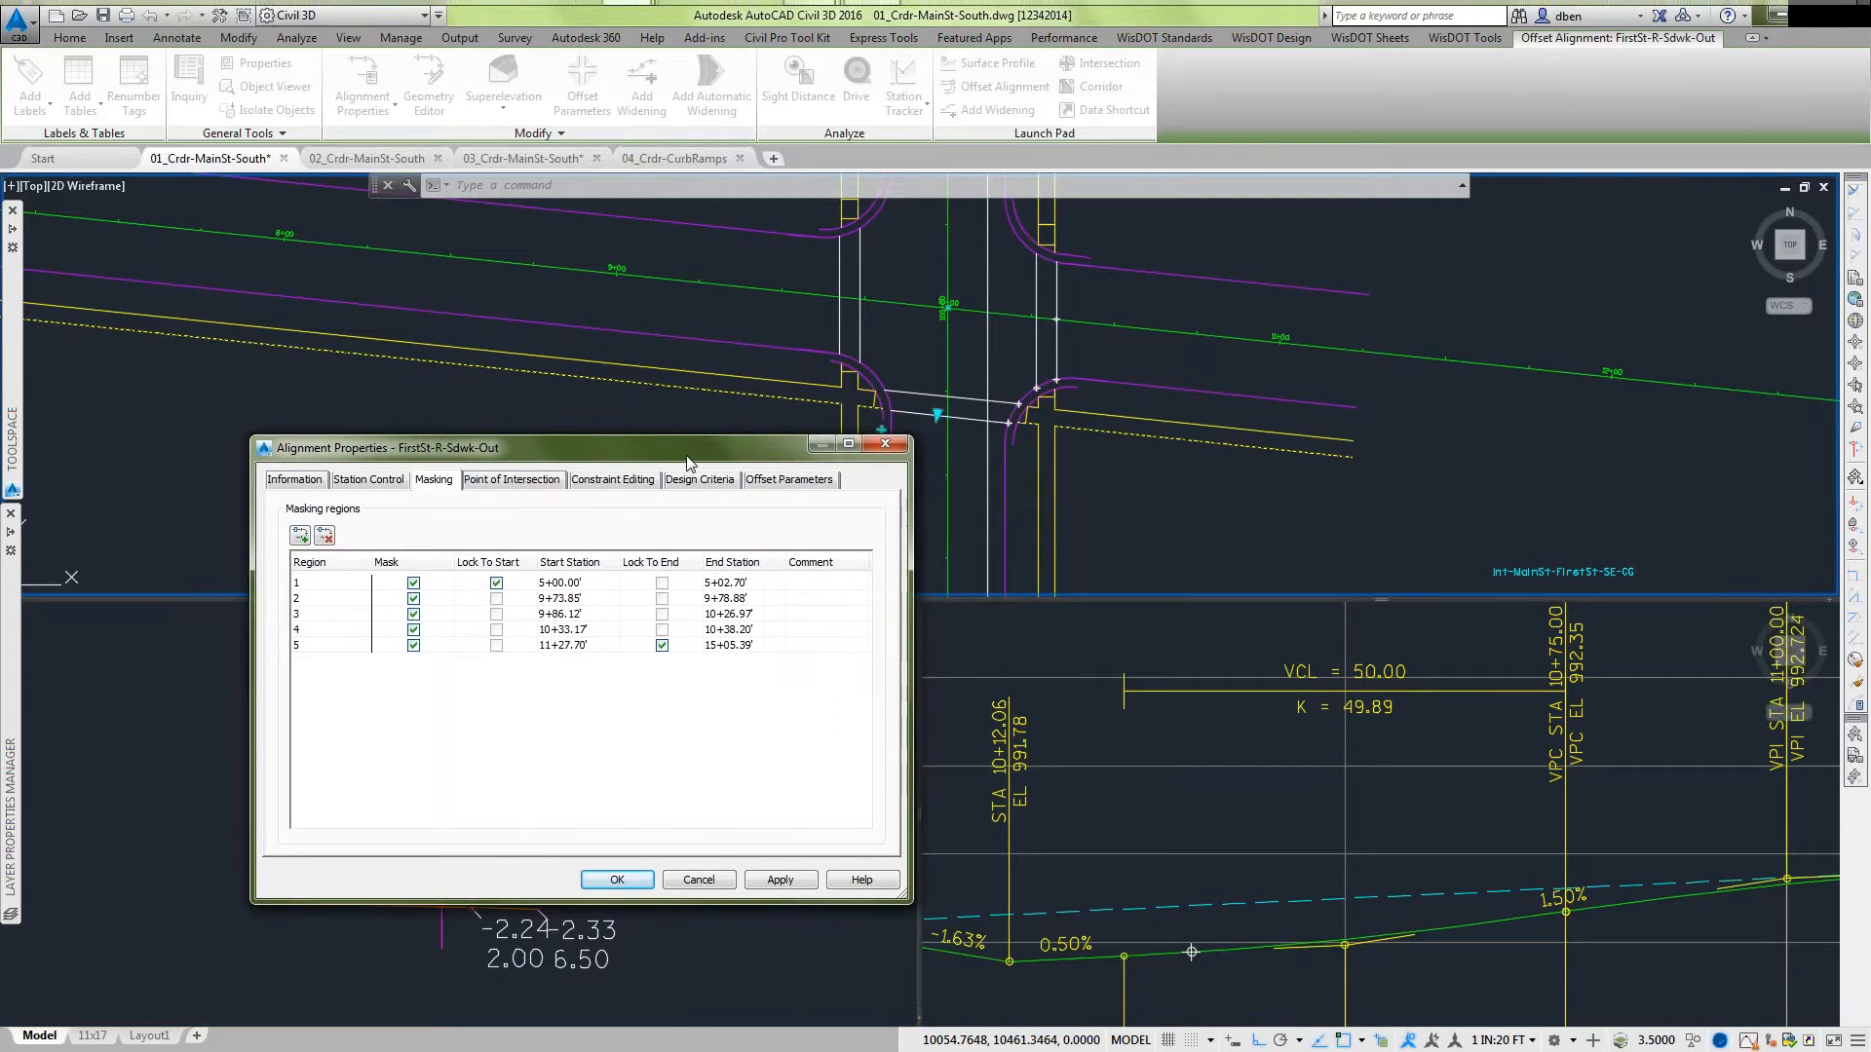
{"action": "left_click", "coordinate": [698, 879]}
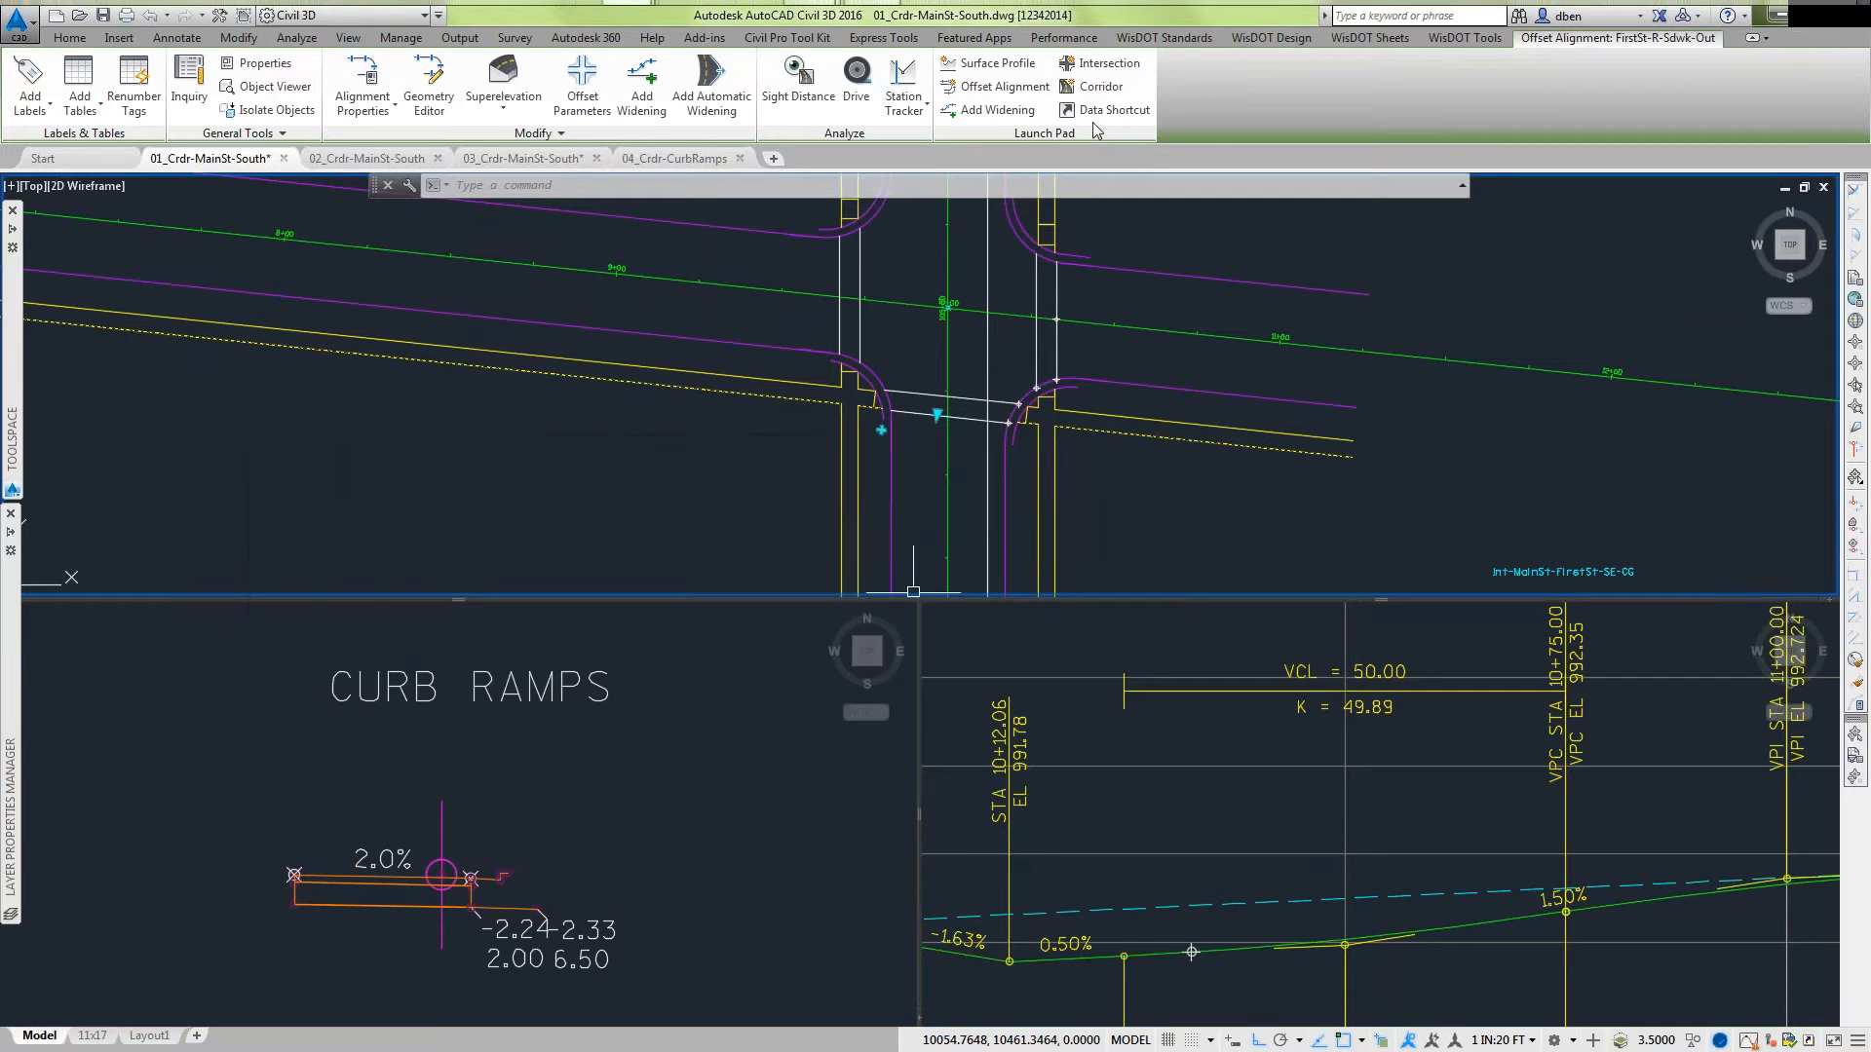
Inspect the southeast curb return alignment and its back-of-curb offset alignment, Int-MainSt-FirstSt-SE-CG-Back.
{"action": "scroll", "coordinate": [935, 439], "scroll_direction": "up", "scroll_amount": 5}
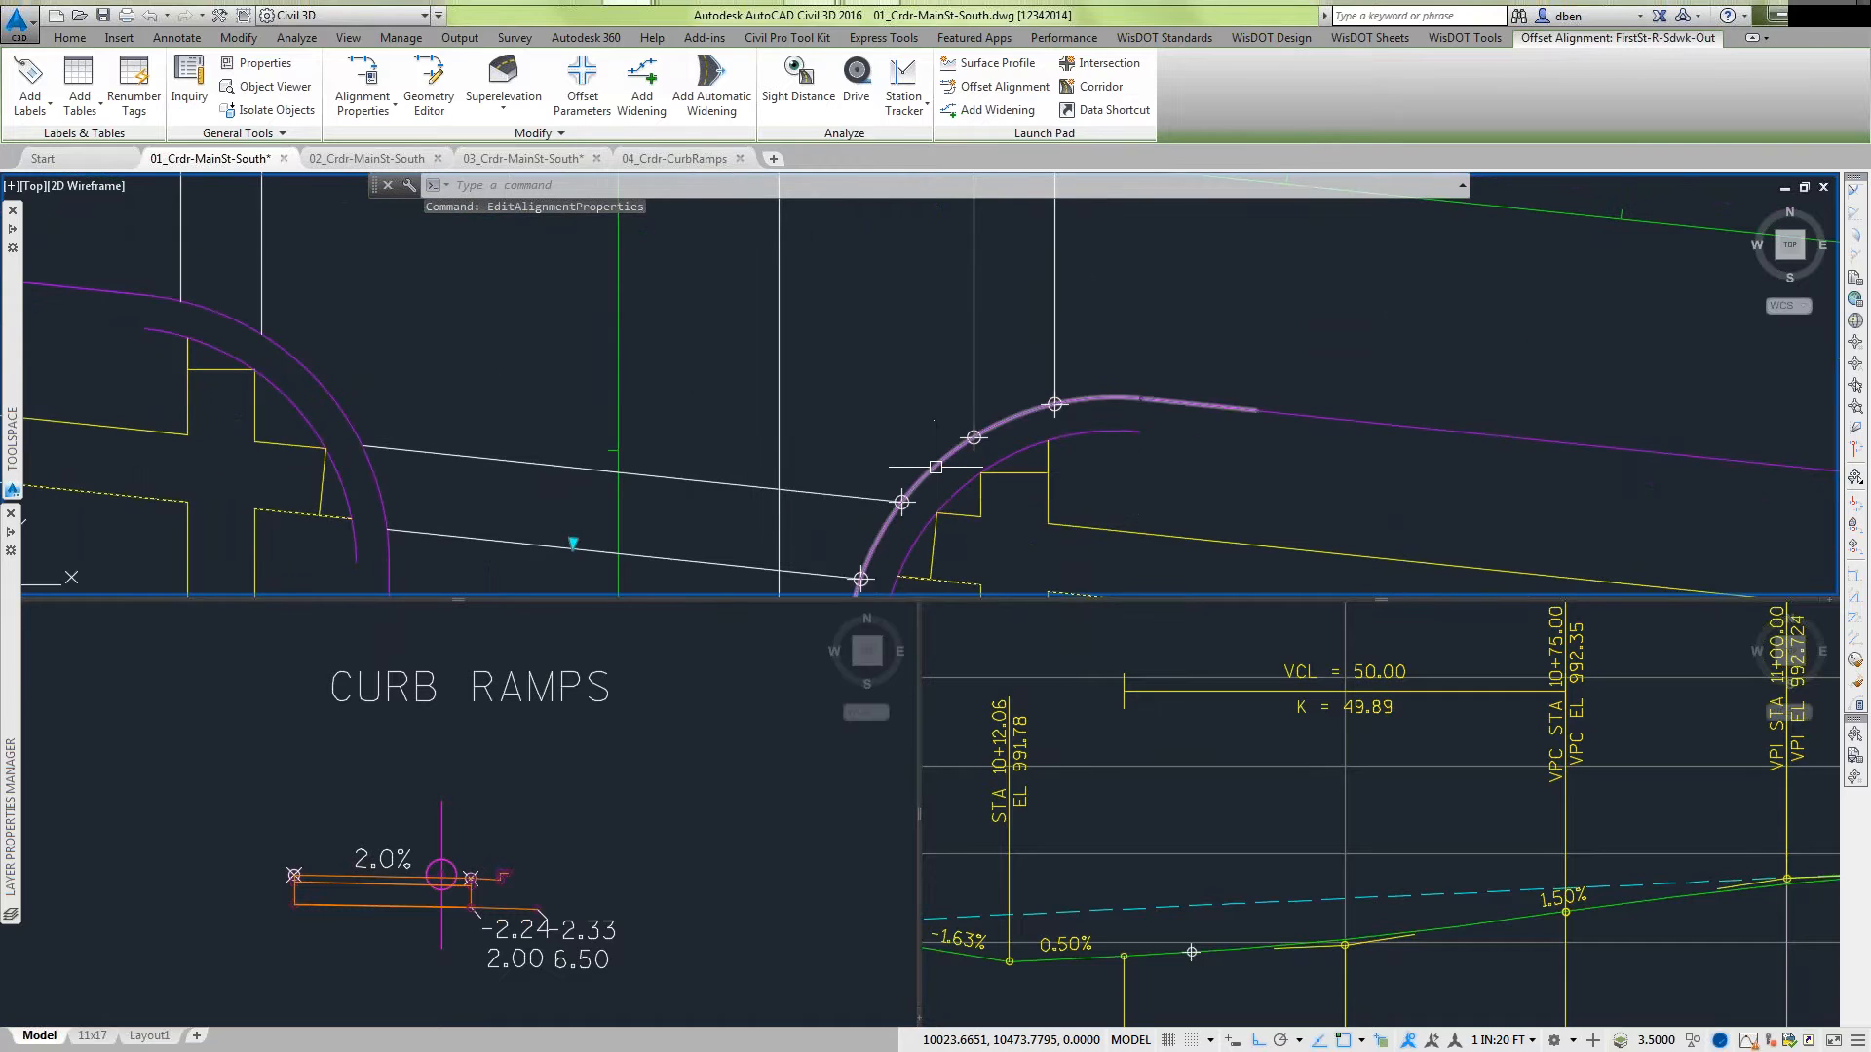
{"action": "left_click", "coordinate": [924, 461]}
{"action": "mouse_move", "coordinate": [1340, 405]}
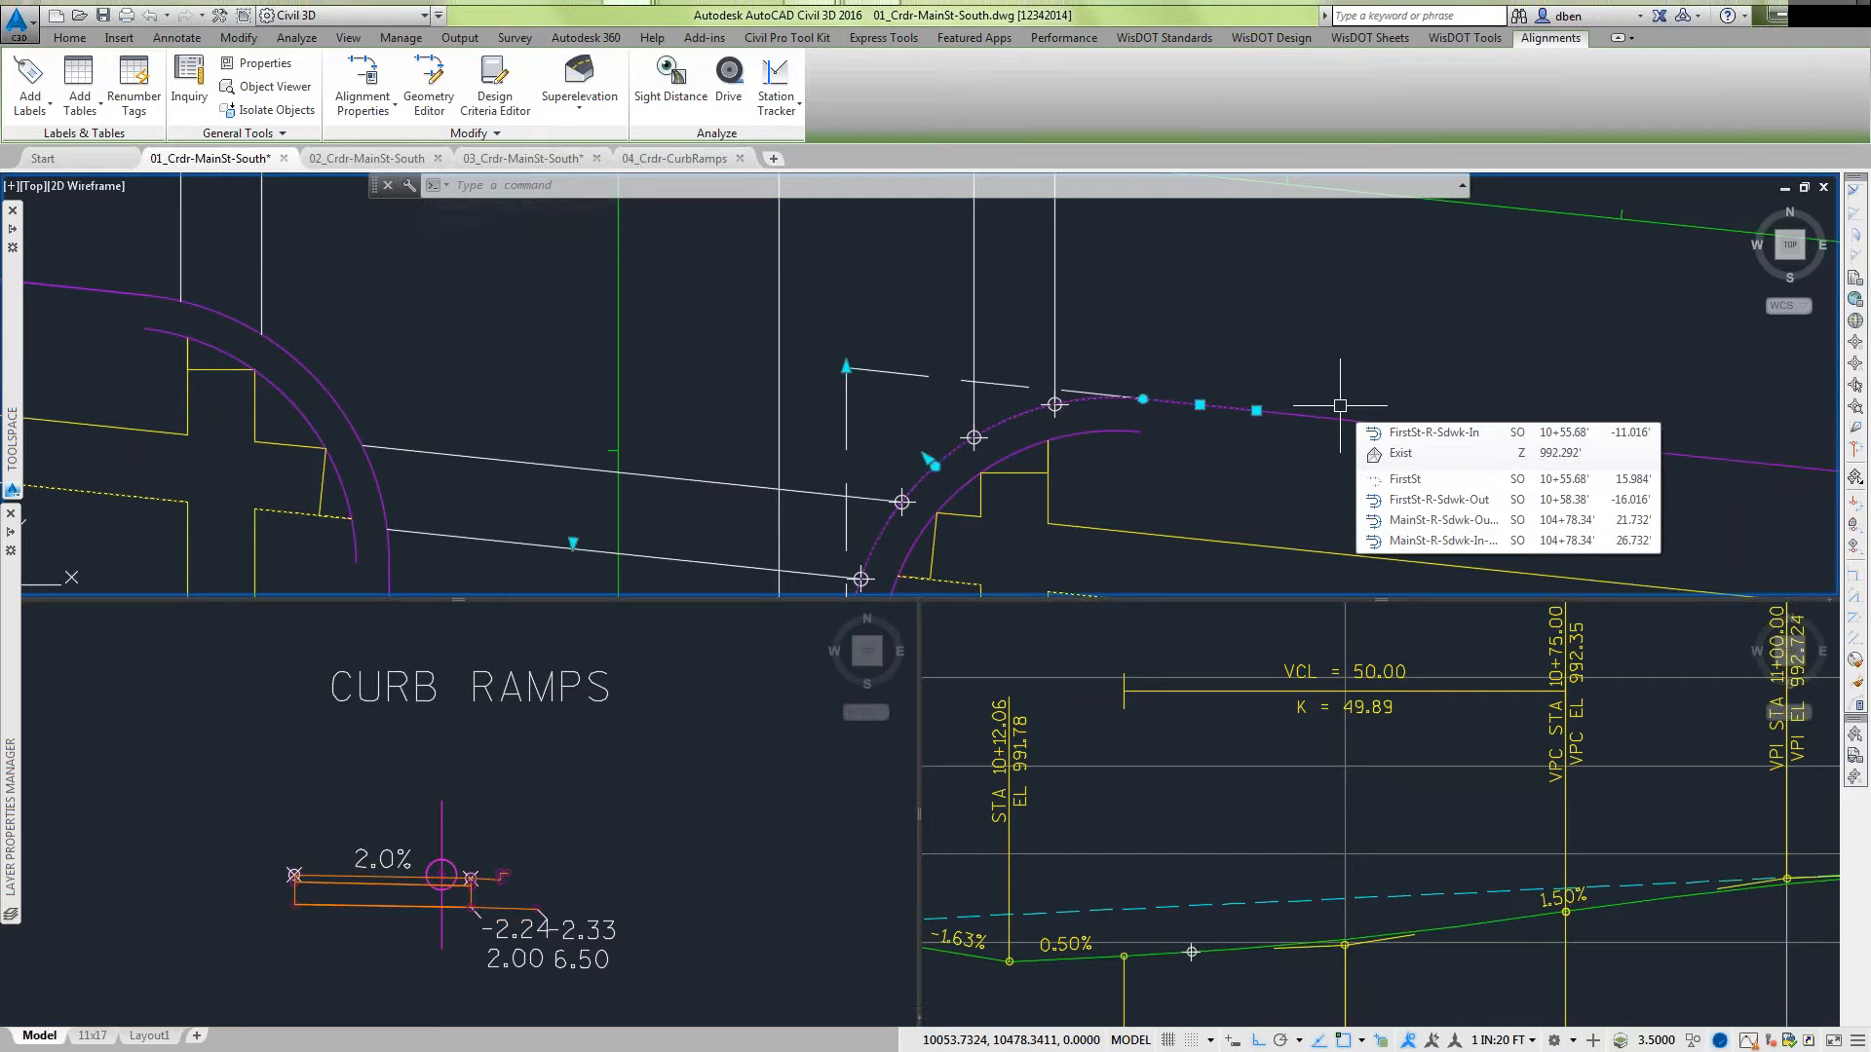
{"action": "key", "text": "Escape"}
{"action": "left_click", "coordinate": [956, 492]}
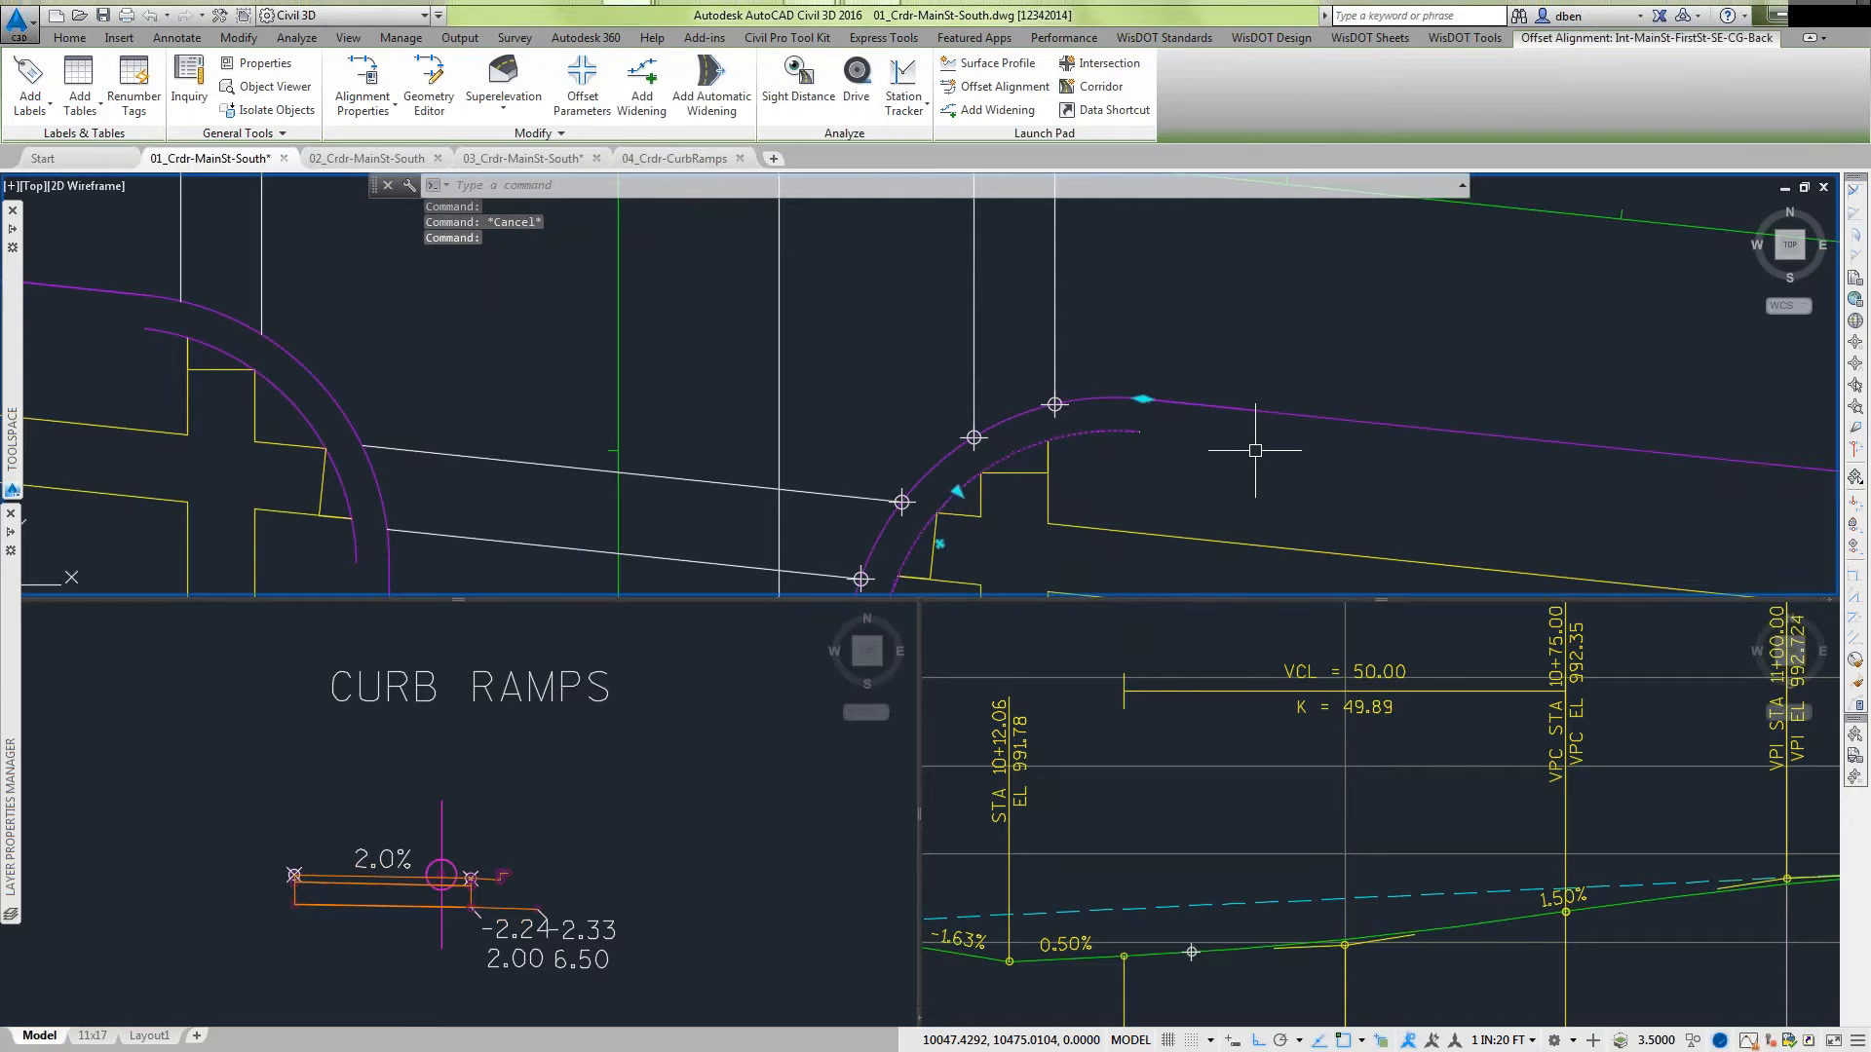
{"action": "scroll", "coordinate": [1223, 493], "scroll_direction": "down", "scroll_amount": 2}
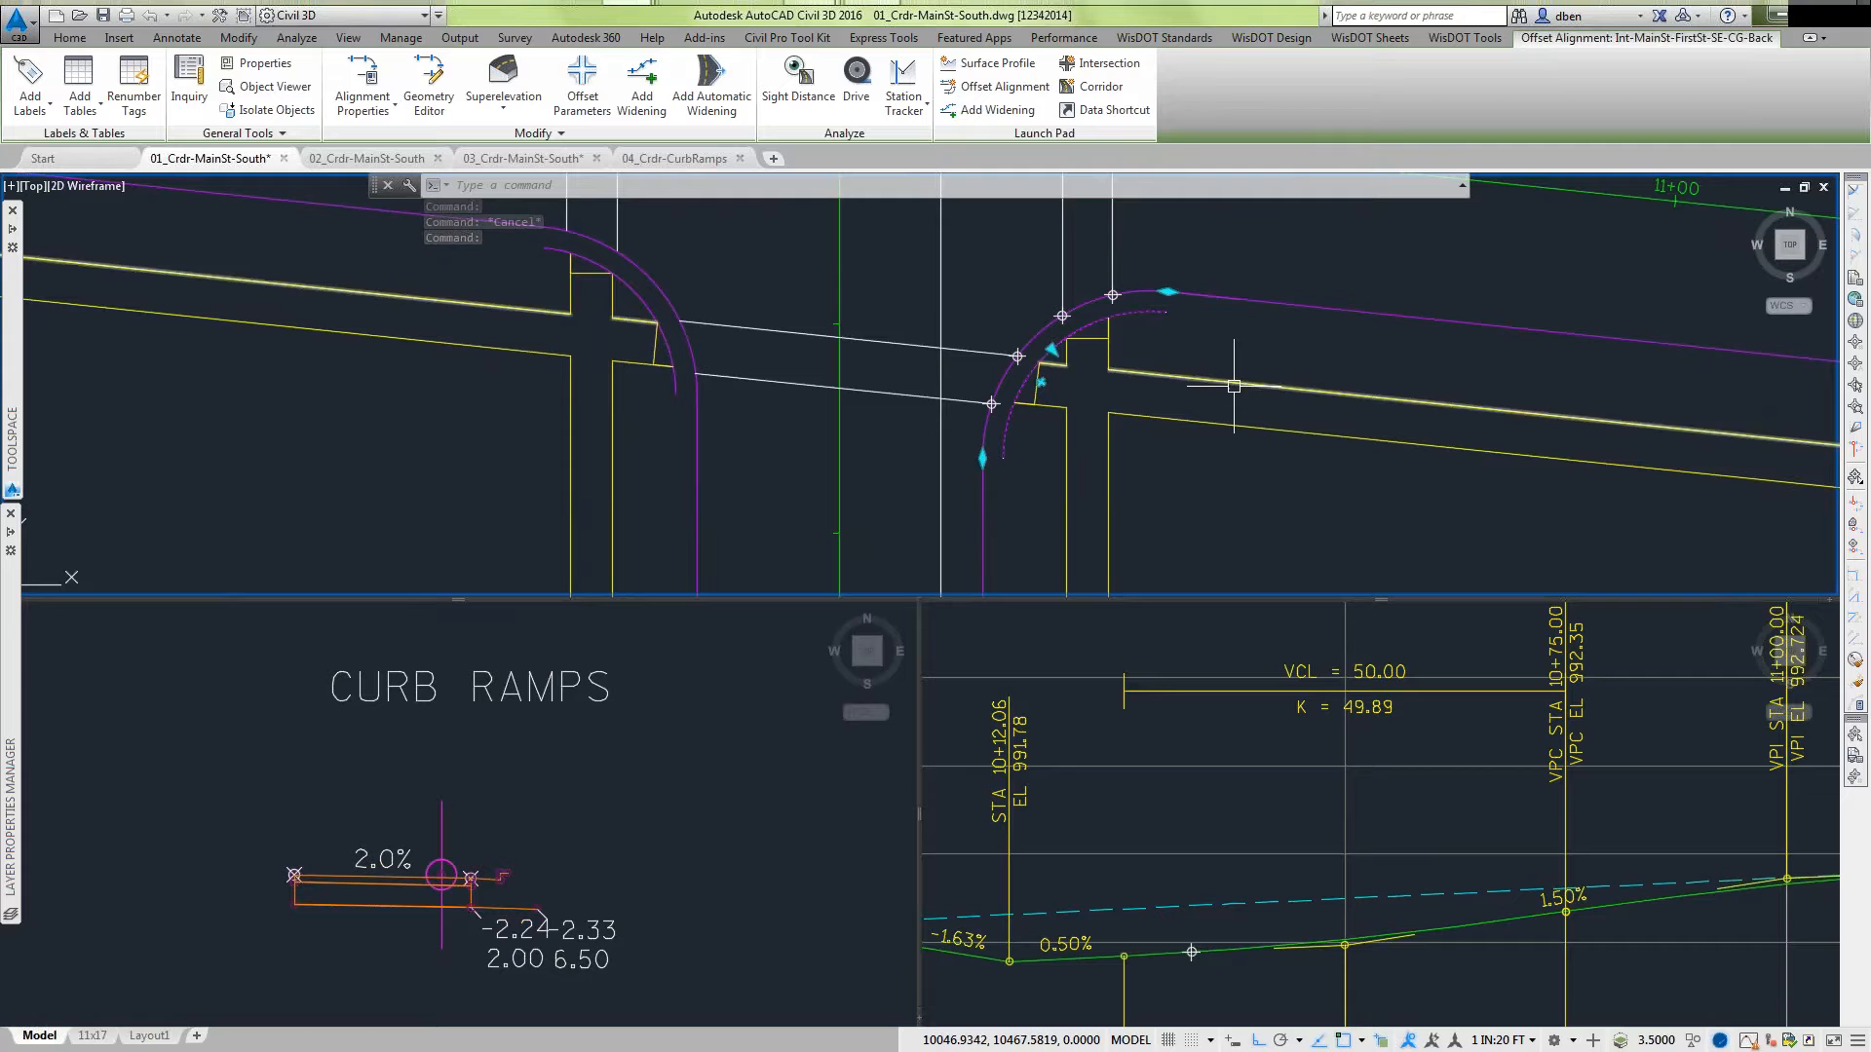
{"action": "key", "text": "Escape"}
Inspect the two curb ramp landing alignments at the southeast corner, one on the Main Street side and one on the First Street side.
{"action": "scroll", "coordinate": [1095, 367], "scroll_direction": "up", "scroll_amount": 4}
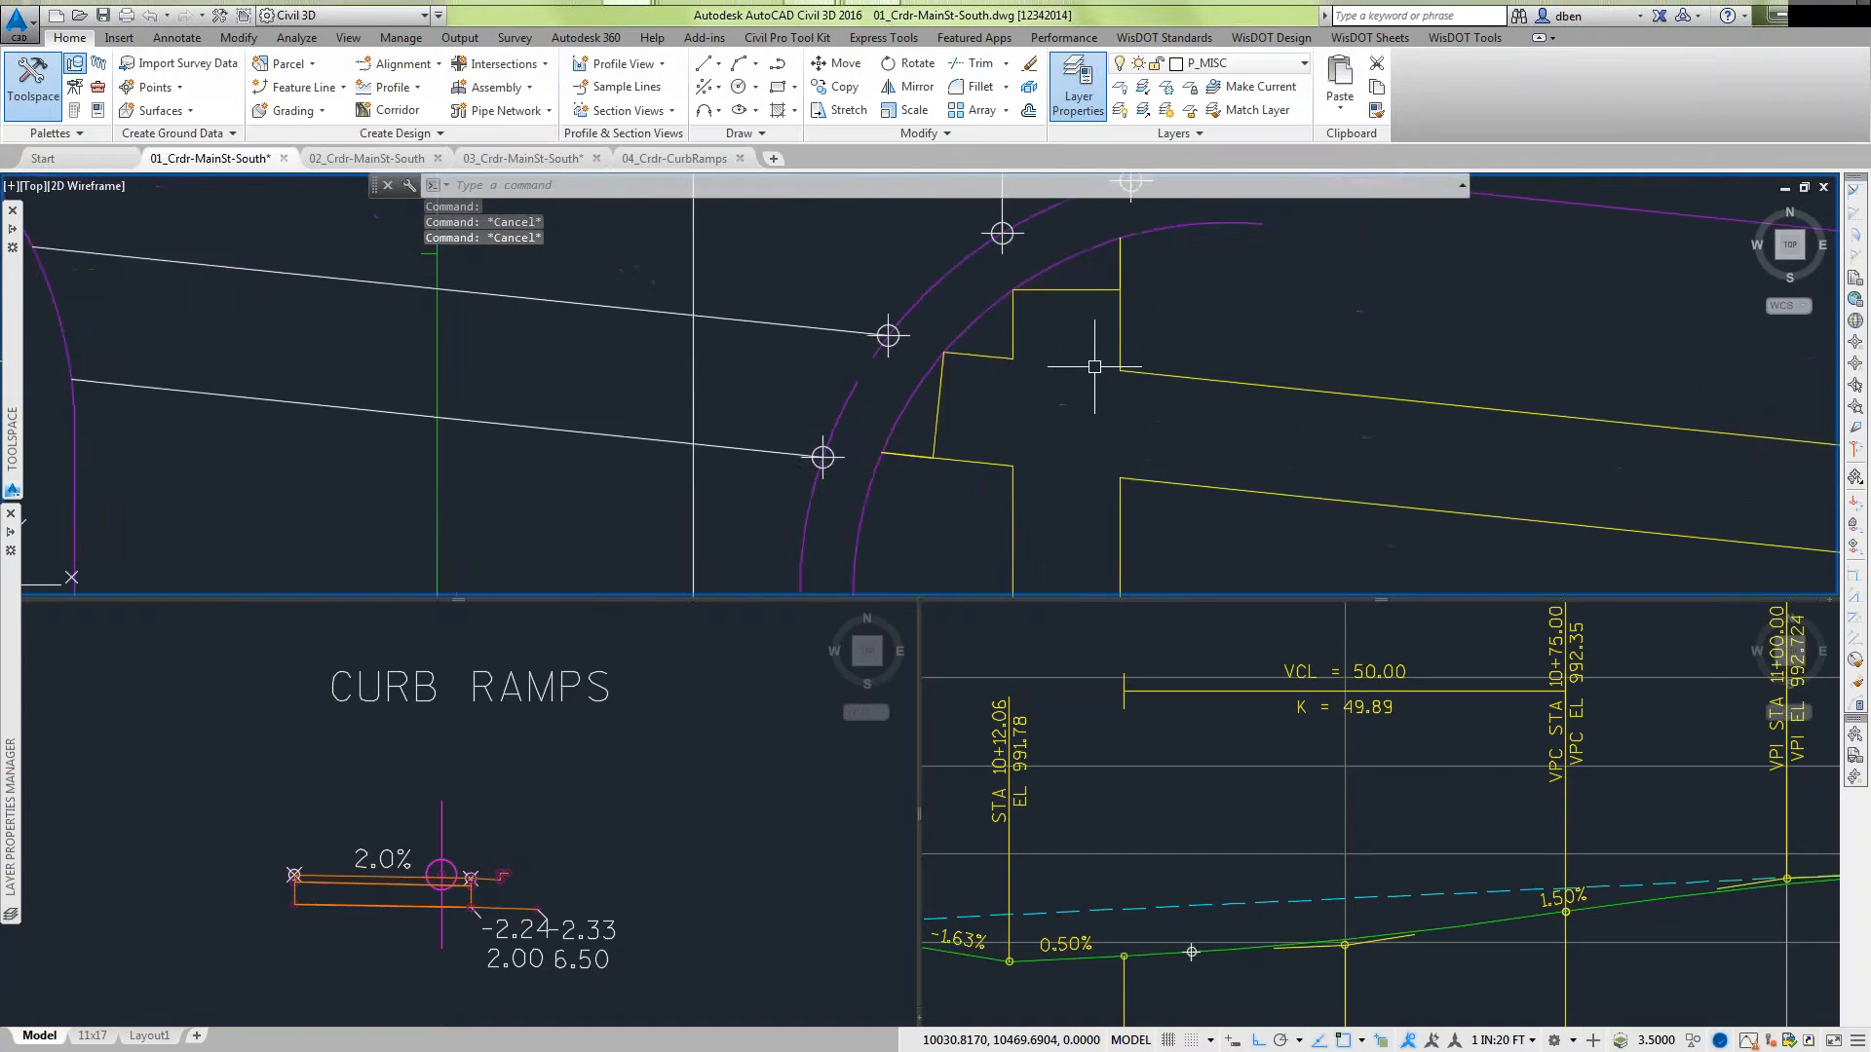
{"action": "mouse_move", "coordinate": [1065, 351]}
{"action": "middle_mouse_down"}
{"action": "mouse_move", "coordinate": [1027, 426]}
{"action": "mouse_move", "coordinate": [1049, 380]}
{"action": "middle_mouse_up"}
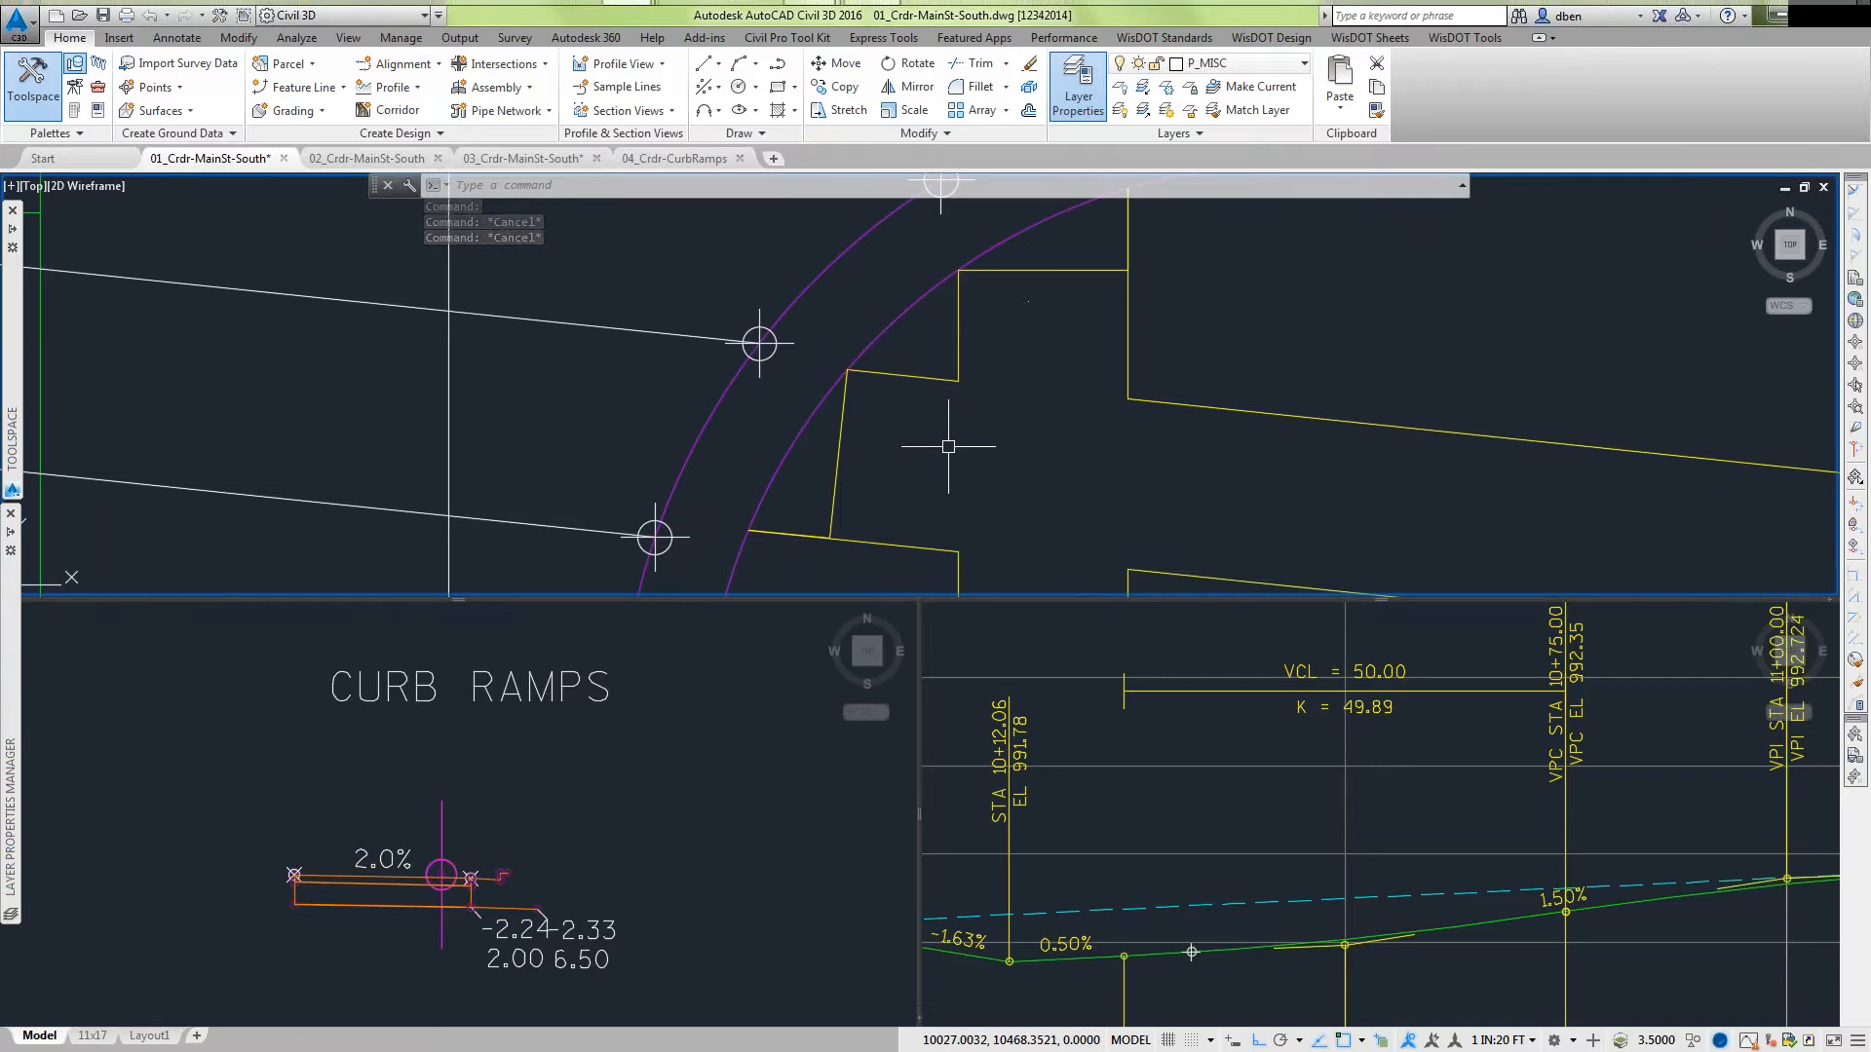
{"action": "left_click", "coordinate": [833, 491]}
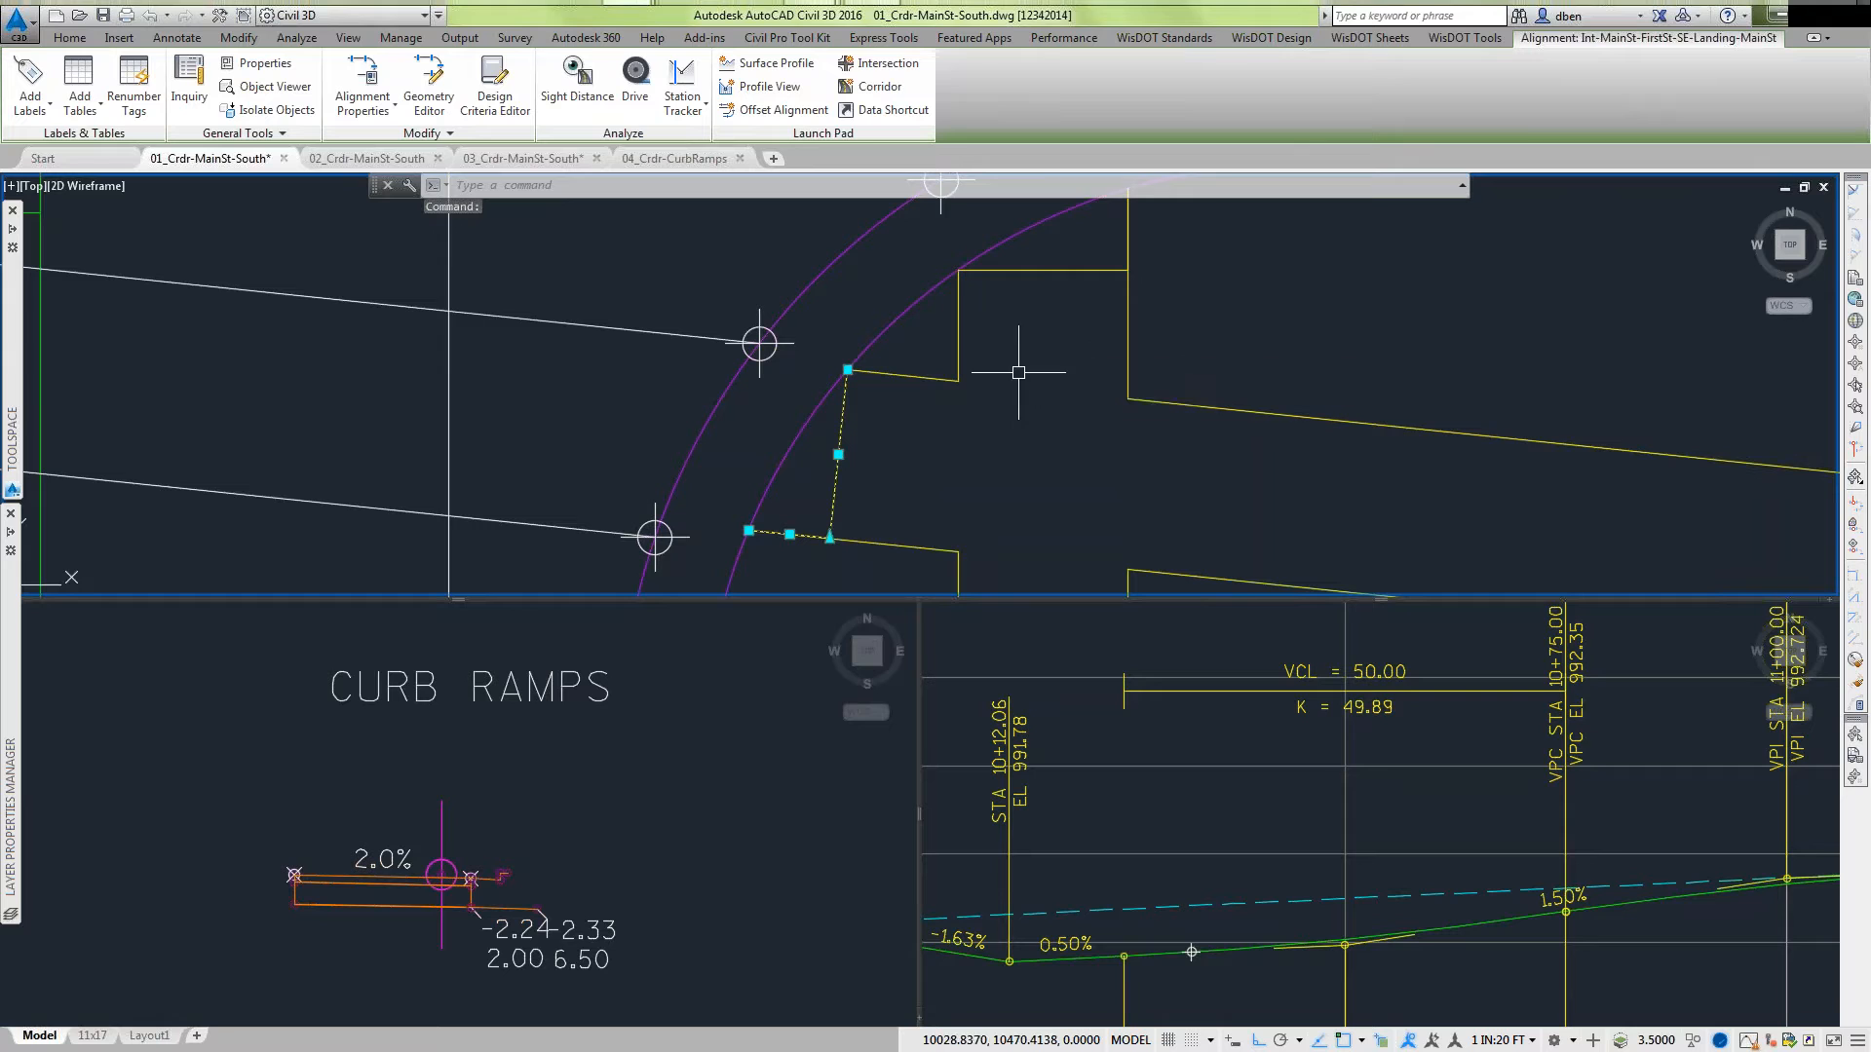
{"action": "left_click", "coordinate": [1041, 272]}
{"action": "middle_click_drag", "start_coordinate": [1104, 413], "coordinate": [1137, 417]}
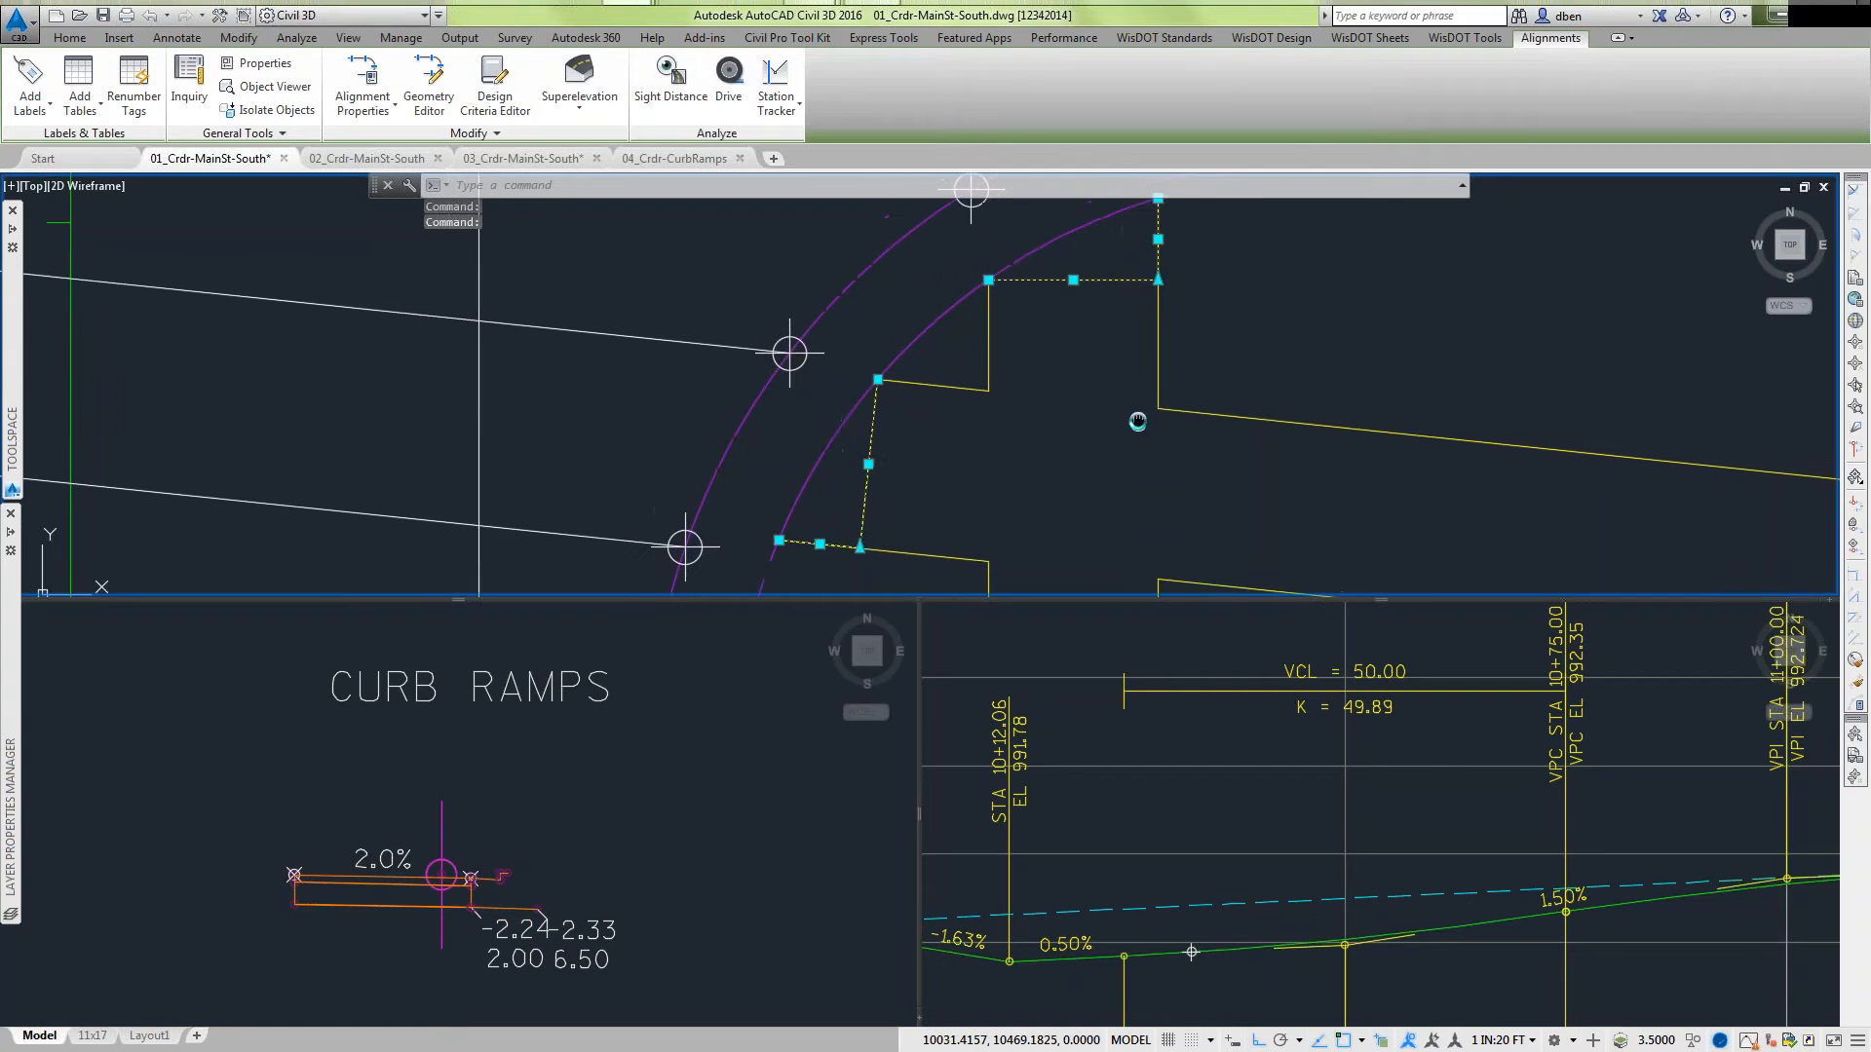
{"action": "mouse_move", "coordinate": [1141, 420]}
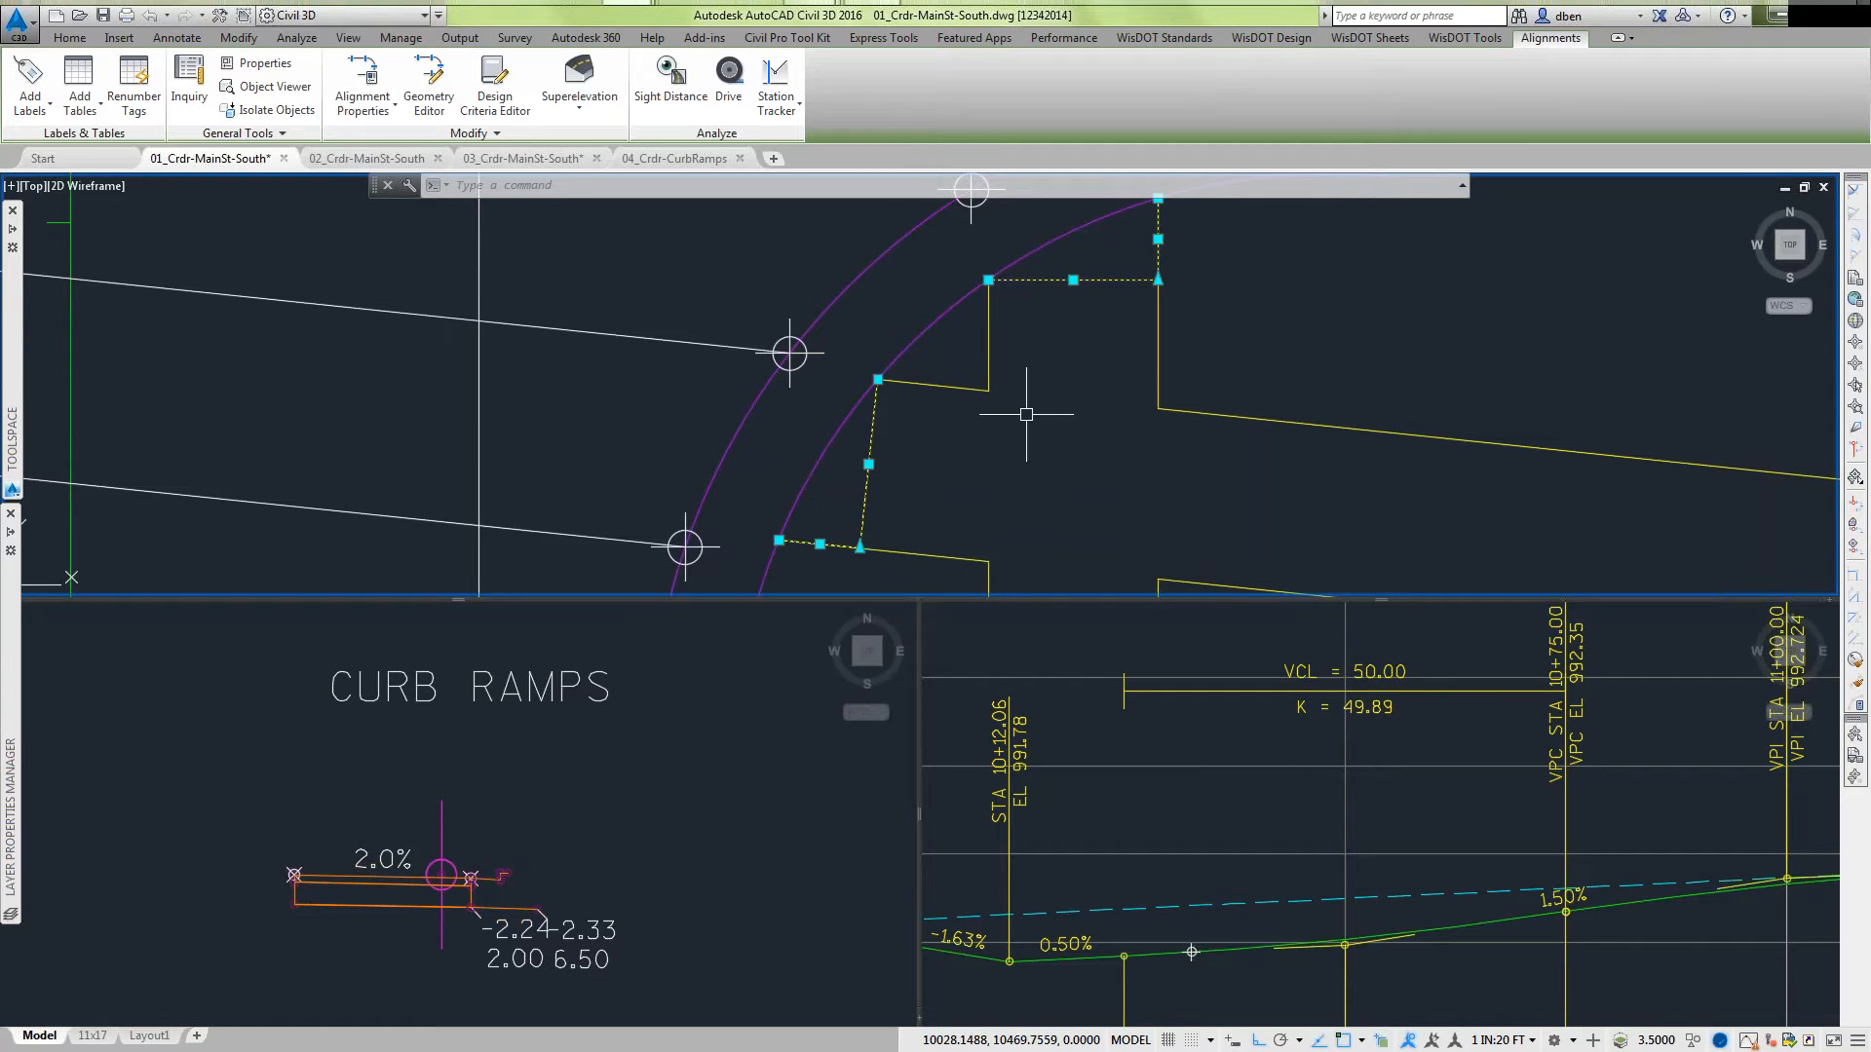
{"action": "scroll", "coordinate": [1062, 443], "scroll_direction": "down", "scroll_amount": 2}
{"action": "scroll", "coordinate": [1058, 460], "scroll_direction": "down", "scroll_amount": 3}
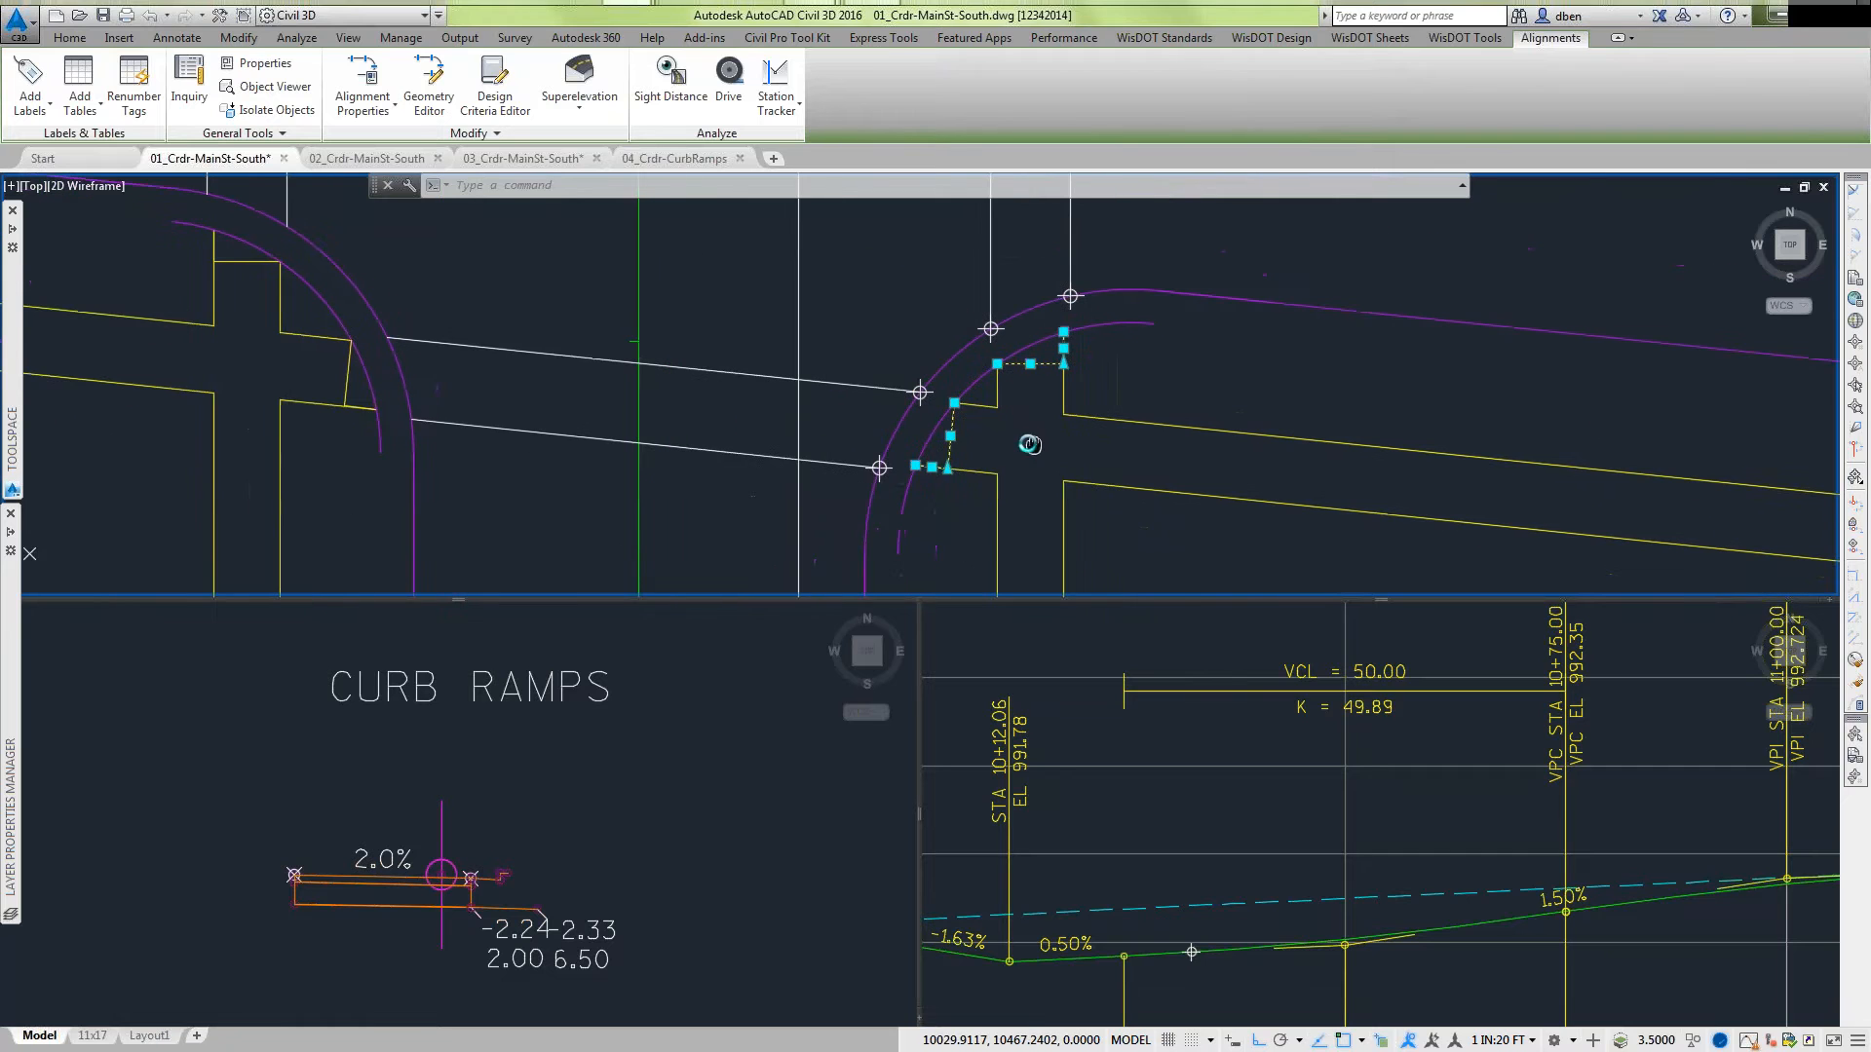
{"action": "key", "text": "Escape"}
{"action": "key", "text": "Escape"}
{"action": "key", "text": "Escape"}
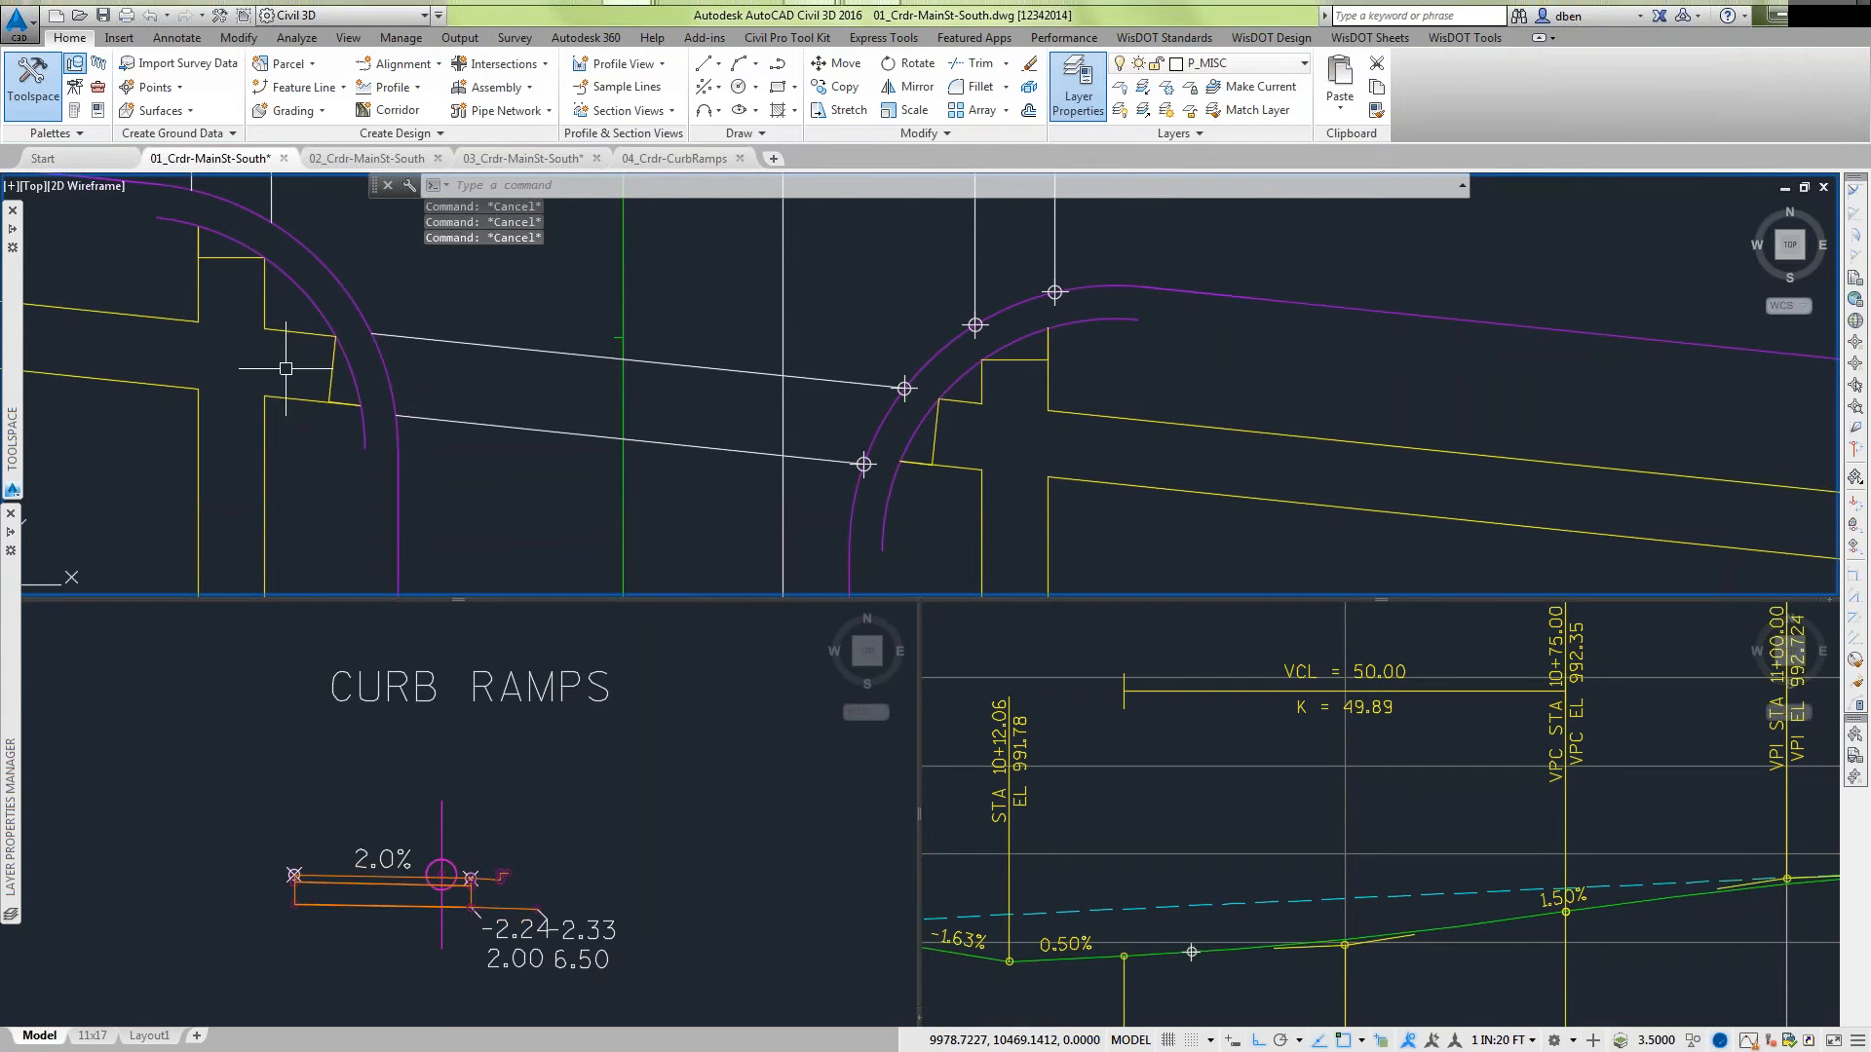
List the drawing's centerline alignments in the Prospector tree and clear any selection in the plan view.
{"action": "mouse_move", "coordinate": [14, 318]}
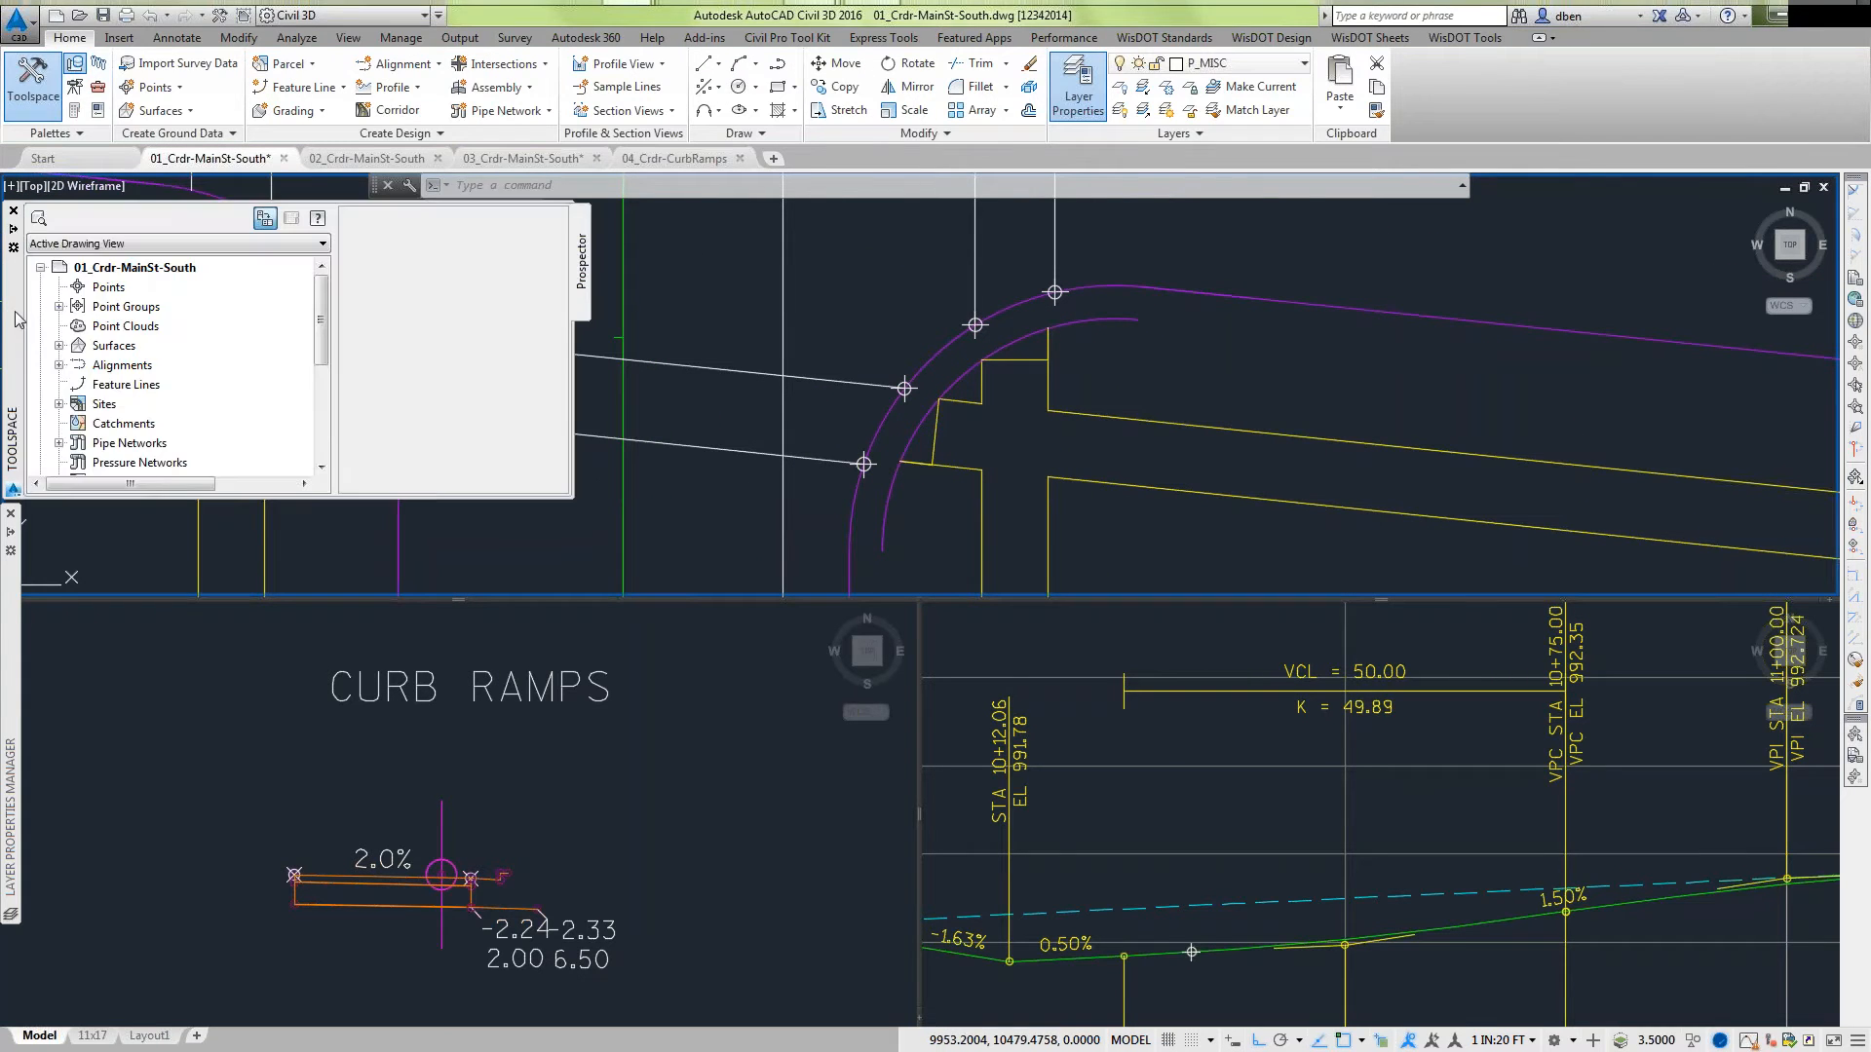
{"action": "left_click", "coordinate": [58, 364]}
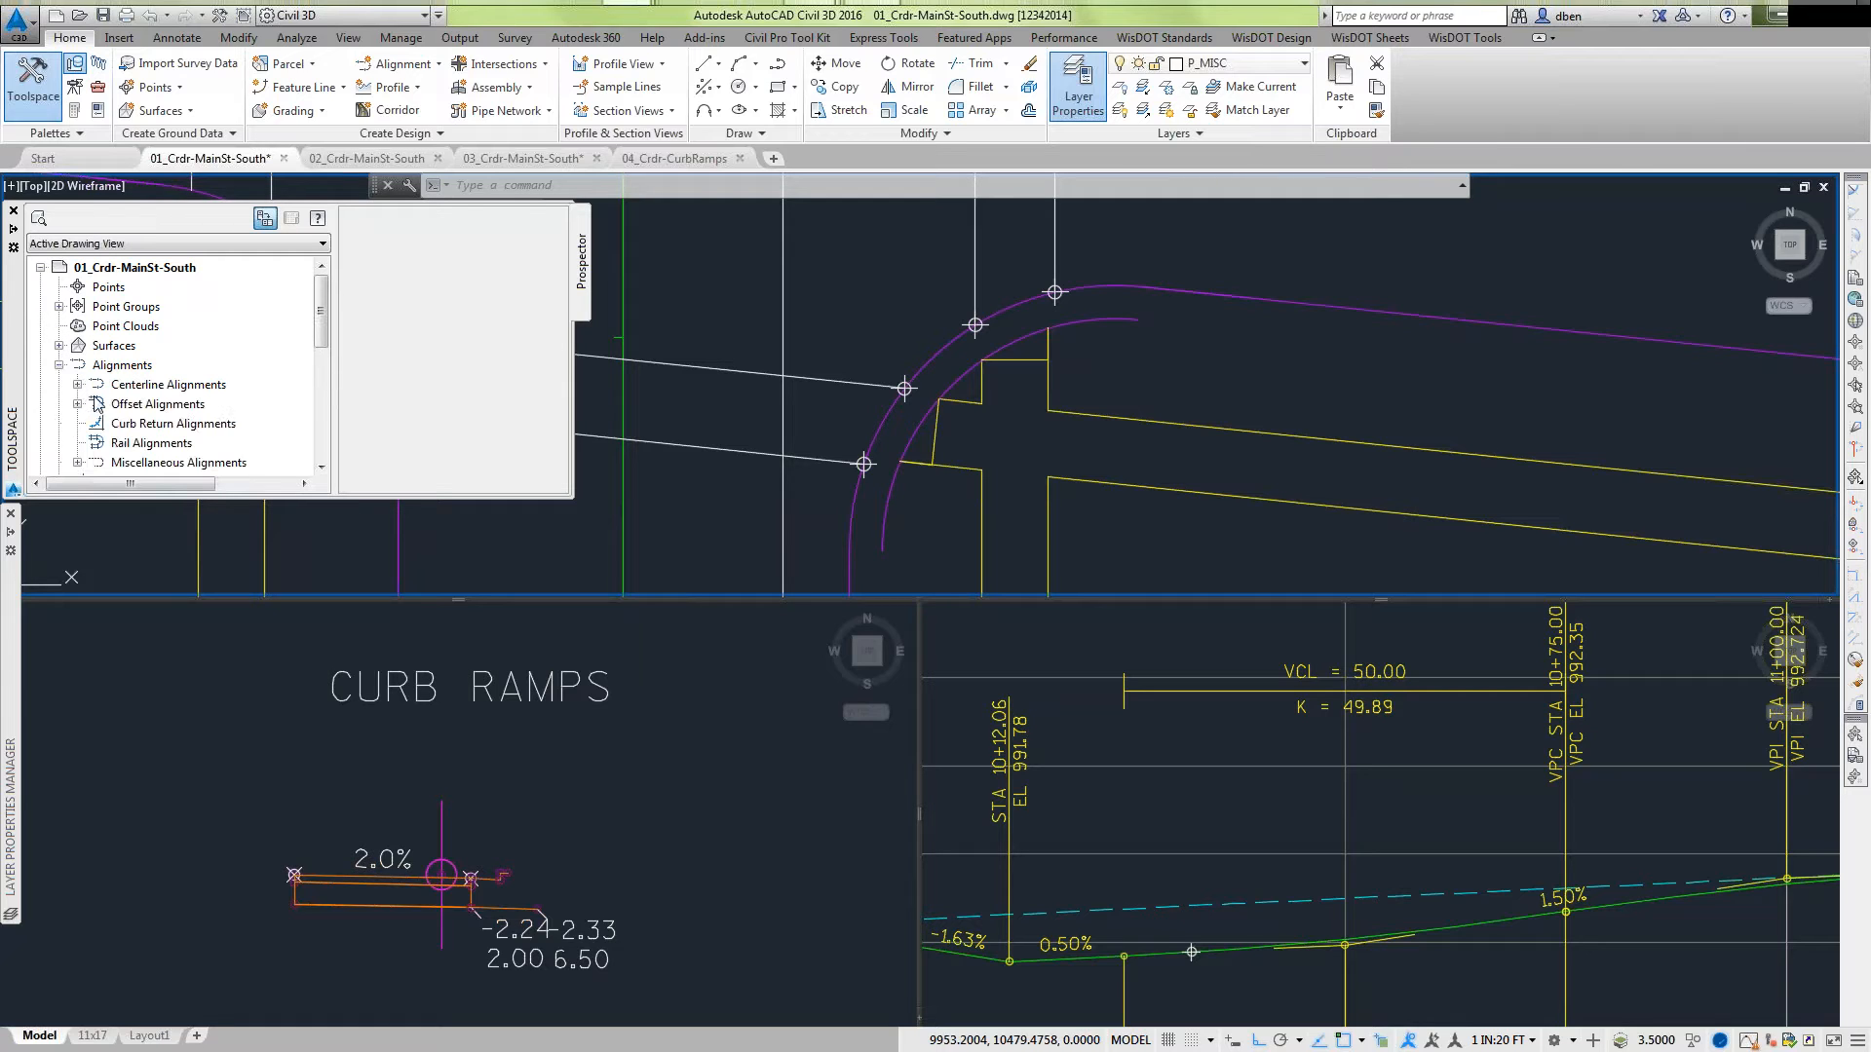
{"action": "left_click", "coordinate": [77, 383]}
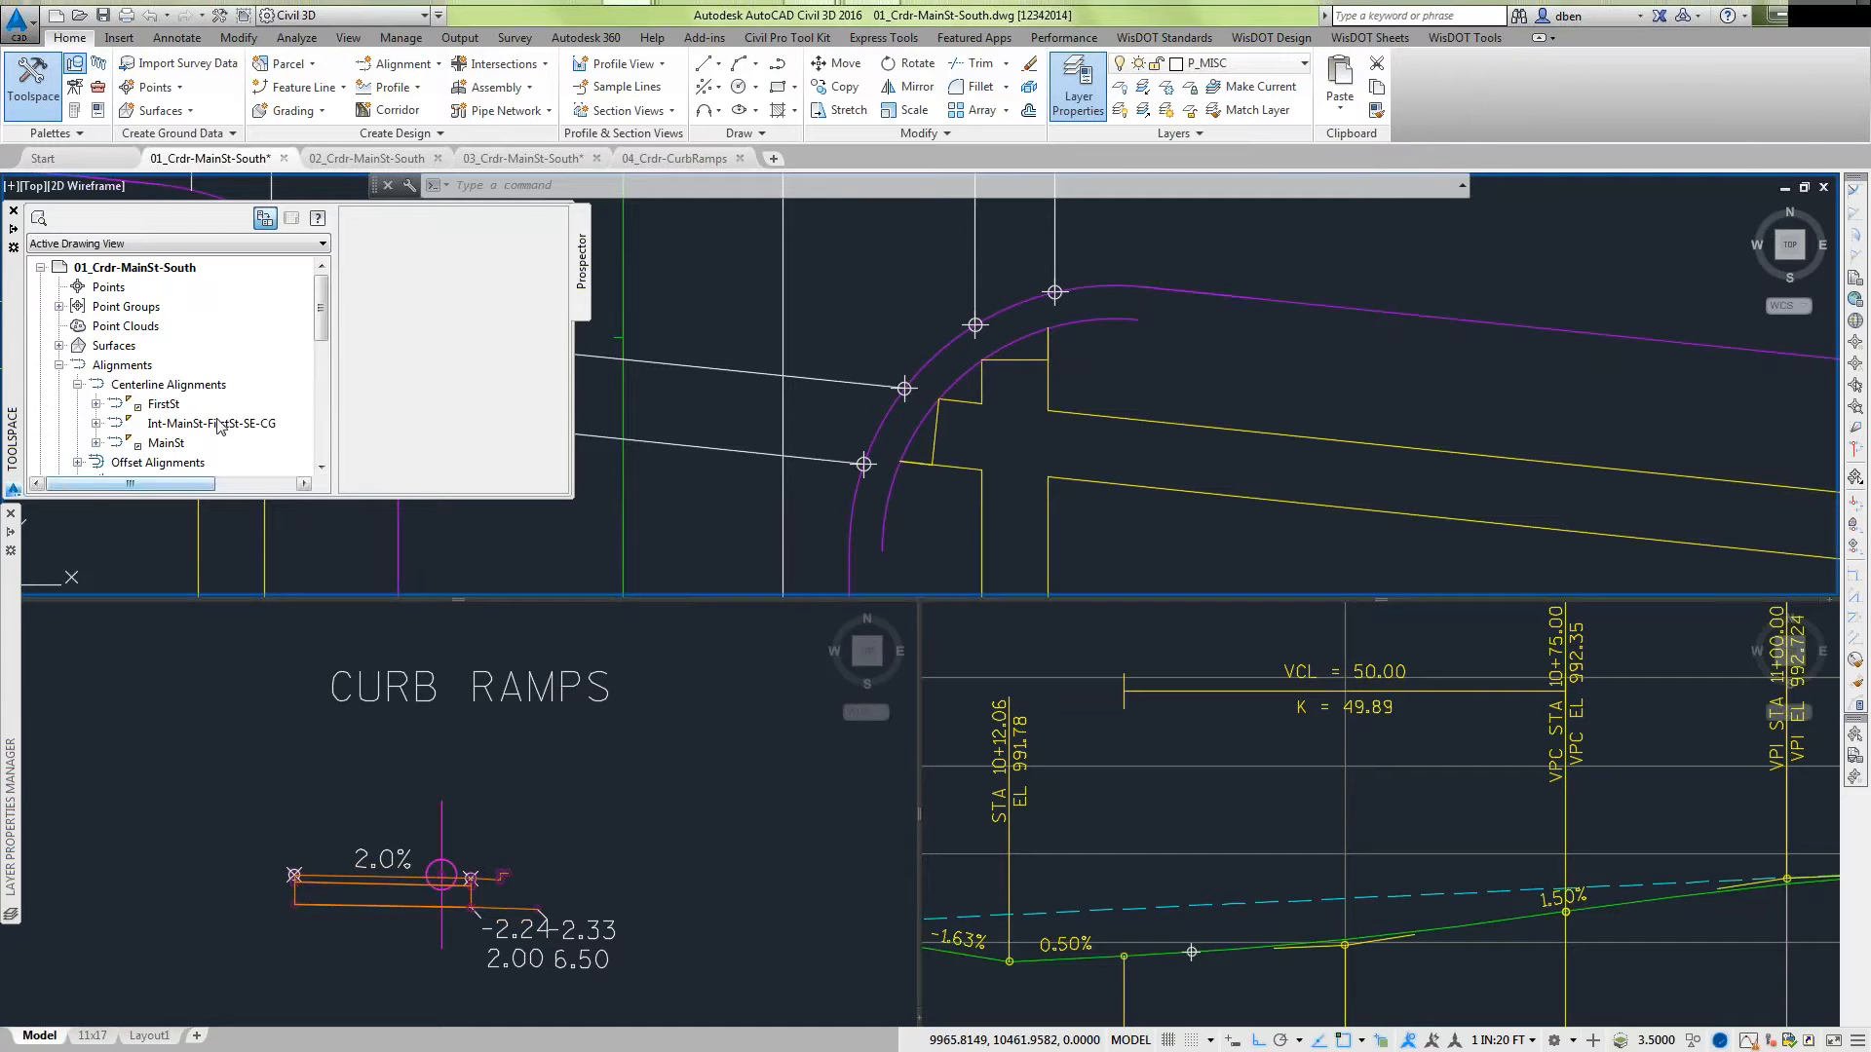
{"action": "left_click", "coordinate": [187, 386]}
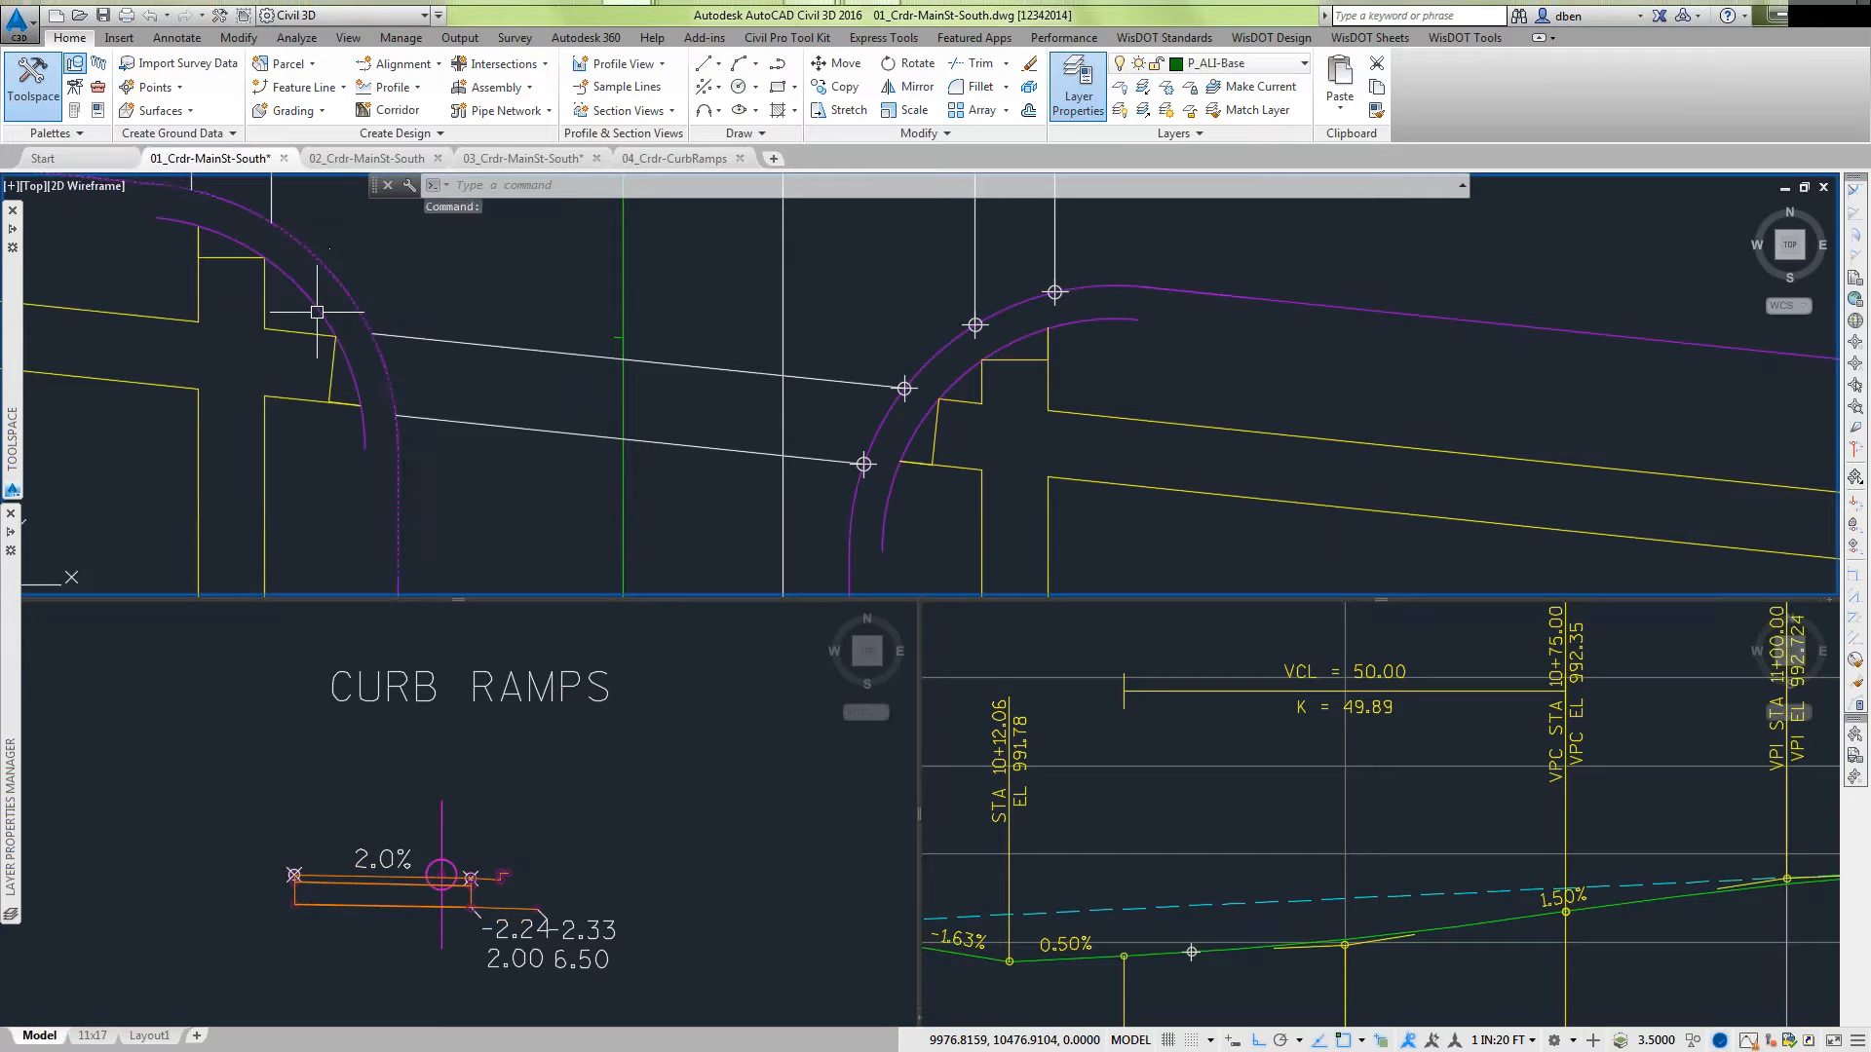
{"action": "key", "text": "Escape"}
{"action": "key", "text": "Escape"}
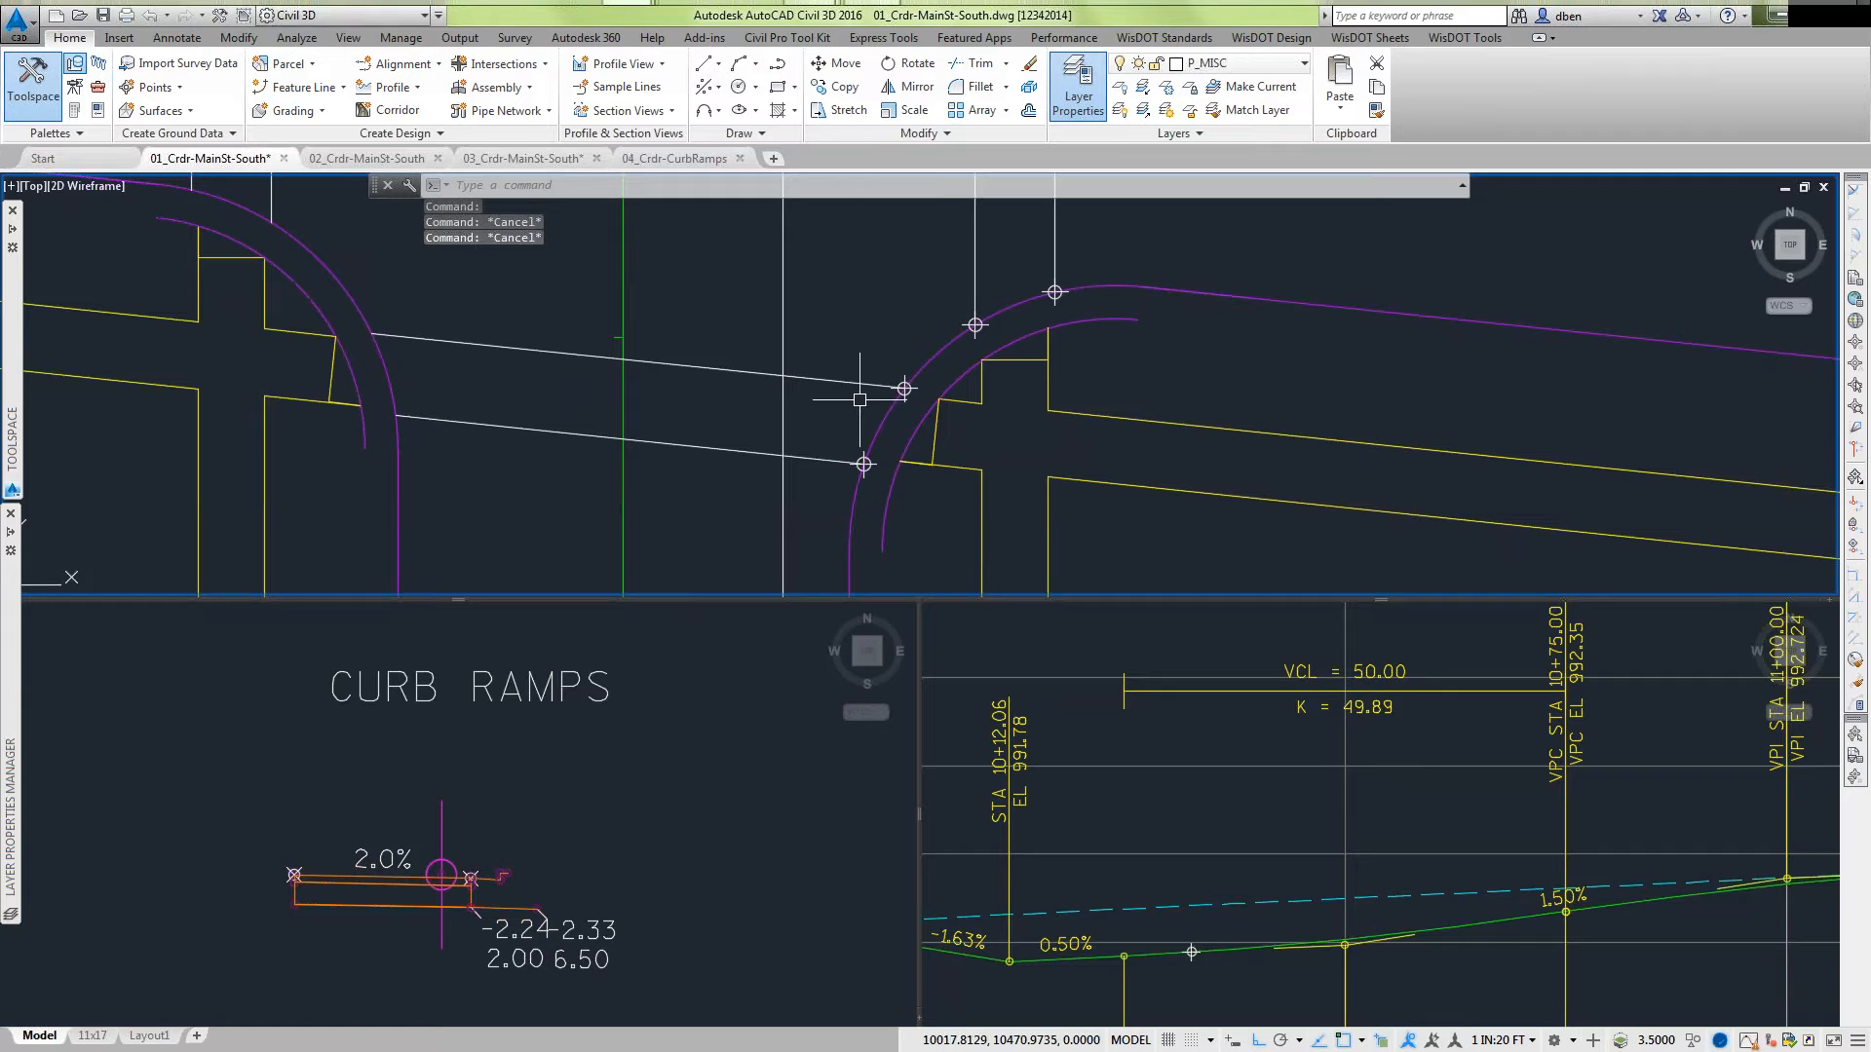
List the drawing's offset alignments in the Prospector tree in place of the centerline alignments.
{"action": "middle_click_drag", "start_coordinate": [898, 377], "coordinate": [859, 371]}
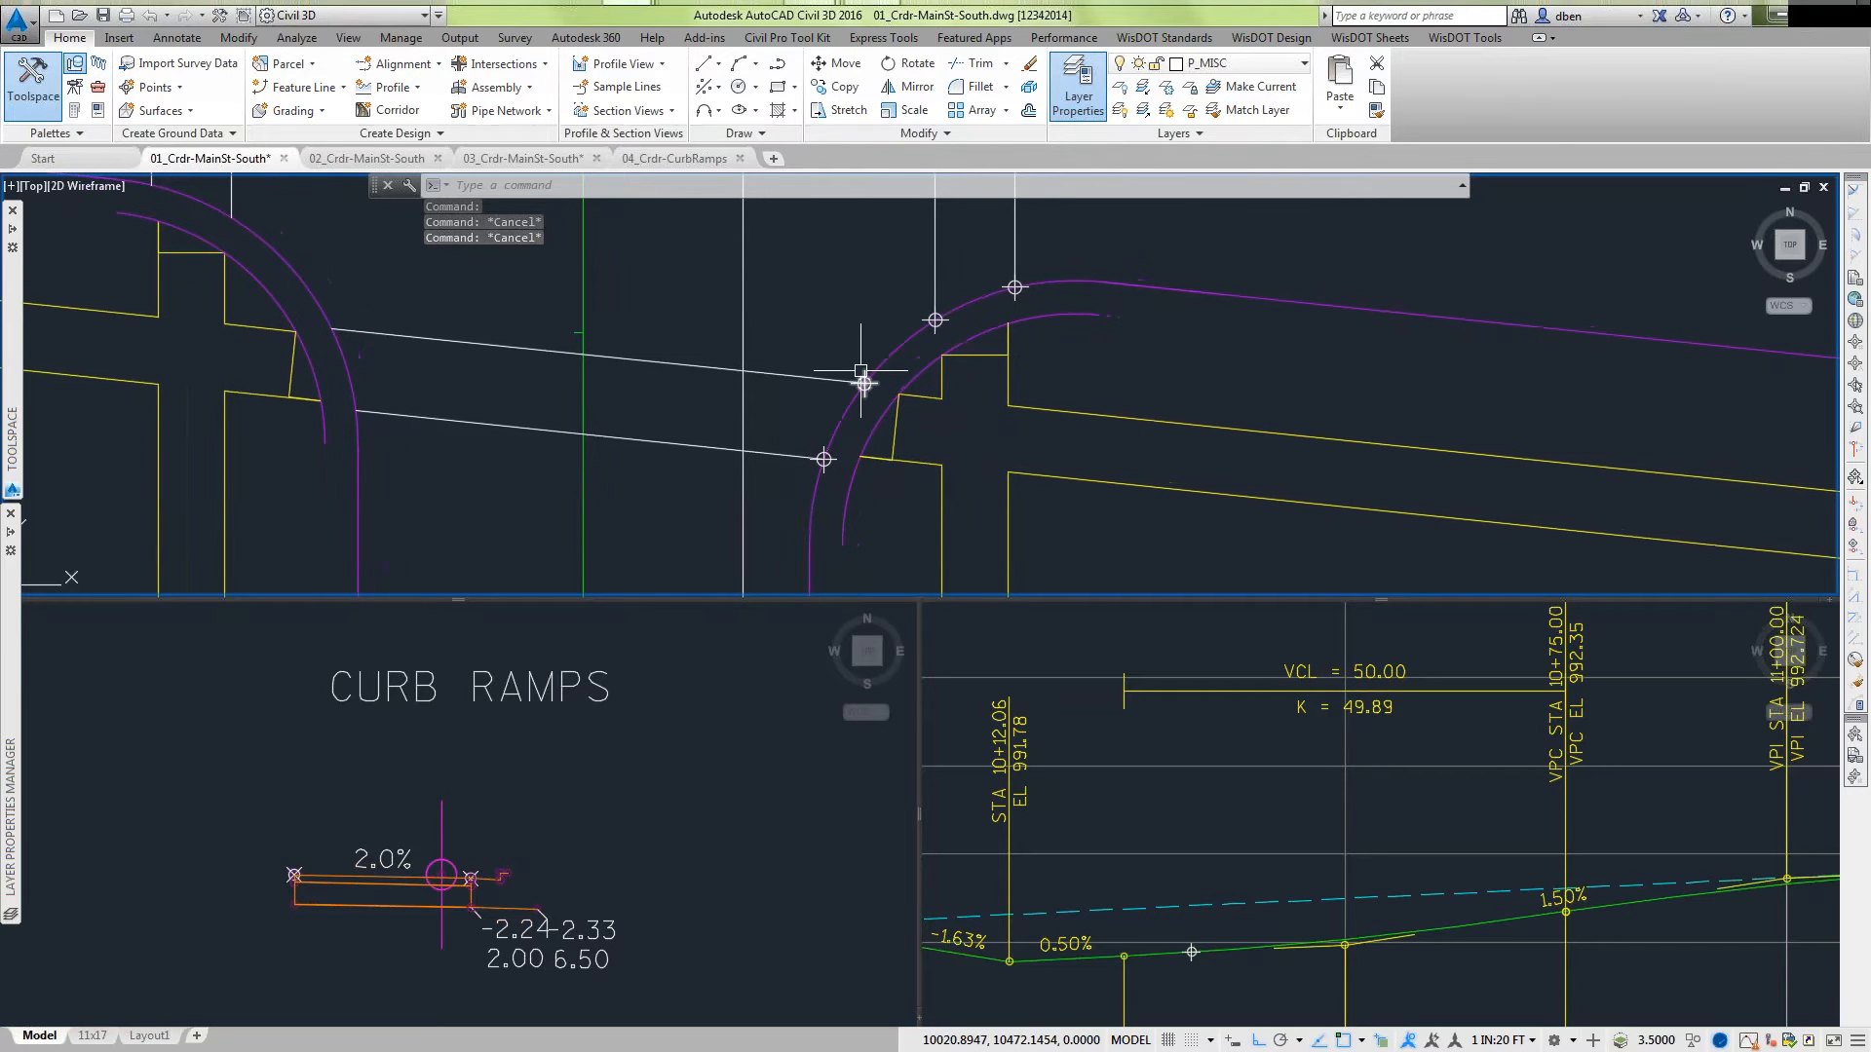
{"action": "mouse_move", "coordinate": [861, 374]}
{"action": "scroll", "coordinate": [853, 389], "scroll_direction": "down", "scroll_amount": 2}
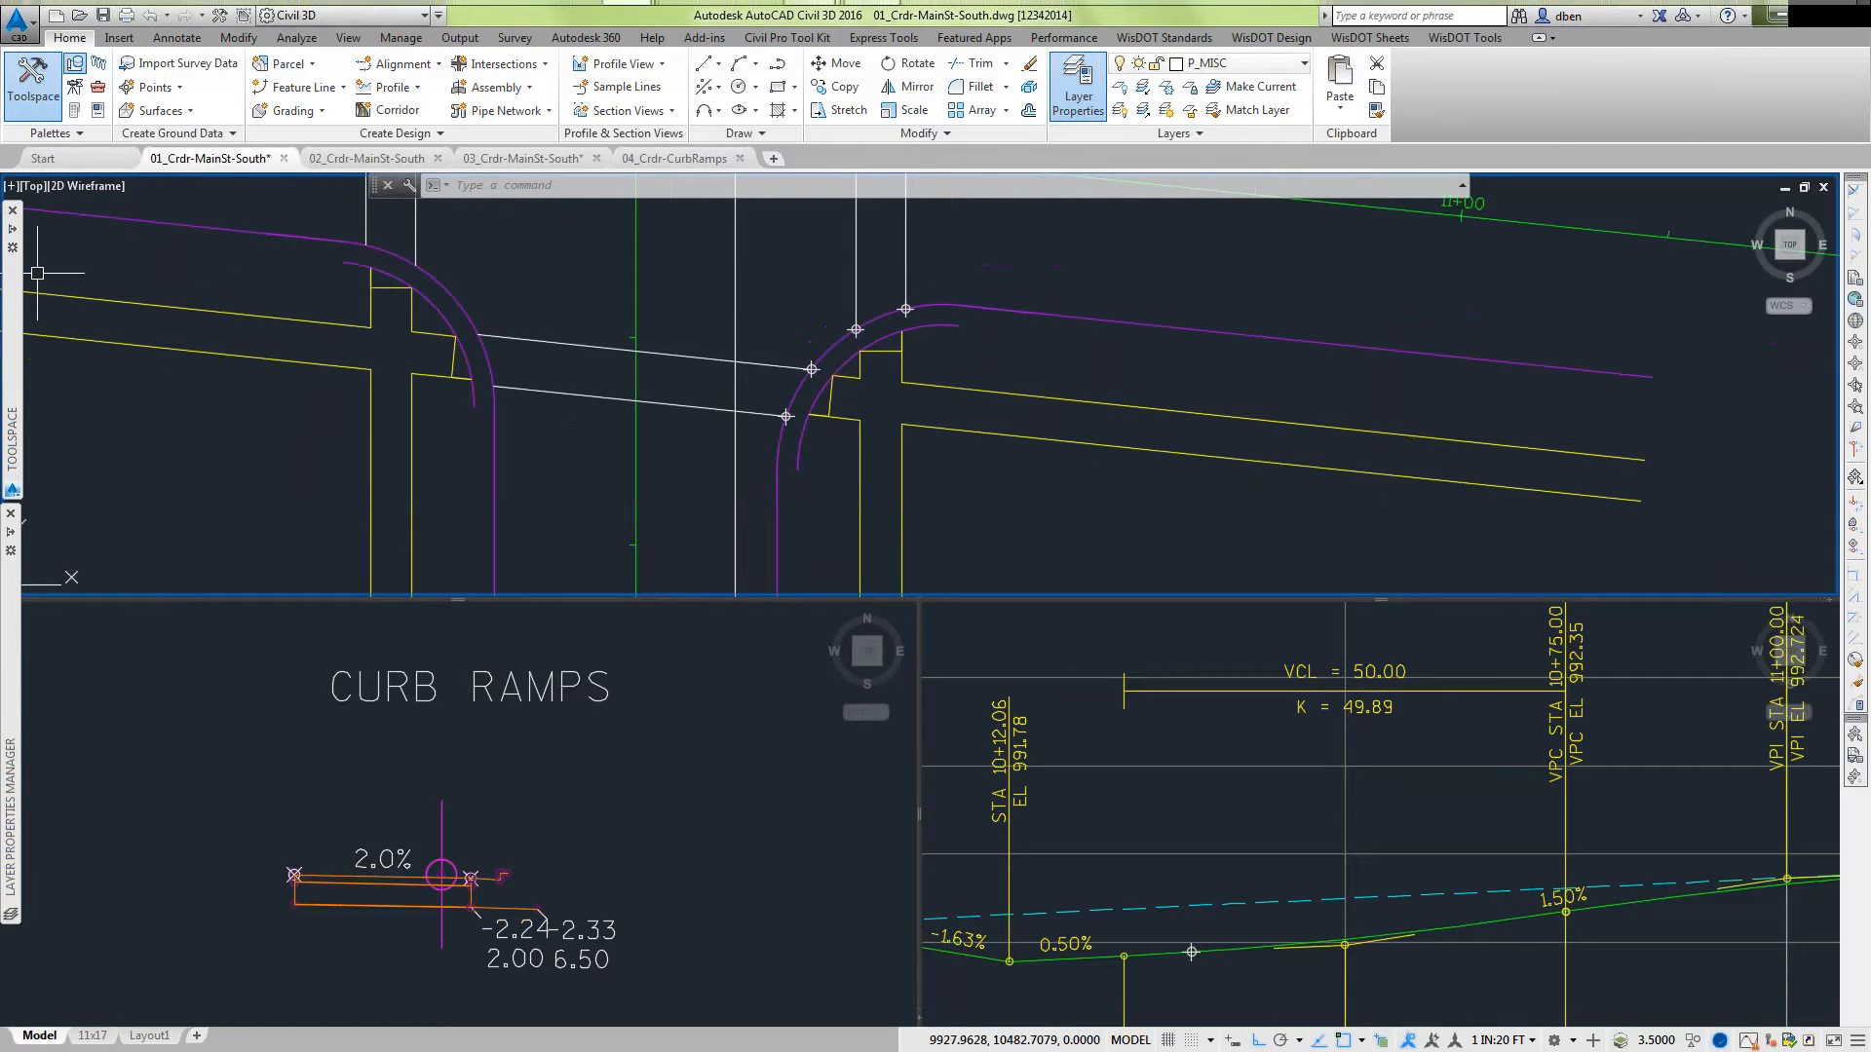
{"action": "mouse_move", "coordinate": [13, 292]}
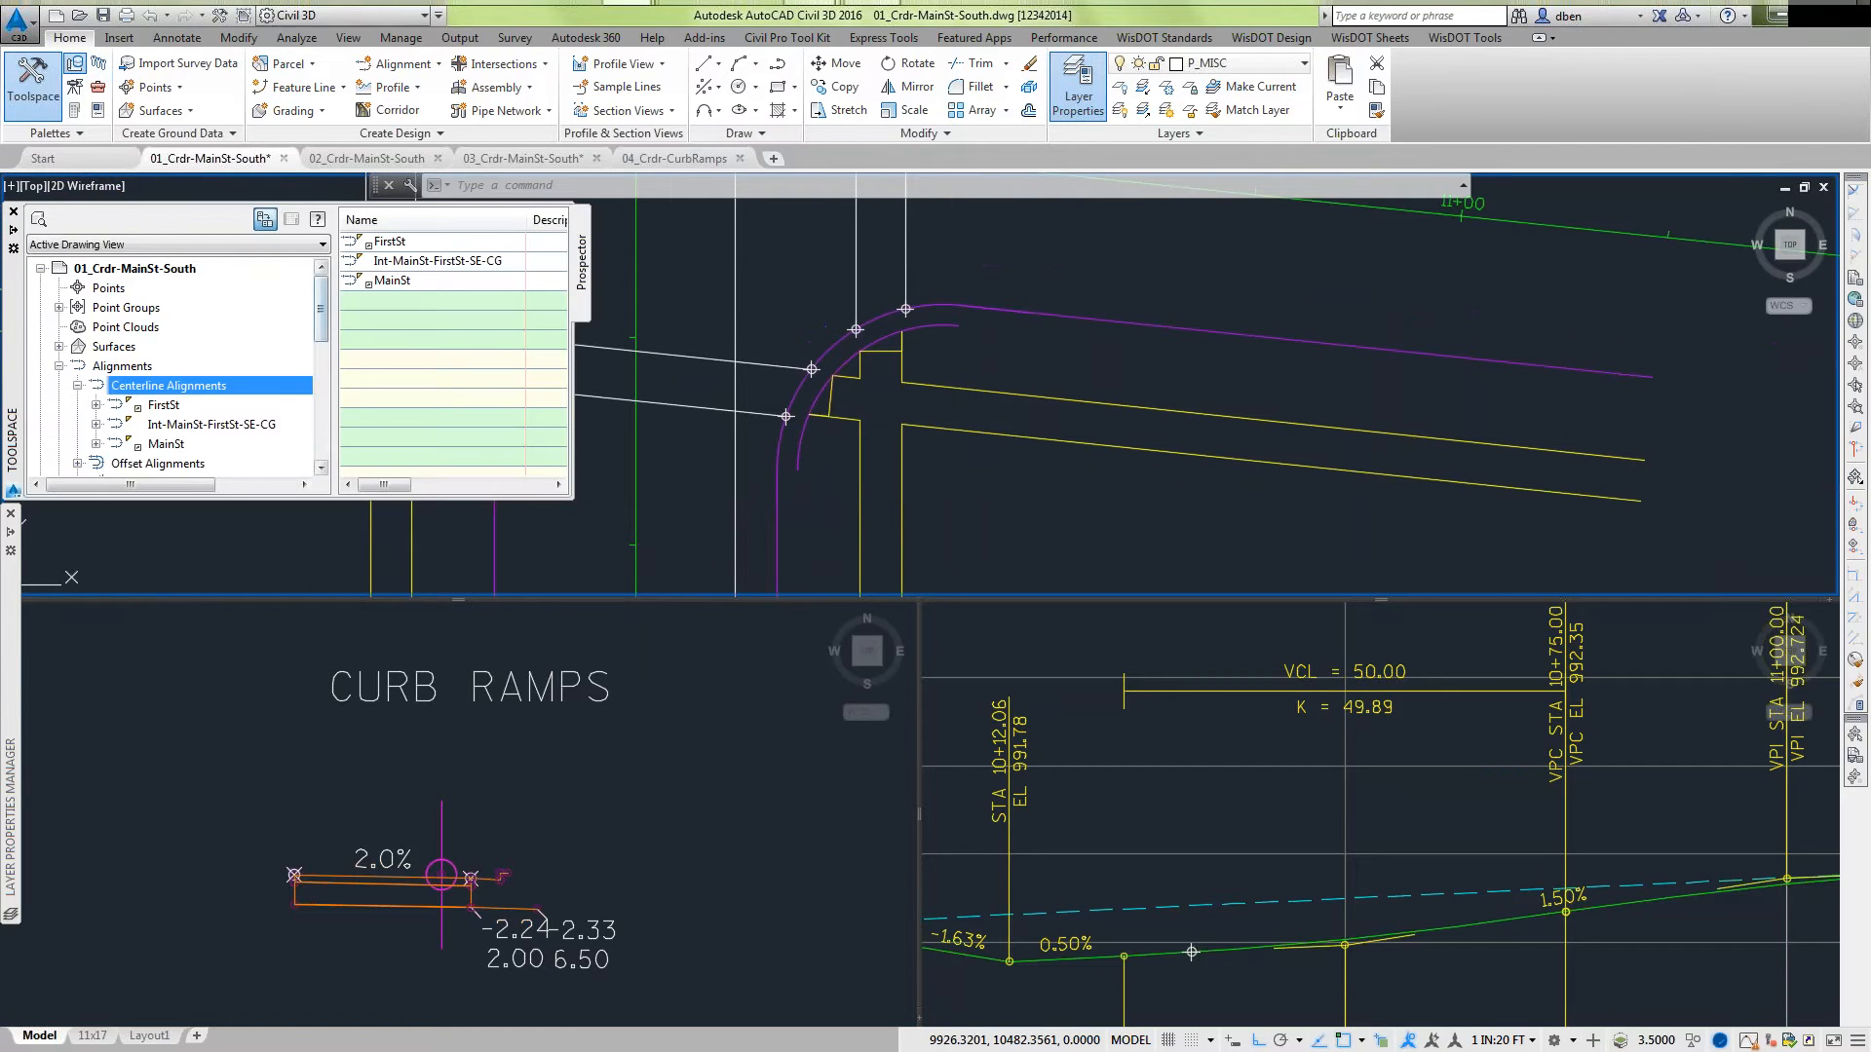
{"action": "left_click", "coordinate": [78, 386]}
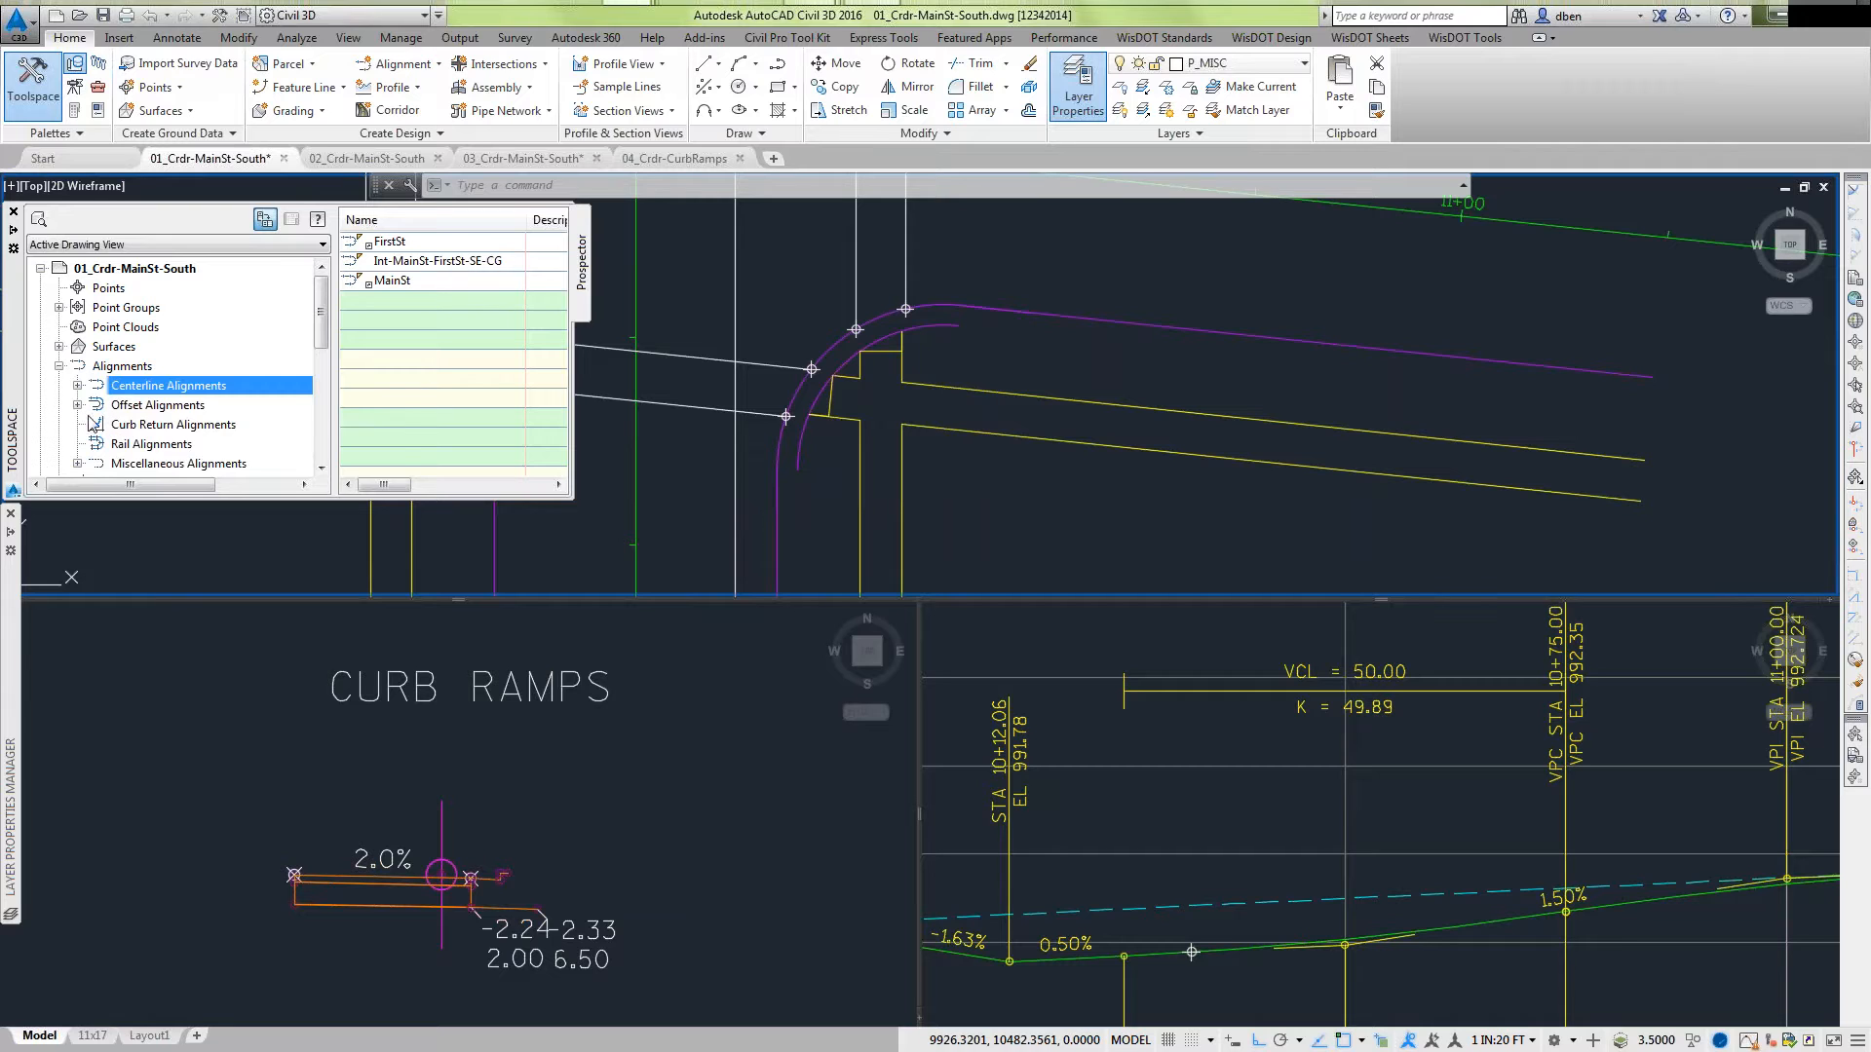
{"action": "left_click", "coordinate": [127, 405]}
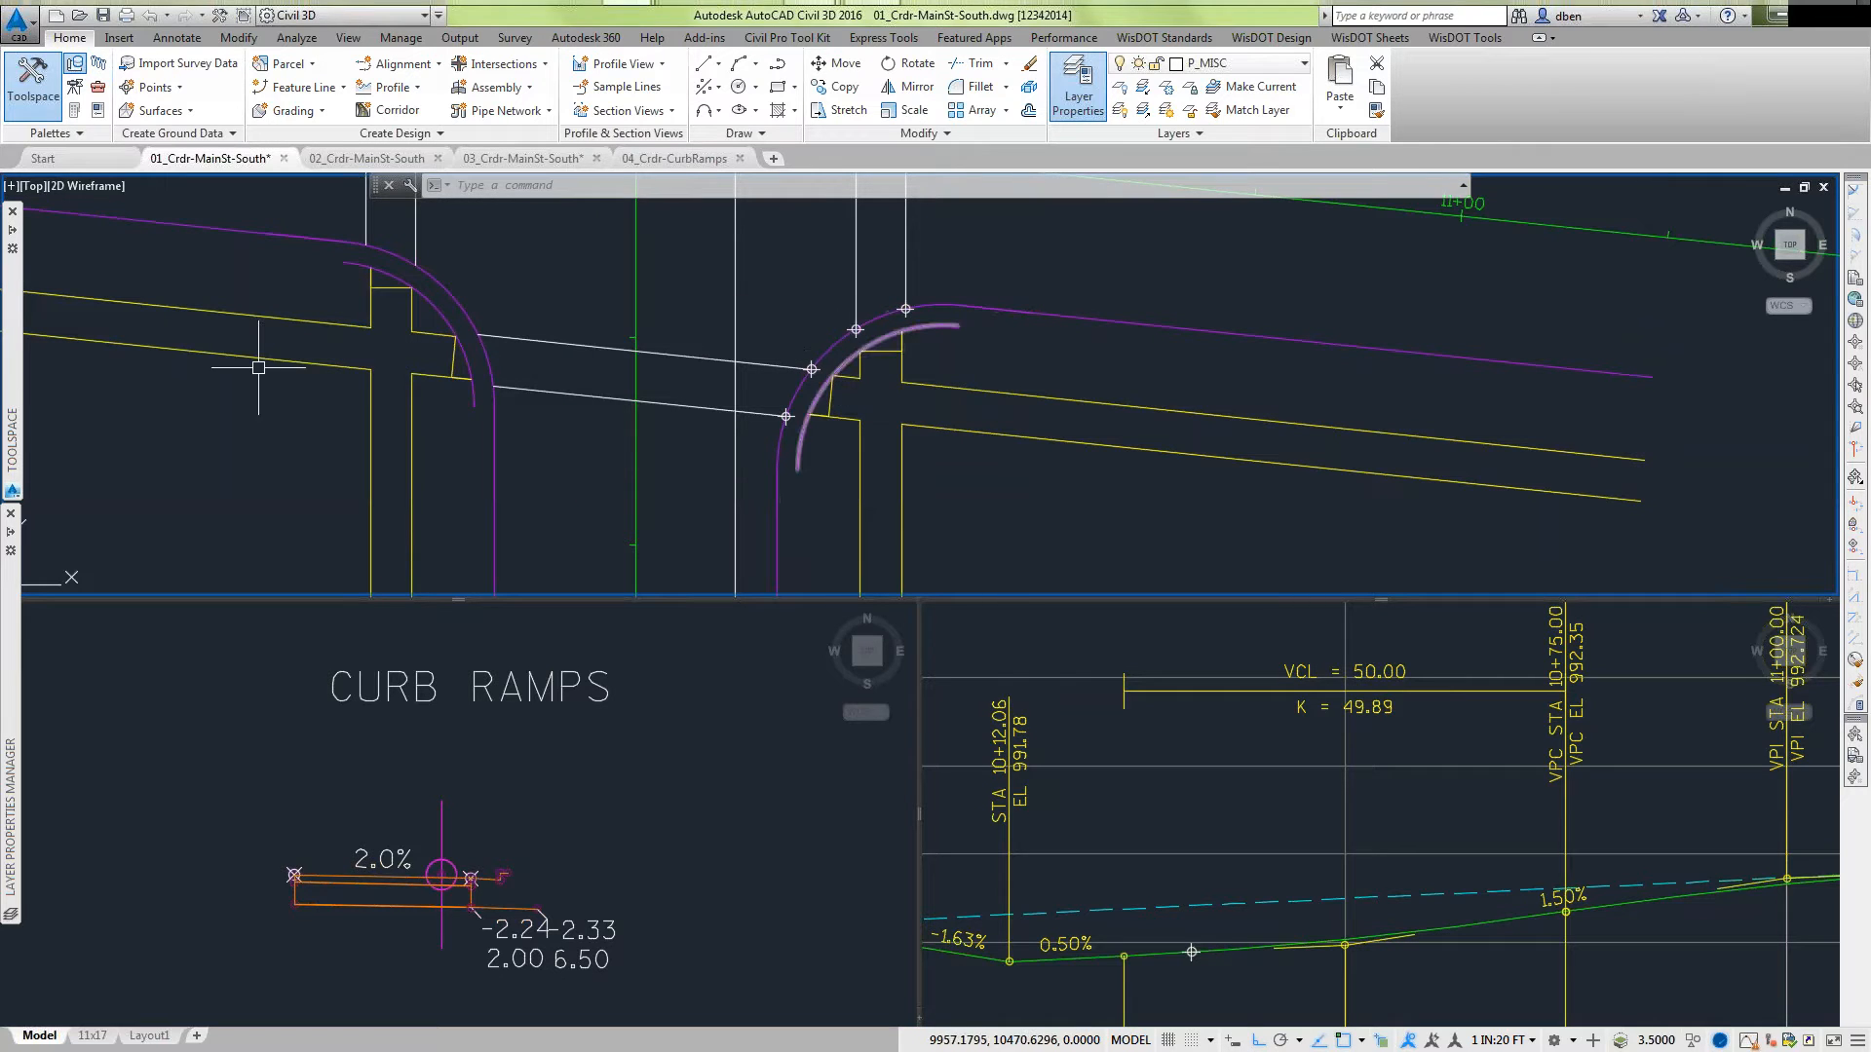
List the miscellaneous alignments to review the two southeast curb ramp landing alignments.
{"action": "mouse_move", "coordinate": [12, 439]}
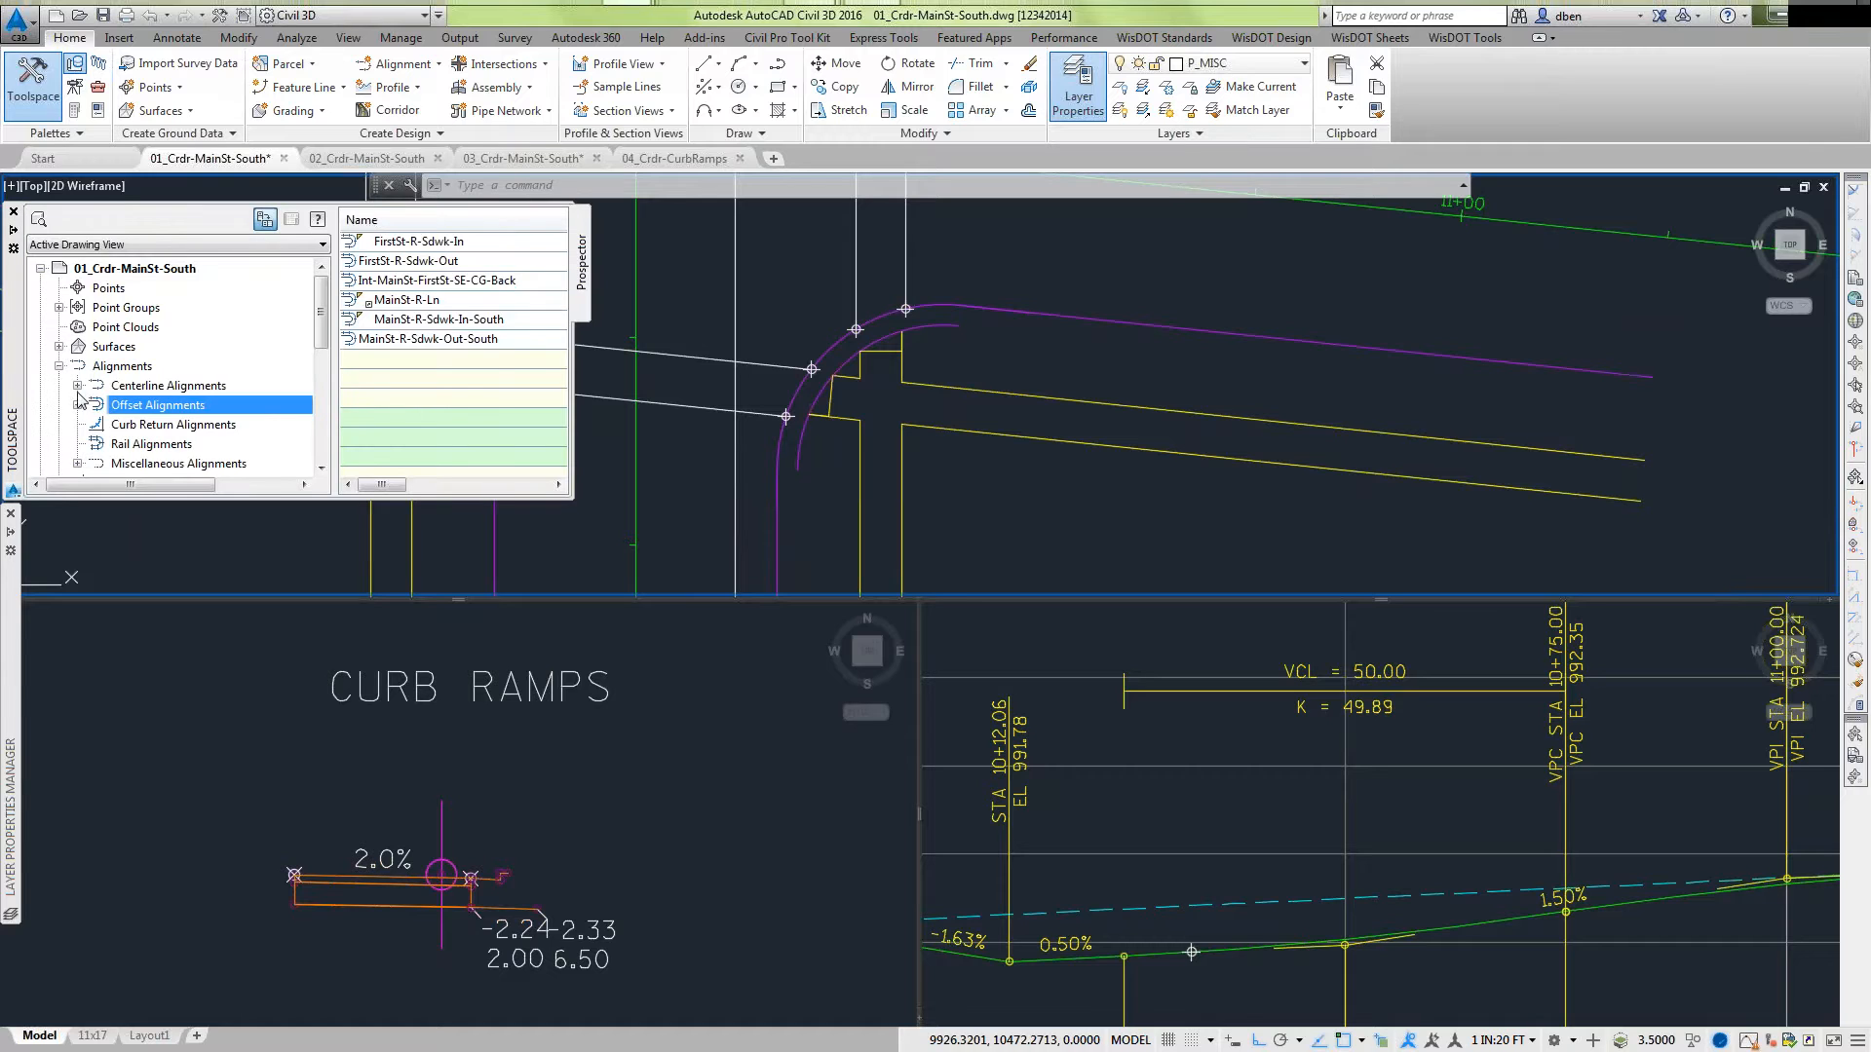
{"action": "left_click", "coordinate": [78, 405]}
{"action": "left_click", "coordinate": [78, 346]}
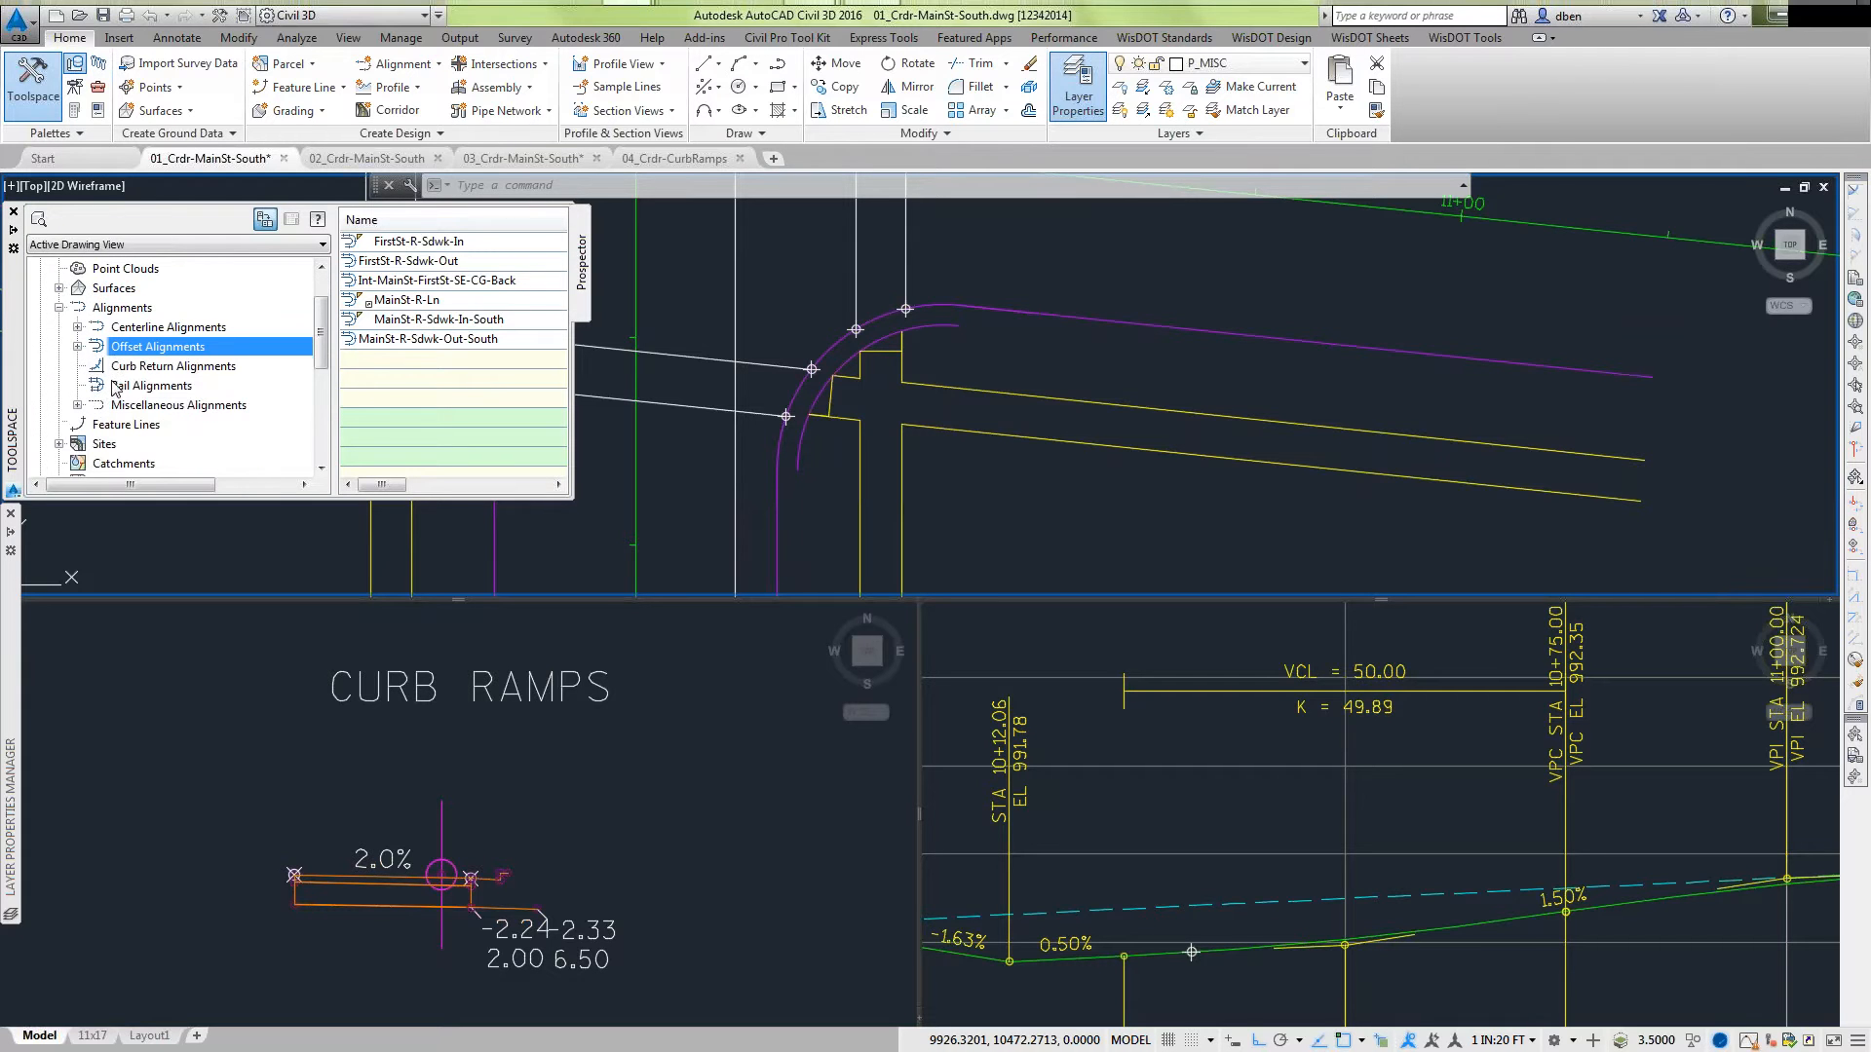
{"action": "left_click", "coordinate": [143, 406]}
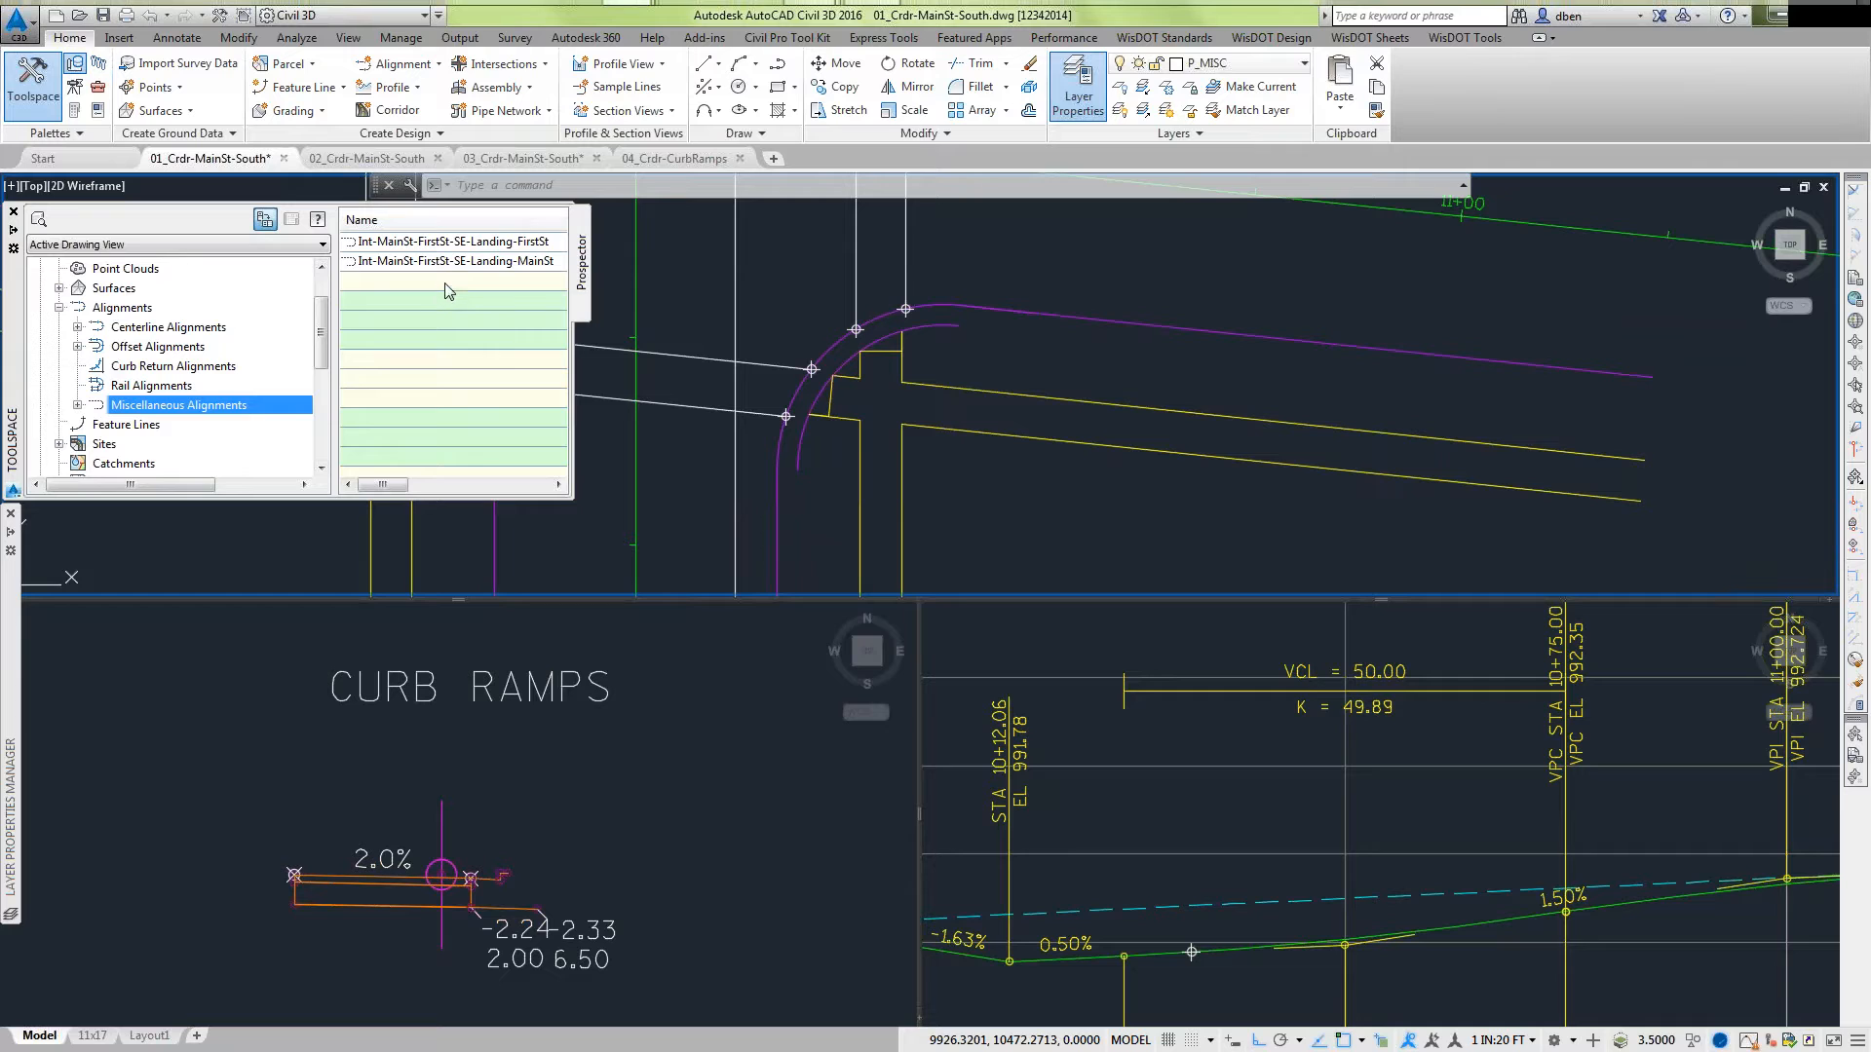
{"action": "mouse_move", "coordinate": [486, 247]}
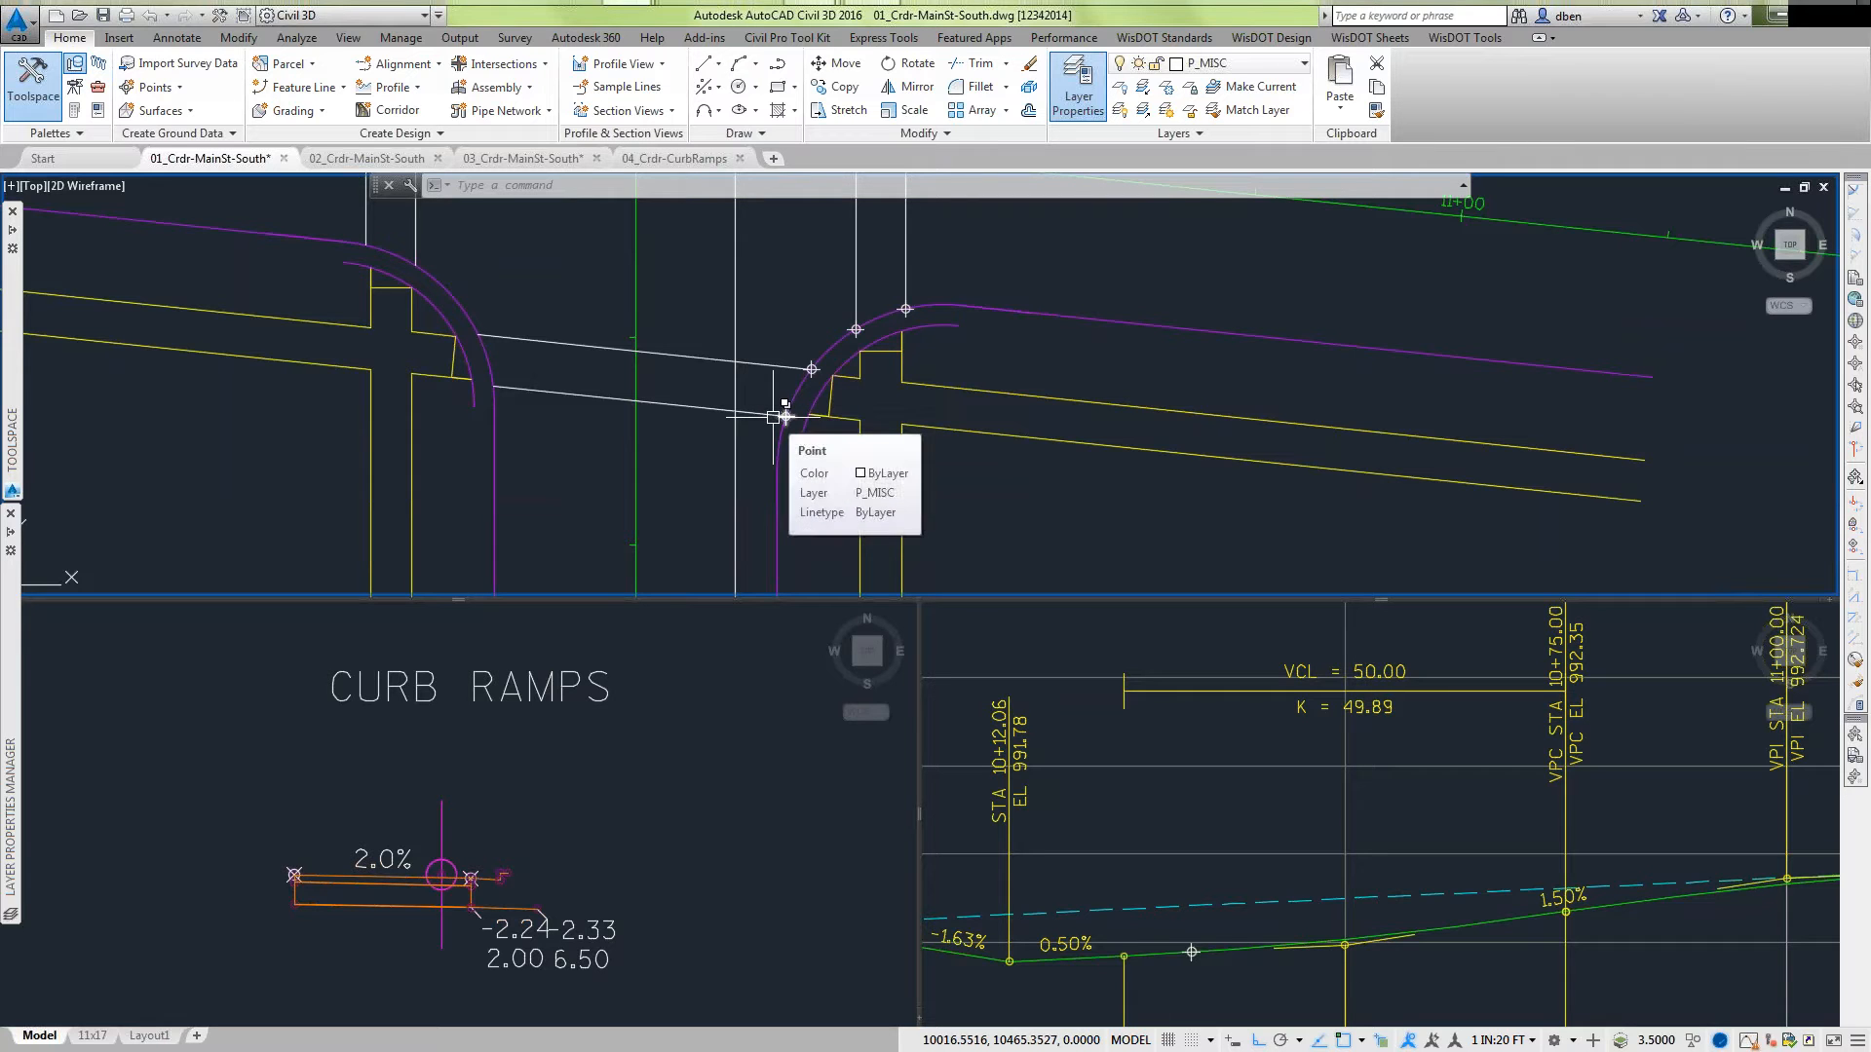
Check what the offset alignment Int-MainSt-FirstSt-SE-CG-Back contains in the Prospector tree, and collapse the offset alignments again.
{"action": "mouse_move", "coordinate": [13, 309]}
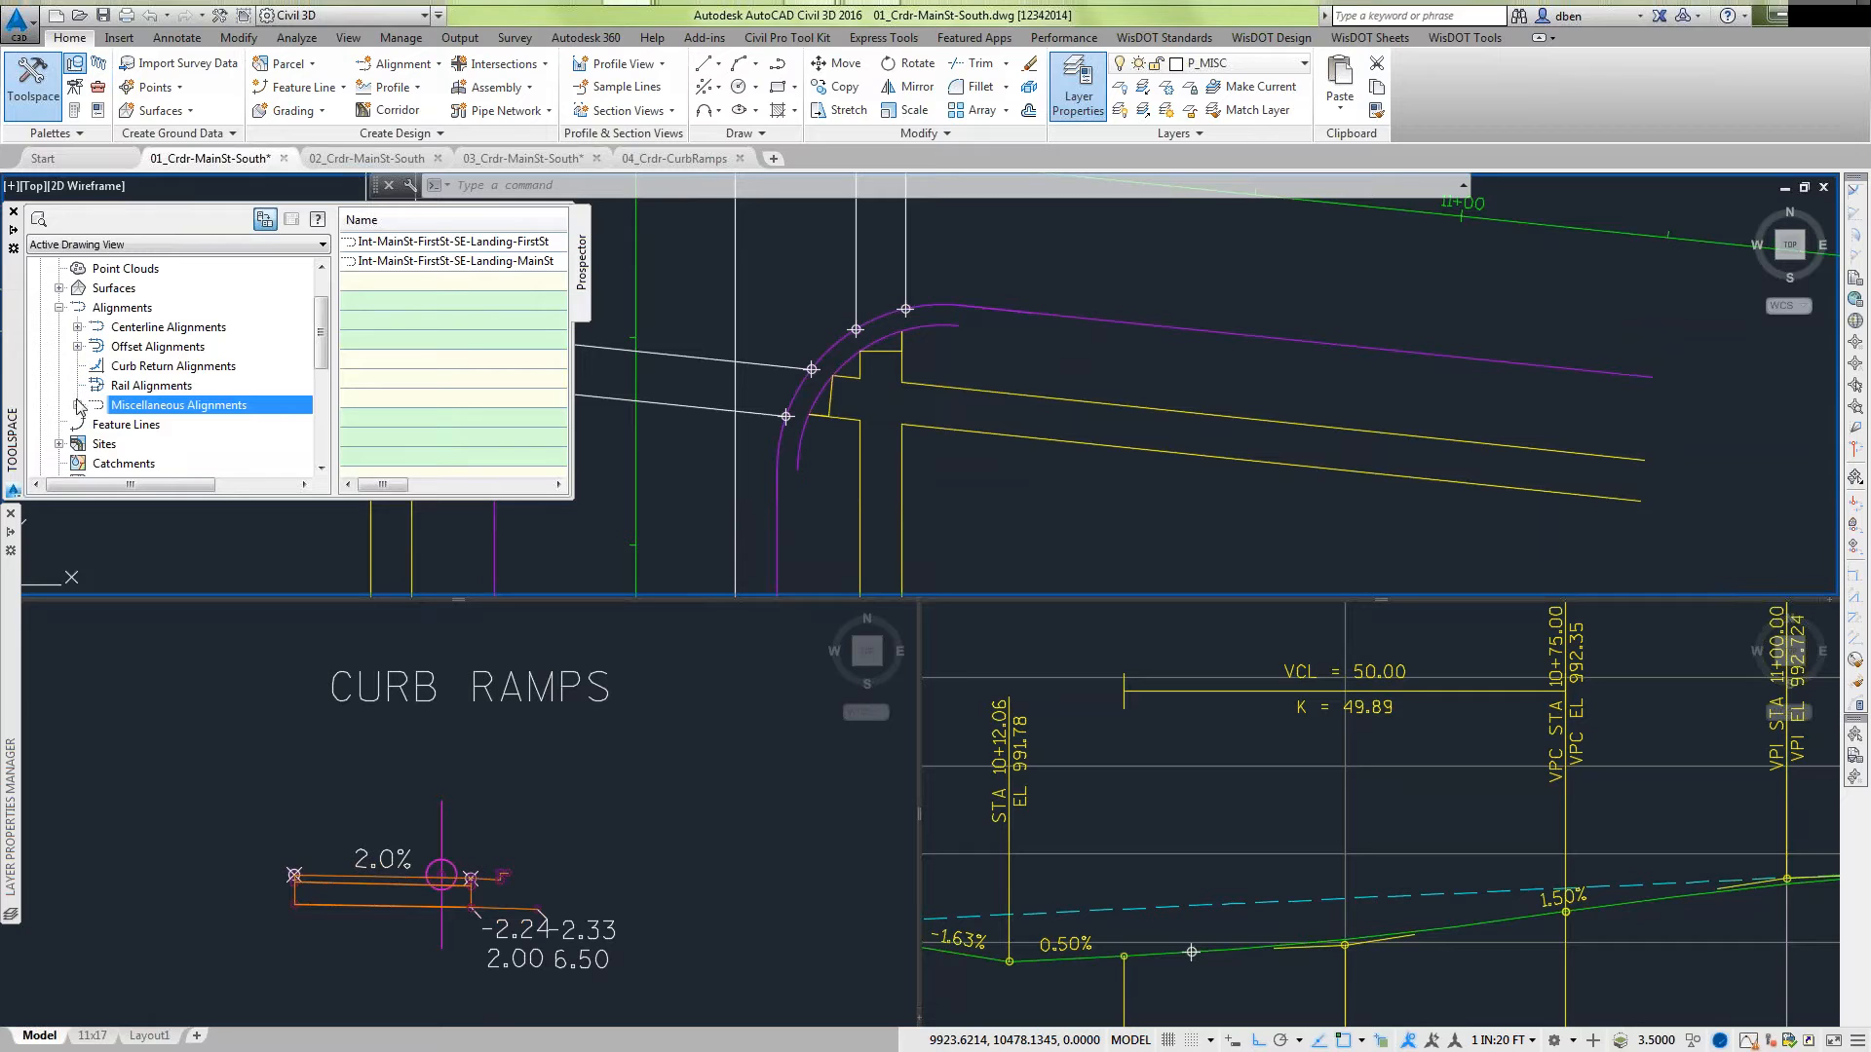
{"action": "left_click", "coordinate": [77, 347]}
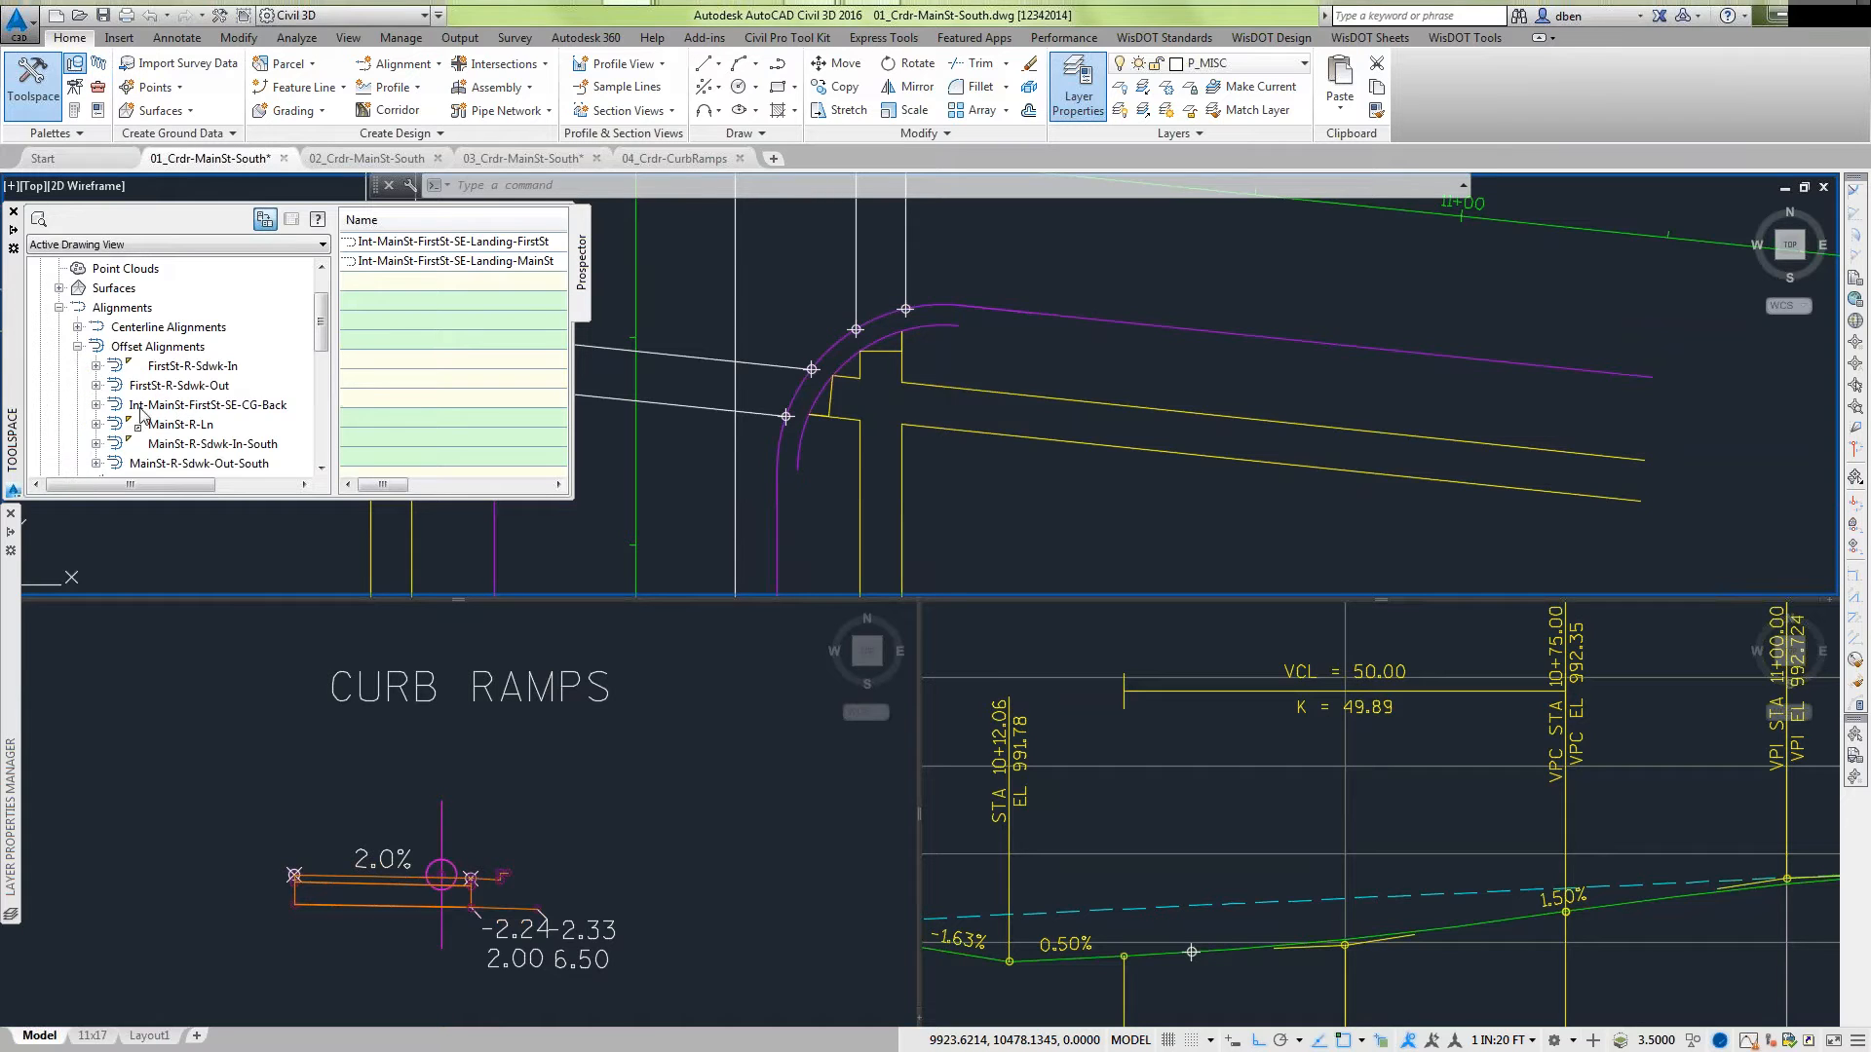
{"action": "left_click", "coordinate": [97, 405]}
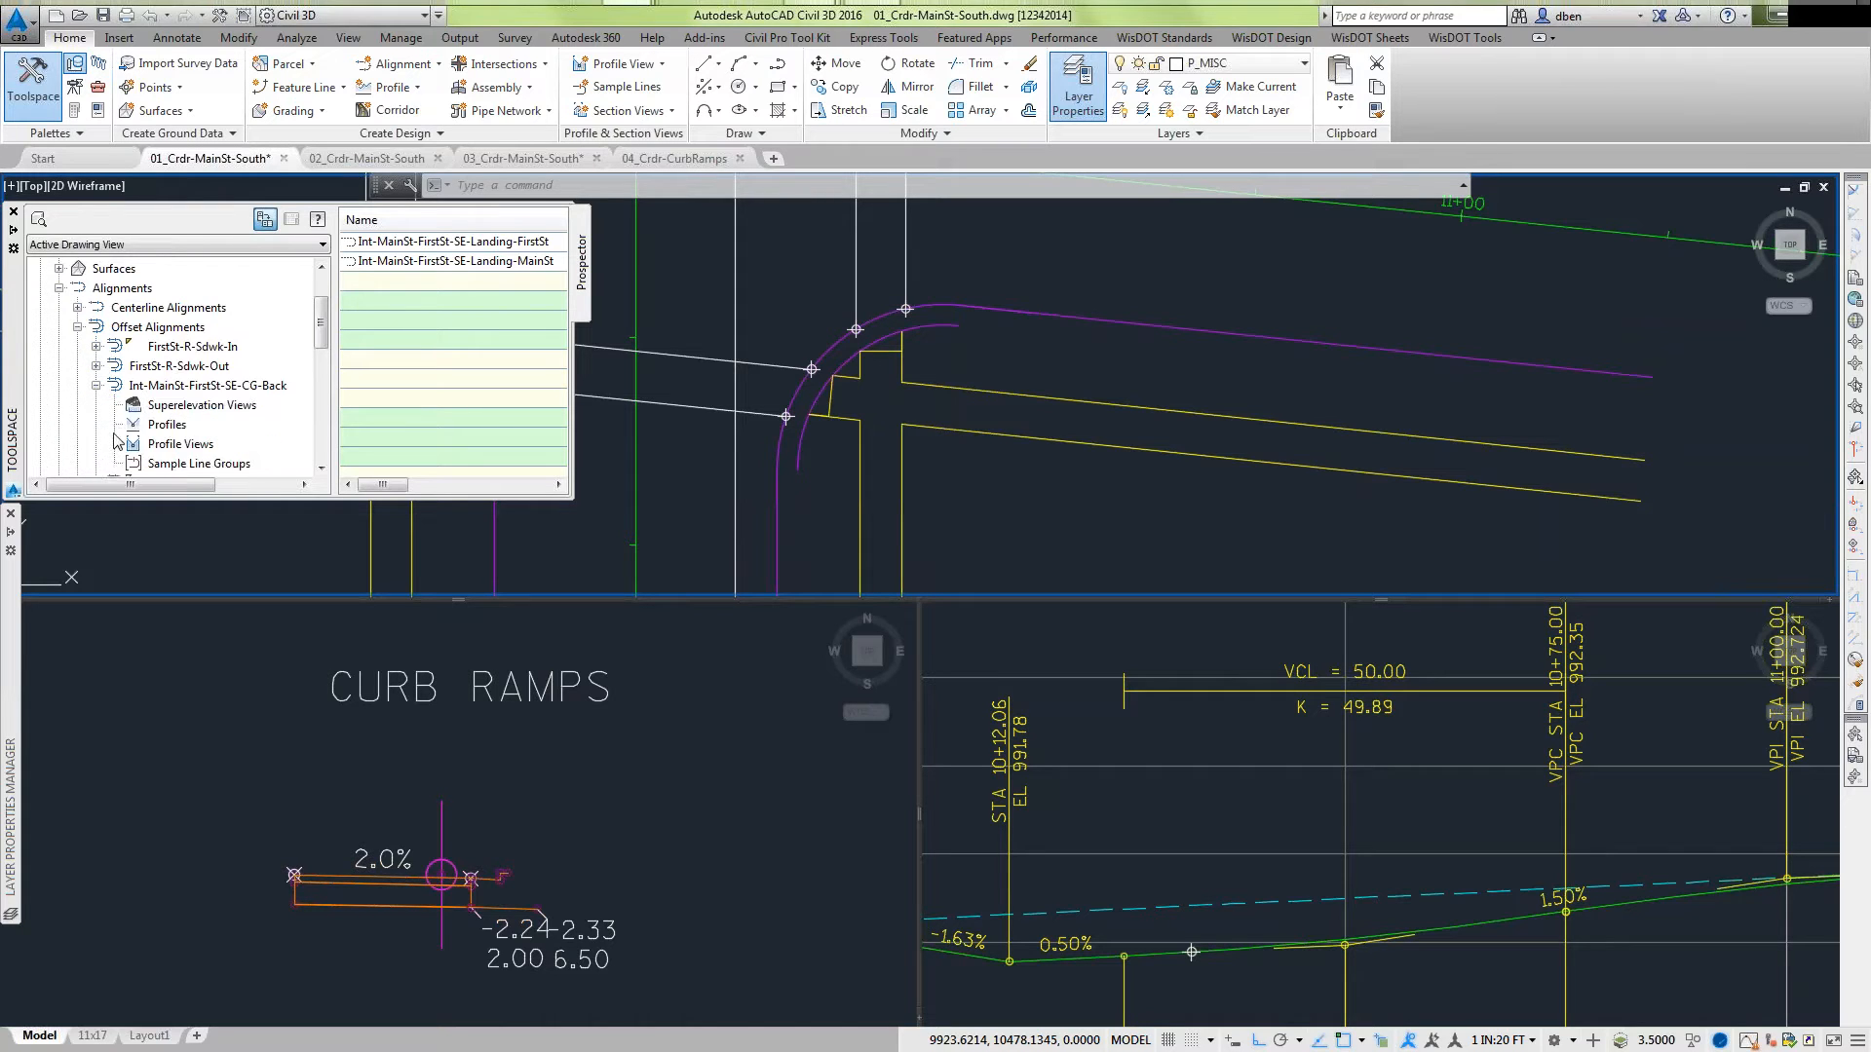
{"action": "left_click", "coordinate": [97, 386]}
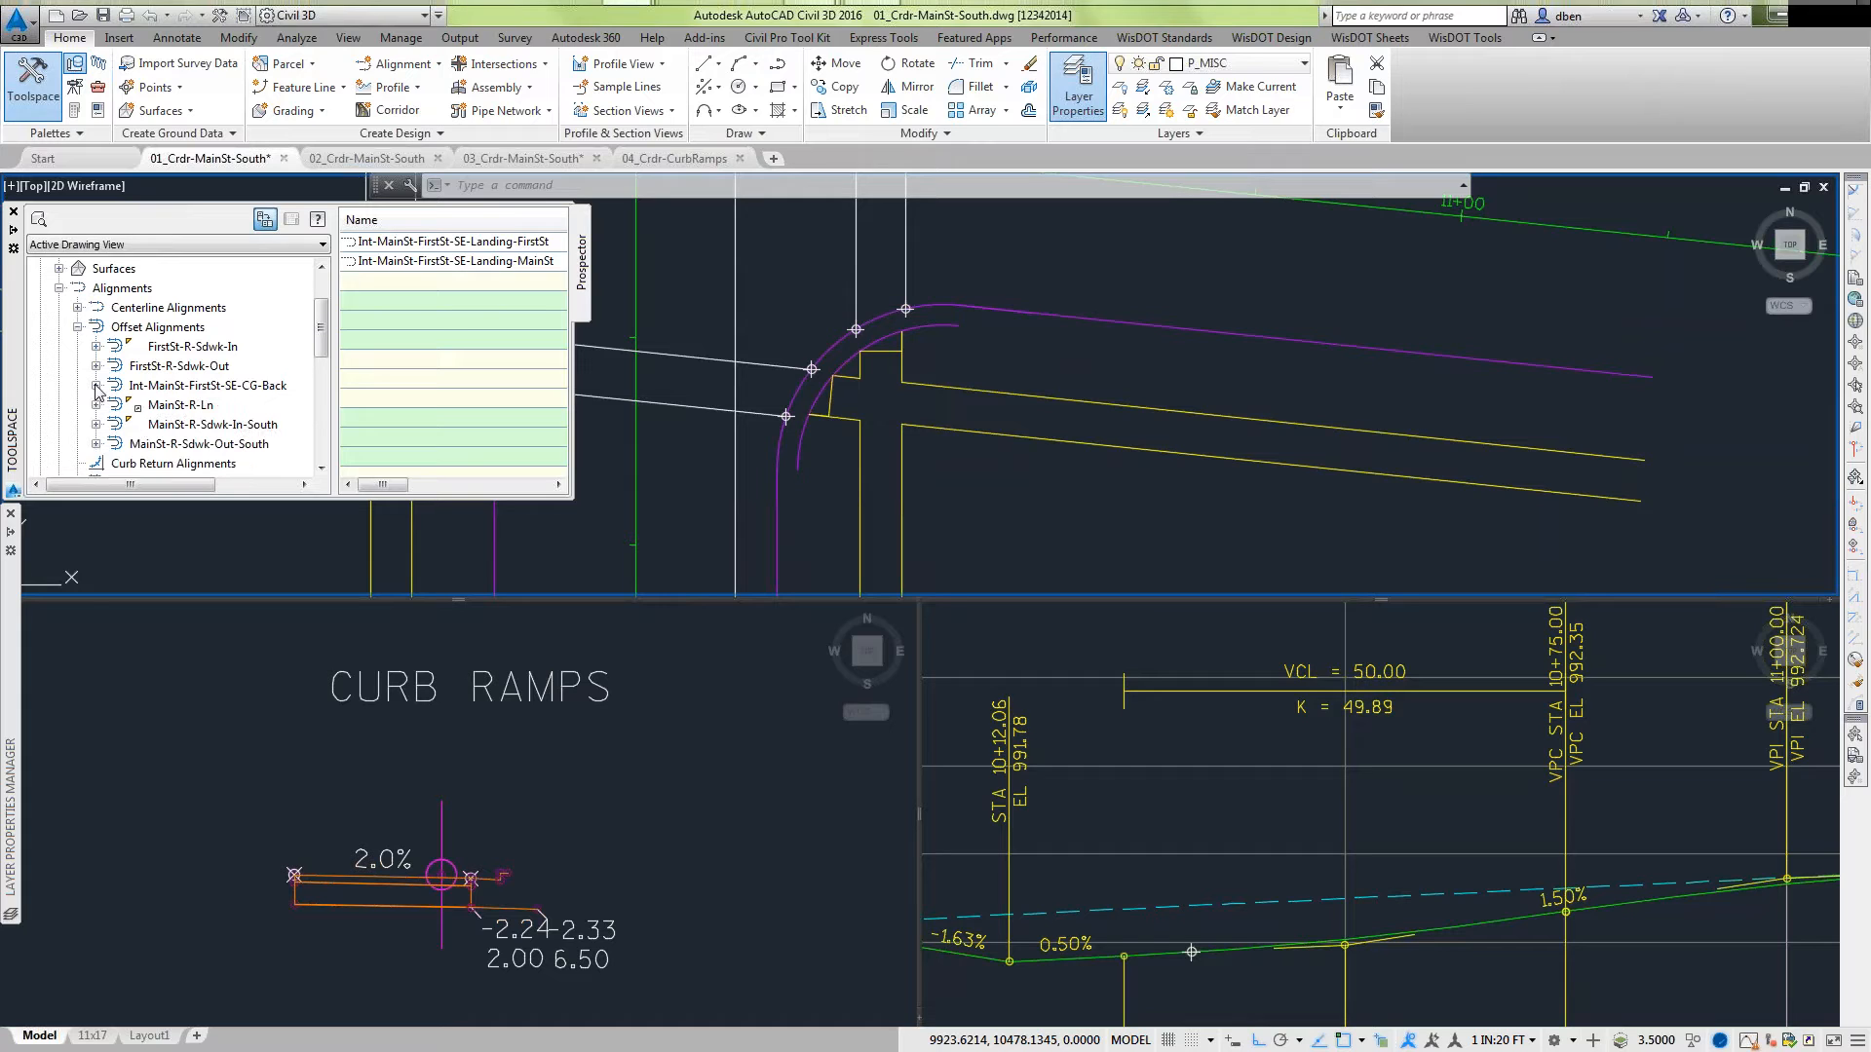
{"action": "left_click", "coordinate": [77, 327]}
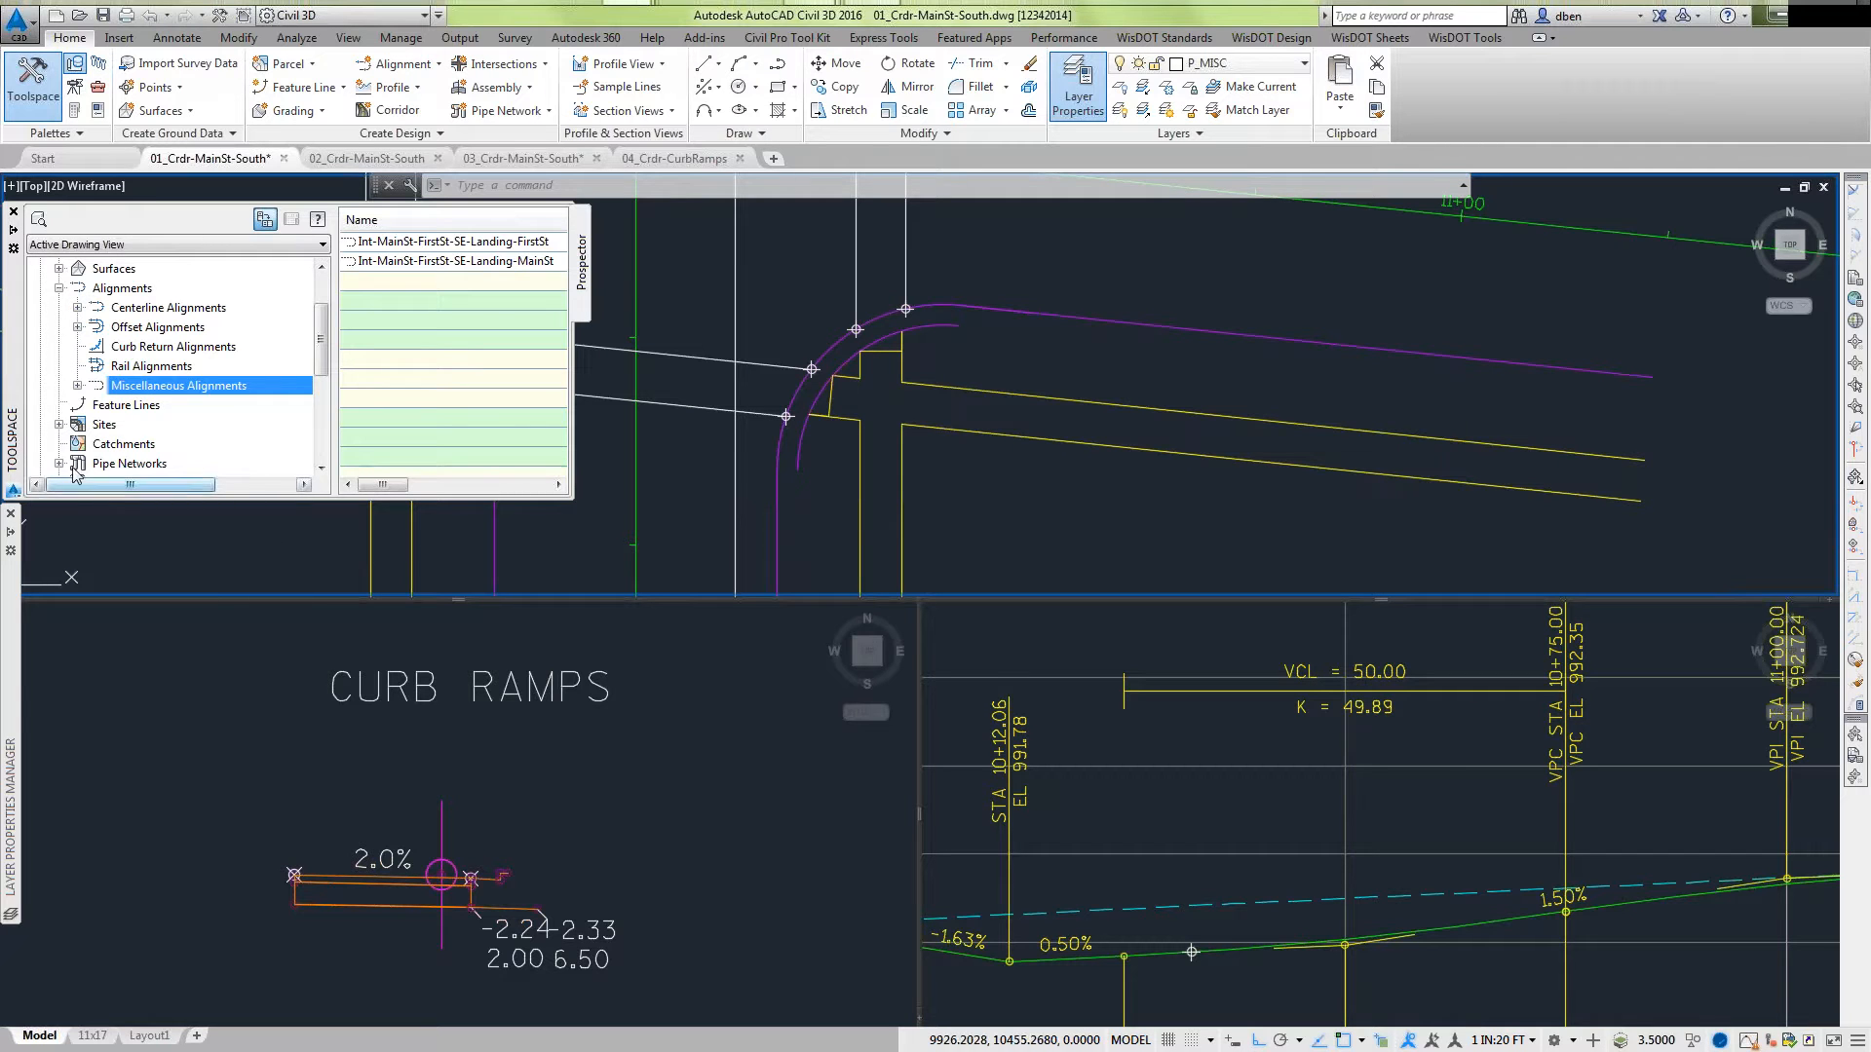
Find the baseline of the MainSt-South corridor in the Prospector tree and view the corridor's properties without changing them.
{"action": "left_click_drag", "start_coordinate": [320, 333], "coordinate": [320, 400]}
{"action": "left_click", "coordinate": [58, 268]}
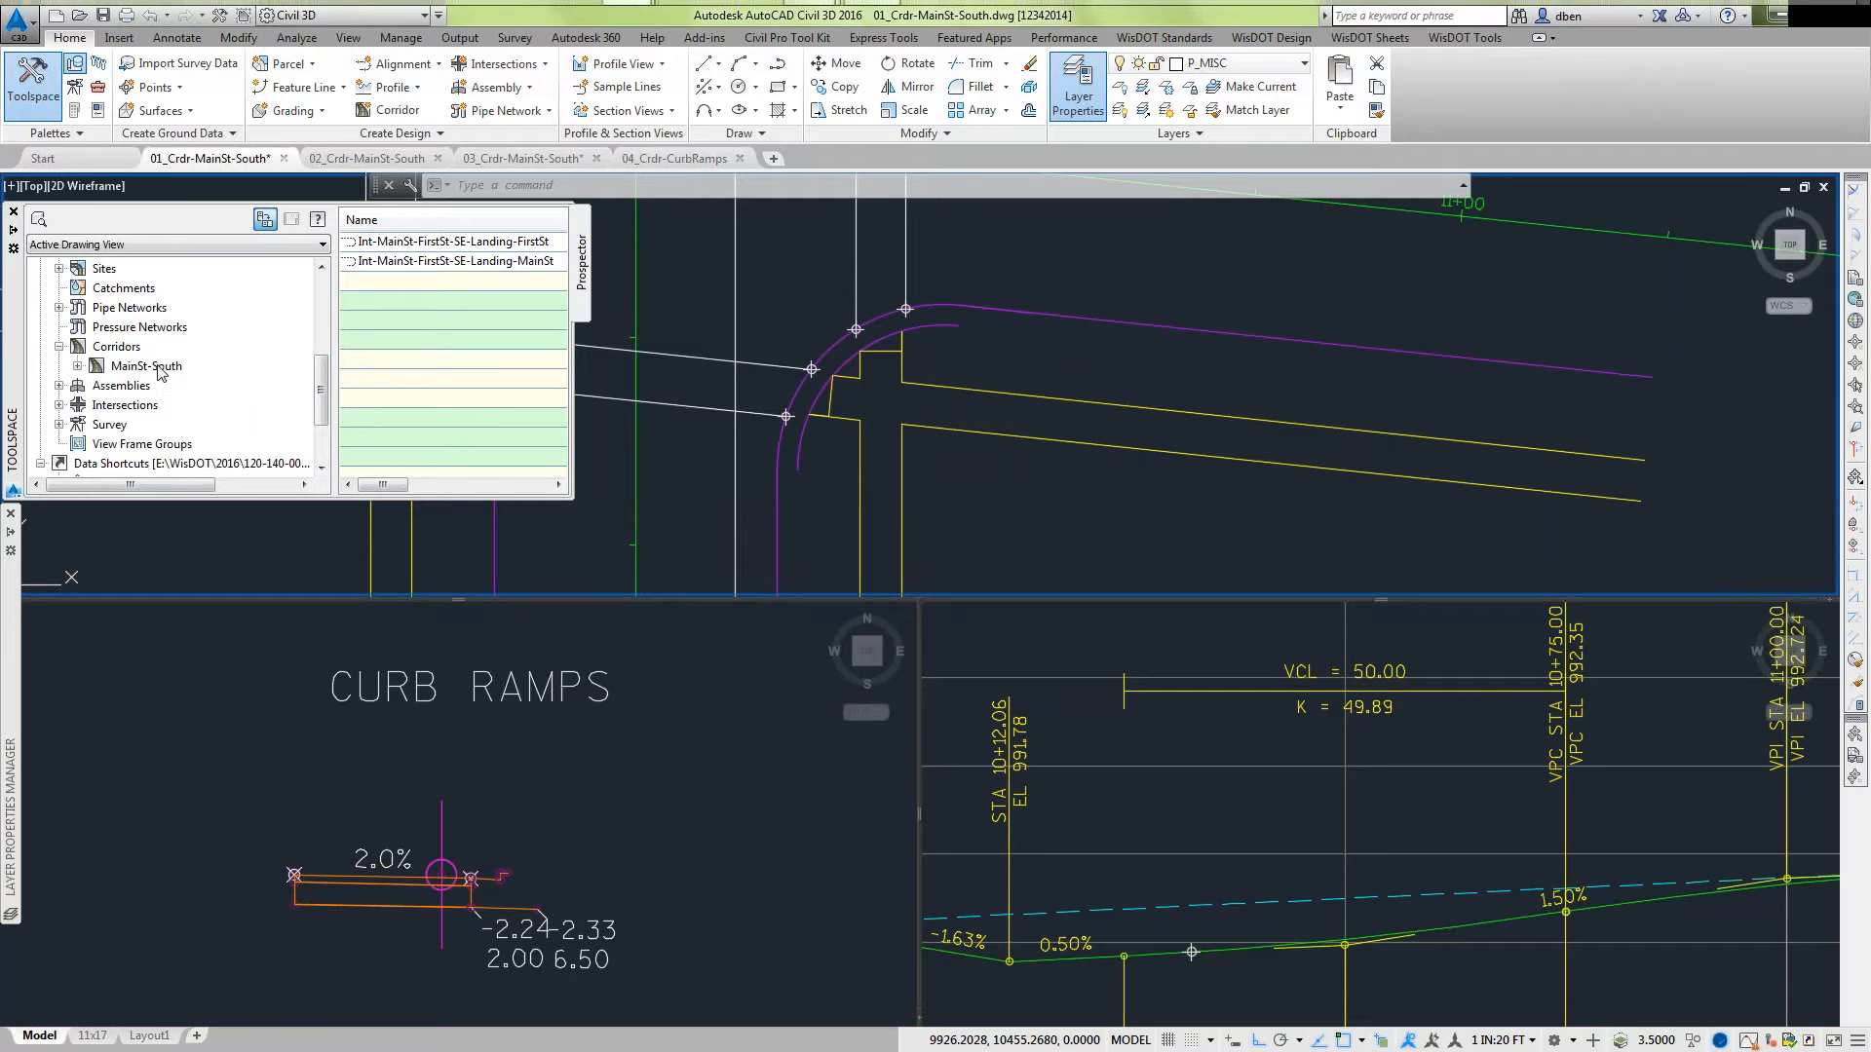
{"action": "left_click", "coordinate": [78, 367]}
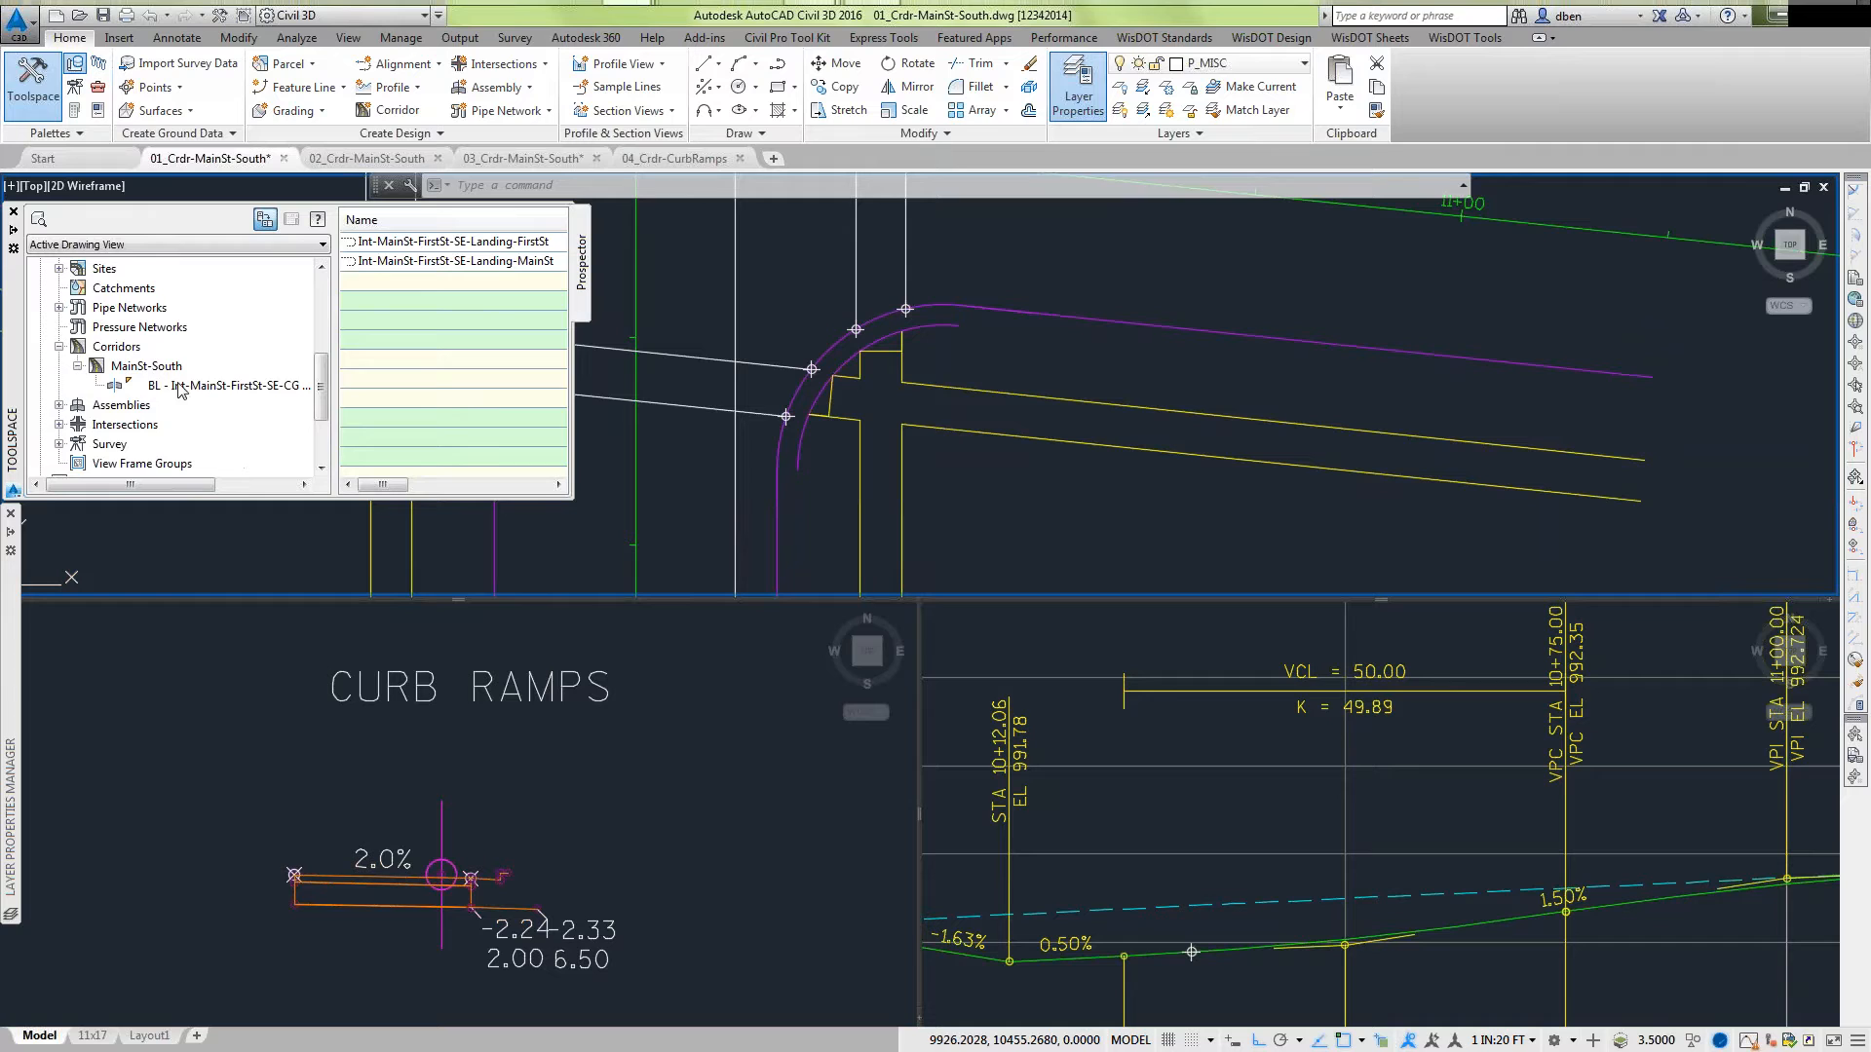
{"action": "right_click", "coordinate": [154, 370]}
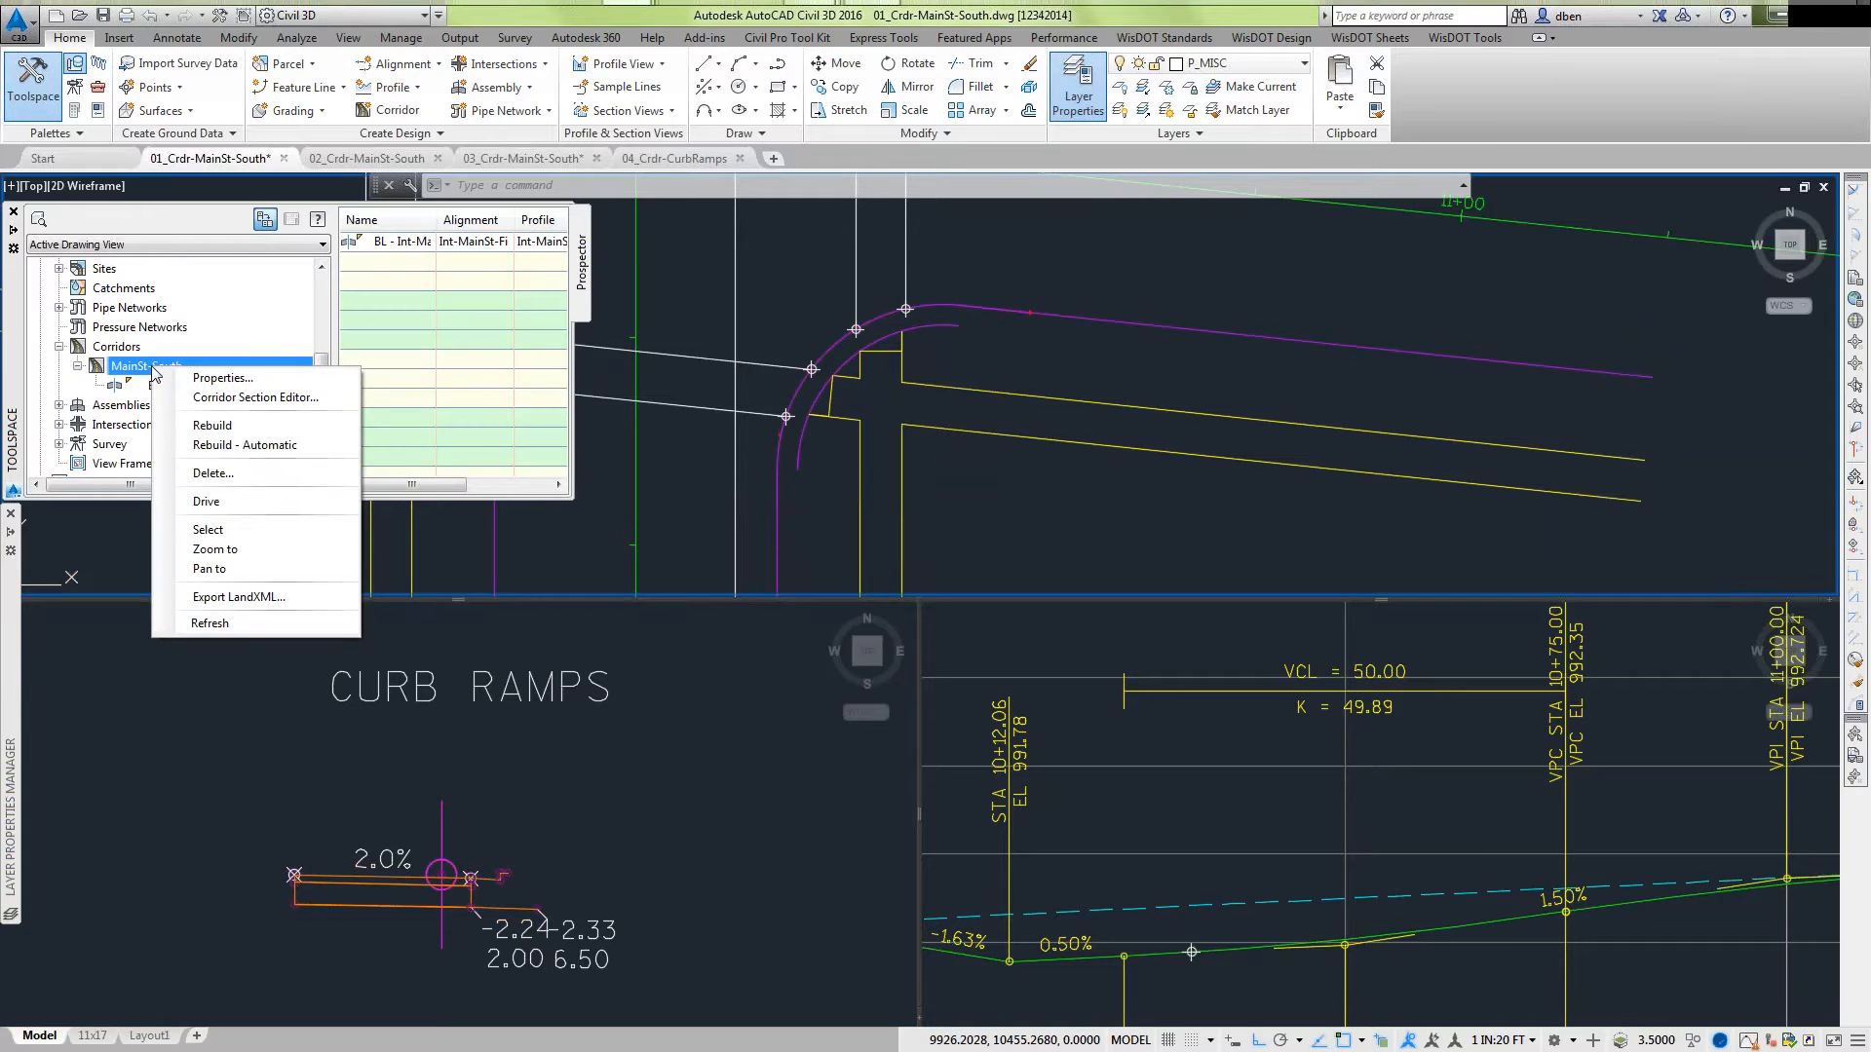
{"action": "left_click", "coordinate": [223, 378]}
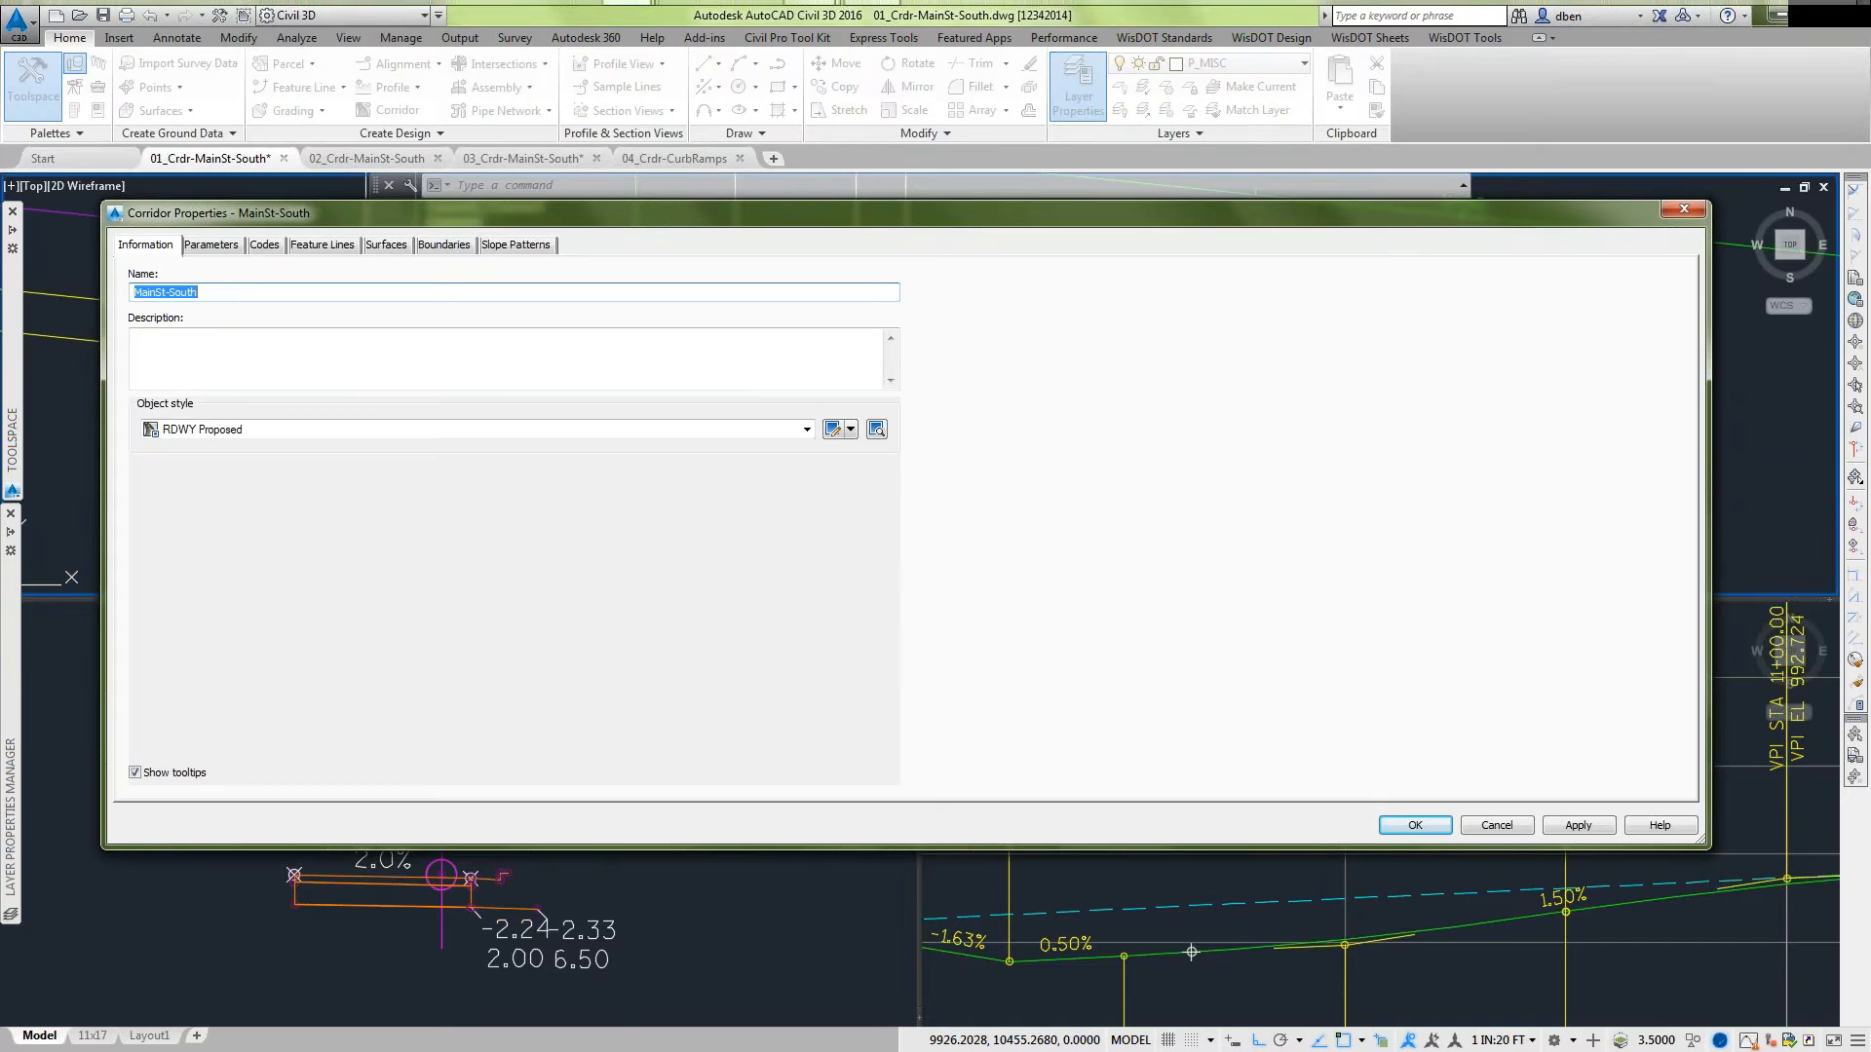
{"action": "left_click", "coordinate": [1497, 825]}
Try to end object isolation in the plan view.
{"action": "right_click", "coordinate": [995, 367]}
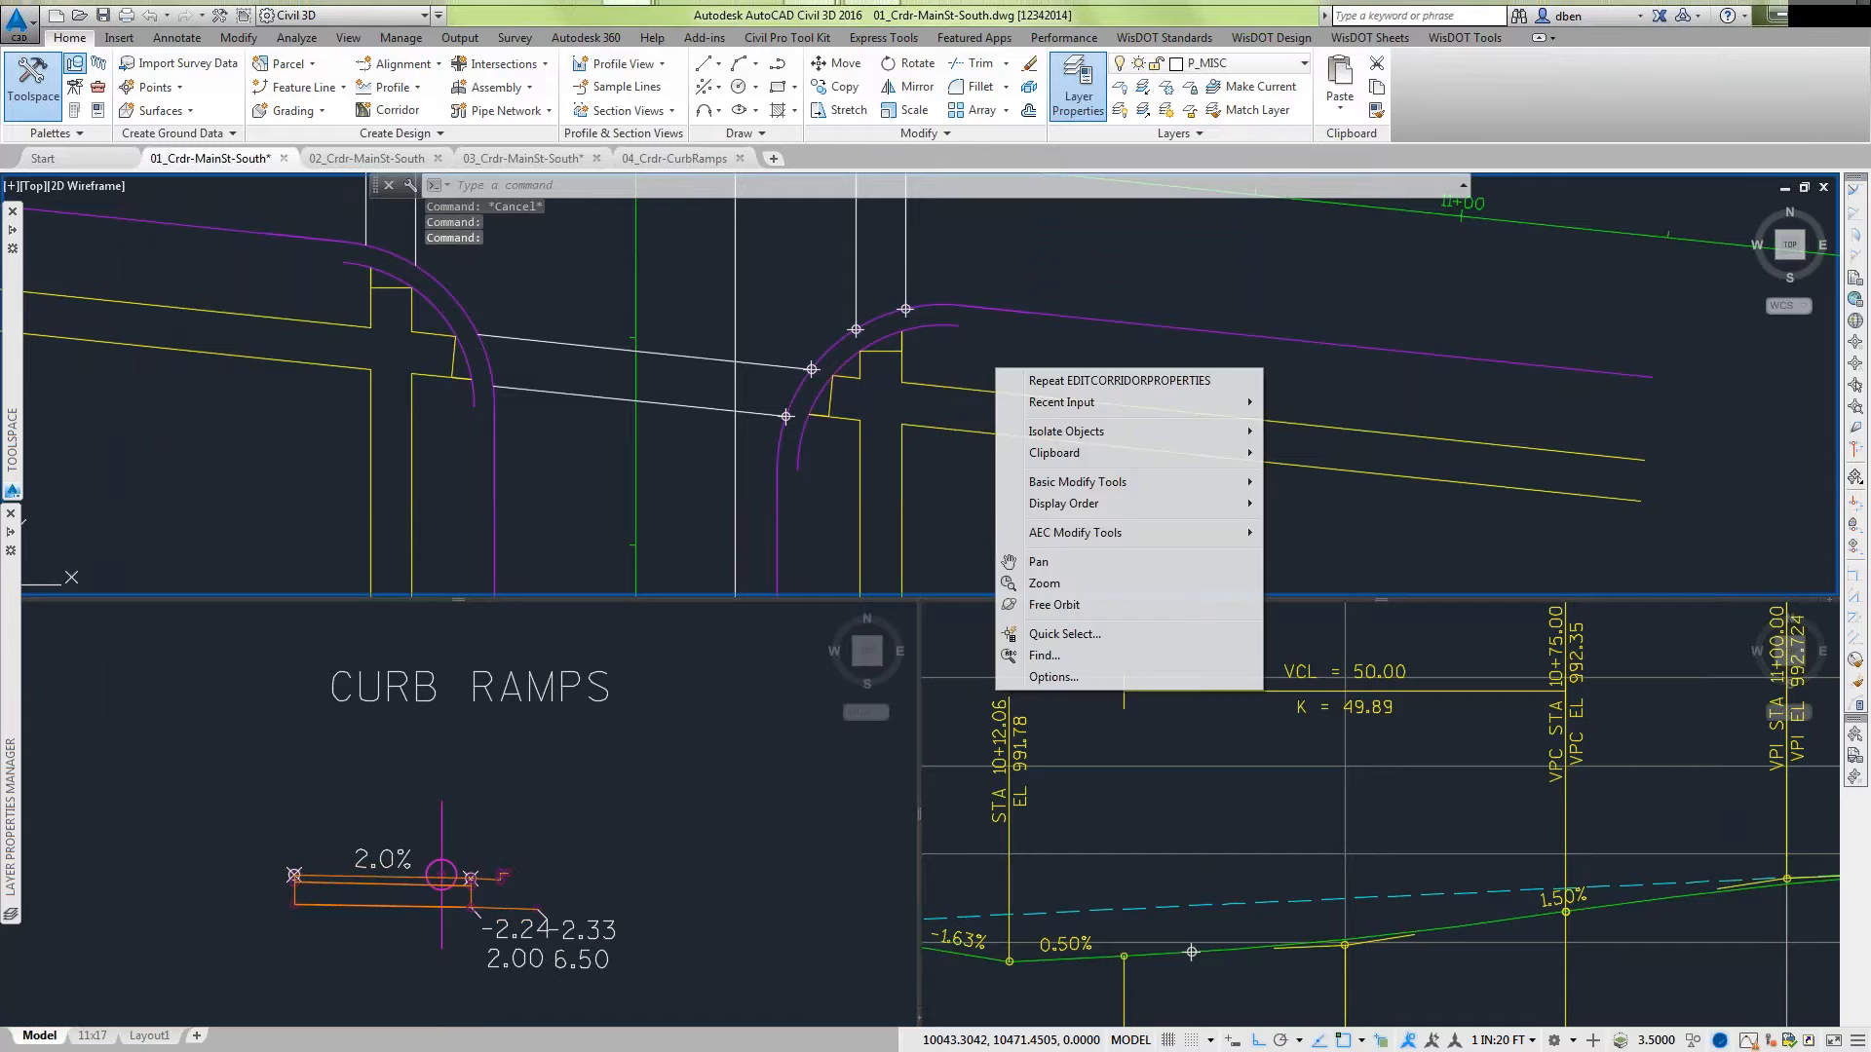
{"action": "mouse_move", "coordinate": [1169, 431]}
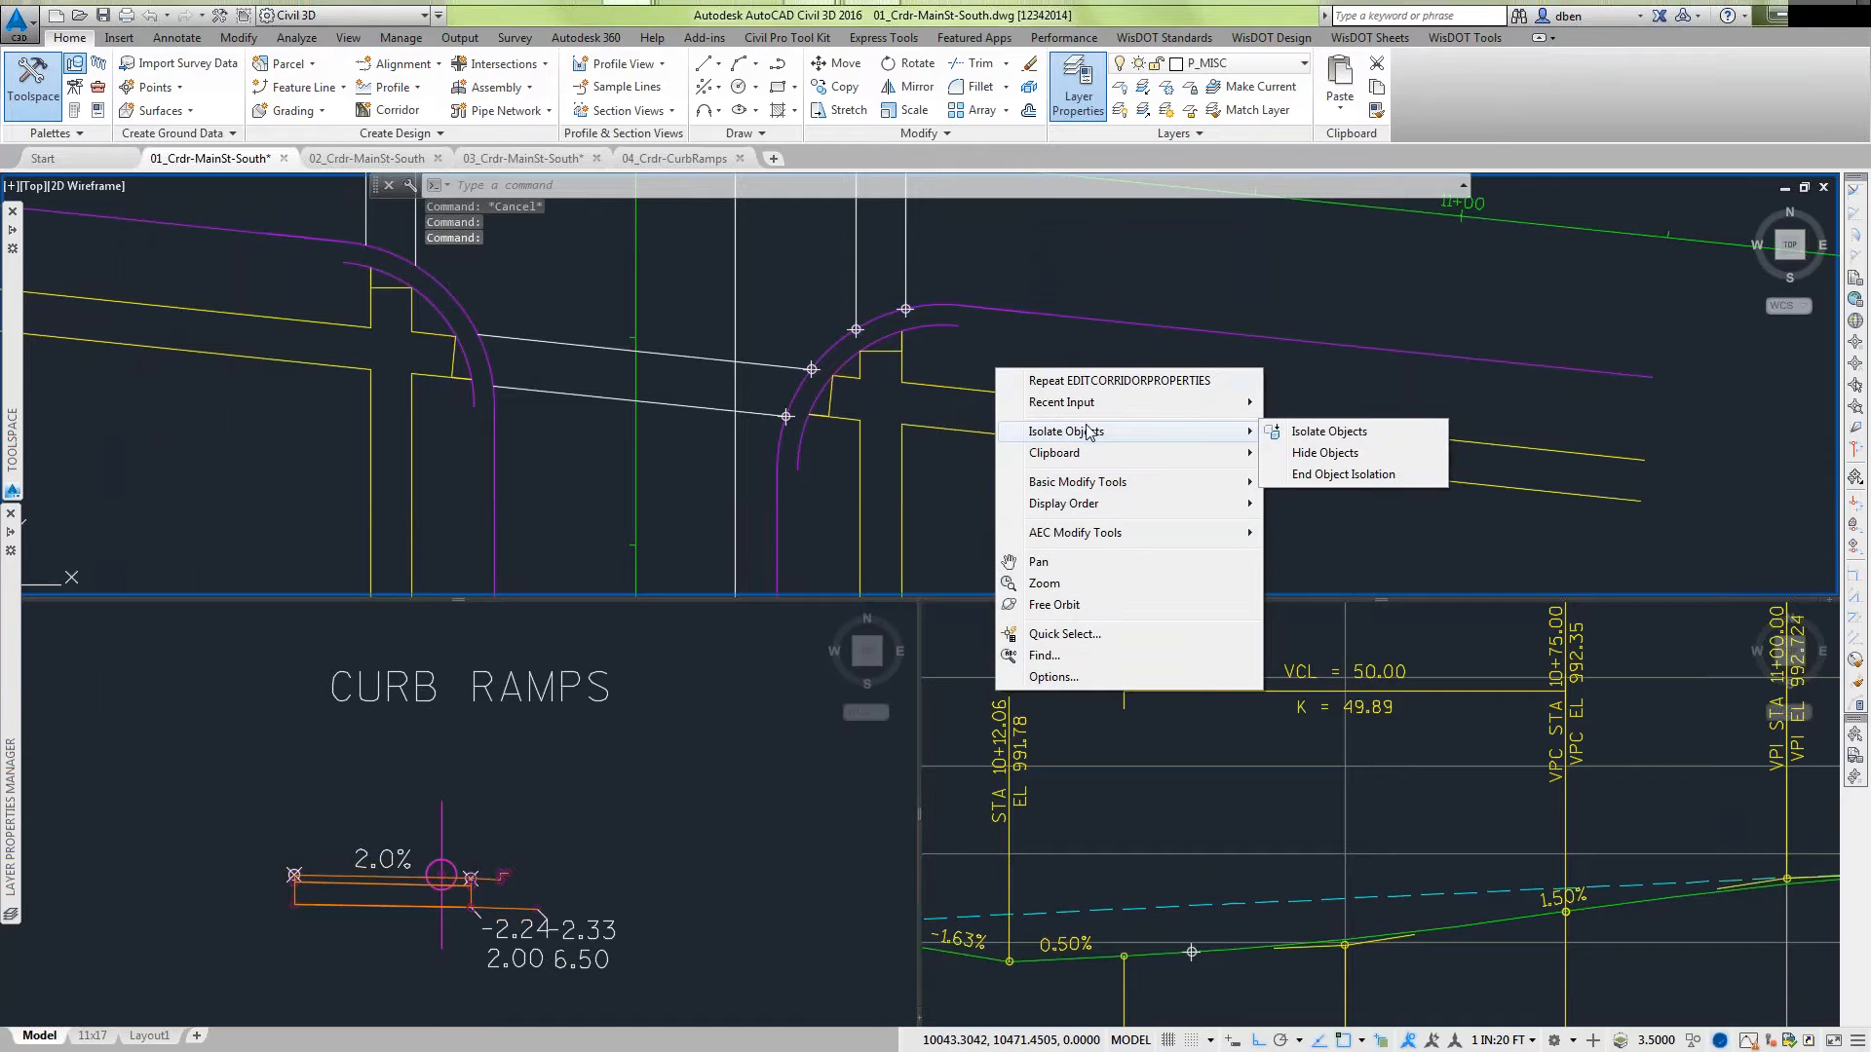
{"action": "left_click", "coordinate": [1311, 473]}
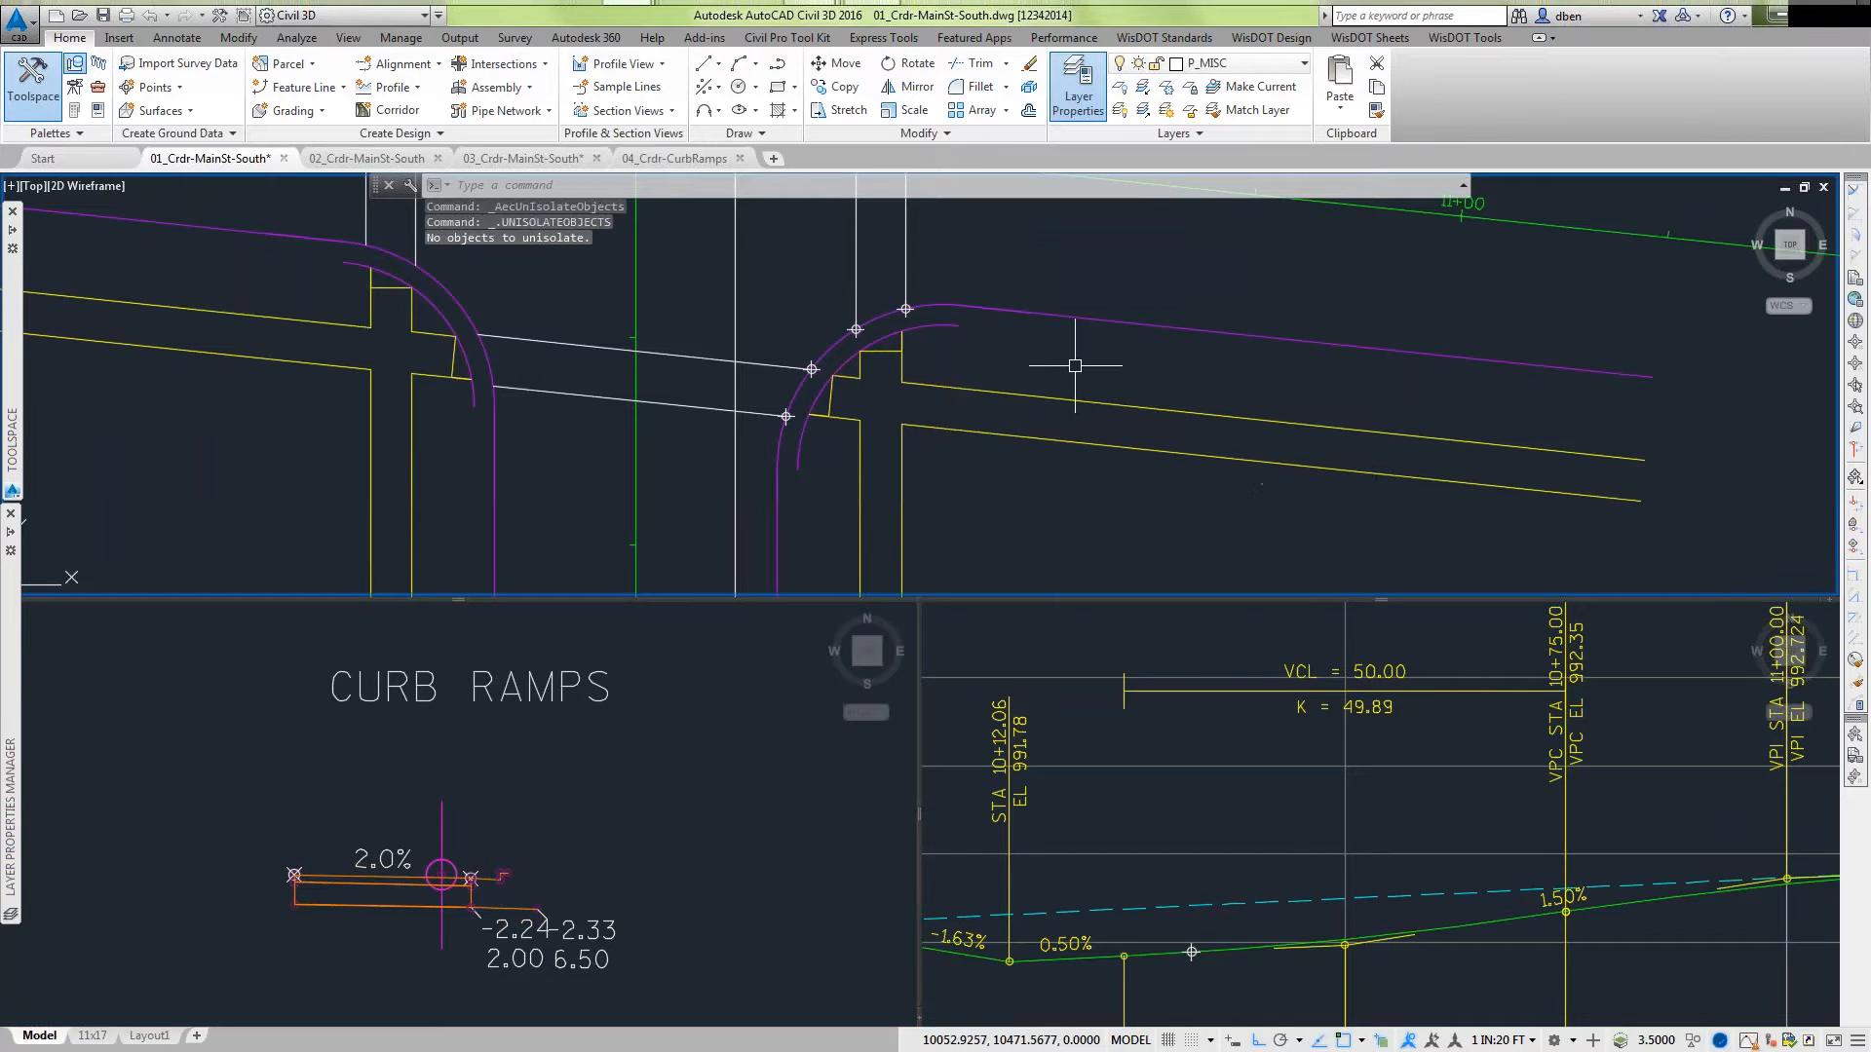
Sort the layers by freeze state, thaw P_CRDR-Base_MainSt-South to view the corridor in plan, and freeze that layer again.
{"action": "left_click", "coordinate": [11, 513]}
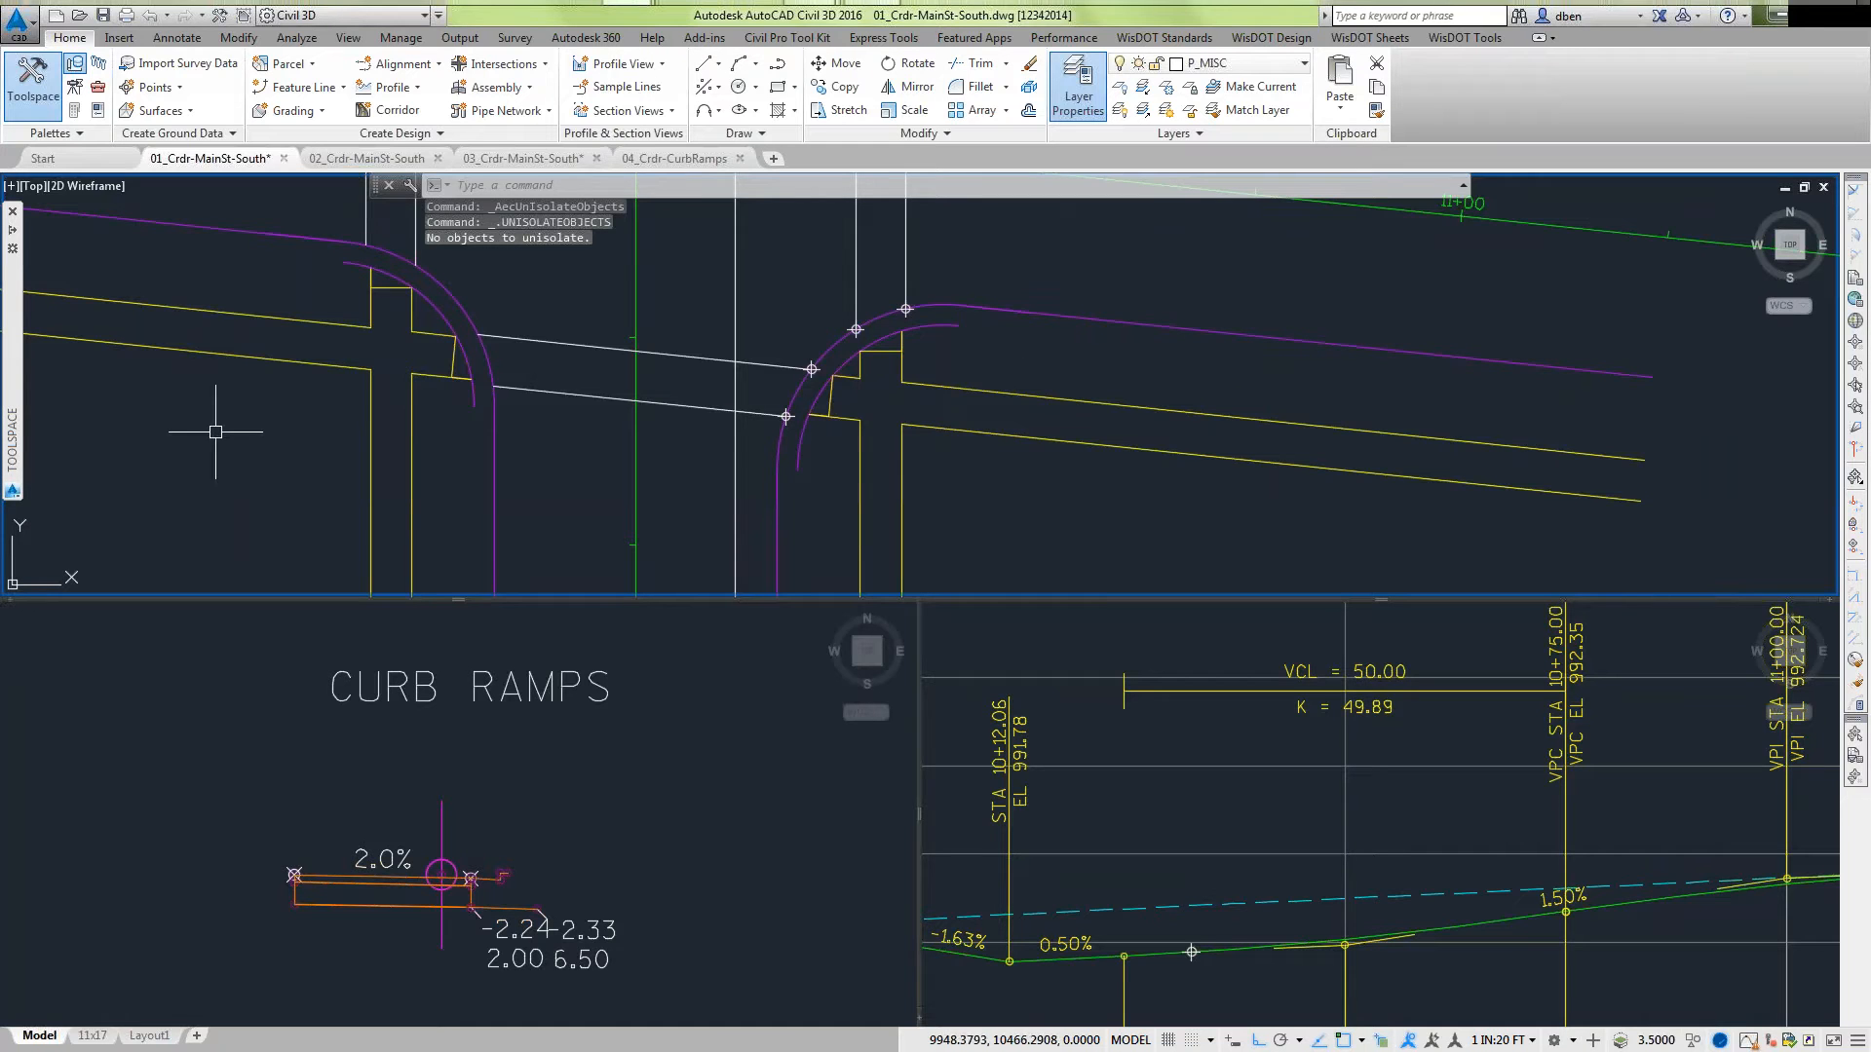
{"action": "type", "text": "la"}
{"action": "key", "text": "Return"}
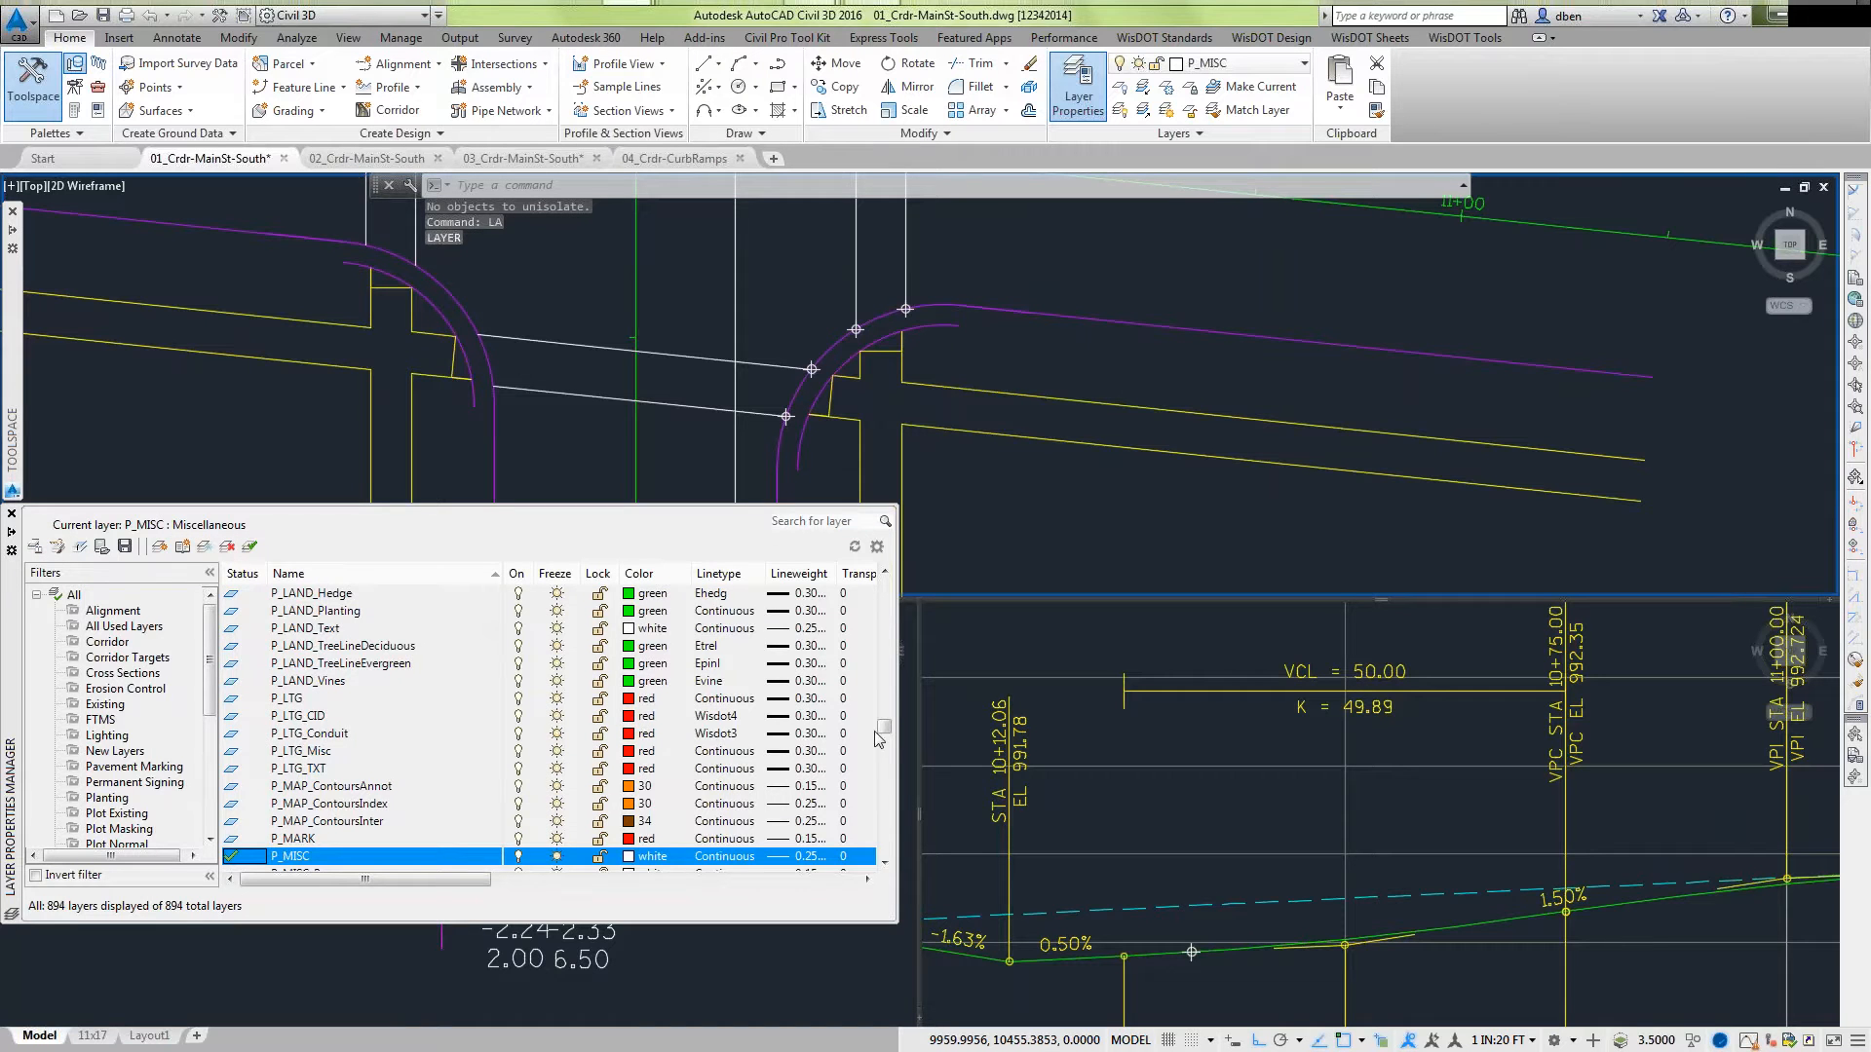
{"action": "left_click_drag", "start_coordinate": [884, 727], "coordinate": [884, 584]}
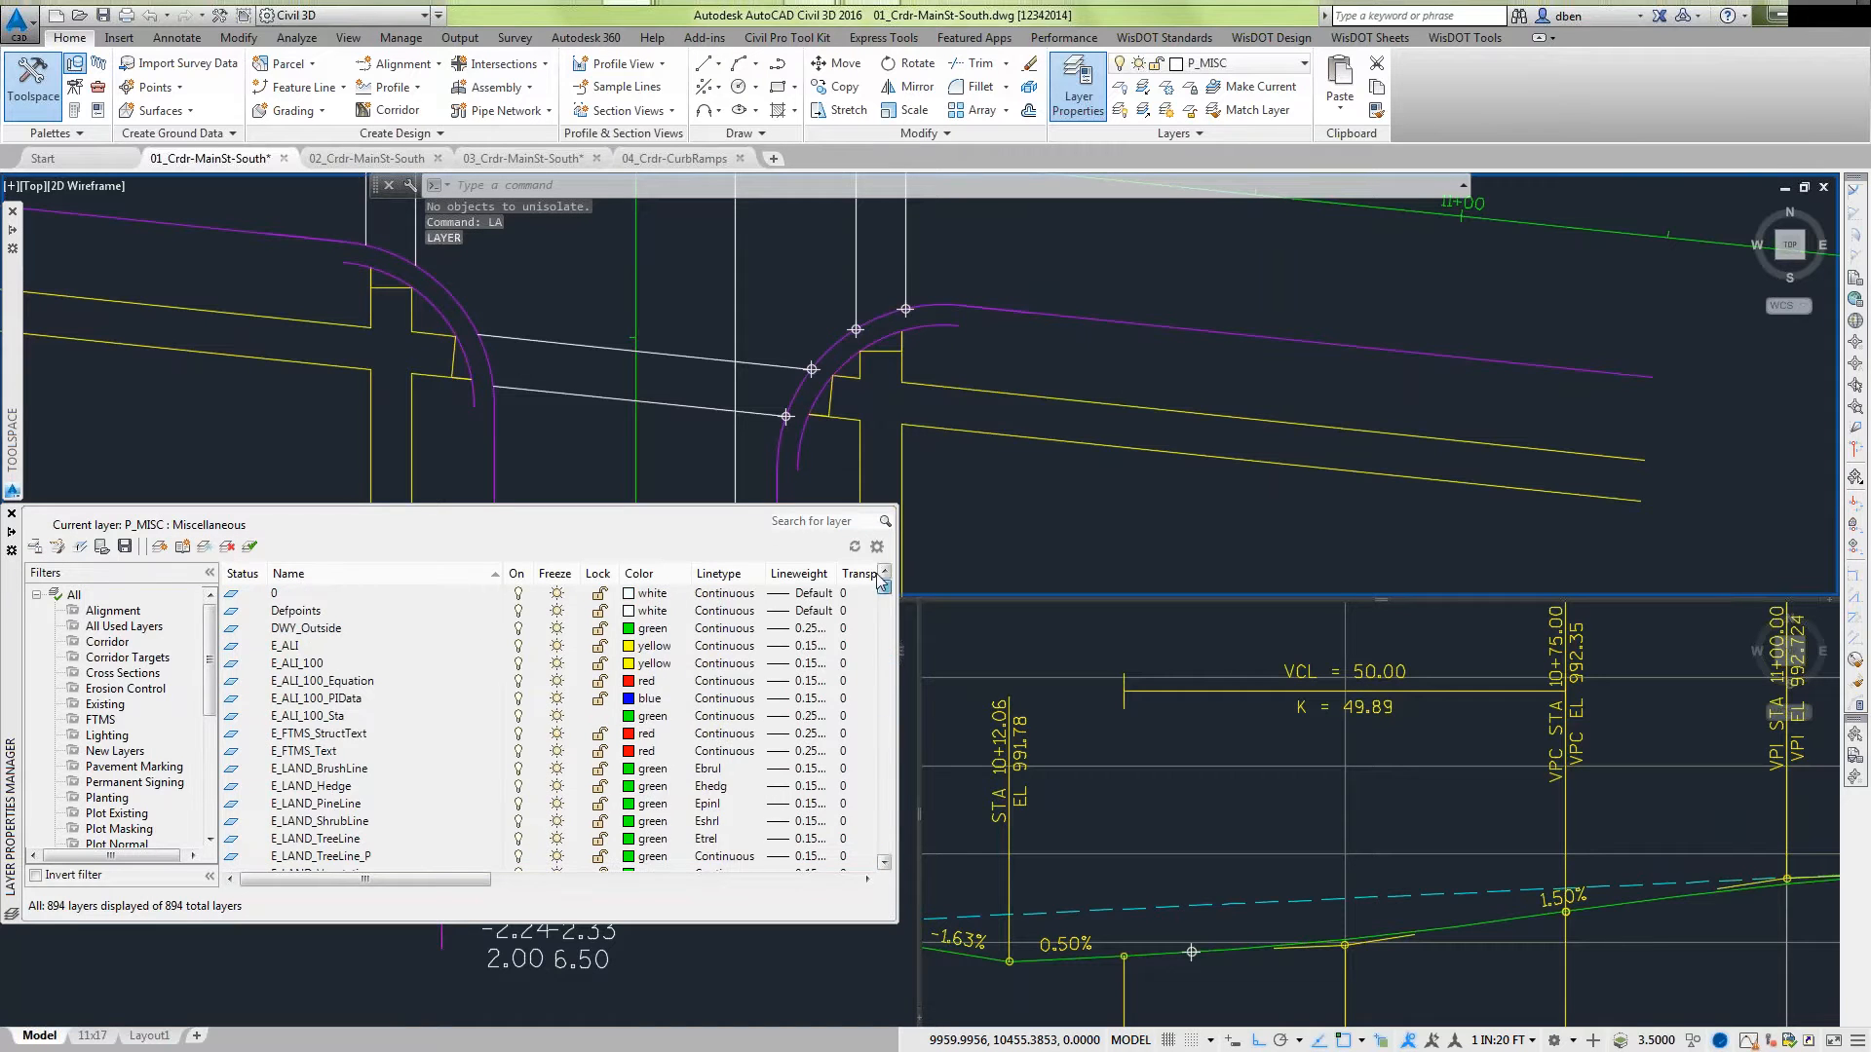
{"action": "left_click", "coordinate": [558, 573]}
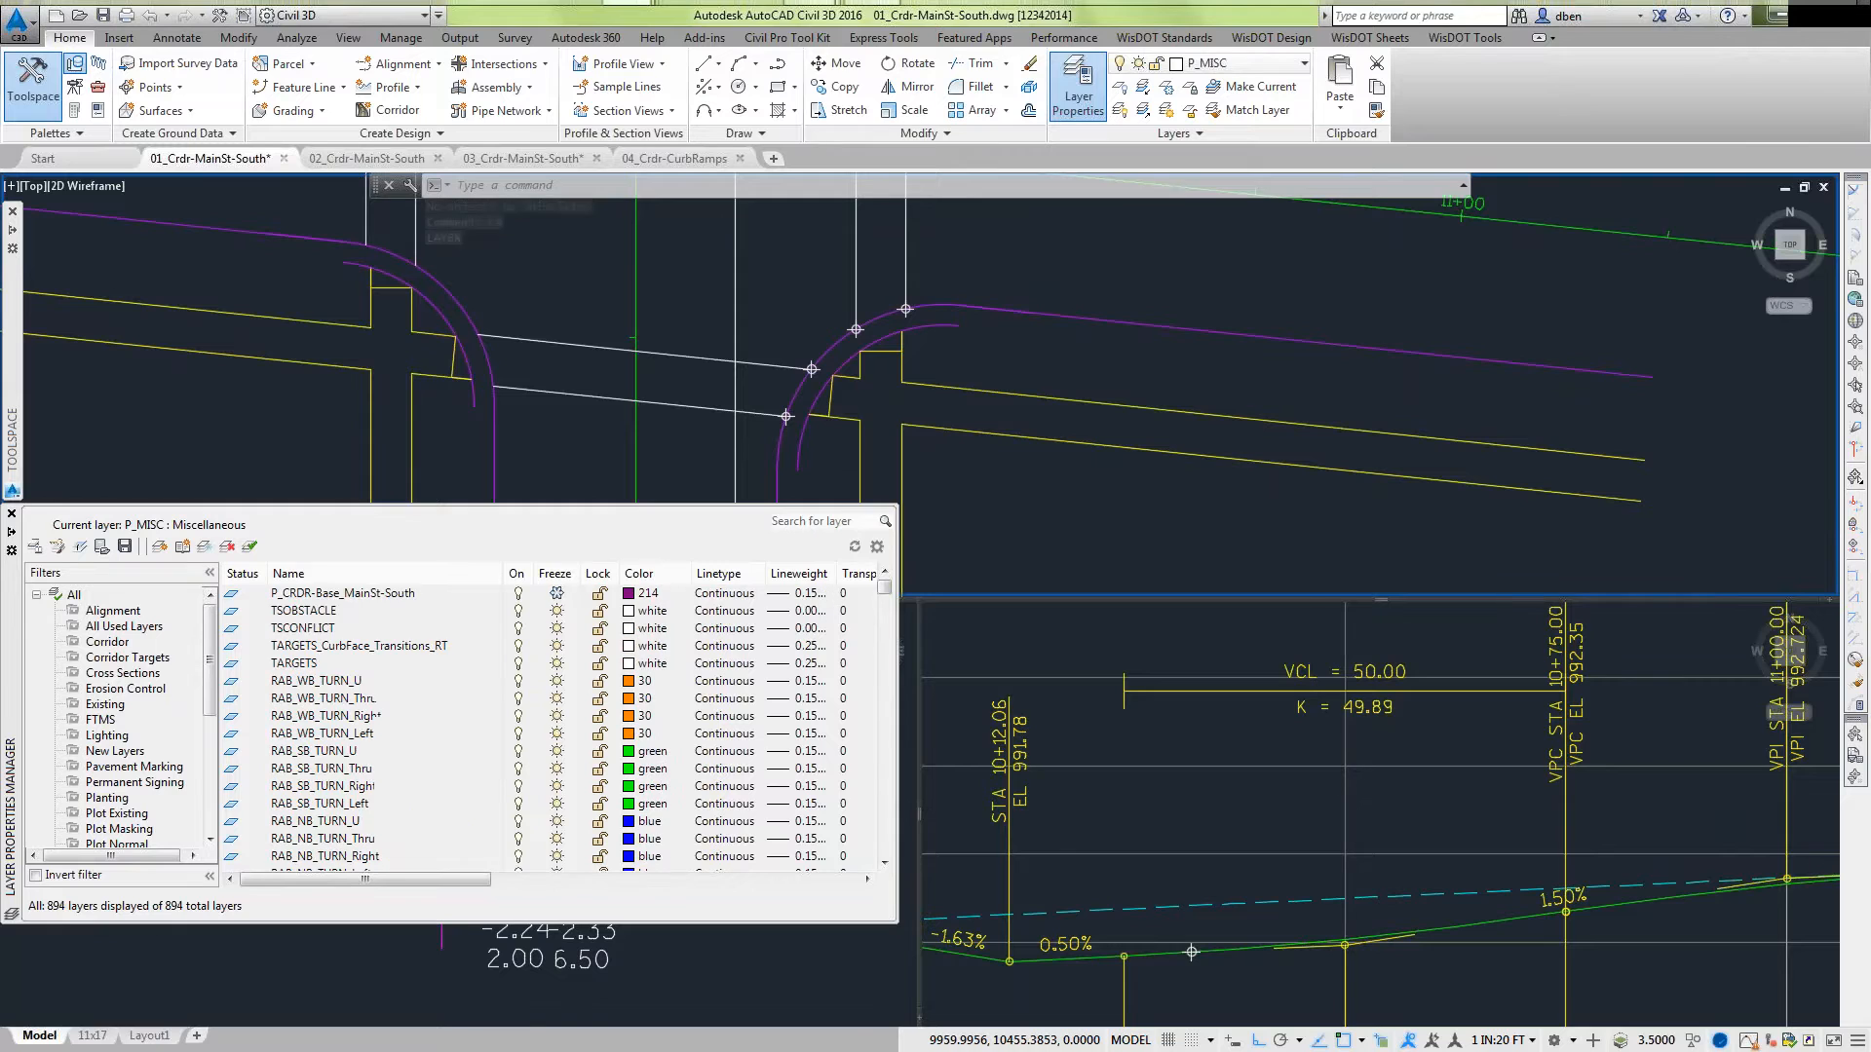
{"action": "left_click", "coordinate": [557, 595]}
{"action": "left_click", "coordinate": [558, 594]}
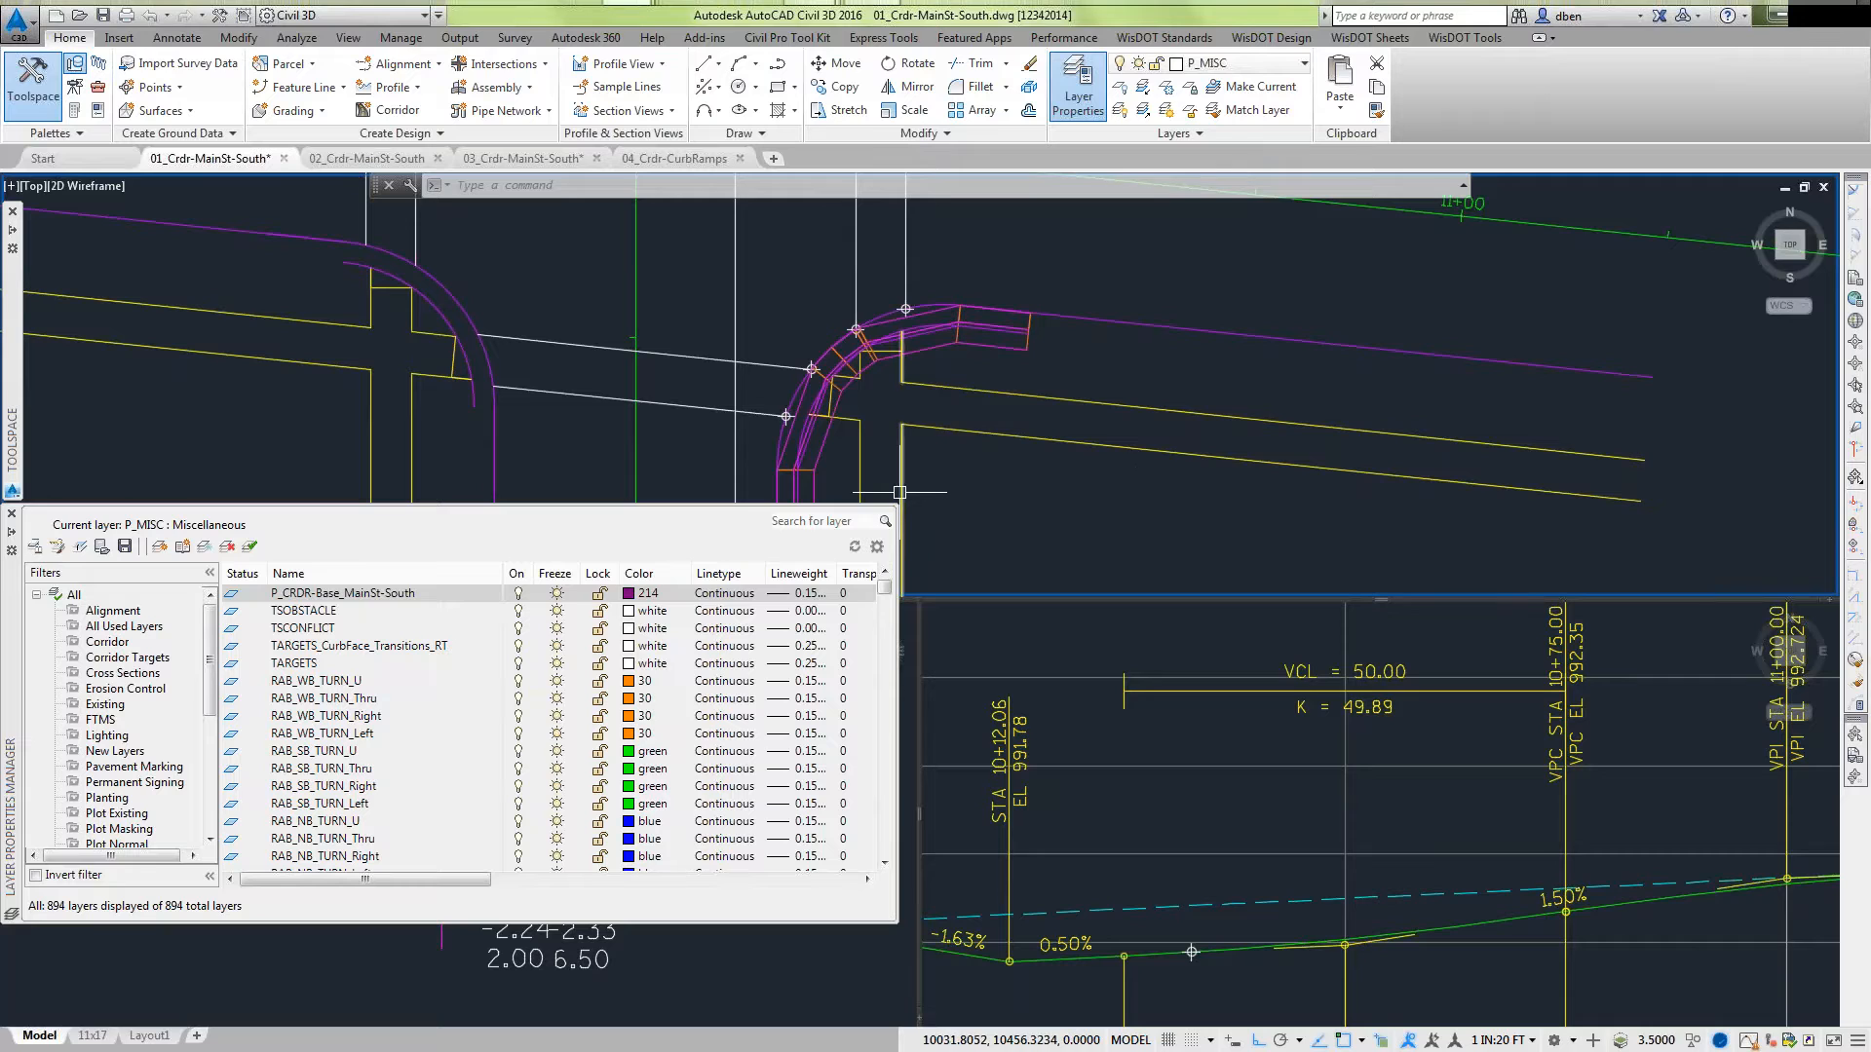
{"action": "left_click", "coordinate": [556, 596]}
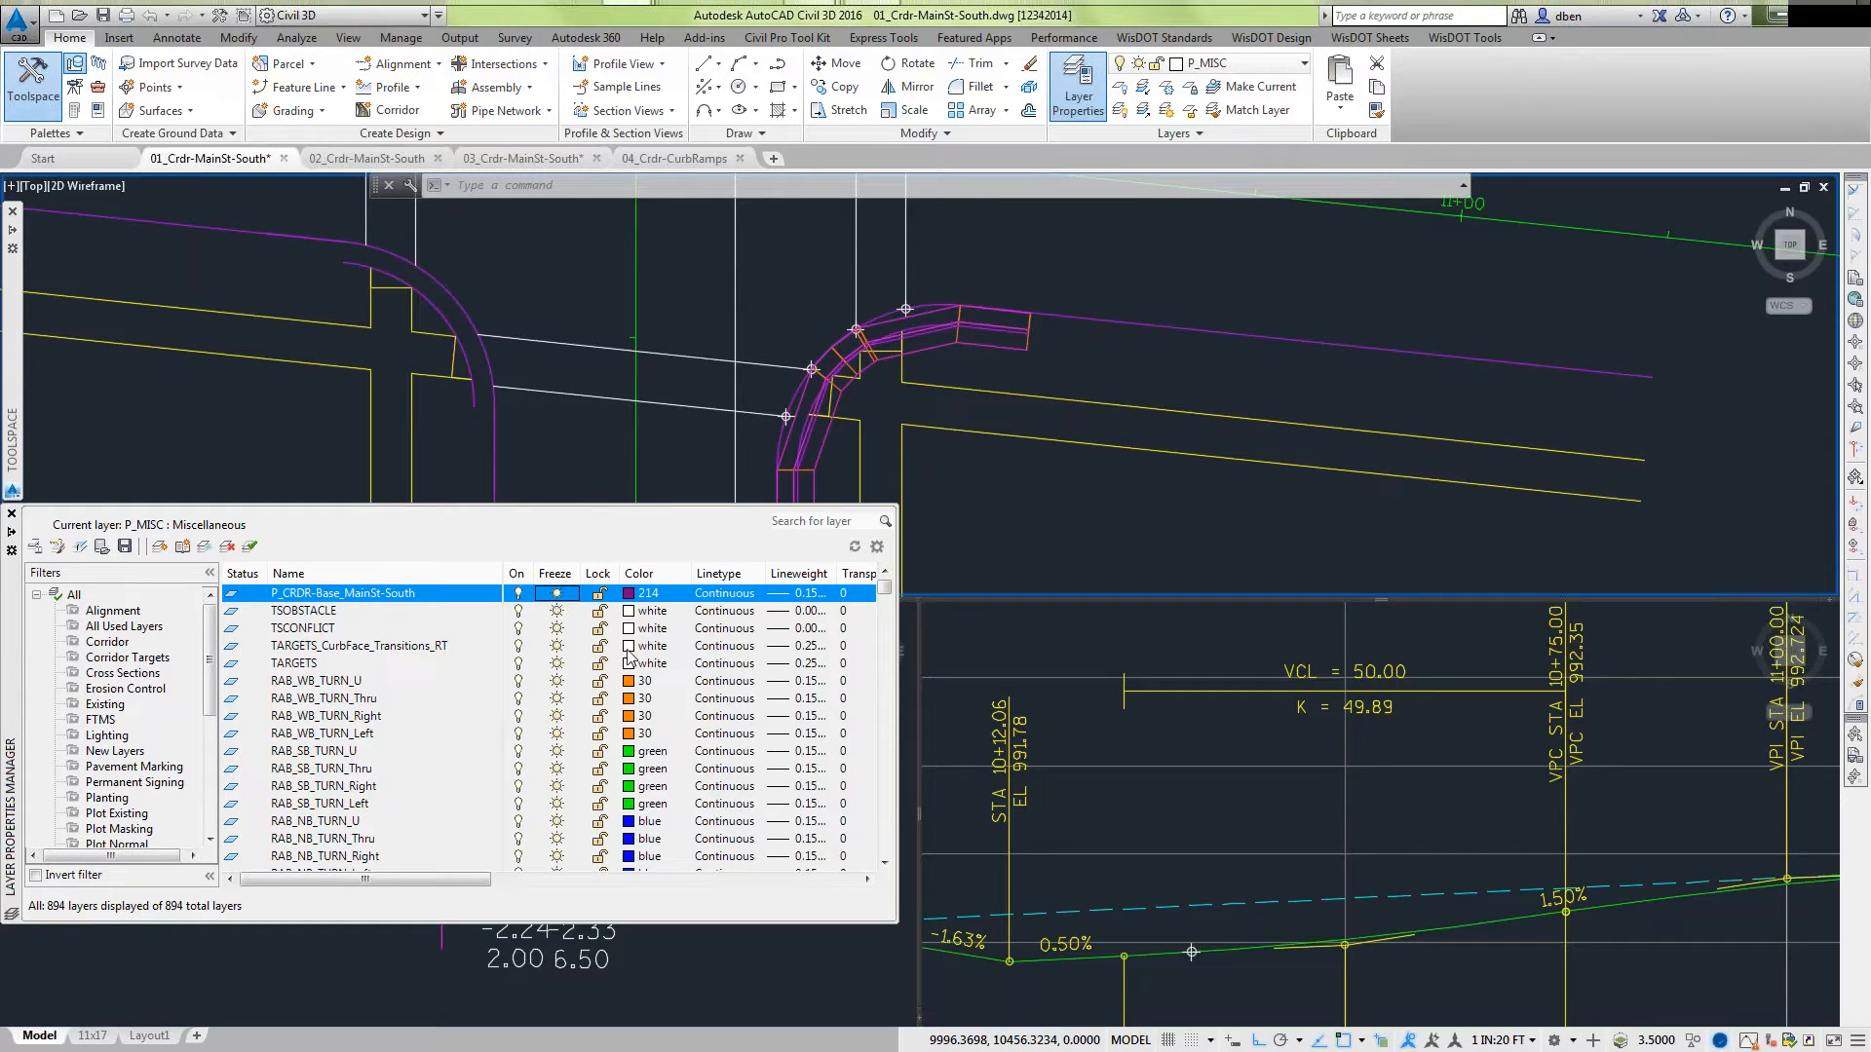
{"action": "left_click", "coordinate": [559, 594]}
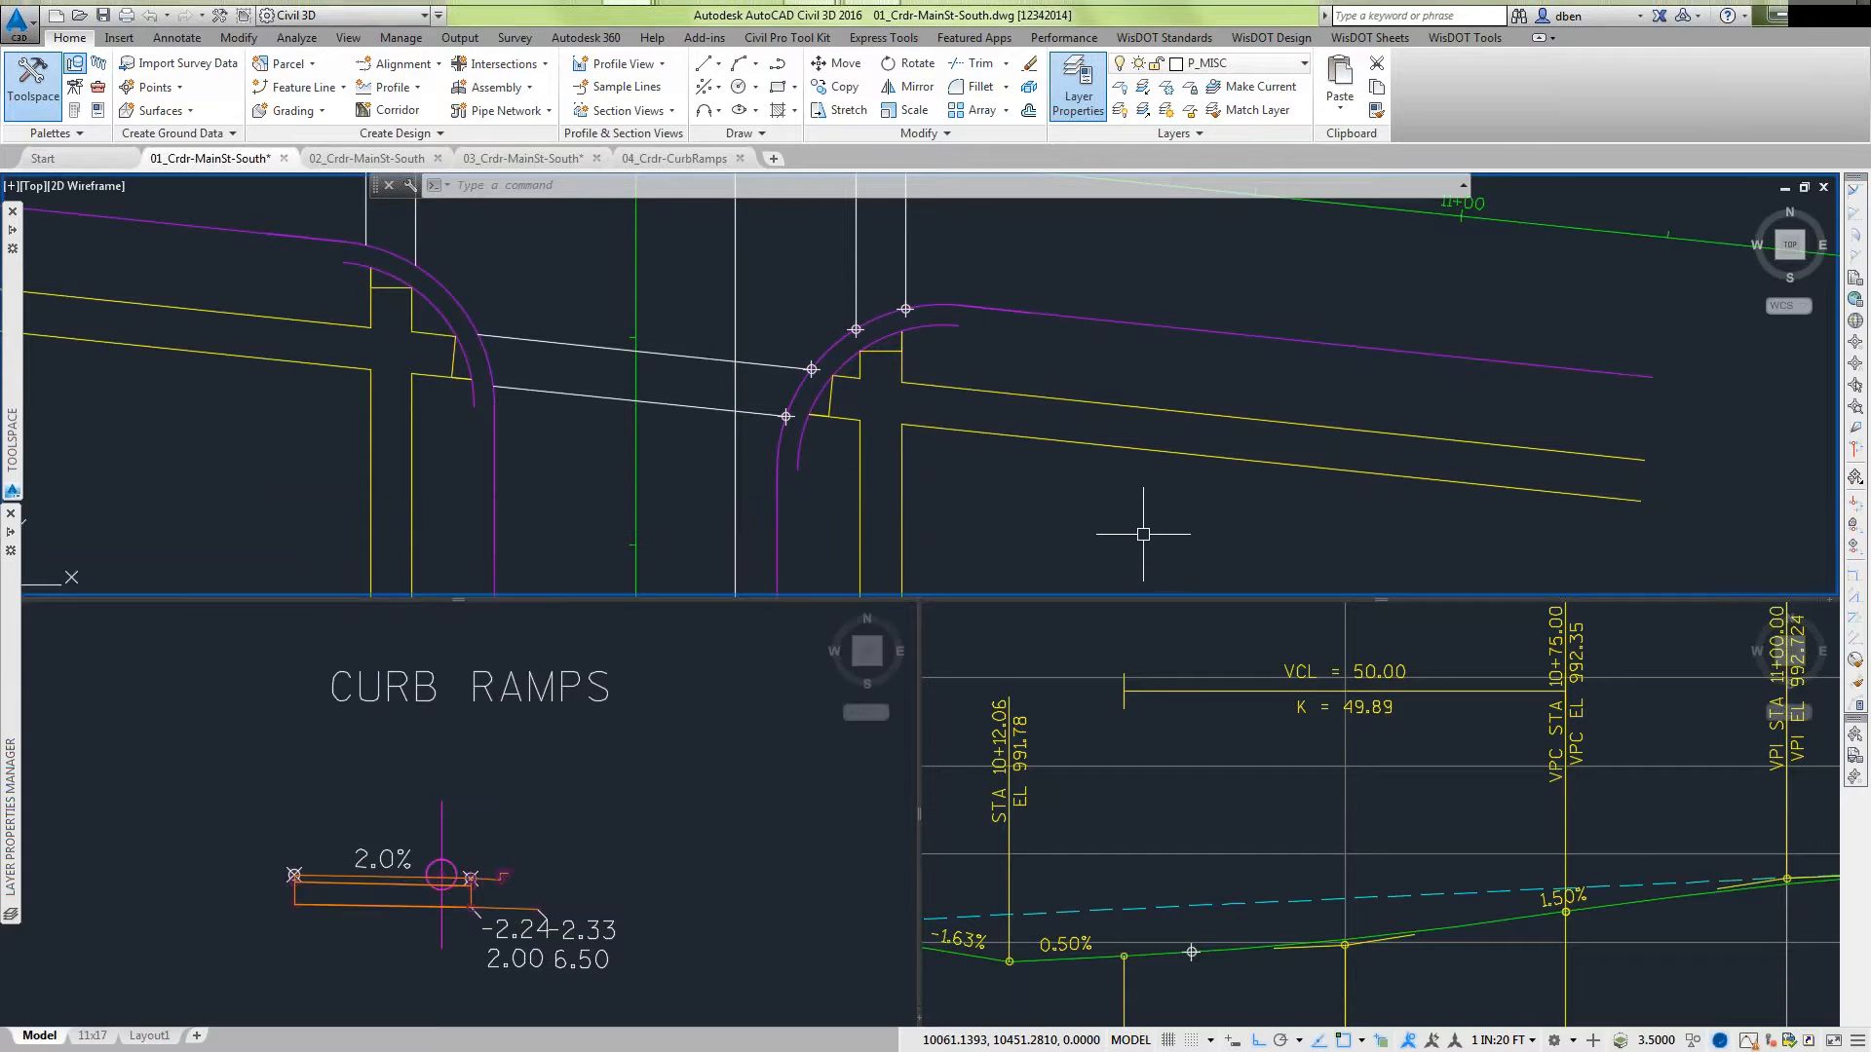
Examine the FirstSt profile view, from its proposed profile up to the title above the grid.
{"action": "mouse_move", "coordinate": [1143, 534]}
{"action": "left_click", "coordinate": [1235, 801]}
{"action": "middle_click_drag", "start_coordinate": [1194, 819], "coordinate": [1257, 781]}
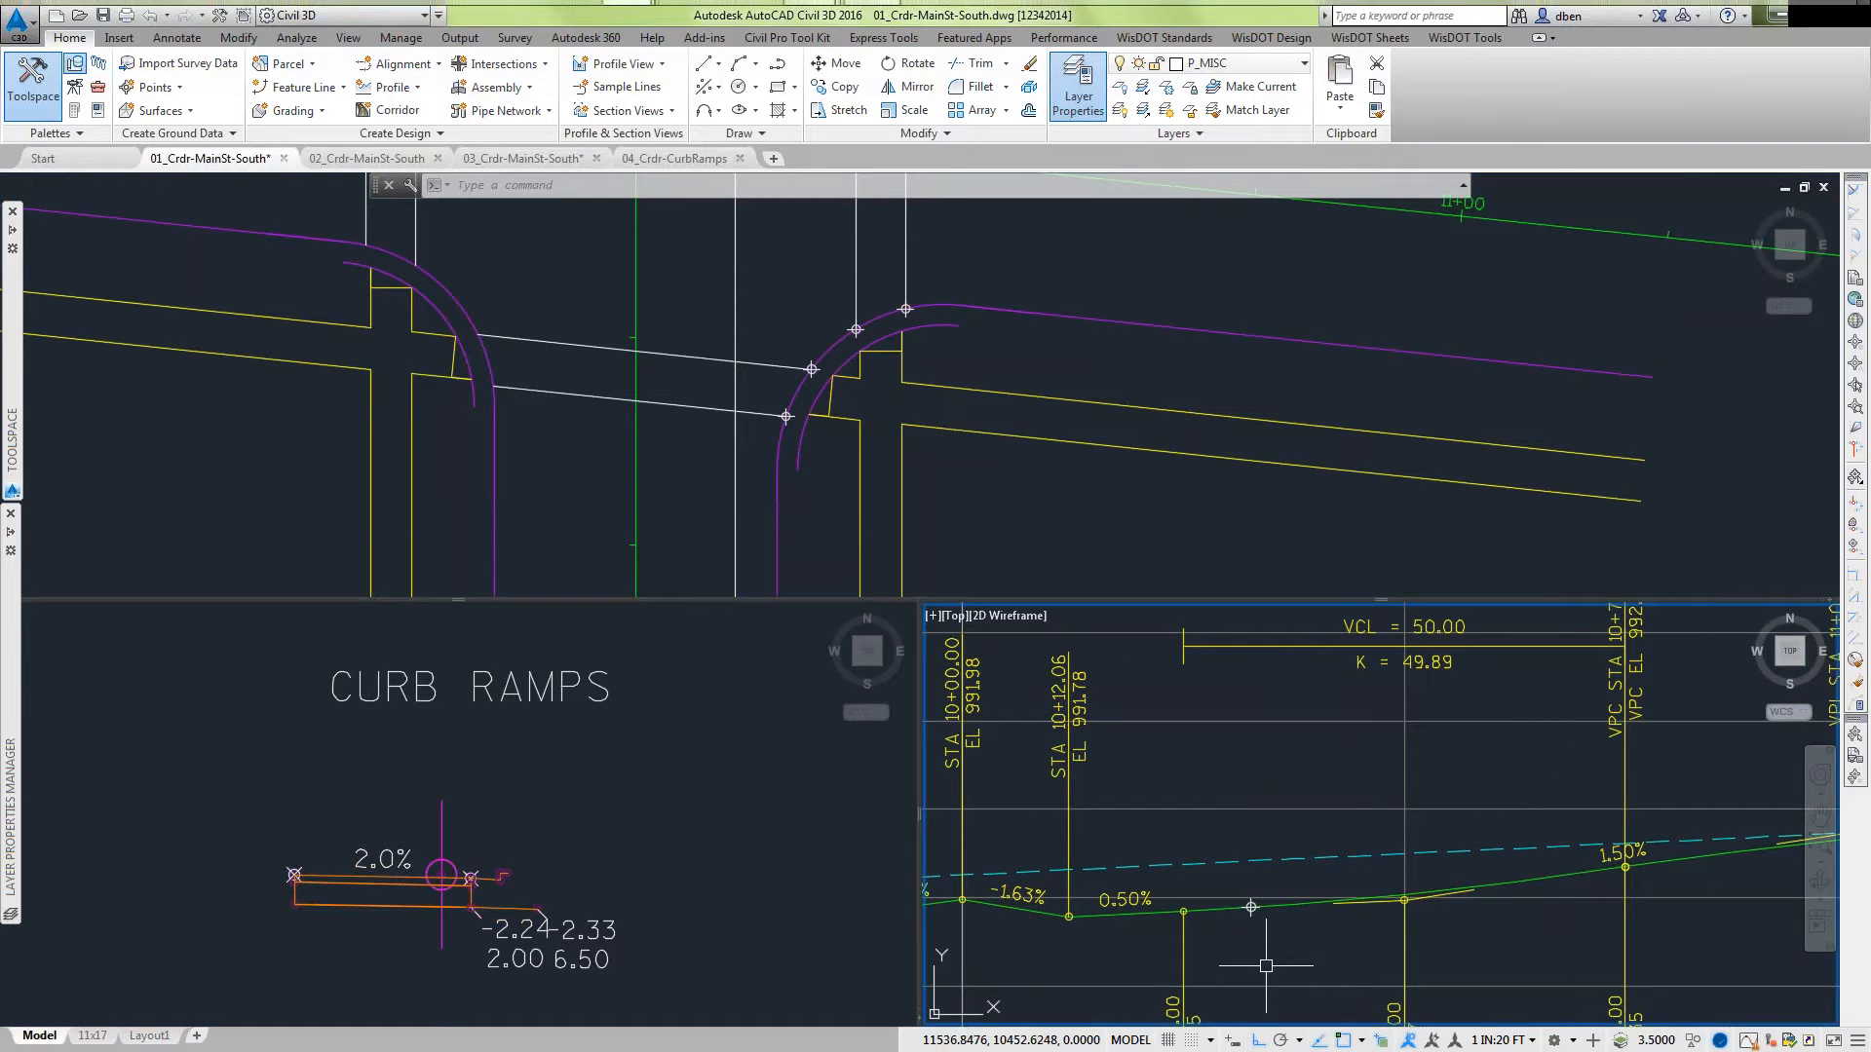
{"action": "scroll", "coordinate": [1295, 916], "scroll_direction": "down", "scroll_amount": 4}
{"action": "middle_click_drag", "start_coordinate": [1345, 828], "coordinate": [1328, 873]}
{"action": "middle_click_drag", "start_coordinate": [1389, 674], "coordinate": [1361, 818]}
{"action": "scroll", "coordinate": [1362, 819], "scroll_direction": "down", "scroll_amount": 2}
{"action": "scroll", "coordinate": [1205, 765], "scroll_direction": "up", "scroll_amount": 4}
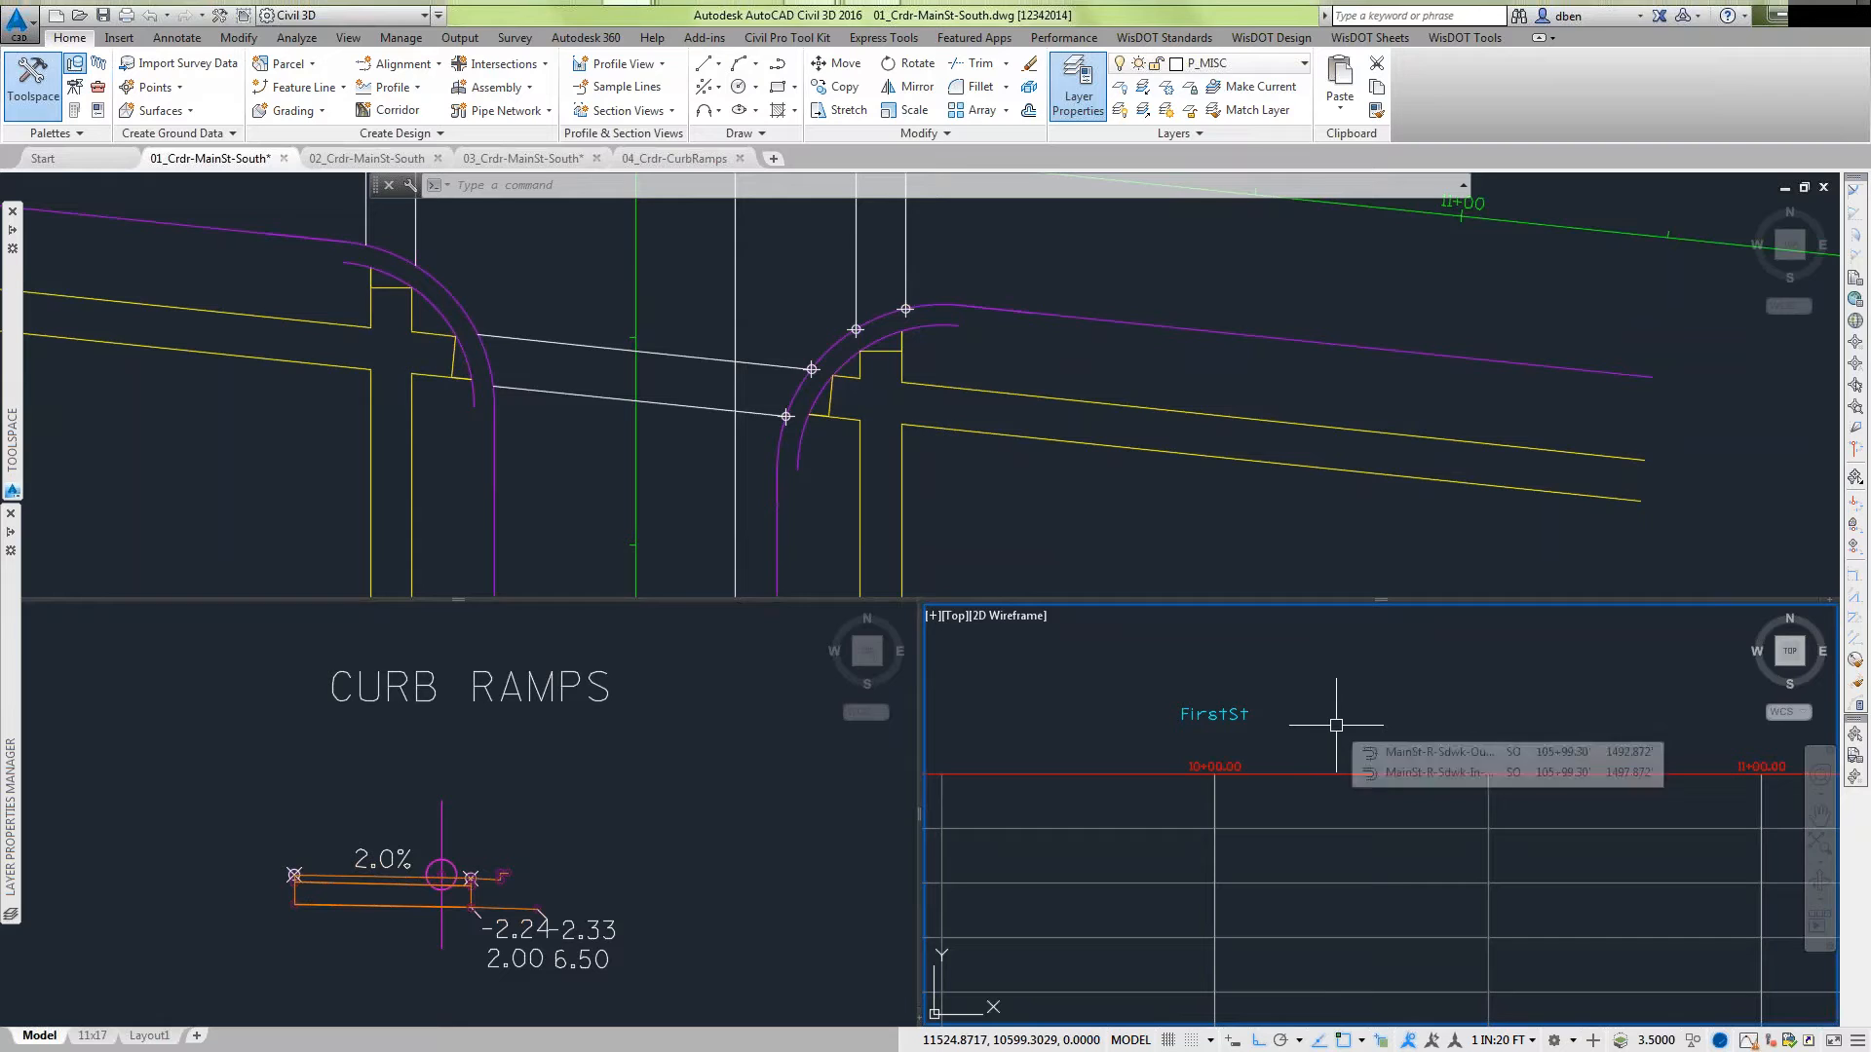
{"action": "scroll", "coordinate": [1319, 831], "scroll_direction": "down", "scroll_amount": 1}
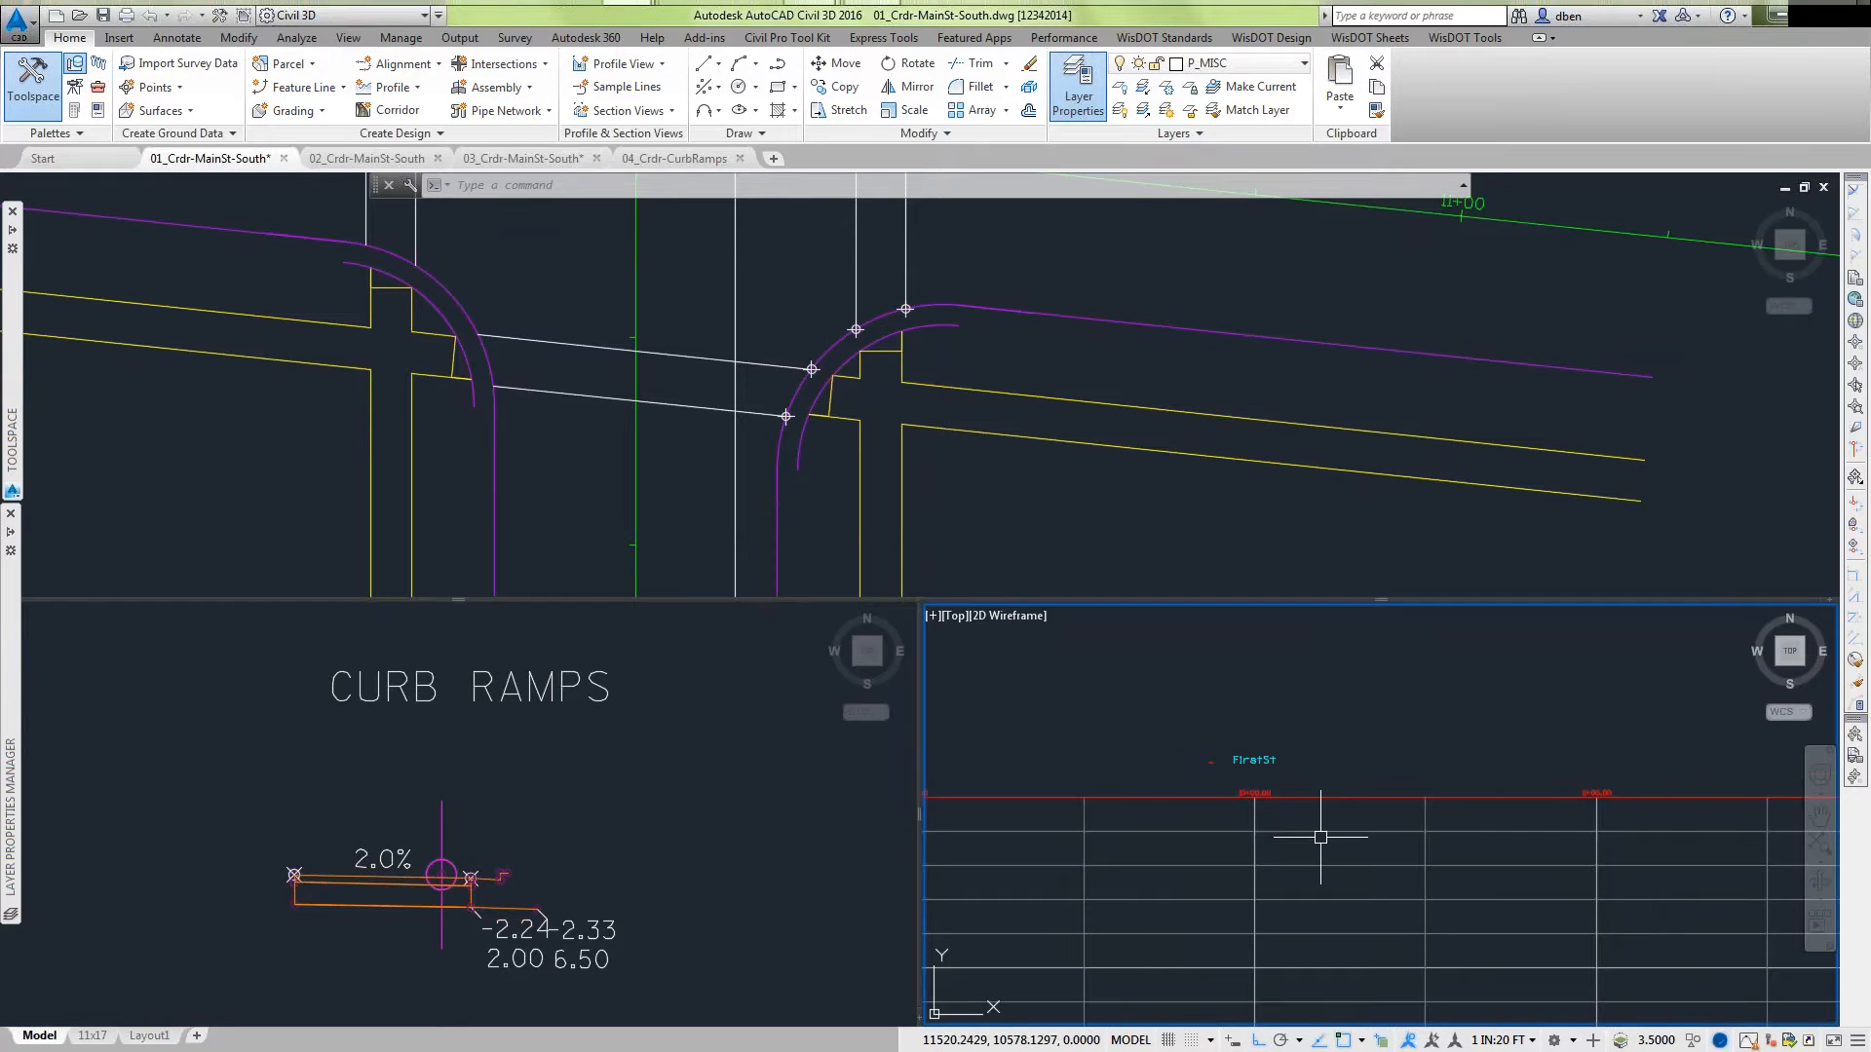
Examine the marker point where the eastern crosswalk line crosses the FirstSt centerline in the plan view.
{"action": "mouse_move", "coordinate": [943, 343]}
{"action": "middle_mouse_down"}
{"action": "mouse_move", "coordinate": [952, 409]}
{"action": "mouse_move", "coordinate": [978, 360]}
{"action": "middle_mouse_up"}
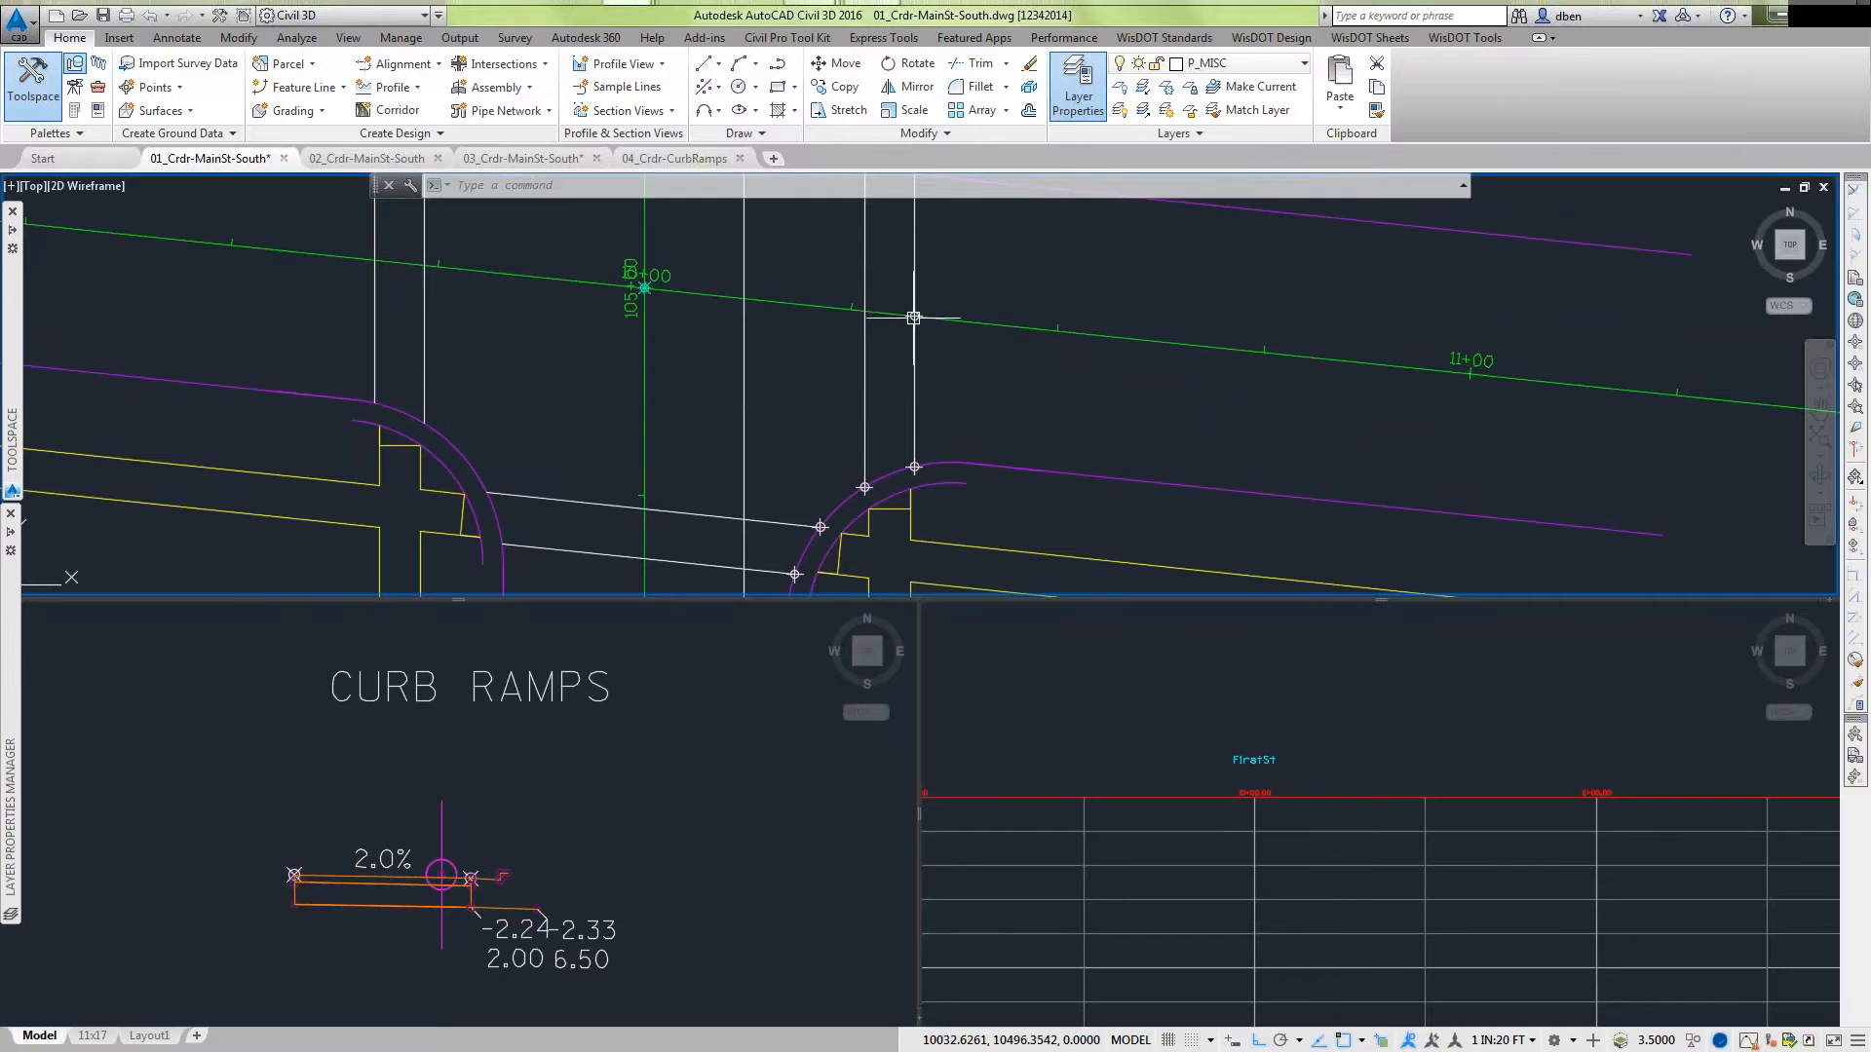
{"action": "scroll", "coordinate": [915, 314], "scroll_direction": "up", "scroll_amount": 6}
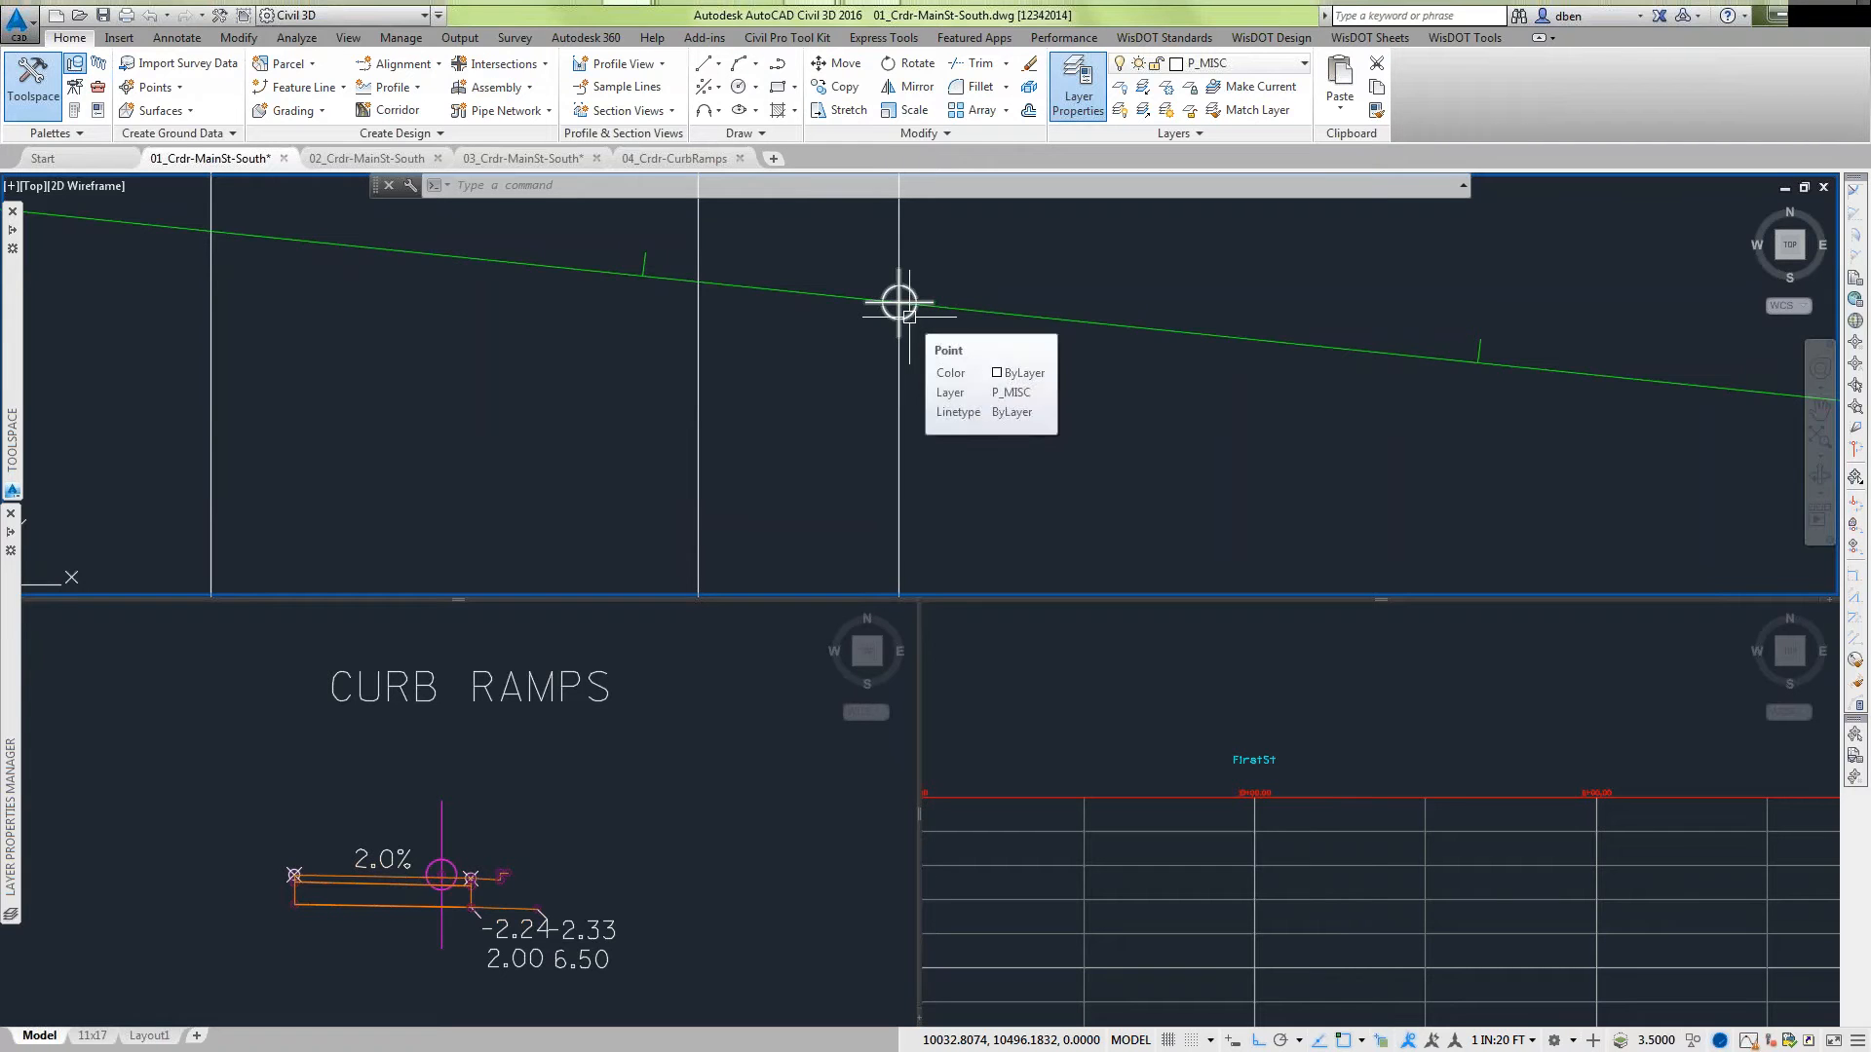
{"action": "scroll", "coordinate": [968, 363], "scroll_direction": "down", "scroll_amount": 5}
{"action": "scroll", "coordinate": [970, 396], "scroll_direction": "up", "scroll_amount": 1}
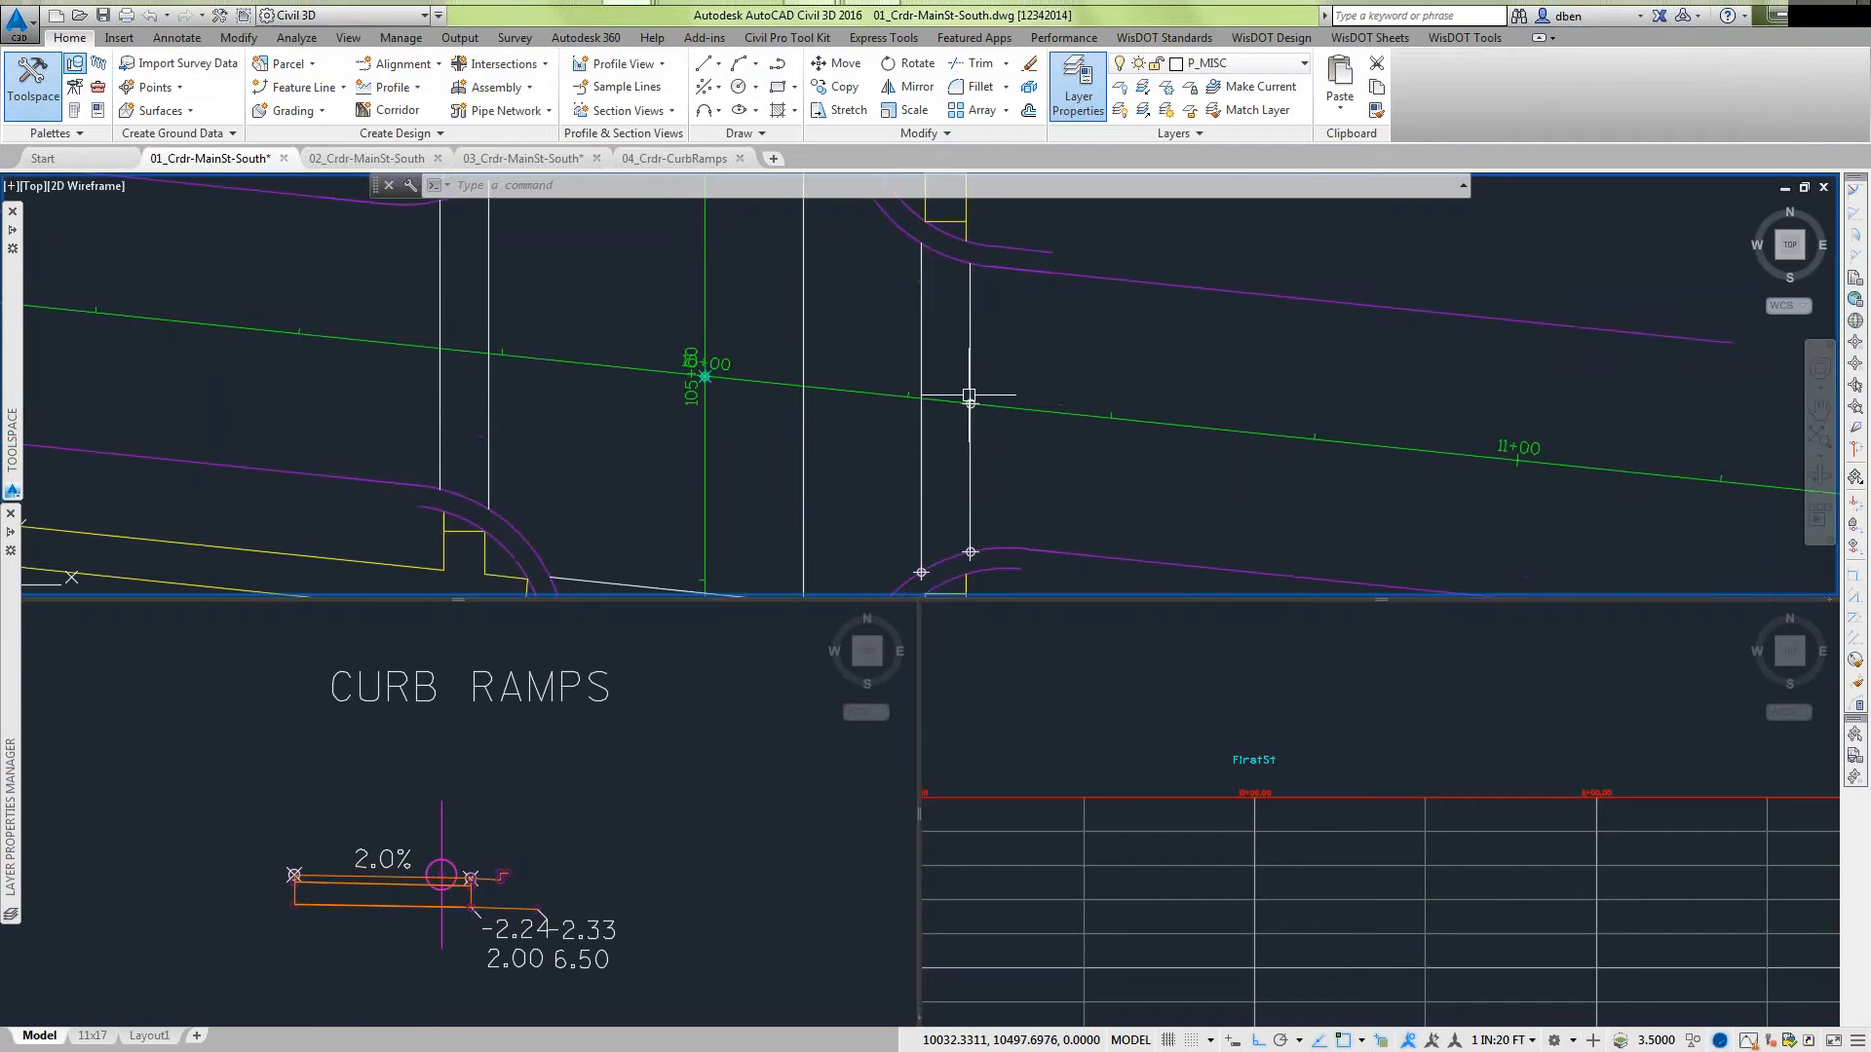
{"action": "scroll", "coordinate": [1025, 486], "scroll_direction": "down", "scroll_amount": 1}
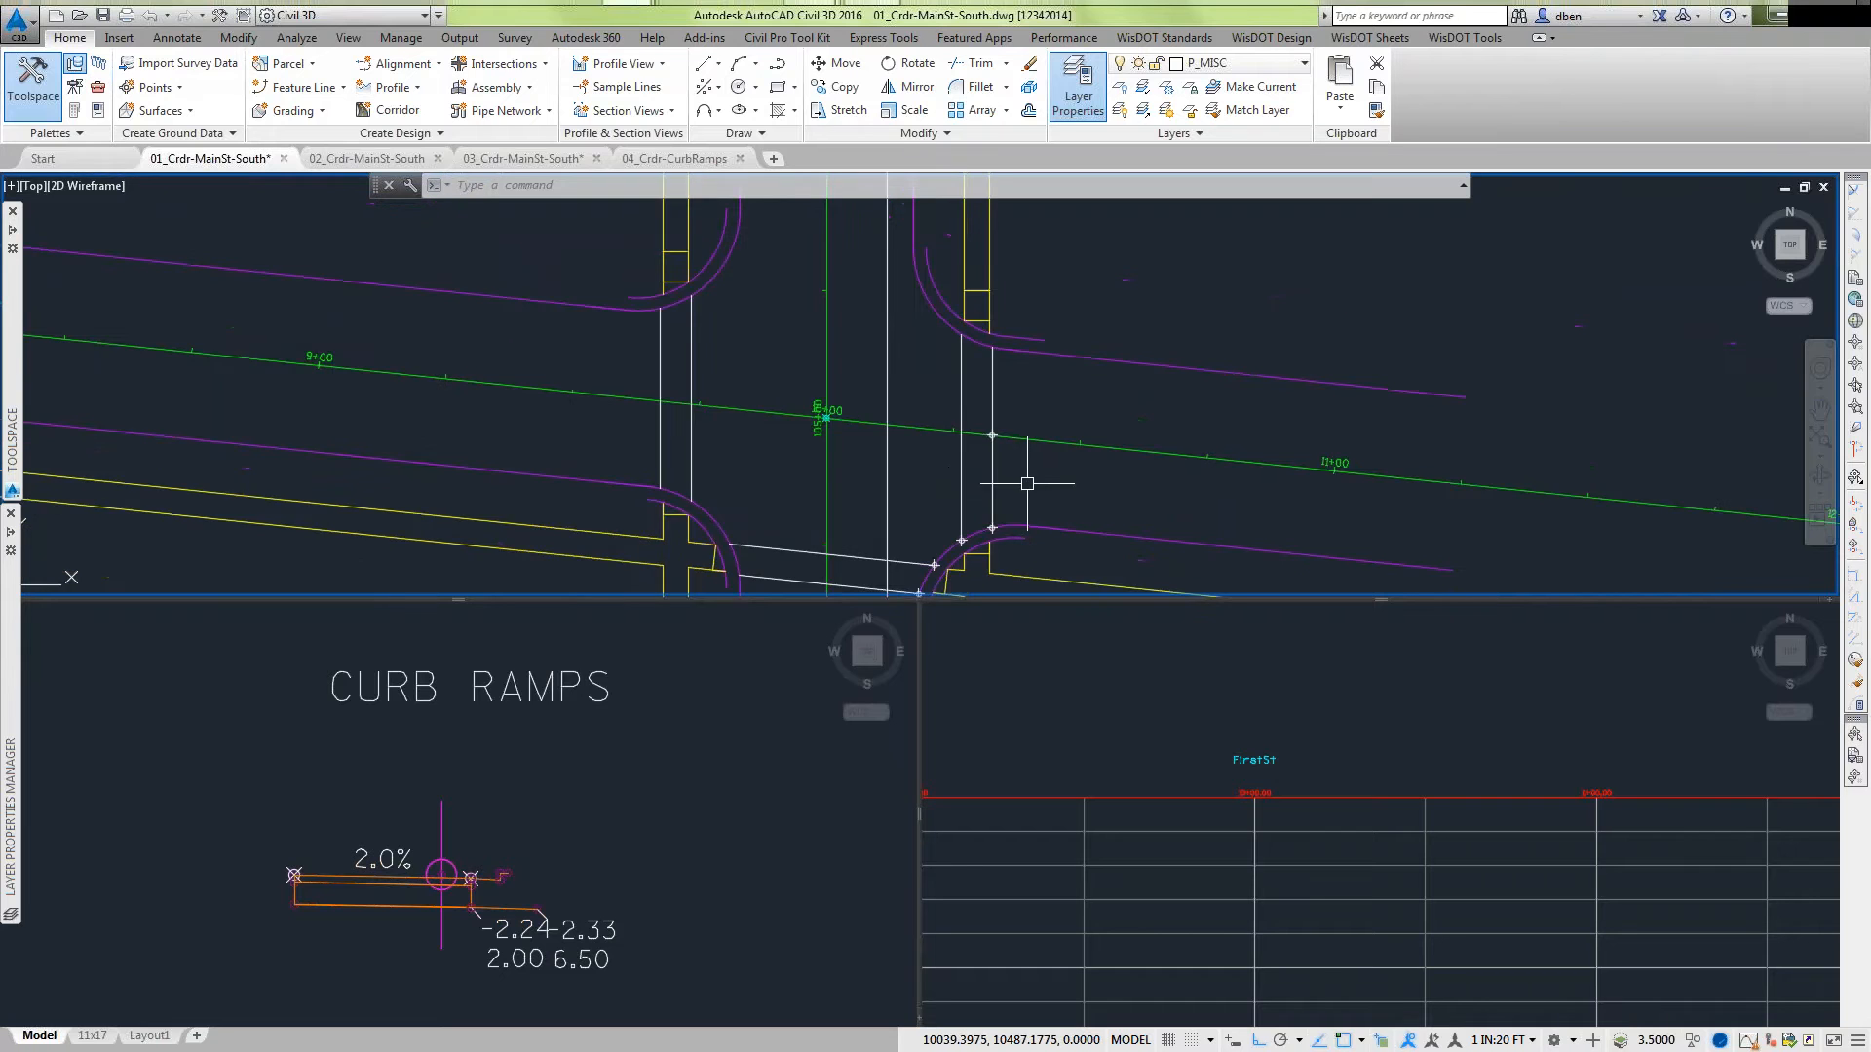
Examine the FirstSt-Prop proposed profile around the crosswalk marker point, including its vertical curves and grades.
{"action": "scroll", "coordinate": [1027, 483], "scroll_direction": "down", "scroll_amount": 2}
{"action": "left_click", "coordinate": [1332, 884]}
{"action": "scroll", "coordinate": [1332, 886], "scroll_direction": "down", "scroll_amount": 1}
{"action": "scroll", "coordinate": [1355, 901], "scroll_direction": "up", "scroll_amount": 6}
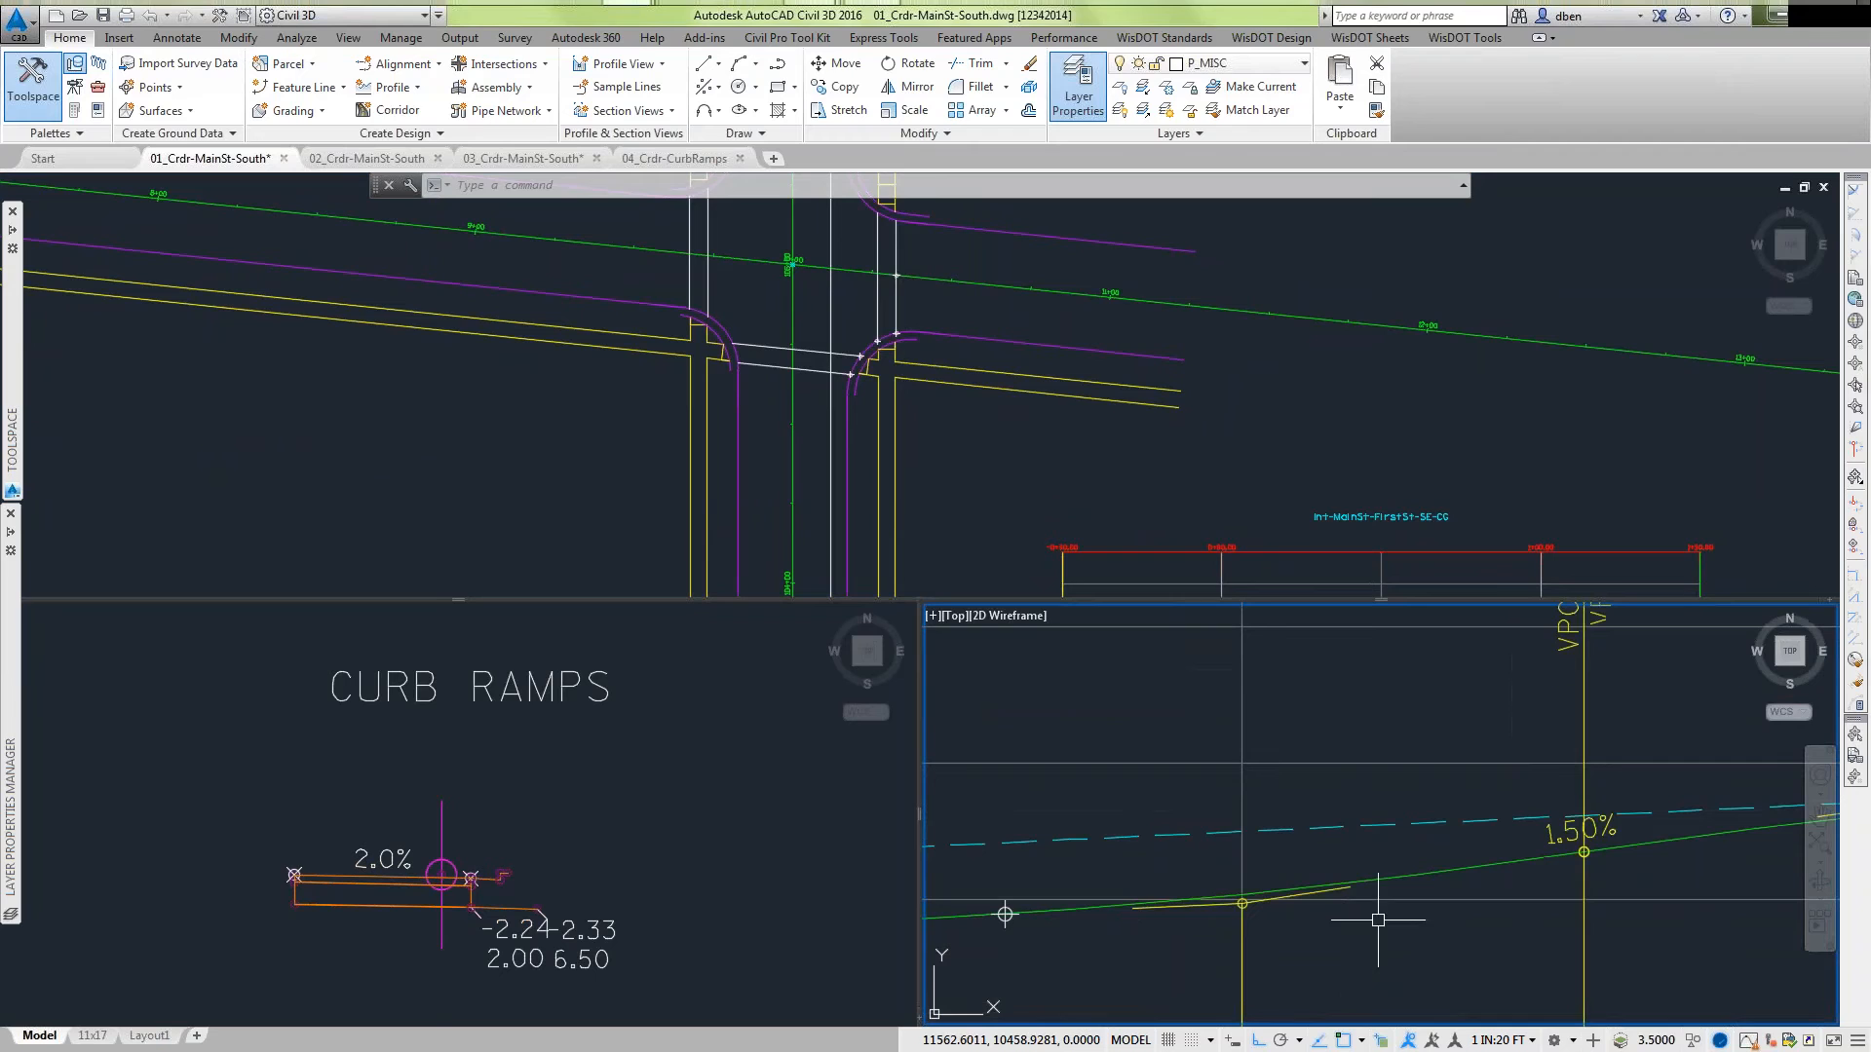
{"action": "middle_click_drag", "start_coordinate": [1120, 916], "coordinate": [1310, 777]}
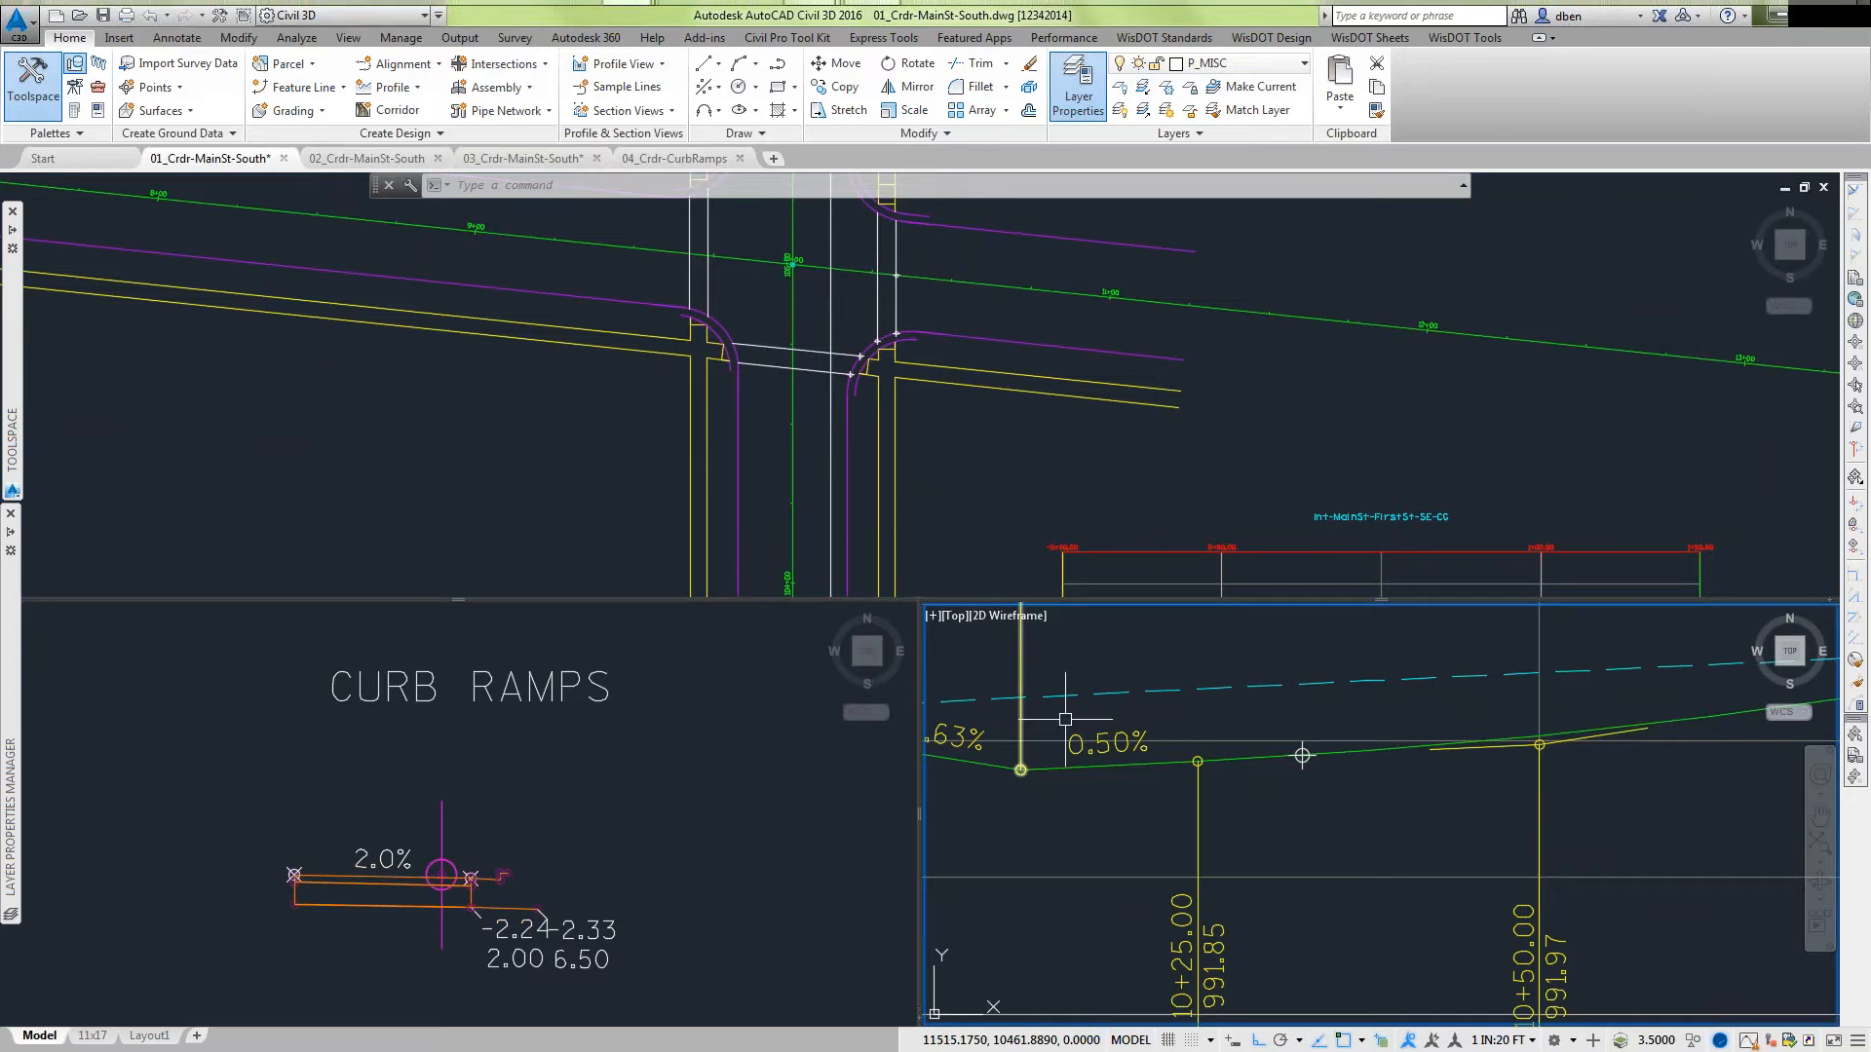
{"action": "scroll", "coordinate": [1325, 809], "scroll_direction": "down", "scroll_amount": 4}
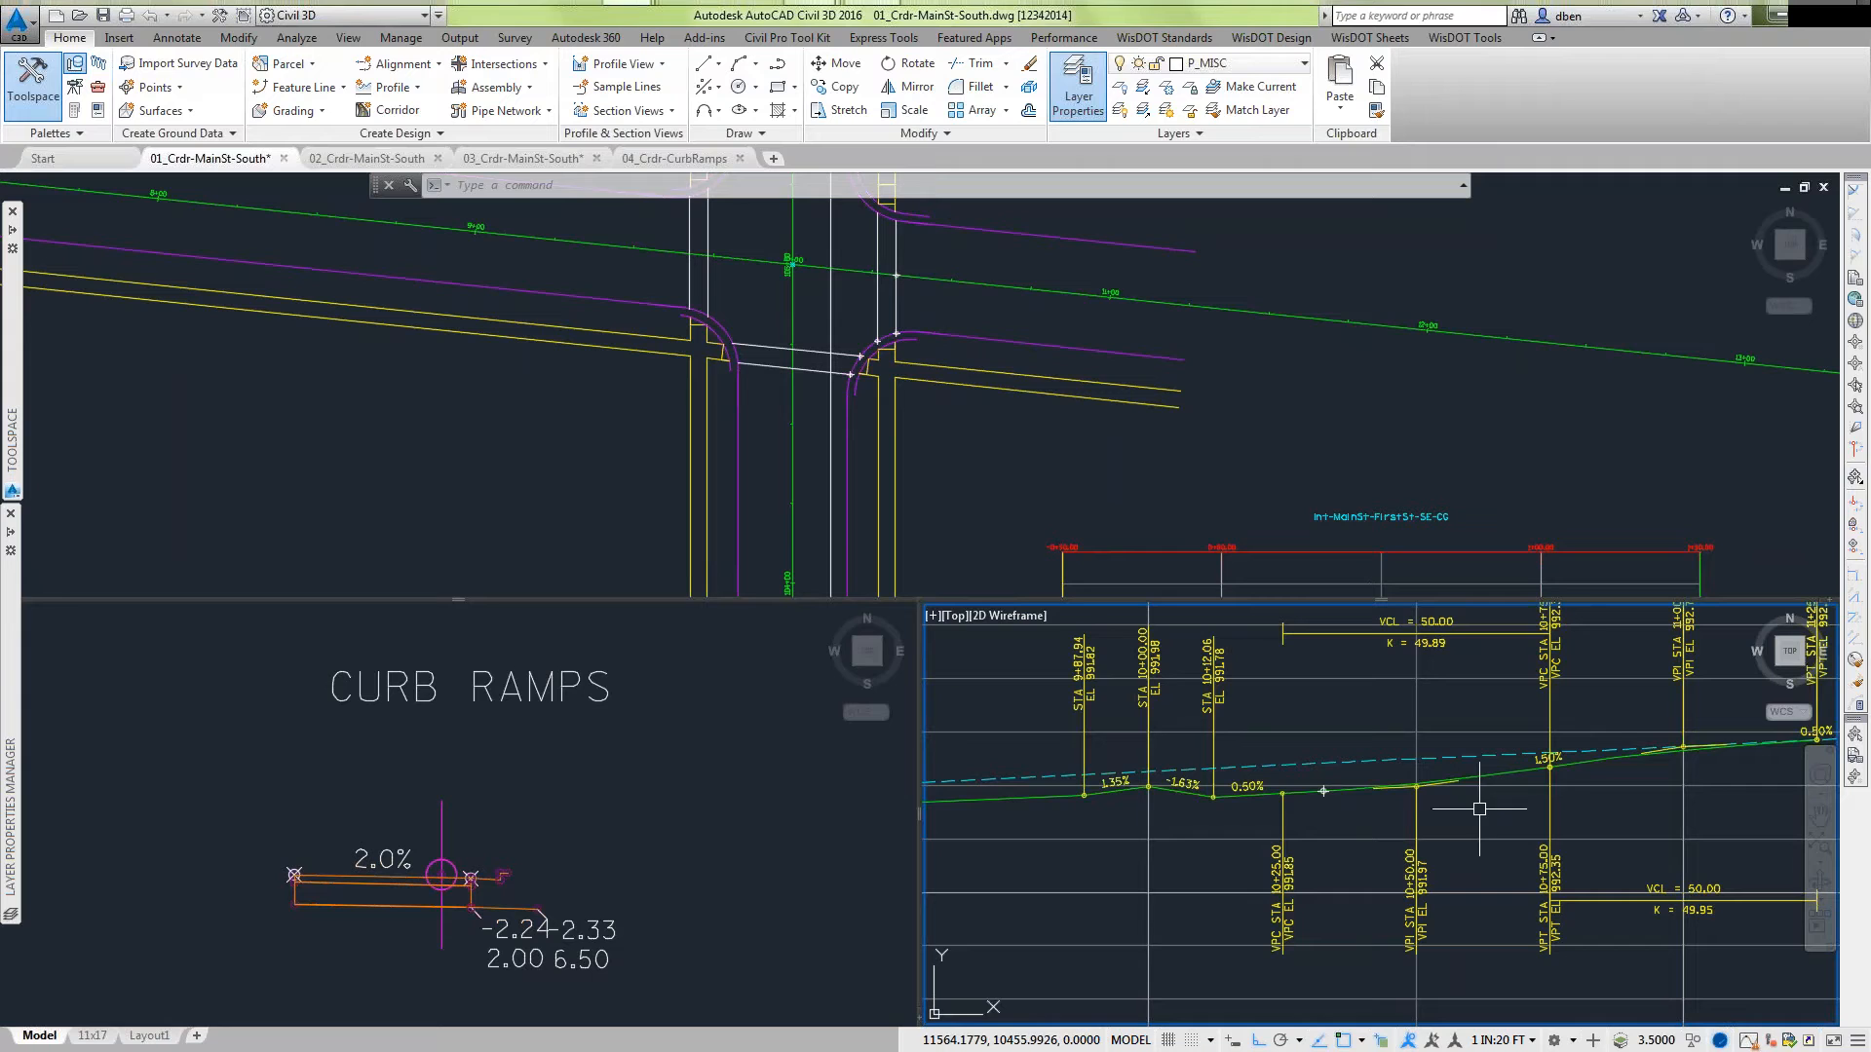
{"action": "scroll", "coordinate": [1366, 810], "scroll_direction": "up", "scroll_amount": 2}
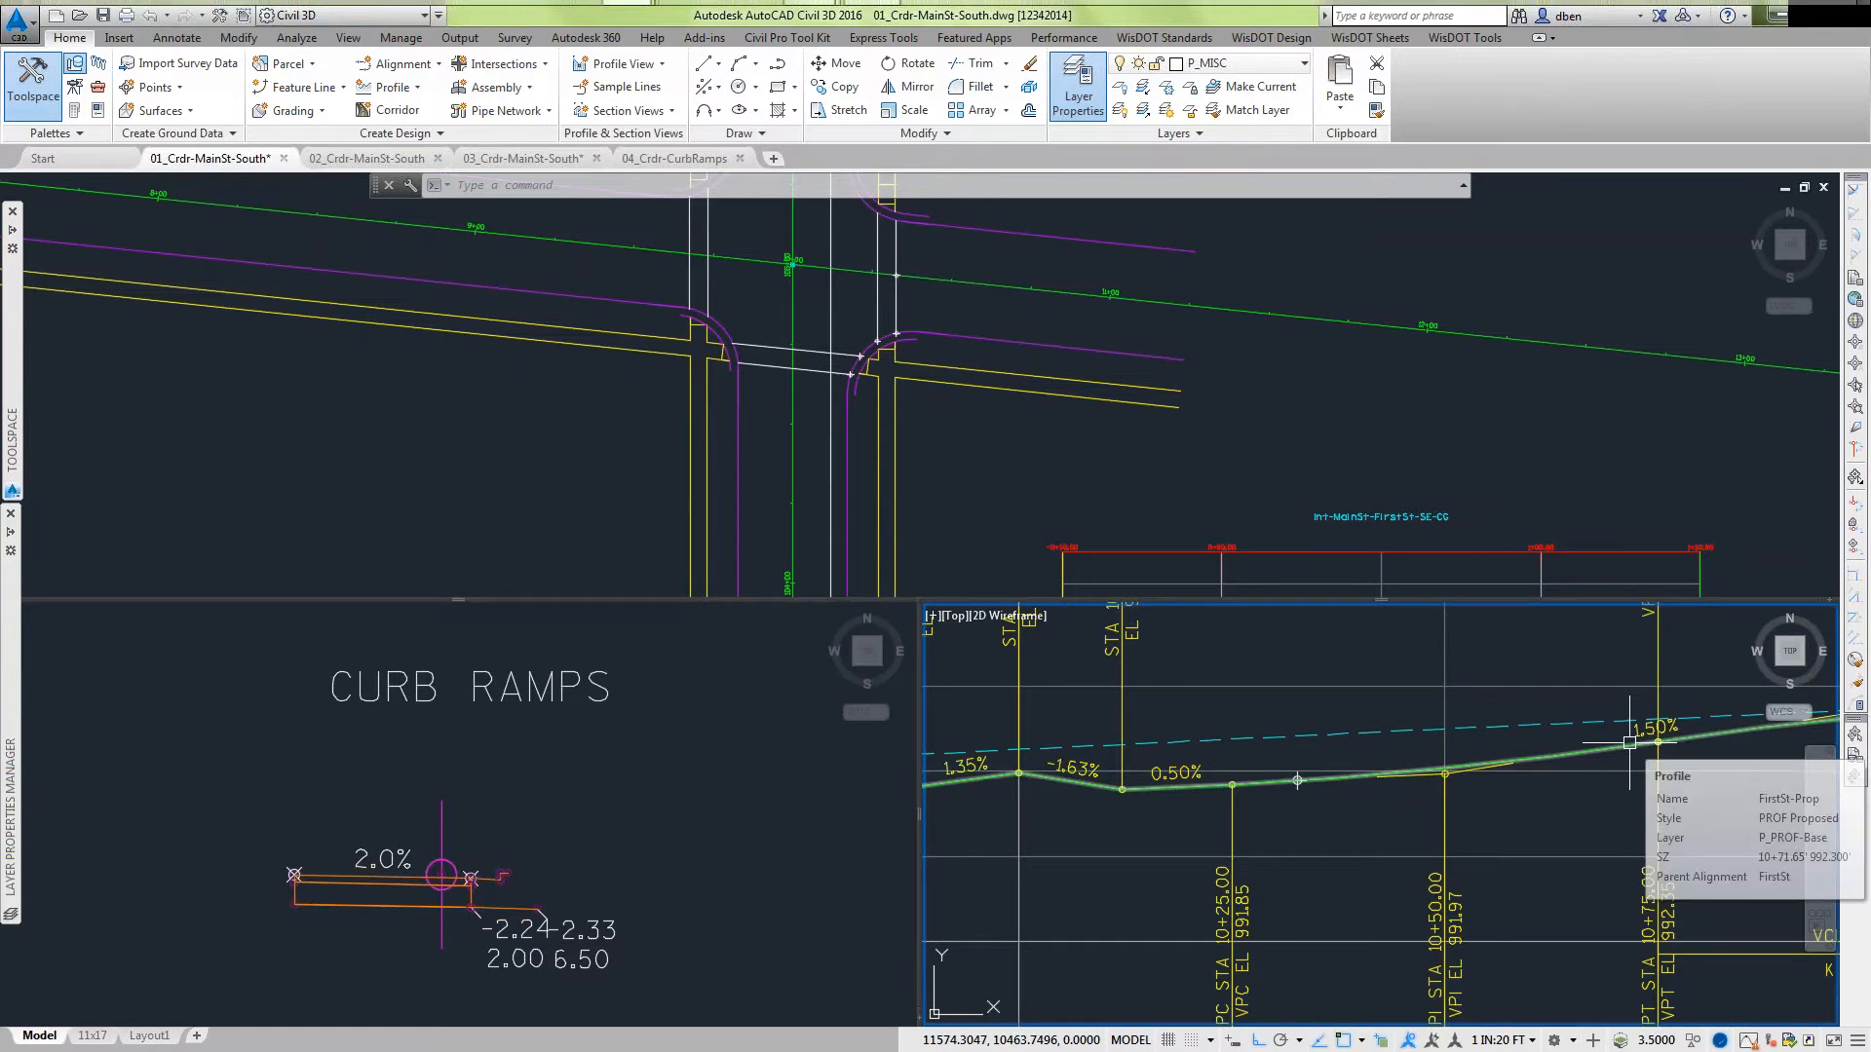
{"action": "scroll", "coordinate": [1593, 770], "scroll_direction": "down", "scroll_amount": 2}
{"action": "middle_click_drag", "start_coordinate": [1573, 773], "coordinate": [1352, 781]}
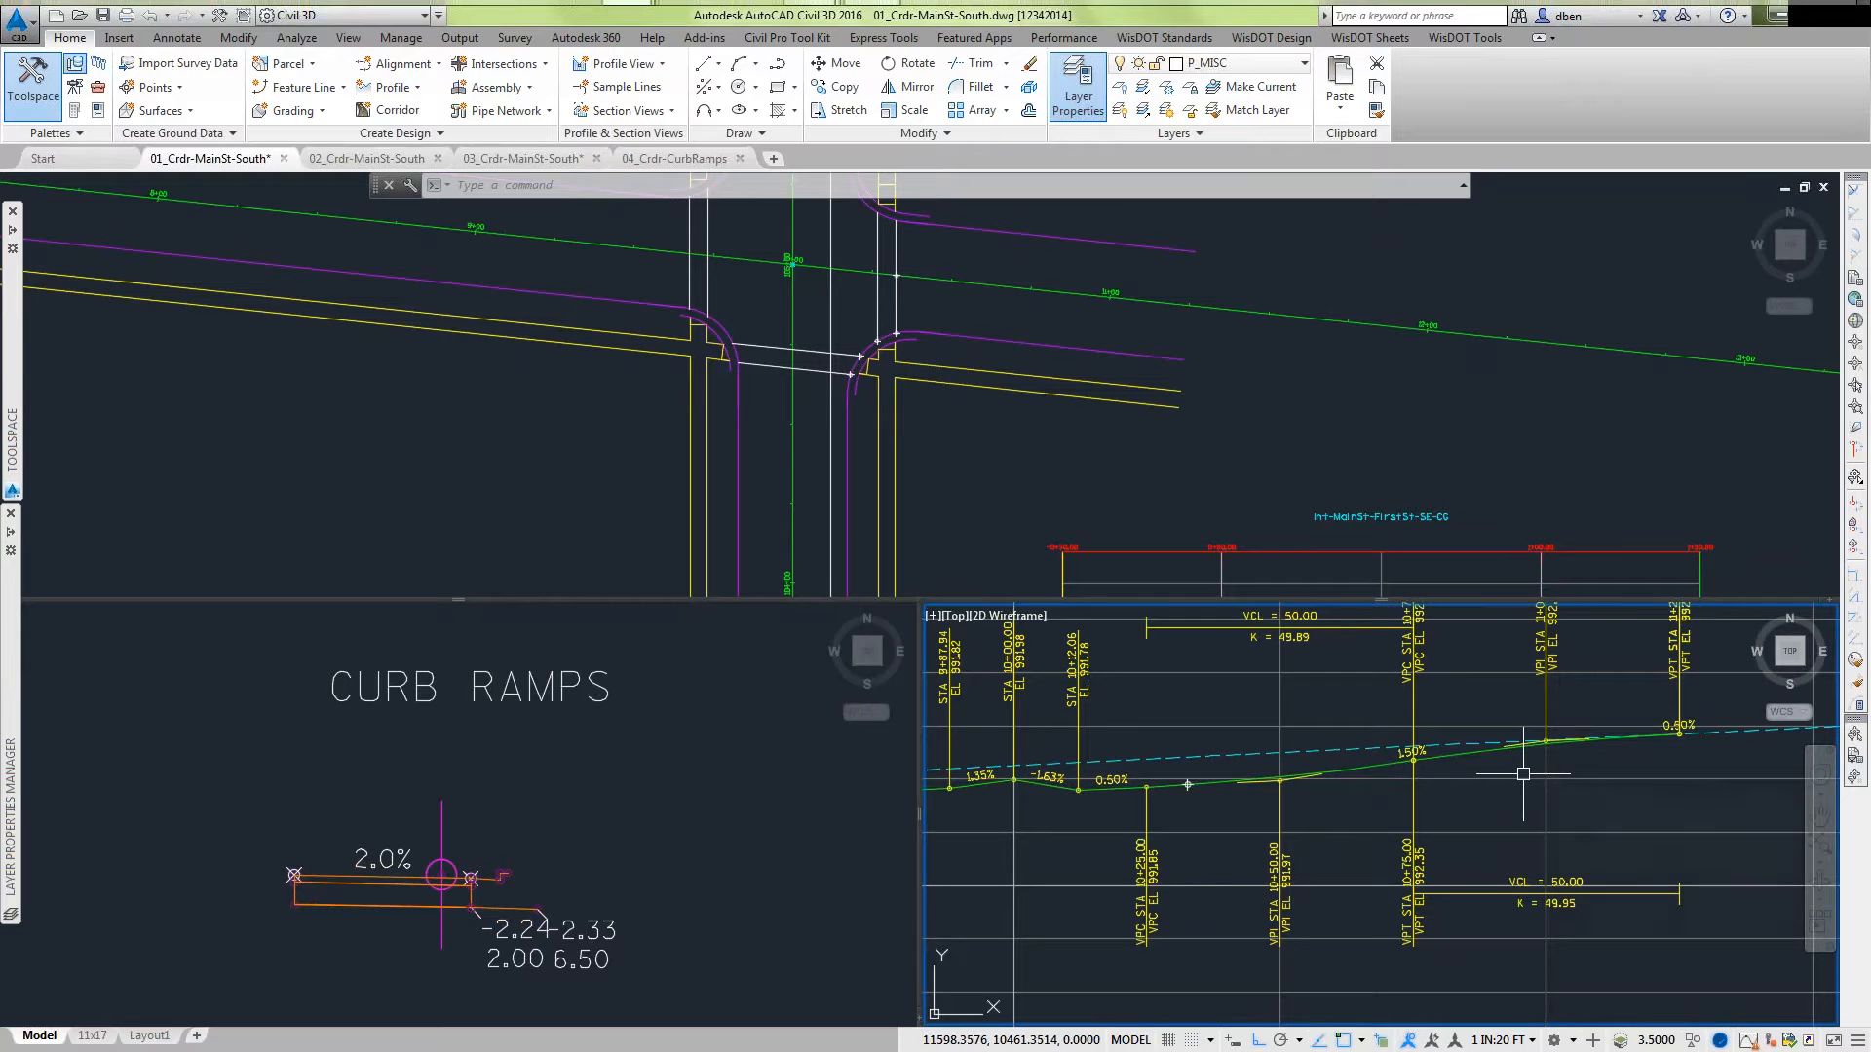
{"action": "left_click", "coordinate": [1227, 814]}
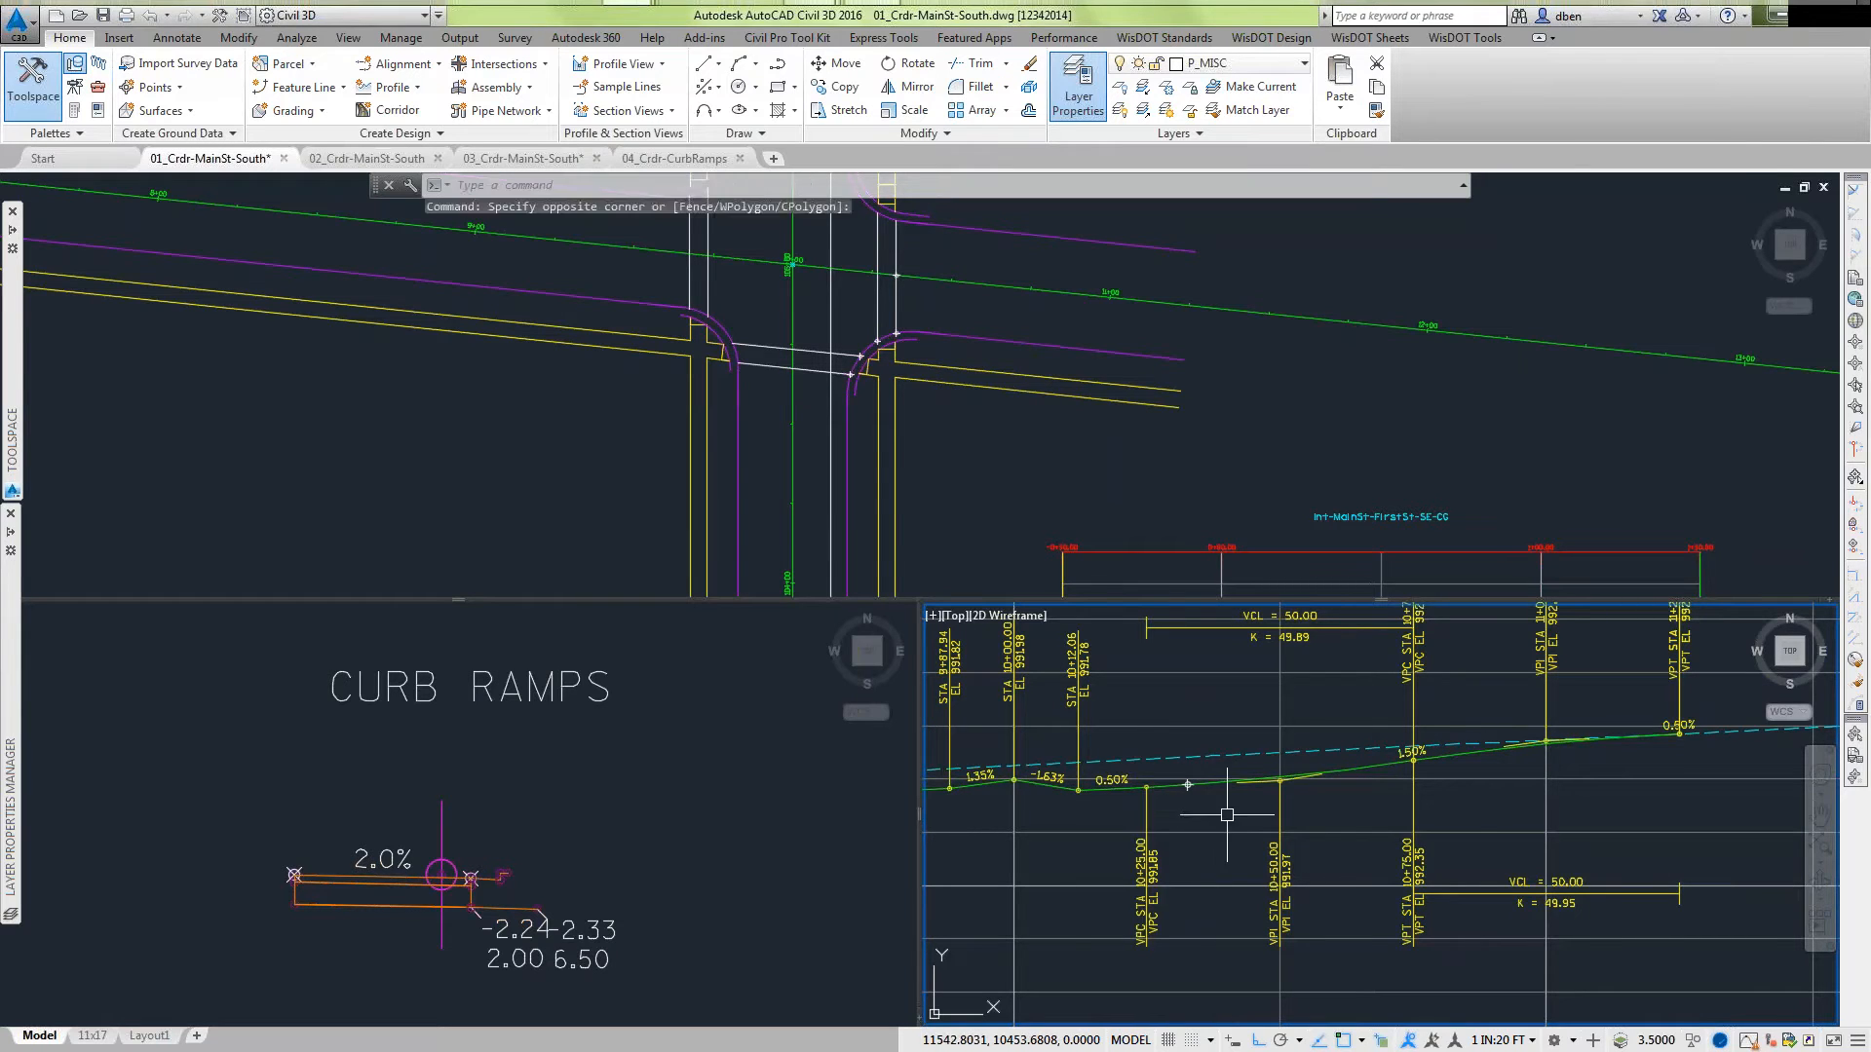
Examine the other profile views in the drawing, including MainSt-R-Sdwk-In-South and the view directly below the FirstSt profile.
{"action": "scroll", "coordinate": [1227, 815], "scroll_direction": "down", "scroll_amount": 5}
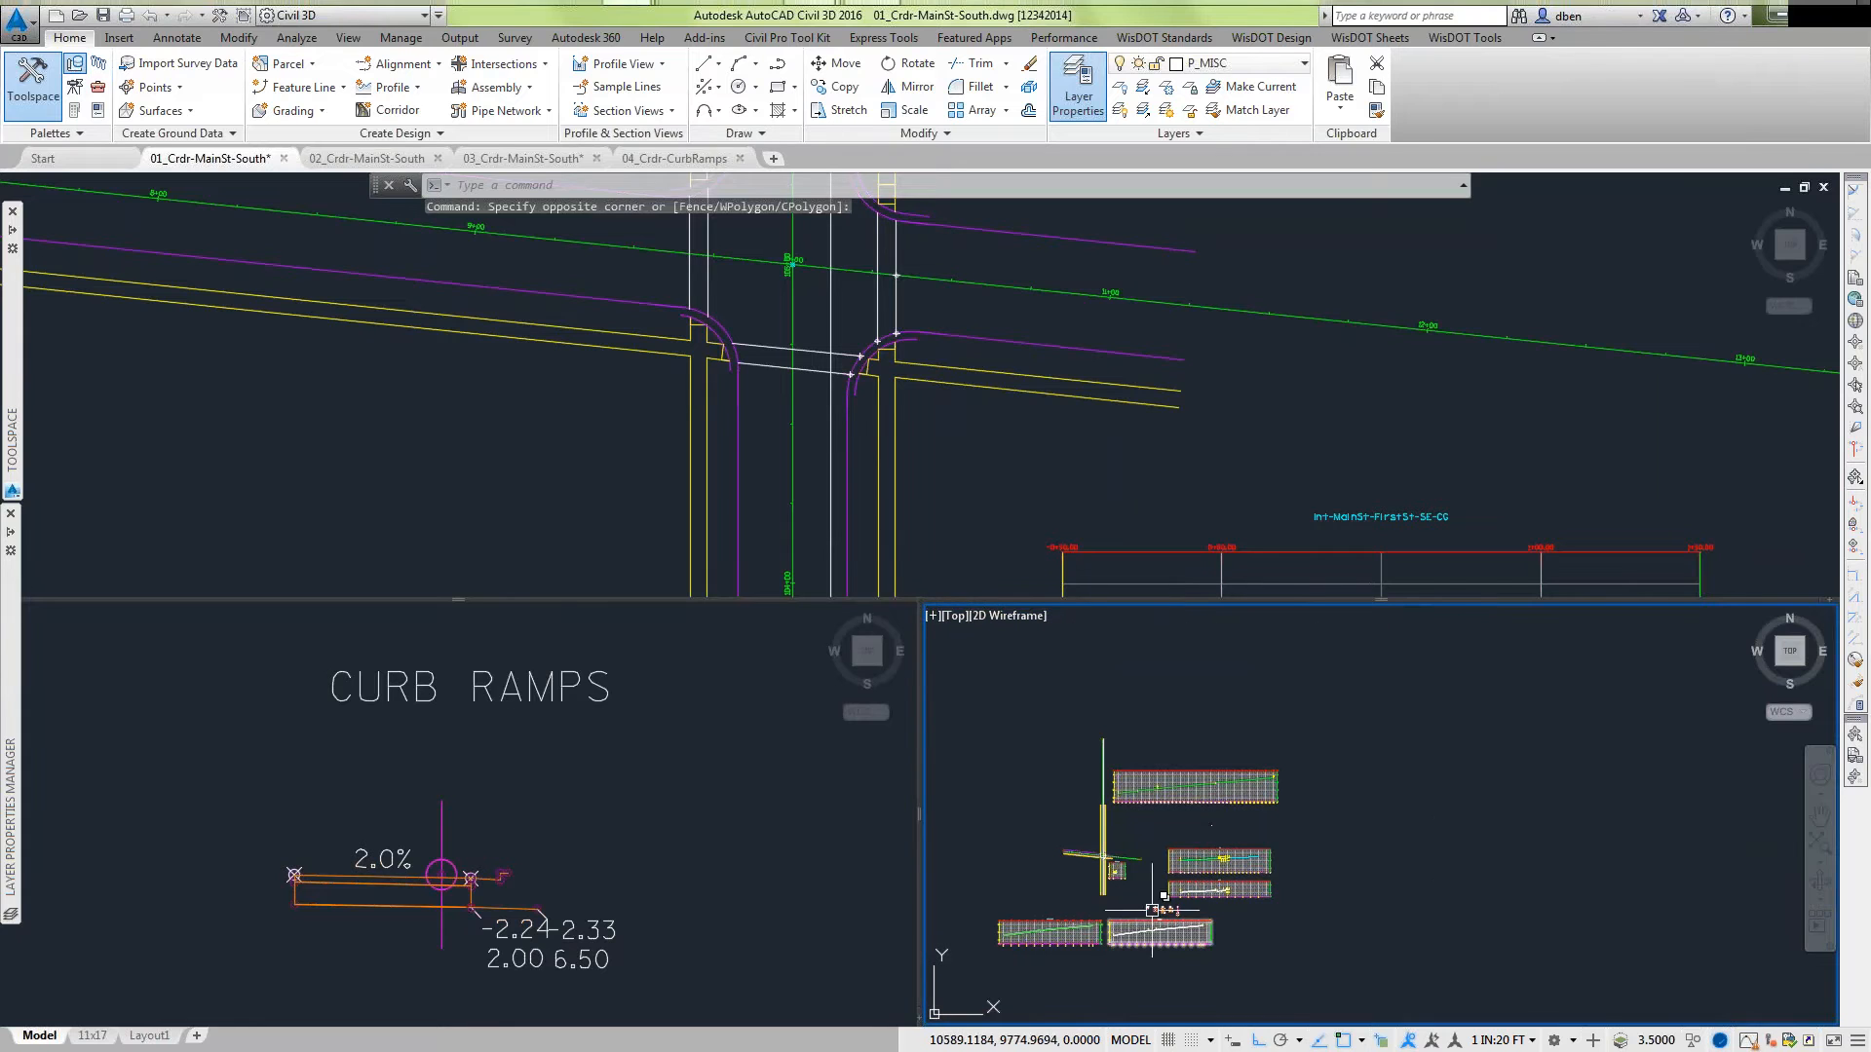
{"action": "scroll", "coordinate": [1079, 869], "scroll_direction": "up", "scroll_amount": 6}
{"action": "scroll", "coordinate": [1080, 858], "scroll_direction": "up", "scroll_amount": 6}
{"action": "scroll", "coordinate": [1408, 846], "scroll_direction": "down", "scroll_amount": 6}
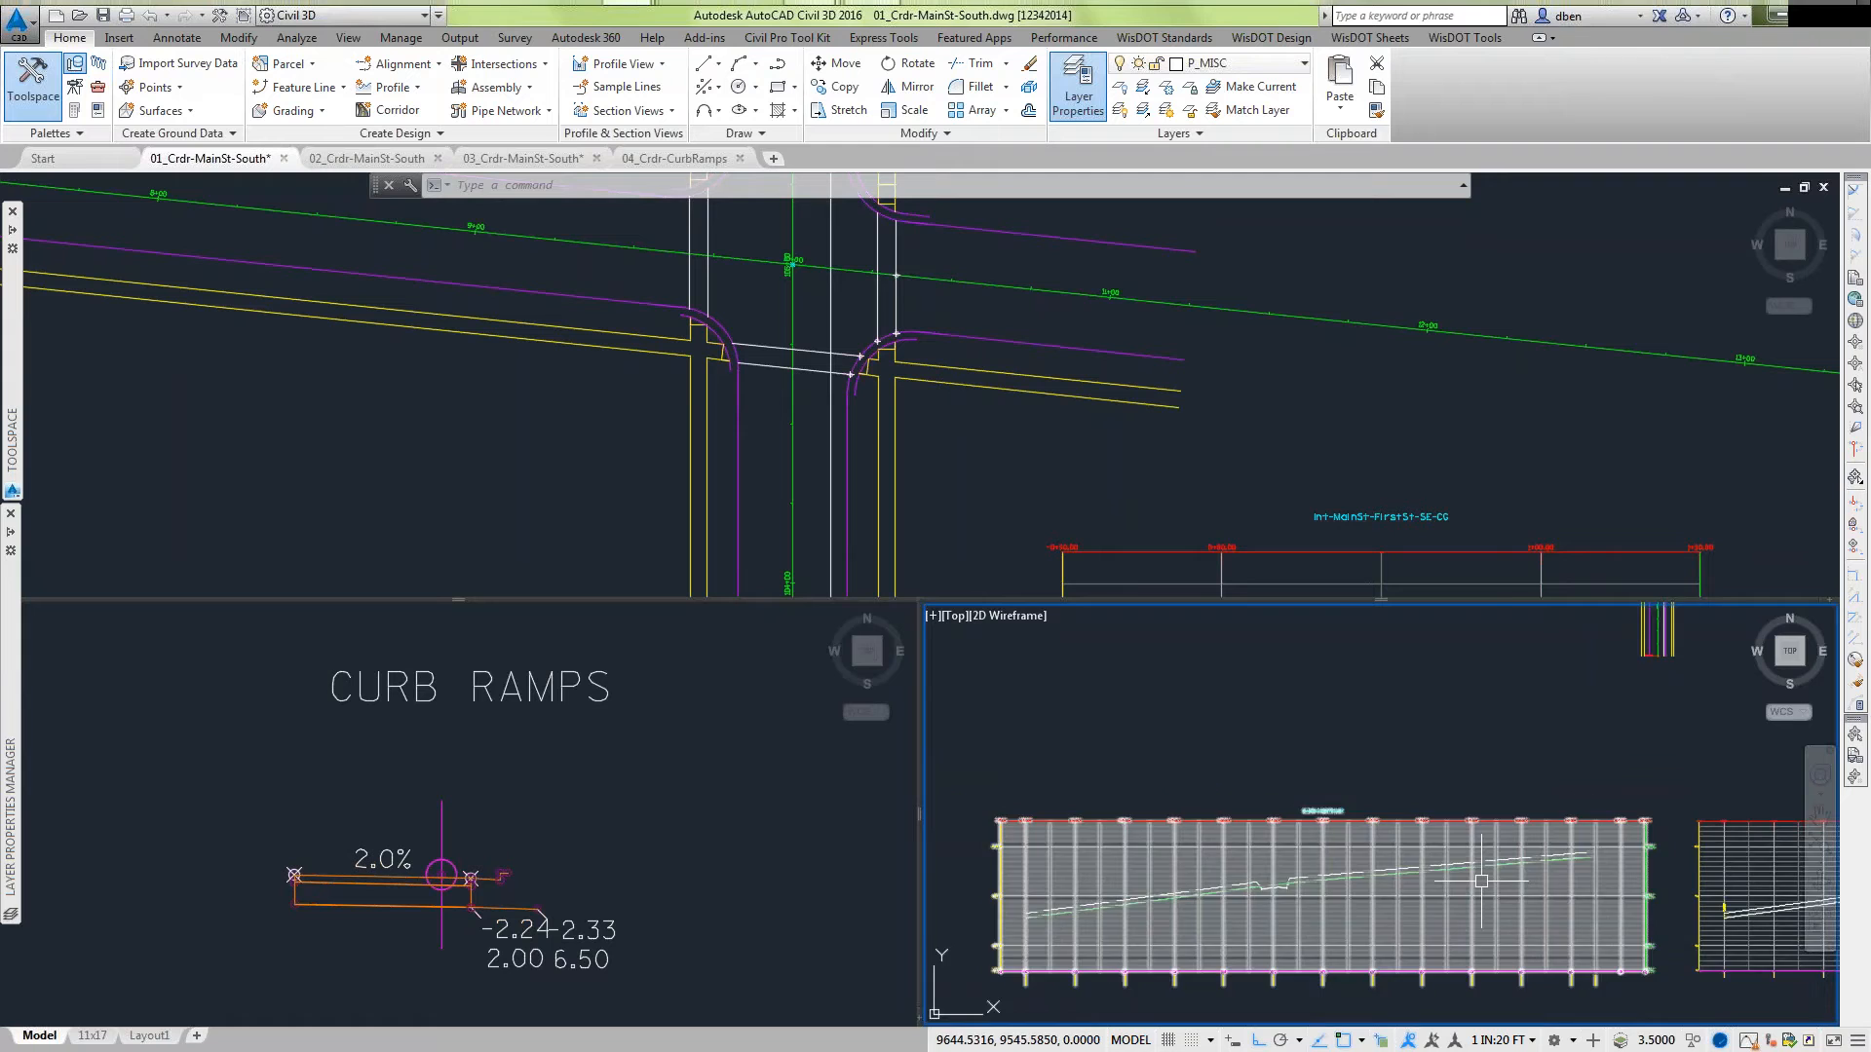
{"action": "scroll", "coordinate": [1481, 877], "scroll_direction": "down", "scroll_amount": 3}
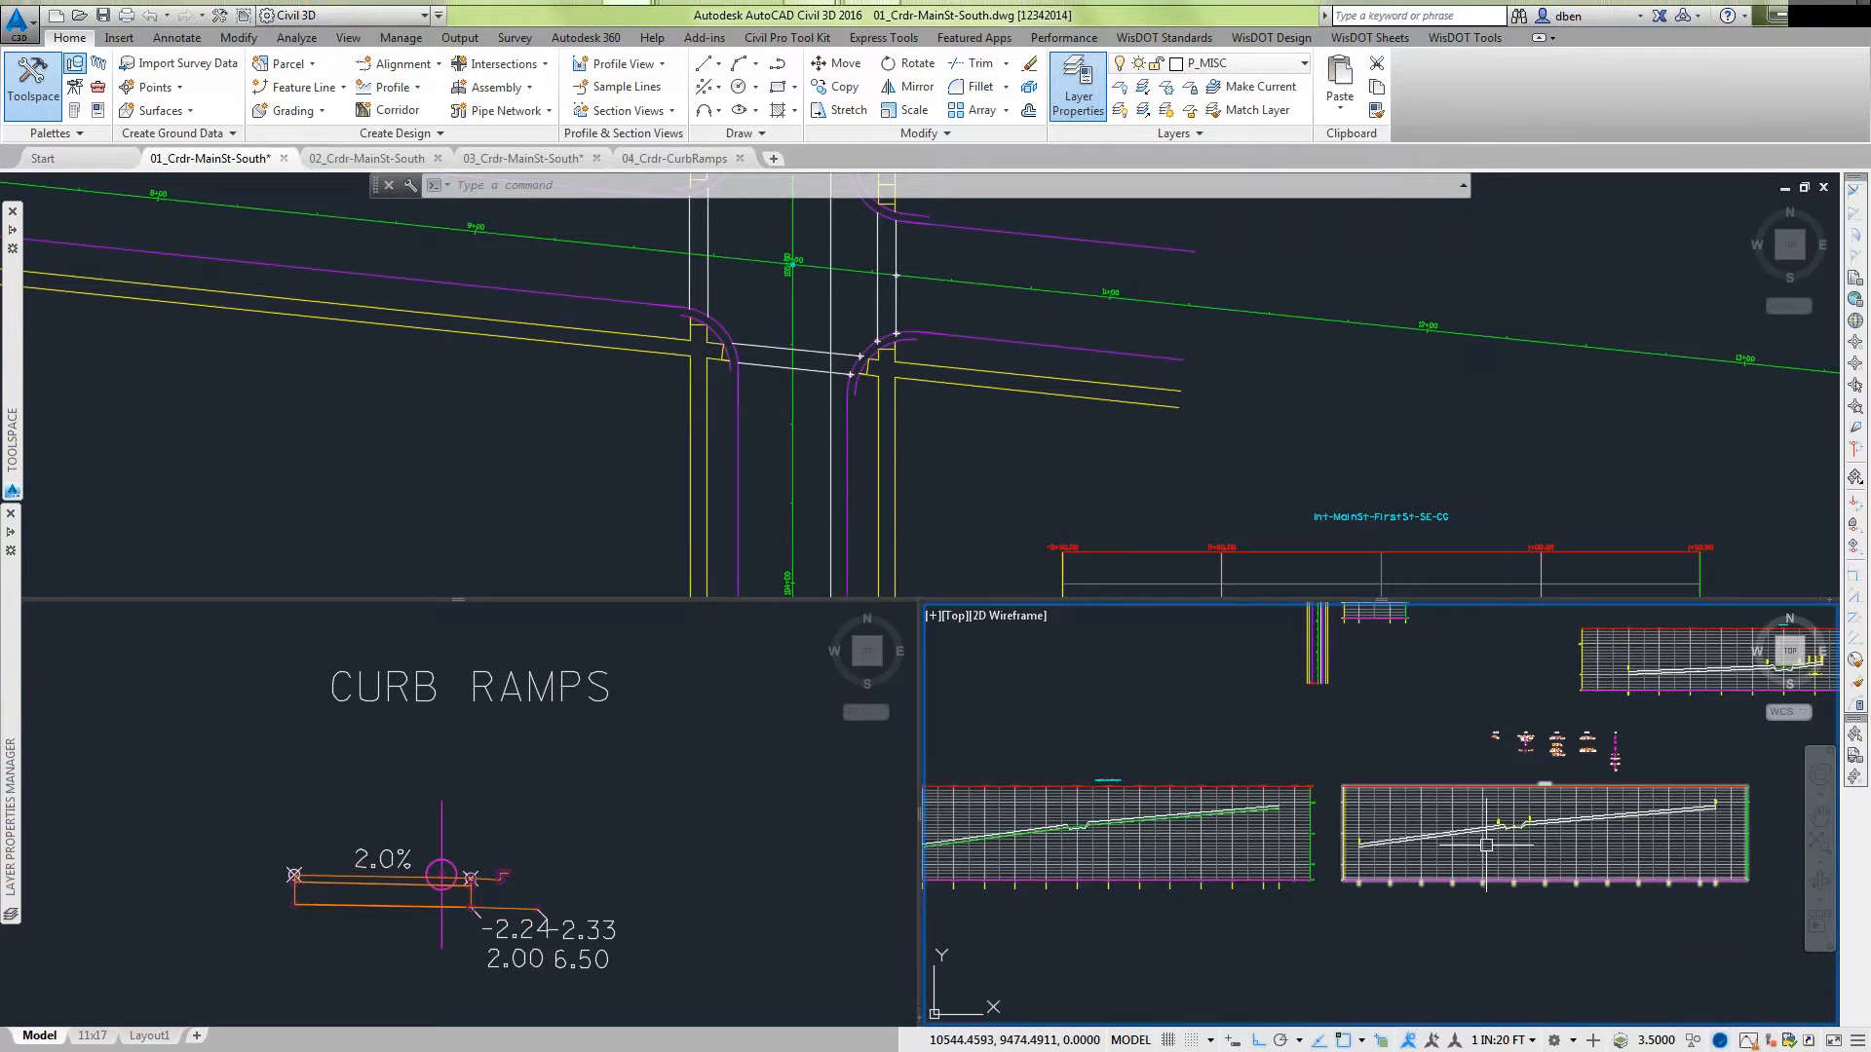
{"action": "scroll", "coordinate": [1546, 774], "scroll_direction": "up", "scroll_amount": 6}
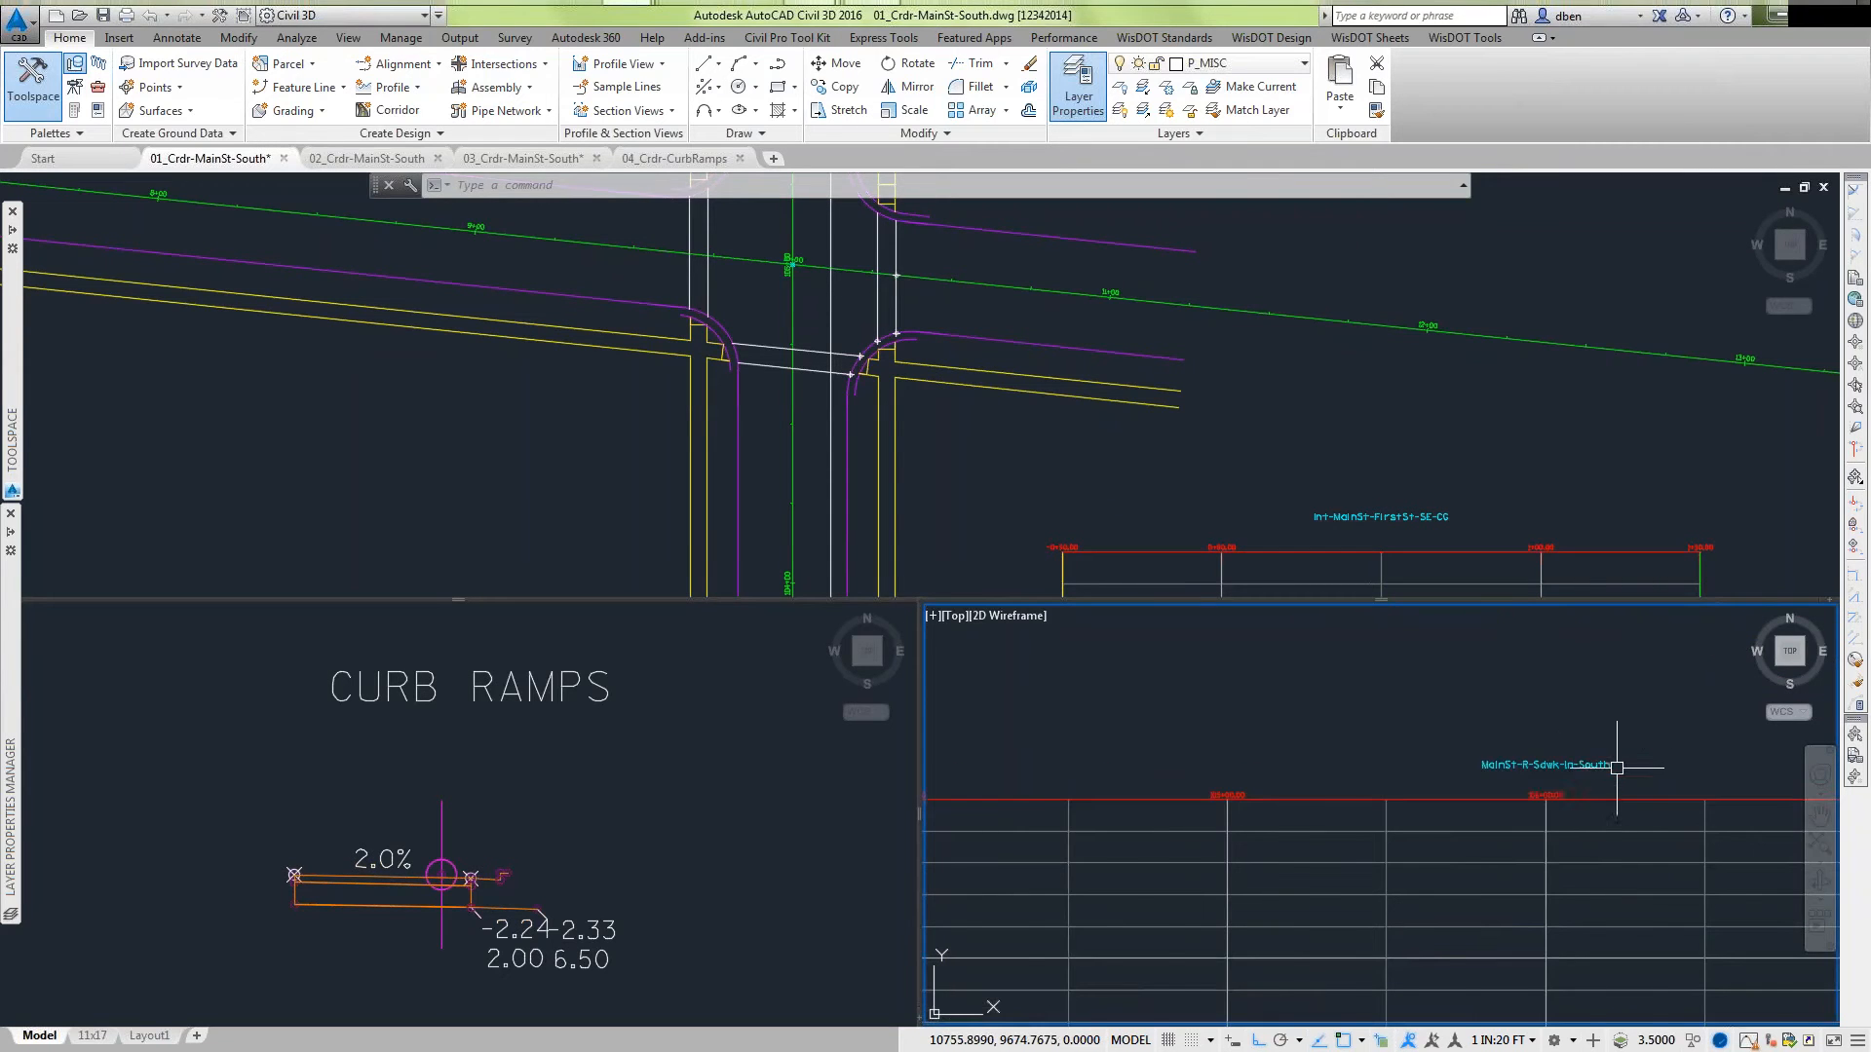
{"action": "scroll", "coordinate": [1617, 767], "scroll_direction": "down", "scroll_amount": 7}
{"action": "middle_click_drag", "start_coordinate": [1478, 777], "coordinate": [1159, 938]}
{"action": "scroll", "coordinate": [1158, 937], "scroll_direction": "down", "scroll_amount": 2}
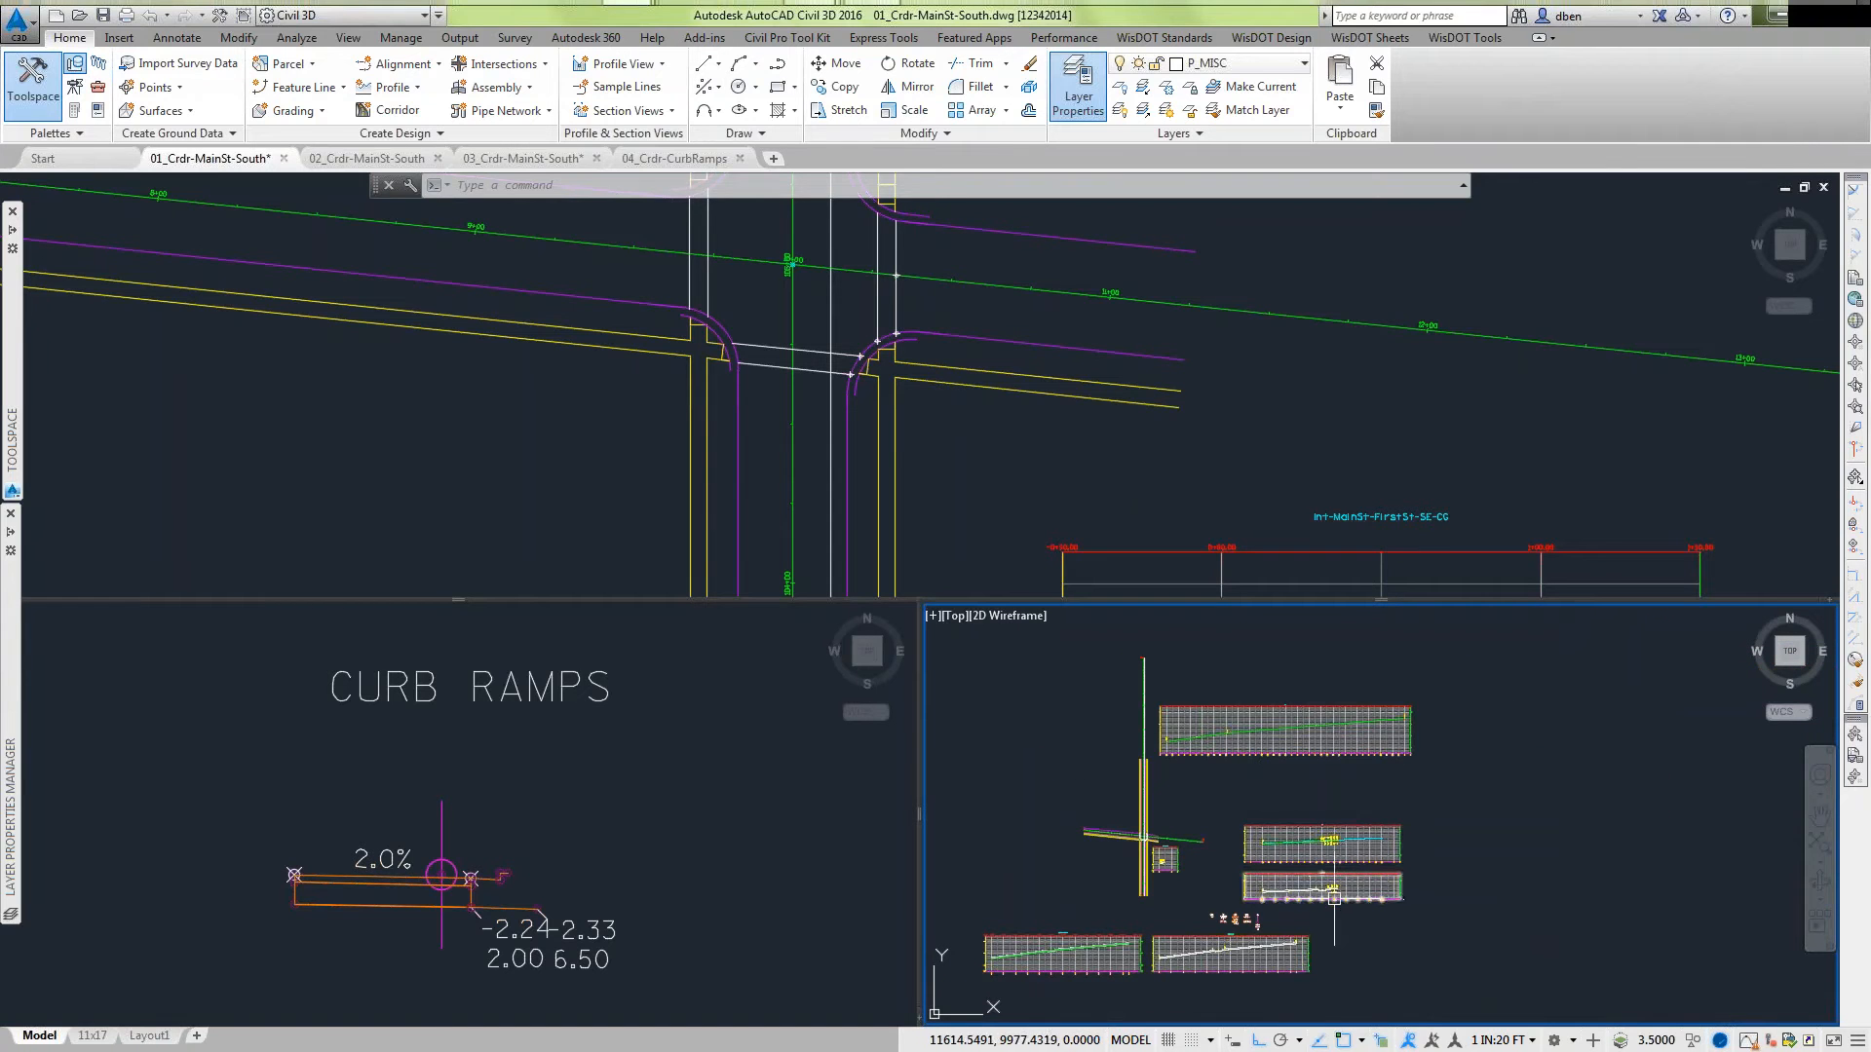
{"action": "scroll", "coordinate": [1334, 897], "scroll_direction": "up", "scroll_amount": 6}
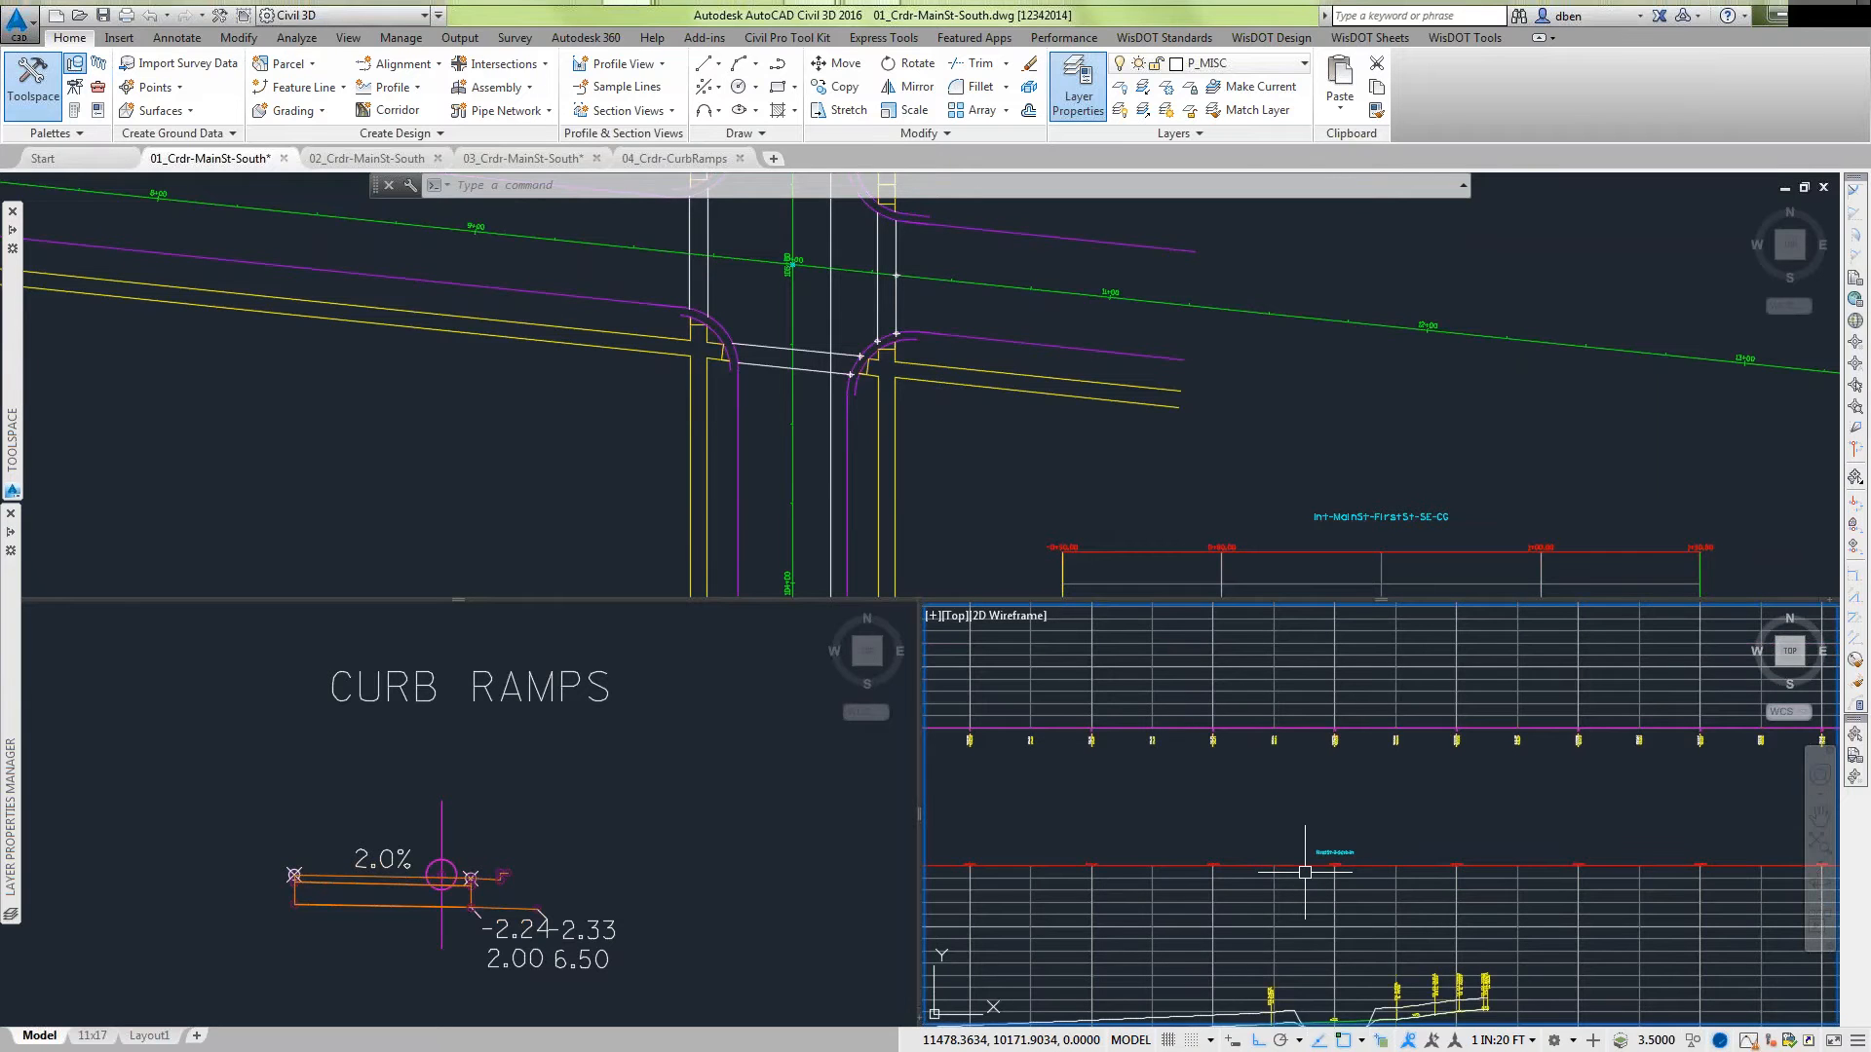
{"action": "scroll", "coordinate": [1304, 872], "scroll_direction": "down", "scroll_amount": 5}
{"action": "scroll", "coordinate": [1303, 802], "scroll_direction": "down", "scroll_amount": 2}
{"action": "scroll", "coordinate": [1302, 802], "scroll_direction": "down", "scroll_amount": 5}
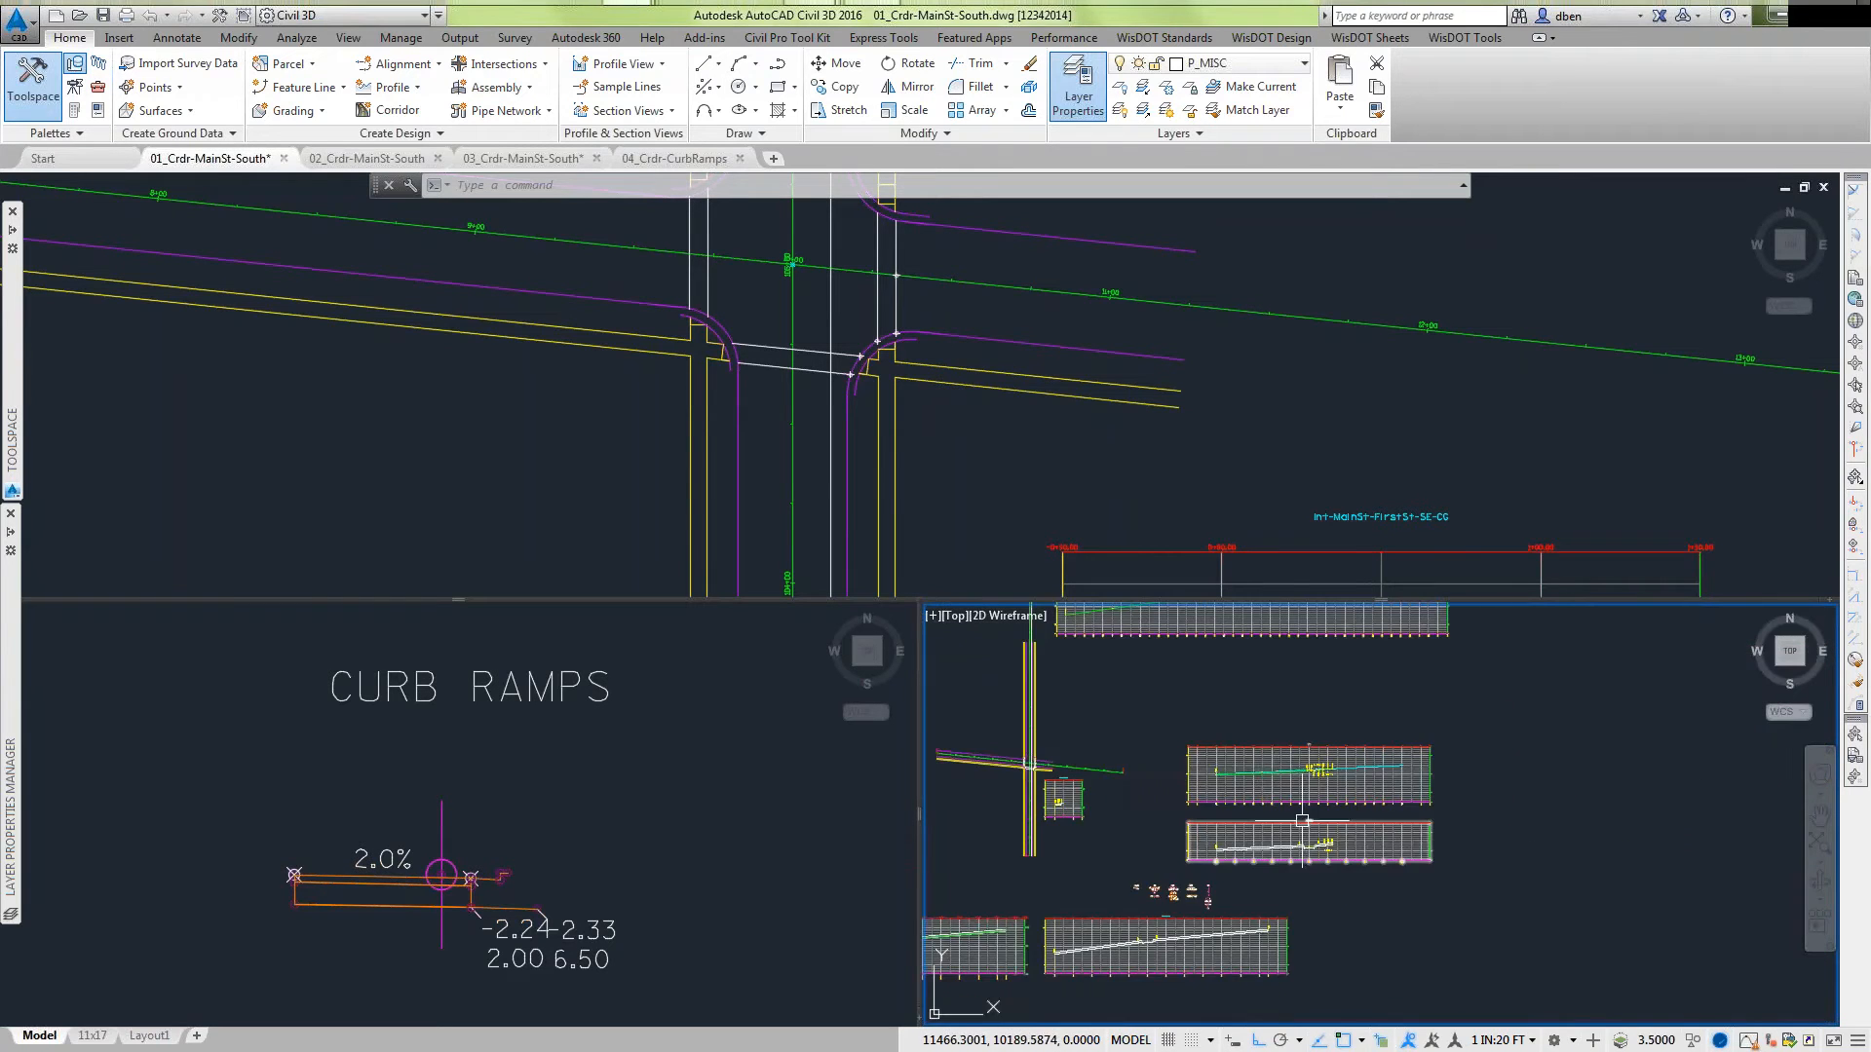
Examine the MainSt profile view, from its title along the proposed profile to the end of the grid.
{"action": "scroll", "coordinate": [1189, 770], "scroll_direction": "up", "scroll_amount": 3}
{"action": "scroll", "coordinate": [1169, 795], "scroll_direction": "up", "scroll_amount": 6}
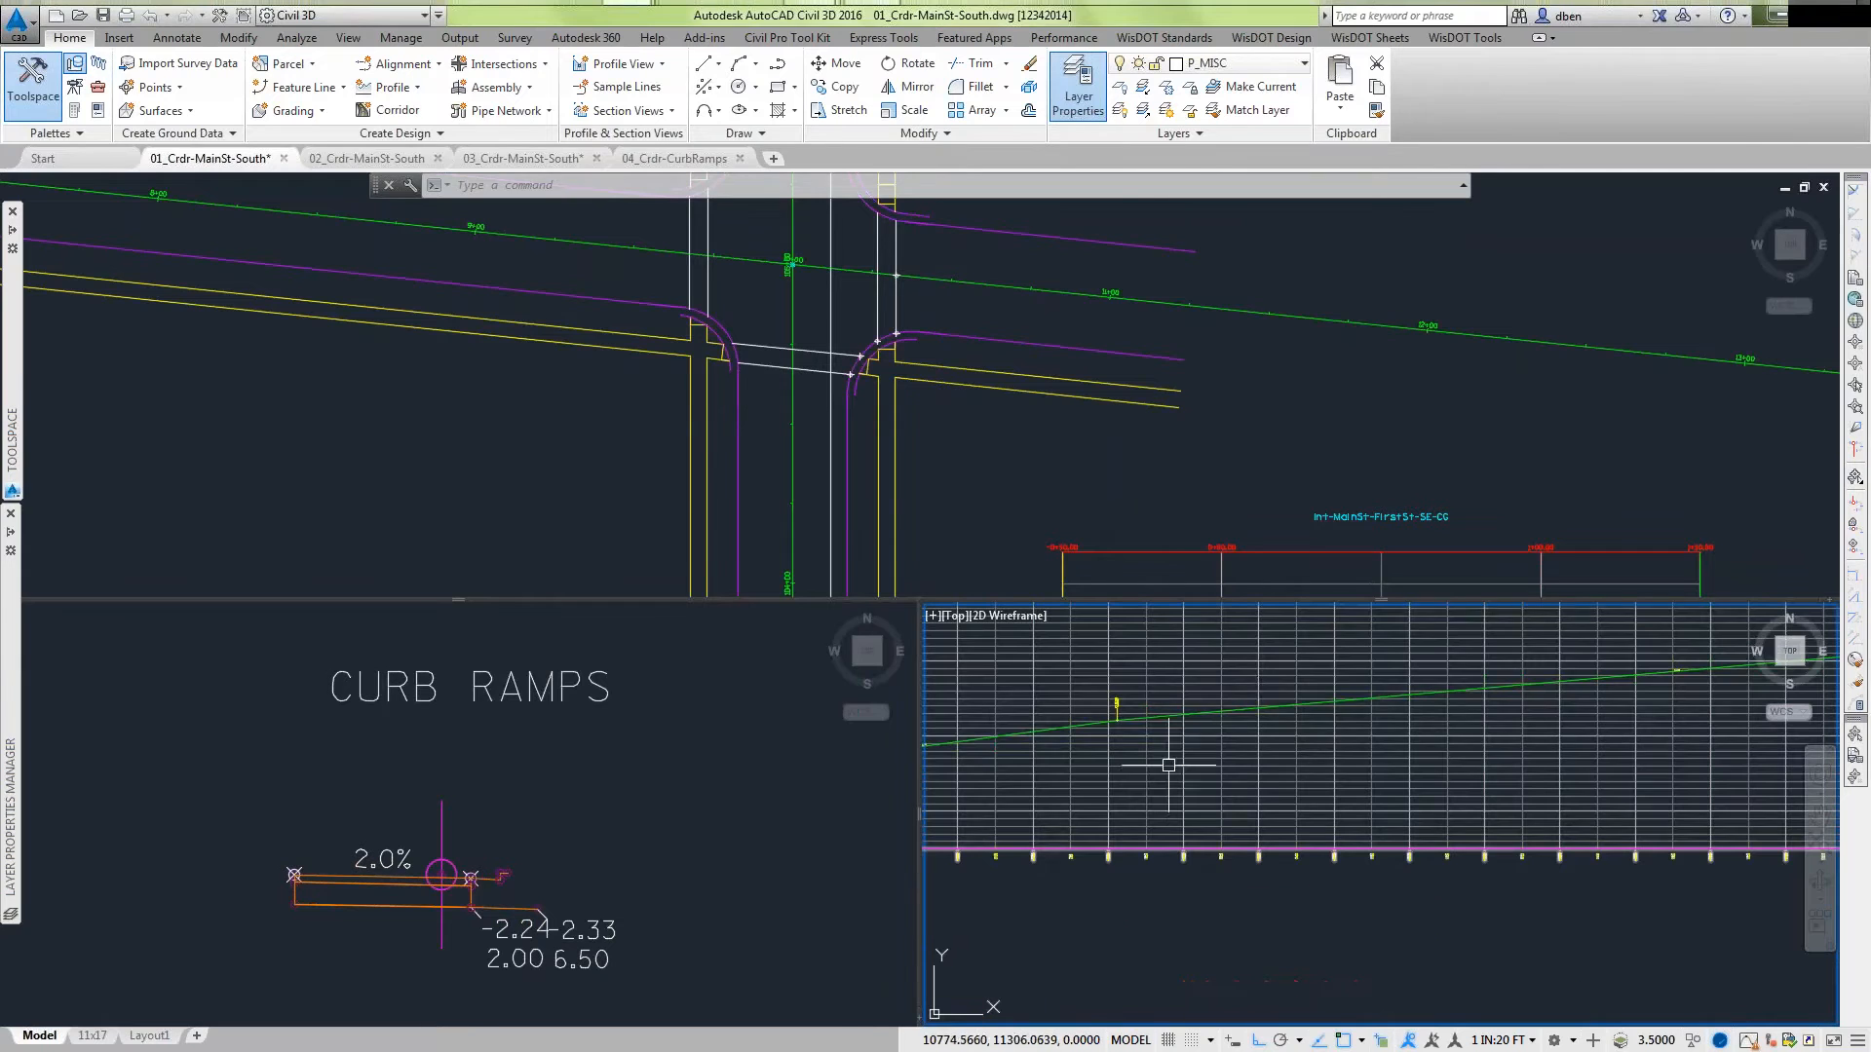
{"action": "scroll", "coordinate": [1305, 894], "scroll_direction": "up", "scroll_amount": 6}
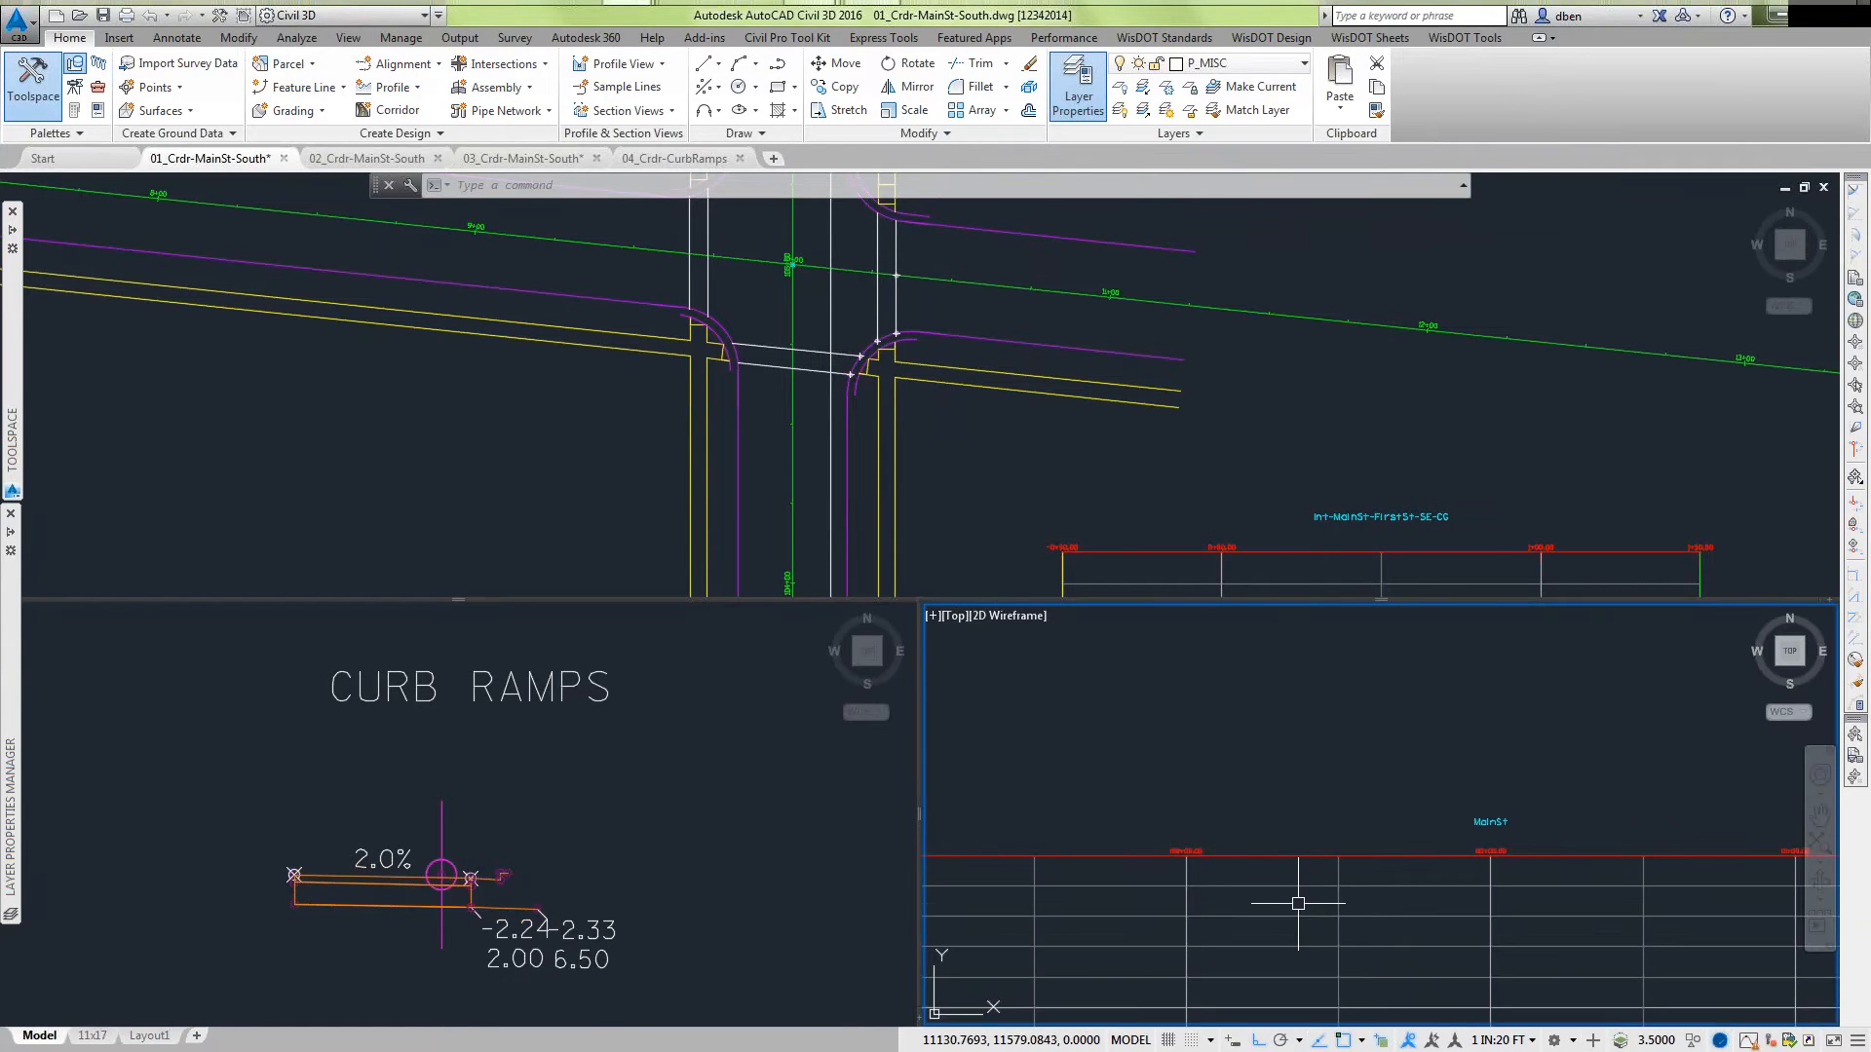
{"action": "scroll", "coordinate": [1166, 856], "scroll_direction": "up", "scroll_amount": 5}
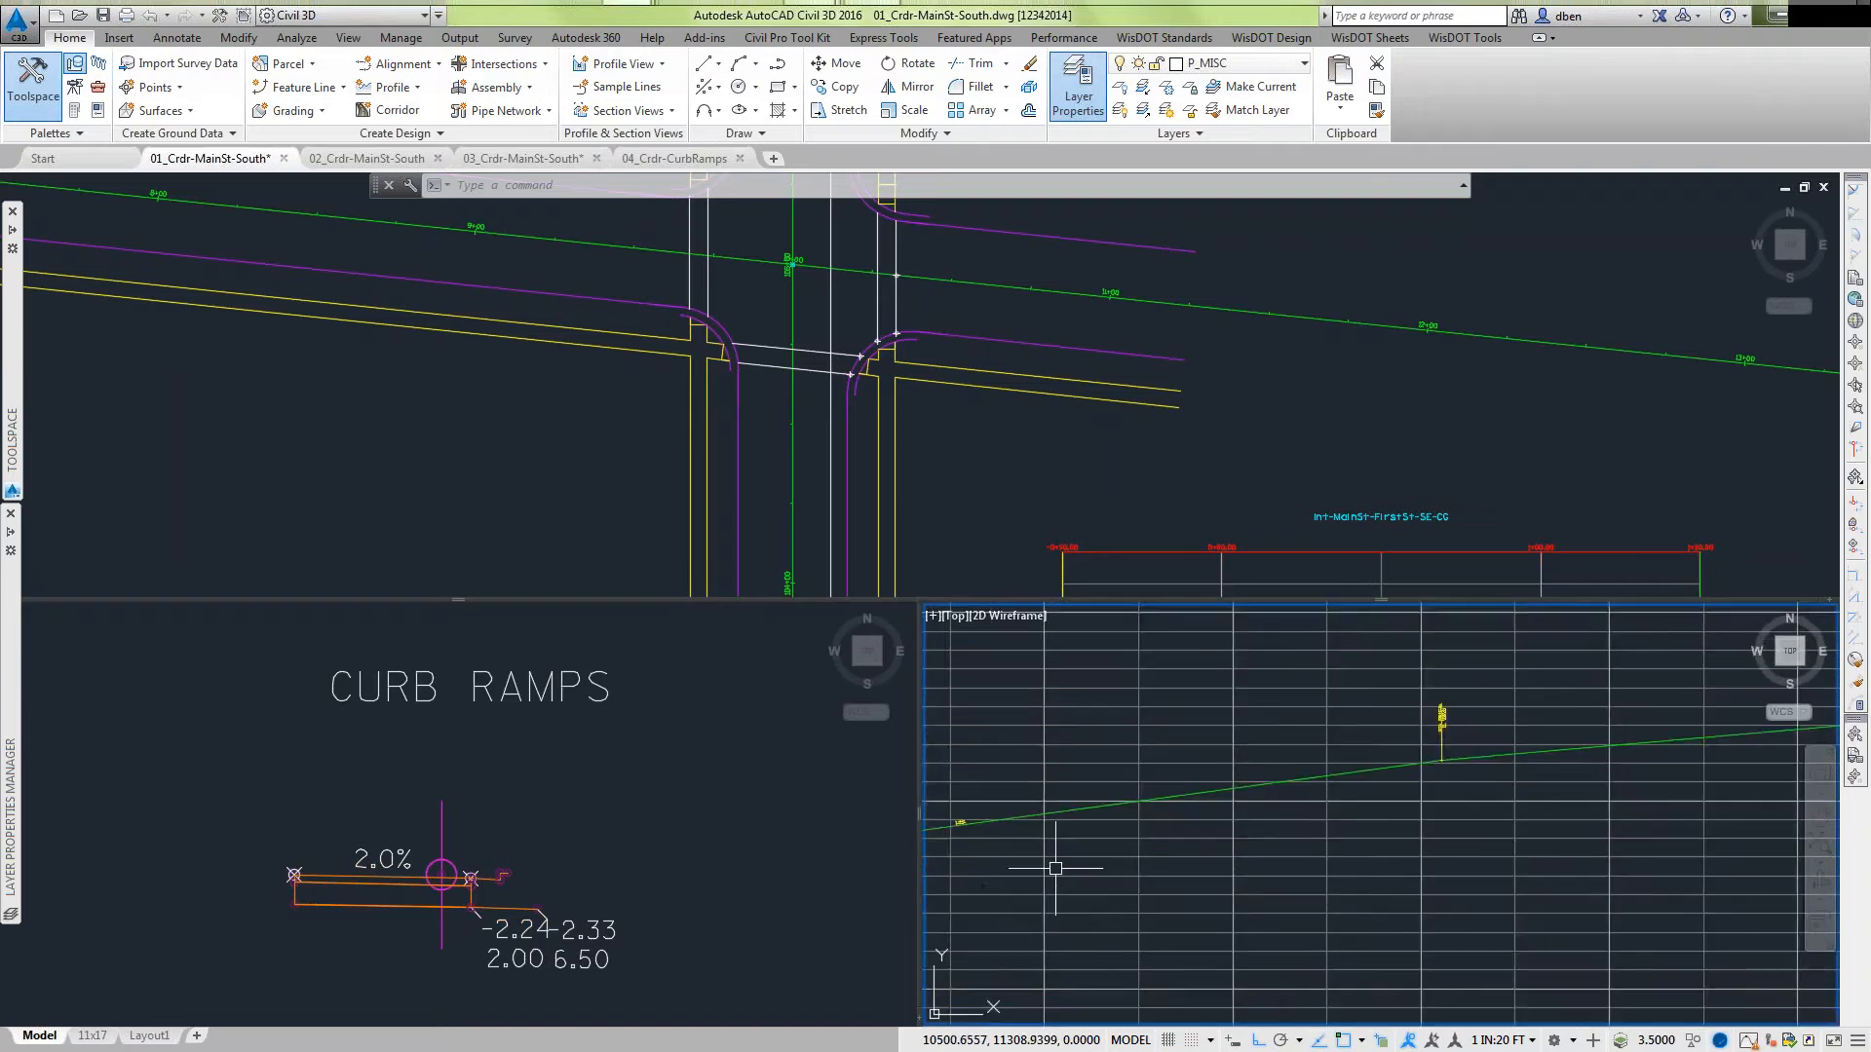
{"action": "scroll", "coordinate": [1360, 768], "scroll_direction": "up", "scroll_amount": 2}
{"action": "scroll", "coordinate": [1360, 789], "scroll_direction": "down", "scroll_amount": 6}
{"action": "middle_click_drag", "start_coordinate": [1548, 804], "coordinate": [985, 822]}
{"action": "middle_click_drag", "start_coordinate": [1338, 782], "coordinate": [975, 848]}
{"action": "middle_click_drag", "start_coordinate": [1737, 703], "coordinate": [1292, 787]}
{"action": "scroll", "coordinate": [1232, 716], "scroll_direction": "up", "scroll_amount": 8}
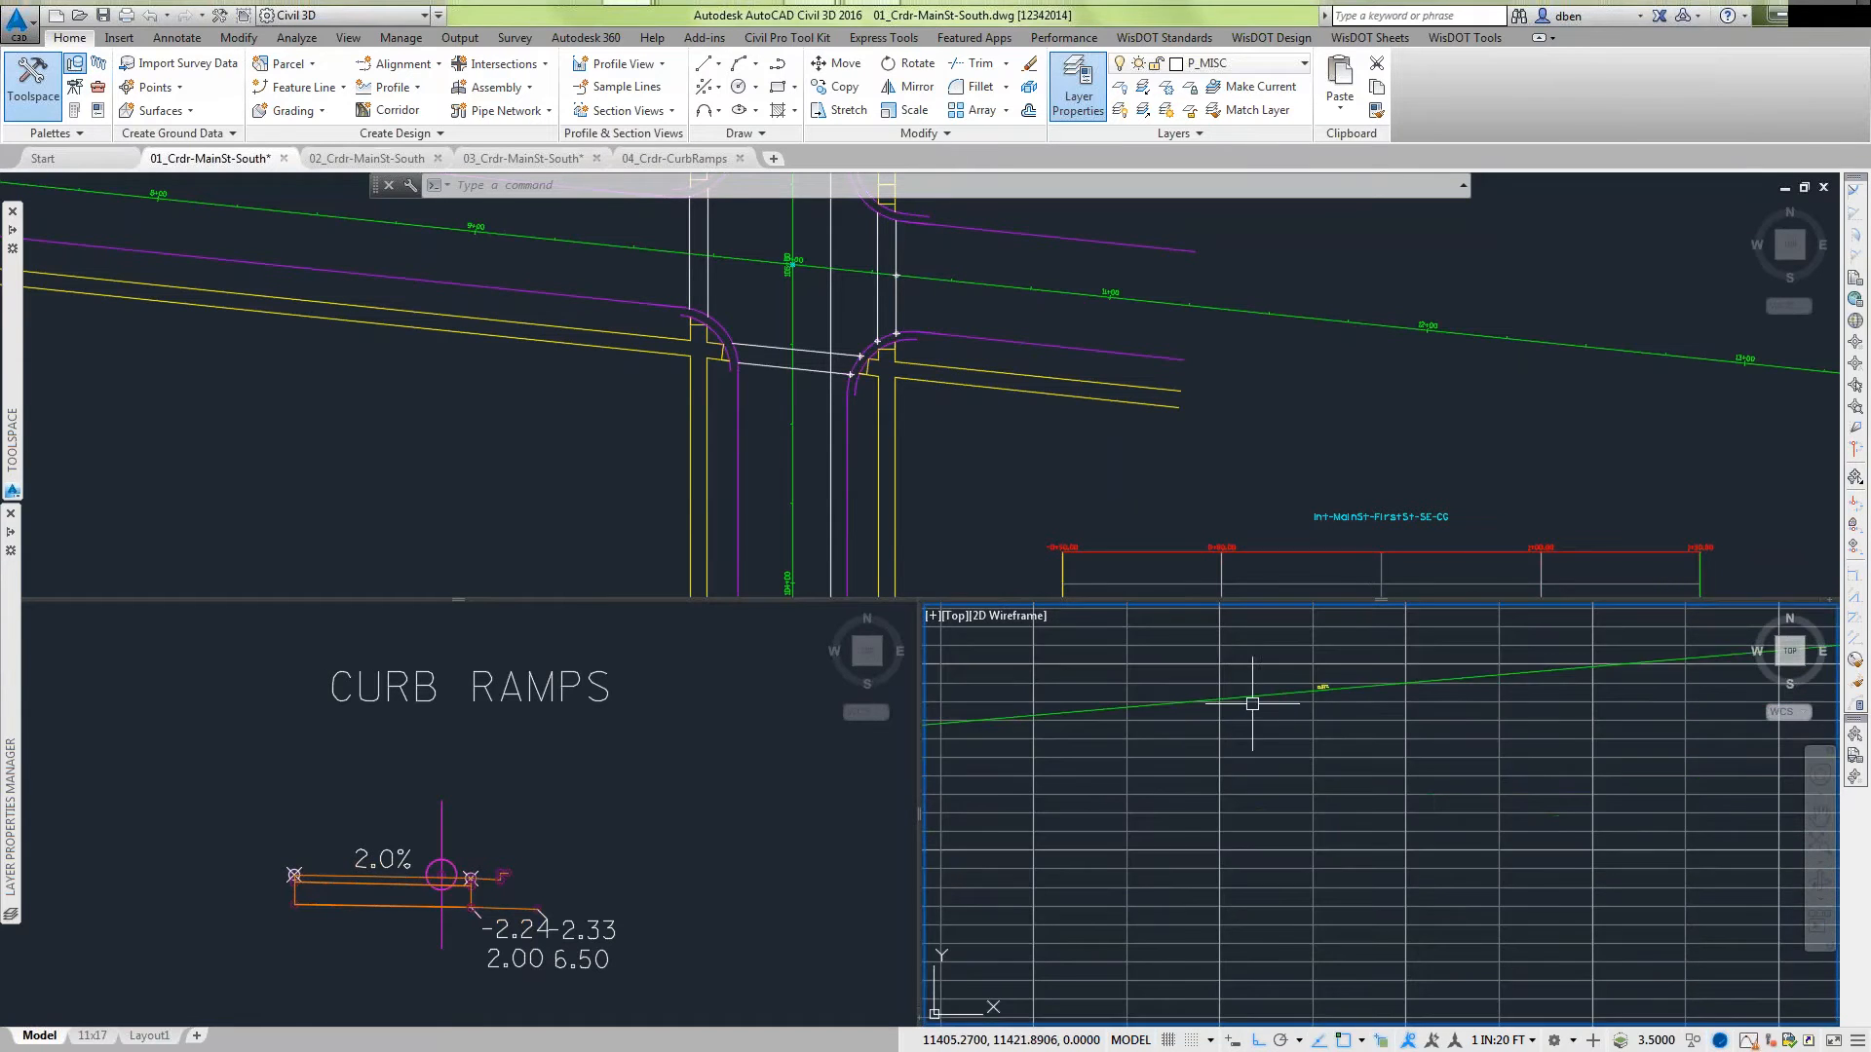
{"action": "scroll", "coordinate": [1239, 722], "scroll_direction": "down", "scroll_amount": 6}
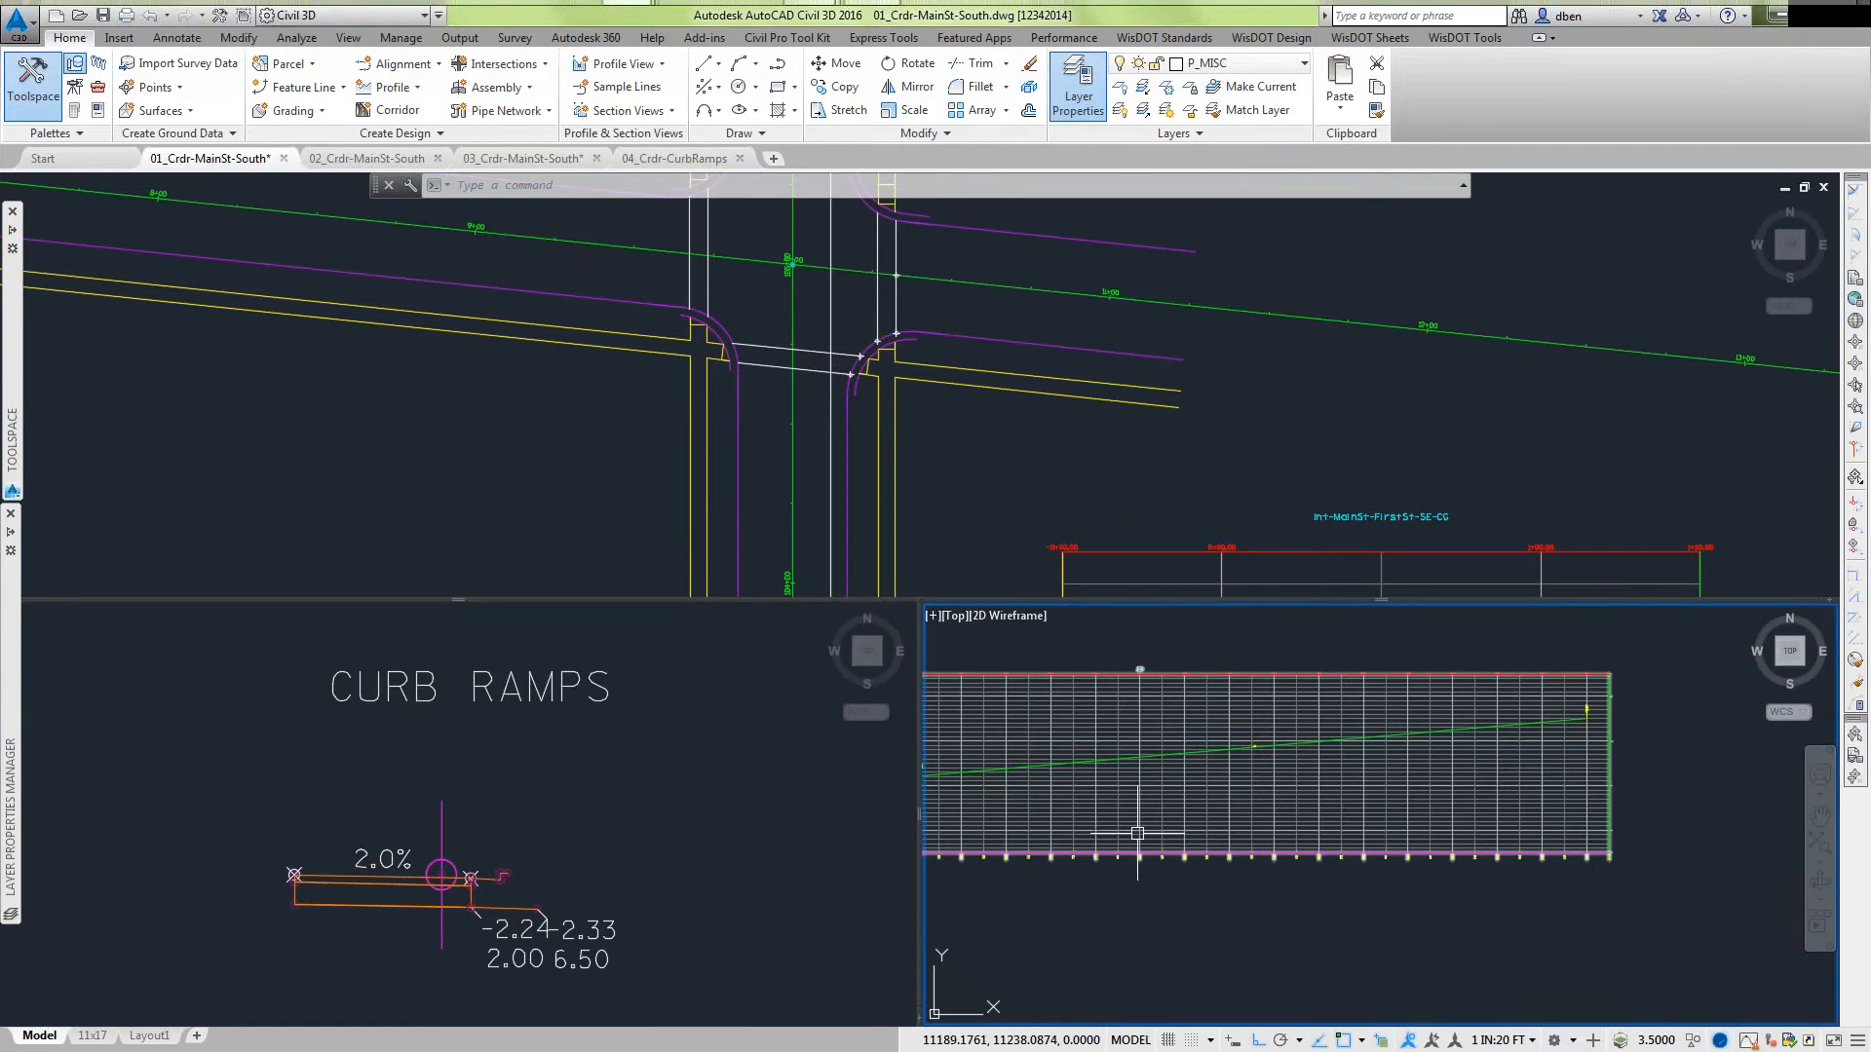
Restore the named view p1 in the profile viewport to show the FirstSt profile.
{"action": "type", "text": "-v"}
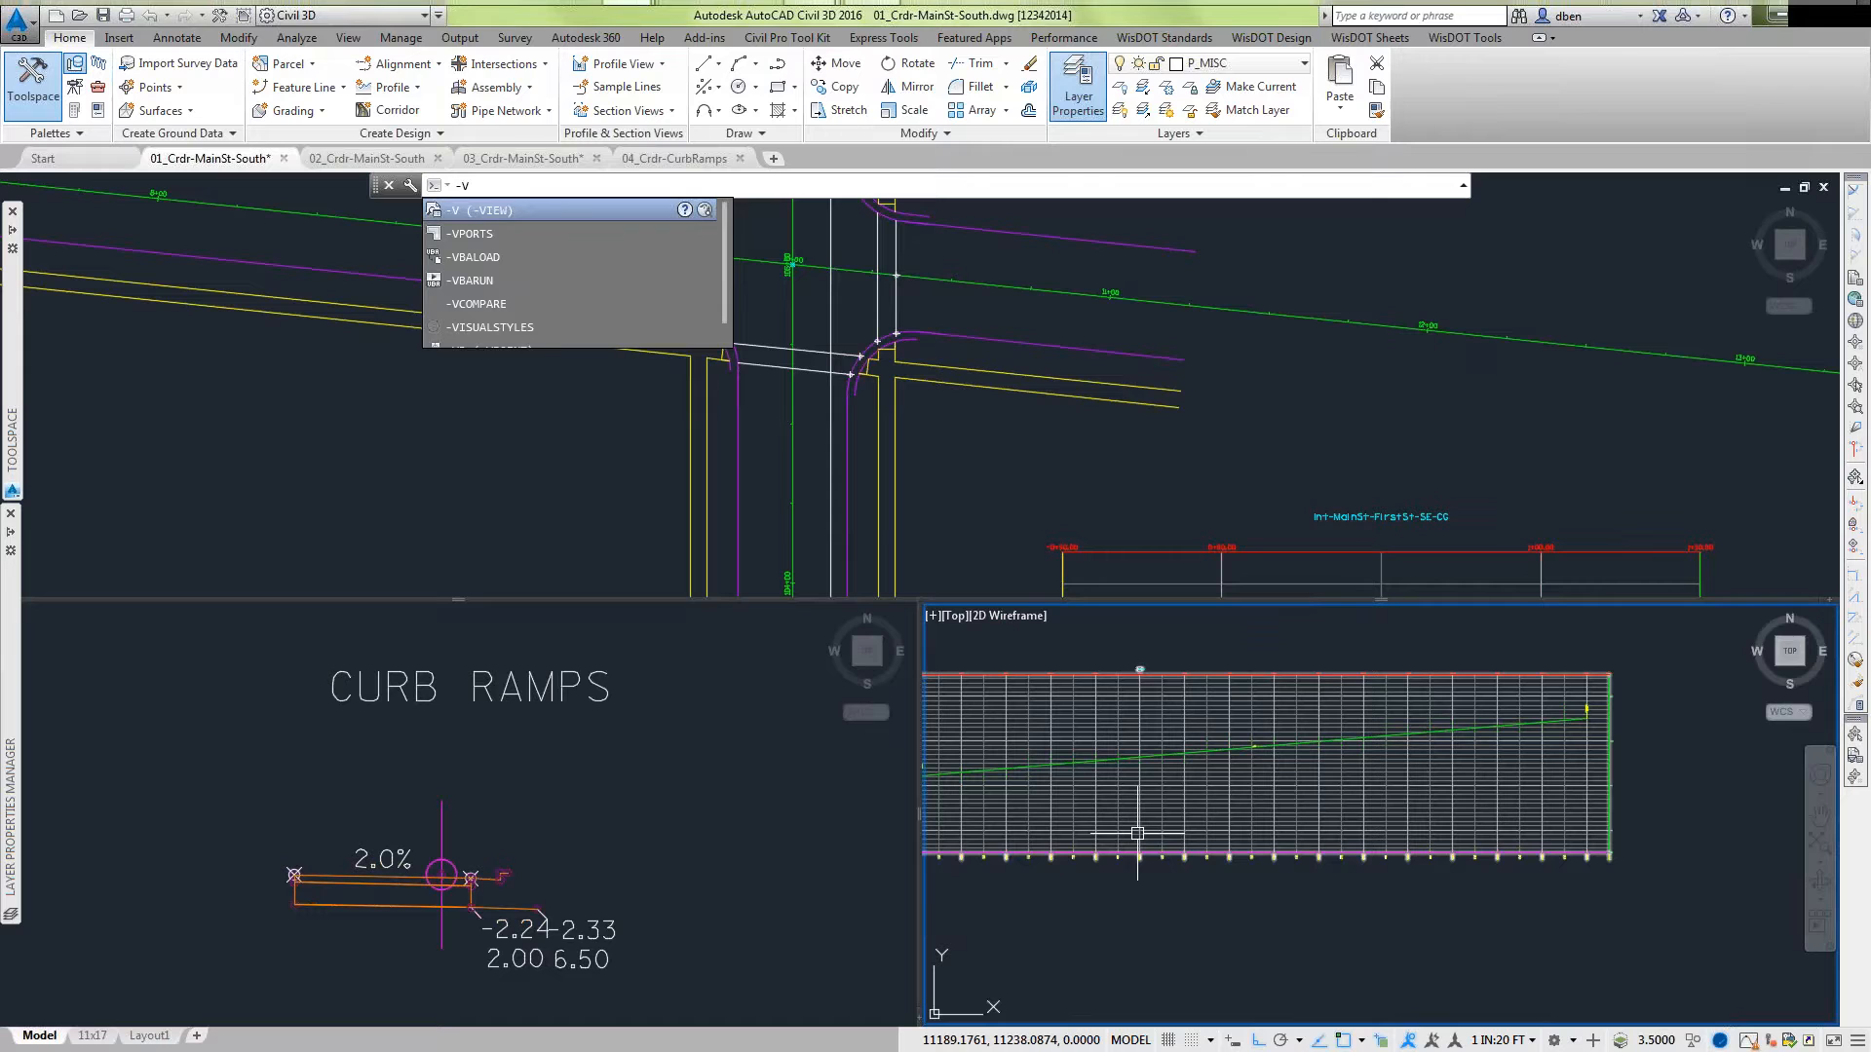
{"action": "key", "text": "Return"}
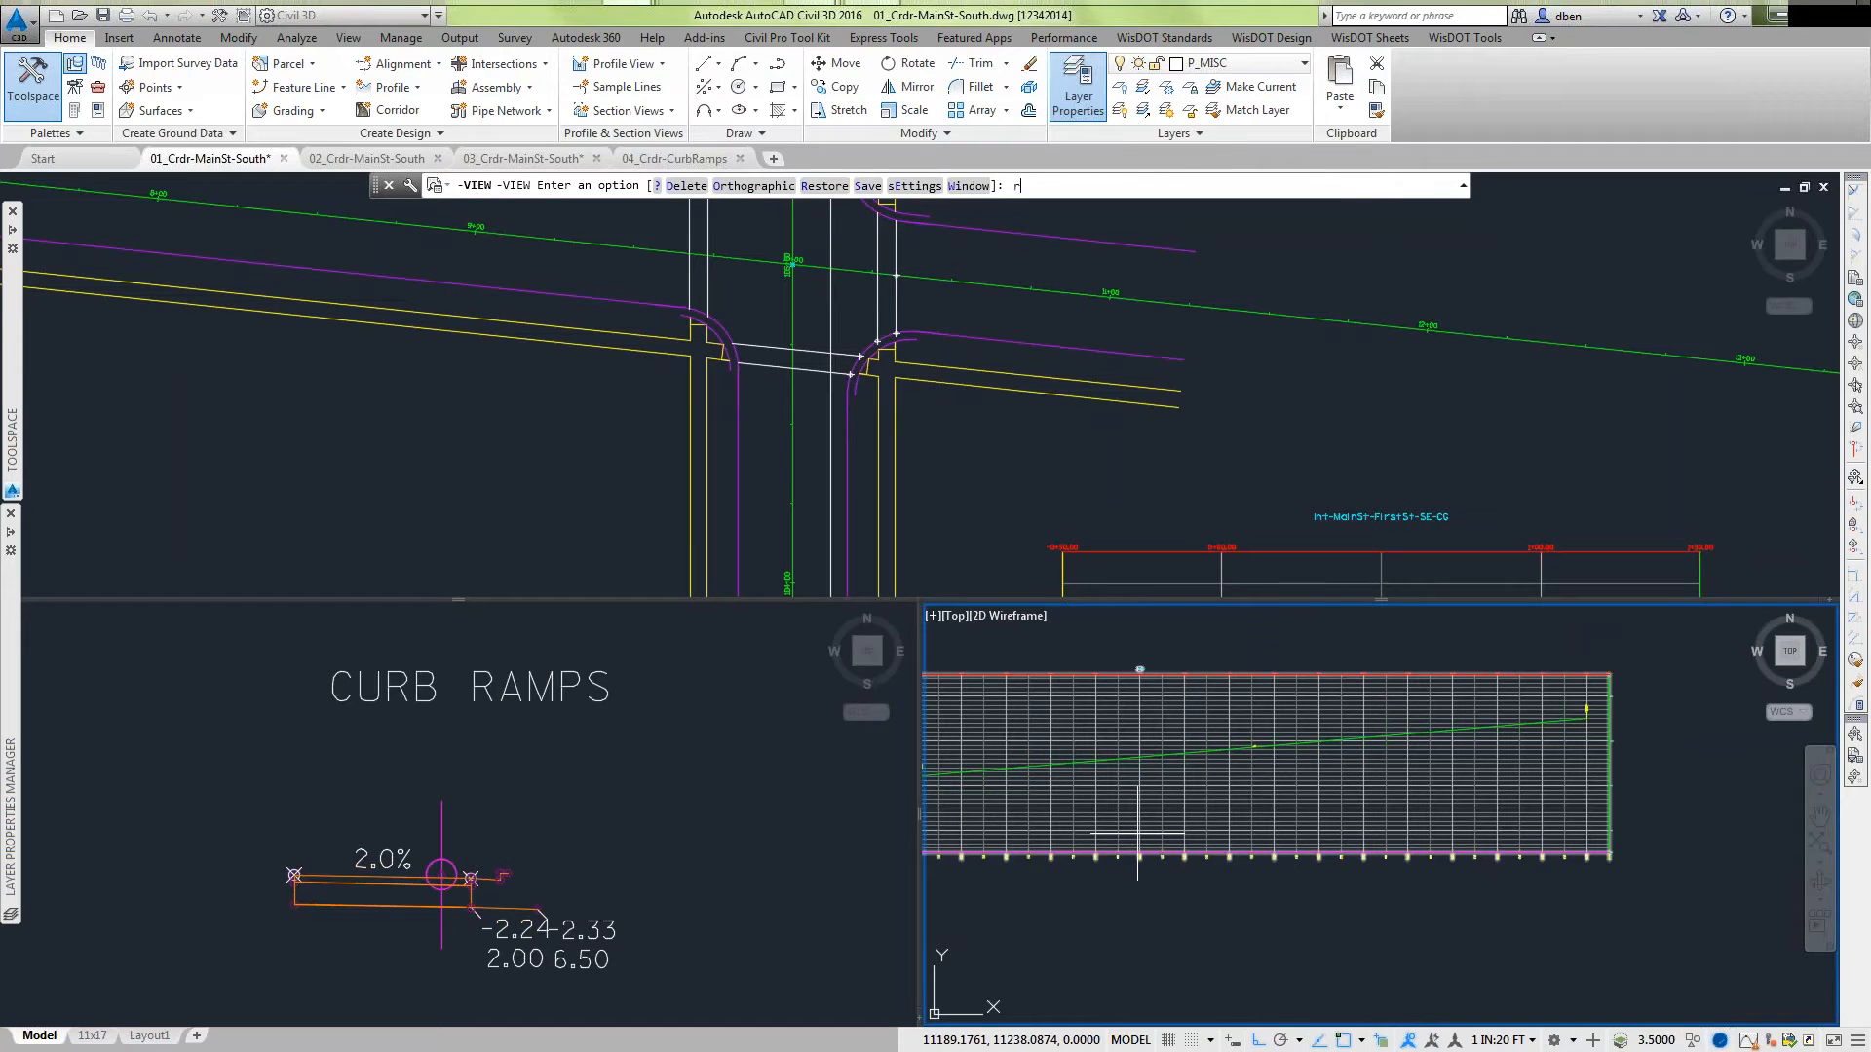
{"action": "type", "text": "r"}
{"action": "key", "text": "Return"}
{"action": "type", "text": "p1"}
{"action": "key", "text": "Return"}
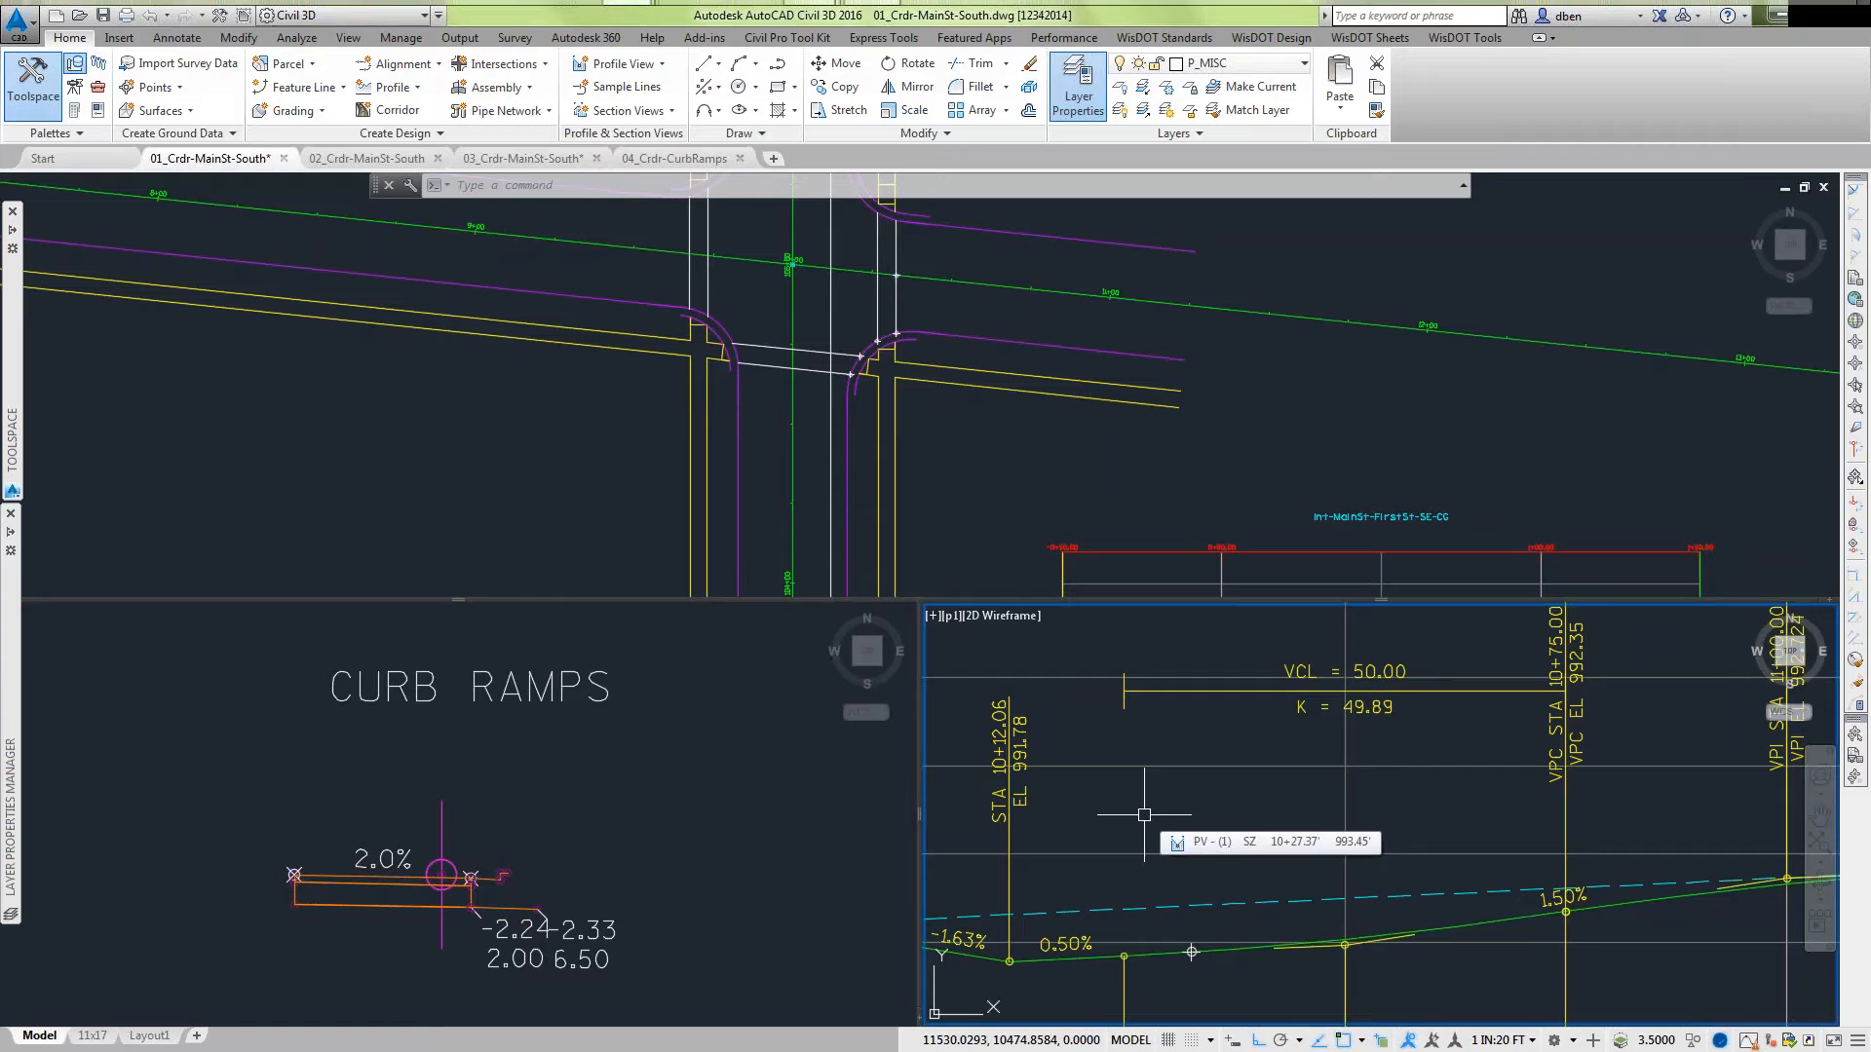
{"action": "left_click", "coordinate": [1146, 774]}
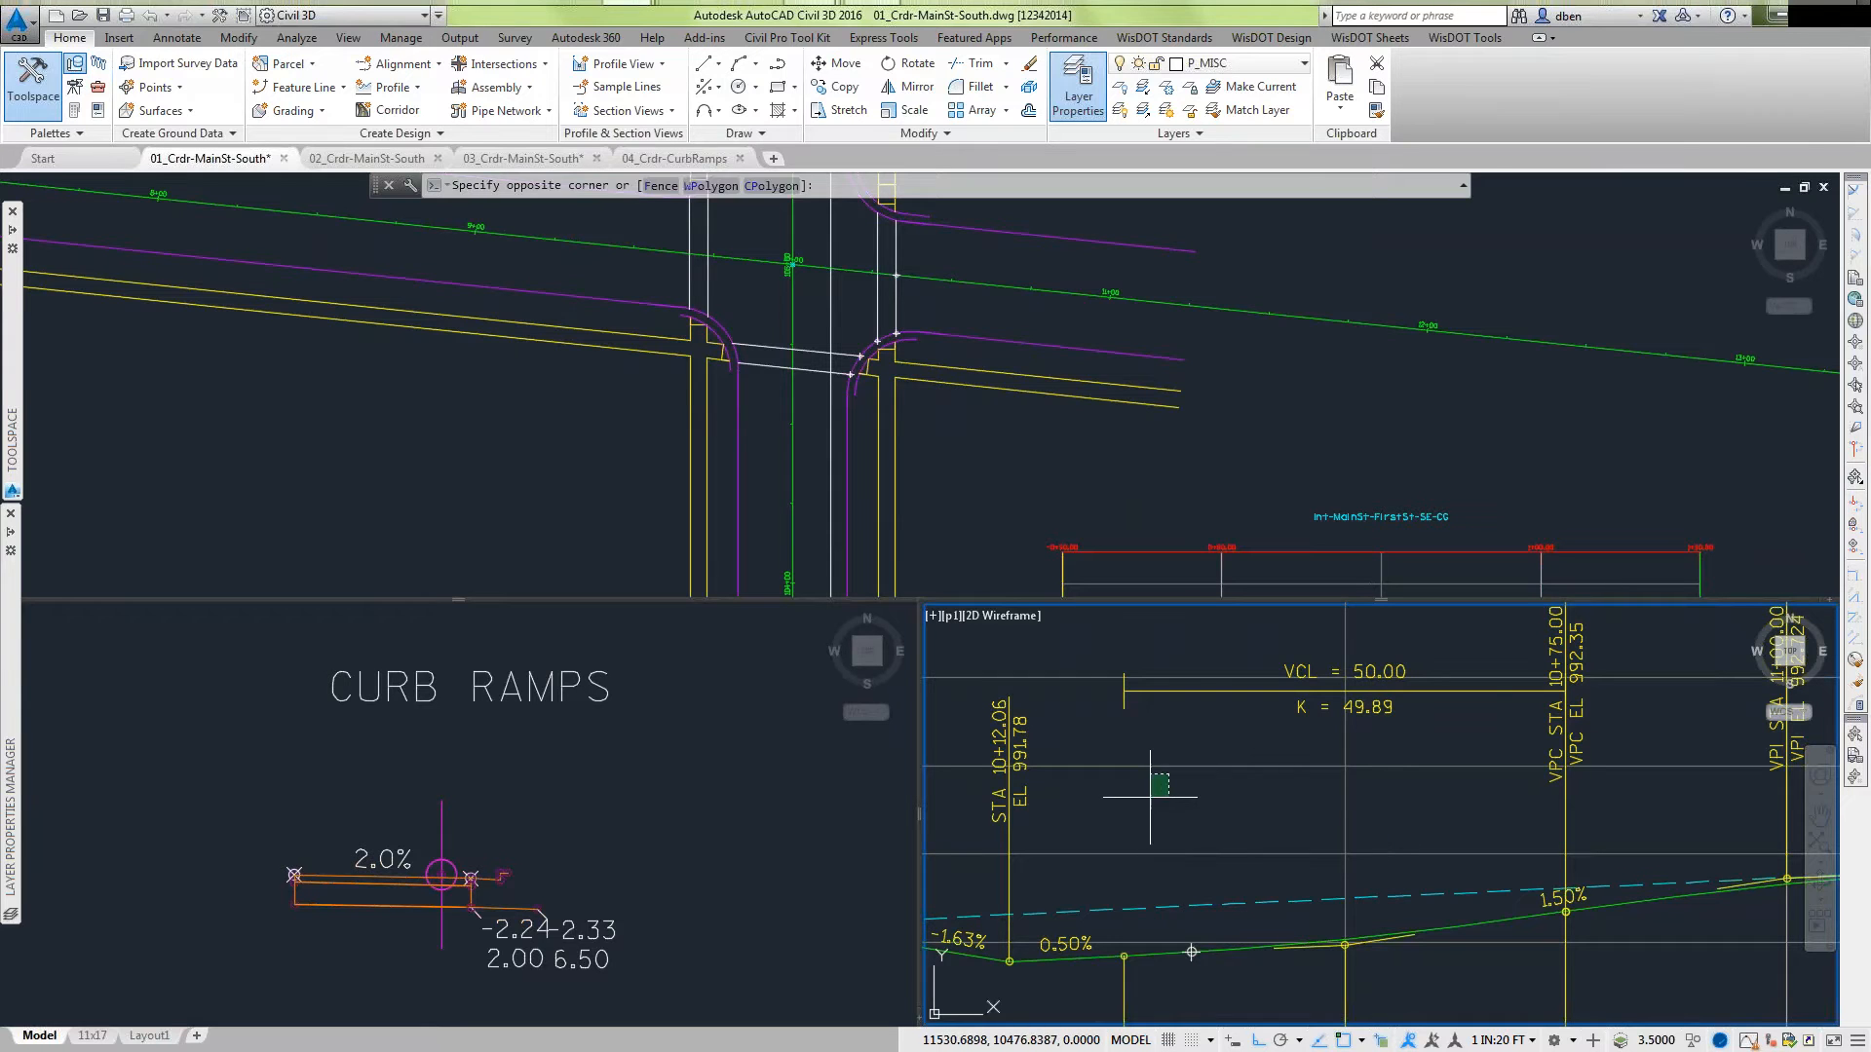
Restore the named view p2 in the profile viewport to show the southeast curb return profile.
{"action": "type", "text": "-v"}
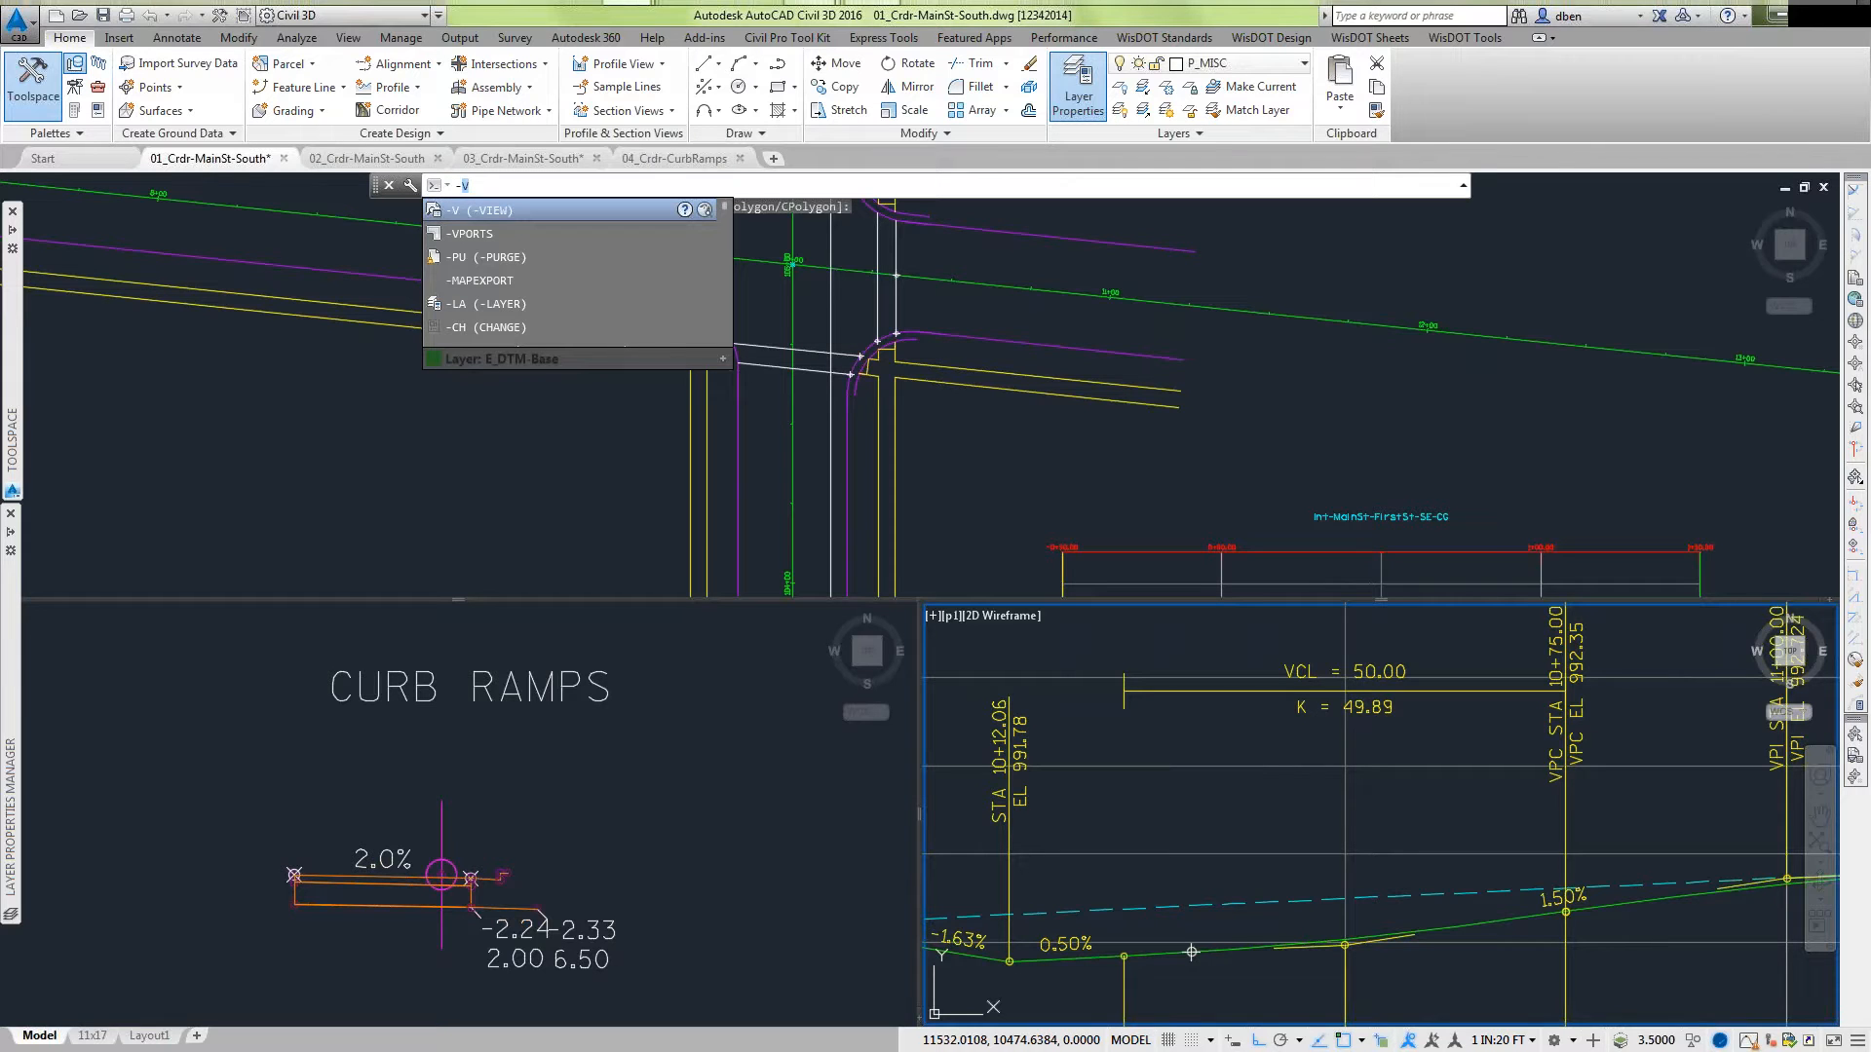
{"action": "key", "text": "Return"}
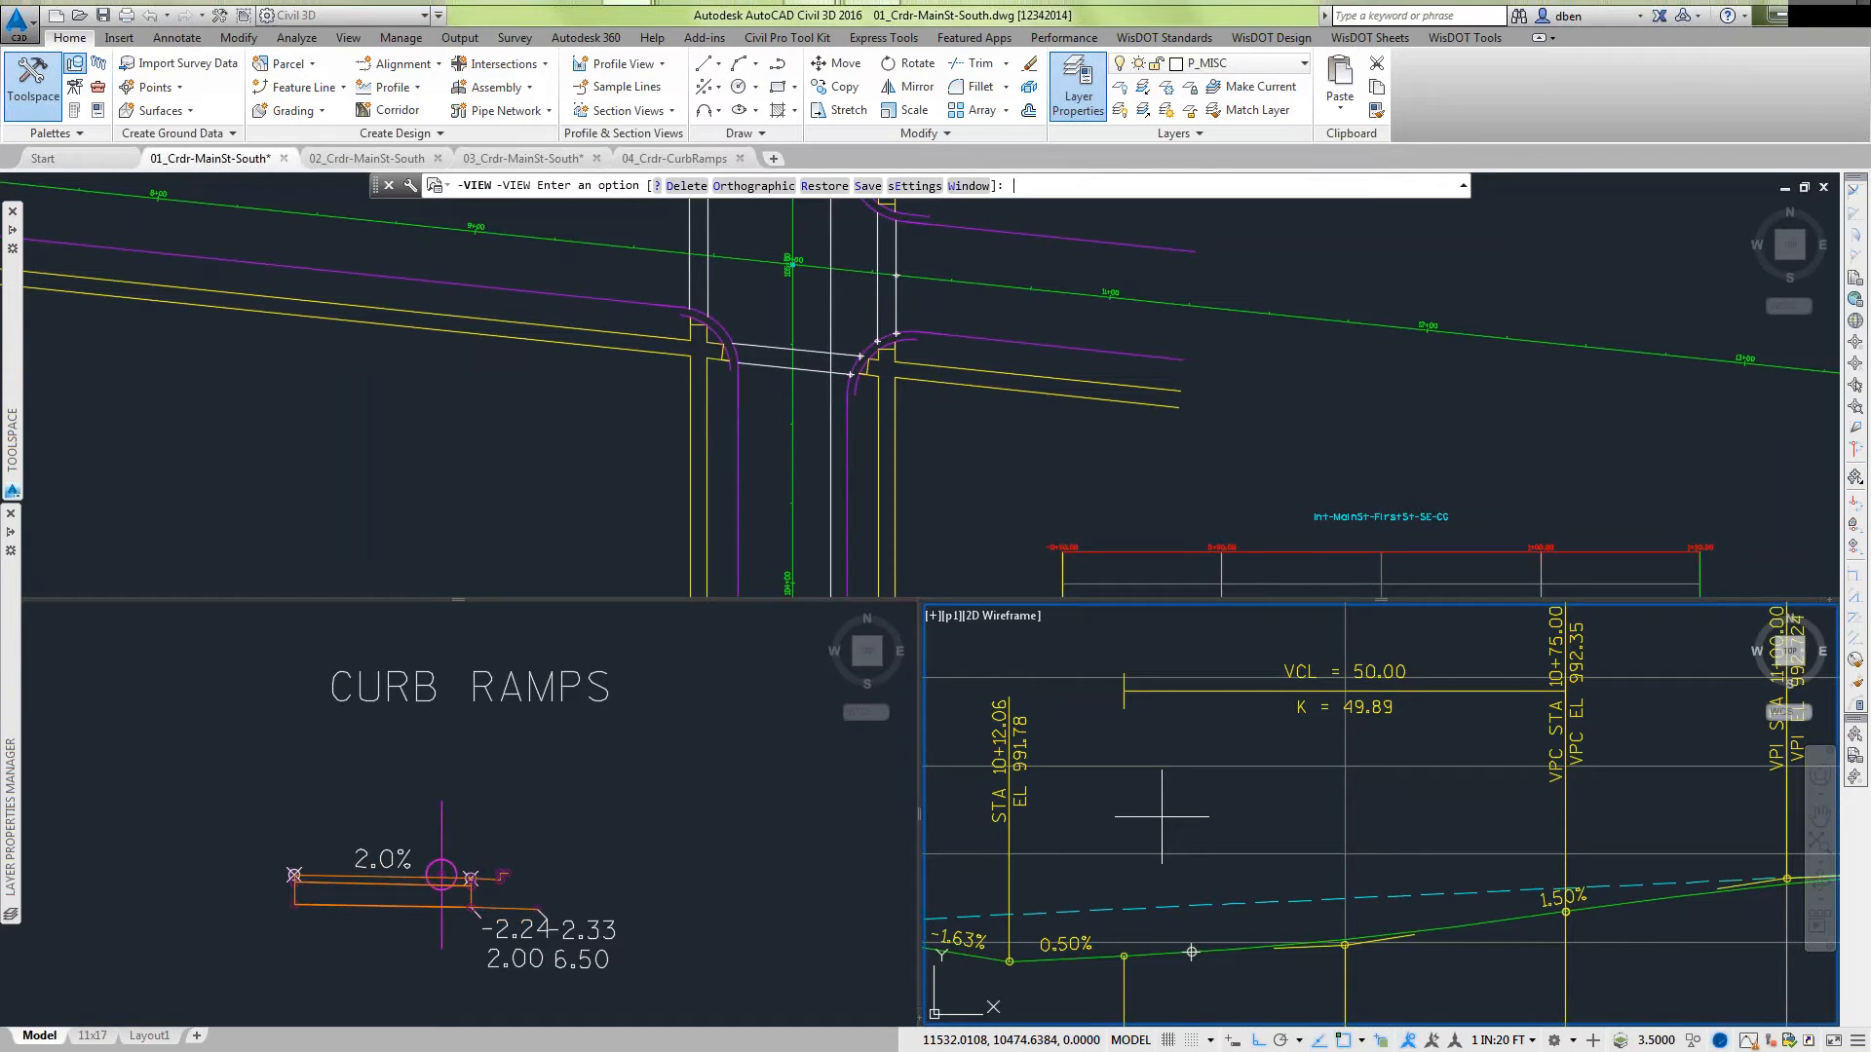
{"action": "type", "text": "r"}
{"action": "key", "text": "Return"}
{"action": "type", "text": "p2"}
{"action": "key", "text": "Return"}
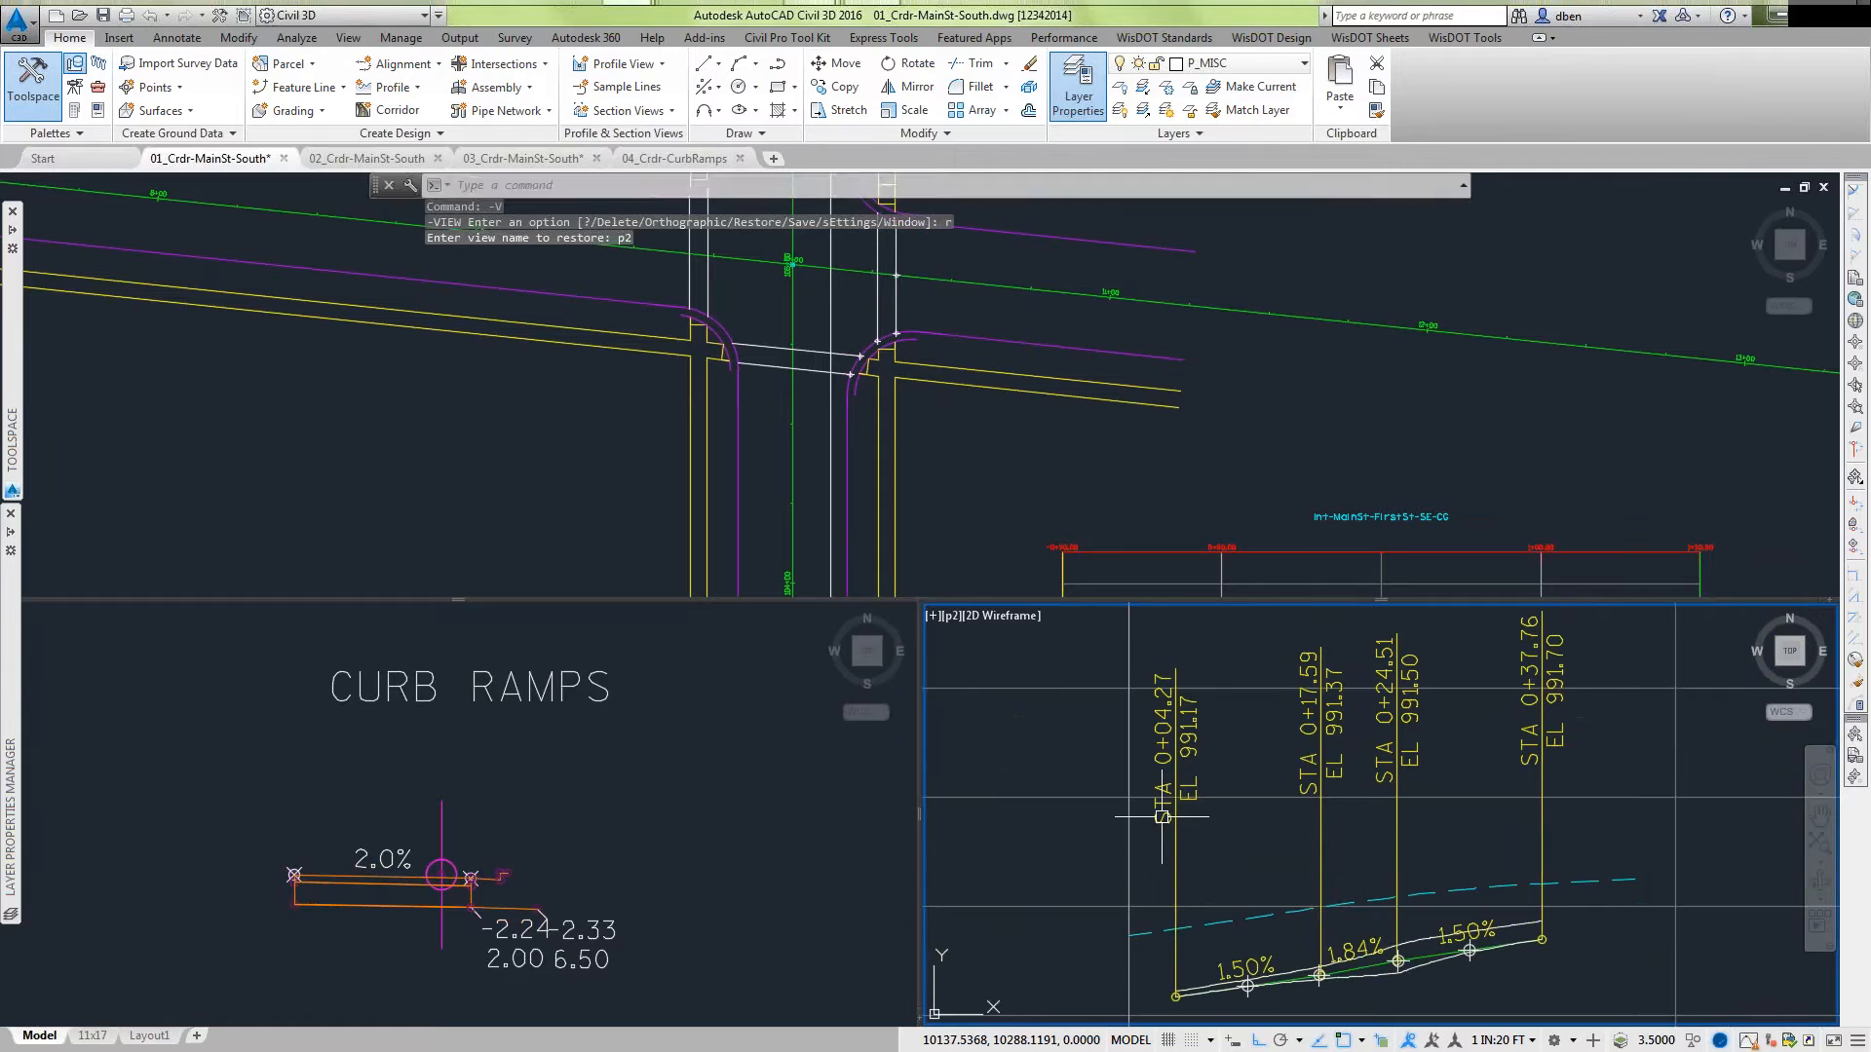
Compare the four crosswalk markers on the southeast curb return in plan with the markers and grades on its profile.
{"action": "left_click", "coordinate": [887, 378]}
{"action": "scroll", "coordinate": [886, 378], "scroll_direction": "up", "scroll_amount": 6}
{"action": "mouse_move", "coordinate": [929, 388]}
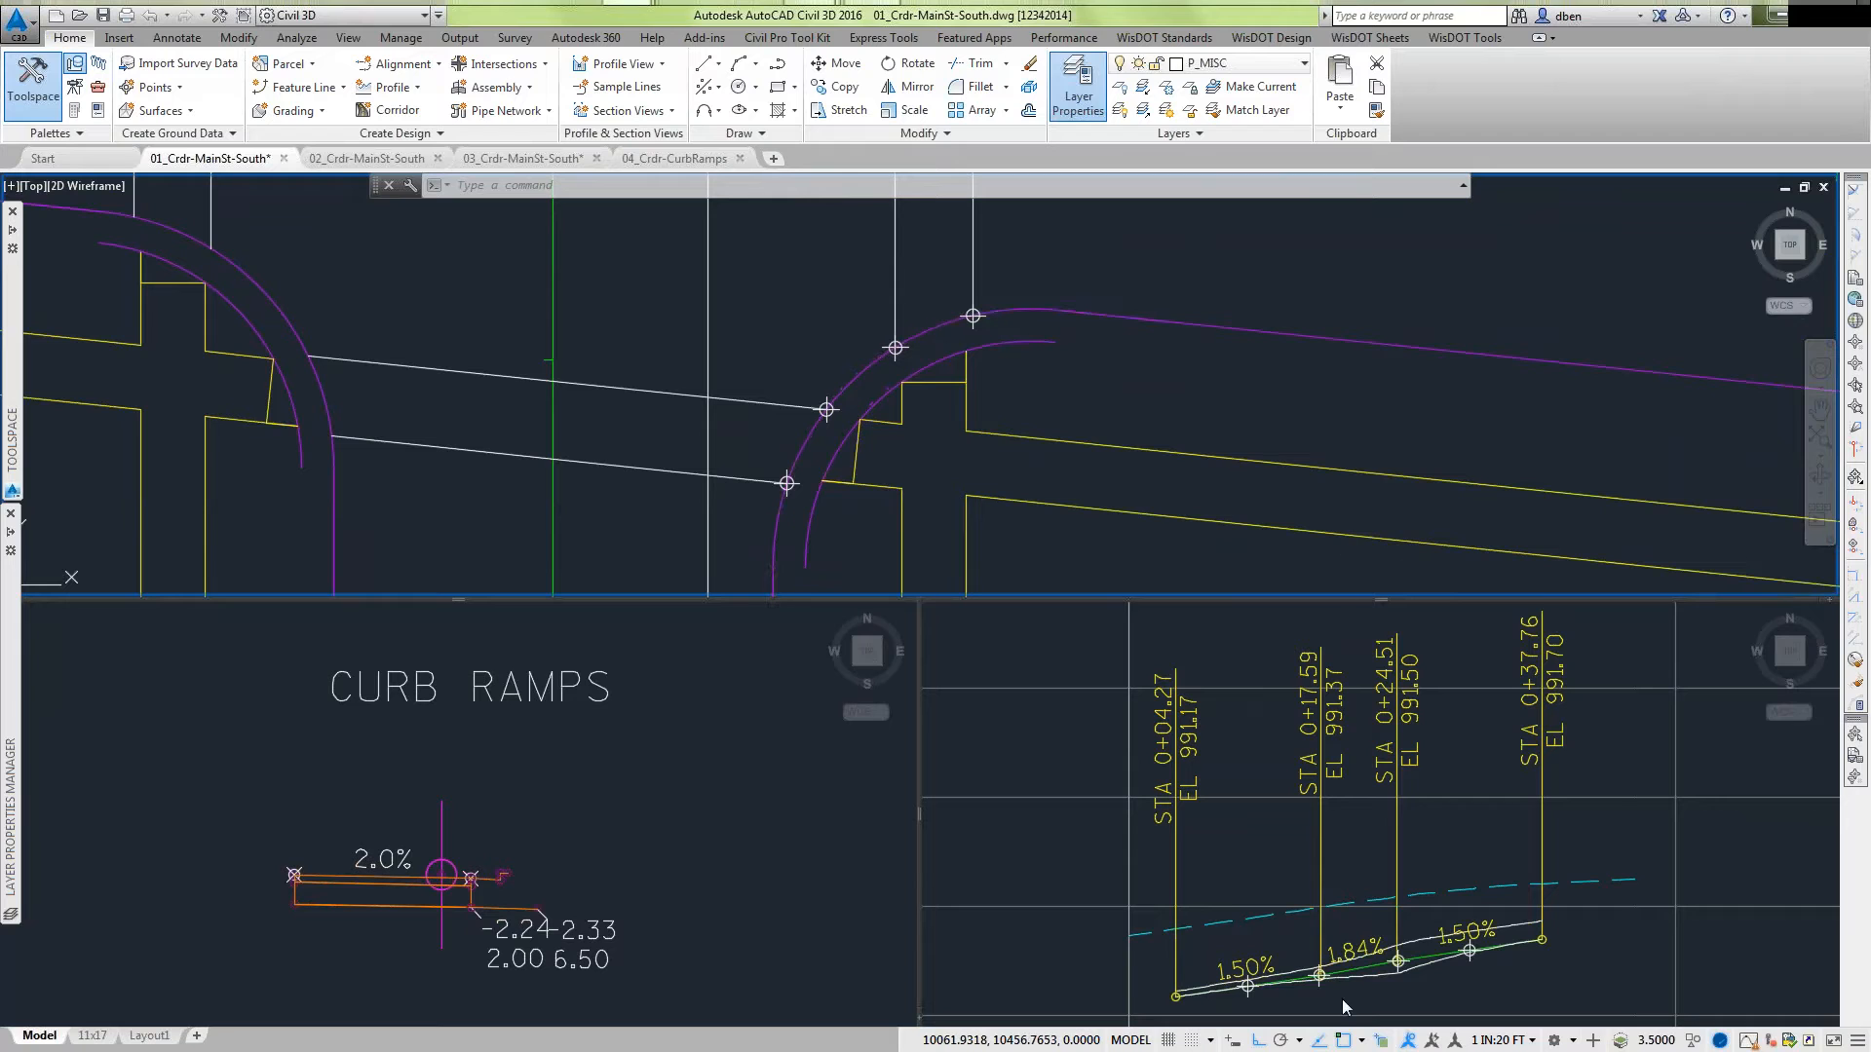
{"action": "left_click", "coordinate": [1401, 988]}
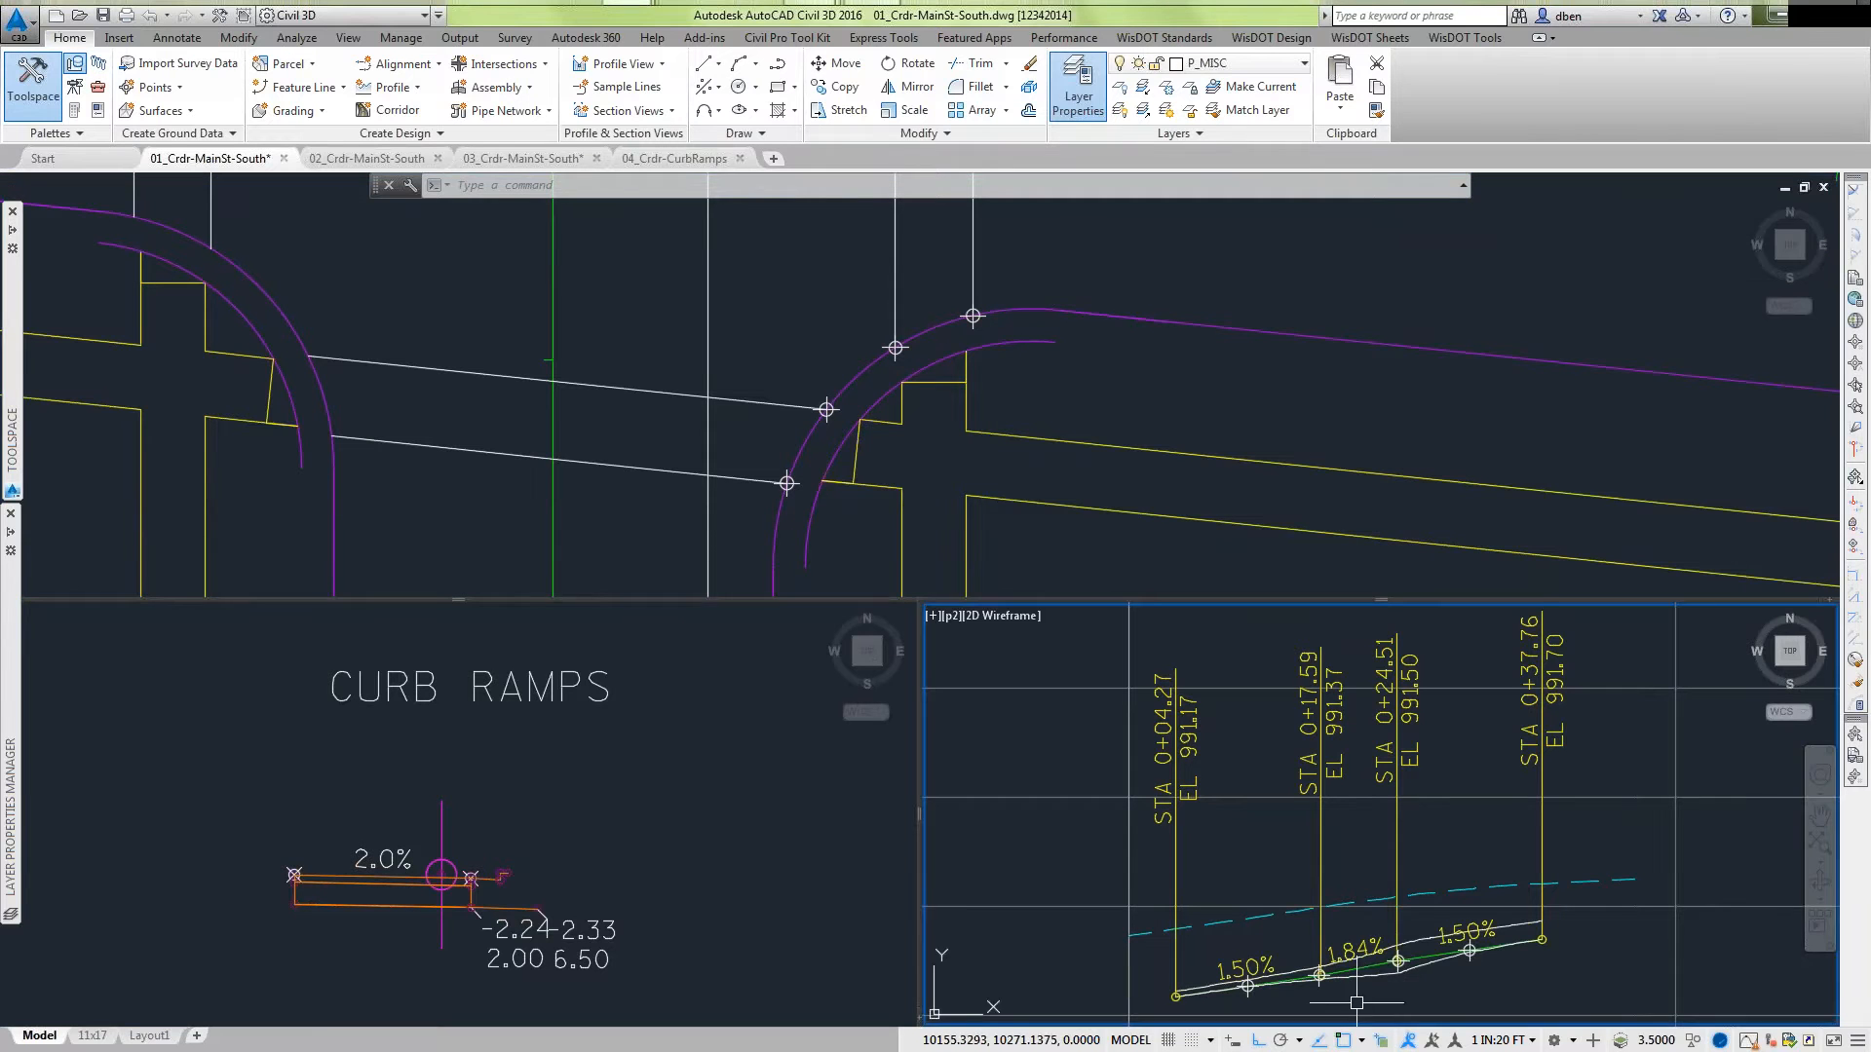
{"action": "scroll", "coordinate": [1345, 877], "scroll_direction": "up", "scroll_amount": 3}
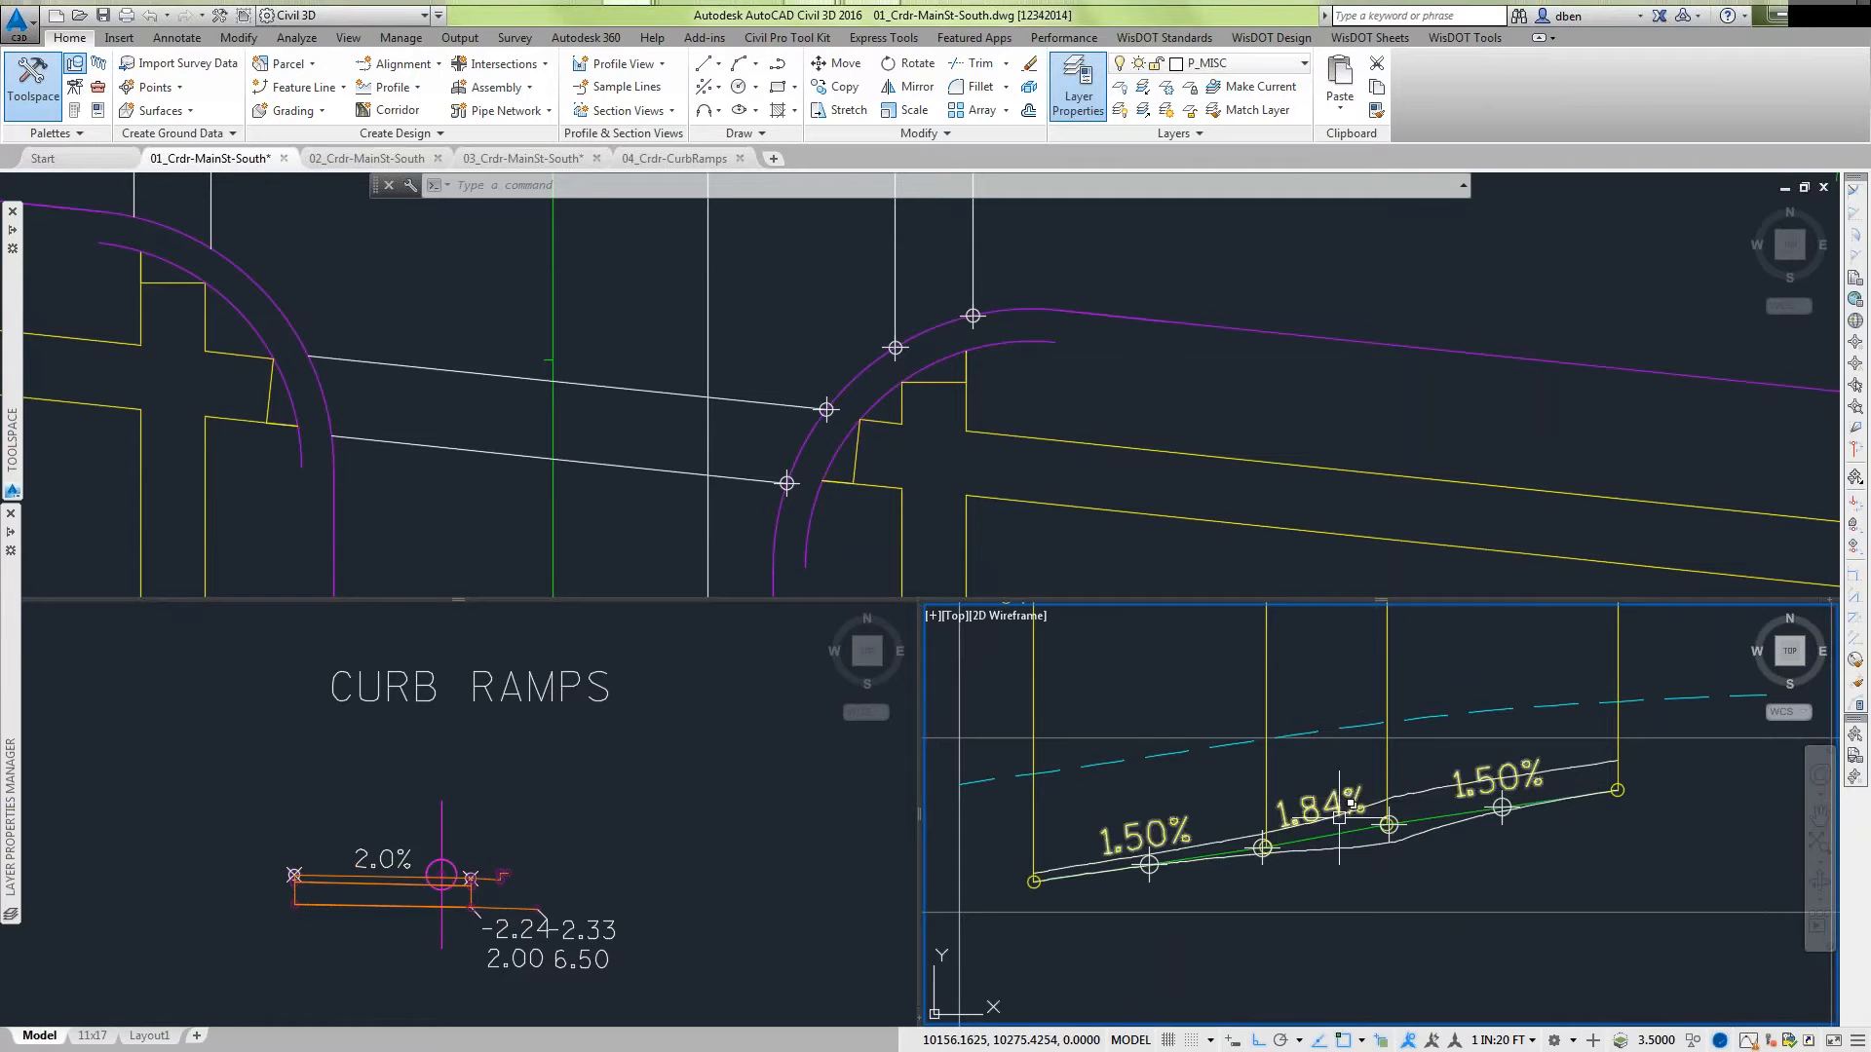
{"action": "mouse_move", "coordinate": [1345, 835]}
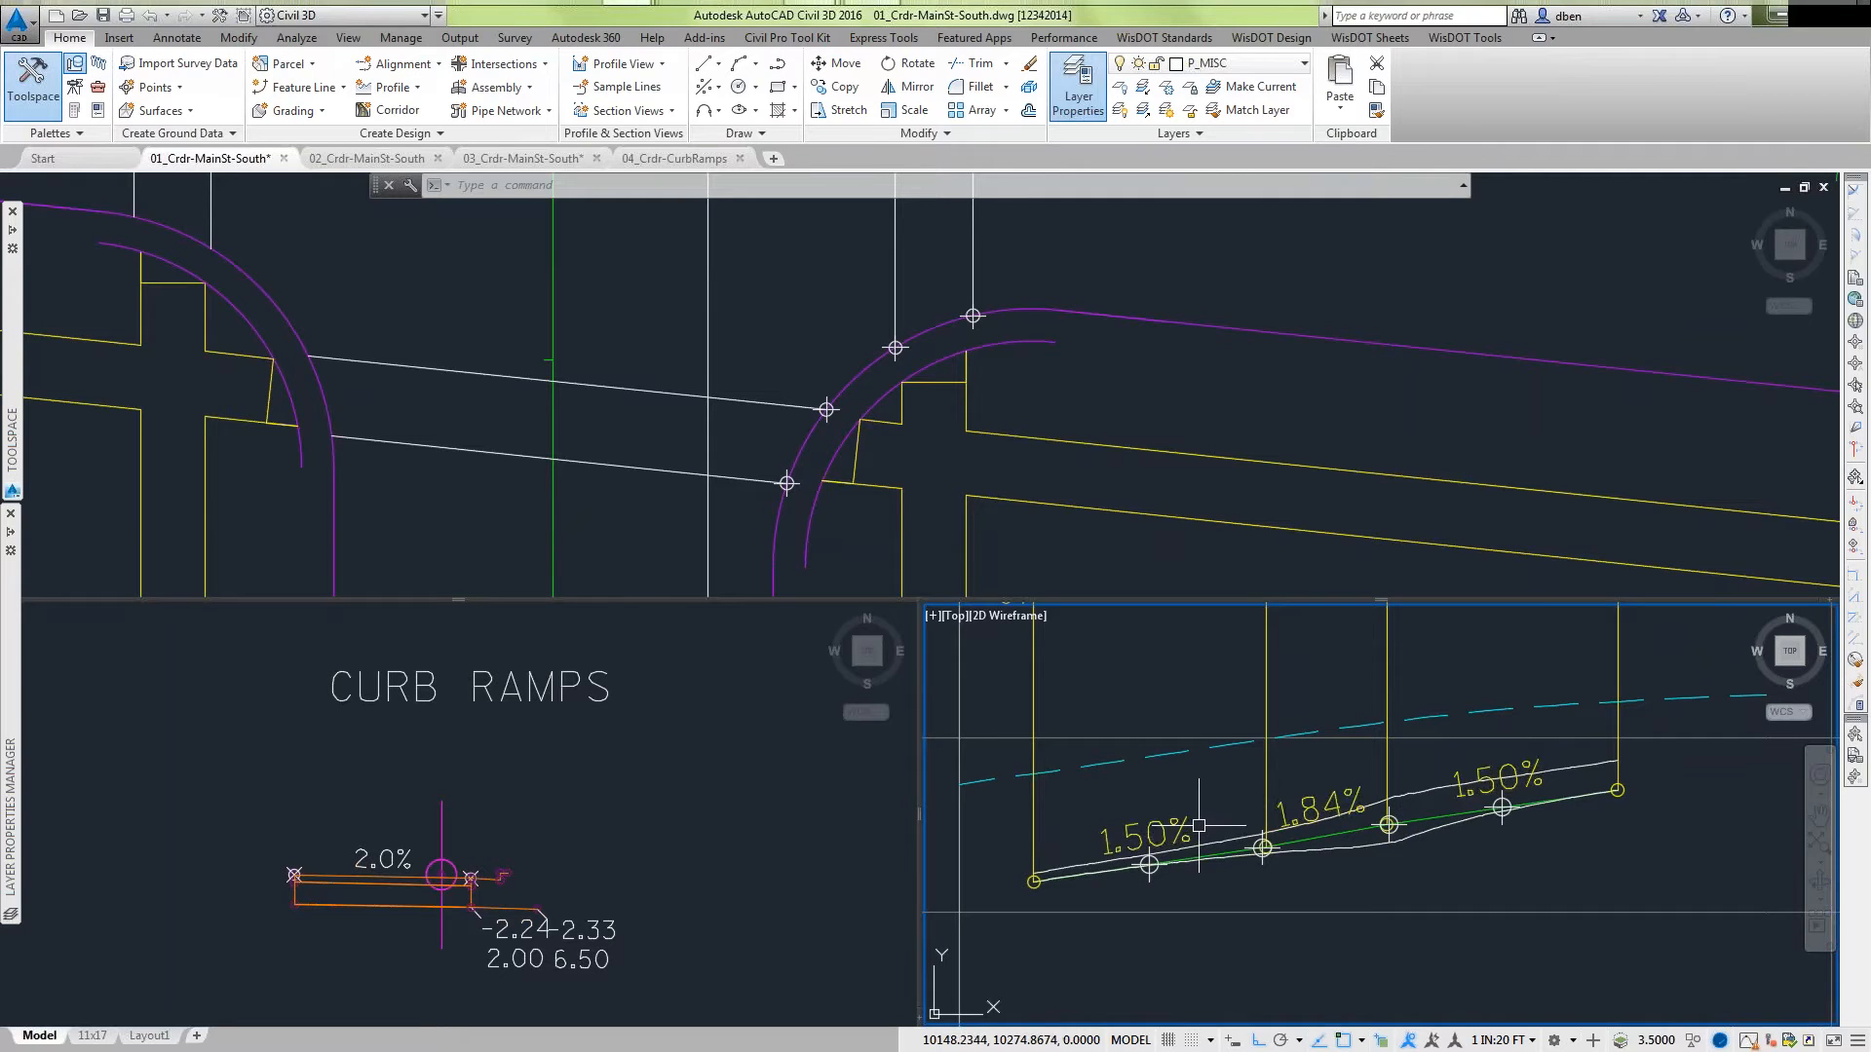
{"action": "mouse_move", "coordinate": [1228, 811]}
Examine the CURB RAMPS assembly, from its baseline marker and 2.0% lane to the curb and lower subgrade links.
{"action": "left_click", "coordinate": [545, 824]}
{"action": "middle_click_drag", "start_coordinate": [448, 874], "coordinate": [472, 818]}
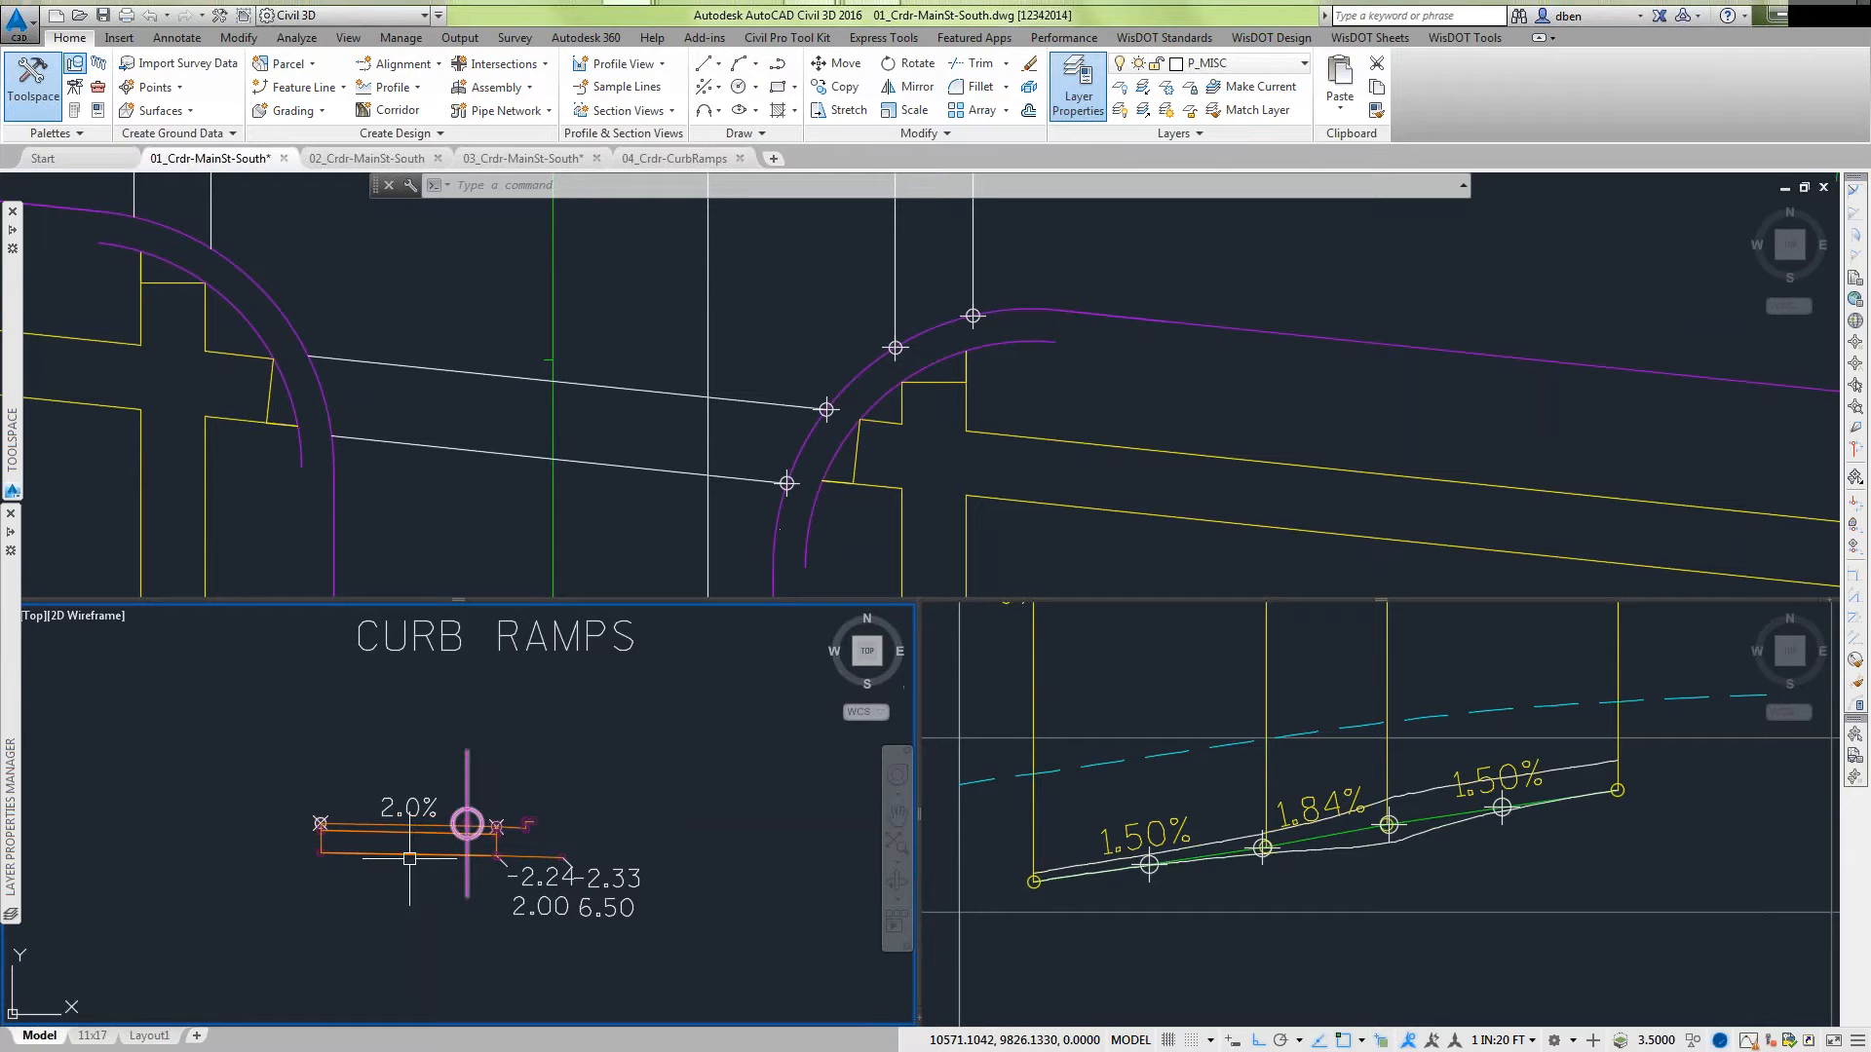
{"action": "scroll", "coordinate": [404, 886], "scroll_direction": "up", "scroll_amount": 2}
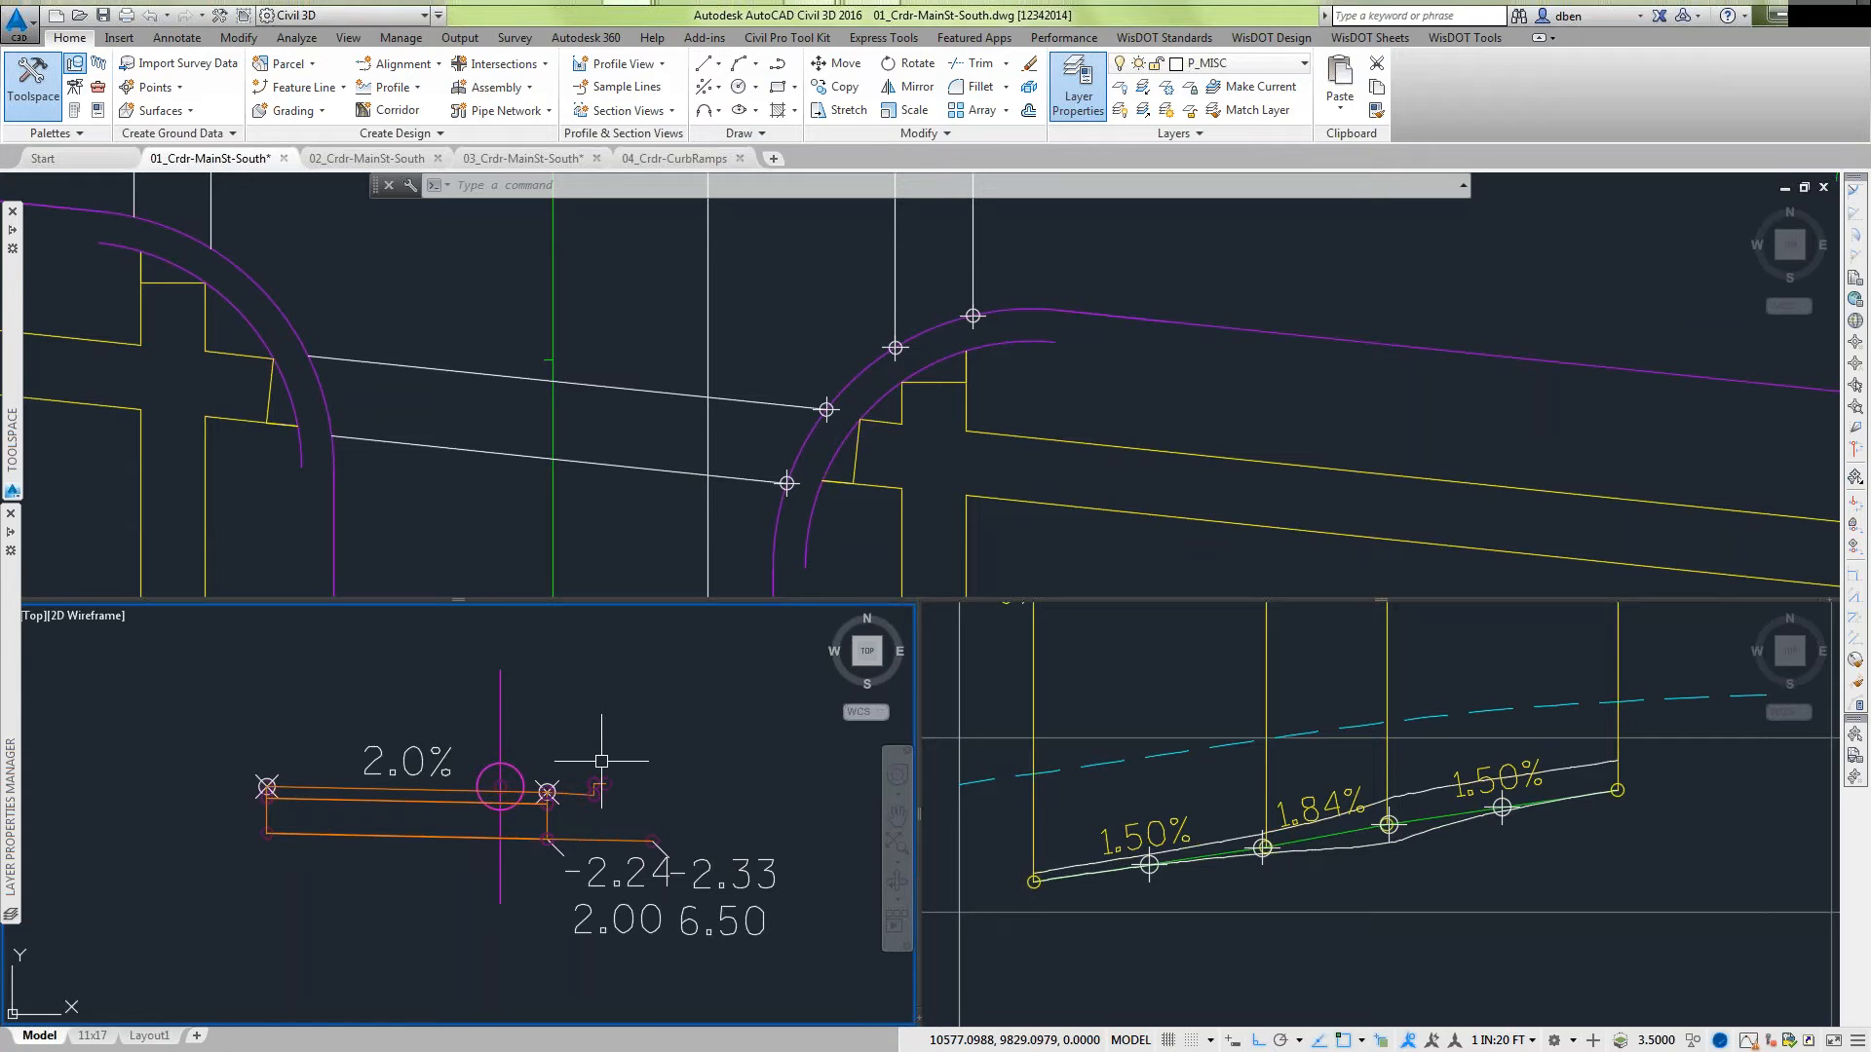
{"action": "scroll", "coordinate": [587, 797], "scroll_direction": "up", "scroll_amount": 4}
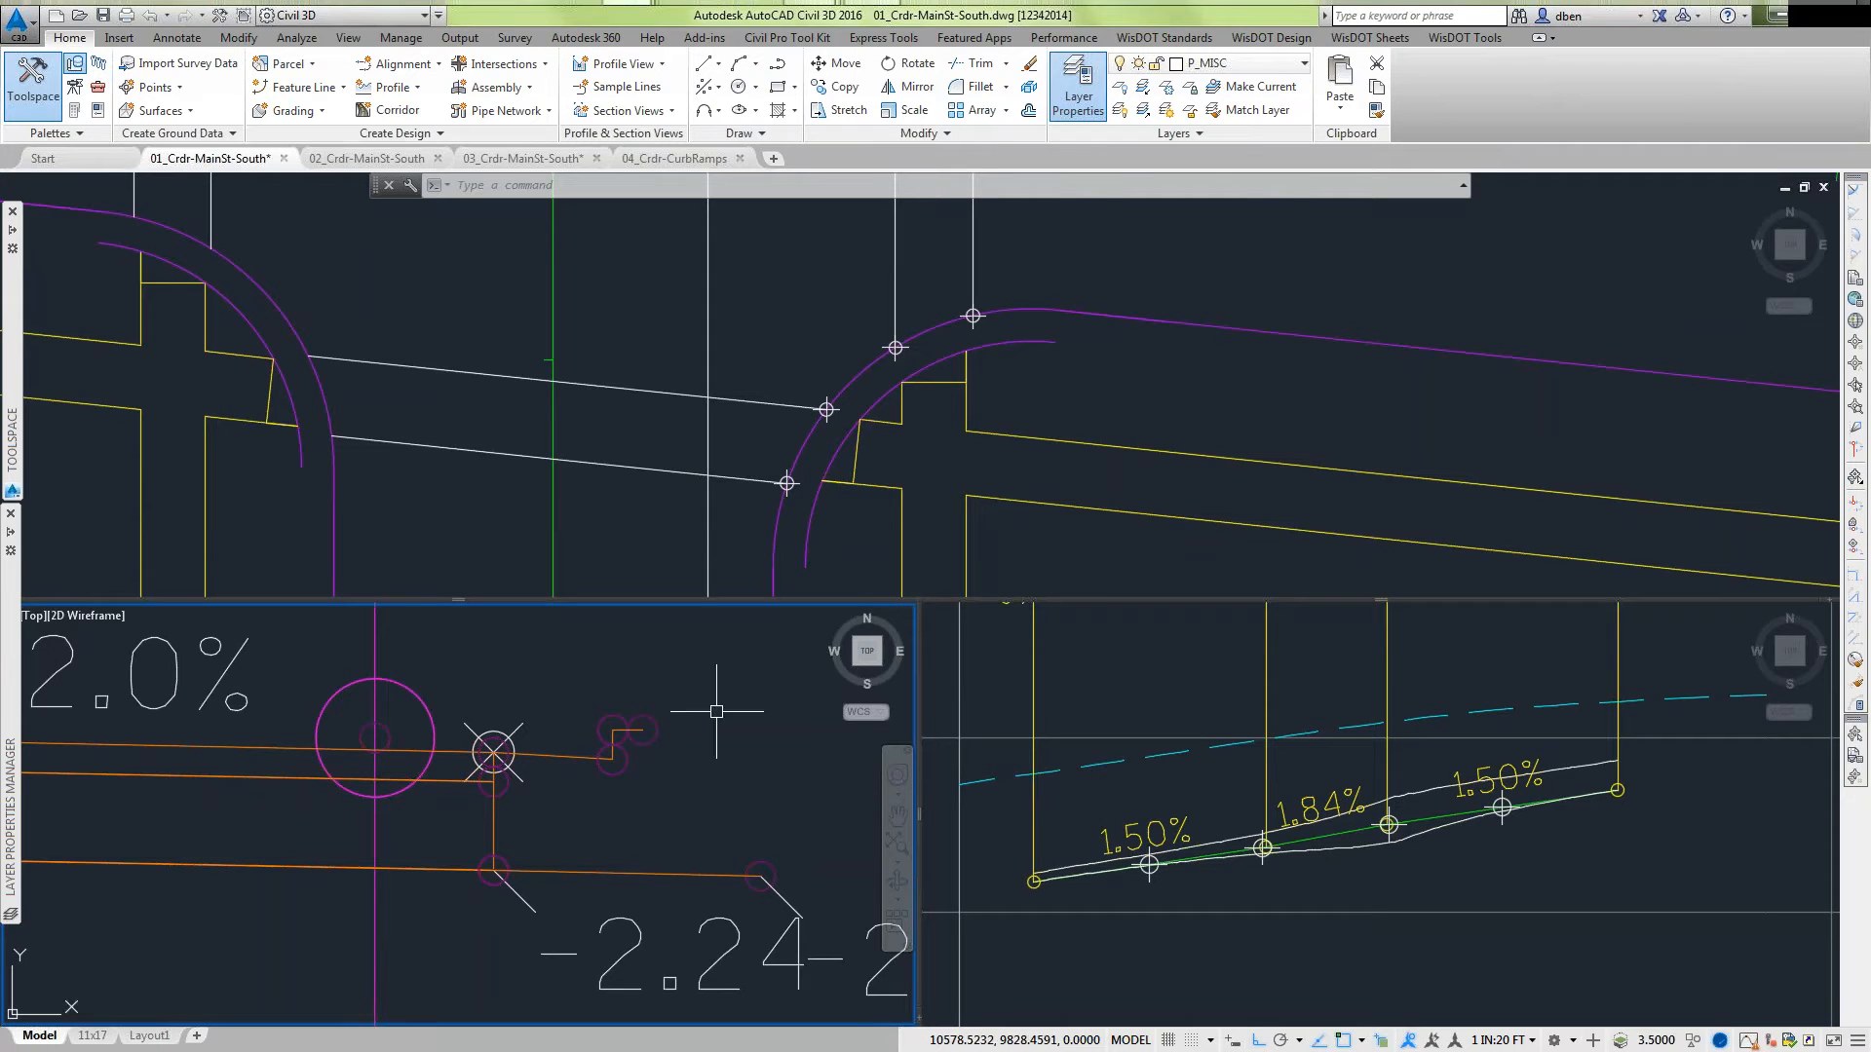
{"action": "scroll", "coordinate": [619, 770], "scroll_direction": "up", "scroll_amount": 3}
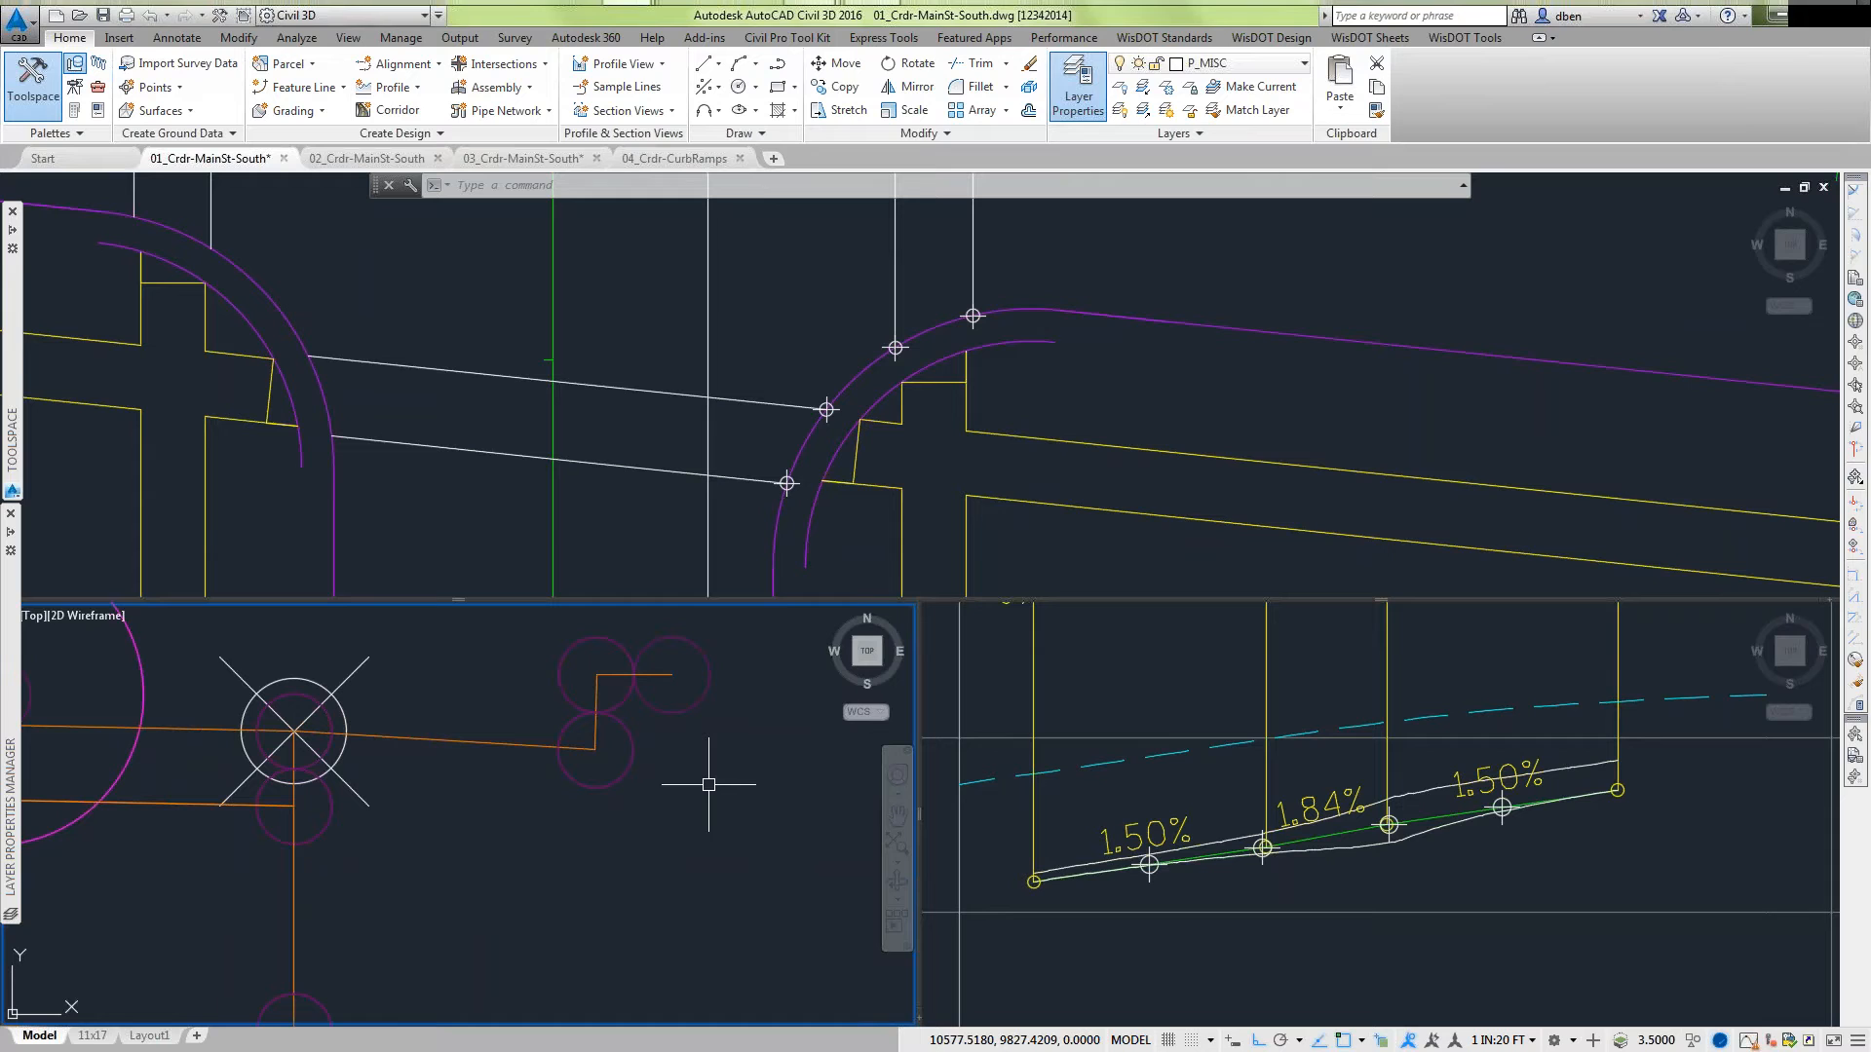
{"action": "scroll", "coordinate": [551, 804], "scroll_direction": "down", "scroll_amount": 2}
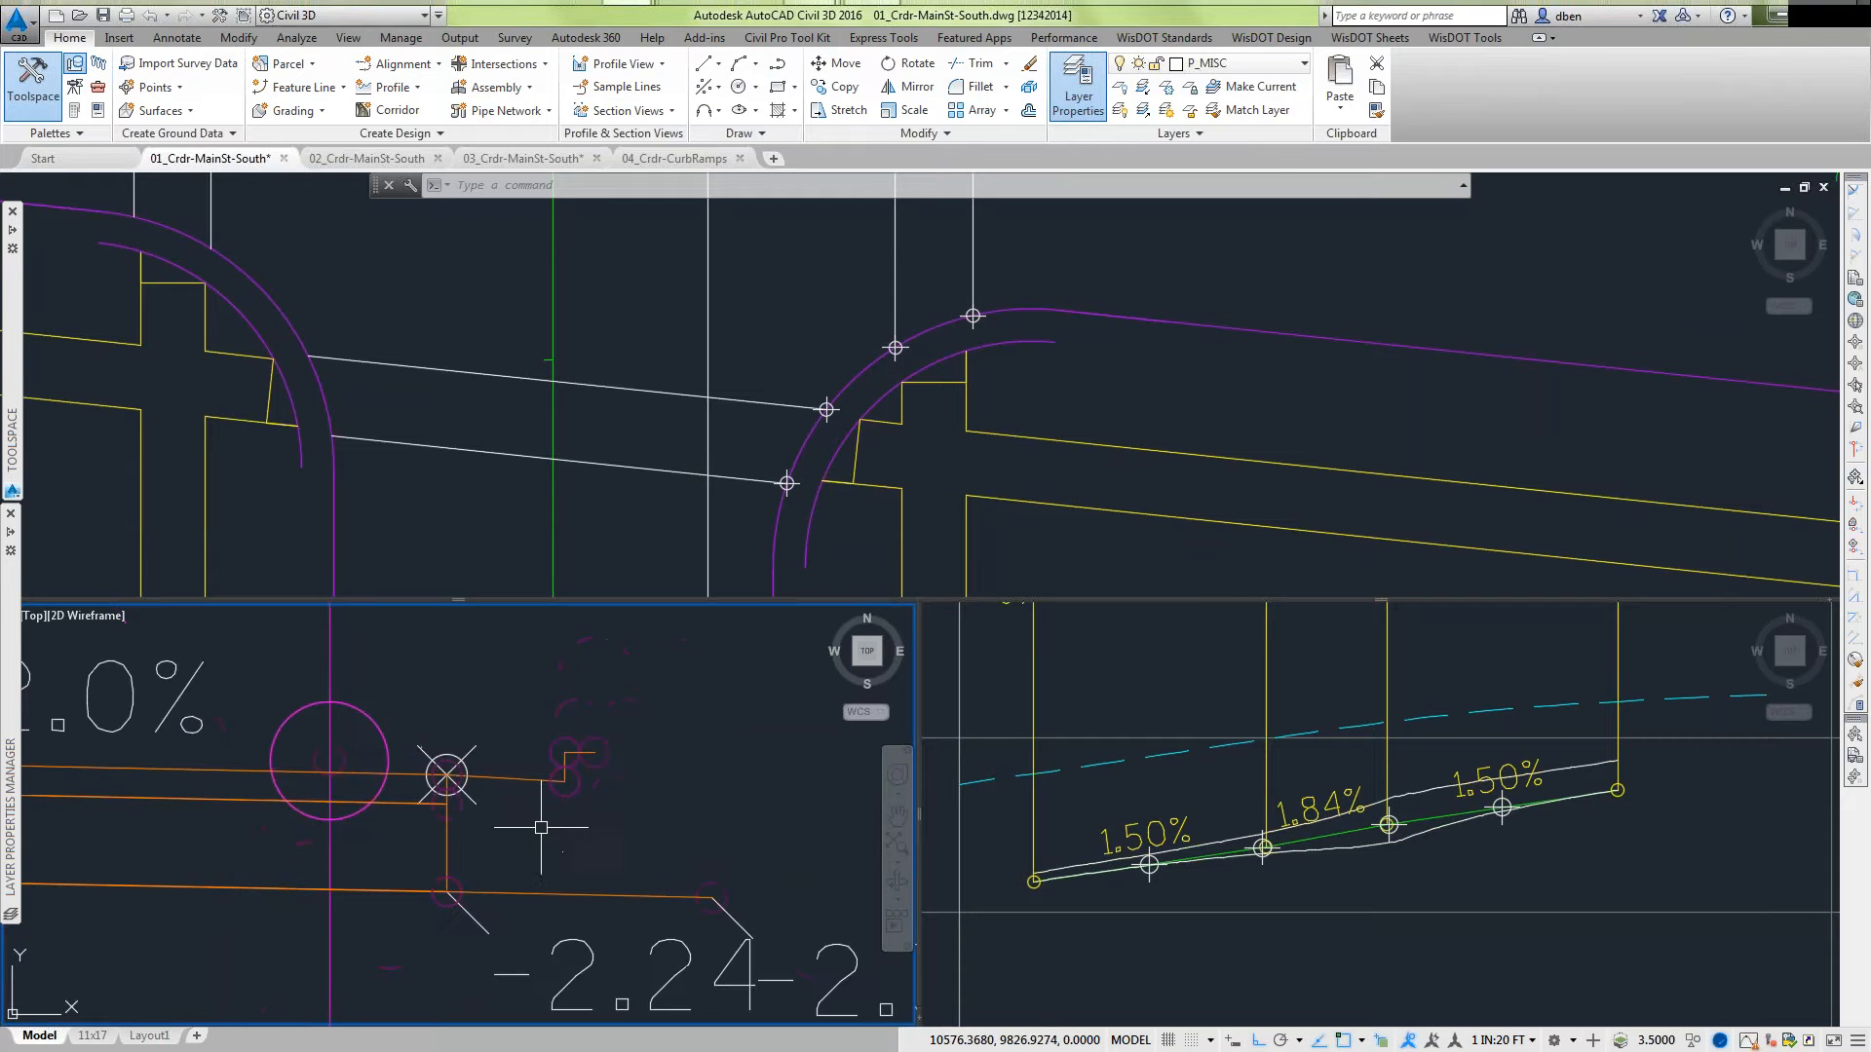
{"action": "middle_click_drag", "start_coordinate": [542, 812], "coordinate": [566, 745]}
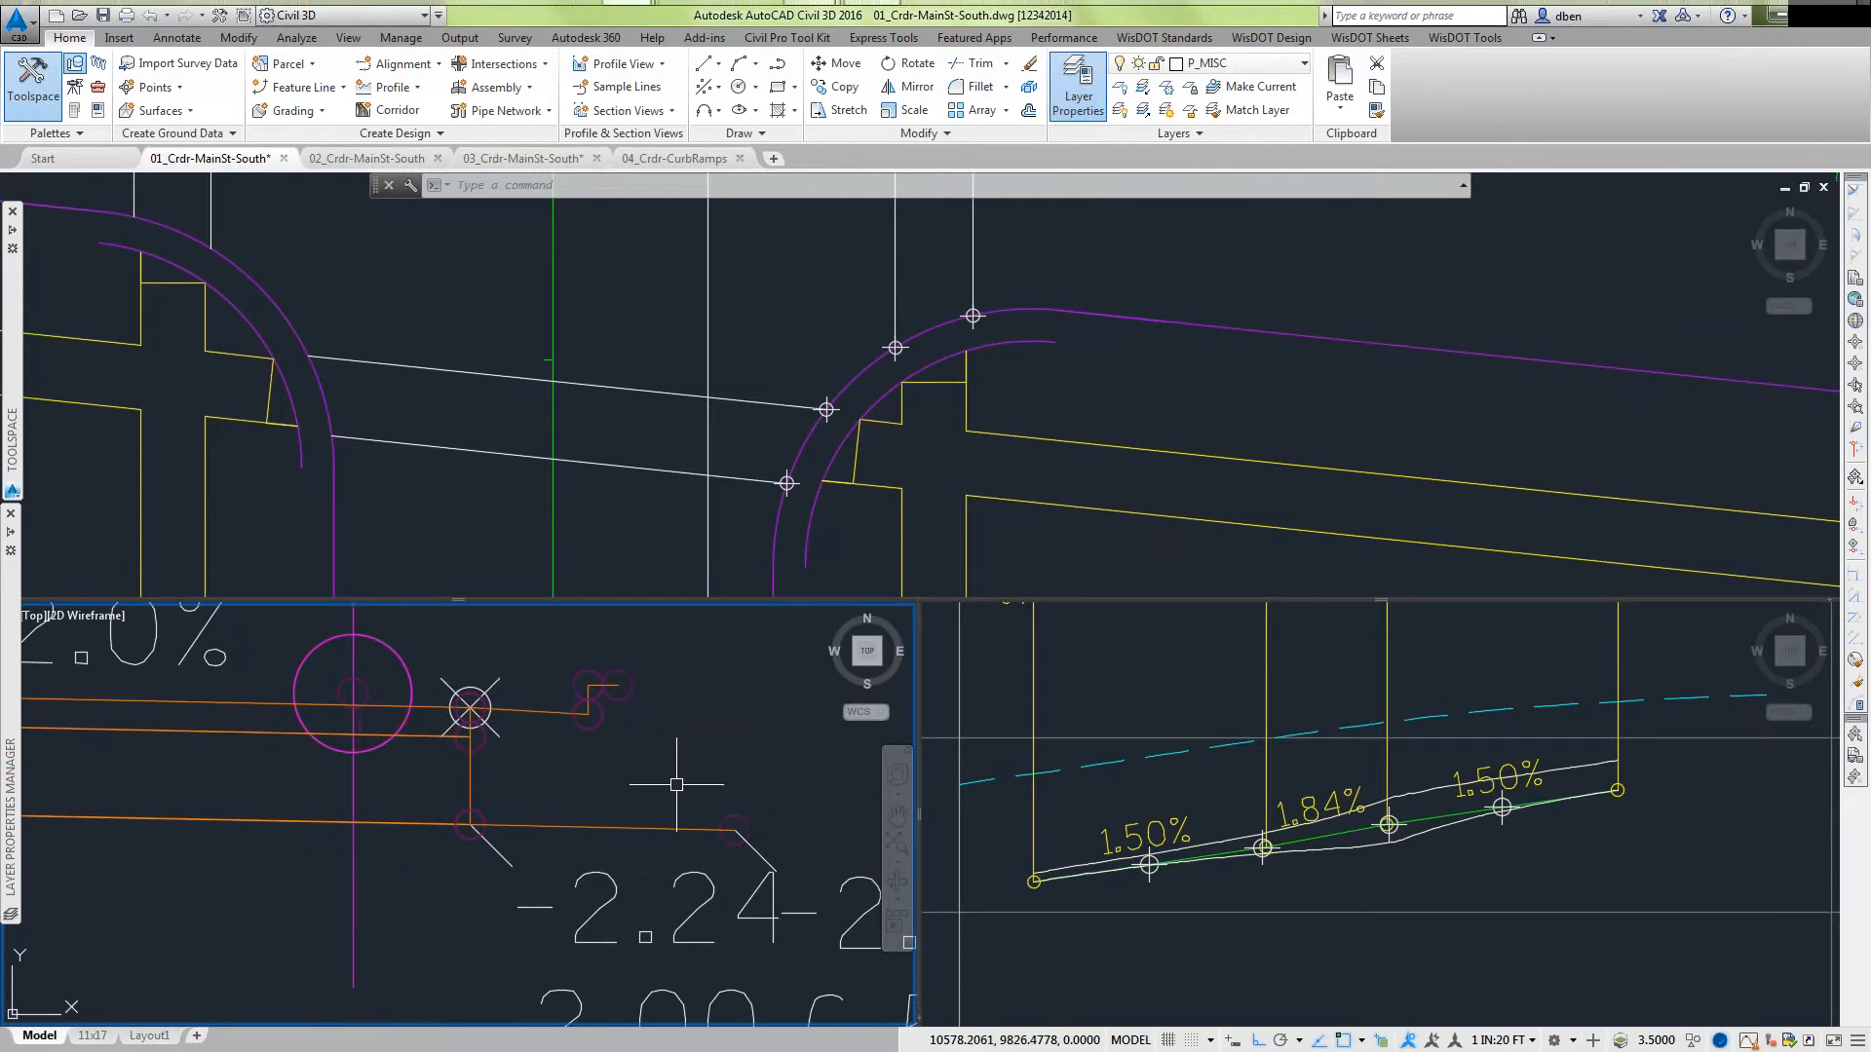
Open the construction properties of the Curb Fillets assembly to list its subassemblies.
{"action": "scroll", "coordinate": [619, 824], "scroll_direction": "down", "scroll_amount": 2}
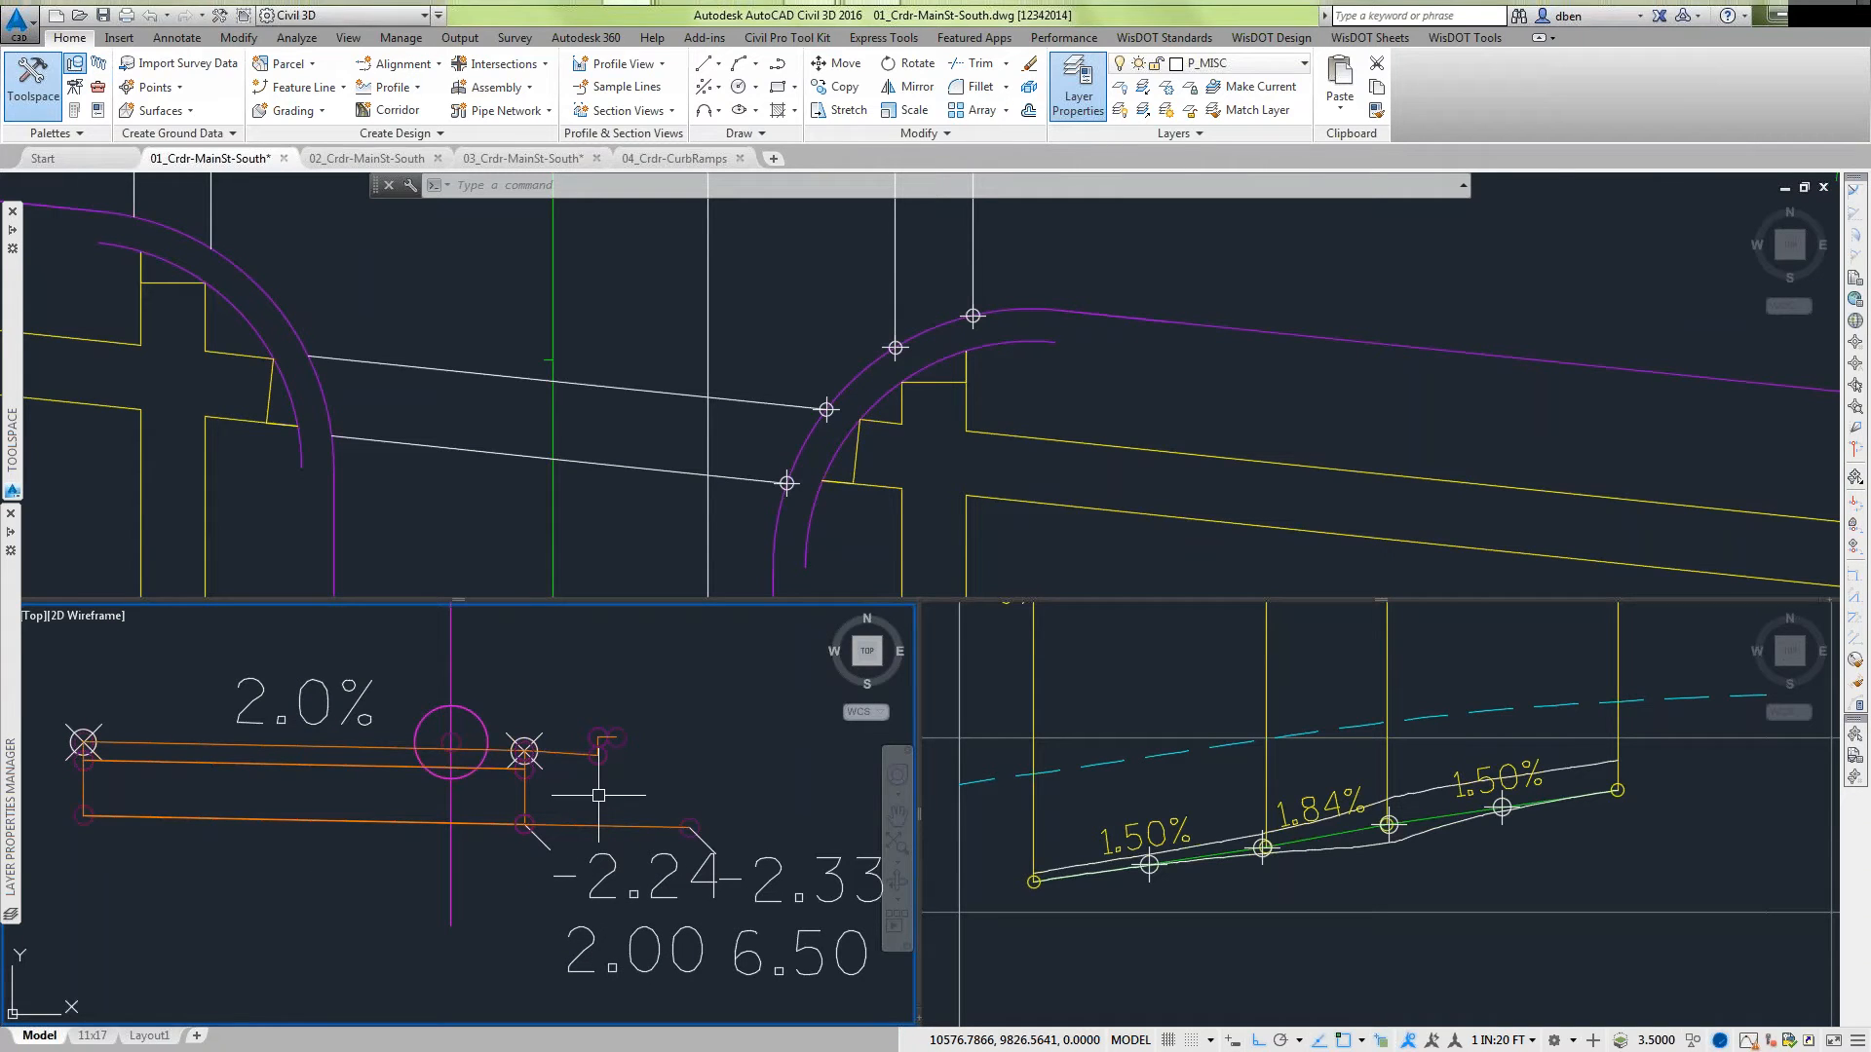
{"action": "scroll", "coordinate": [598, 795], "scroll_direction": "down", "scroll_amount": 2}
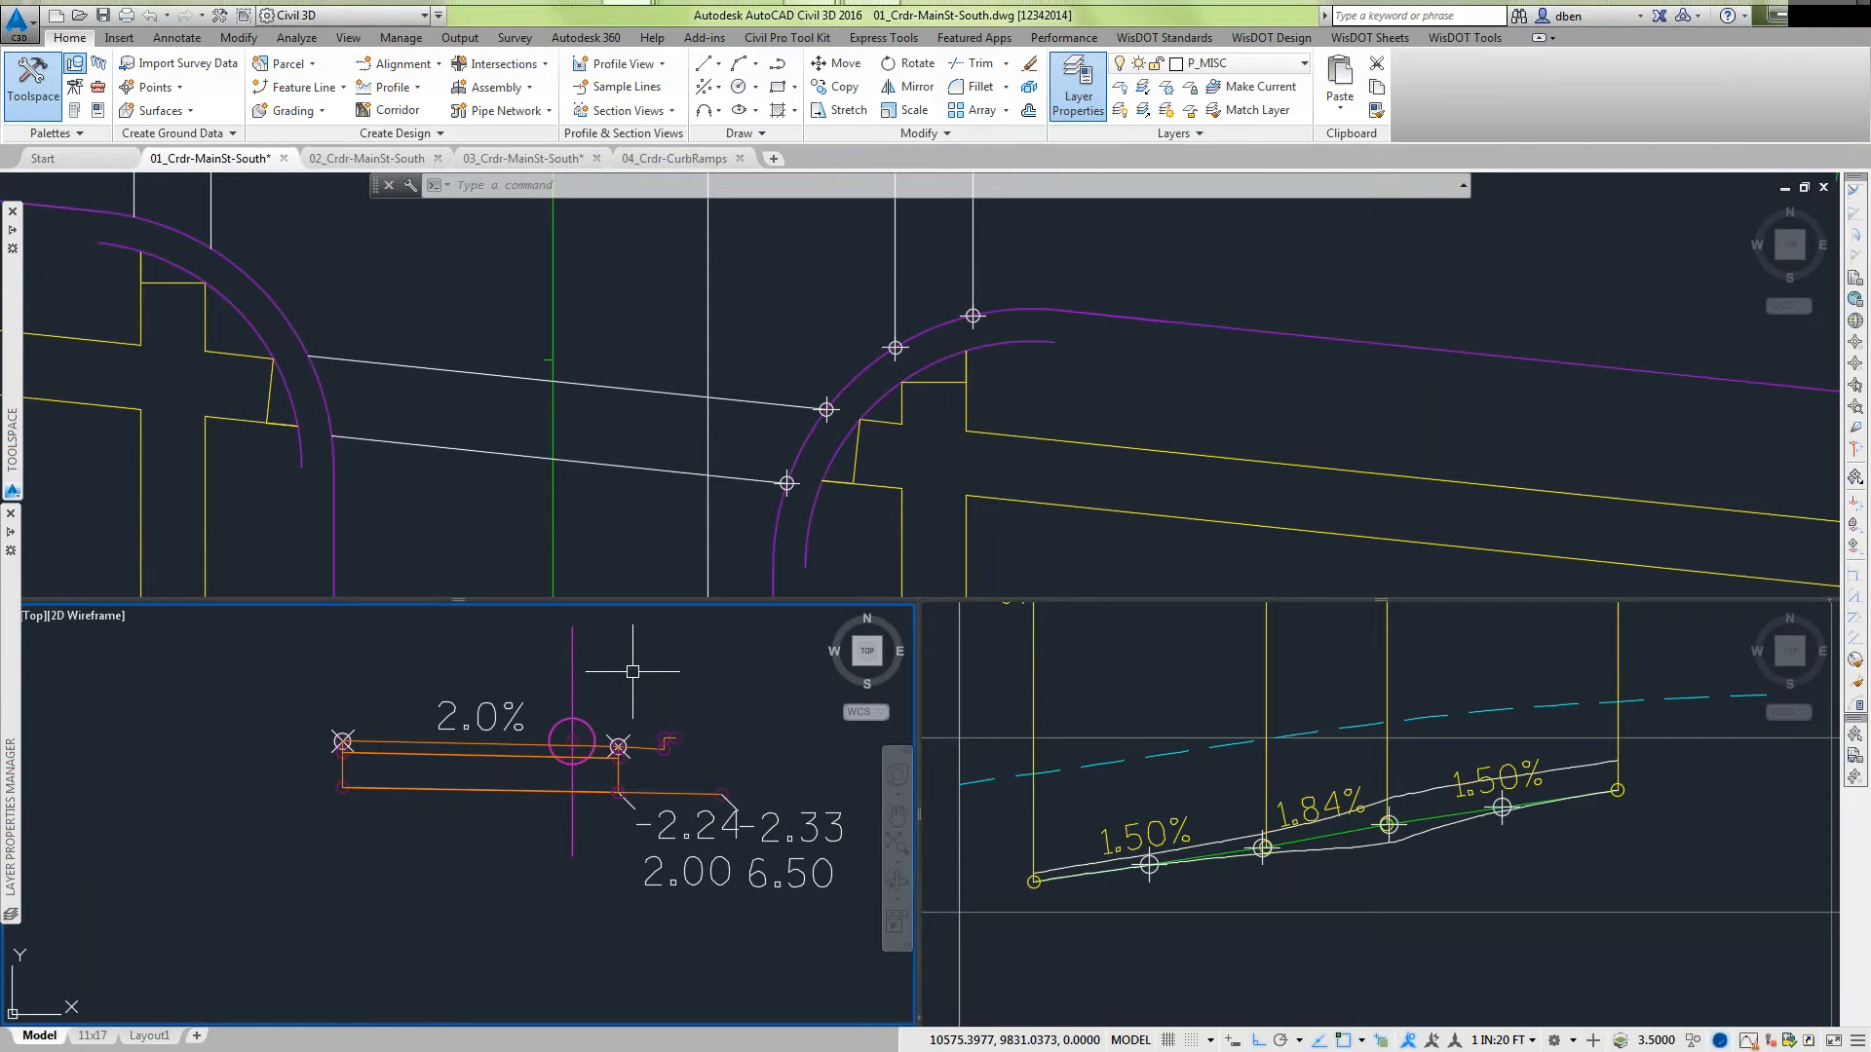
{"action": "left_click", "coordinate": [574, 669]}
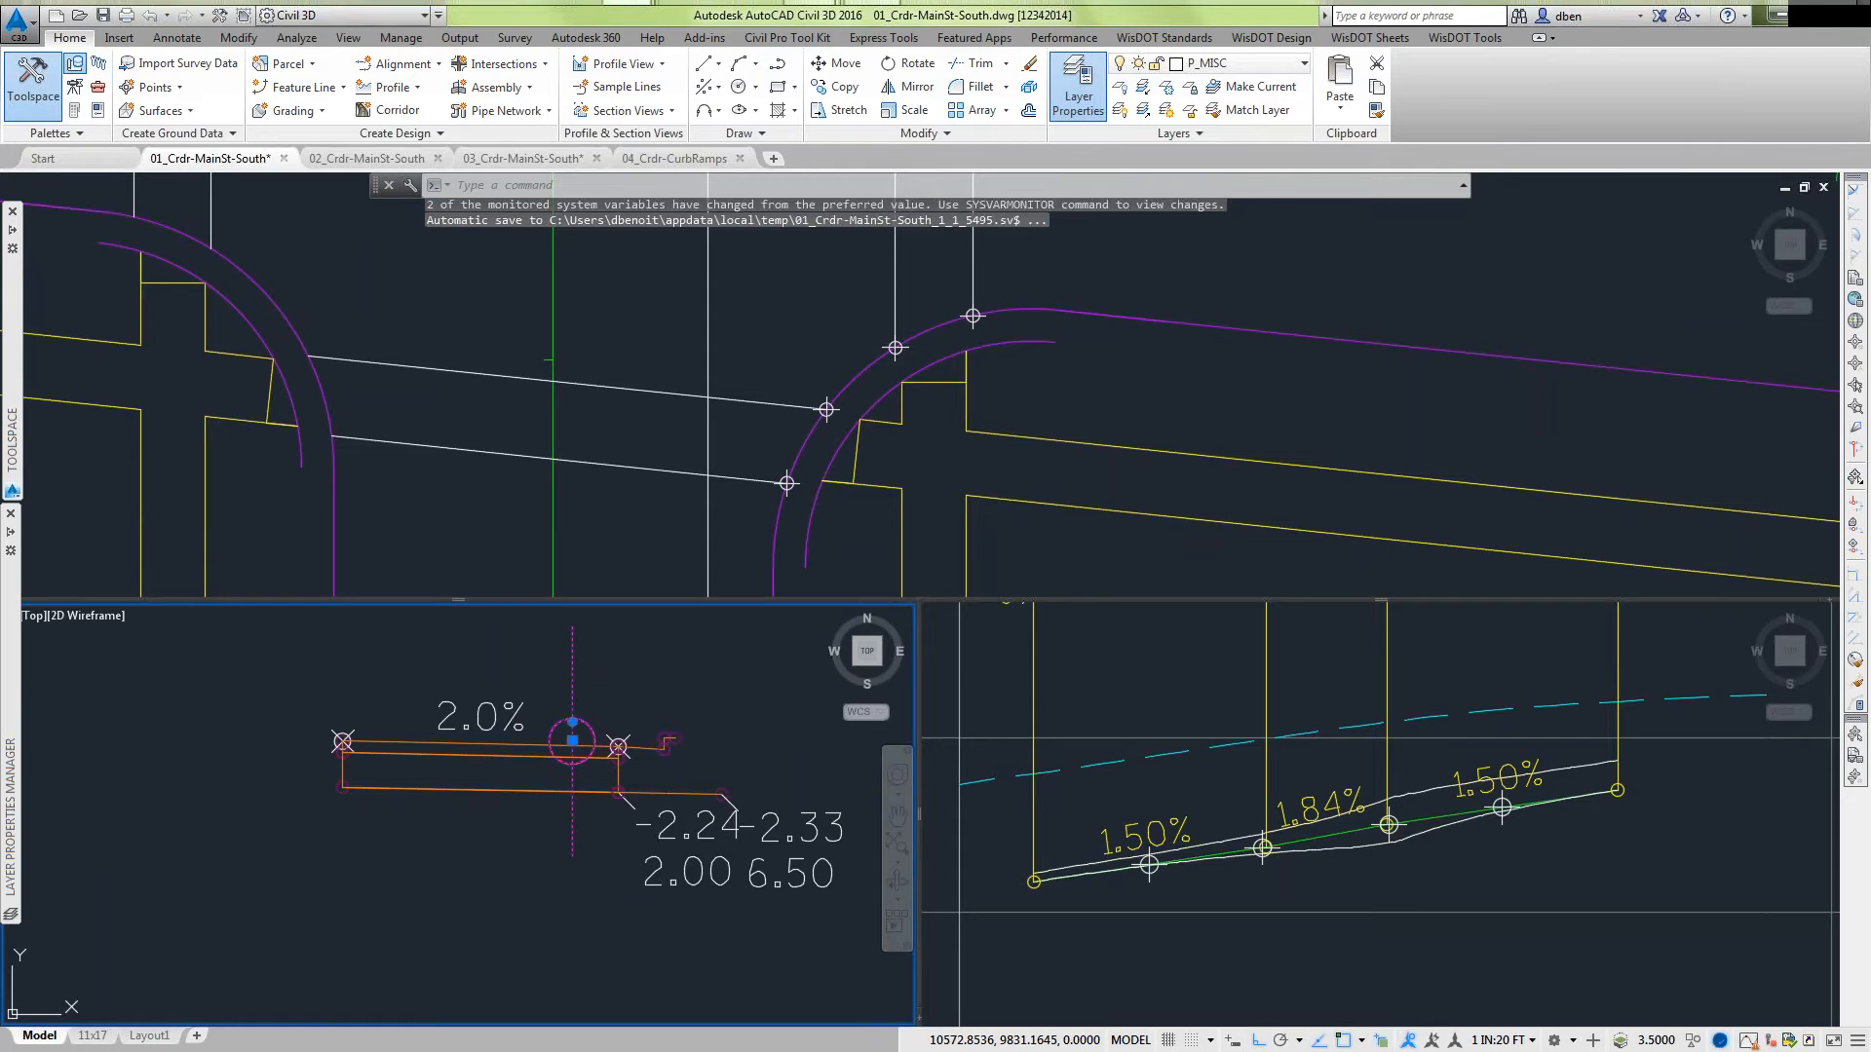
{"action": "right_click", "coordinate": [783, 503]}
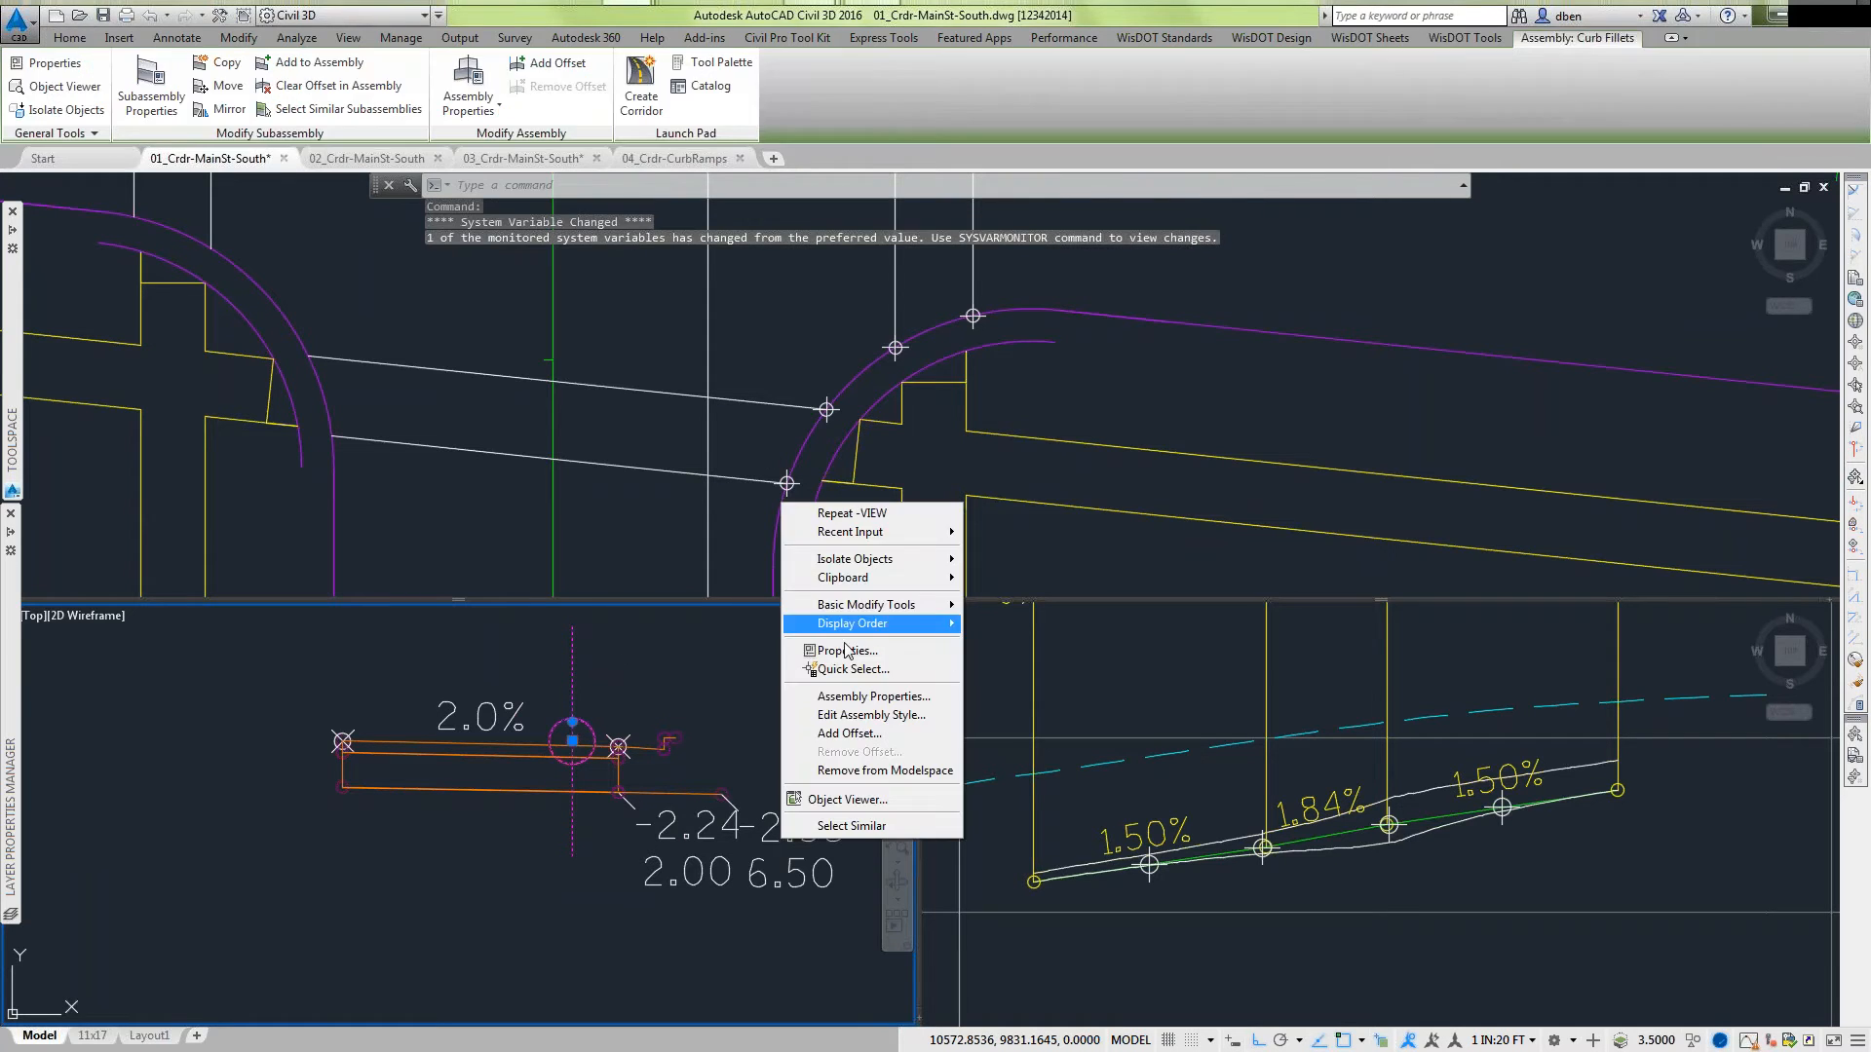
{"action": "left_click", "coordinate": [870, 698]}
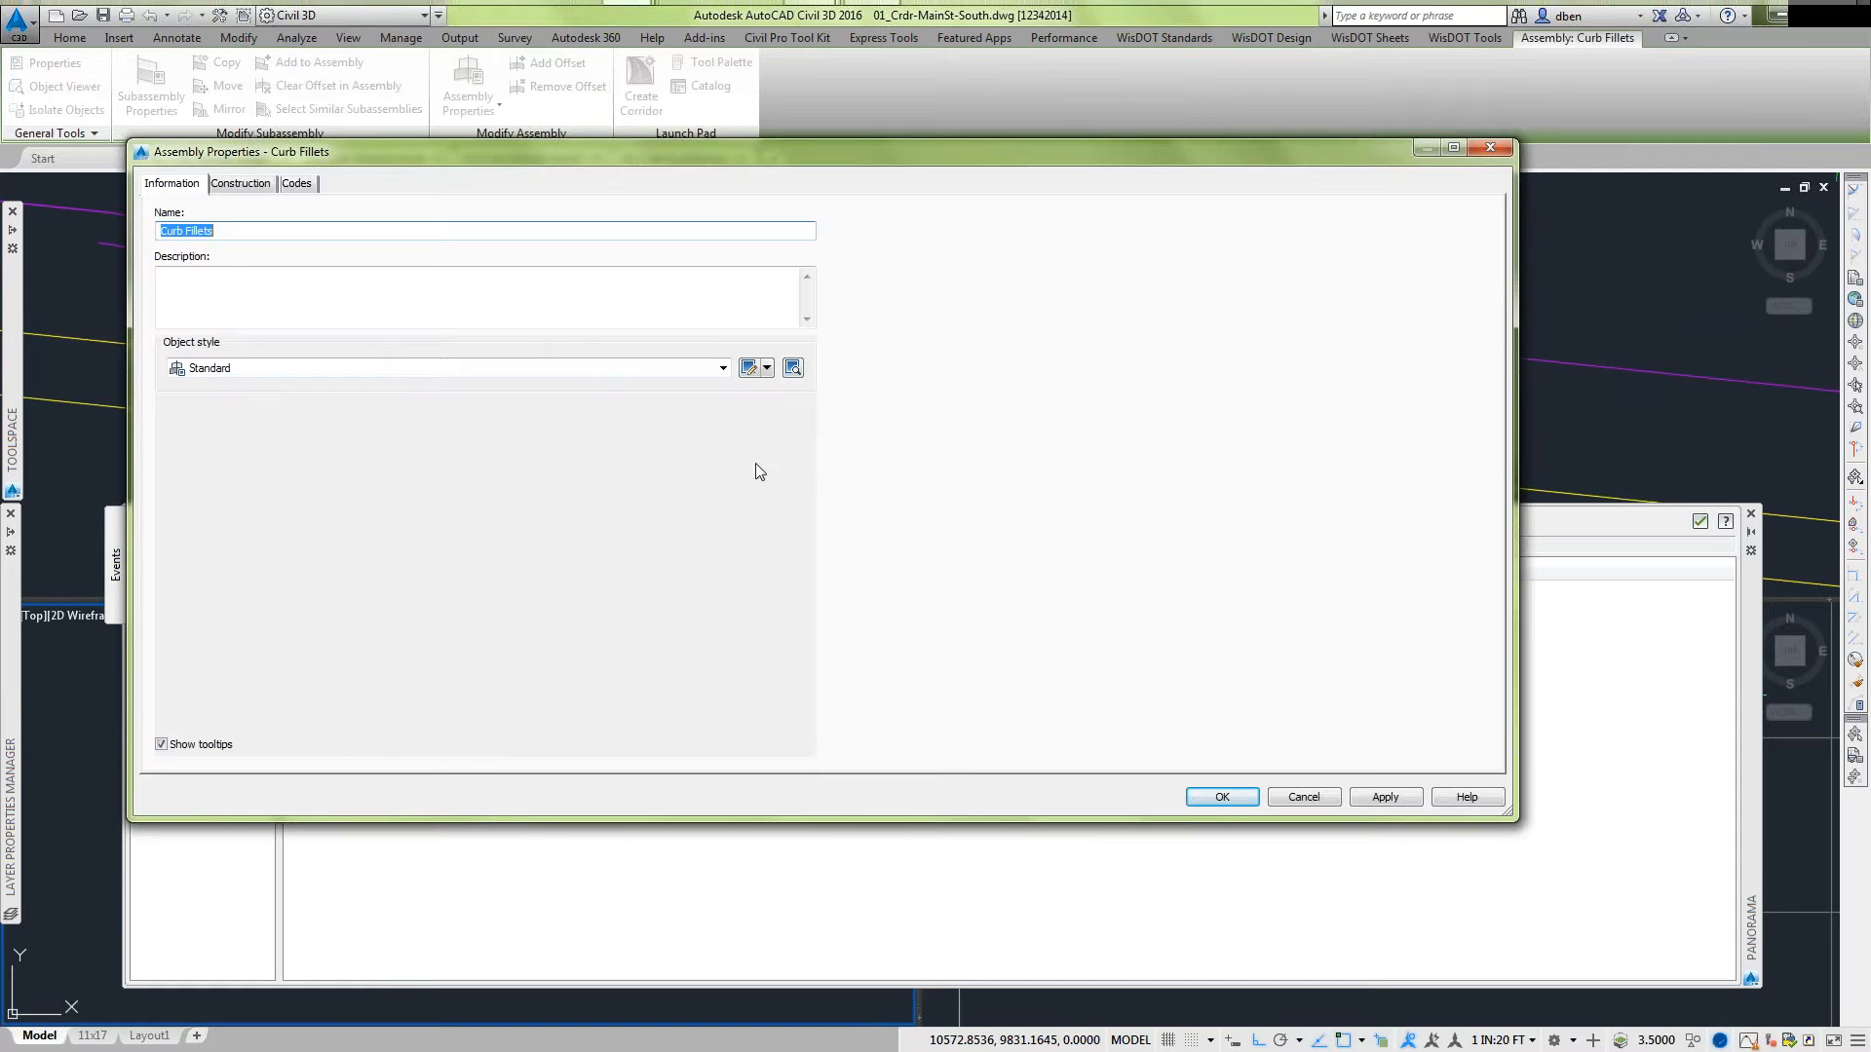
{"action": "left_click", "coordinate": [241, 184]}
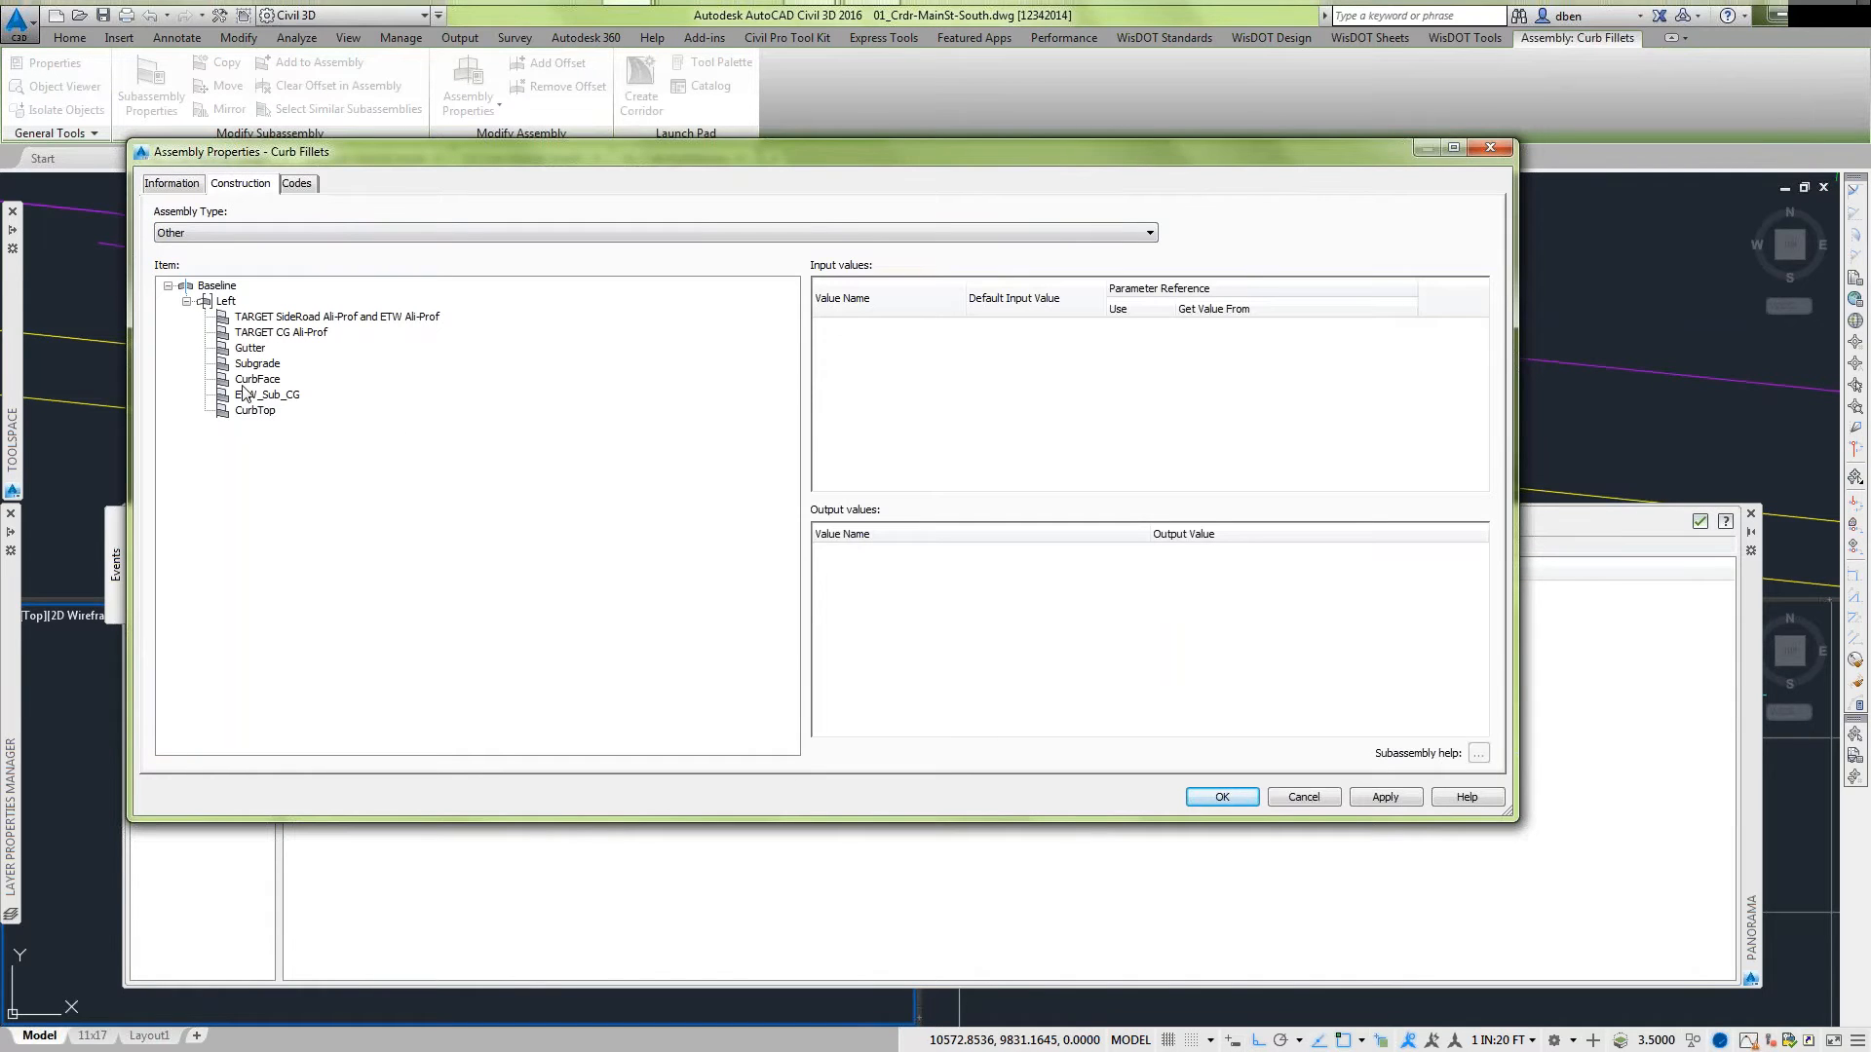
Inspect the input values of the Gutter, CurbFace, CurbTop and ETW_Sub_CG subassemblies, and leave the assembly properties without changes.
{"action": "left_click", "coordinate": [261, 349]}
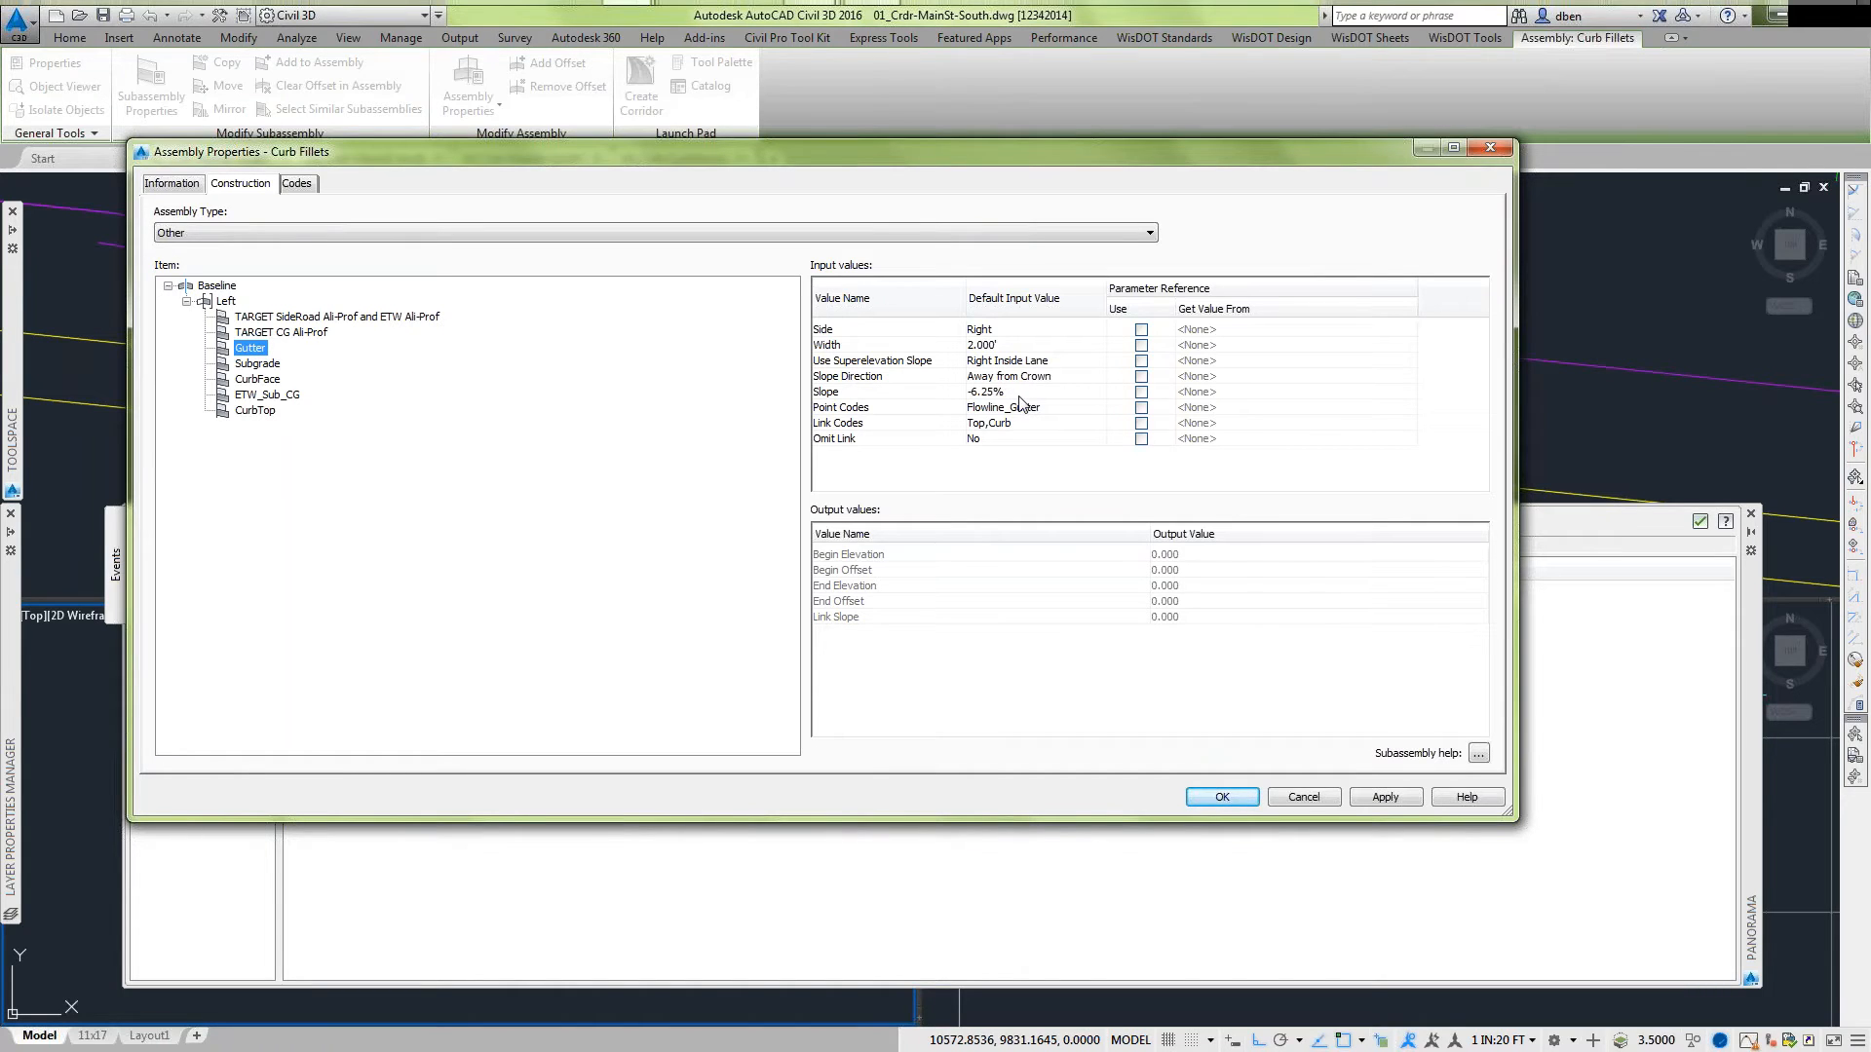
{"action": "left_click", "coordinate": [261, 379]}
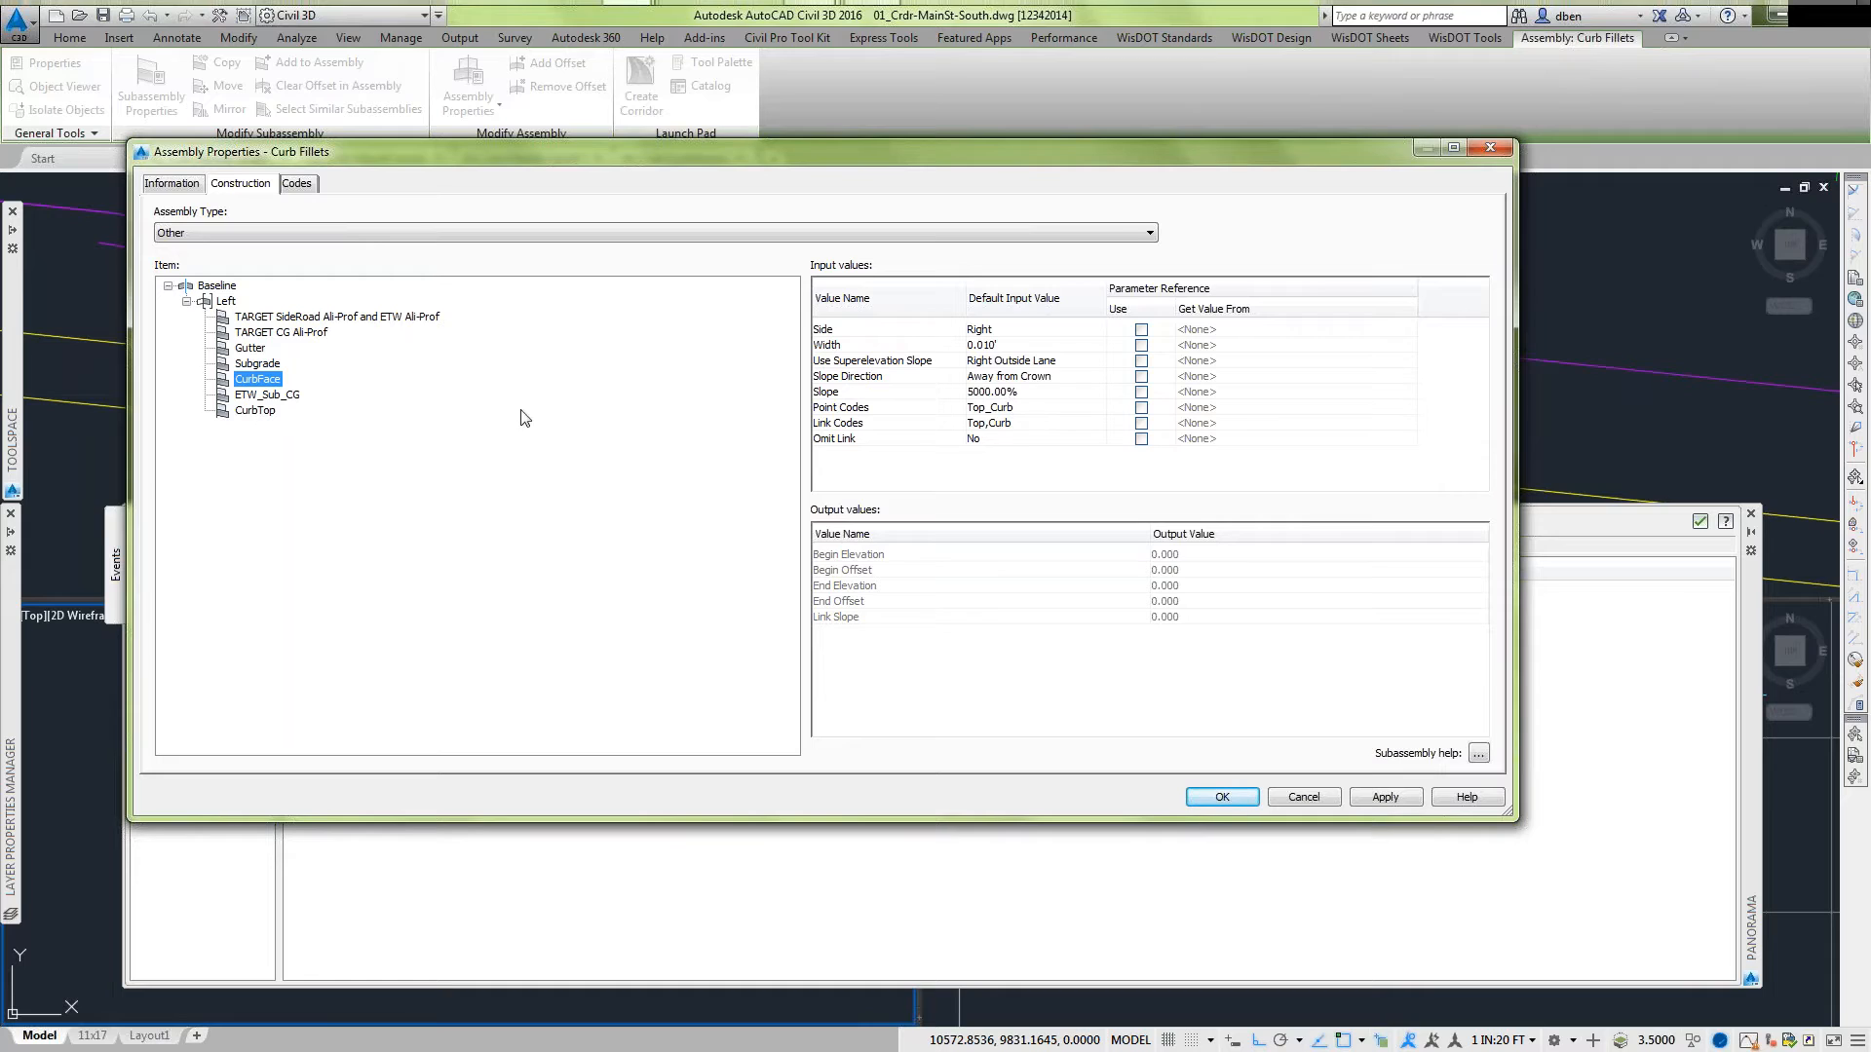
{"action": "left_click", "coordinate": [274, 414]}
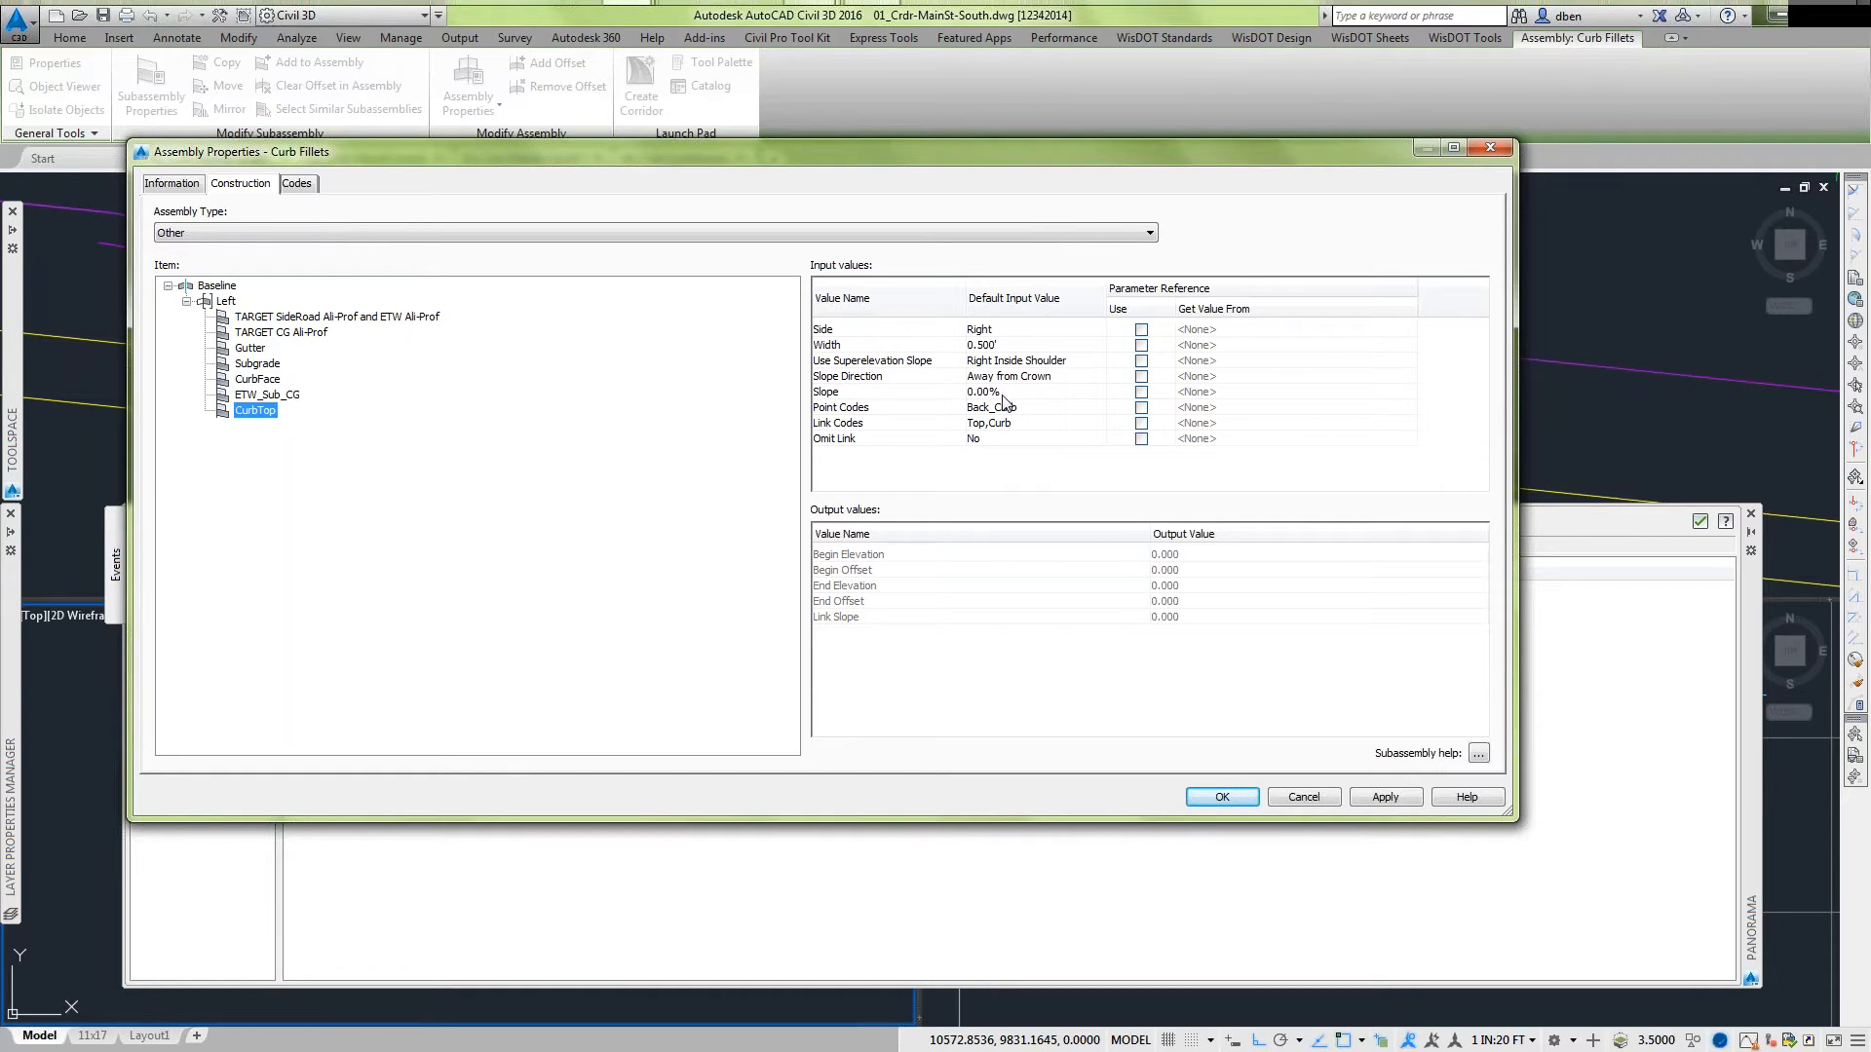
{"action": "left_click", "coordinate": [276, 396]}
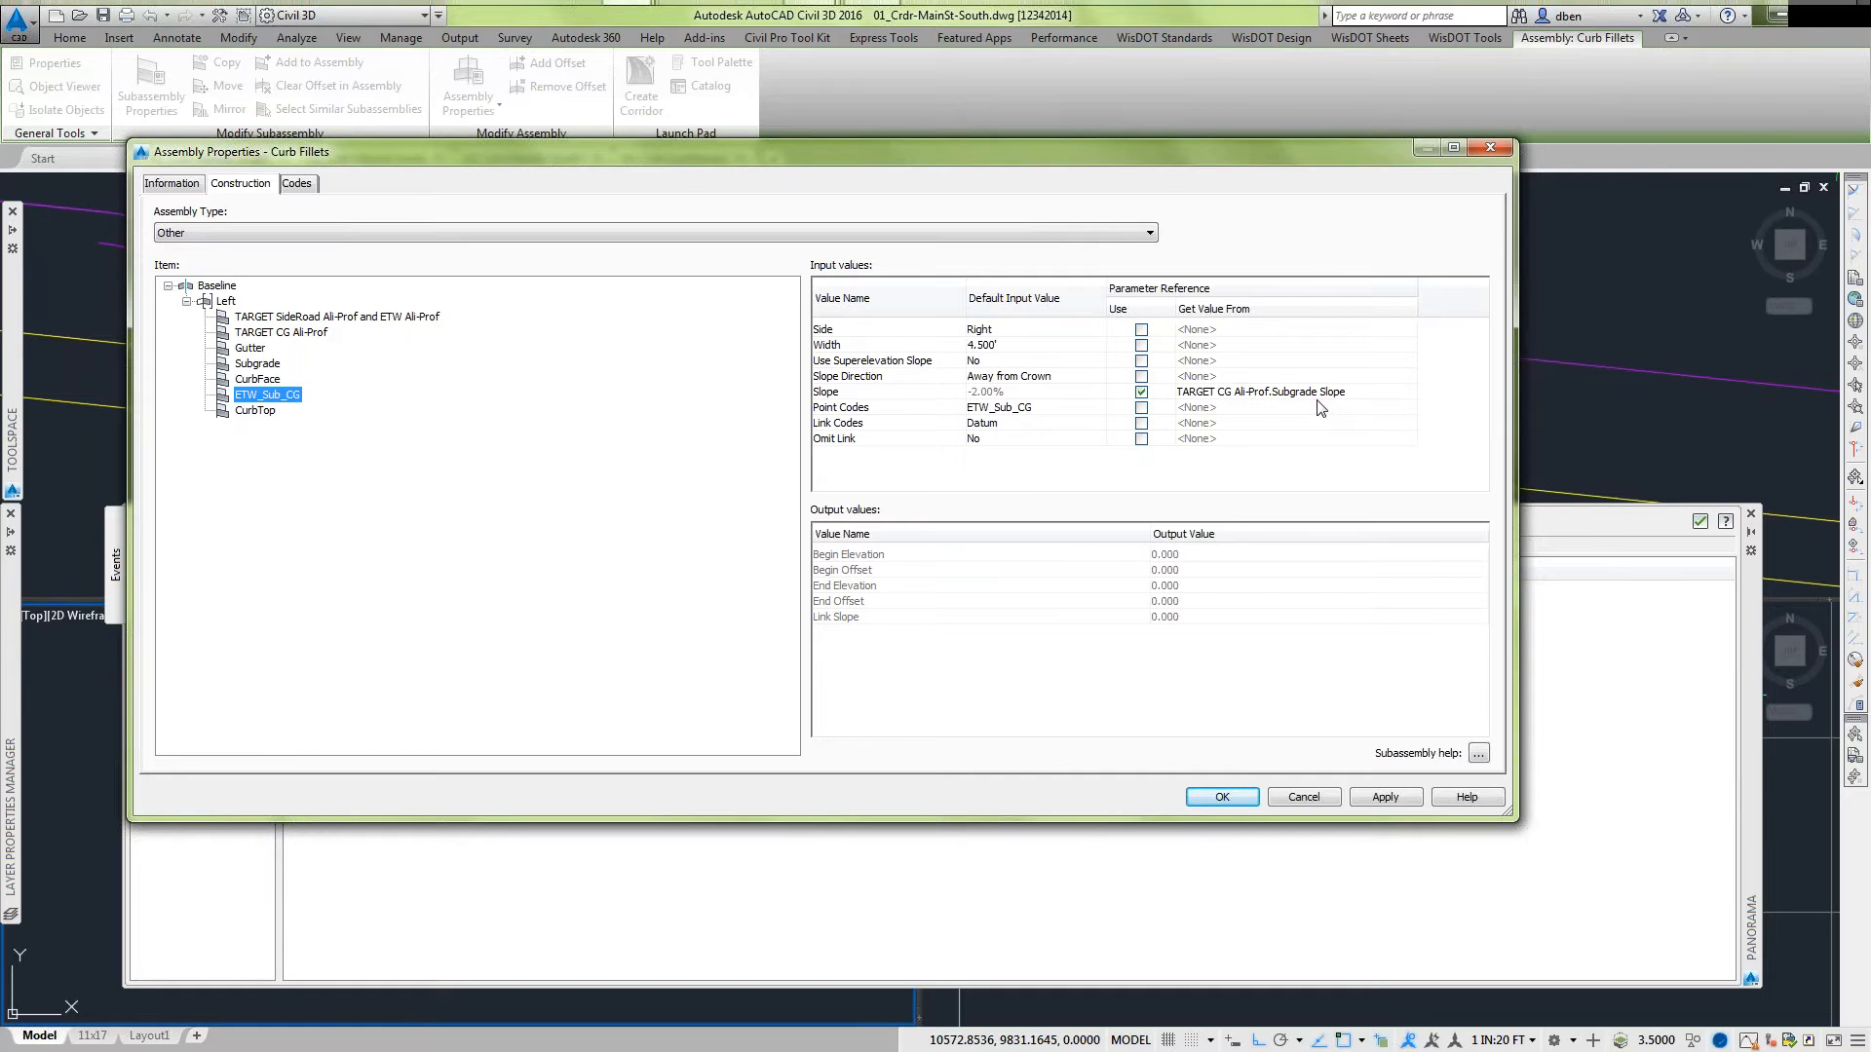
{"action": "left_click", "coordinate": [1305, 797]}
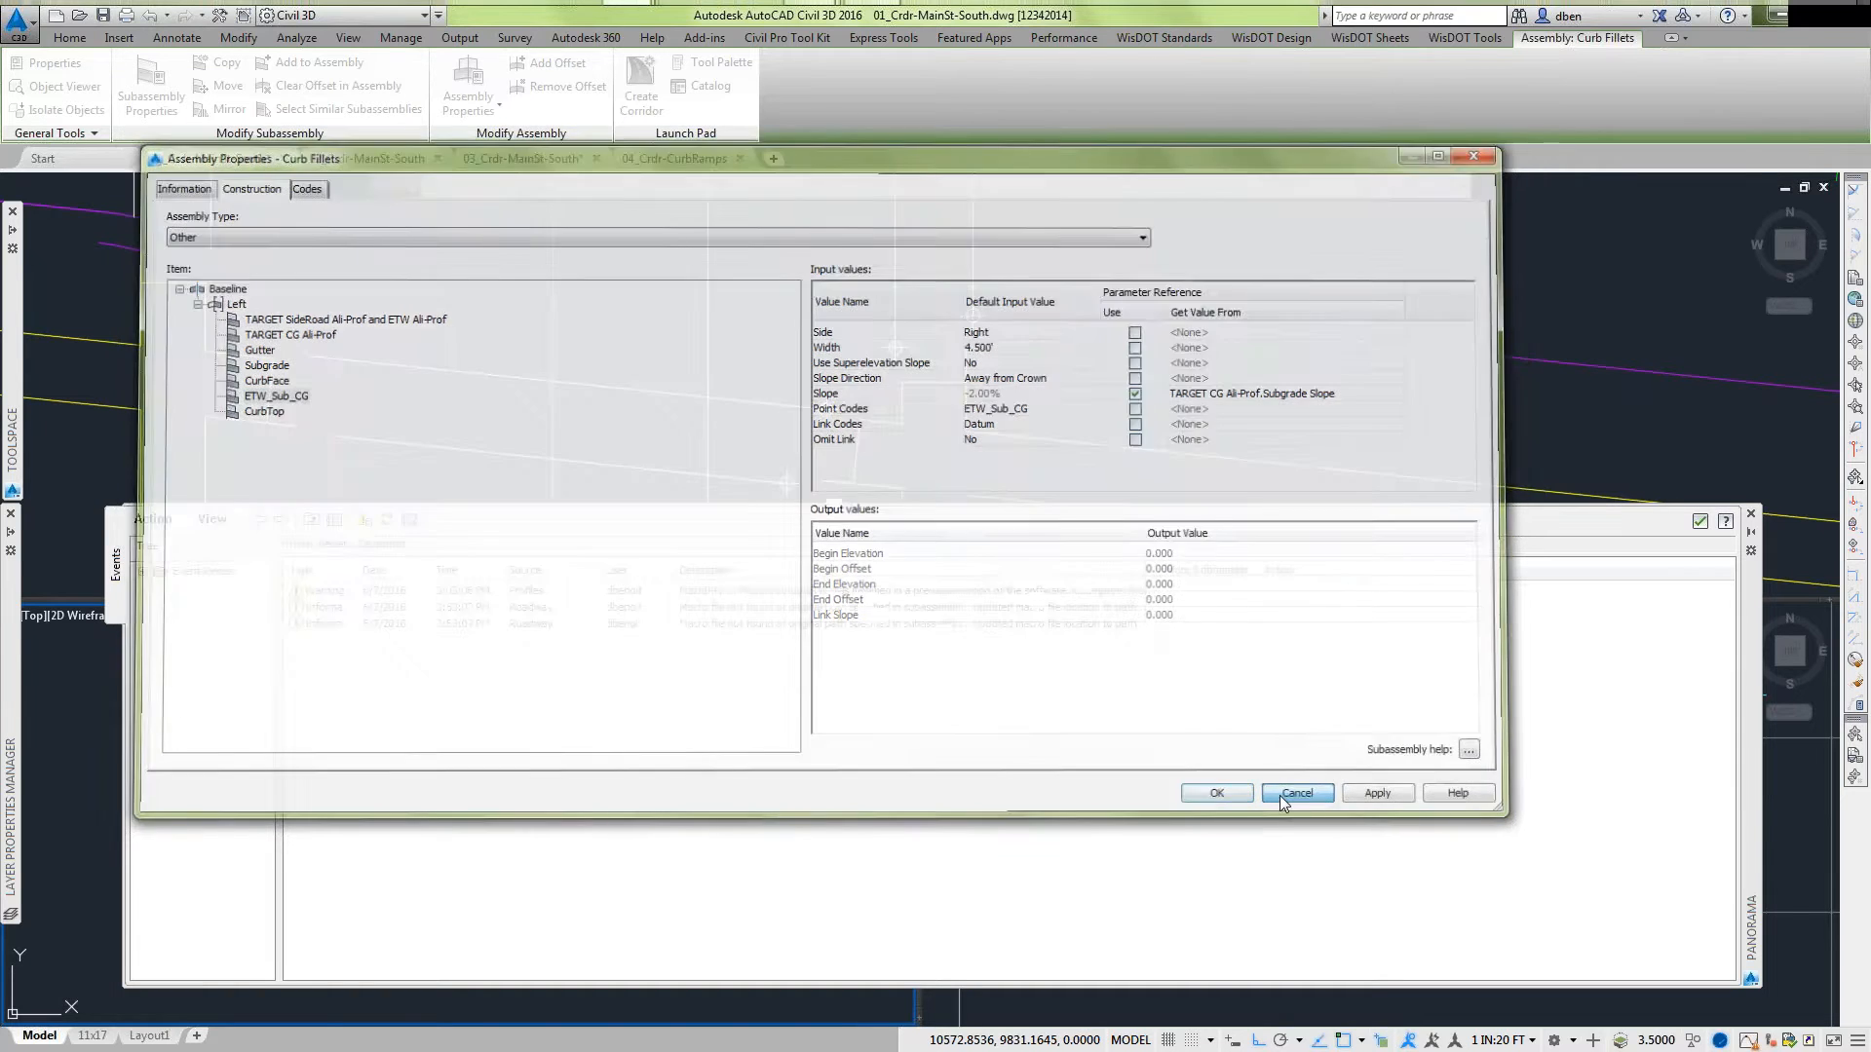
Clear all events from the Event Viewer, and shrink and collapse the Panorama window clear of the drawing views.
{"action": "left_click", "coordinate": [153, 518]}
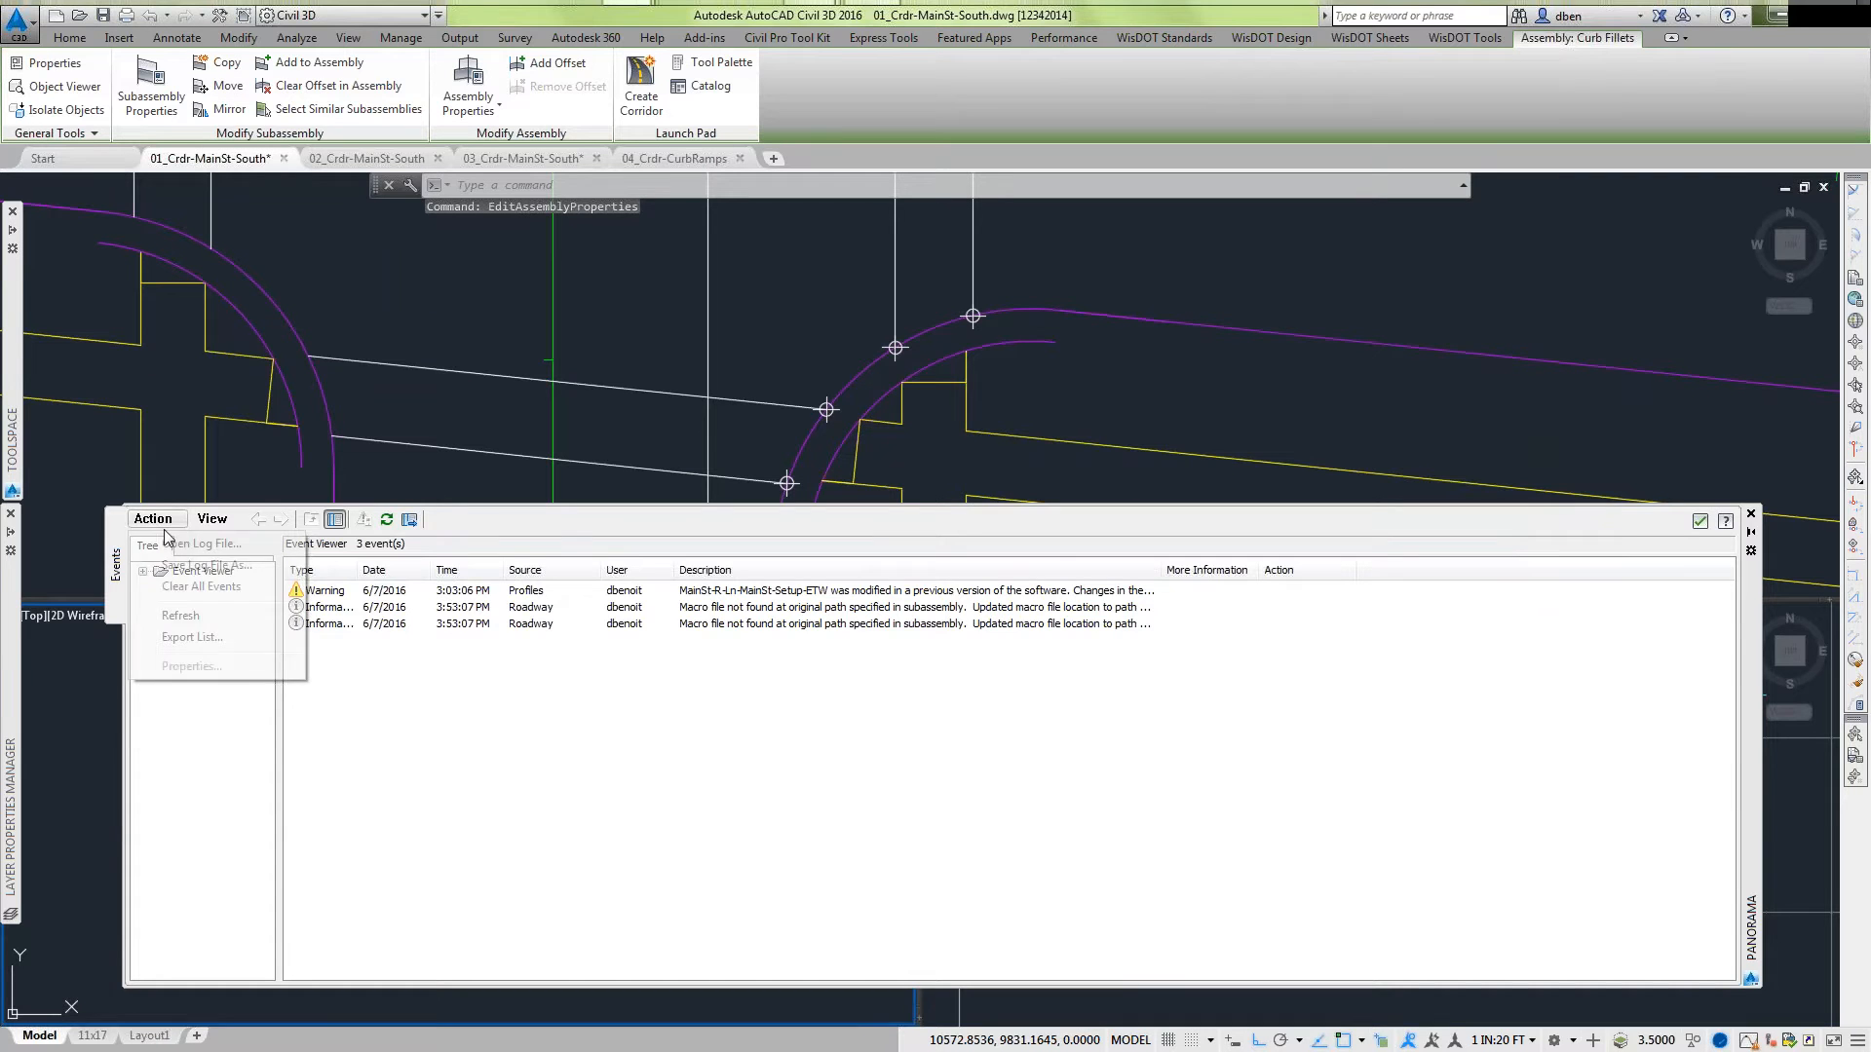
{"action": "left_click", "coordinate": [190, 588]}
{"action": "left_click_drag", "start_coordinate": [1251, 503], "coordinate": [1276, 776]}
{"action": "left_click_drag", "start_coordinate": [1749, 819], "coordinate": [1821, 854]}
{"action": "left_click", "coordinate": [1824, 842]}
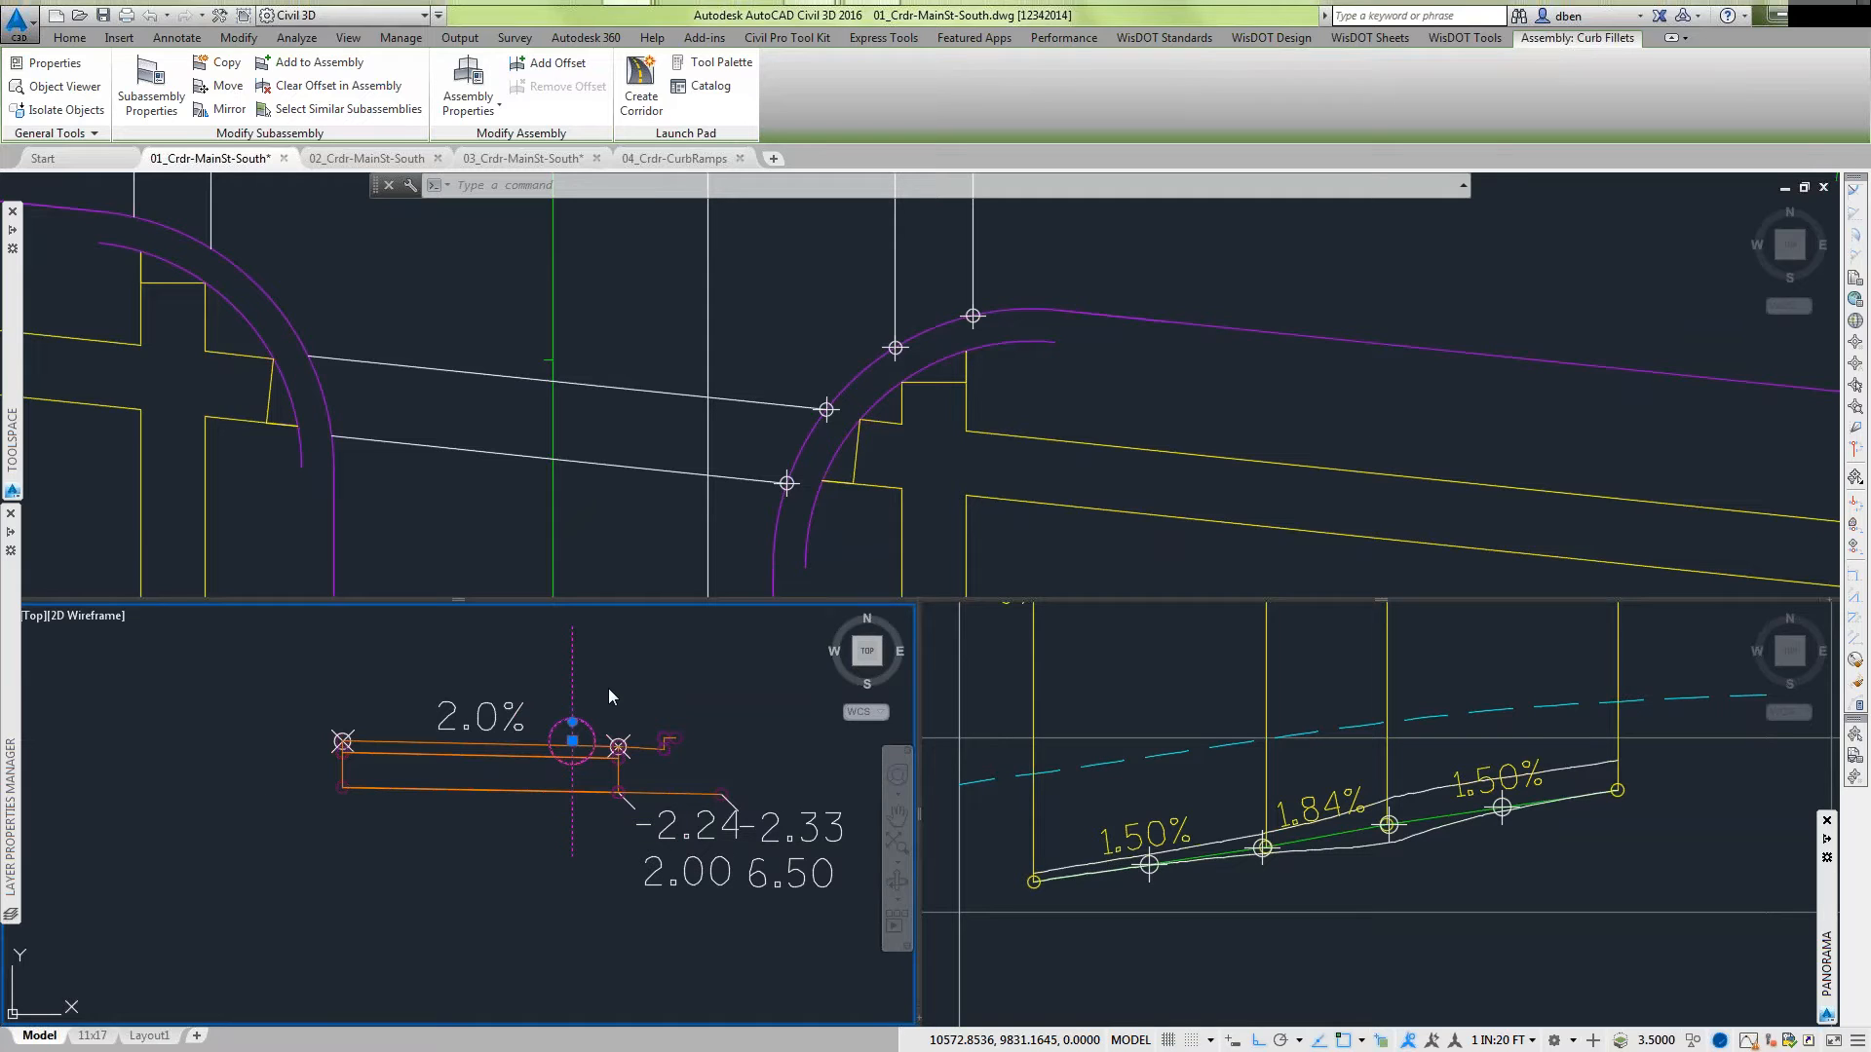
{"action": "left_click", "coordinate": [842, 349]}
{"action": "left_click", "coordinate": [858, 368]}
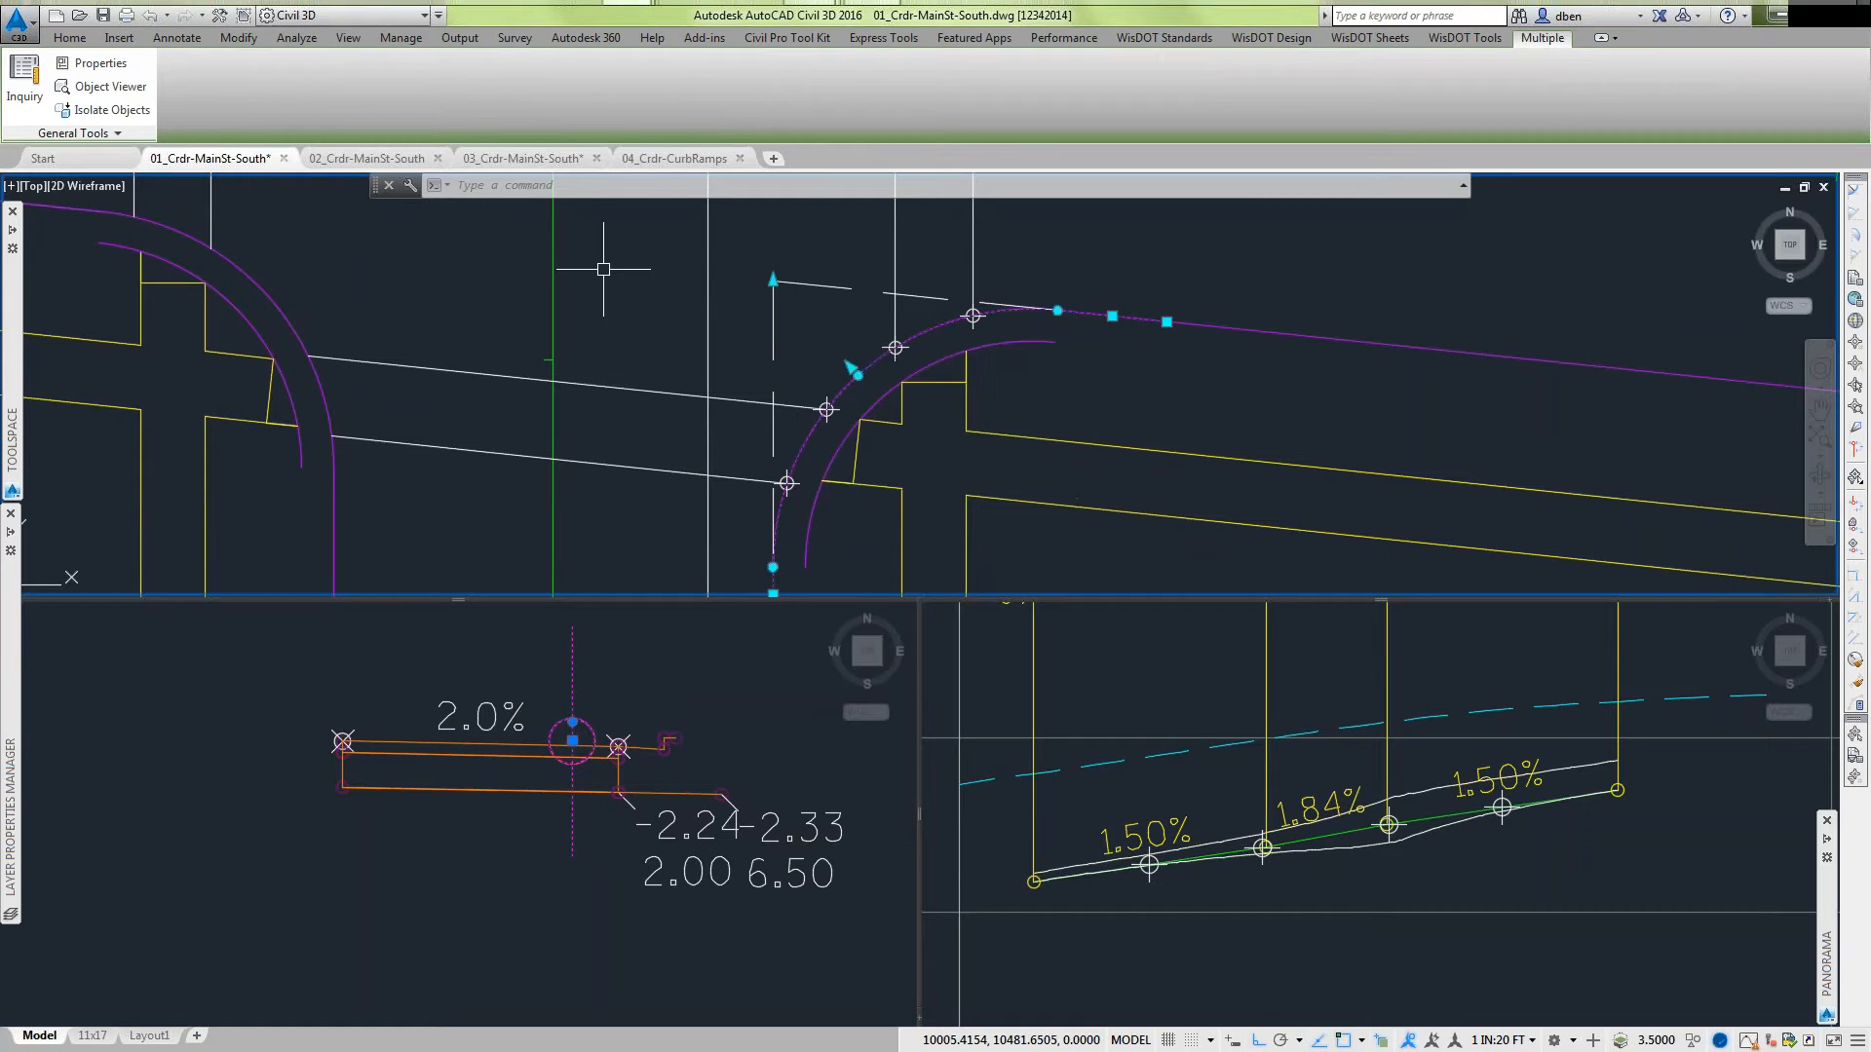
{"action": "key", "text": "Escape"}
{"action": "key", "text": "Escape"}
{"action": "key", "text": "Escape"}
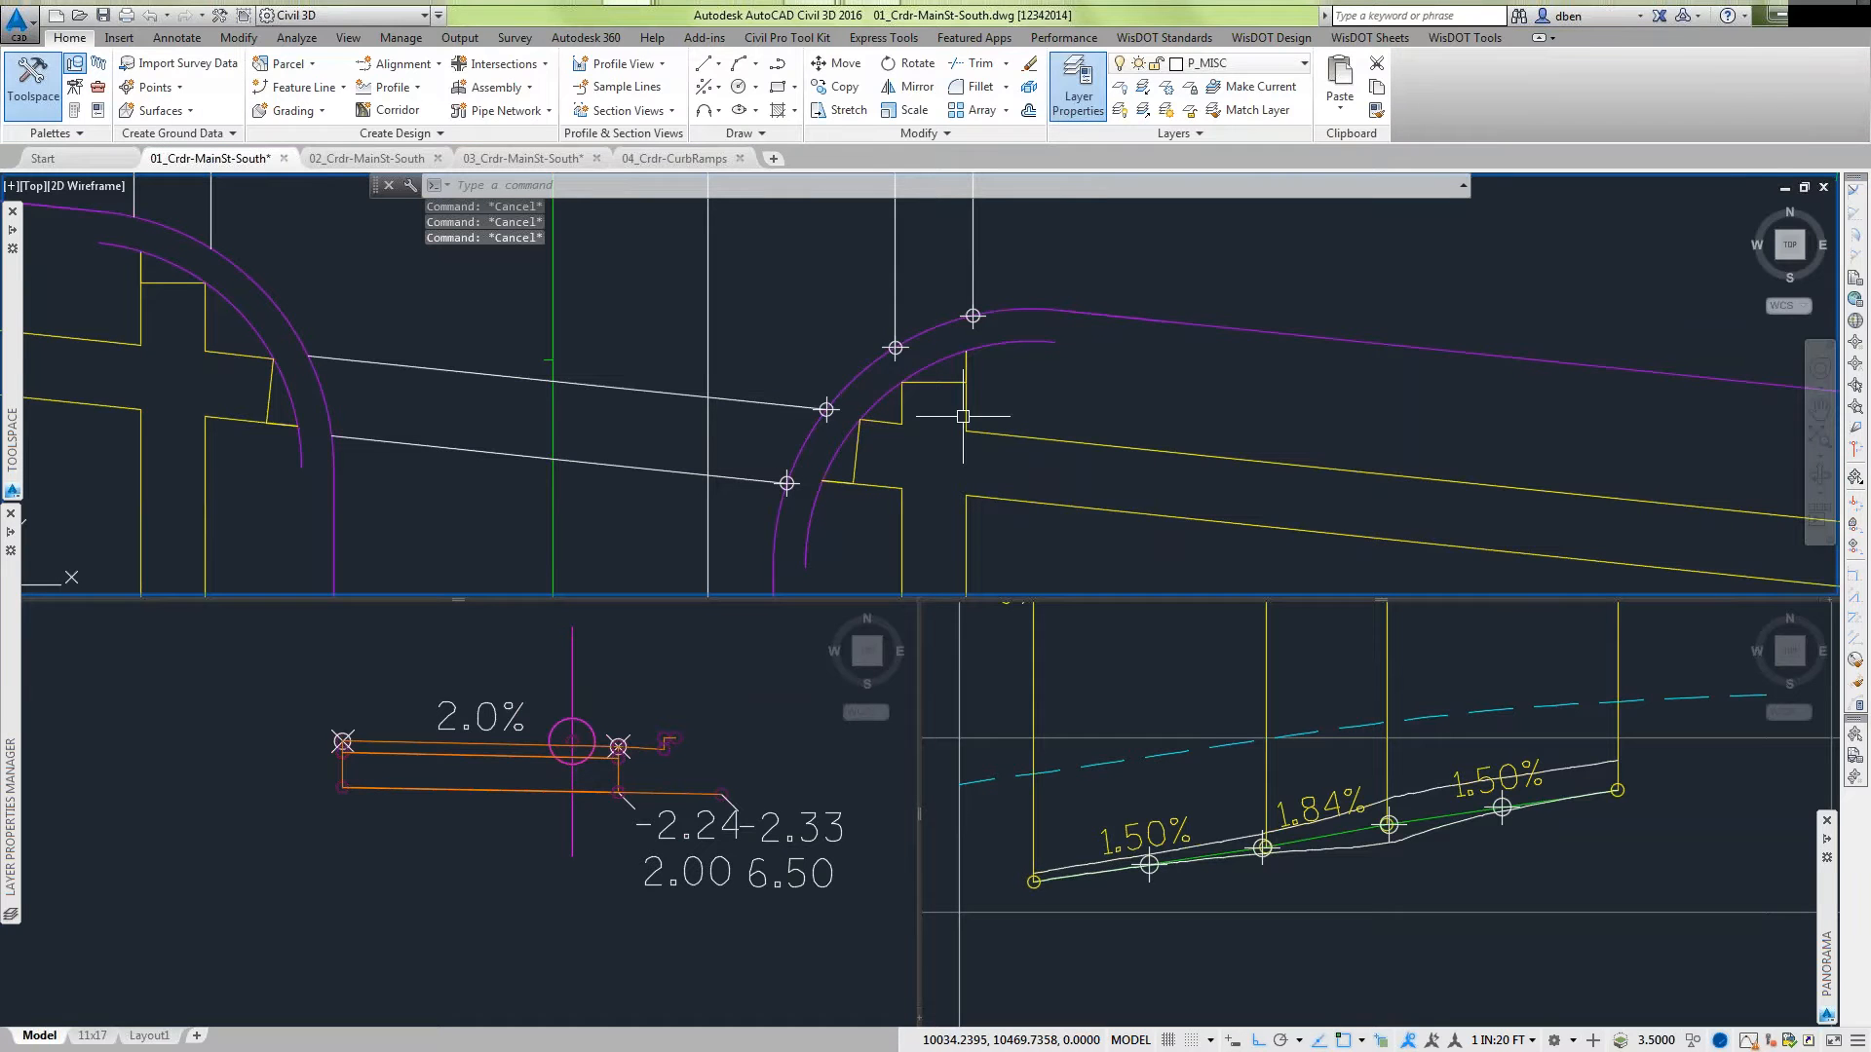
Check the superelevation table of the southeast curb return alignment Int-MainSt-FirstSt-SE-CG, and close it together with the Event Viewer.
{"action": "left_click", "coordinate": [883, 375]}
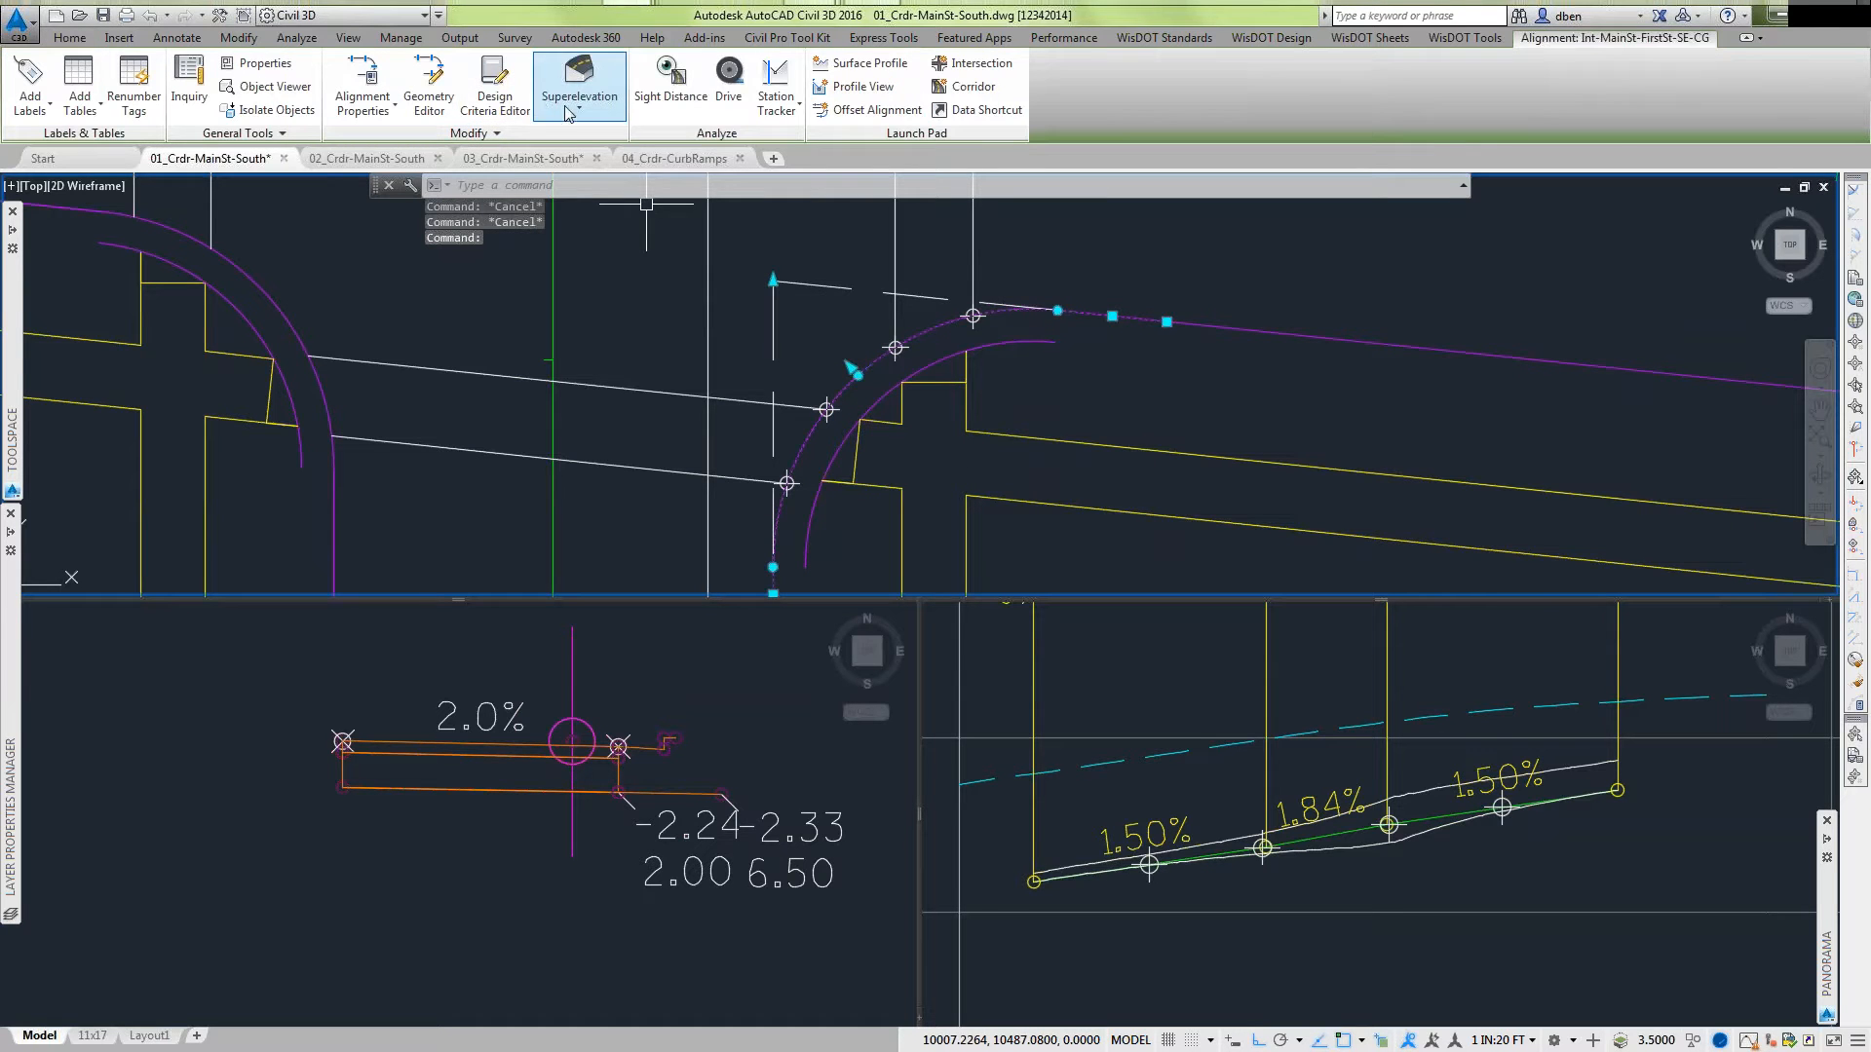
{"action": "left_click", "coordinate": [569, 110]}
{"action": "left_click", "coordinate": [631, 183]}
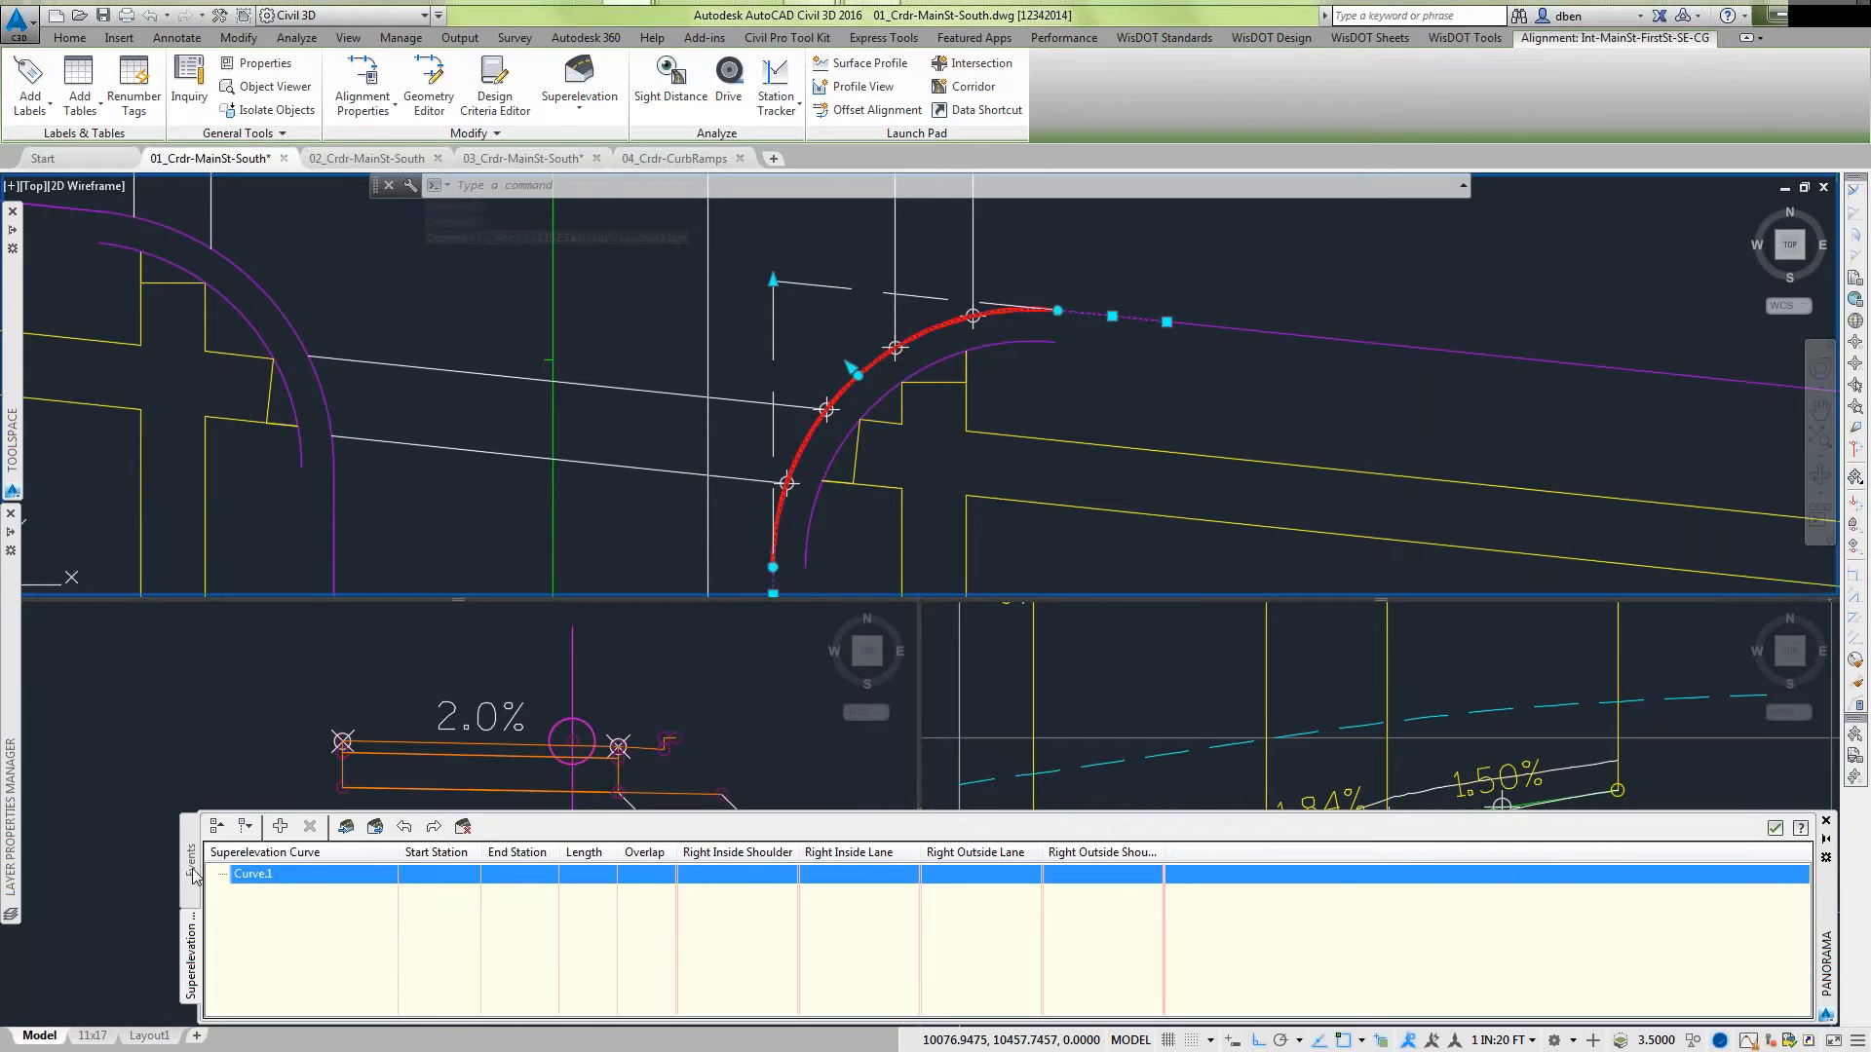
{"action": "left_click", "coordinate": [192, 860]}
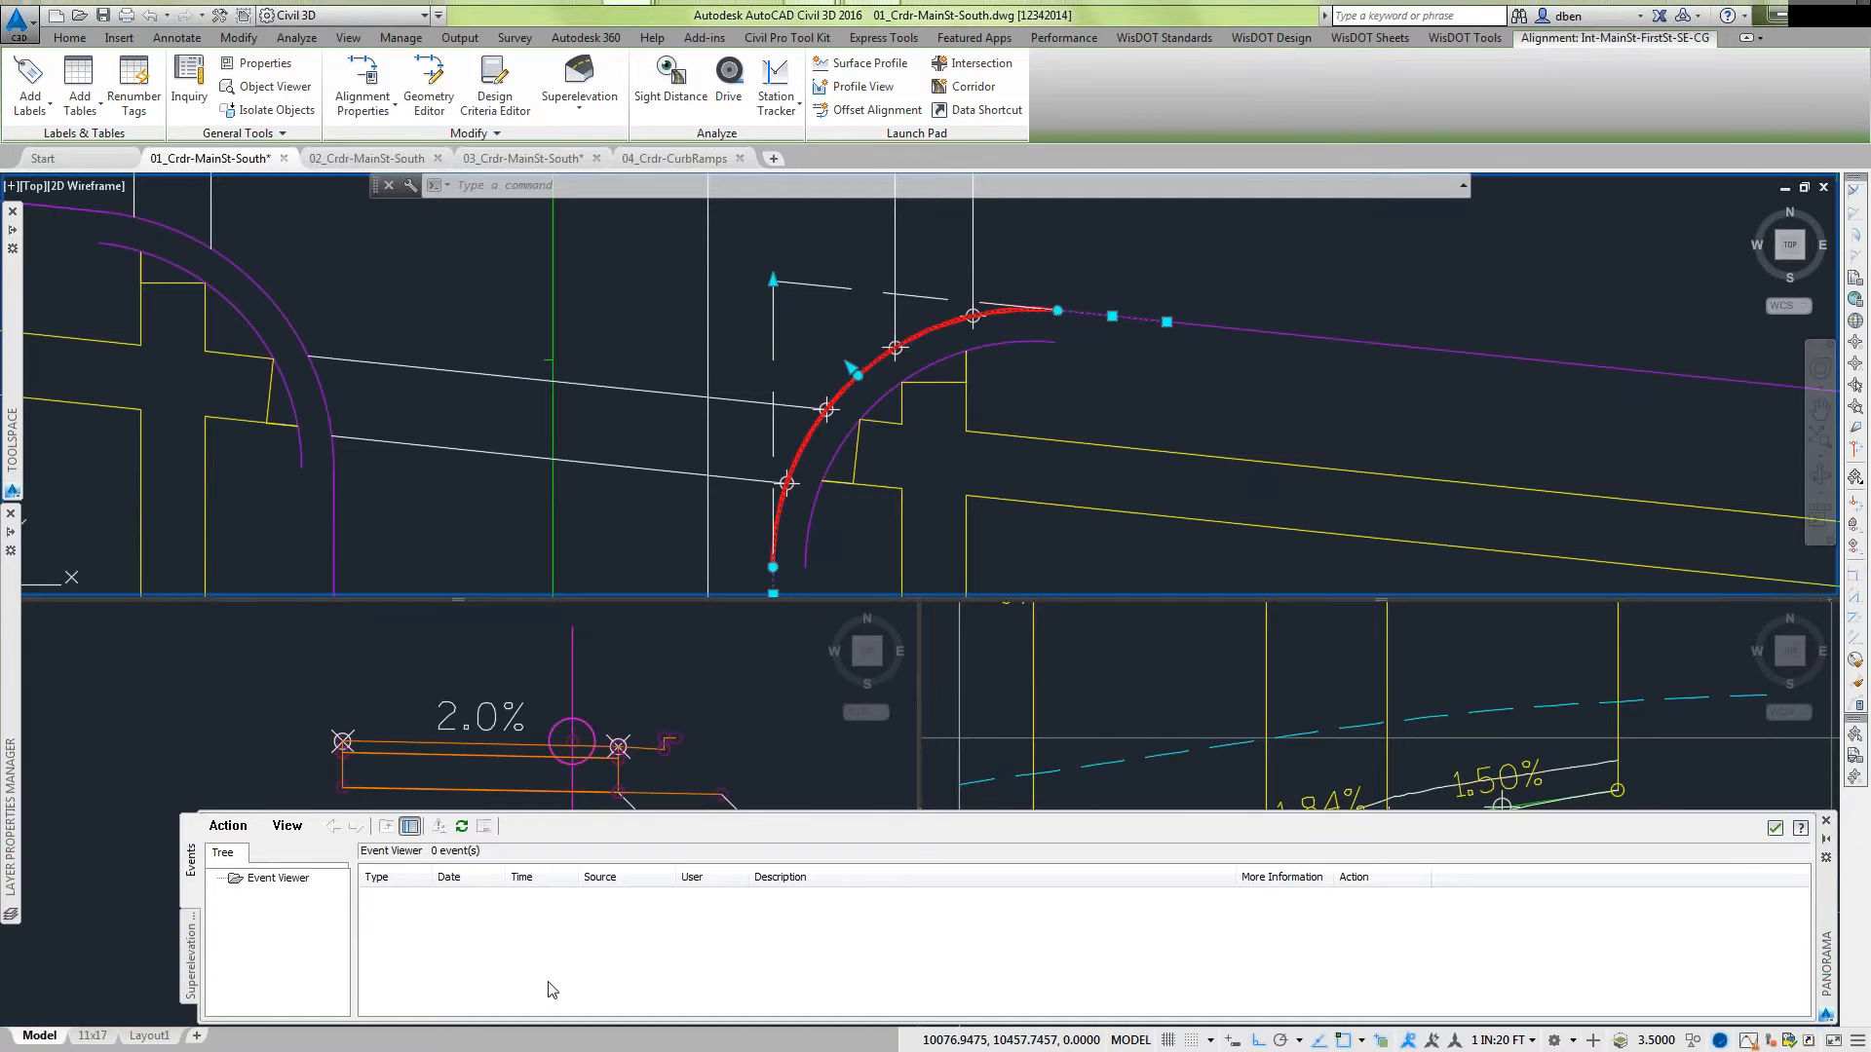
{"action": "left_click", "coordinate": [1776, 828]}
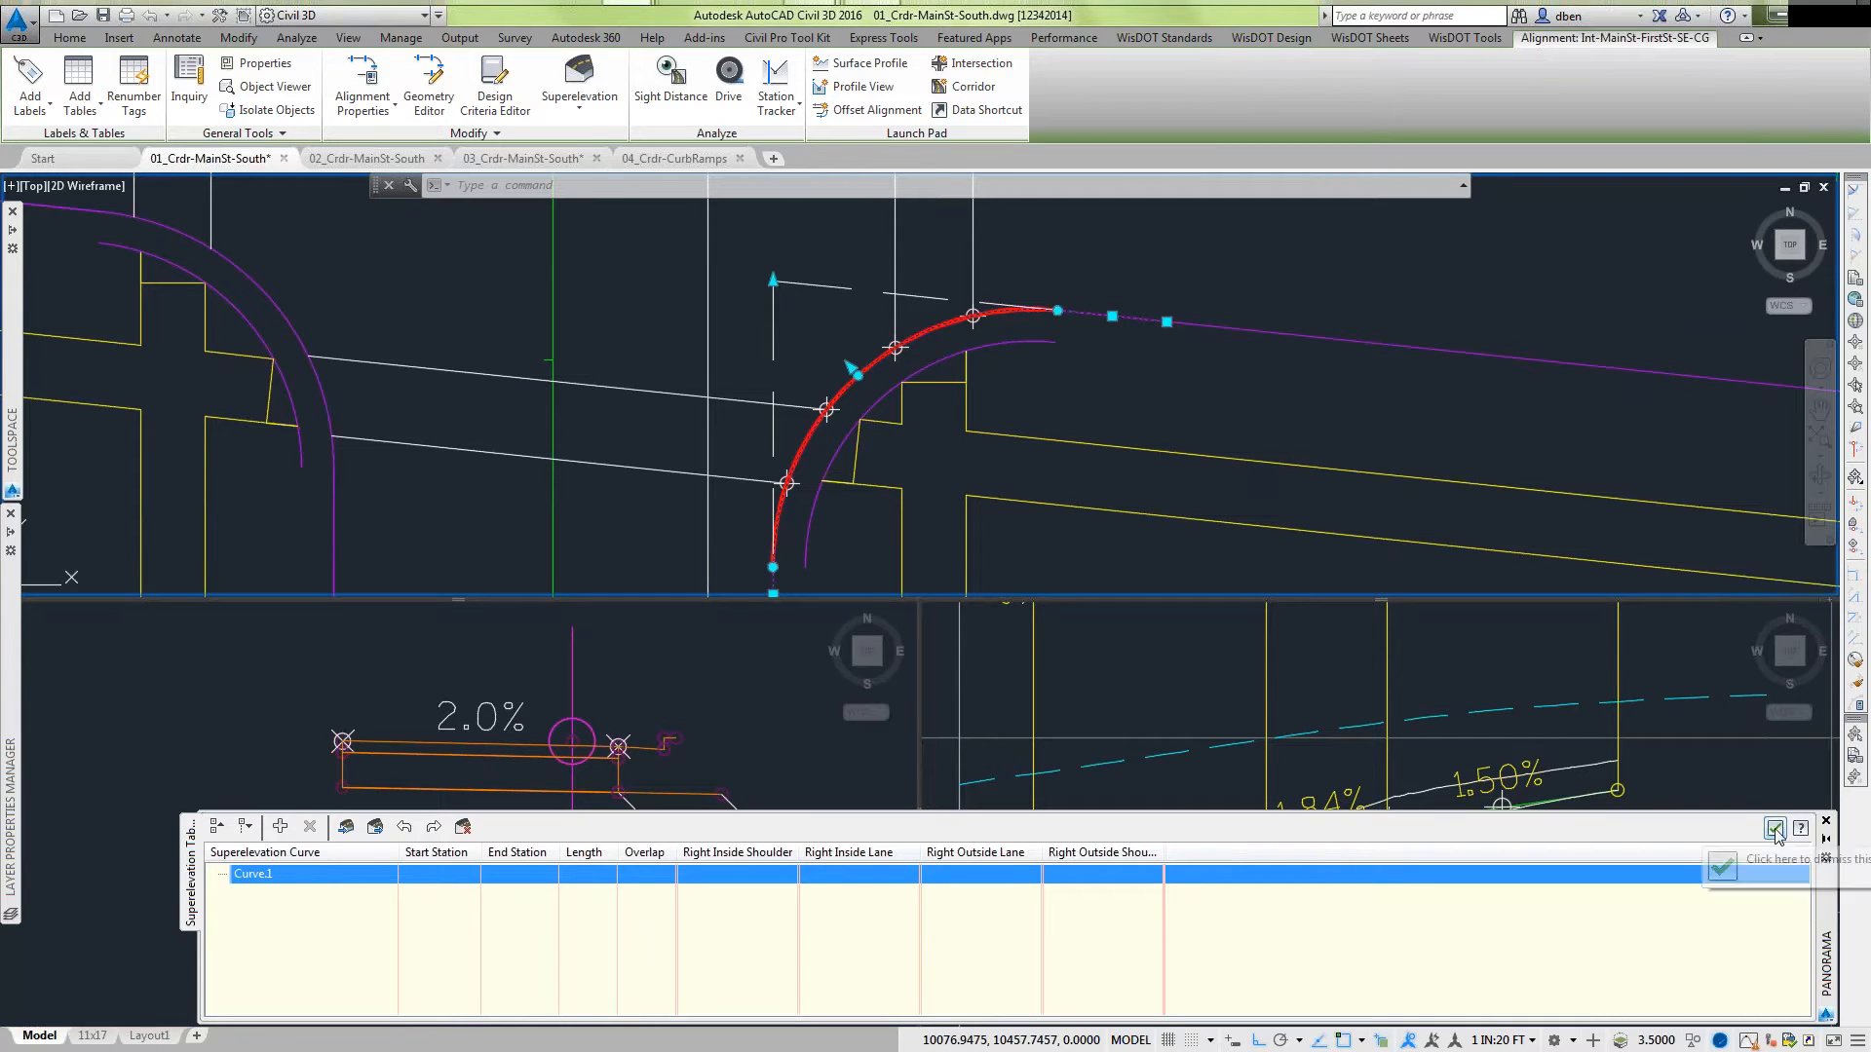
{"action": "left_click", "coordinate": [1776, 829]}
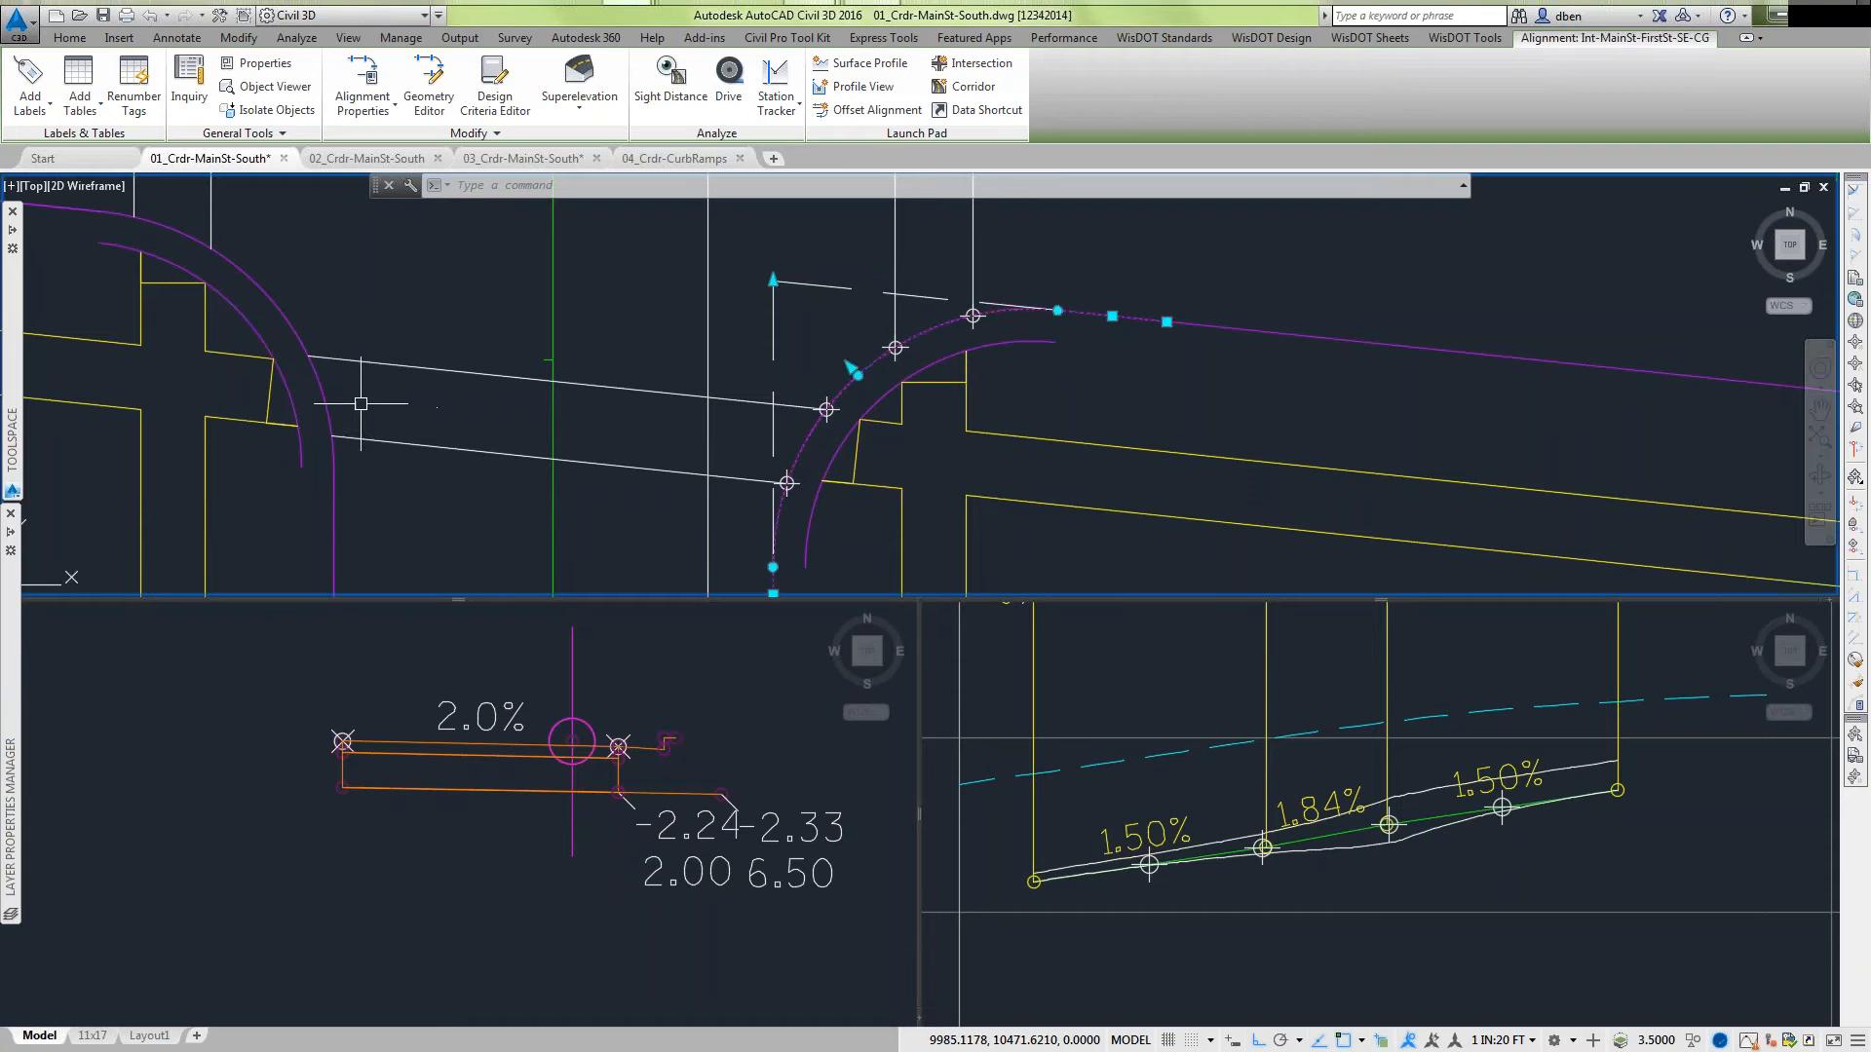
Switch to the drawing 02_Crdr-MainSt-South and open the superelevation table of the southeast curb return alignment.
{"action": "mouse_move", "coordinate": [361, 403]}
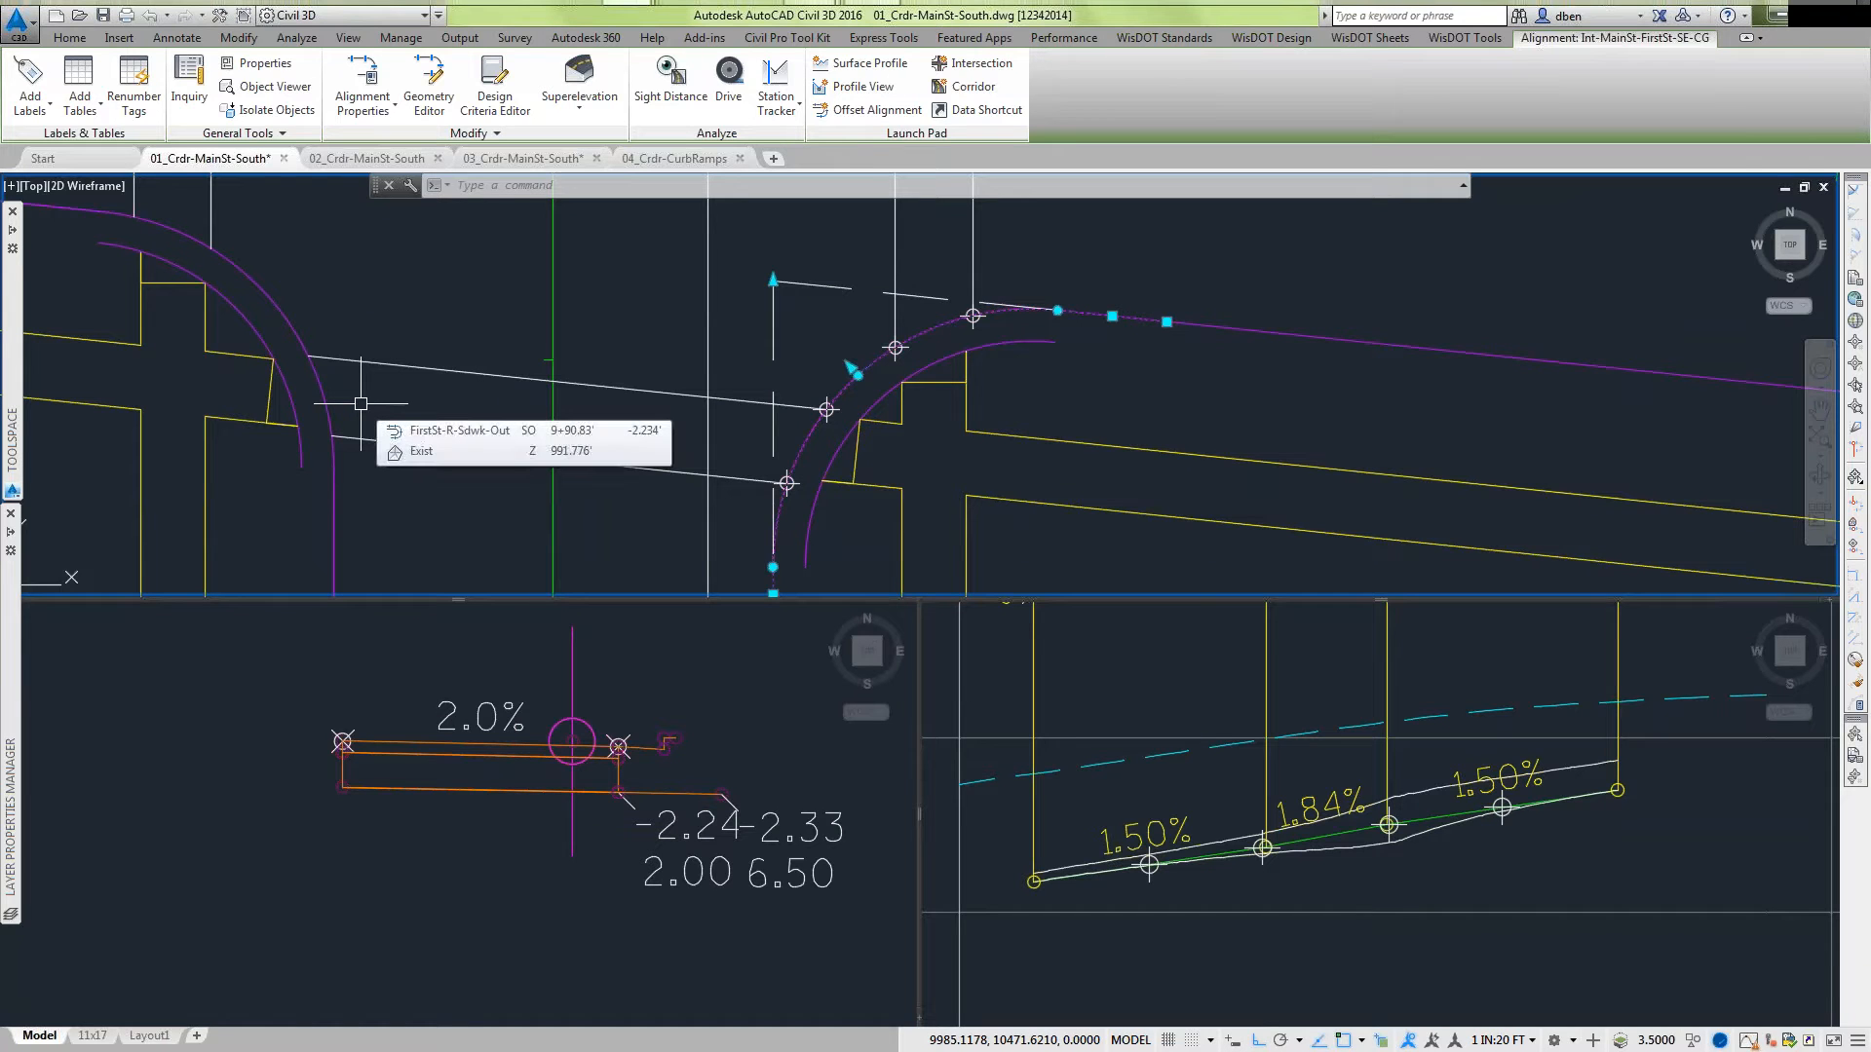
{"action": "left_click", "coordinate": [380, 159]}
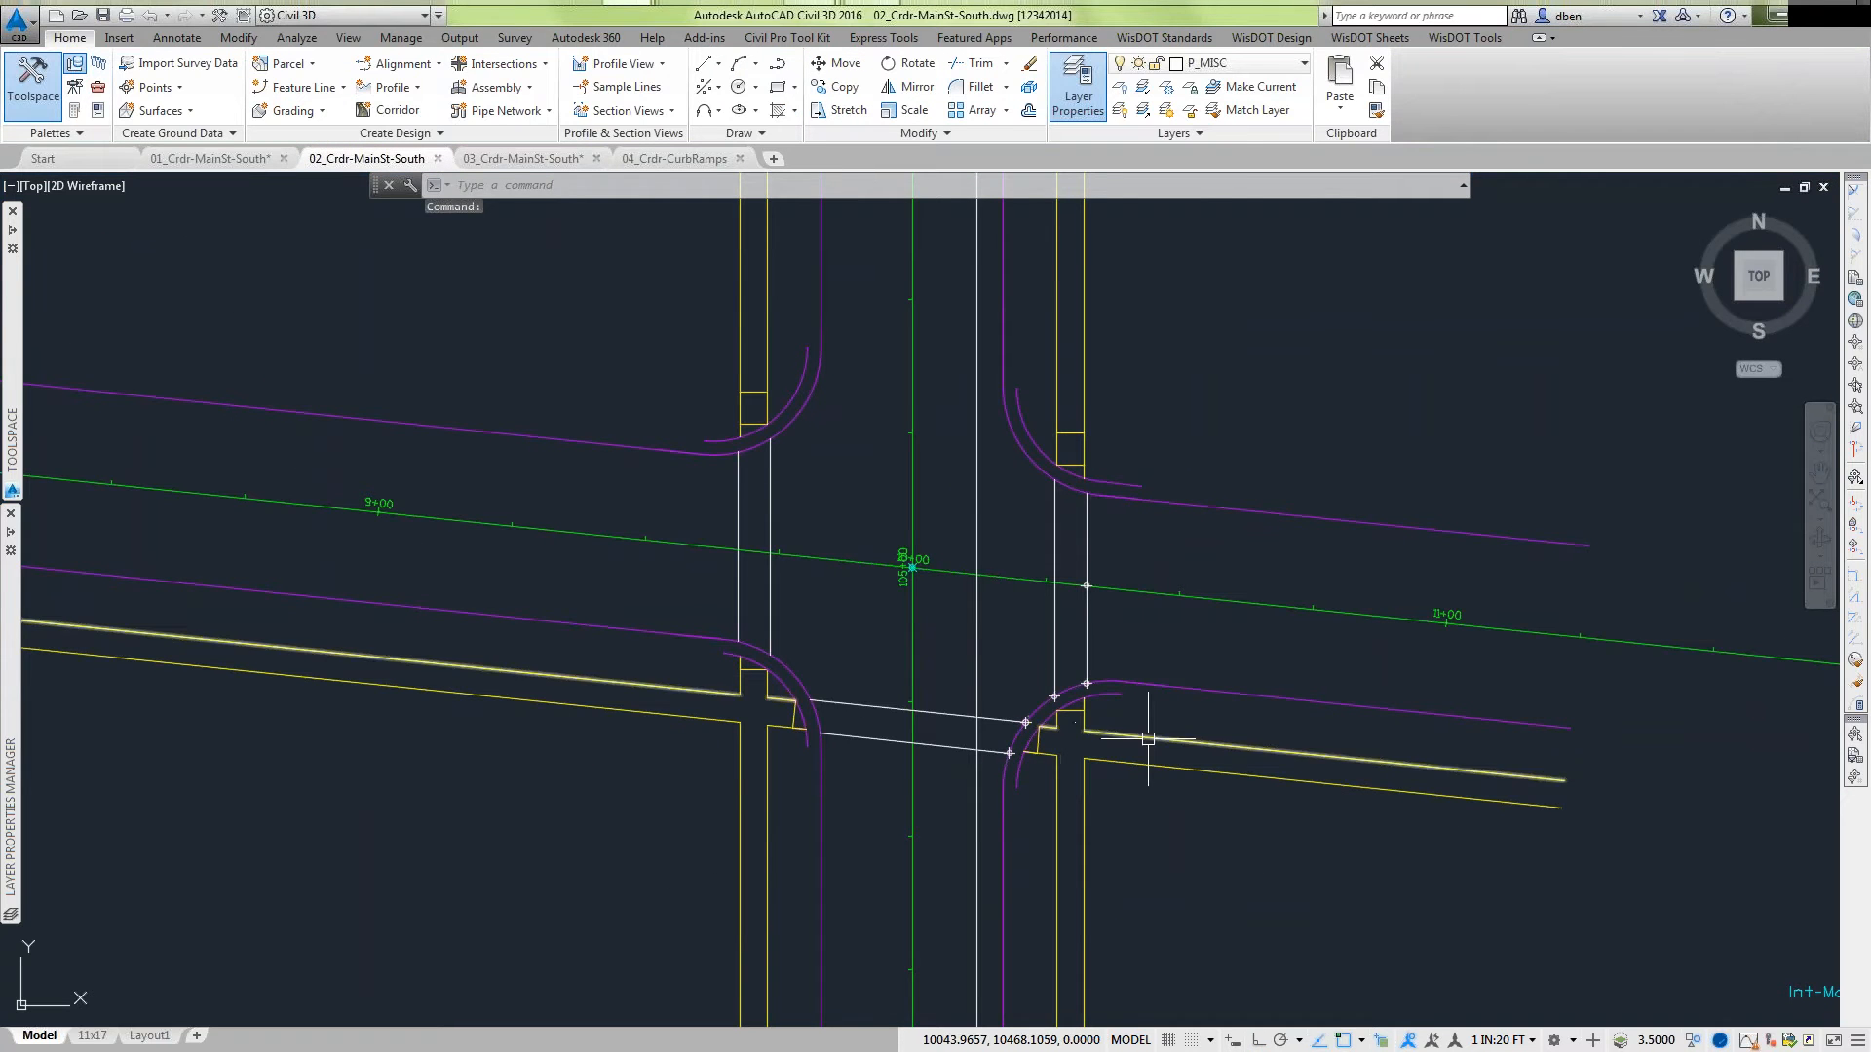
{"action": "scroll", "coordinate": [1023, 705], "scroll_direction": "up", "scroll_amount": 4}
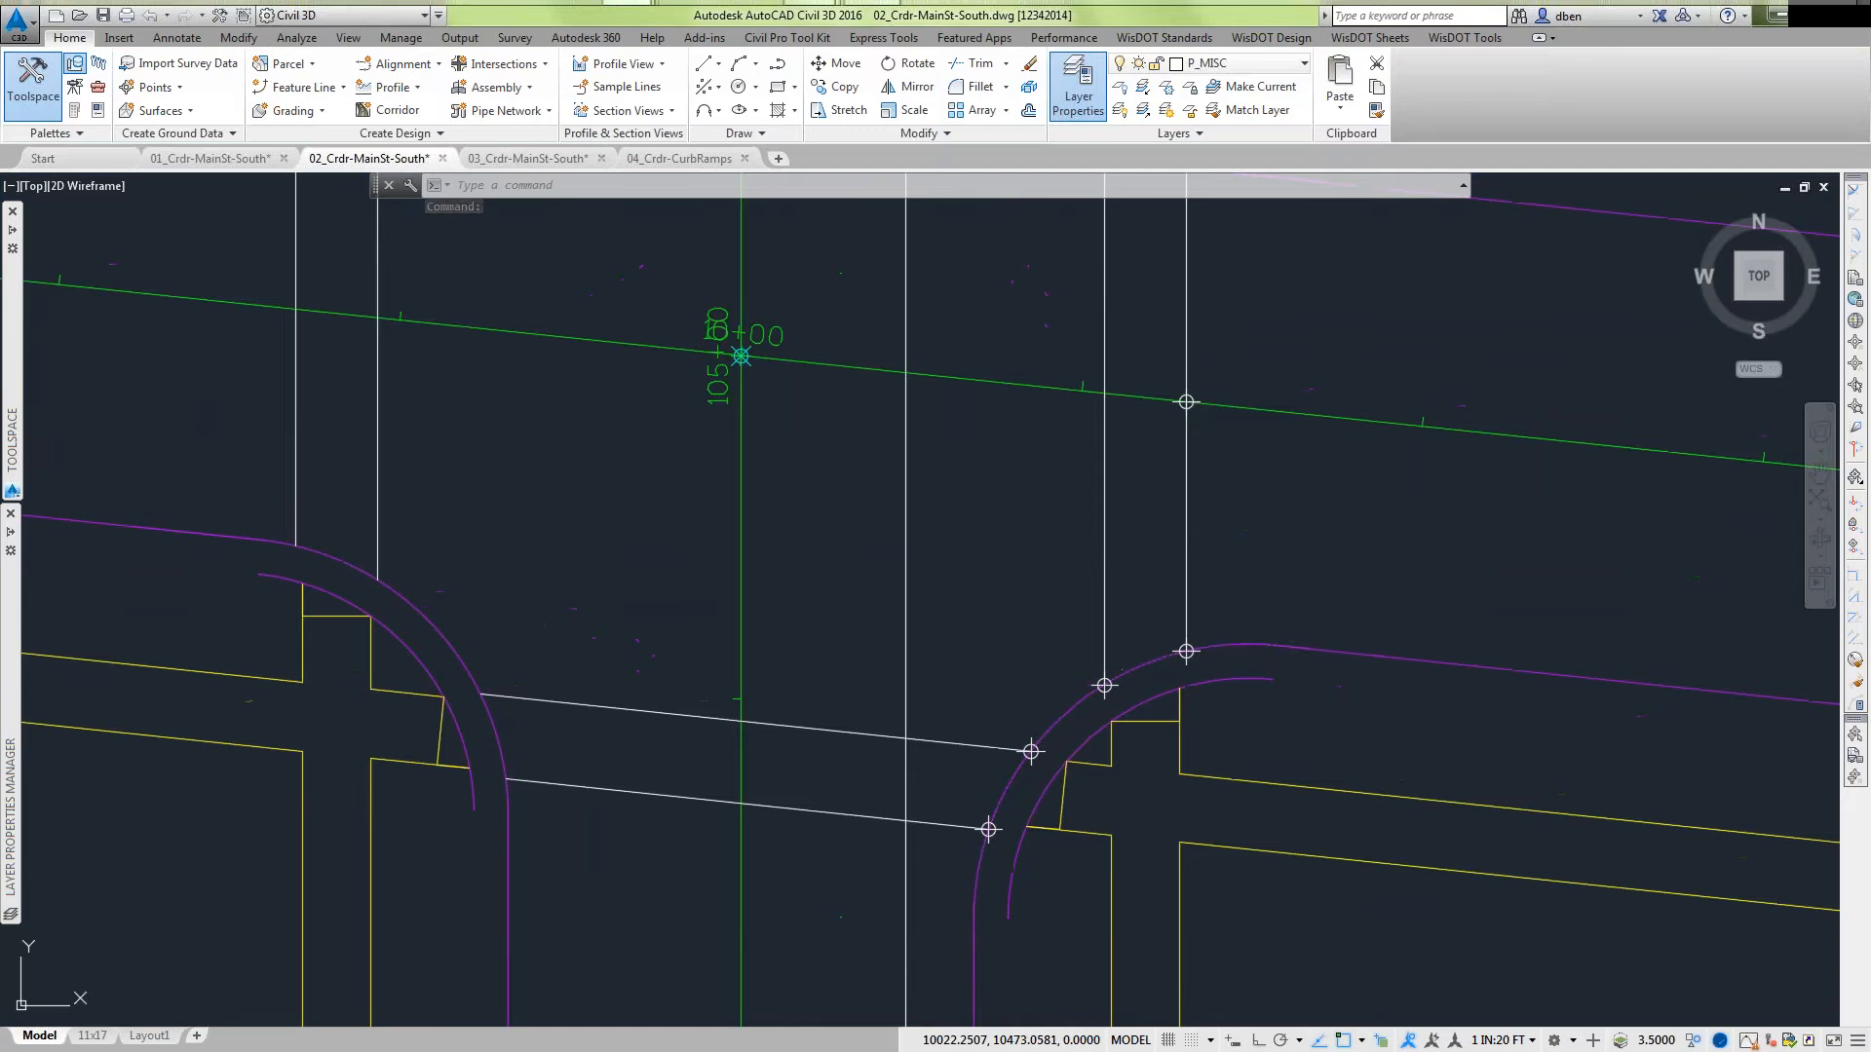
{"action": "left_click", "coordinate": [1065, 716]}
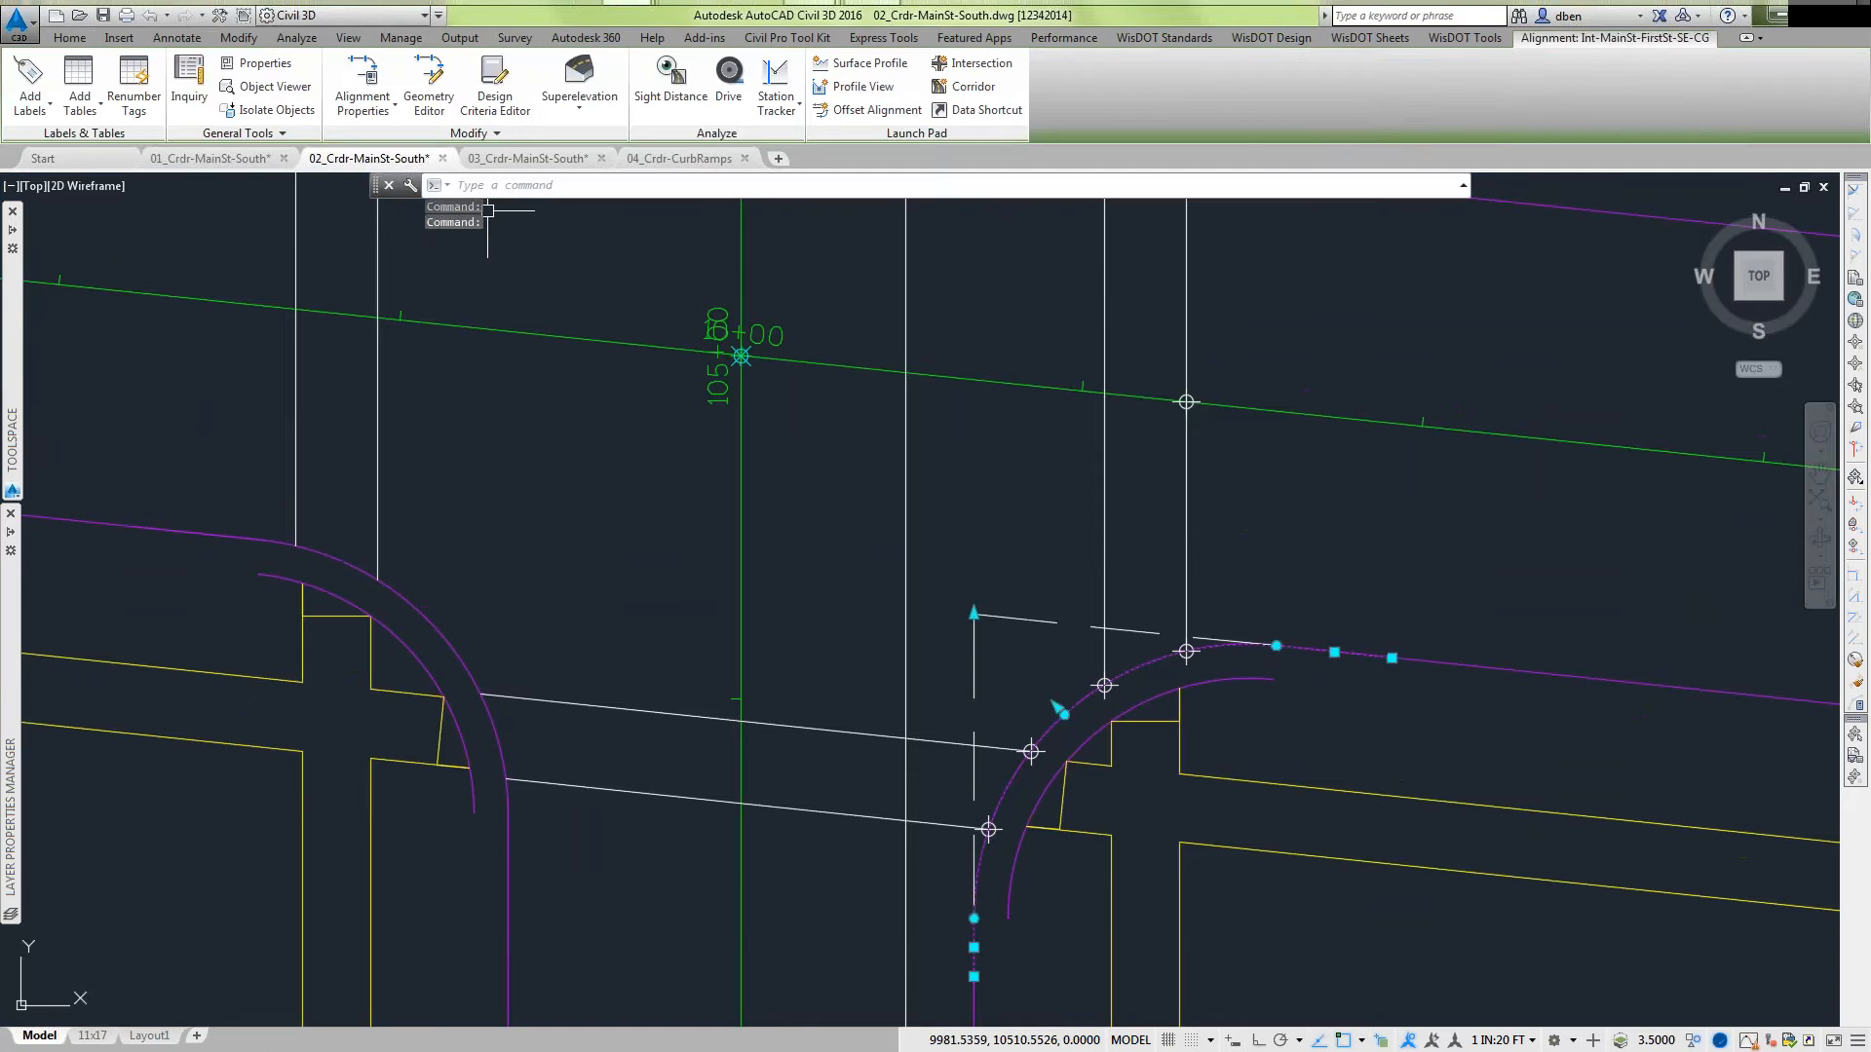
{"action": "left_click", "coordinate": [566, 109]}
{"action": "left_click", "coordinate": [594, 172]}
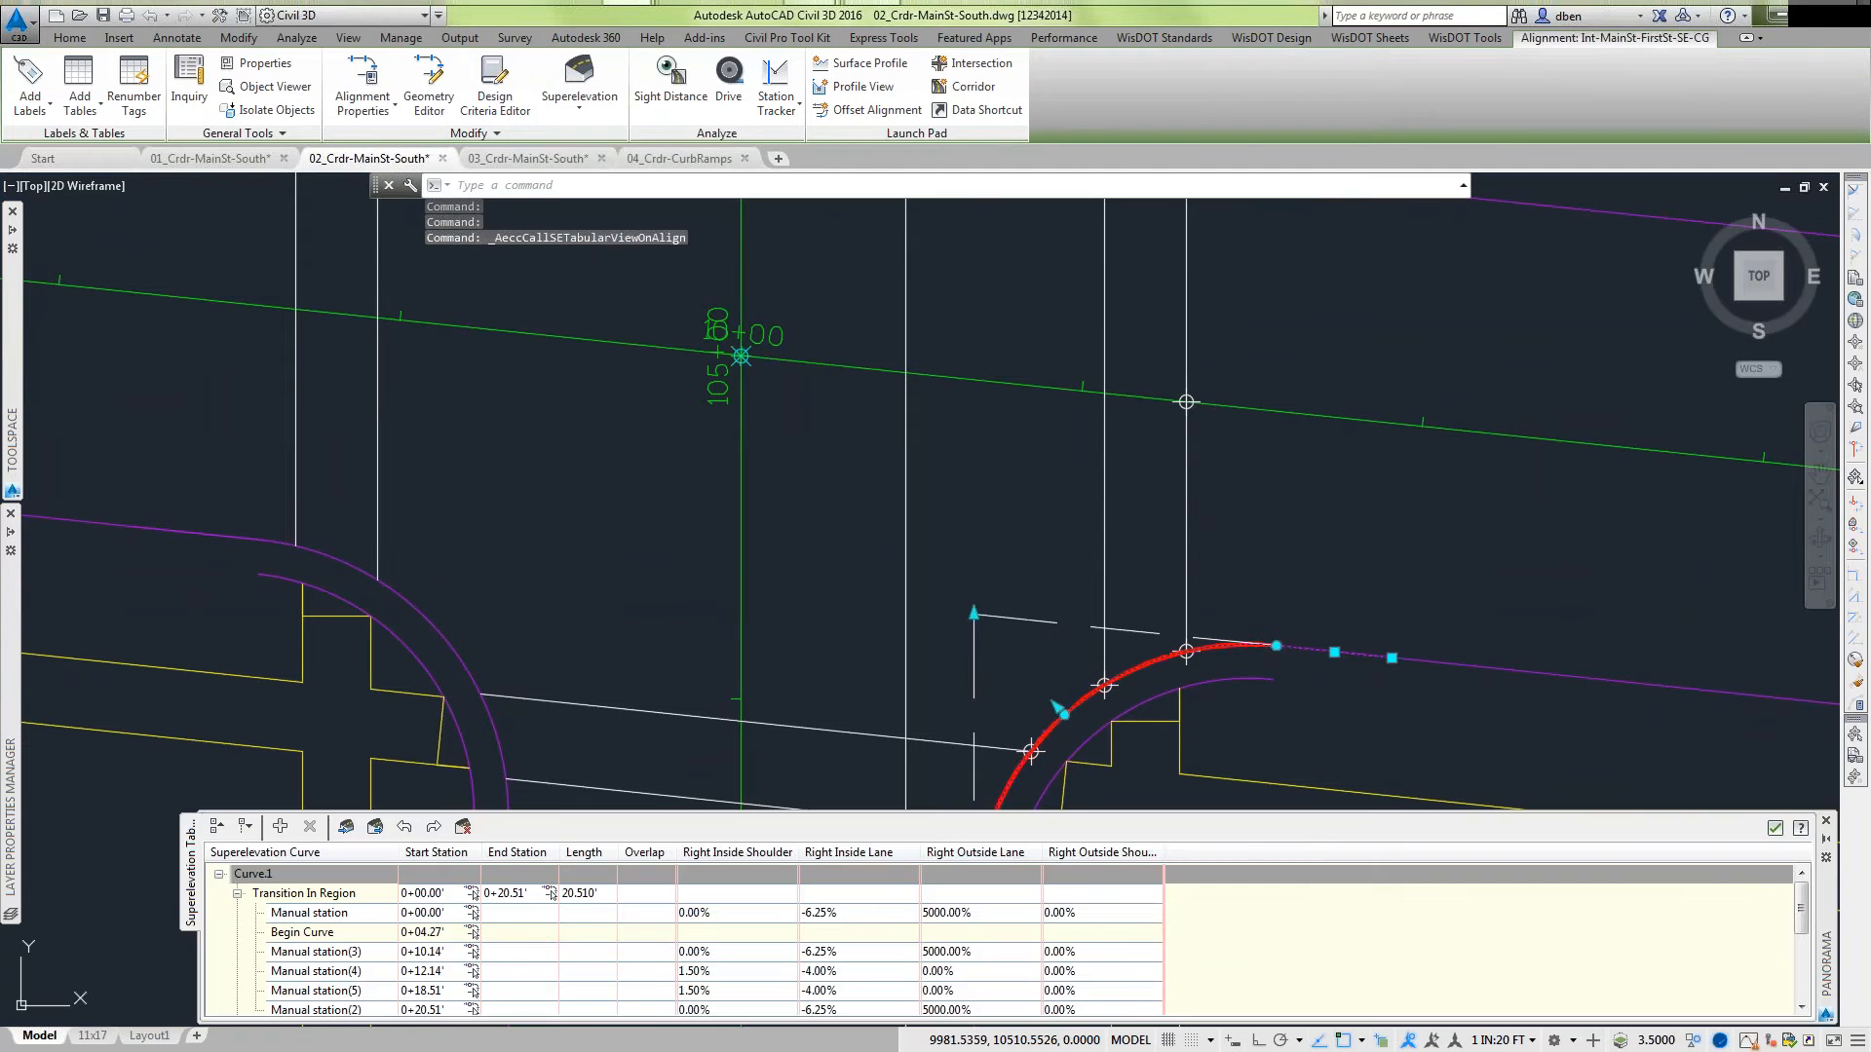
Enlarge the superelevation table to fit all transition in and transition out rows, and move it clear of the curb return.
{"action": "mouse_move", "coordinate": [1830, 861]}
{"action": "left_mouse_down"}
{"action": "mouse_move", "coordinate": [1689, 604]}
{"action": "mouse_move", "coordinate": [1724, 387]}
{"action": "left_mouse_up"}
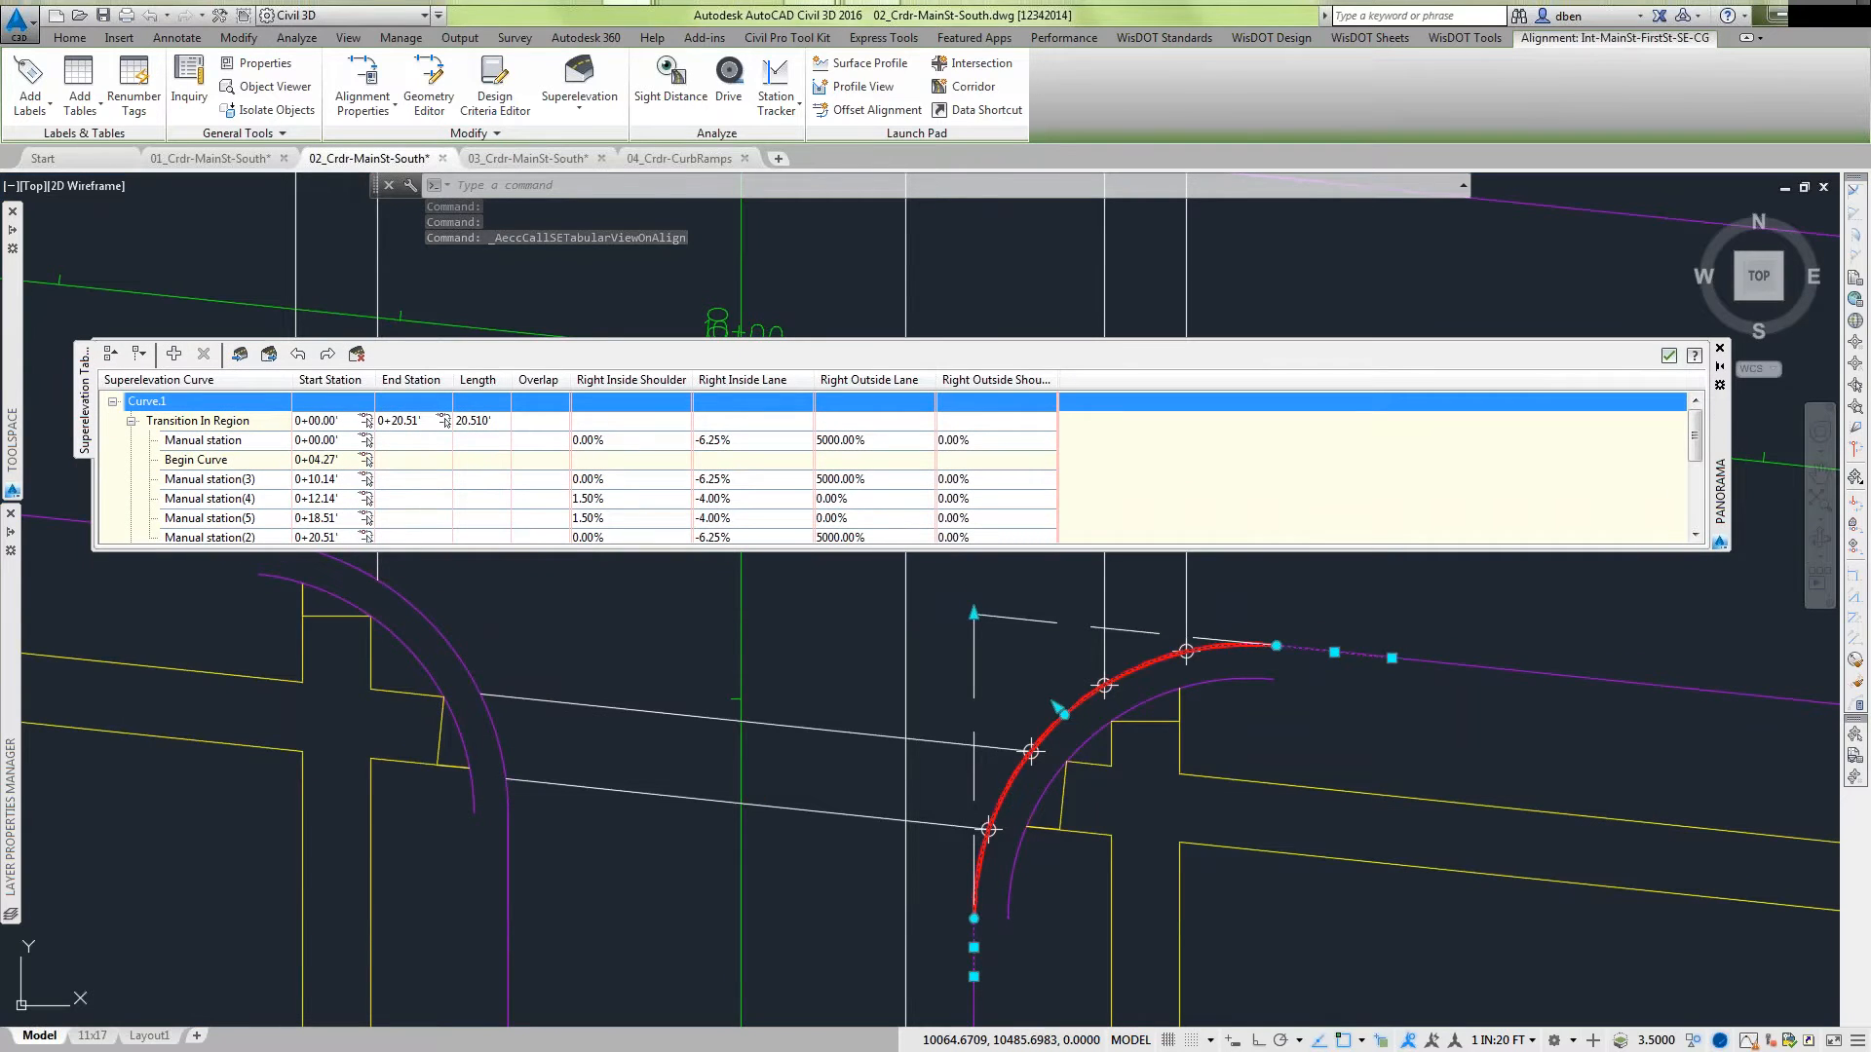
{"action": "left_click_drag", "start_coordinate": [1646, 550], "coordinate": [1647, 730]}
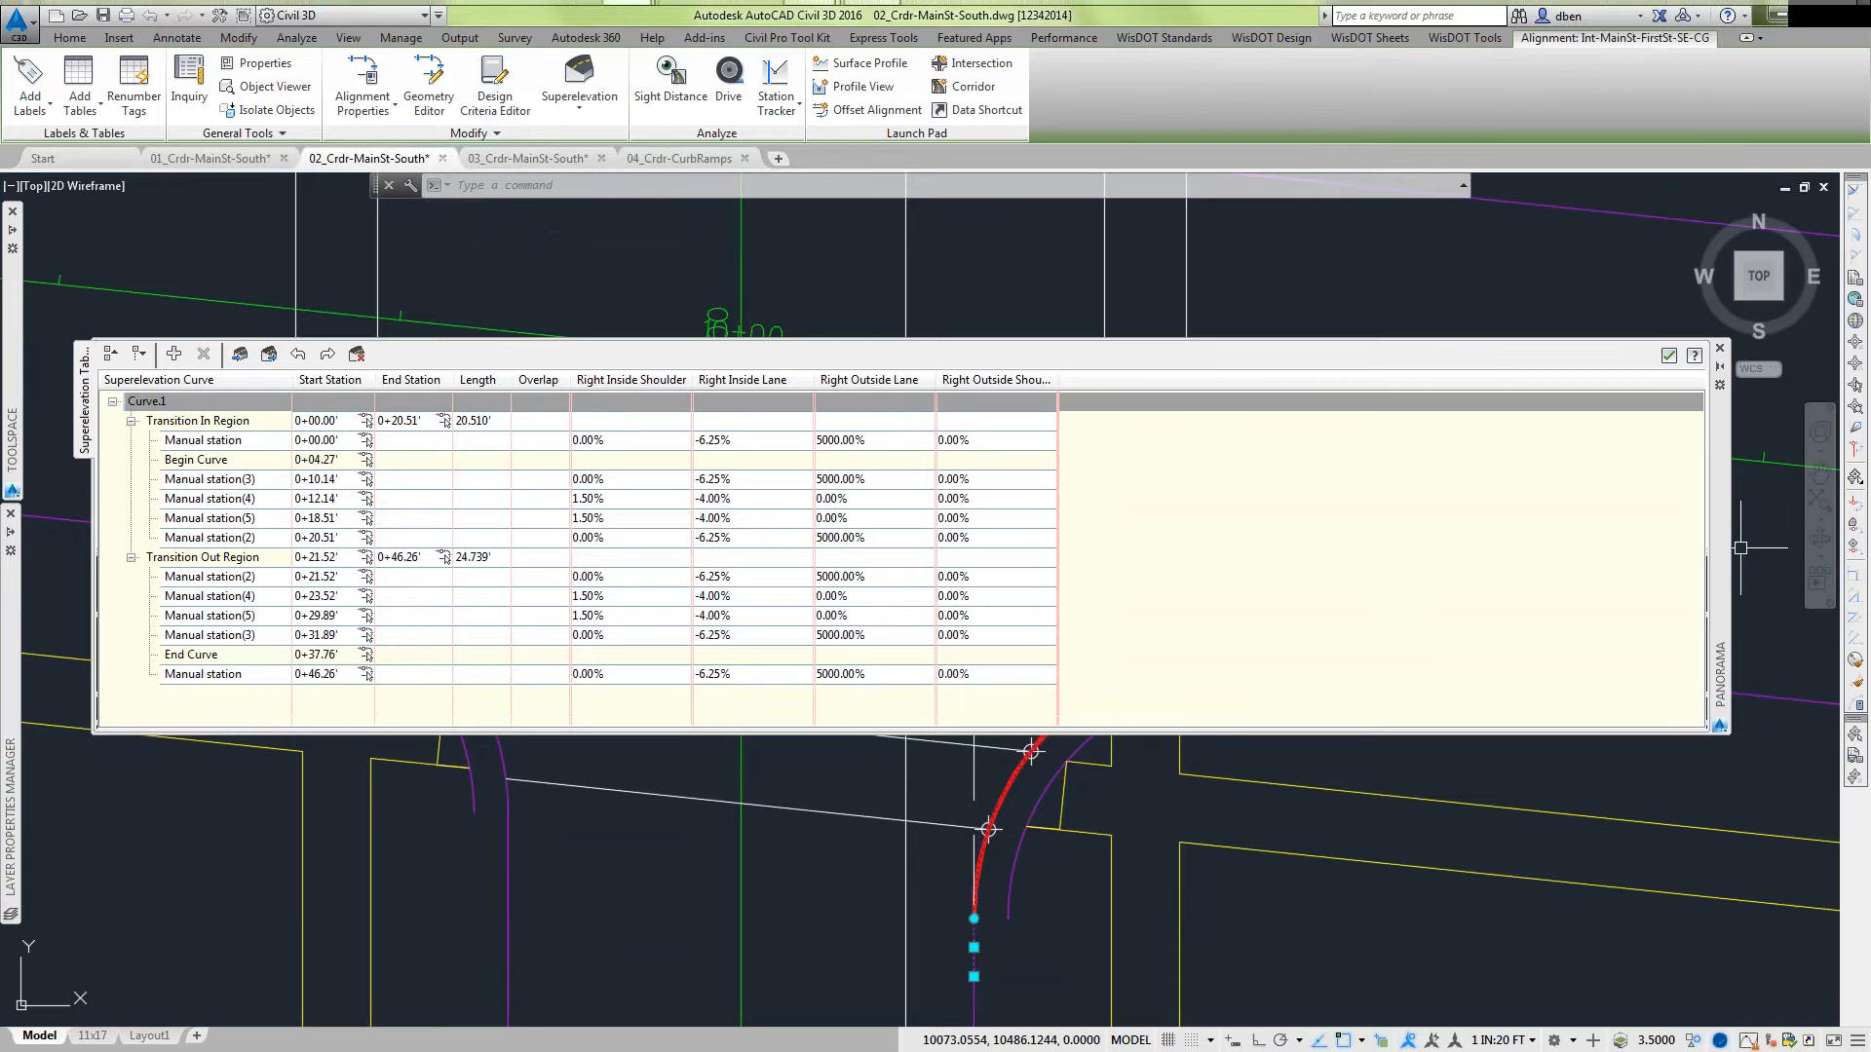
{"action": "left_click_drag", "start_coordinate": [1727, 568], "coordinate": [1723, 406]}
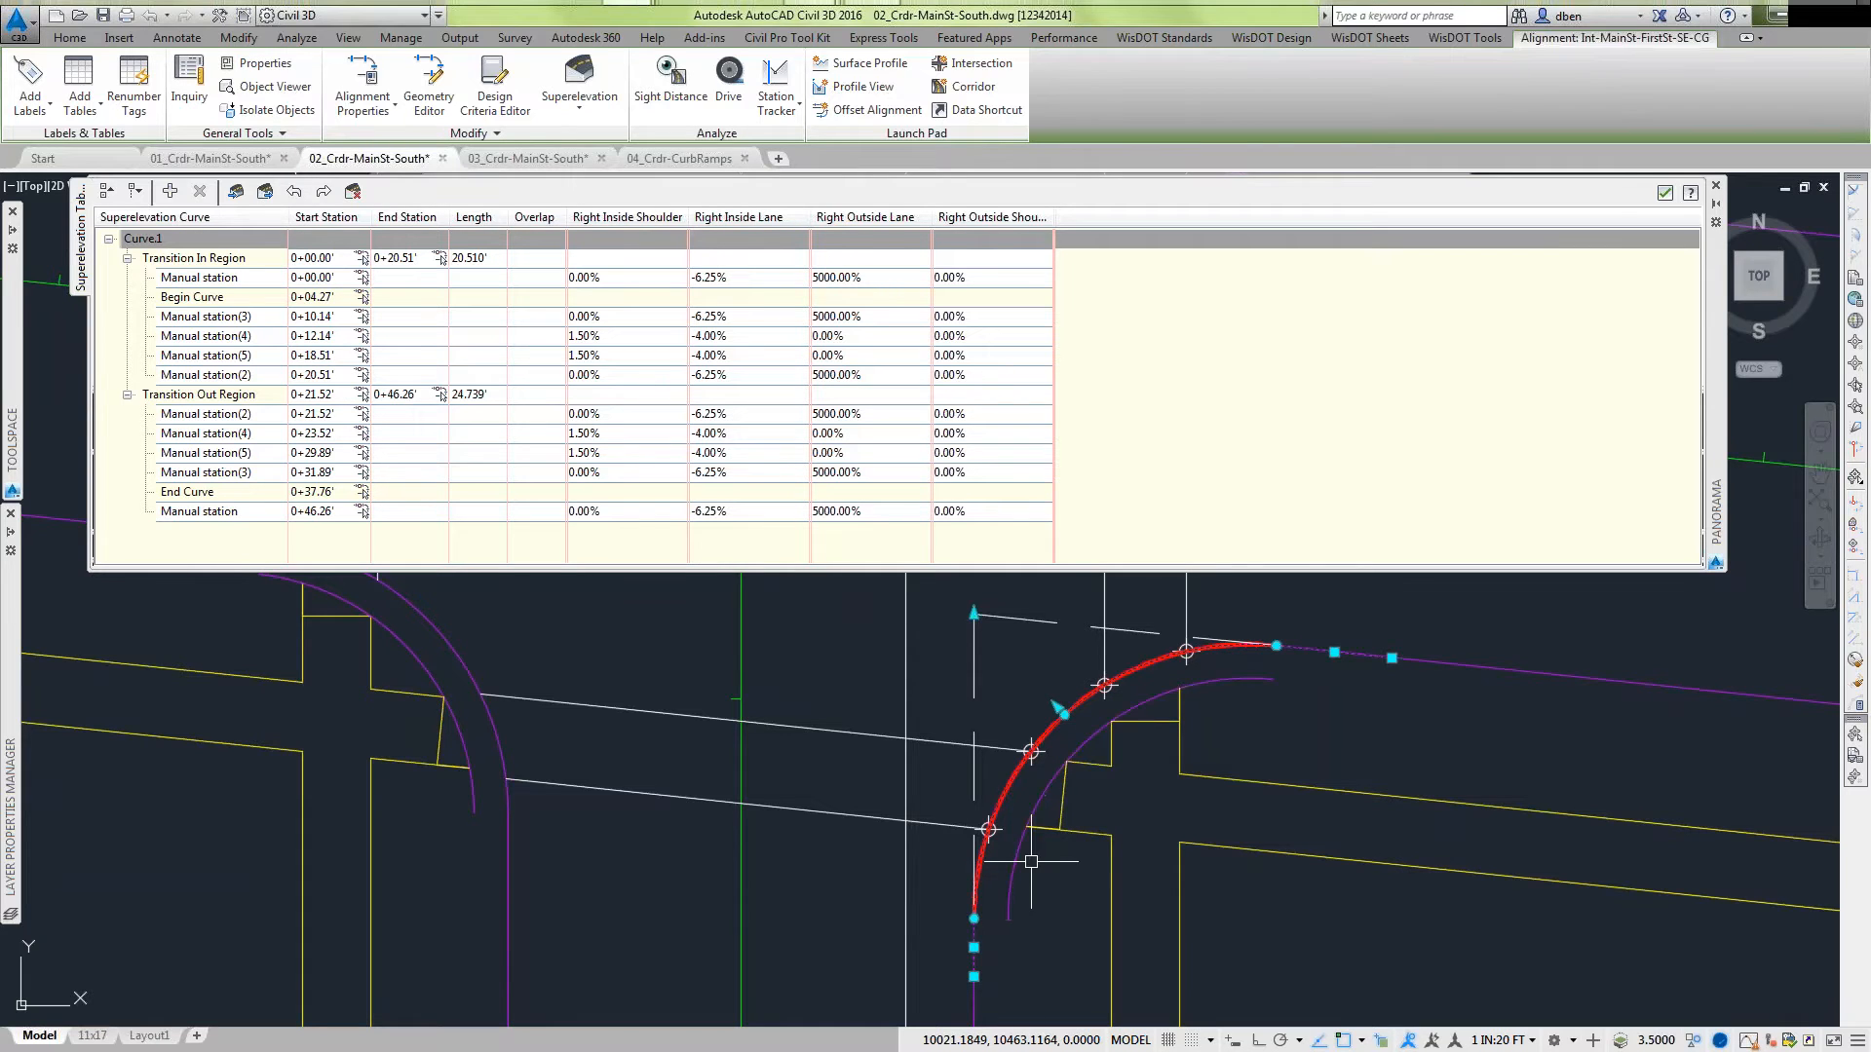
Compare the superelevation table's manual stations and slopes with the crosswalk markers and curb ramp openings along the southeast curb return.
{"action": "scroll", "coordinate": [1021, 863], "scroll_direction": "up", "scroll_amount": 2}
{"action": "middle_click_drag", "start_coordinate": [1036, 857], "coordinate": [1031, 795]}
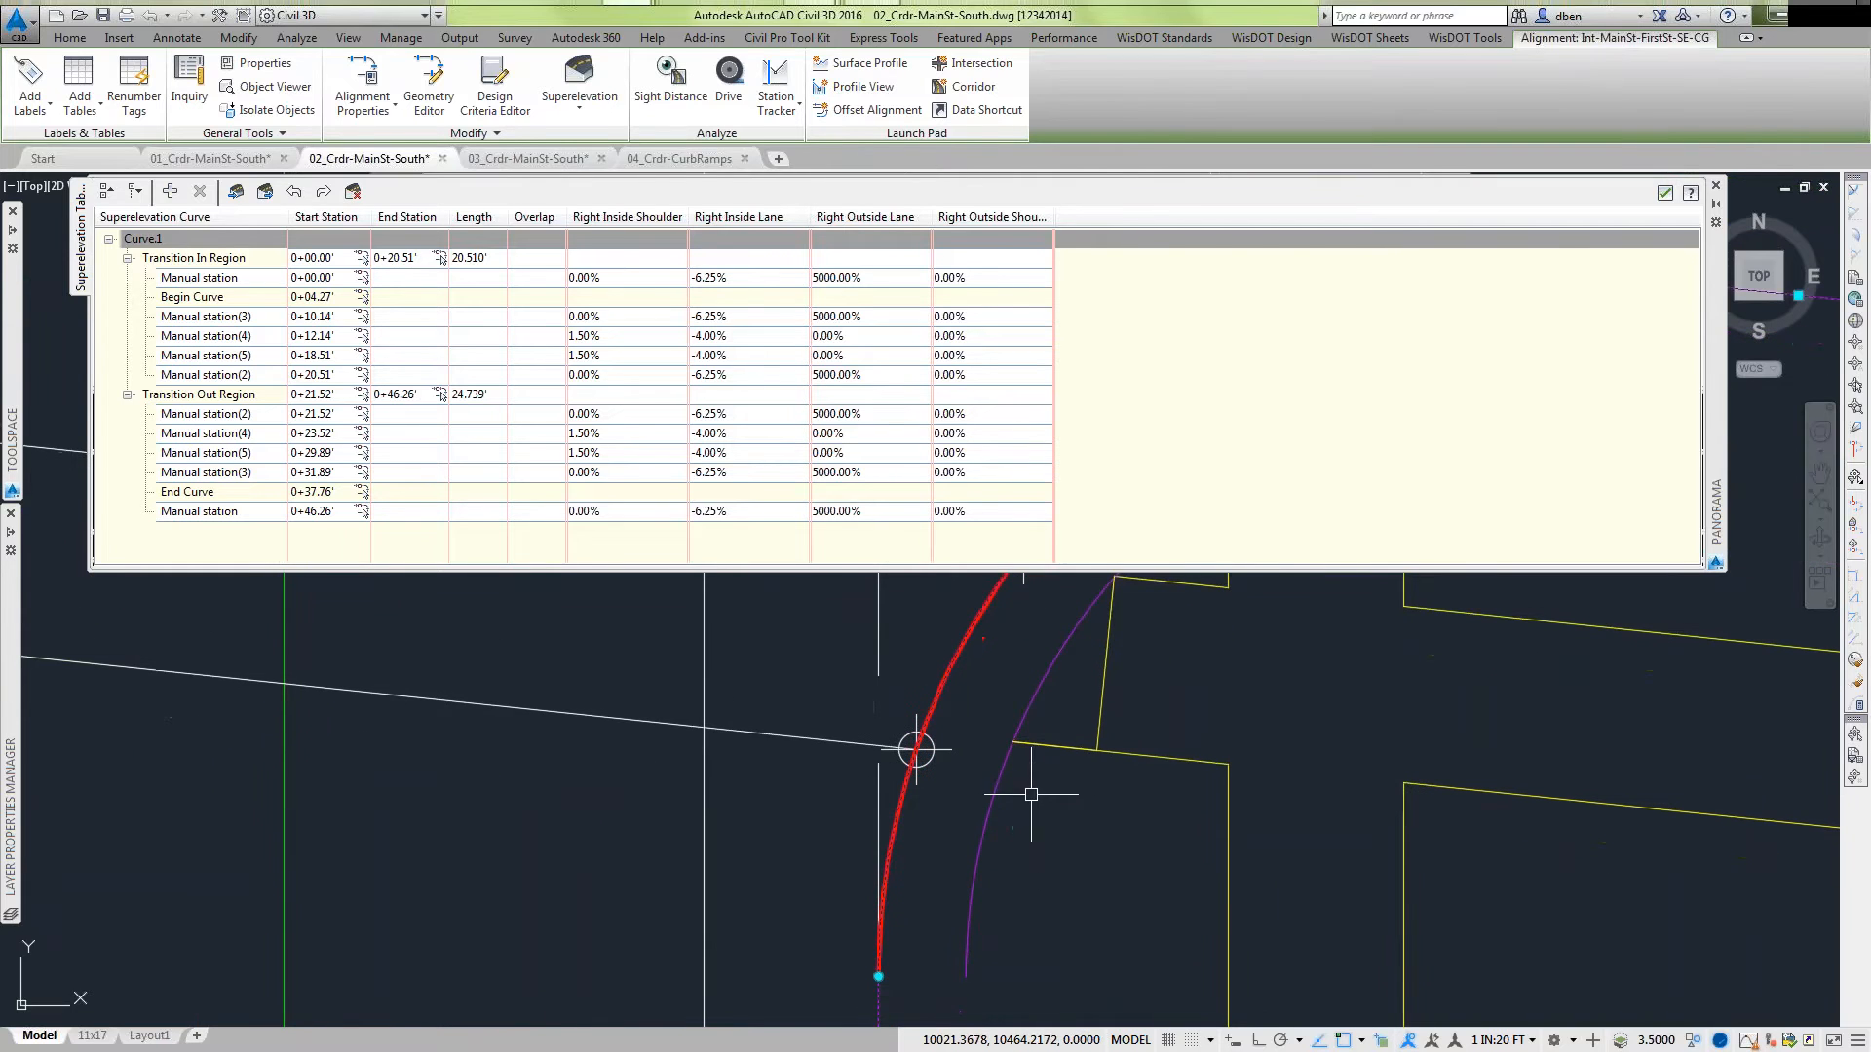
{"action": "scroll", "coordinate": [1035, 789], "scroll_direction": "down", "scroll_amount": 1}
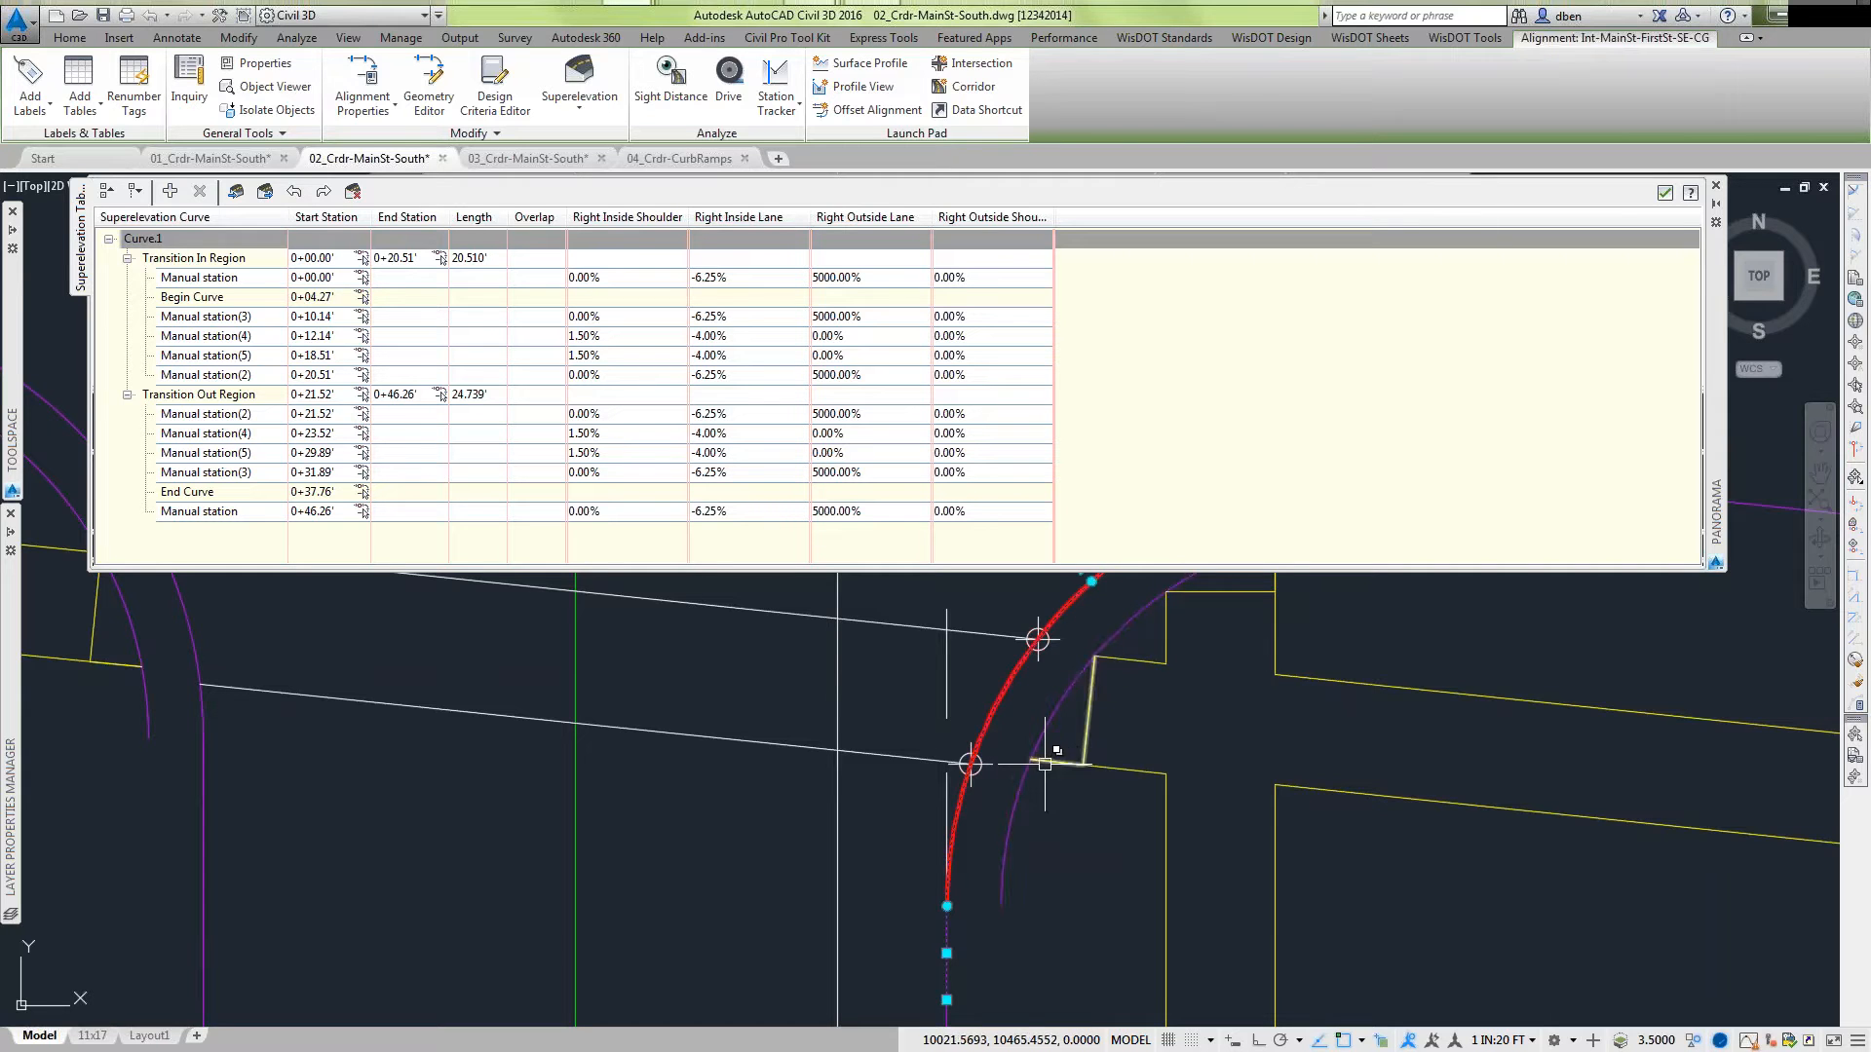
{"action": "middle_click_drag", "start_coordinate": [1198, 691], "coordinate": [1121, 849]}
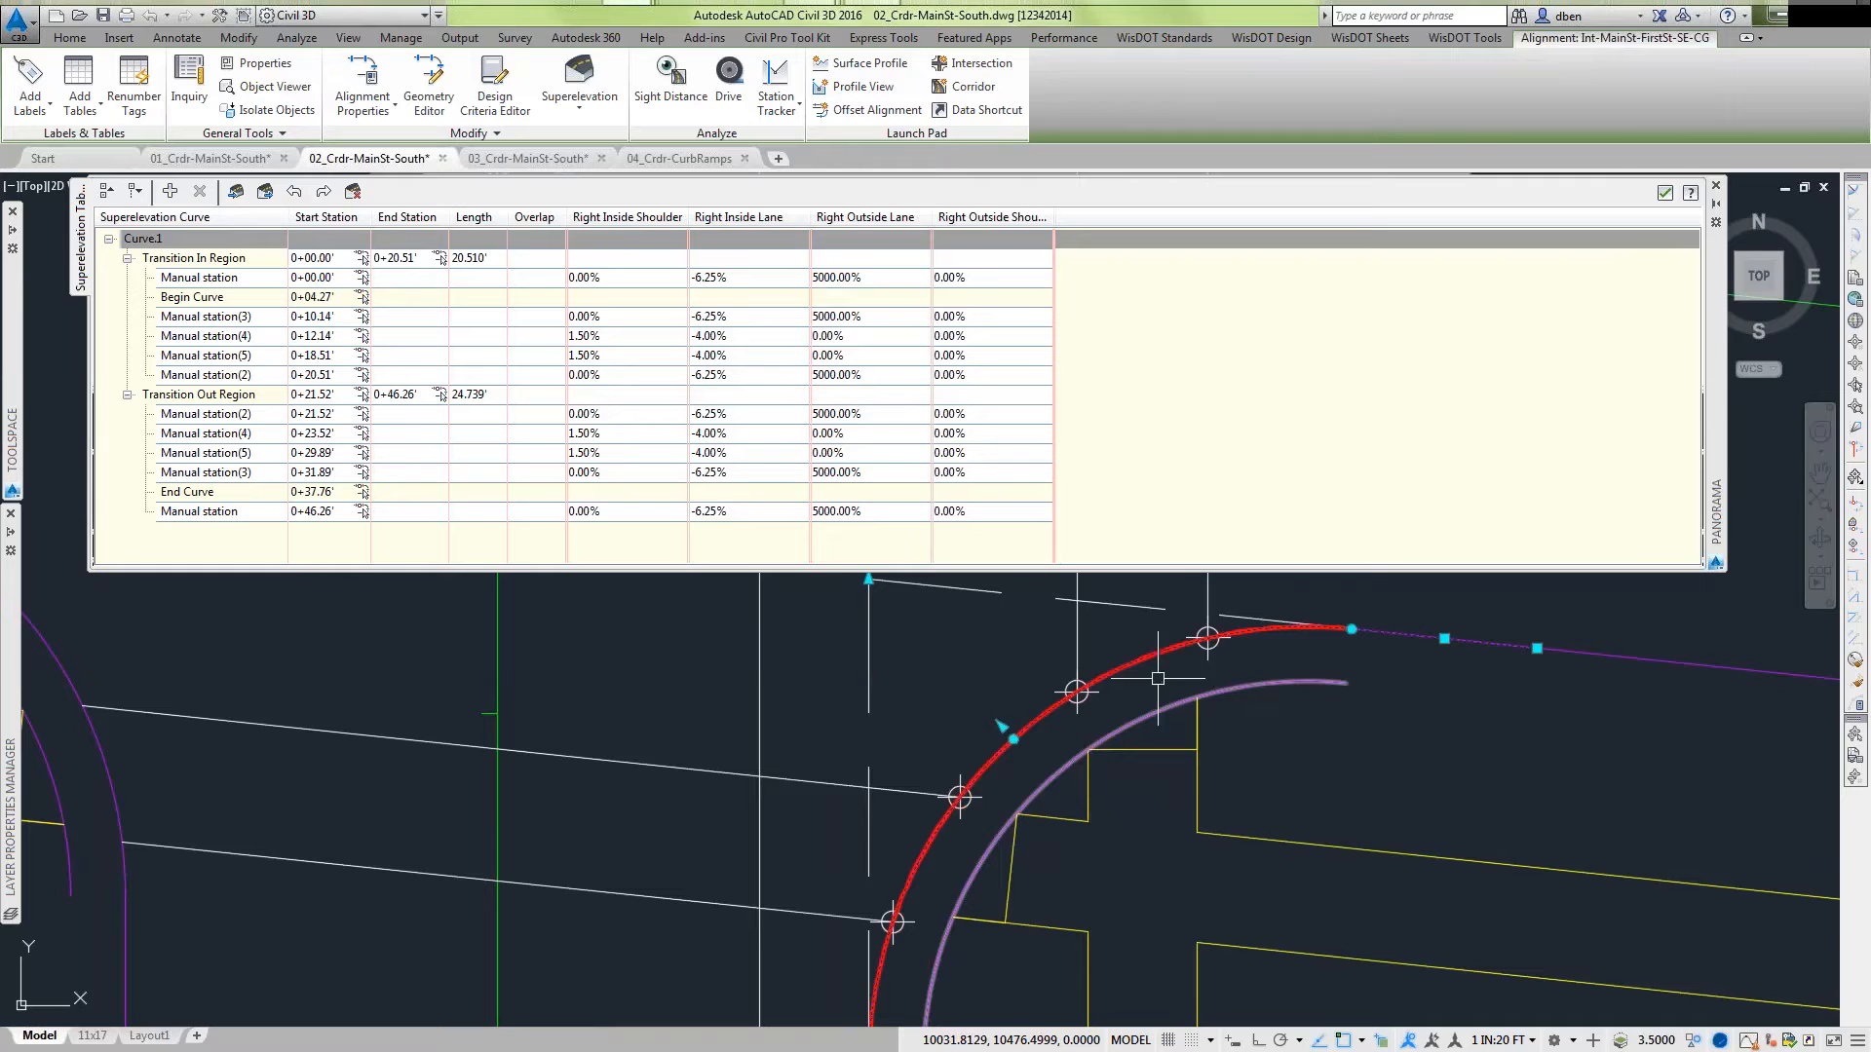
{"action": "middle_click_drag", "start_coordinate": [1039, 840], "coordinate": [1029, 787]}
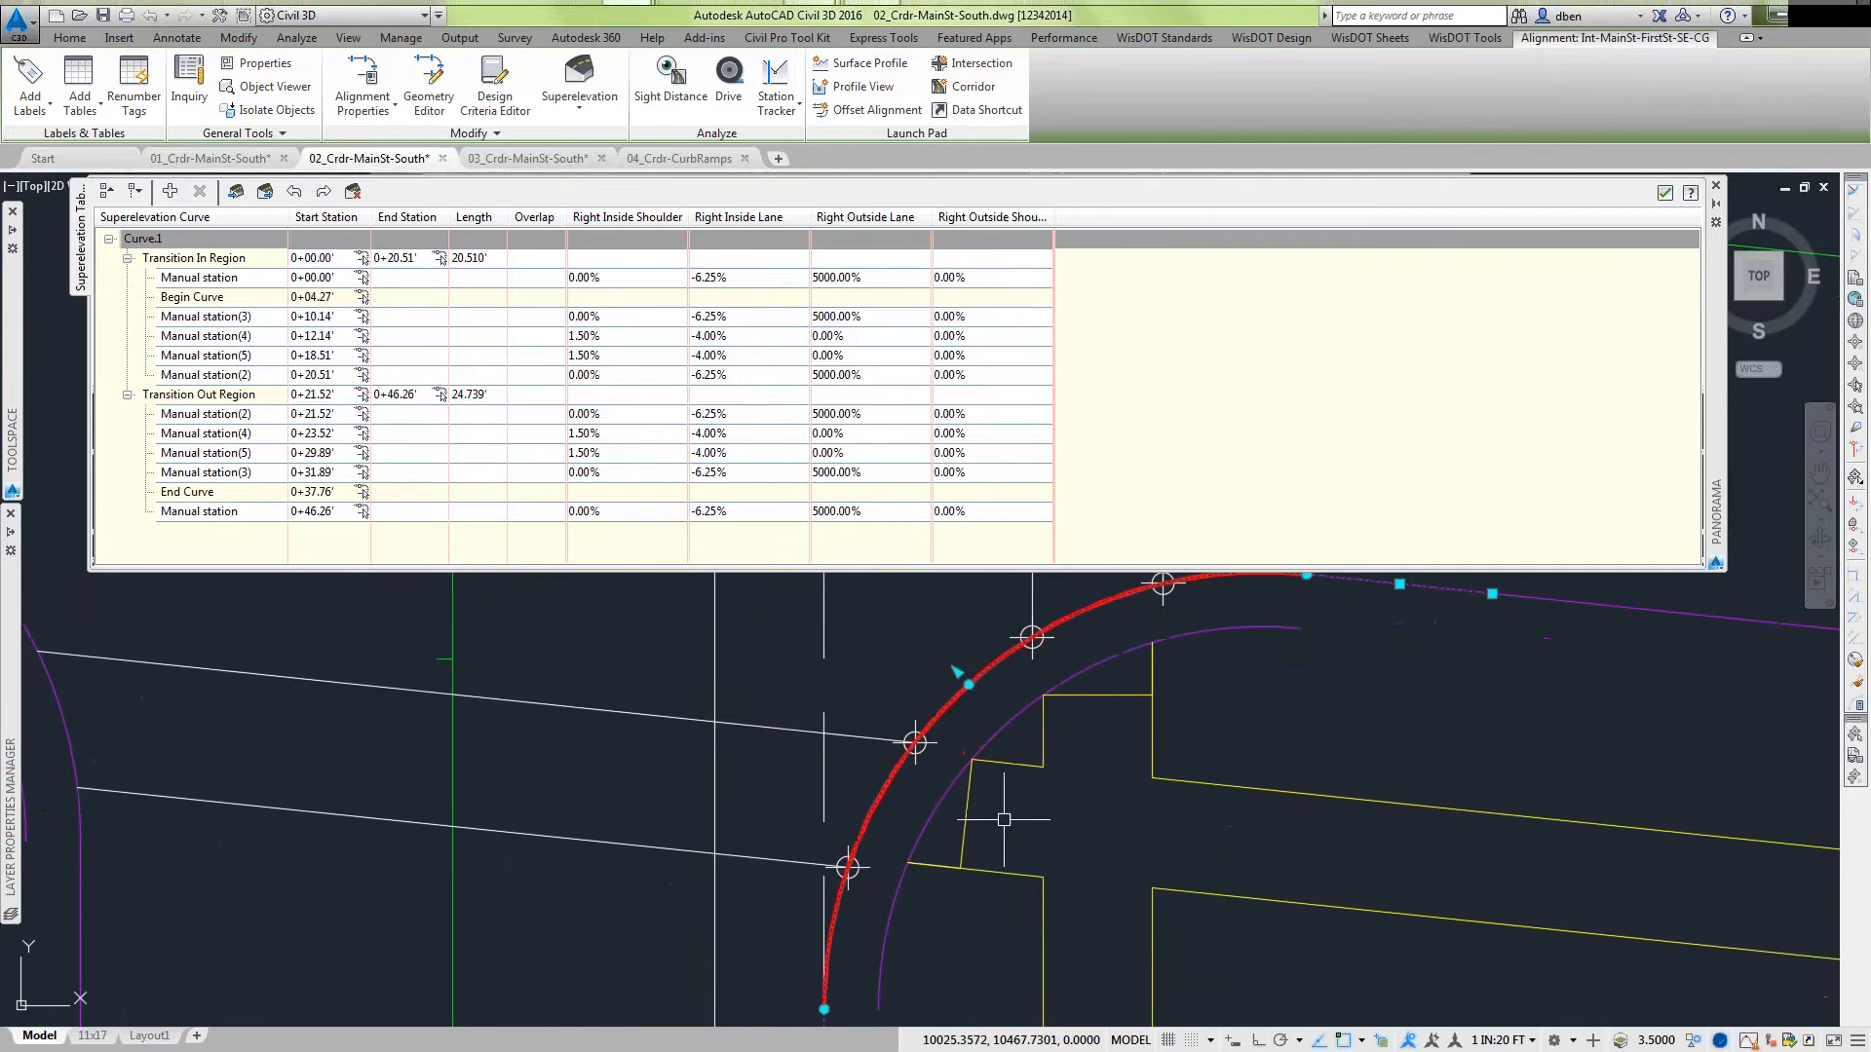
{"action": "scroll", "coordinate": [911, 923], "scroll_direction": "up", "scroll_amount": 2}
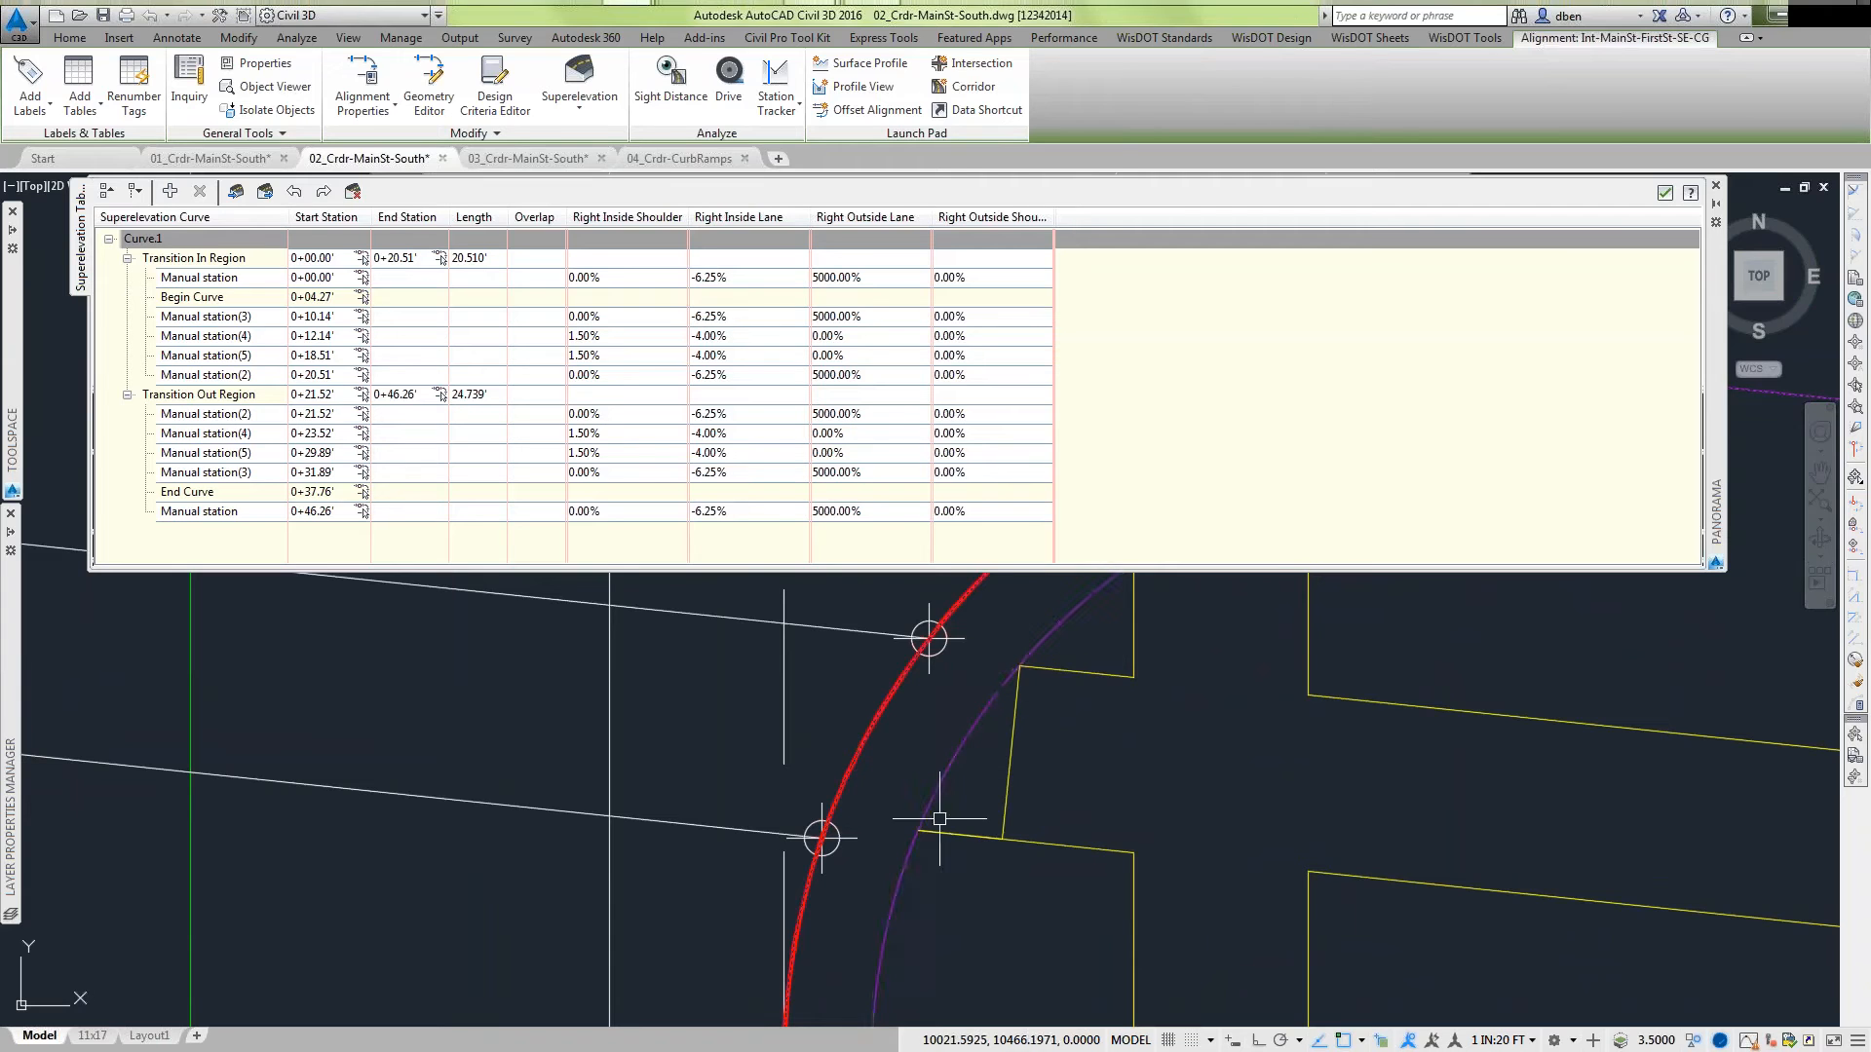
{"action": "middle_click_drag", "start_coordinate": [1091, 689], "coordinate": [965, 934]}
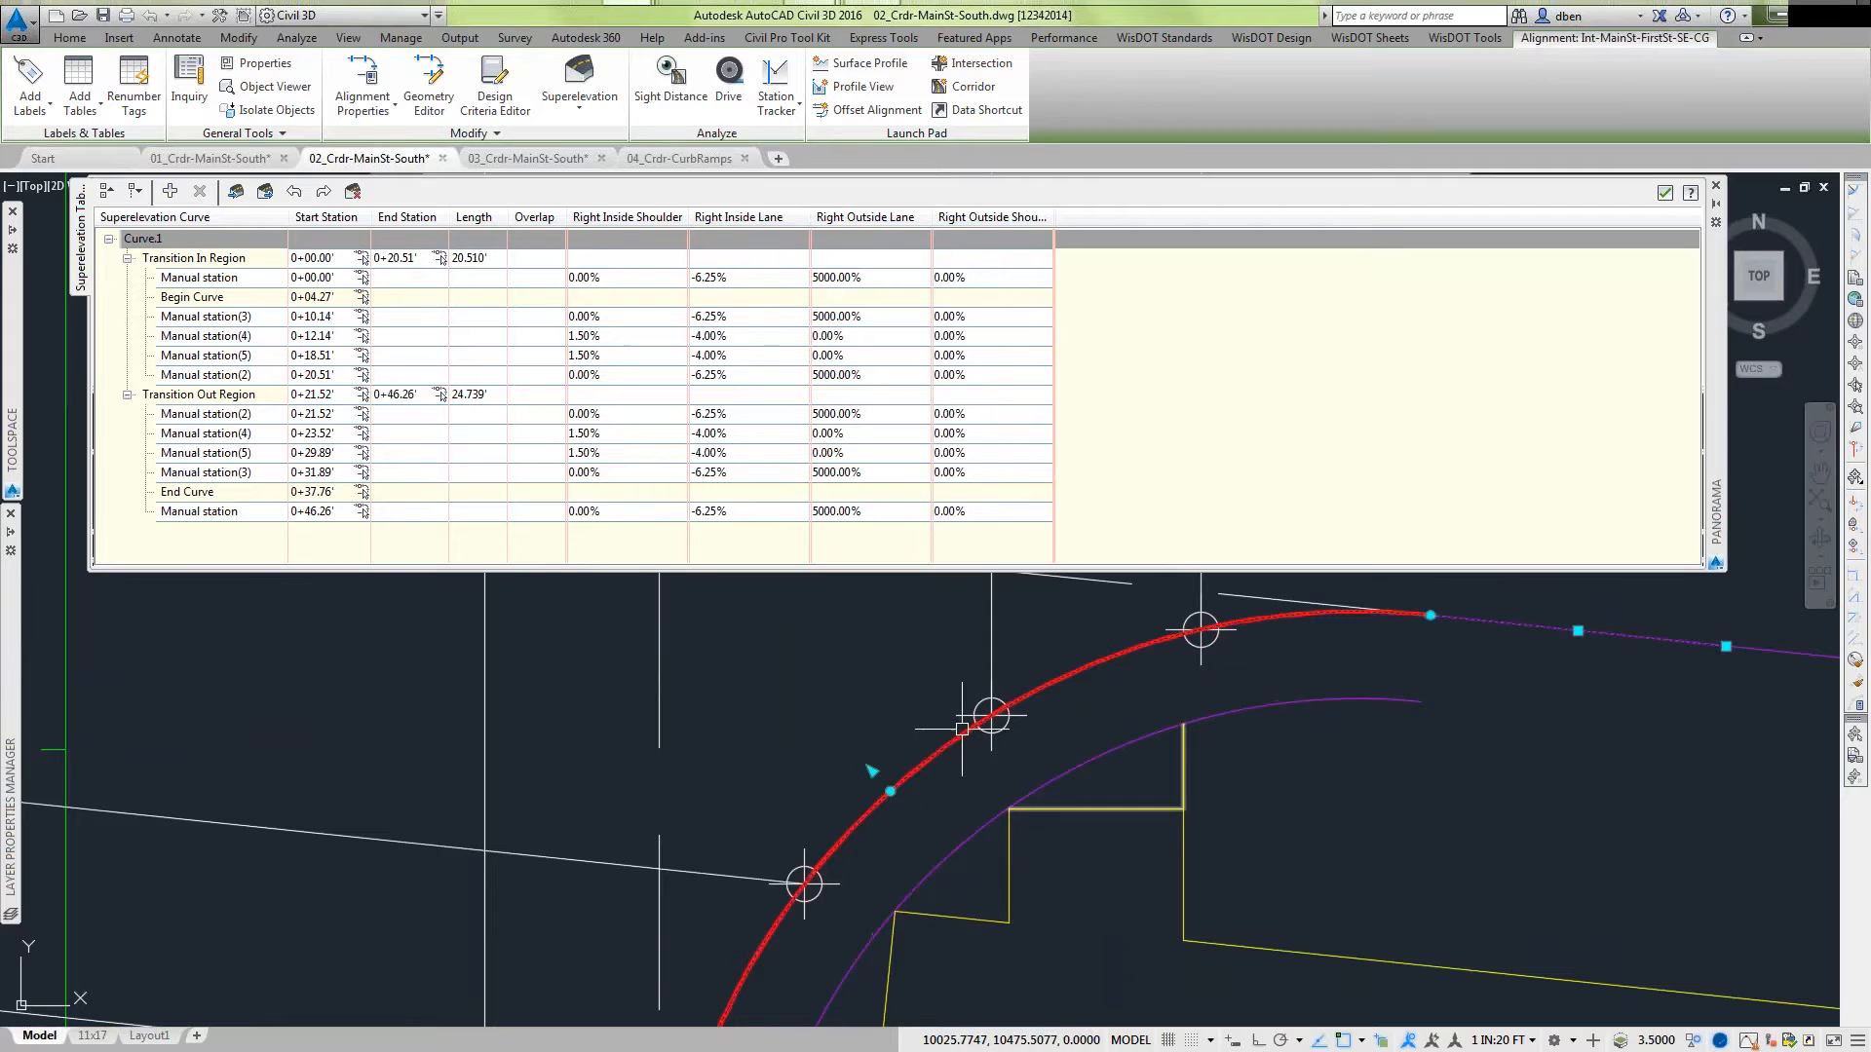
{"action": "scroll", "coordinate": [985, 719], "scroll_direction": "down", "scroll_amount": 3}
{"action": "mouse_move", "coordinate": [969, 731]}
{"action": "middle_mouse_down"}
{"action": "mouse_move", "coordinate": [945, 782]}
{"action": "mouse_move", "coordinate": [937, 710]}
{"action": "middle_mouse_up"}
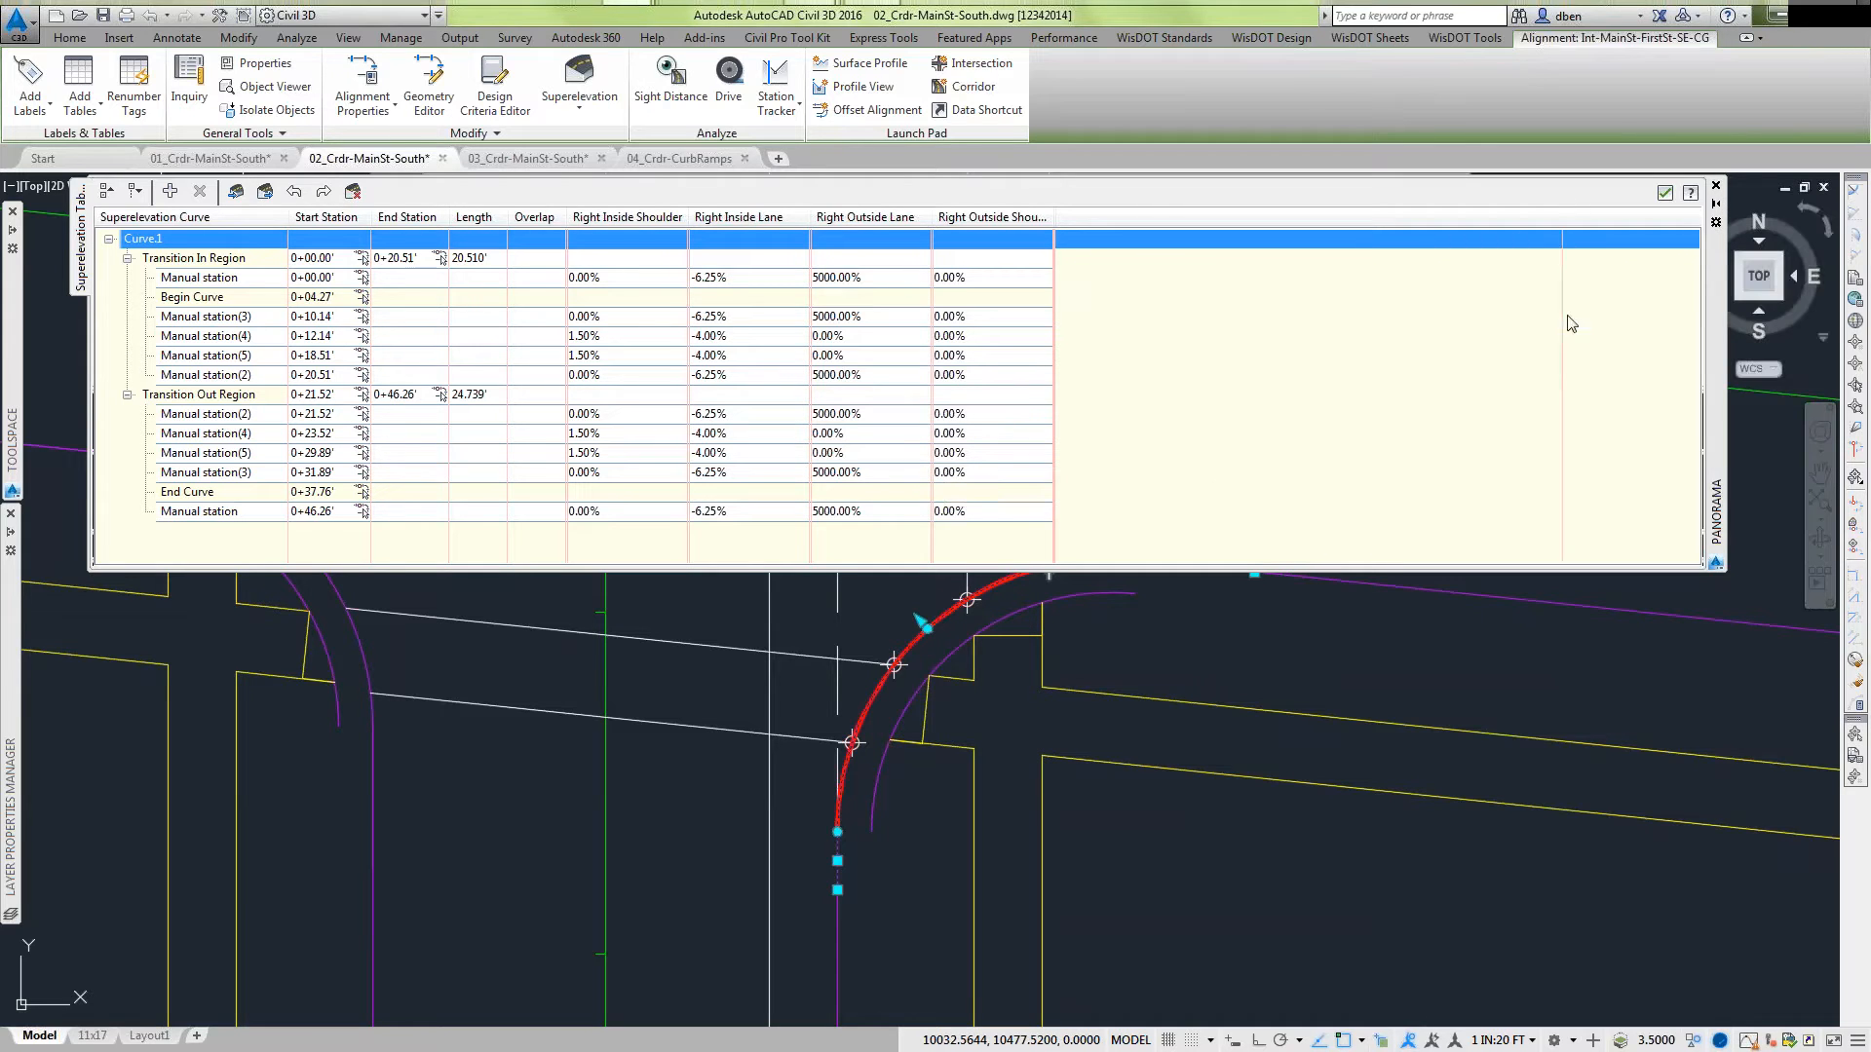
Move the superelevation table below the intersection, close it and deselect the southeast curb return alignment.
{"action": "left_click_drag", "start_coordinate": [1715, 278], "coordinate": [1714, 474]}
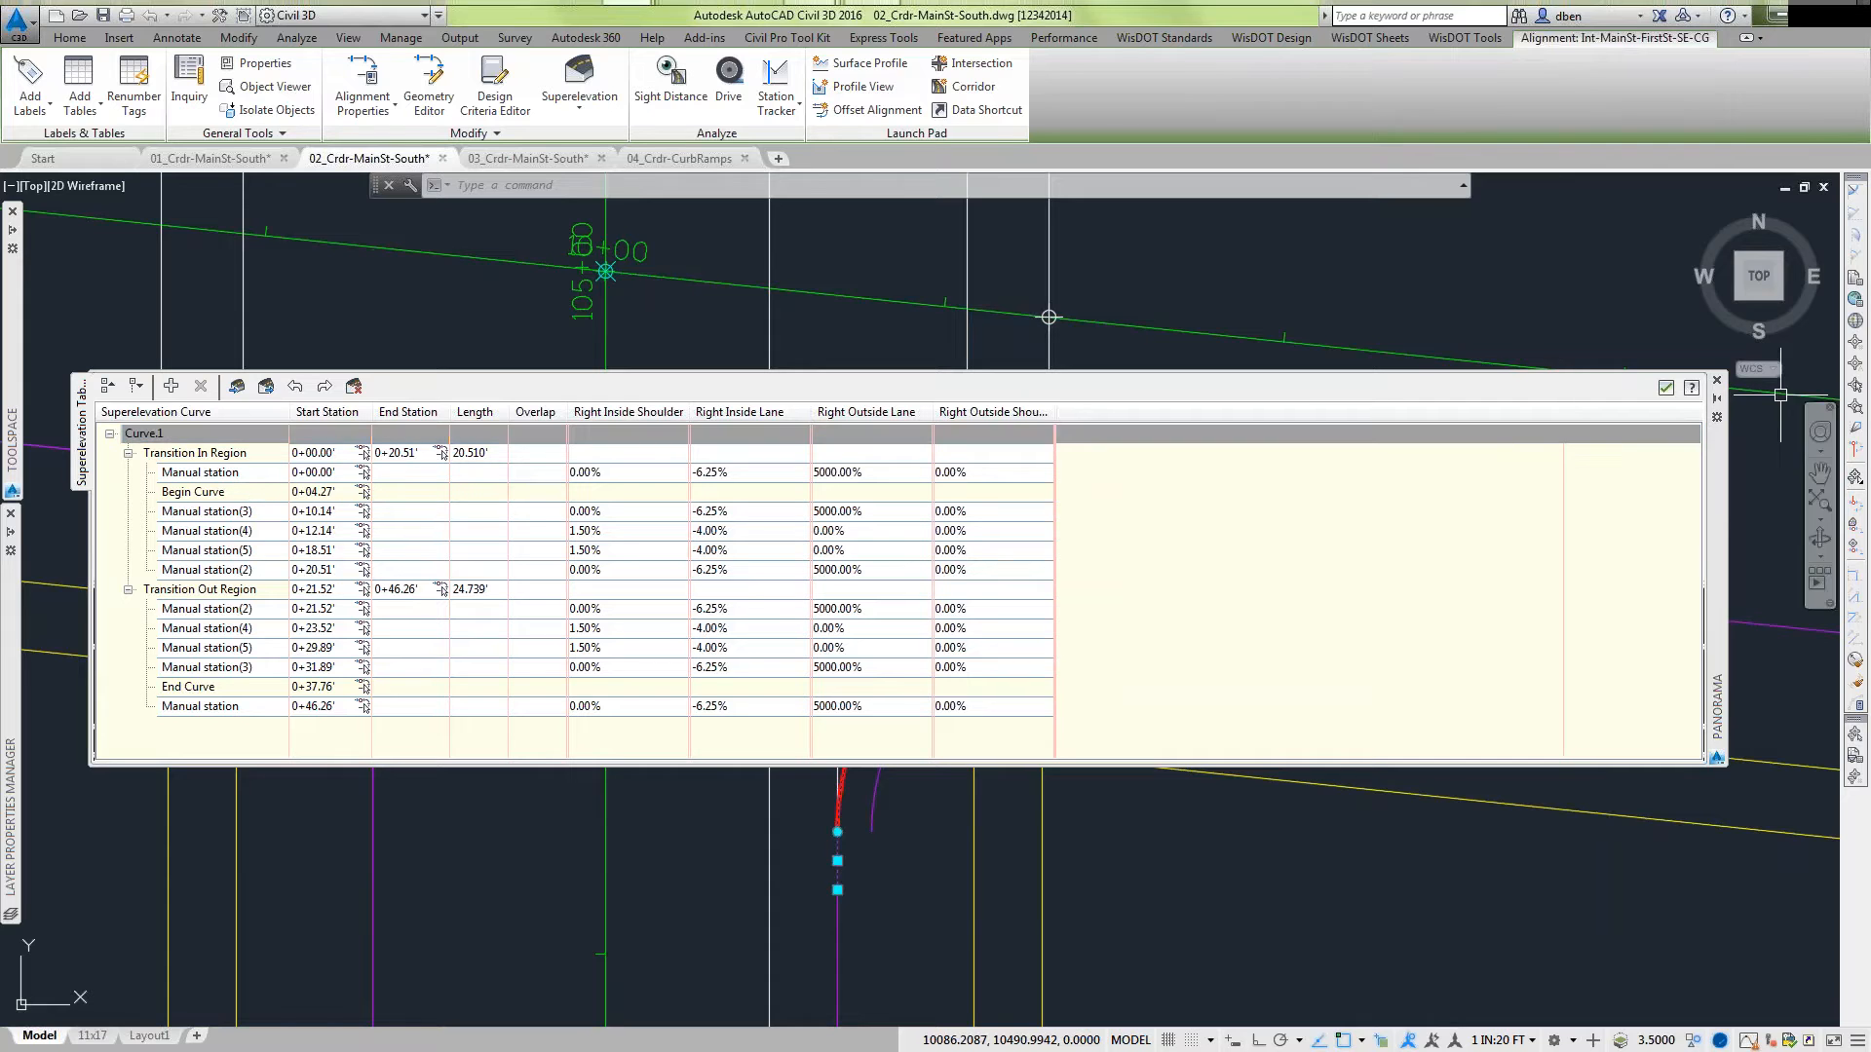
{"action": "left_click", "coordinate": [1665, 388]}
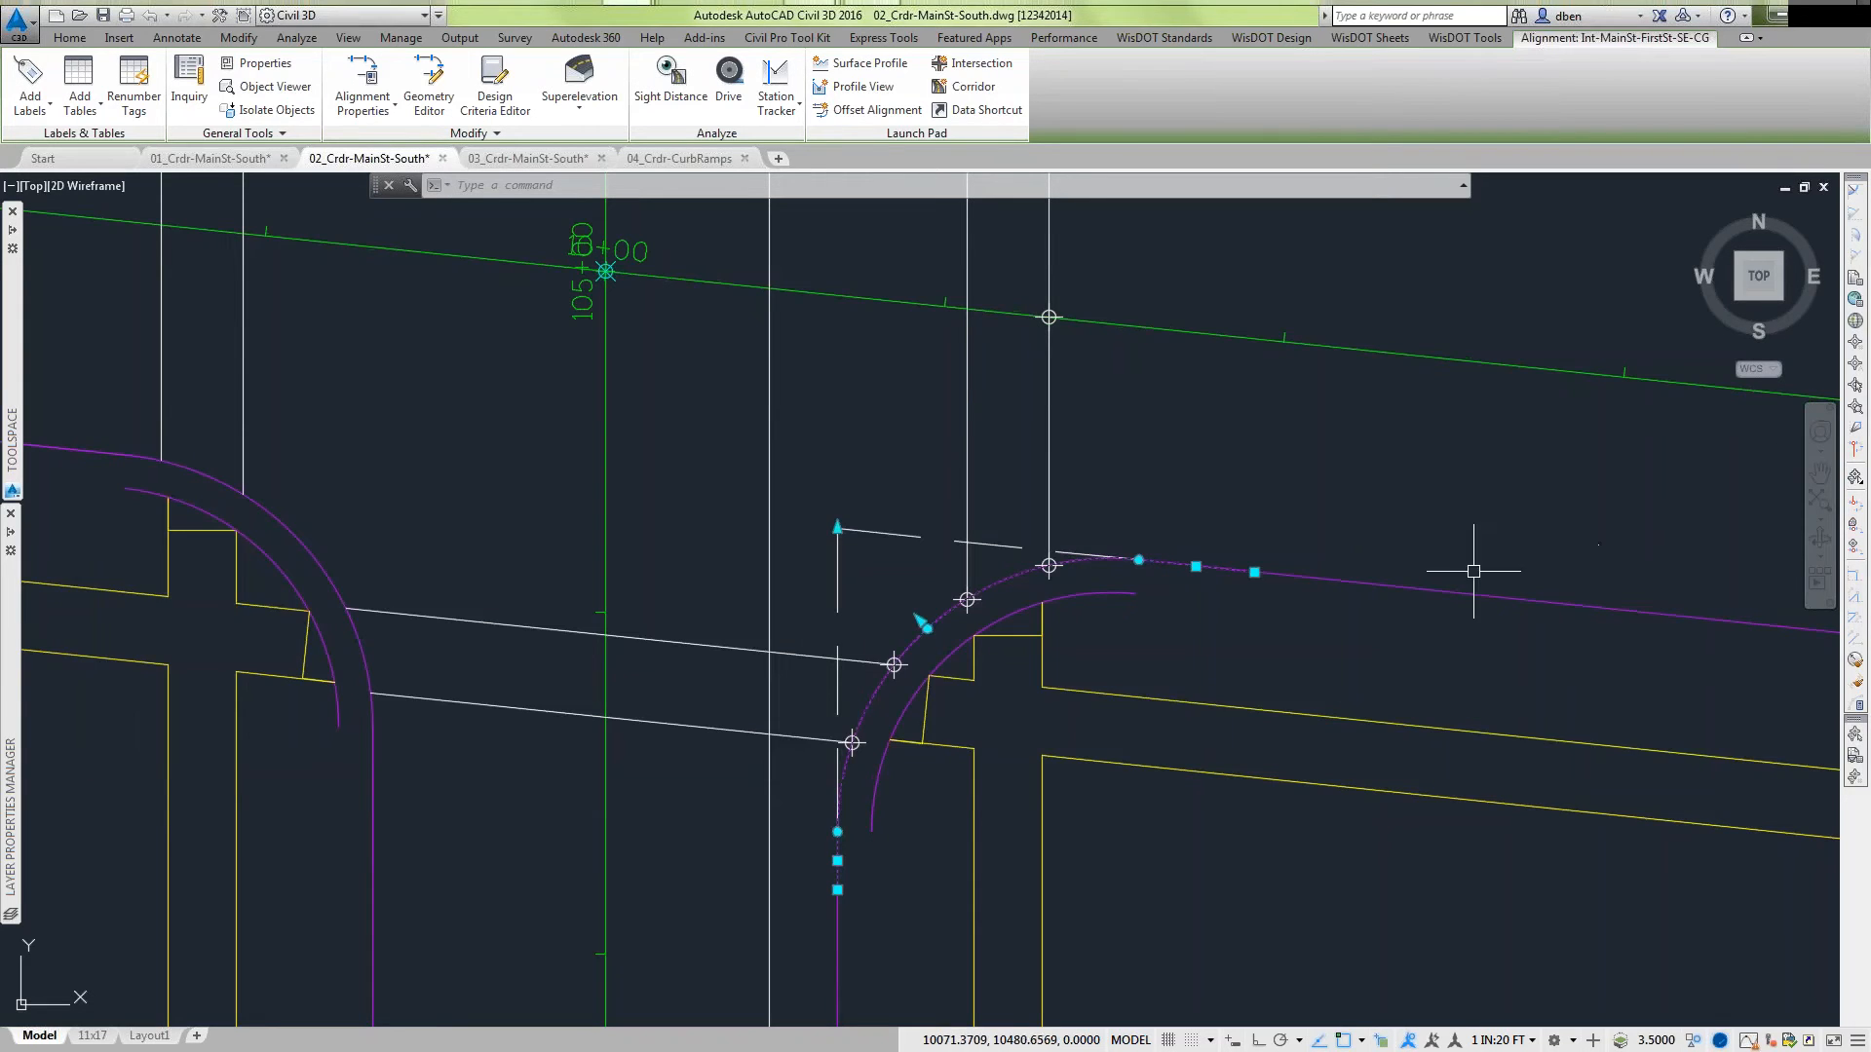
{"action": "key", "text": "Escape"}
{"action": "key", "text": "Escape"}
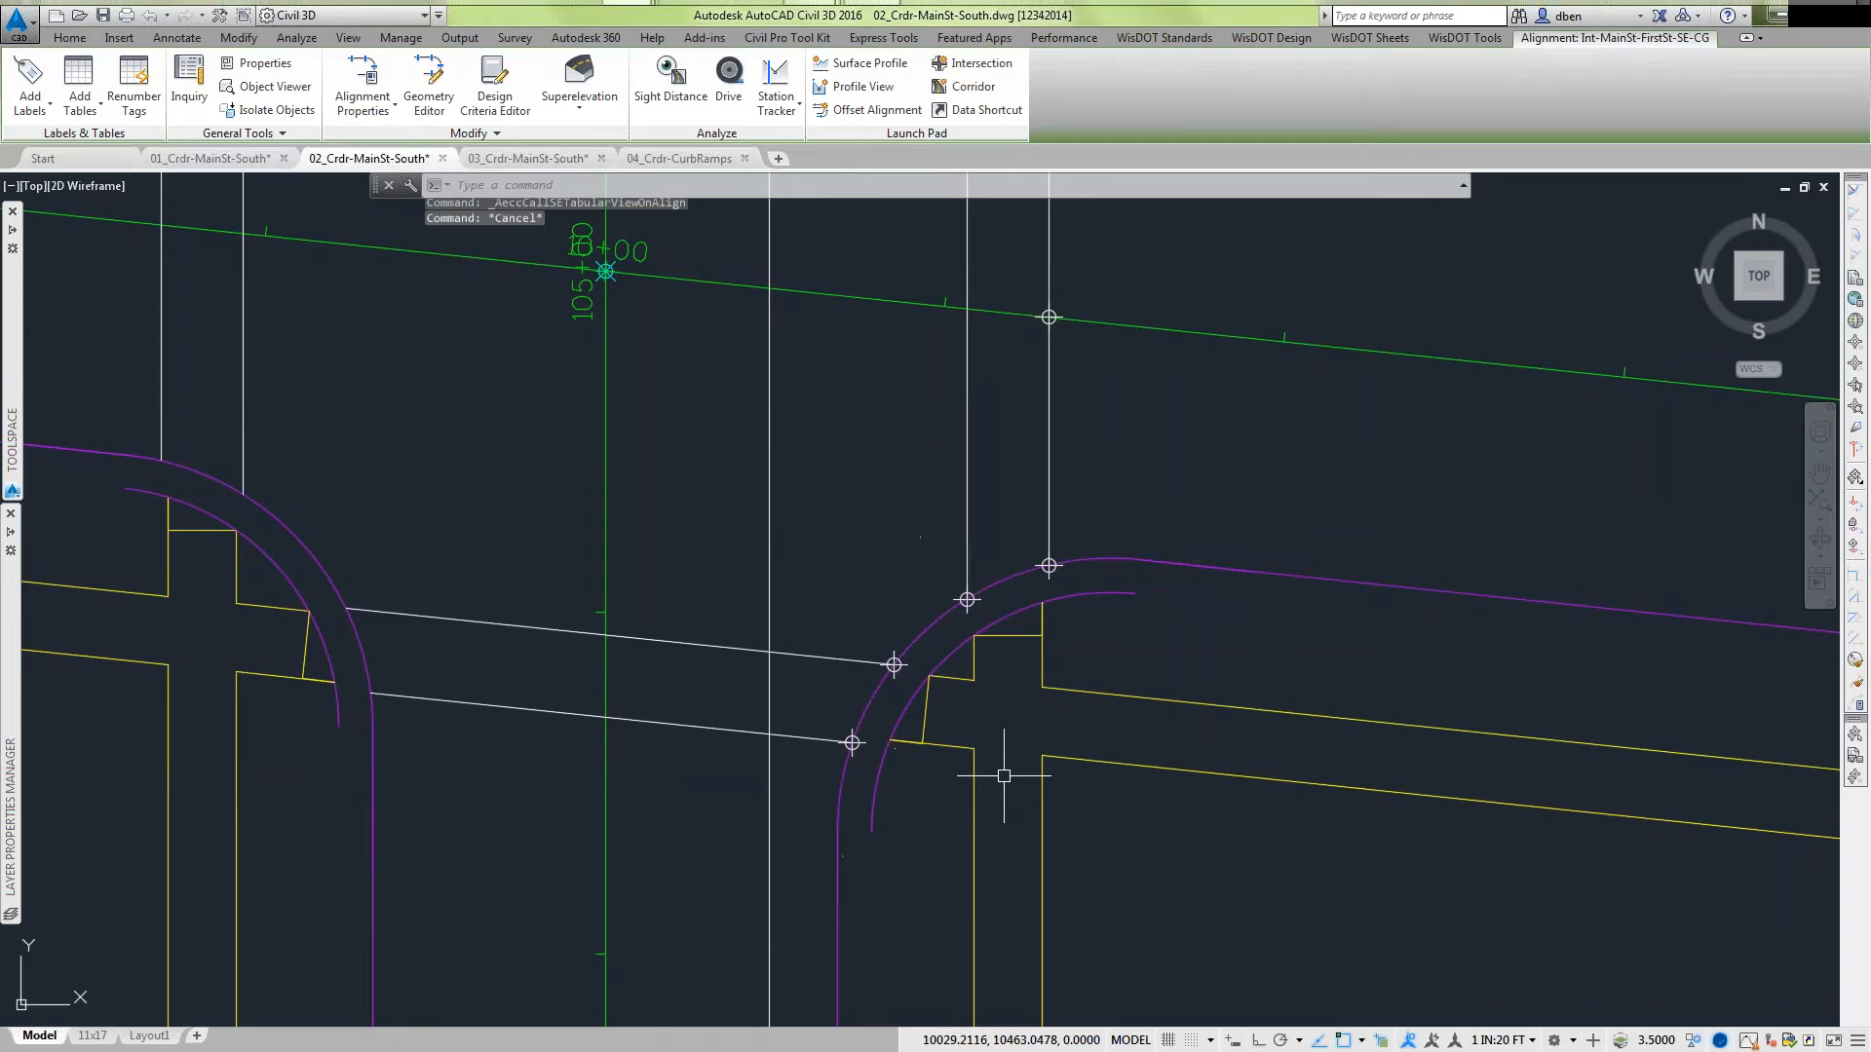
{"action": "middle_click_drag", "start_coordinate": [994, 770], "coordinate": [971, 669]}
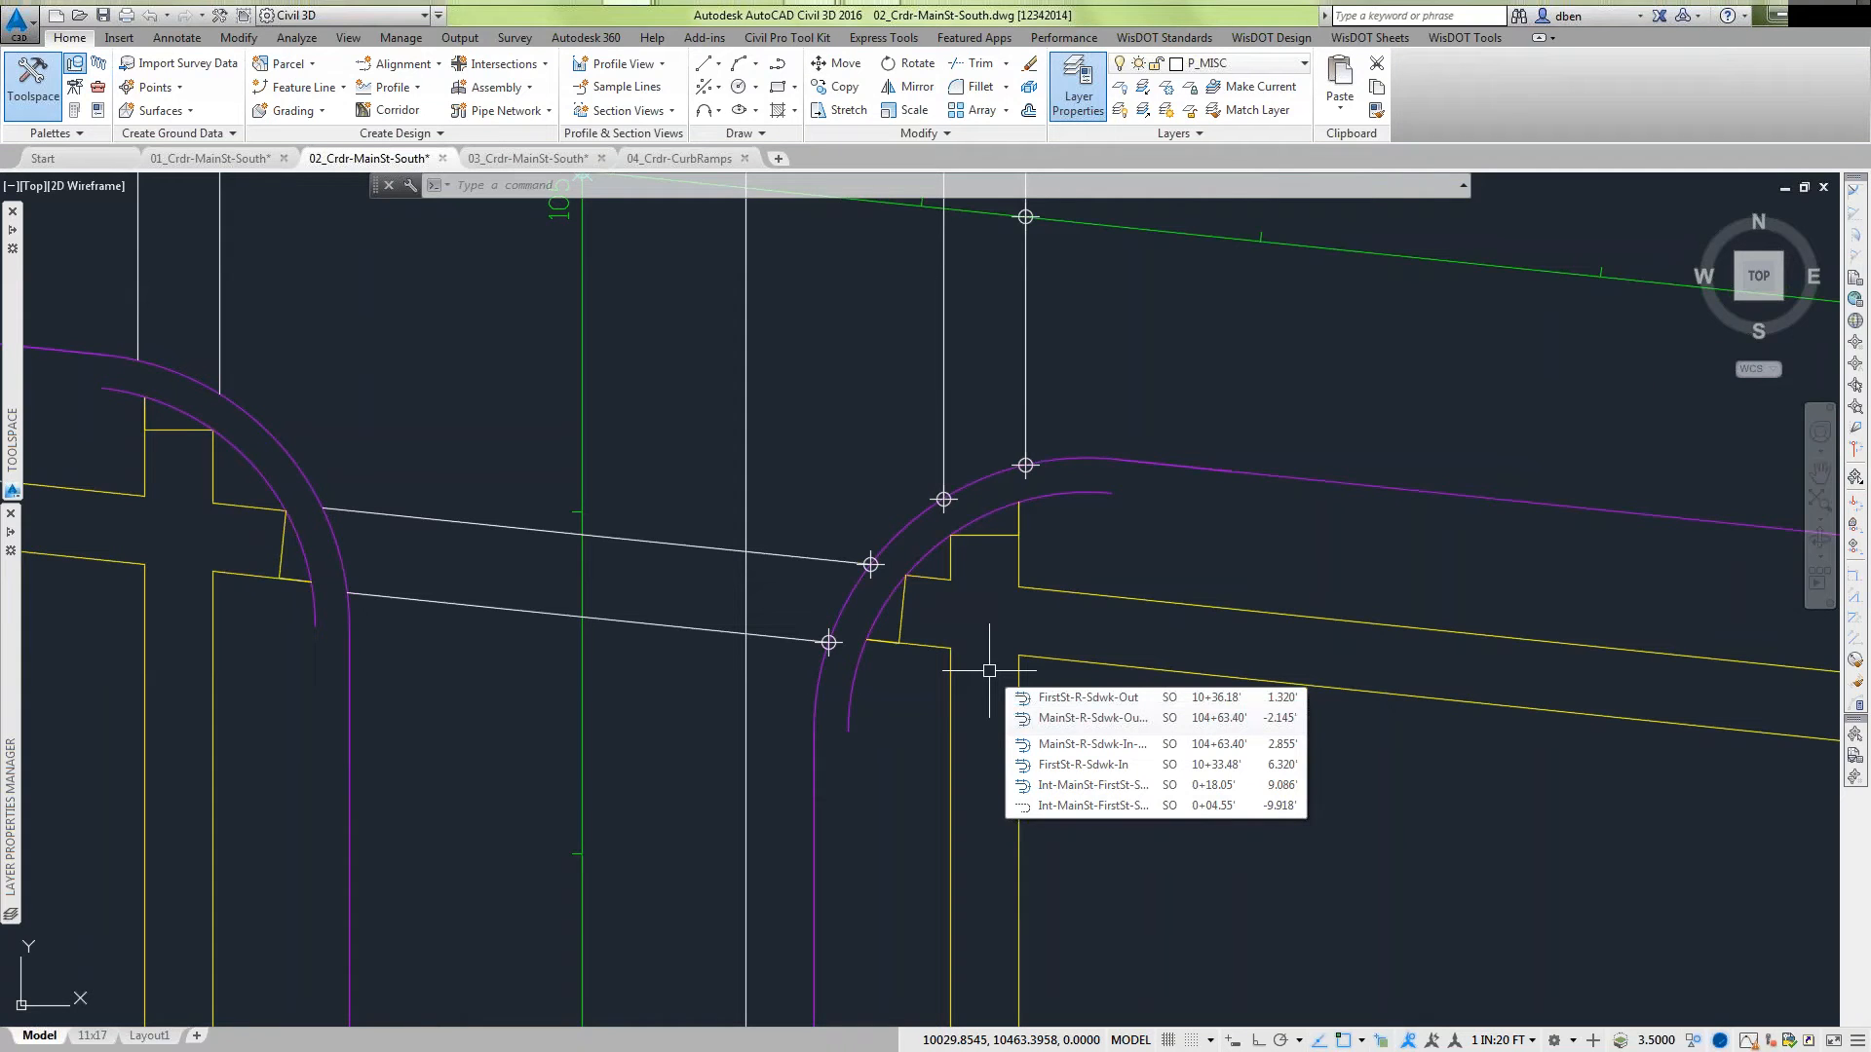
{"action": "mouse_move", "coordinate": [931, 640]}
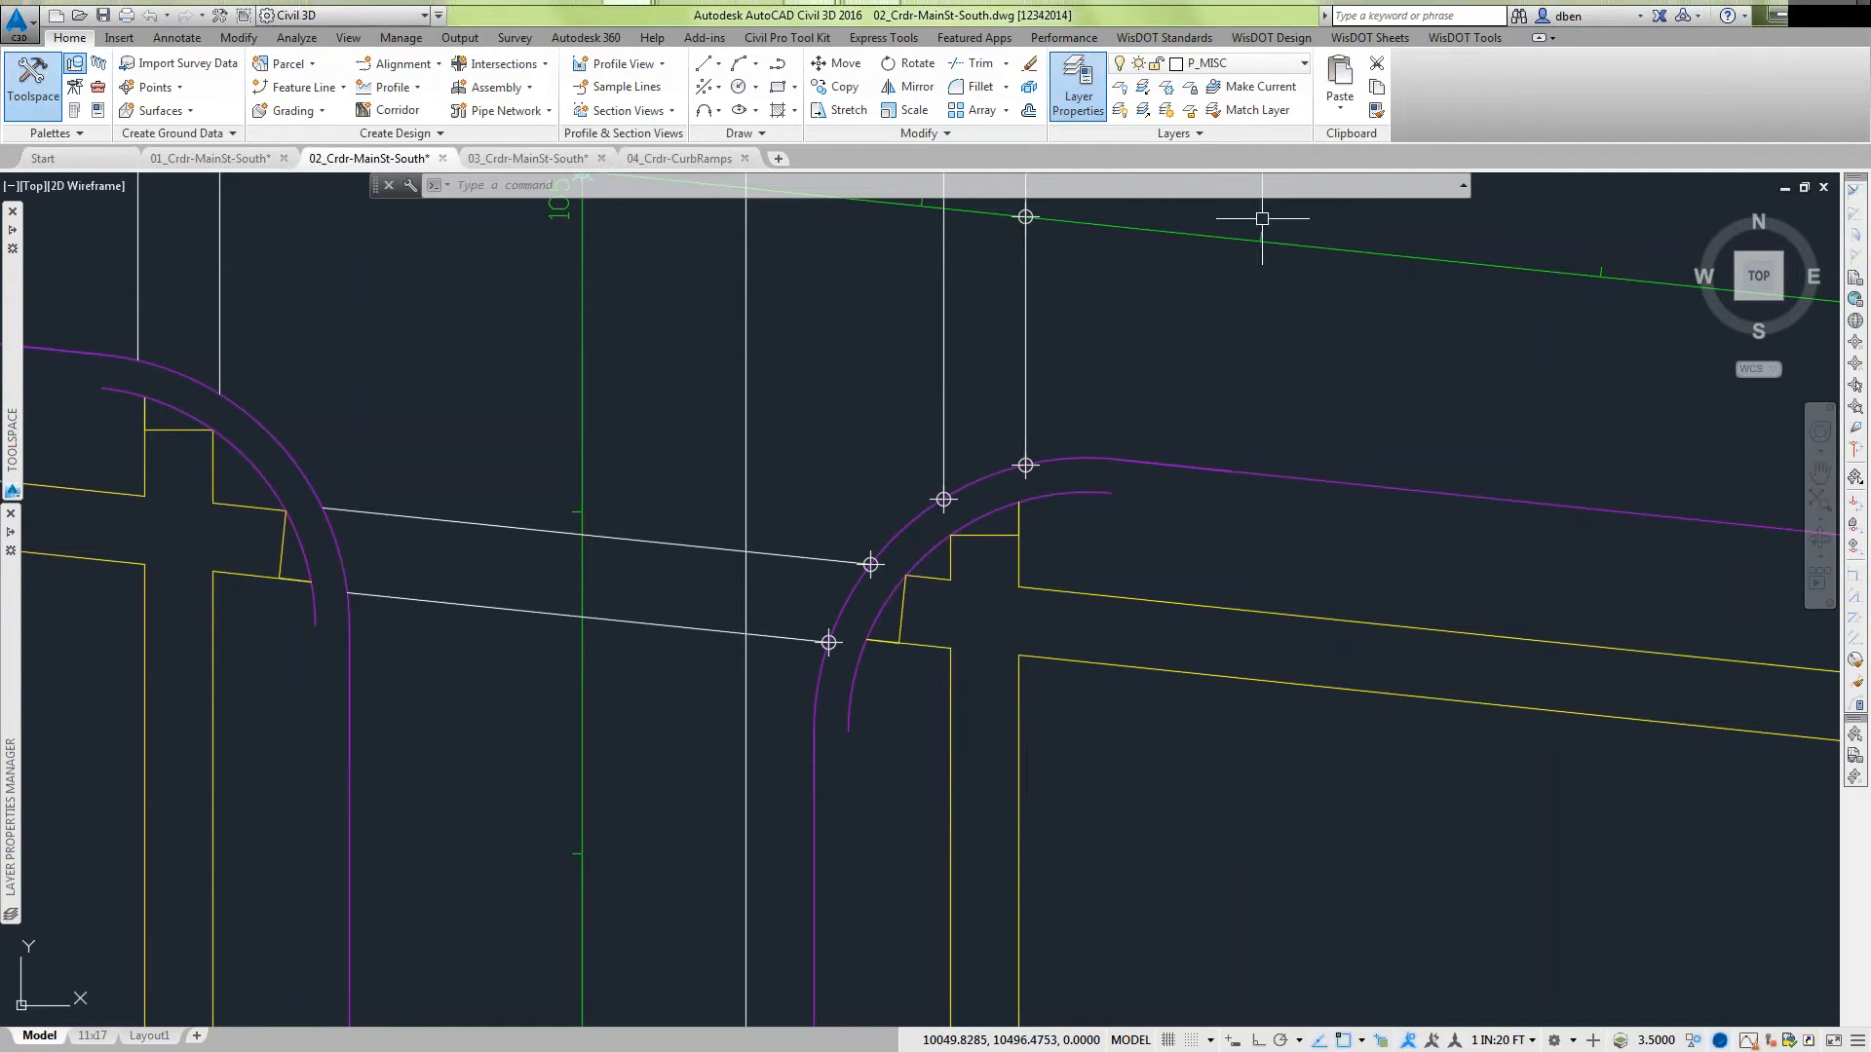
Sort the layer list by freeze state and thaw the P_CRDR-Base_Setup-BOC layer.
{"action": "mouse_move", "coordinate": [12, 657]}
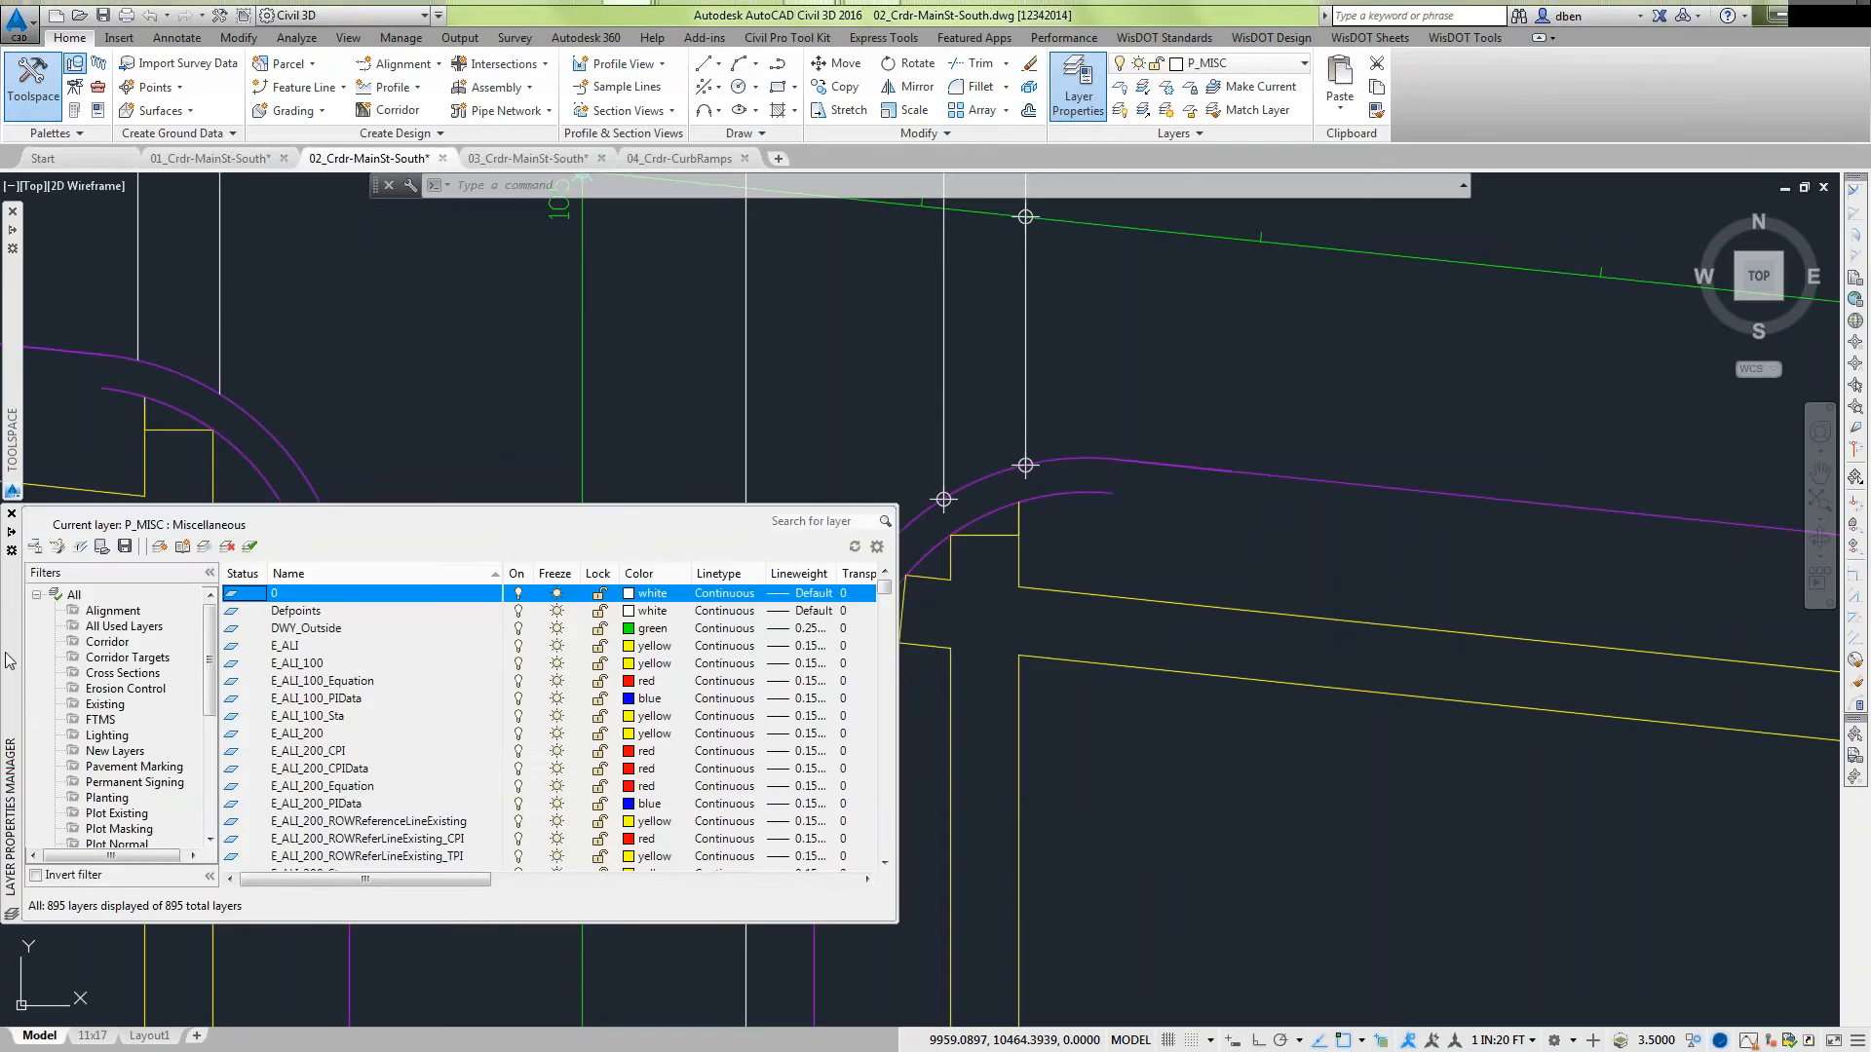
{"action": "left_click", "coordinate": [569, 582]}
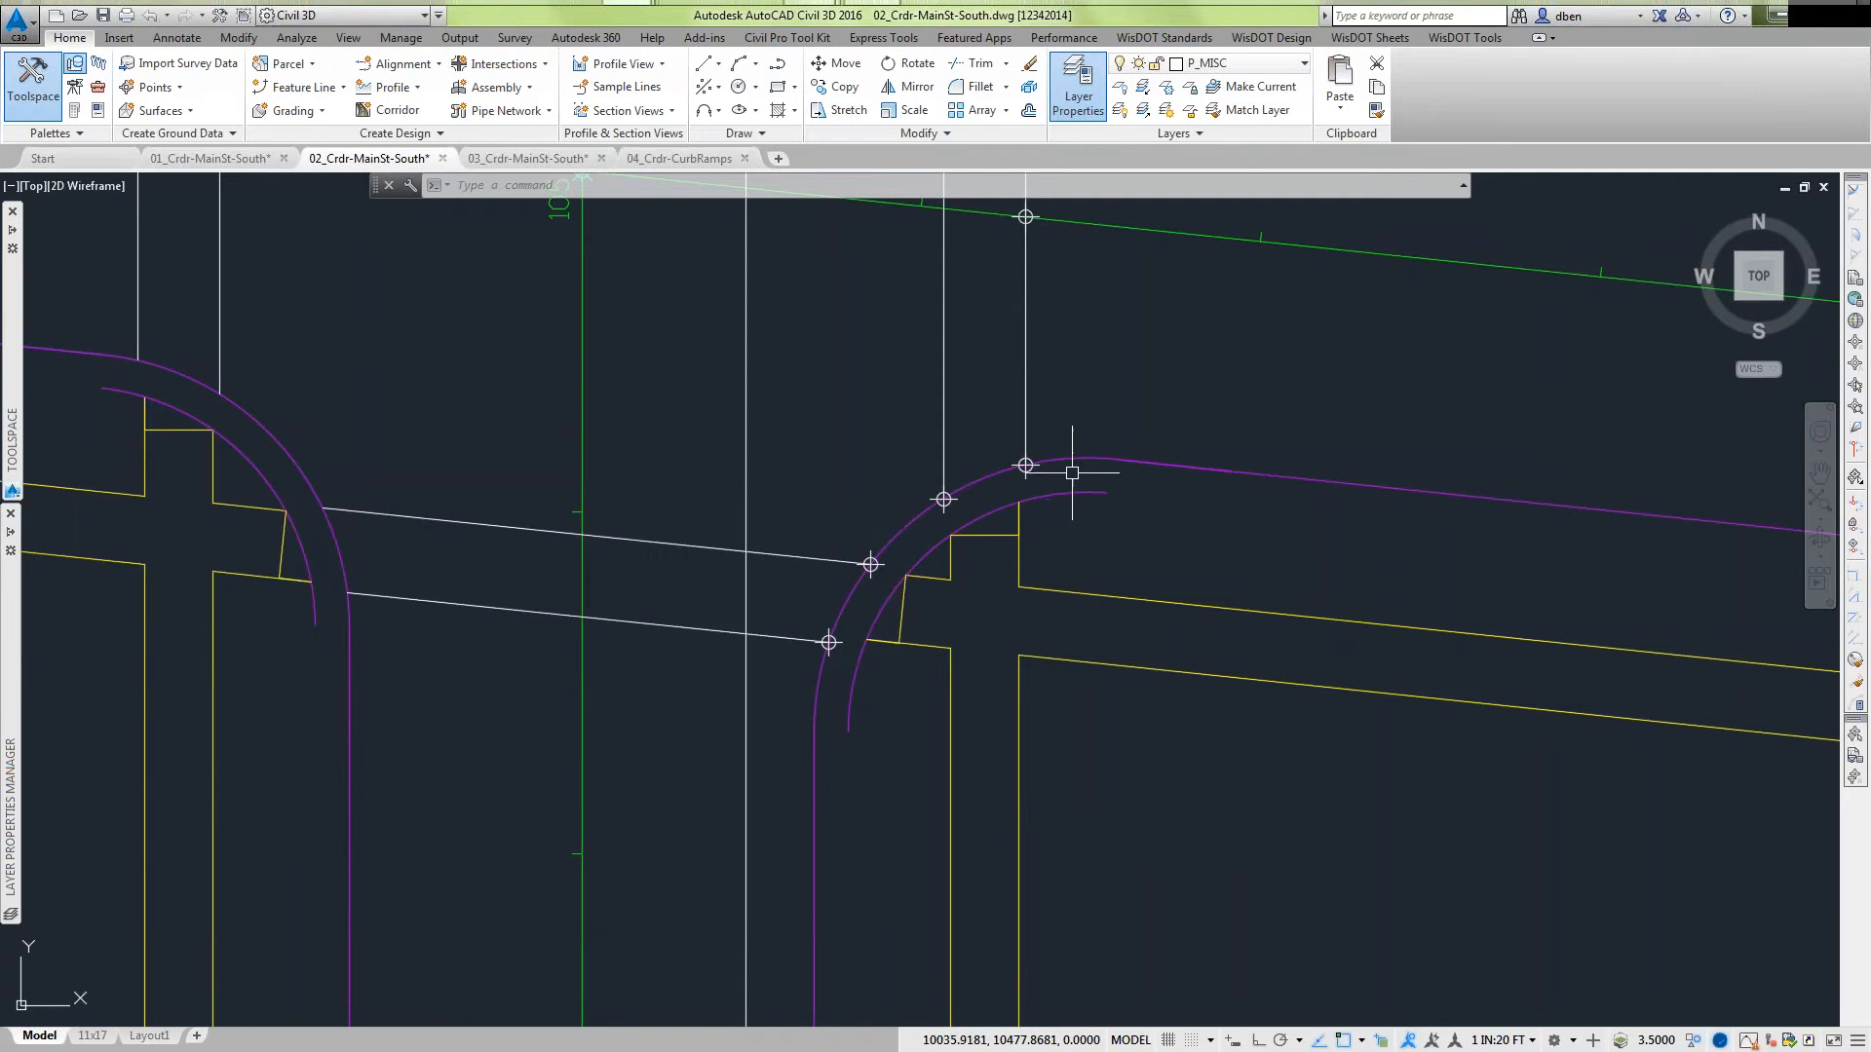
{"action": "mouse_move", "coordinate": [12, 596]}
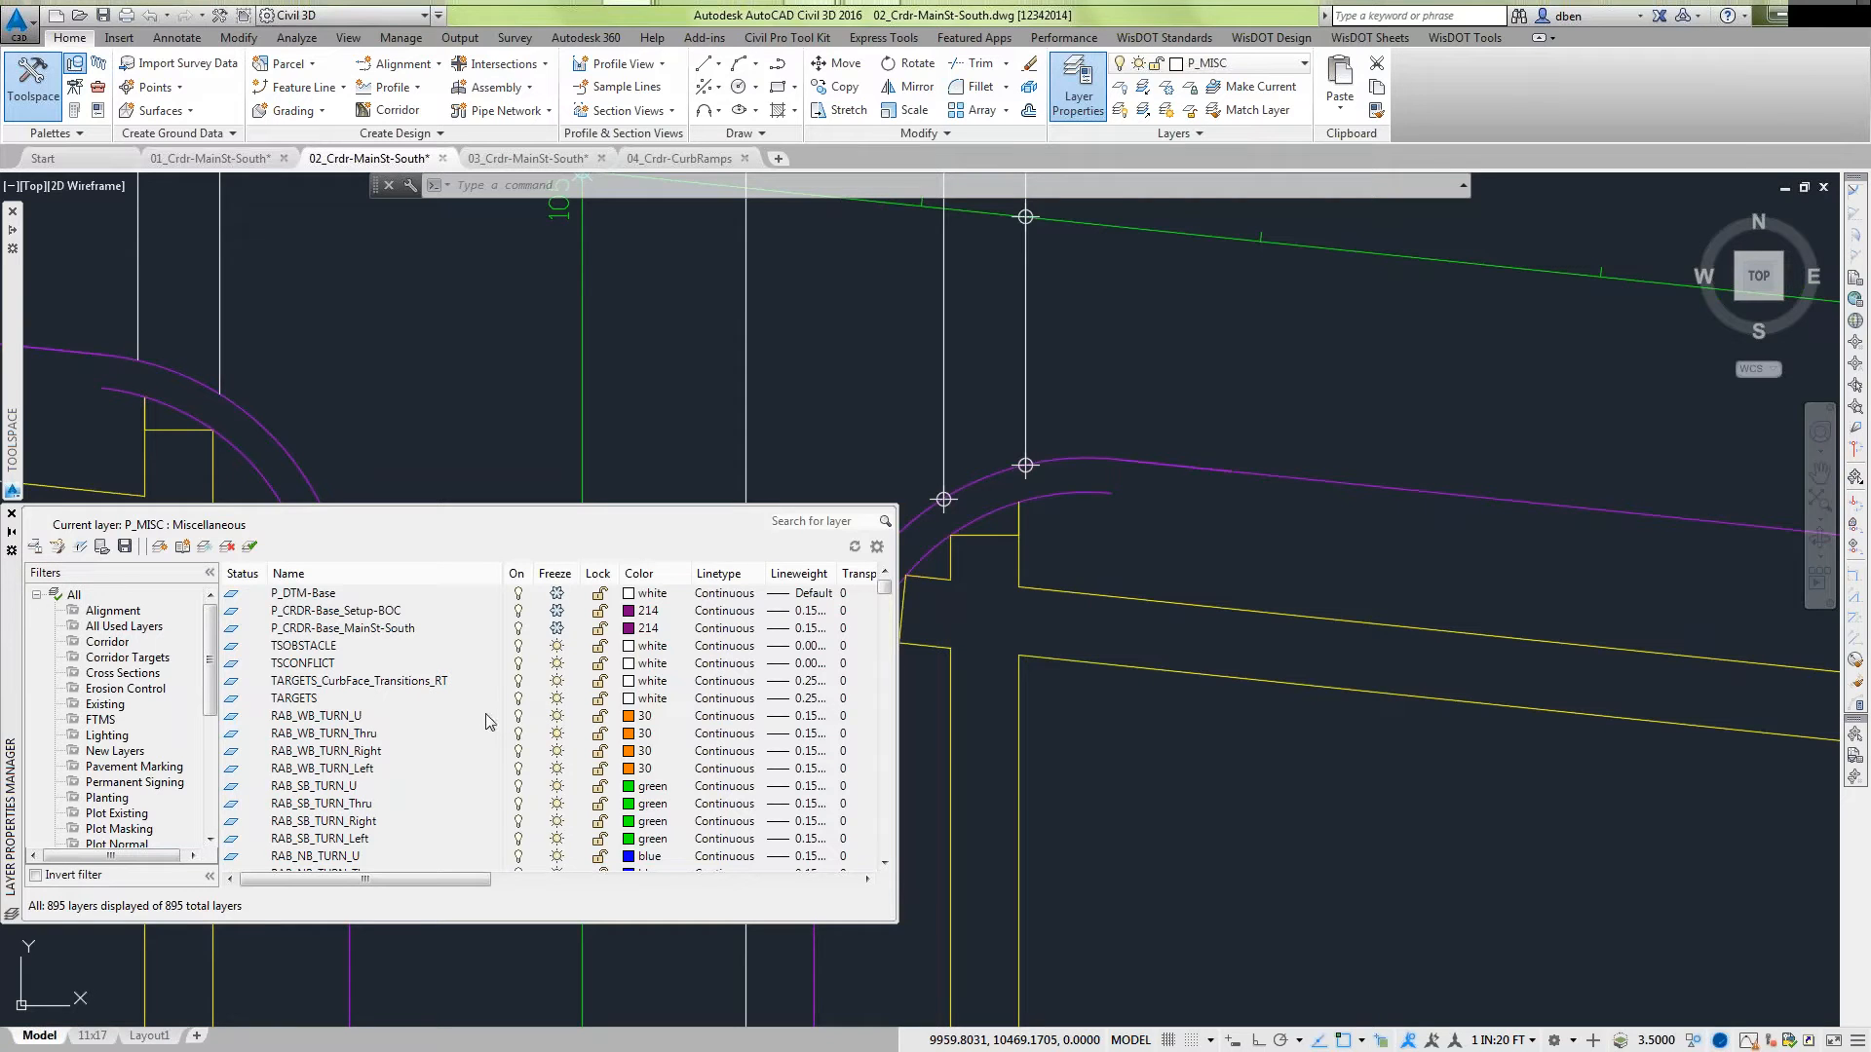
{"action": "left_click", "coordinate": [361, 614]}
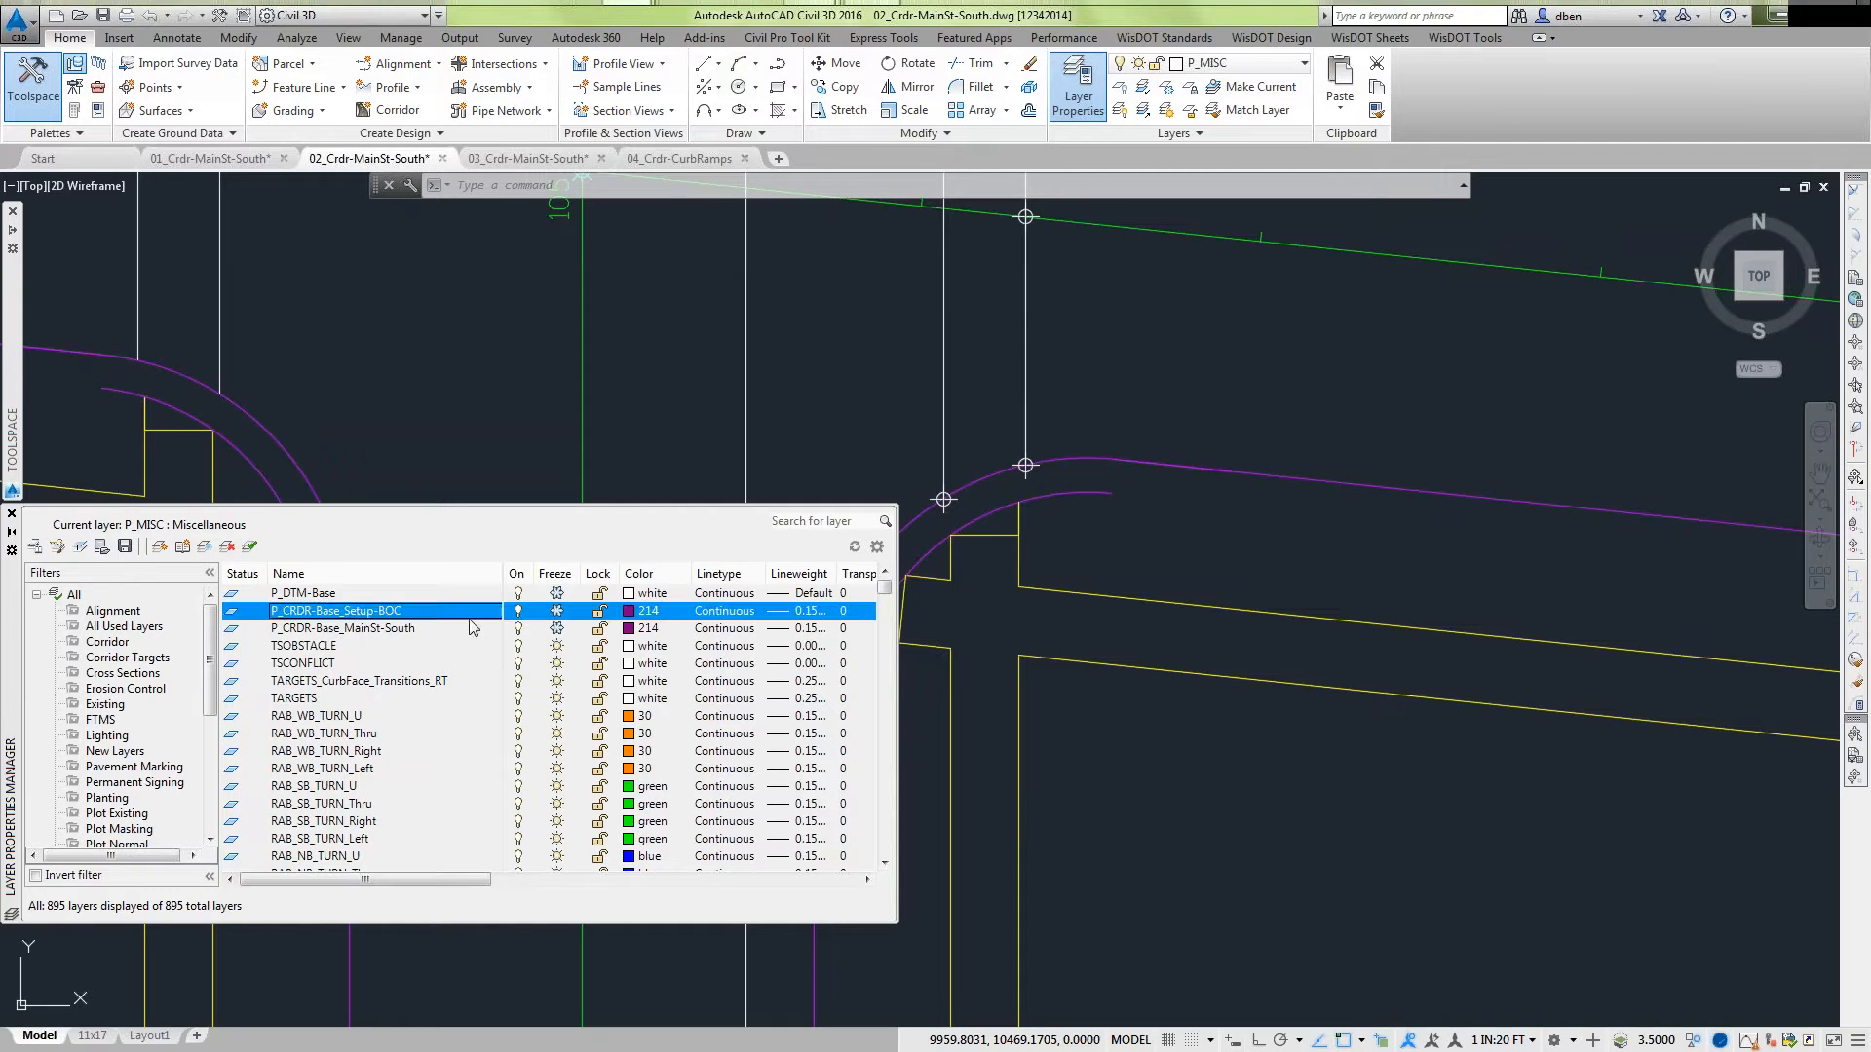
{"action": "left_click", "coordinate": [562, 612]}
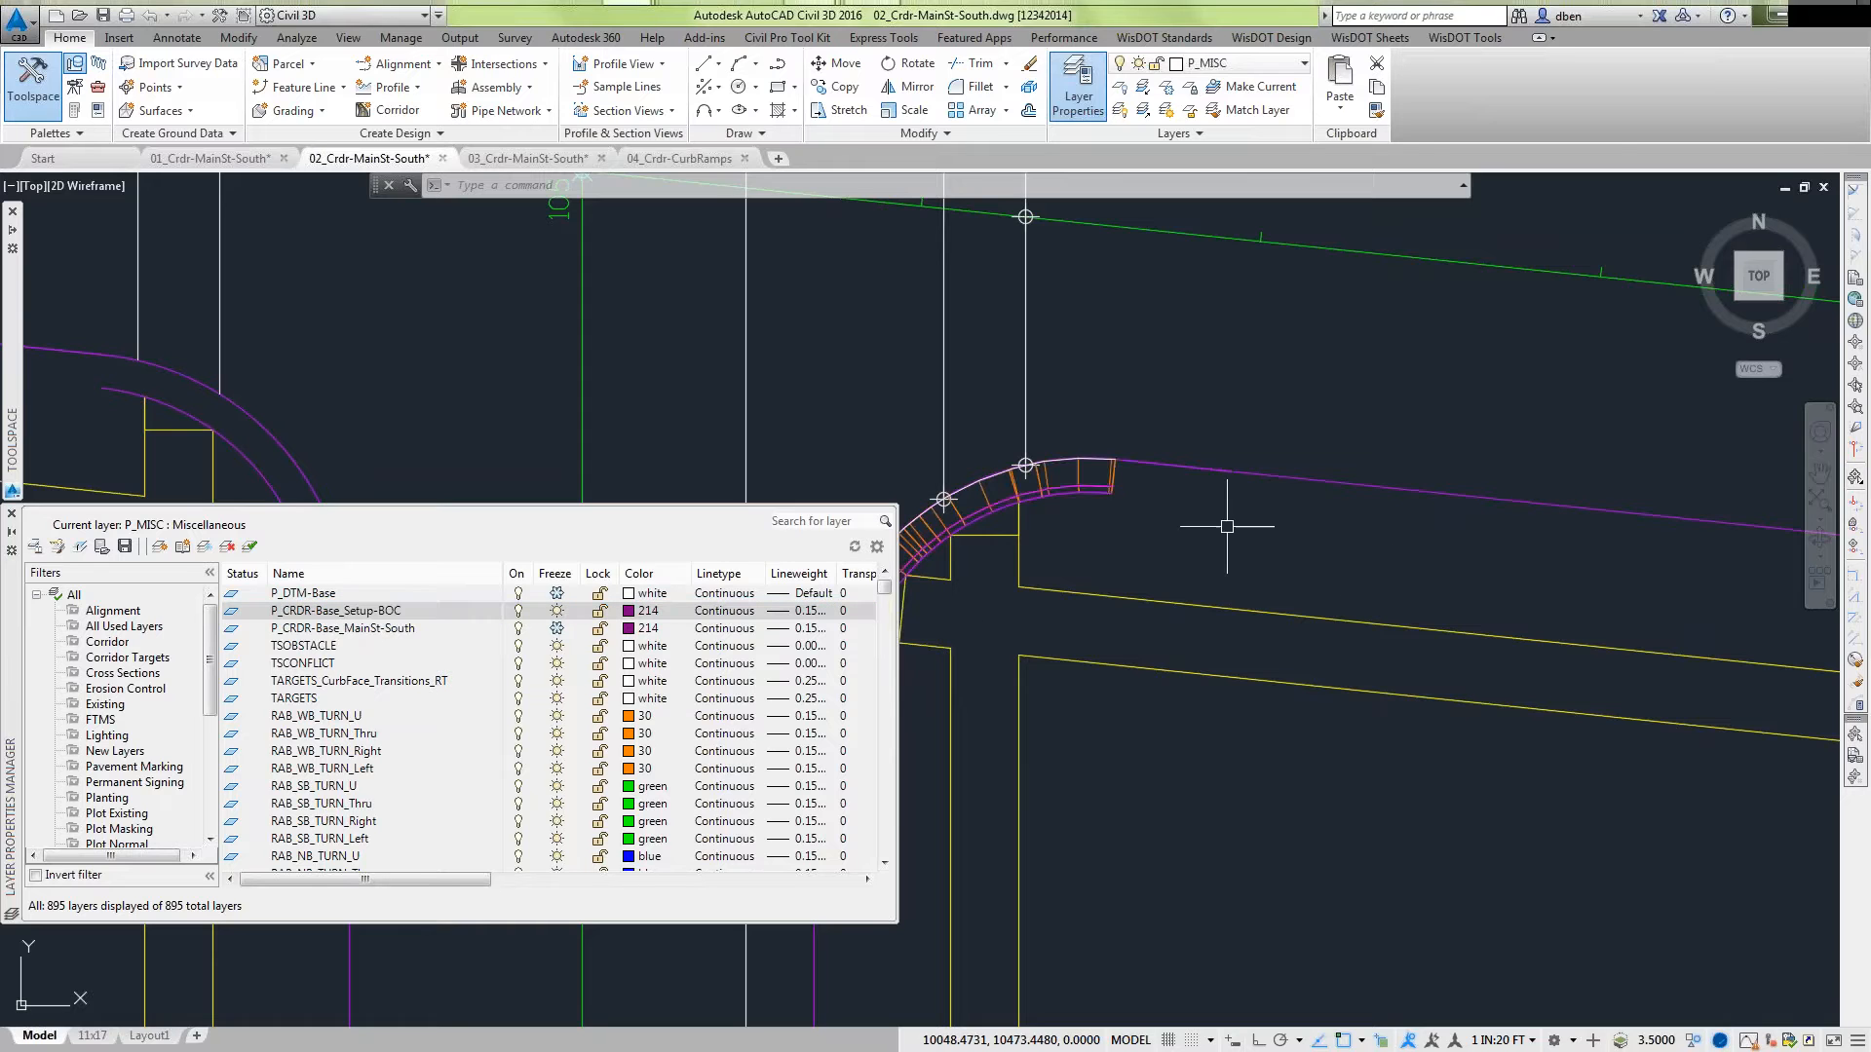
Open the Setup-BOC corridor along the southeast curb return in the Object Viewer.
{"action": "middle_click_drag", "start_coordinate": [1179, 666], "coordinate": [1493, 634]}
{"action": "scroll", "coordinate": [1398, 633], "scroll_direction": "down", "scroll_amount": 2}
{"action": "scroll", "coordinate": [1224, 604], "scroll_direction": "up", "scroll_amount": 4}
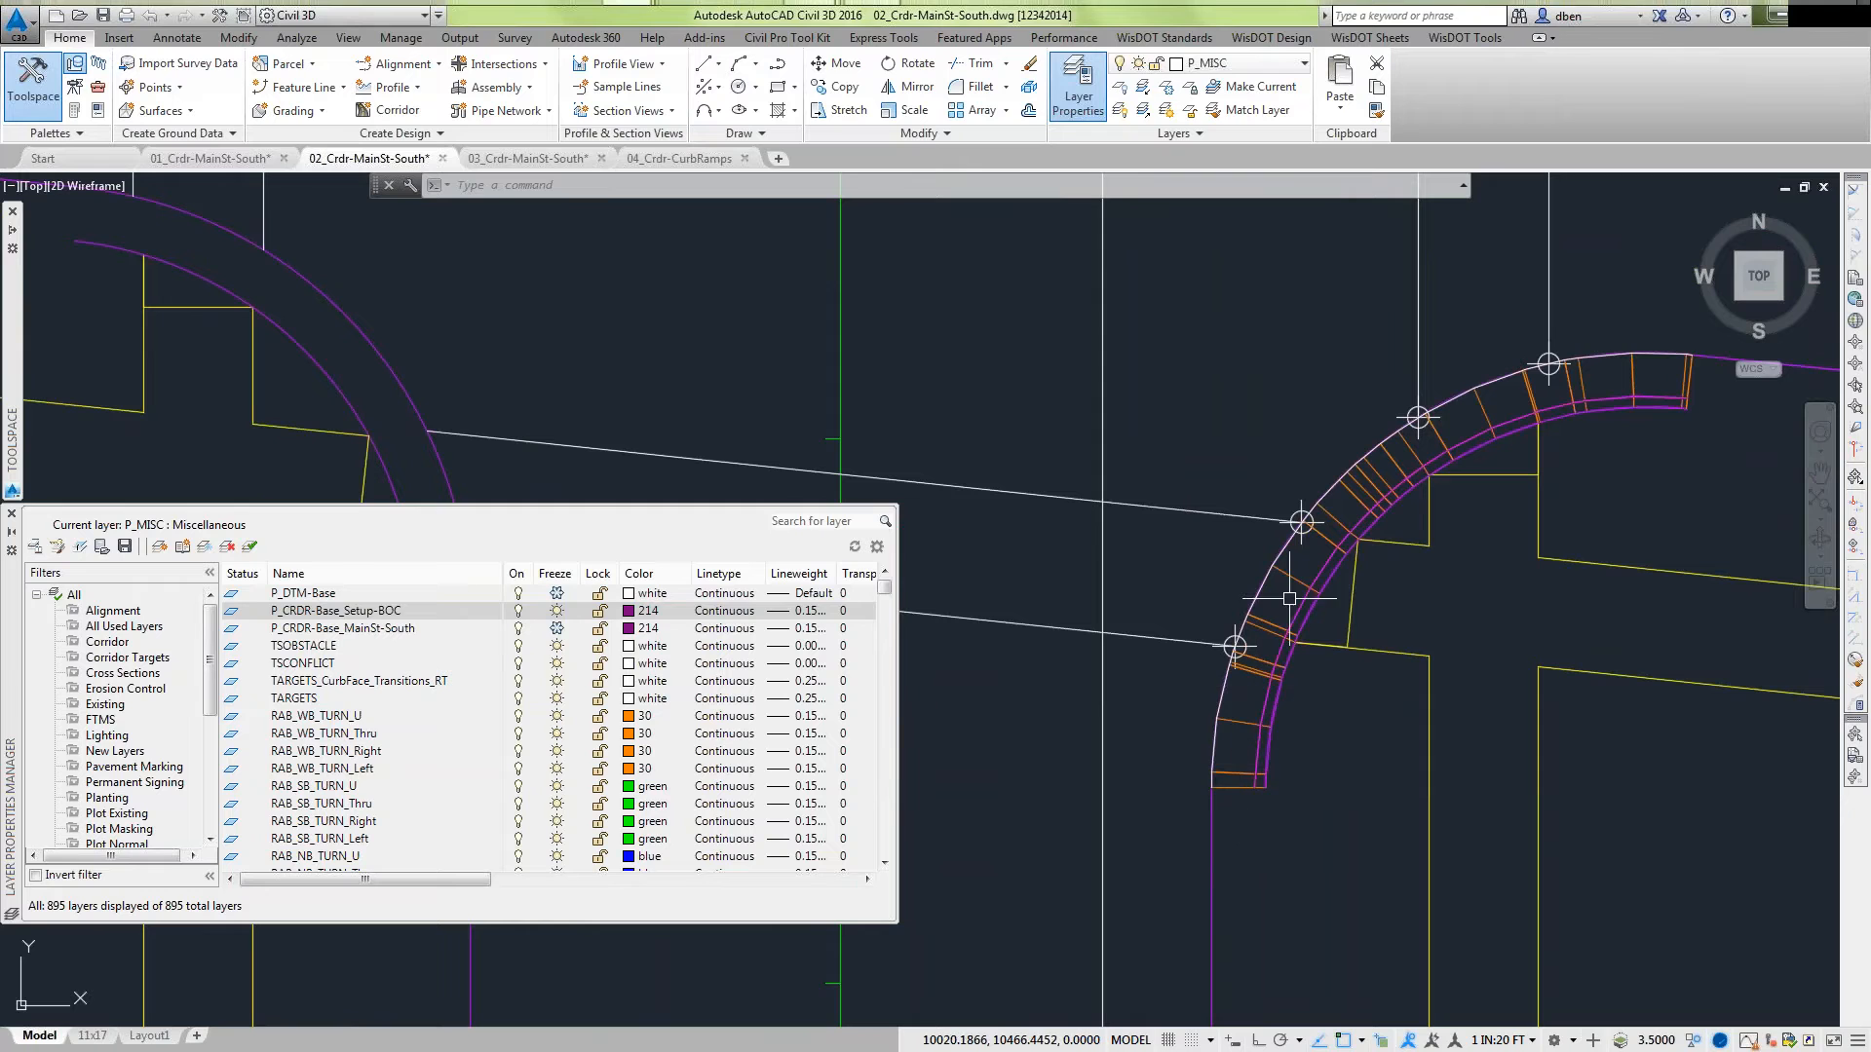
{"action": "left_click", "coordinate": [1373, 477]}
{"action": "right_click", "coordinate": [1374, 476]}
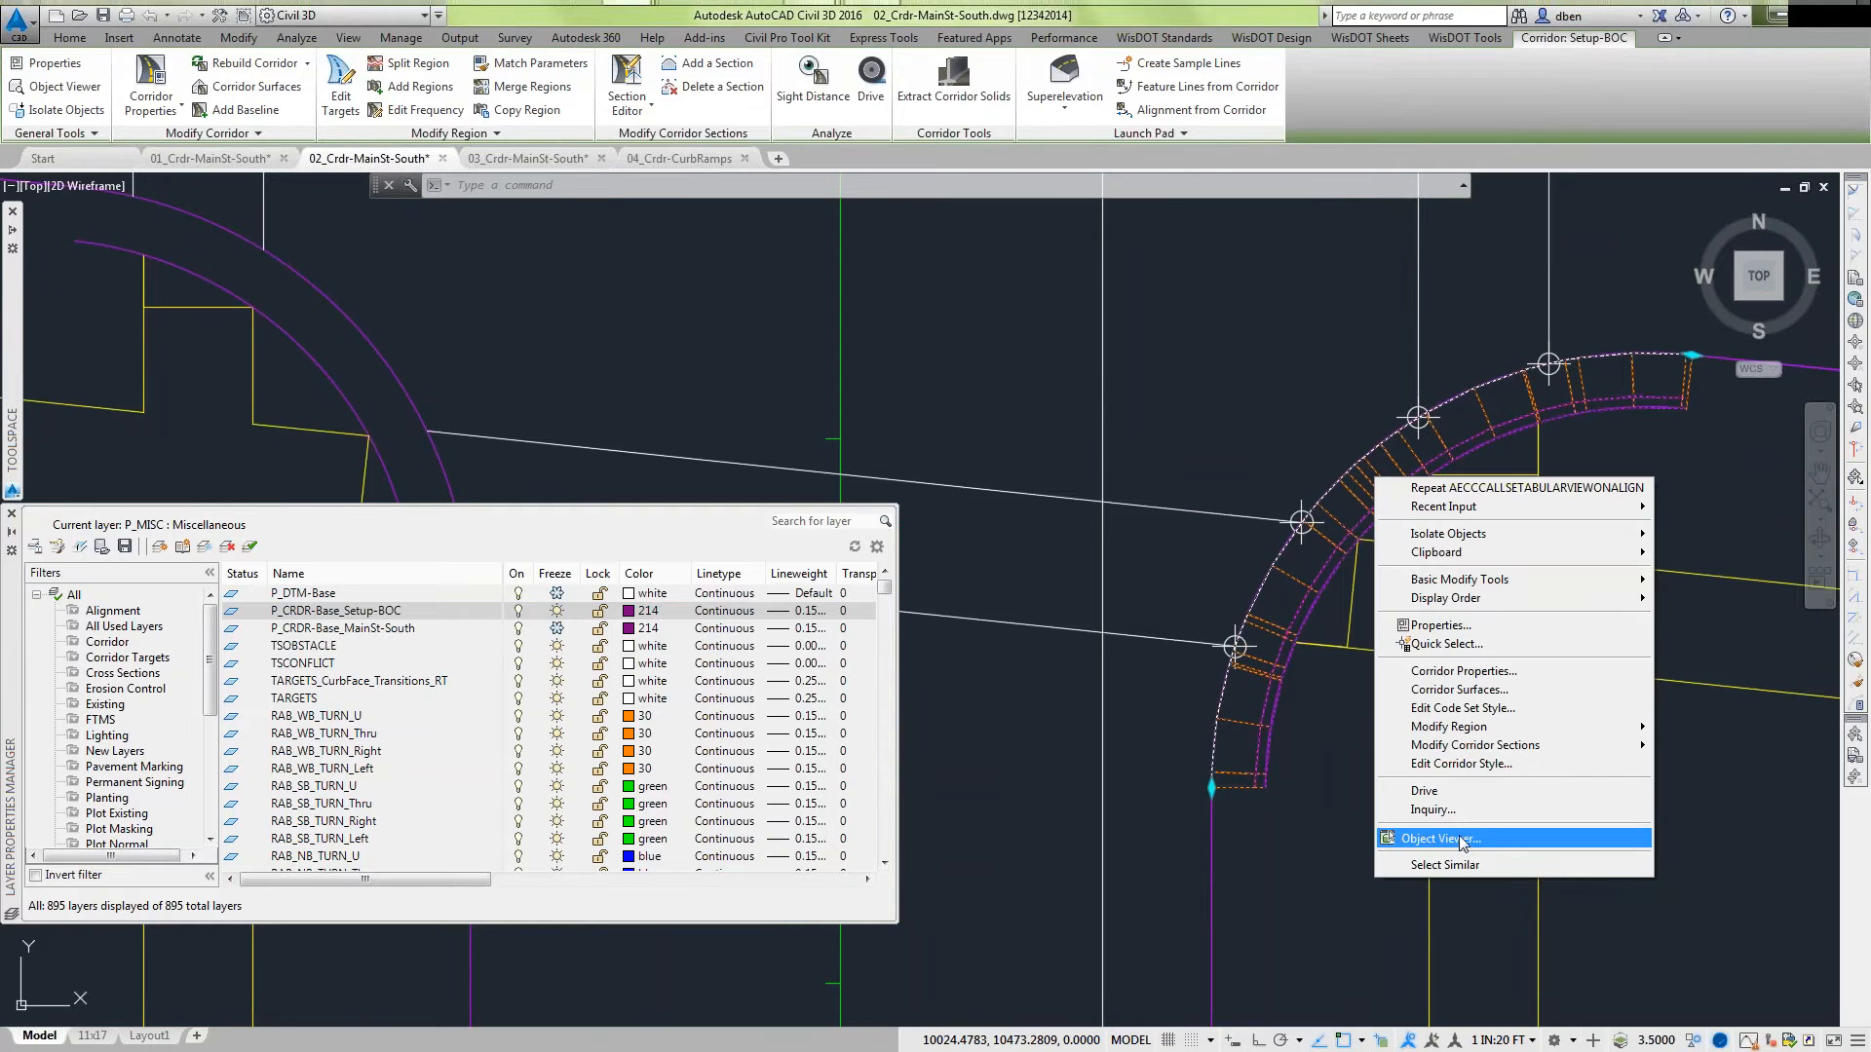
{"action": "left_click", "coordinate": [1422, 838]}
Examine the overall shape of the Setup-BOC corridor in 3D from the roadway side of the curb return.
{"action": "scroll", "coordinate": [1165, 687], "scroll_direction": "down", "scroll_amount": 5}
{"action": "left_click_drag", "start_coordinate": [1167, 723], "coordinate": [1180, 676]}
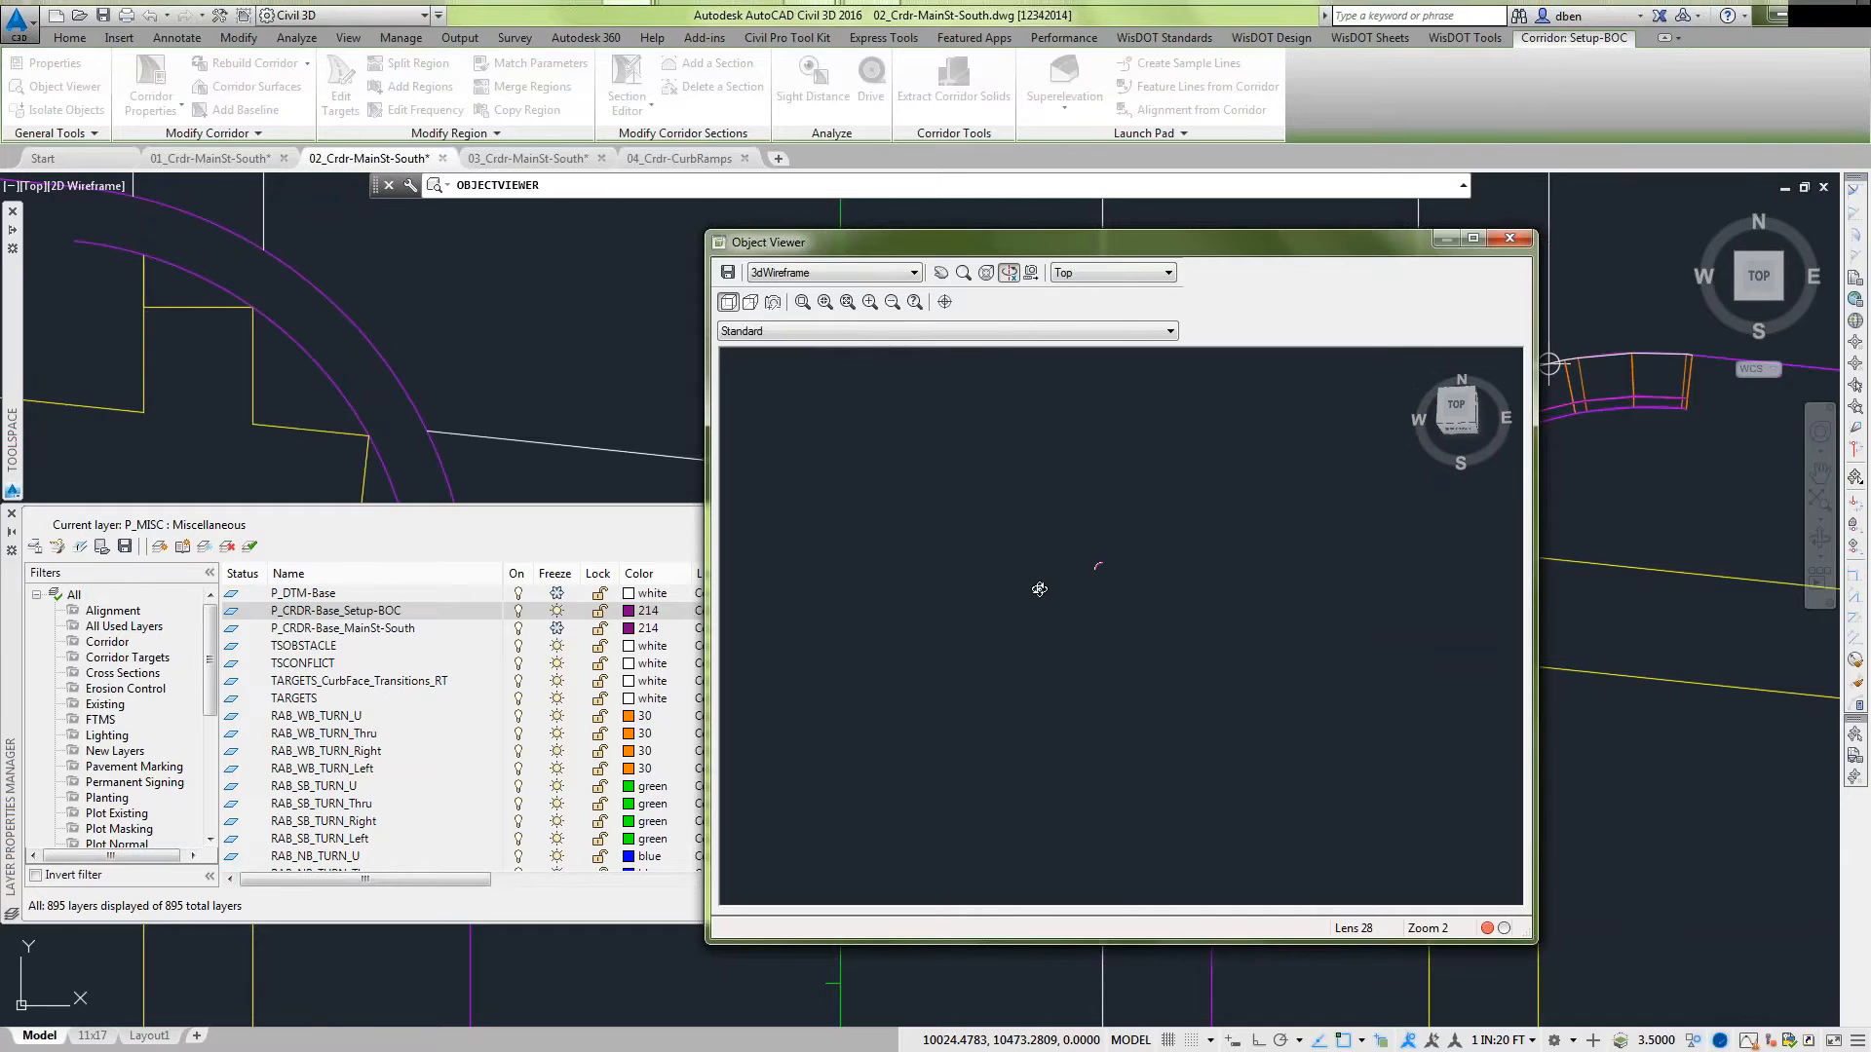
{"action": "scroll", "coordinate": [1058, 562], "scroll_direction": "up", "scroll_amount": 3}
{"action": "scroll", "coordinate": [1114, 512], "scroll_direction": "up", "scroll_amount": 5}
{"action": "scroll", "coordinate": [1038, 751], "scroll_direction": "up", "scroll_amount": 1}
{"action": "scroll", "coordinate": [1038, 753], "scroll_direction": "down", "scroll_amount": 3}
{"action": "left_click_drag", "start_coordinate": [1051, 768], "coordinate": [1049, 536]}
{"action": "left_click_drag", "start_coordinate": [1325, 702], "coordinate": [1354, 620]}
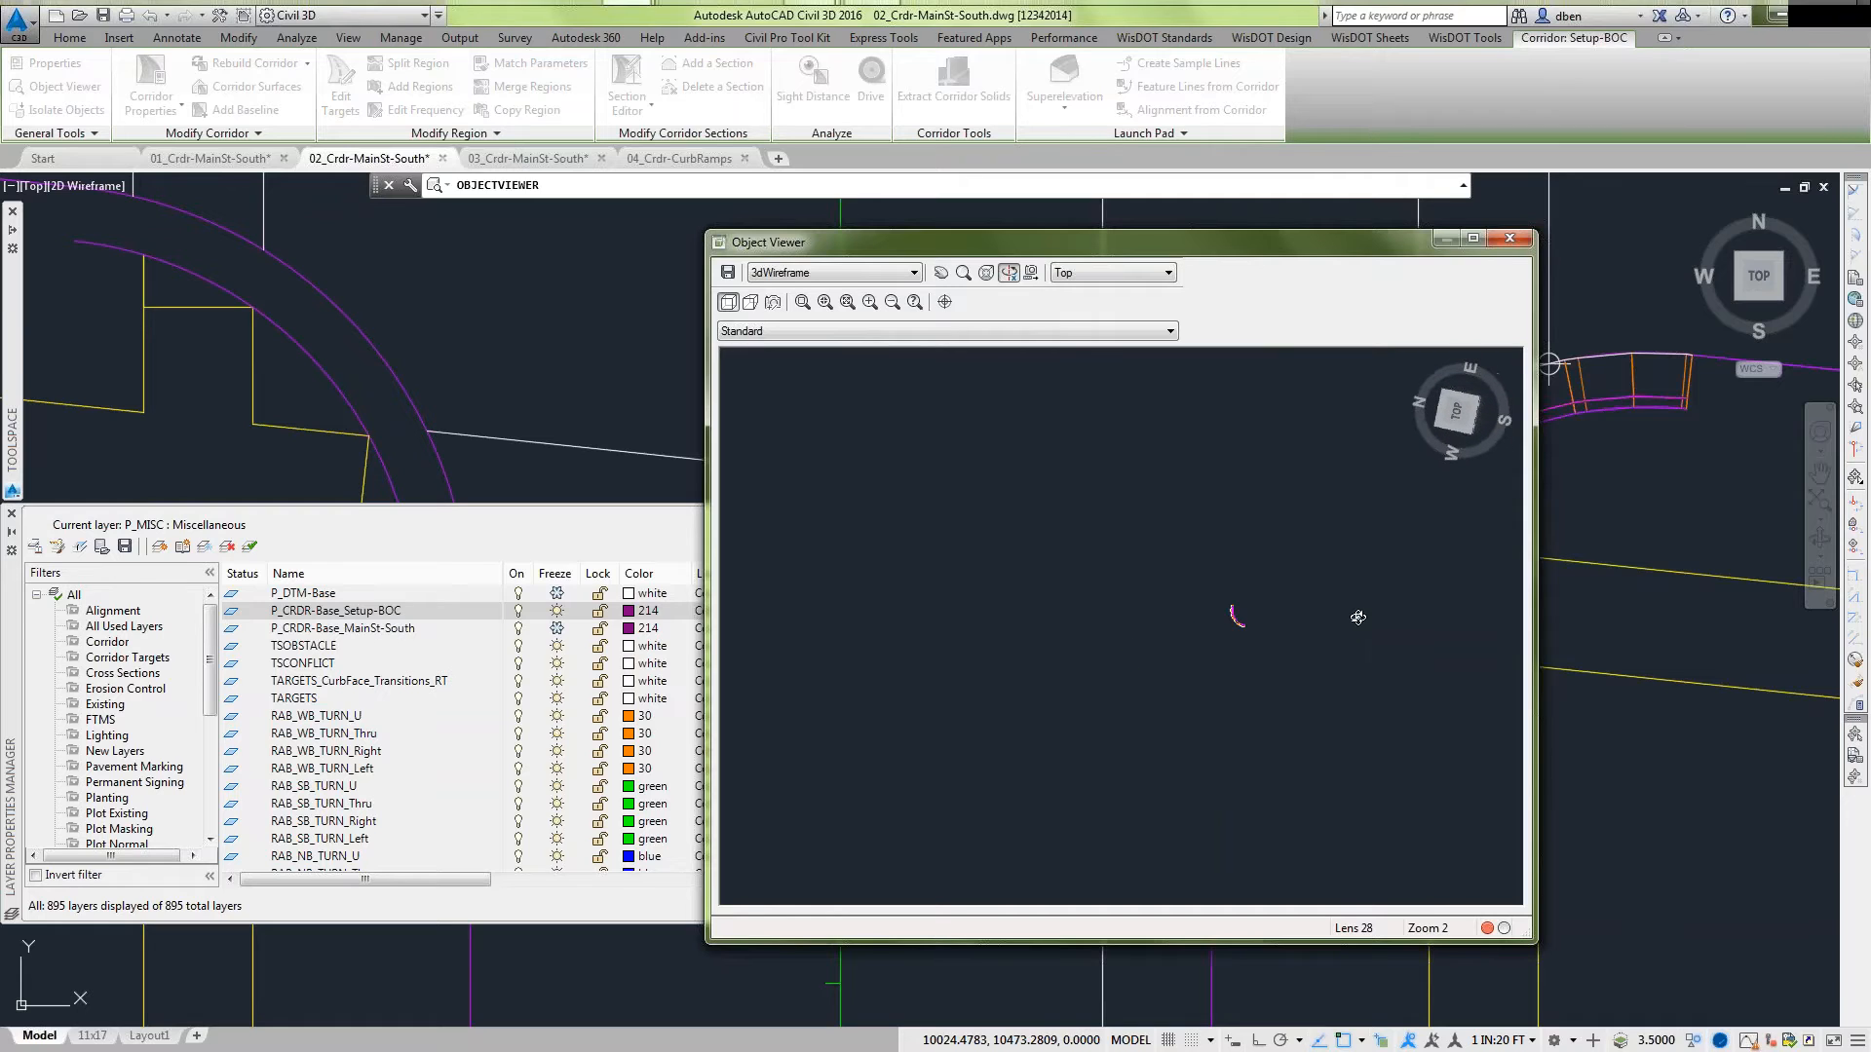
{"action": "left_click_drag", "start_coordinate": [1203, 583], "coordinate": [1286, 645]}
{"action": "left_click_drag", "start_coordinate": [1181, 690], "coordinate": [1285, 679]}
{"action": "left_click_drag", "start_coordinate": [1444, 629], "coordinate": [1234, 542]}
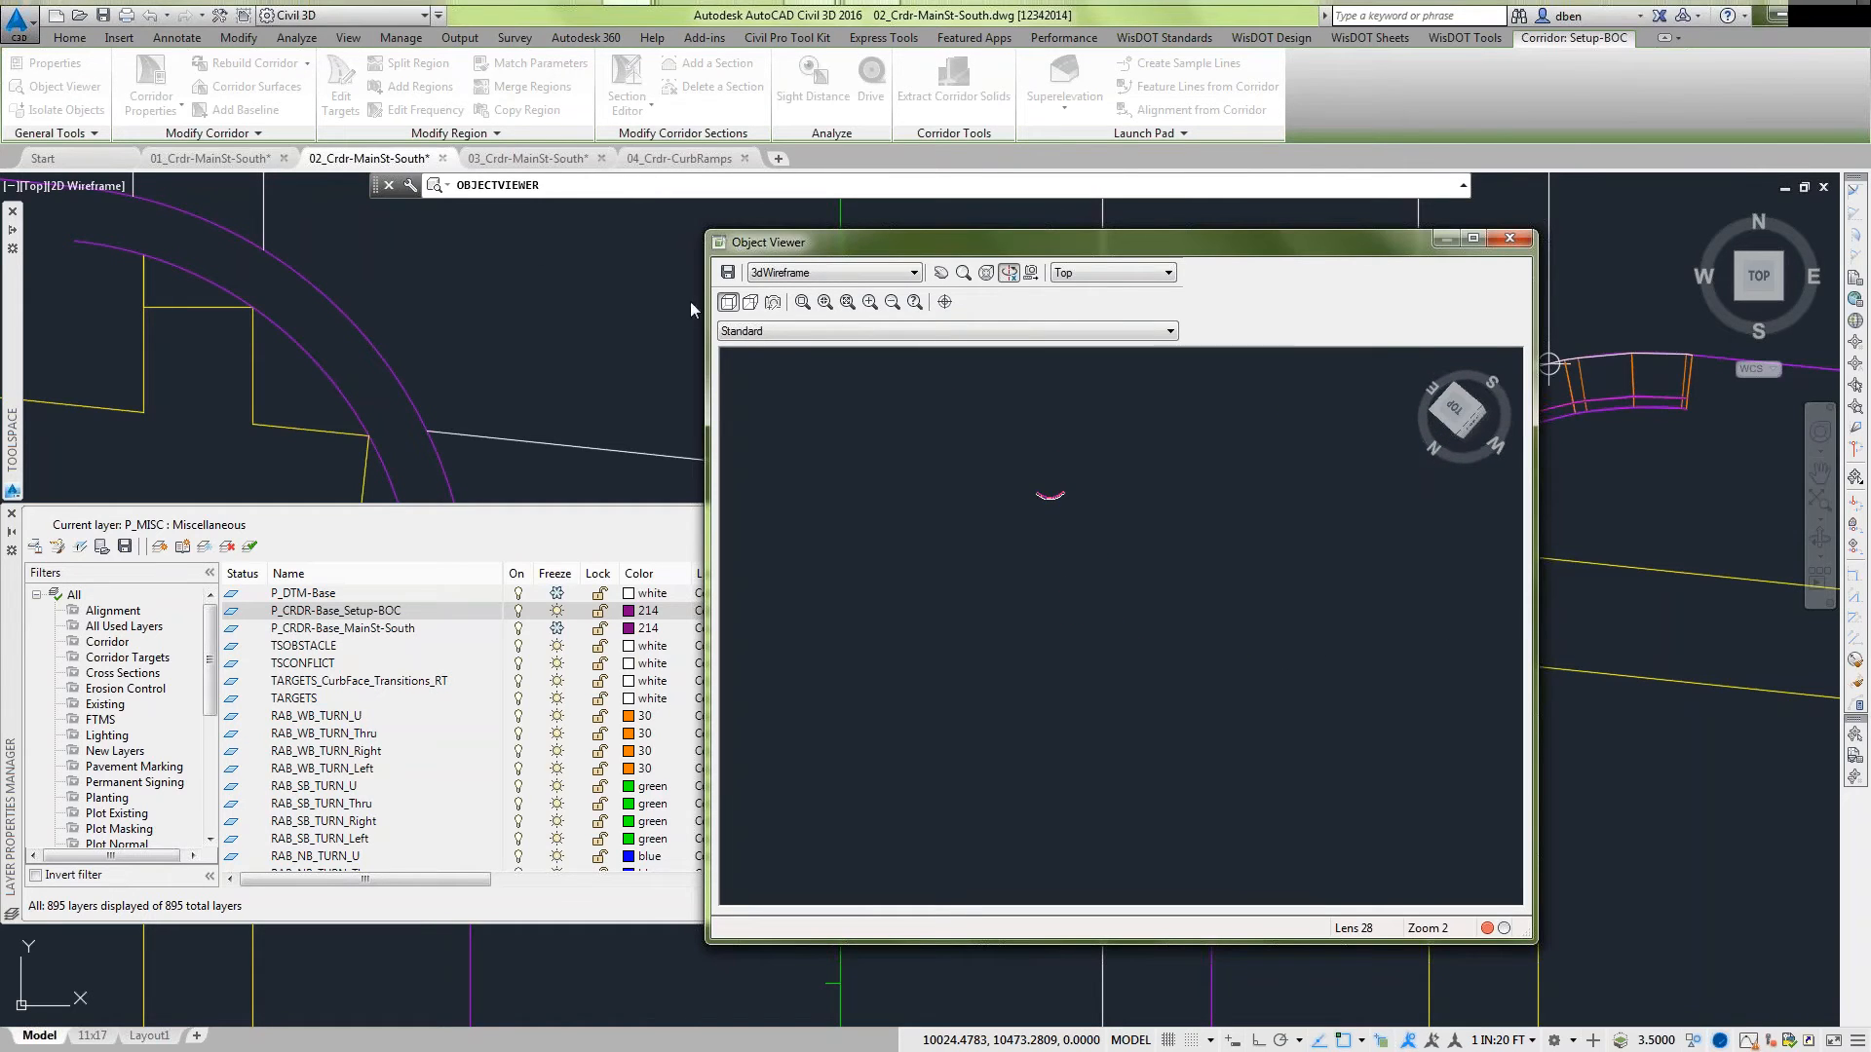
Inspect the Setup-BOC corridor's gutter and curb up close in 3D, and close the Object Viewer.
{"action": "left_click", "coordinate": [804, 303]}
{"action": "left_click_drag", "start_coordinate": [1023, 486], "coordinate": [1081, 521]}
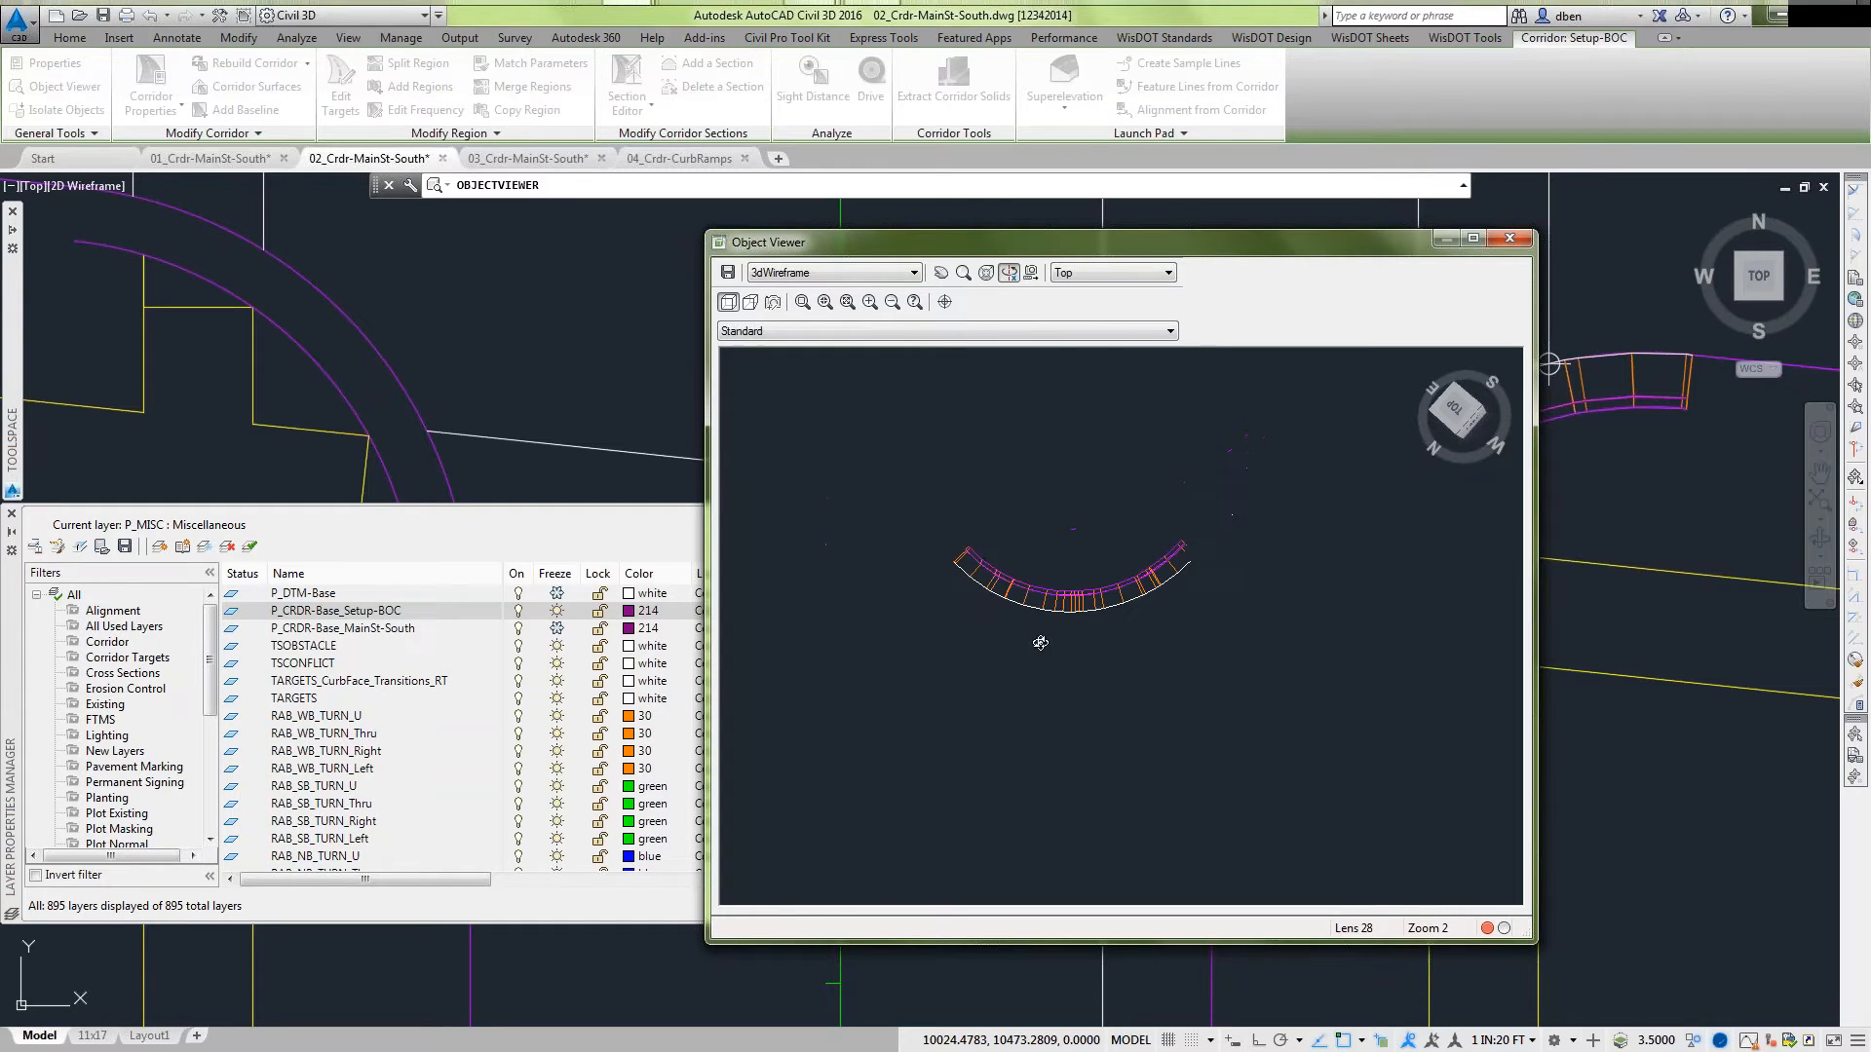
{"action": "left_click_drag", "start_coordinate": [1060, 650], "coordinate": [1081, 581]}
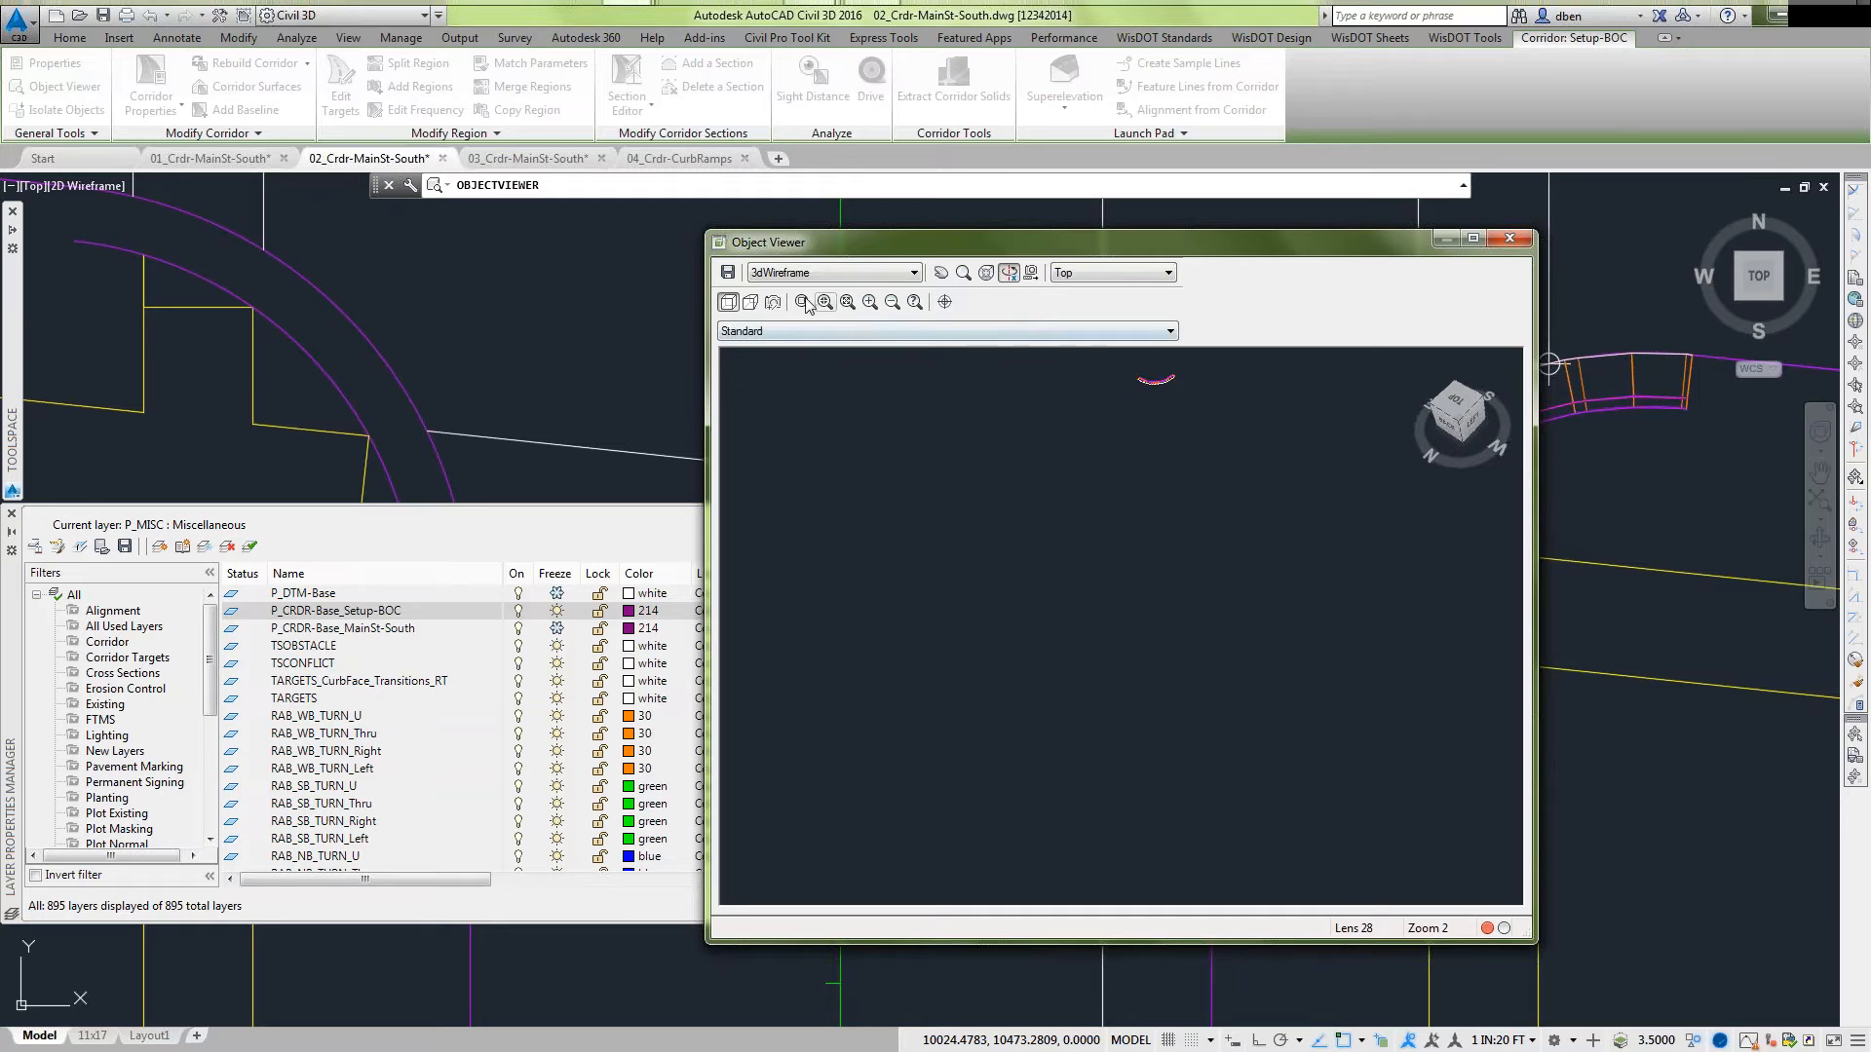
{"action": "left_click_drag", "start_coordinate": [1184, 402], "coordinate": [1182, 402]}
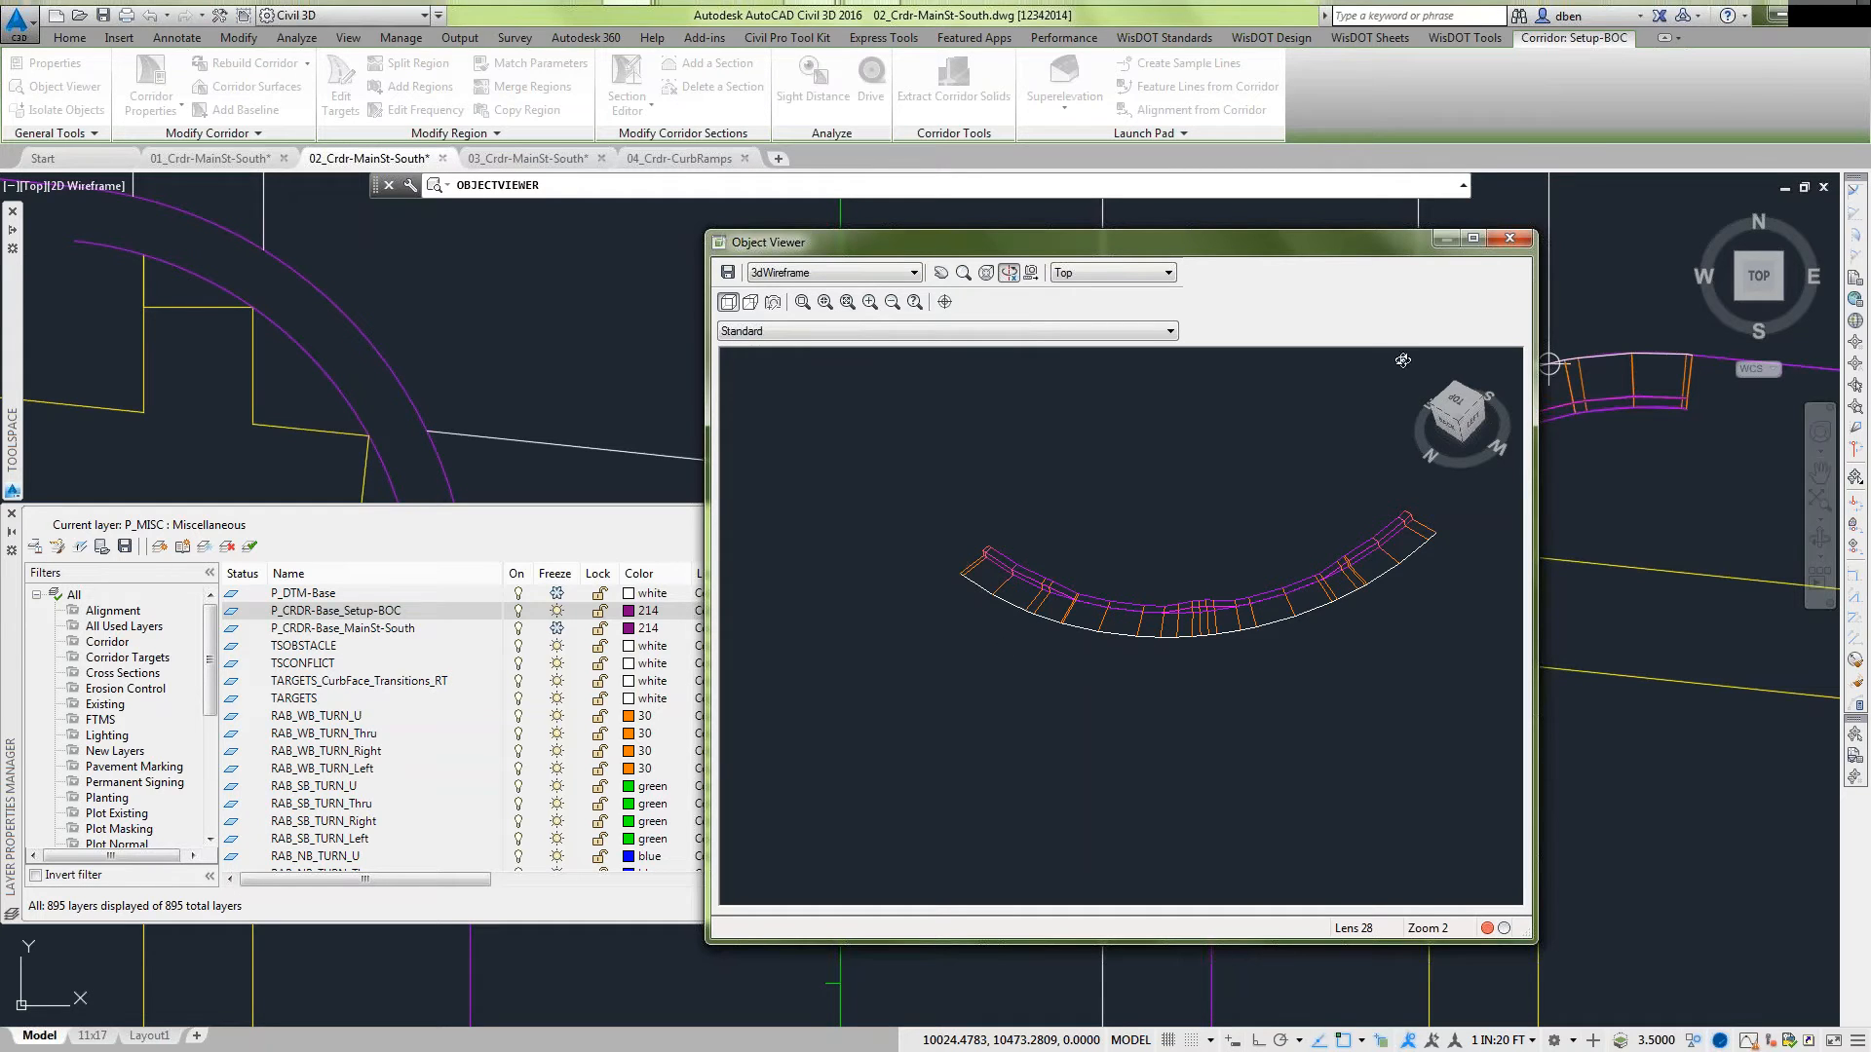
{"action": "left_click", "coordinate": [1511, 238]}
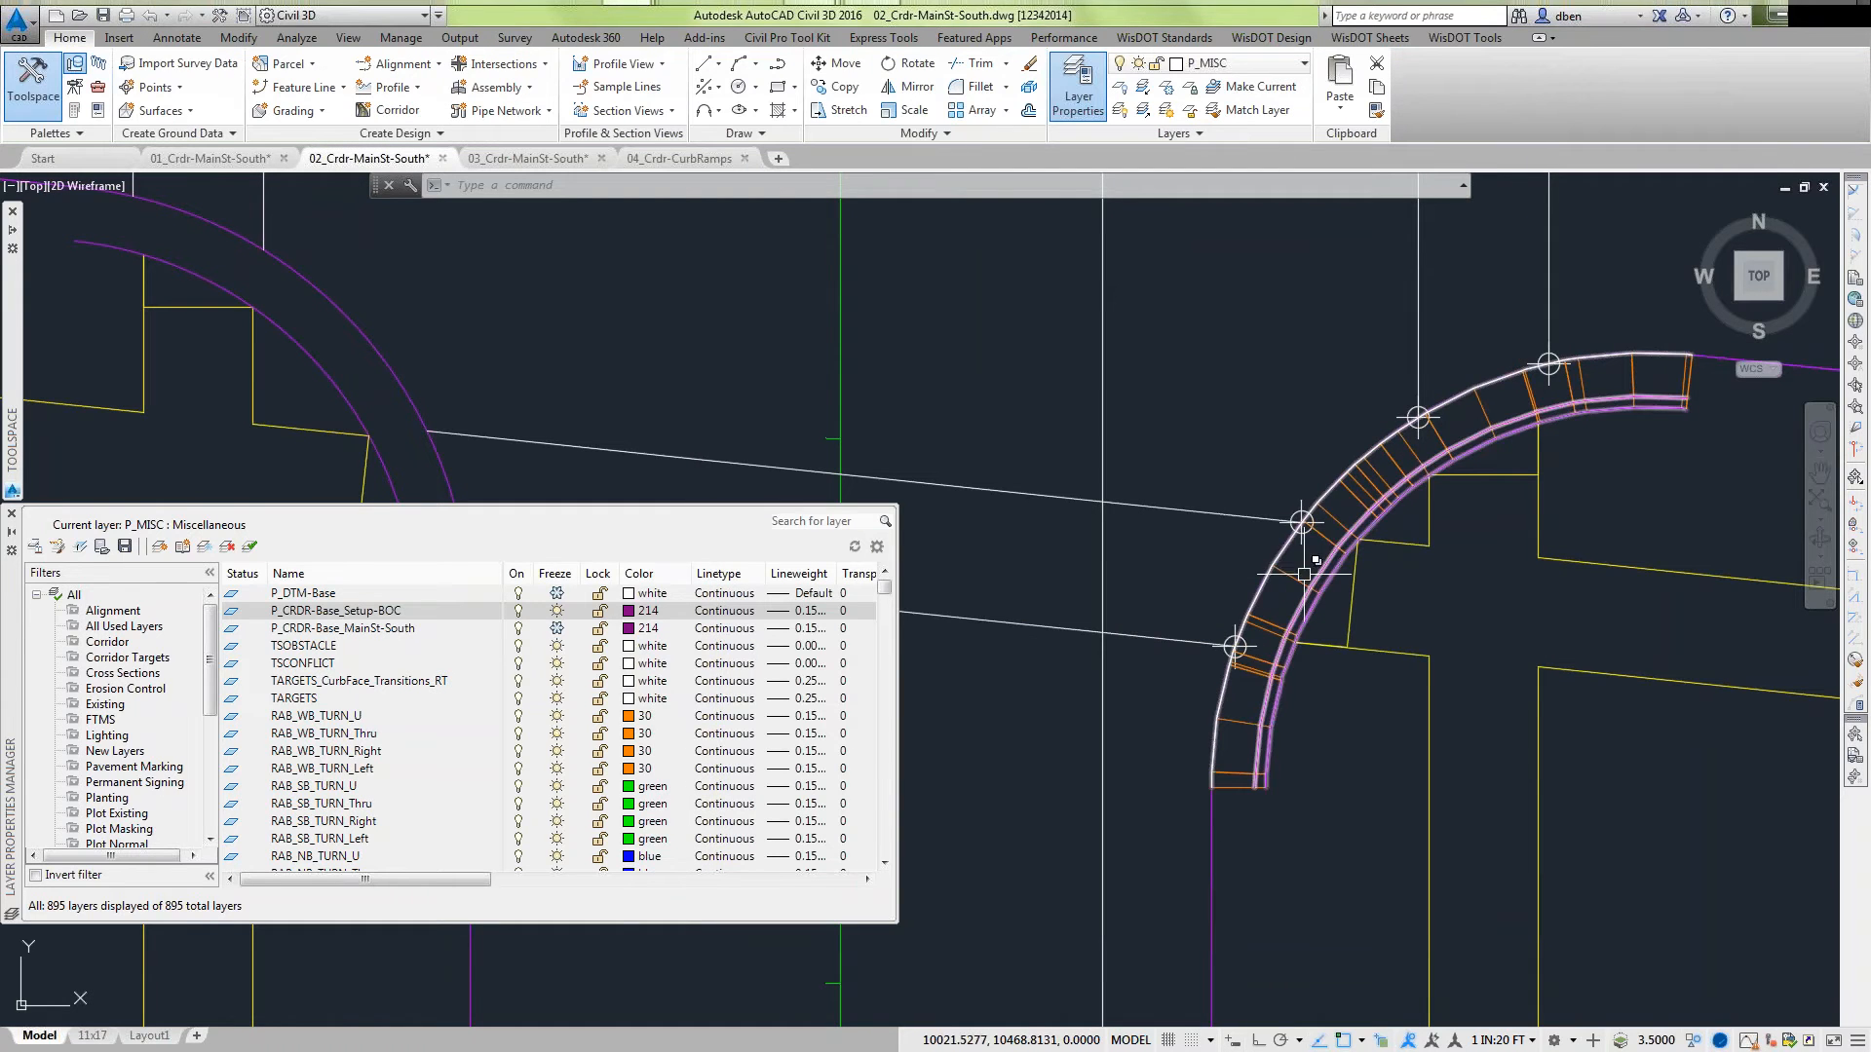
Freeze the P_CRDR-Base_Setup-BOC layer and thaw the P_CRDR-Base_MainSt-South layer.
{"action": "left_click", "coordinate": [559, 611]}
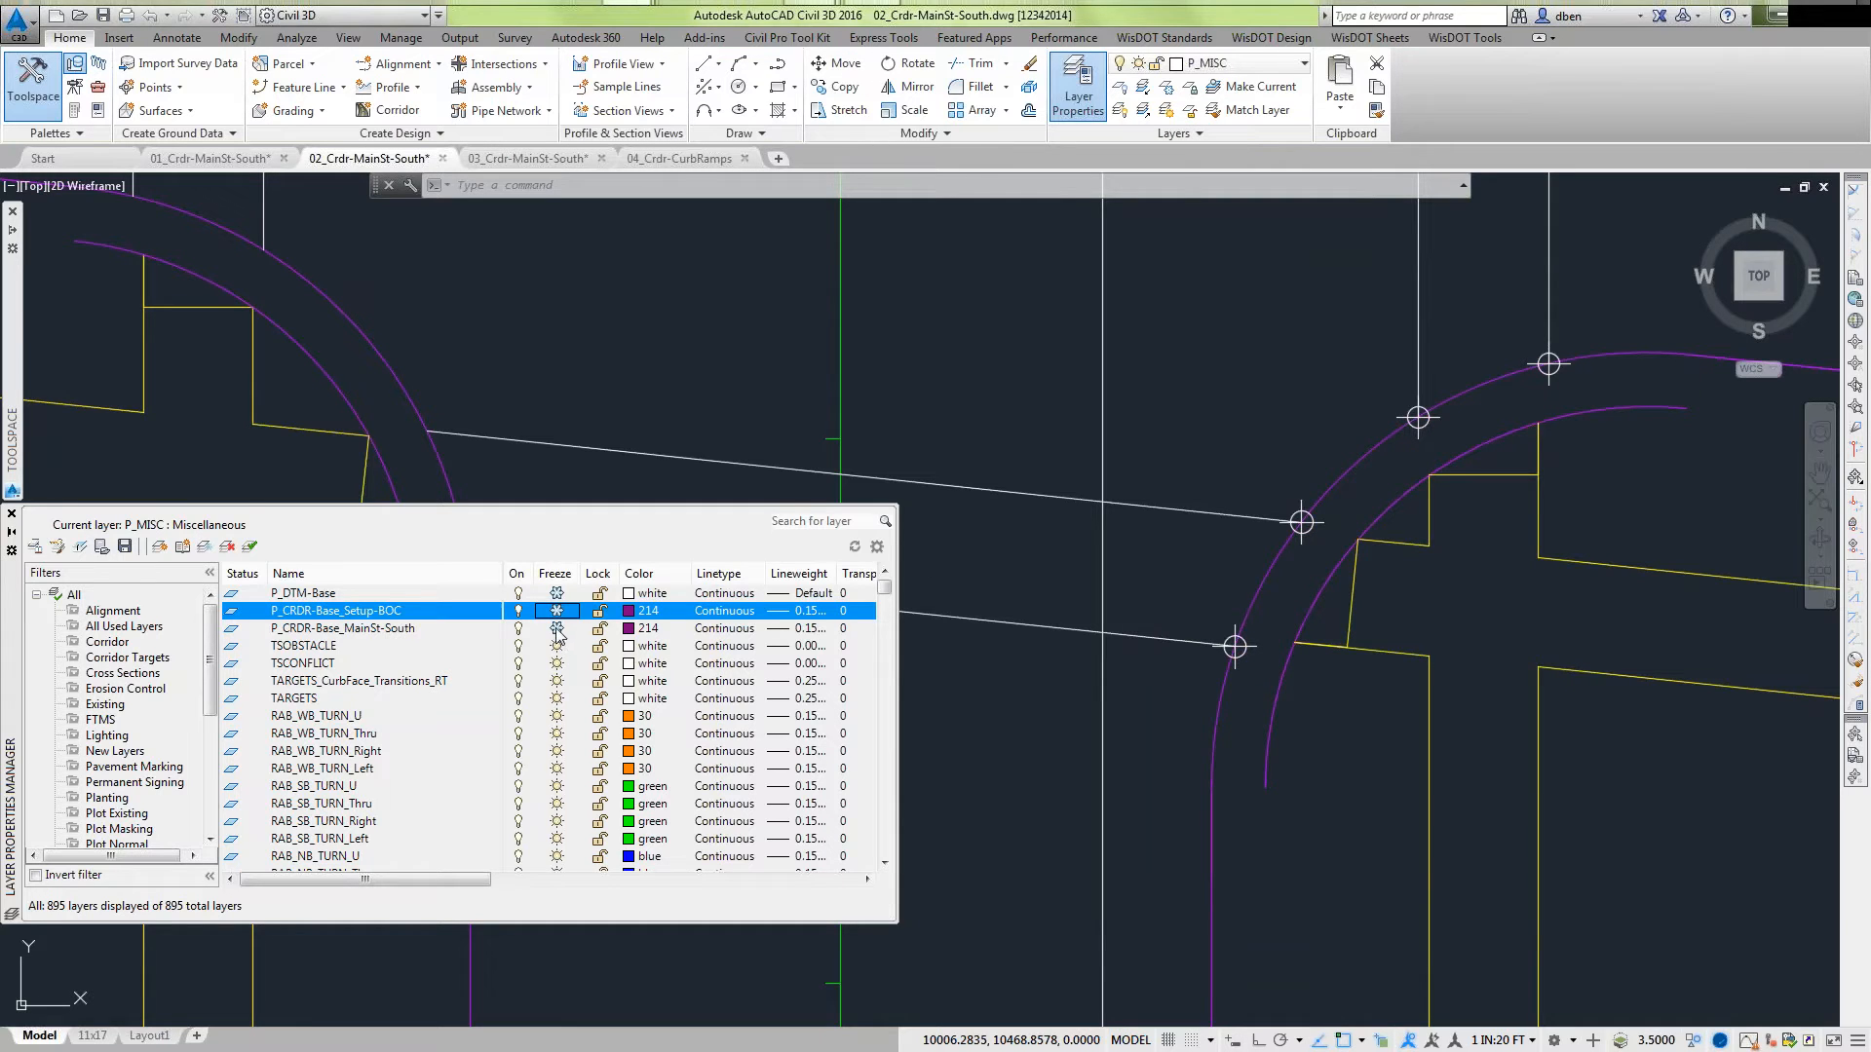
{"action": "left_click", "coordinate": [557, 628]}
{"action": "scroll", "coordinate": [1439, 387], "scroll_direction": "down", "scroll_amount": 3}
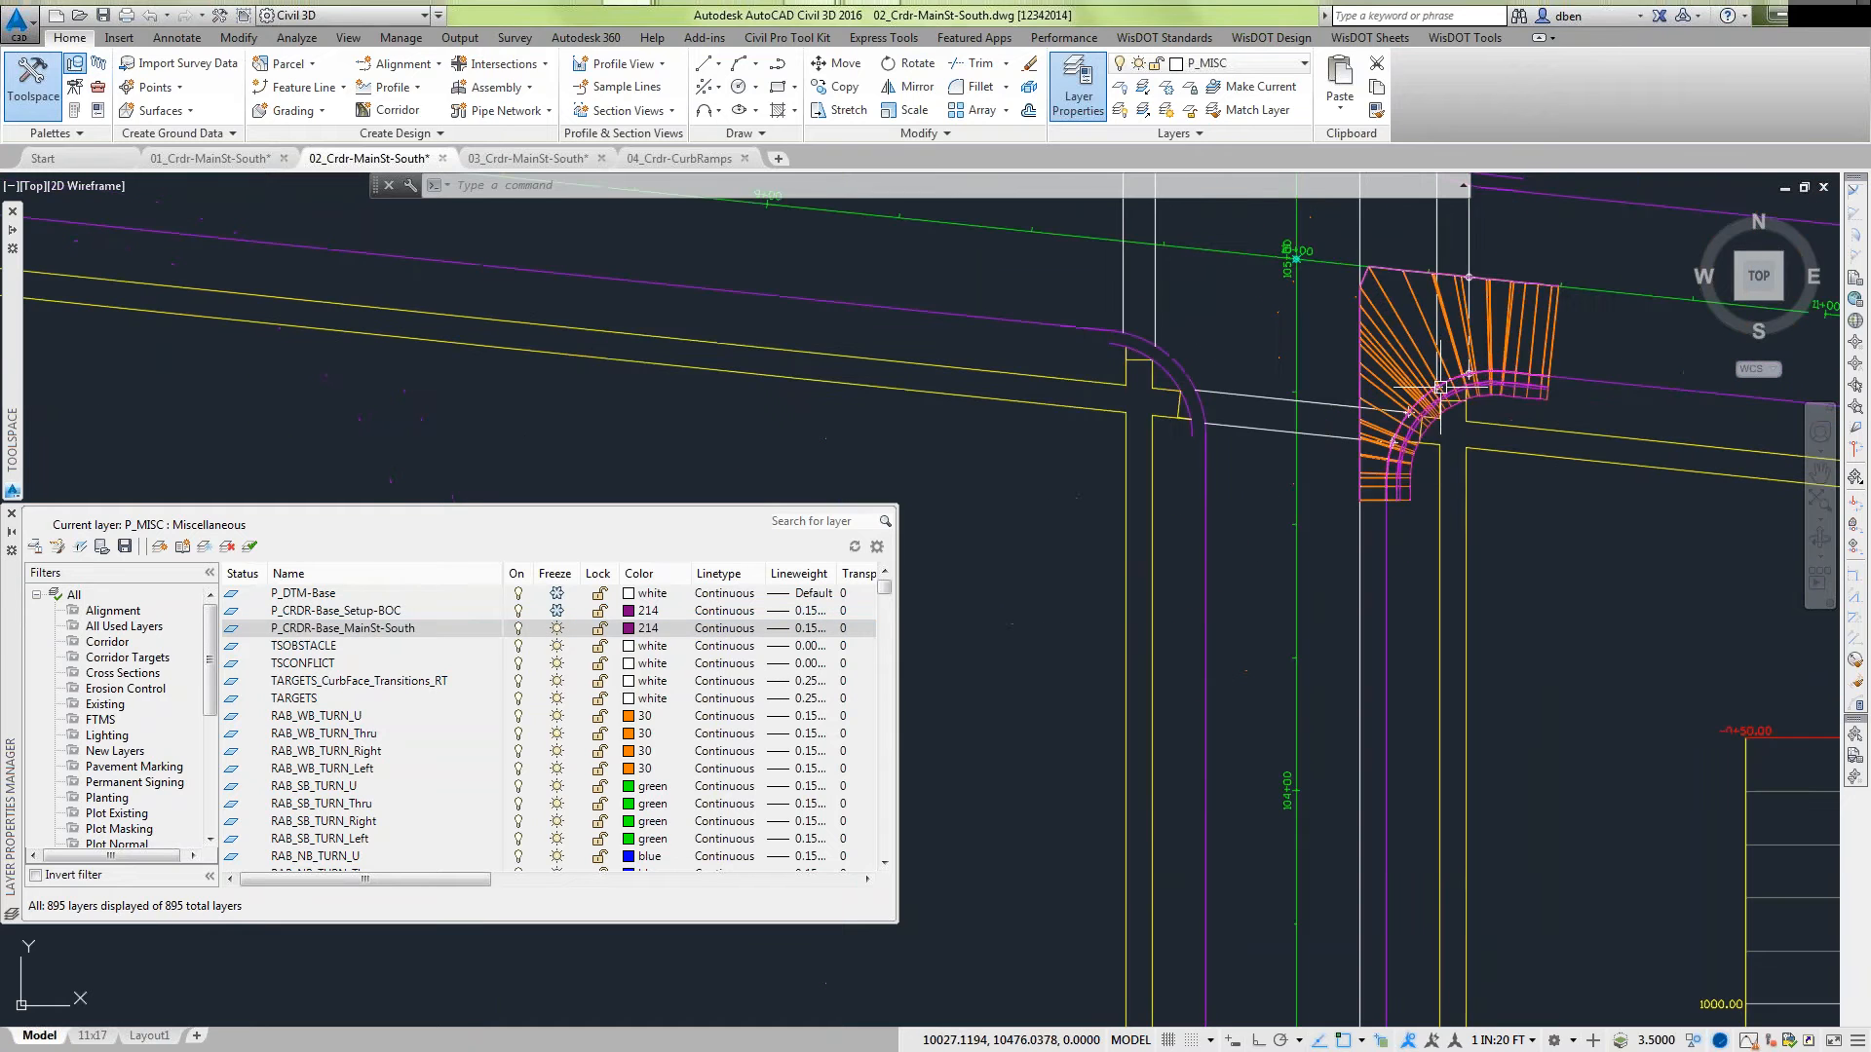
{"action": "middle_click_drag", "start_coordinate": [1439, 387], "coordinate": [1279, 481]}
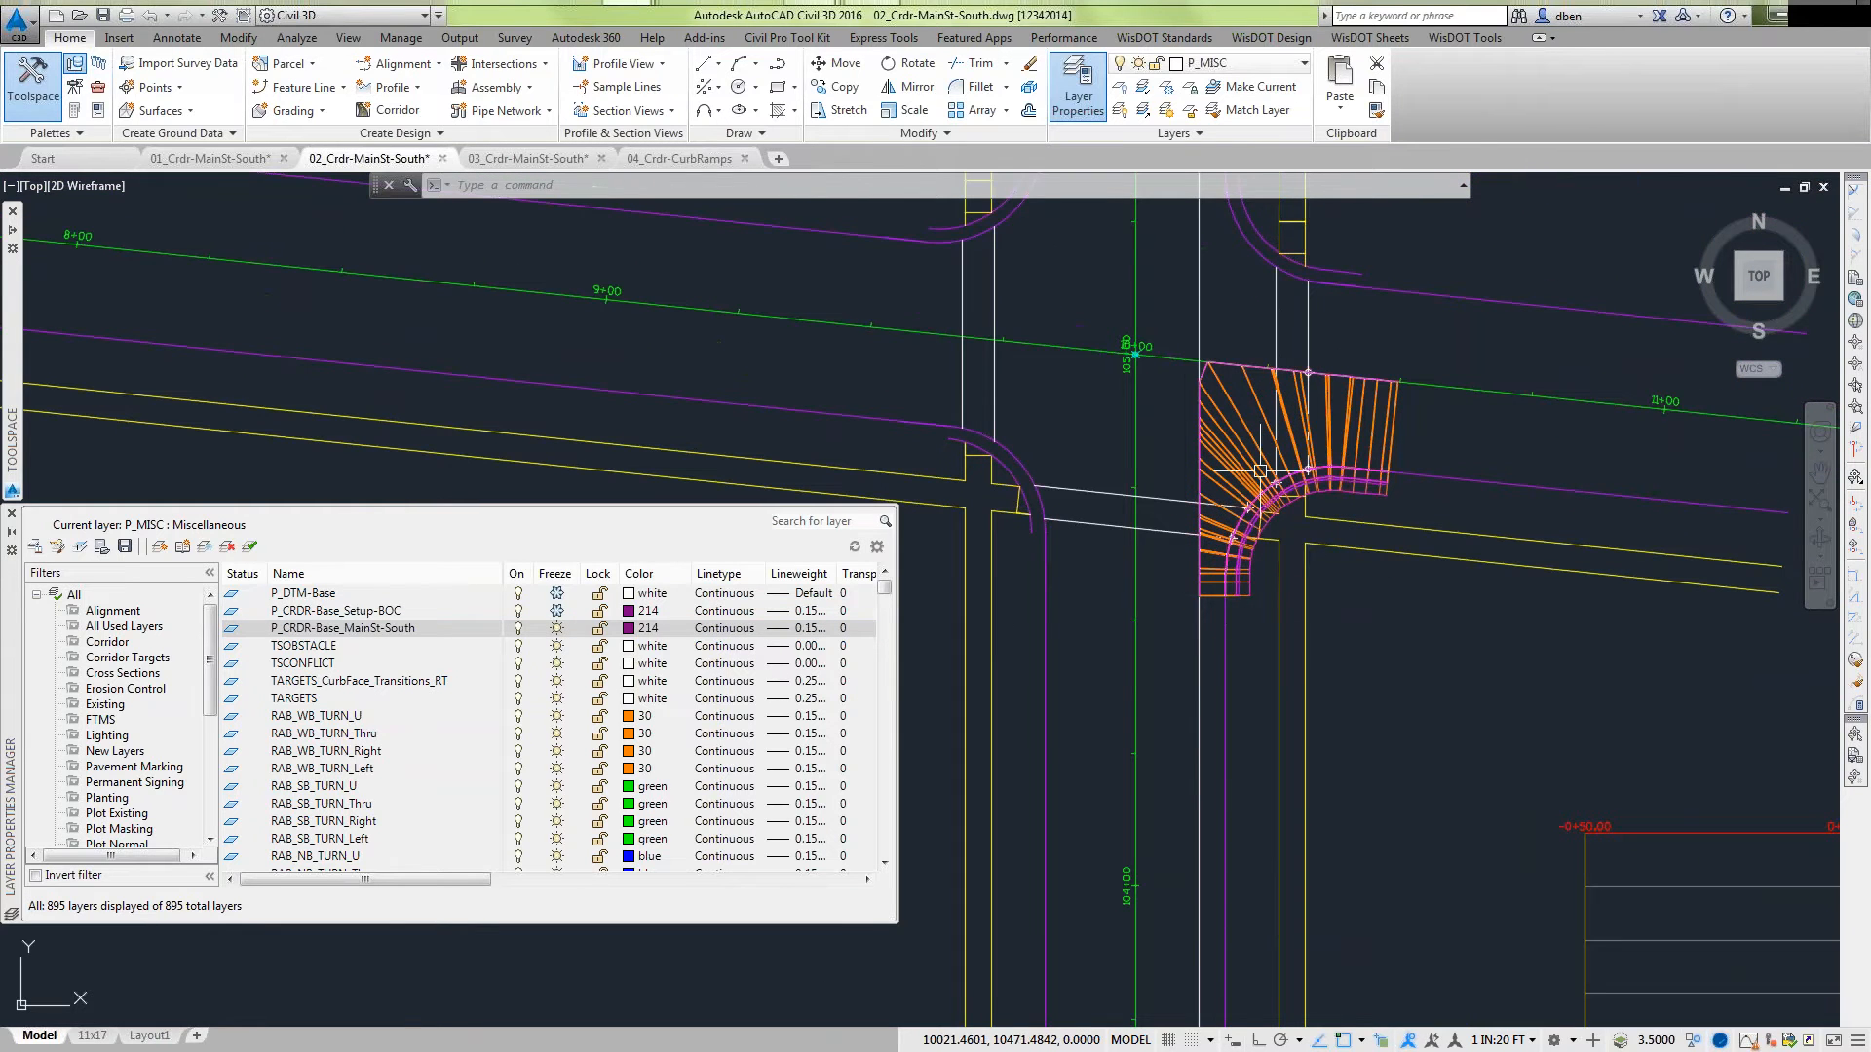
Open the MainSt-South corridor at the southeast corner in the Object Viewer and turn it to a low 3D view from behind.
{"action": "left_click", "coordinate": [1240, 446]}
{"action": "right_click", "coordinate": [1249, 442]}
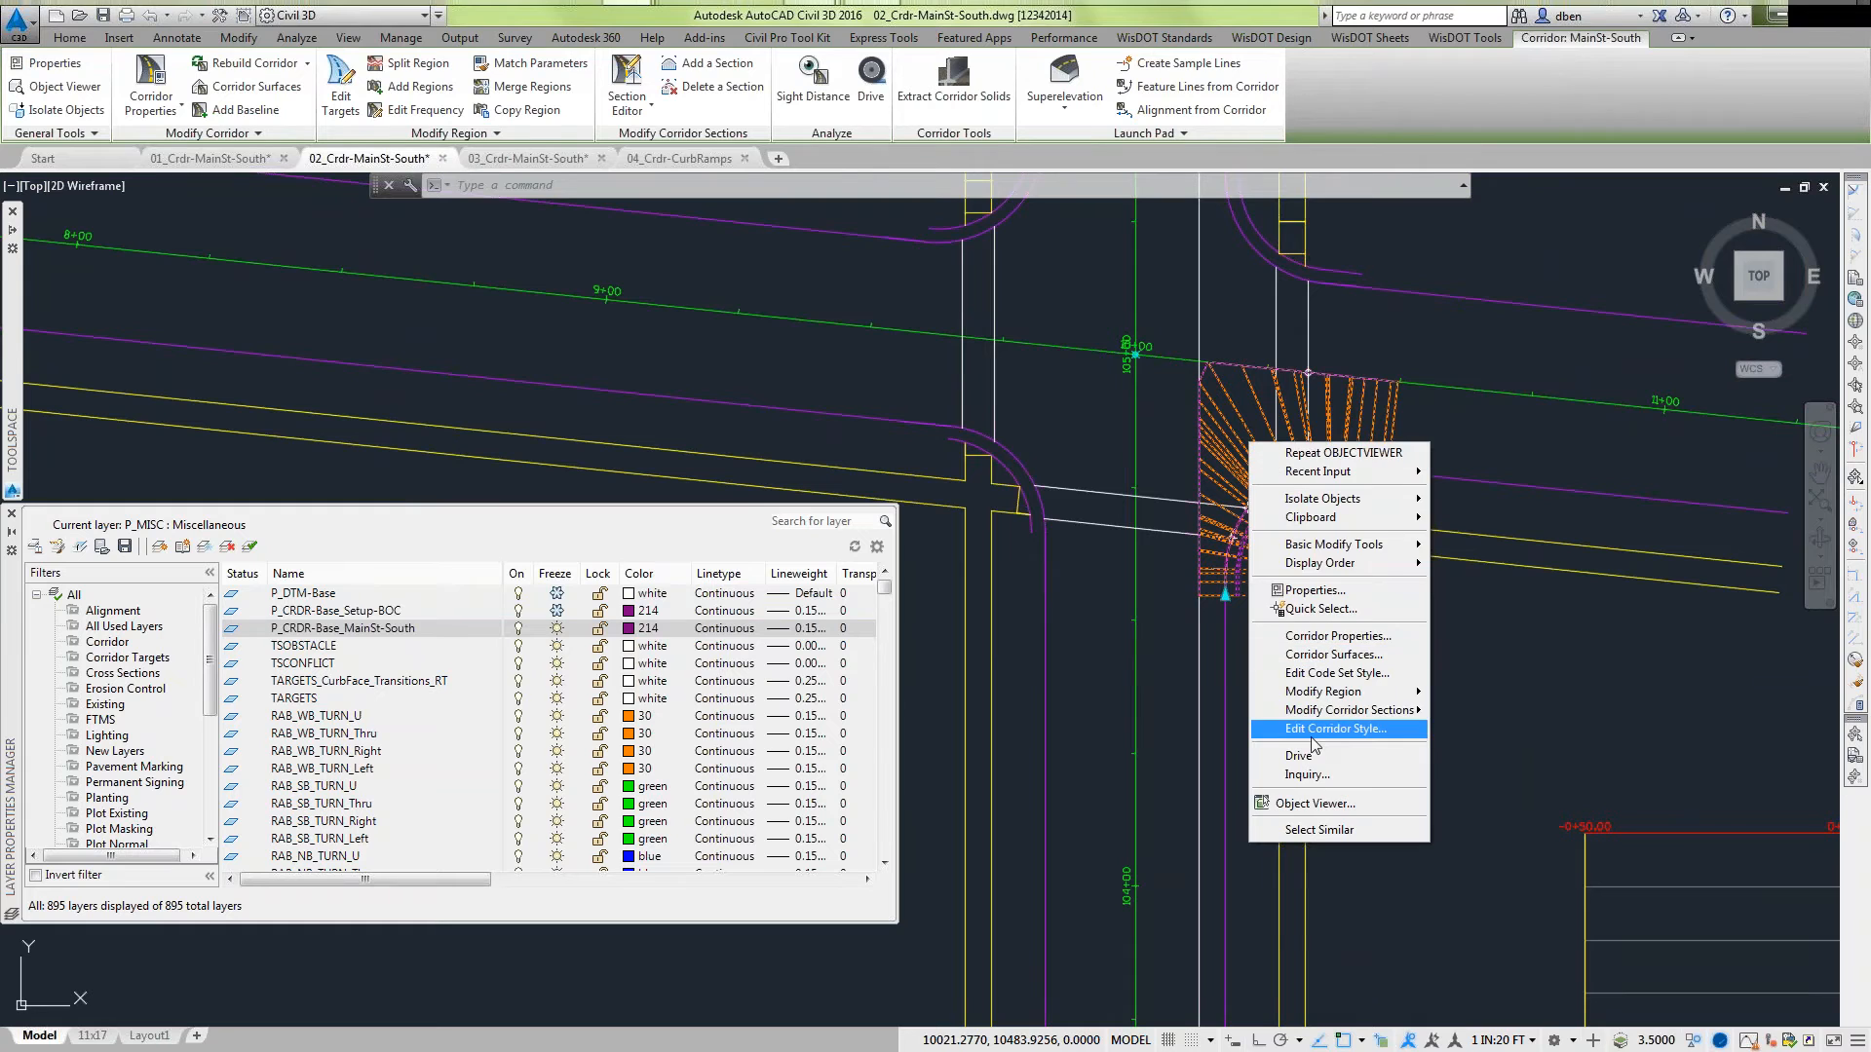
{"action": "left_click", "coordinate": [1327, 804]}
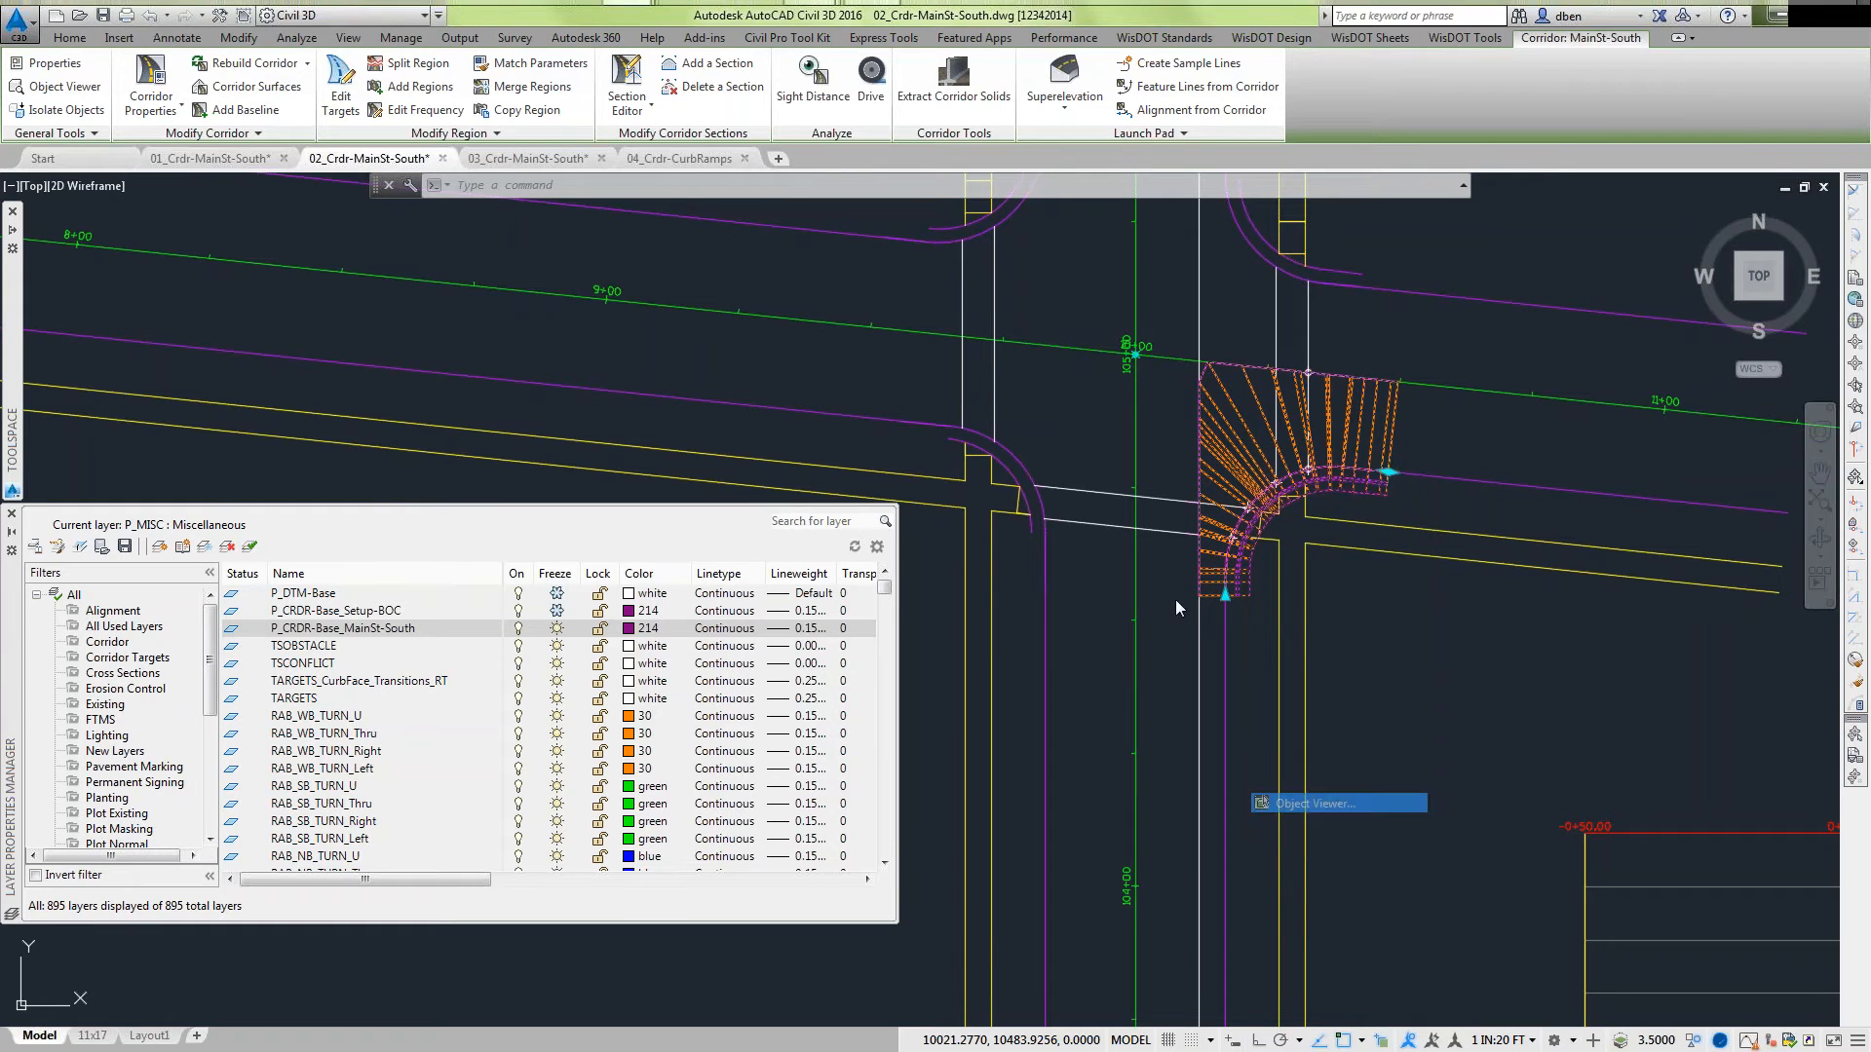
{"action": "scroll", "coordinate": [1155, 656], "scroll_direction": "down", "scroll_amount": 5}
{"action": "left_click_drag", "start_coordinate": [1408, 606], "coordinate": [1253, 481]}
{"action": "left_click_drag", "start_coordinate": [1442, 611], "coordinate": [1309, 465]}
{"action": "left_click_drag", "start_coordinate": [1234, 517], "coordinate": [1069, 395]}
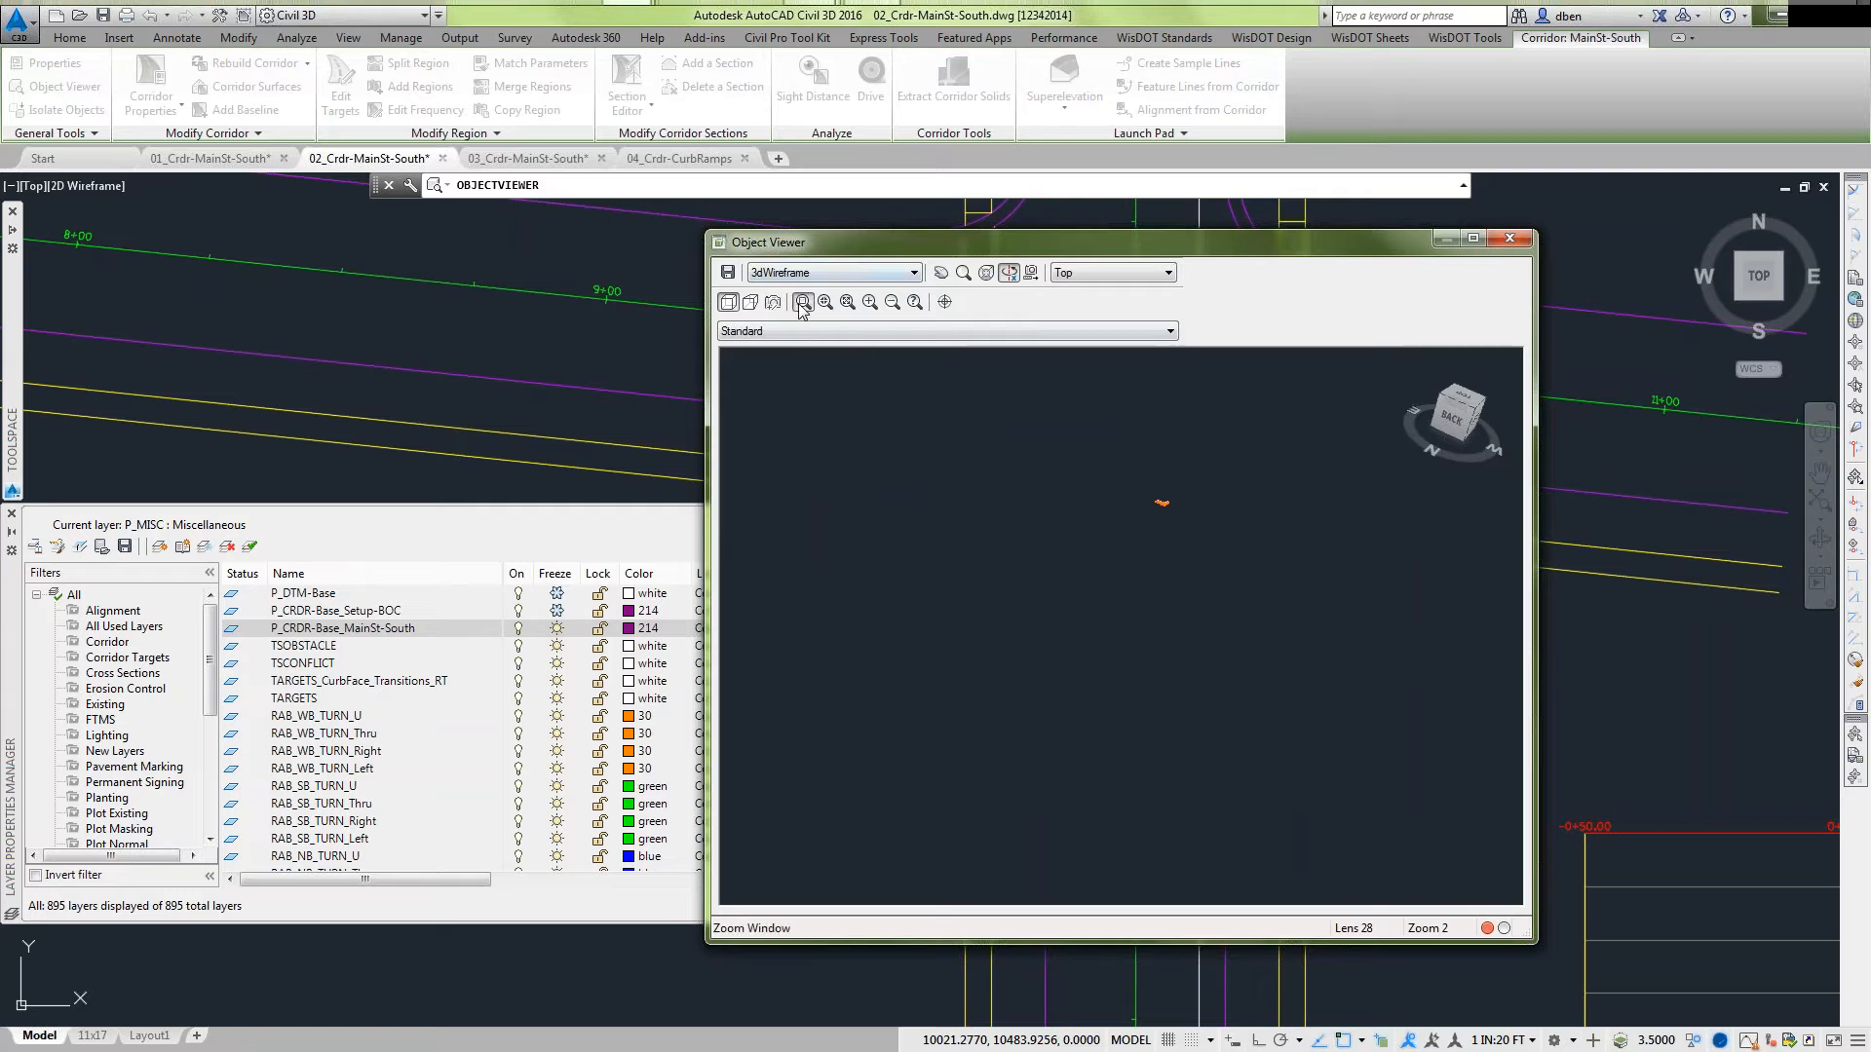
Inspect the MainSt-South corridor's pavement, gutter and curb around the return in 3D, and close the Object Viewer.
{"action": "scroll", "coordinate": [1164, 502], "scroll_direction": "up", "scroll_amount": 10}
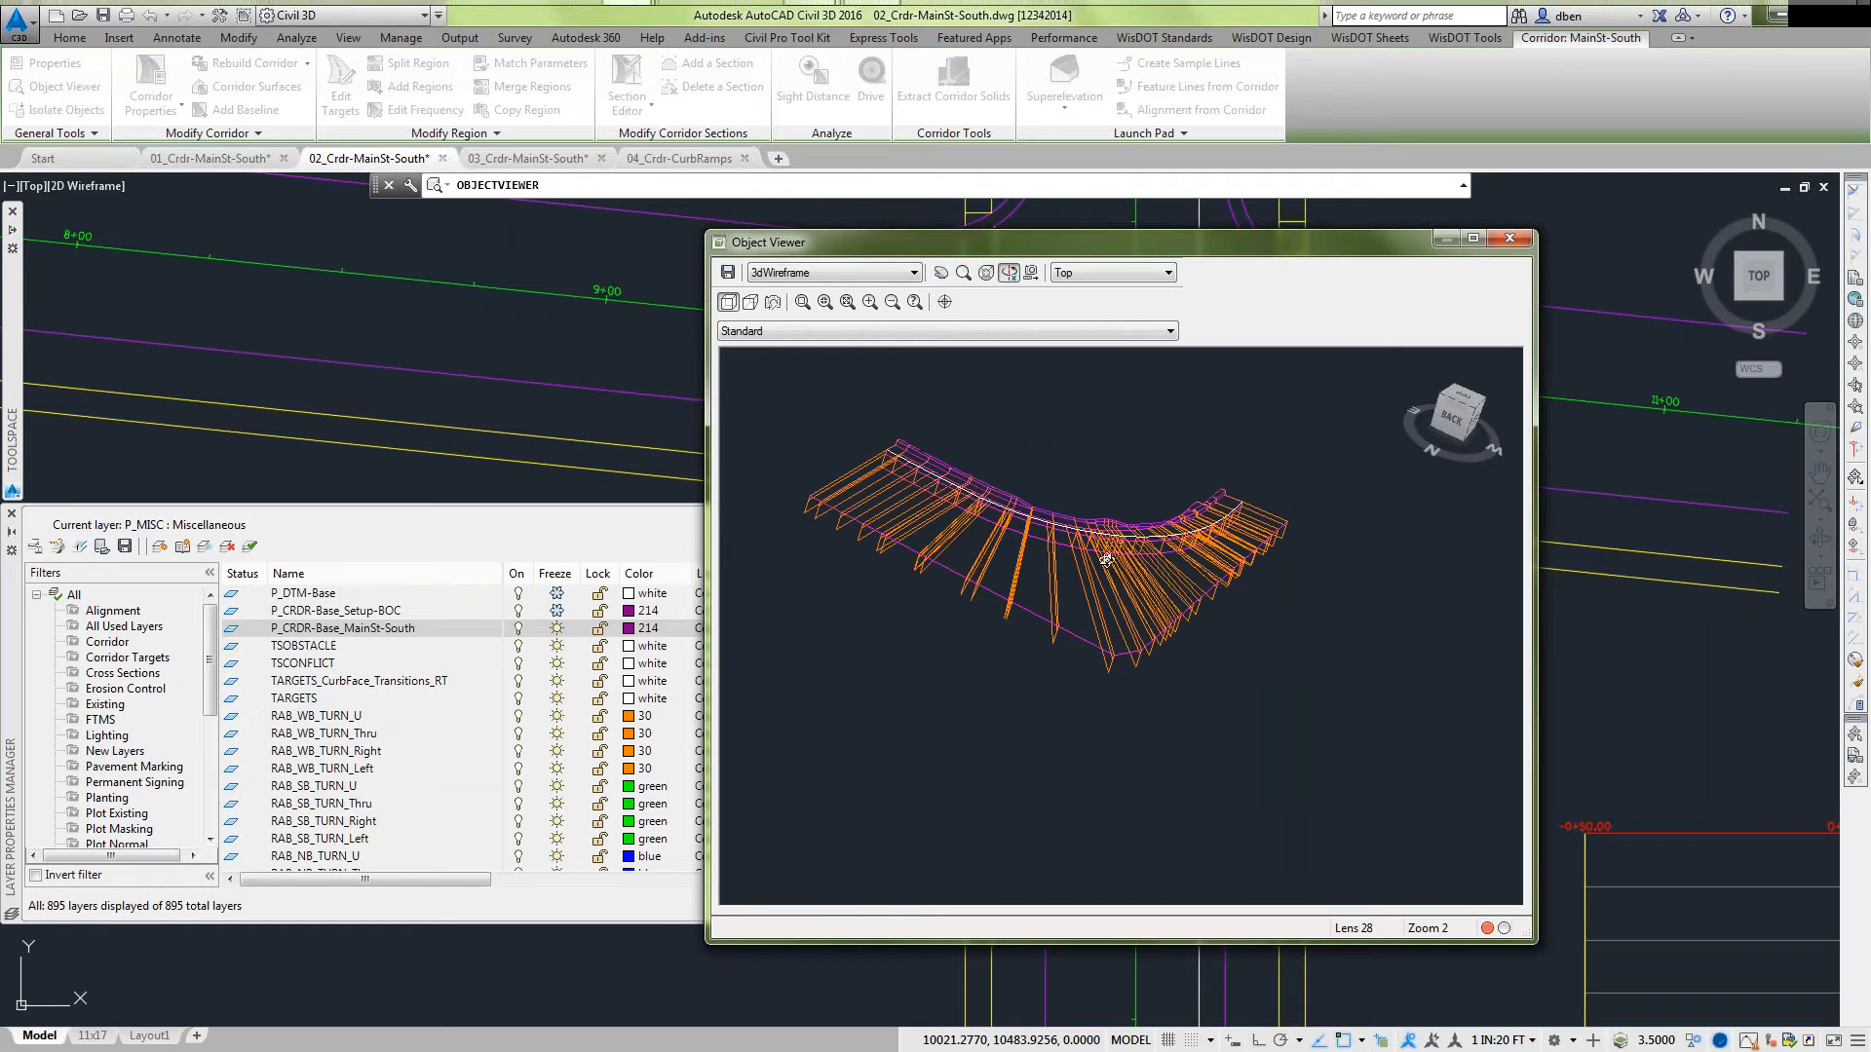
{"action": "scroll", "coordinate": [1183, 568], "scroll_direction": "up", "scroll_amount": 3}
{"action": "middle_click_drag", "start_coordinate": [1154, 535], "coordinate": [1141, 562]}
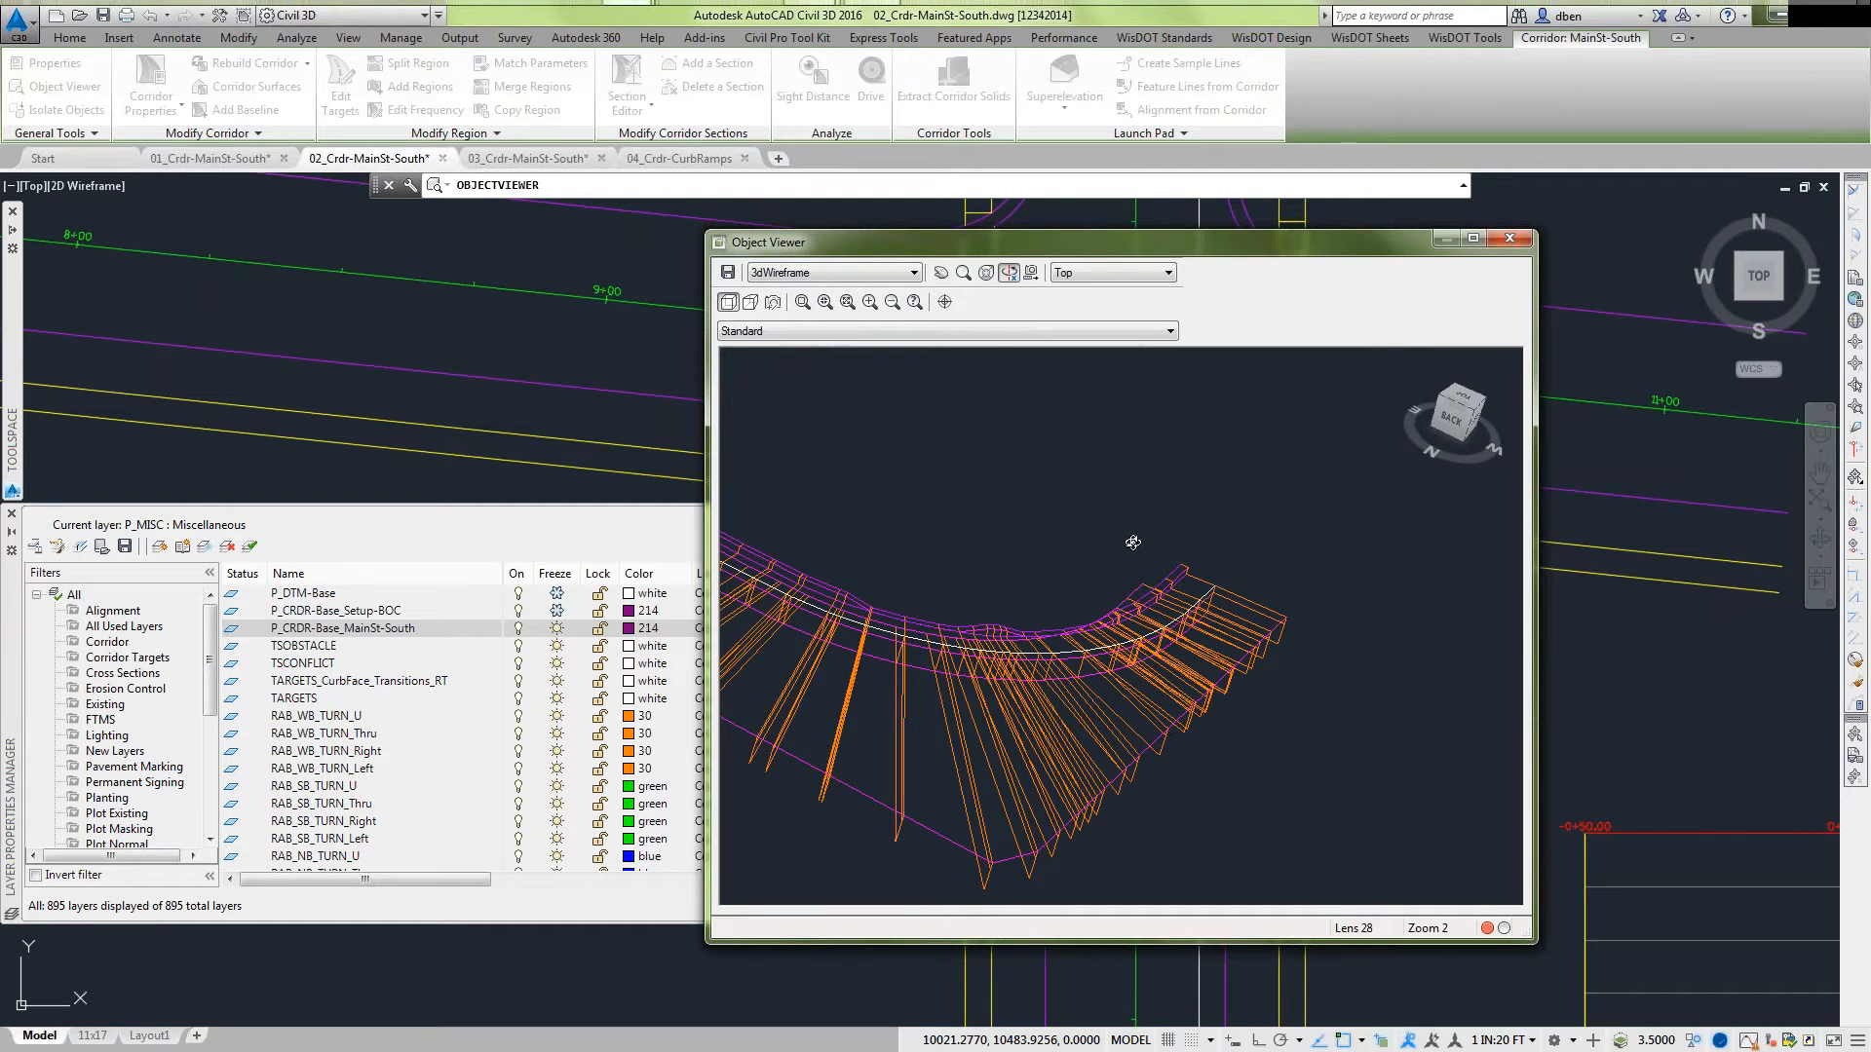
{"action": "scroll", "coordinate": [1139, 612], "scroll_direction": "down", "scroll_amount": 3}
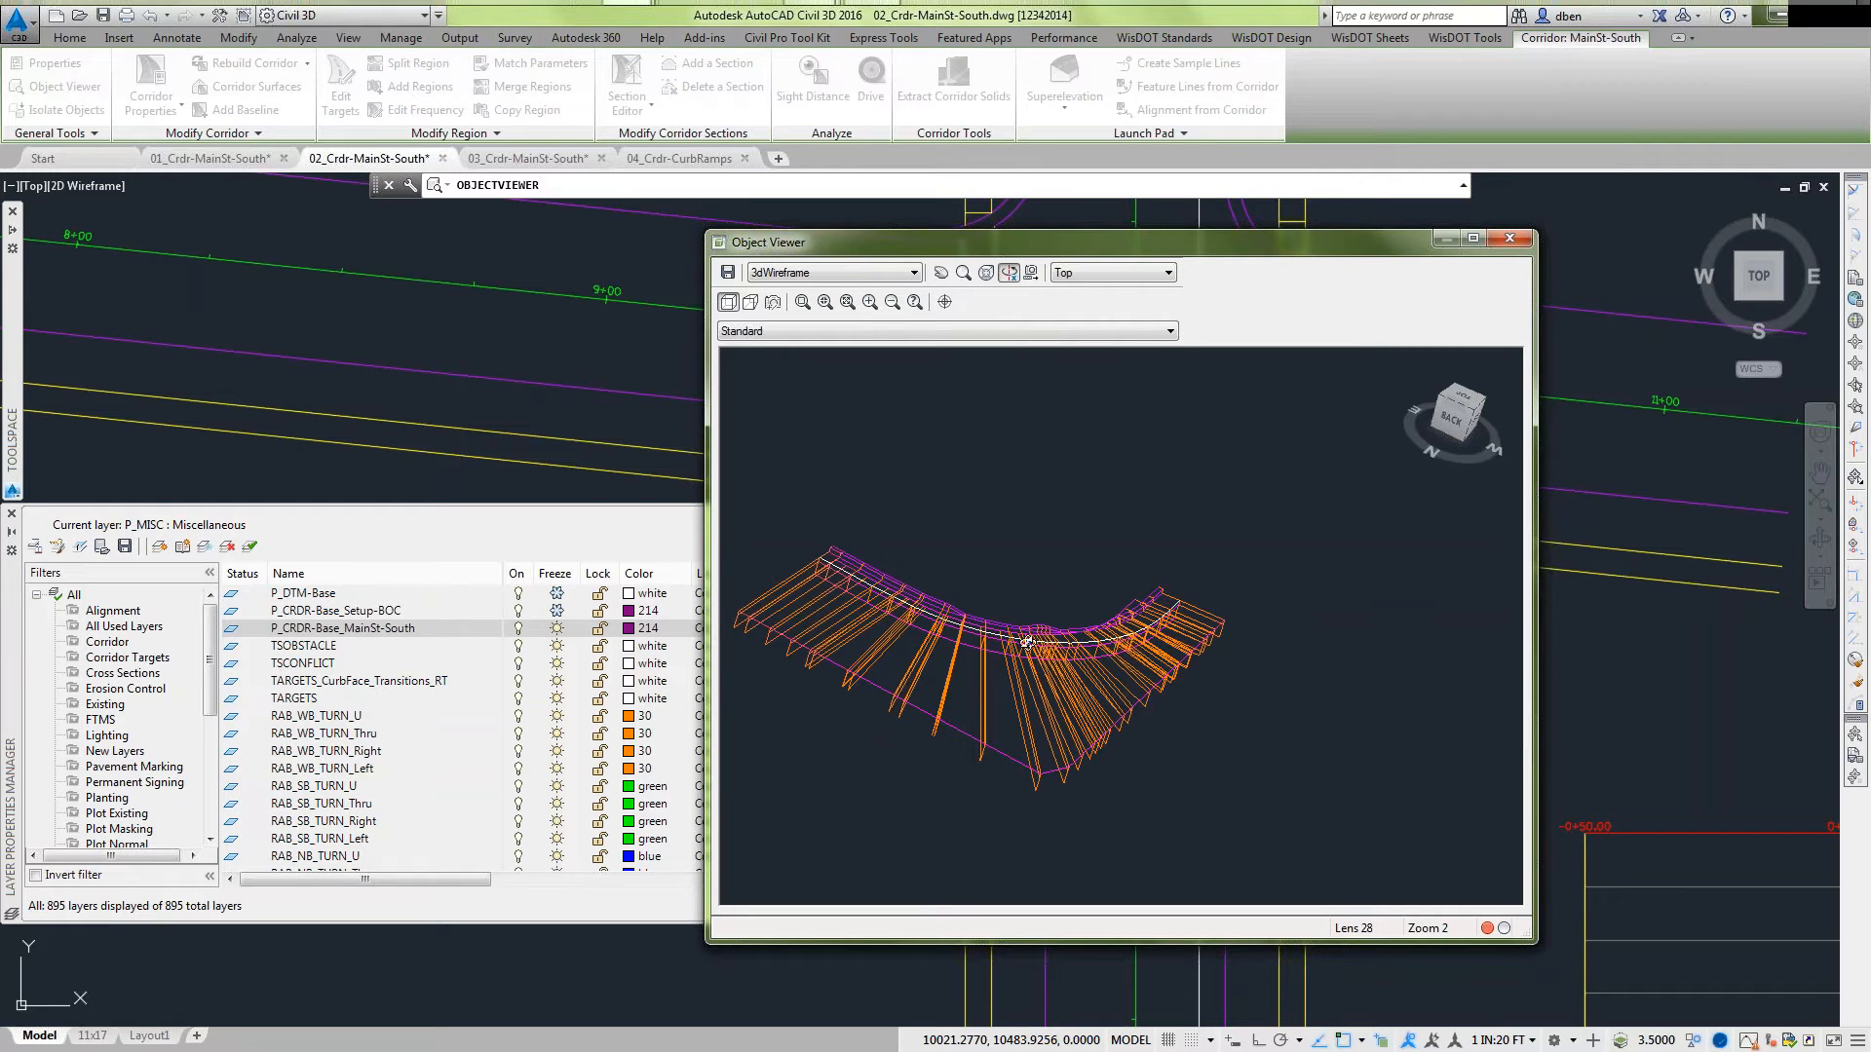
{"action": "scroll", "coordinate": [1026, 645], "scroll_direction": "up", "scroll_amount": 2}
{"action": "right_click", "coordinate": [1374, 692]}
{"action": "key", "text": "Escape"}
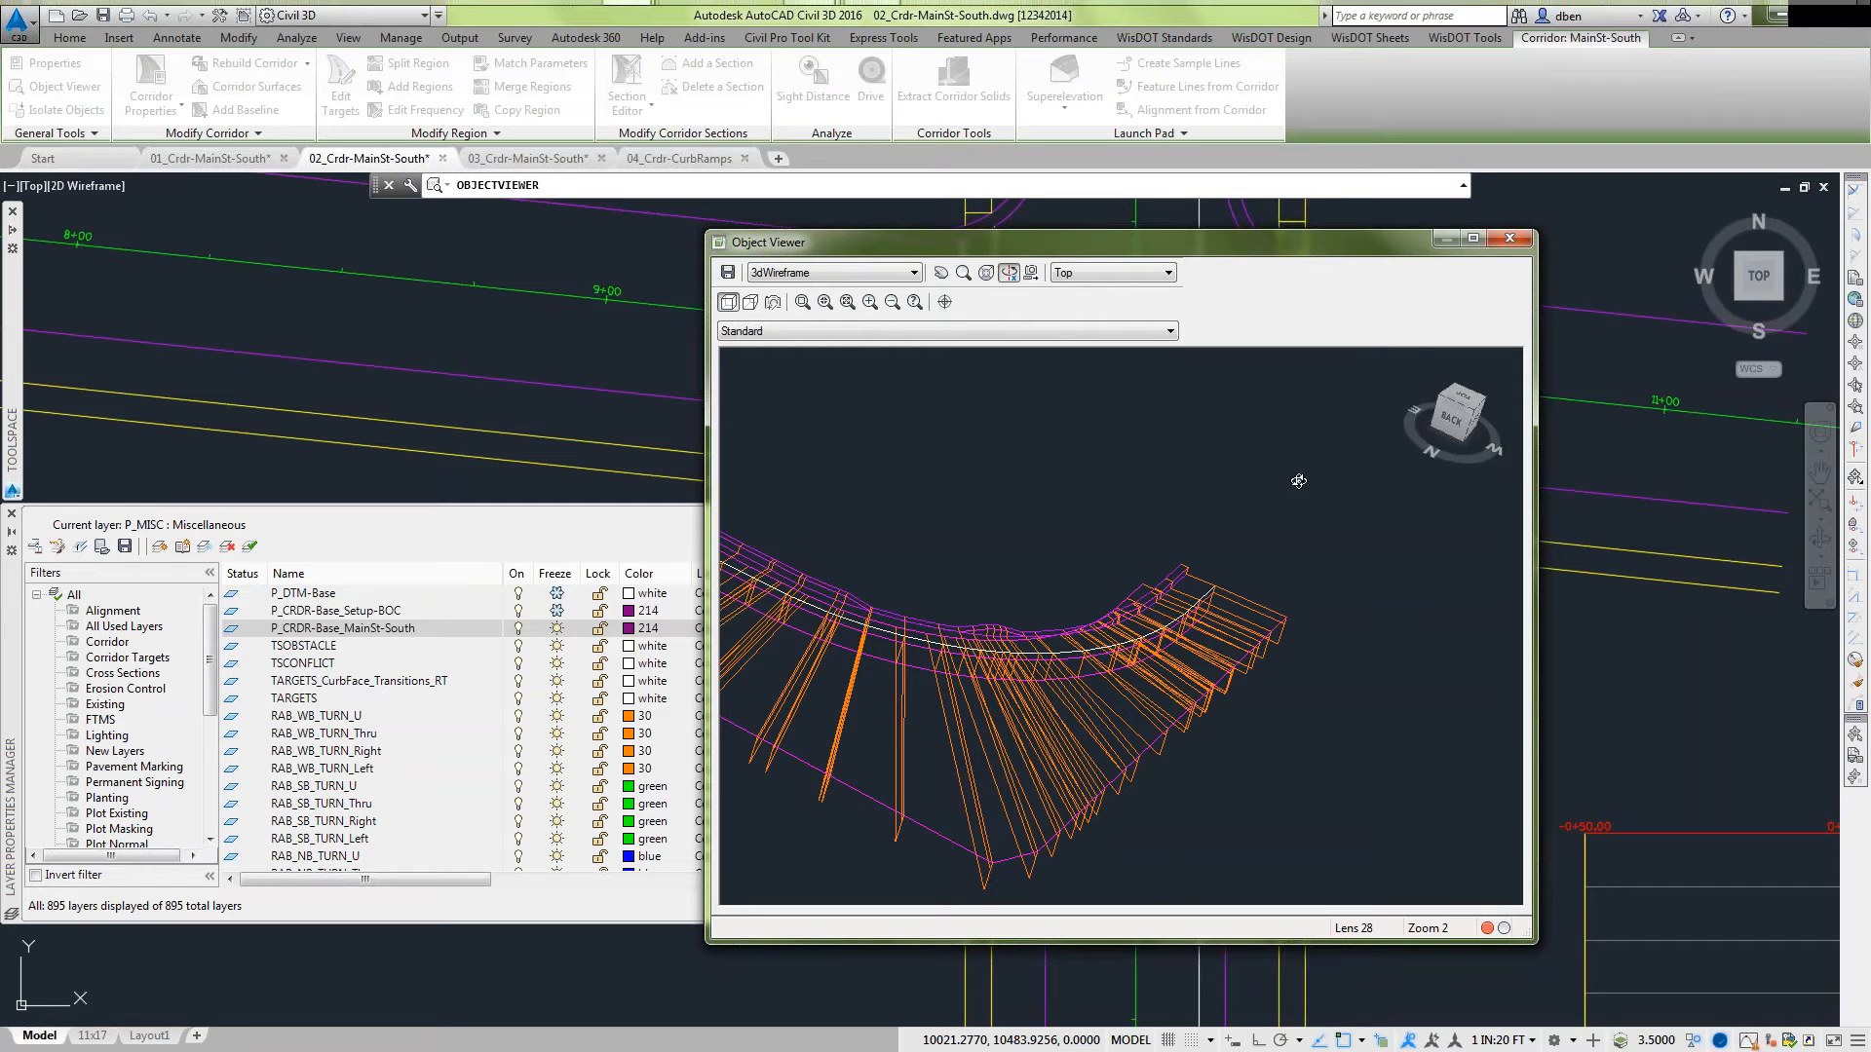
{"action": "left_click", "coordinate": [1510, 239]}
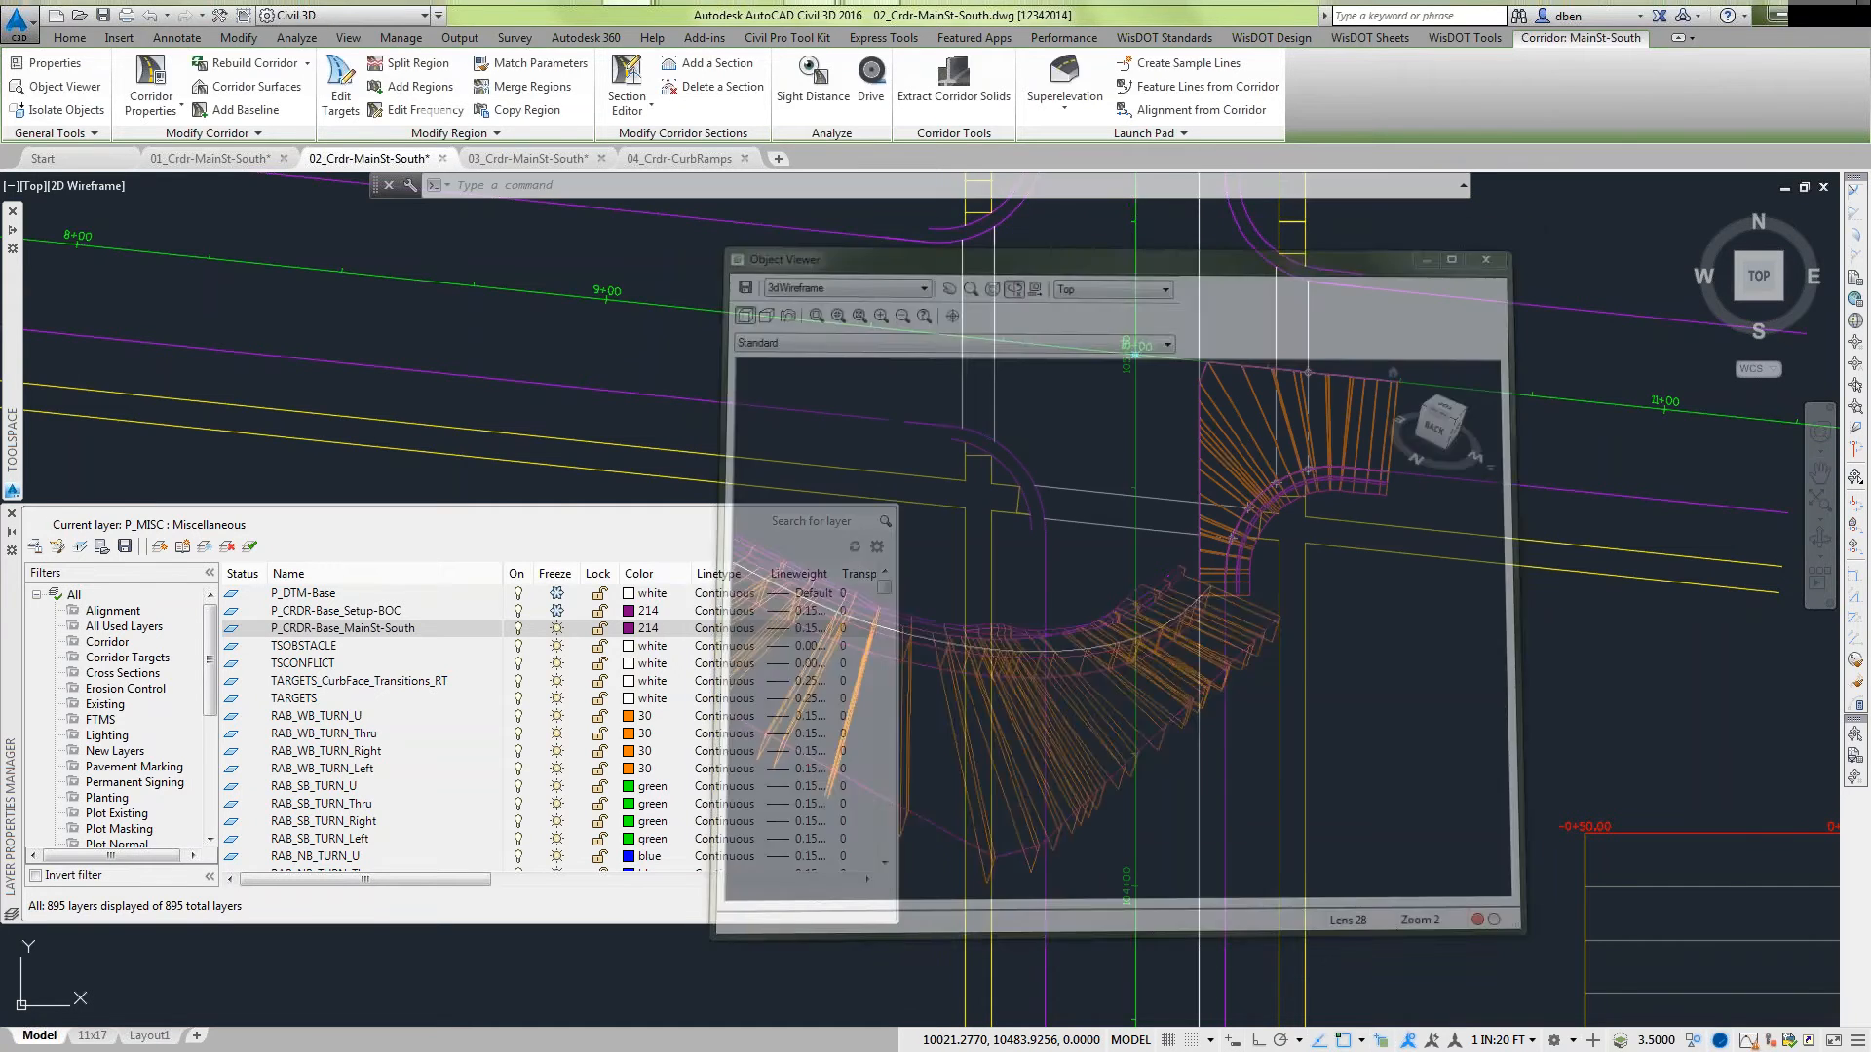
Thaw the P_DTM-Base layer and locate its surface triangles along the southeast curb return.
{"action": "middle_click_drag", "start_coordinate": [1346, 650], "coordinate": [1294, 642]}
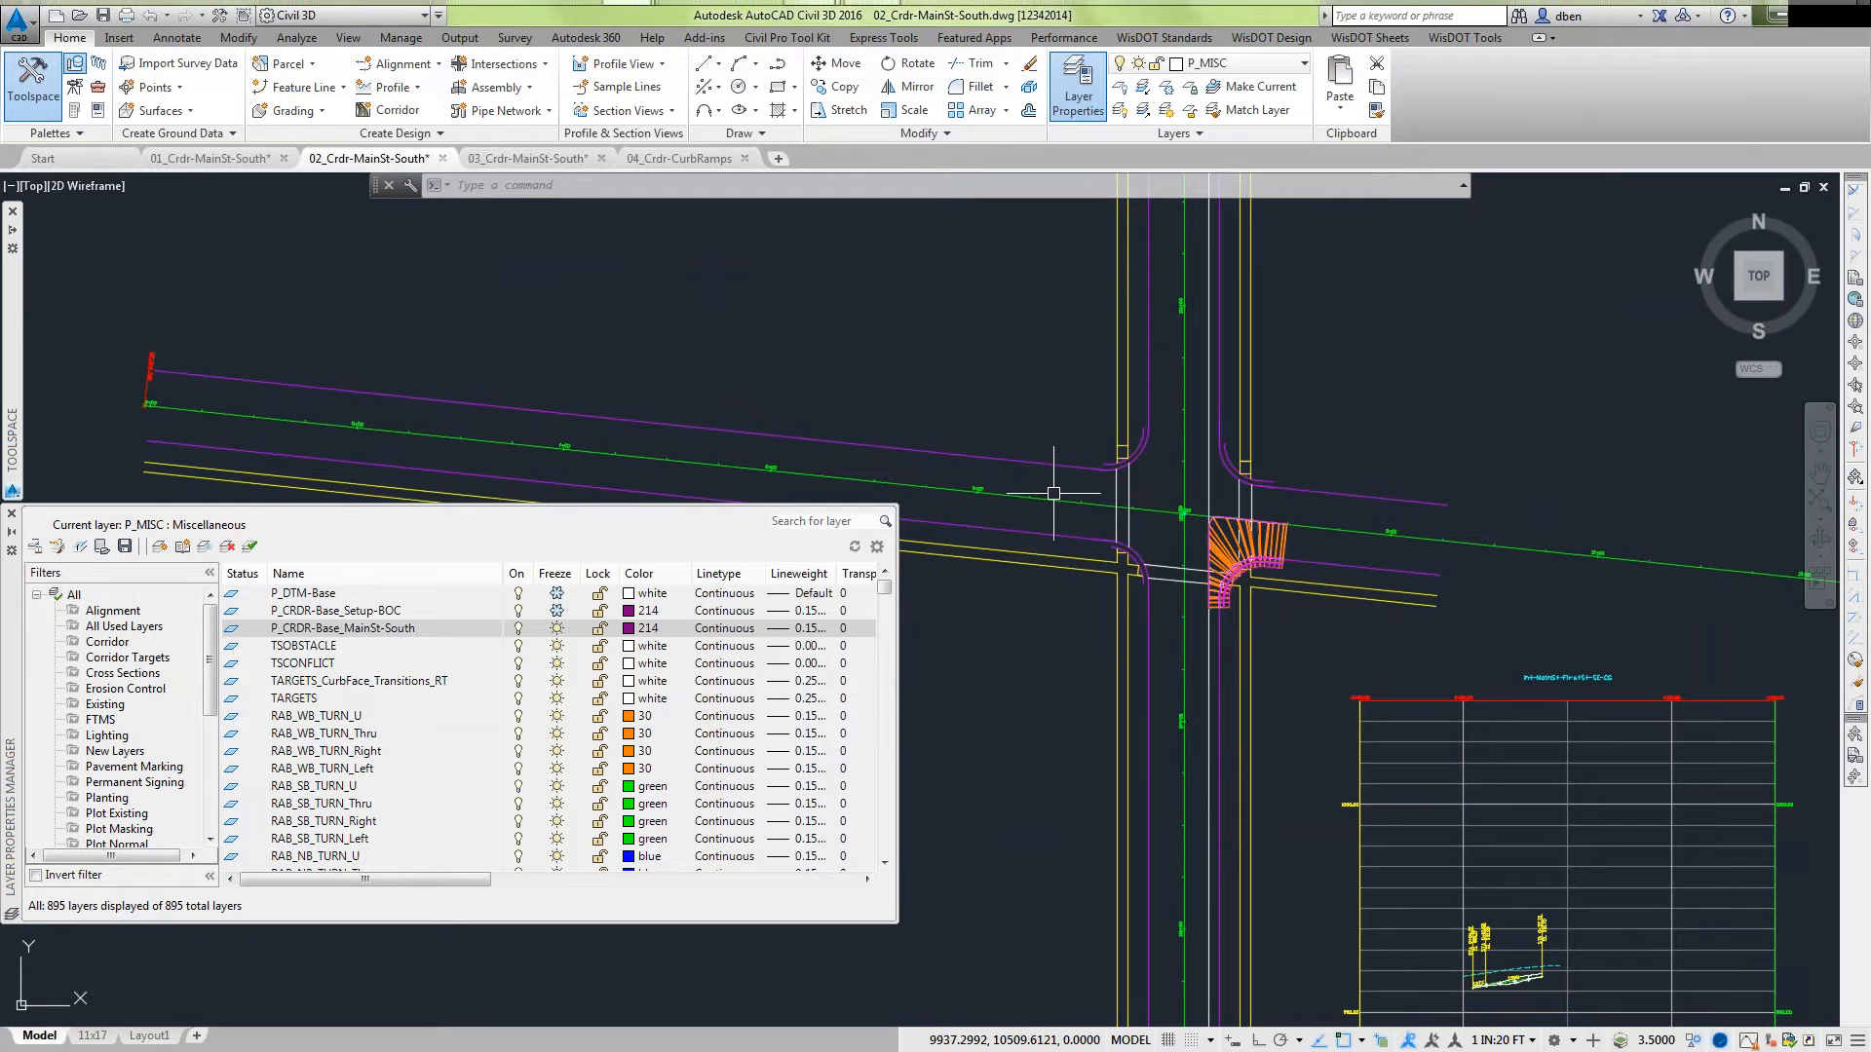
{"action": "mouse_move", "coordinate": [1054, 497]}
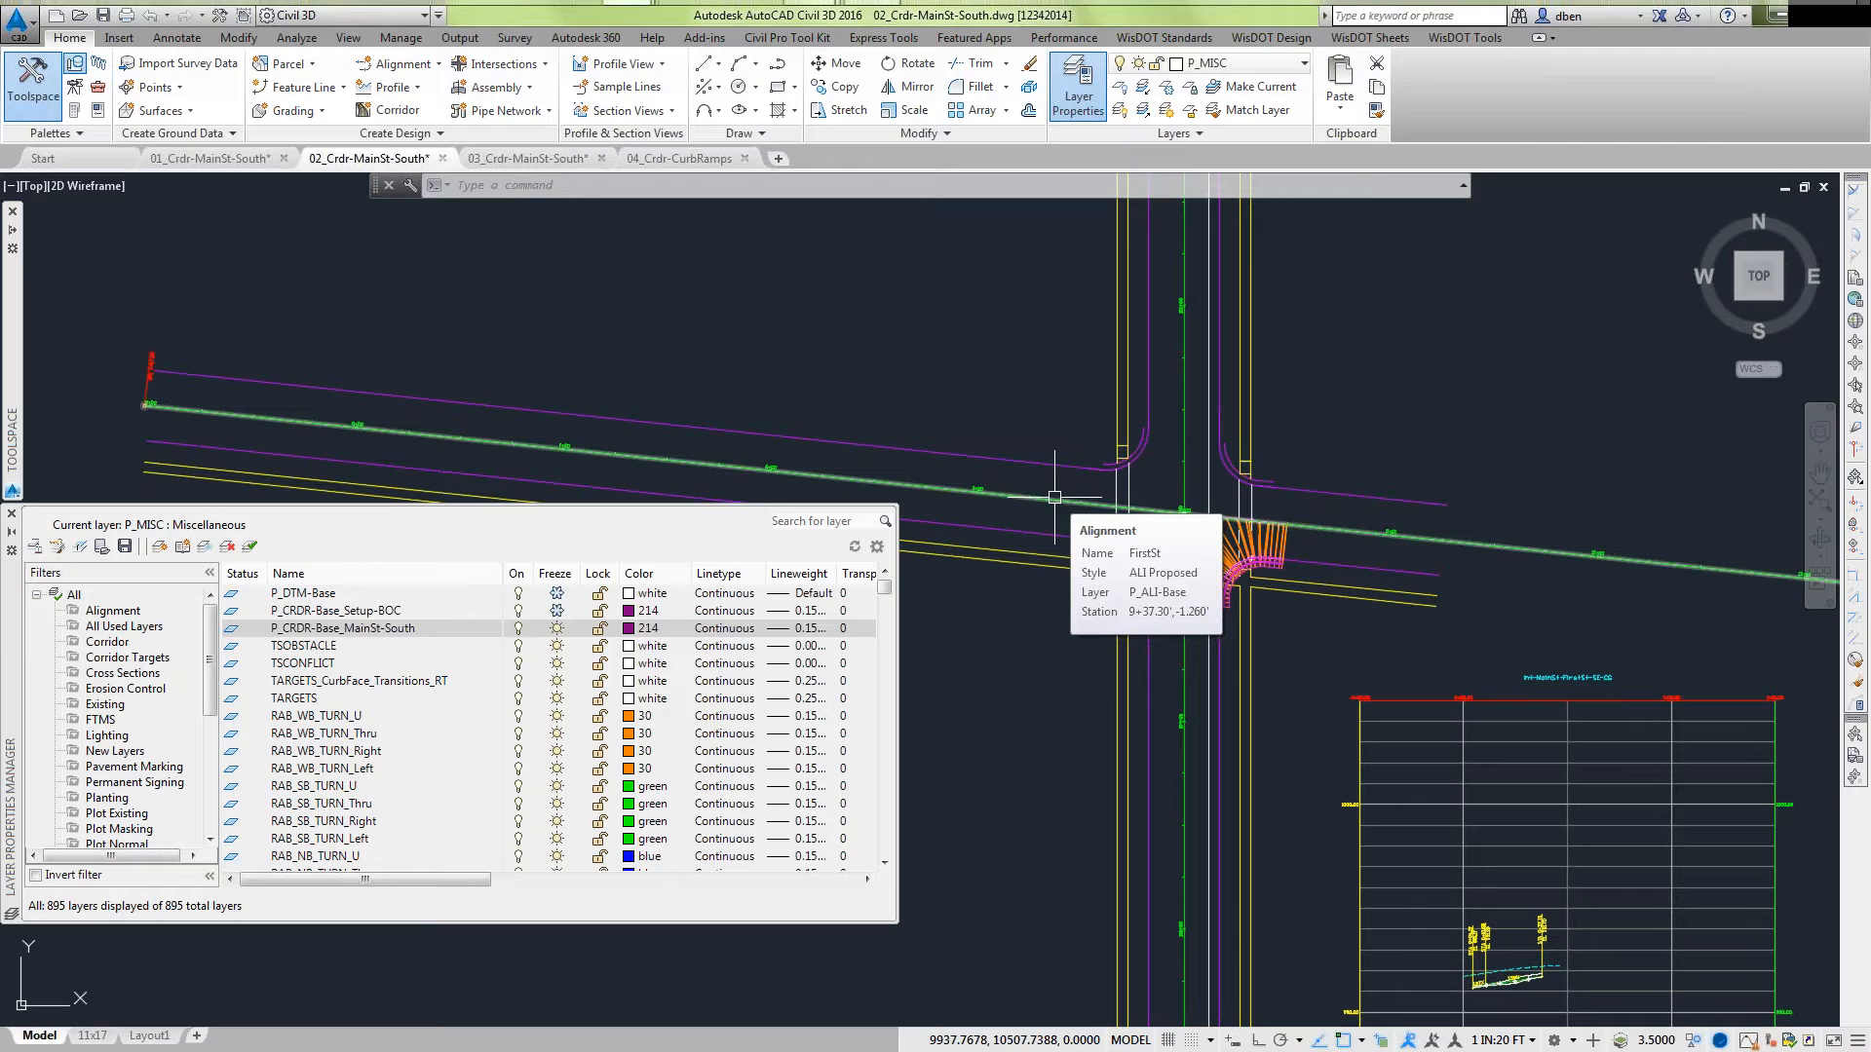
{"action": "scroll", "coordinate": [1236, 604], "scroll_direction": "up", "scroll_amount": 4}
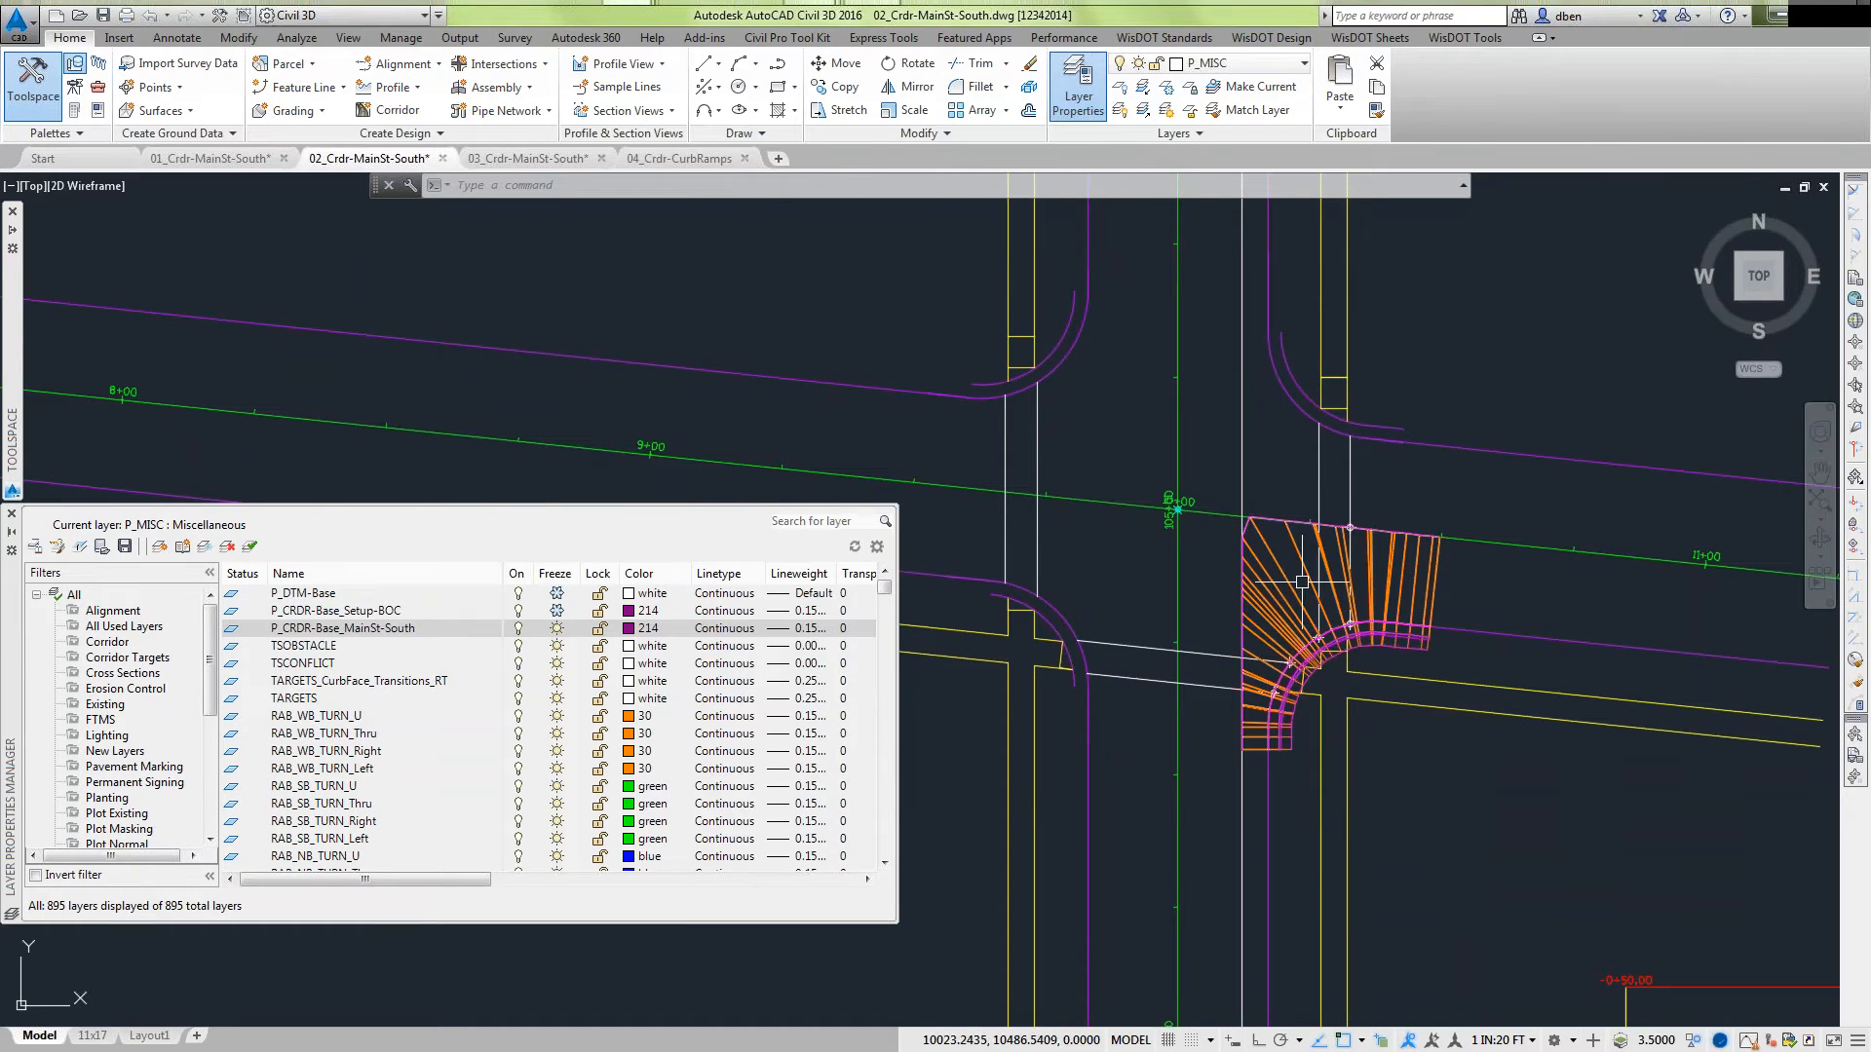
{"action": "left_click", "coordinate": [554, 593]}
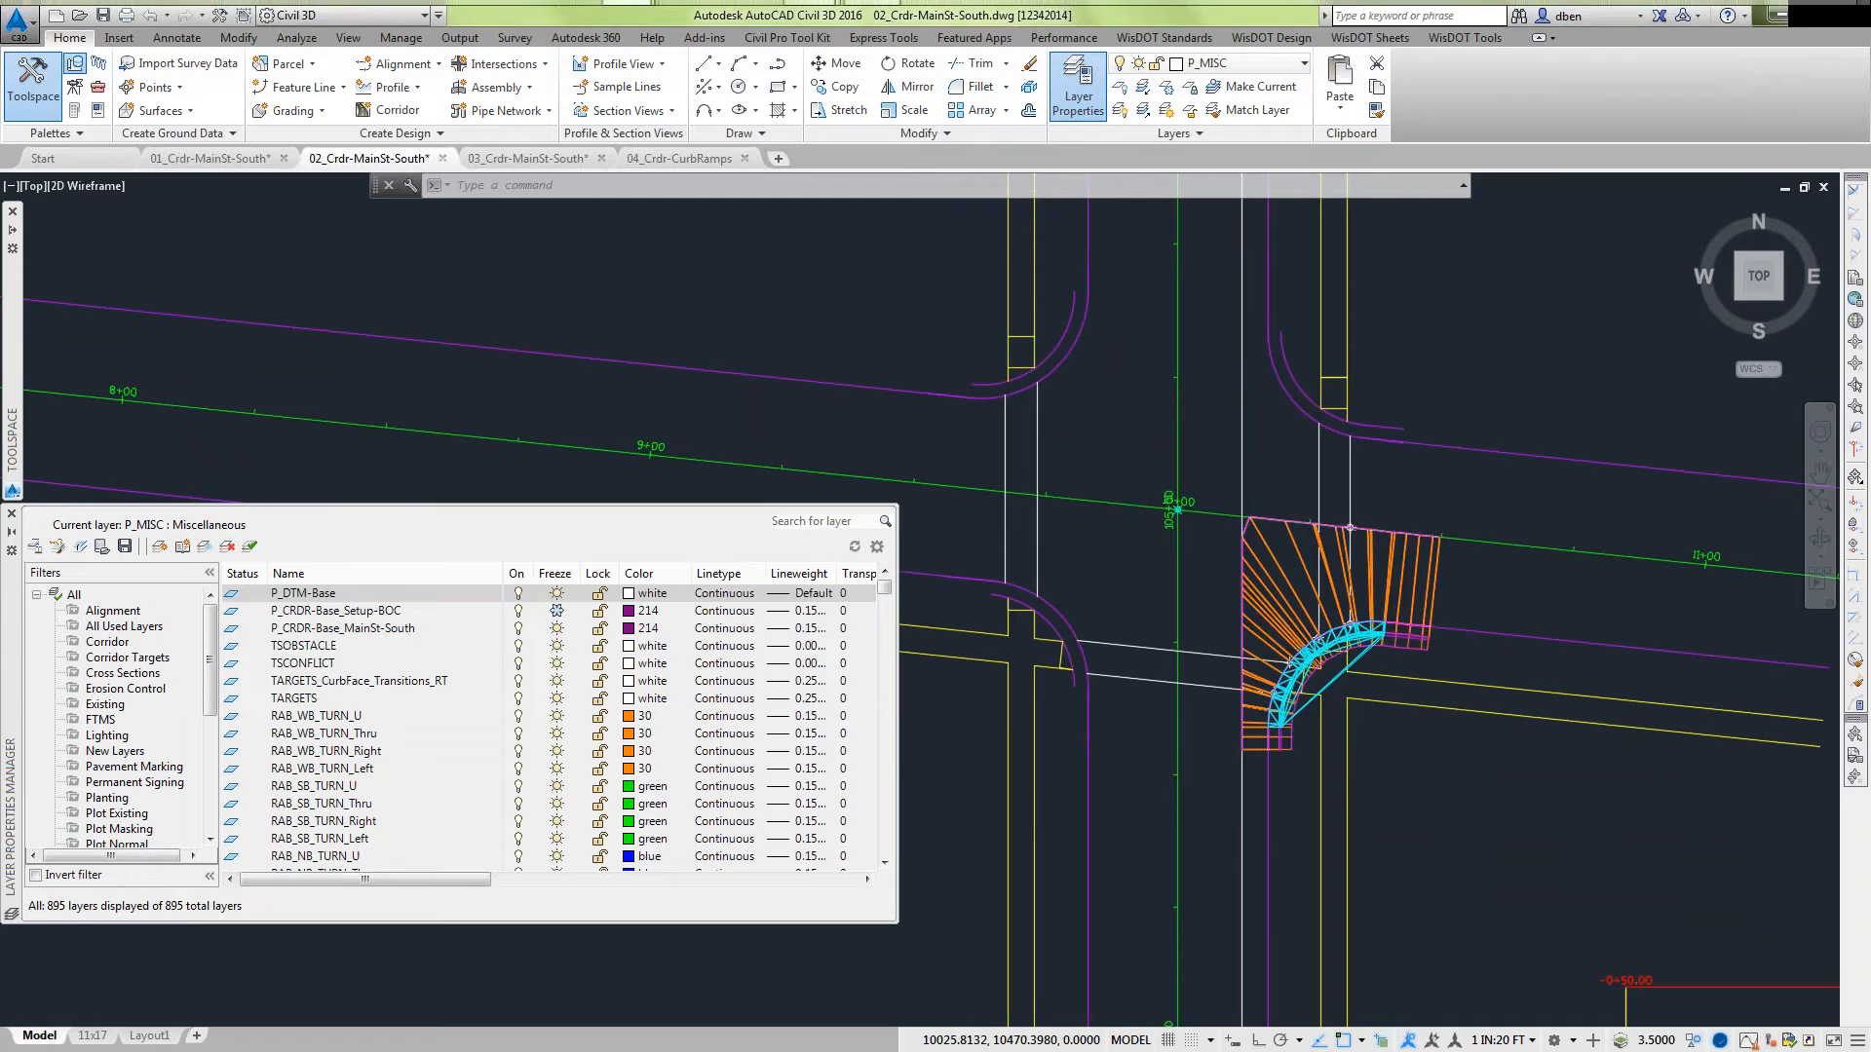
{"action": "scroll", "coordinate": [1293, 670], "scroll_direction": "up", "scroll_amount": 5}
{"action": "mouse_move", "coordinate": [1292, 670]}
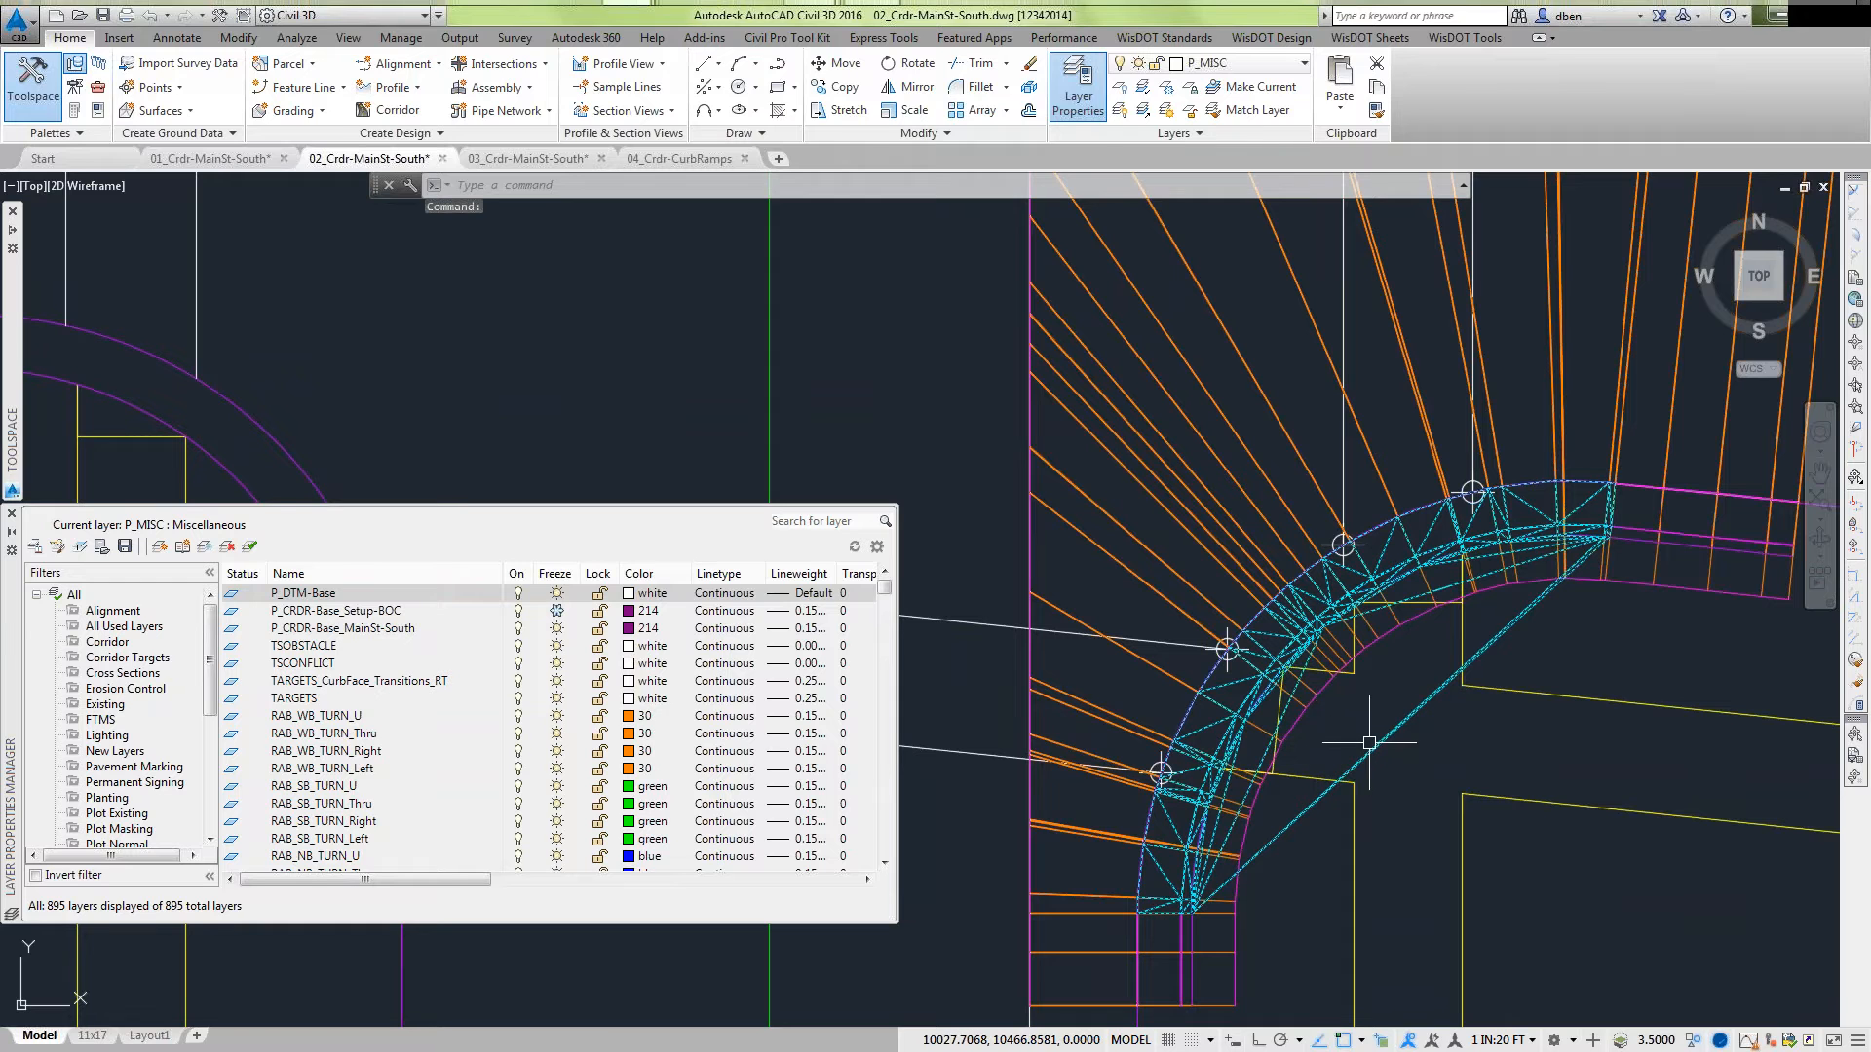
Open the Crdr-Setup-BOC surface along the southeast curb return in the Object Viewer and turn it to a low 3D view.
{"action": "left_click", "coordinate": [1369, 743]}
{"action": "right_click", "coordinate": [1370, 743]}
{"action": "left_click", "coordinate": [1413, 714]}
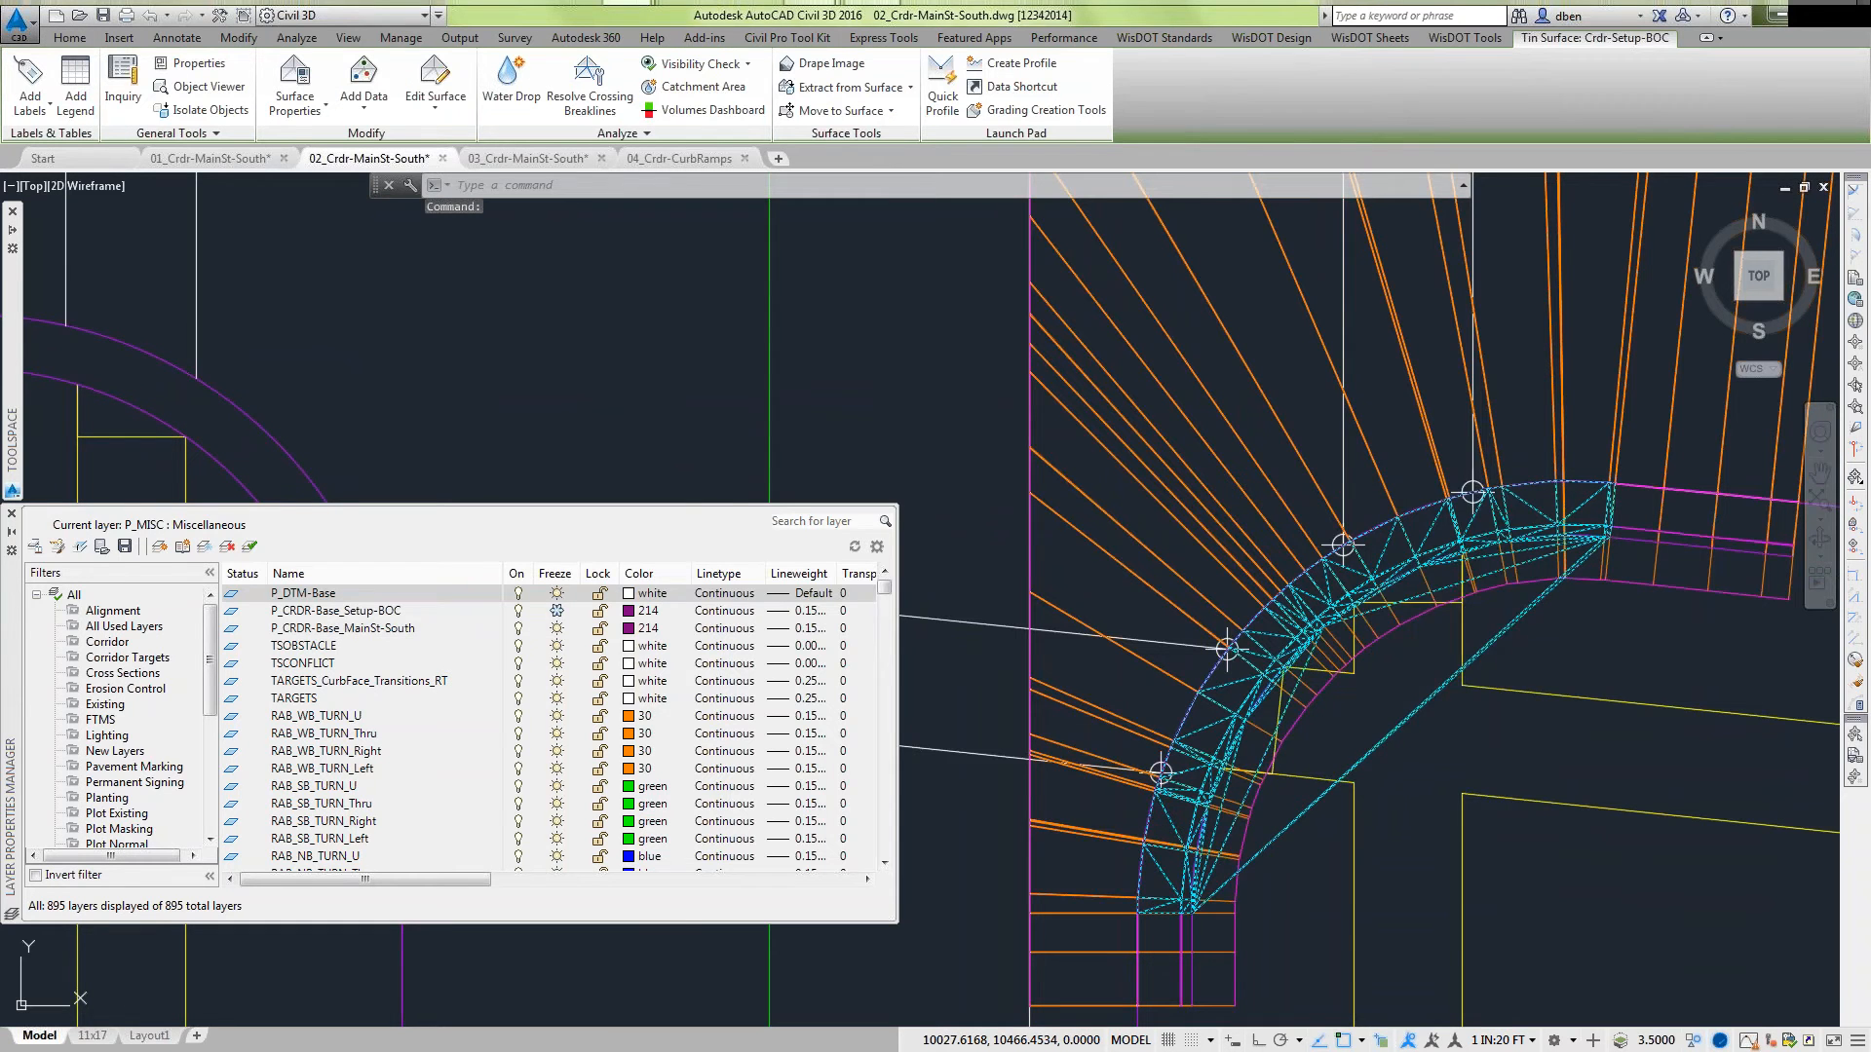
{"action": "left_click_drag", "start_coordinate": [943, 806], "coordinate": [1281, 503]}
{"action": "left_click_drag", "start_coordinate": [1014, 649], "coordinate": [1046, 620]}
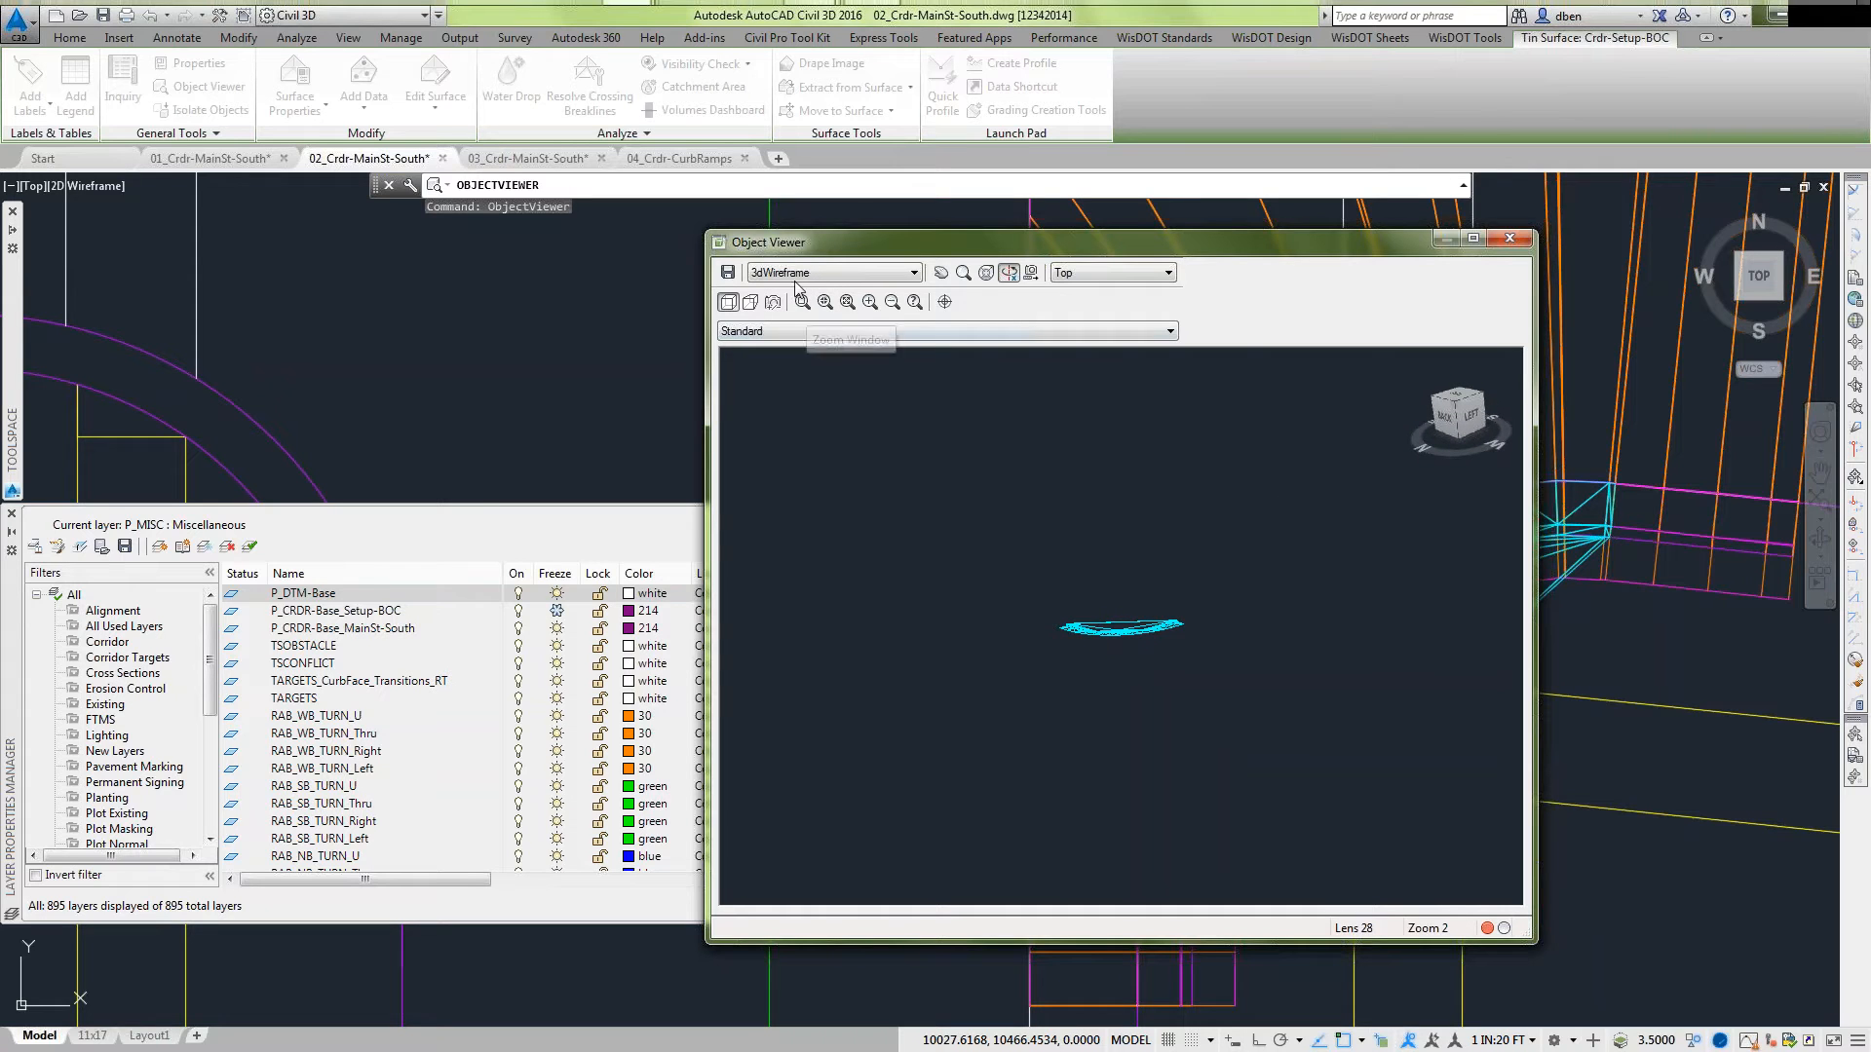
Display the surface in Shades of Gray, inspect its curb openings from several 3D angles, and close the Object Viewer.
{"action": "left_click", "coordinate": [828, 273]}
{"action": "left_click", "coordinate": [808, 393]}
{"action": "left_click_drag", "start_coordinate": [1135, 688], "coordinate": [1087, 657]}
{"action": "left_click_drag", "start_coordinate": [1049, 599], "coordinate": [1235, 709]}
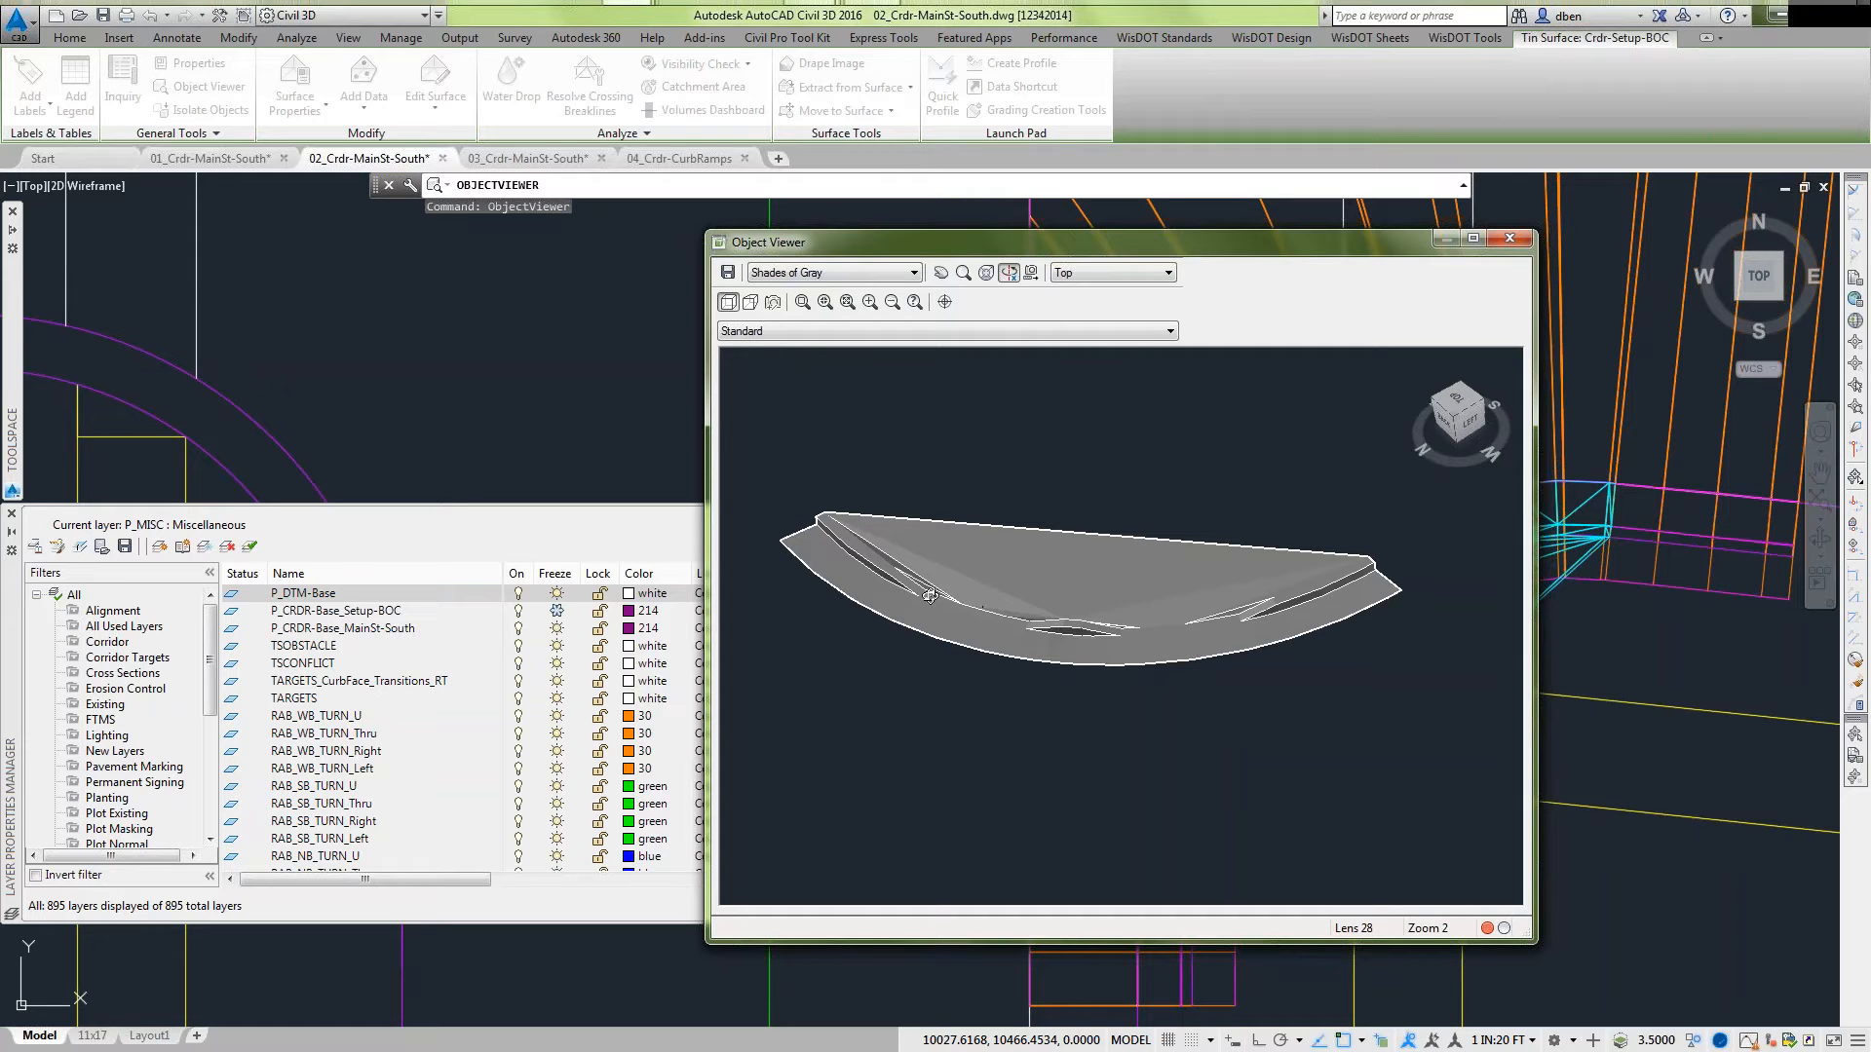
{"action": "left_click_drag", "start_coordinate": [1074, 633], "coordinate": [970, 592]}
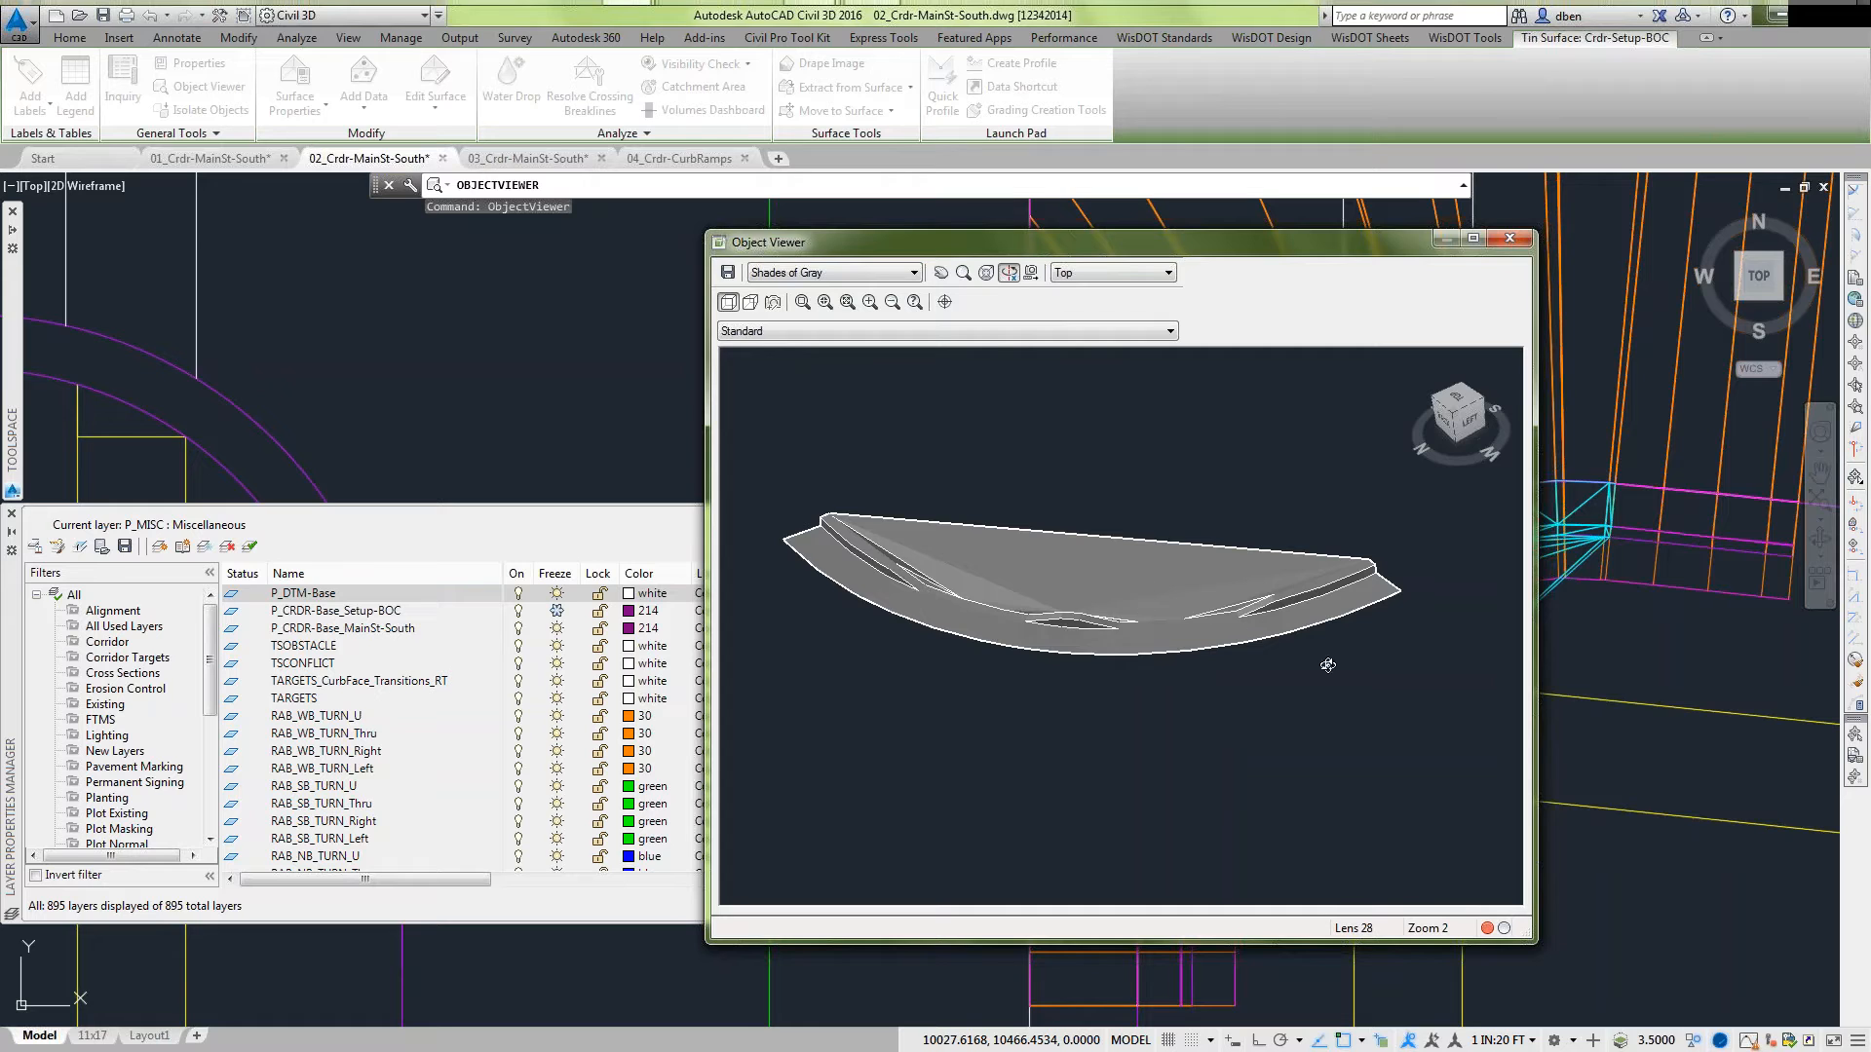
{"action": "left_click_drag", "start_coordinate": [1328, 625], "coordinate": [1051, 572]}
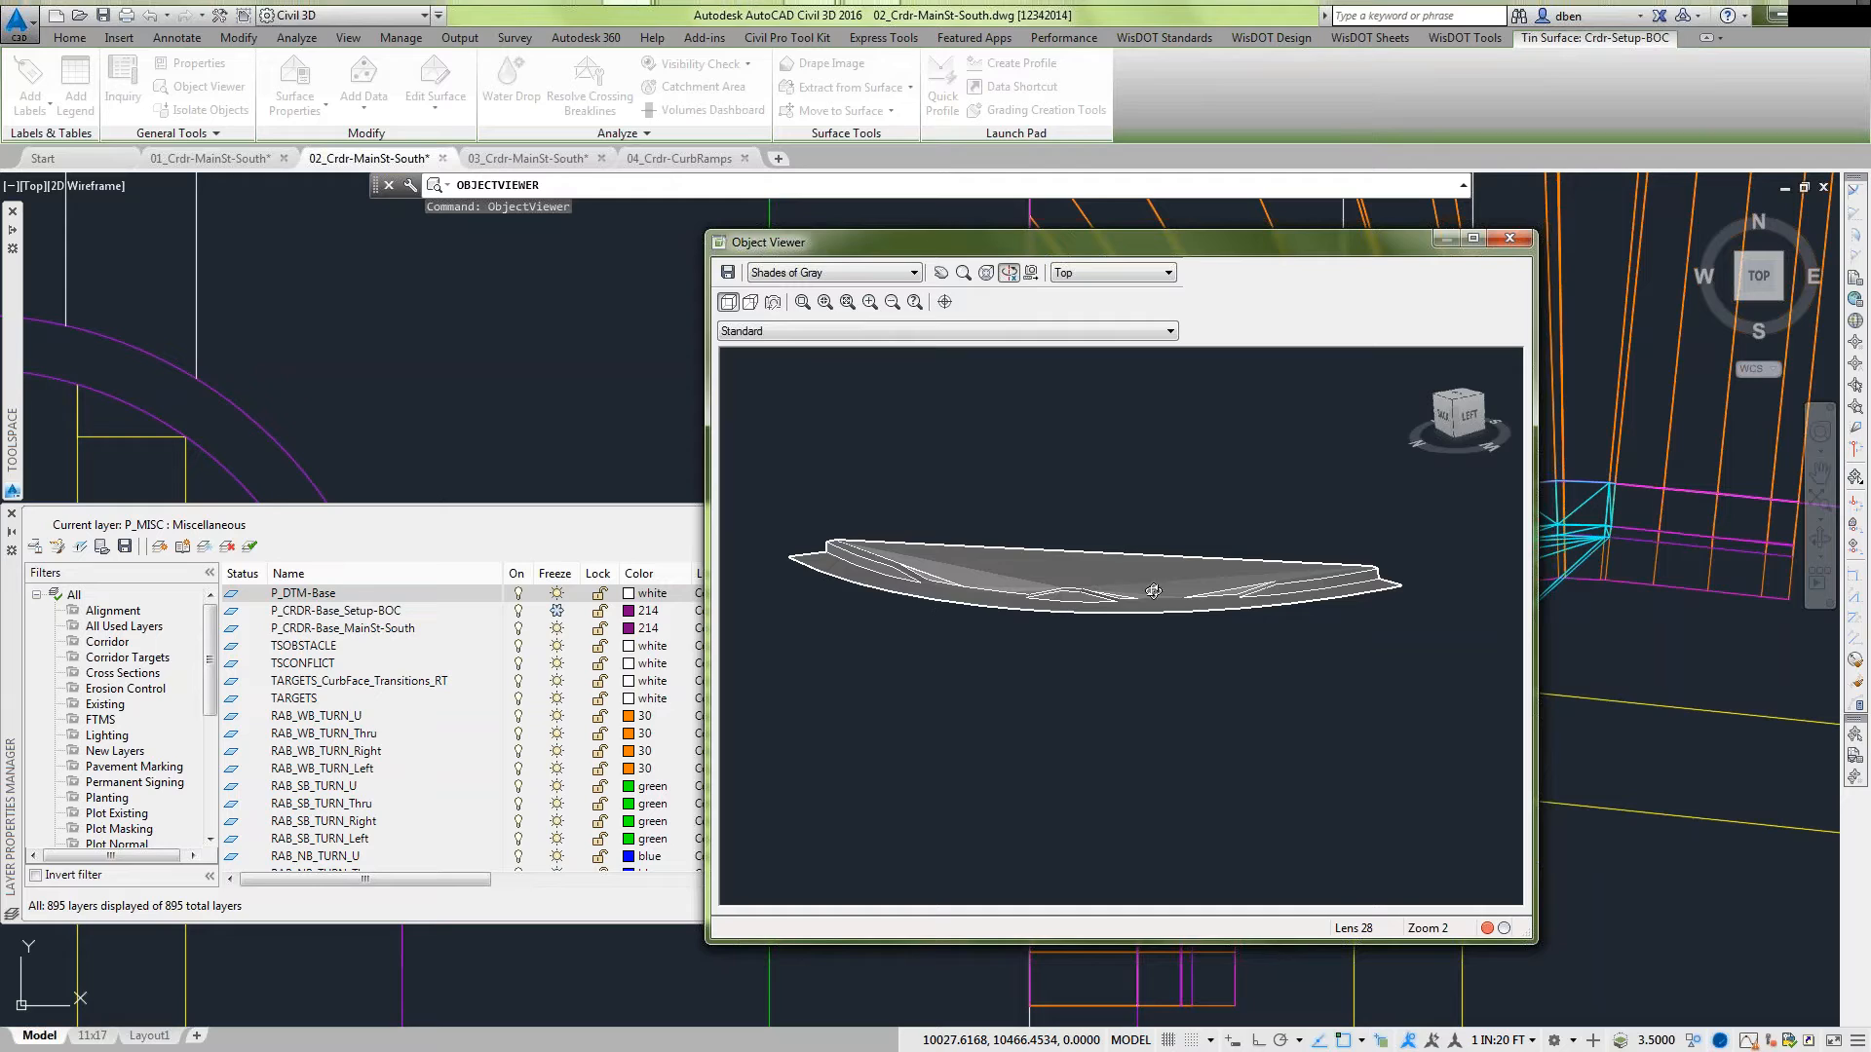
{"action": "left_click_drag", "start_coordinate": [920, 602], "coordinate": [950, 594]}
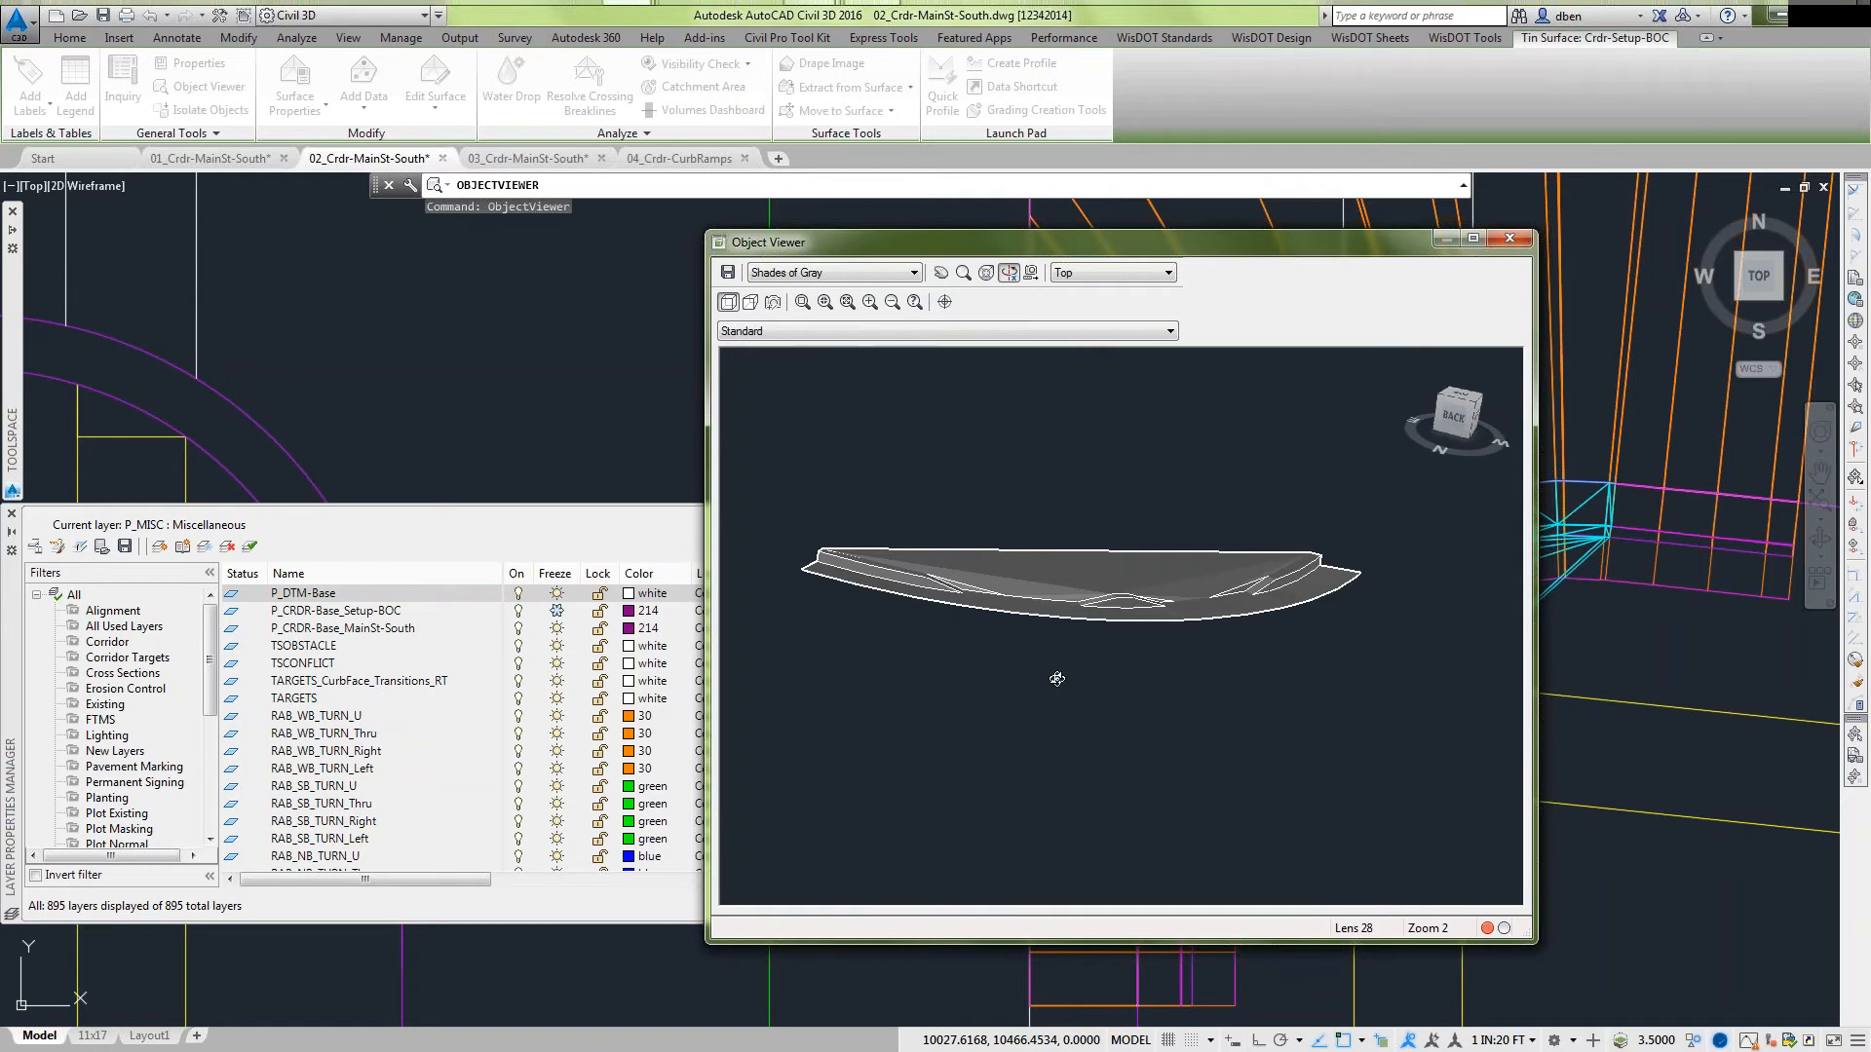
{"action": "left_click", "coordinate": [1509, 239]}
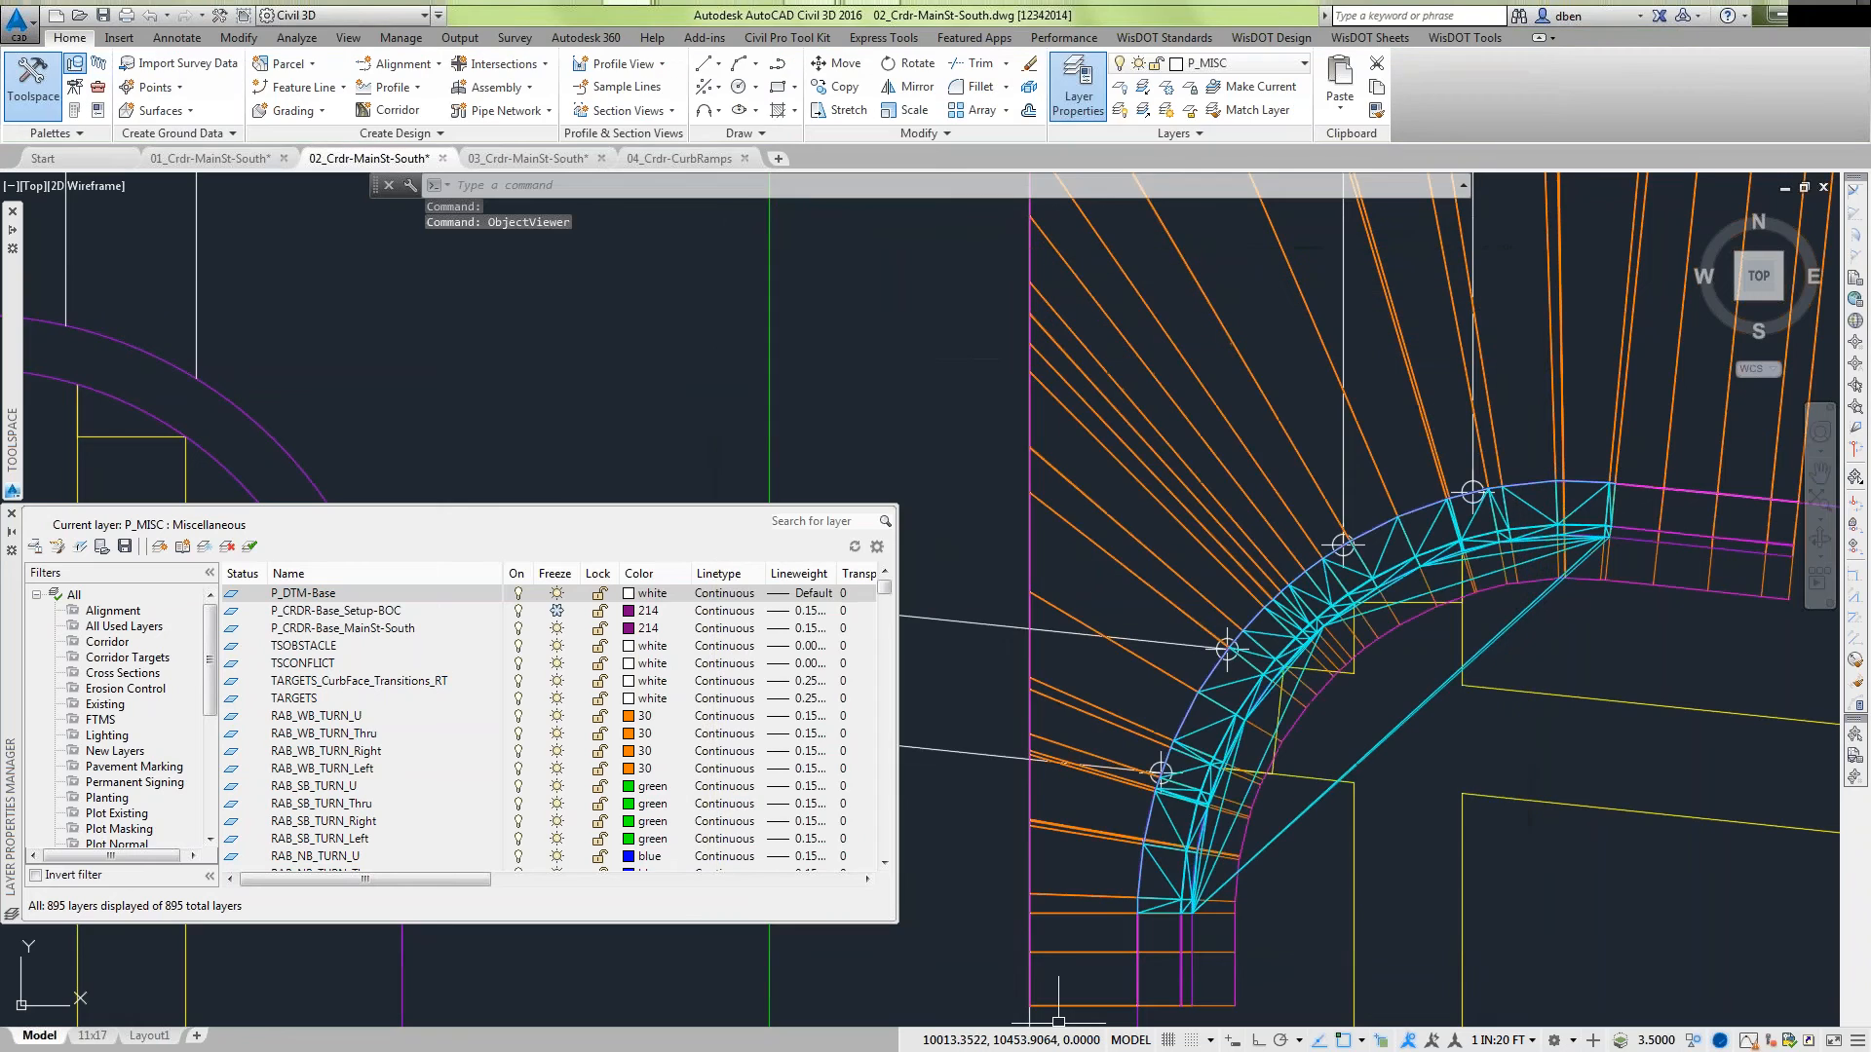
Freeze the P_DTM-Base layer so only the MainSt-South corridor remains displayed at the southeast corner.
{"action": "scroll", "coordinate": [1265, 766], "scroll_direction": "down", "scroll_amount": 2}
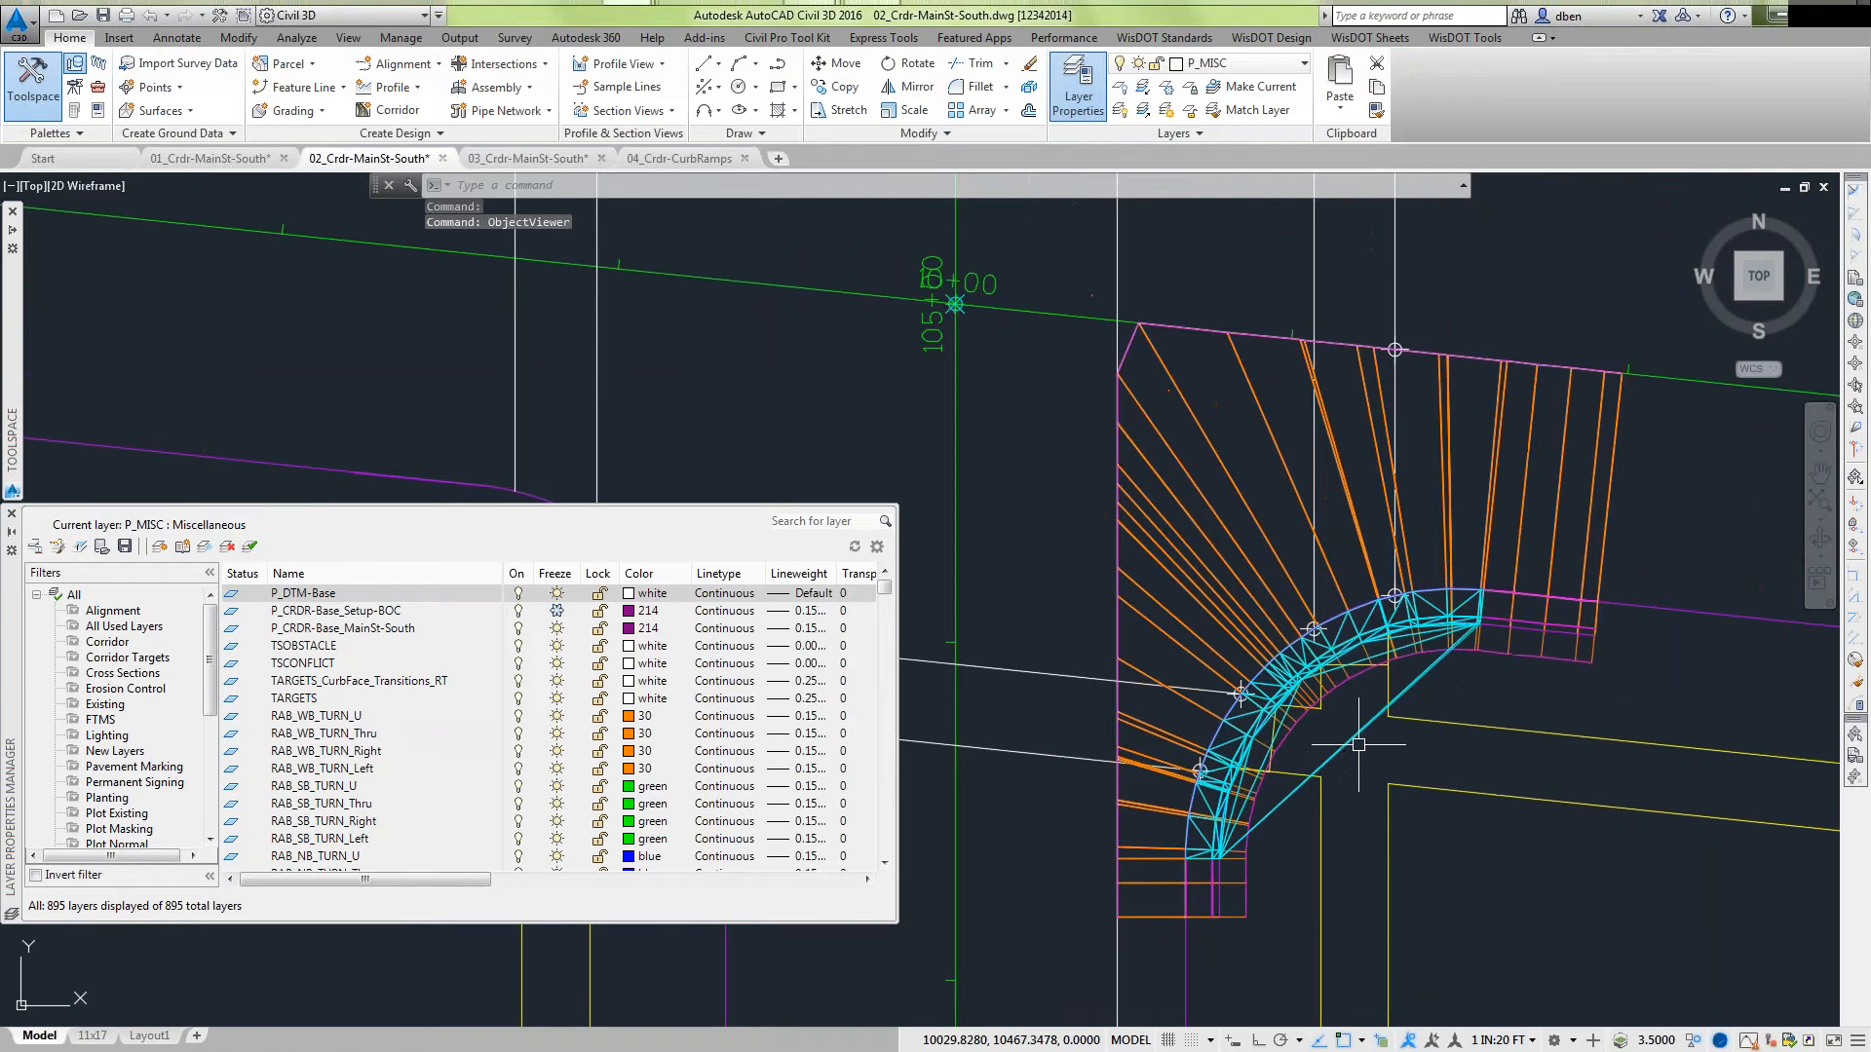
{"action": "left_click", "coordinate": [557, 610]}
{"action": "left_click", "coordinate": [557, 593]}
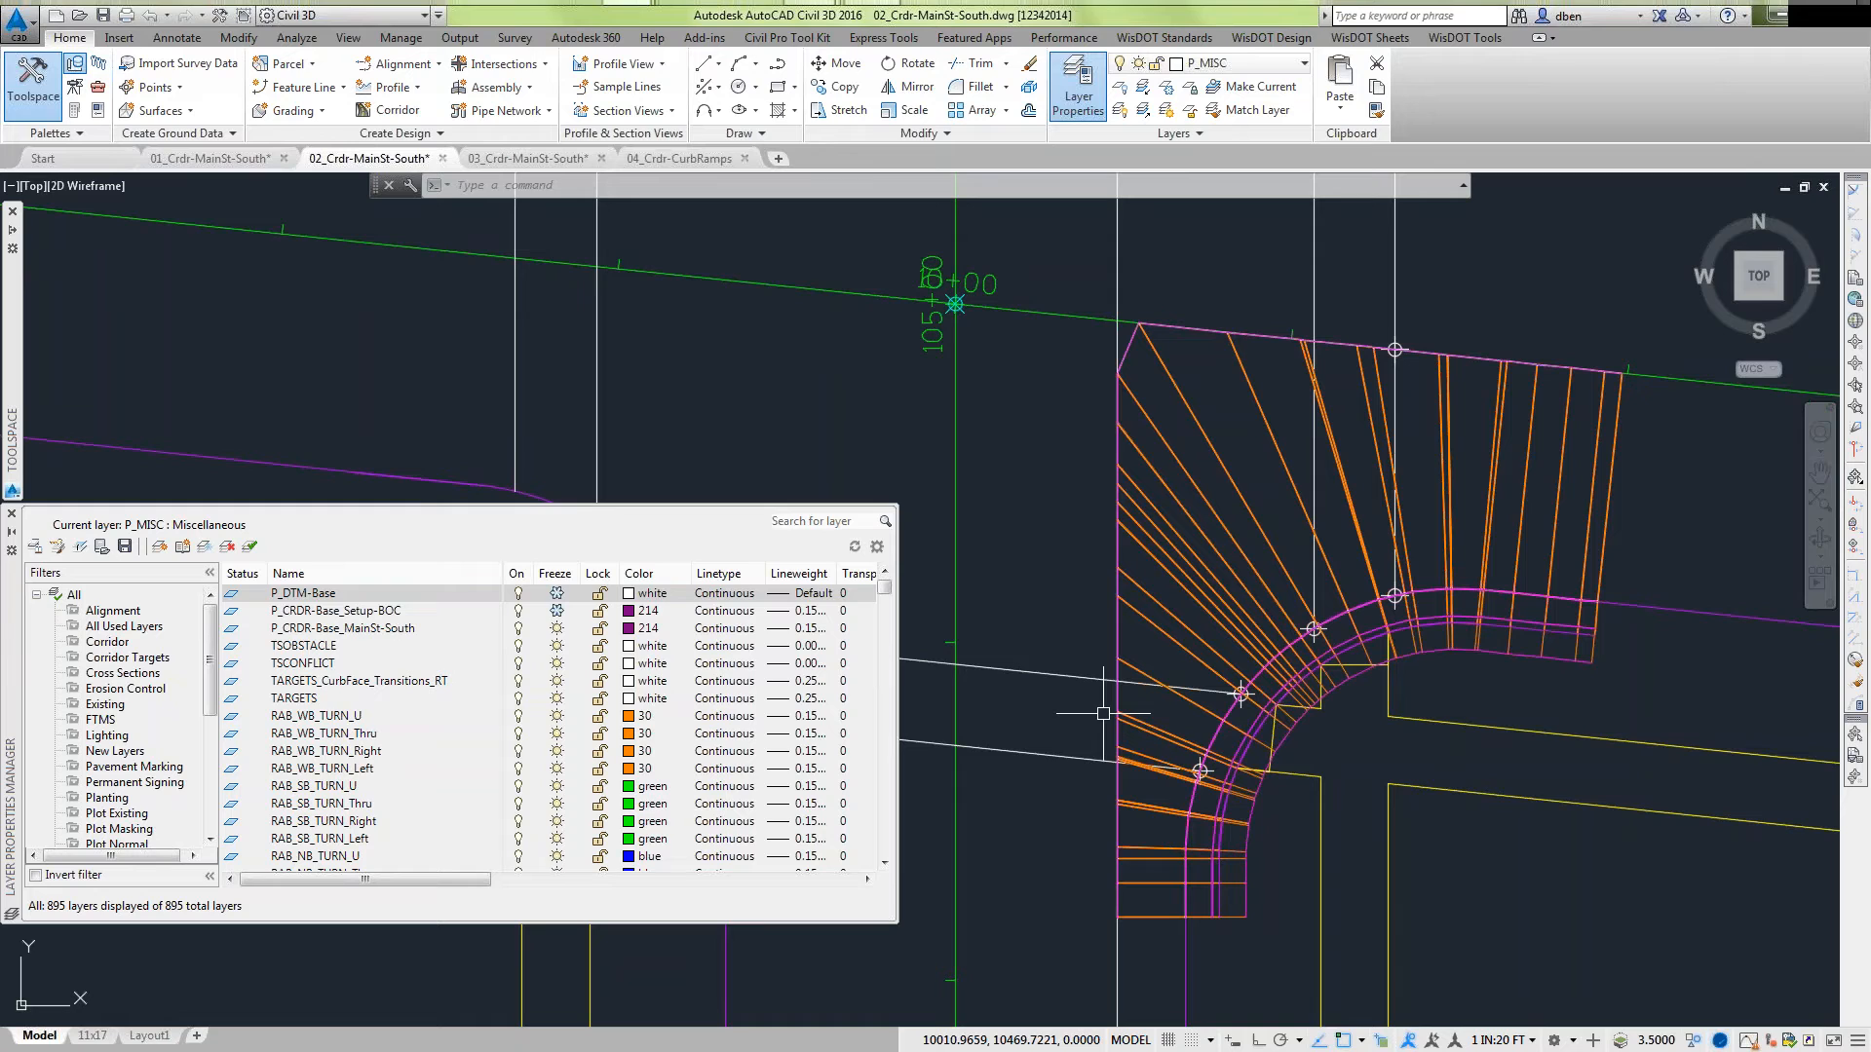
{"action": "mouse_move", "coordinate": [1103, 713]}
{"action": "scroll", "coordinate": [1327, 637], "scroll_direction": "down", "scroll_amount": 2}
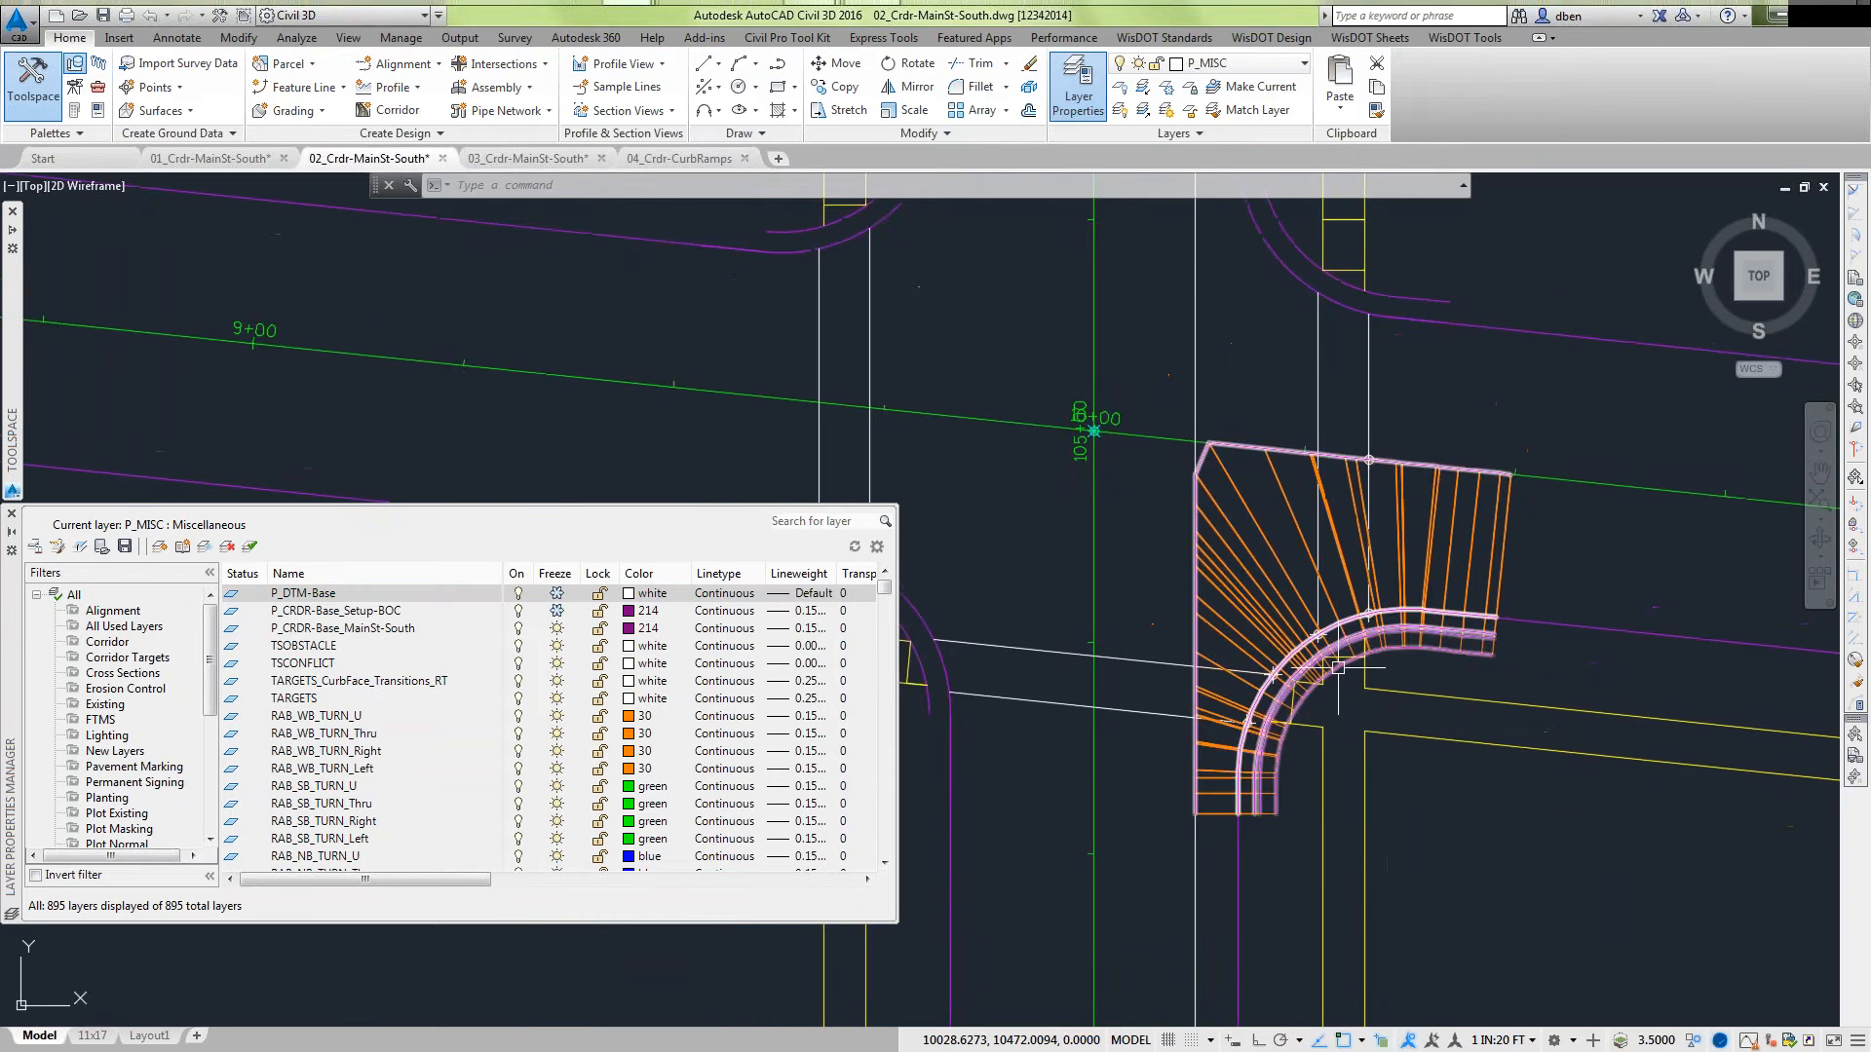
{"action": "middle_click_drag", "start_coordinate": [1341, 660], "coordinate": [1292, 601]}
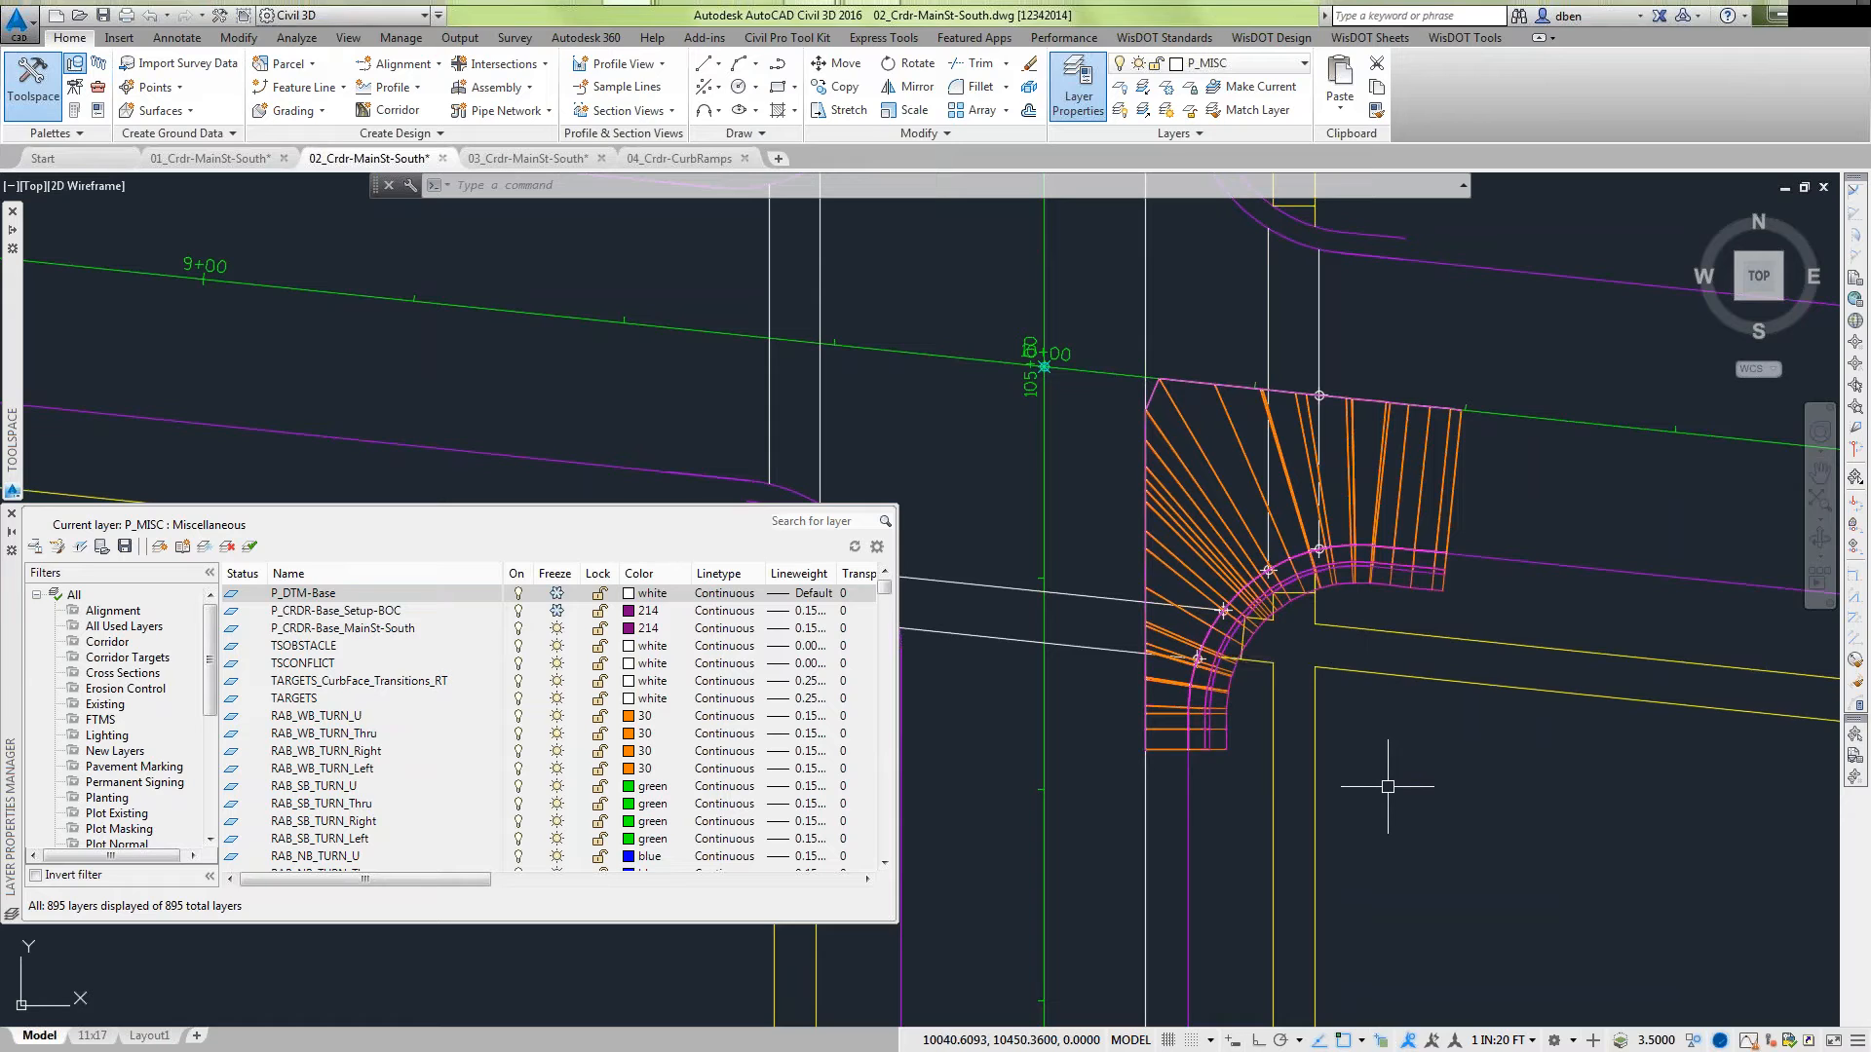
{"action": "mouse_move", "coordinate": [1388, 786]}
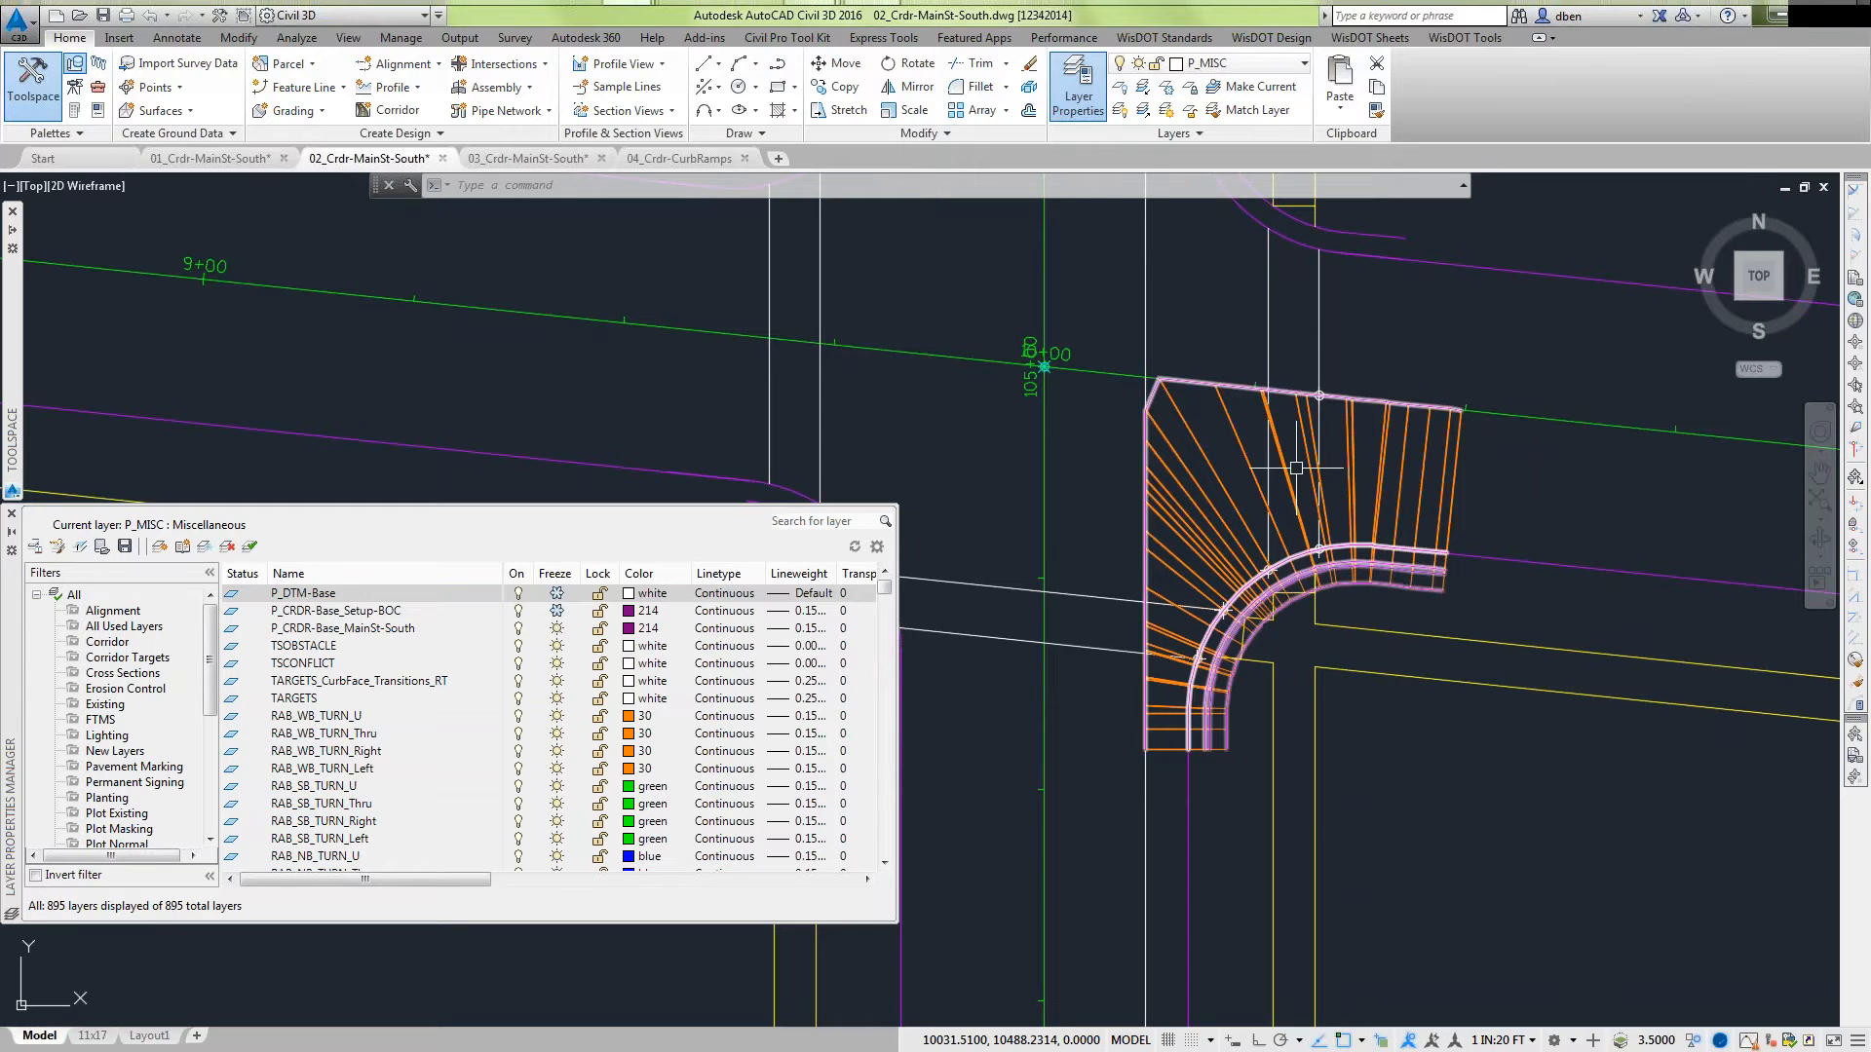
Open the MainSt-South corridor's parameters and the target mapping of its Curb Fillets region, widening the Object Name column.
{"action": "double_click", "coordinate": [1218, 498]}
{"action": "left_click", "coordinate": [1197, 512]}
{"action": "right_click", "coordinate": [1197, 511]}
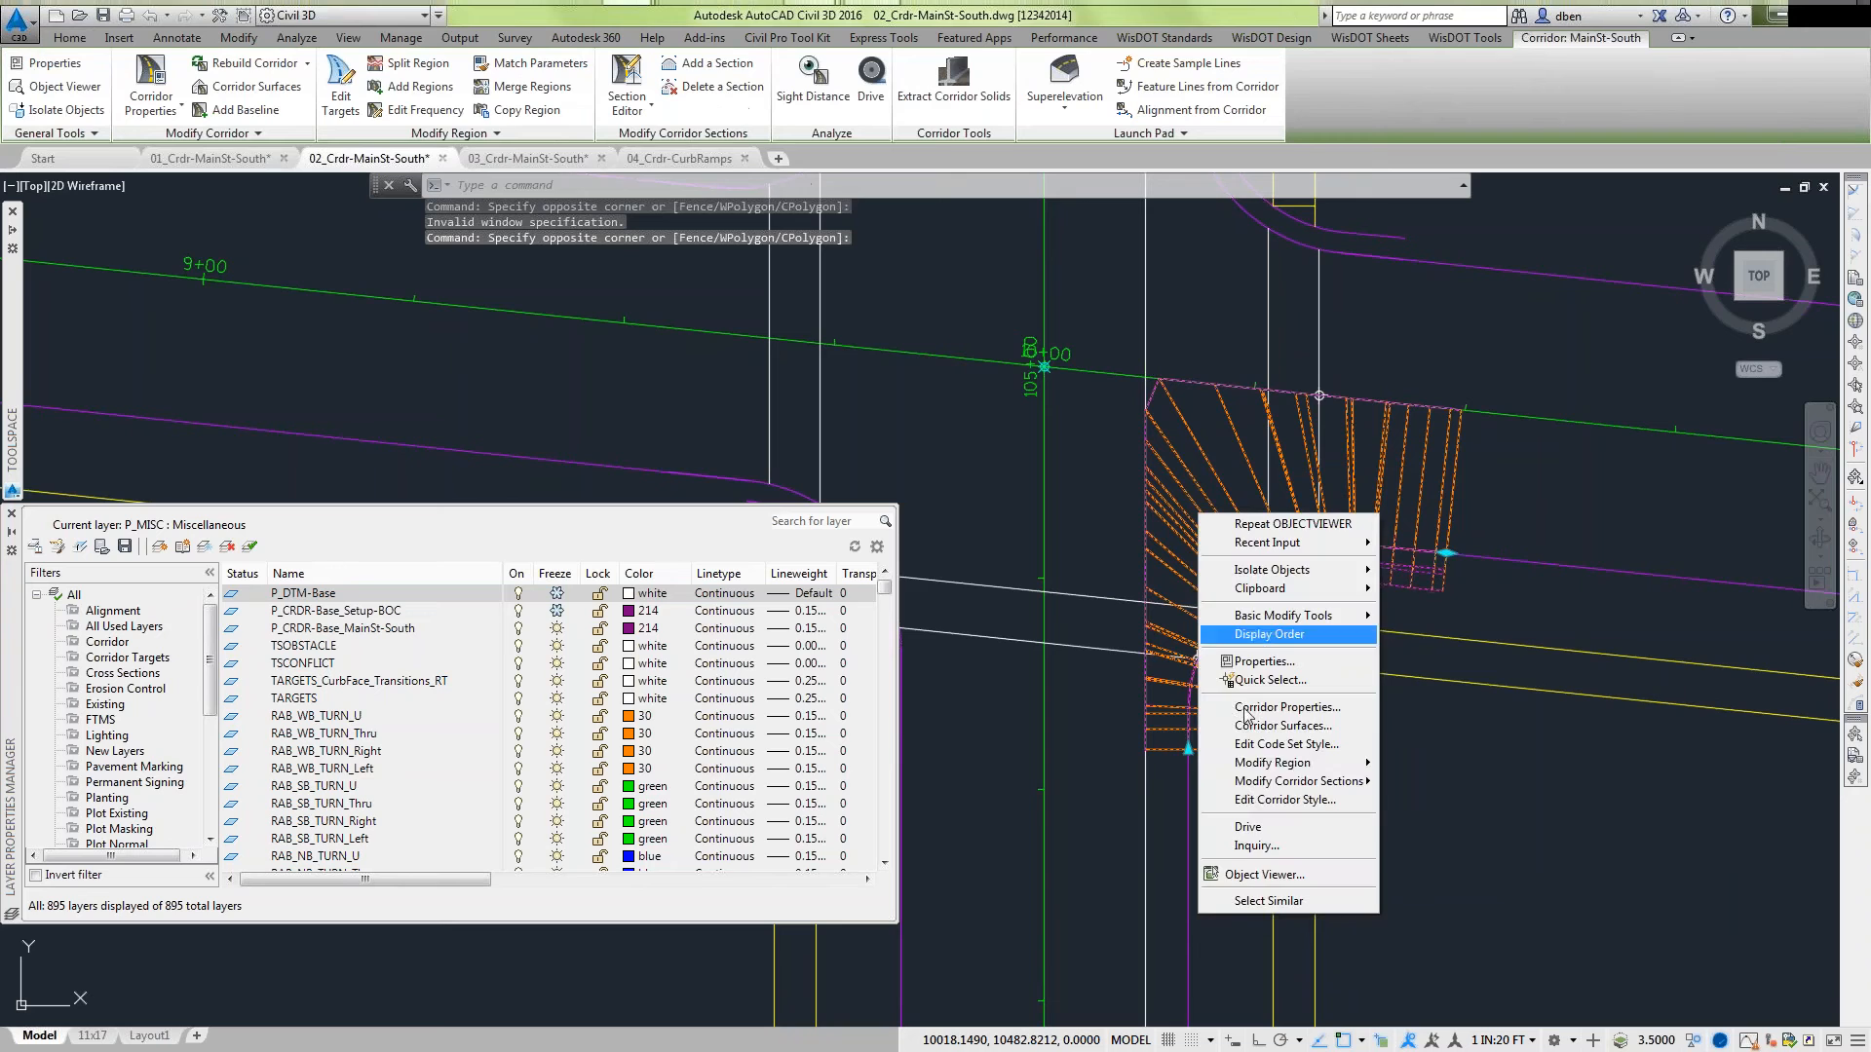
{"action": "left_click", "coordinate": [1286, 706]}
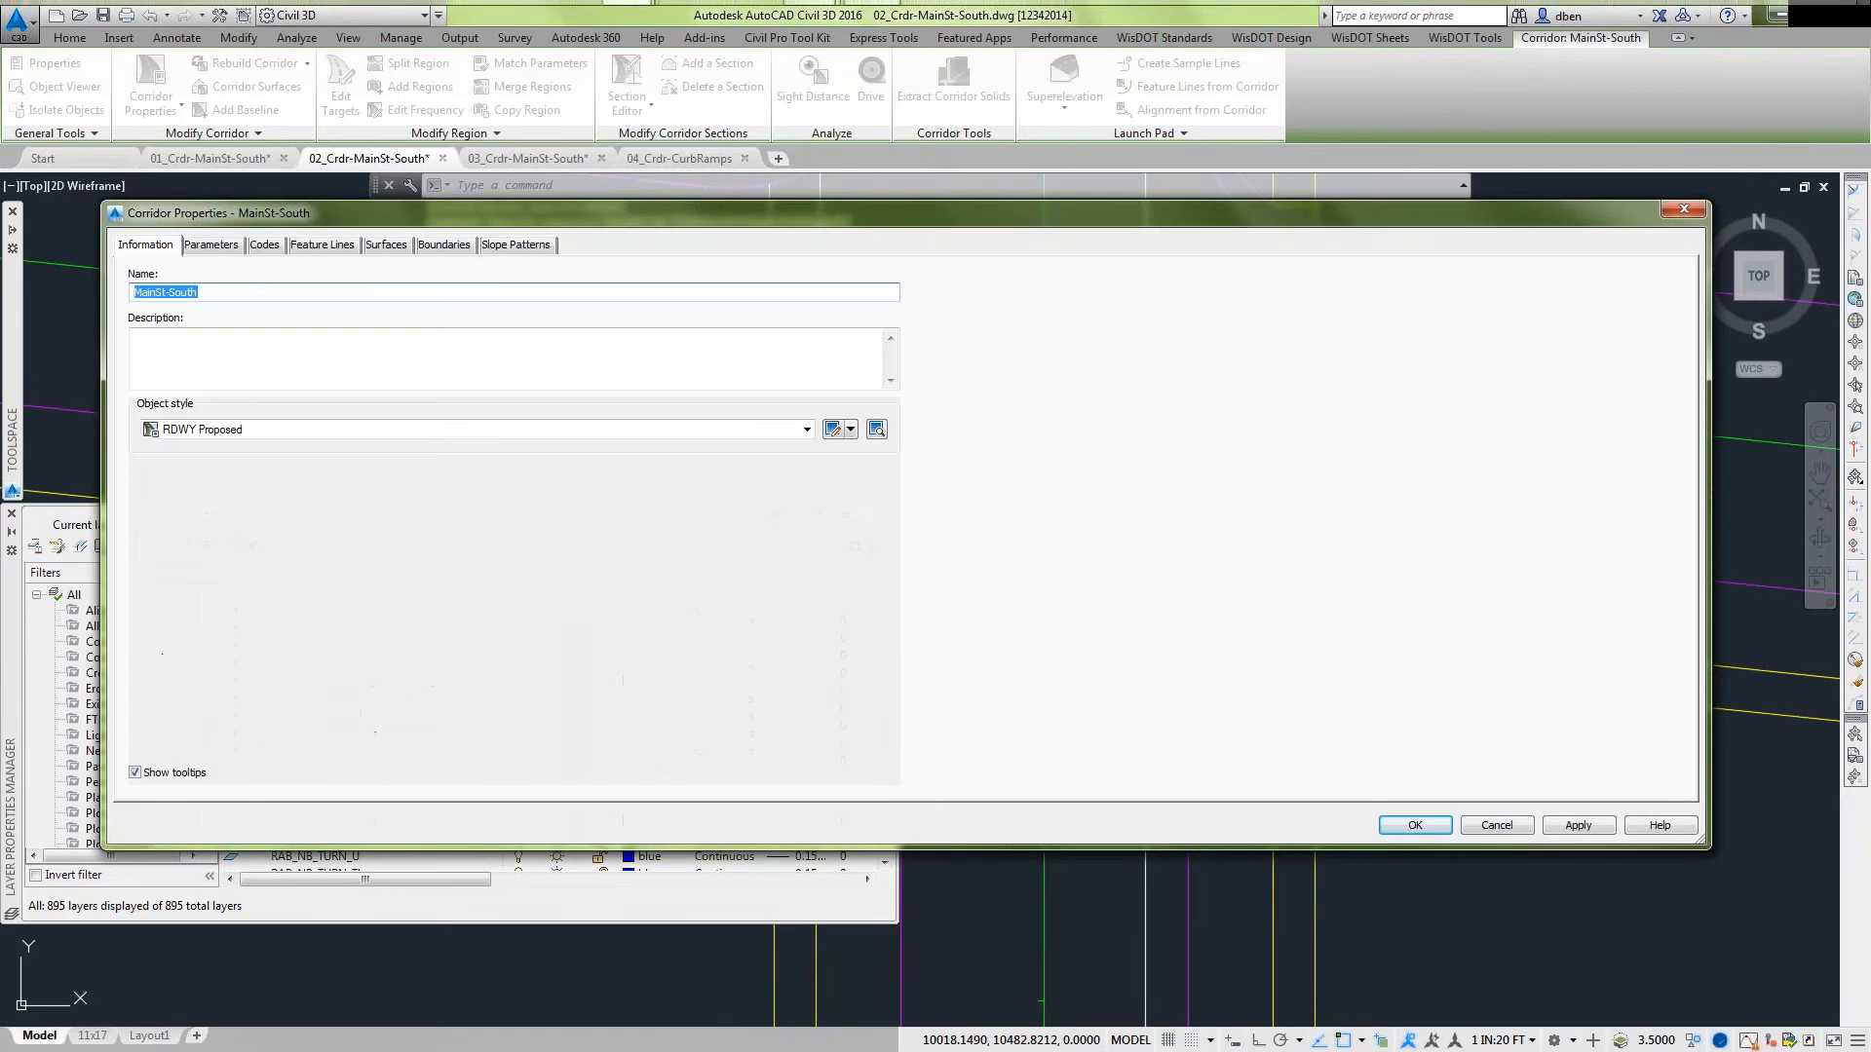
{"action": "left_click", "coordinate": [214, 249]}
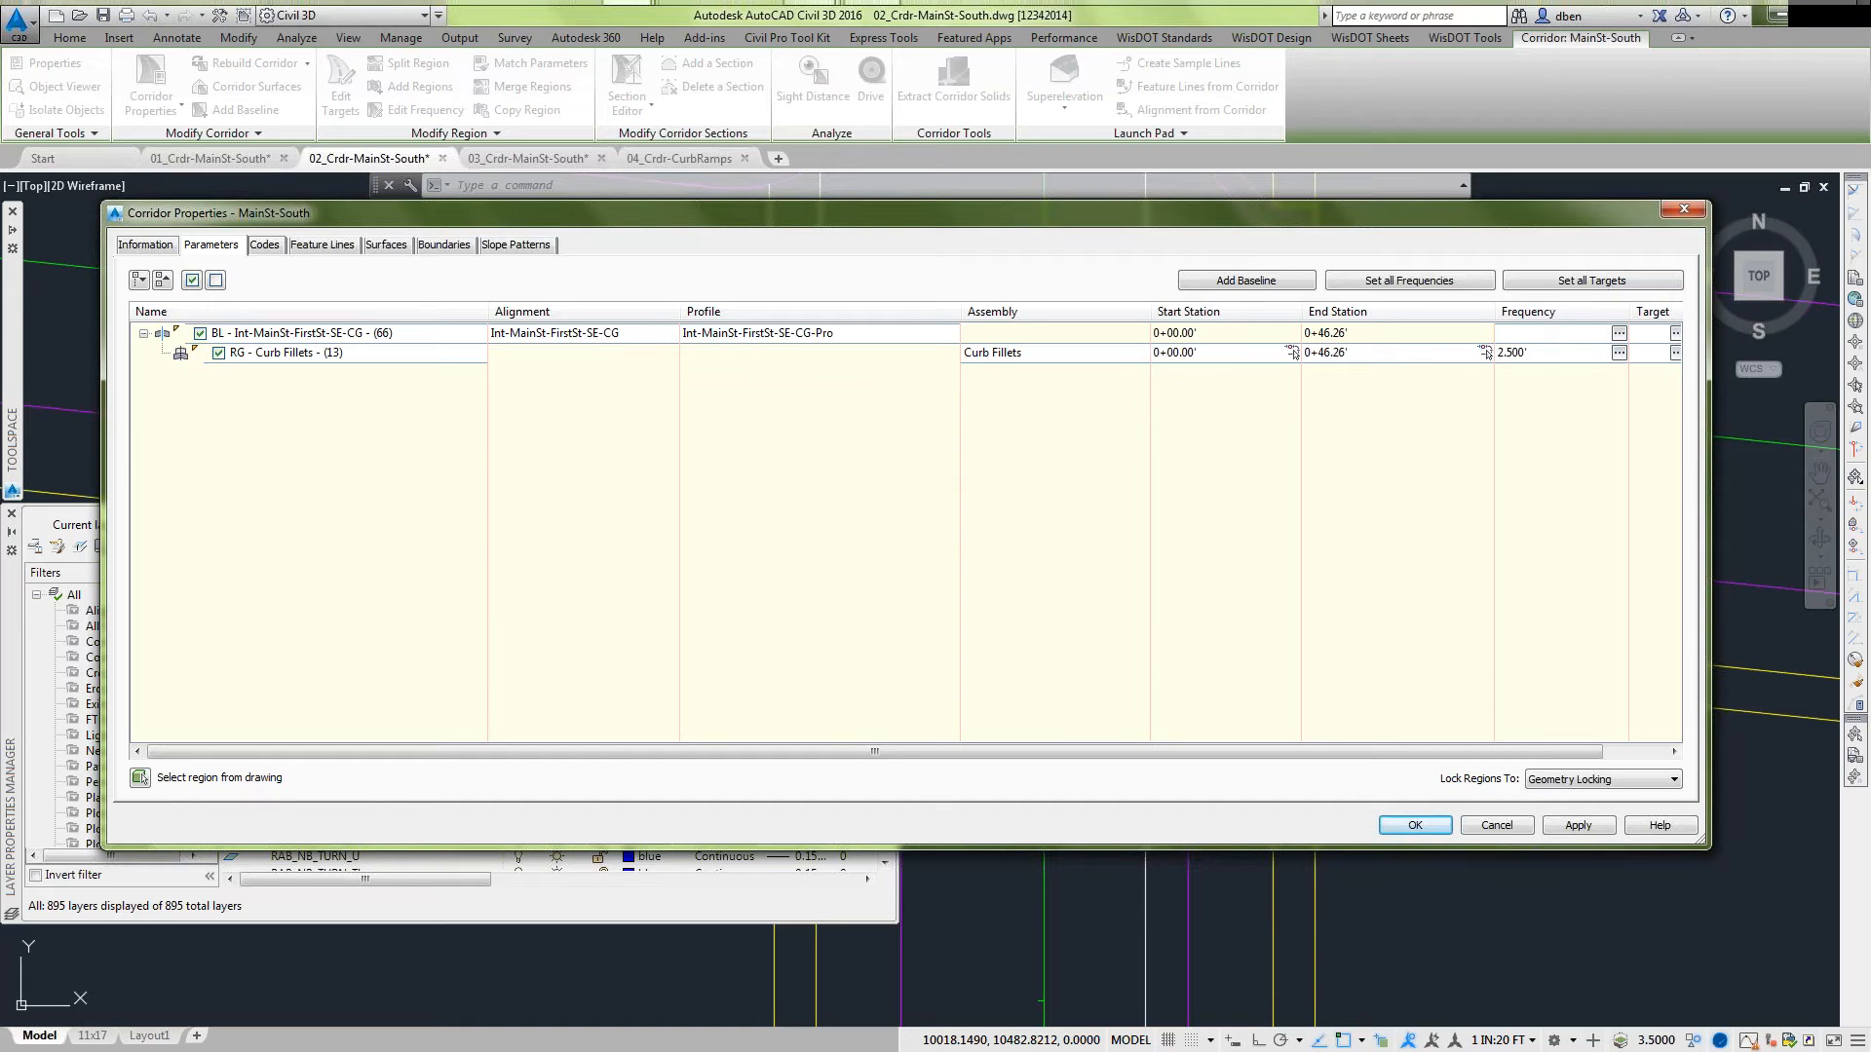
{"action": "left_click", "coordinate": [1675, 353]}
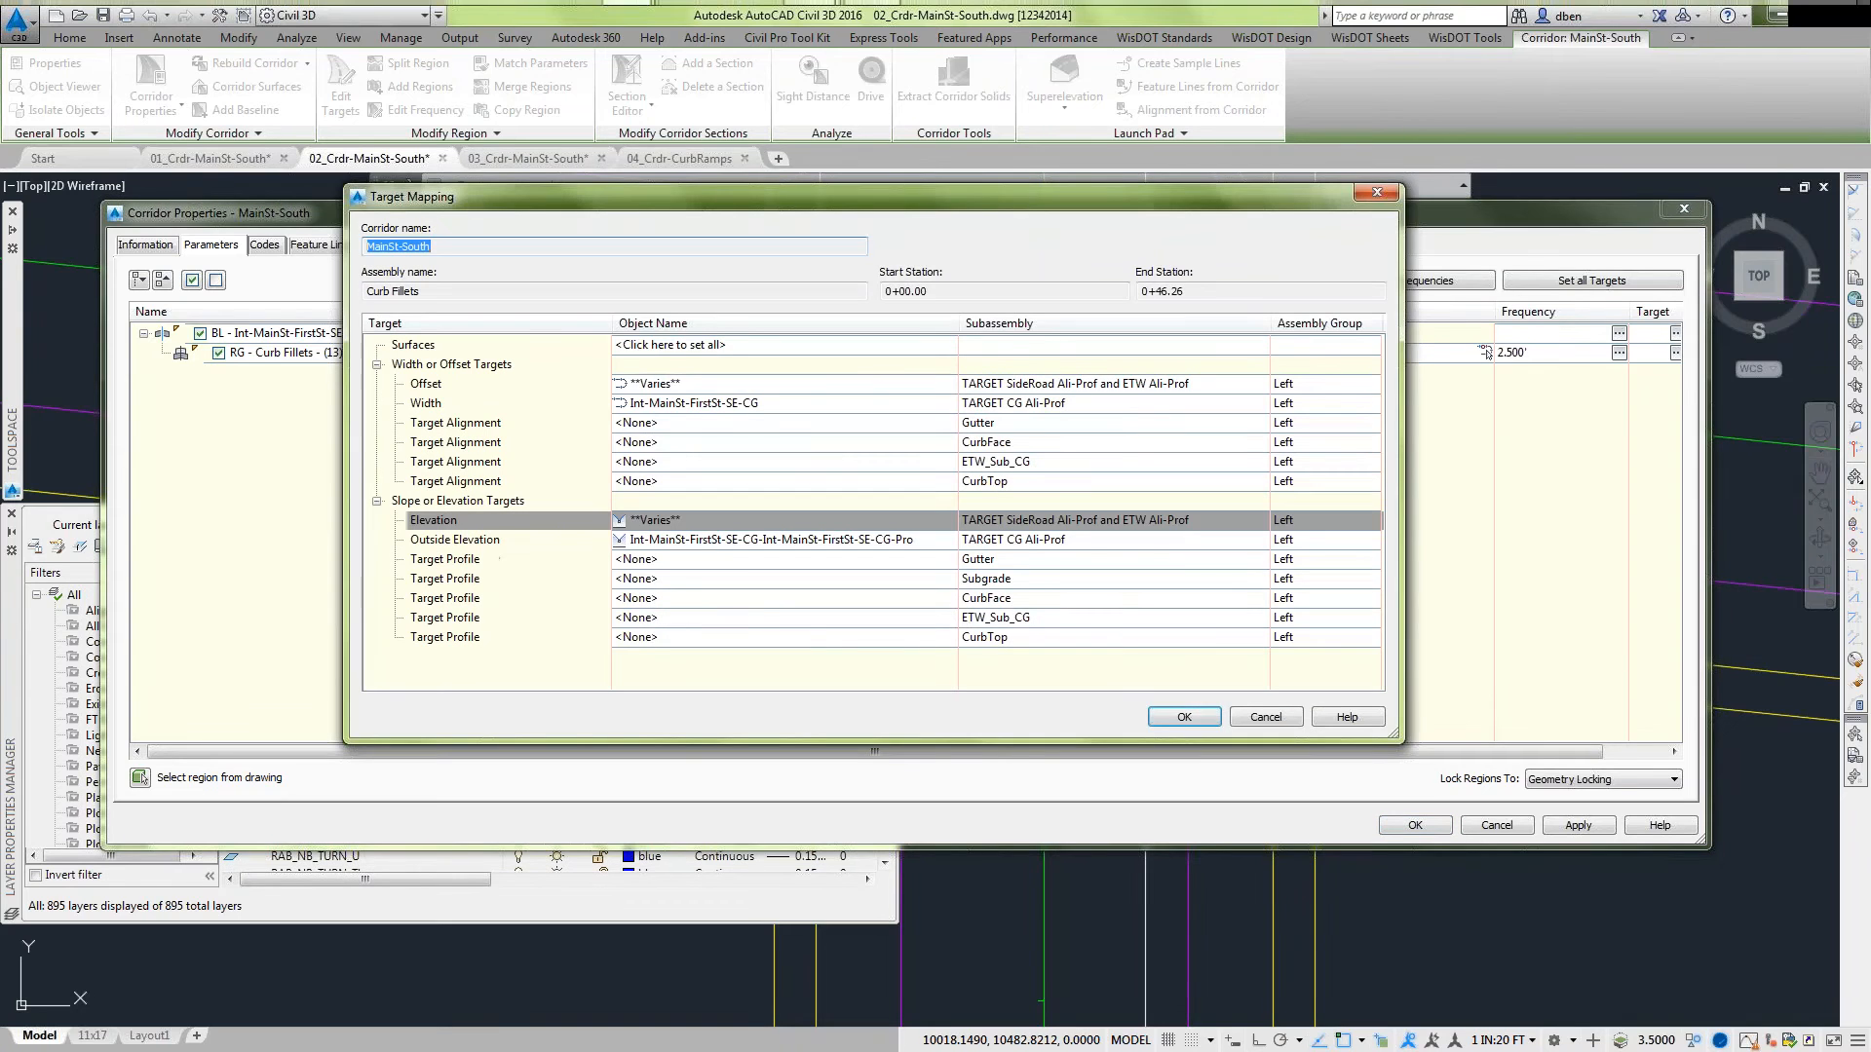
{"action": "left_click_drag", "start_coordinate": [954, 332], "coordinate": [1044, 333]}
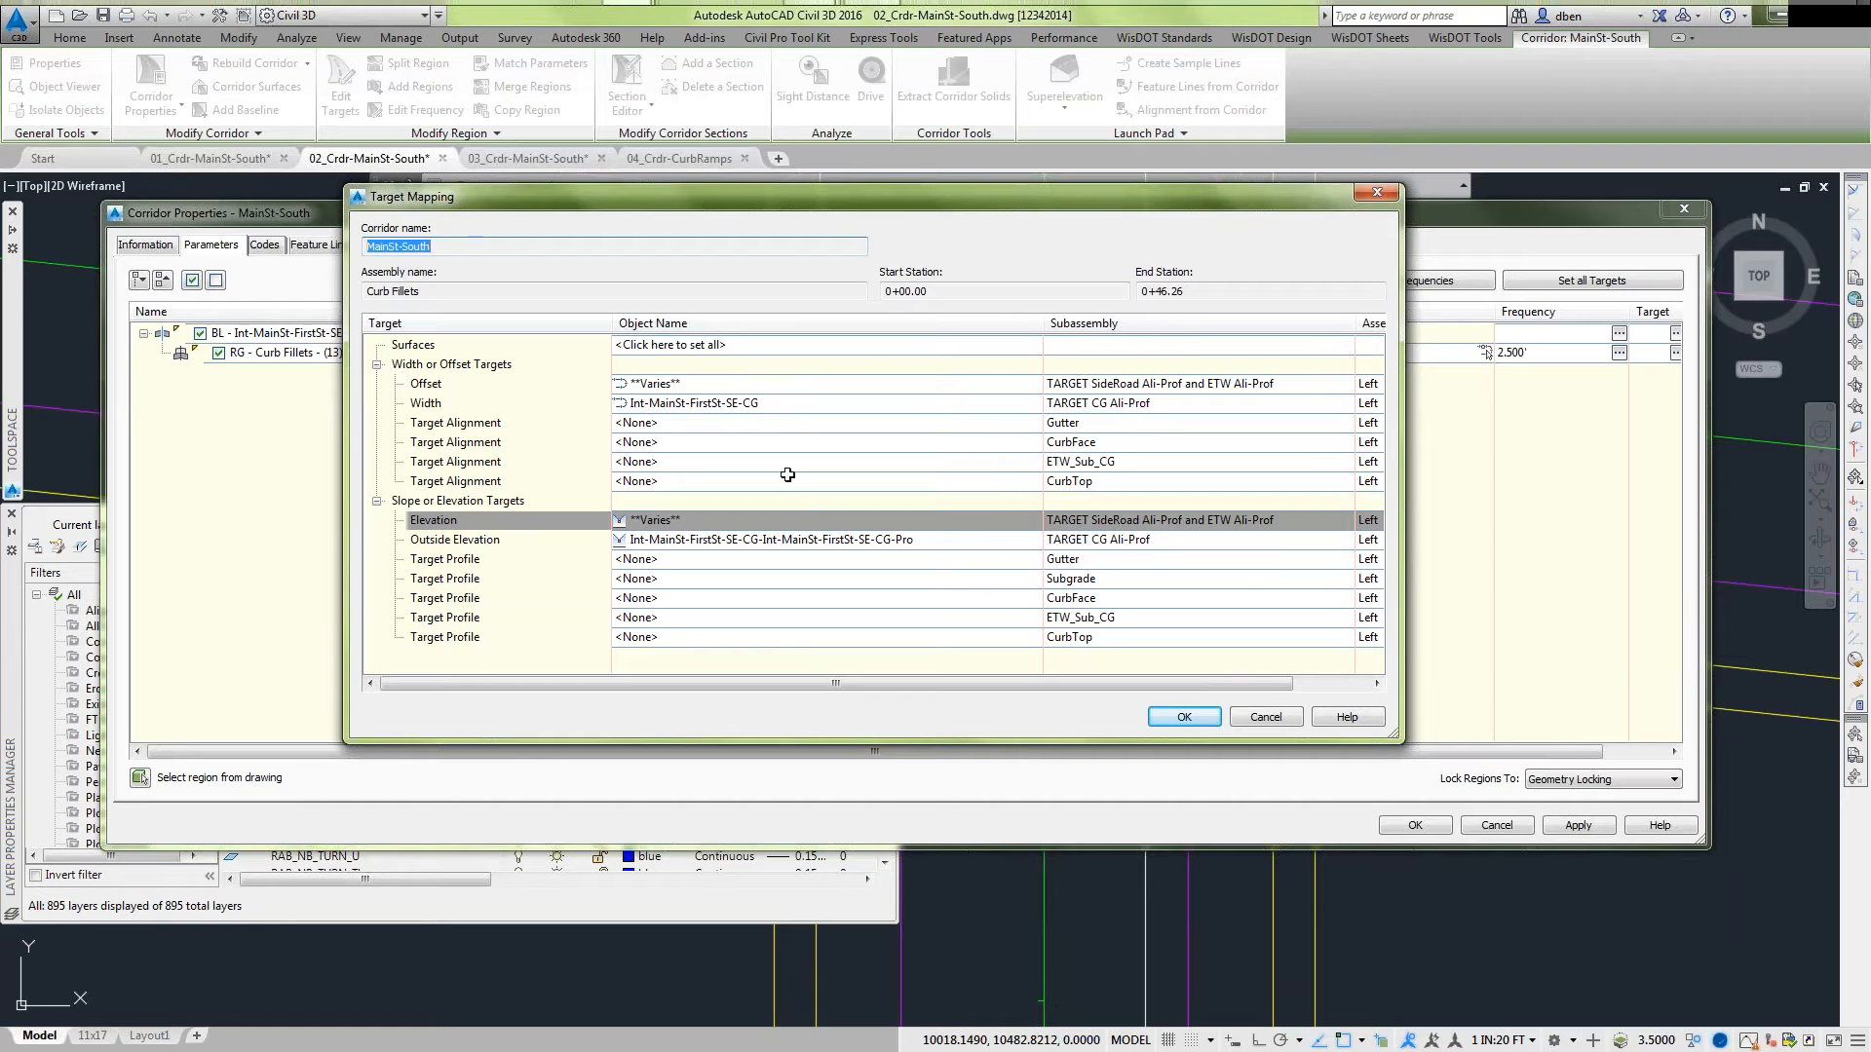
Review the alignments and profiles targeted by the Curb Fillets region's Offset and Elevation, and close the corridor properties without changes.
{"action": "left_click", "coordinate": [720, 387]}
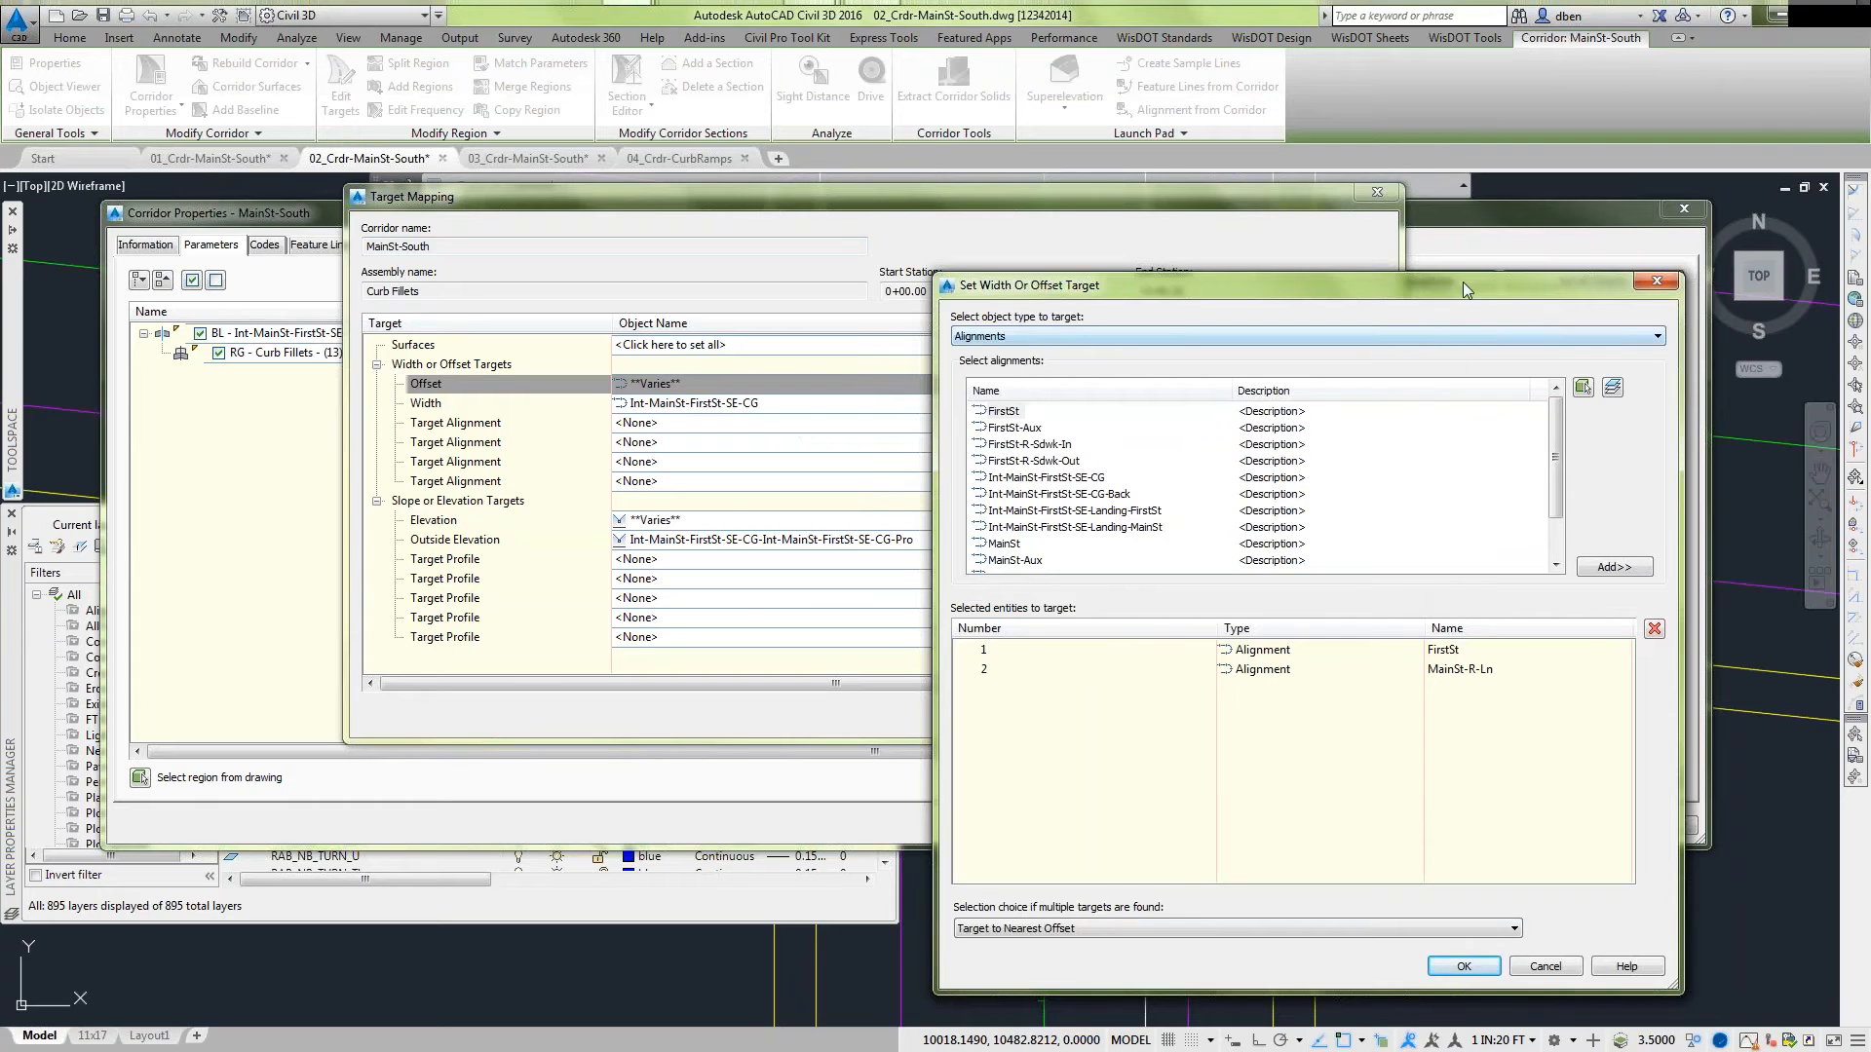
{"action": "left_click_drag", "start_coordinate": [1468, 280], "coordinate": [1382, 267]}
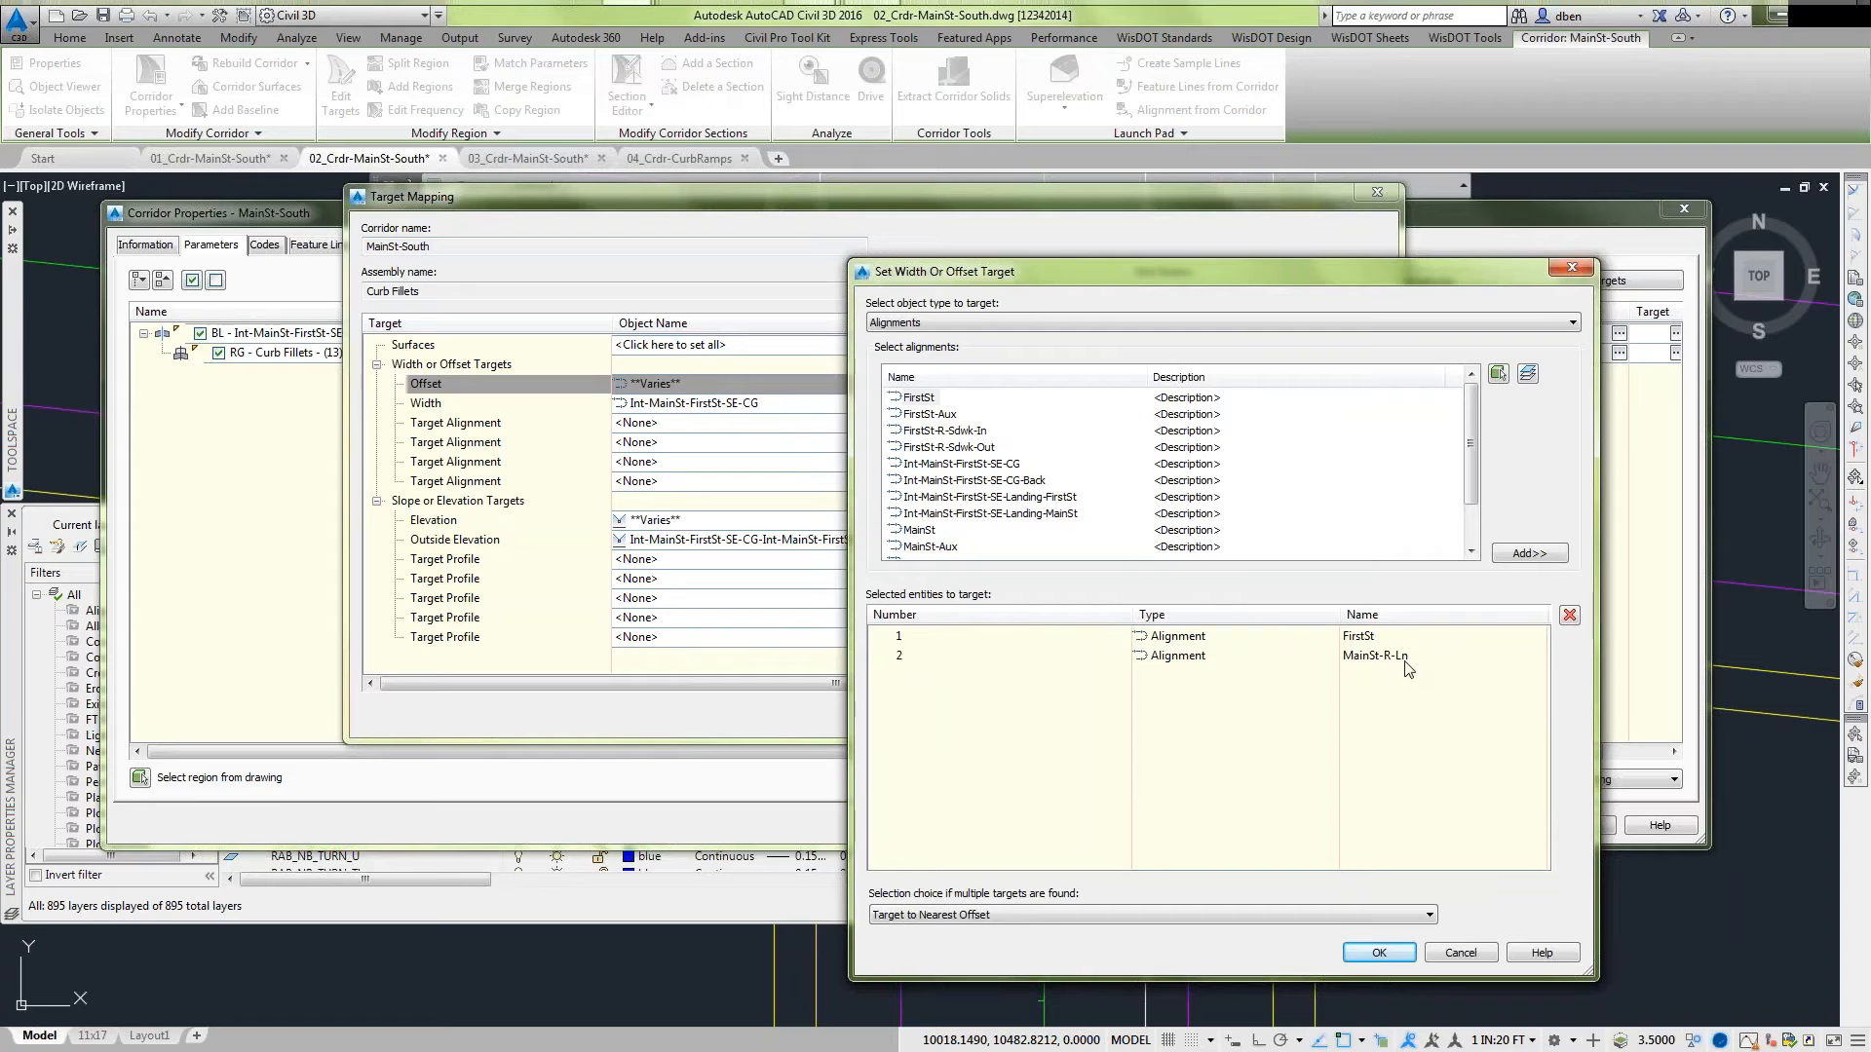
{"action": "left_click", "coordinate": [1381, 952]}
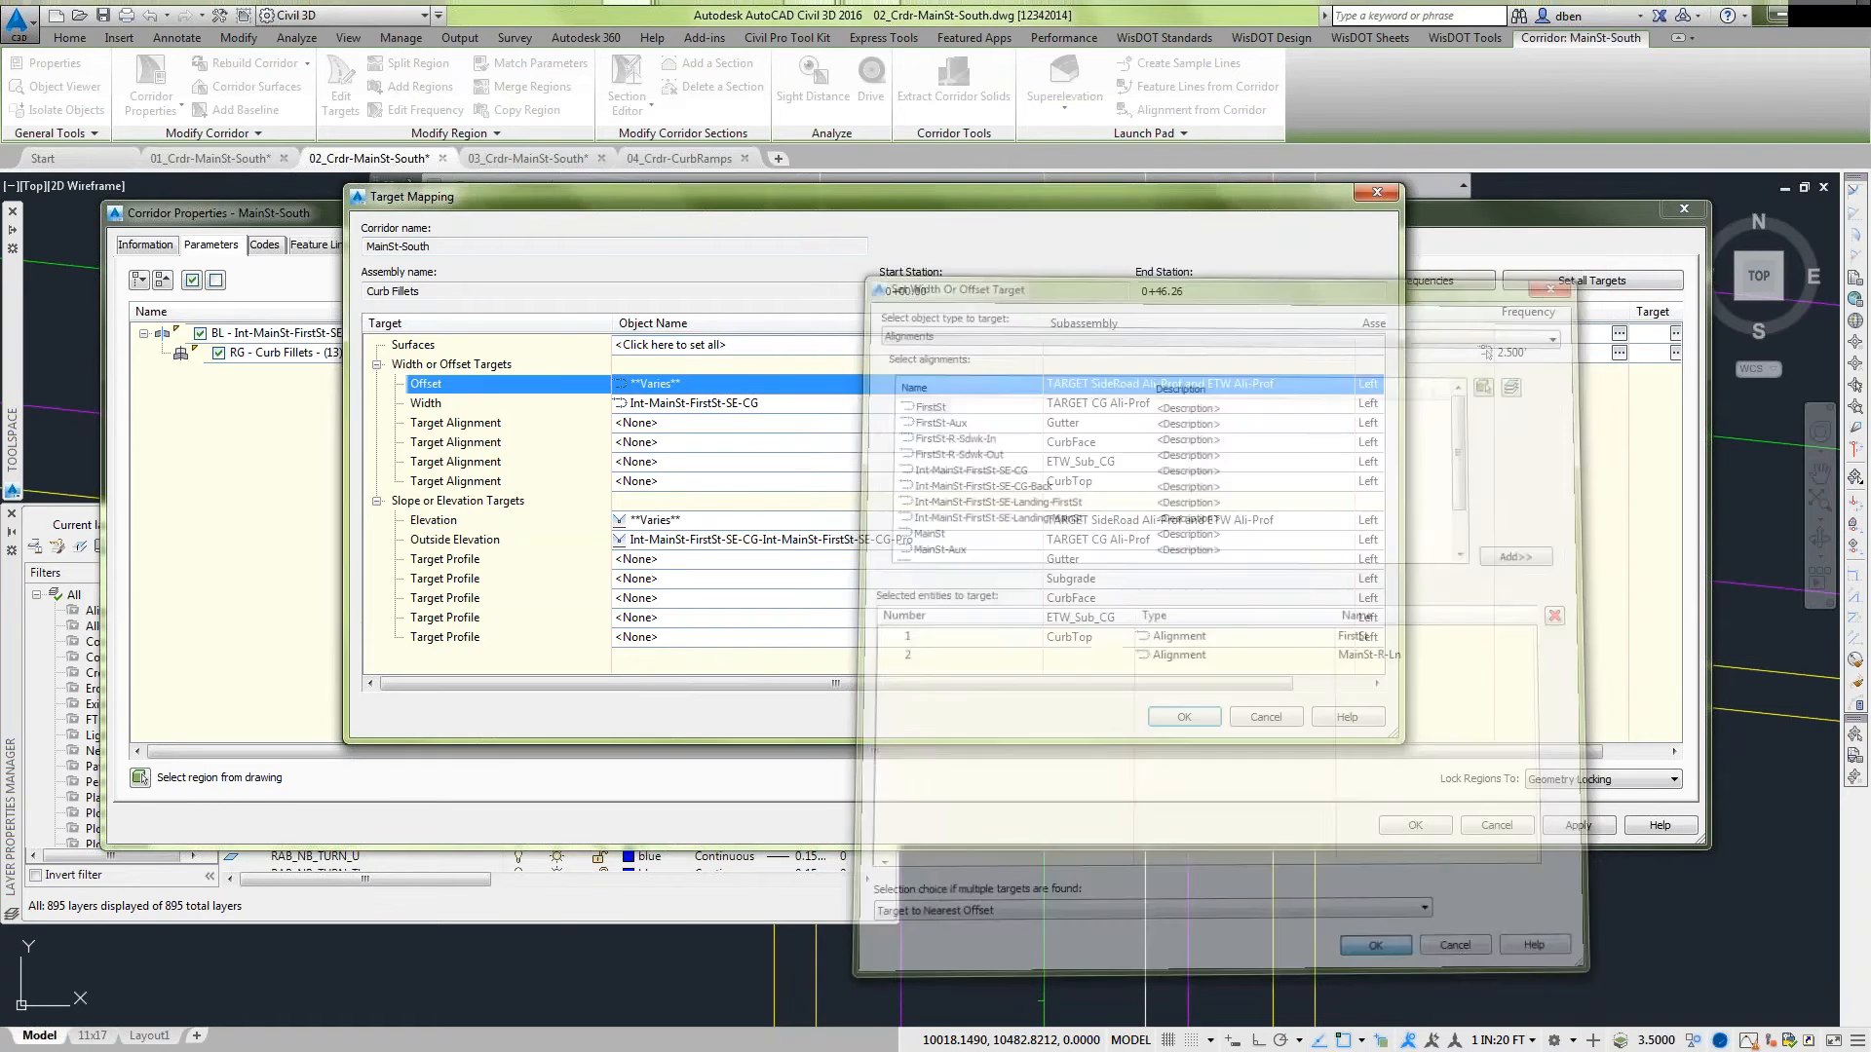
{"action": "left_click", "coordinate": [721, 521]}
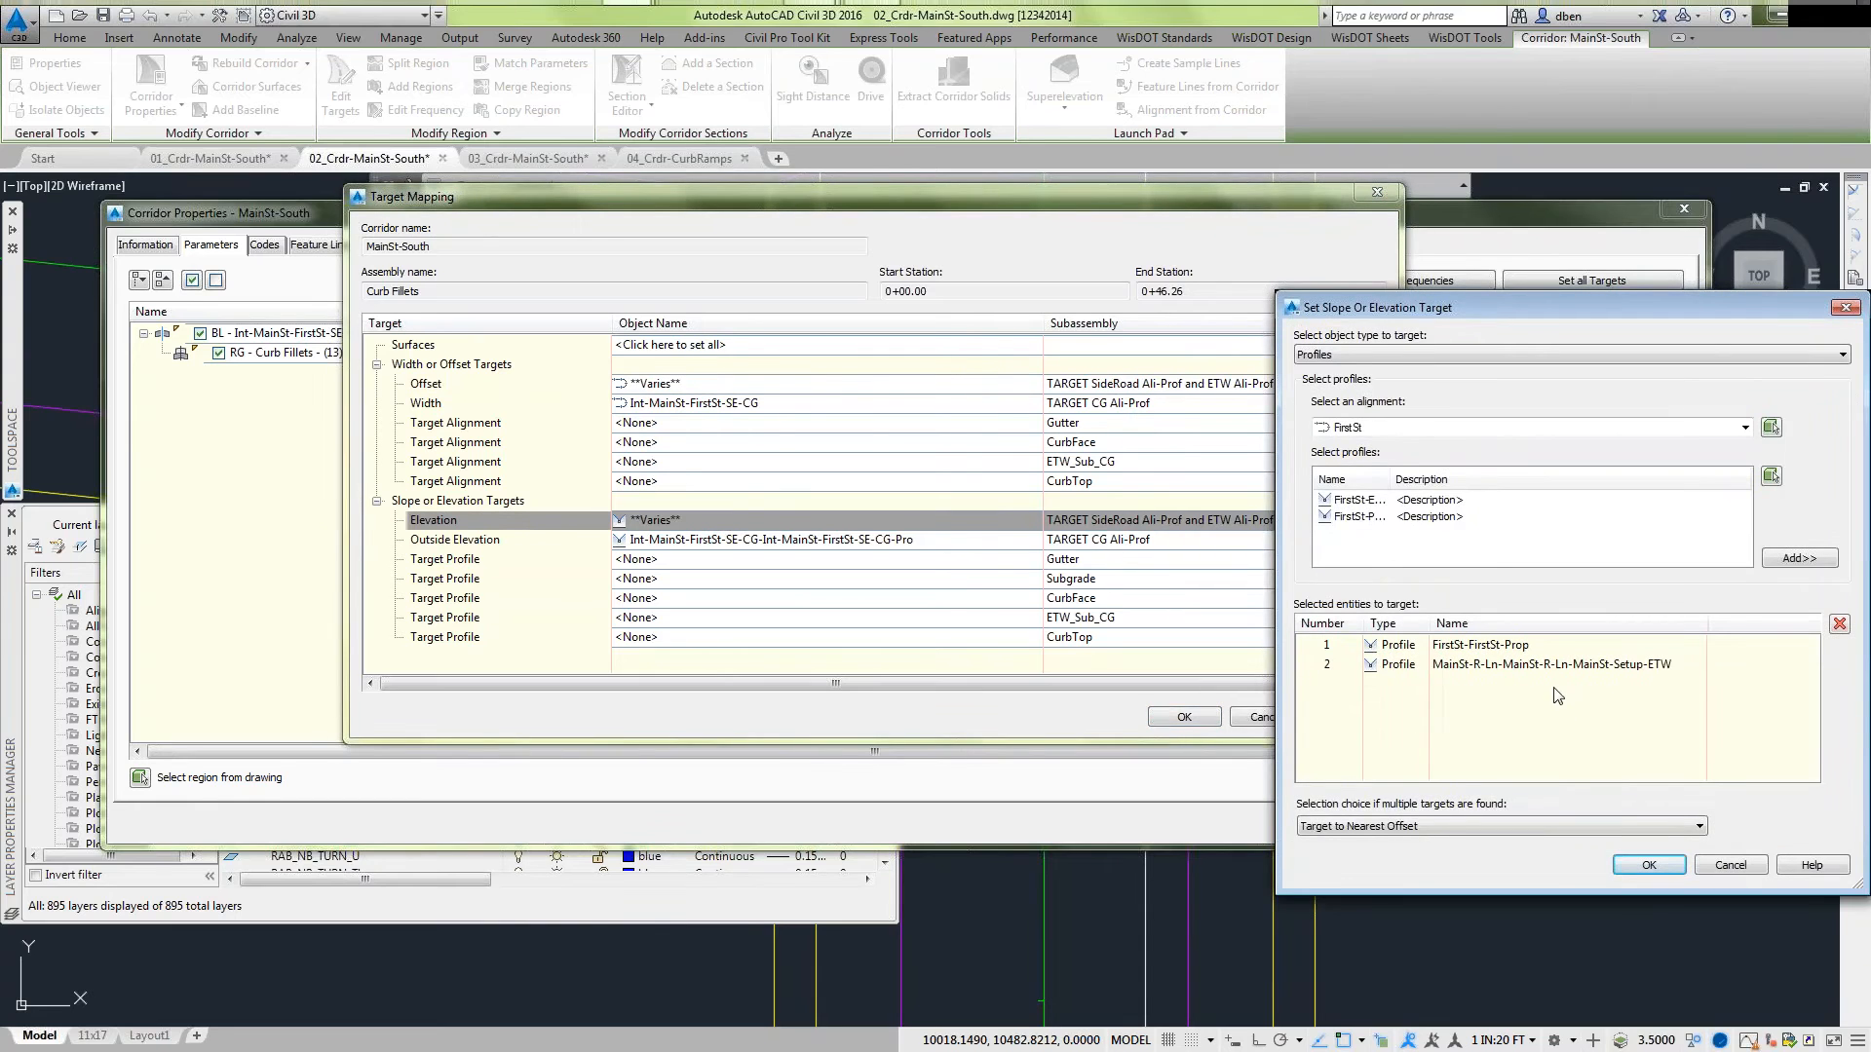
{"action": "left_click", "coordinate": [1730, 865]}
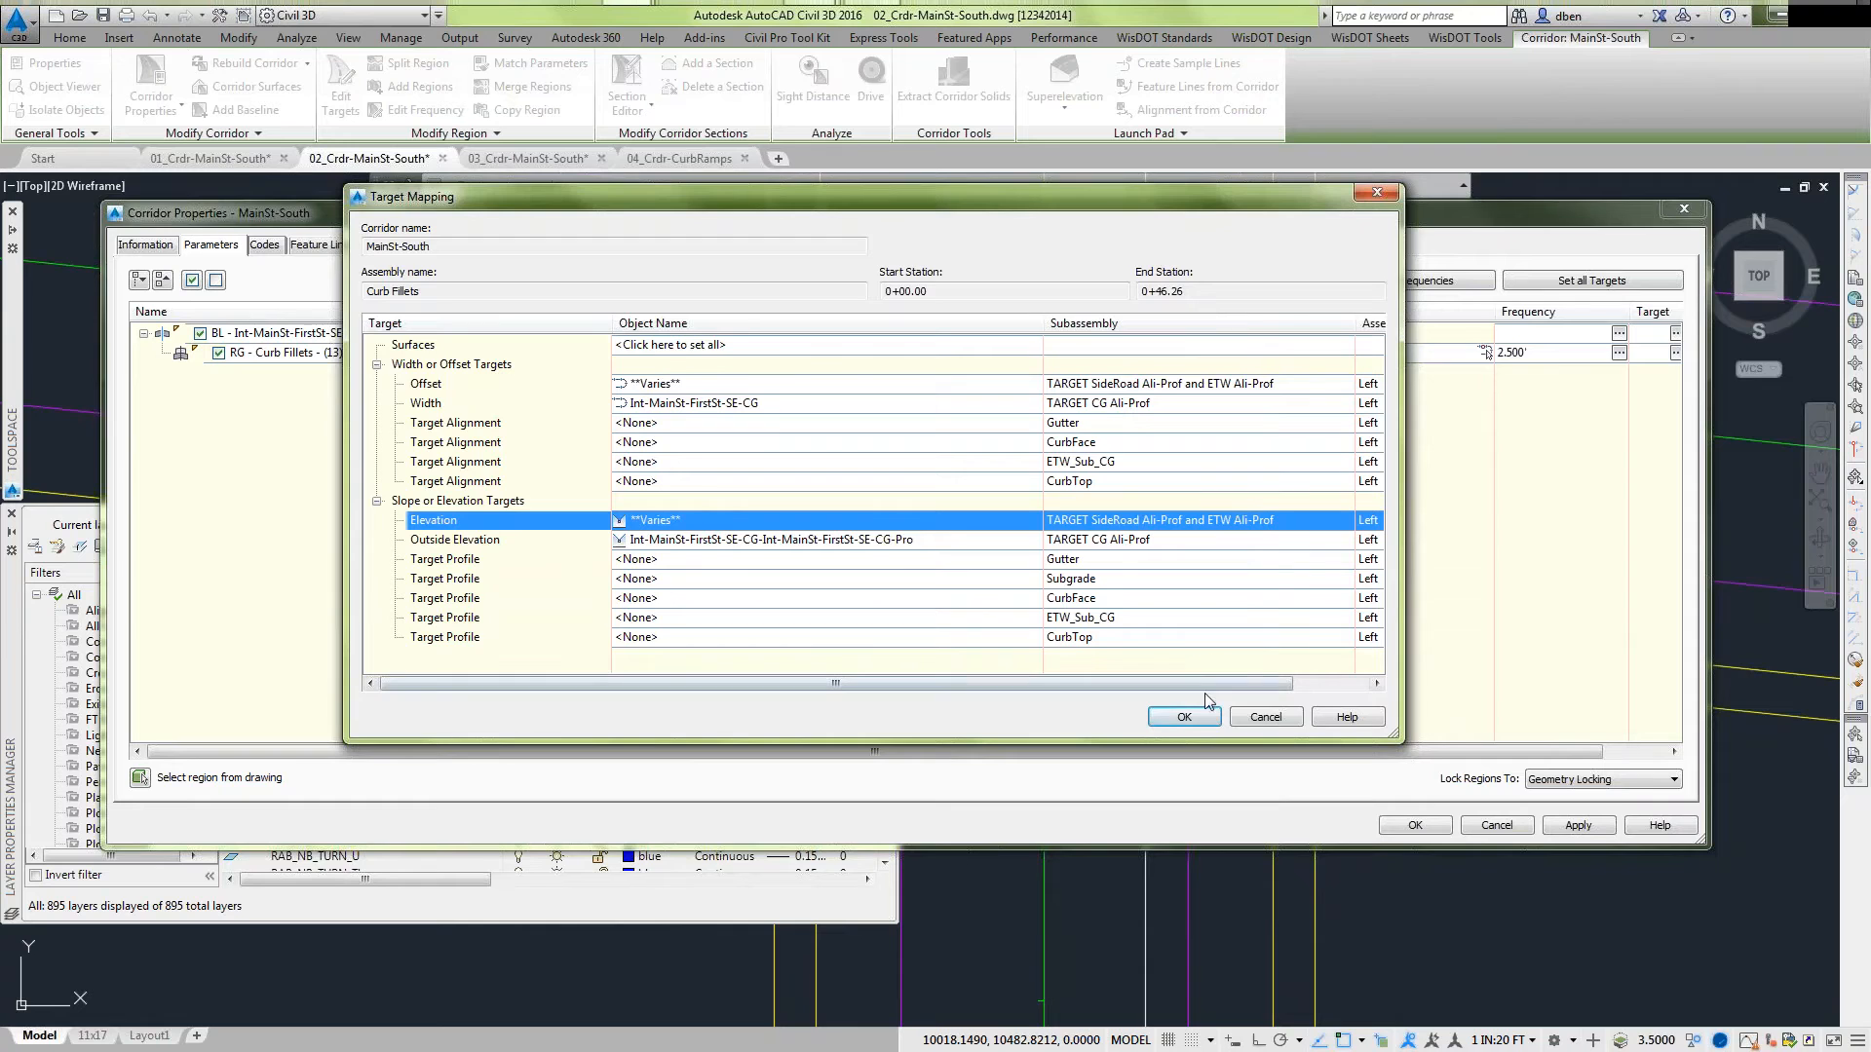
{"action": "left_click", "coordinate": [1266, 718]}
{"action": "left_click", "coordinate": [1497, 825]}
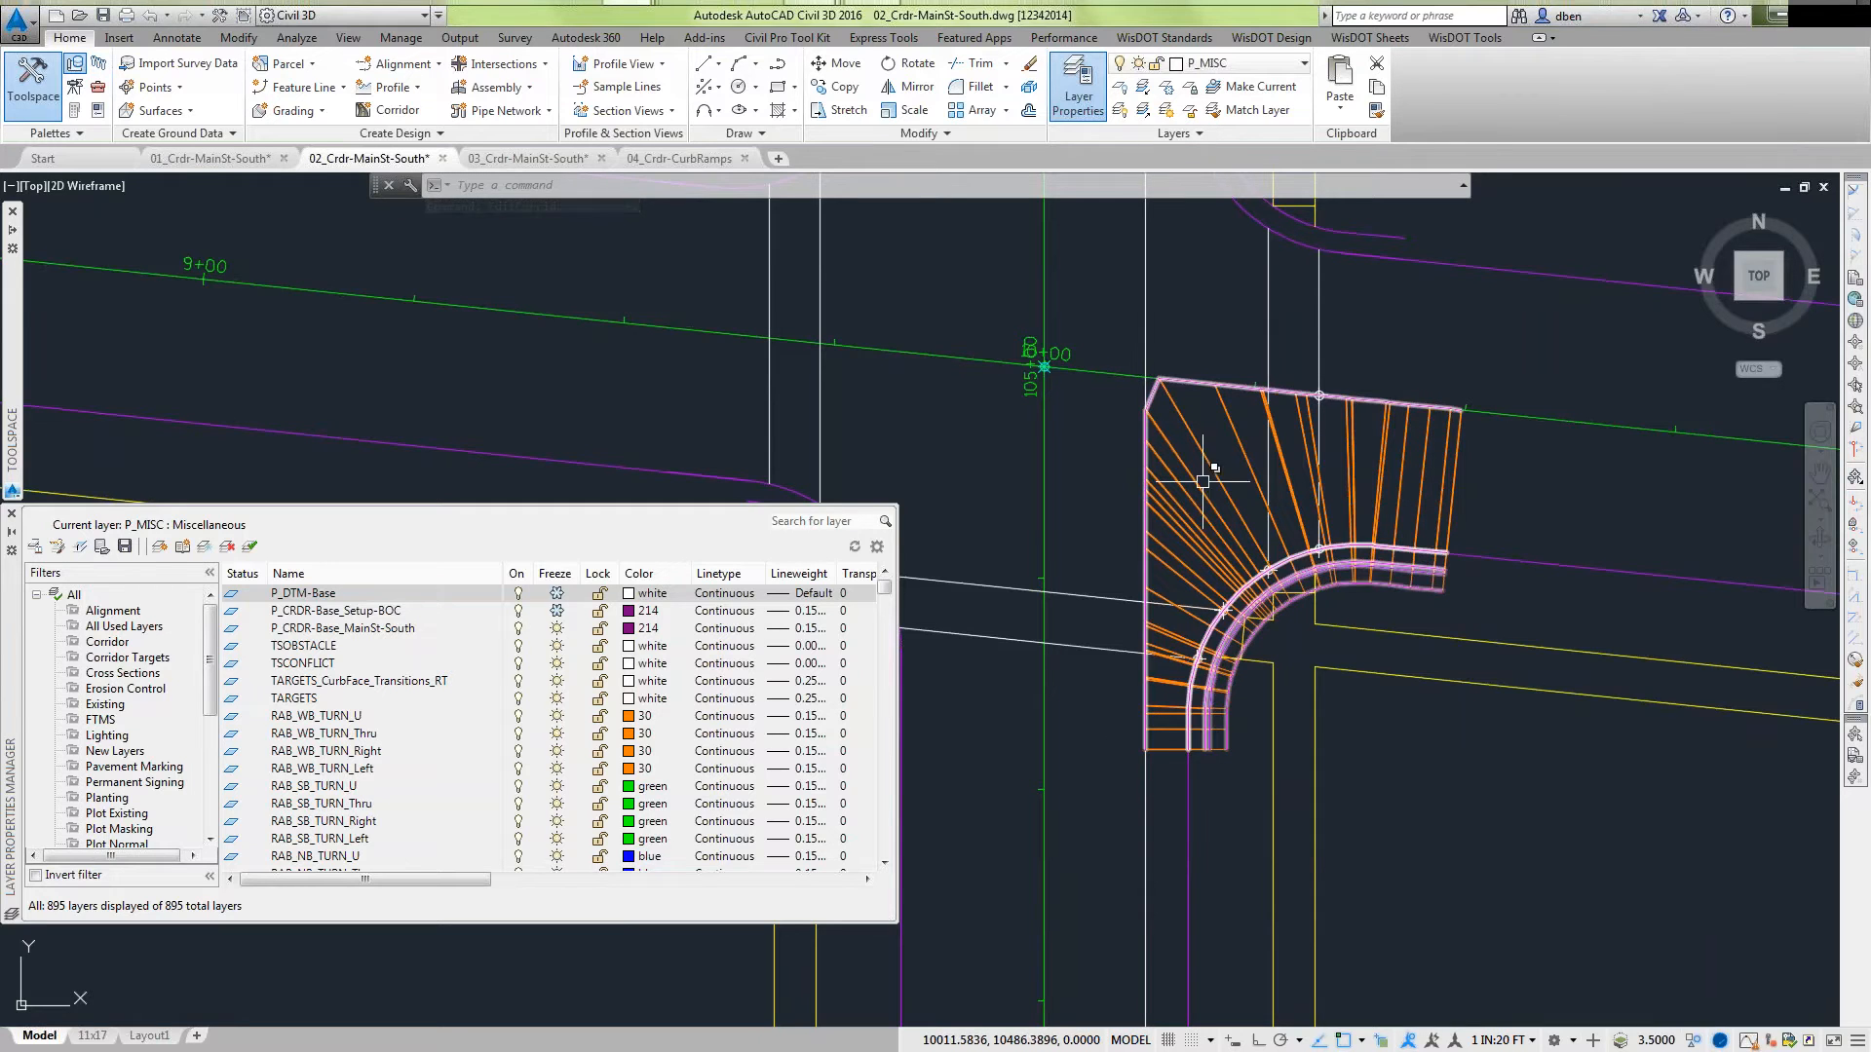
Examine the corridor from the intersection centerlines to the curb return and ramp points, with the layer palette collapsed.
{"action": "mouse_move", "coordinate": [1019, 796]}
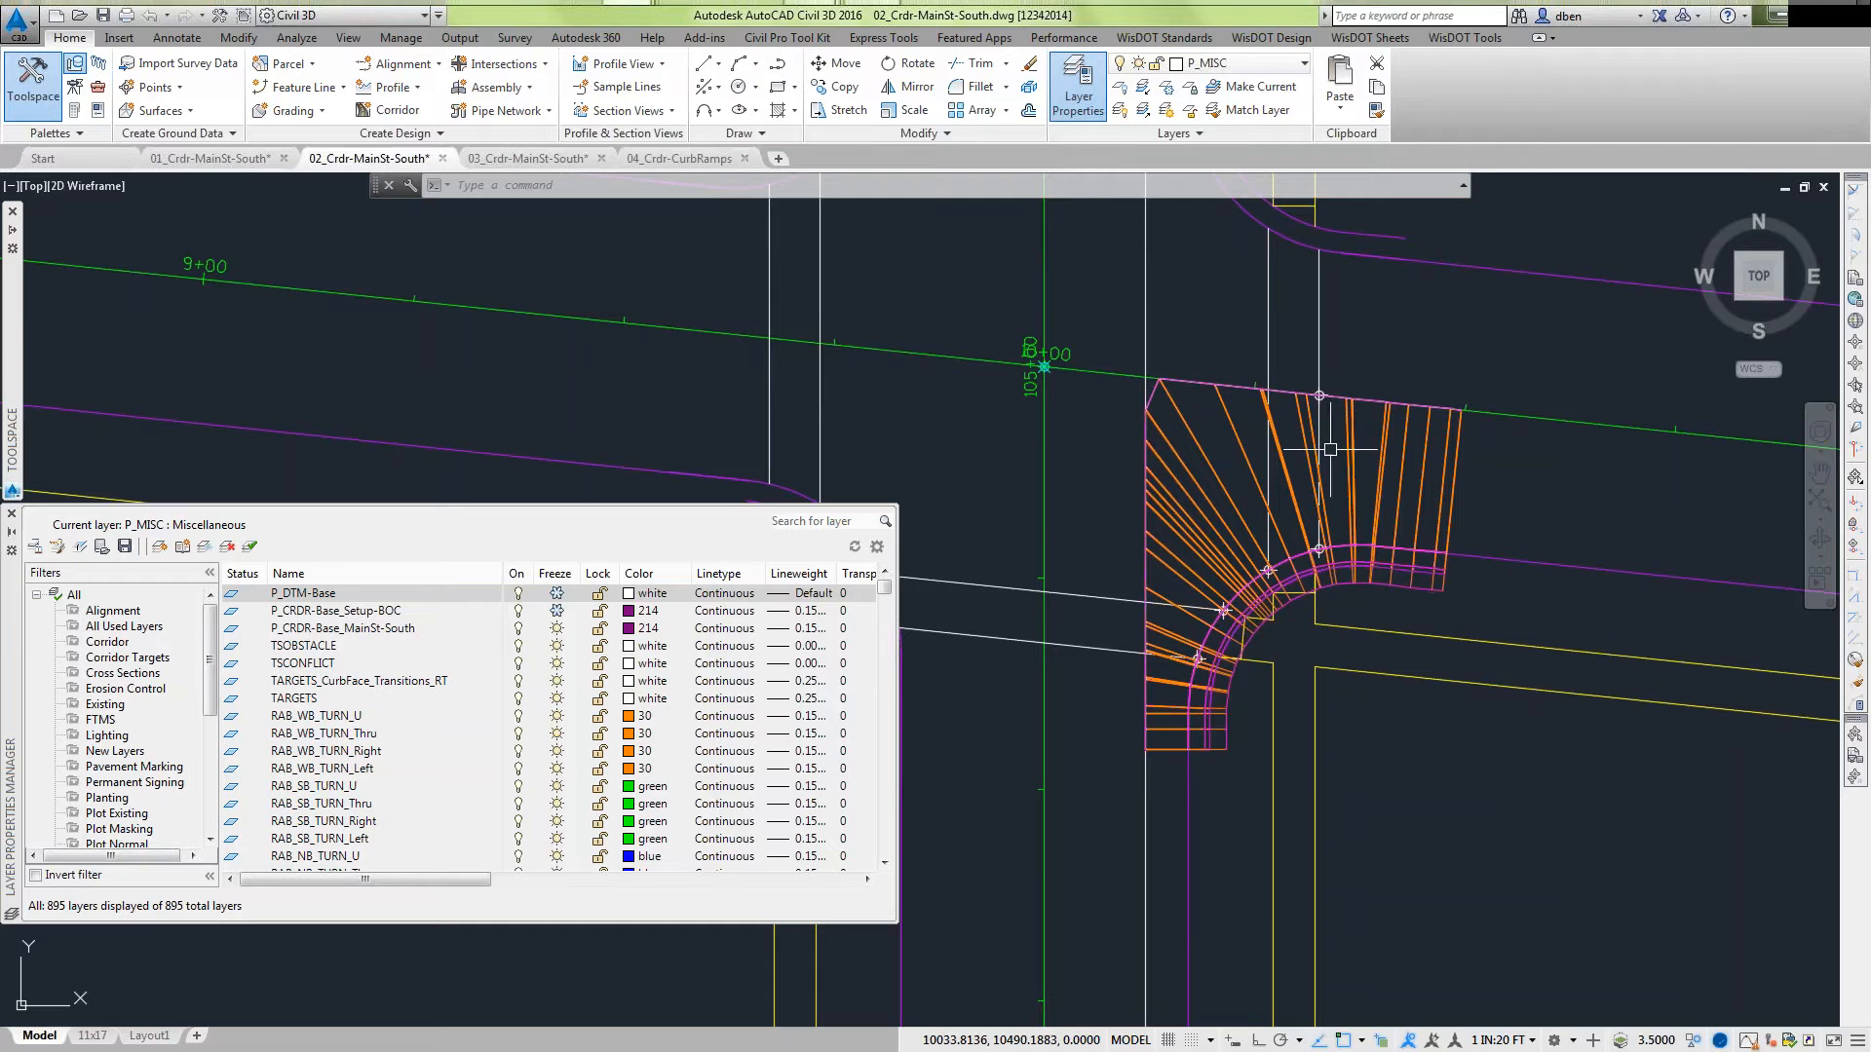
{"action": "scroll", "coordinate": [1173, 422], "scroll_direction": "up", "scroll_amount": 4}
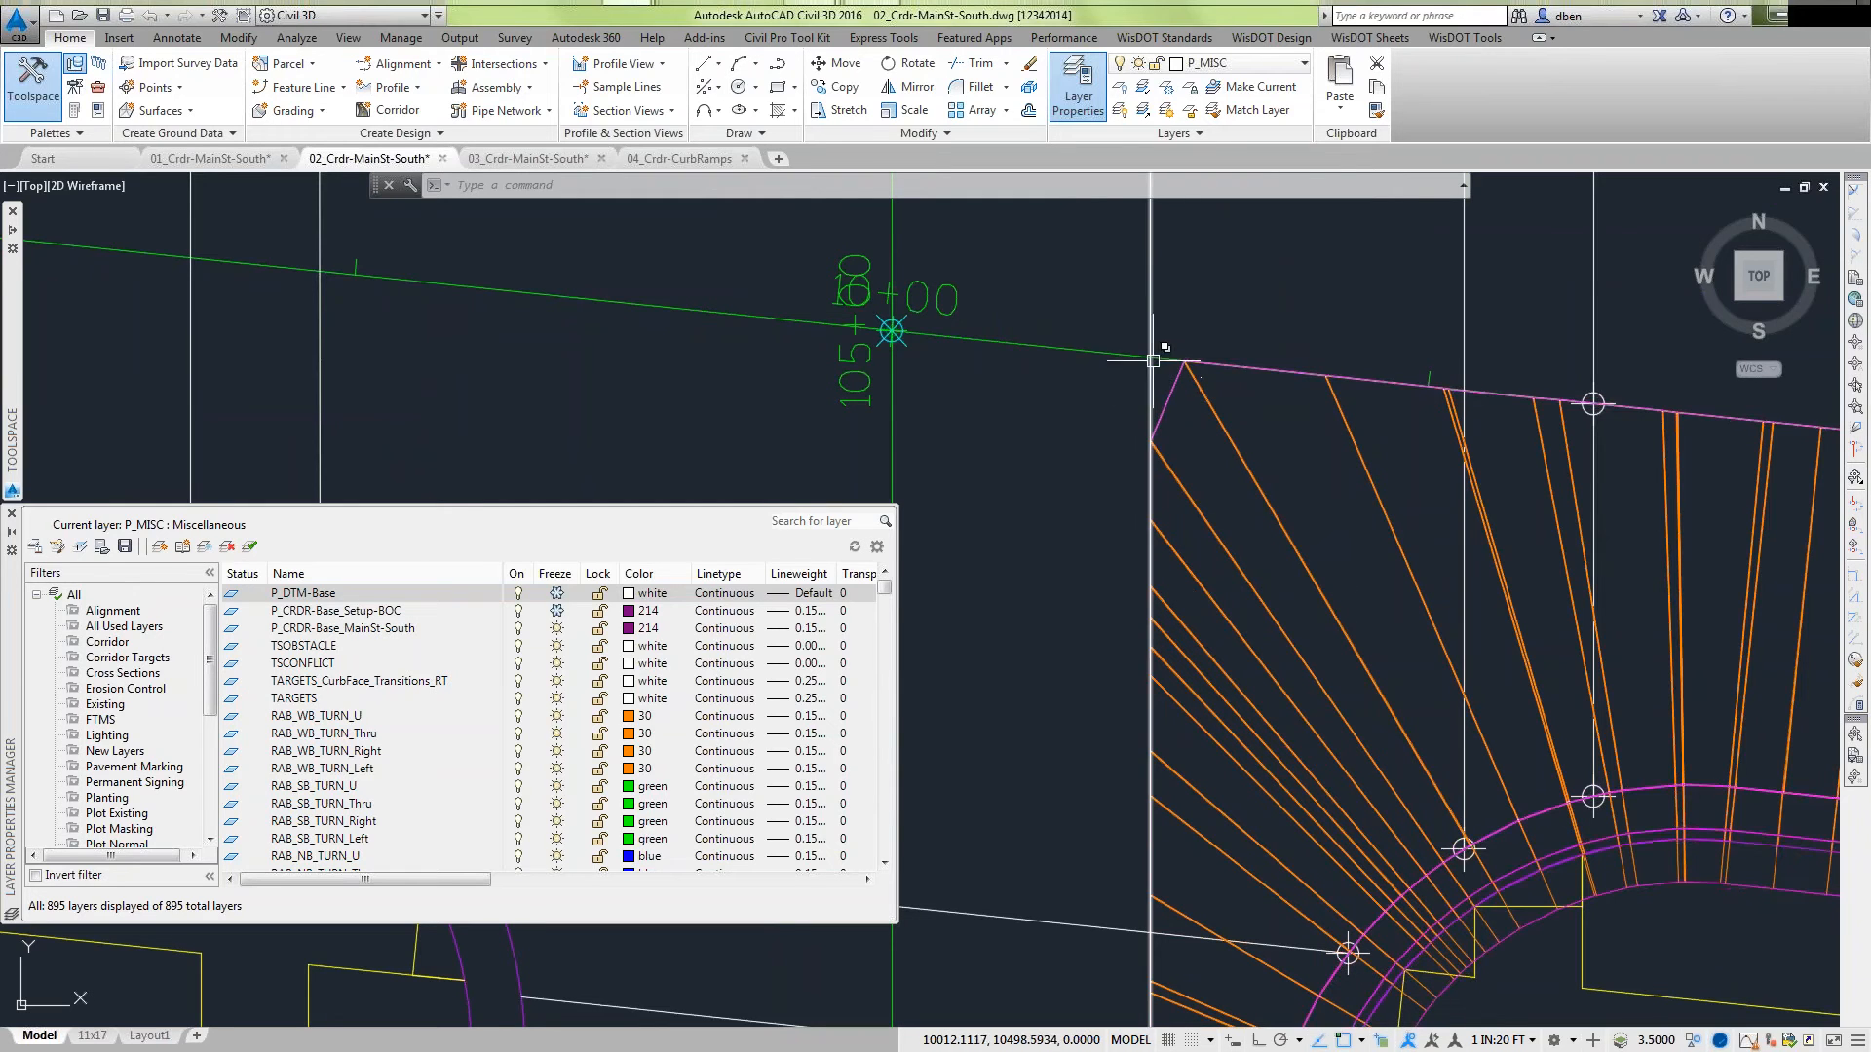
{"action": "scroll", "coordinate": [1286, 585], "scroll_direction": "down", "scroll_amount": 4}
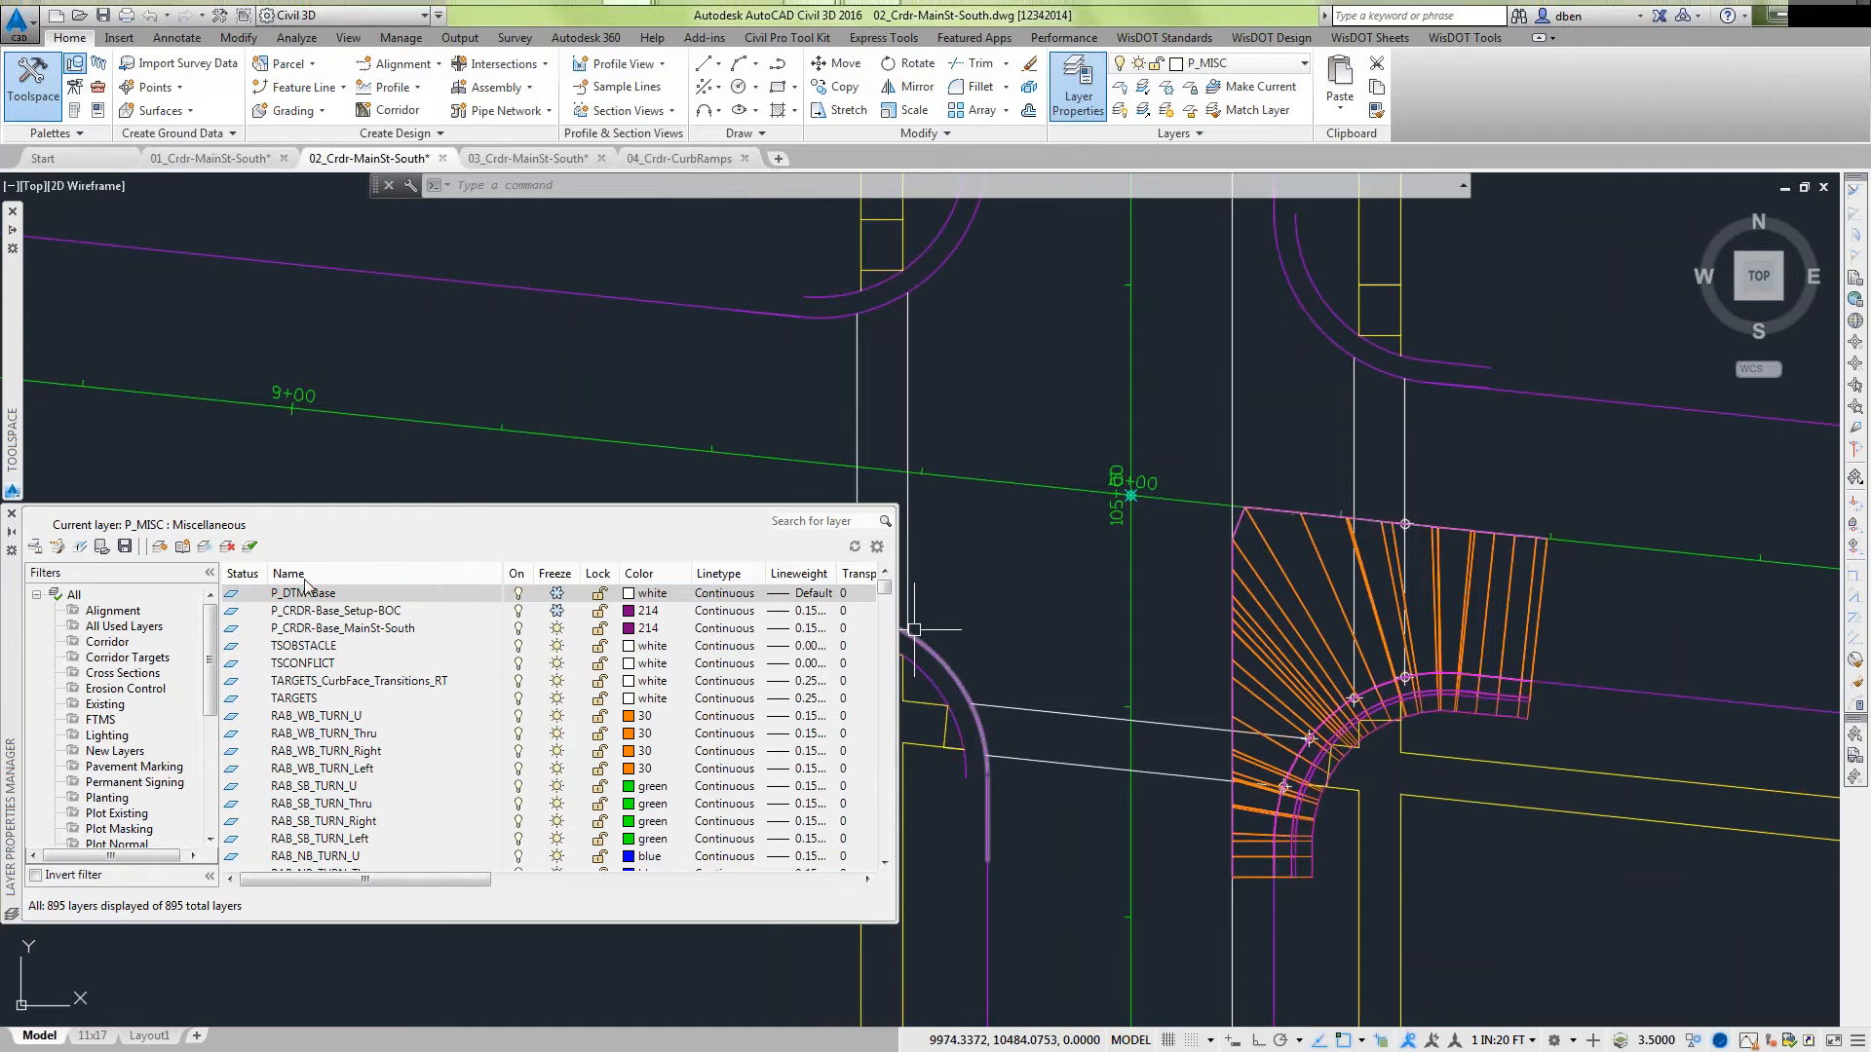
{"action": "left_click", "coordinate": [13, 533]}
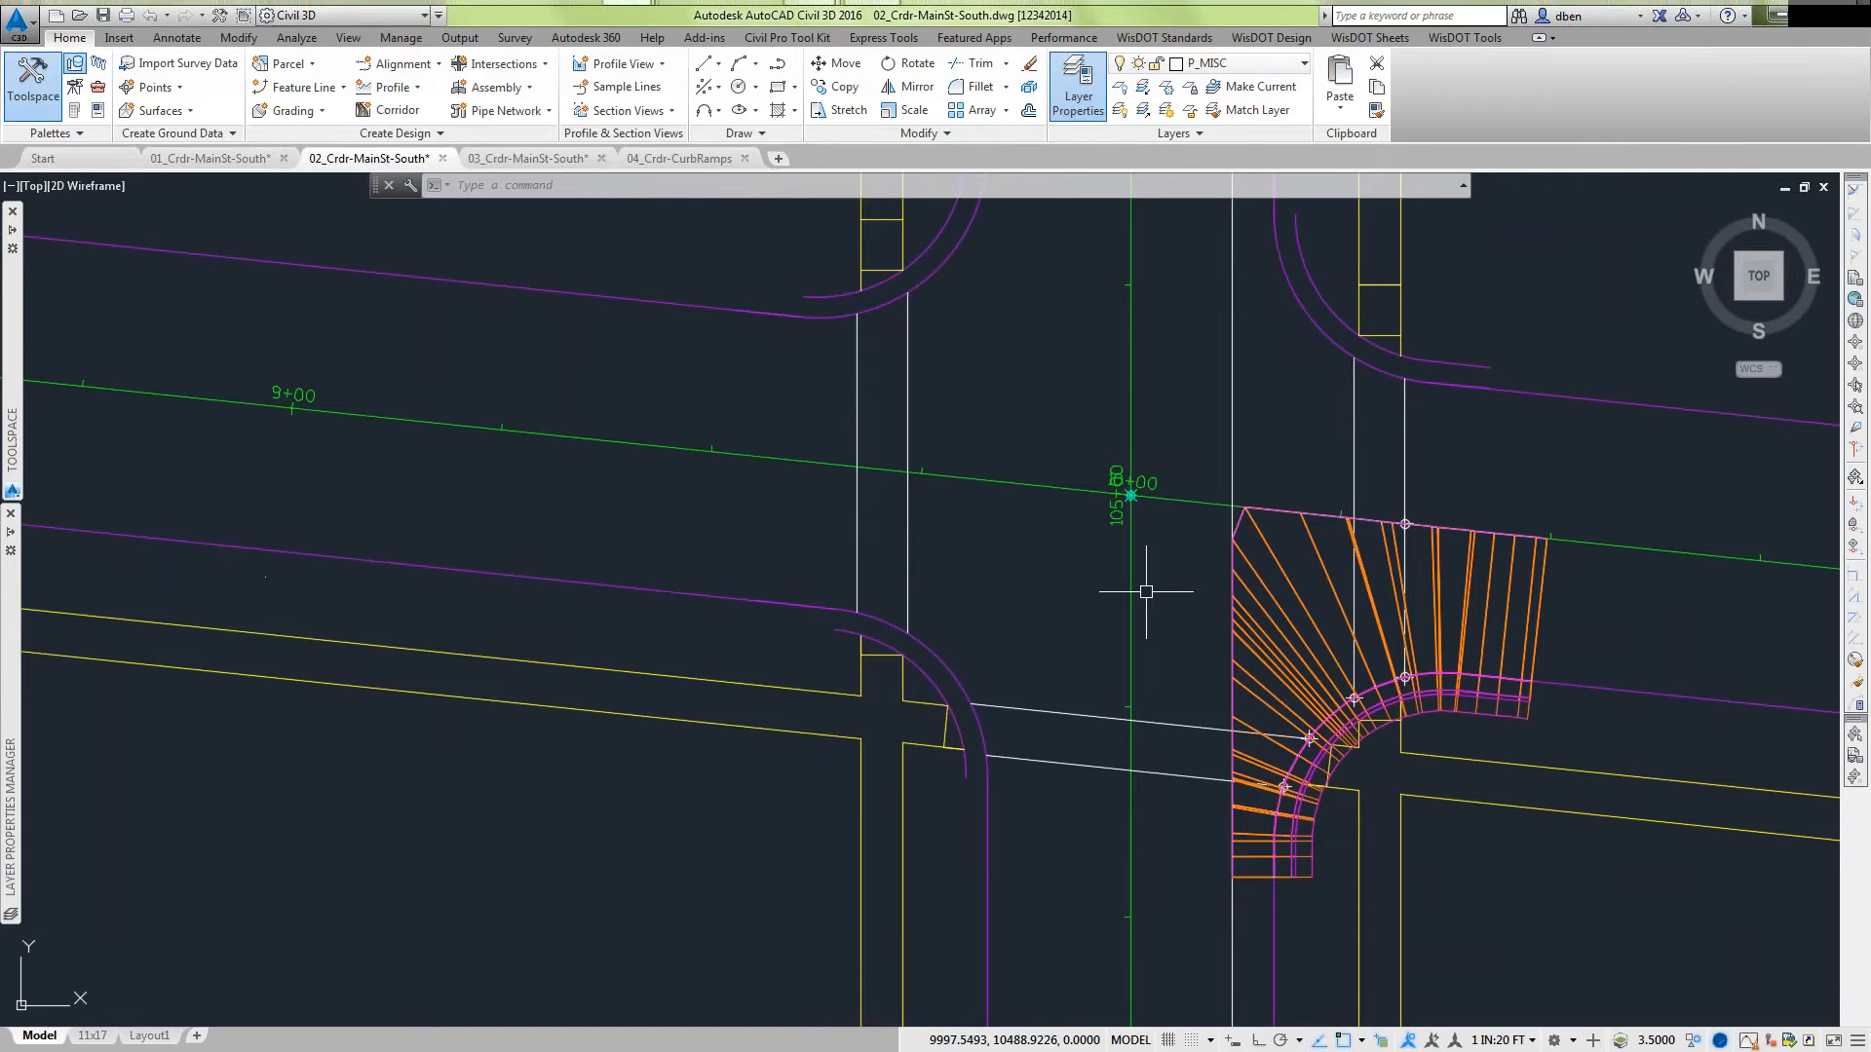
{"action": "middle_click_drag", "start_coordinate": [1247, 499], "coordinate": [914, 494]}
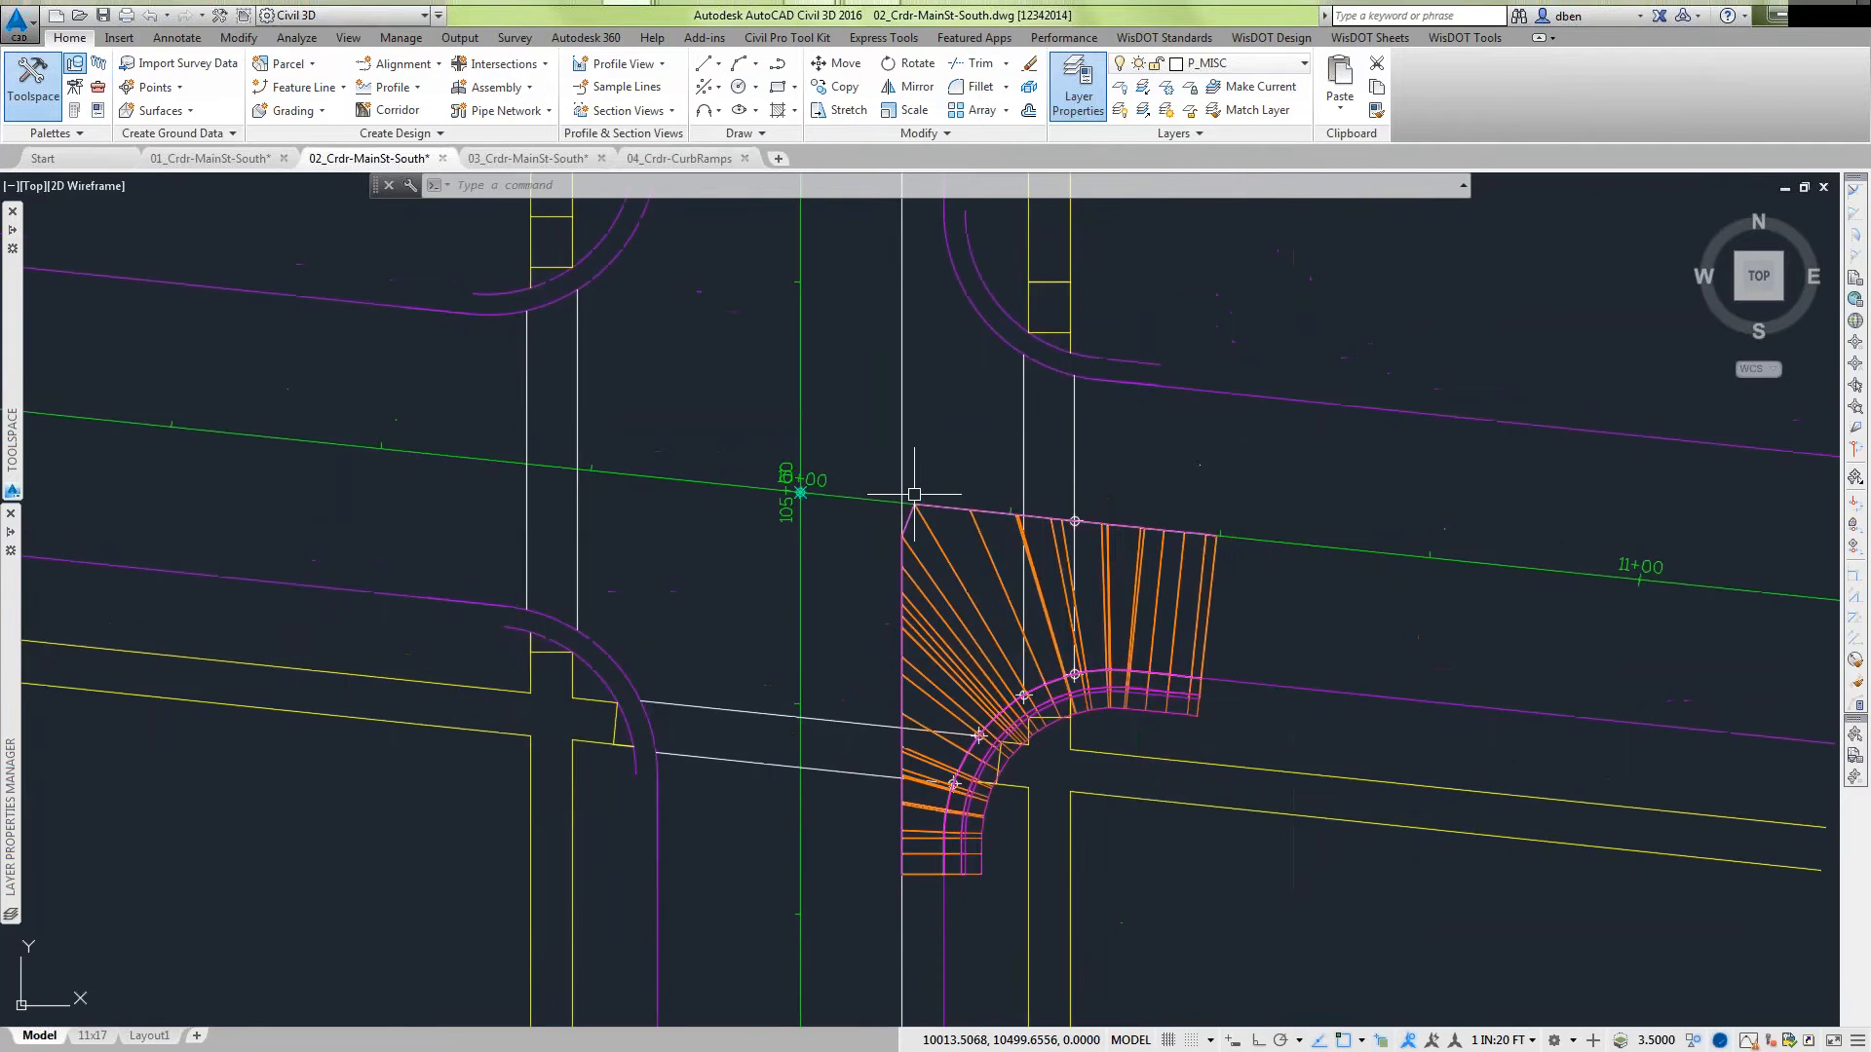
{"action": "mouse_move", "coordinate": [914, 494]}
{"action": "scroll", "coordinate": [1010, 773], "scroll_direction": "up", "scroll_amount": 5}
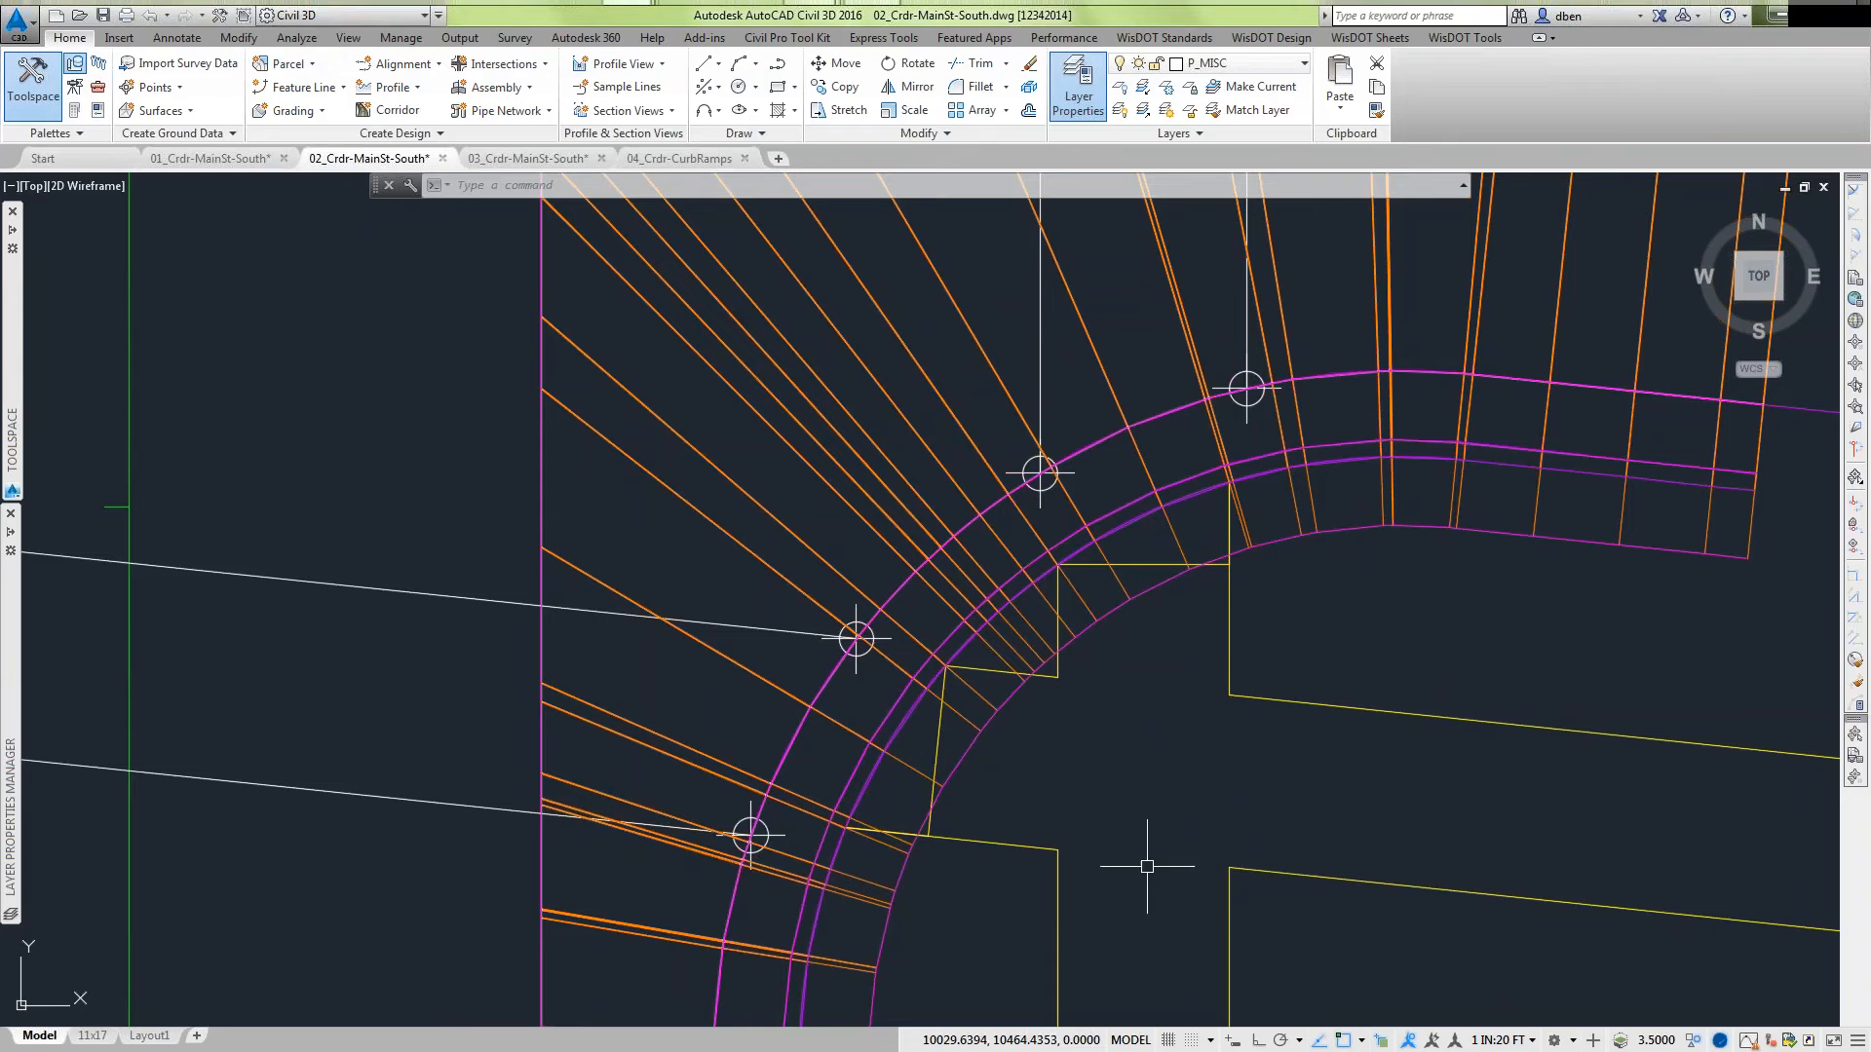
{"action": "scroll", "coordinate": [1053, 654], "scroll_direction": "down", "scroll_amount": 6}
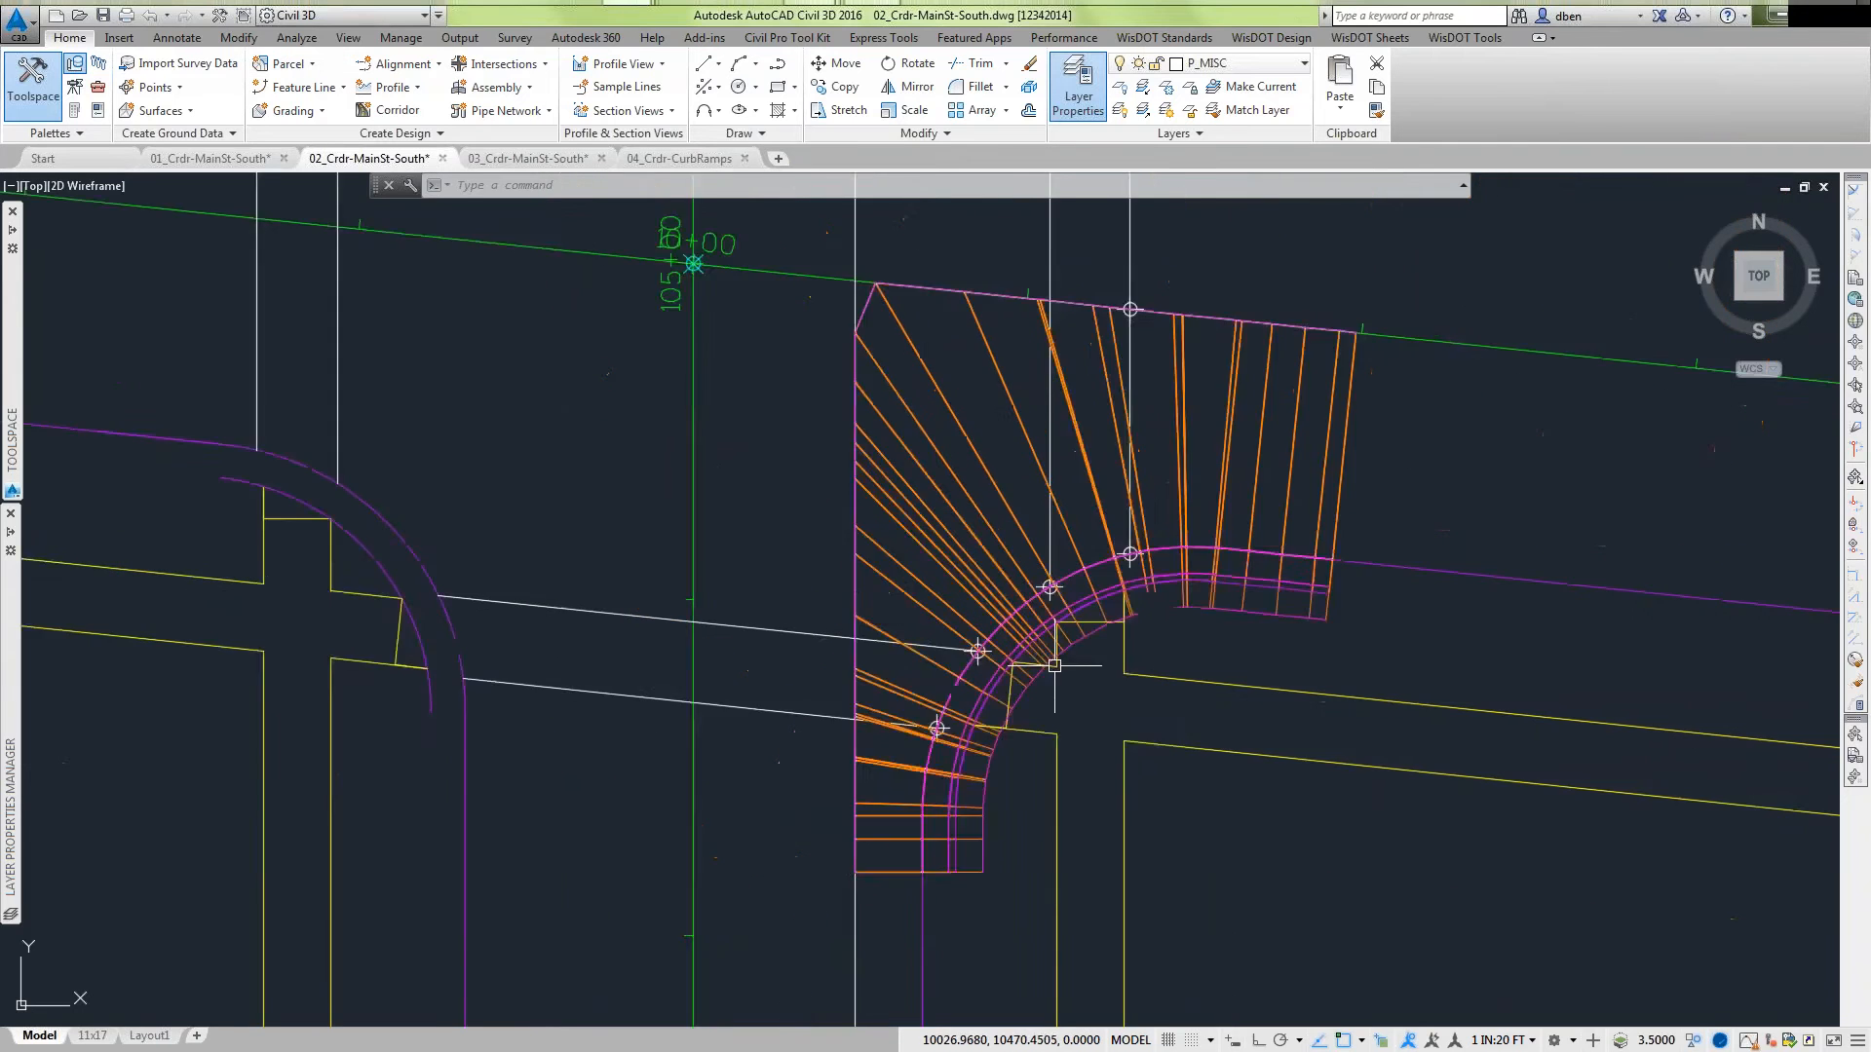
{"action": "scroll", "coordinate": [1049, 695], "scroll_direction": "up", "scroll_amount": 2}
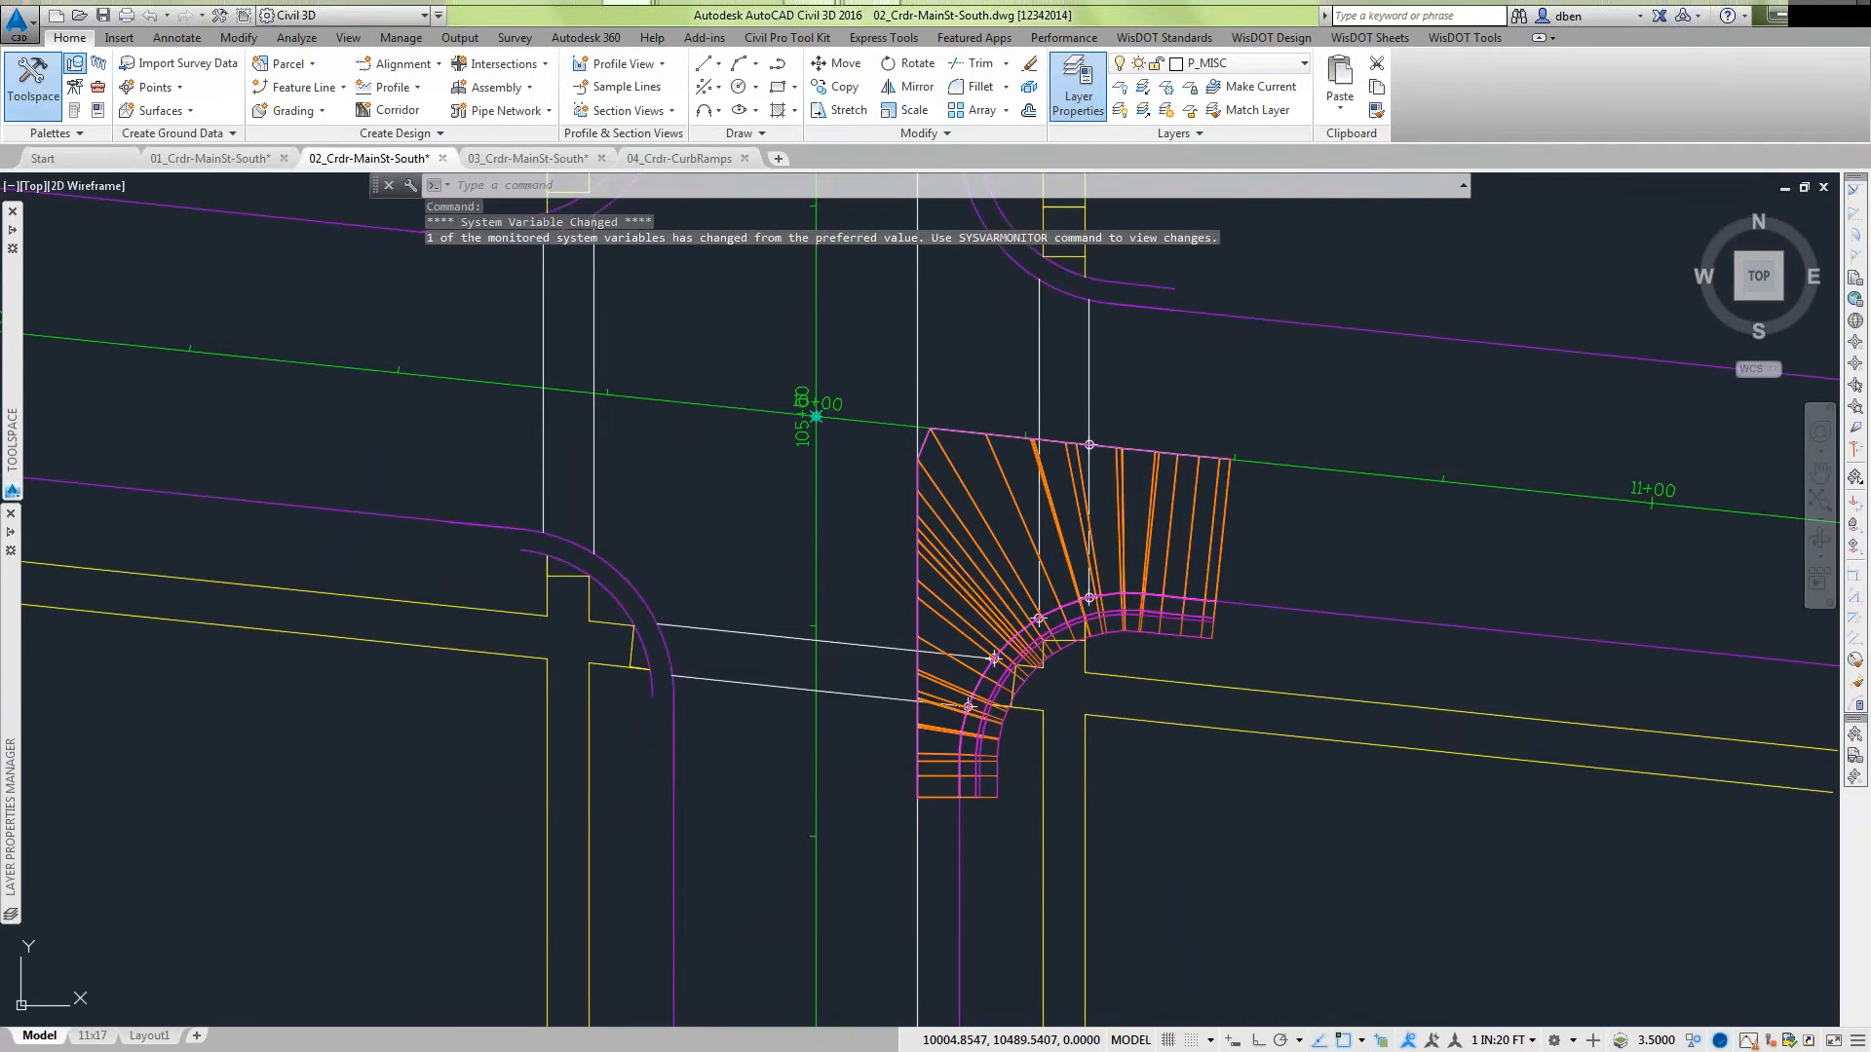
{"action": "scroll", "coordinate": [817, 399], "scroll_direction": "up", "scroll_amount": 2}
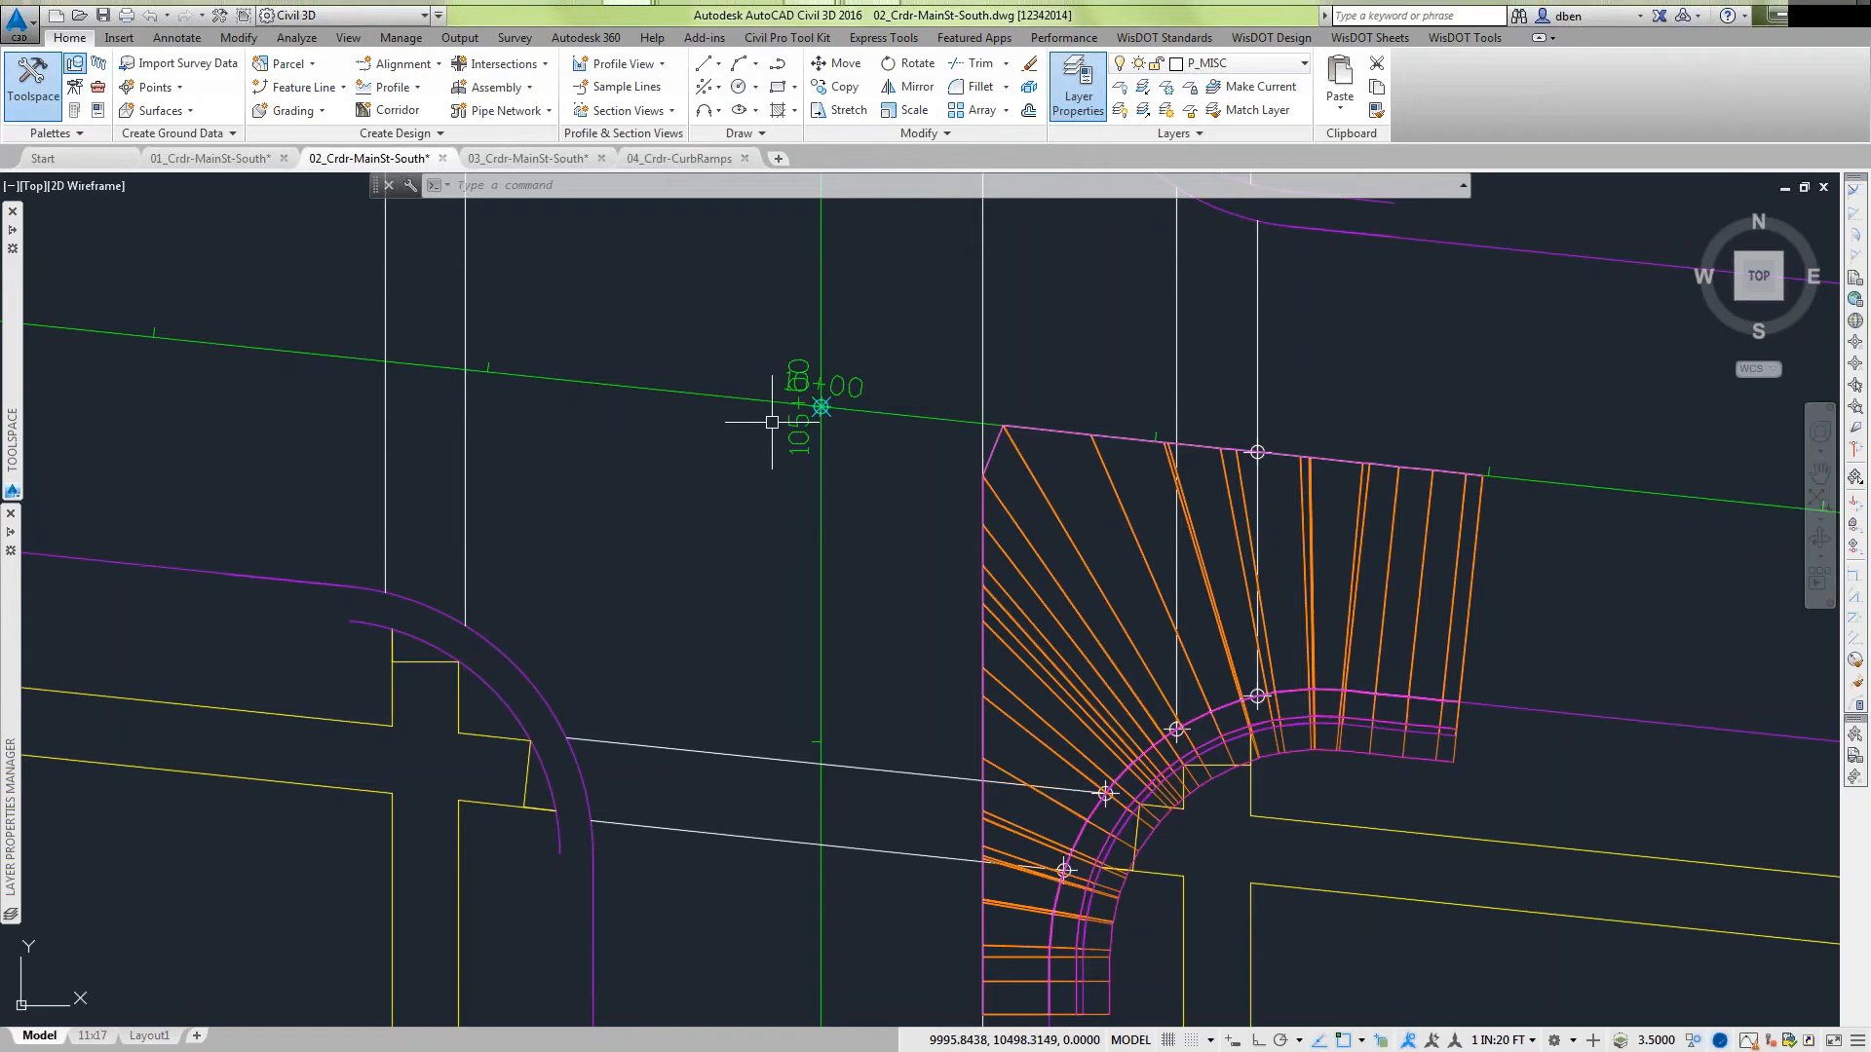
End the object isolation to bring back the hidden objects around the Main Street and First Street intersection.
{"action": "right_click", "coordinate": [920, 346]}
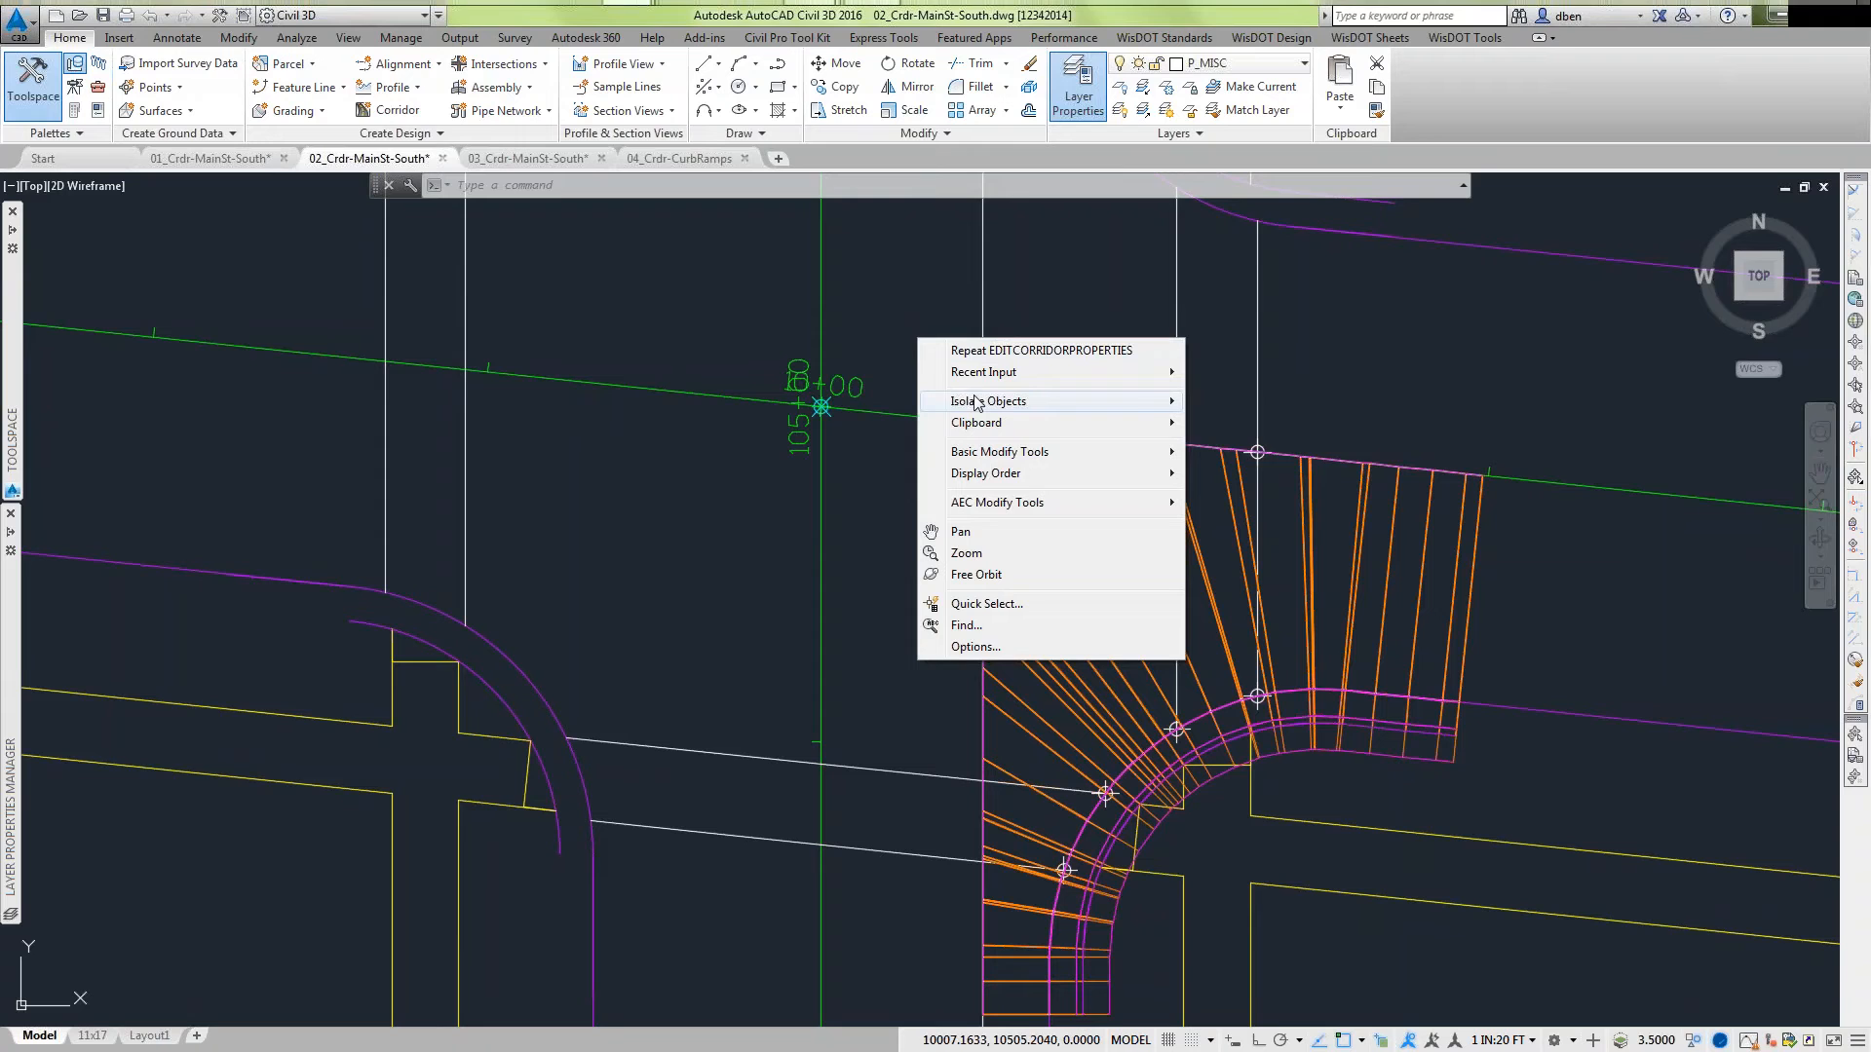
{"action": "mouse_move", "coordinate": [975, 403]}
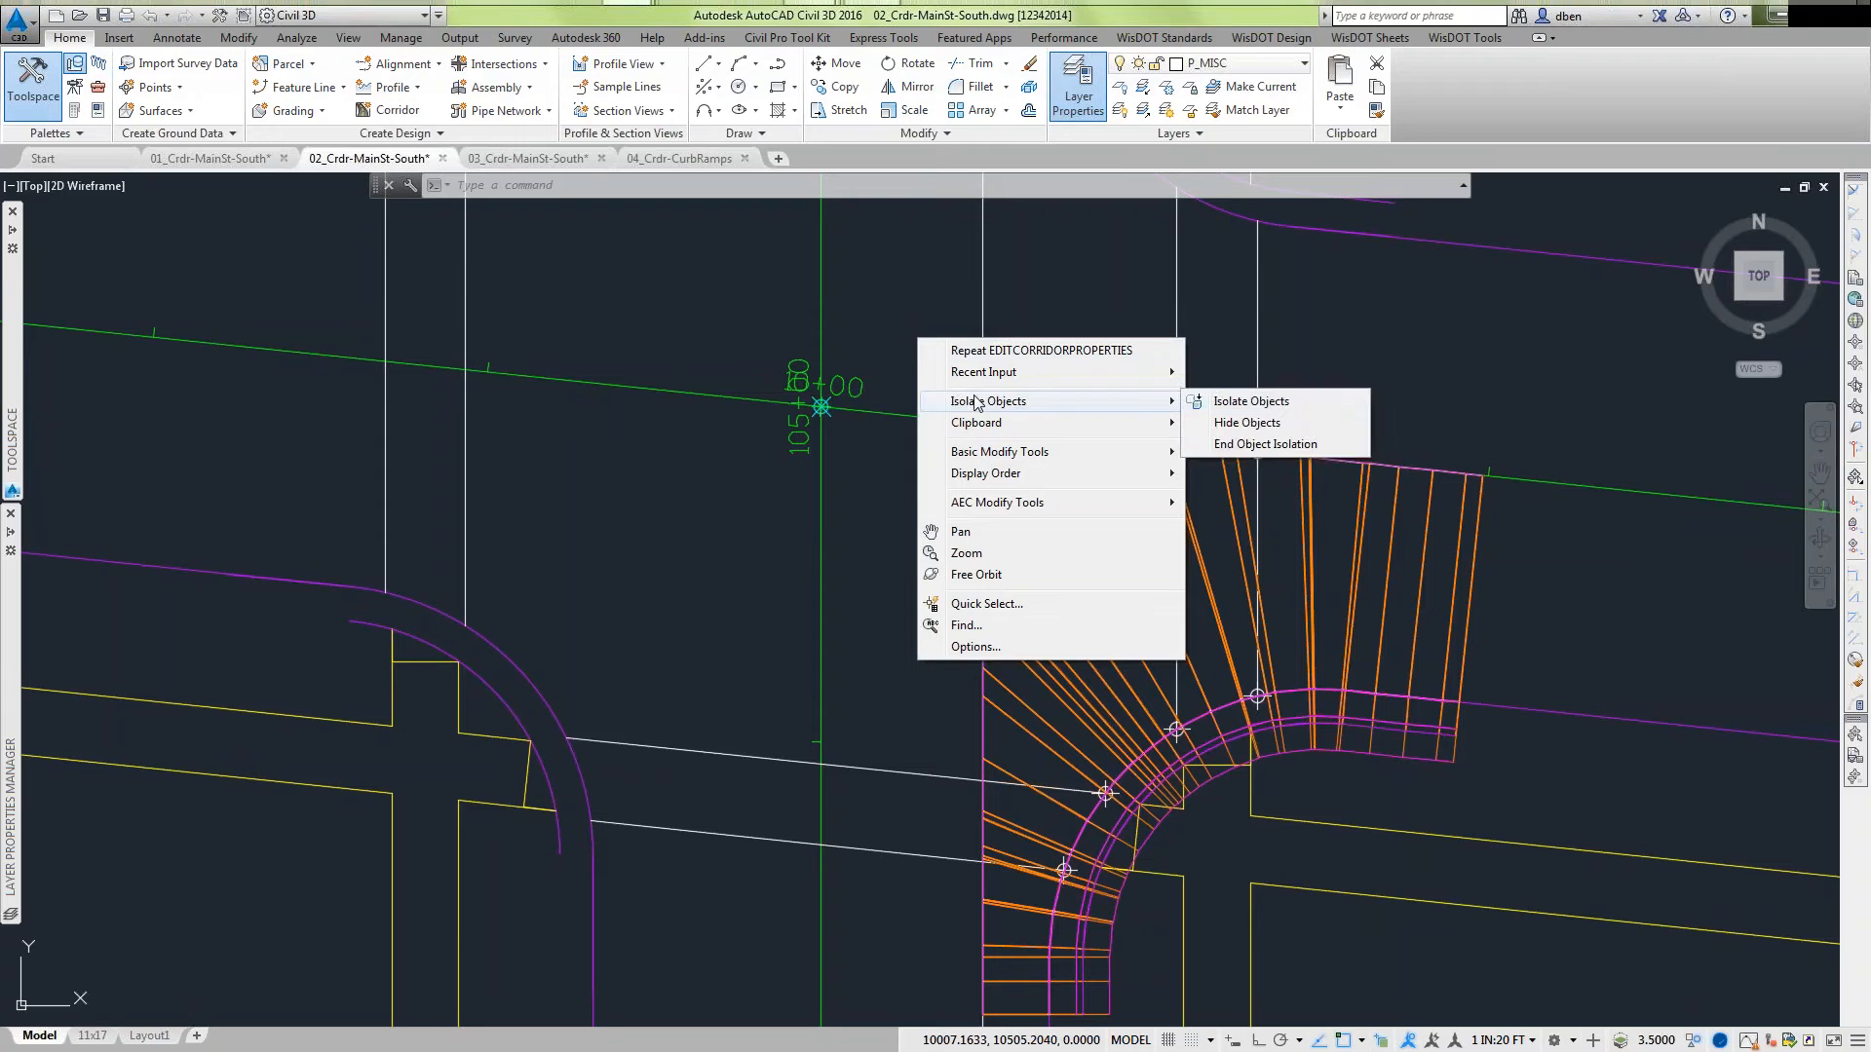
{"action": "left_click", "coordinate": [1257, 445]}
{"action": "scroll", "coordinate": [897, 532], "scroll_direction": "down", "scroll_amount": 2}
{"action": "scroll", "coordinate": [851, 601], "scroll_direction": "down", "scroll_amount": 3}
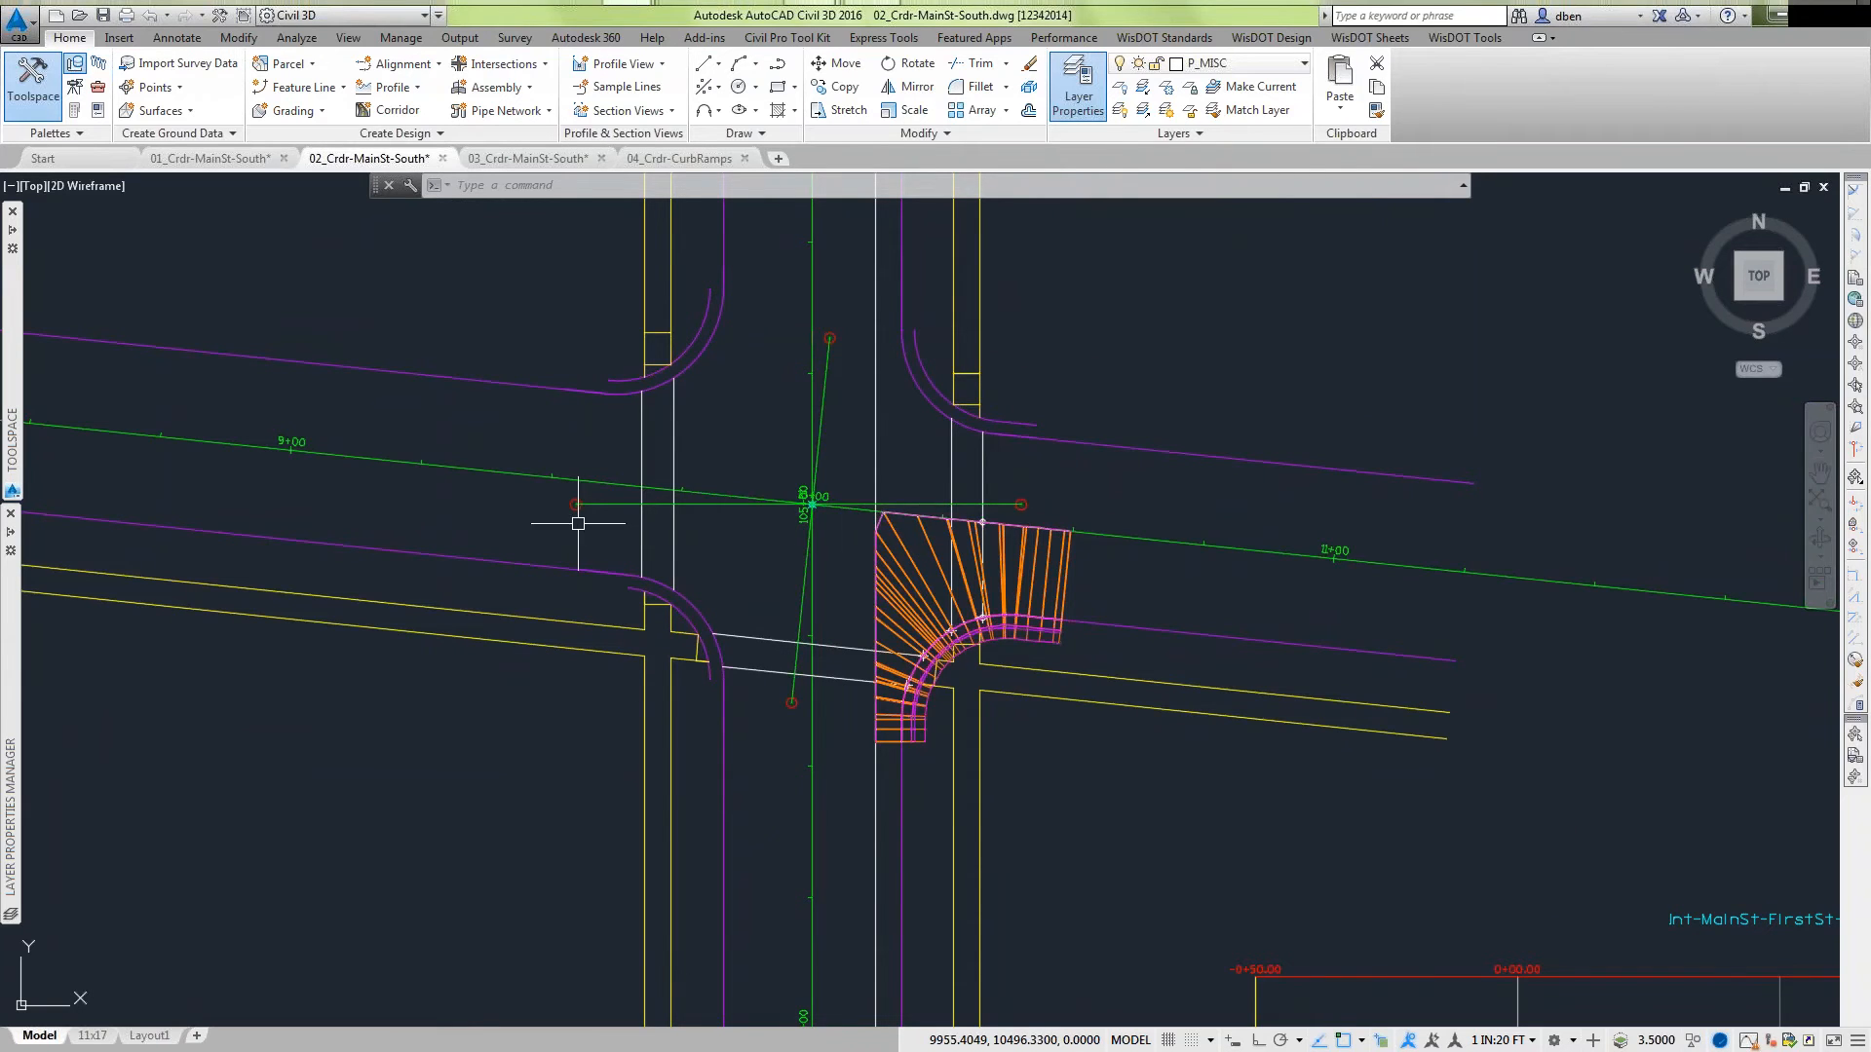
Identify the auxiliary First Street alignment crossing the intersection by selecting it, and clear the selection.
{"action": "left_click", "coordinate": [606, 506]}
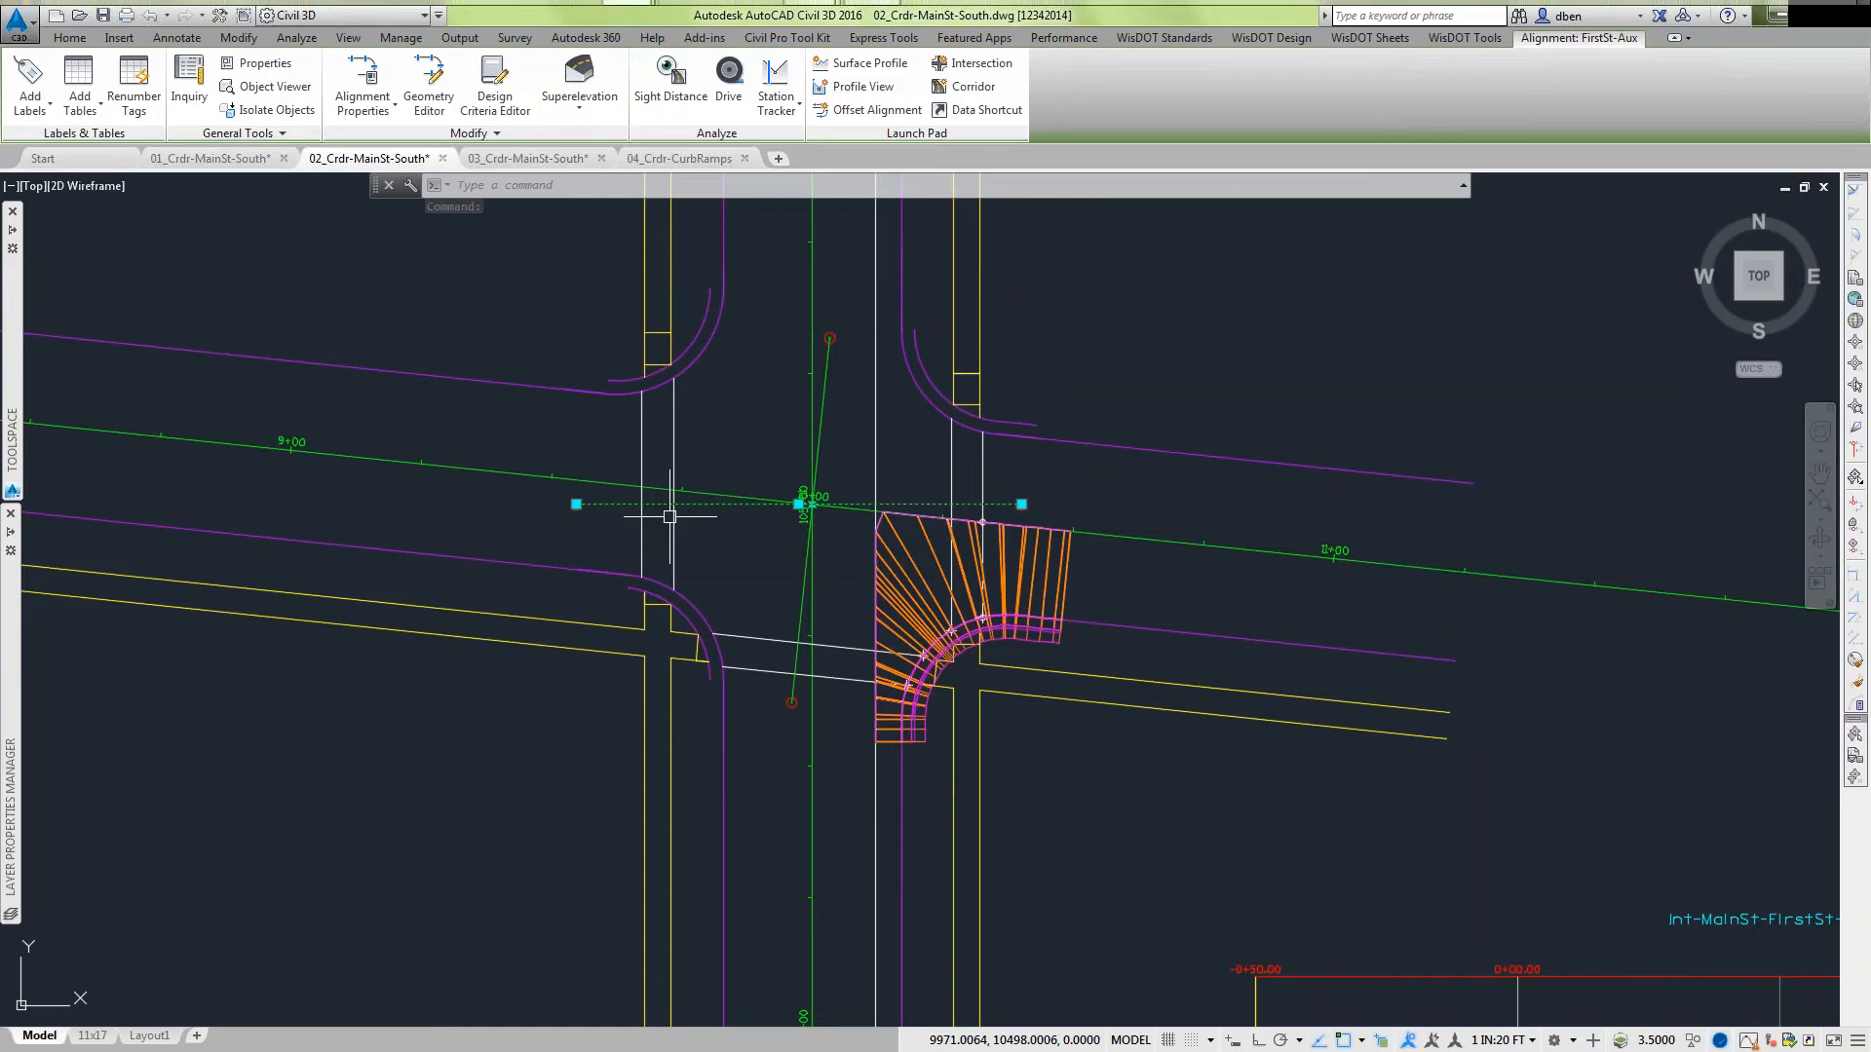
{"action": "key", "text": "Escape"}
{"action": "key", "text": "Escape"}
{"action": "key", "text": "Escape"}
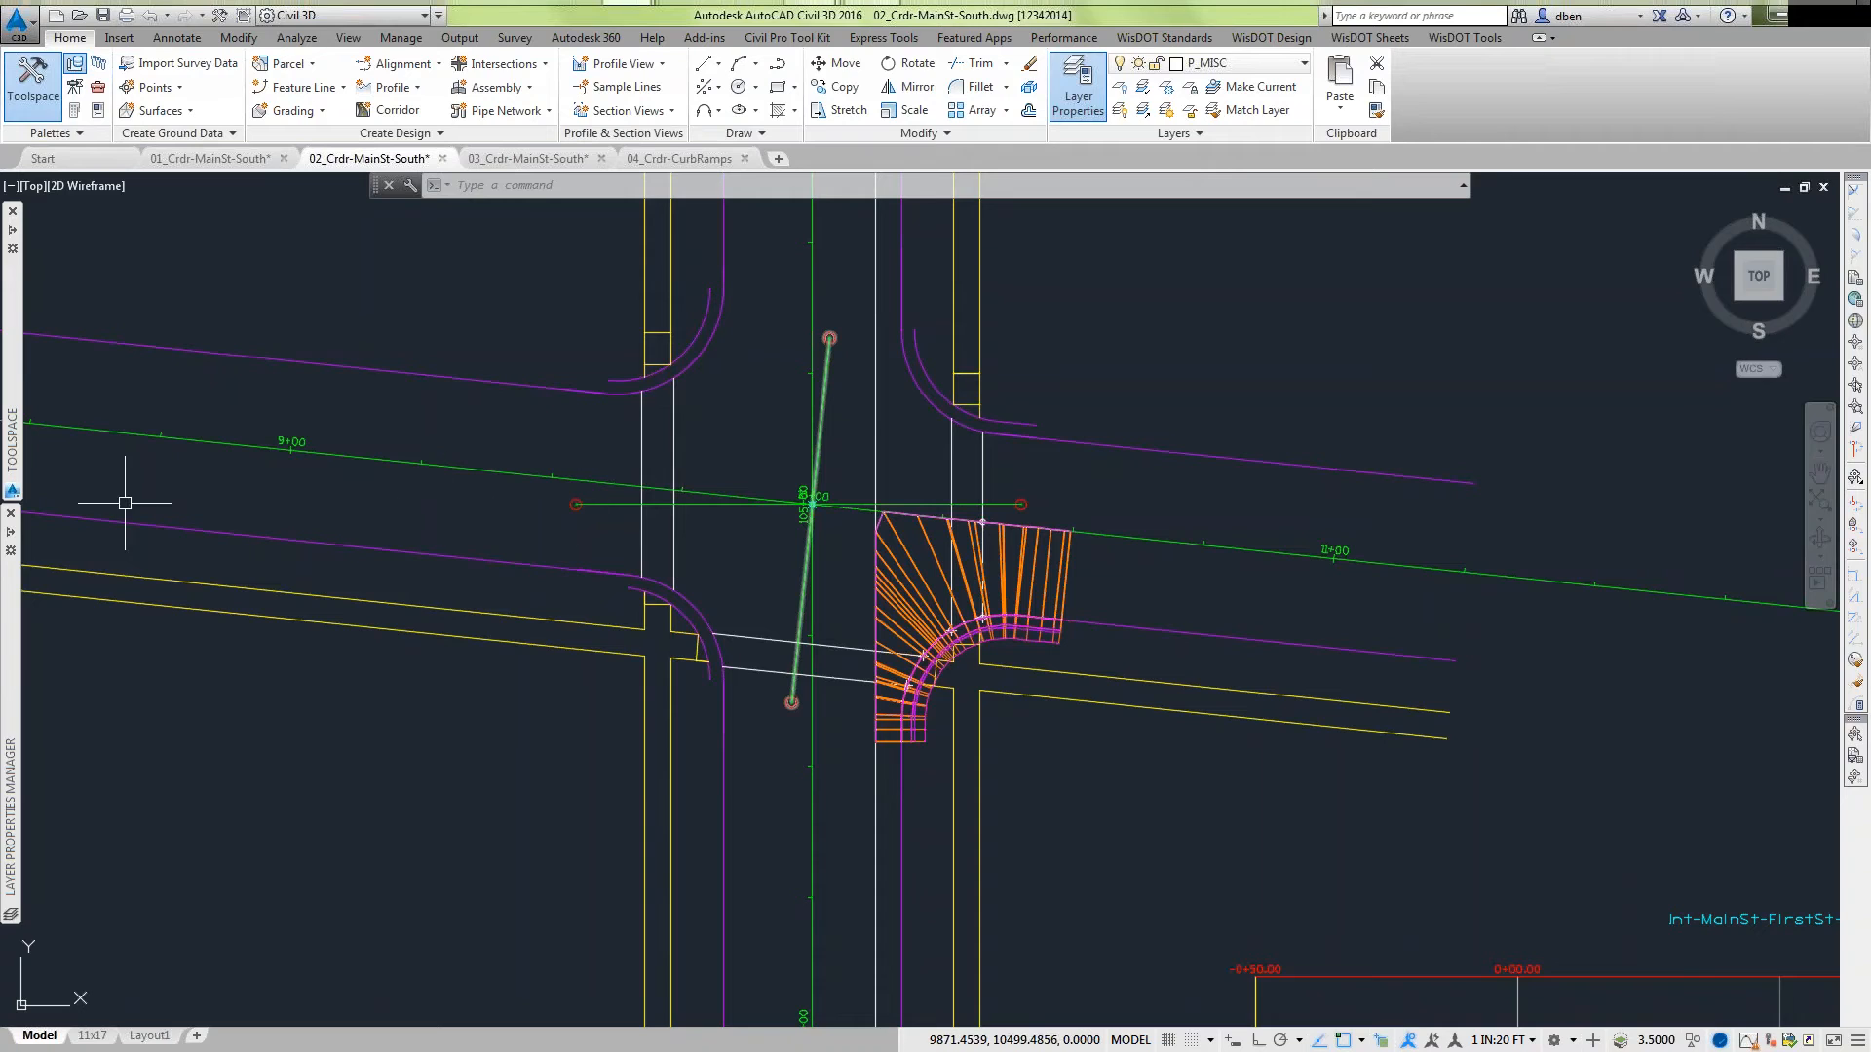
List the profiles of the FirstSt-Aux centerline alignment in the Prospector tree.
{"action": "mouse_move", "coordinate": [12, 429]}
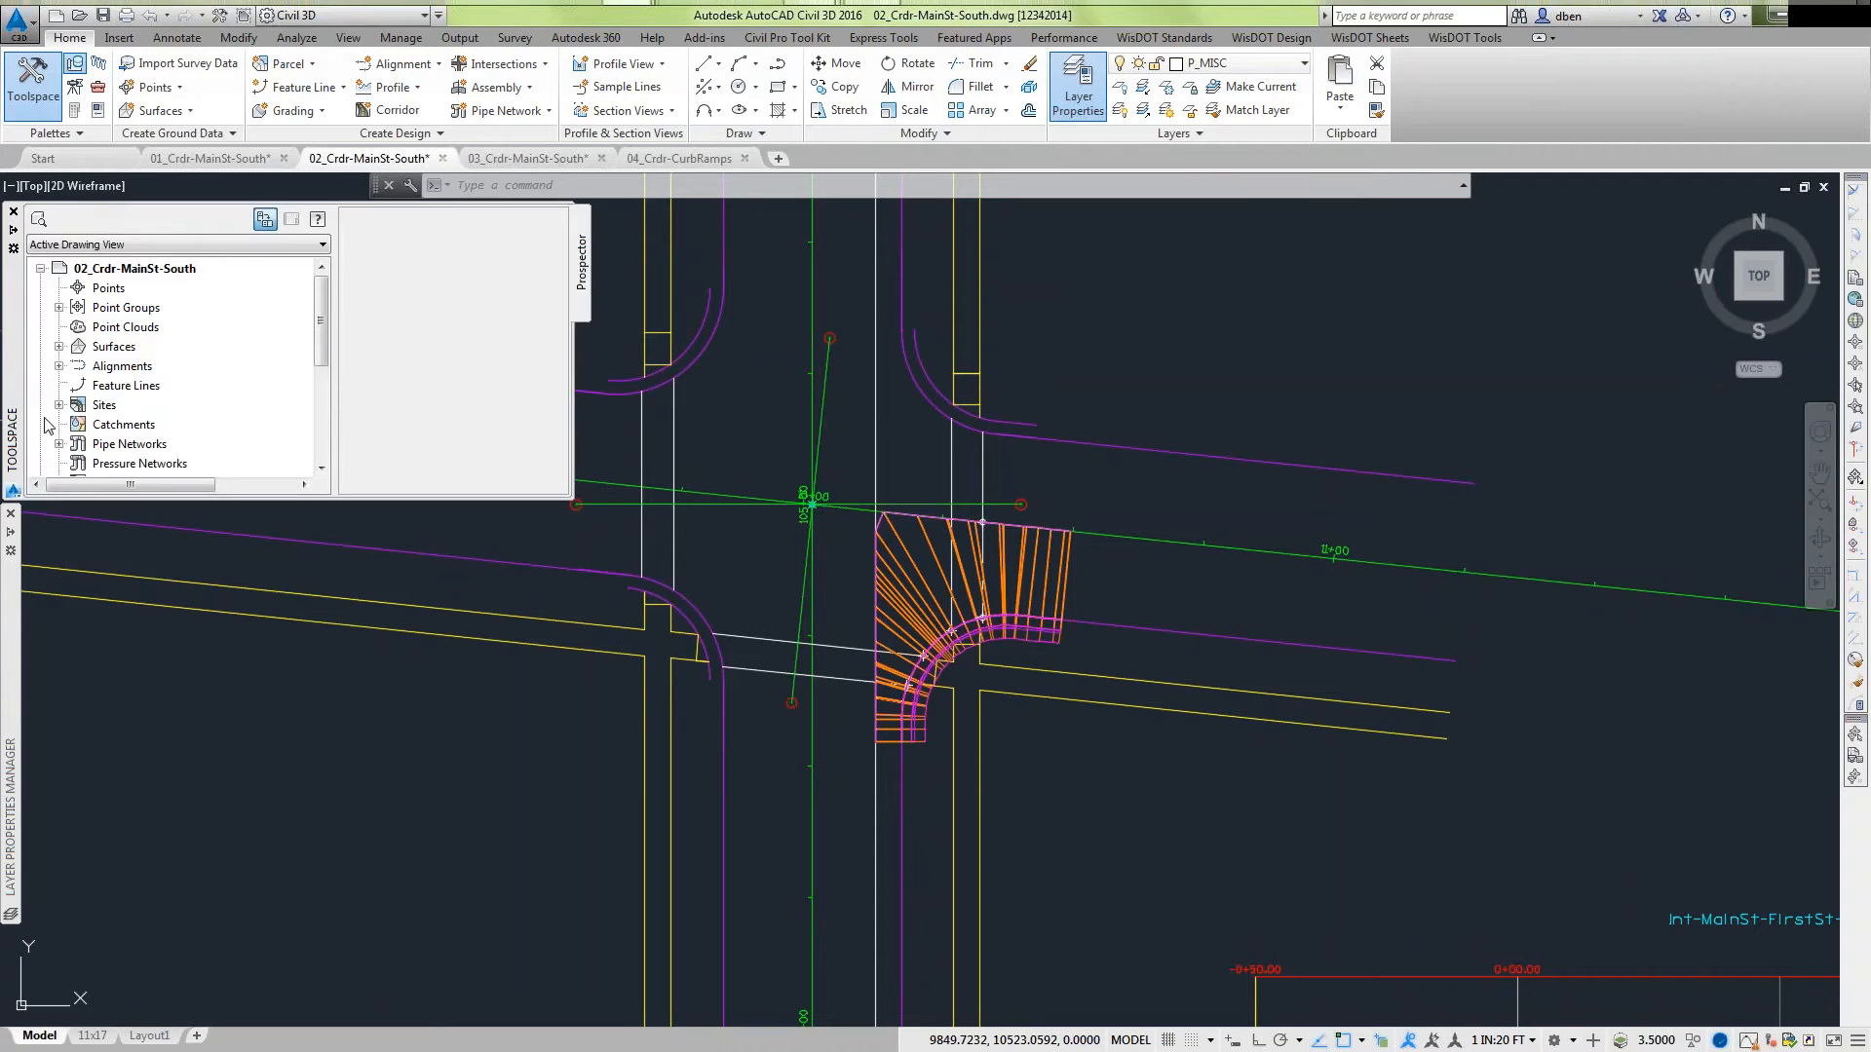
{"action": "left_click", "coordinate": [103, 374]}
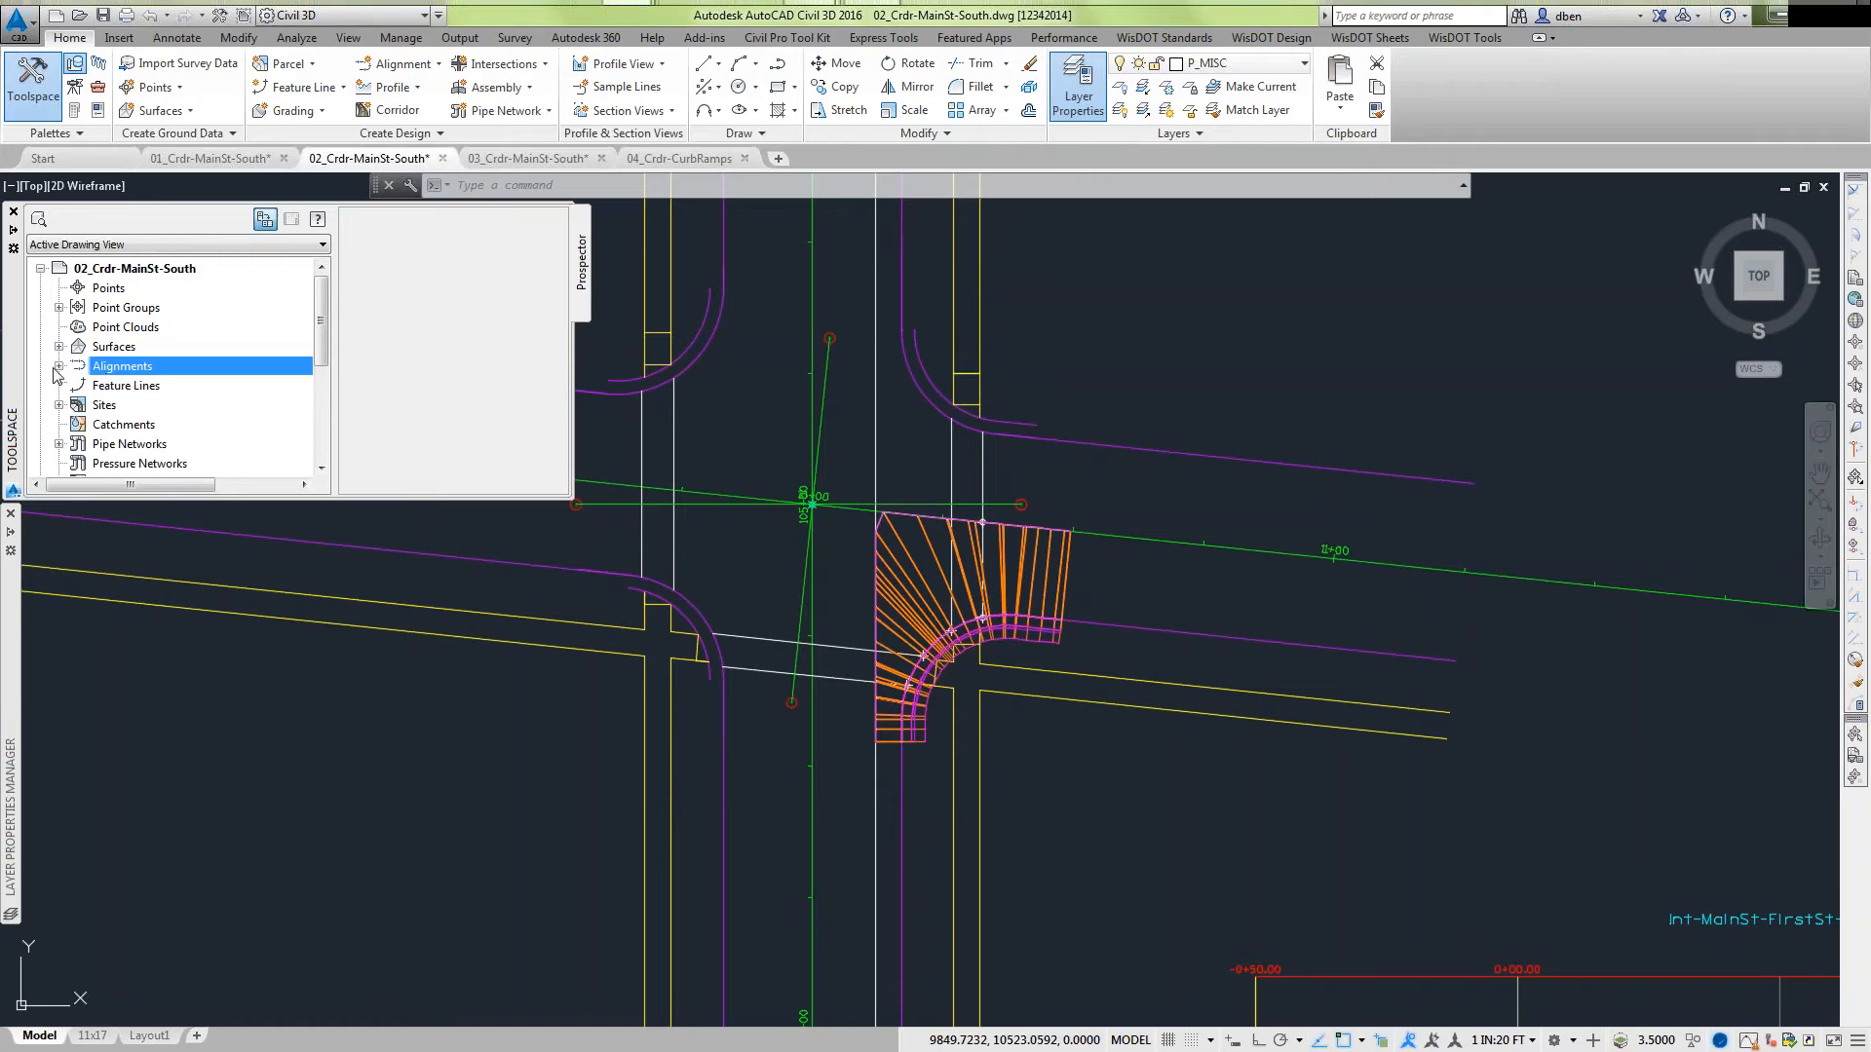
{"action": "left_click", "coordinate": [58, 367]}
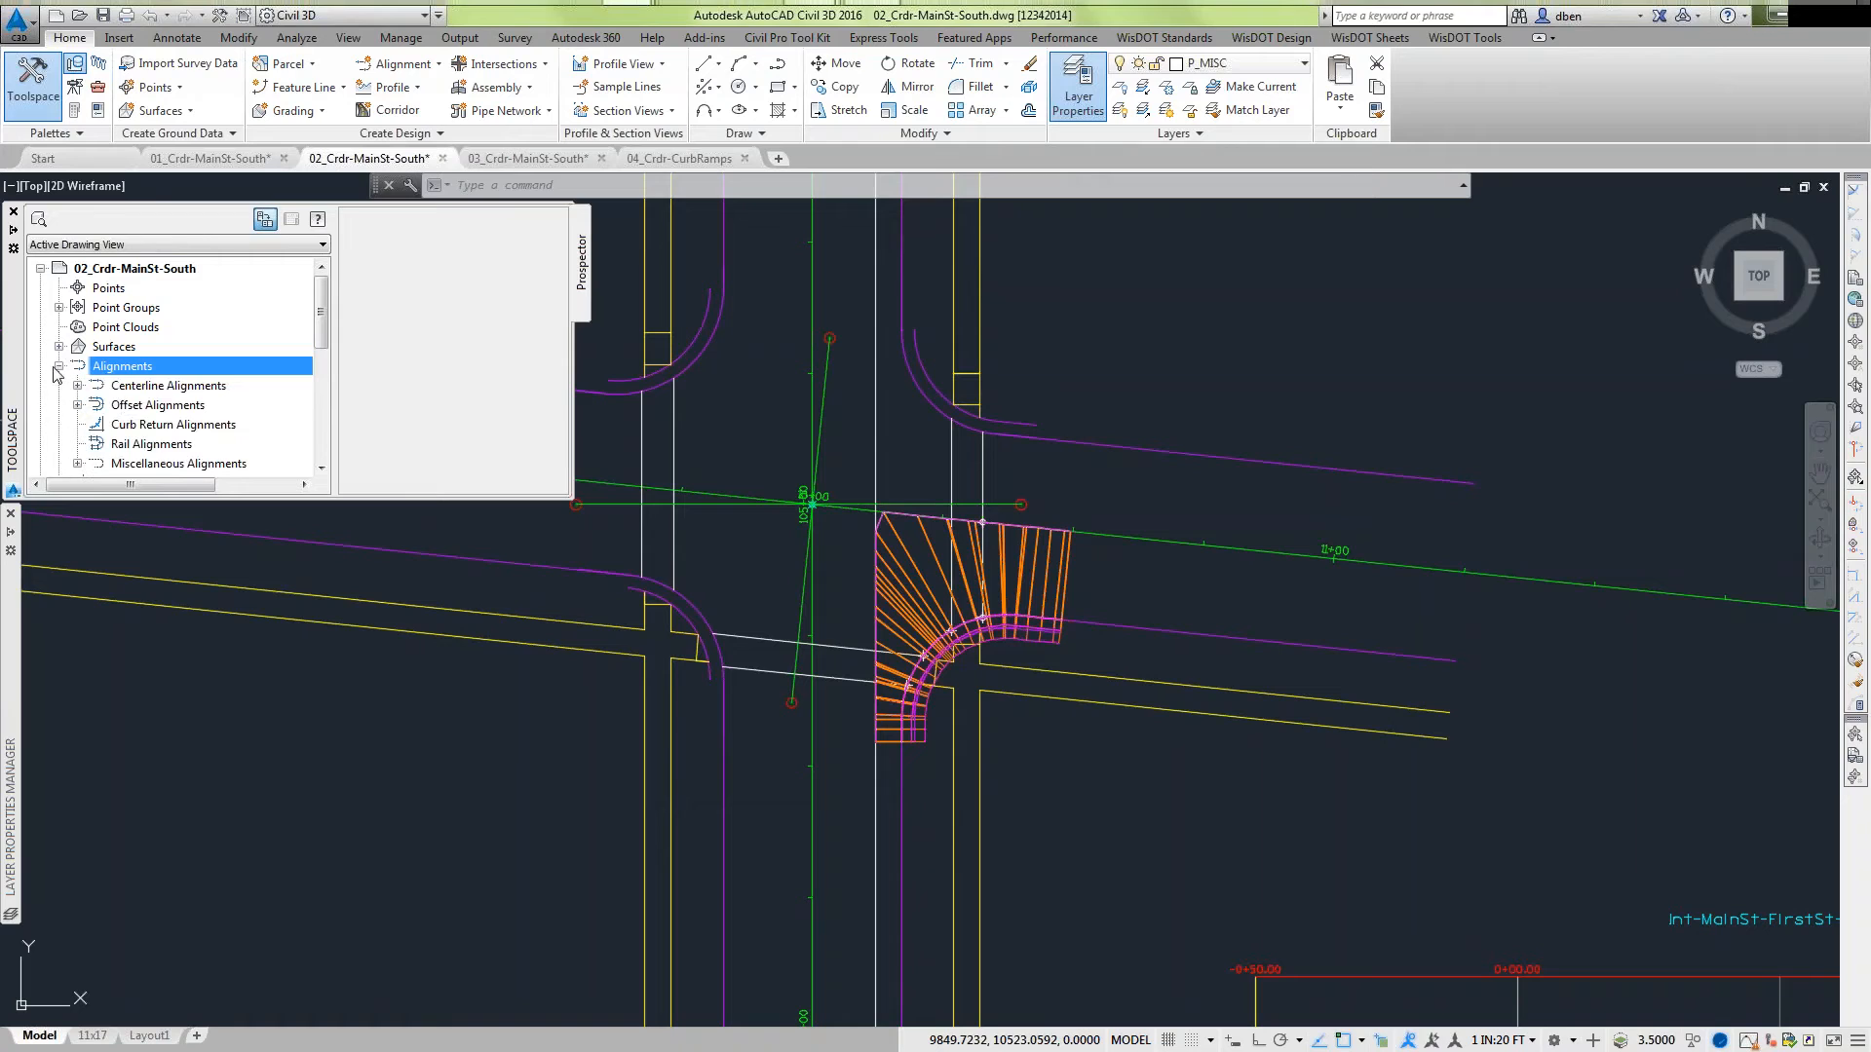
{"action": "left_click", "coordinate": [117, 389]}
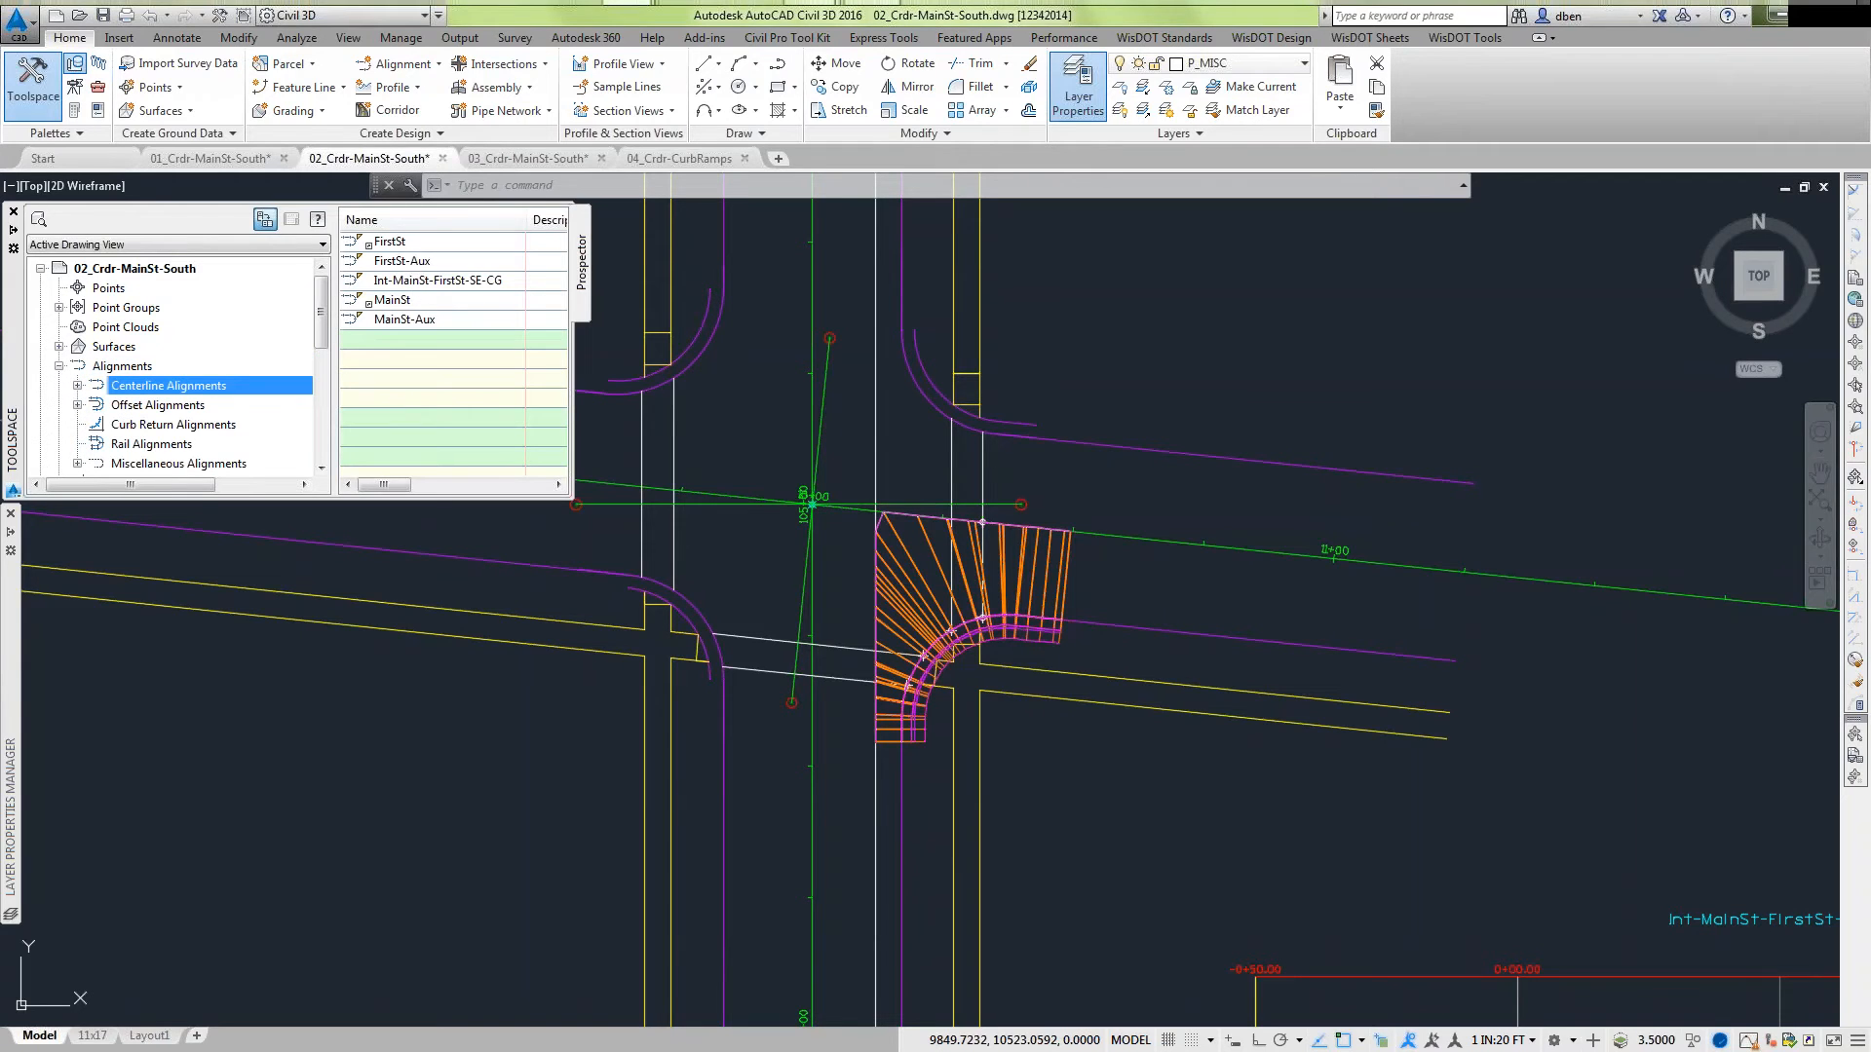
{"action": "left_click", "coordinate": [76, 386]}
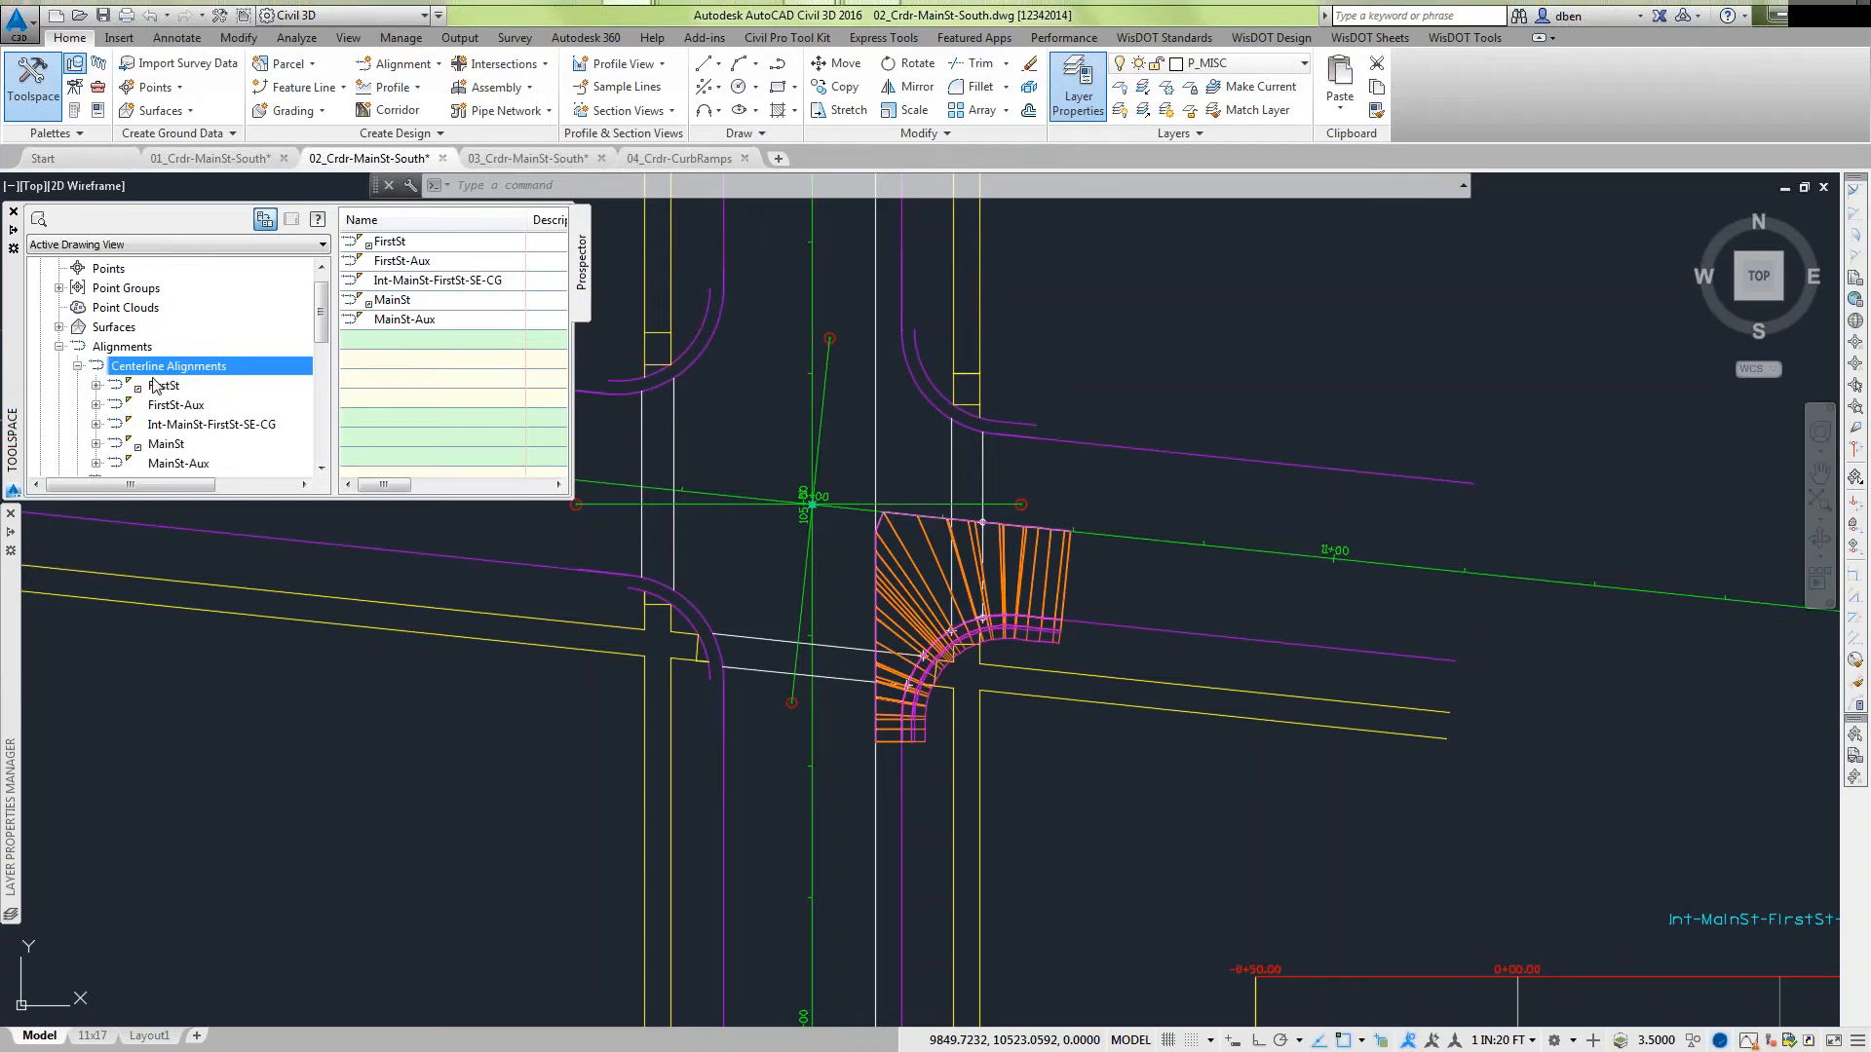
{"action": "left_click", "coordinate": [96, 404]}
{"action": "left_click", "coordinate": [115, 425]}
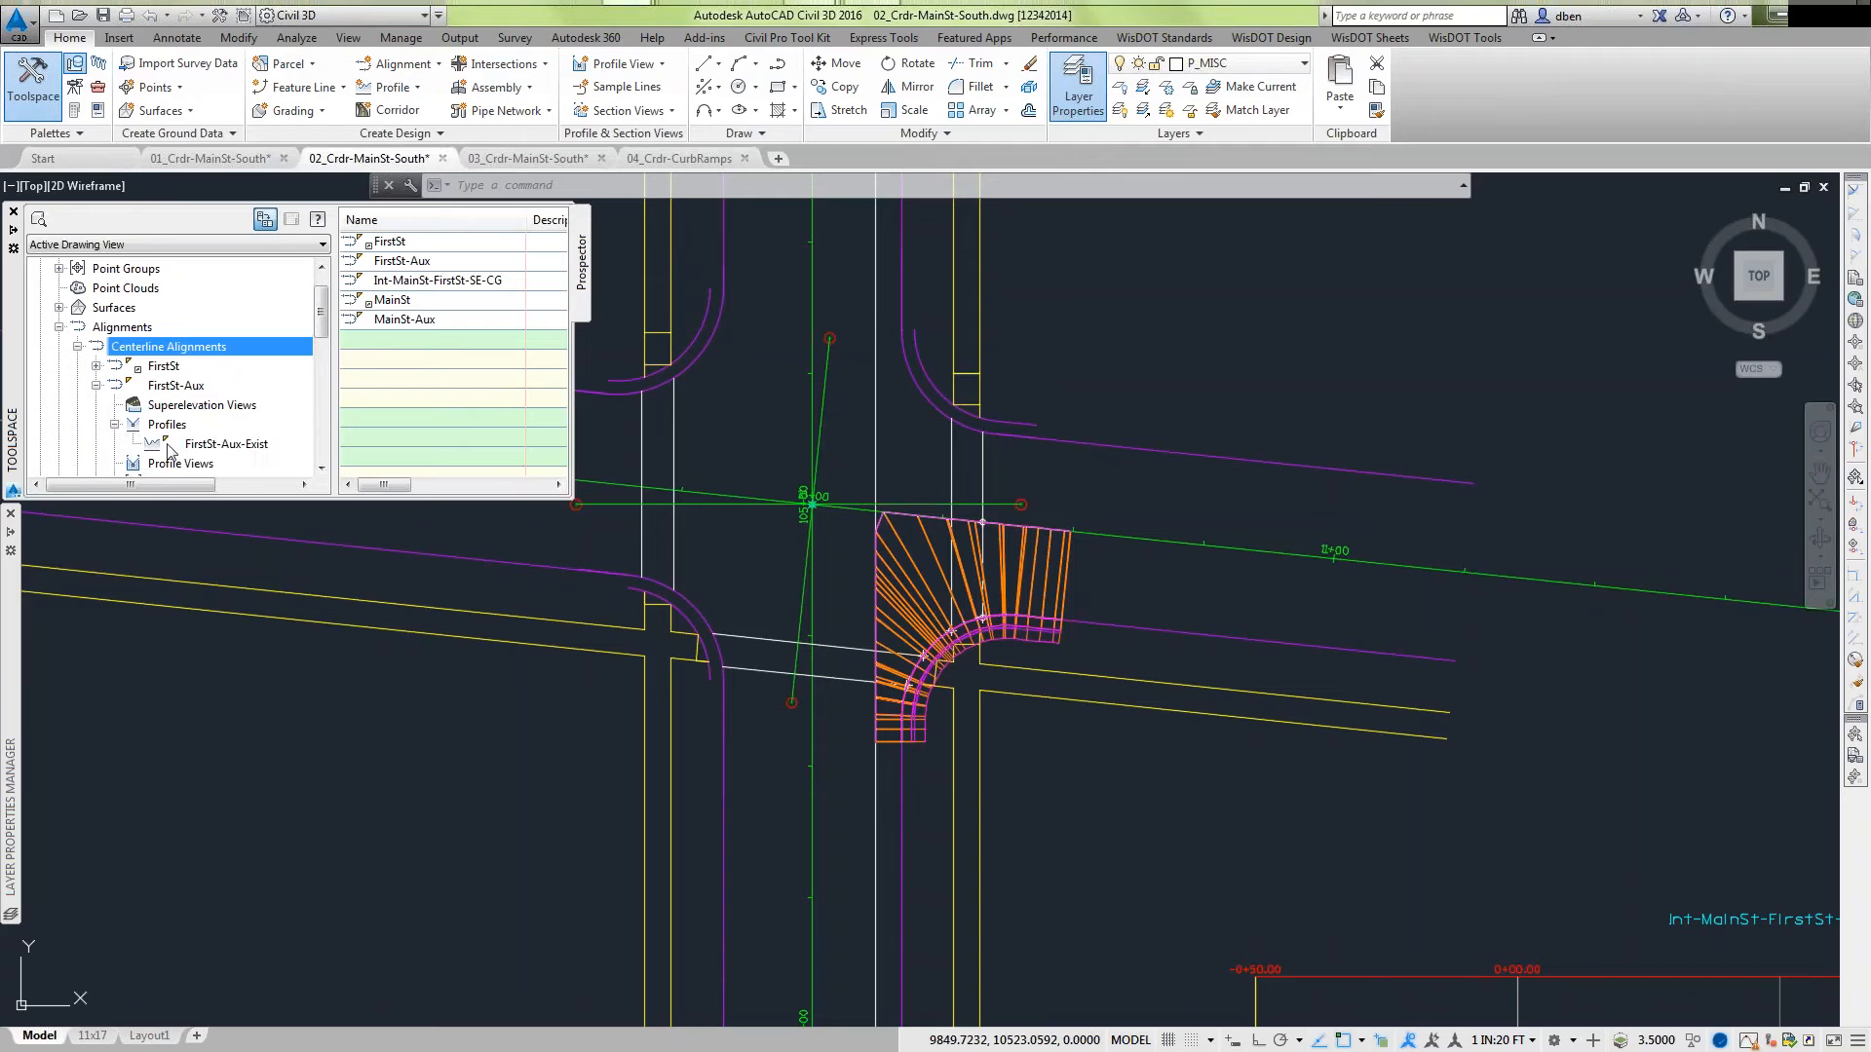
List the profiles of the MainSt-Aux centerline alignment.
{"action": "left_click", "coordinate": [324, 383]}
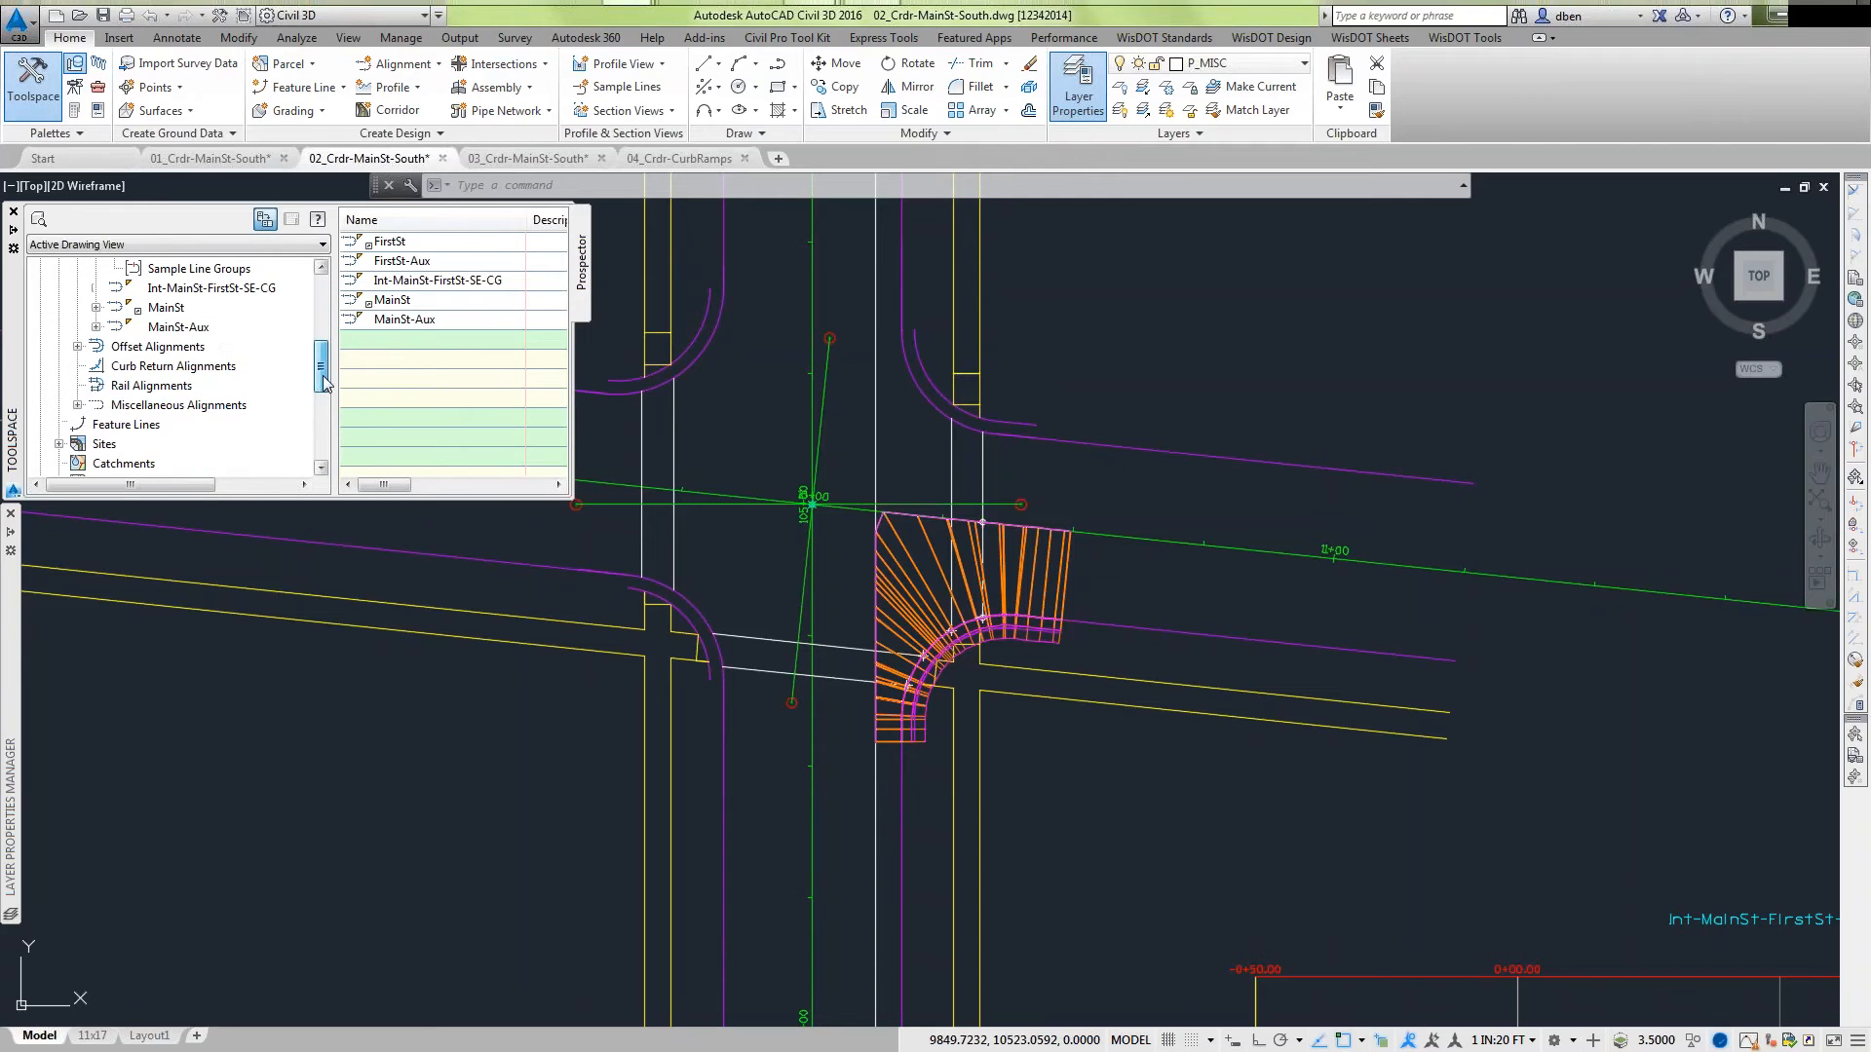
{"action": "left_click", "coordinate": [97, 307]}
{"action": "left_click", "coordinate": [97, 307]}
{"action": "left_click", "coordinate": [97, 326]}
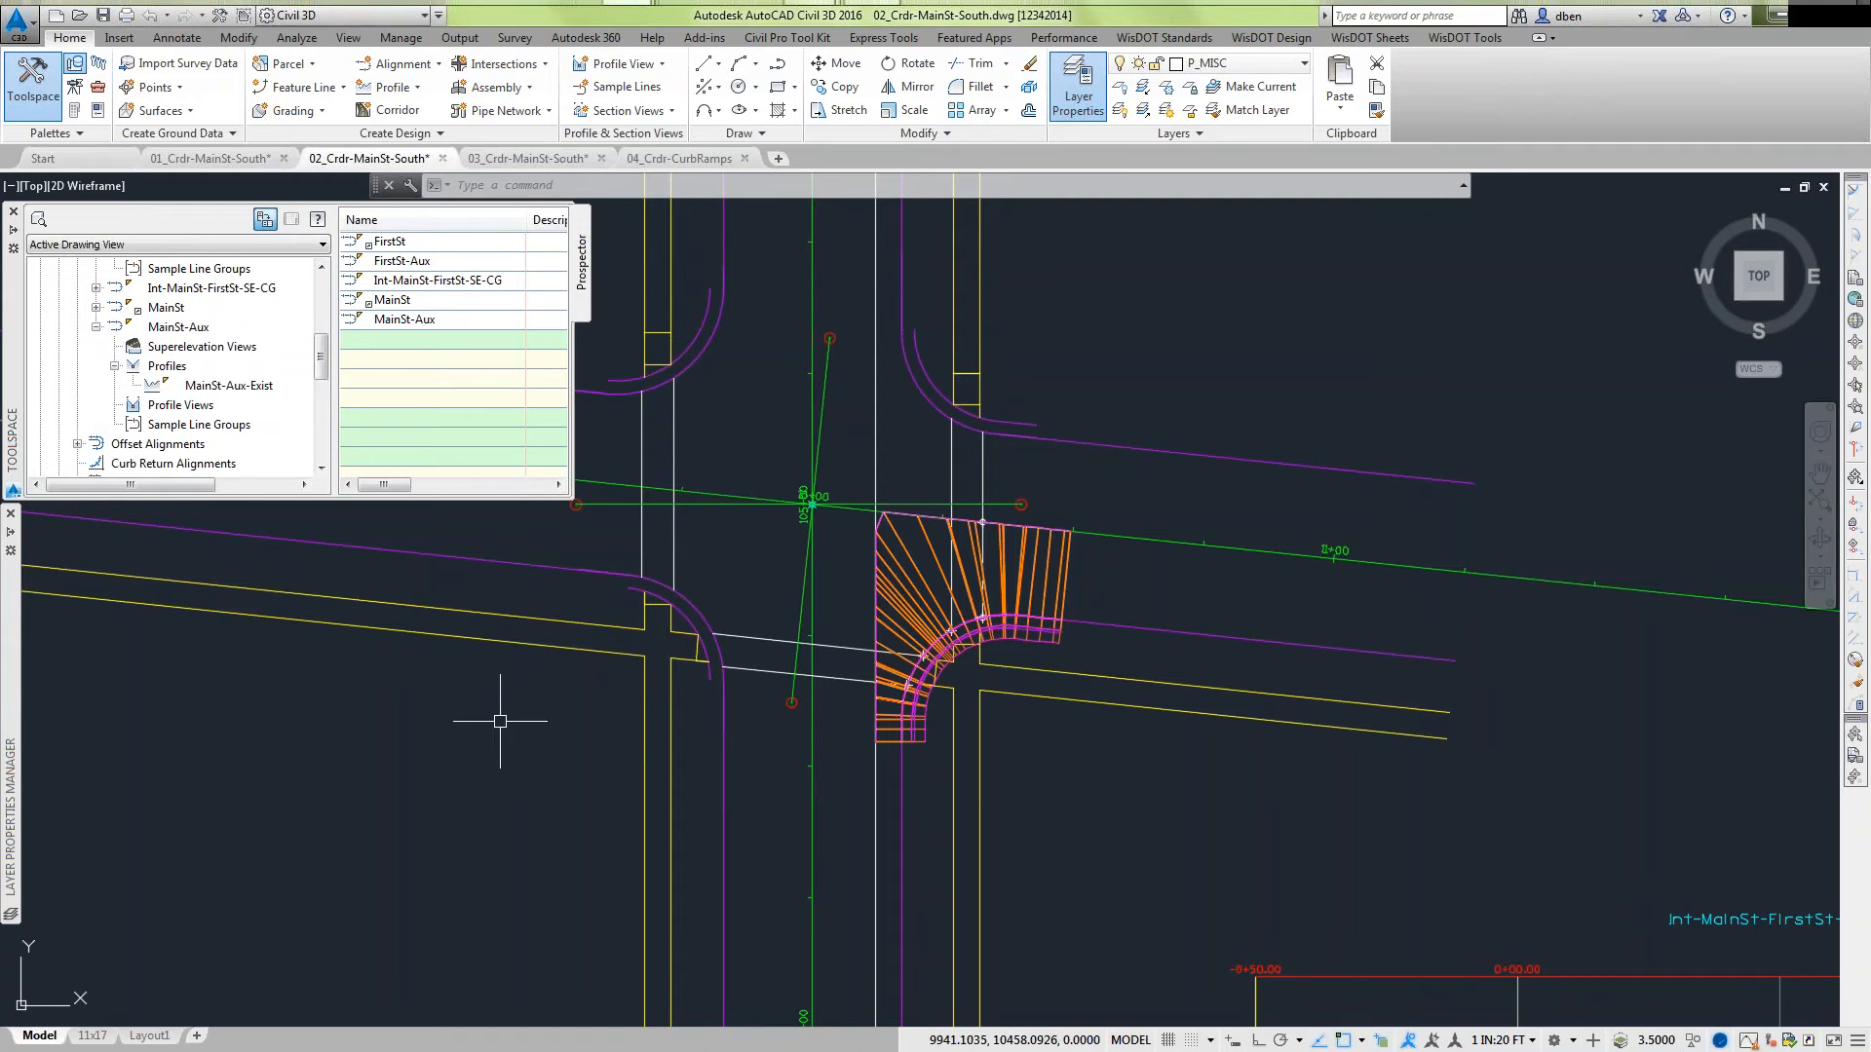
Examine the intersection plan and the surrounding profile views across the whole drawing.
{"action": "scroll", "coordinate": [526, 755], "scroll_direction": "down", "scroll_amount": 10}
{"action": "scroll", "coordinate": [537, 752], "scroll_direction": "down", "scroll_amount": 2}
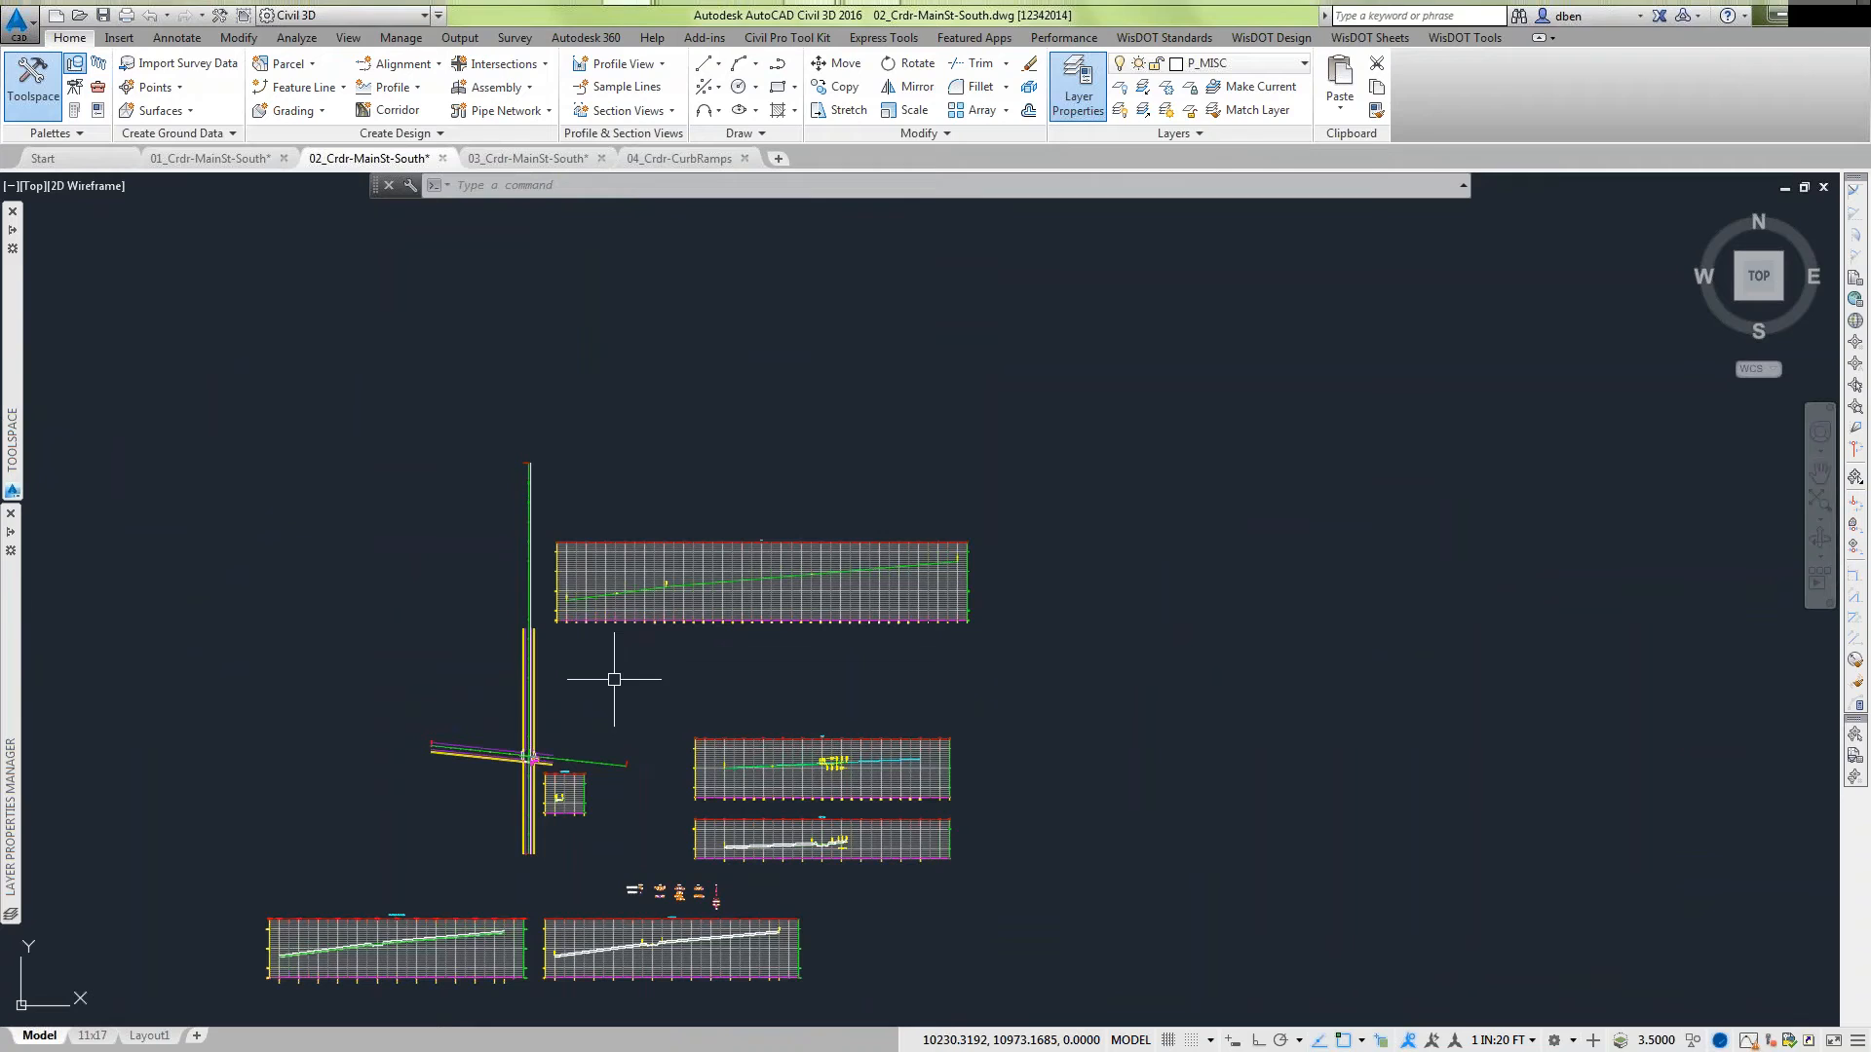
{"action": "mouse_move", "coordinate": [468, 663]}
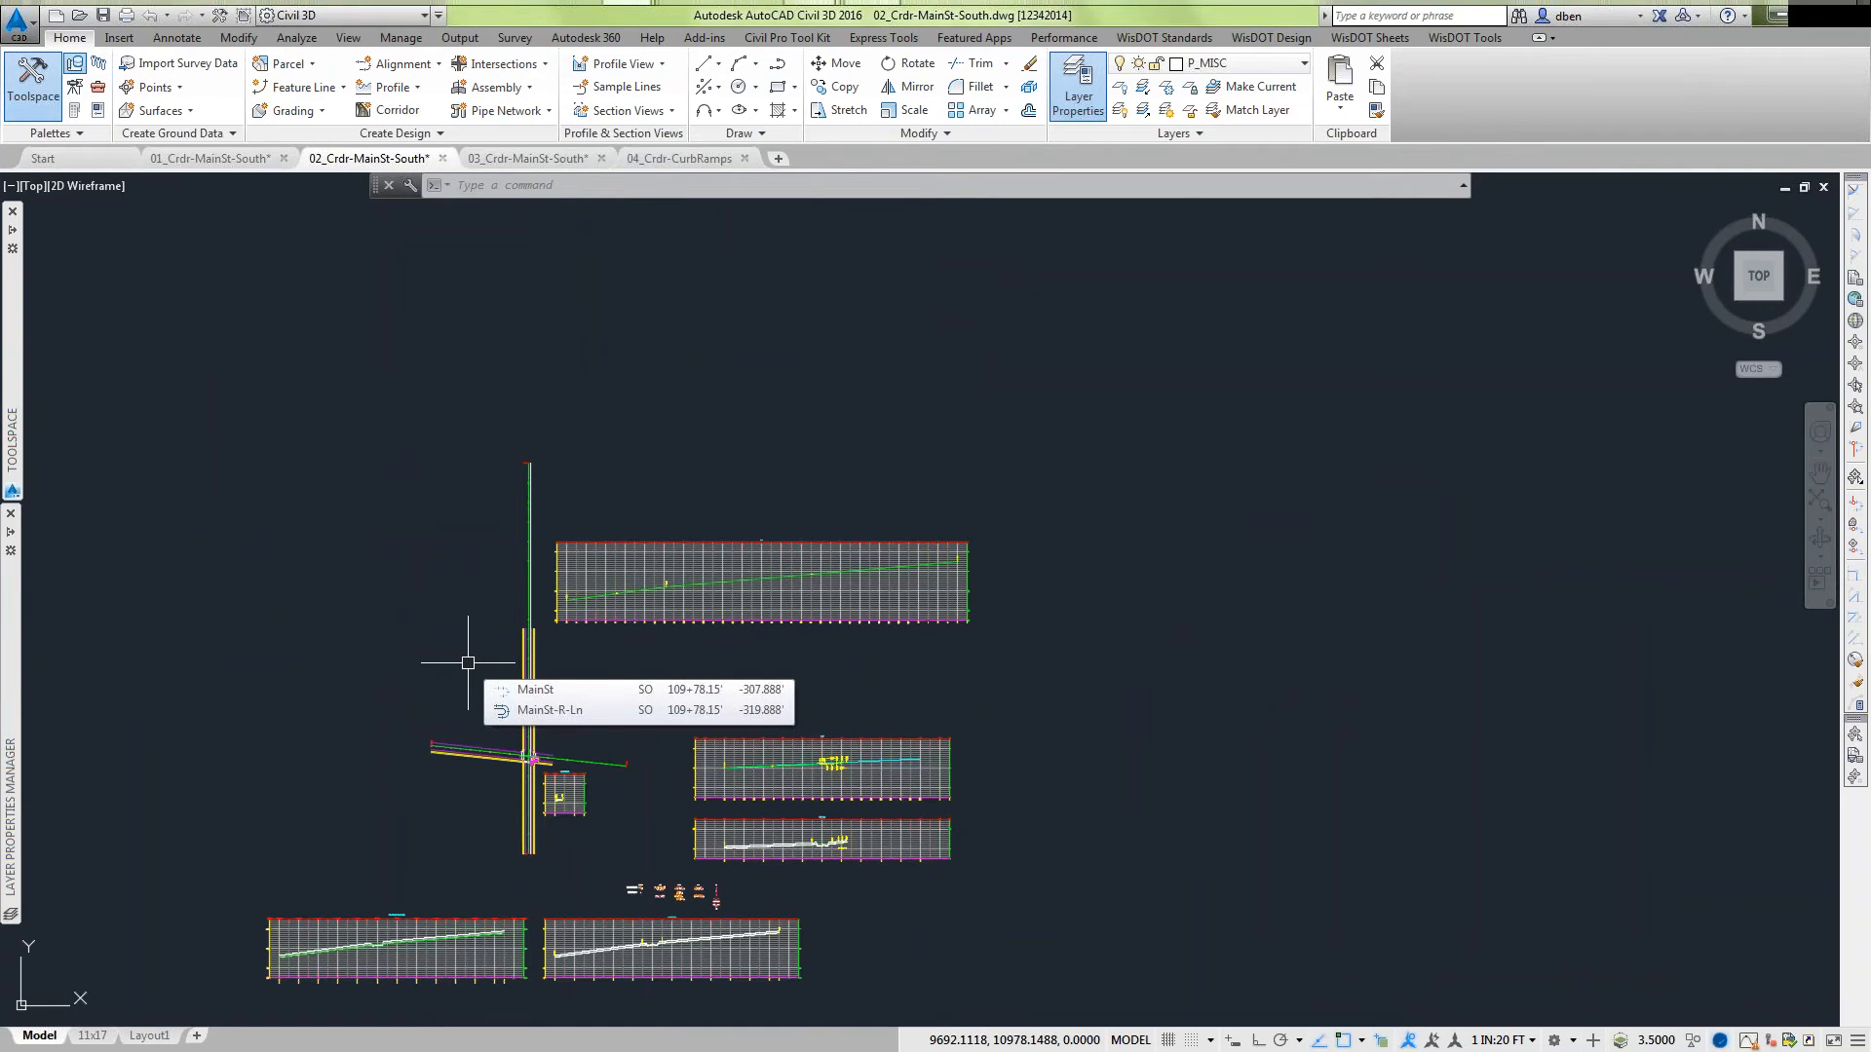
{"action": "scroll", "coordinate": [531, 770], "scroll_direction": "up", "scroll_amount": 10}
{"action": "middle_click_drag", "start_coordinate": [745, 612], "coordinate": [902, 719]}
{"action": "mouse_move", "coordinate": [884, 714]}
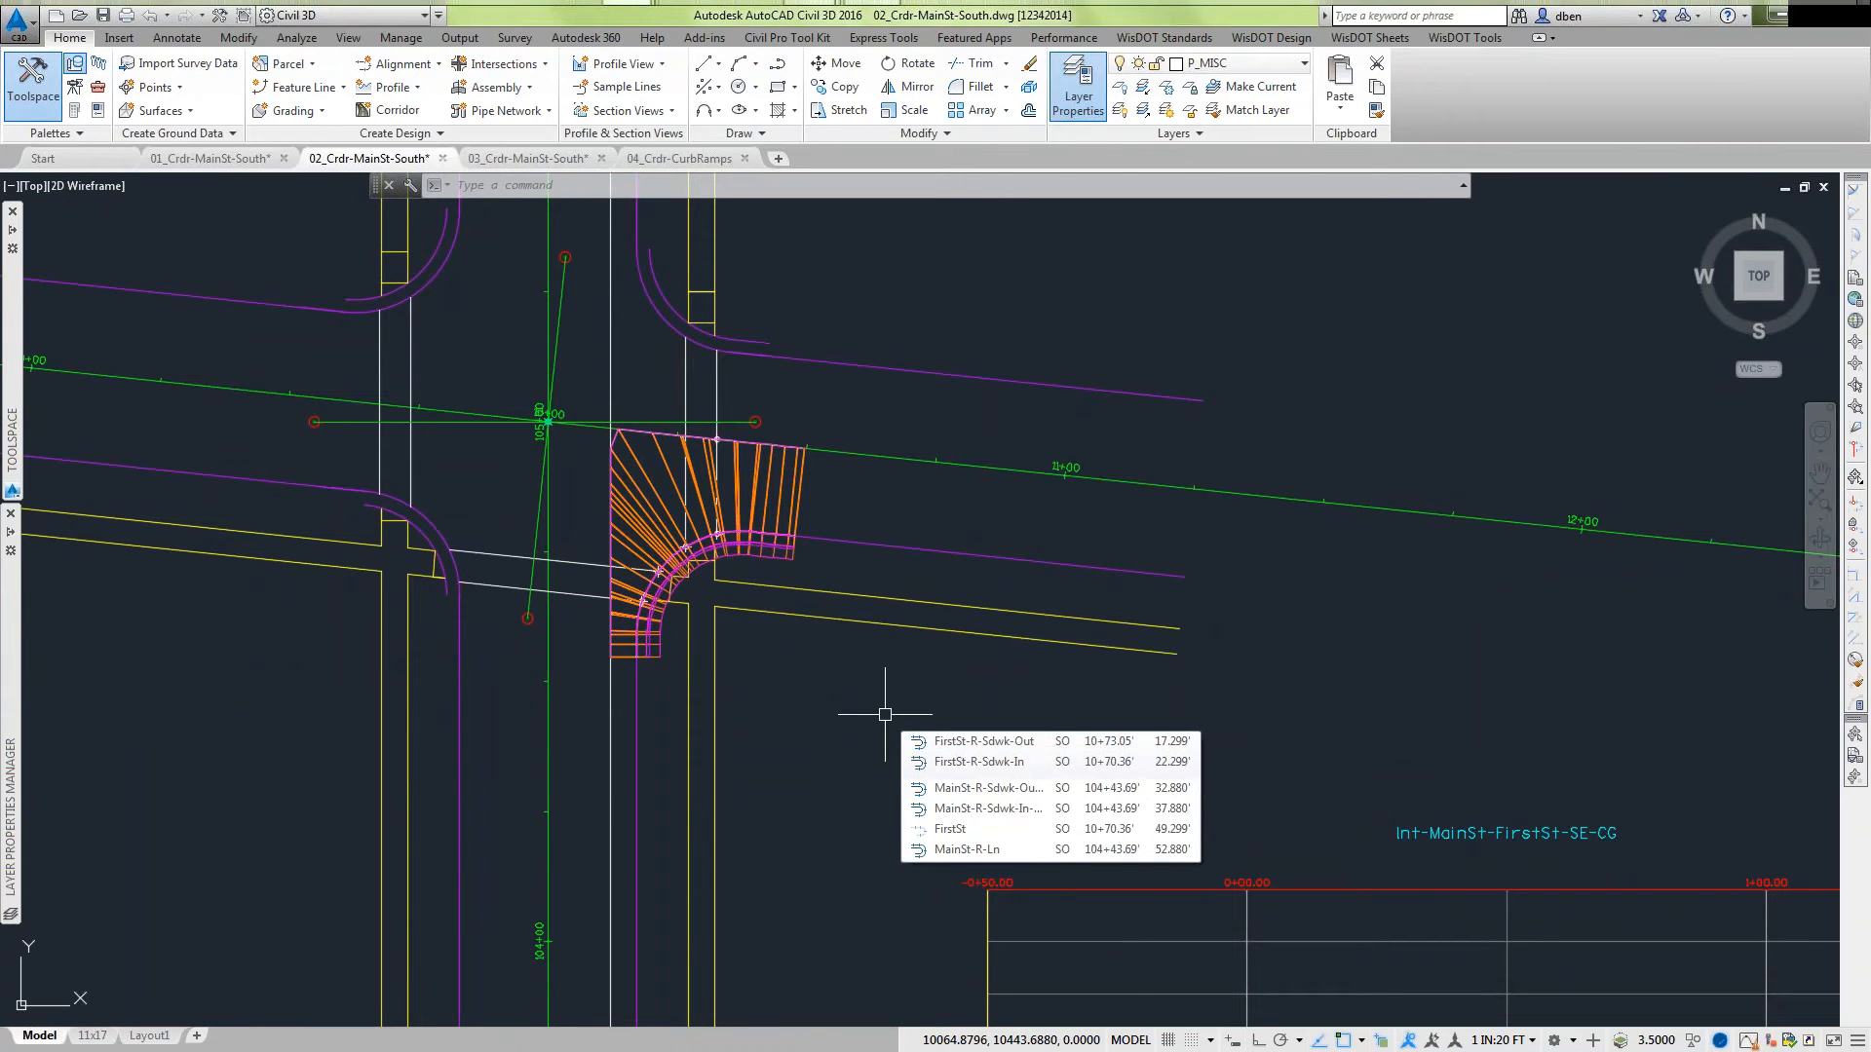
{"action": "scroll", "coordinate": [1076, 848], "scroll_direction": "down", "scroll_amount": 5}
{"action": "middle_click_drag", "start_coordinate": [1079, 904], "coordinate": [968, 509]}
{"action": "middle_click_drag", "start_coordinate": [1093, 729], "coordinate": [1074, 498]}
{"action": "scroll", "coordinate": [1074, 499], "scroll_direction": "down", "scroll_amount": 3}
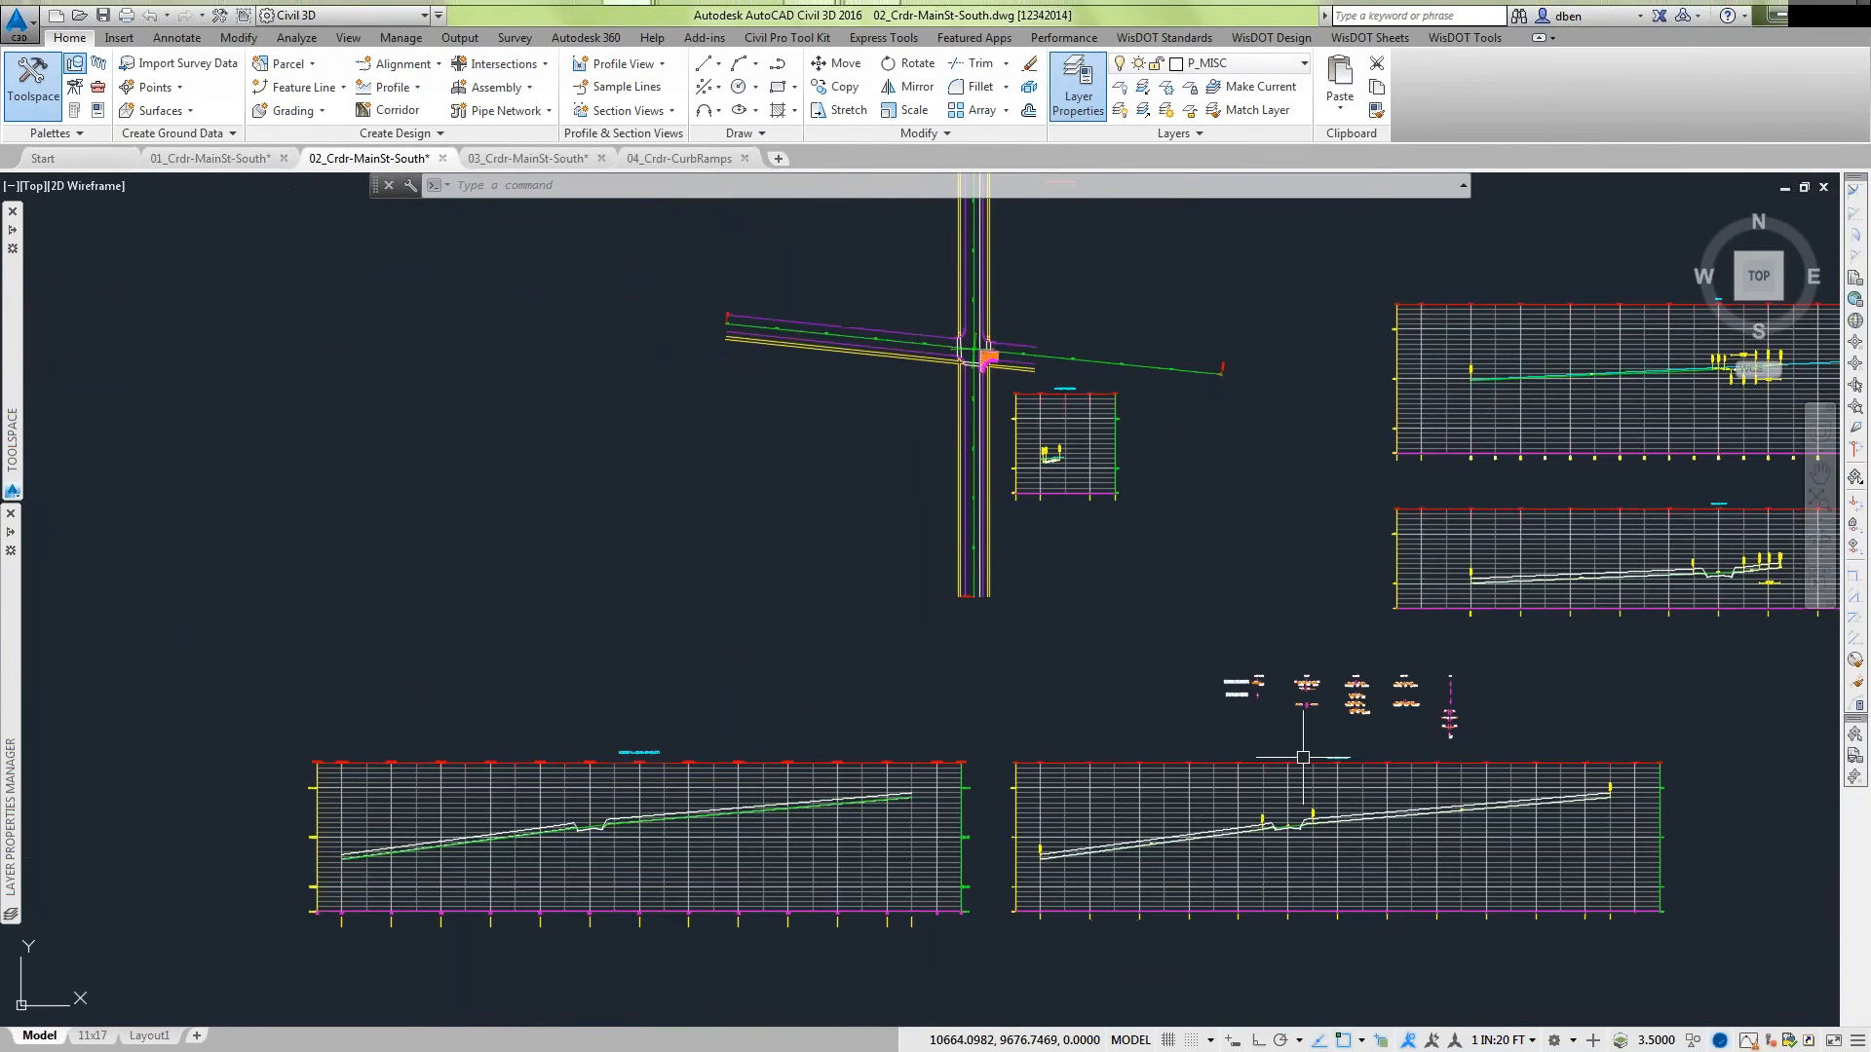
{"action": "mouse_move", "coordinate": [1113, 663]}
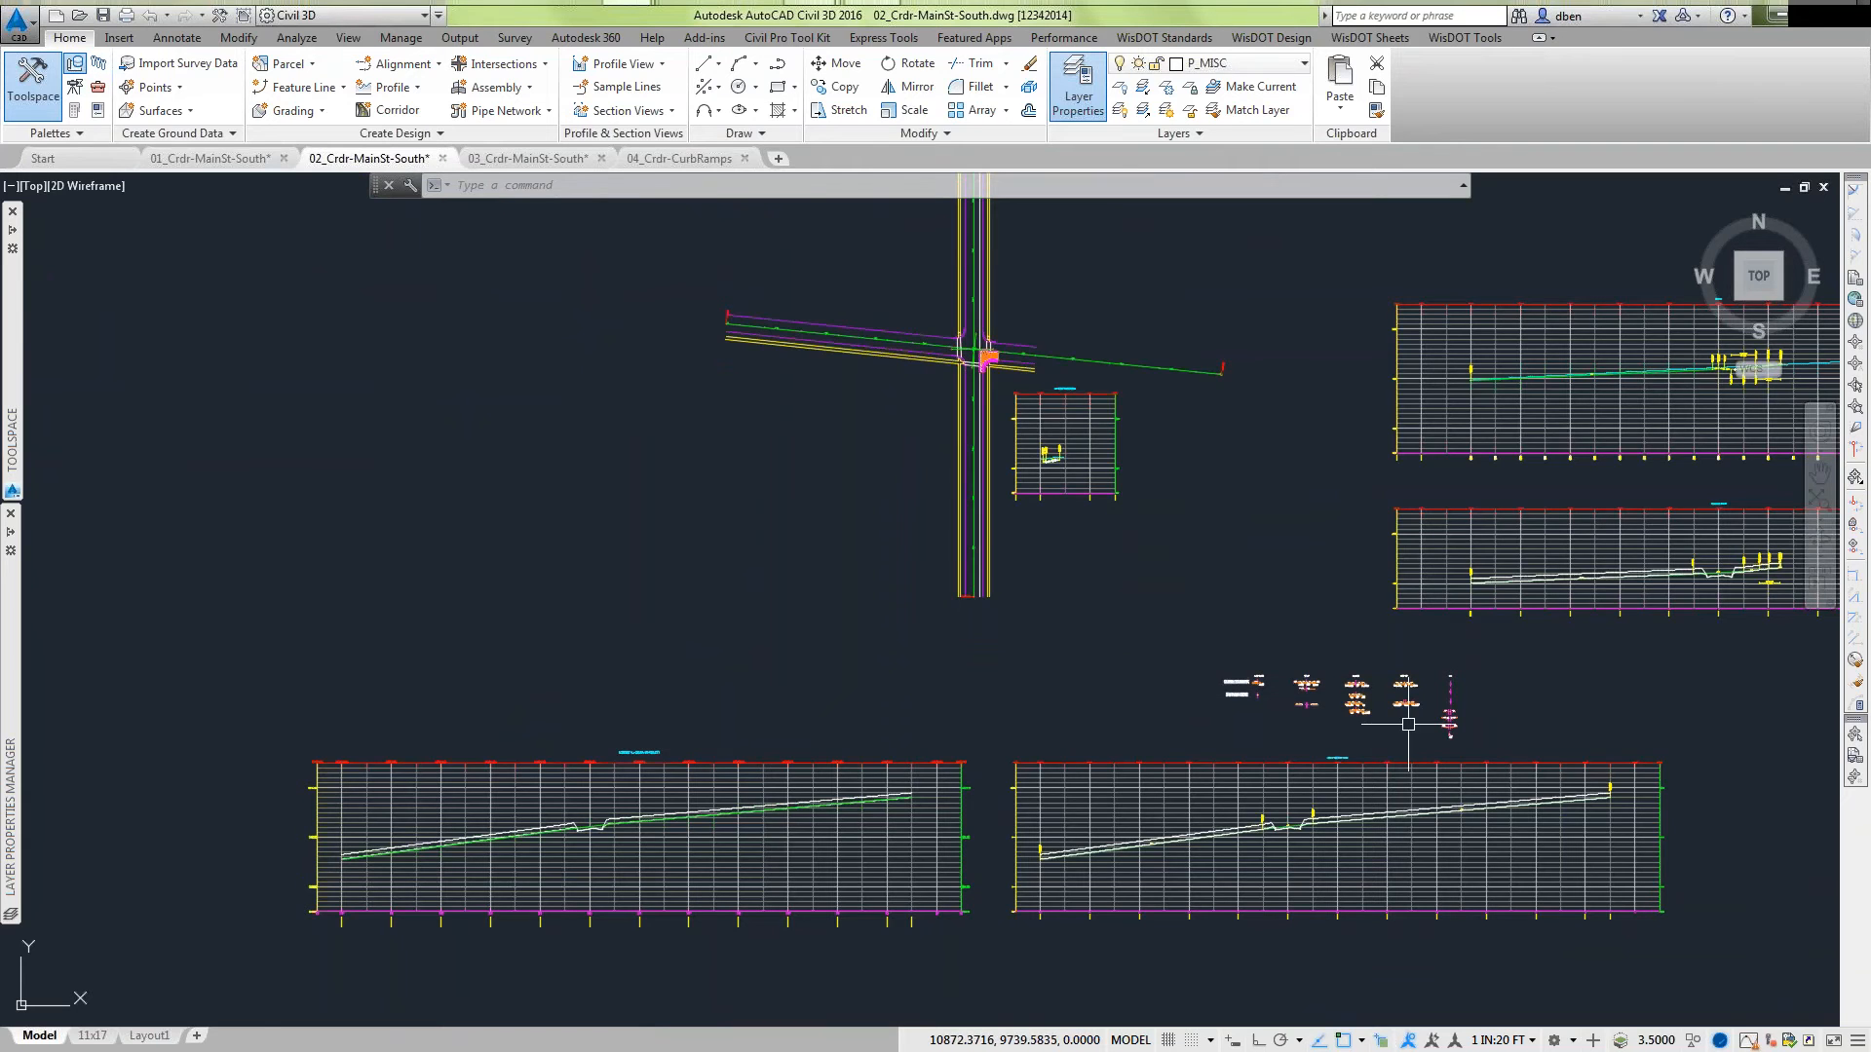
Examine the assemblies grouped under Setup and identify the Setup-Landing-R assembly, leaving nothing selected.
{"action": "scroll", "coordinate": [1401, 709], "scroll_direction": "up", "scroll_amount": 7}
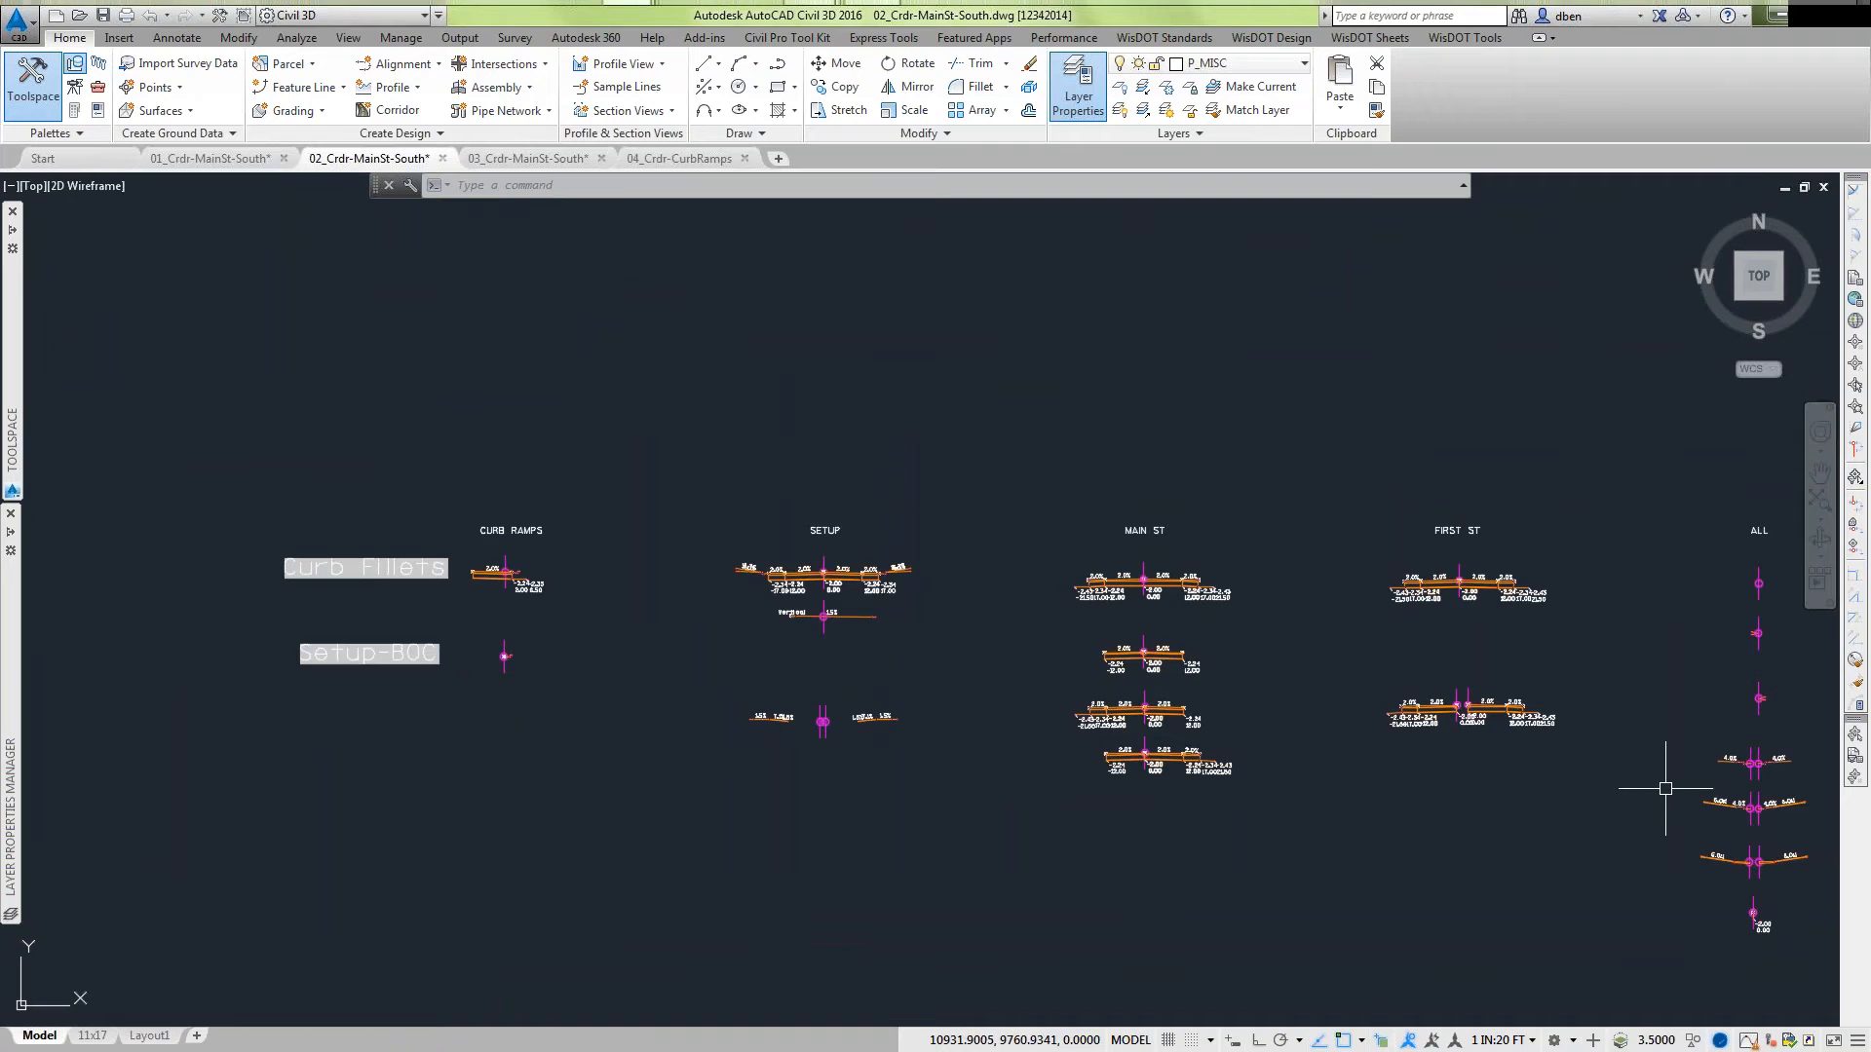
{"action": "scroll", "coordinate": [816, 739], "scroll_direction": "up", "scroll_amount": 2}
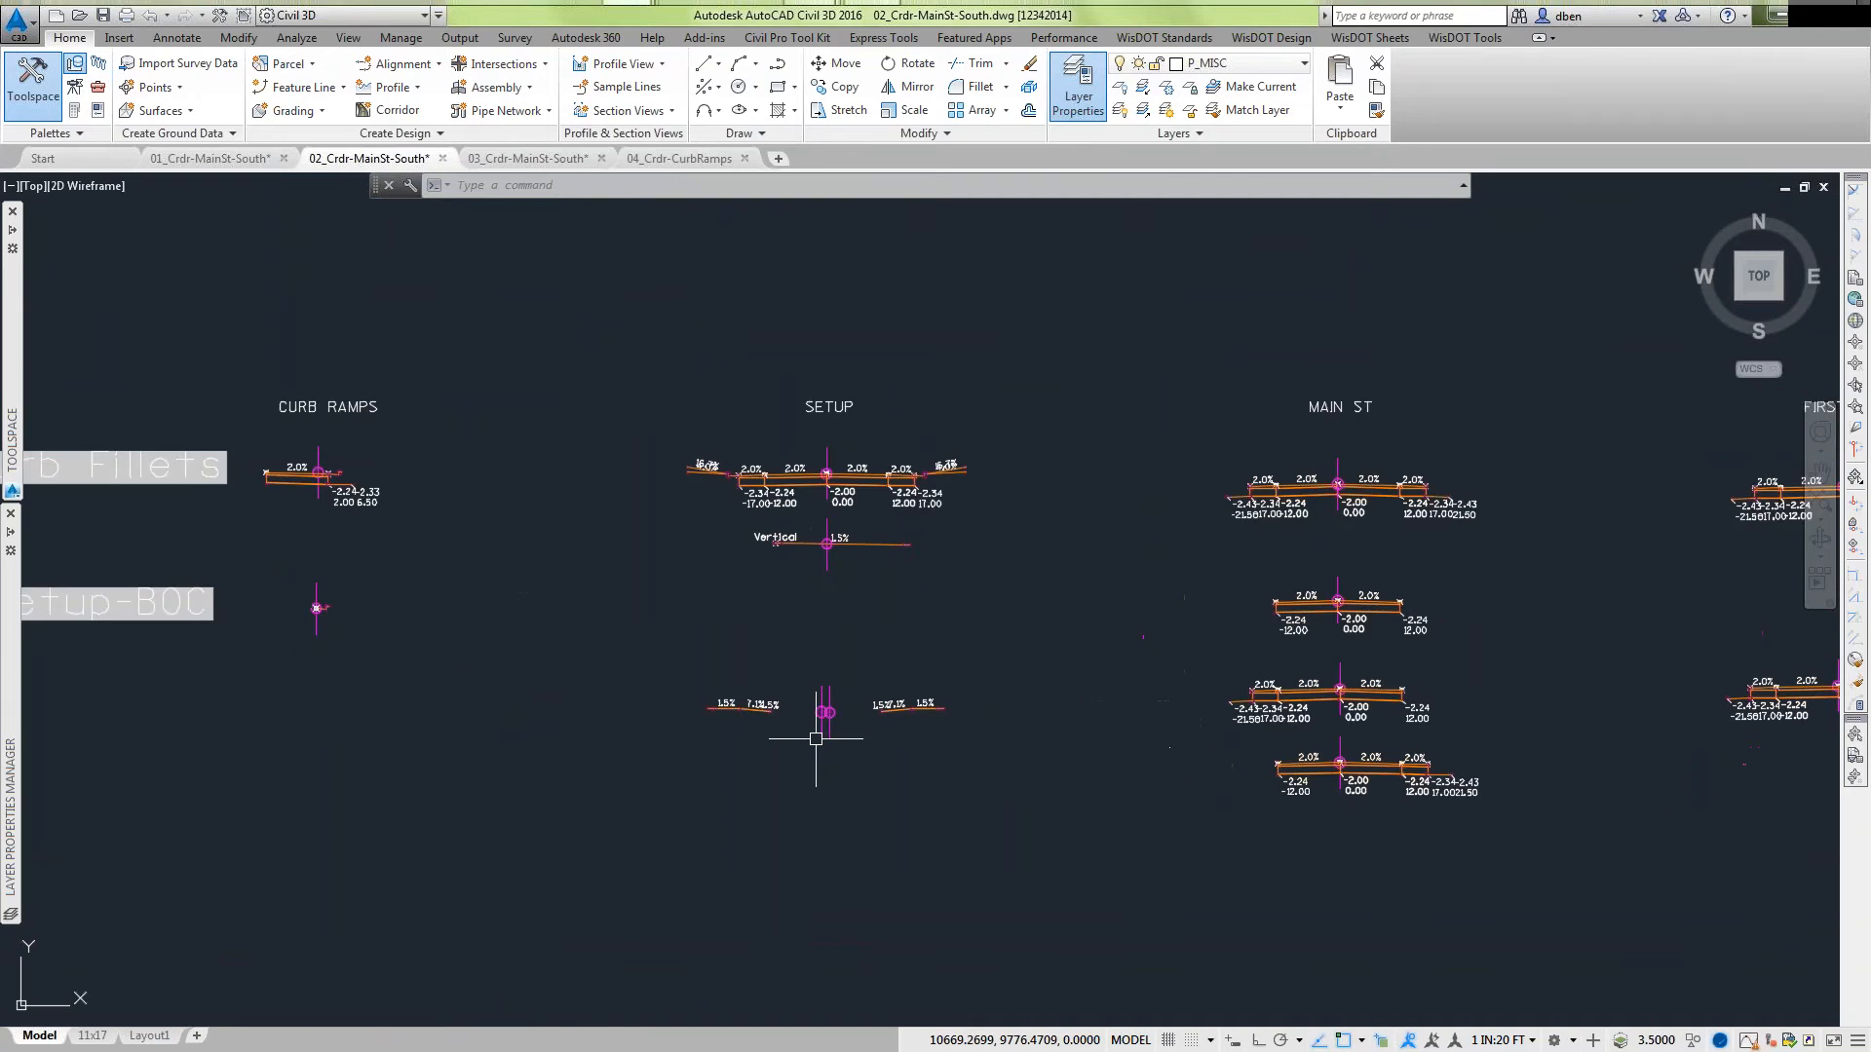
{"action": "scroll", "coordinate": [818, 742], "scroll_direction": "up", "scroll_amount": 2}
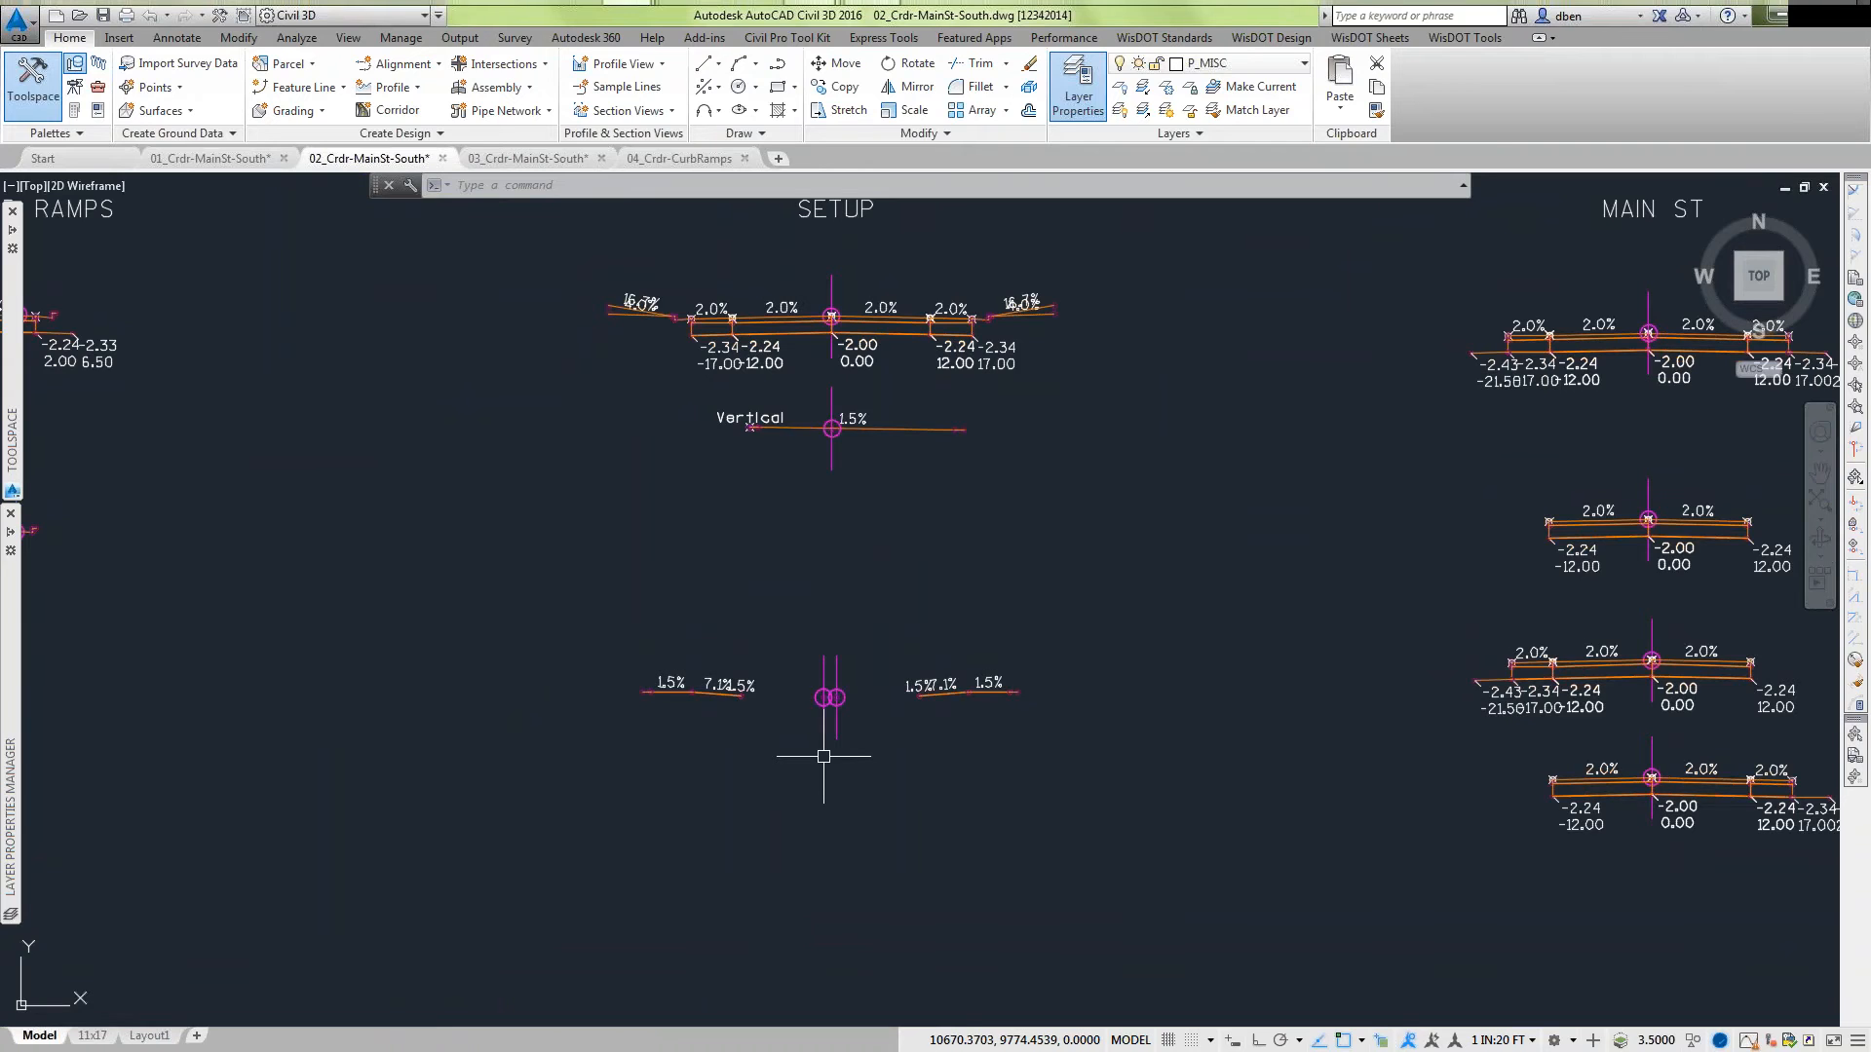
{"action": "scroll", "coordinate": [823, 756], "scroll_direction": "up", "scroll_amount": 2}
{"action": "left_click", "coordinate": [842, 608]}
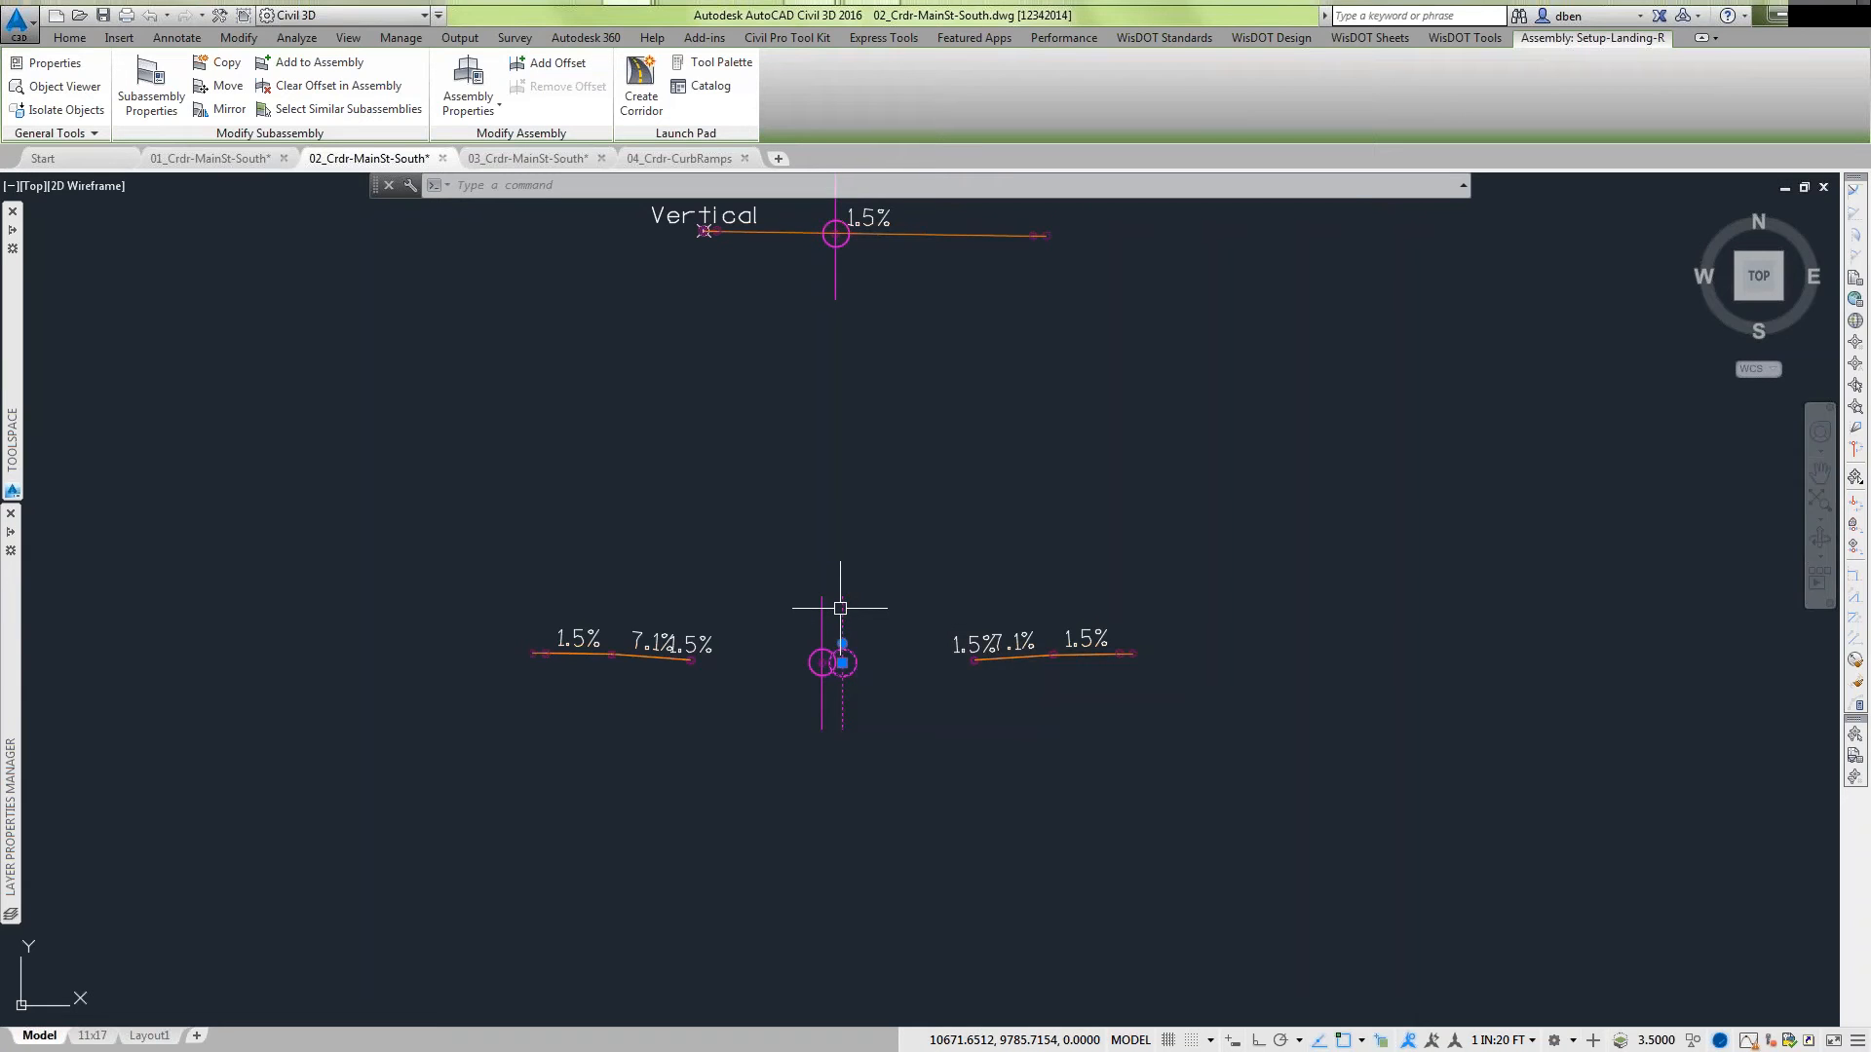
{"action": "key", "text": "Escape"}
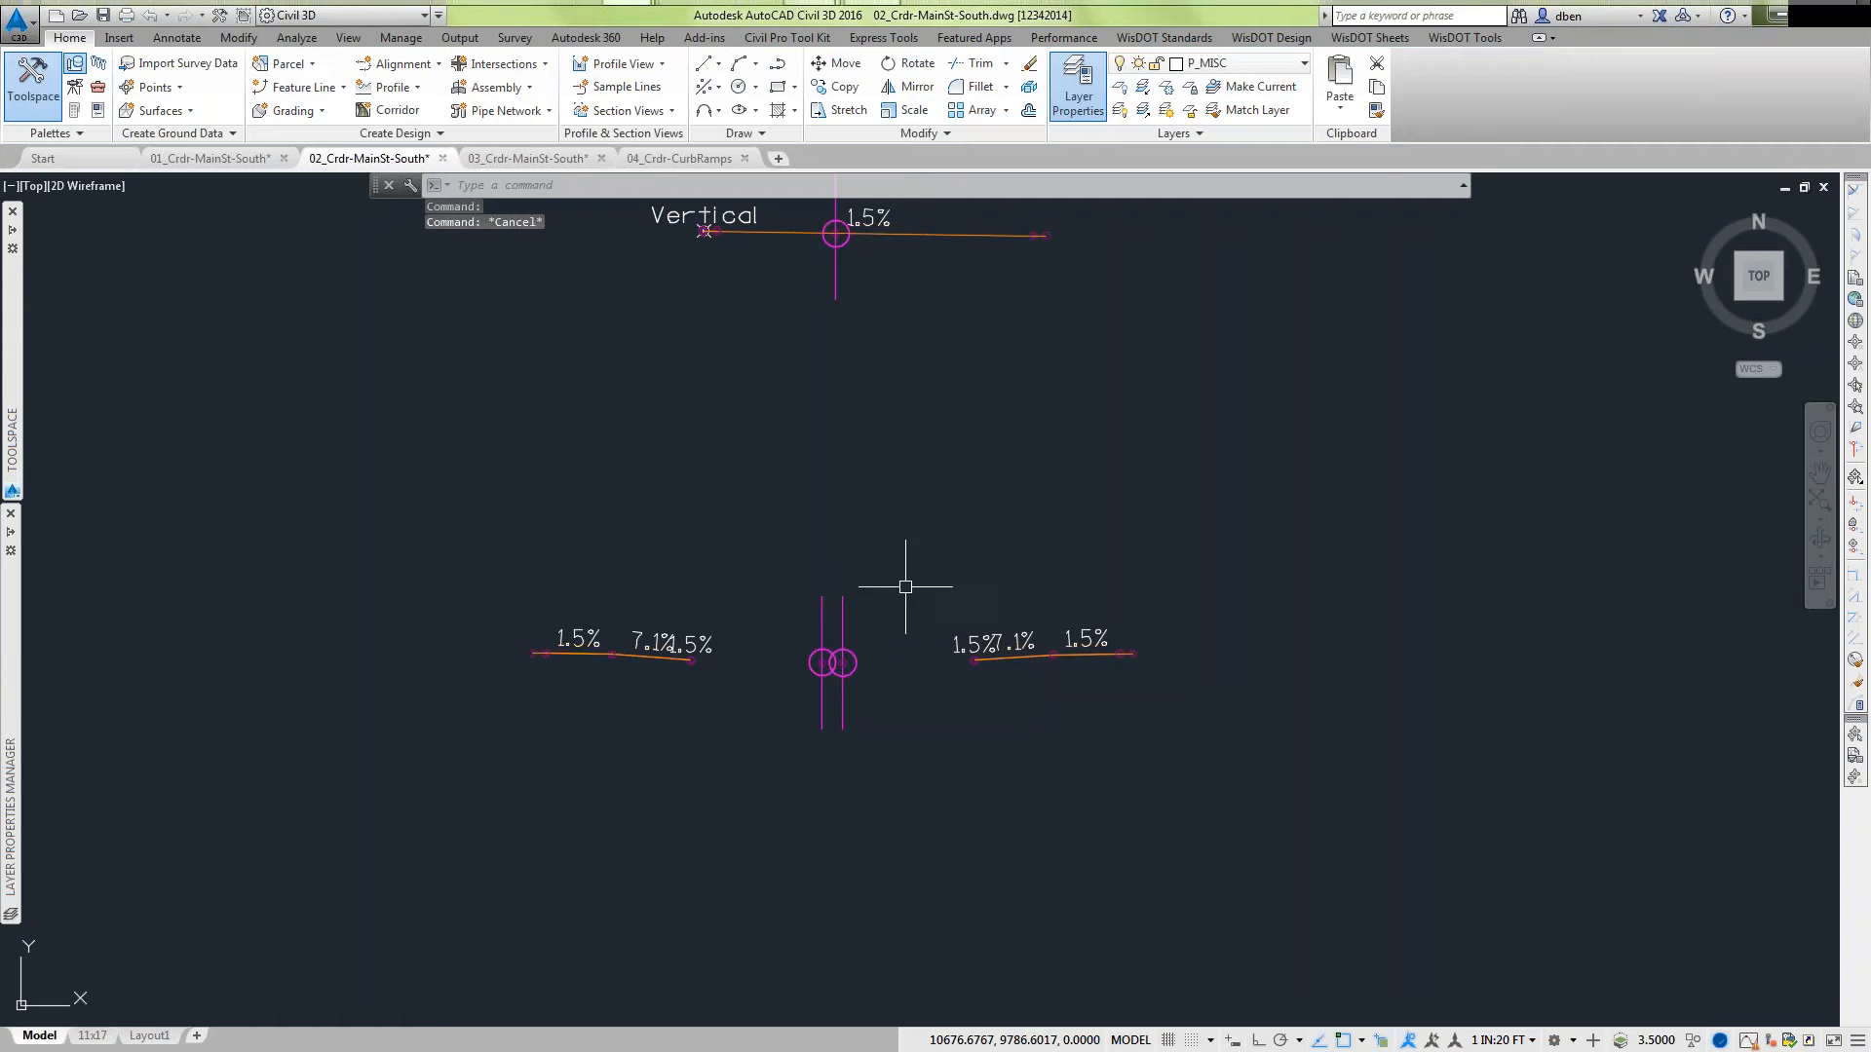
Return to the southeast curb return and list the drawing's corridors in the Prospector tree.
{"action": "scroll", "coordinate": [905, 587], "scroll_direction": "down", "scroll_amount": 5}
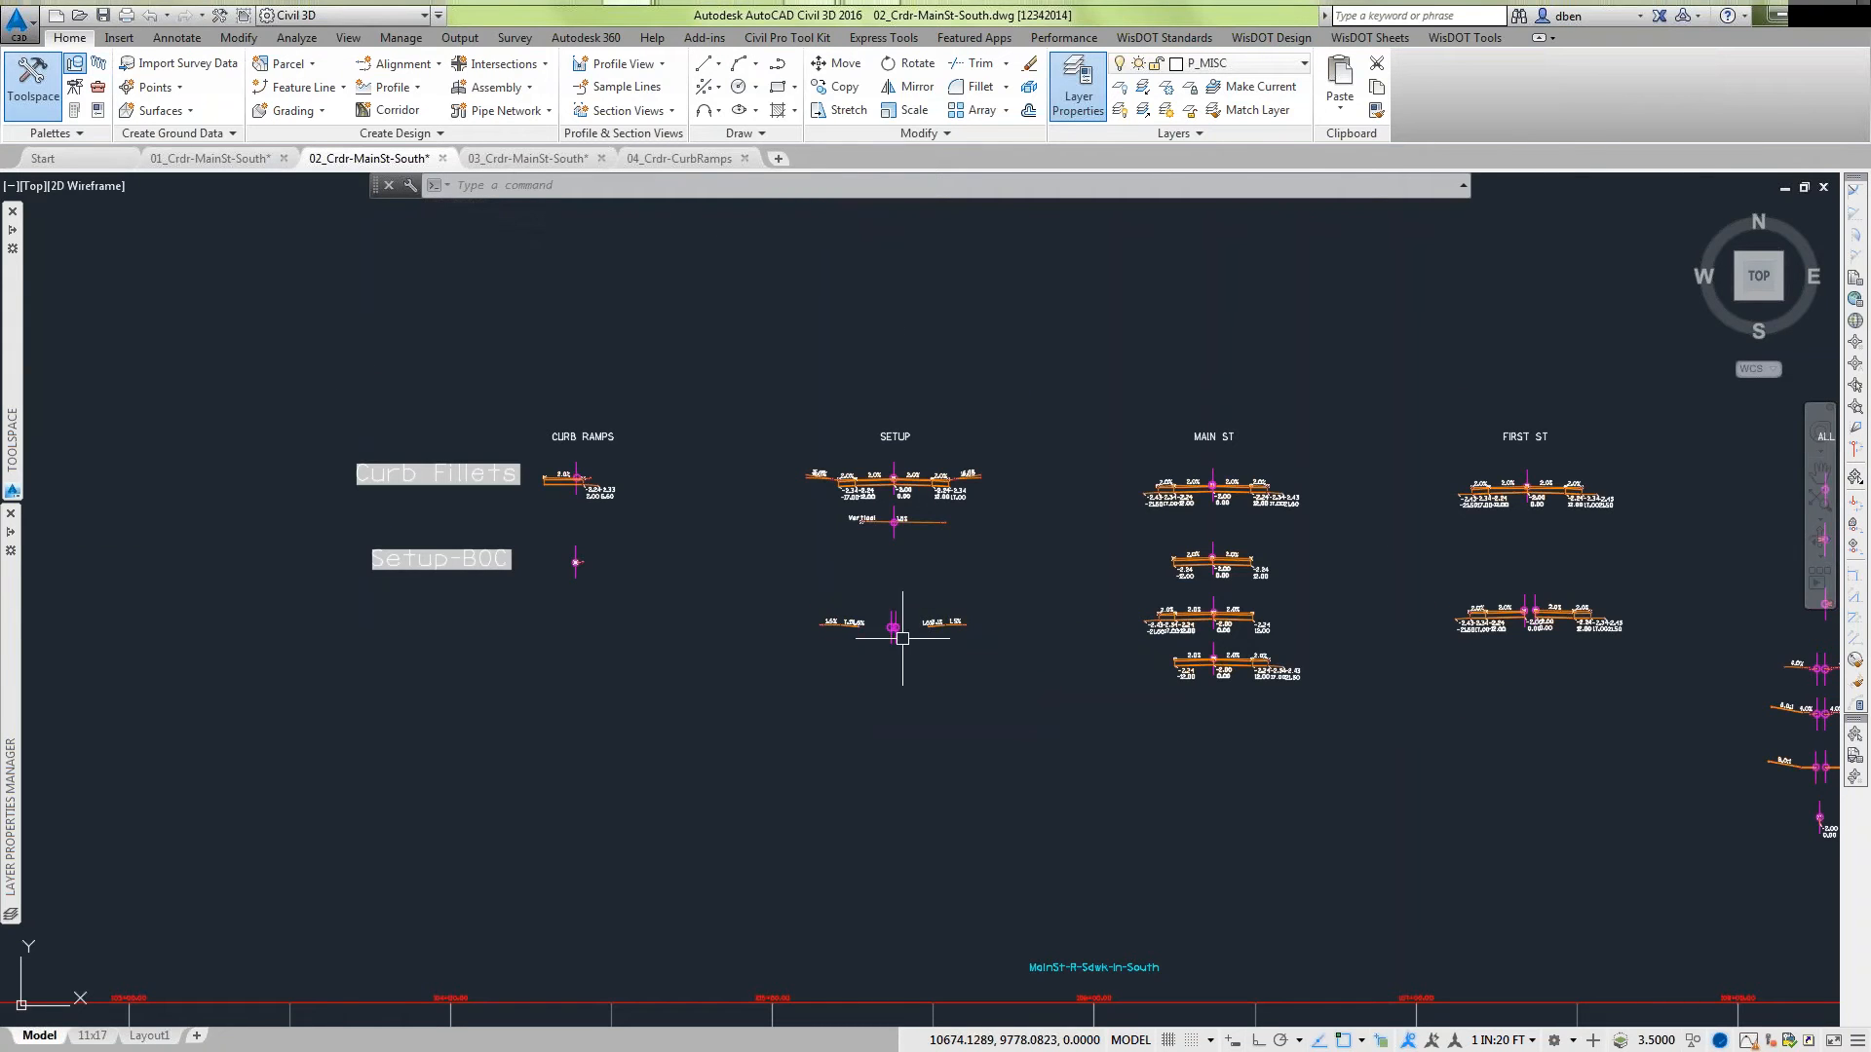
{"action": "scroll", "coordinate": [902, 638], "scroll_direction": "down", "scroll_amount": 3}
{"action": "middle_click_drag", "start_coordinate": [305, 345], "coordinate": [842, 611]}
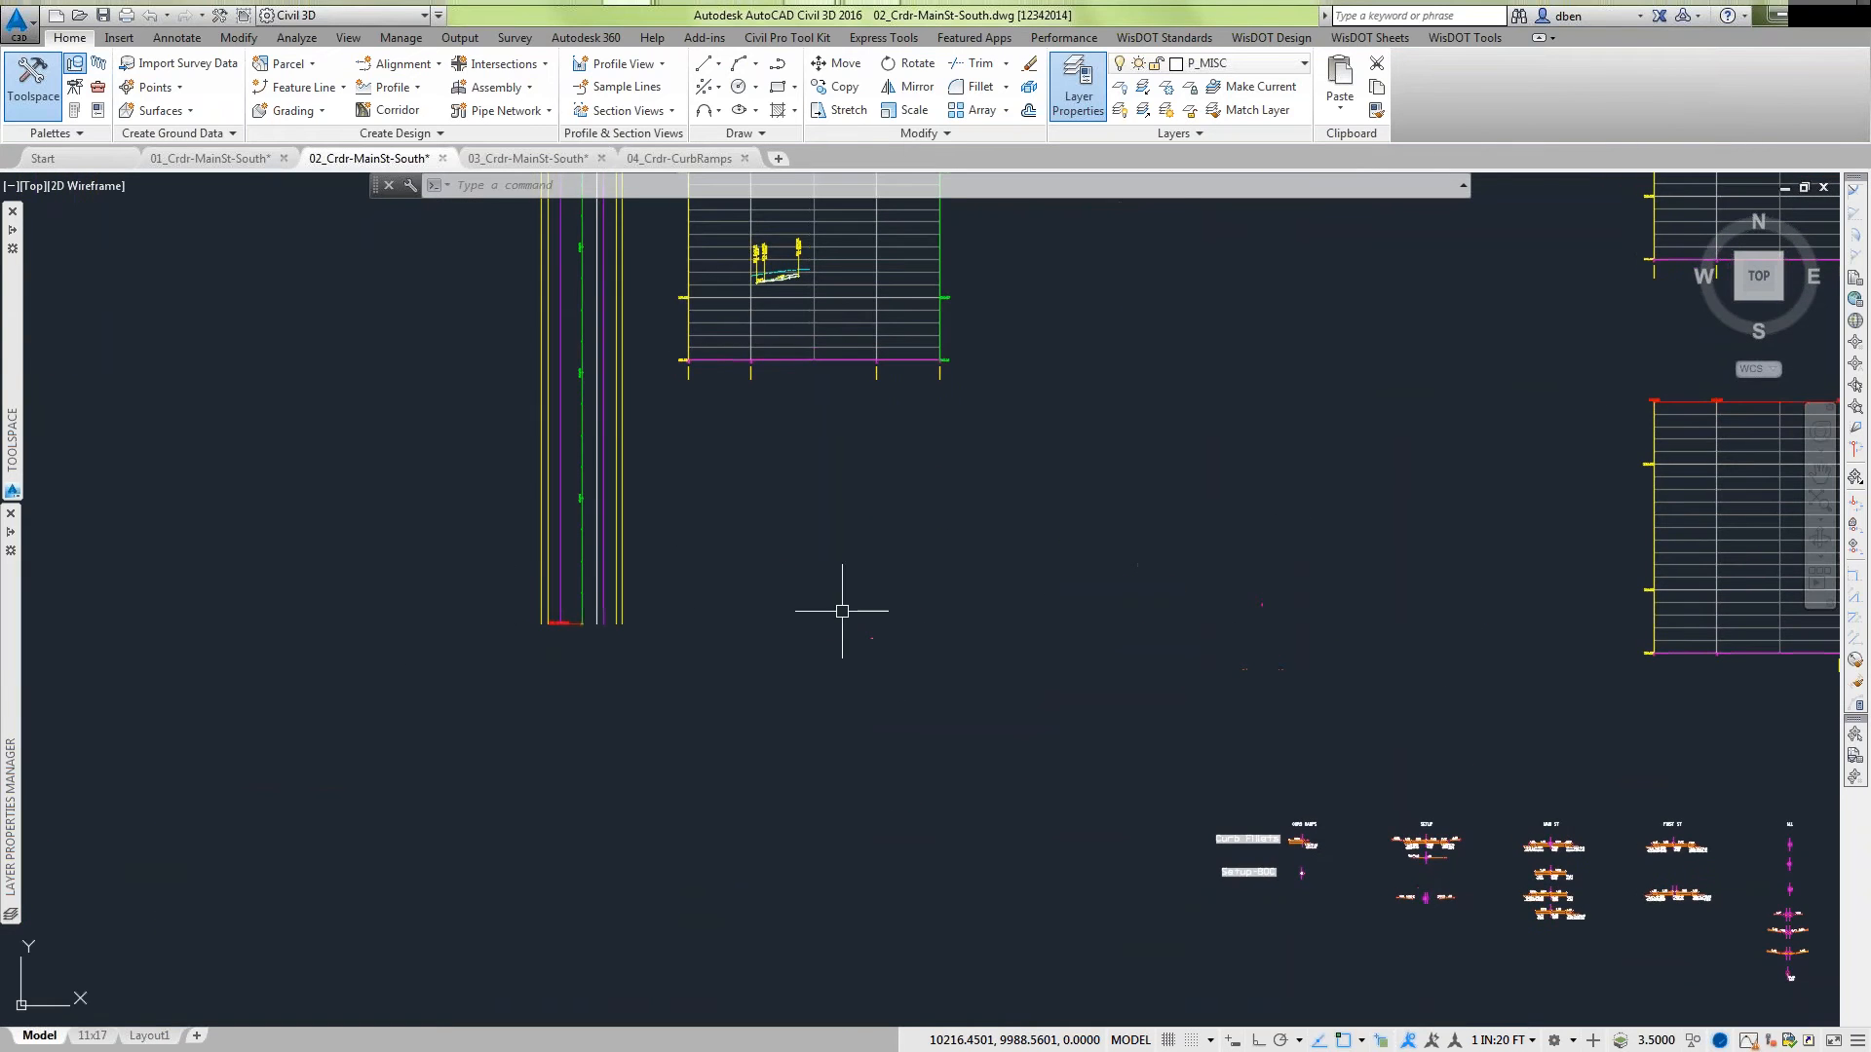
{"action": "middle_click_drag", "start_coordinate": [776, 446], "coordinate": [855, 960]}
{"action": "scroll", "coordinate": [650, 578], "scroll_direction": "up", "scroll_amount": 4}
{"action": "scroll", "coordinate": [650, 578], "scroll_direction": "up", "scroll_amount": 4}
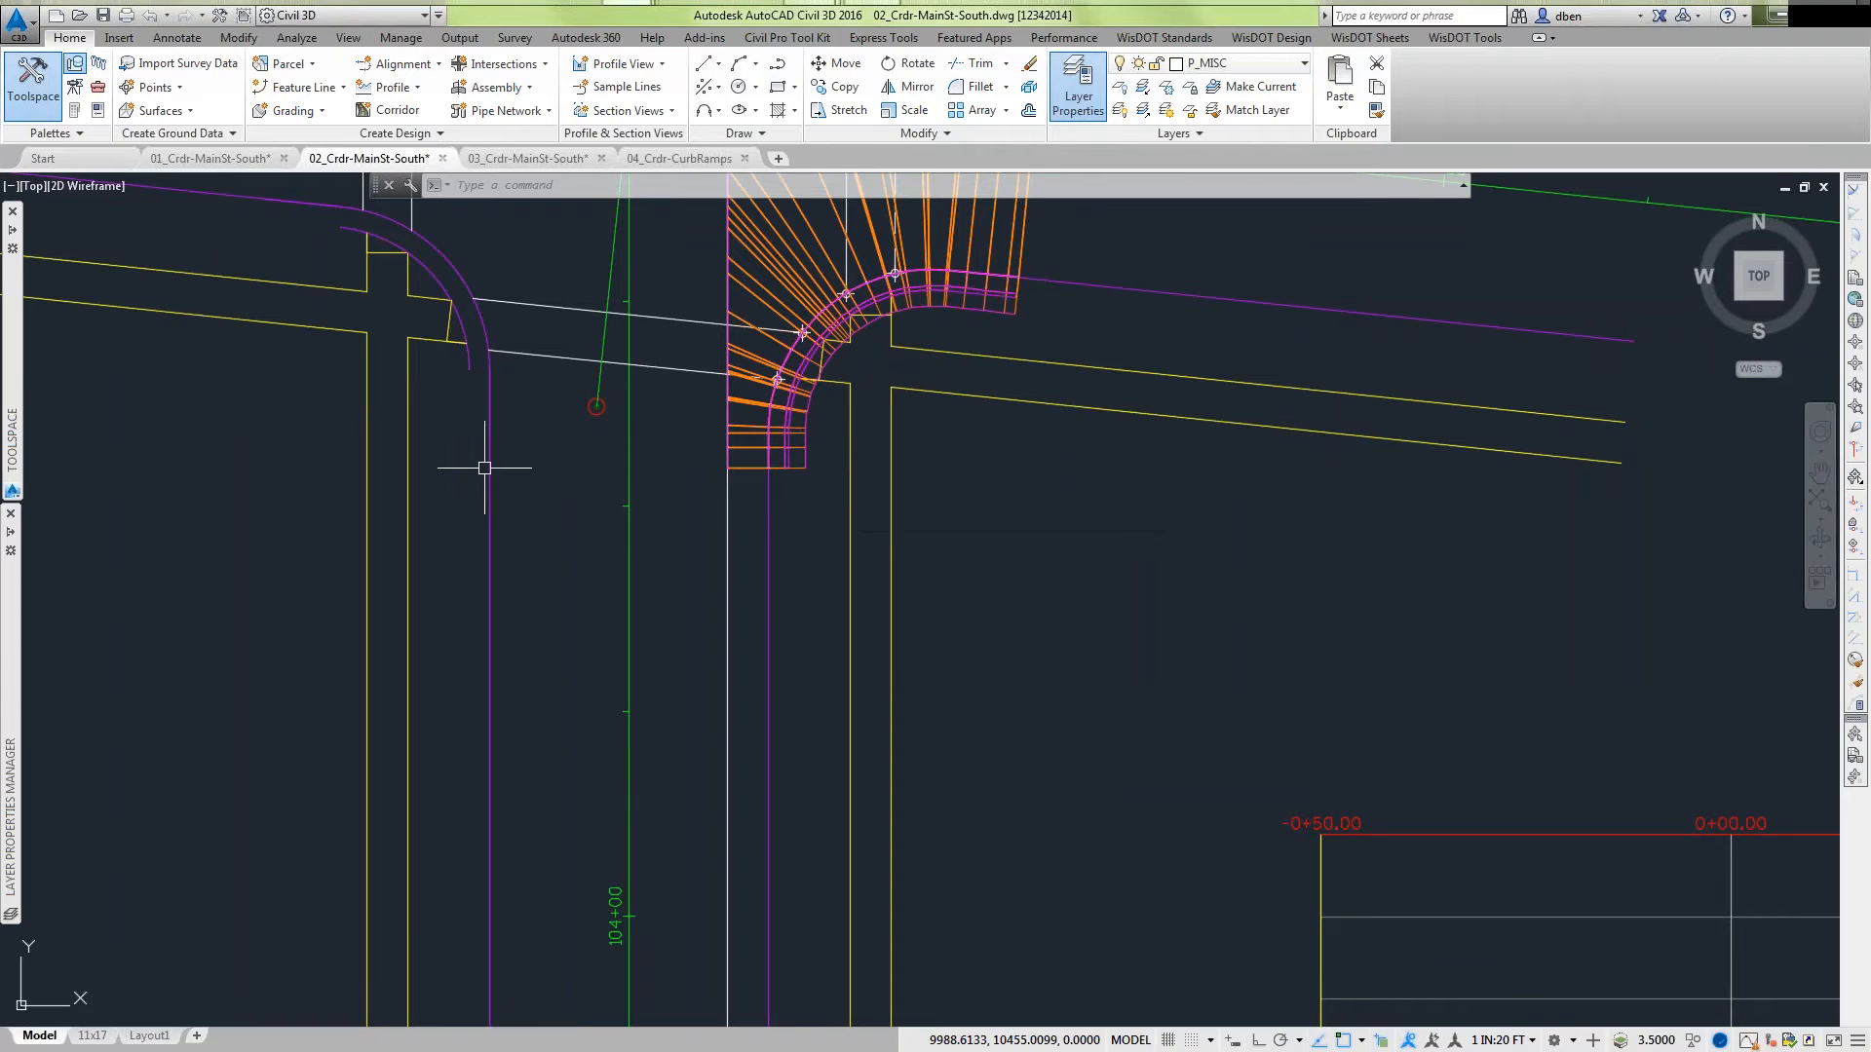
{"action": "mouse_move", "coordinate": [12, 438]}
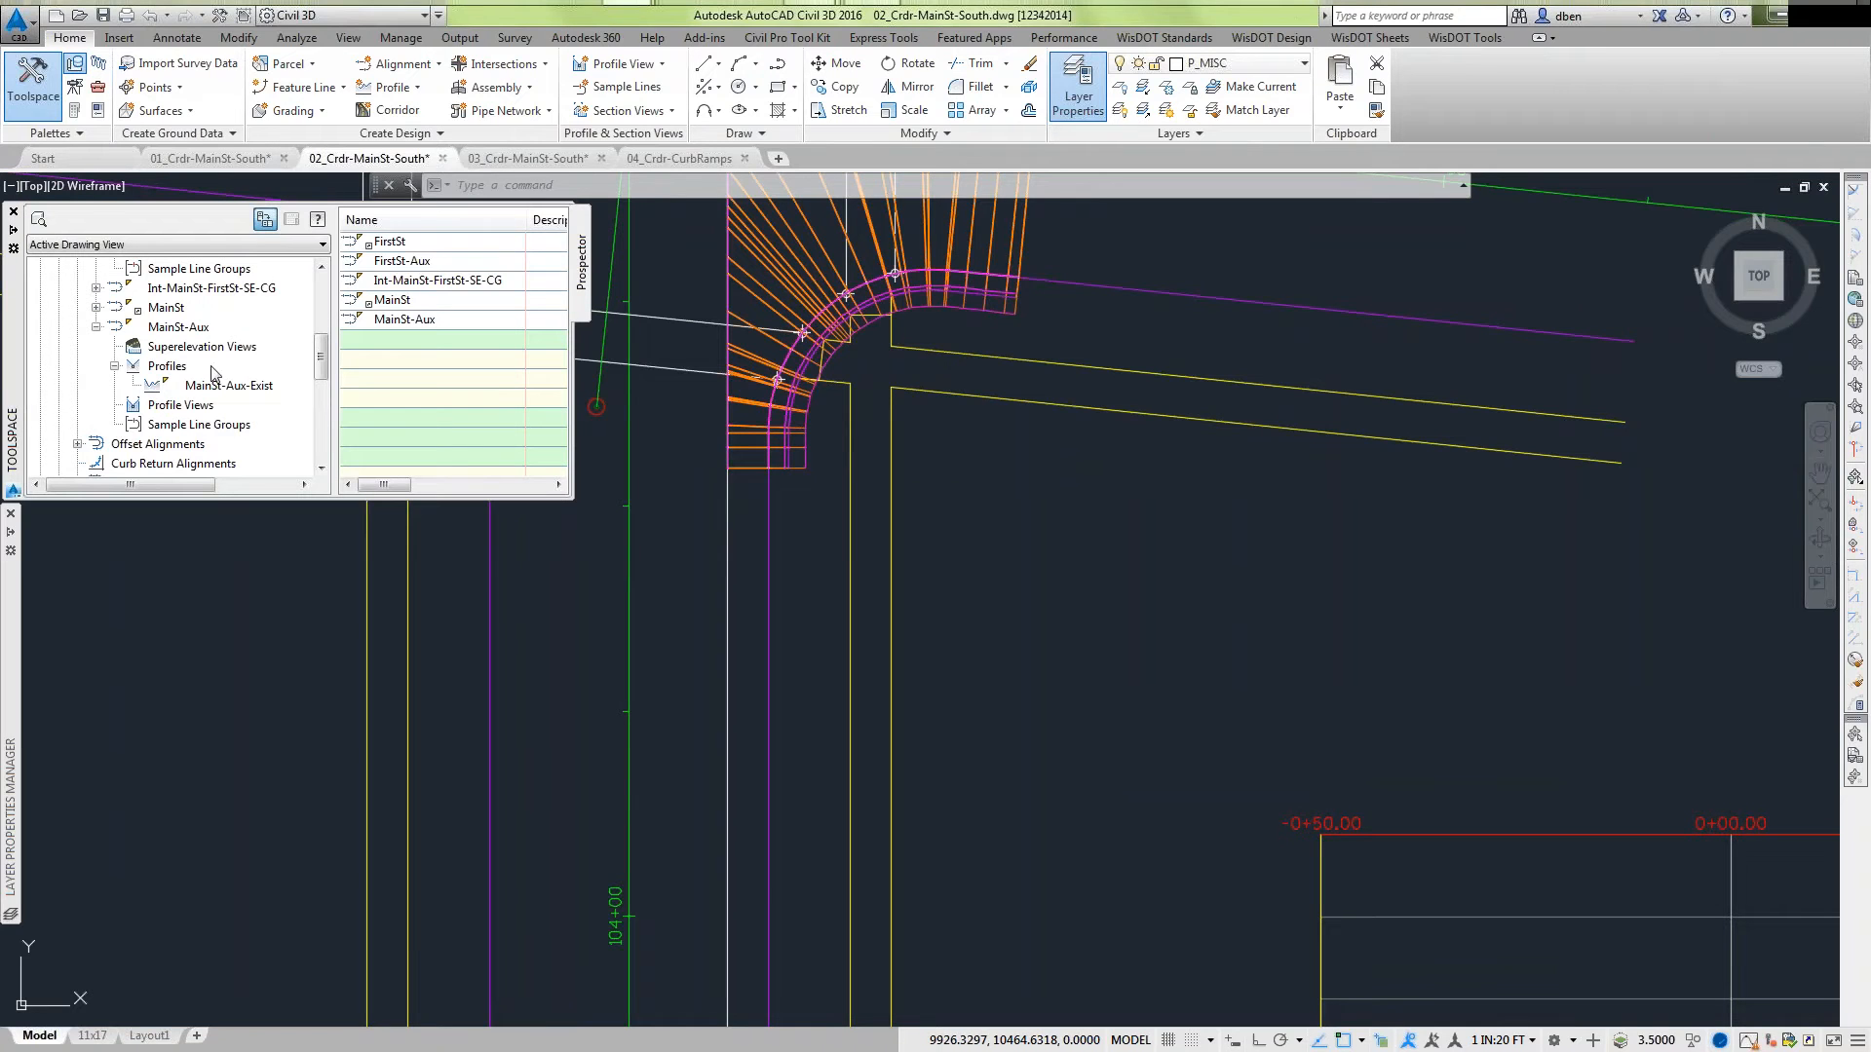
{"action": "scroll", "coordinate": [323, 352], "scroll_direction": "down", "scroll_amount": 6}
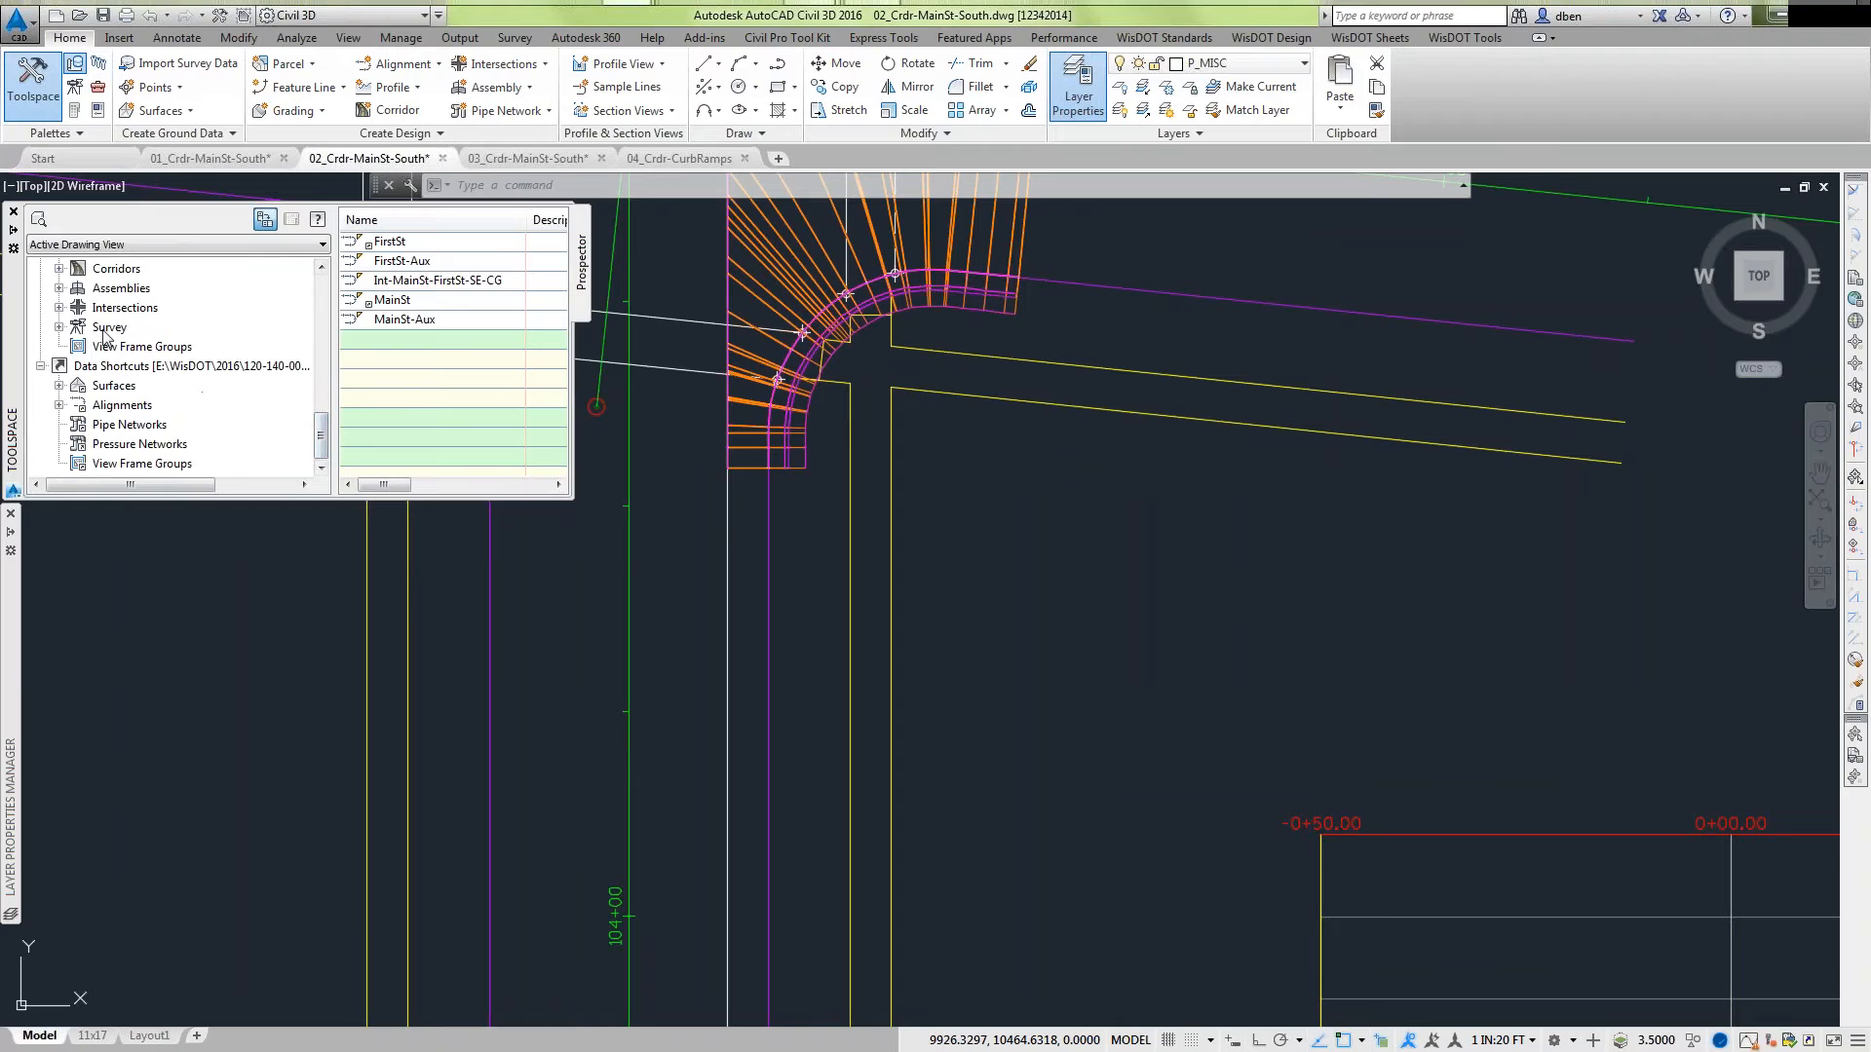
{"action": "left_click", "coordinate": [58, 268]}
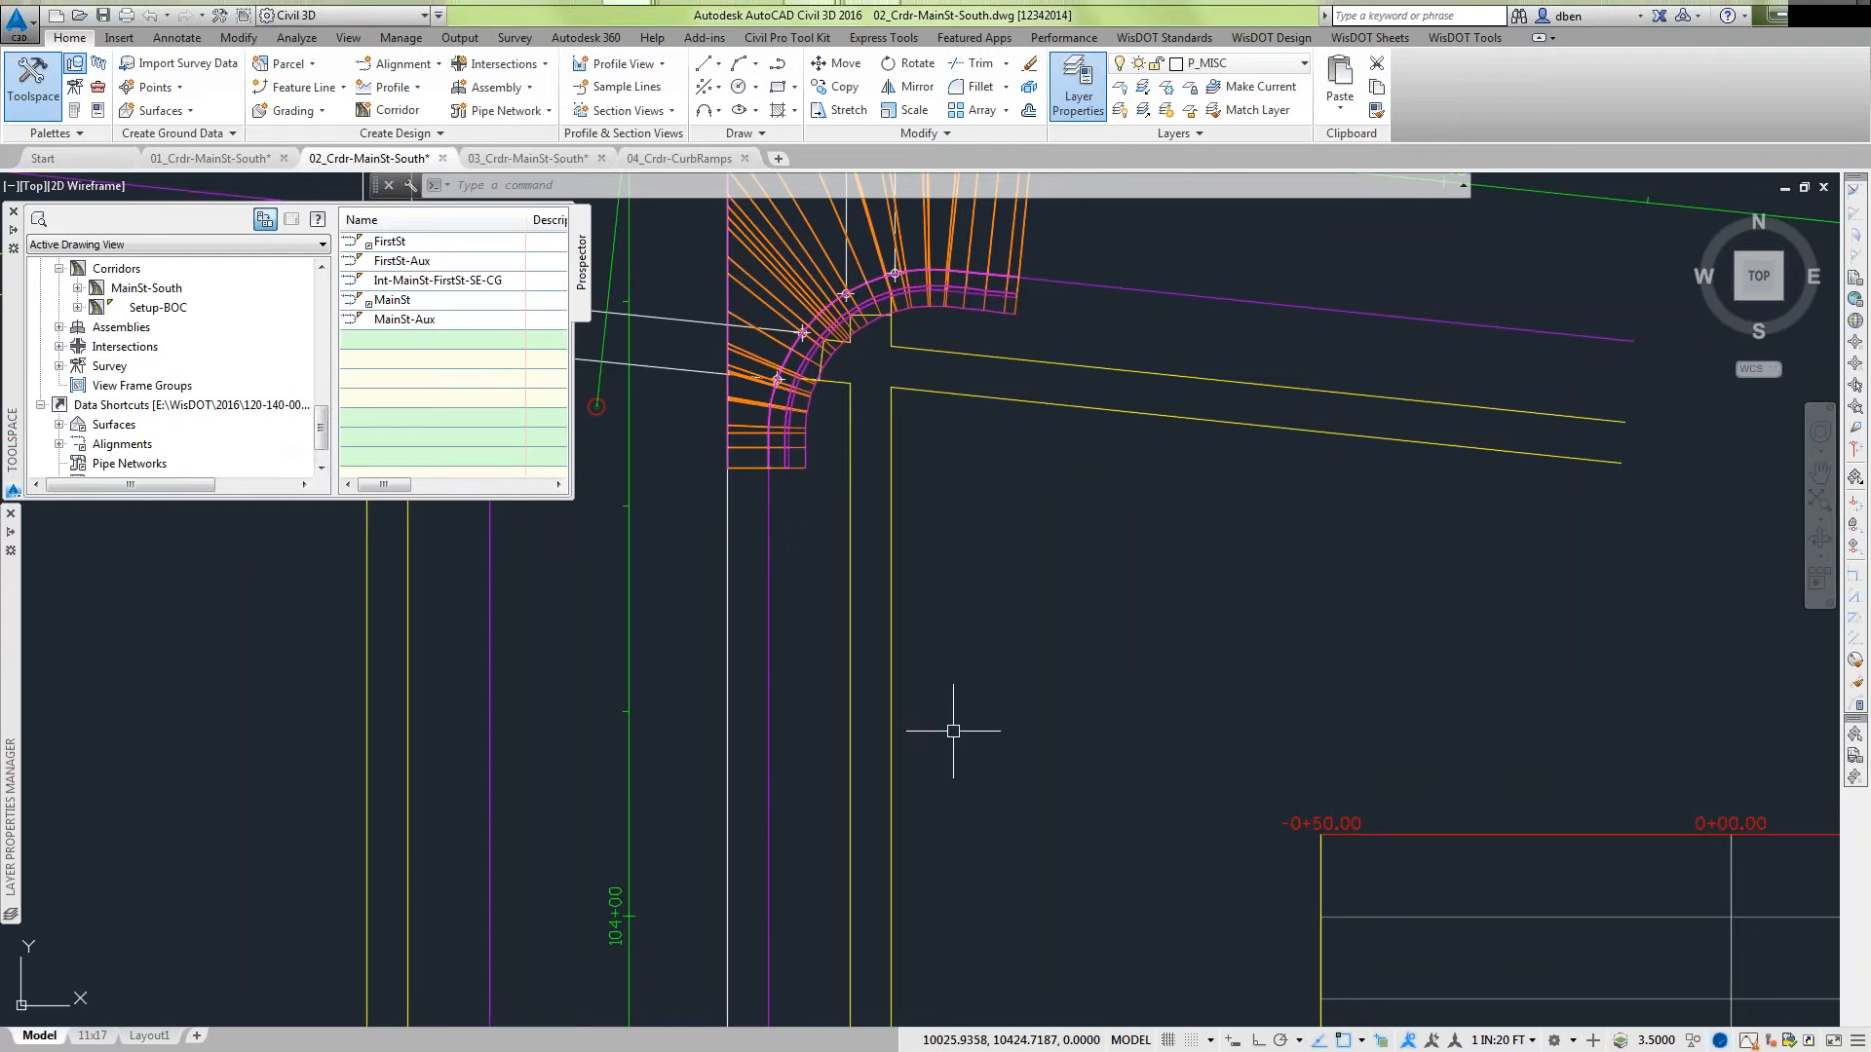
Switch to the 03_Crdr-MainSt-South drawing and survey its intersection, profile views and assemblies.
{"action": "scroll", "coordinate": [1121, 656], "scroll_direction": "down", "scroll_amount": 5}
{"action": "middle_click_drag", "start_coordinate": [1171, 679], "coordinate": [928, 650]}
{"action": "scroll", "coordinate": [944, 643], "scroll_direction": "down", "scroll_amount": 1}
{"action": "scroll", "coordinate": [951, 644], "scroll_direction": "up", "scroll_amount": 1}
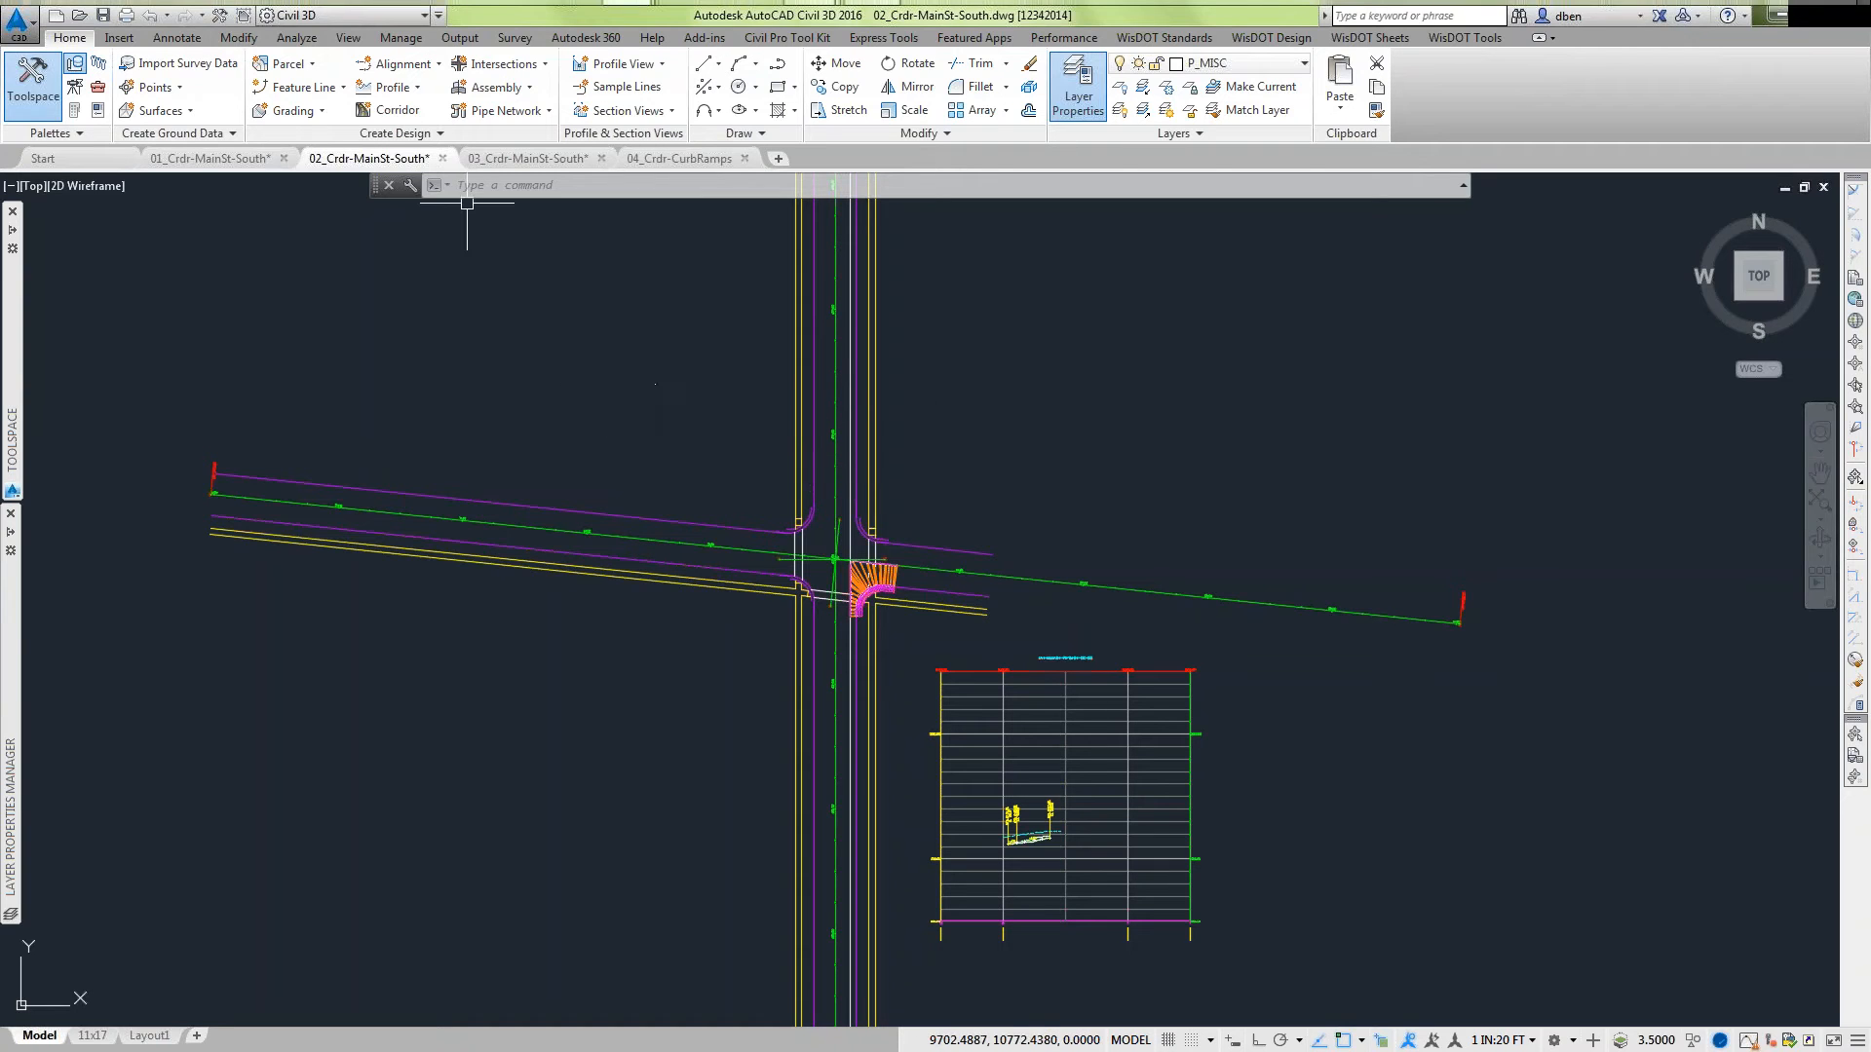
{"action": "left_click", "coordinate": [531, 158]}
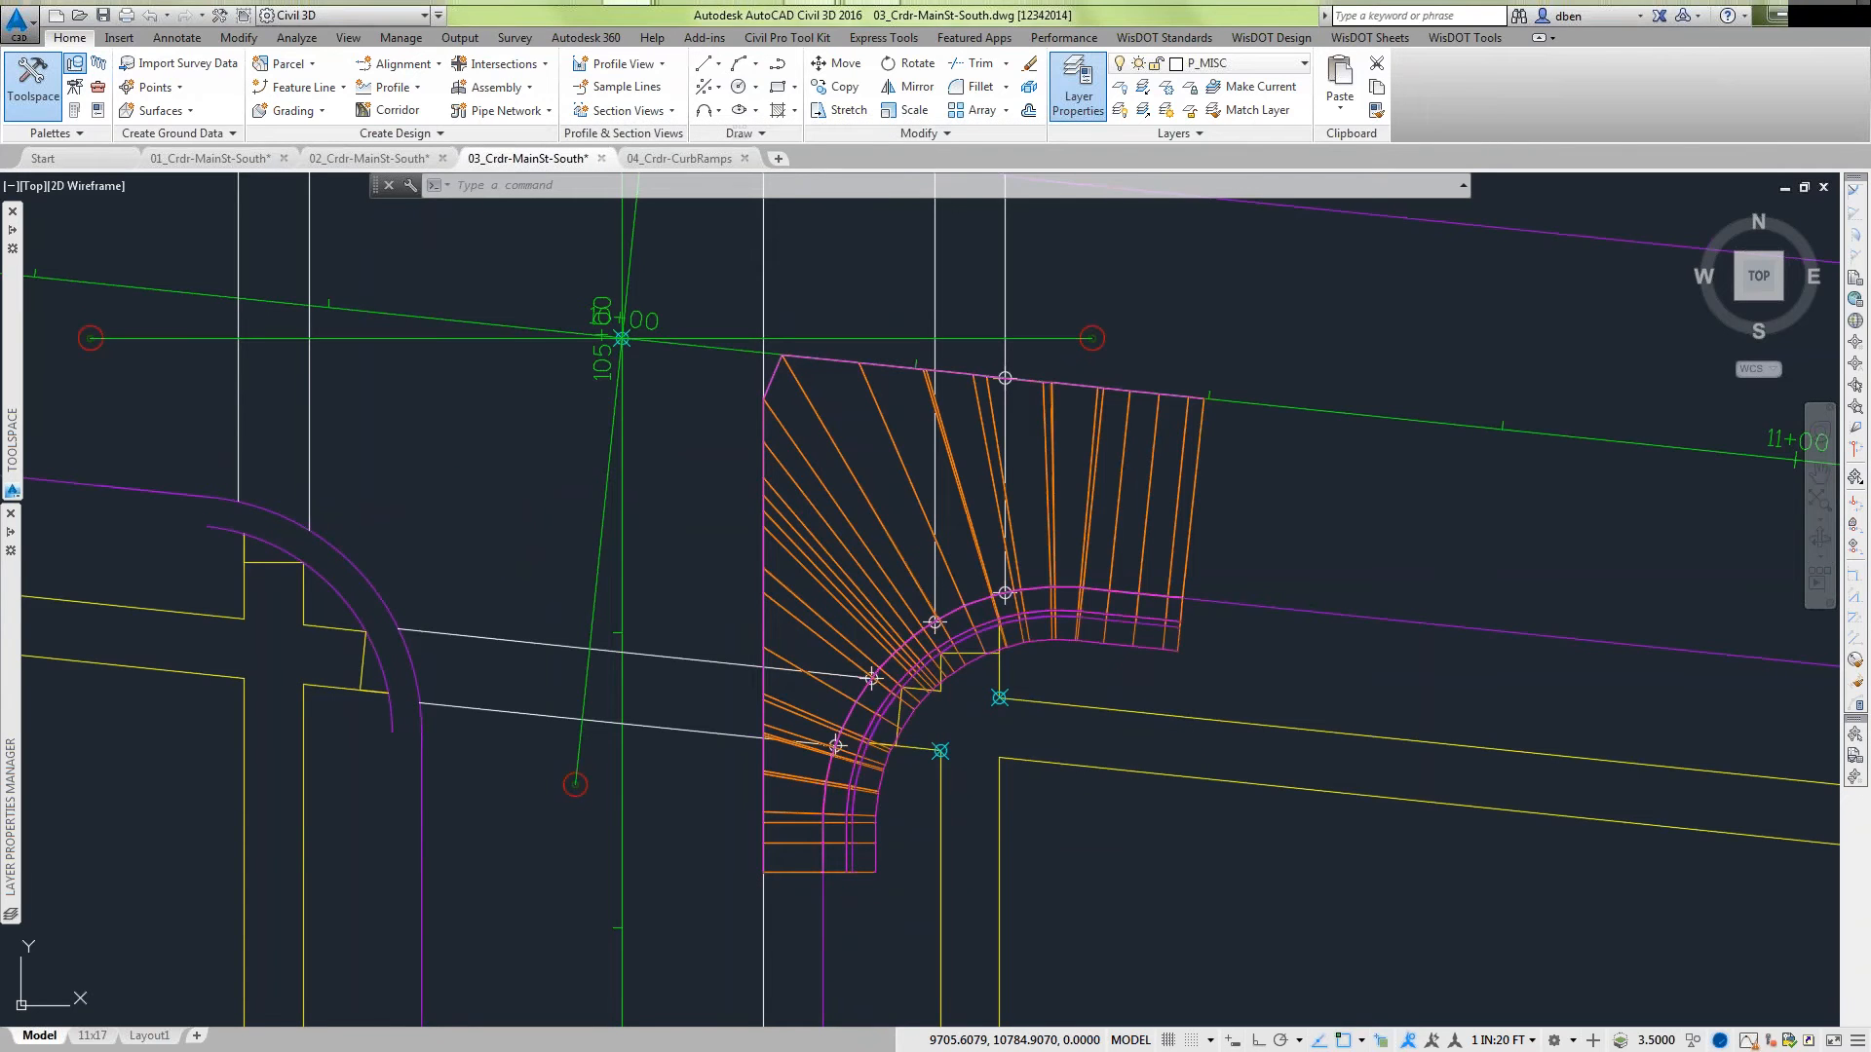
{"action": "scroll", "coordinate": [713, 585], "scroll_direction": "down", "scroll_amount": 4}
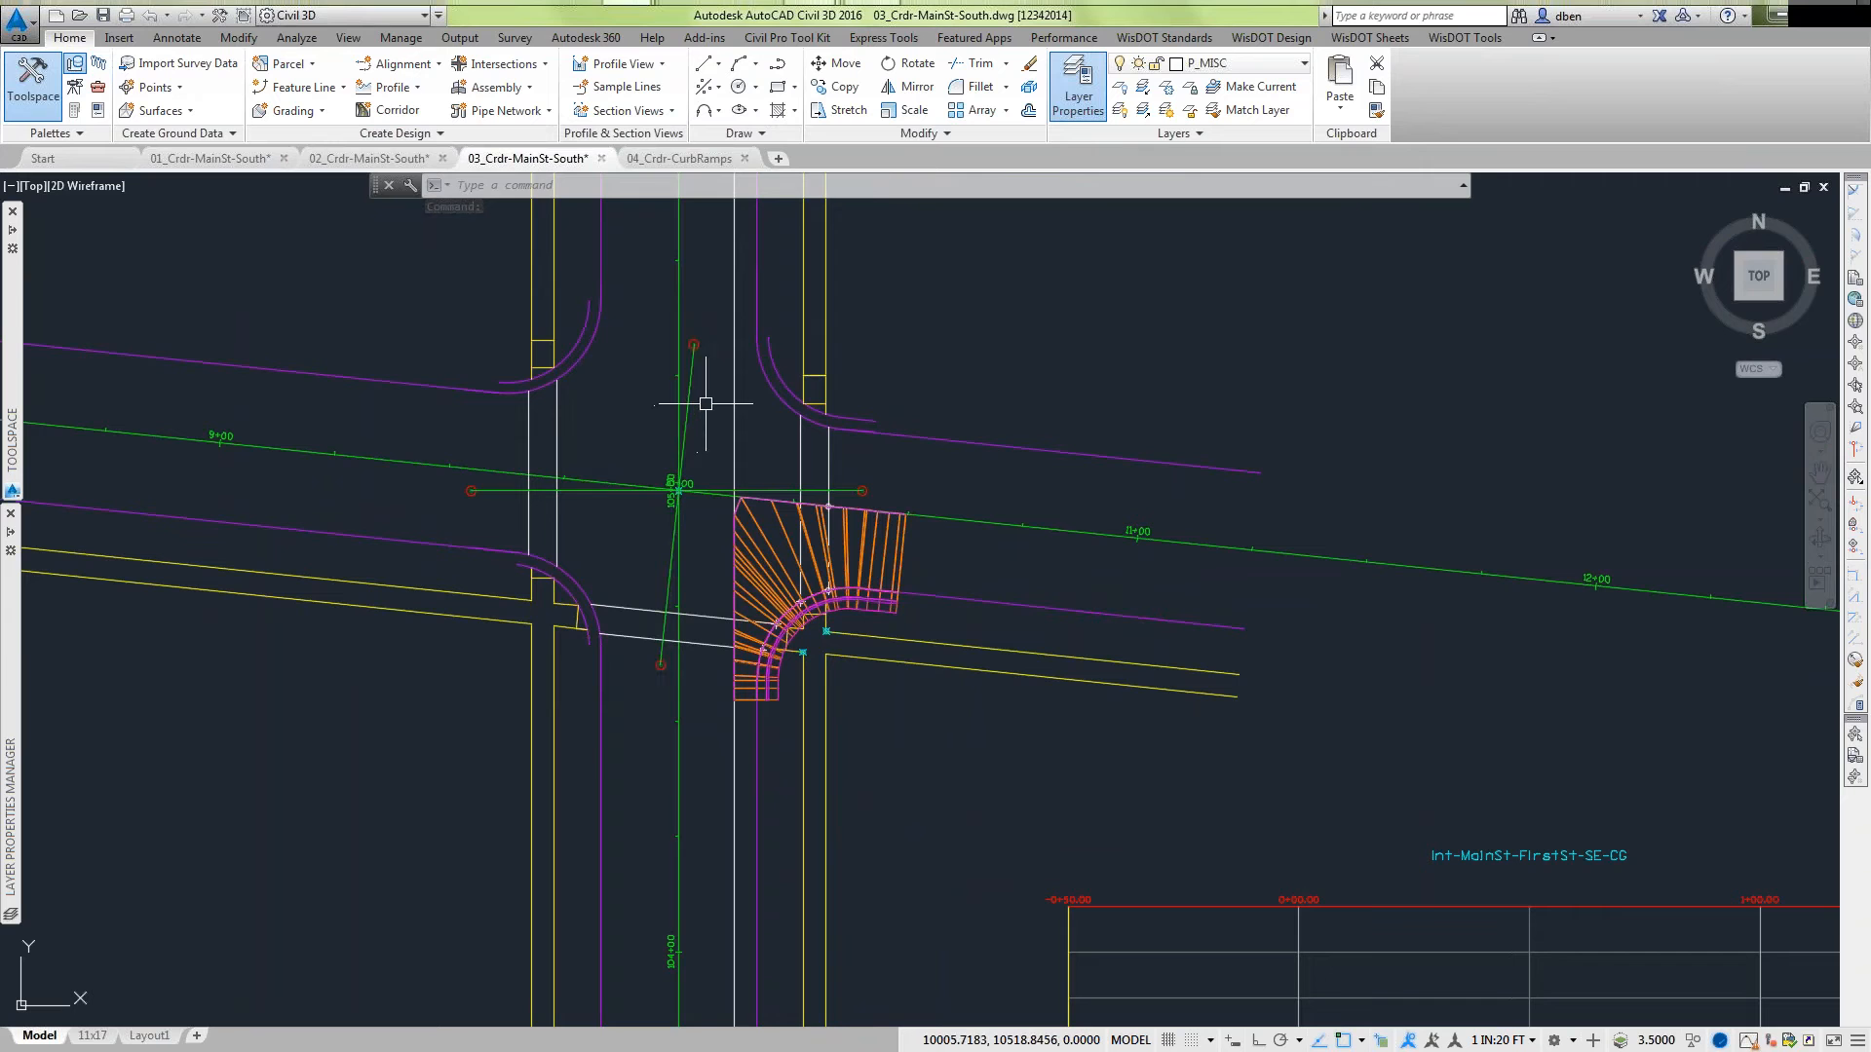
{"action": "scroll", "coordinate": [722, 570], "scroll_direction": "down", "scroll_amount": 6}
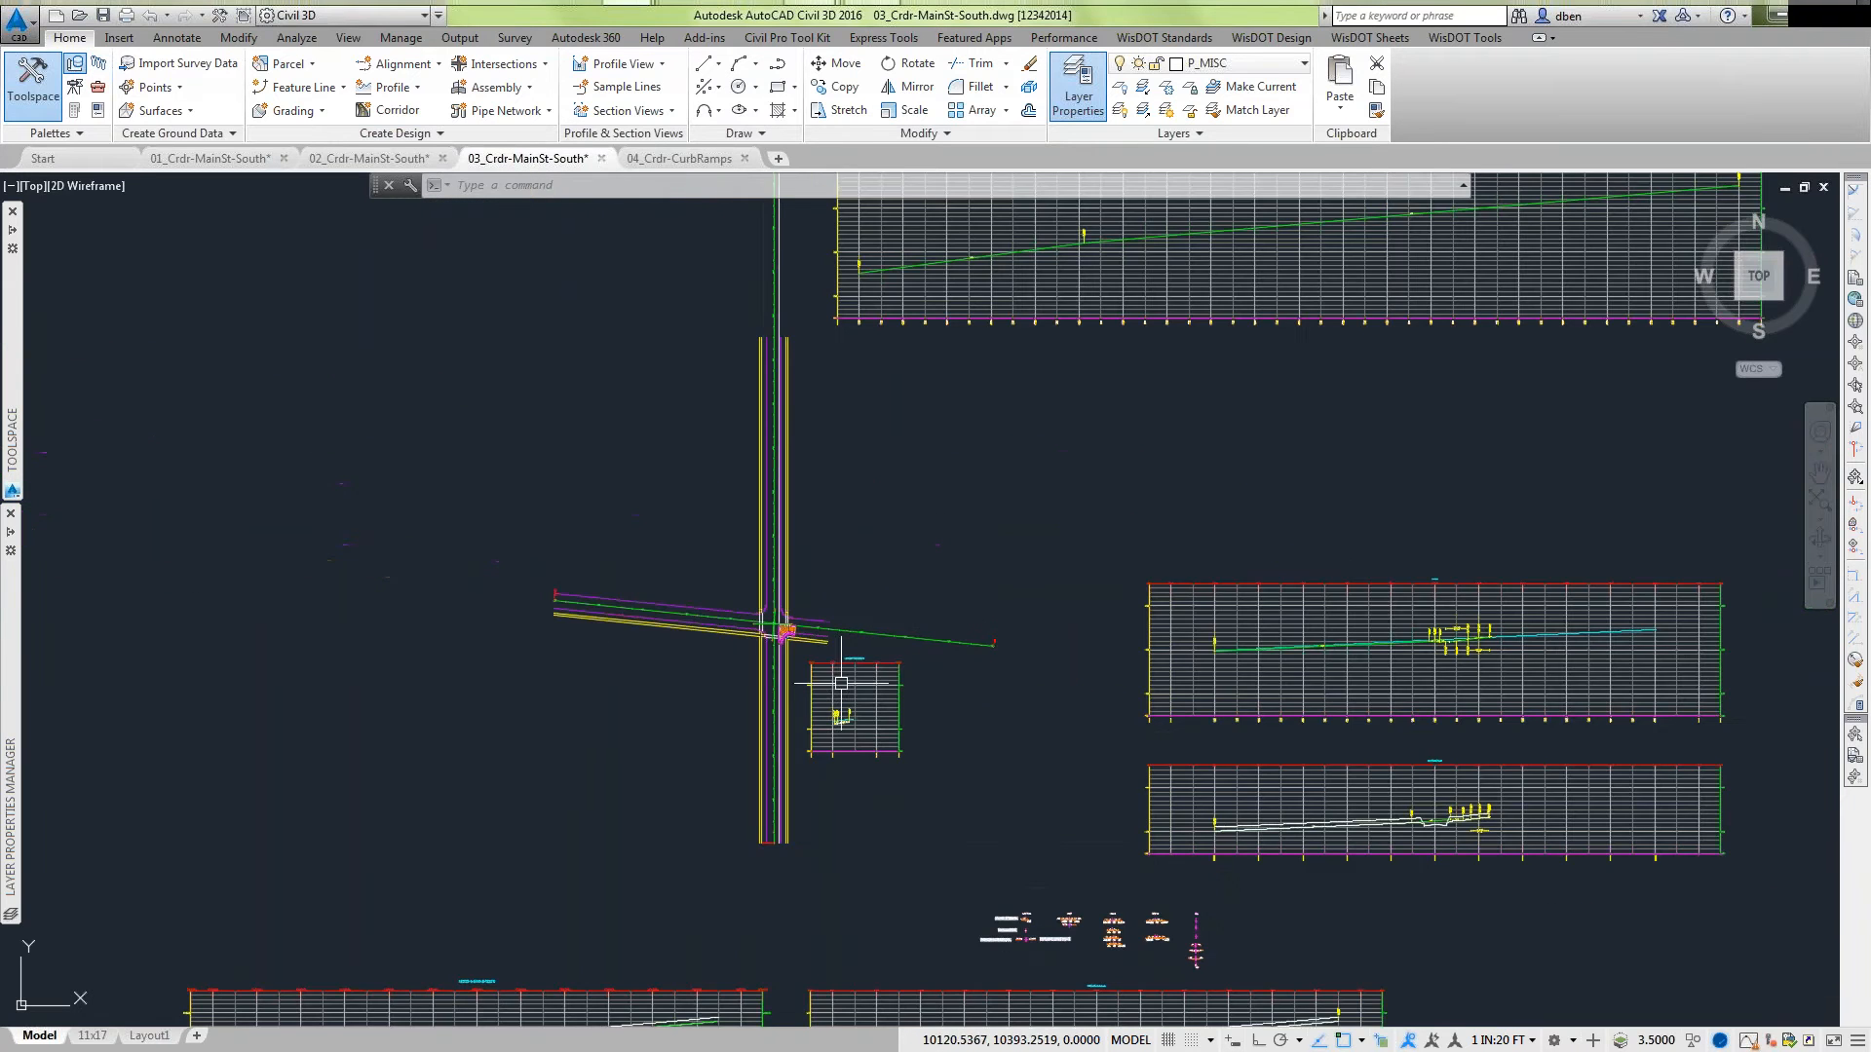
Review the subassembly construction of the Setup-Landing-R assembly and close its properties without changes.
{"action": "scroll", "coordinate": [676, 832], "scroll_direction": "up", "scroll_amount": 6}
{"action": "scroll", "coordinate": [676, 832], "scroll_direction": "up", "scroll_amount": 3}
{"action": "middle_click_drag", "start_coordinate": [617, 793], "coordinate": [835, 613]}
{"action": "scroll", "coordinate": [835, 614], "scroll_direction": "down", "scroll_amount": 1}
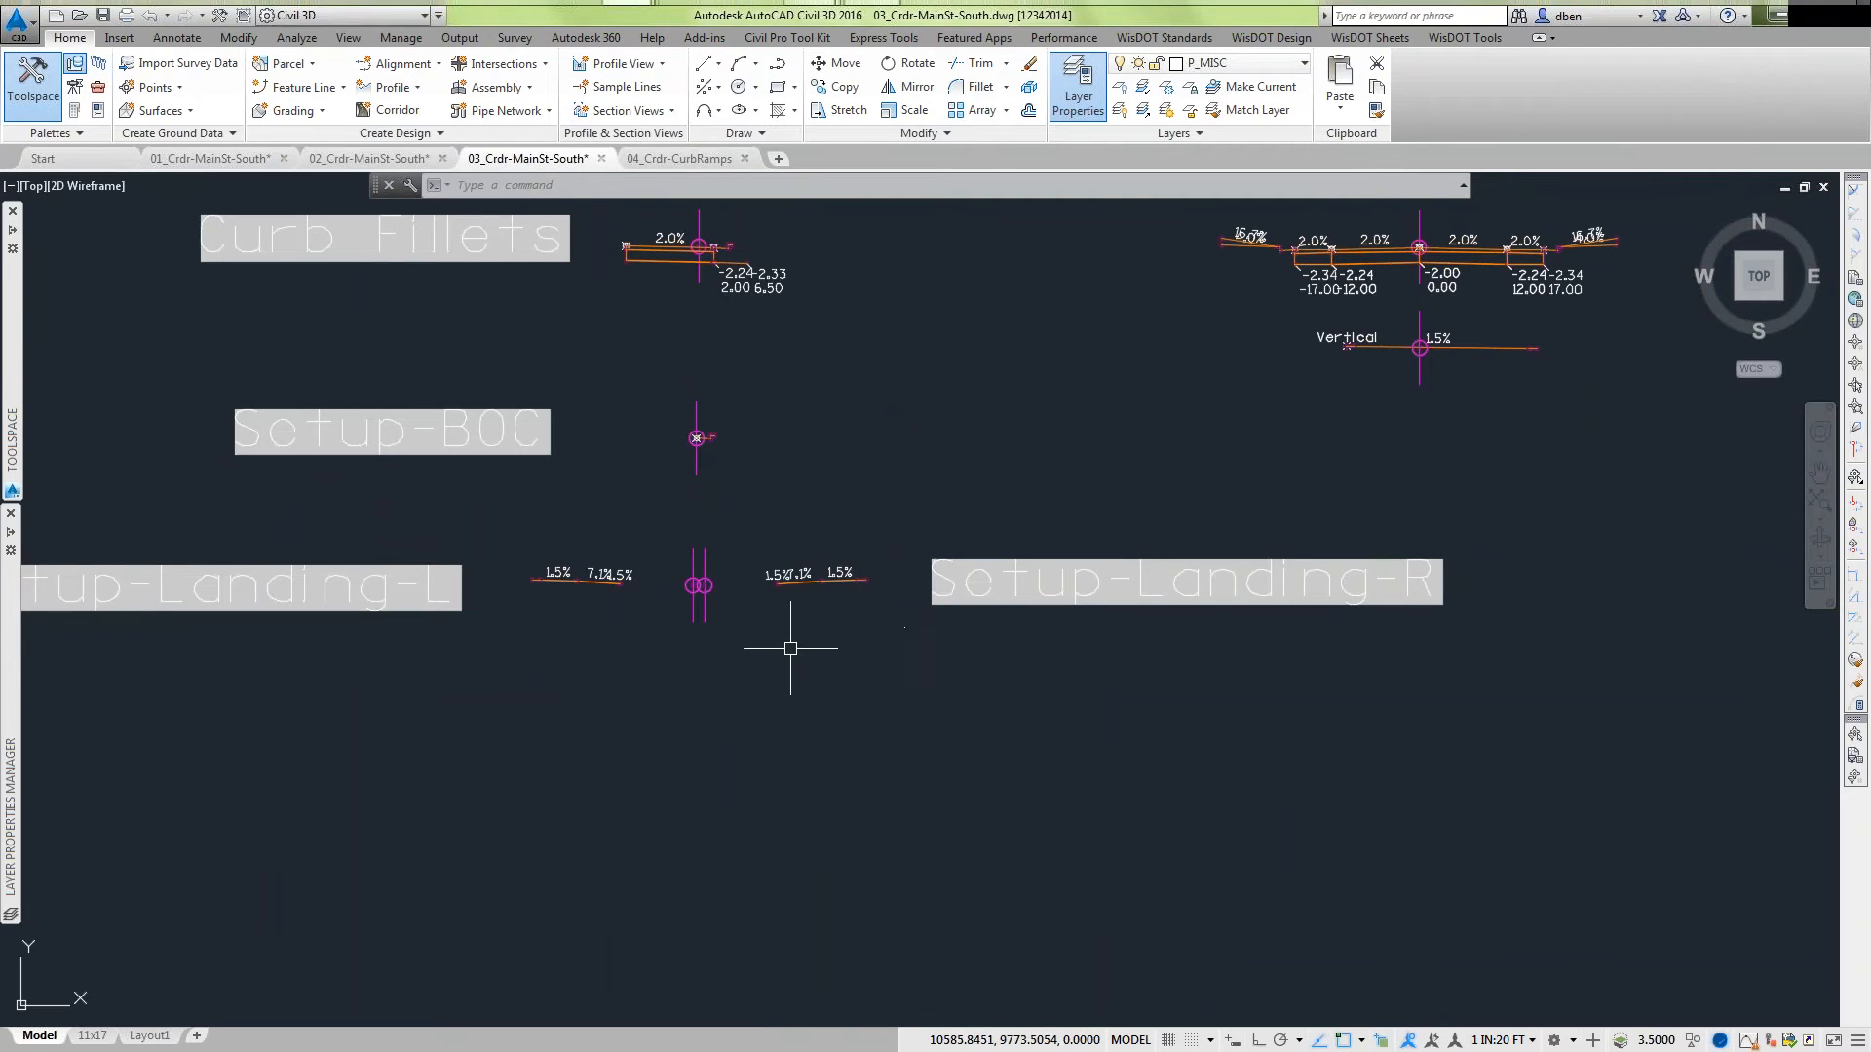
{"action": "left_click", "coordinate": [703, 614]}
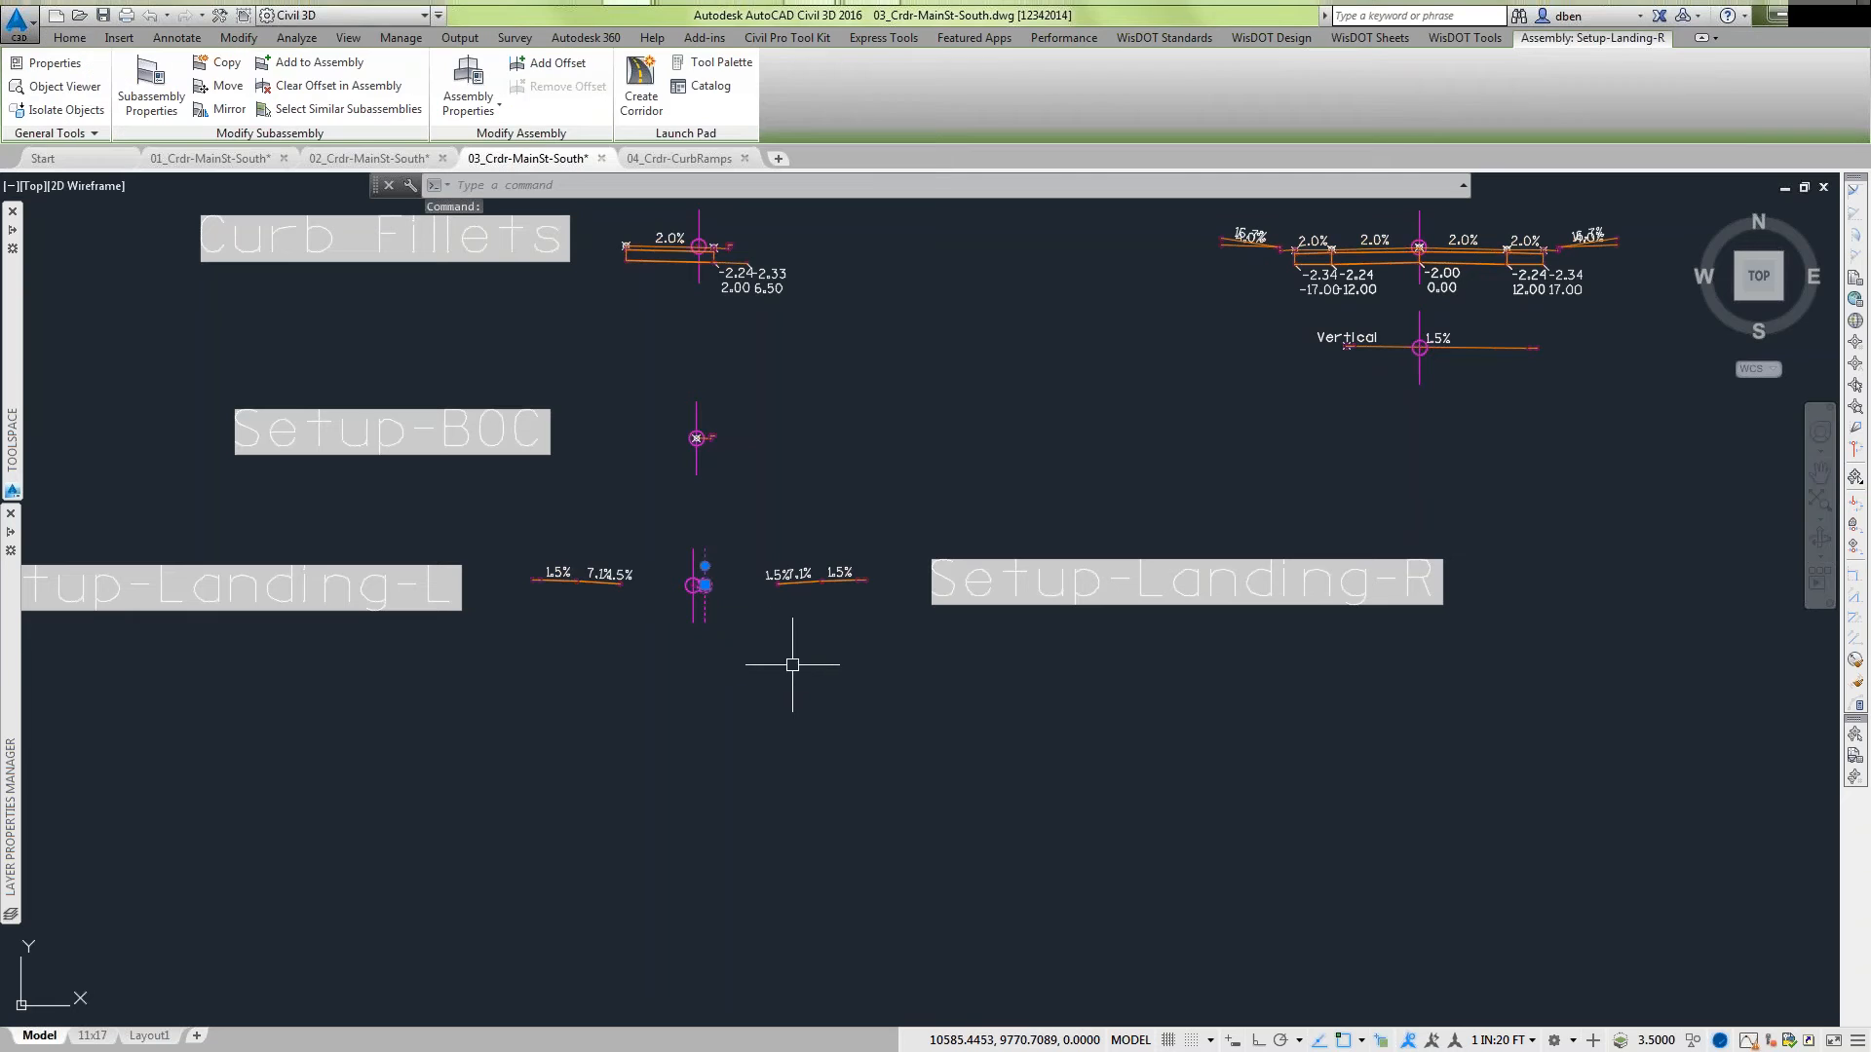
{"action": "right_click", "coordinate": [793, 664]}
{"action": "left_click", "coordinate": [850, 862]}
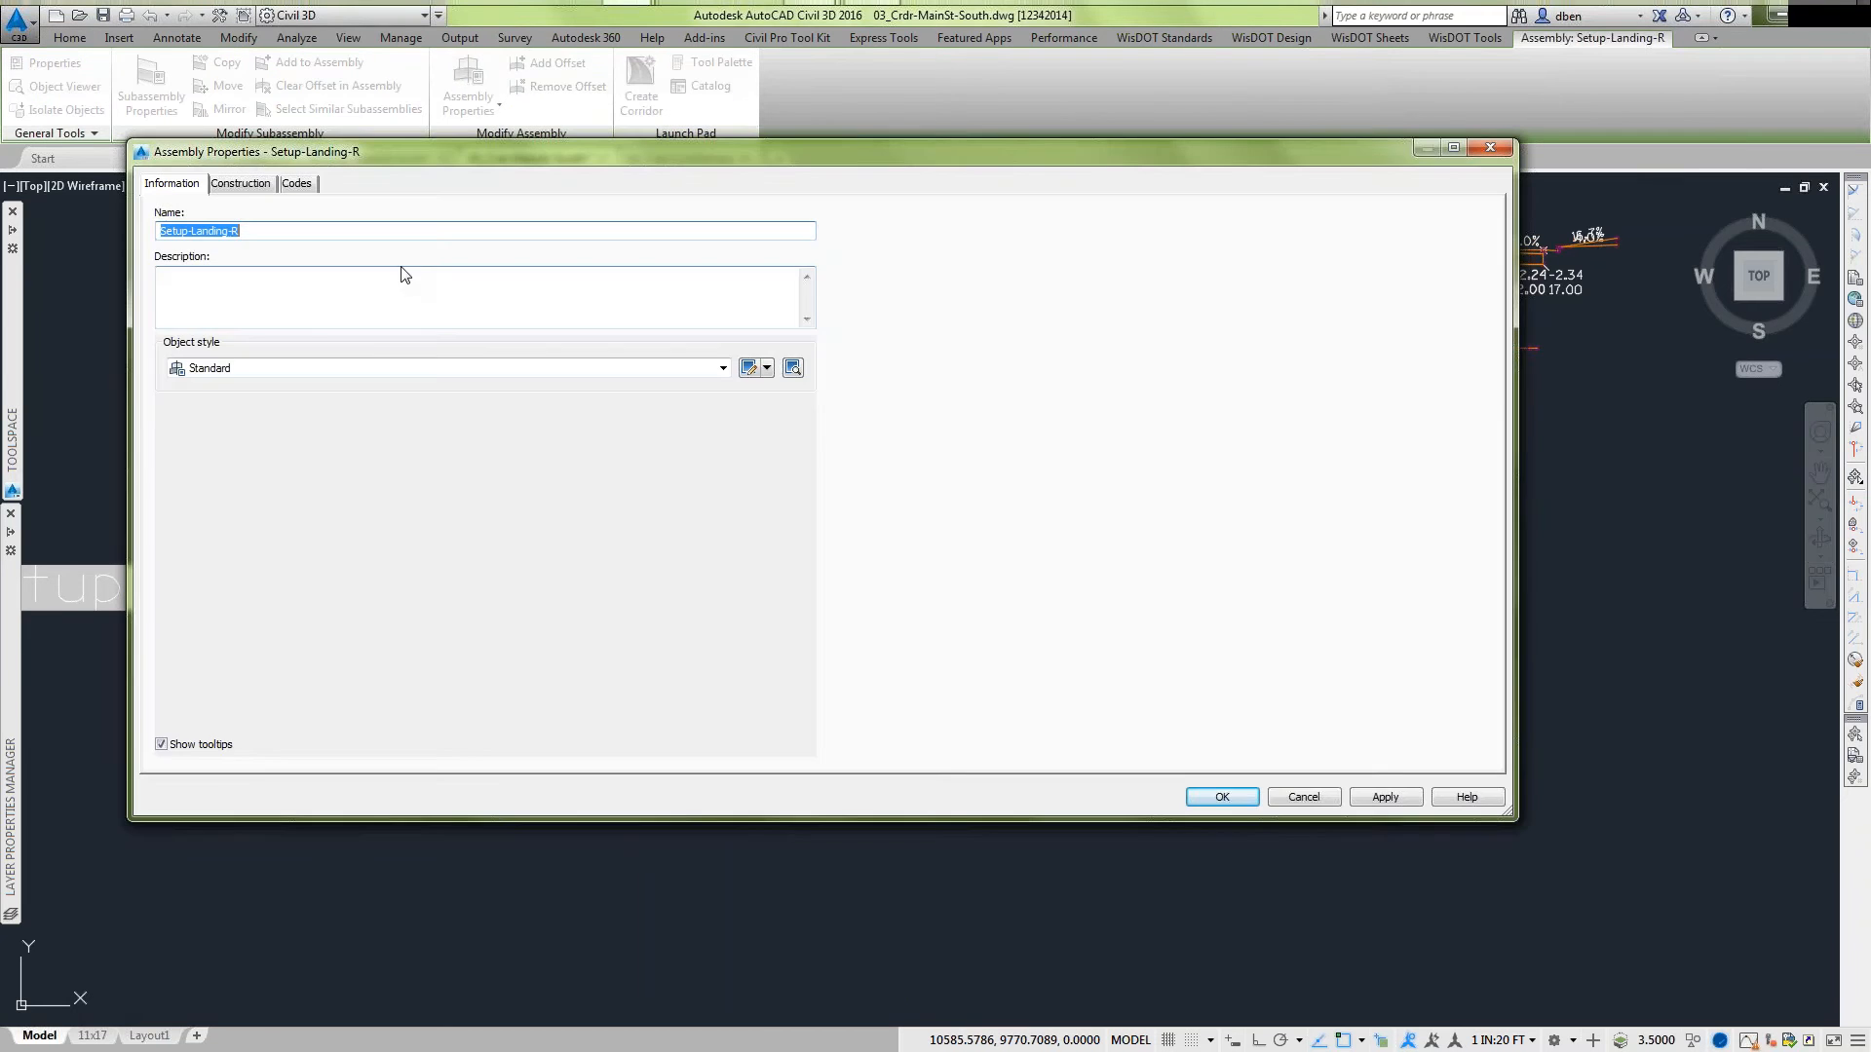
{"action": "left_click", "coordinate": [240, 184]}
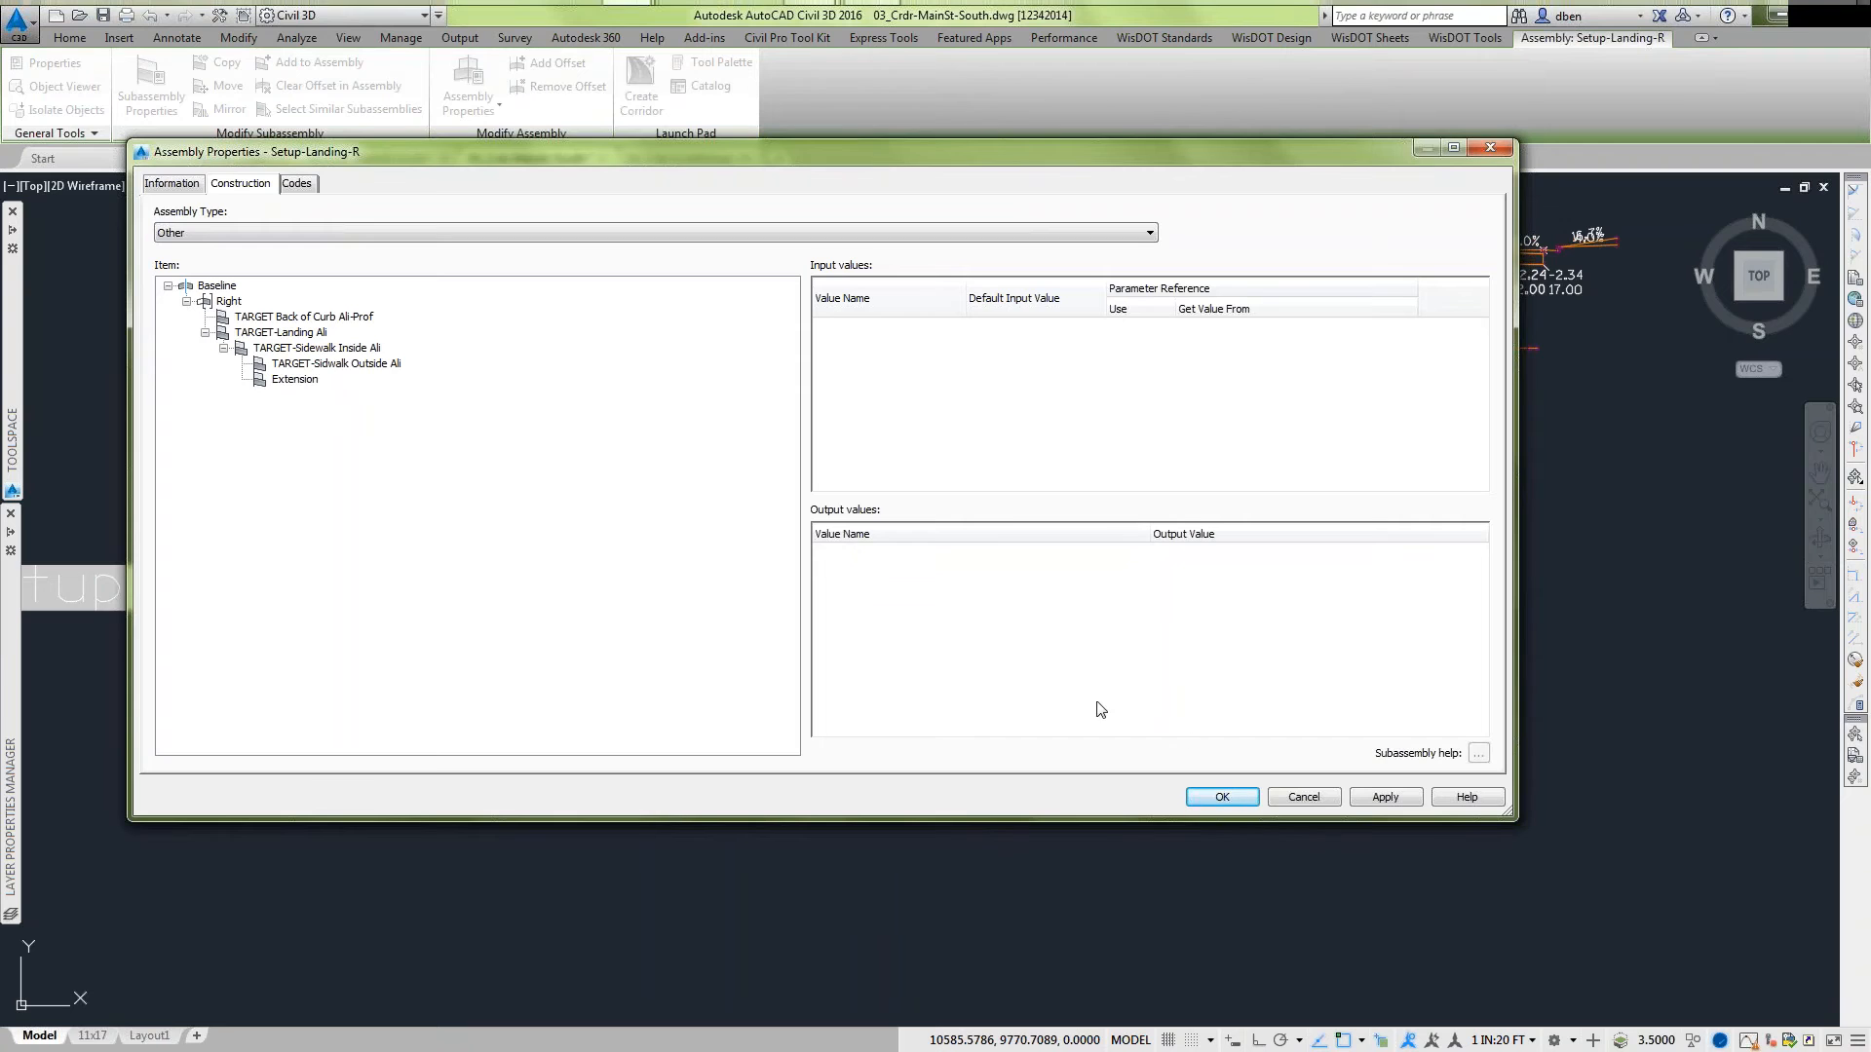
{"action": "left_click", "coordinate": [1302, 797]}
{"action": "key", "text": "Escape"}
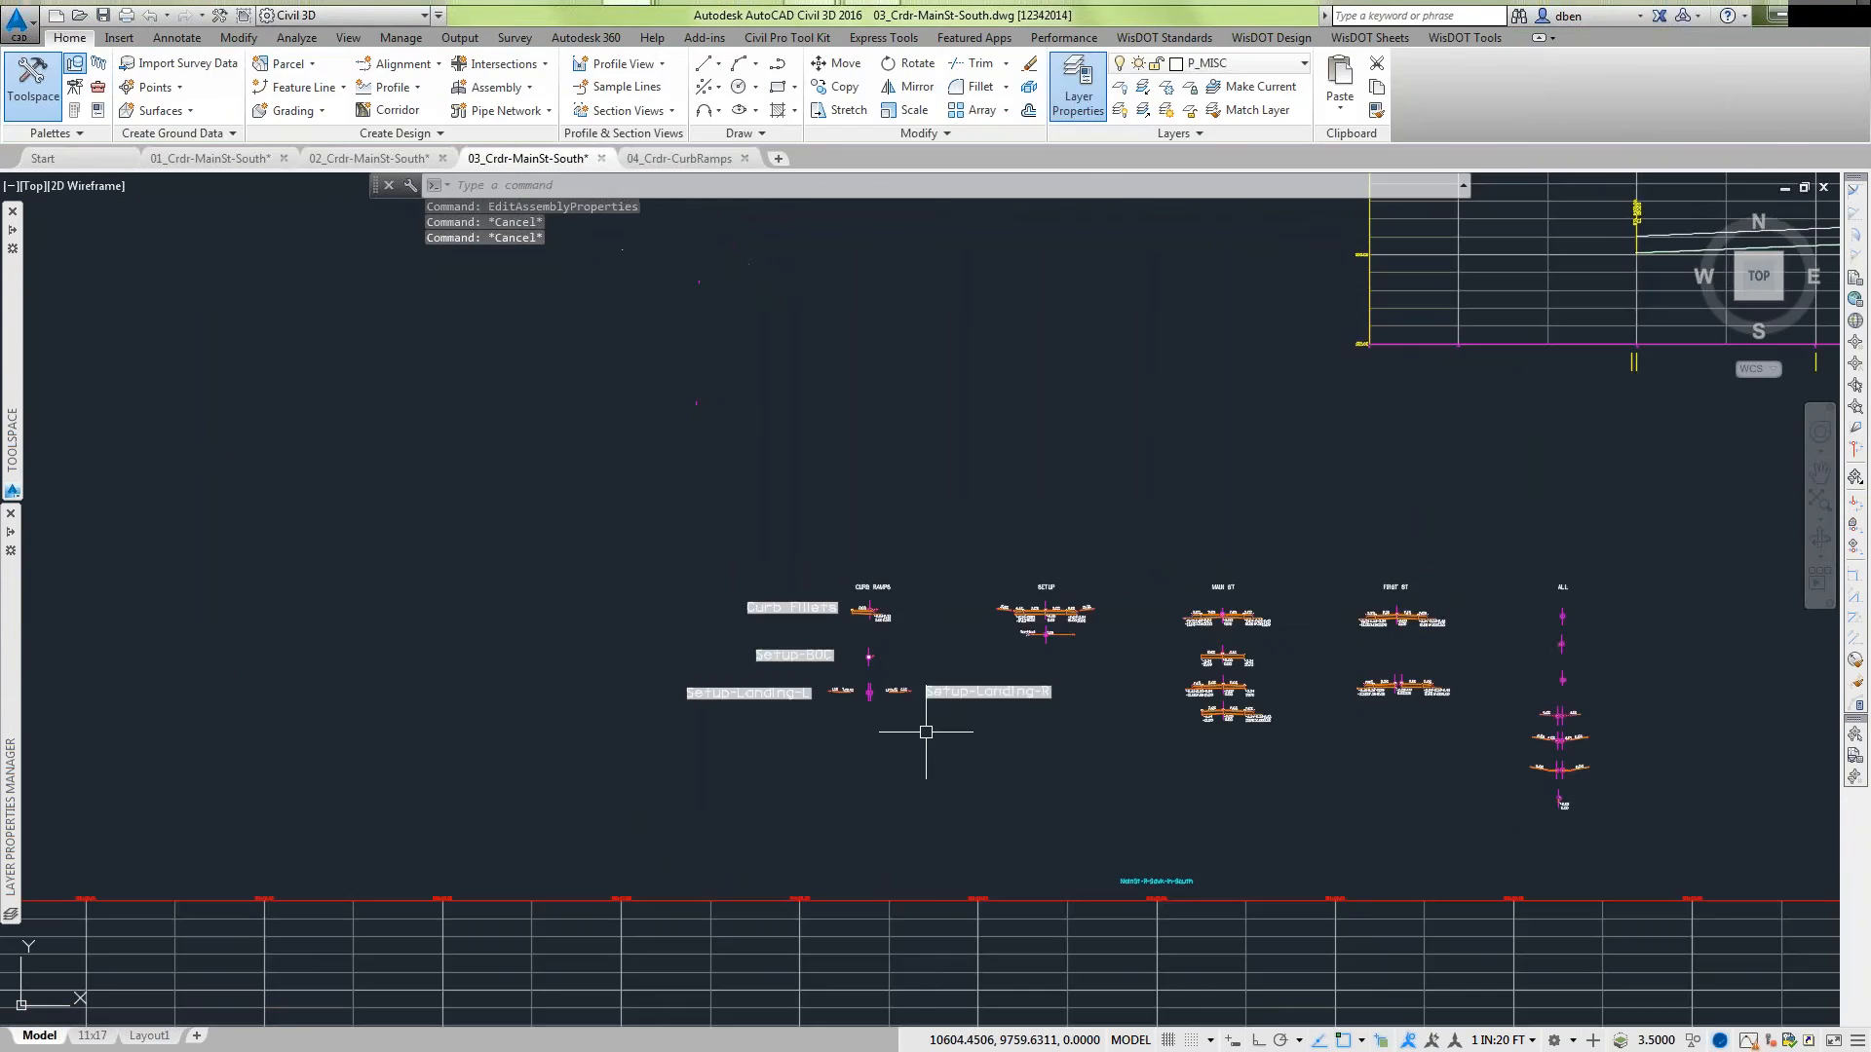
Thaw the P_DTM-Base layer to show the base surfaces at the southeast curb return.
{"action": "scroll", "coordinate": [925, 731], "scroll_direction": "down", "scroll_amount": 3}
{"action": "scroll", "coordinate": [744, 516], "scroll_direction": "up", "scroll_amount": 5}
{"action": "scroll", "coordinate": [844, 598], "scroll_direction": "up", "scroll_amount": 6}
{"action": "middle_click_drag", "start_coordinate": [858, 687], "coordinate": [845, 663]}
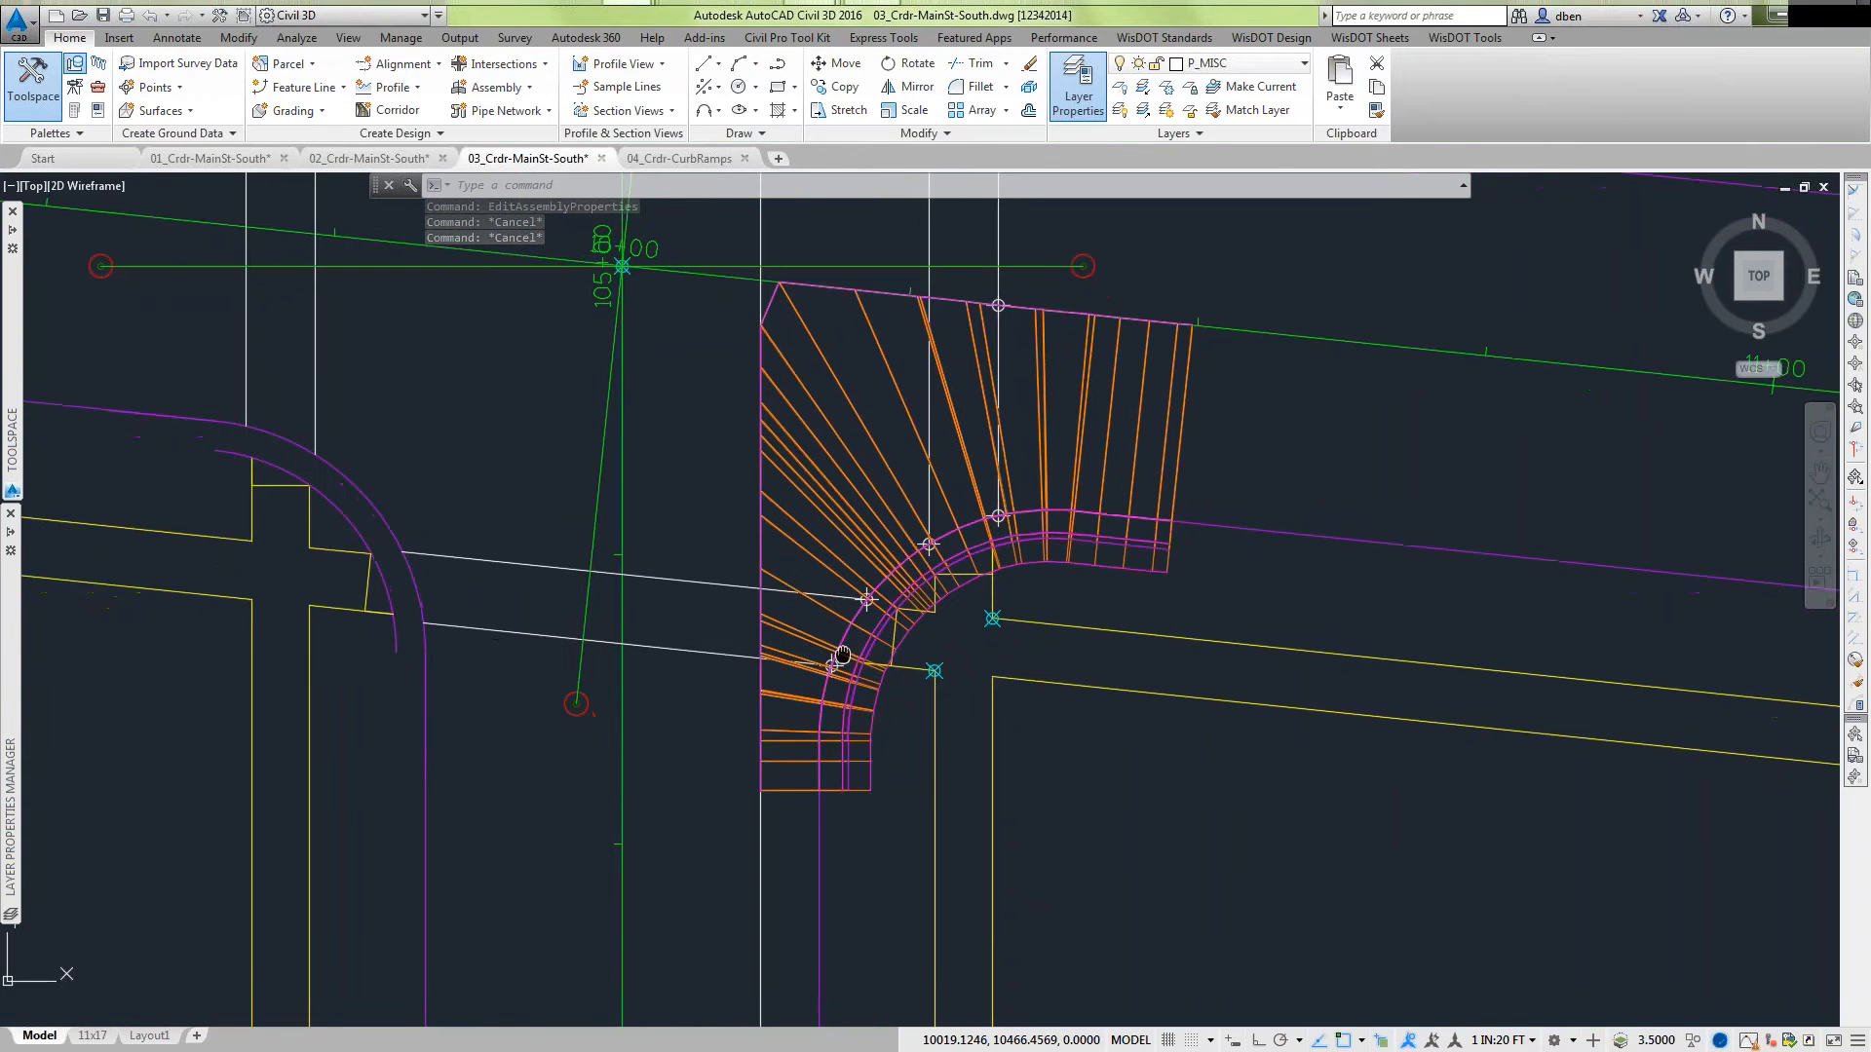
{"action": "mouse_move", "coordinate": [12, 658]}
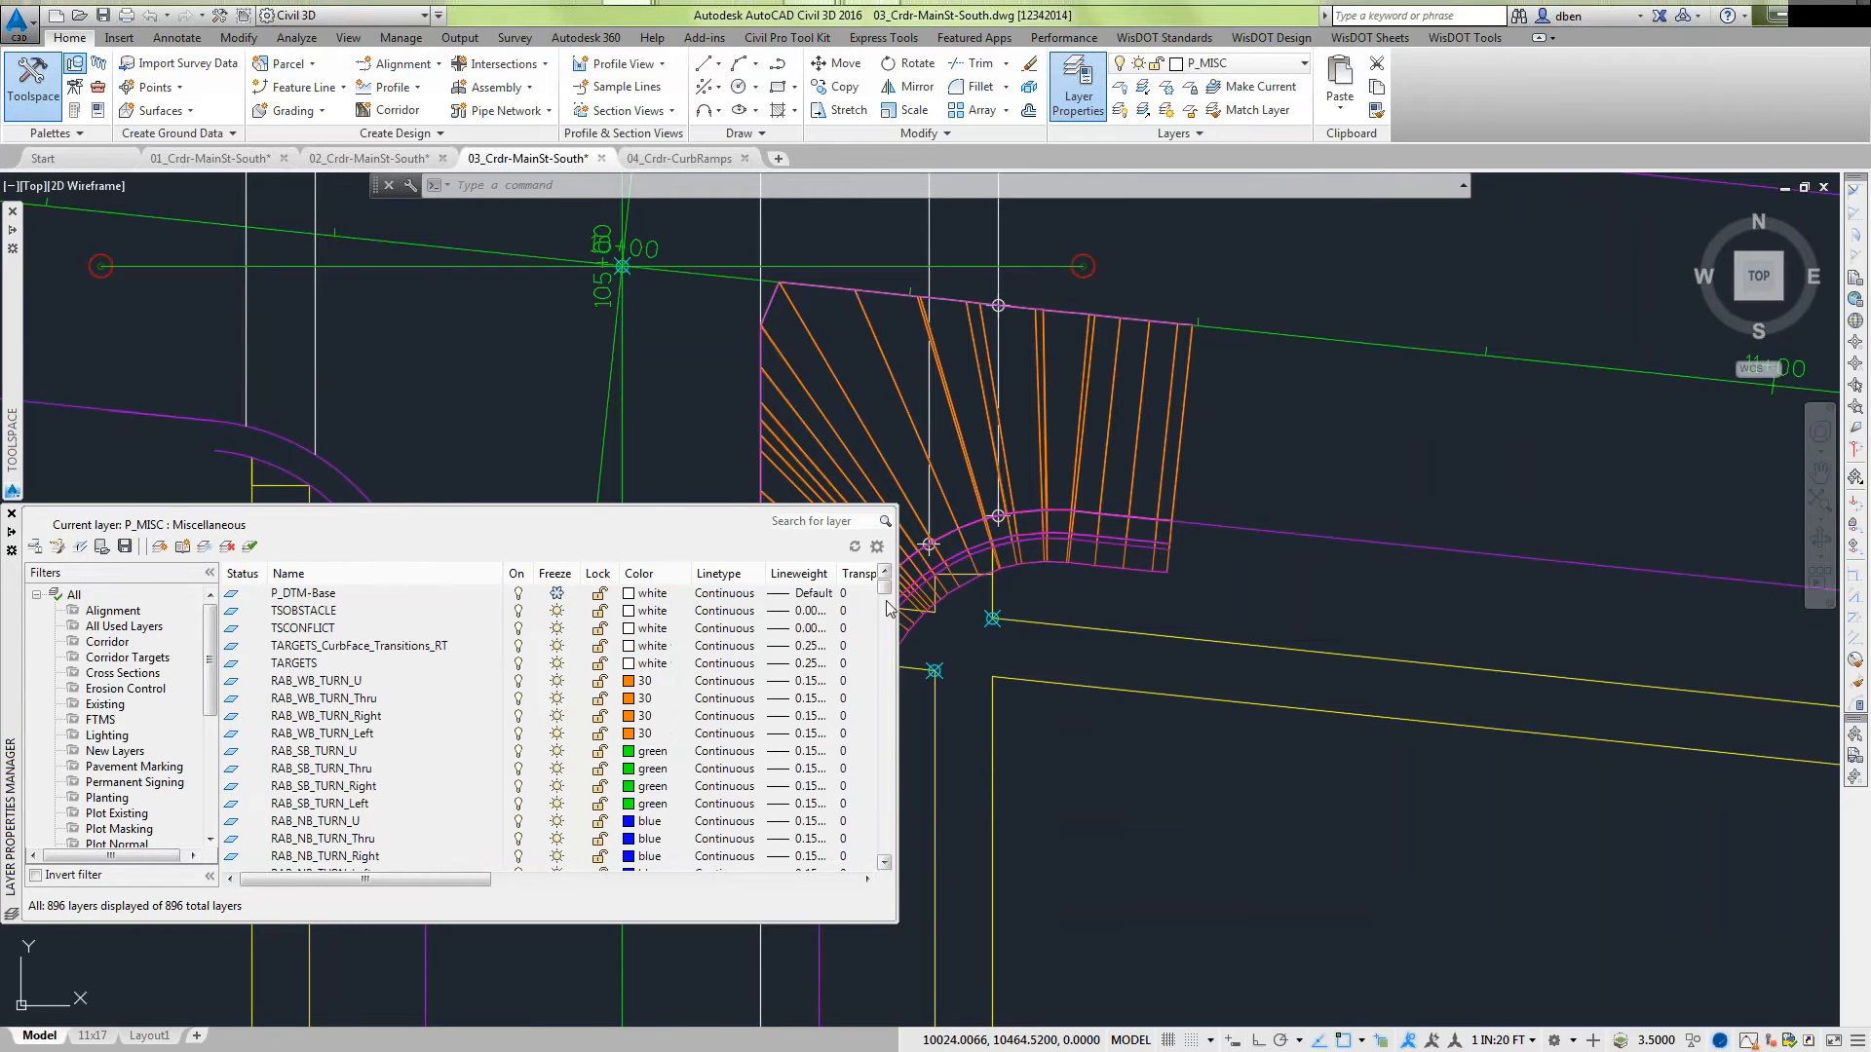
{"action": "left_click", "coordinate": [557, 593]}
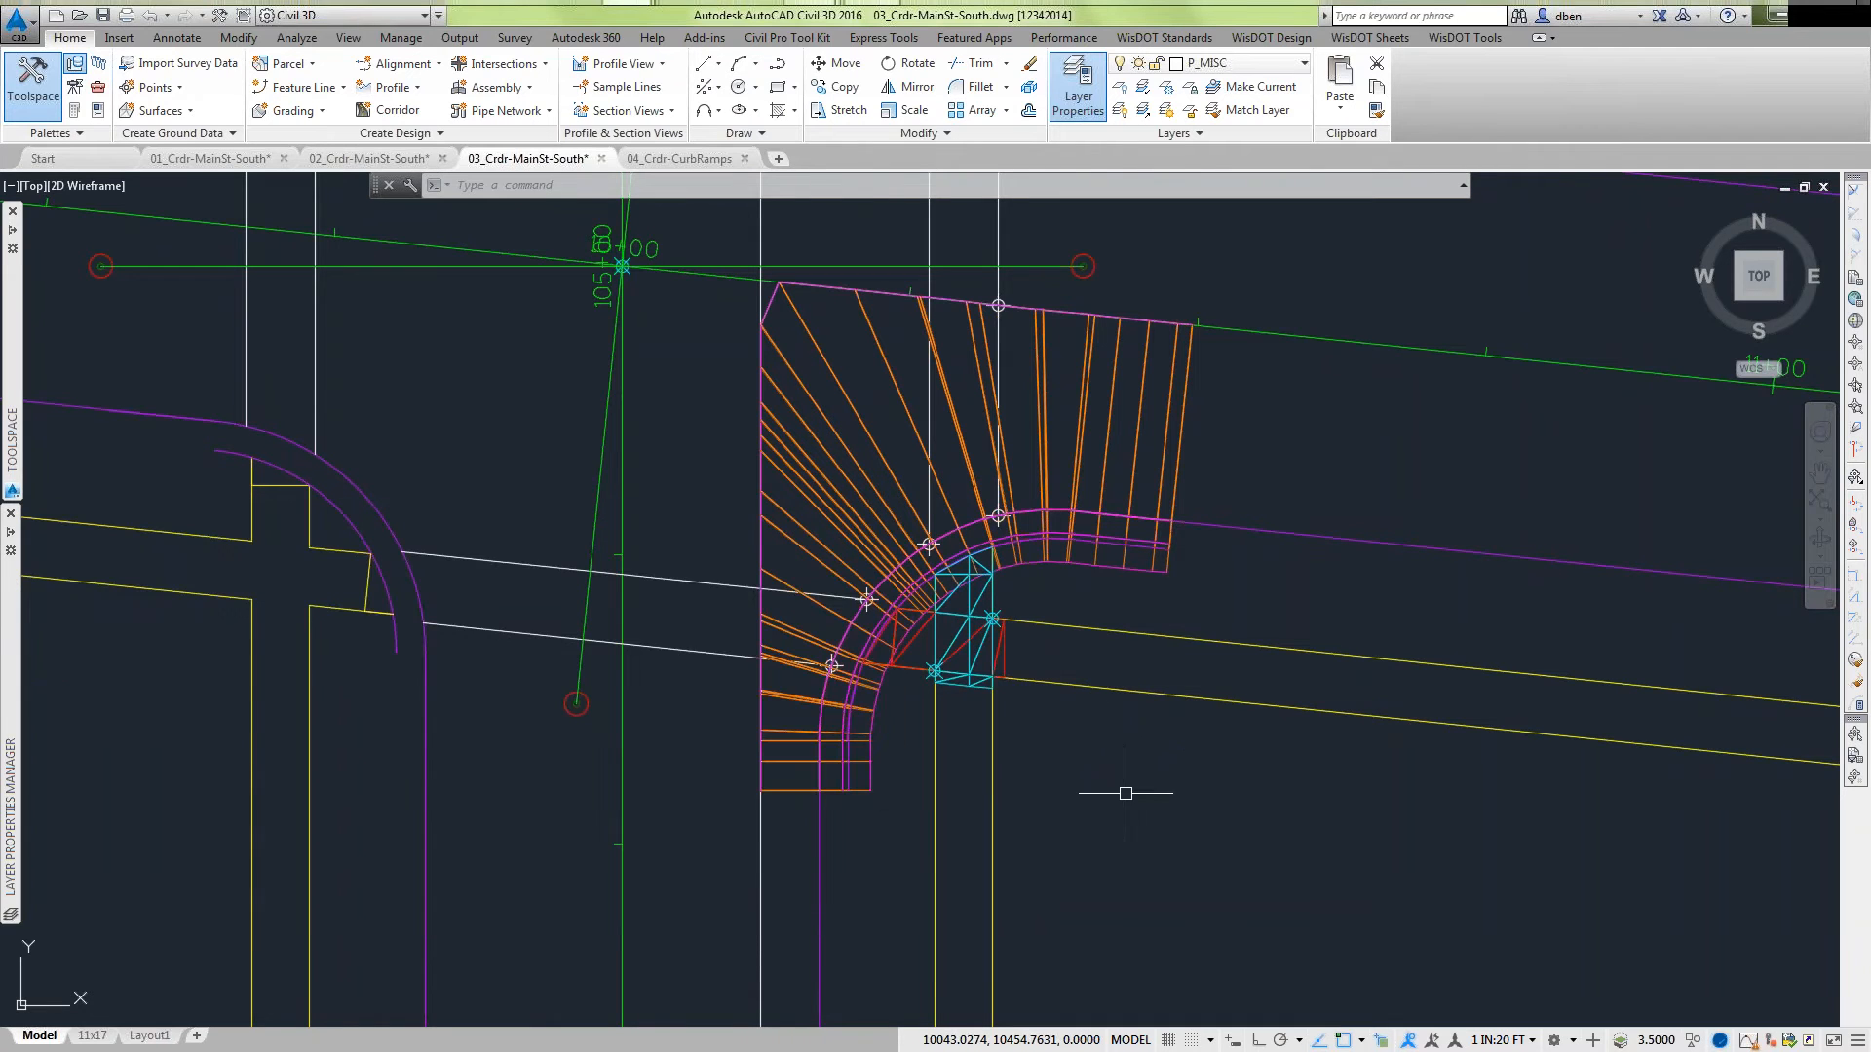
{"action": "mouse_move", "coordinate": [15, 624]}
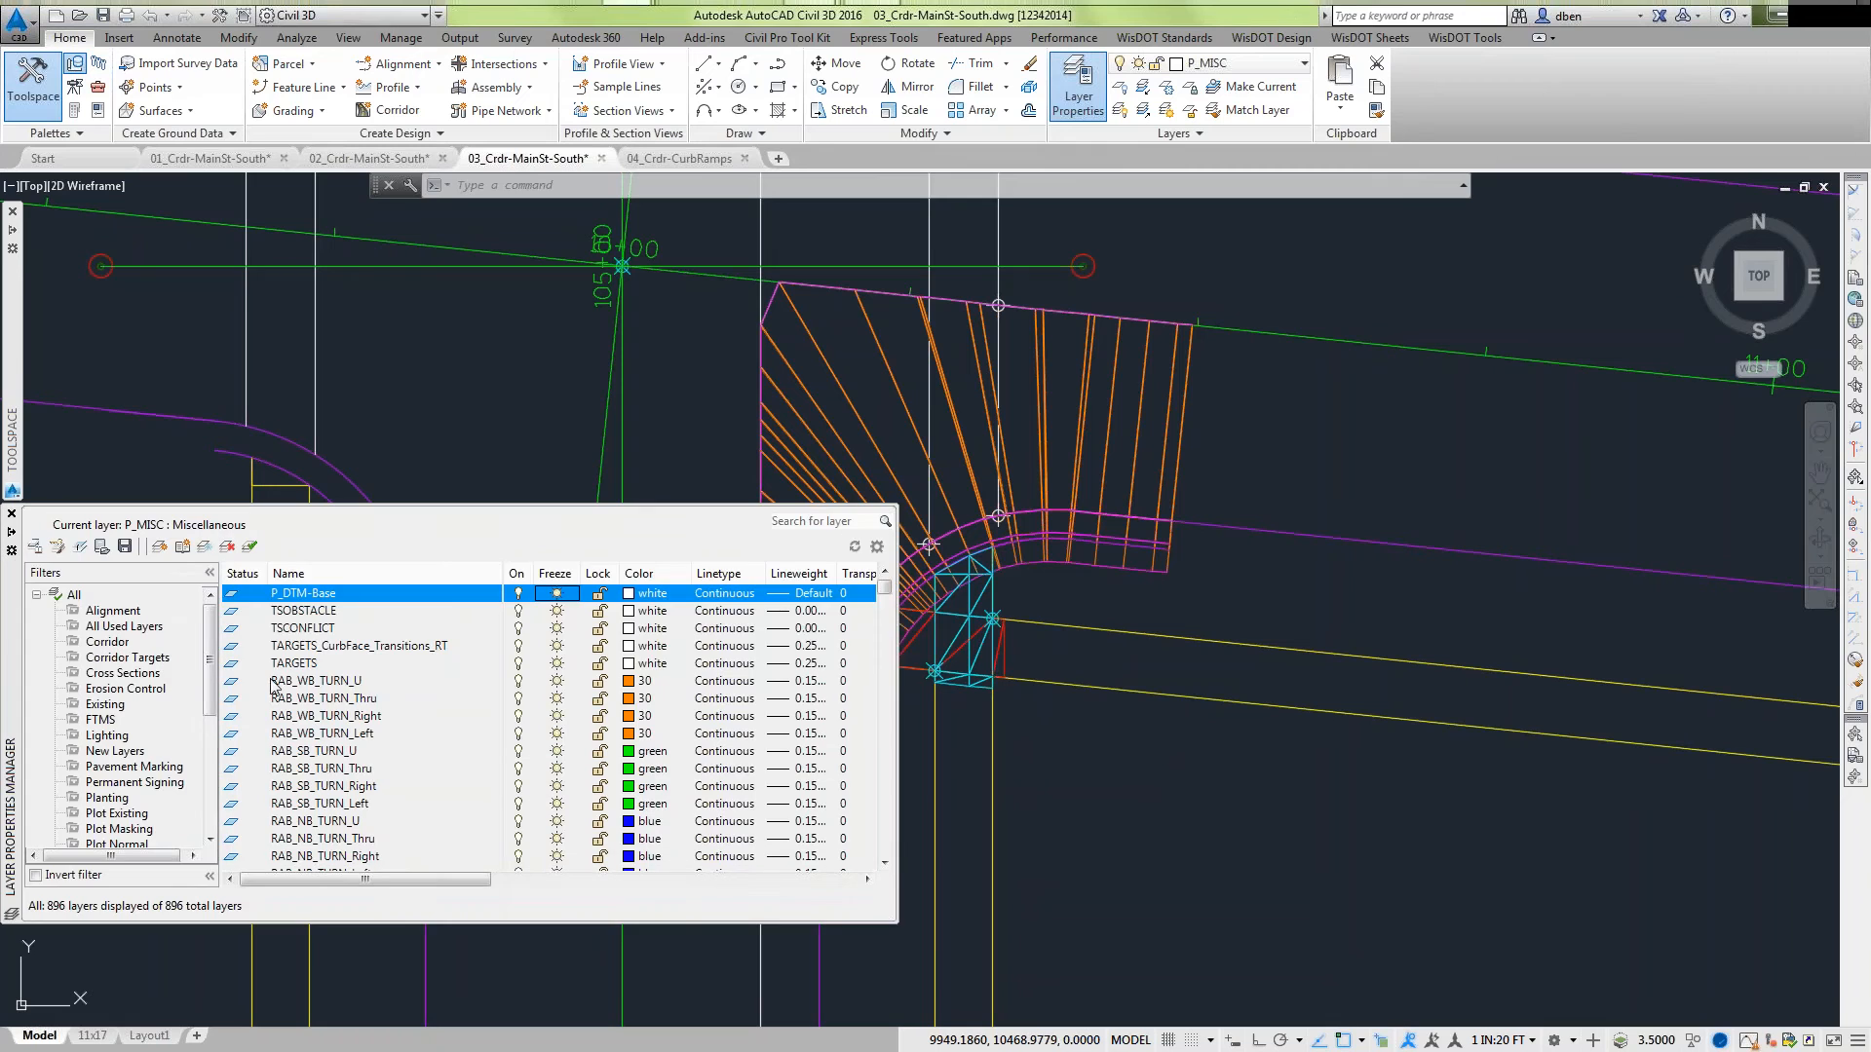
Open the properties of the Setup-CurbRamps-MainSt corridor.
{"action": "mouse_move", "coordinate": [11, 439]}
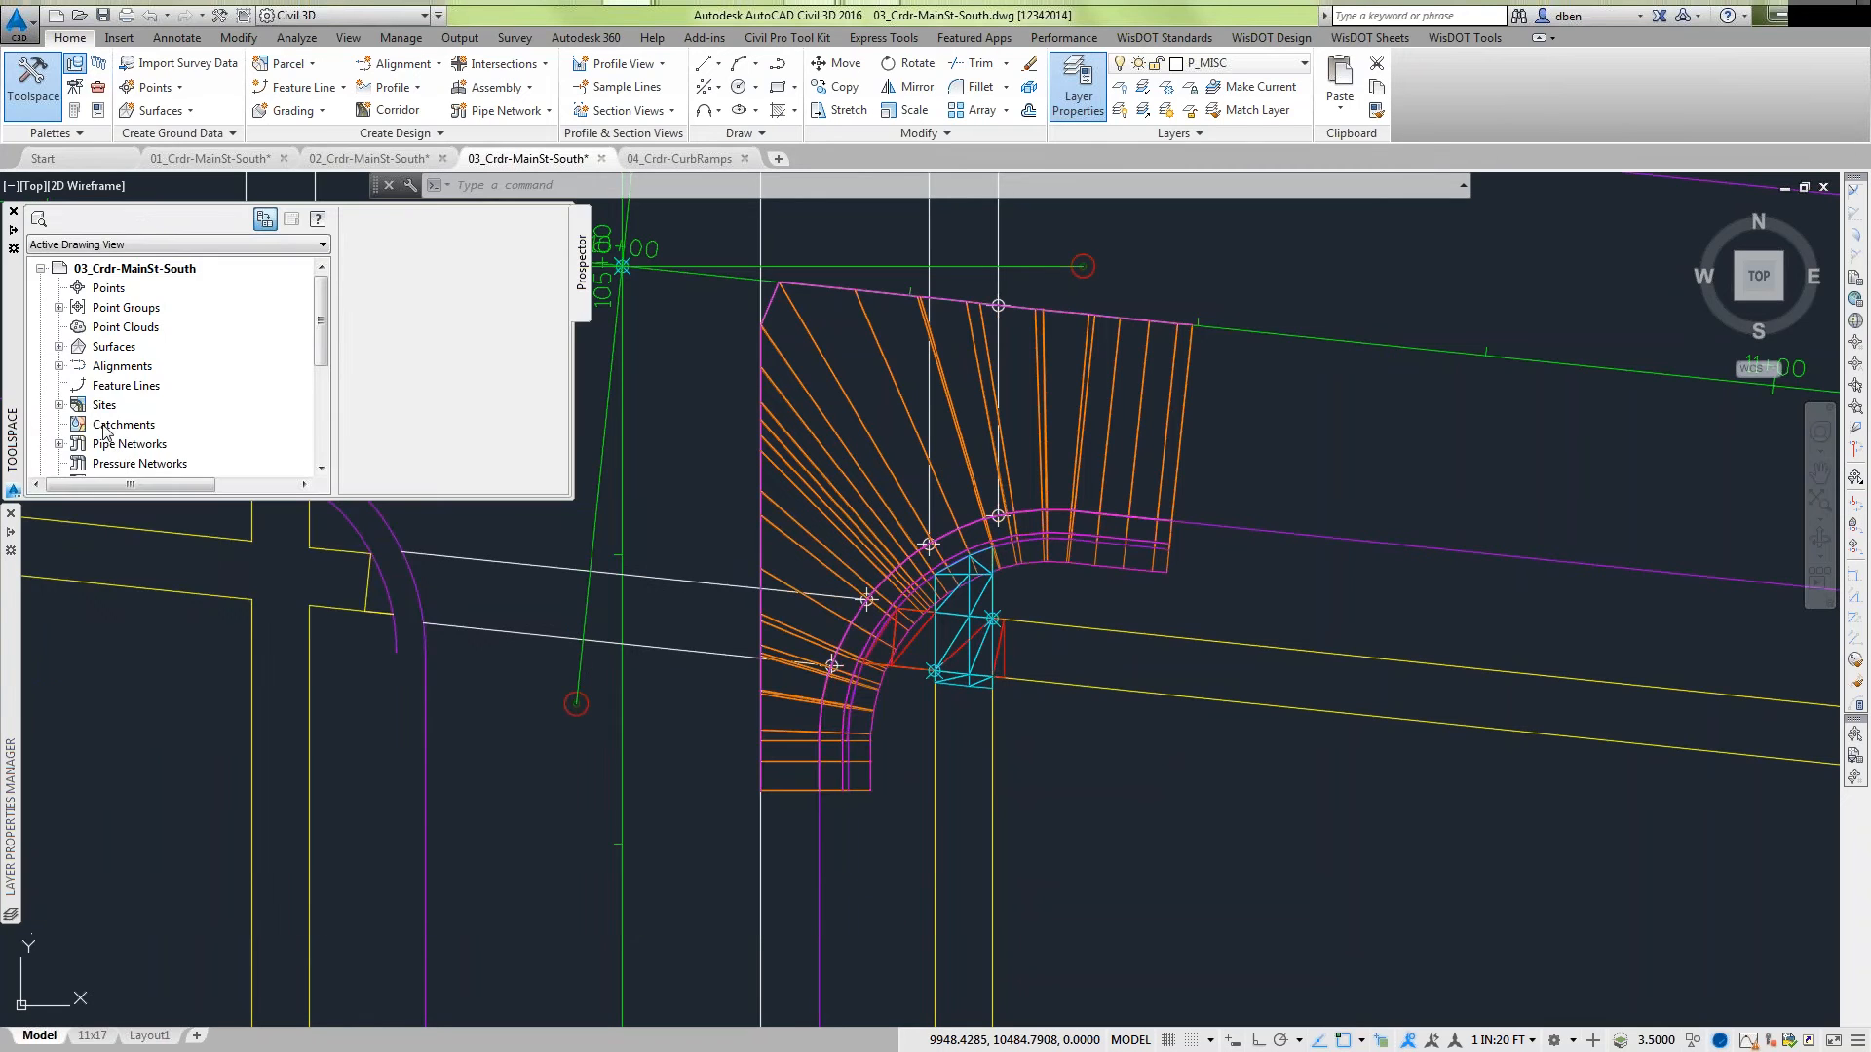
{"action": "scroll", "coordinate": [322, 348], "scroll_direction": "down", "scroll_amount": 2}
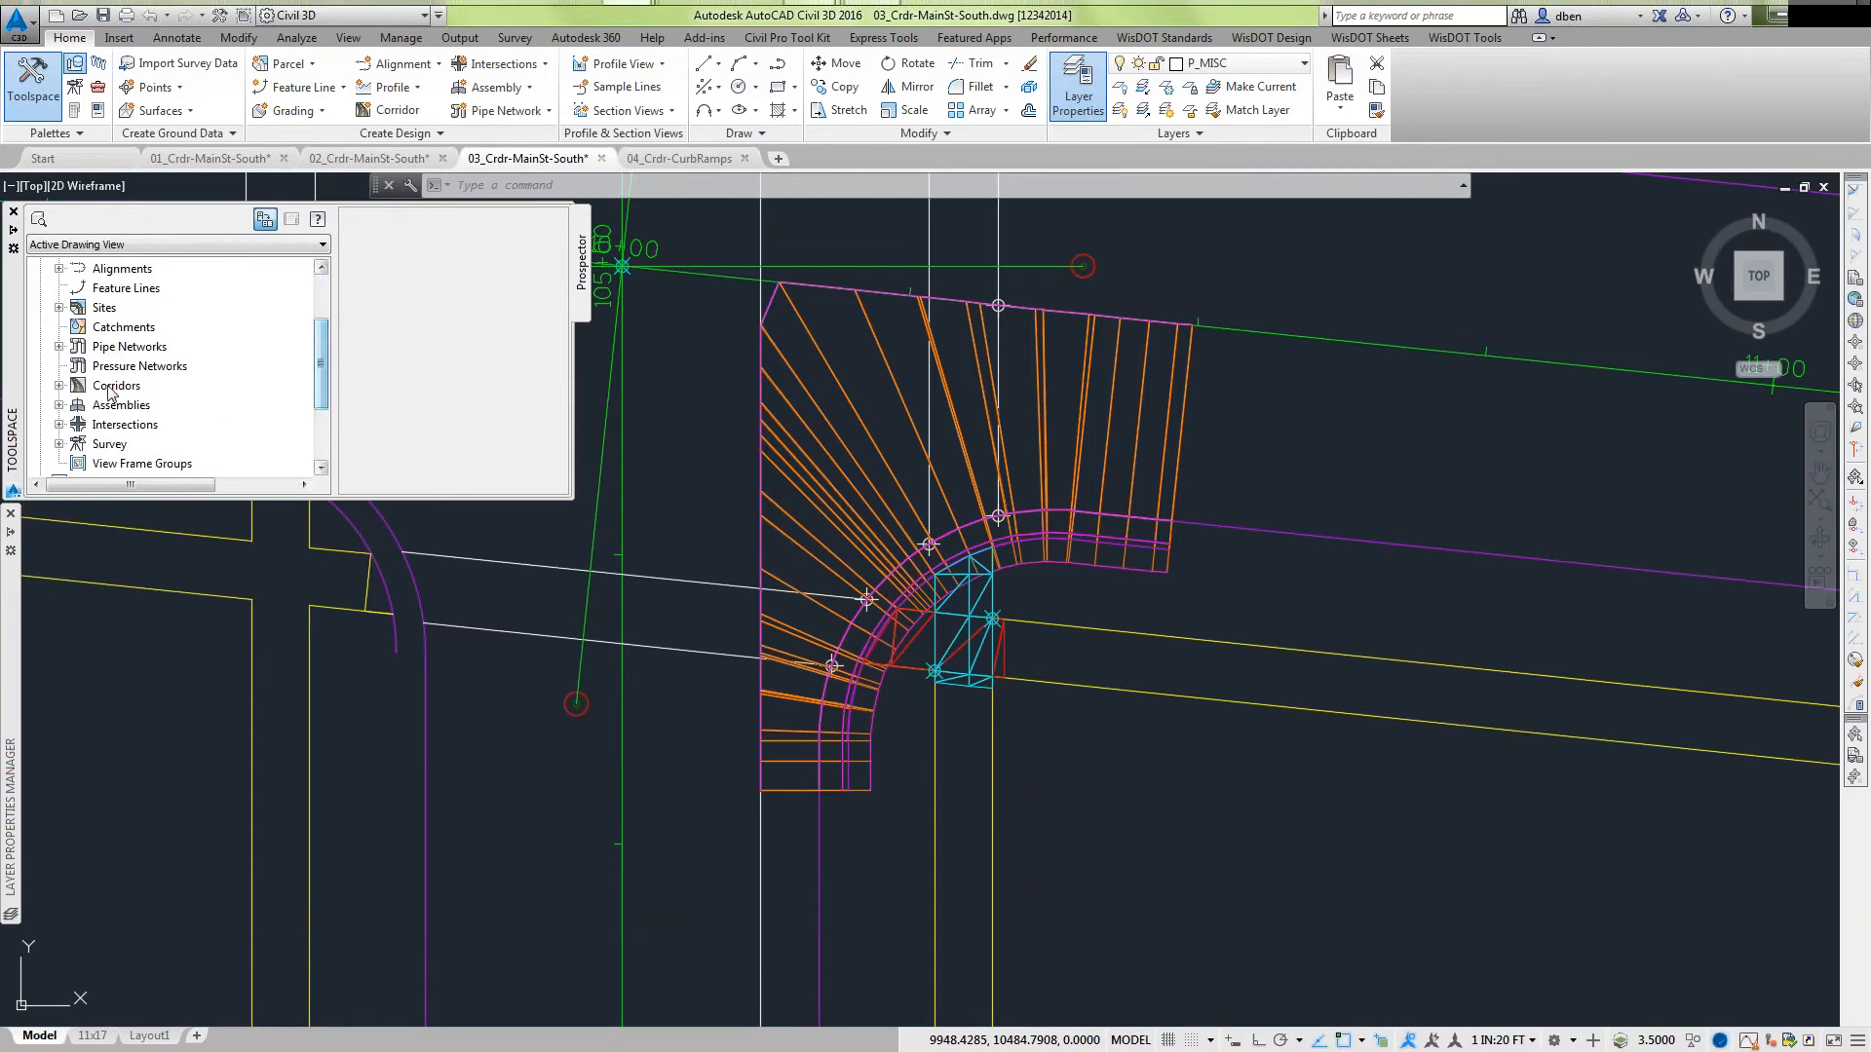
{"action": "left_click", "coordinate": [59, 385]}
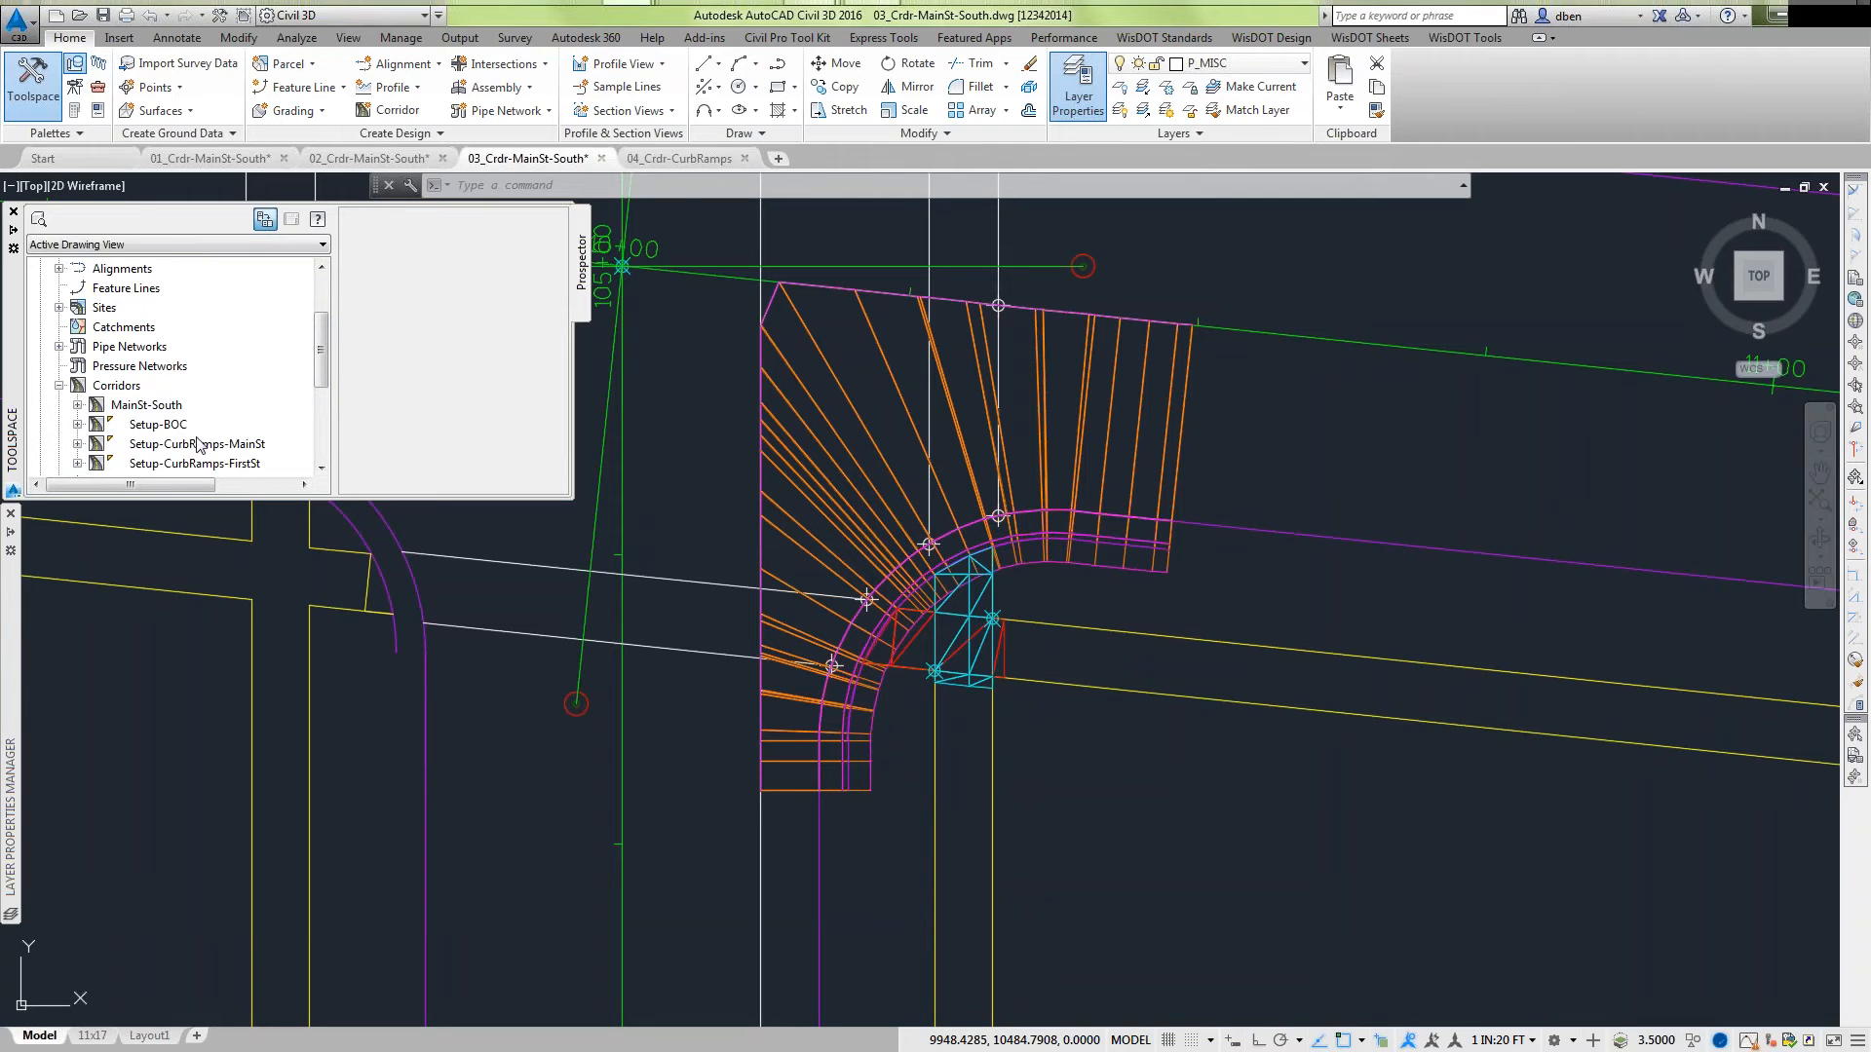
{"action": "scroll", "coordinate": [312, 373], "scroll_direction": "down", "scroll_amount": 2}
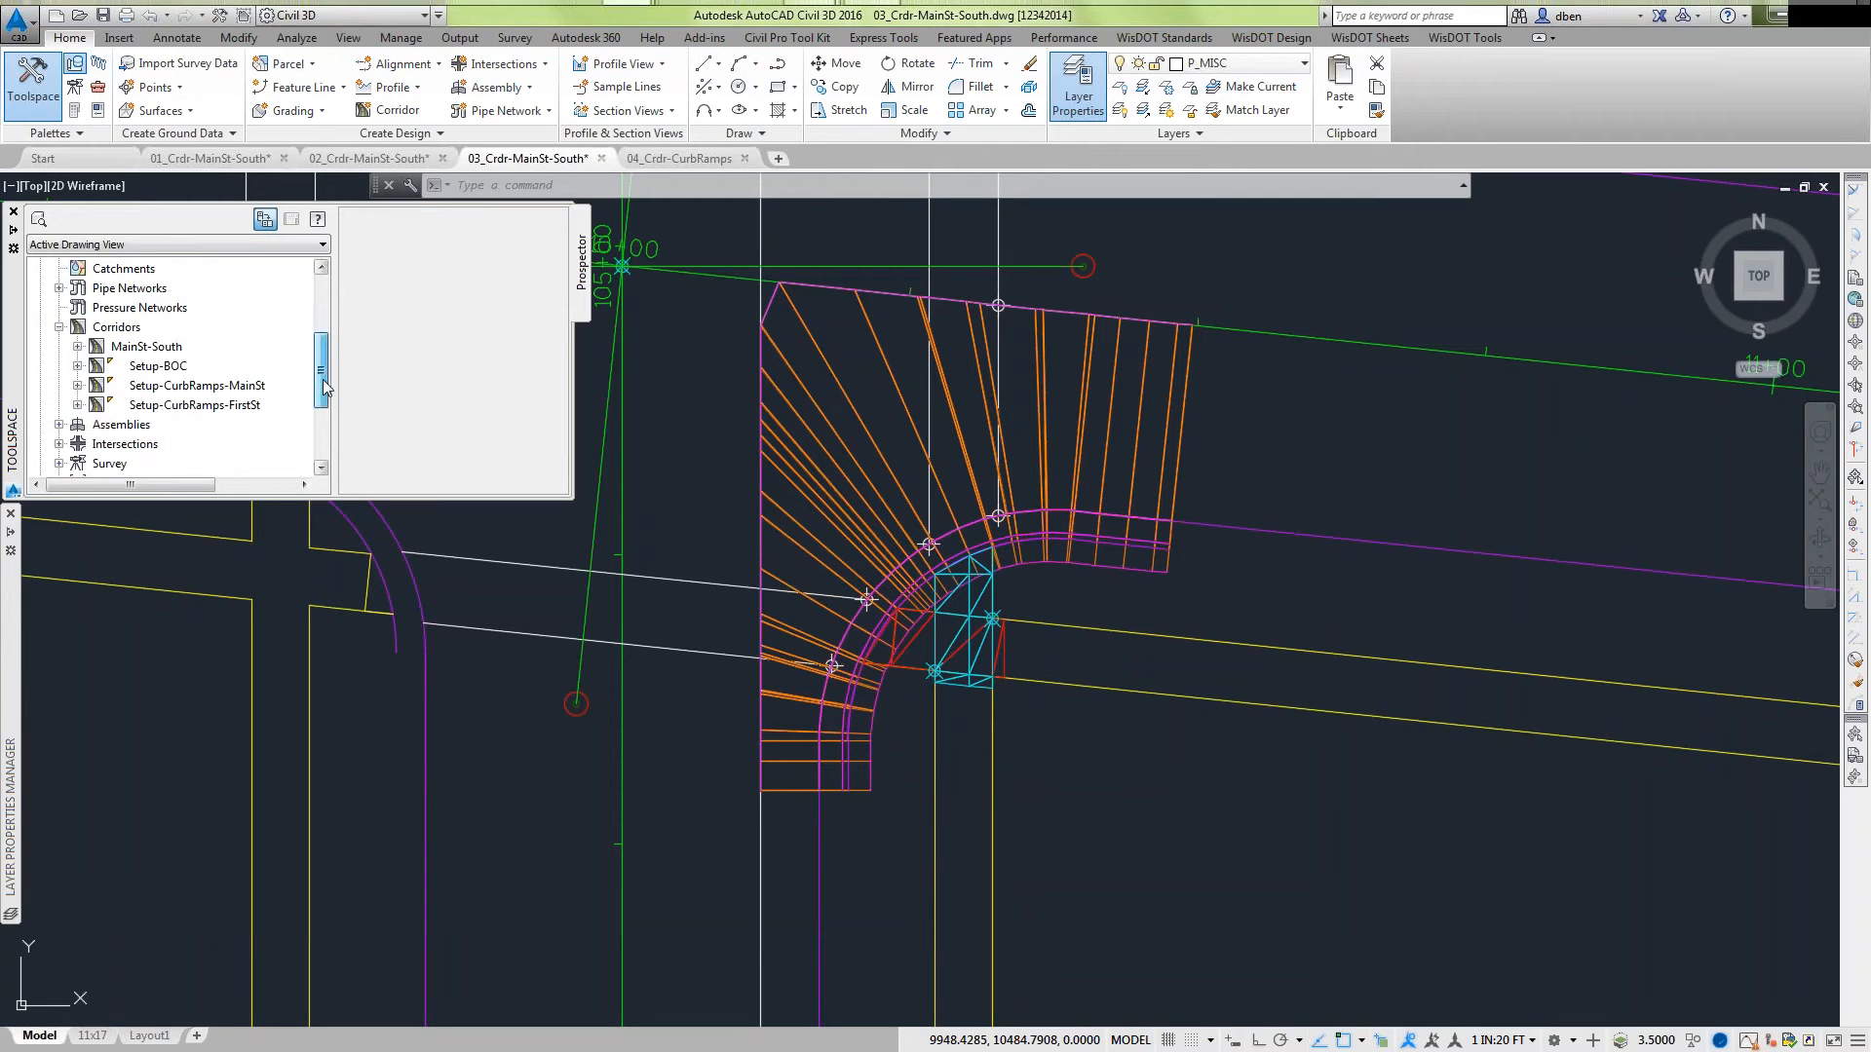
{"action": "right_click", "coordinate": [189, 388]}
{"action": "left_click", "coordinate": [255, 399]}
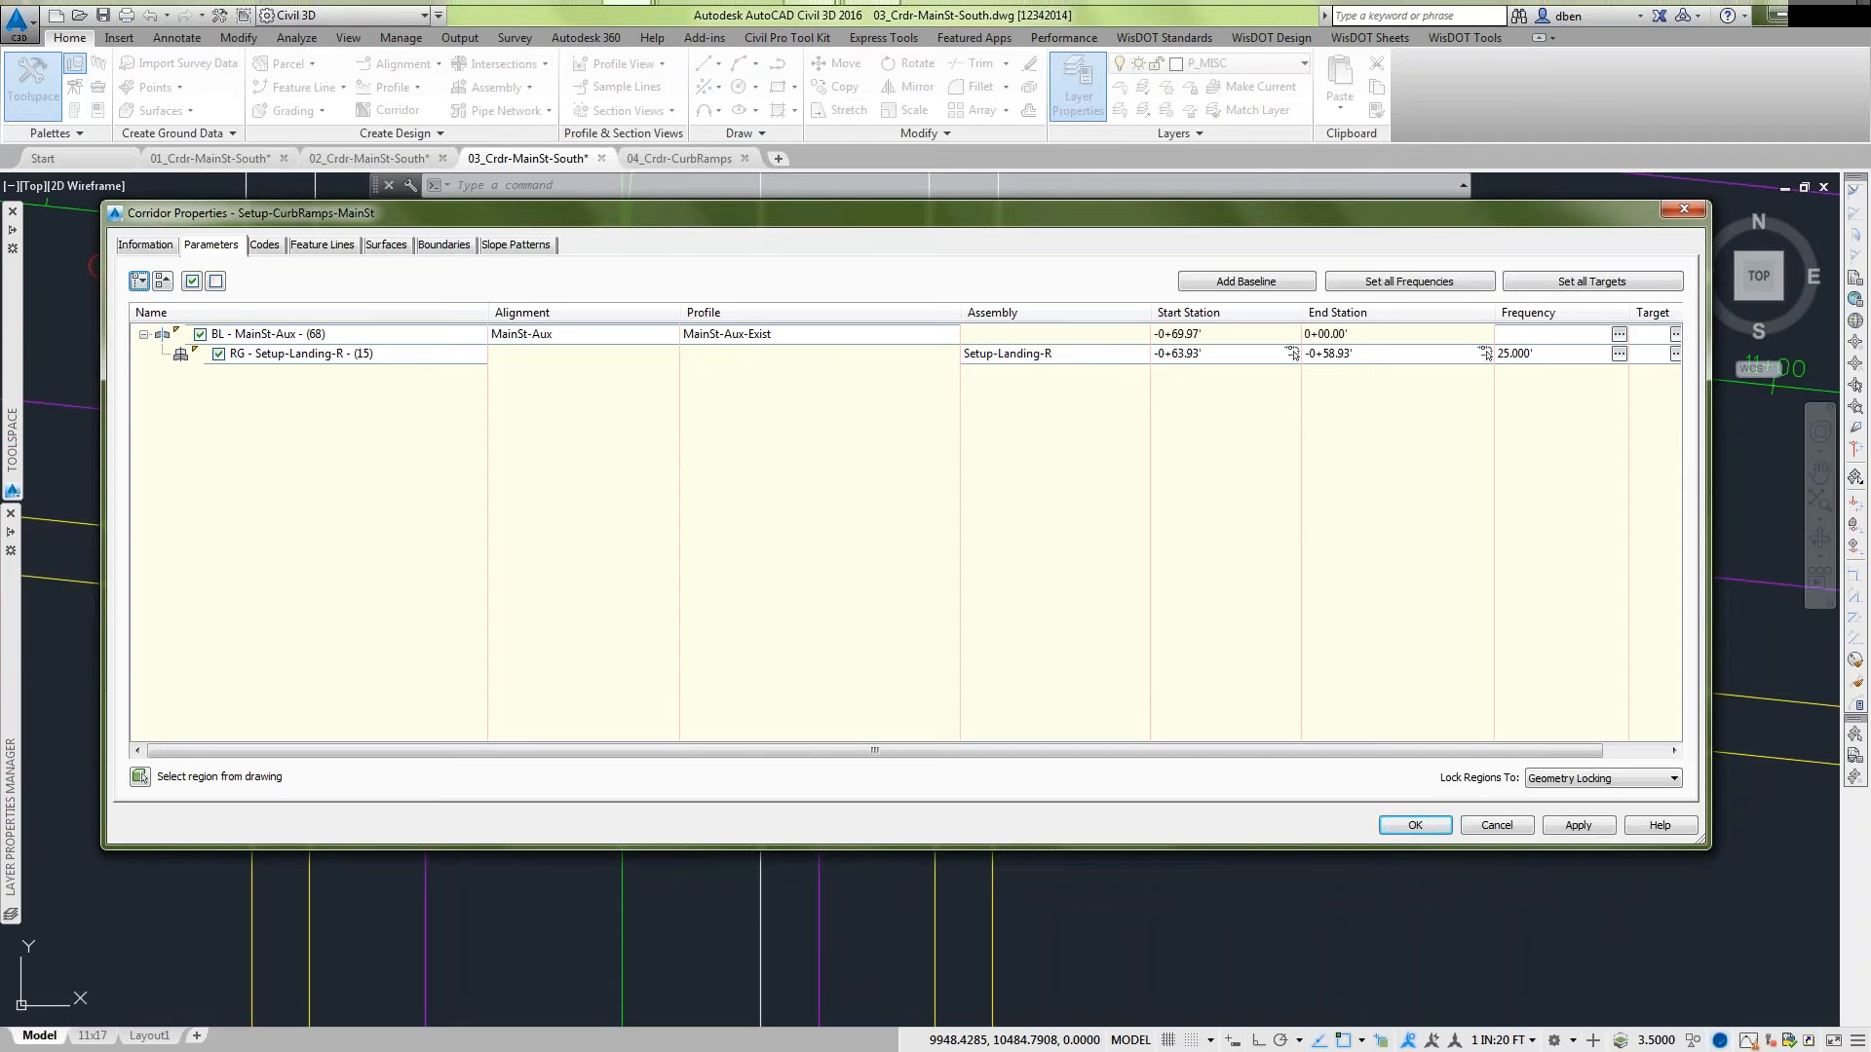
Examine the target mapping of the Setup-Landing-R region beside the curb ramp geometry, and leave the corridor properties without saving changes.
{"action": "left_click_drag", "start_coordinate": [1189, 214], "coordinate": [1160, 740]}
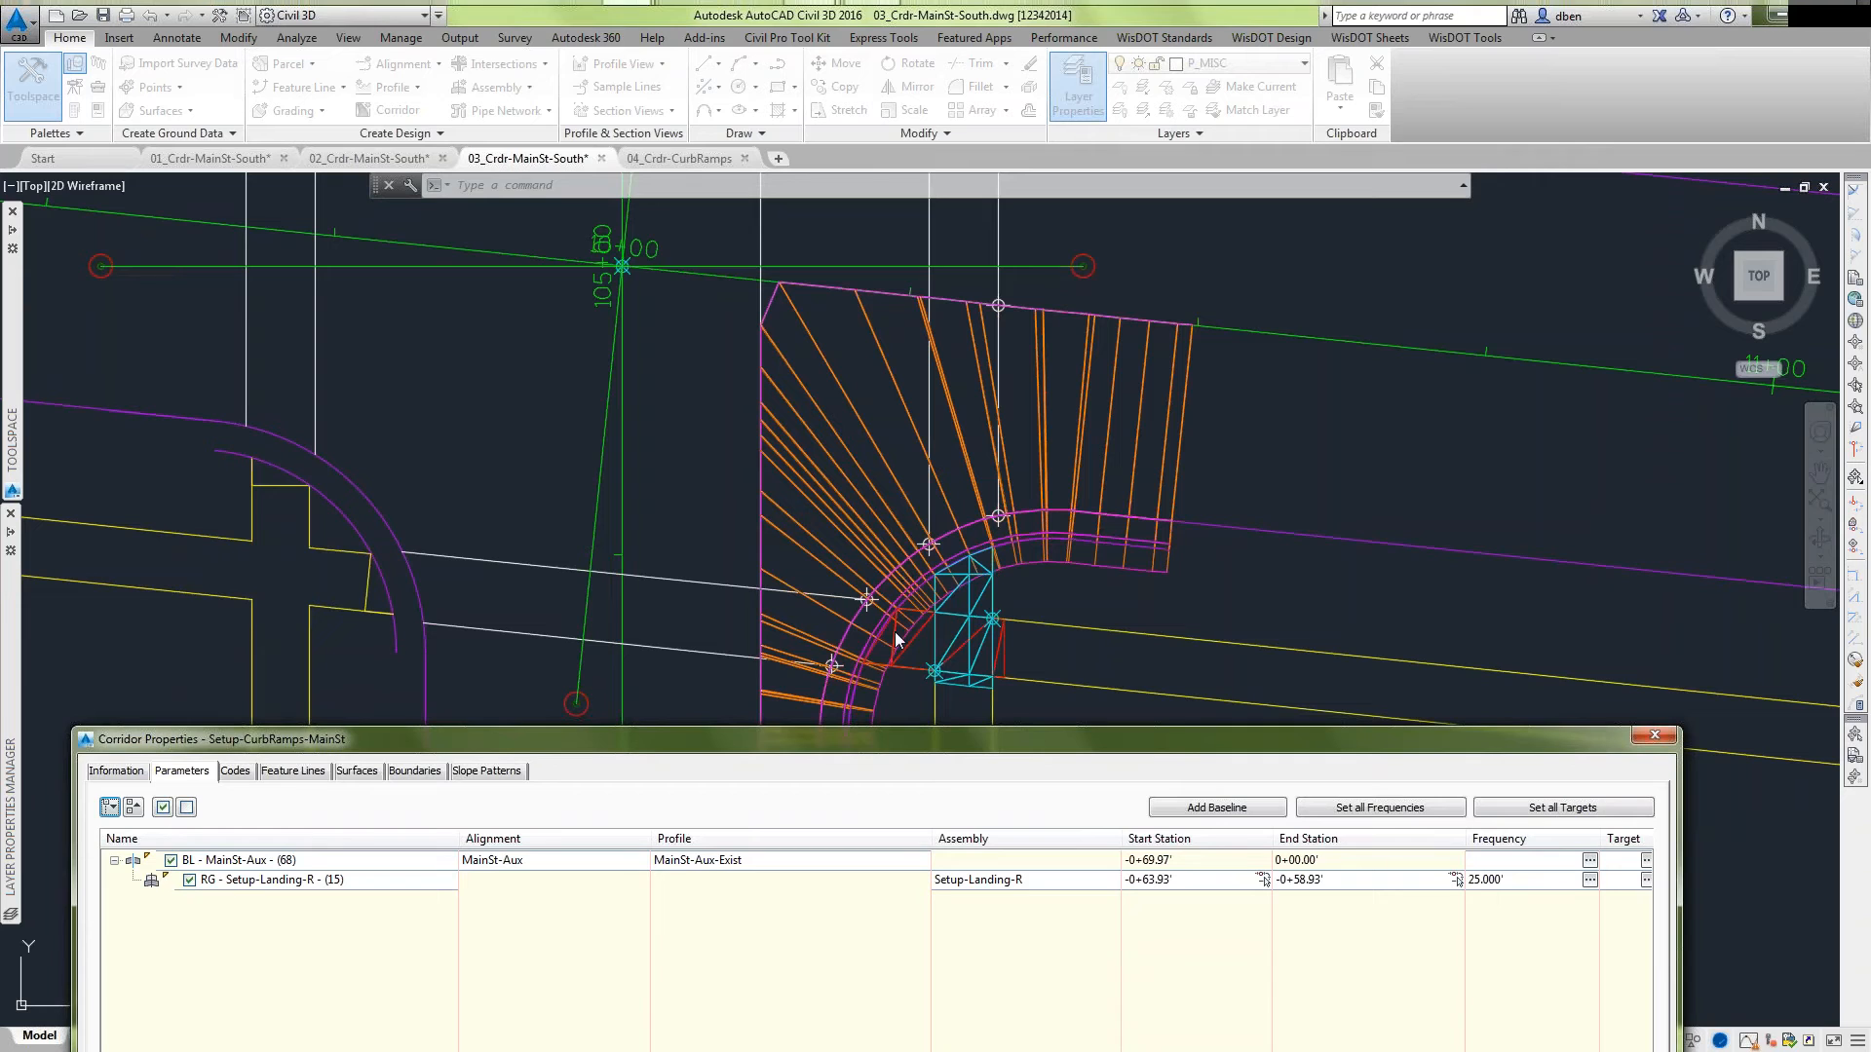
{"action": "mouse_move", "coordinate": [877, 750]}
{"action": "left_mouse_down"}
{"action": "mouse_move", "coordinate": [920, 441]}
{"action": "mouse_move", "coordinate": [894, 355]}
{"action": "left_mouse_up"}
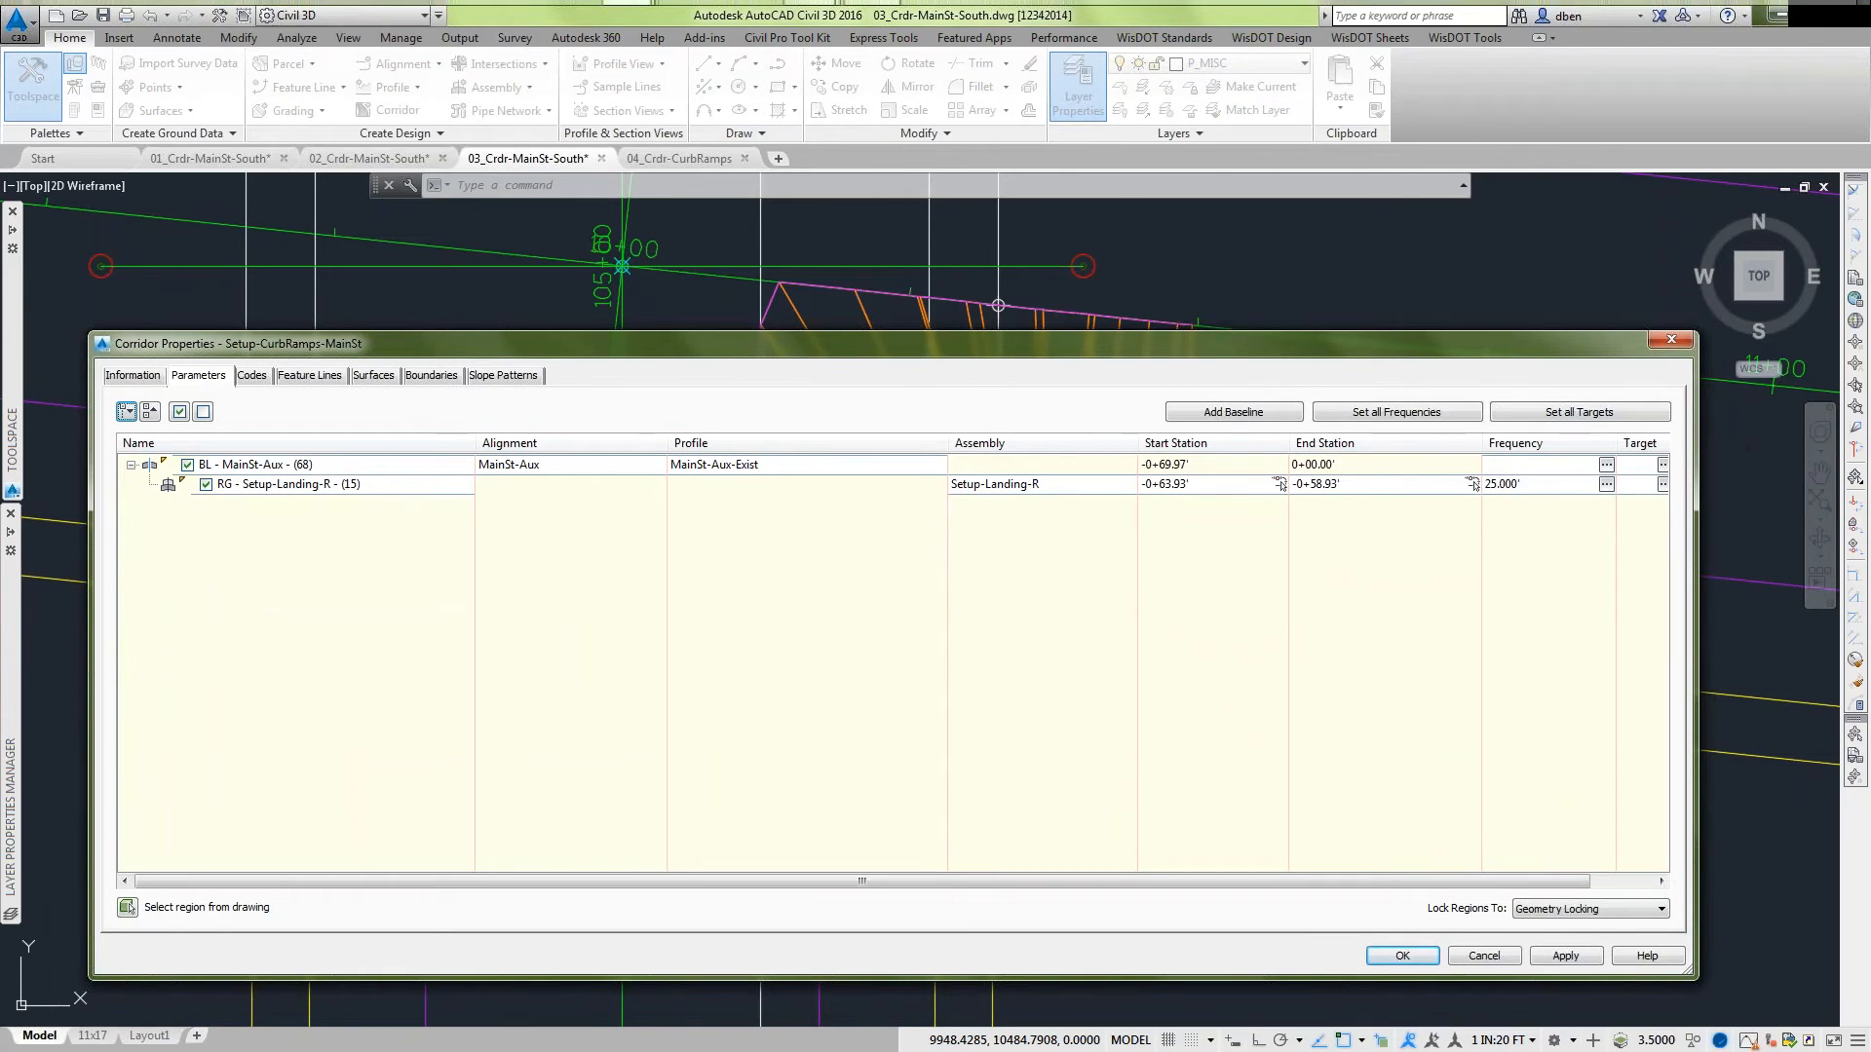
{"action": "left_click", "coordinate": [1663, 485]}
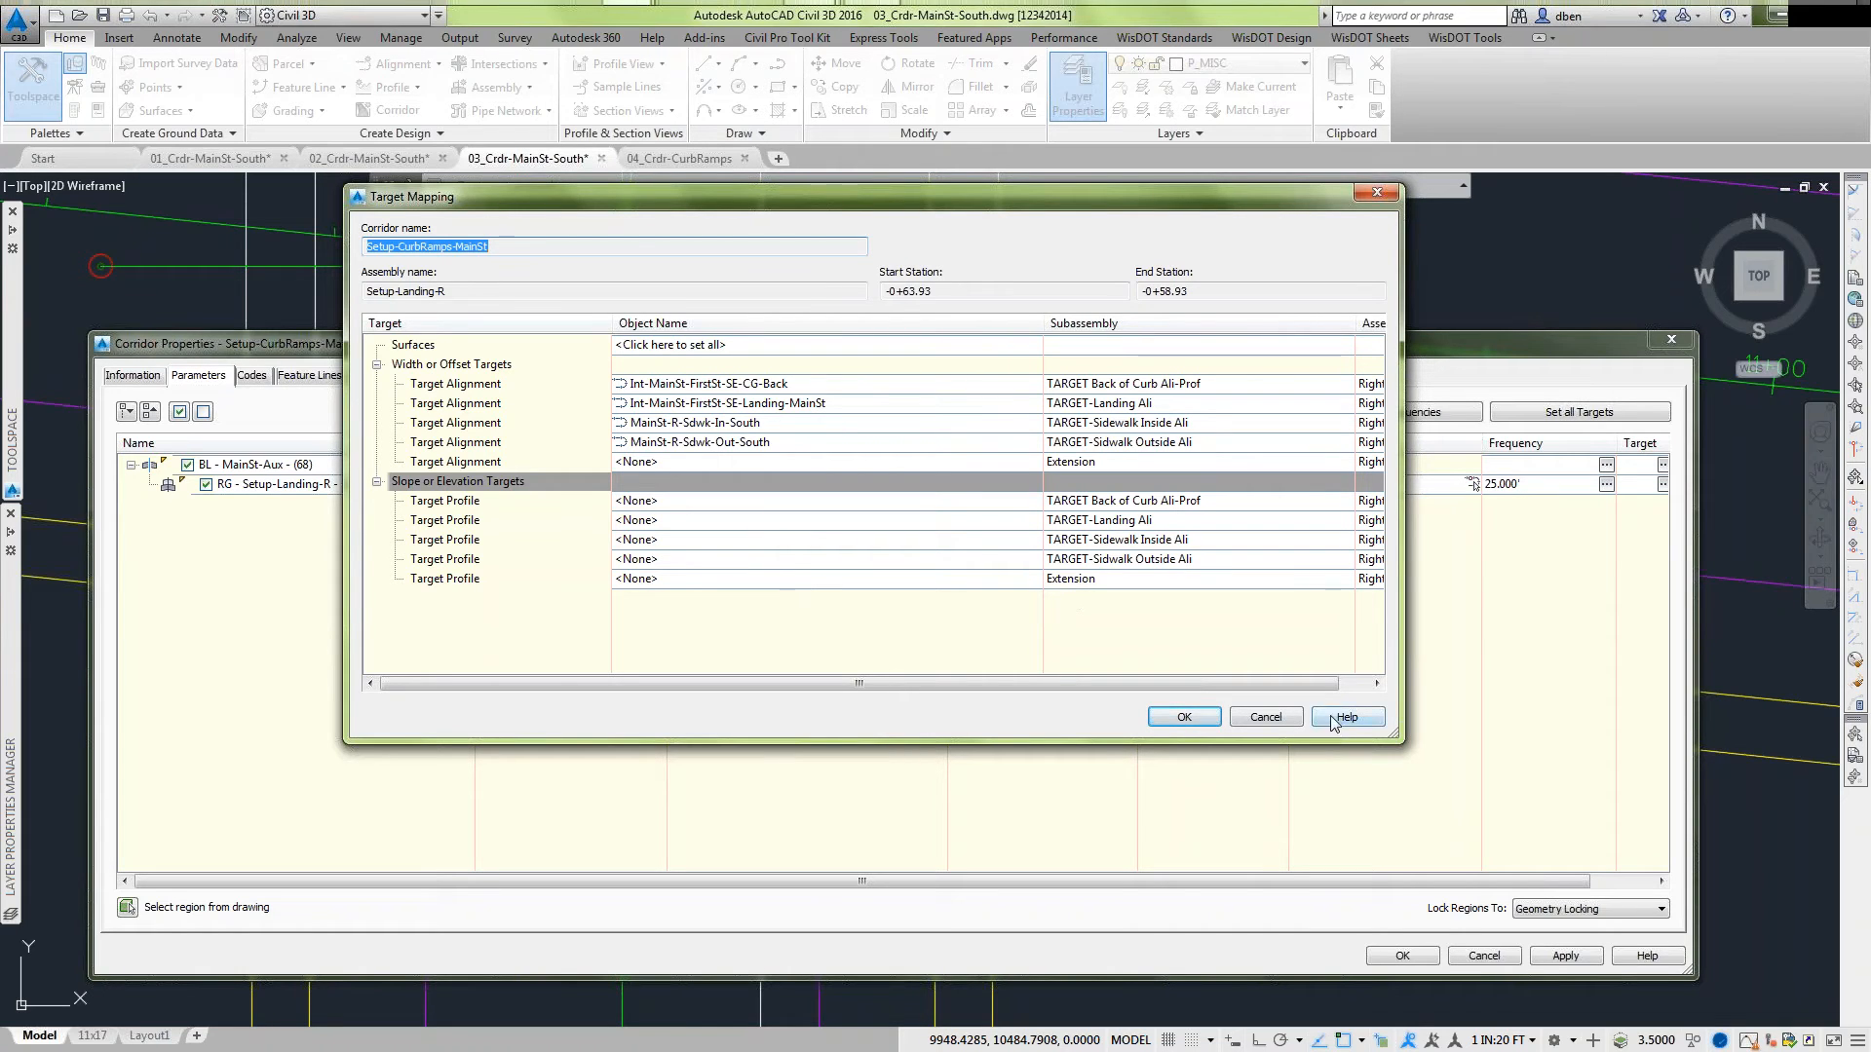
{"action": "left_click", "coordinate": [1269, 719]}
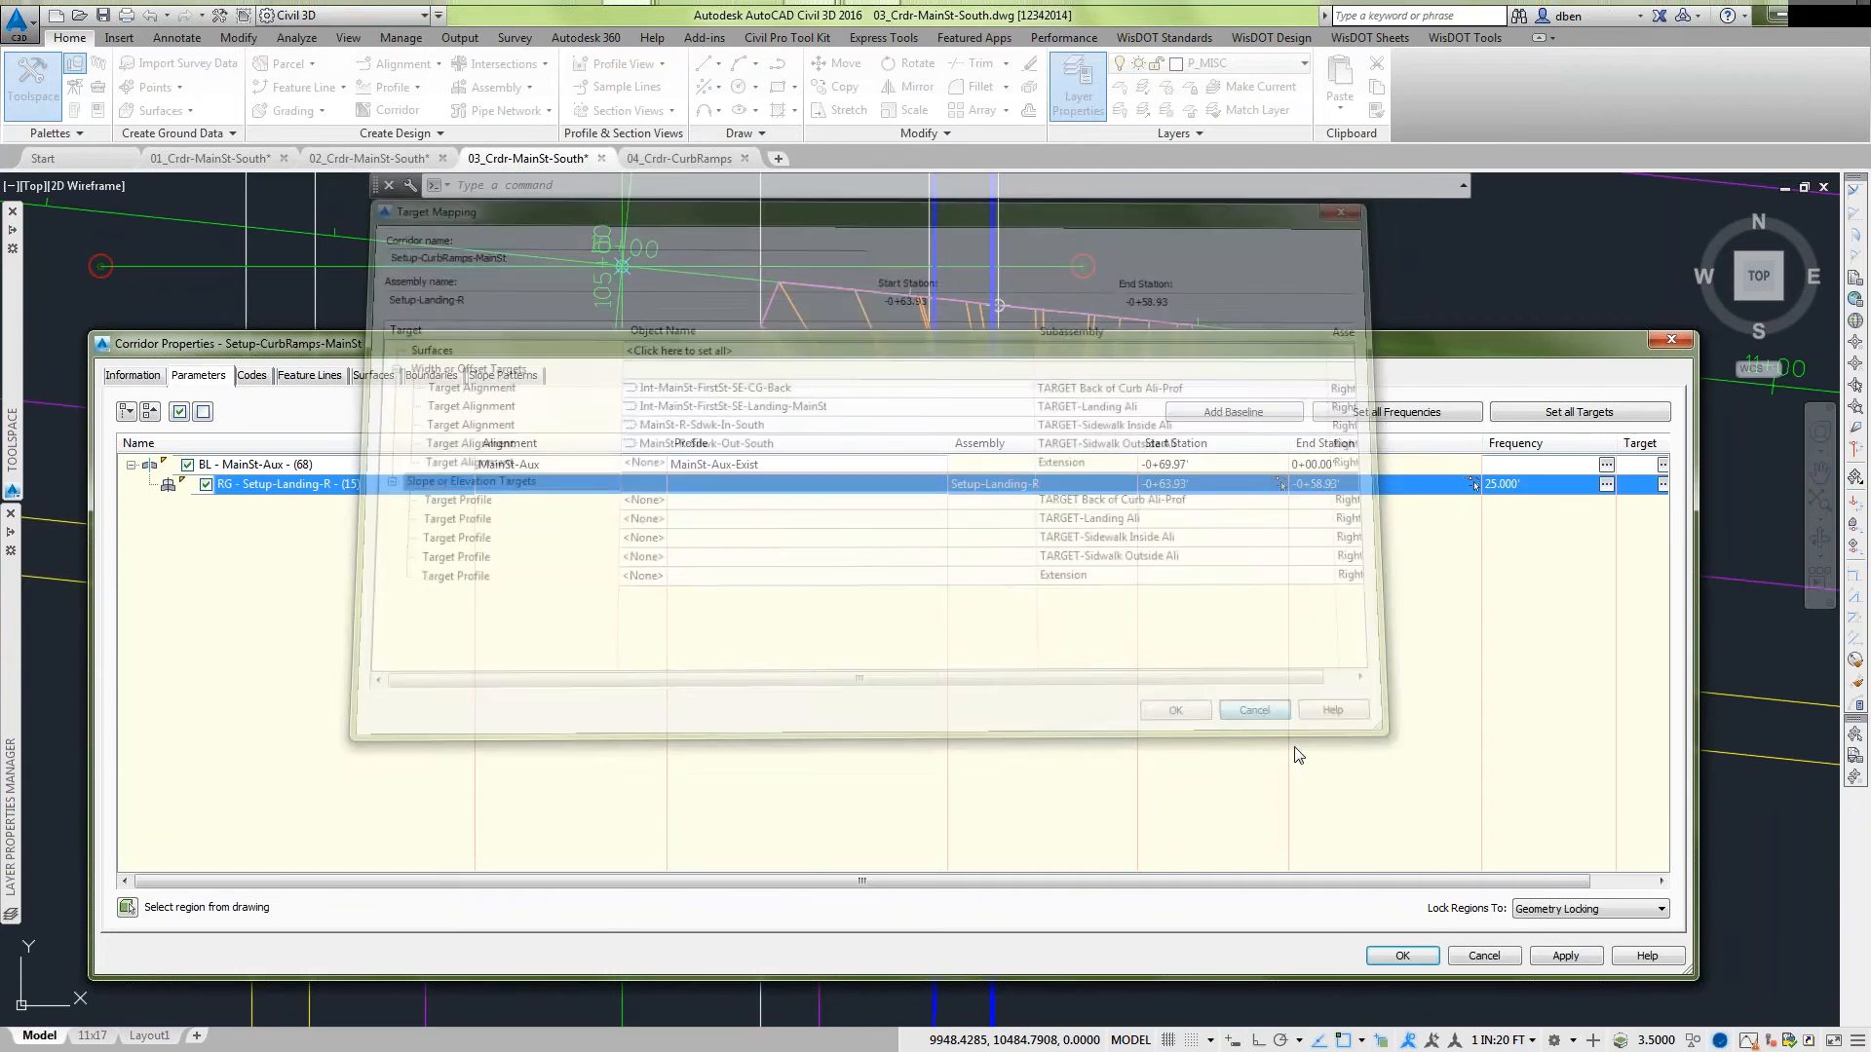
{"action": "left_click", "coordinate": [1503, 961]}
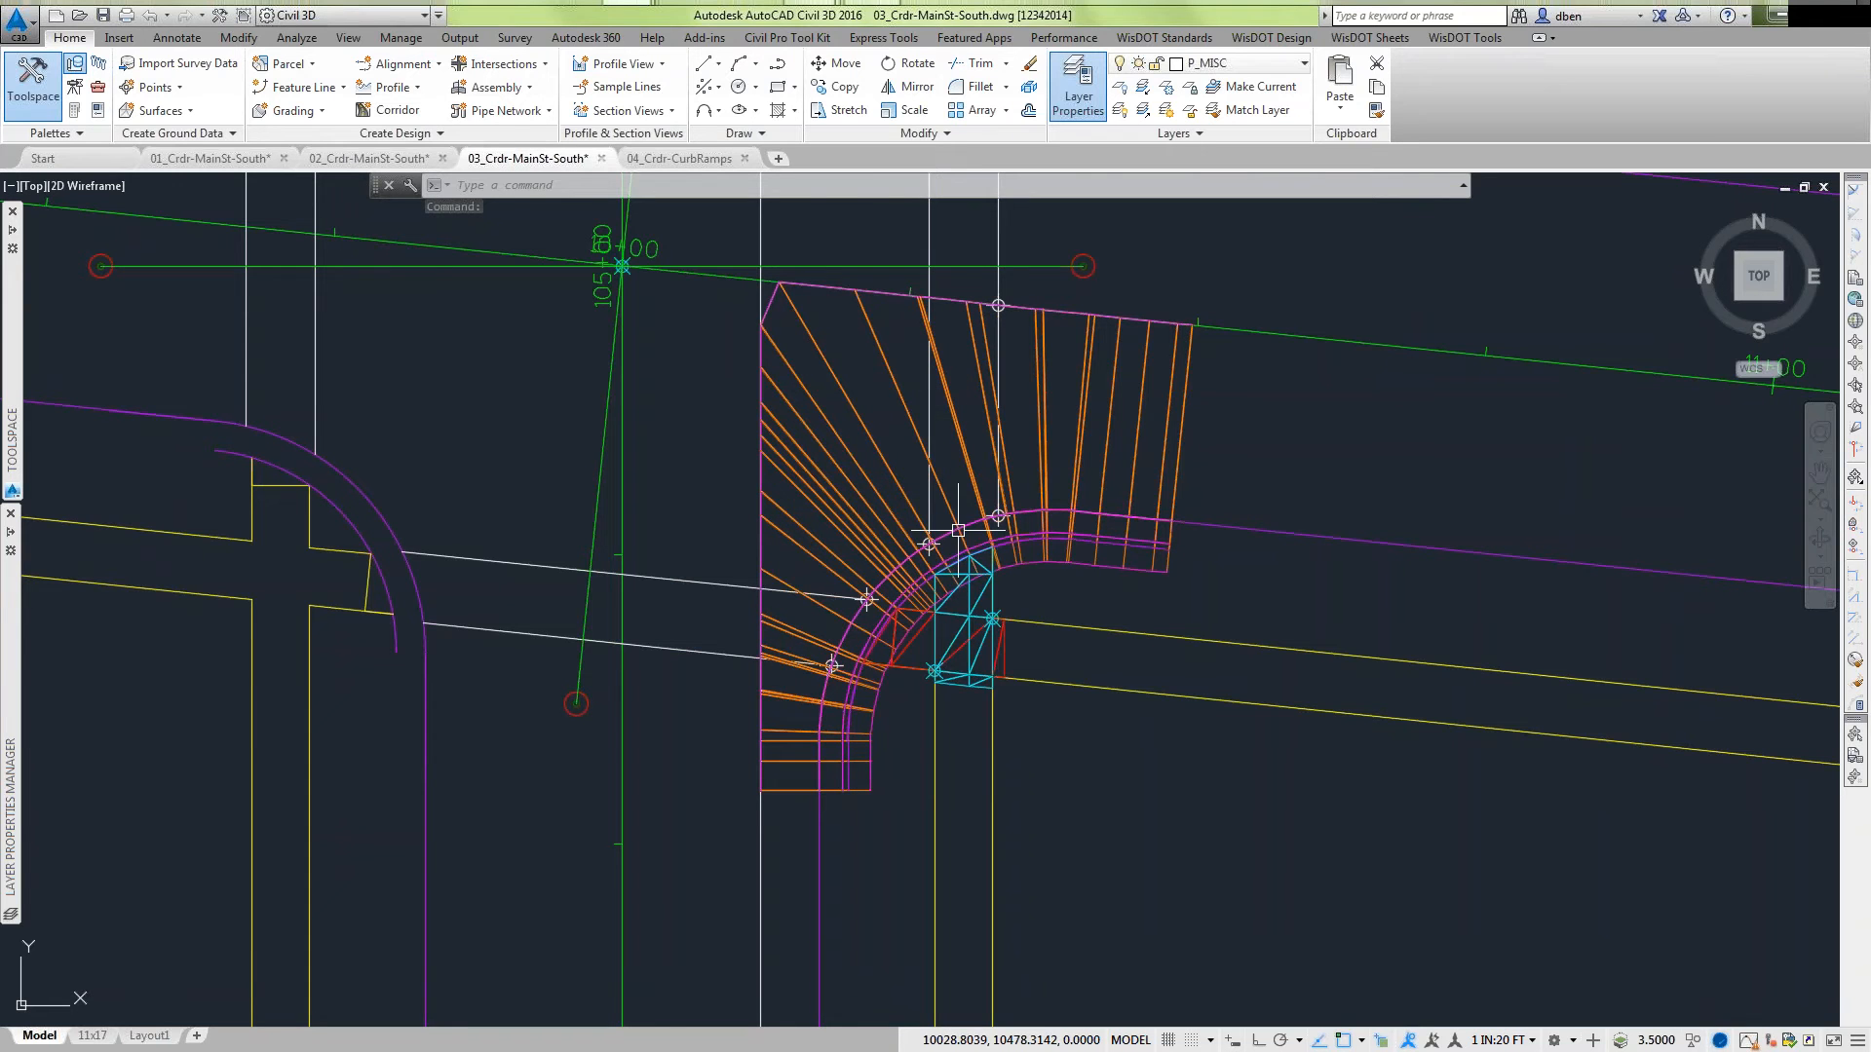
Inspect the curb ramp landing surfaces at the street corner and freeze the P_DTM-Base layer.
{"action": "scroll", "coordinate": [957, 621], "scroll_direction": "up", "scroll_amount": 4}
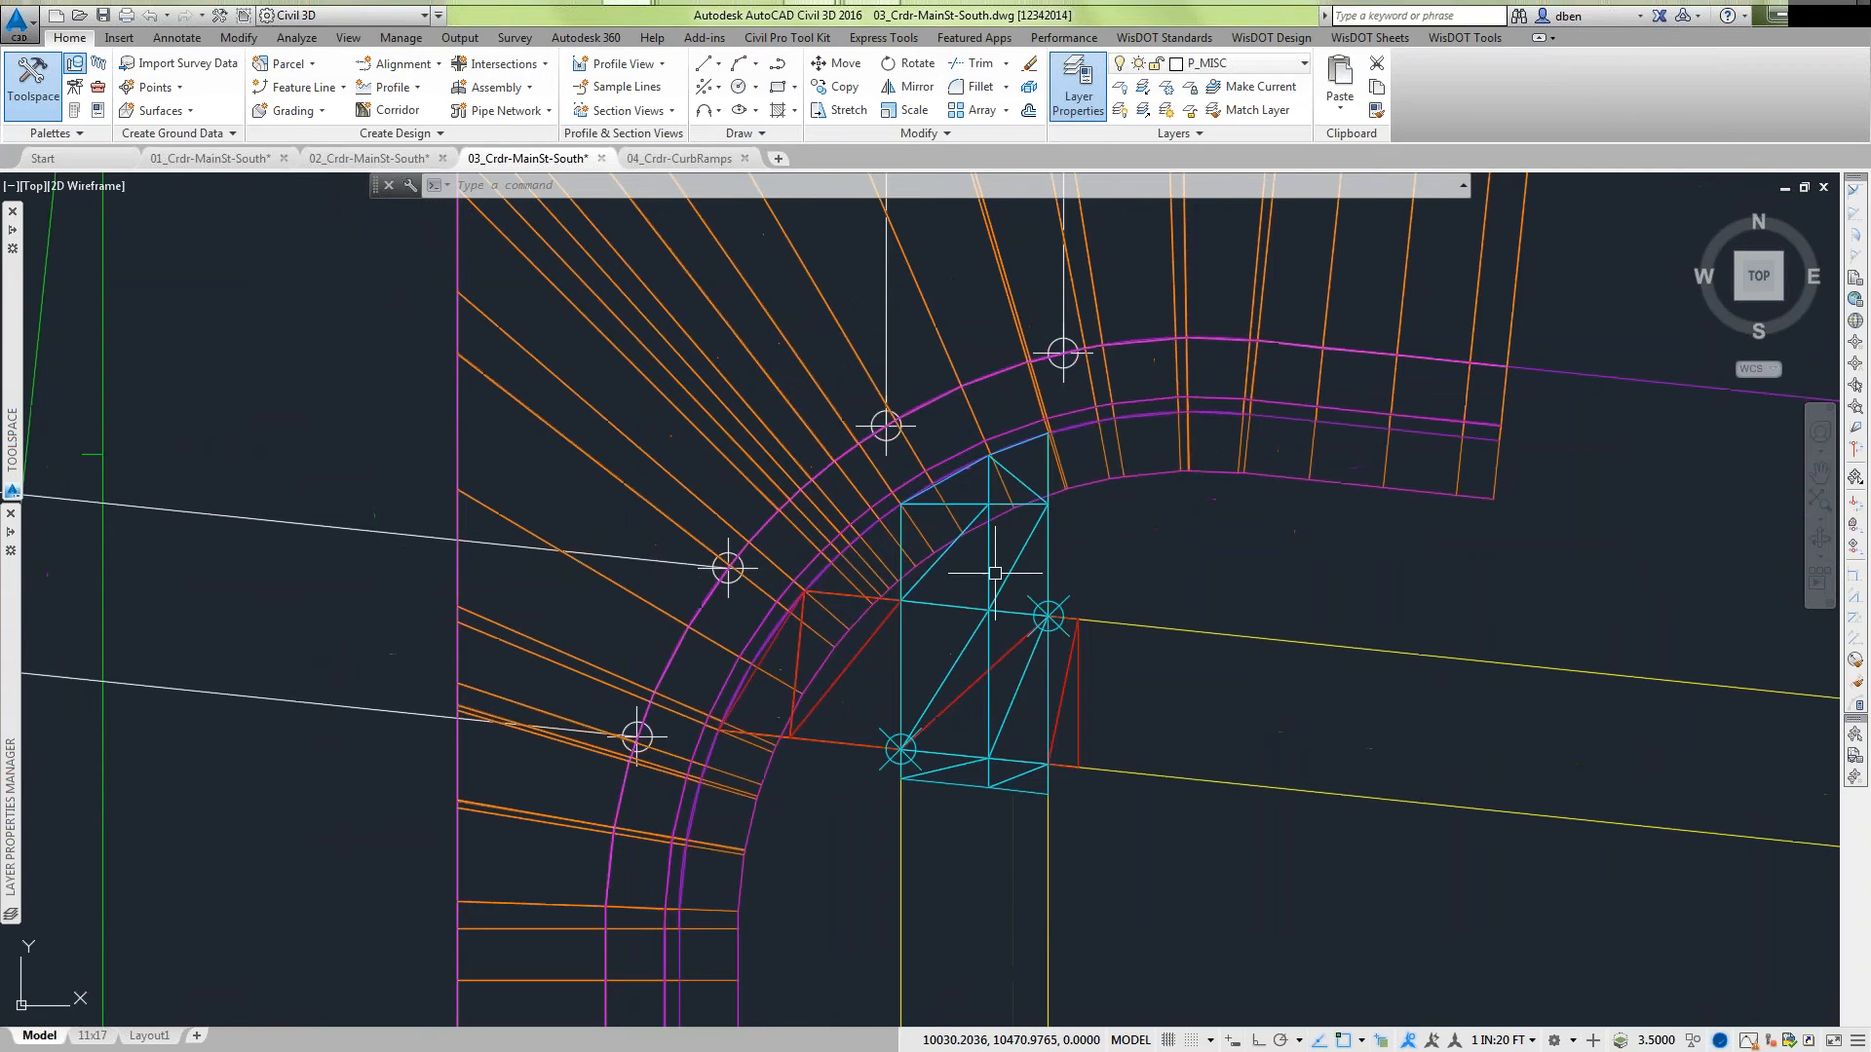
{"action": "mouse_move", "coordinate": [998, 604]}
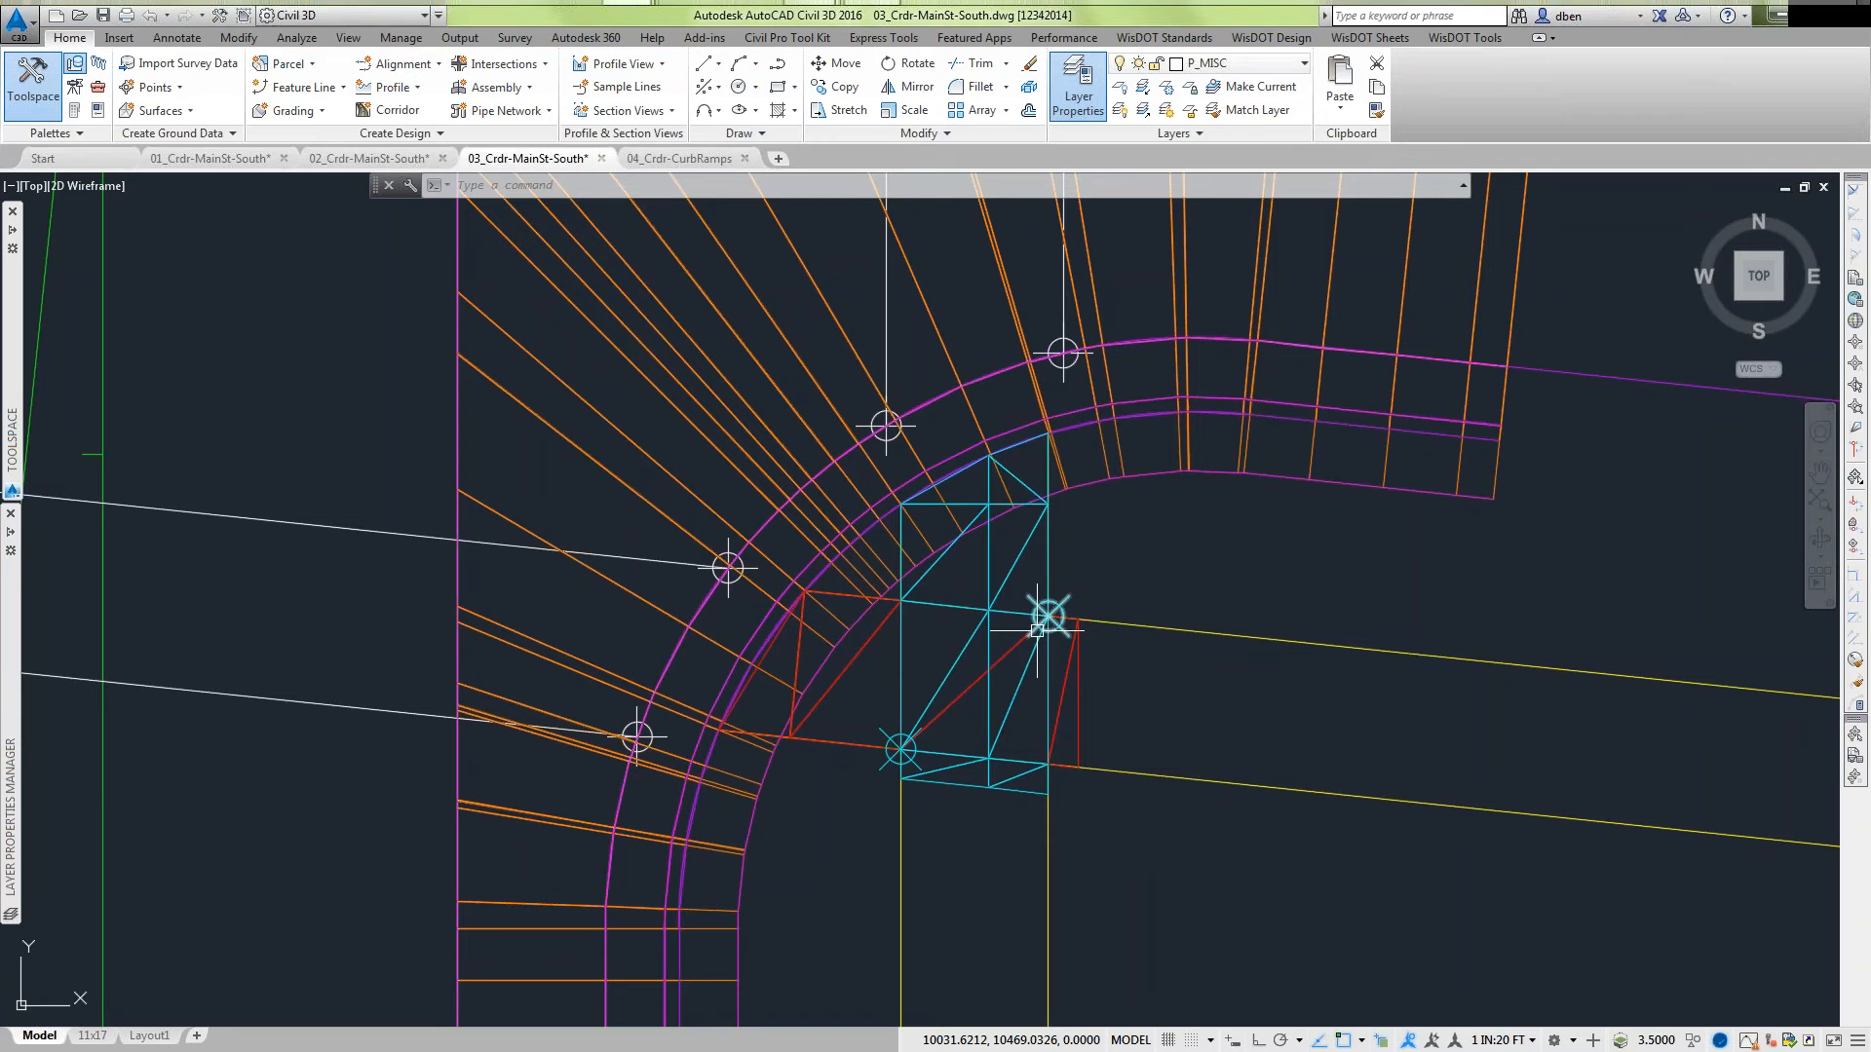
{"action": "scroll", "coordinate": [981, 650], "scroll_direction": "down", "scroll_amount": 4}
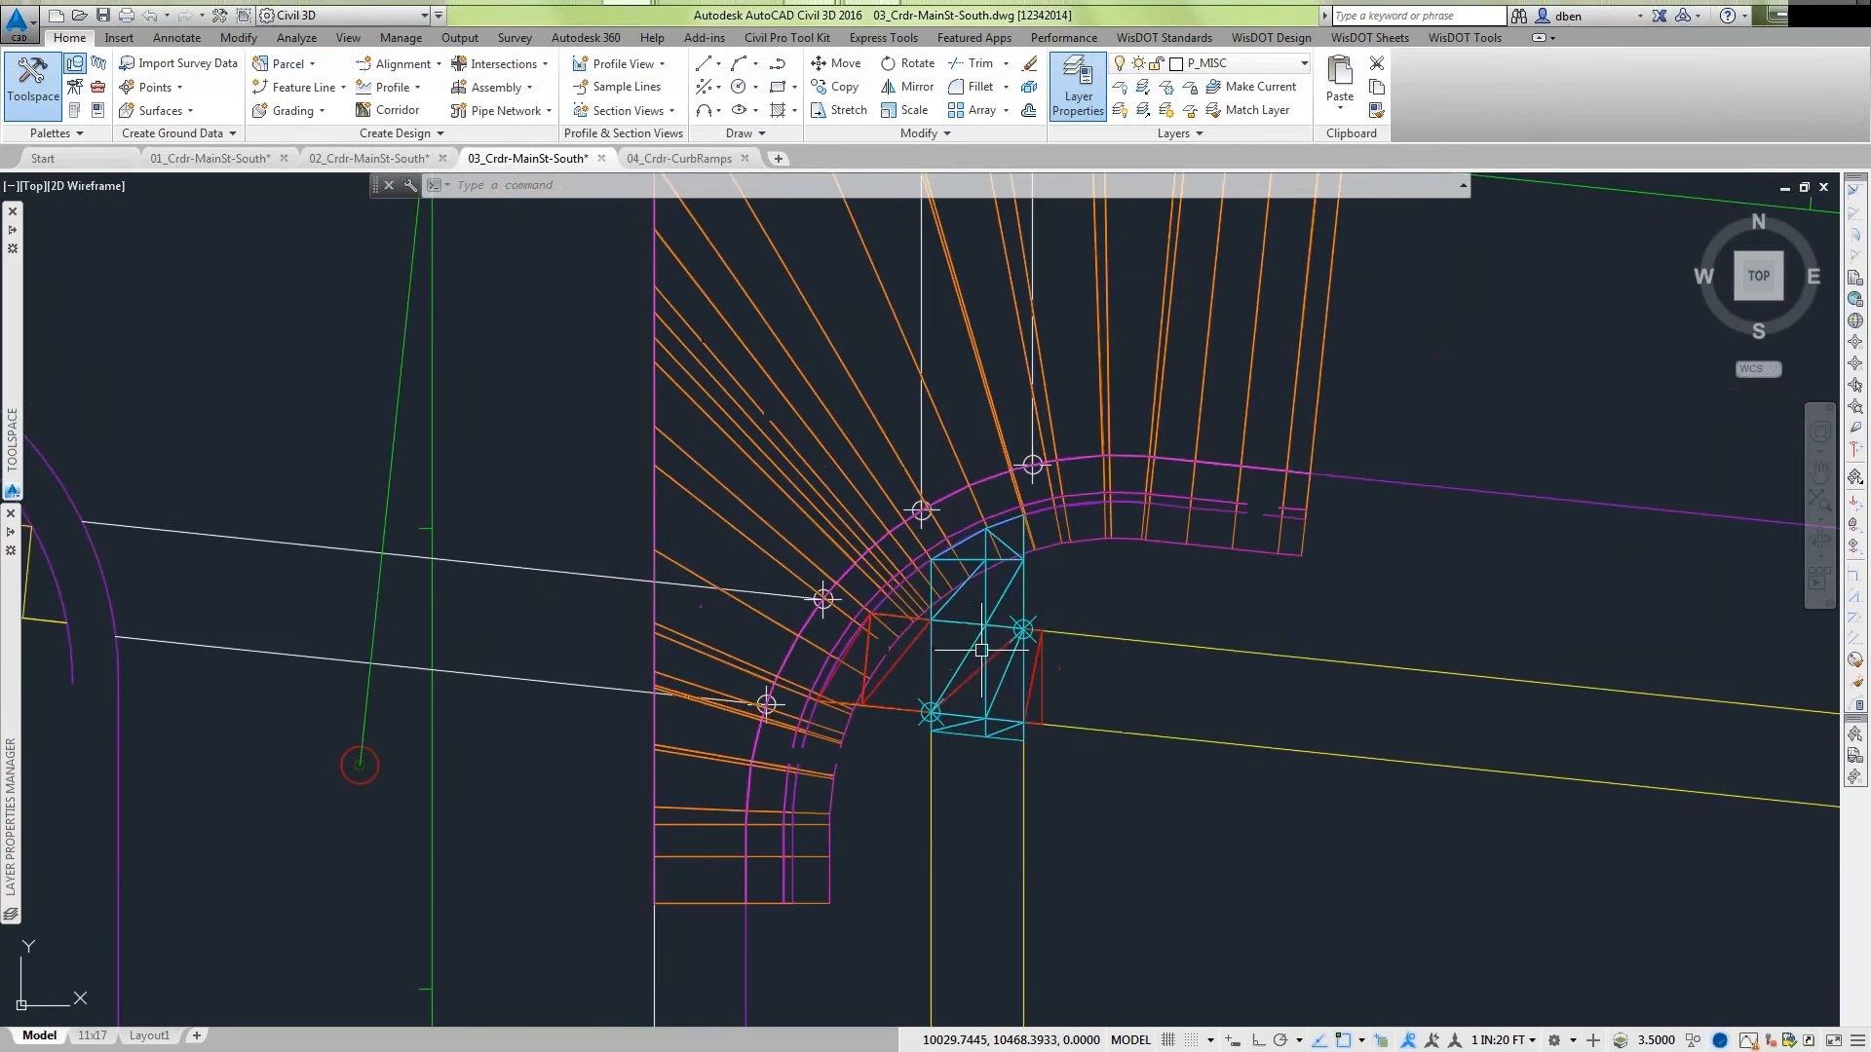
{"action": "scroll", "coordinate": [967, 668], "scroll_direction": "up", "scroll_amount": 6}
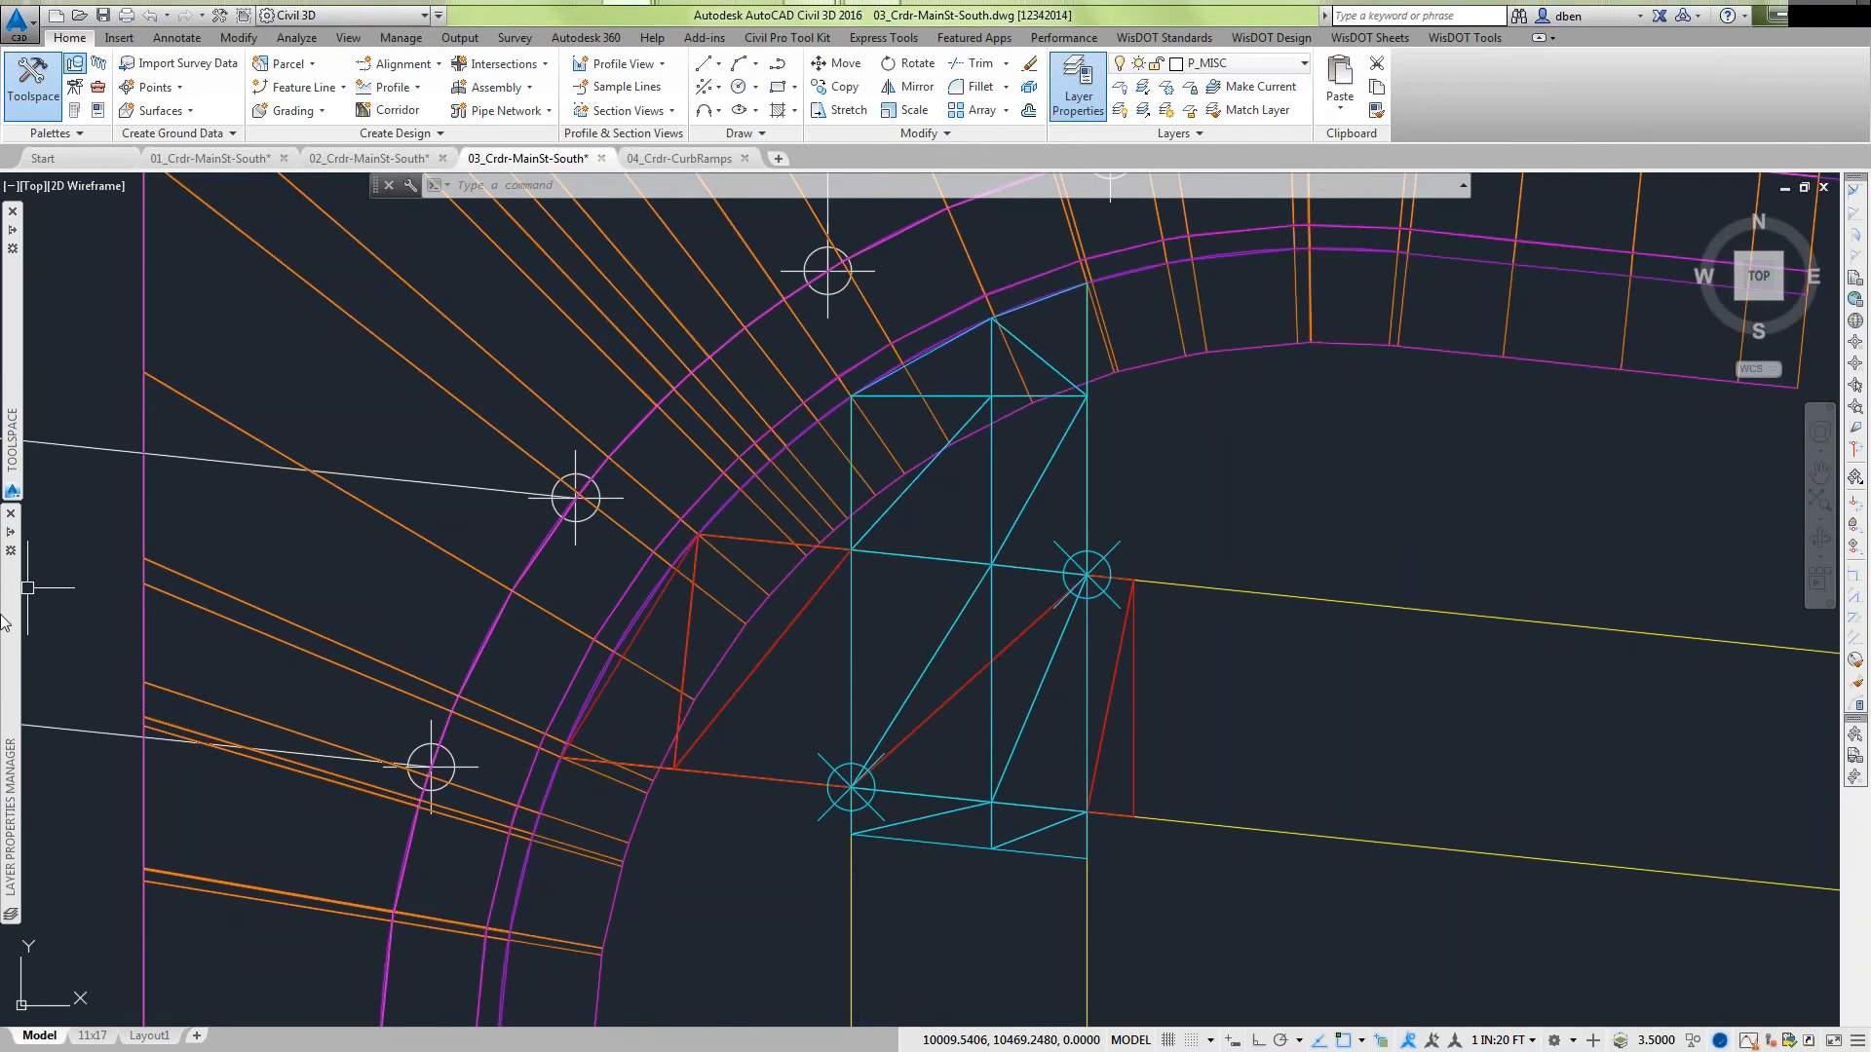
{"action": "mouse_move", "coordinate": [9, 627]}
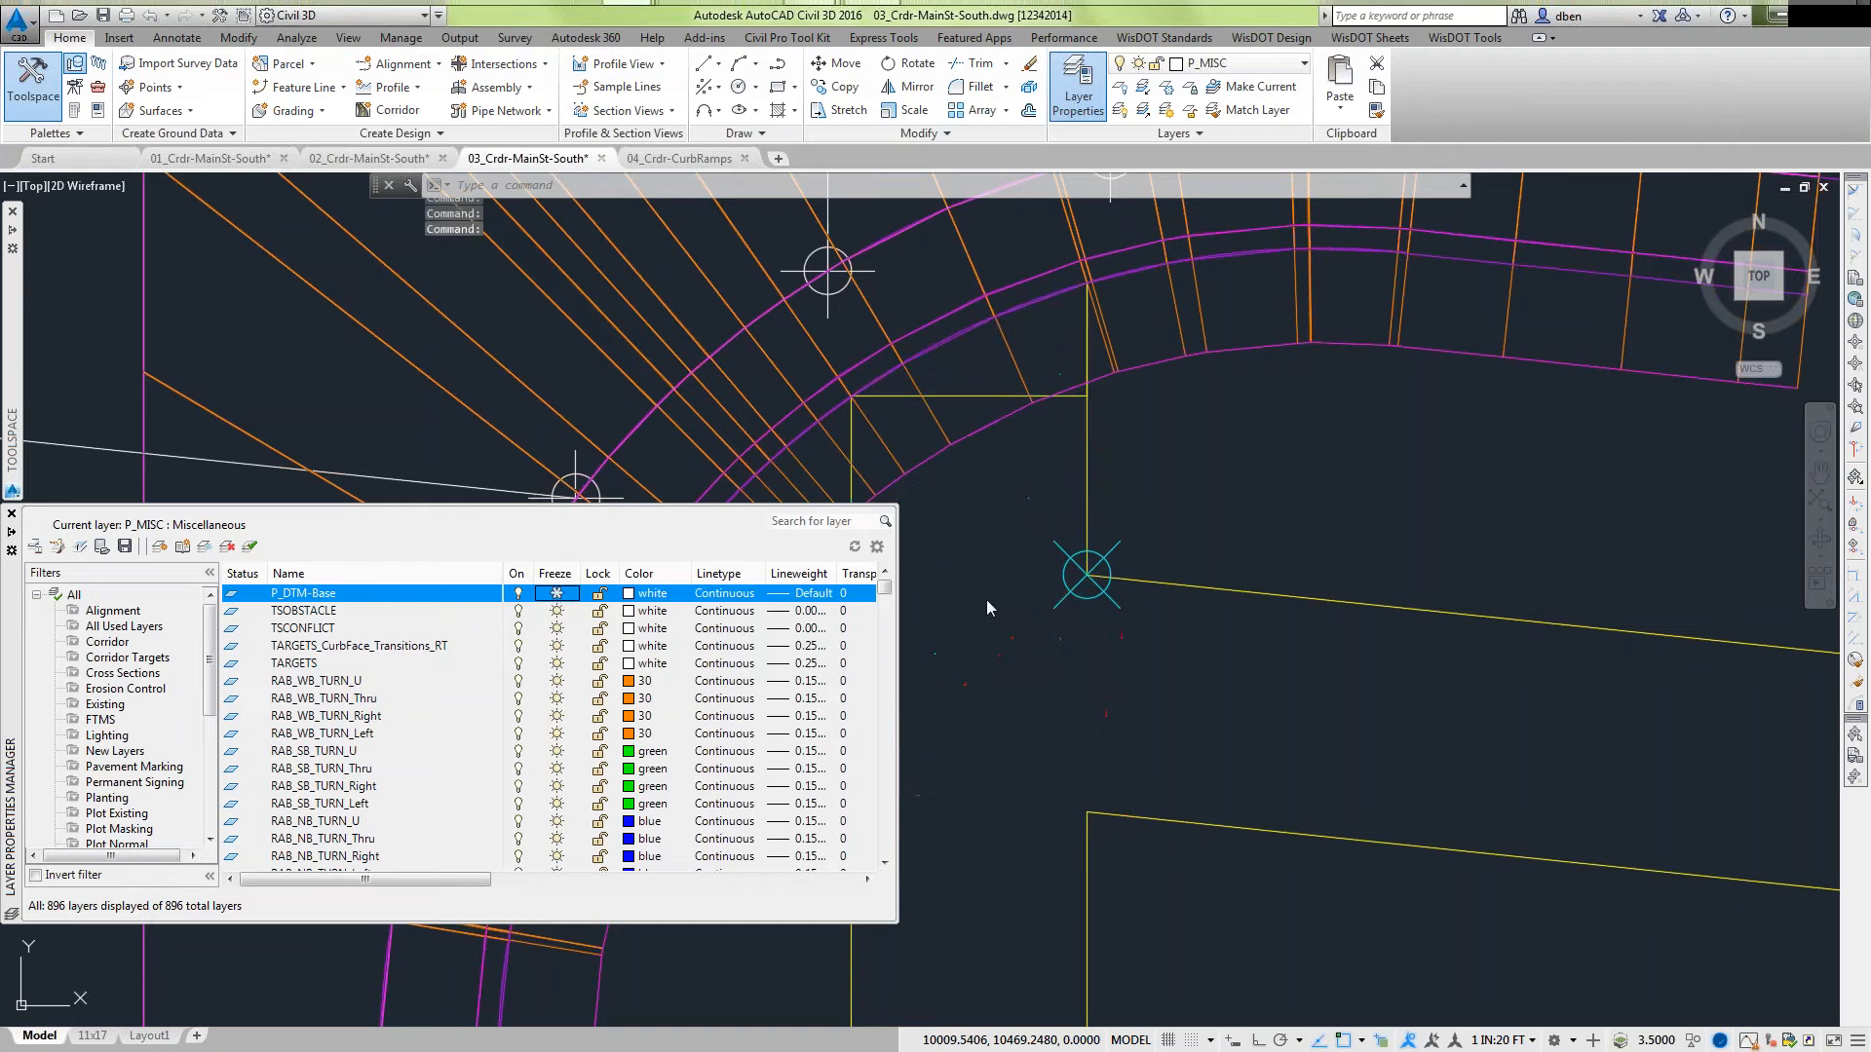
{"action": "left_click", "coordinate": [562, 597]}
{"action": "scroll", "coordinate": [1271, 623], "scroll_direction": "down", "scroll_amount": 3}
{"action": "middle_click_drag", "start_coordinate": [1261, 659], "coordinate": [1169, 635]}
{"action": "scroll", "coordinate": [1143, 621], "scroll_direction": "up", "scroll_amount": 2}
{"action": "mouse_move", "coordinate": [1120, 636]}
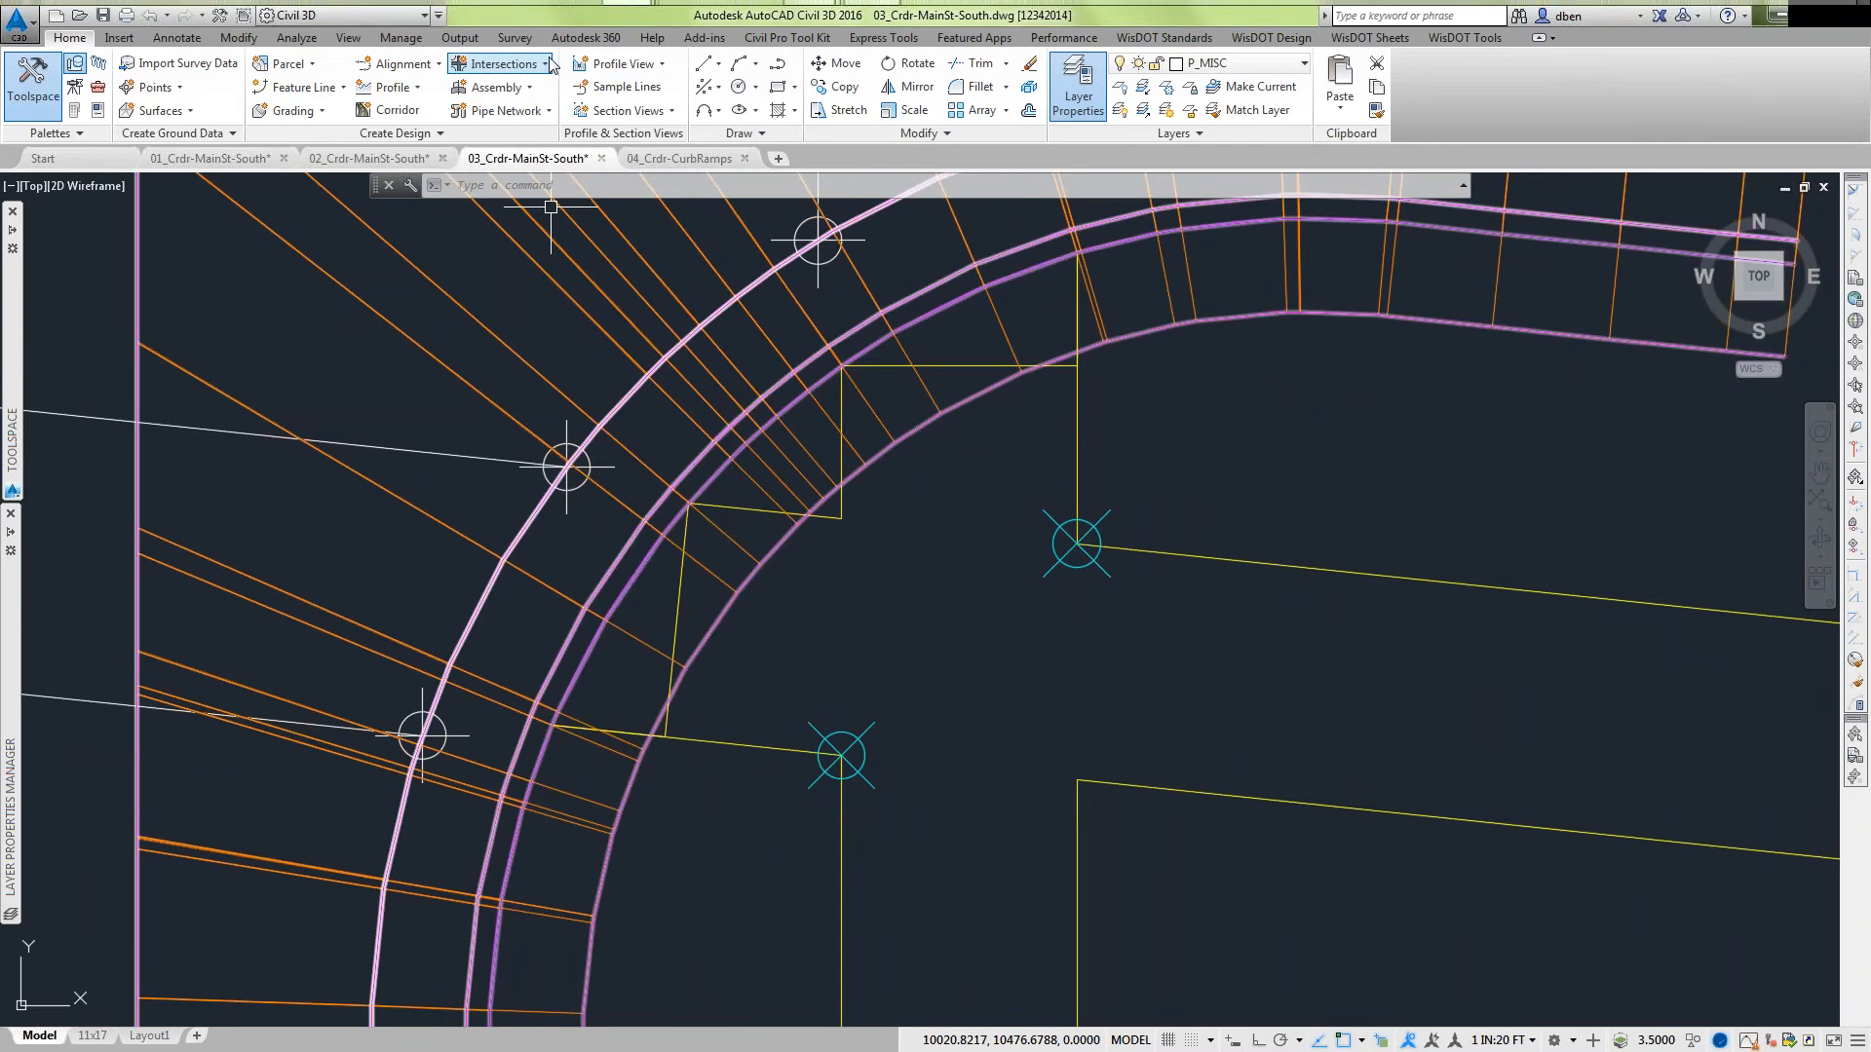
{"action": "left_click", "coordinate": [505, 63]}
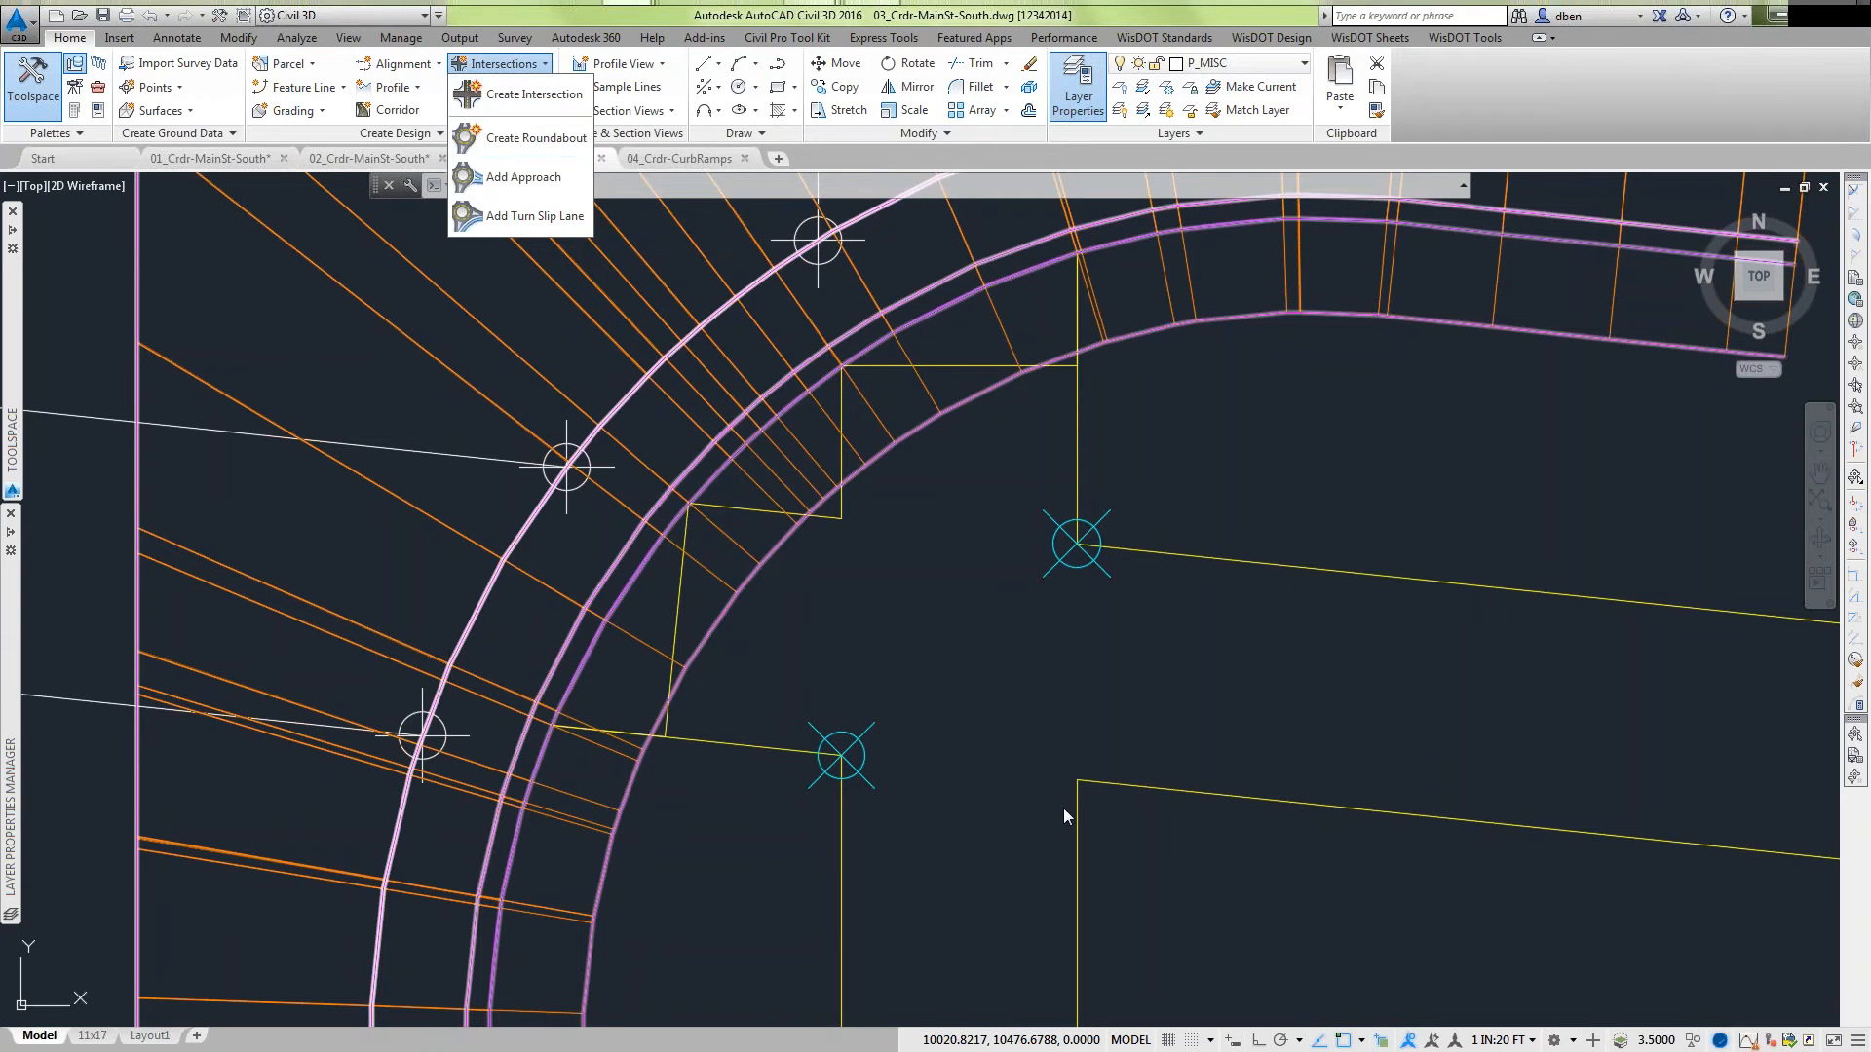
{"action": "key", "text": "Escape"}
Examine the properties of the intersection between MainSt-R-Sdwk-Out-South and FirstSt-R-Sdwk-In, checking its alignments and profiles against the drawing.
{"action": "scroll", "coordinate": [1003, 716], "scroll_direction": "down", "scroll_amount": 2}
{"action": "middle_click_drag", "start_coordinate": [1015, 712], "coordinate": [829, 701]}
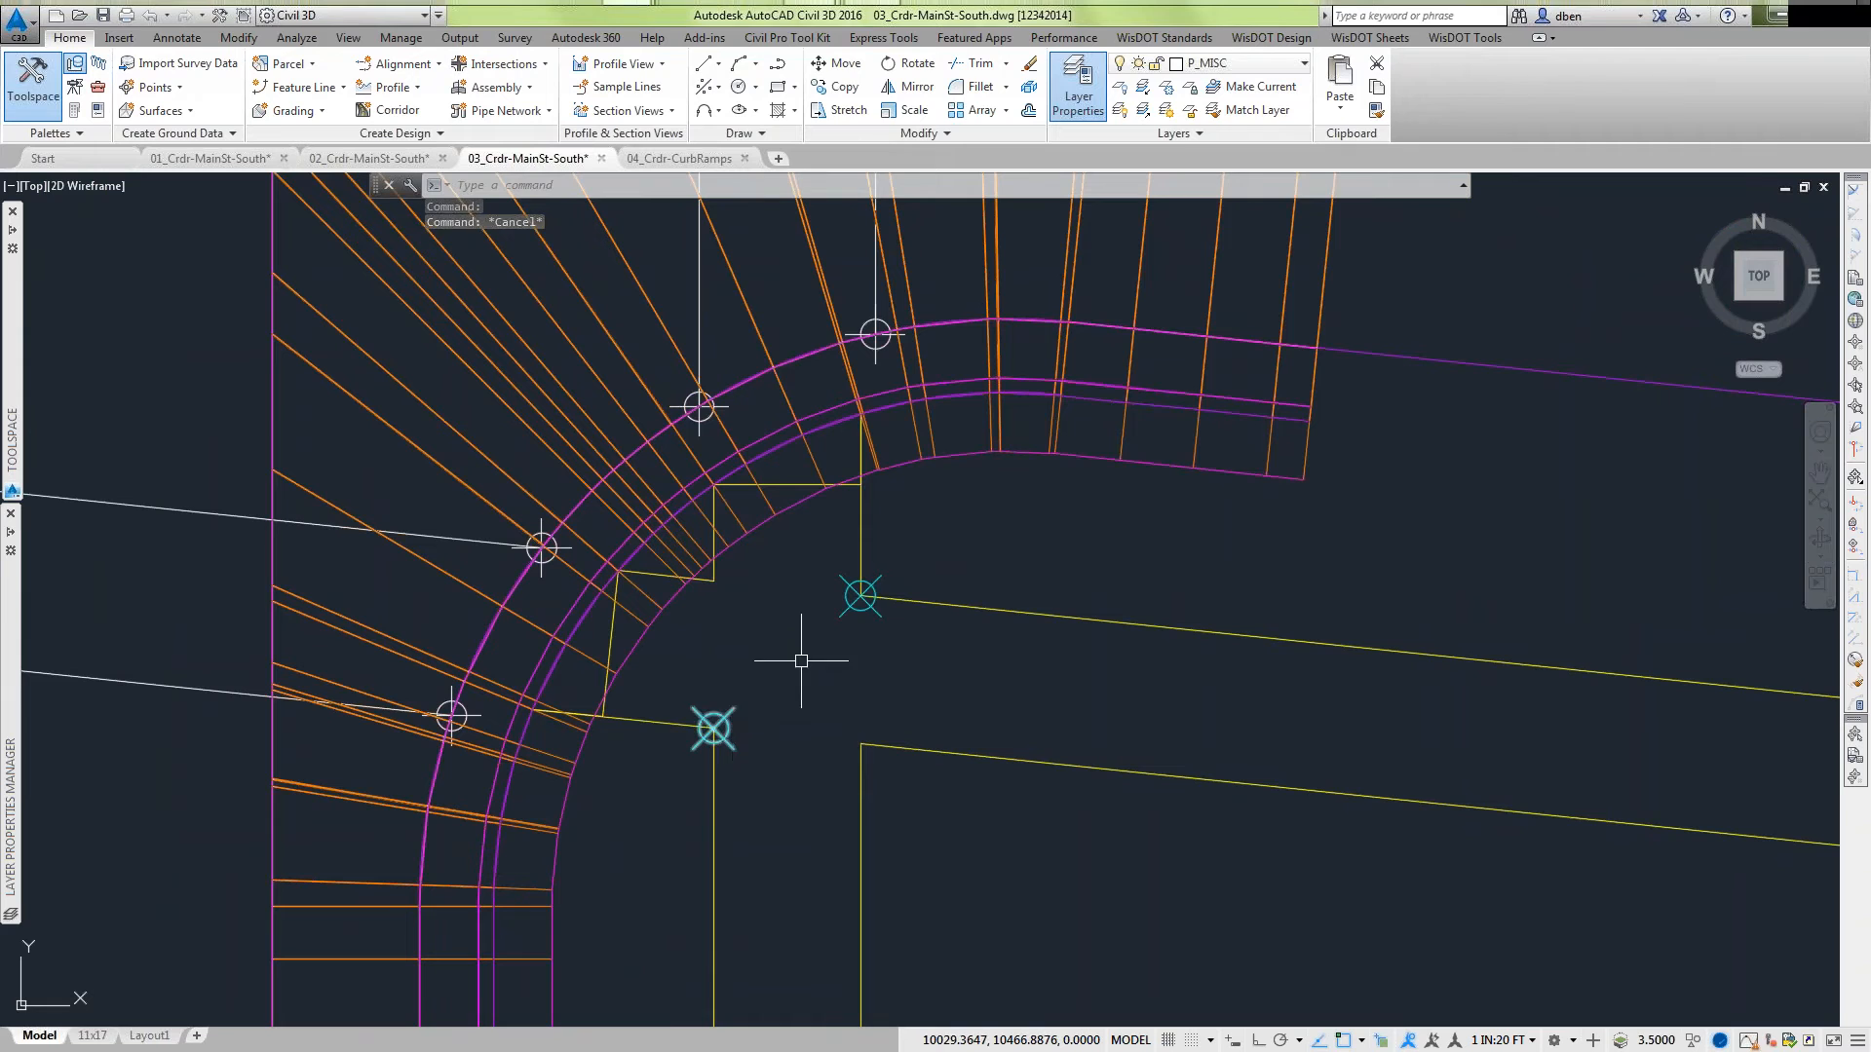
{"action": "left_click", "coordinate": [860, 596]}
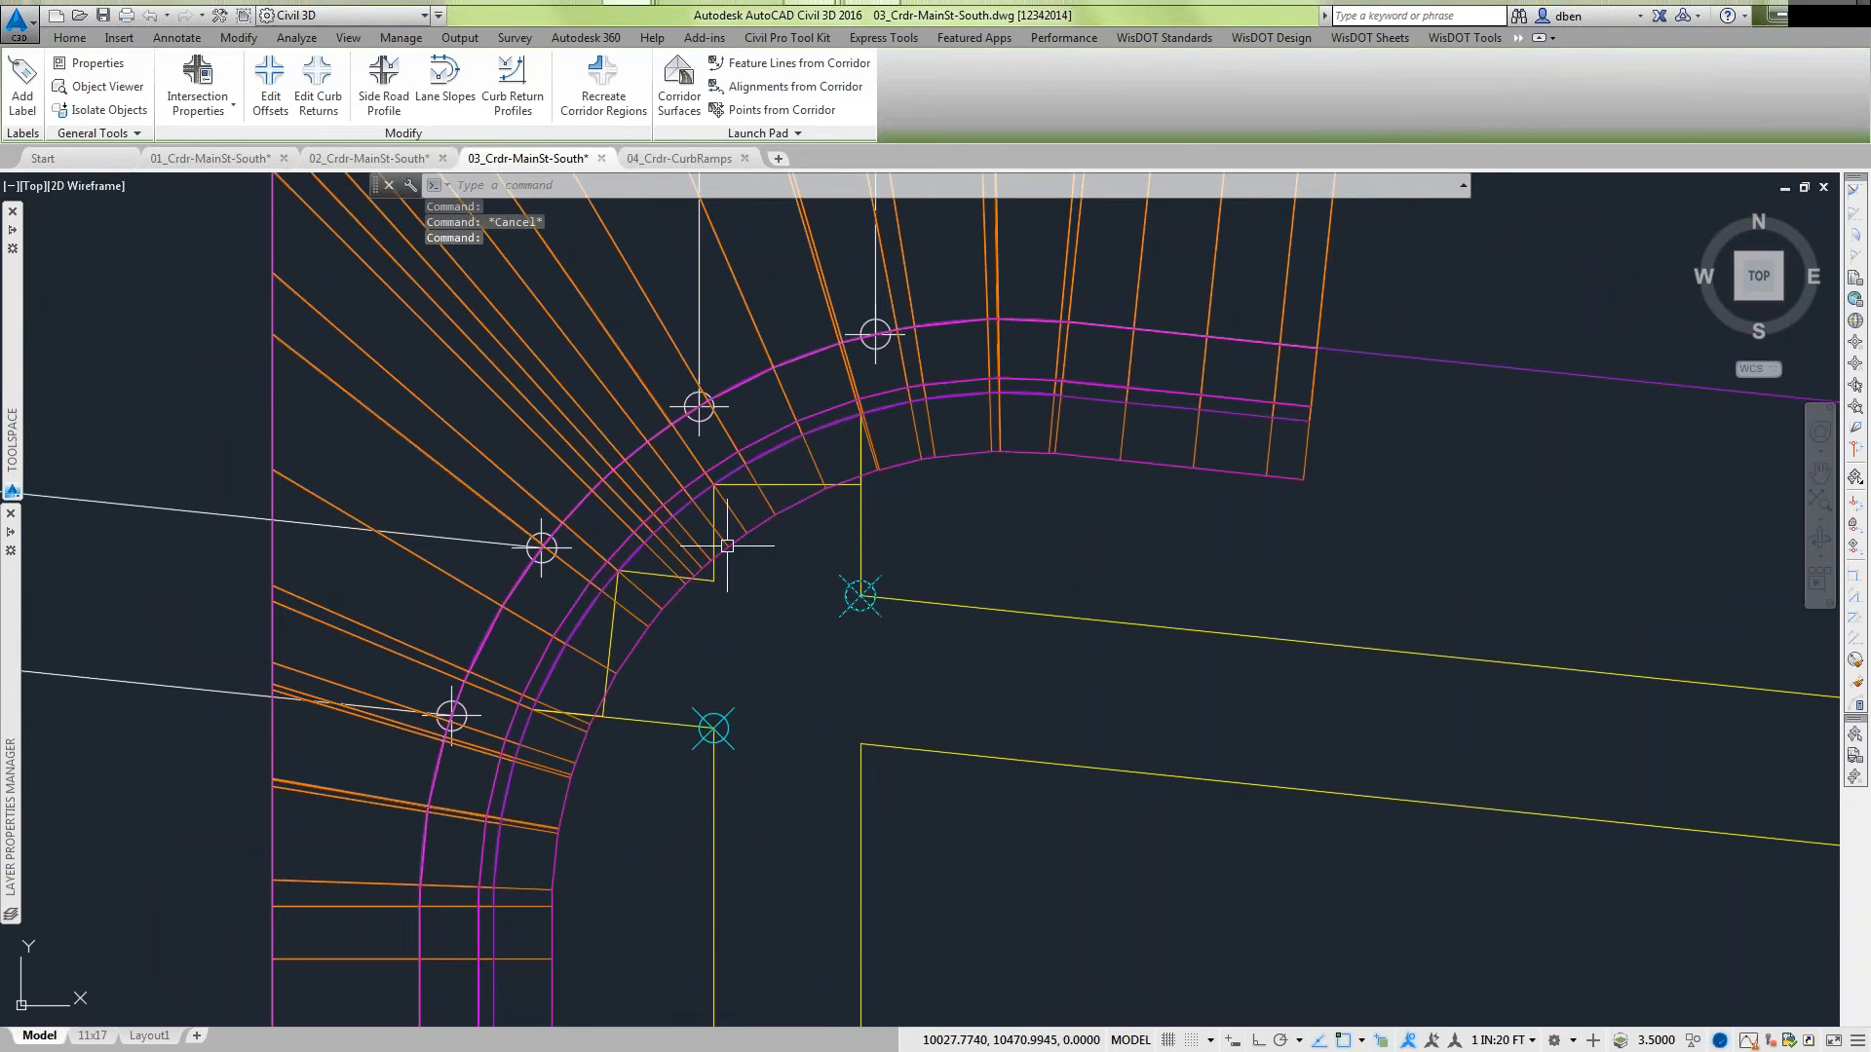
{"action": "left_click", "coordinate": [198, 86]}
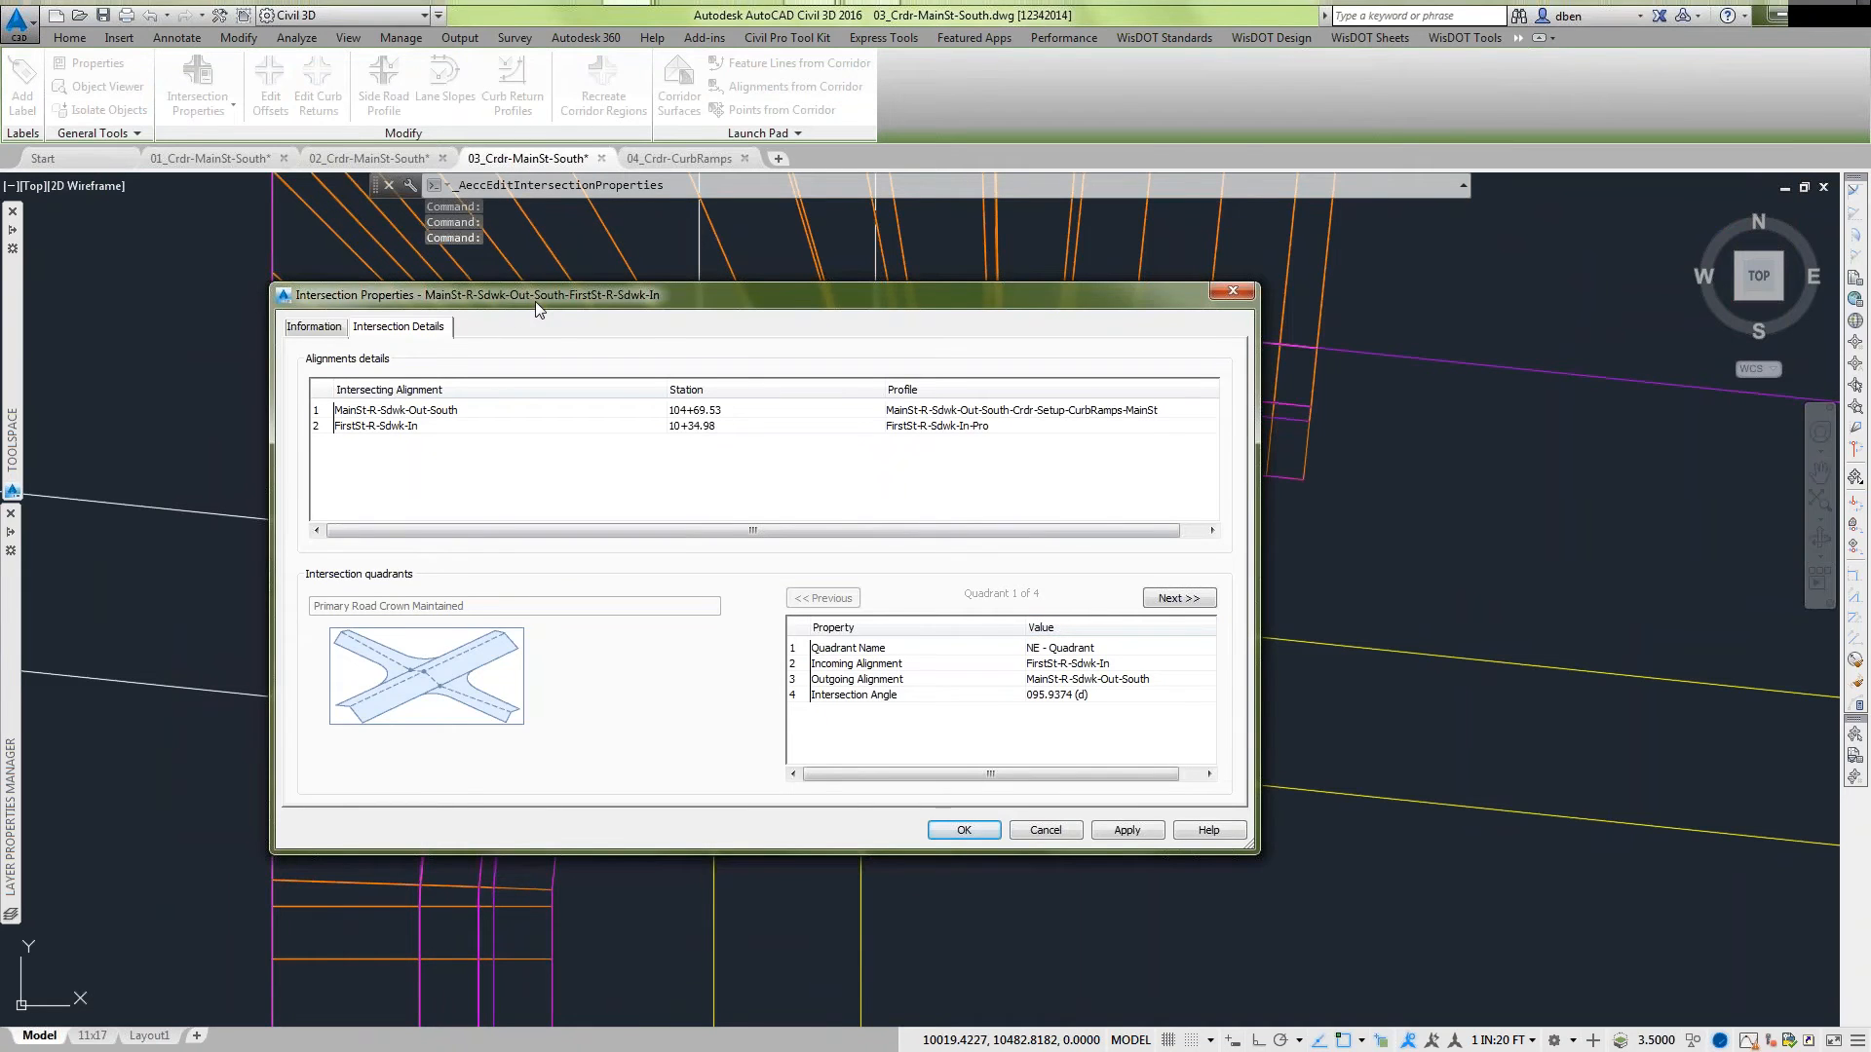
{"action": "left_click_drag", "start_coordinate": [535, 301], "coordinate": [562, 307]}
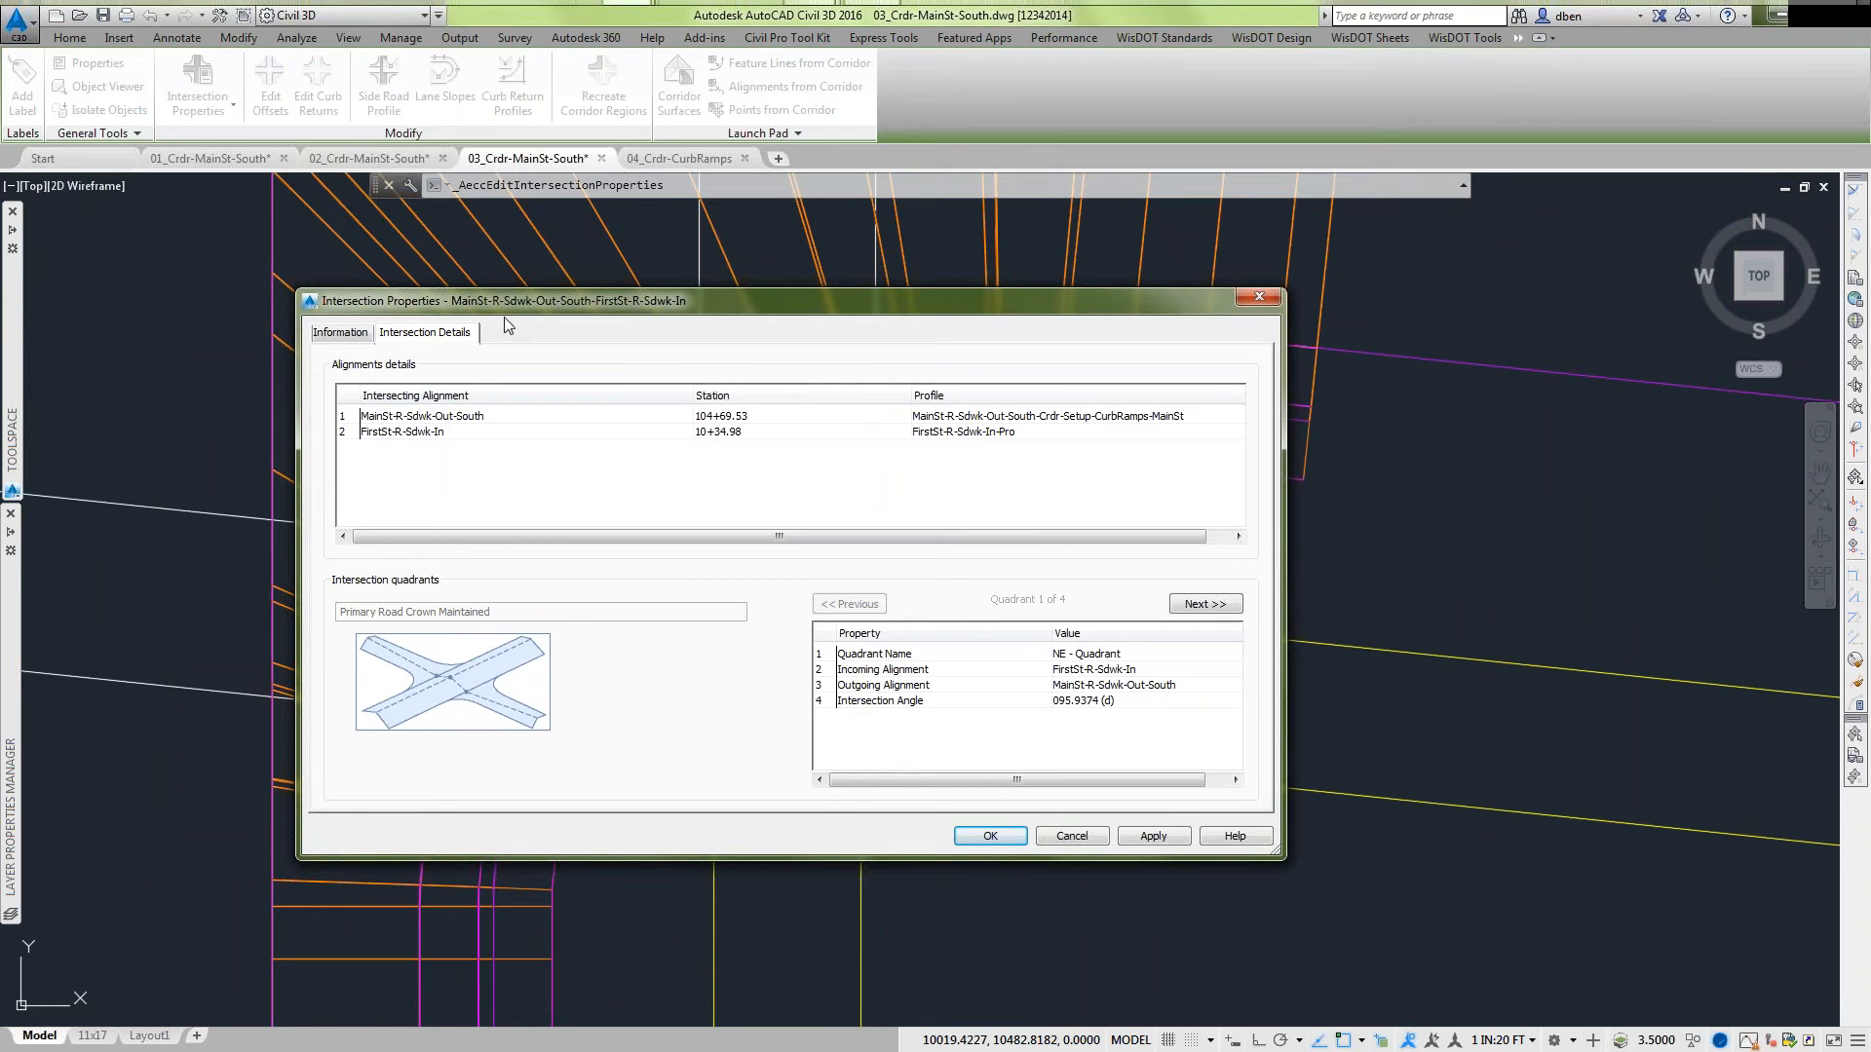
{"action": "mouse_move", "coordinate": [517, 306]}
{"action": "left_mouse_down"}
{"action": "mouse_move", "coordinate": [1009, 320]}
{"action": "mouse_move", "coordinate": [438, 774]}
{"action": "mouse_move", "coordinate": [659, 907]}
{"action": "mouse_move", "coordinate": [730, 672]}
{"action": "left_mouse_up"}
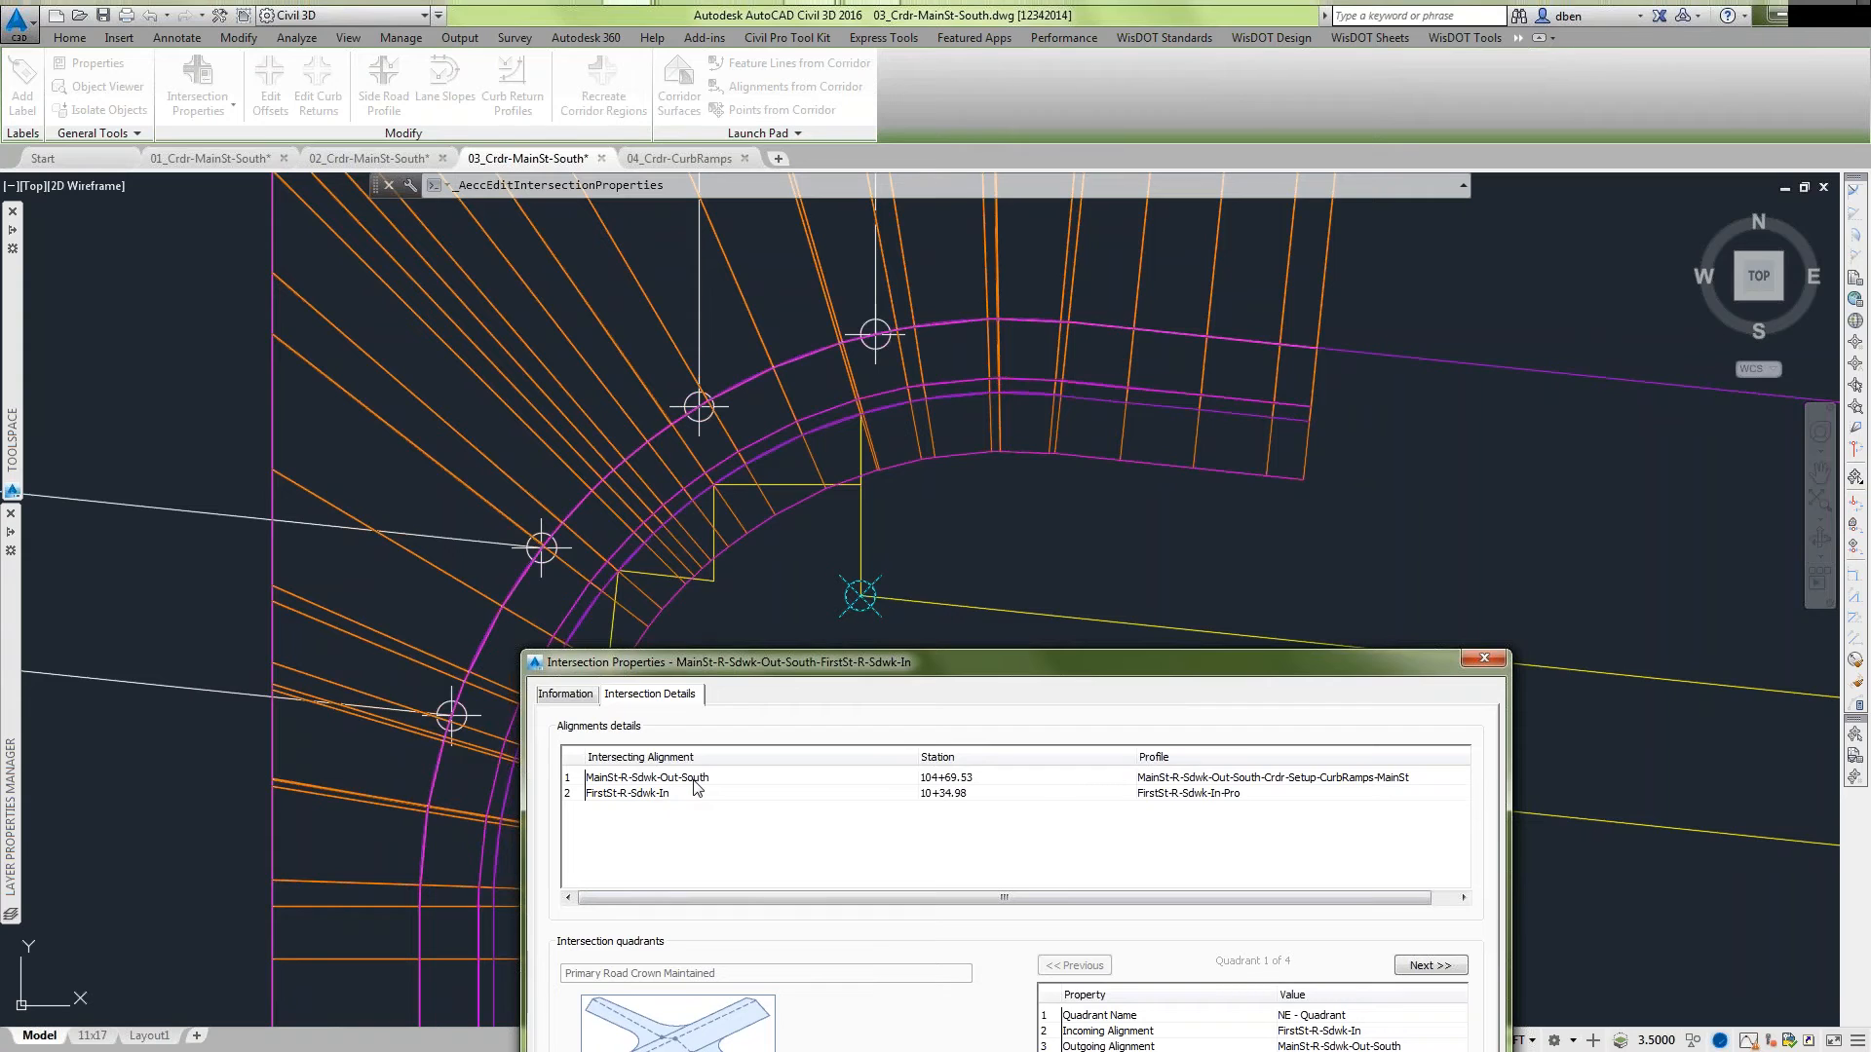
{"action": "left_click_drag", "start_coordinate": [815, 663], "coordinate": [738, 869]}
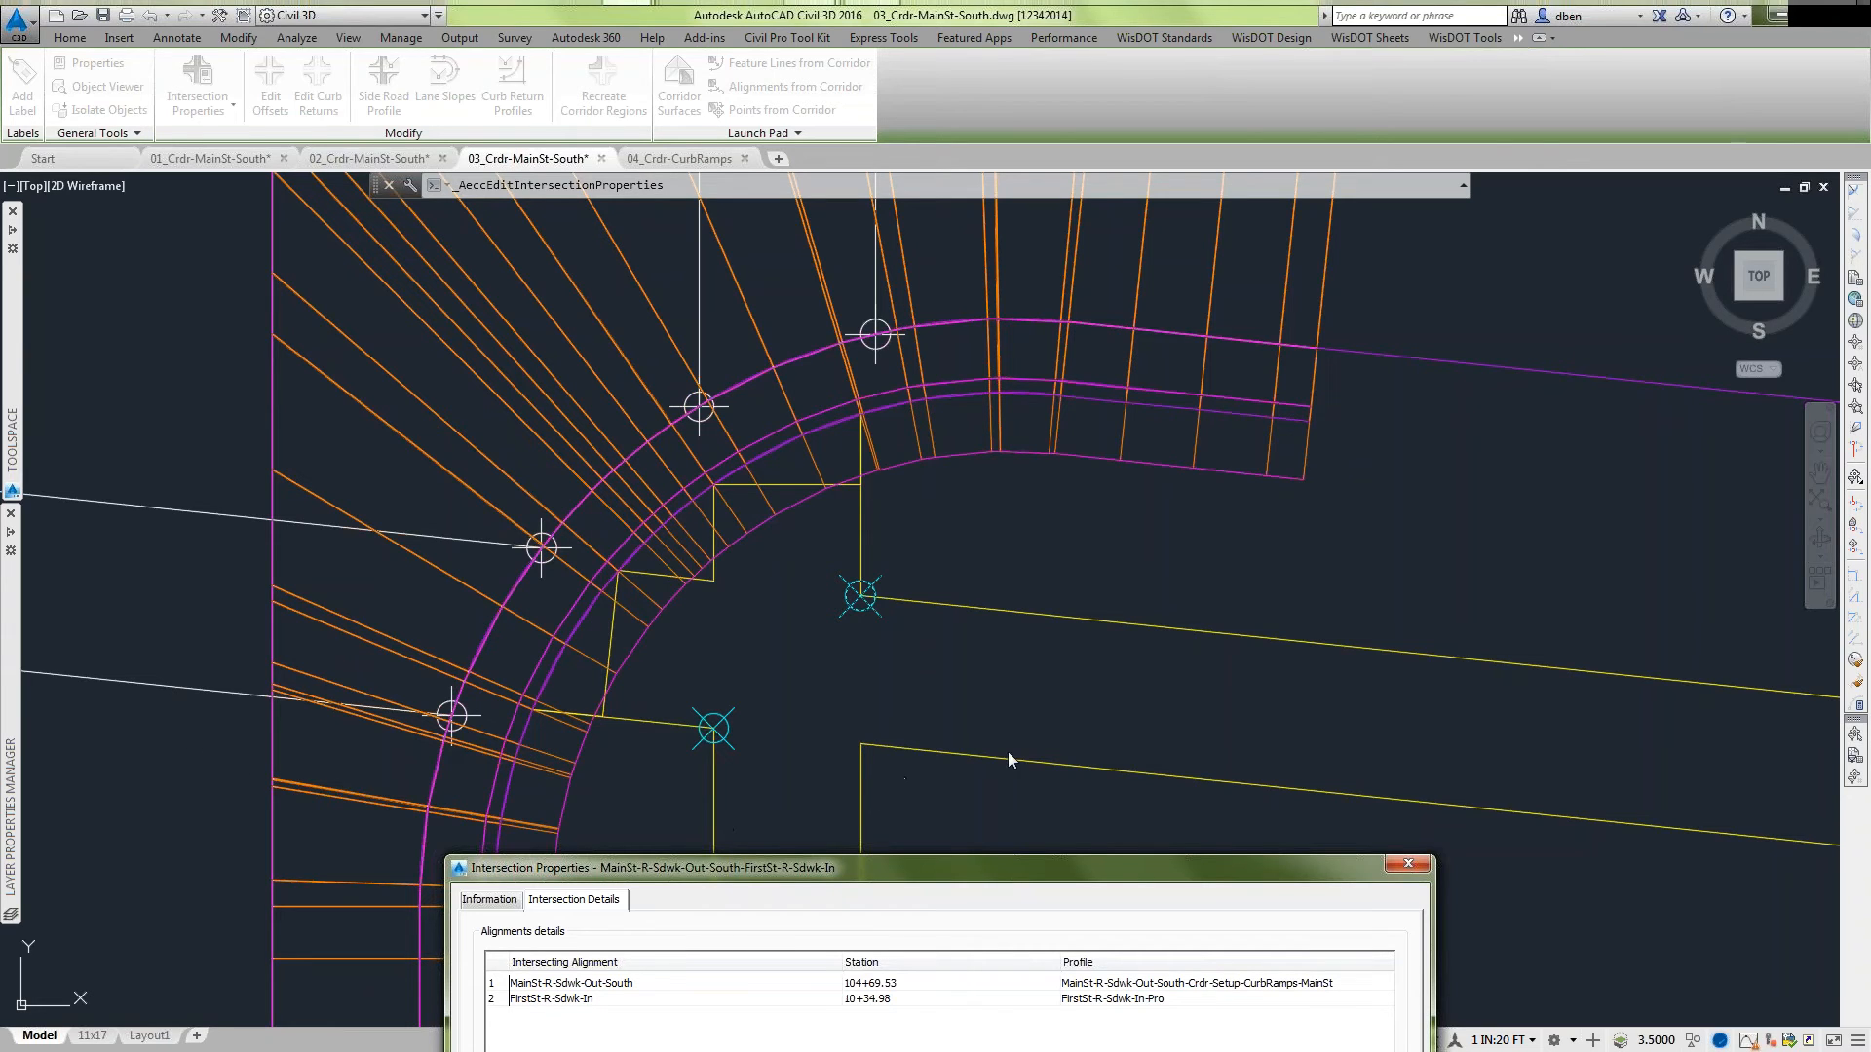
{"action": "left_click_drag", "start_coordinate": [861, 865], "coordinate": [750, 470]}
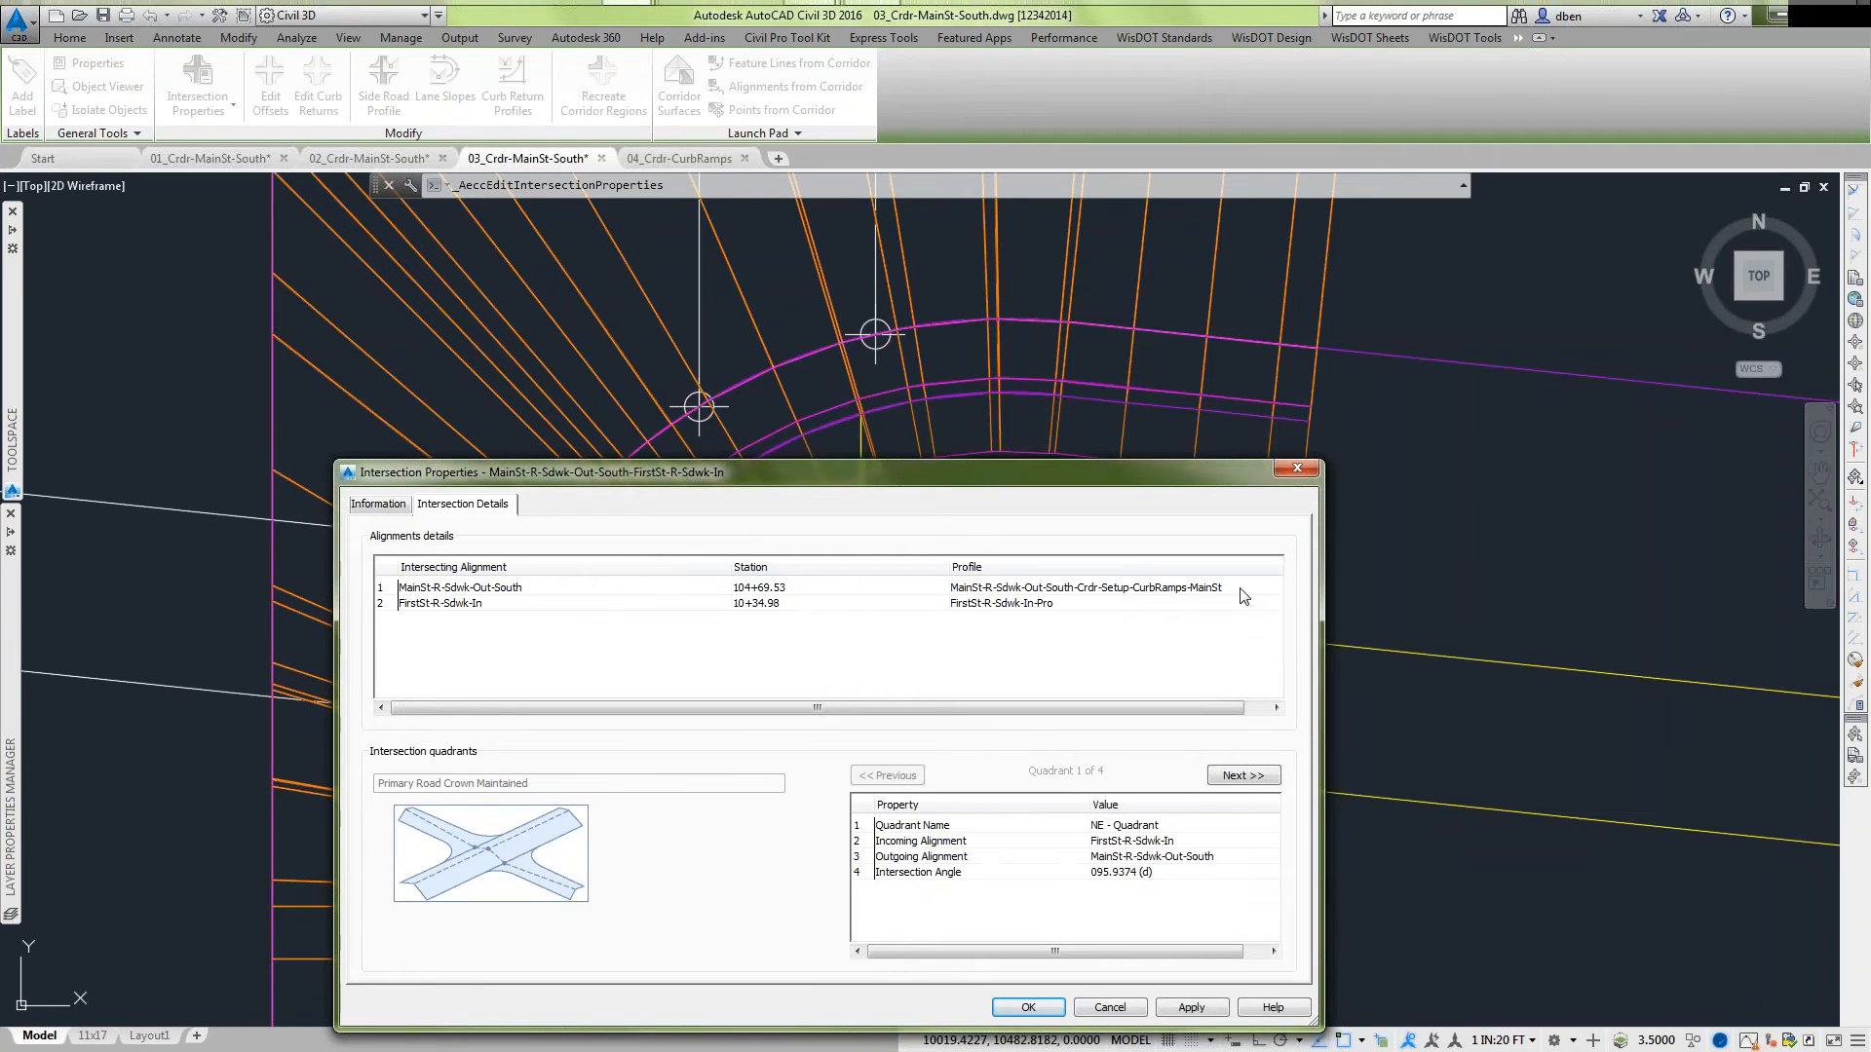
{"action": "left_click", "coordinate": [1110, 1007]}
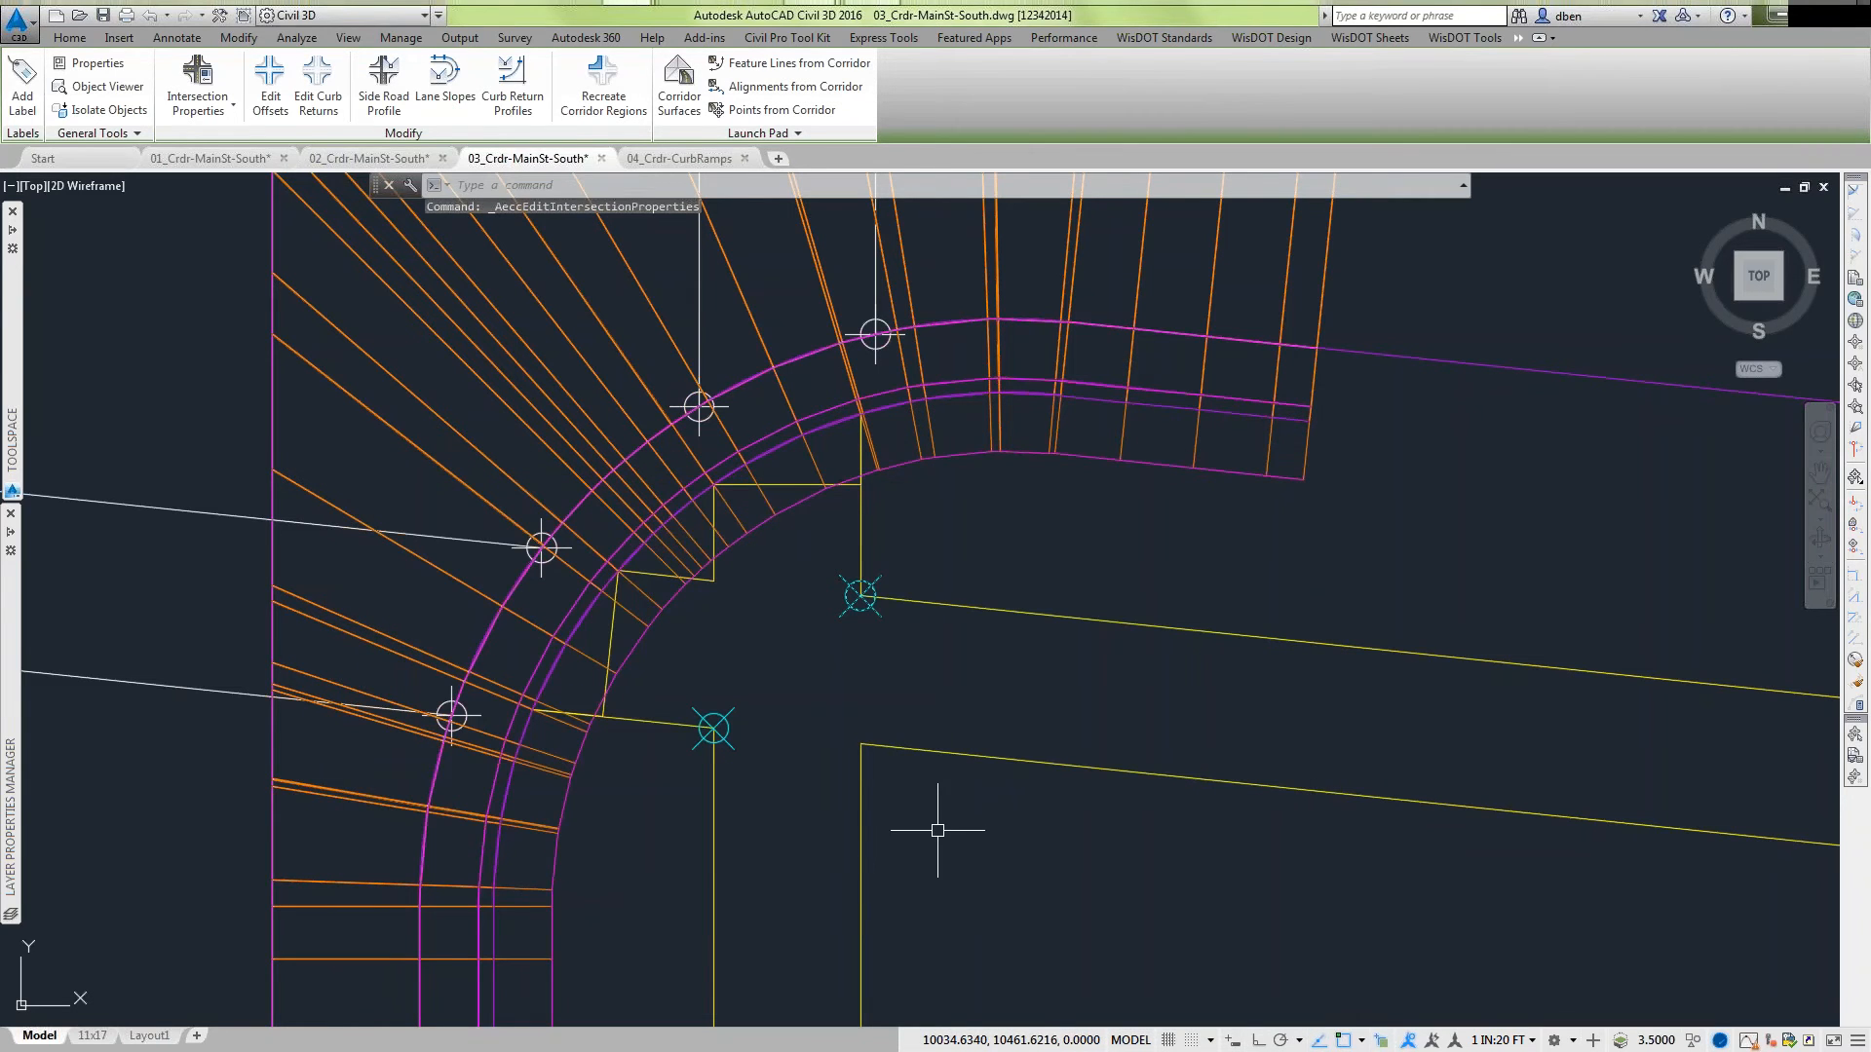
{"action": "key", "text": "Escape"}
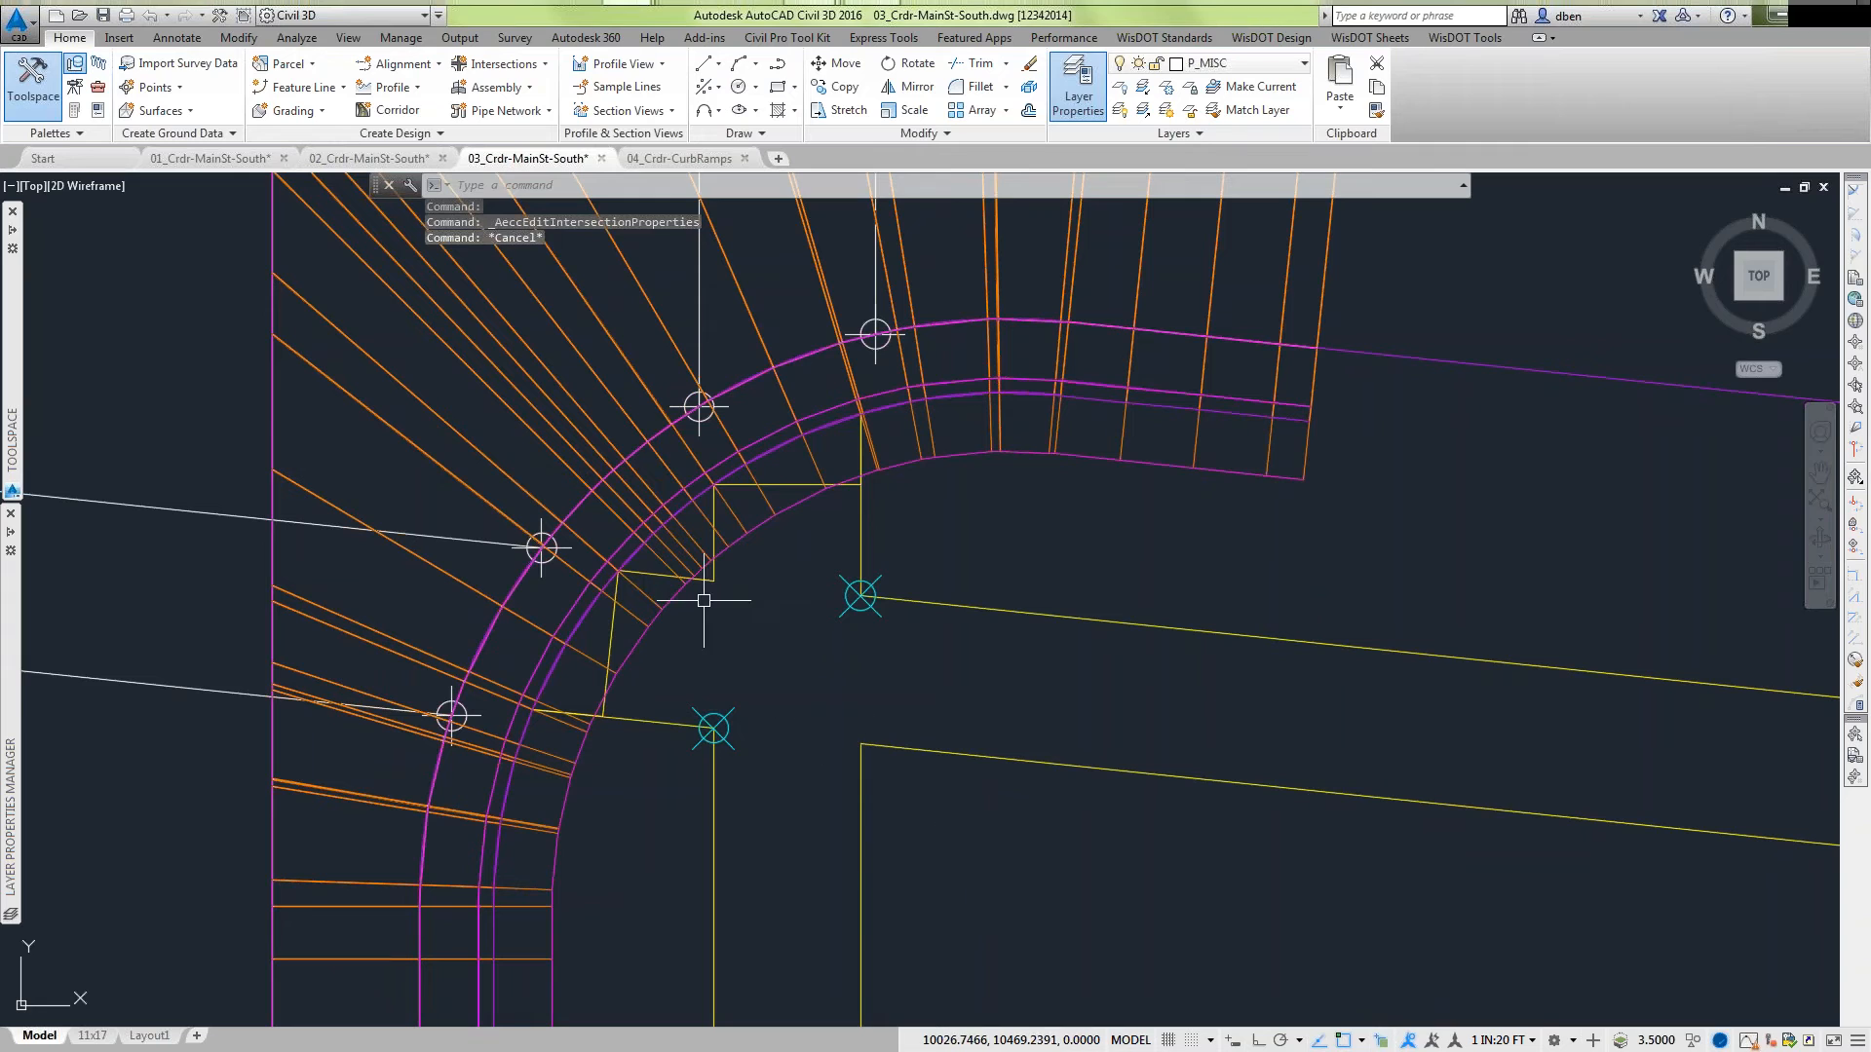
Try to set up an intersection of FirstSt-R-Sdwk-Out and MainSt-R-Sdwk-Out-South with offset alignment creation turned off.
{"action": "left_click", "coordinate": [499, 73]}
{"action": "left_click", "coordinate": [531, 86]}
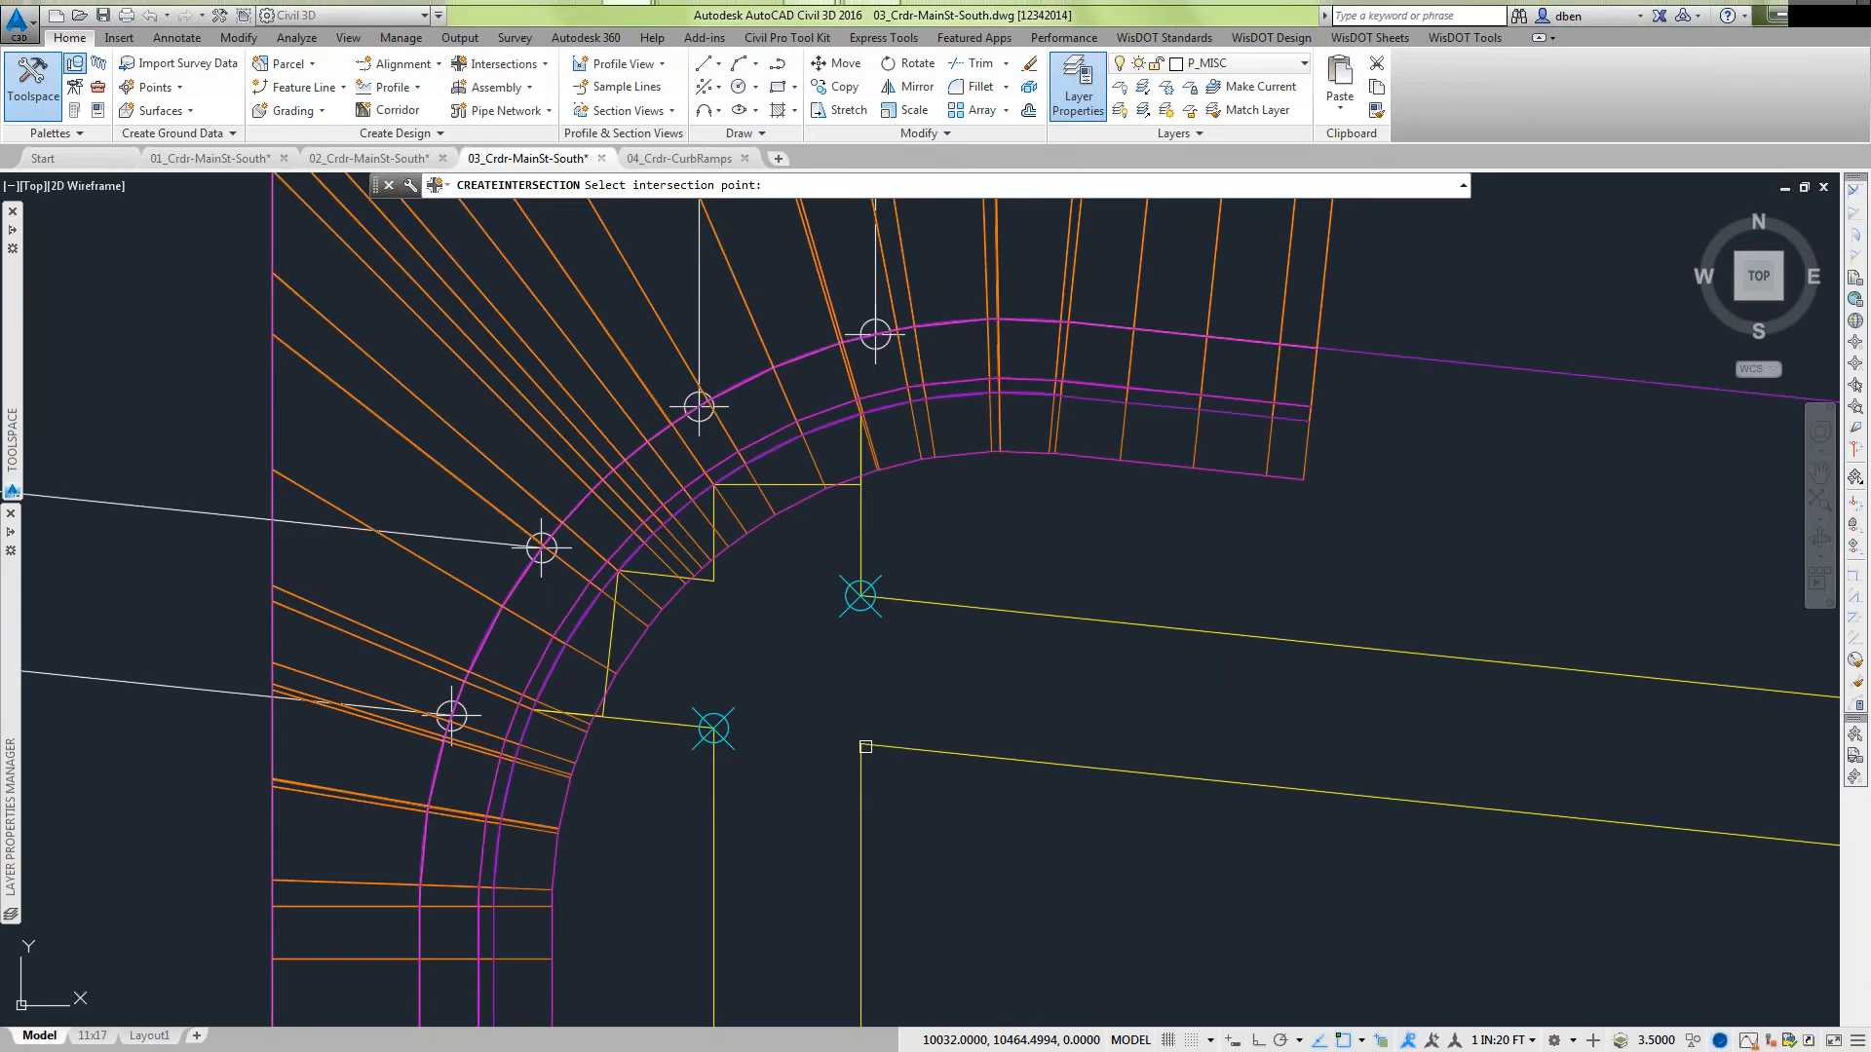
{"action": "left_click", "coordinate": [865, 747]}
{"action": "left_click", "coordinate": [1071, 766]}
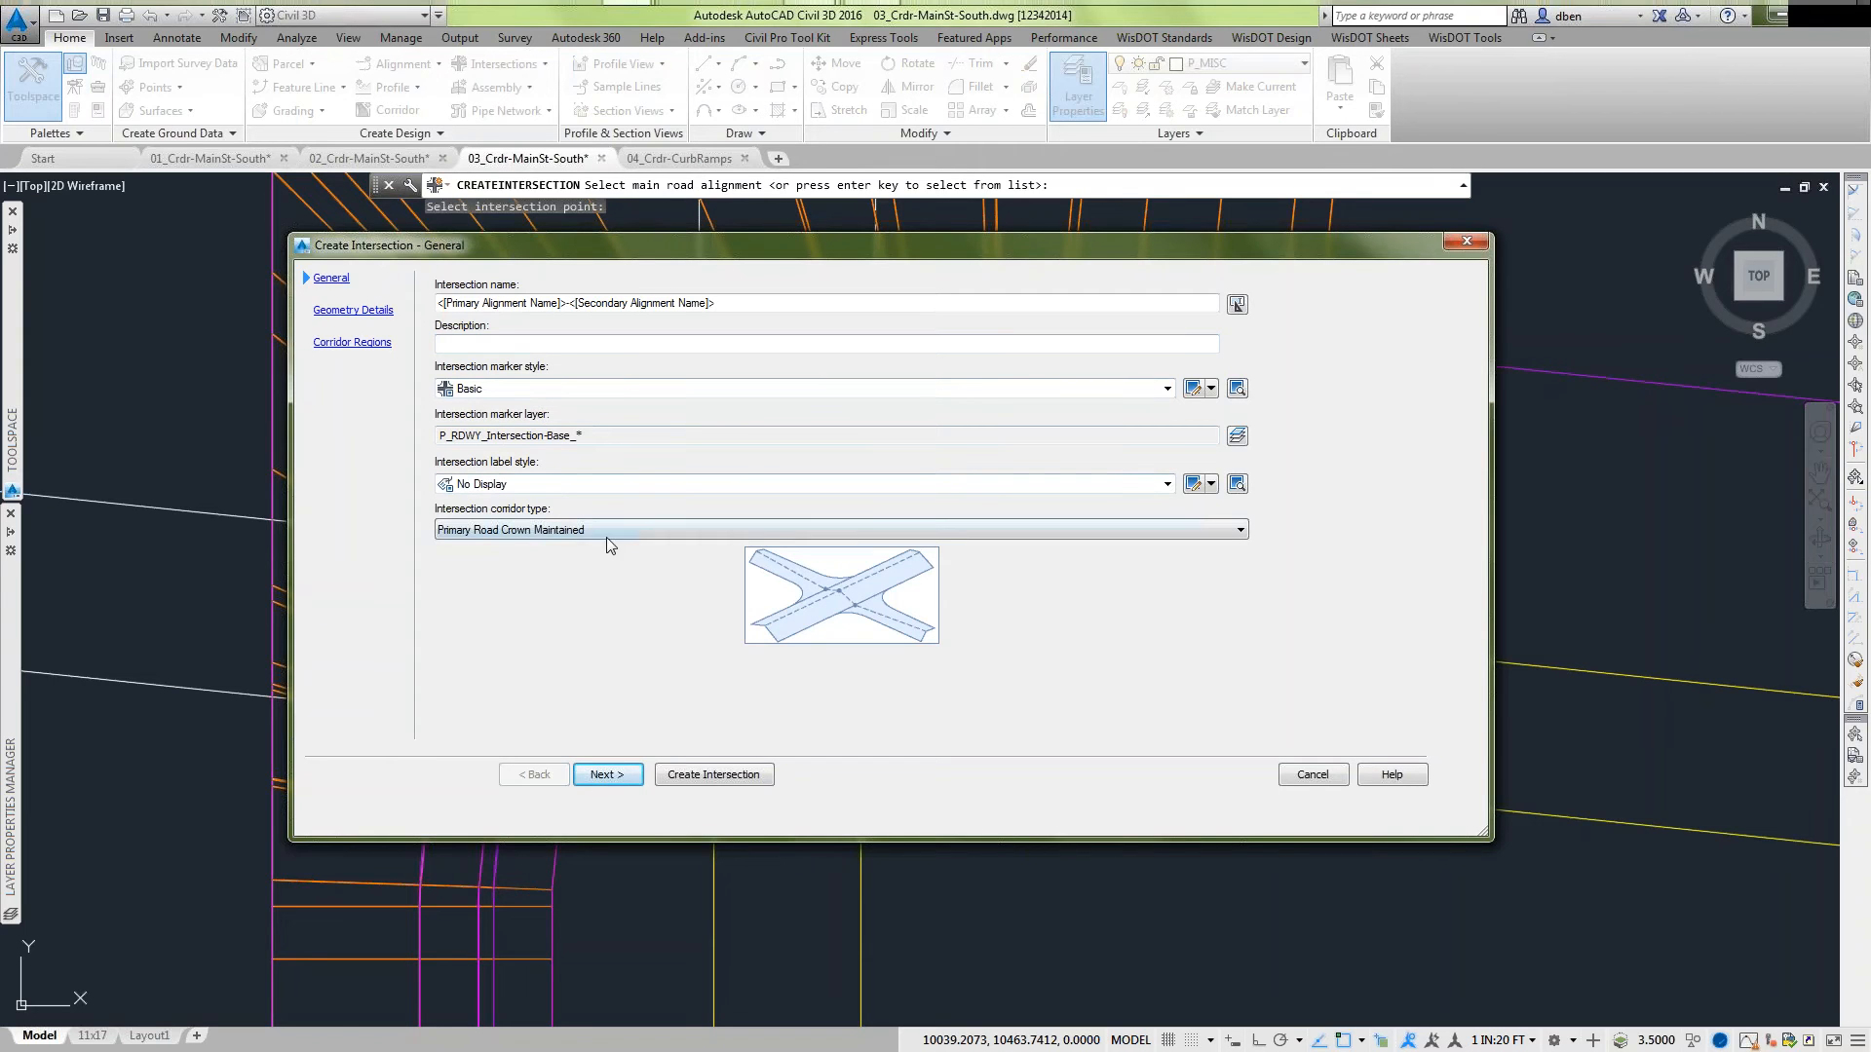
{"action": "left_click", "coordinate": [606, 774]}
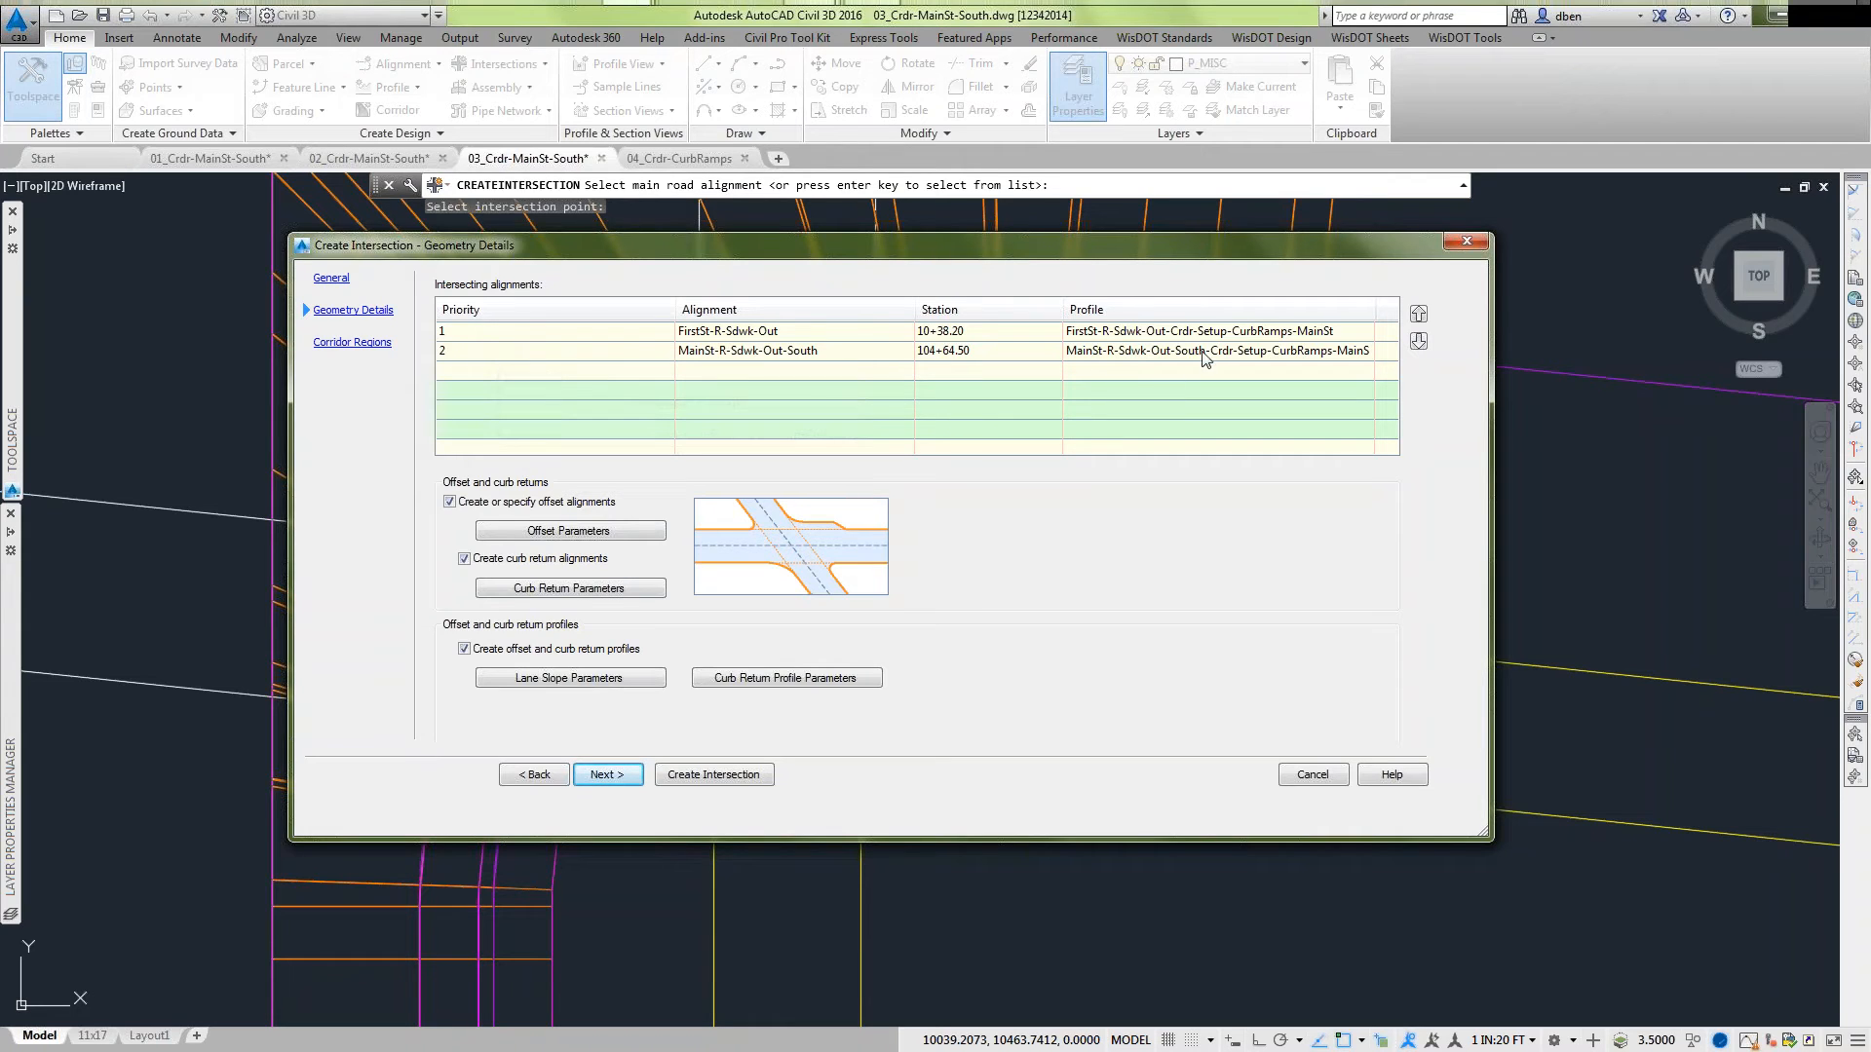
{"action": "left_click", "coordinate": [449, 502]}
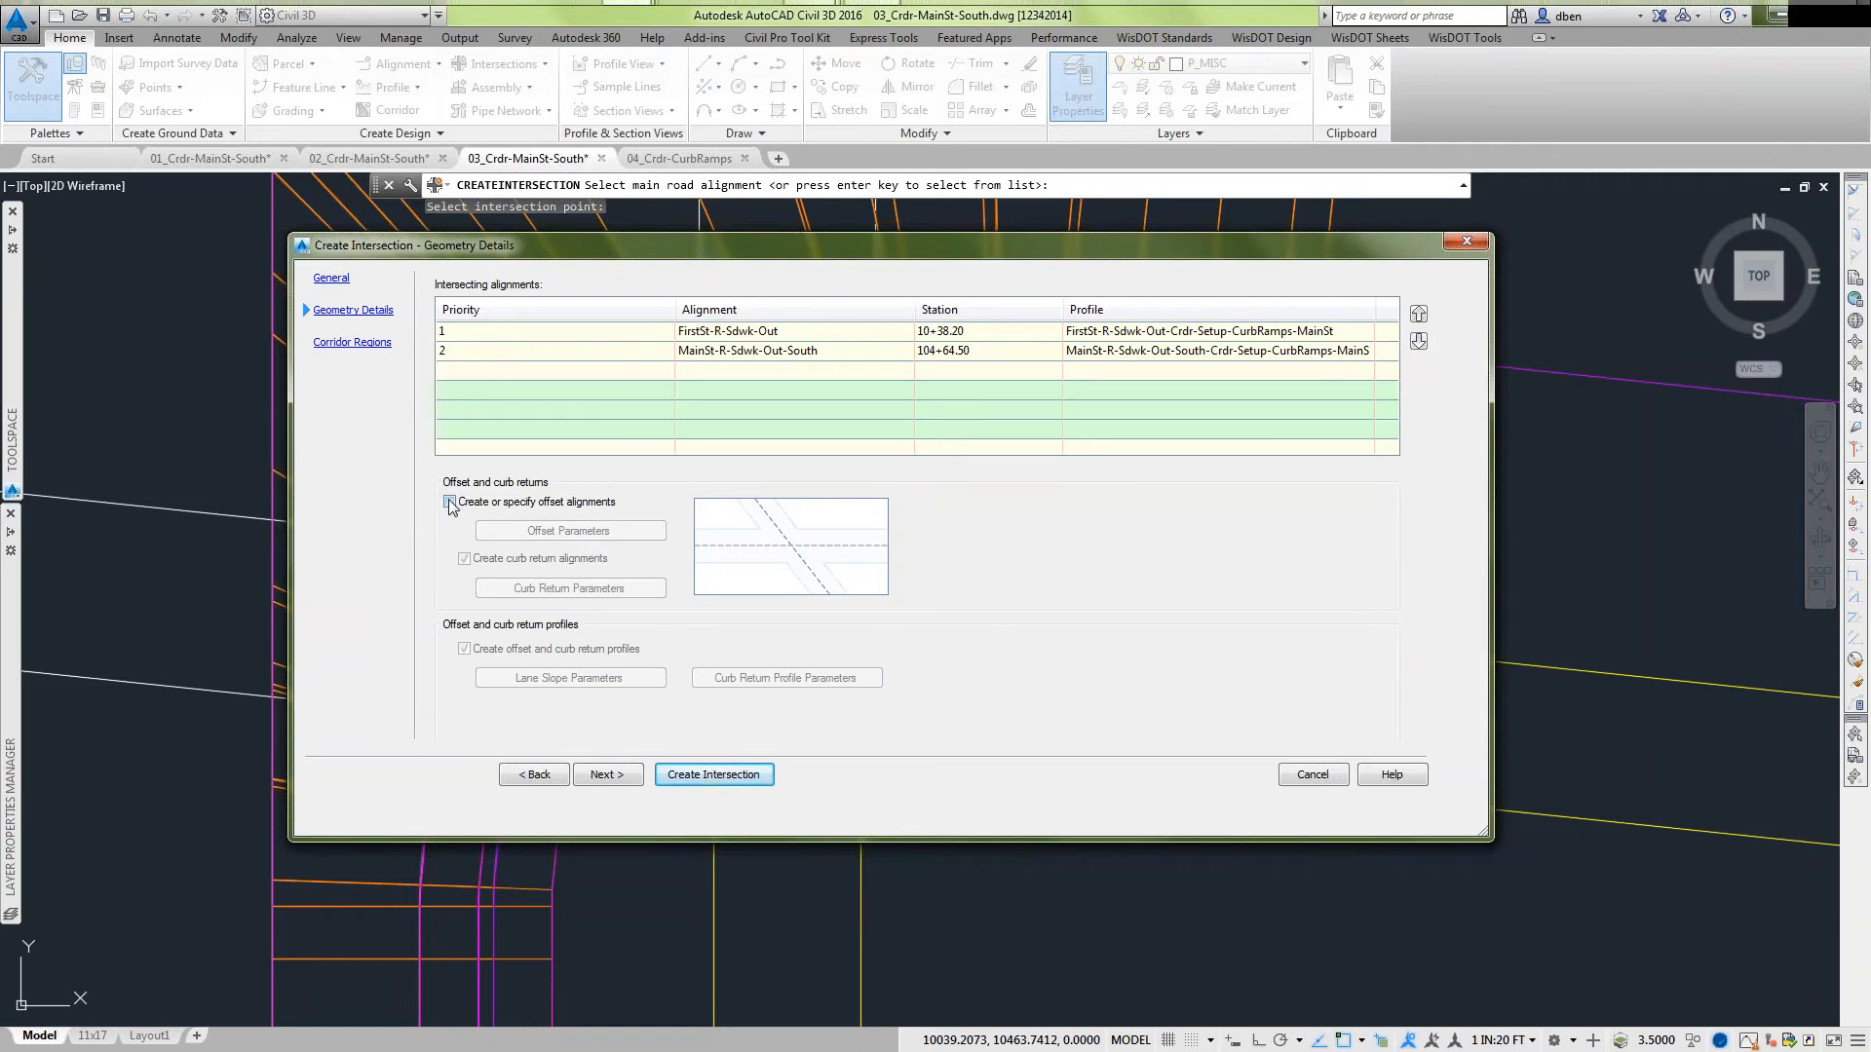
{"action": "left_click", "coordinate": [1313, 775]}
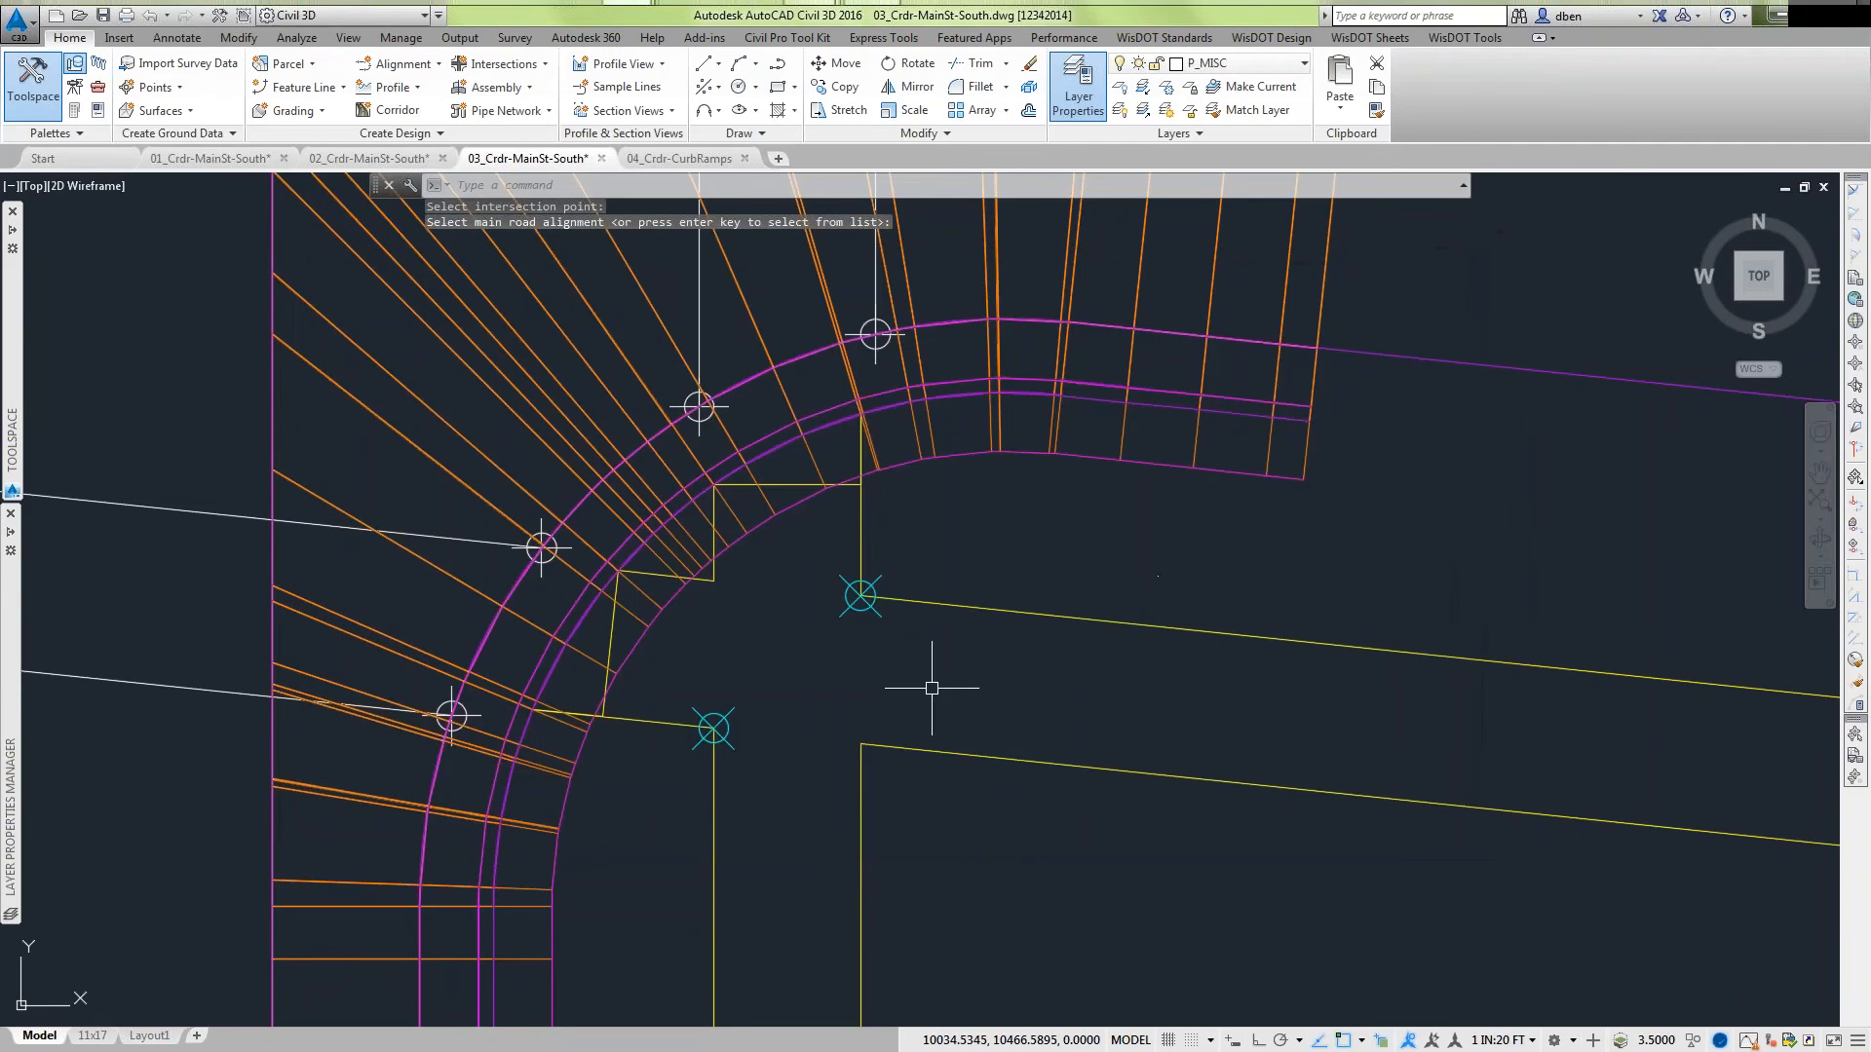
Select the FirstSt-Prop profile in the First Street profile view and examine its grades and vertical curves near the intersection.
{"action": "scroll", "coordinate": [927, 679], "scroll_direction": "down", "scroll_amount": 2}
{"action": "scroll", "coordinate": [1105, 917], "scroll_direction": "down", "scroll_amount": 5}
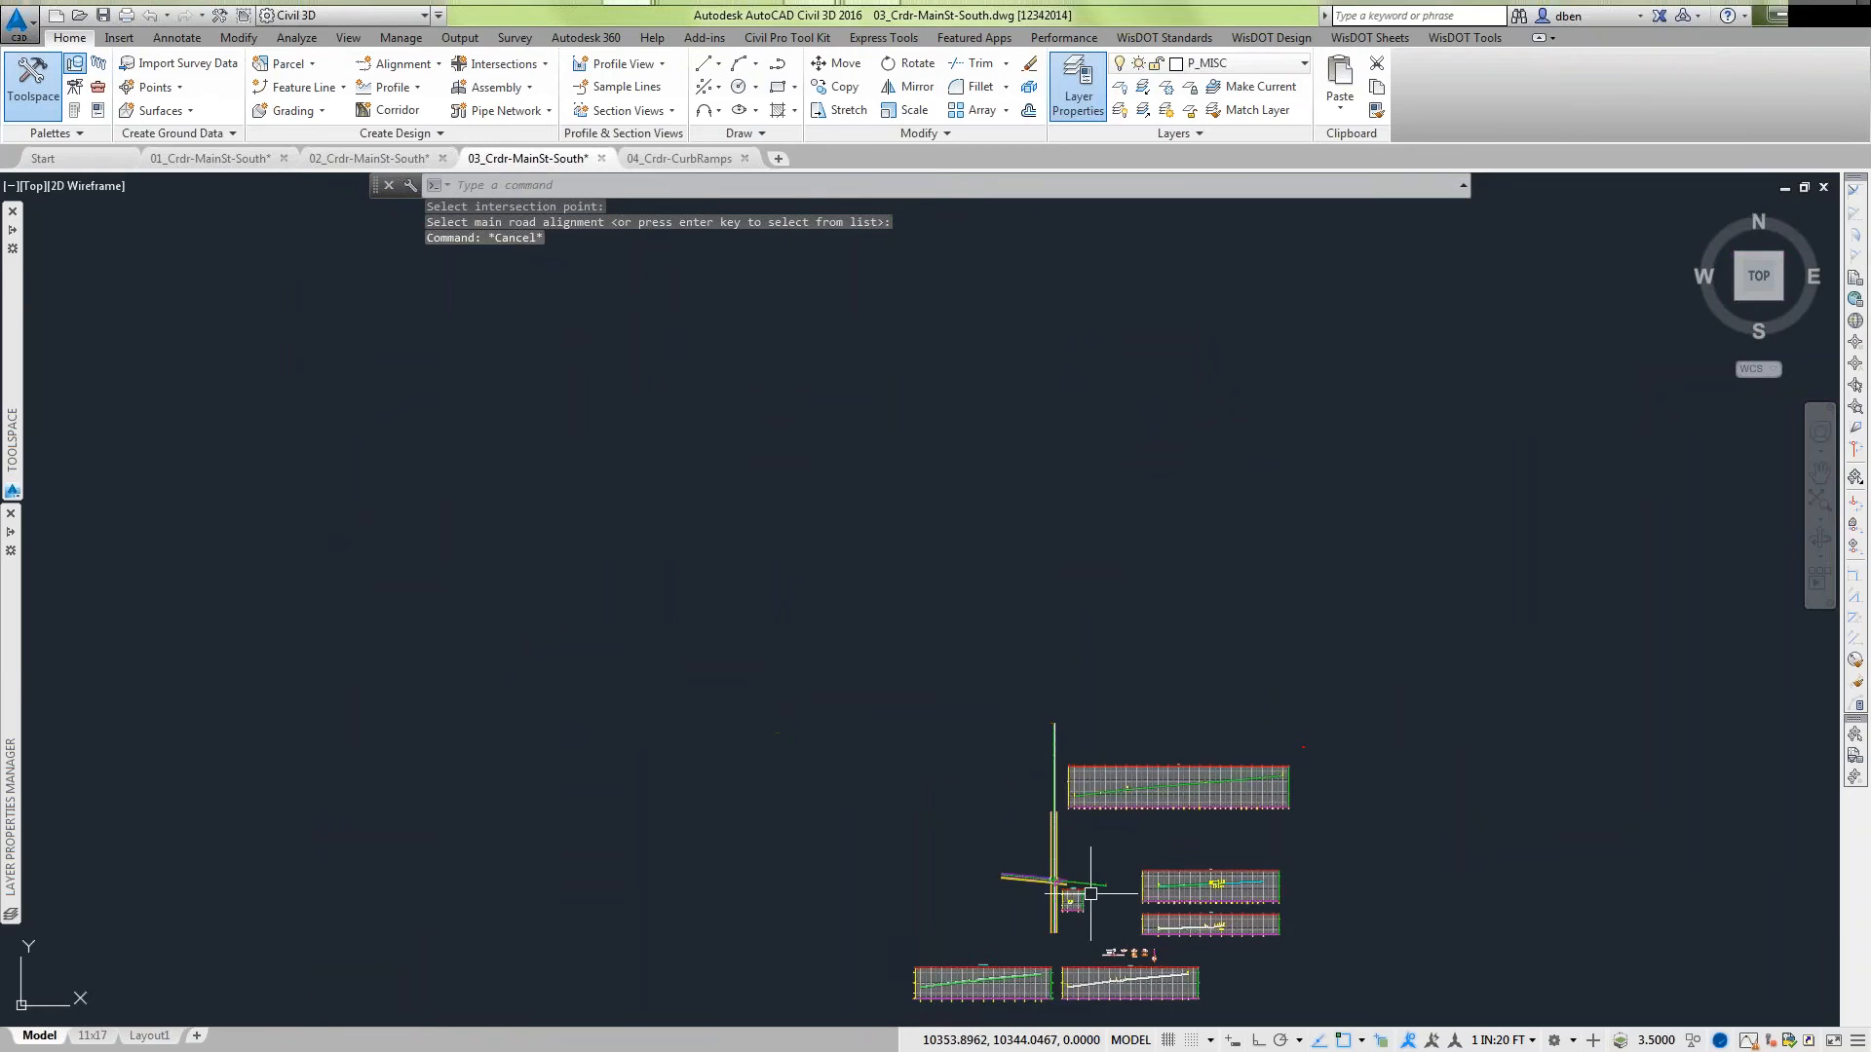
{"action": "scroll", "coordinate": [1079, 902], "scroll_direction": "up", "scroll_amount": 2}
{"action": "scroll", "coordinate": [1262, 957], "scroll_direction": "up", "scroll_amount": 4}
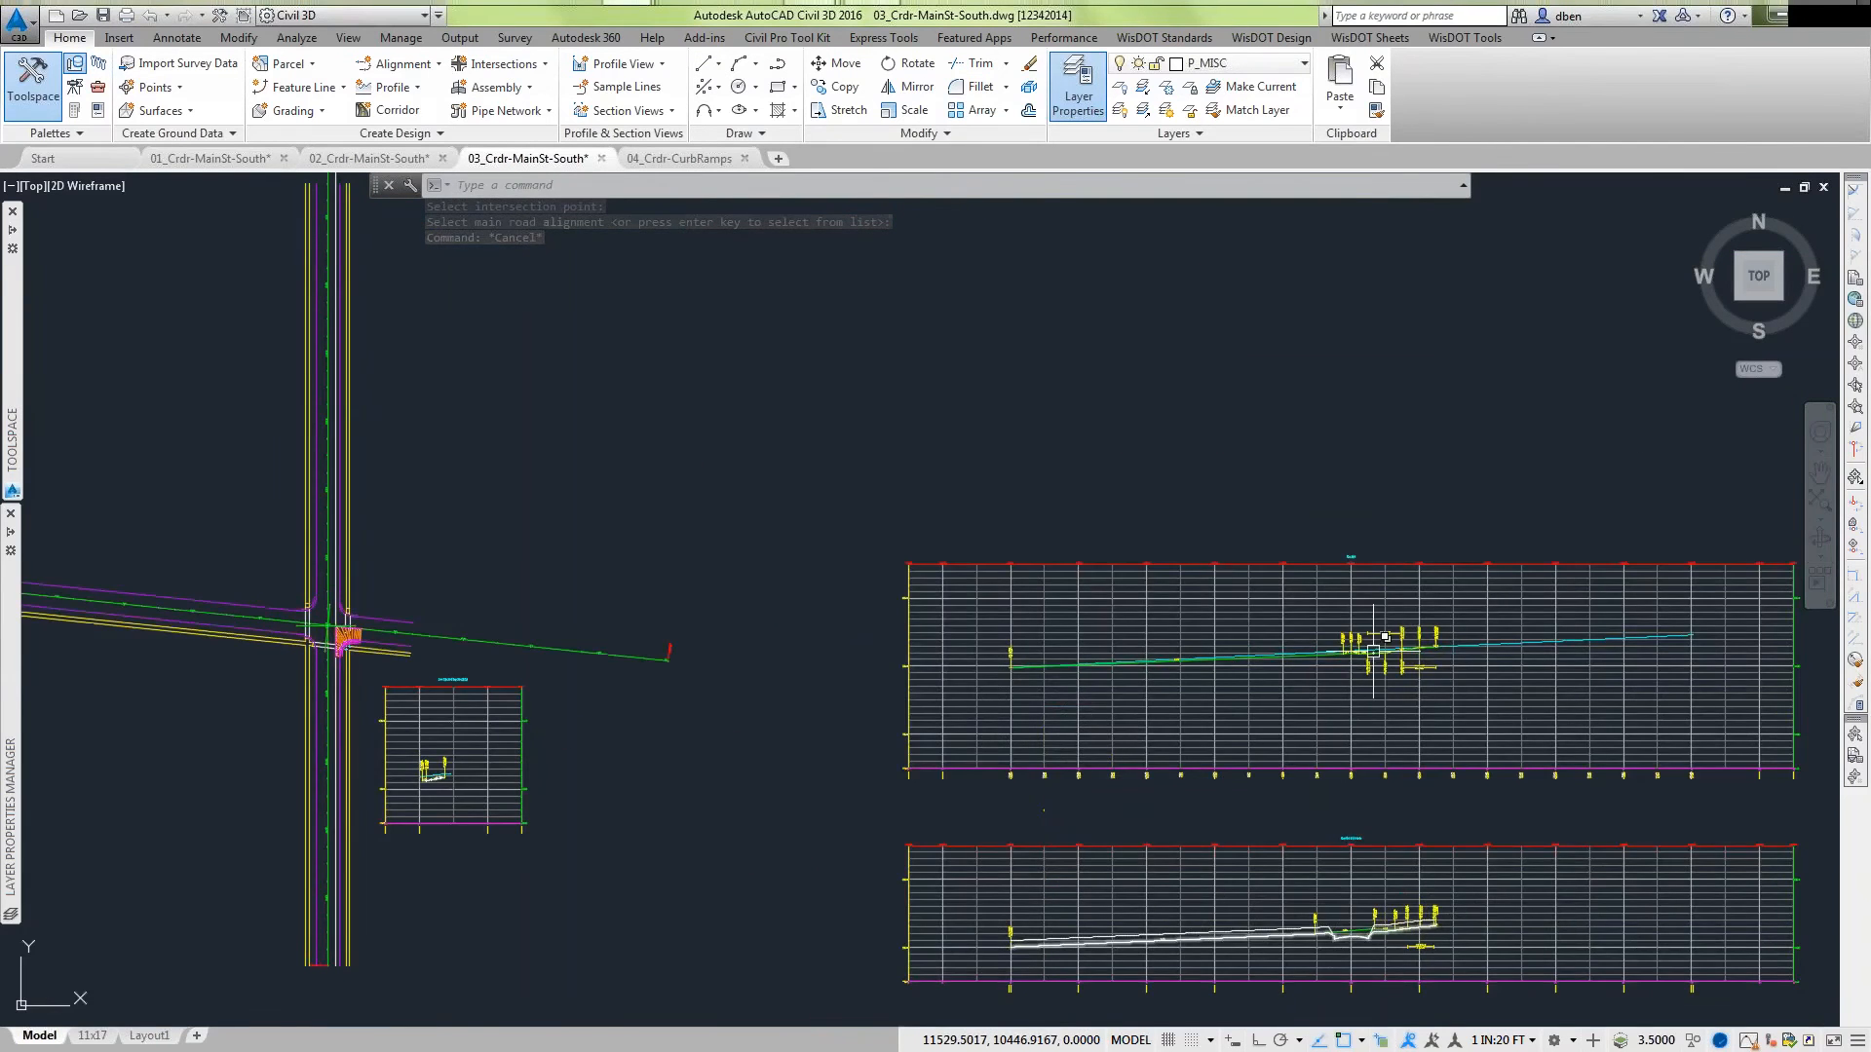
{"action": "scroll", "coordinate": [1411, 701], "scroll_direction": "up", "scroll_amount": 3}
{"action": "scroll", "coordinate": [1411, 701], "scroll_direction": "up", "scroll_amount": 4}
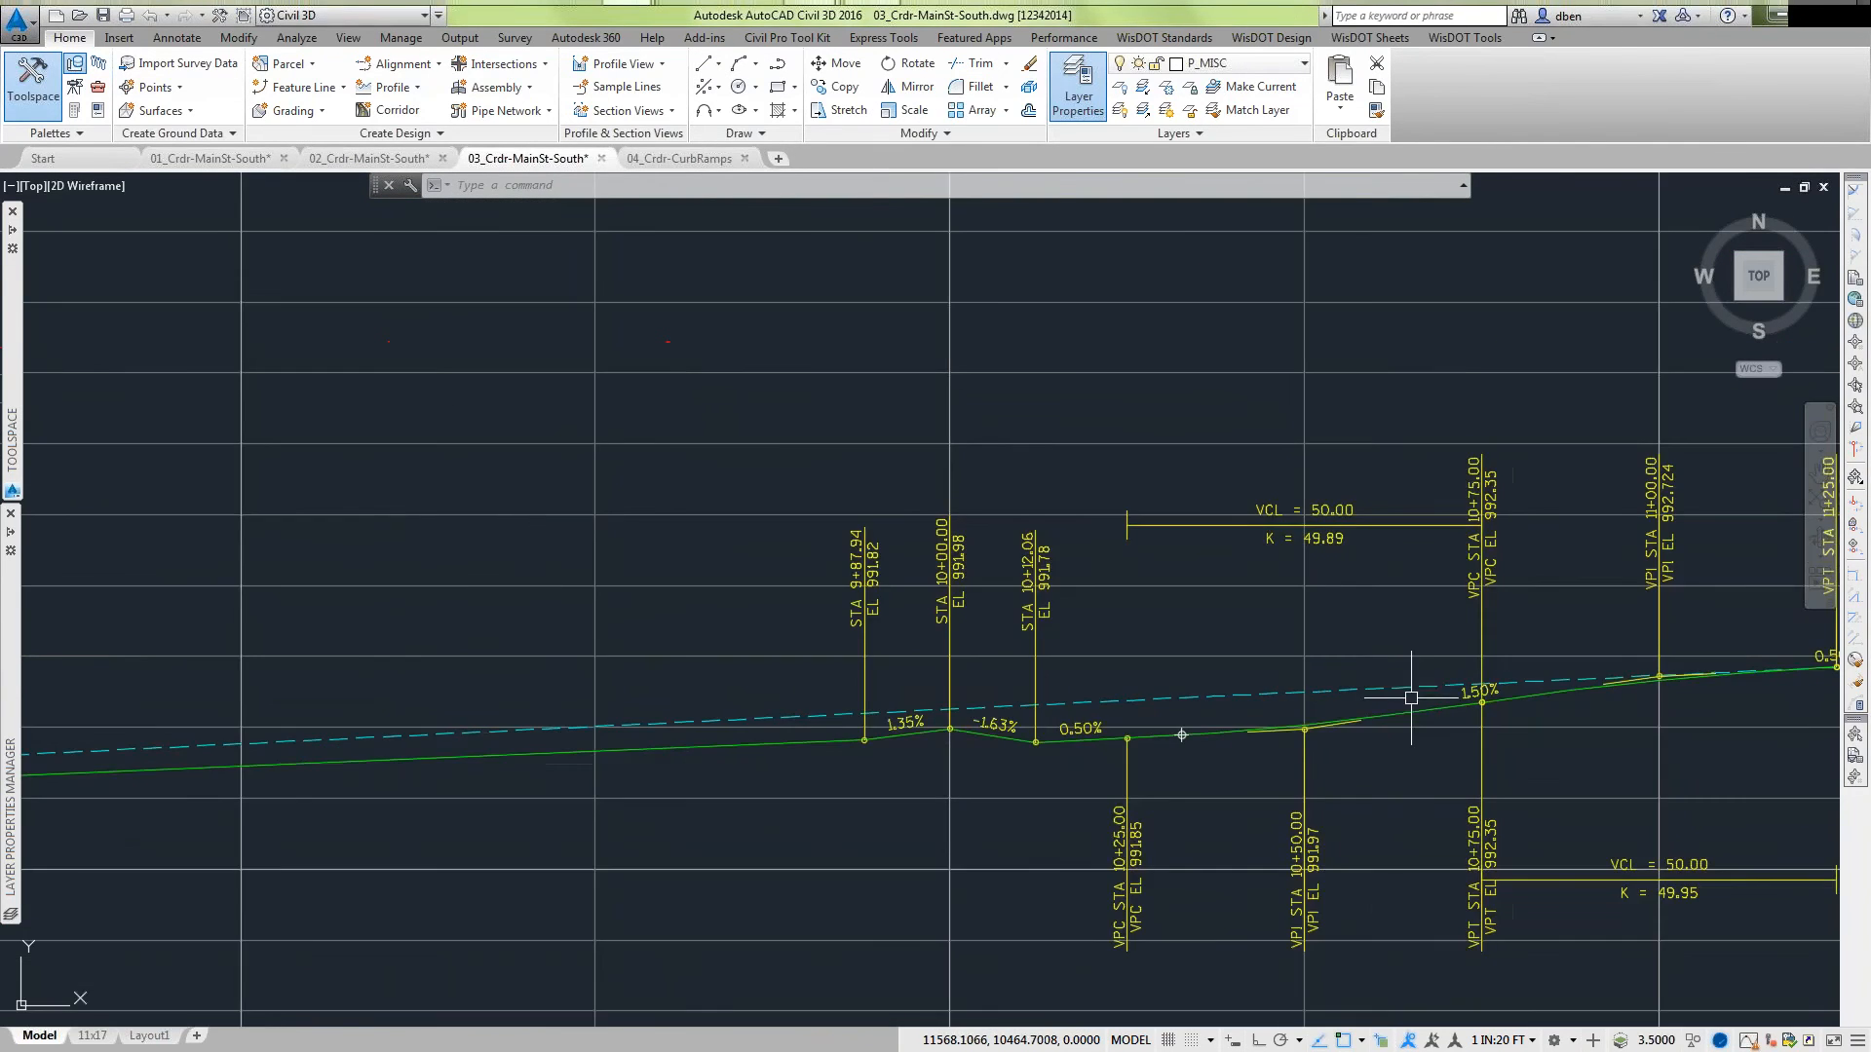
{"action": "left_click", "coordinate": [1412, 702]}
{"action": "scroll", "coordinate": [1402, 838], "scroll_direction": "down", "scroll_amount": 6}
Select the sidewalk profile in the view below First Street's and examine its locked intersection point and grades across the roadway.
{"action": "middle_click_drag", "start_coordinate": [1402, 838], "coordinate": [1174, 666]}
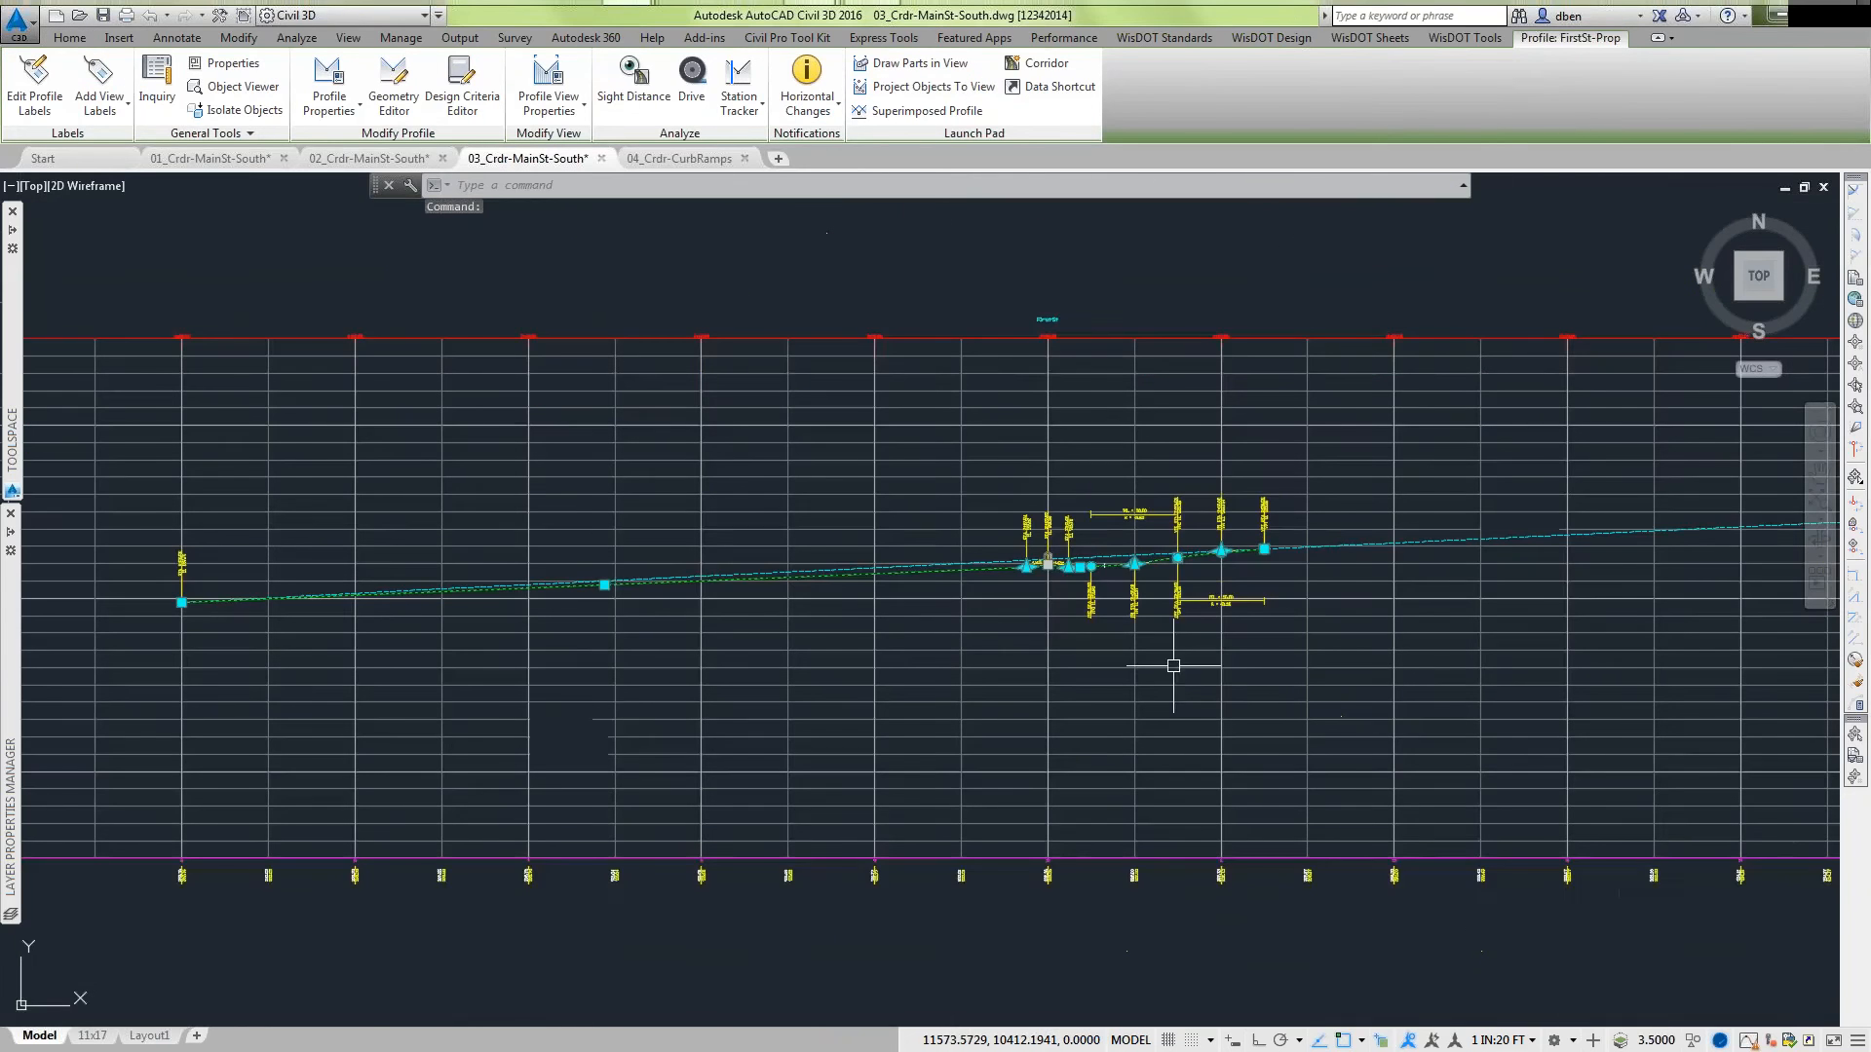
{"action": "mouse_move", "coordinate": [1081, 815]}
{"action": "middle_mouse_down"}
{"action": "mouse_move", "coordinate": [1106, 713]}
{"action": "mouse_move", "coordinate": [1050, 638]}
{"action": "middle_mouse_up"}
{"action": "scroll", "coordinate": [1050, 638], "scroll_direction": "up", "scroll_amount": 4}
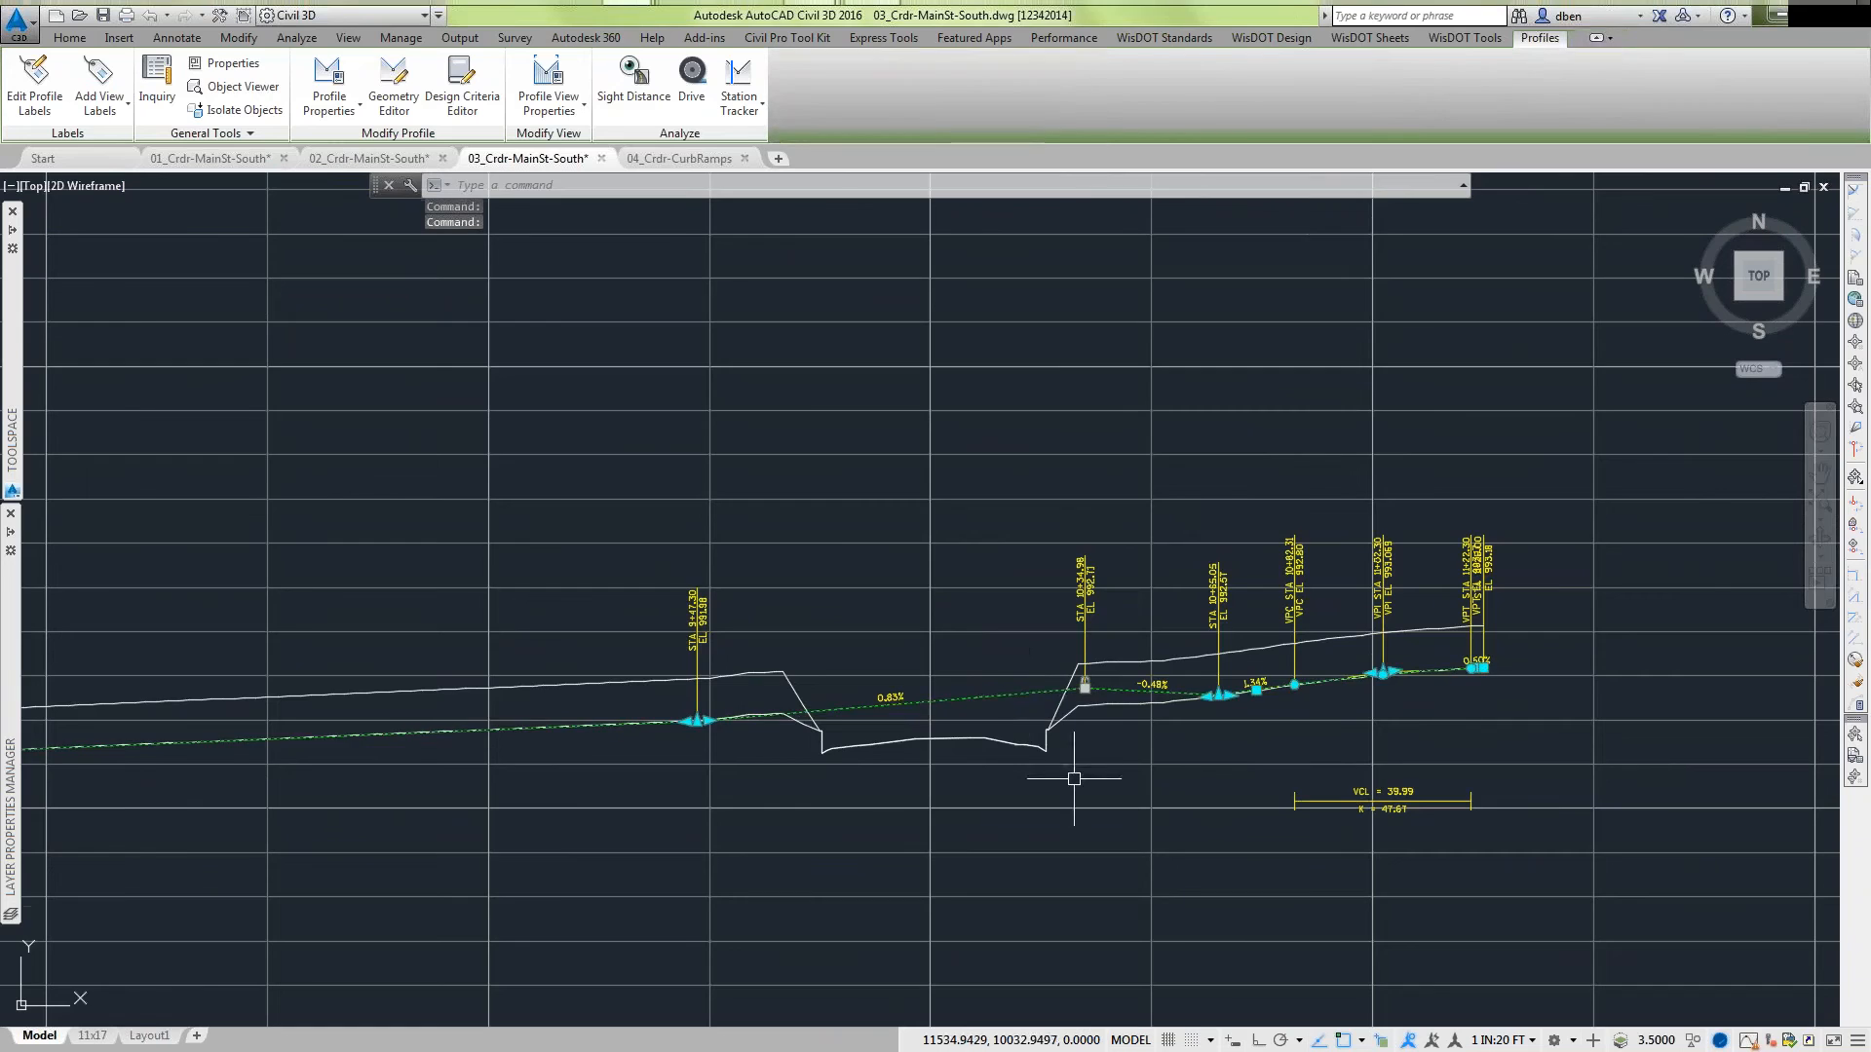
{"action": "scroll", "coordinate": [1086, 741], "scroll_direction": "up", "scroll_amount": 5}
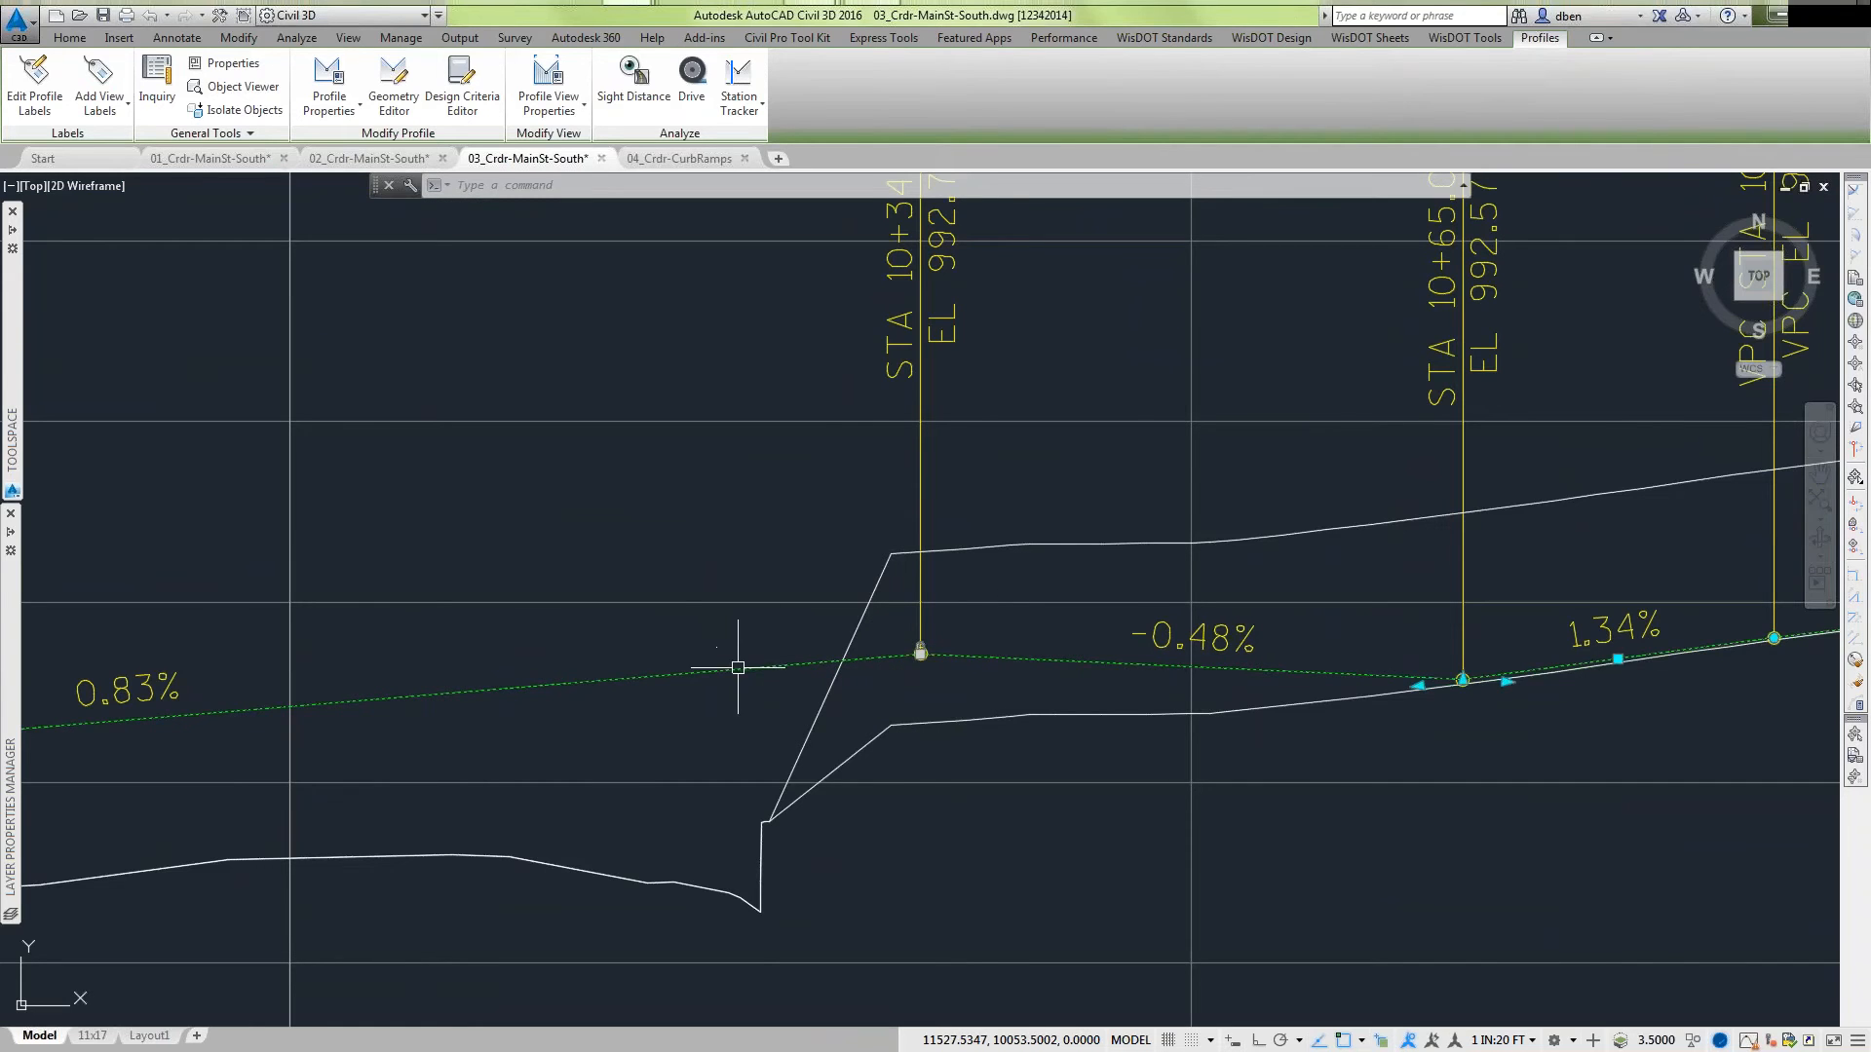
{"action": "scroll", "coordinate": [614, 718], "scroll_direction": "down", "scroll_amount": 2}
{"action": "middle_click_drag", "start_coordinate": [509, 702], "coordinate": [897, 743]}
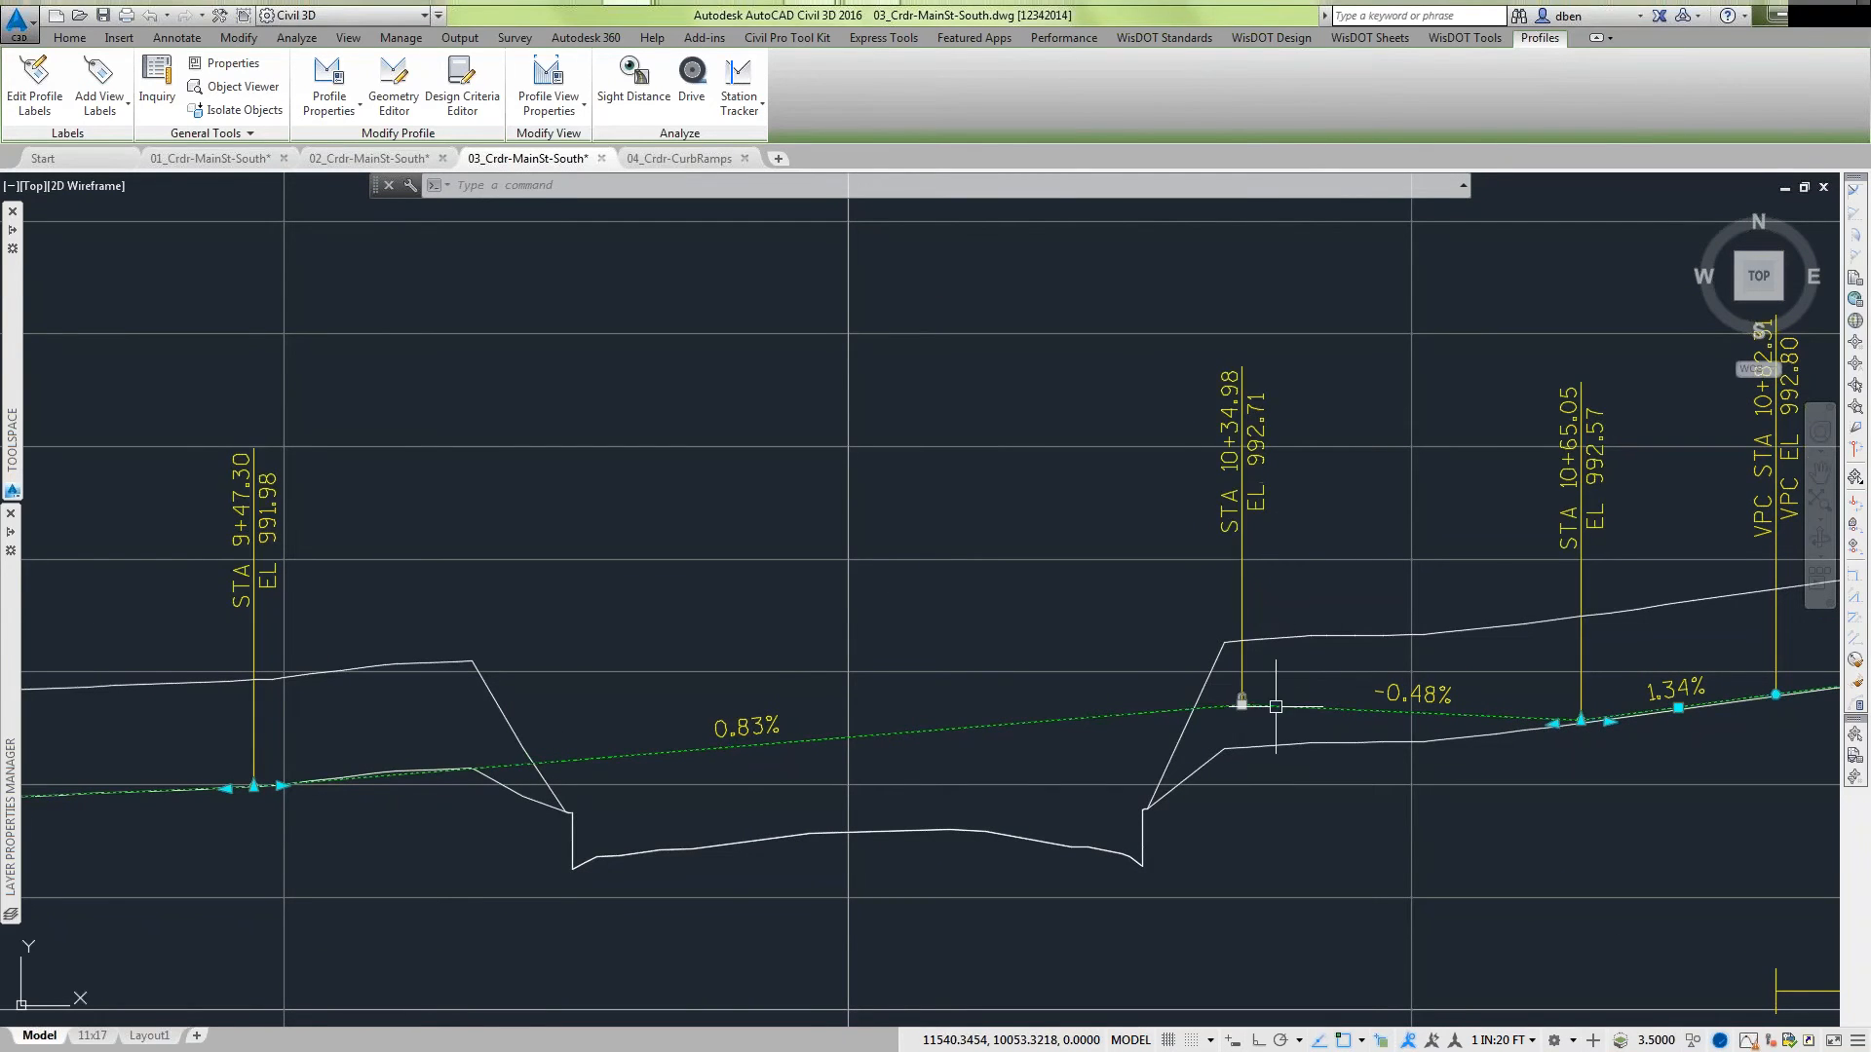
Select the proposed profile in the MainSt-R-Sdwk-In-South view and examine its locked point and grades across the First Street crossing.
{"action": "scroll", "coordinate": [1247, 699], "scroll_direction": "down", "scroll_amount": 5}
{"action": "scroll", "coordinate": [765, 839], "scroll_direction": "down", "scroll_amount": 4}
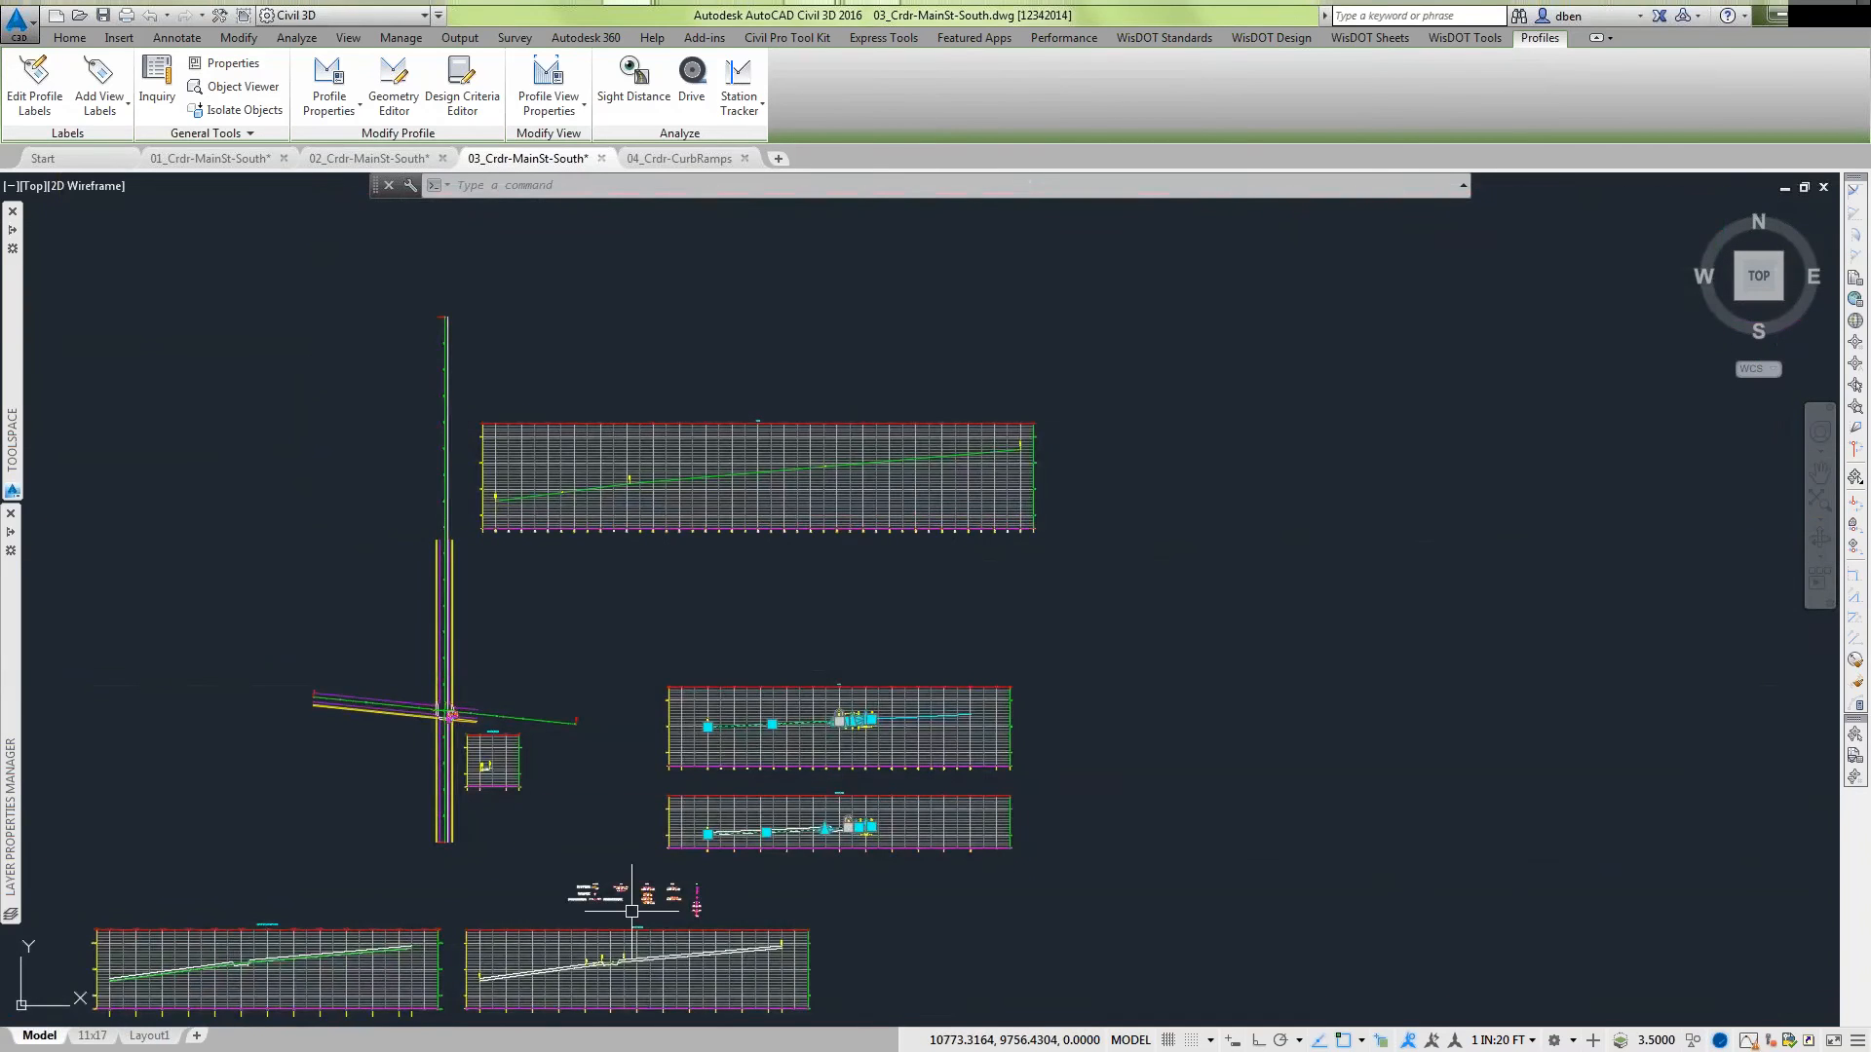
{"action": "middle_click_drag", "start_coordinate": [624, 910], "coordinate": [790, 715]}
{"action": "scroll", "coordinate": [765, 770], "scroll_direction": "up", "scroll_amount": 3}
{"action": "scroll", "coordinate": [765, 770], "scroll_direction": "up", "scroll_amount": 4}
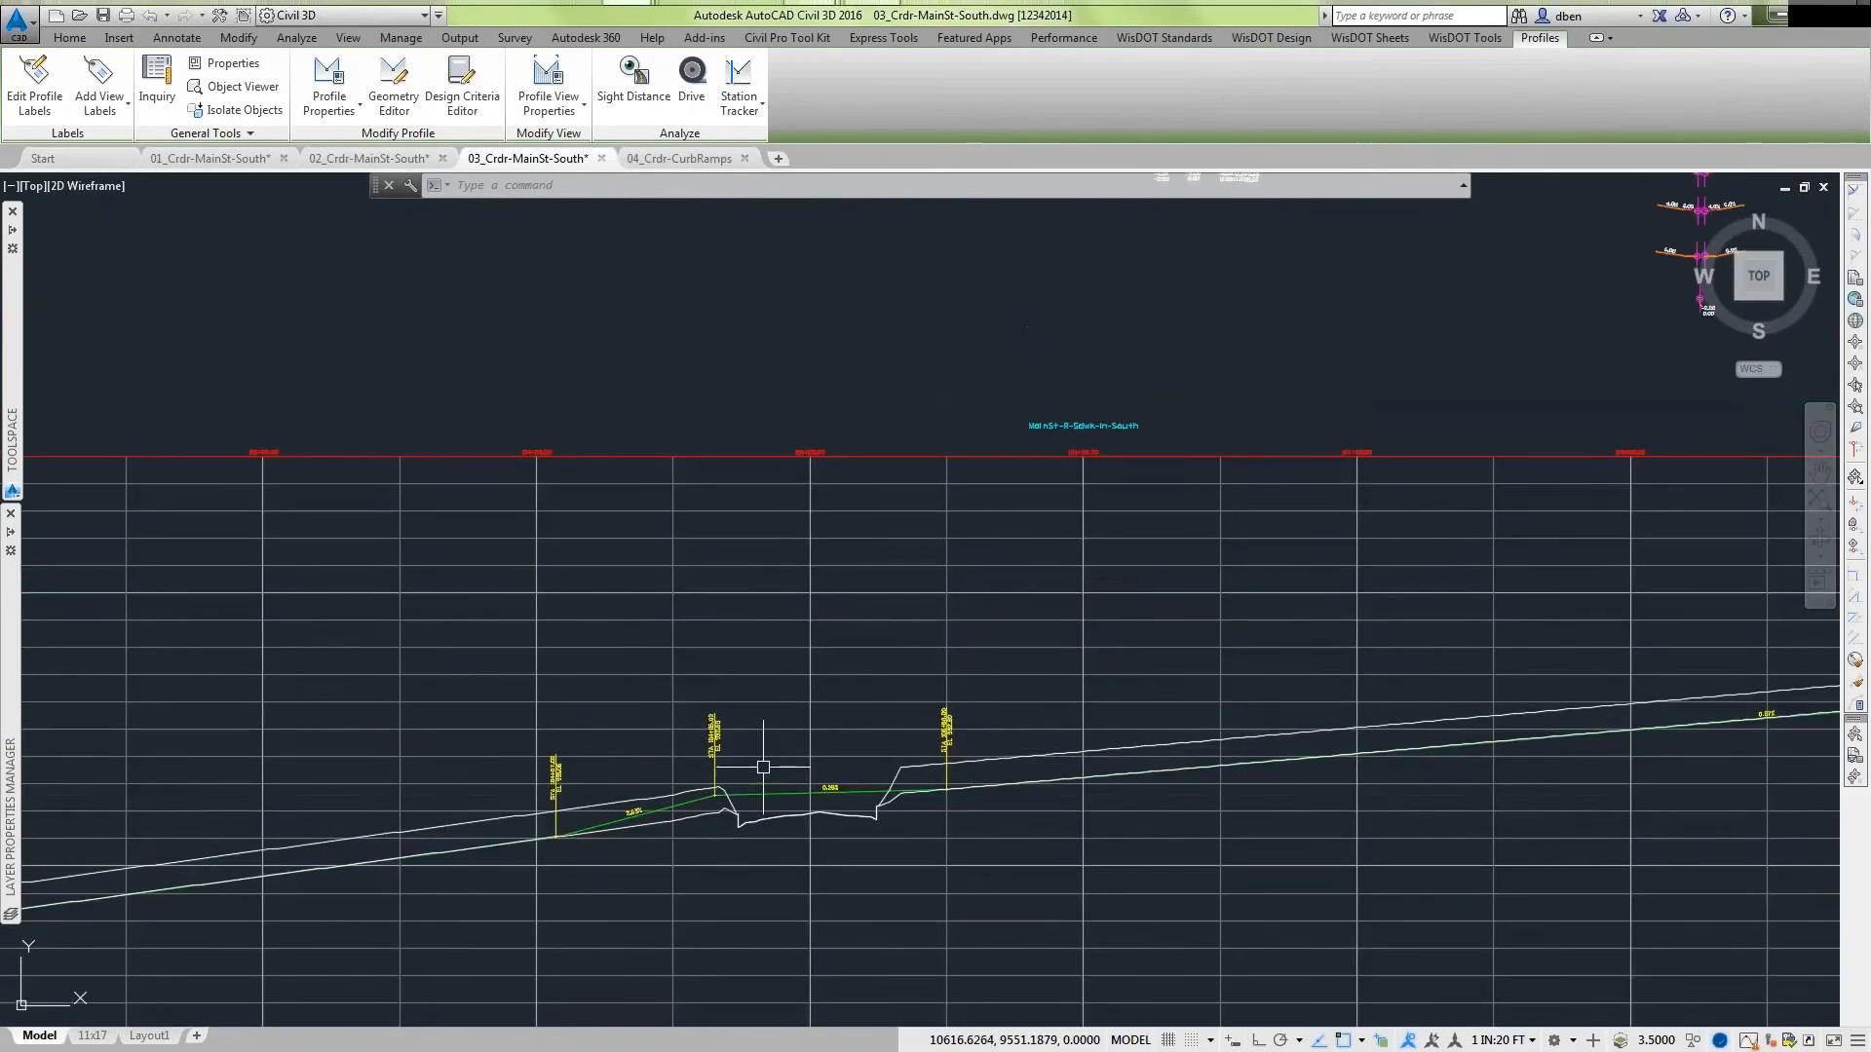
{"action": "left_click", "coordinate": [850, 791]}
{"action": "scroll", "coordinate": [728, 836], "scroll_direction": "up", "scroll_amount": 6}
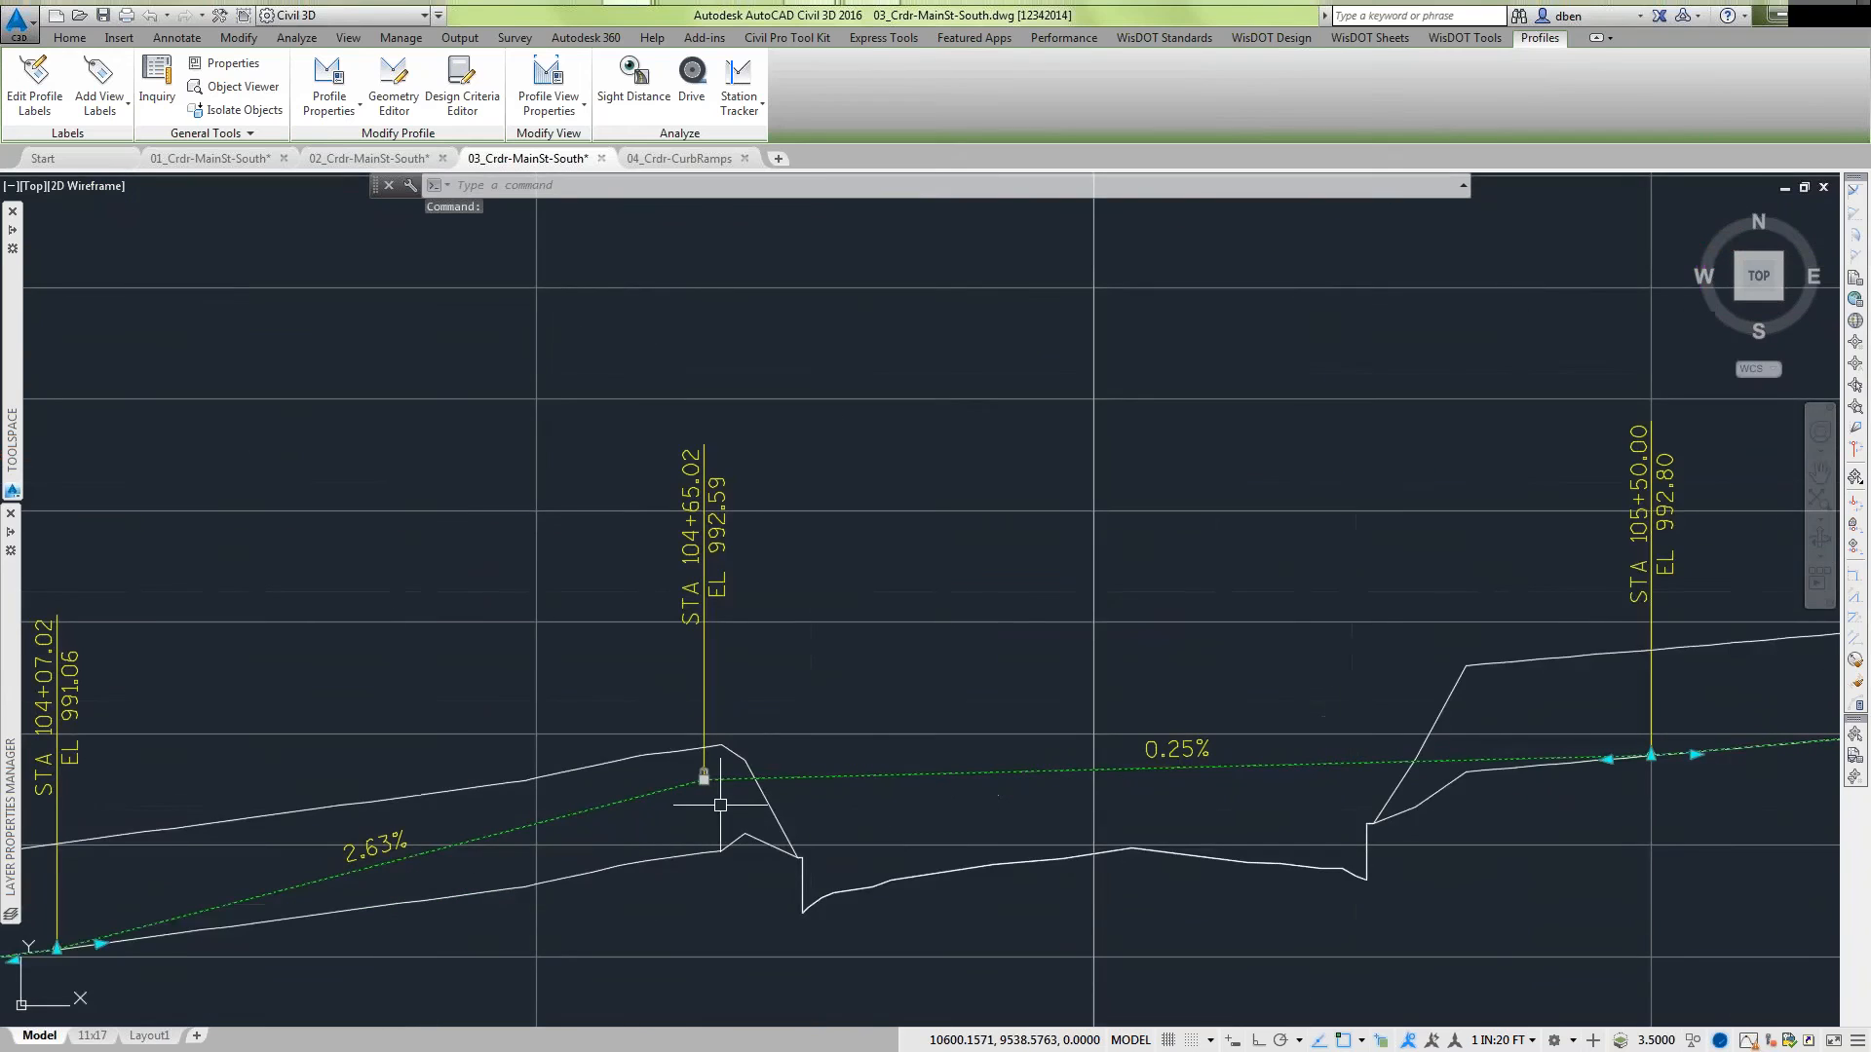
{"action": "scroll", "coordinate": [749, 818], "scroll_direction": "down", "scroll_amount": 8}
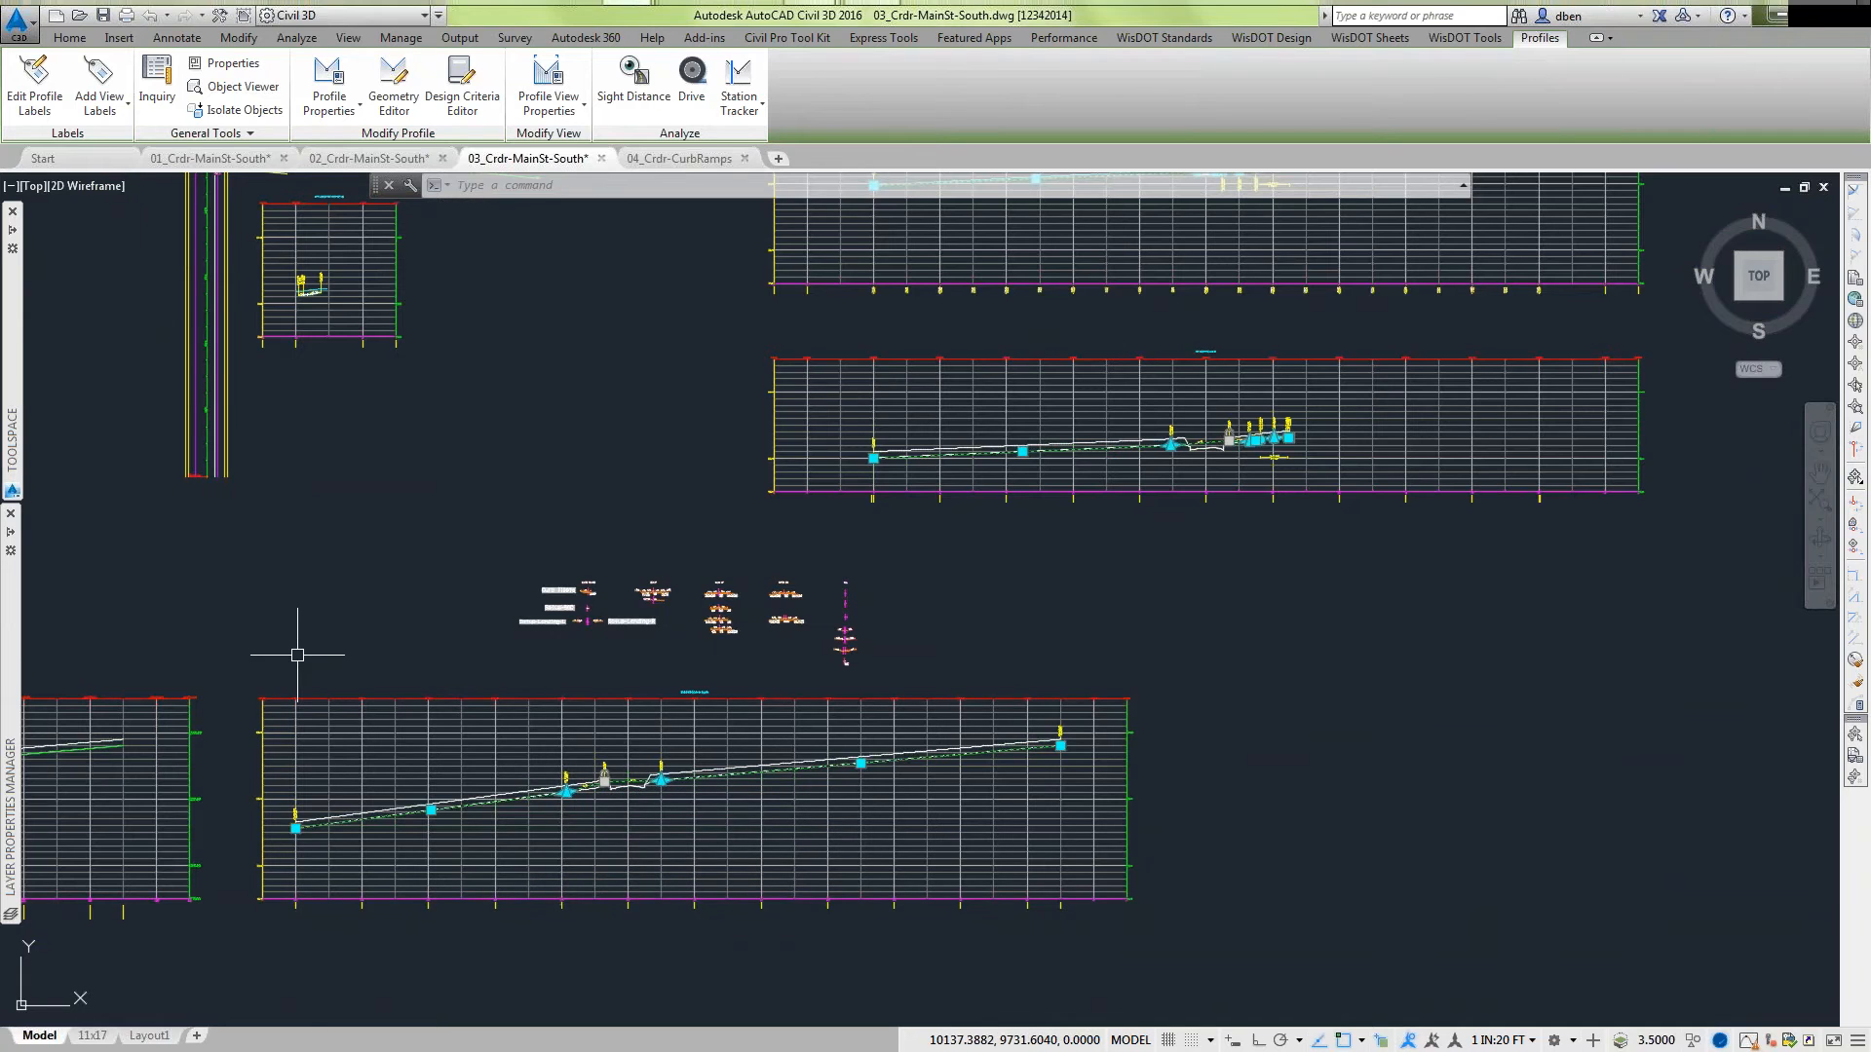
Clear the profile selection and examine the Int-MainSt-FirstSt-SE-CG profile view and the corridor geometry at the southeast curb return.
{"action": "middle_click_drag", "start_coordinate": [298, 654], "coordinate": [802, 577]}
{"action": "mouse_move", "coordinate": [966, 417]}
{"action": "middle_mouse_down"}
{"action": "mouse_move", "coordinate": [881, 527]}
{"action": "mouse_move", "coordinate": [864, 618]}
{"action": "middle_mouse_up"}
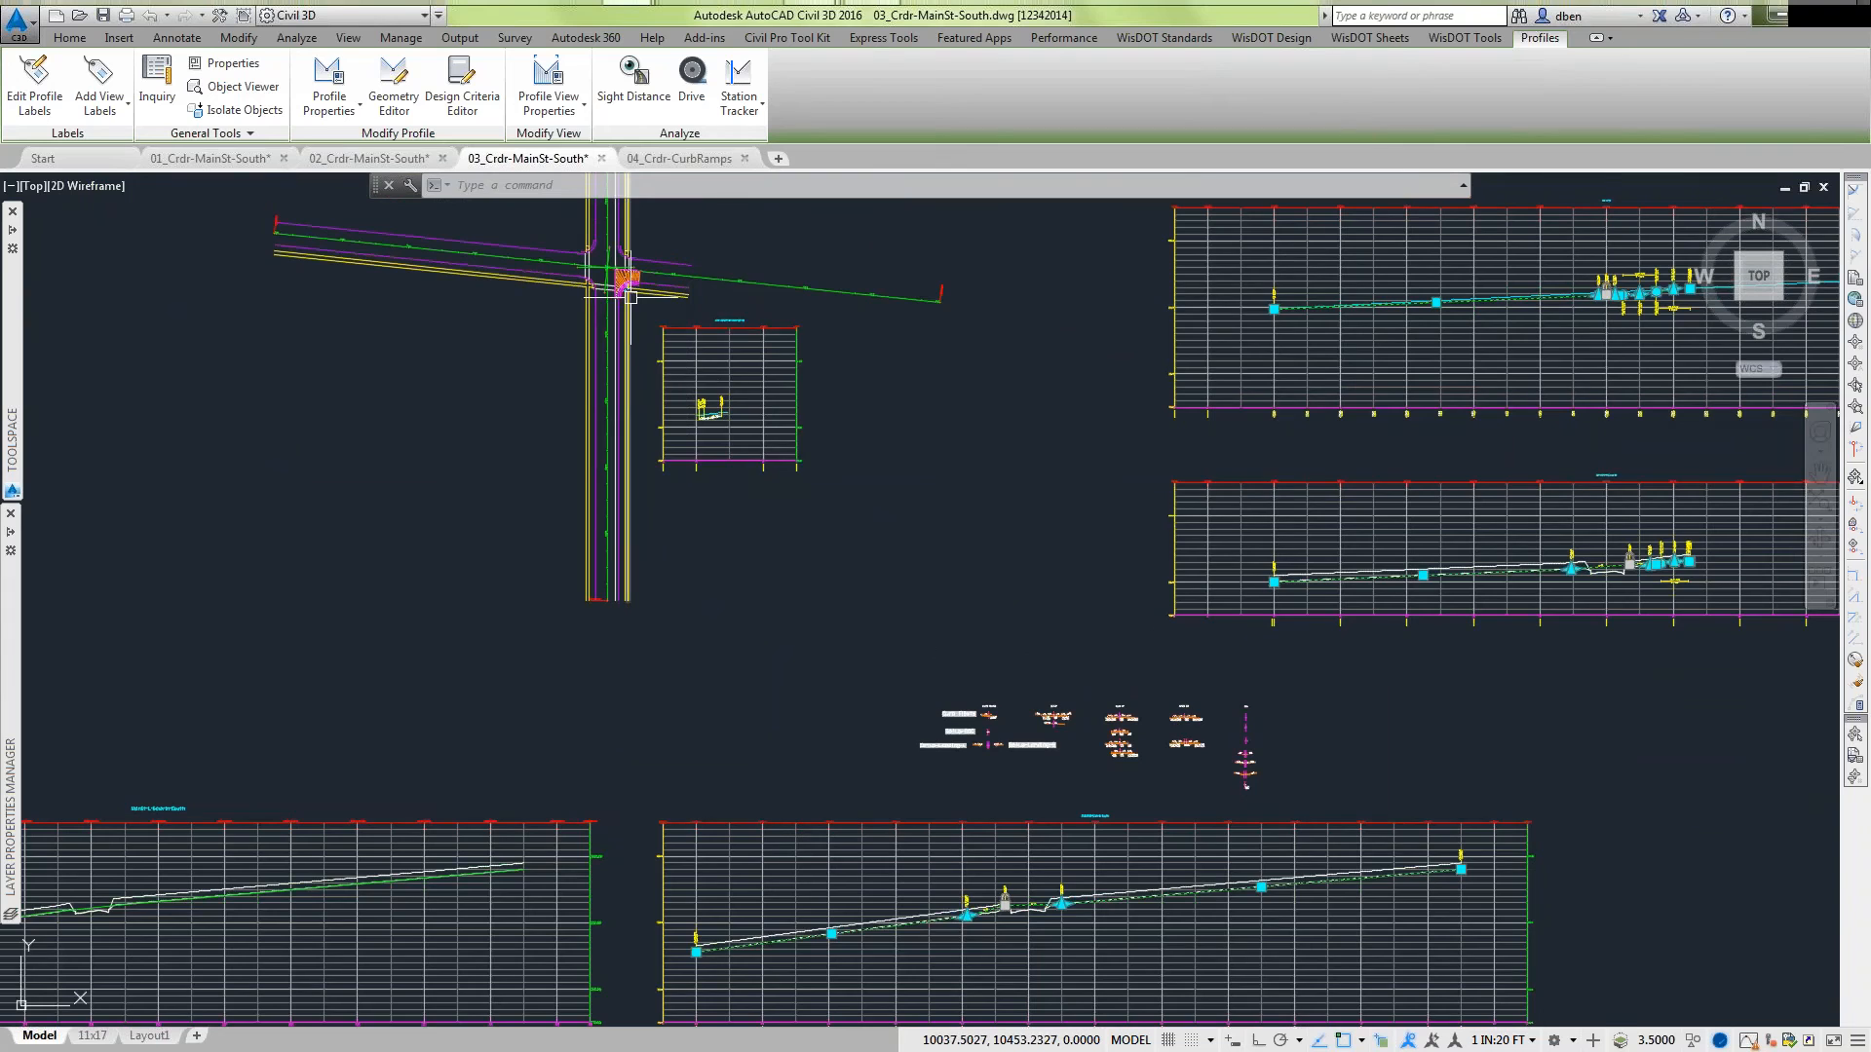
{"action": "scroll", "coordinate": [632, 307], "scroll_direction": "up", "scroll_amount": 6}
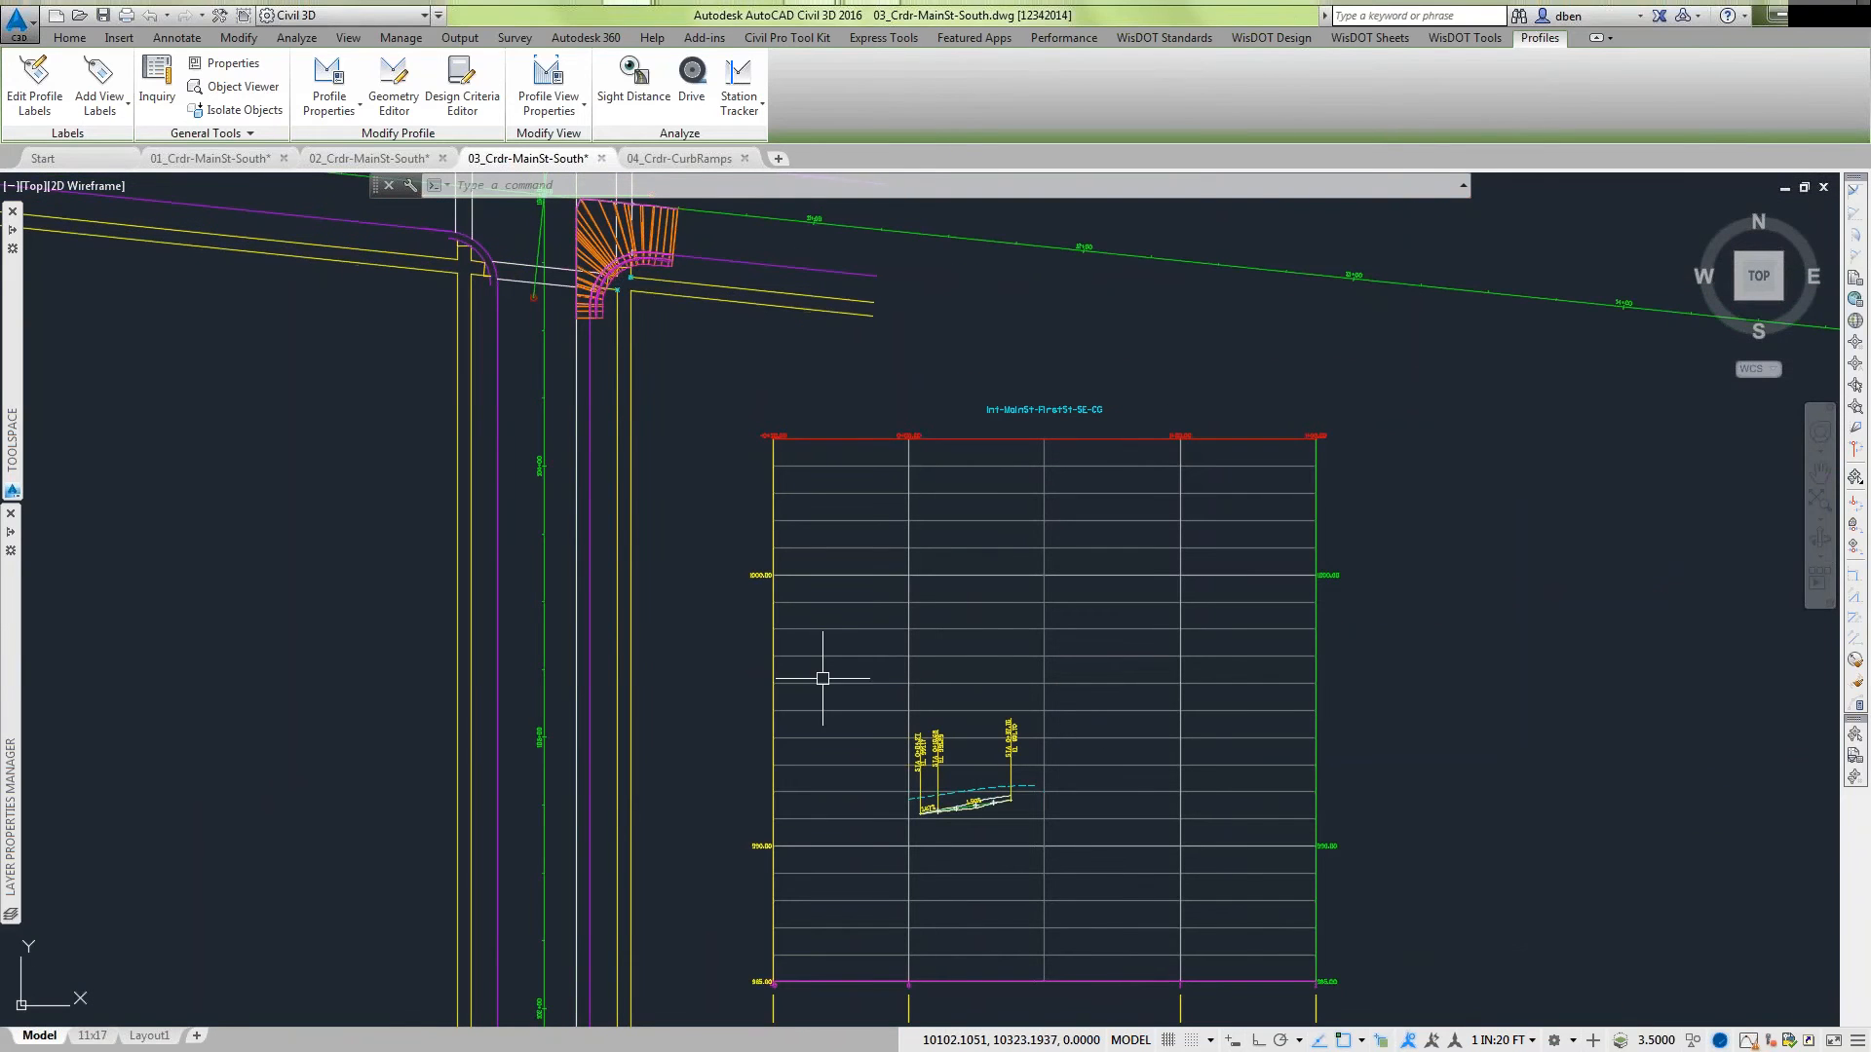
{"action": "key", "text": "Escape"}
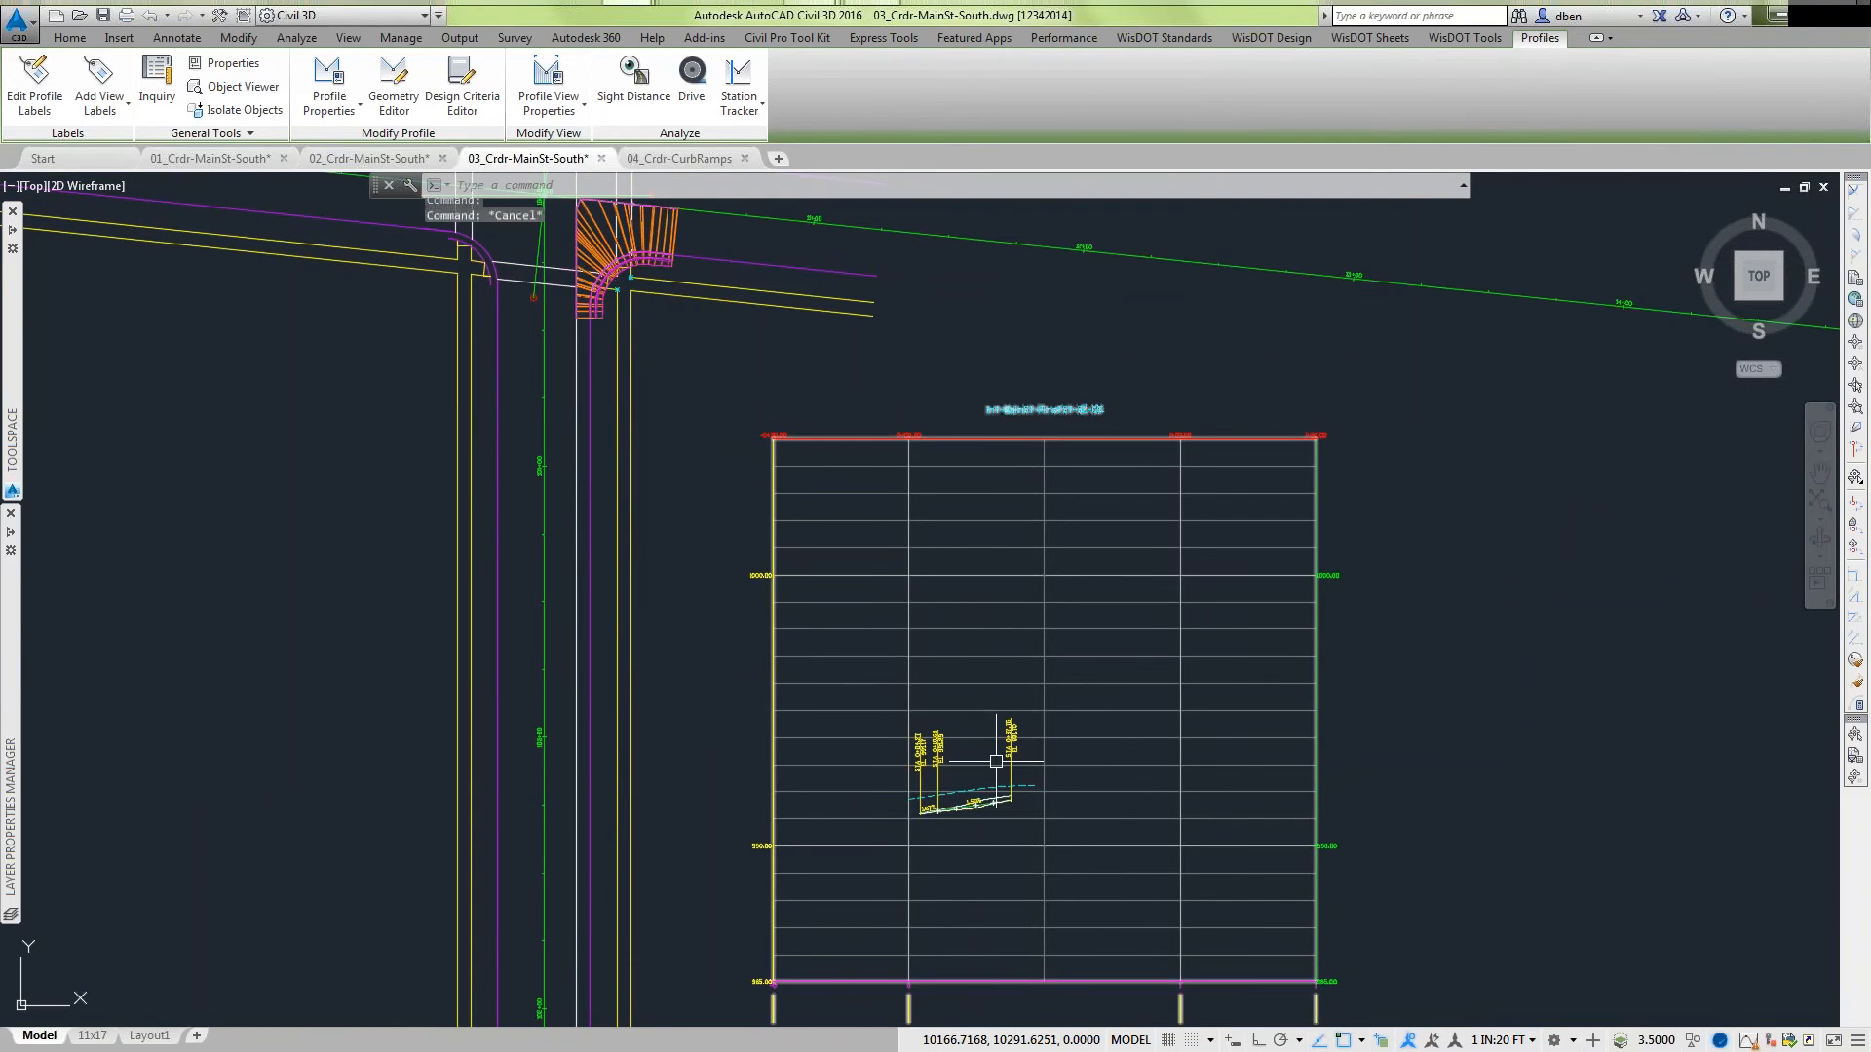
{"action": "key", "text": "Escape"}
{"action": "scroll", "coordinate": [994, 763], "scroll_direction": "down", "scroll_amount": 8}
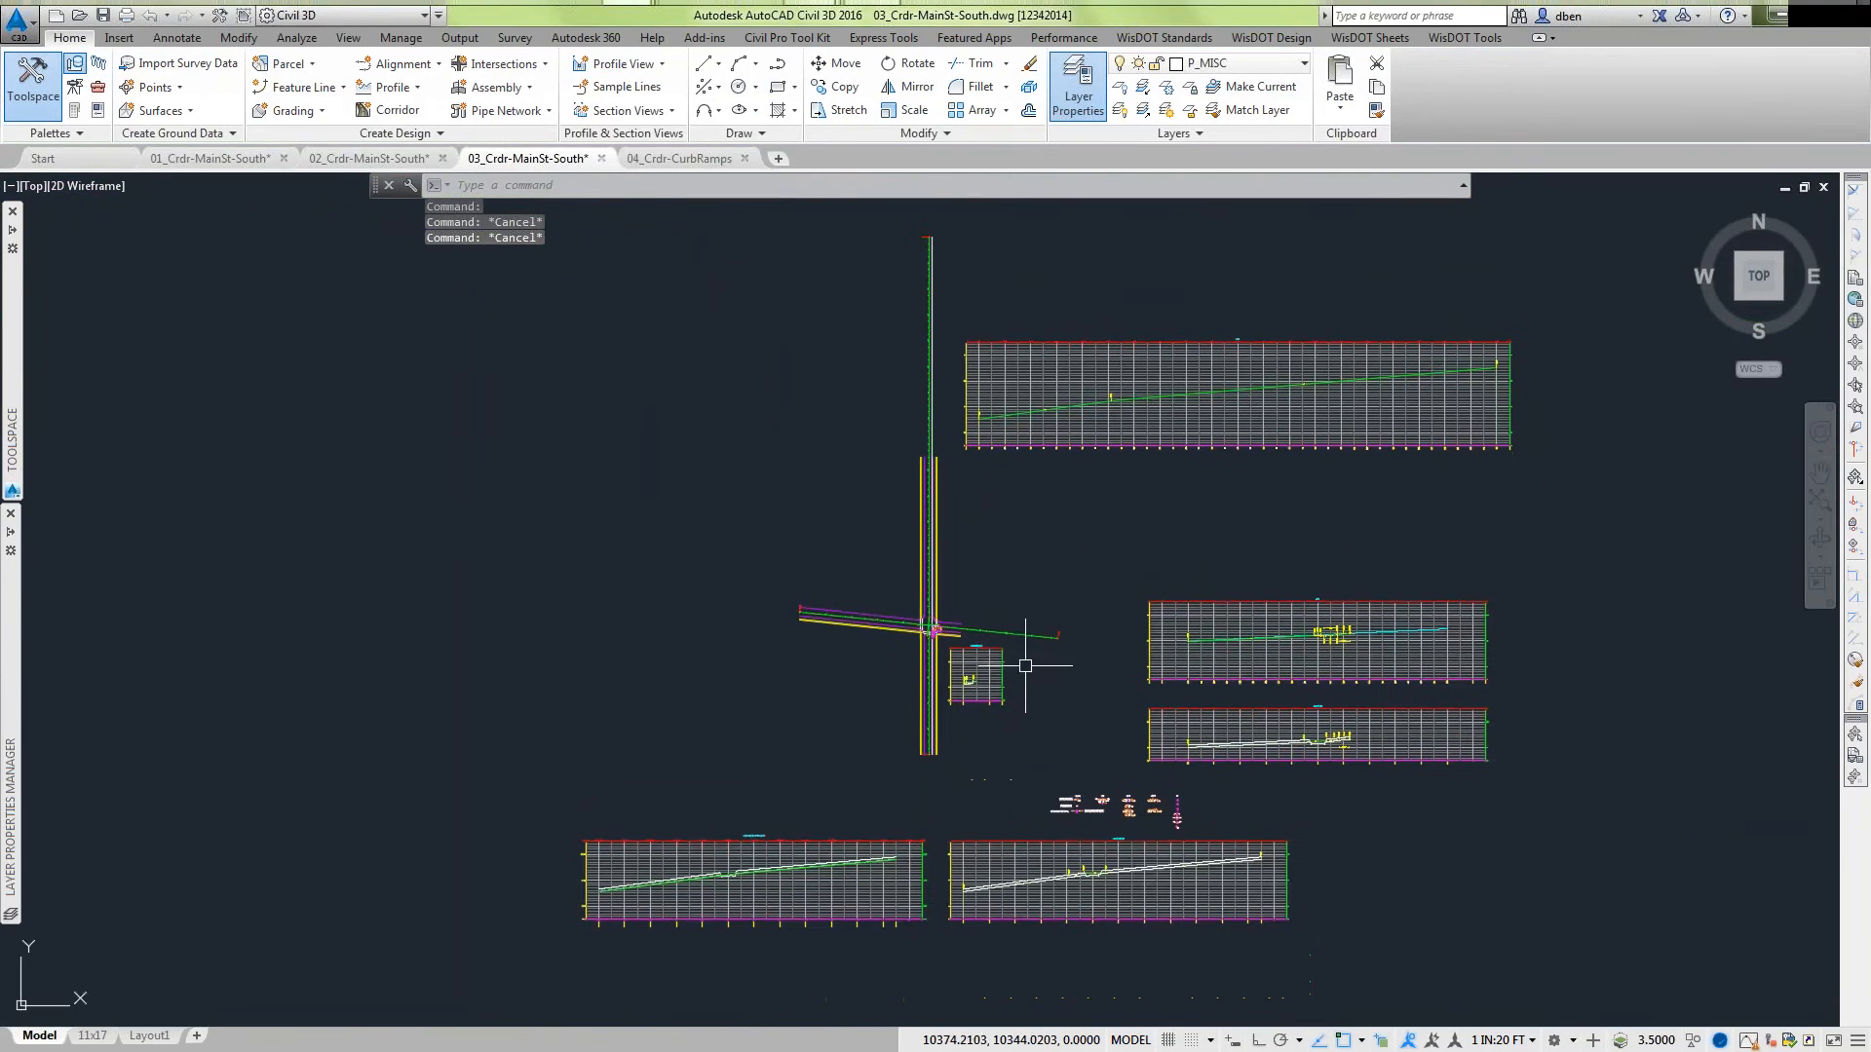
{"action": "mouse_move", "coordinate": [1020, 651]}
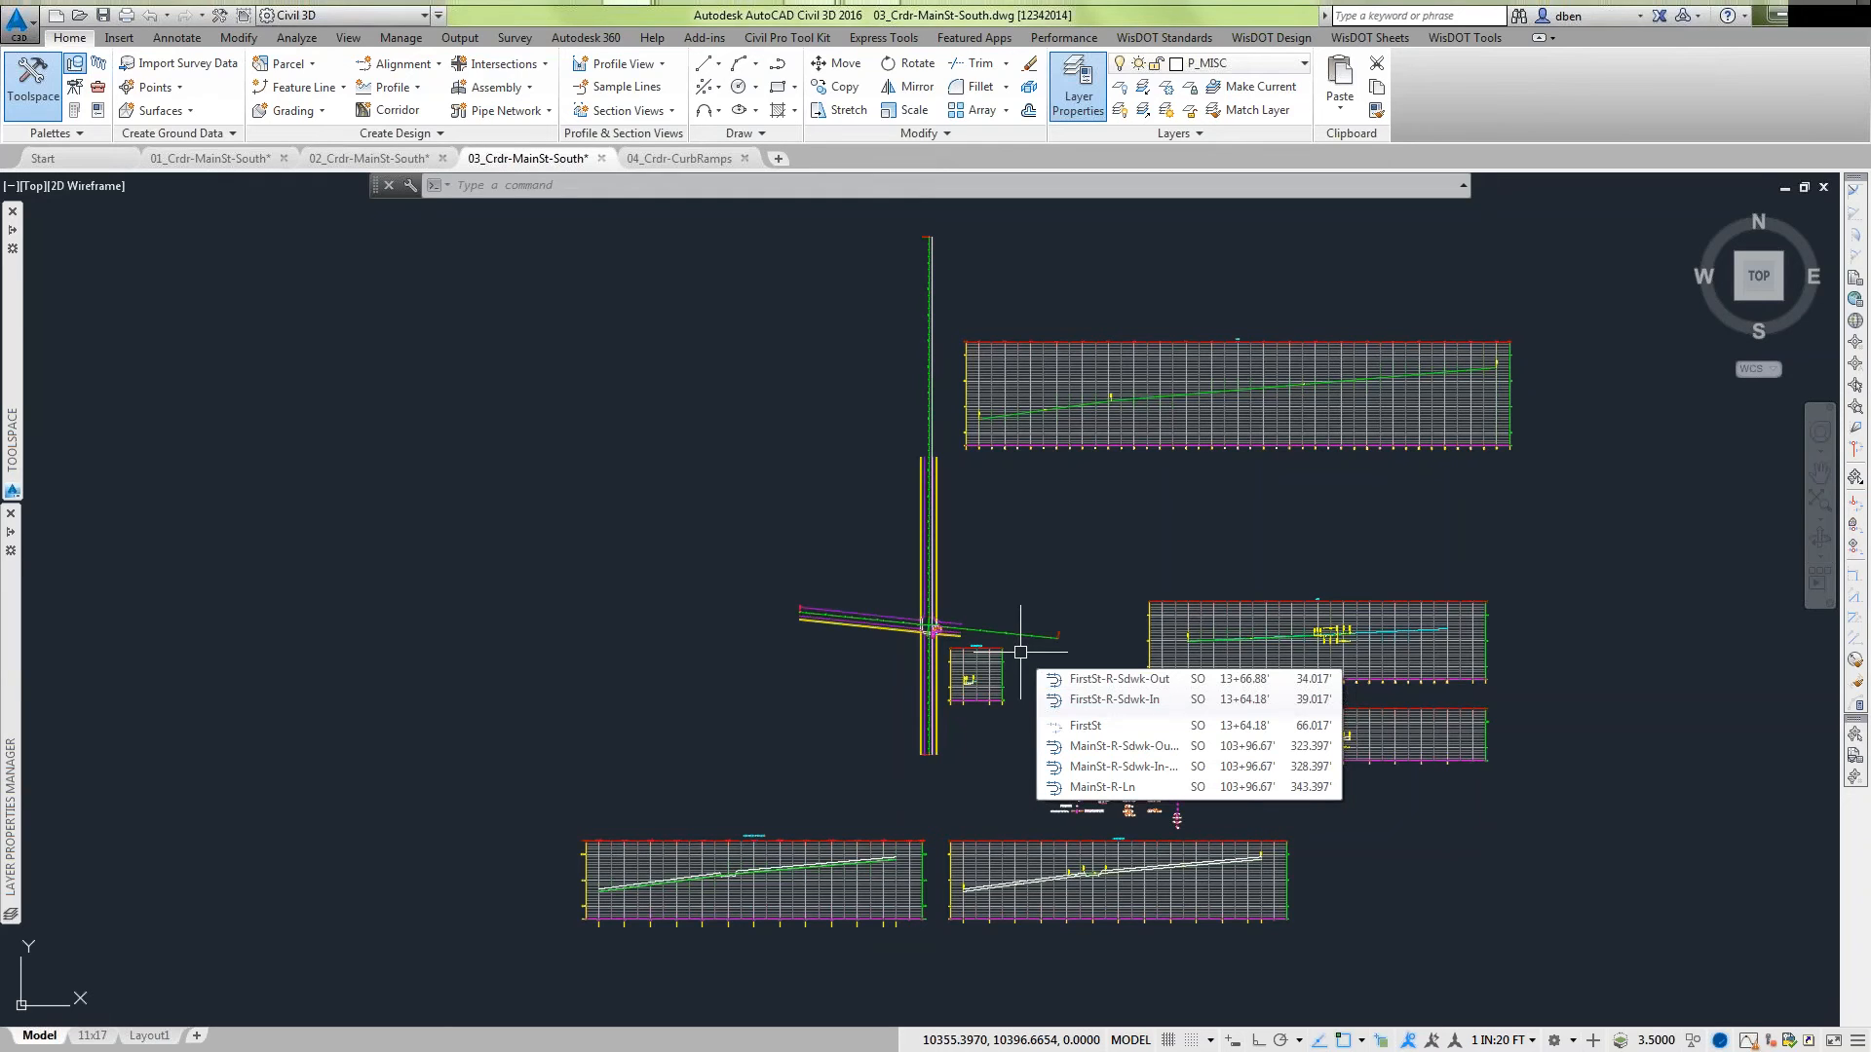
{"action": "scroll", "coordinate": [994, 666], "scroll_direction": "up", "scroll_amount": 3}
{"action": "scroll", "coordinate": [746, 526], "scroll_direction": "up", "scroll_amount": 2}
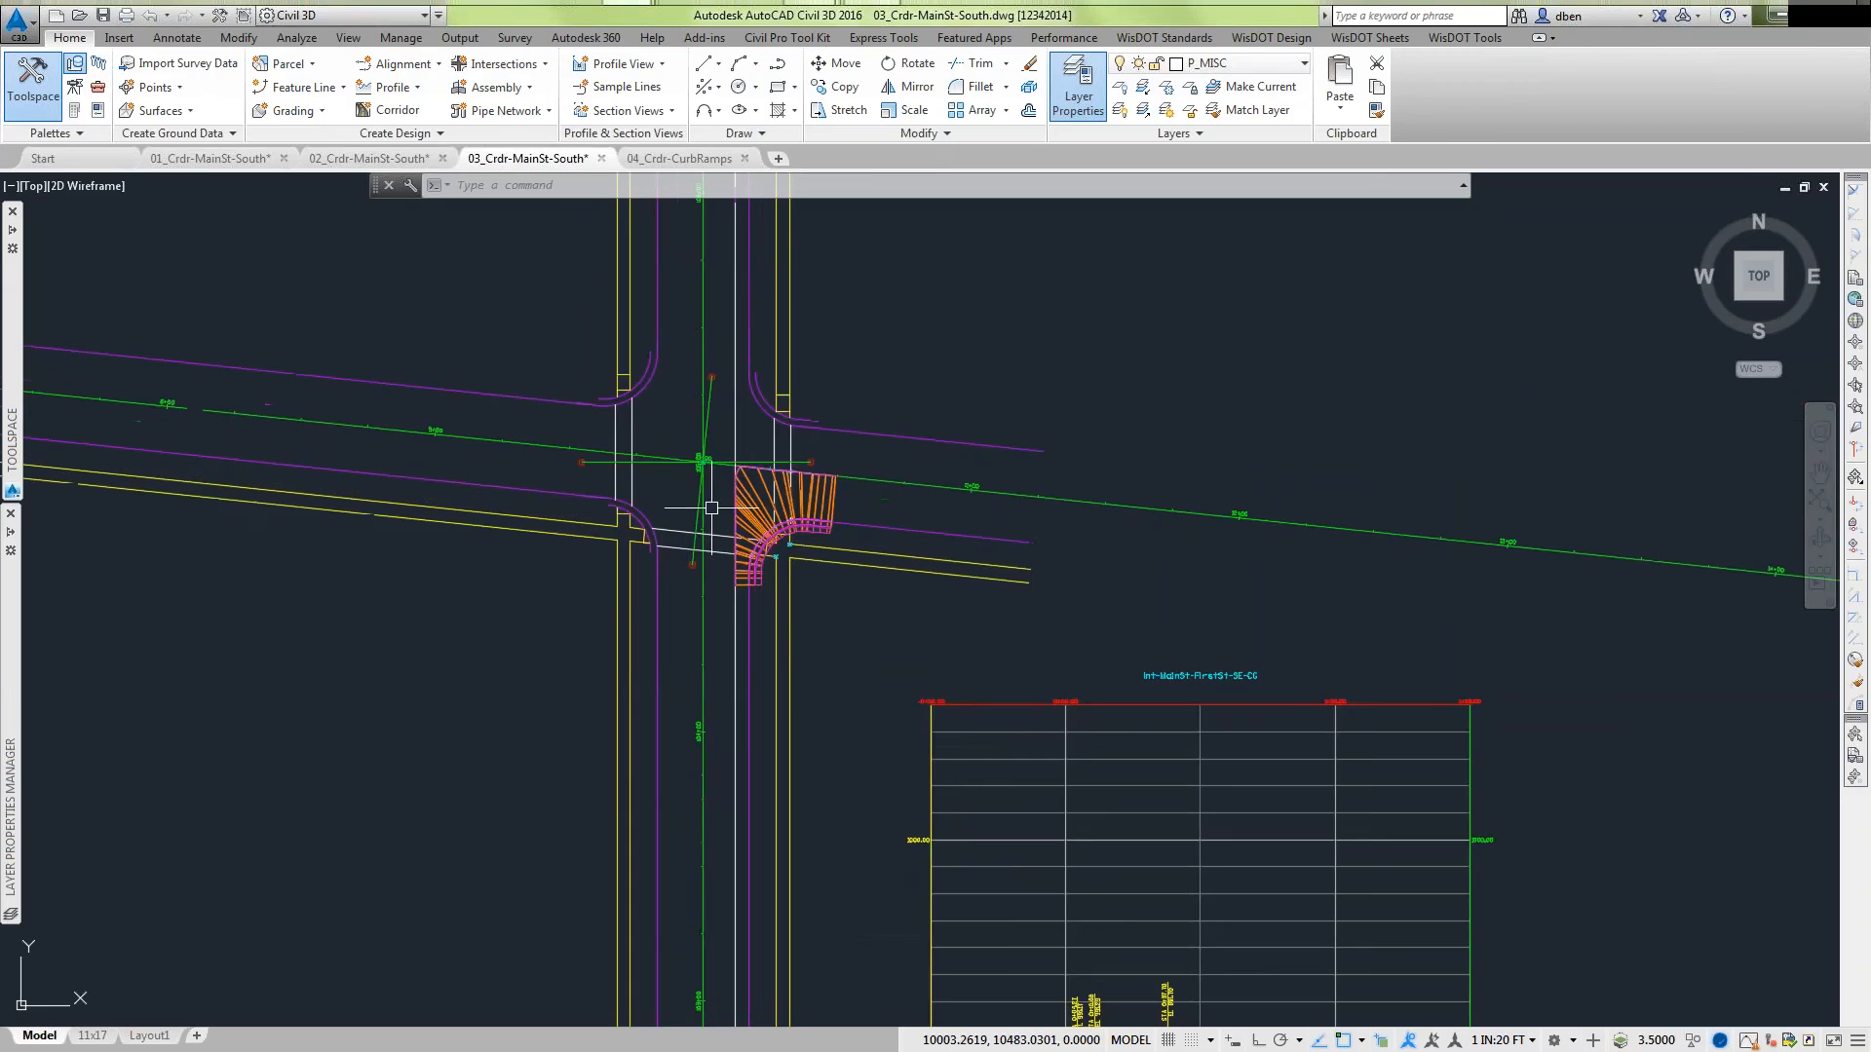
{"action": "scroll", "coordinate": [790, 534], "scroll_direction": "up", "scroll_amount": 2}
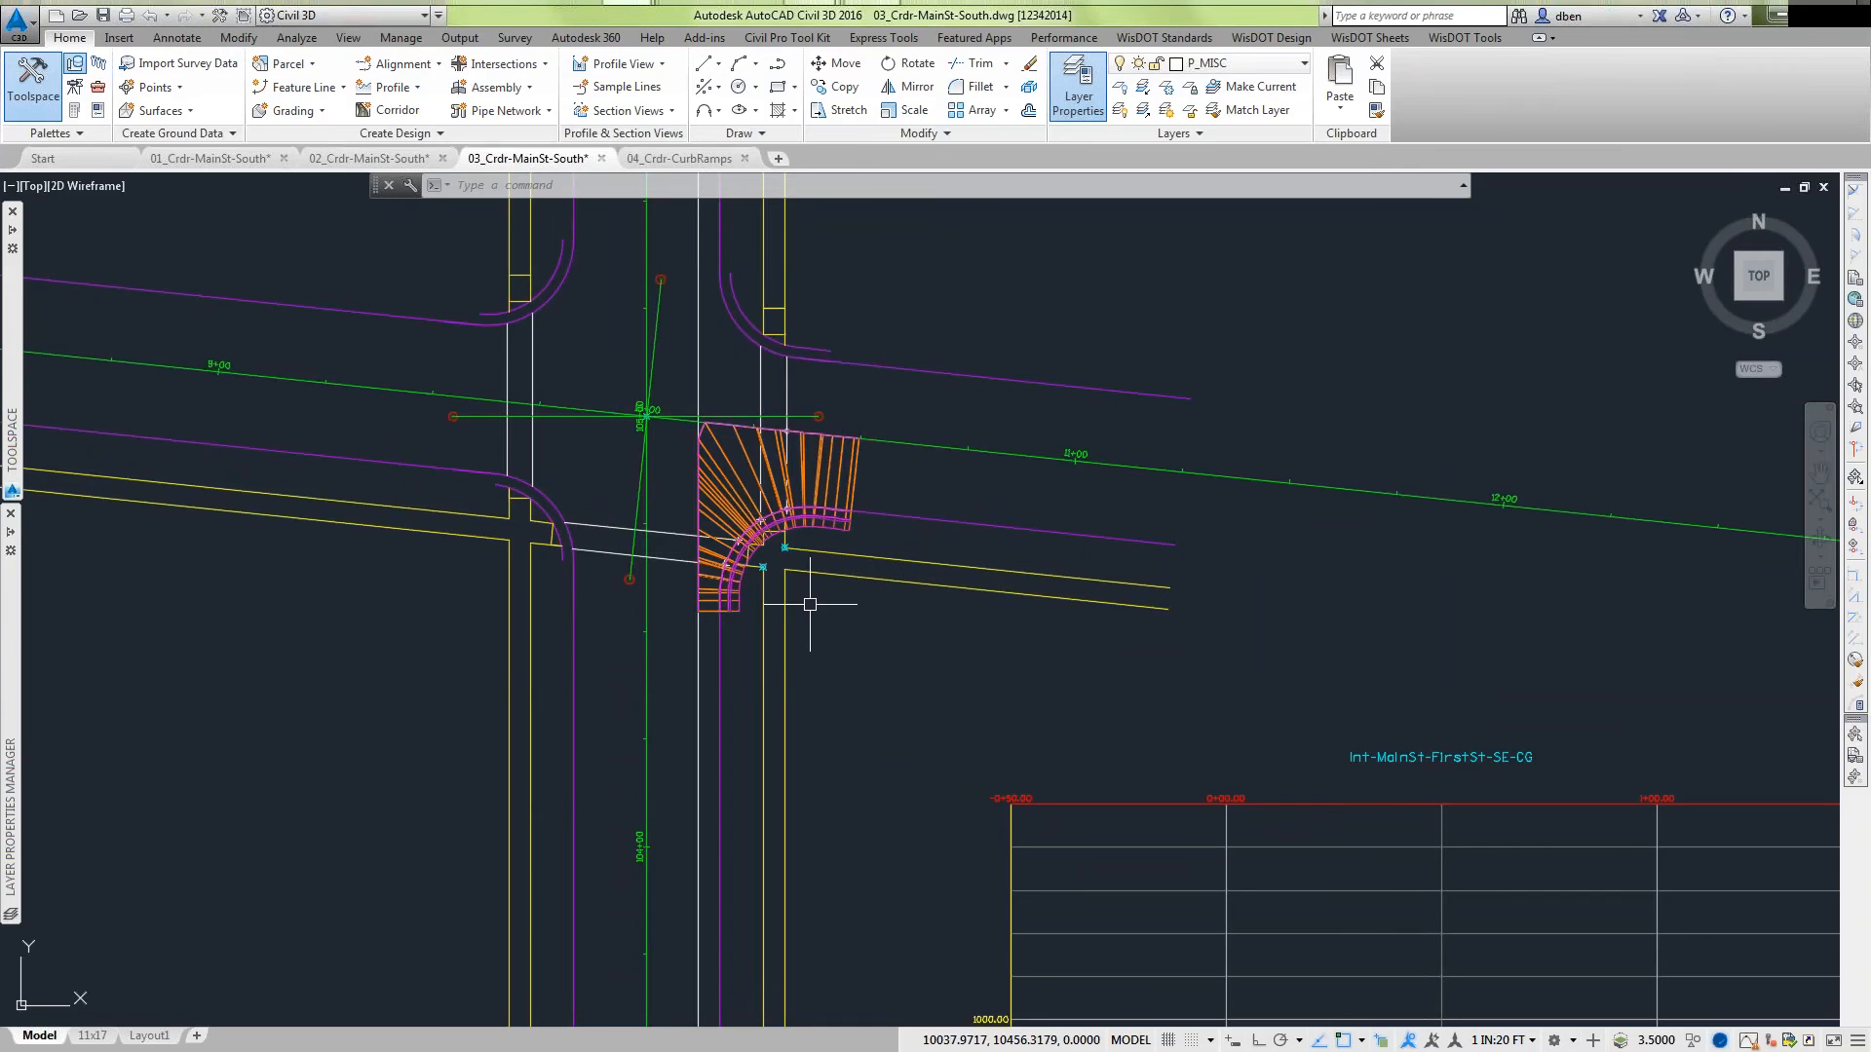
{"action": "middle_click_drag", "start_coordinate": [844, 639], "coordinate": [1048, 609]}
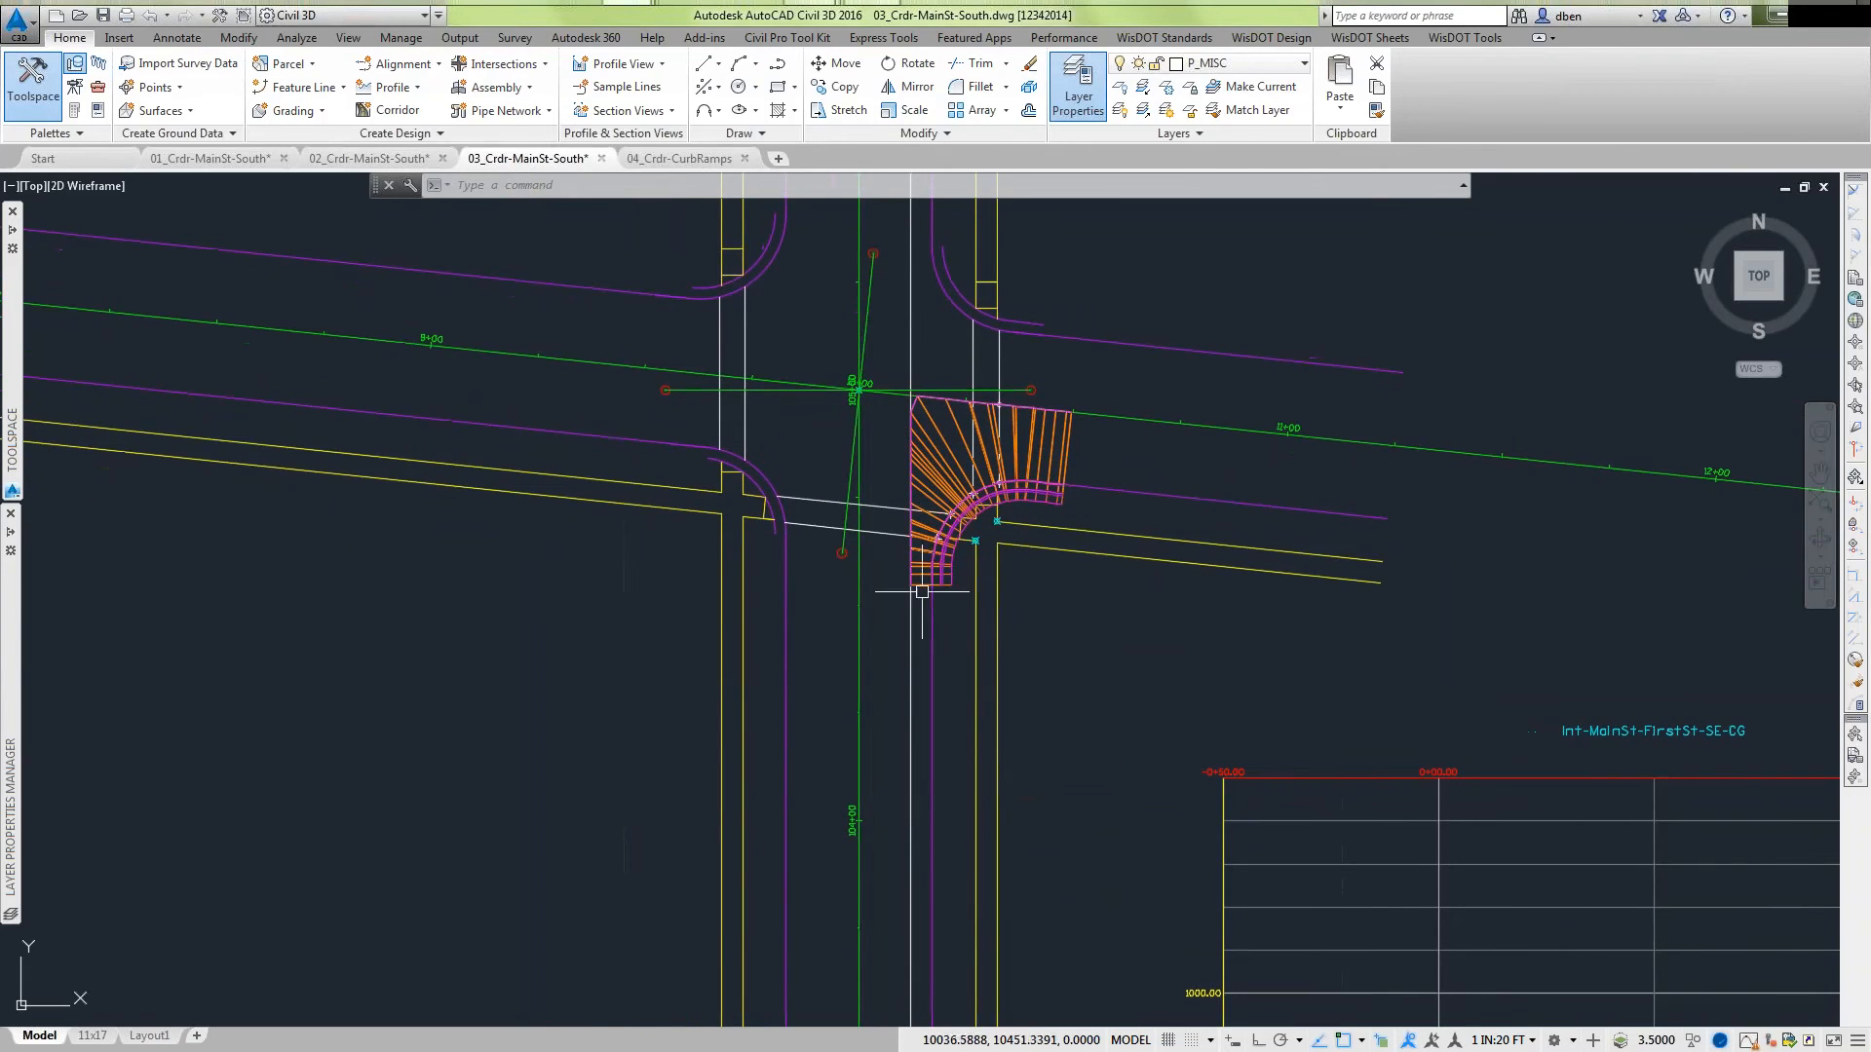
Expand the surface data shortcuts in Prospector and enlarge the Toolspace so their names can be reviewed.
{"action": "mouse_move", "coordinate": [14, 421]}
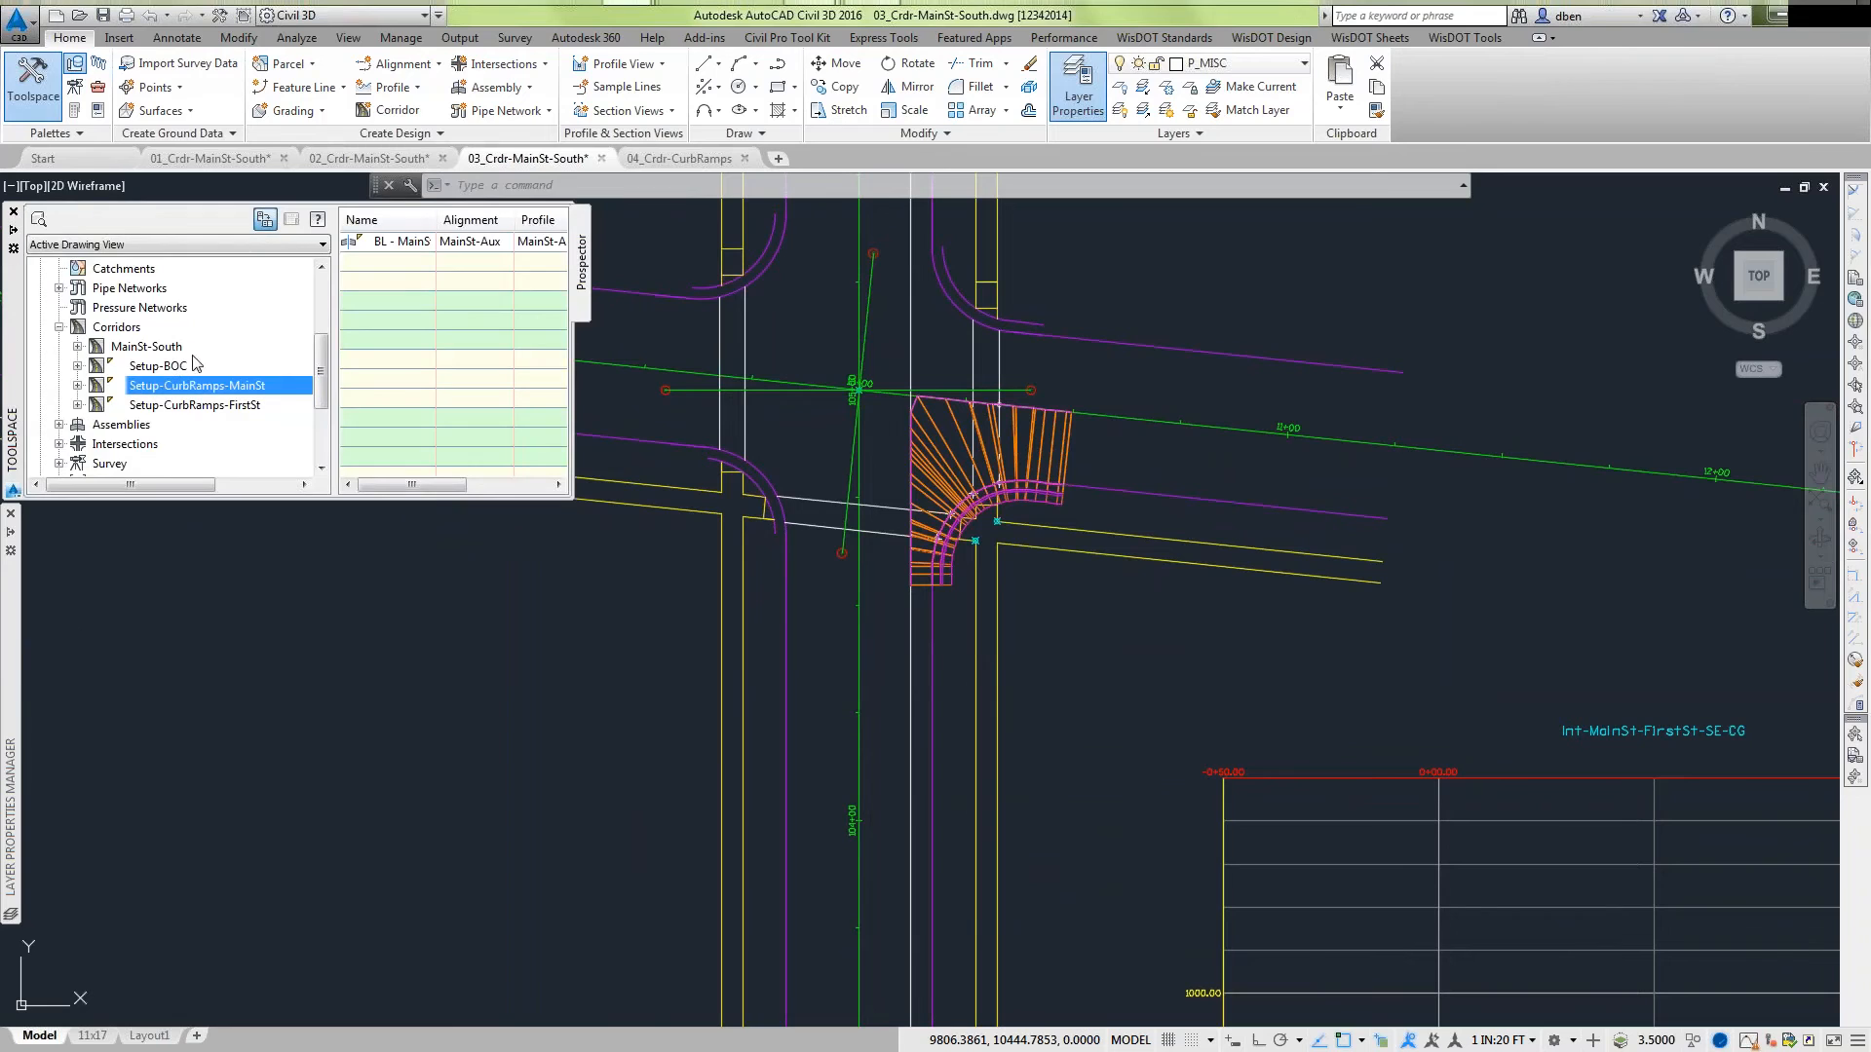
{"action": "scroll", "coordinate": [318, 371], "scroll_direction": "down", "scroll_amount": 3}
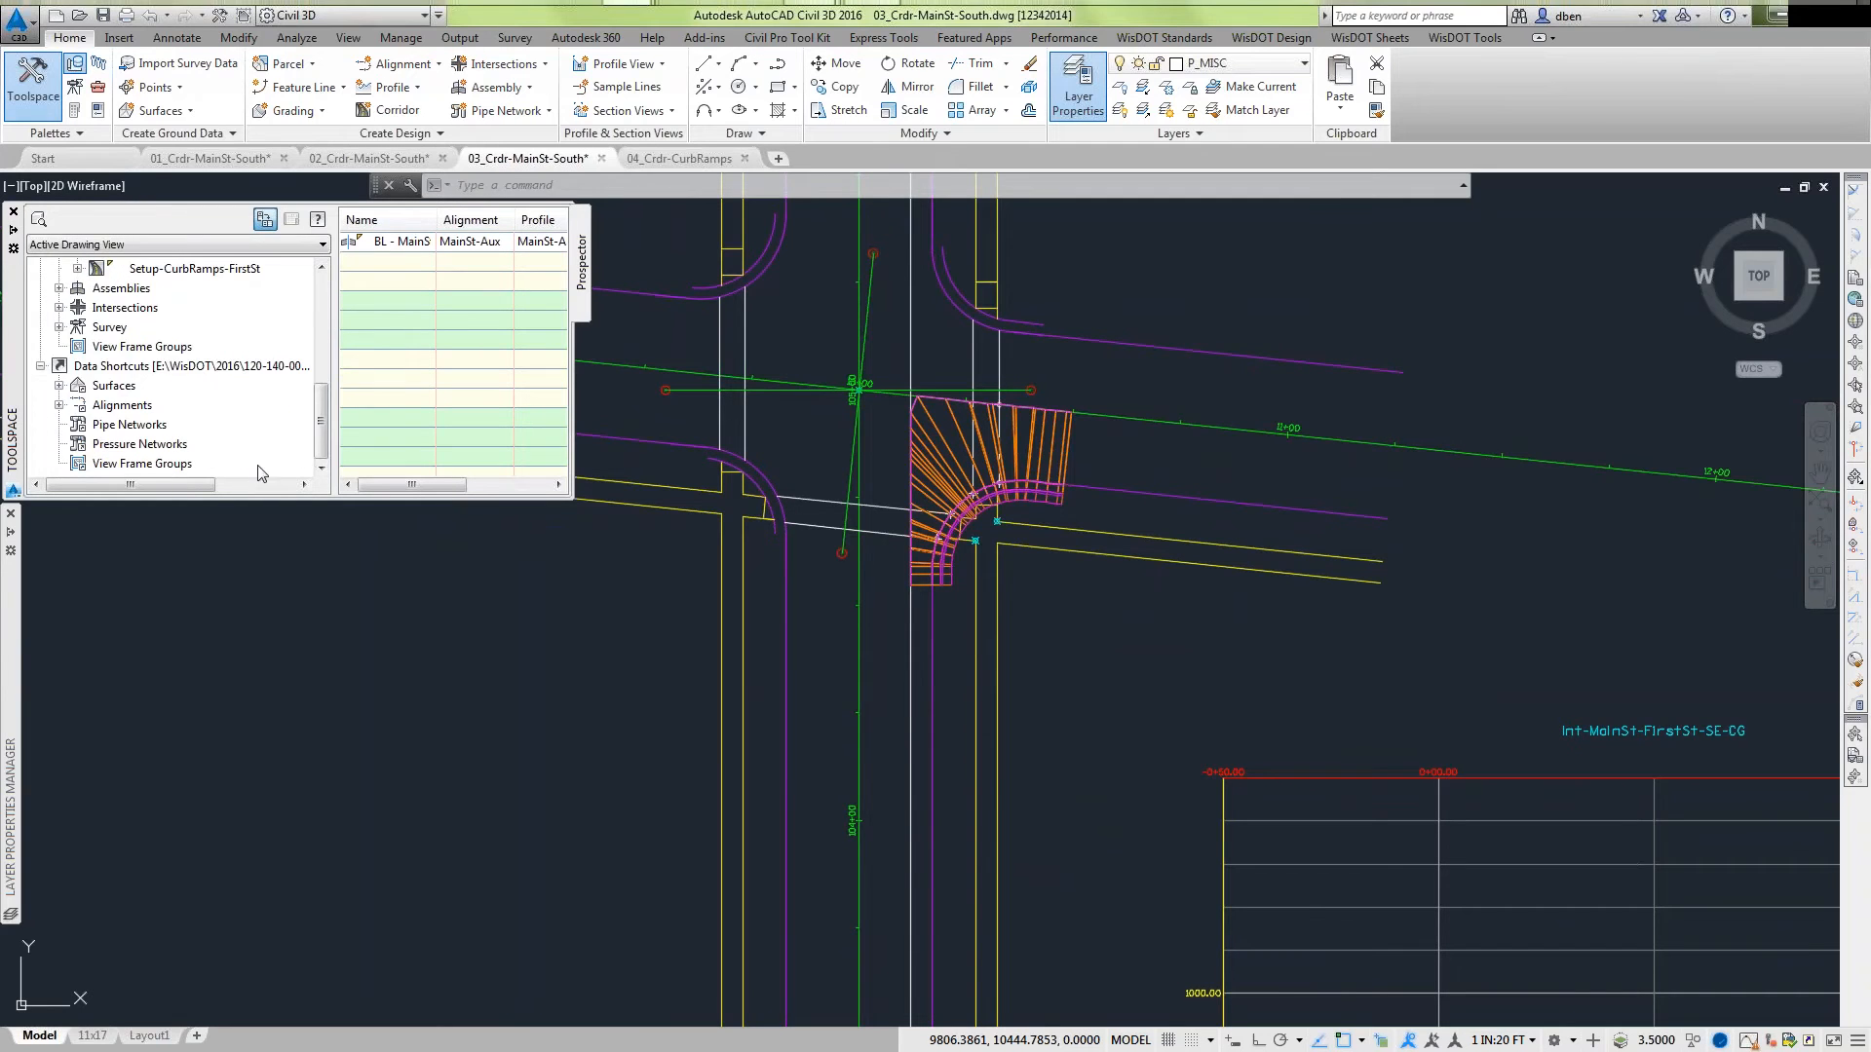
{"action": "left_click", "coordinate": [59, 386]}
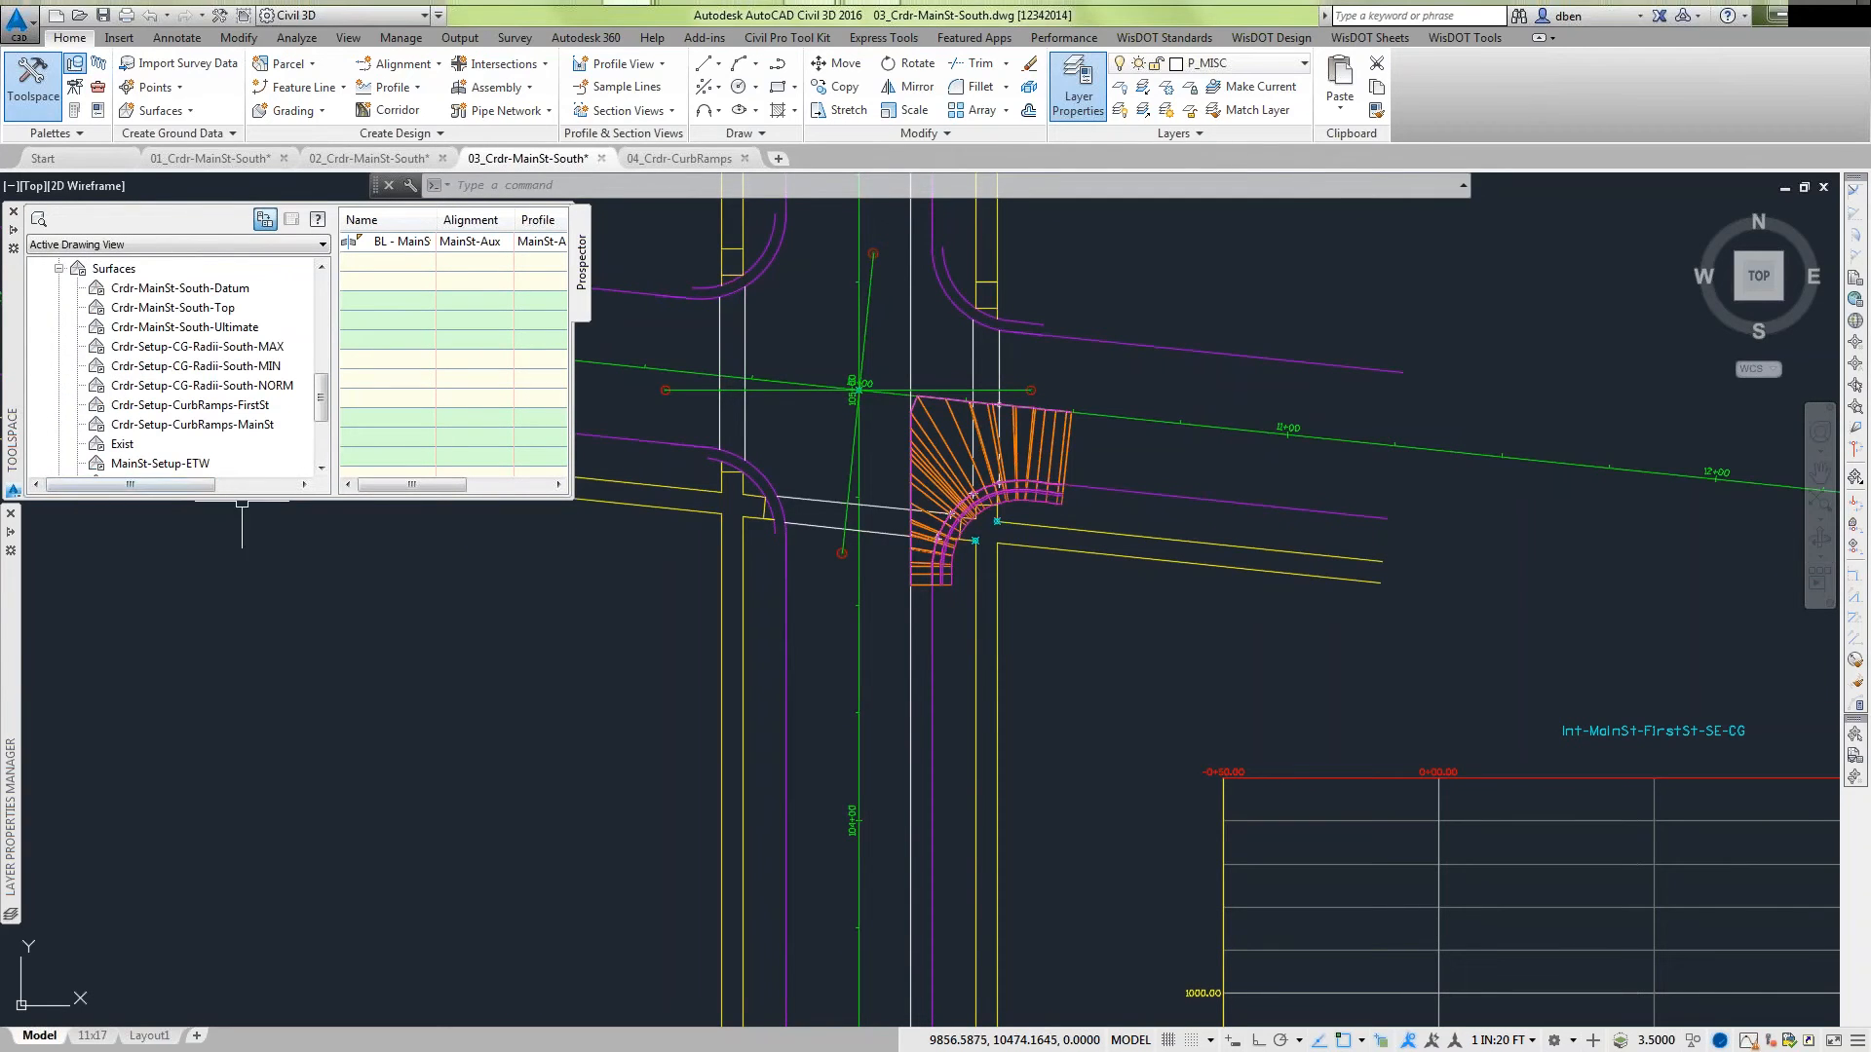
{"action": "left_click_drag", "start_coordinate": [242, 501], "coordinate": [242, 709]}
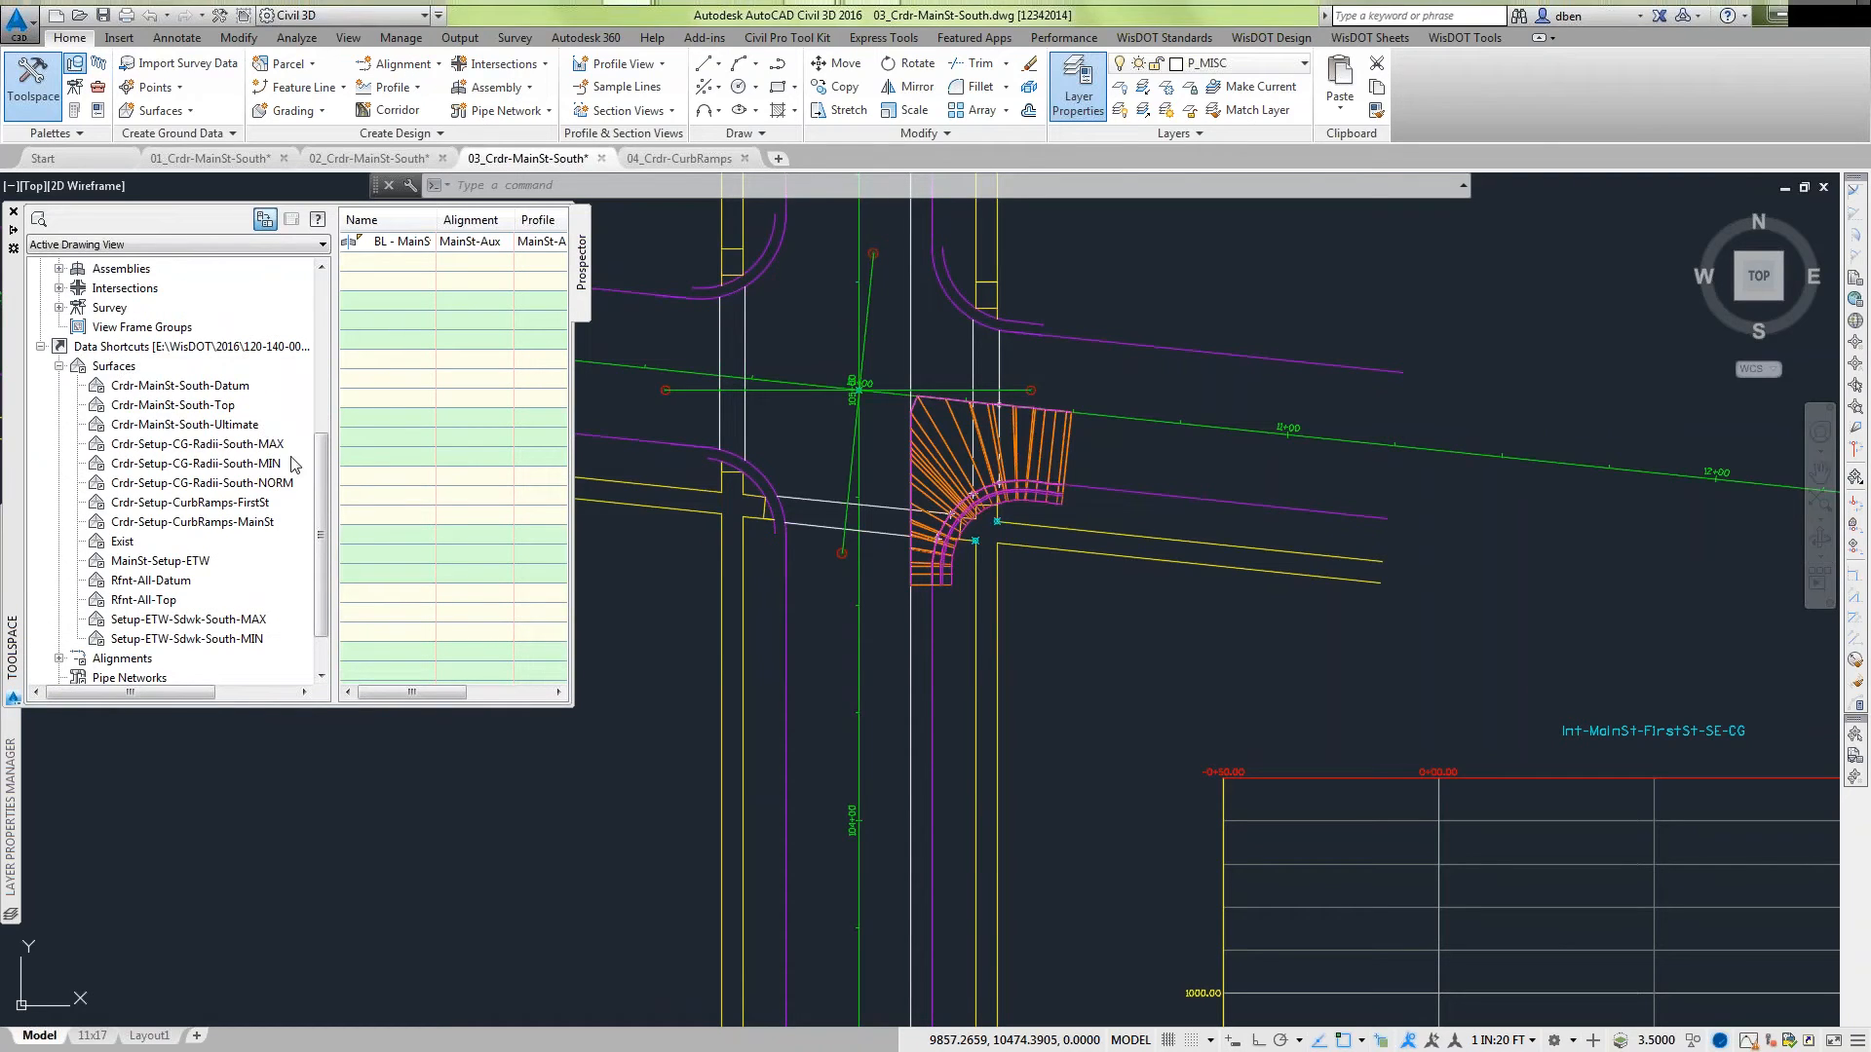
{"action": "left_click_drag", "start_coordinate": [334, 378], "coordinate": [420, 395]}
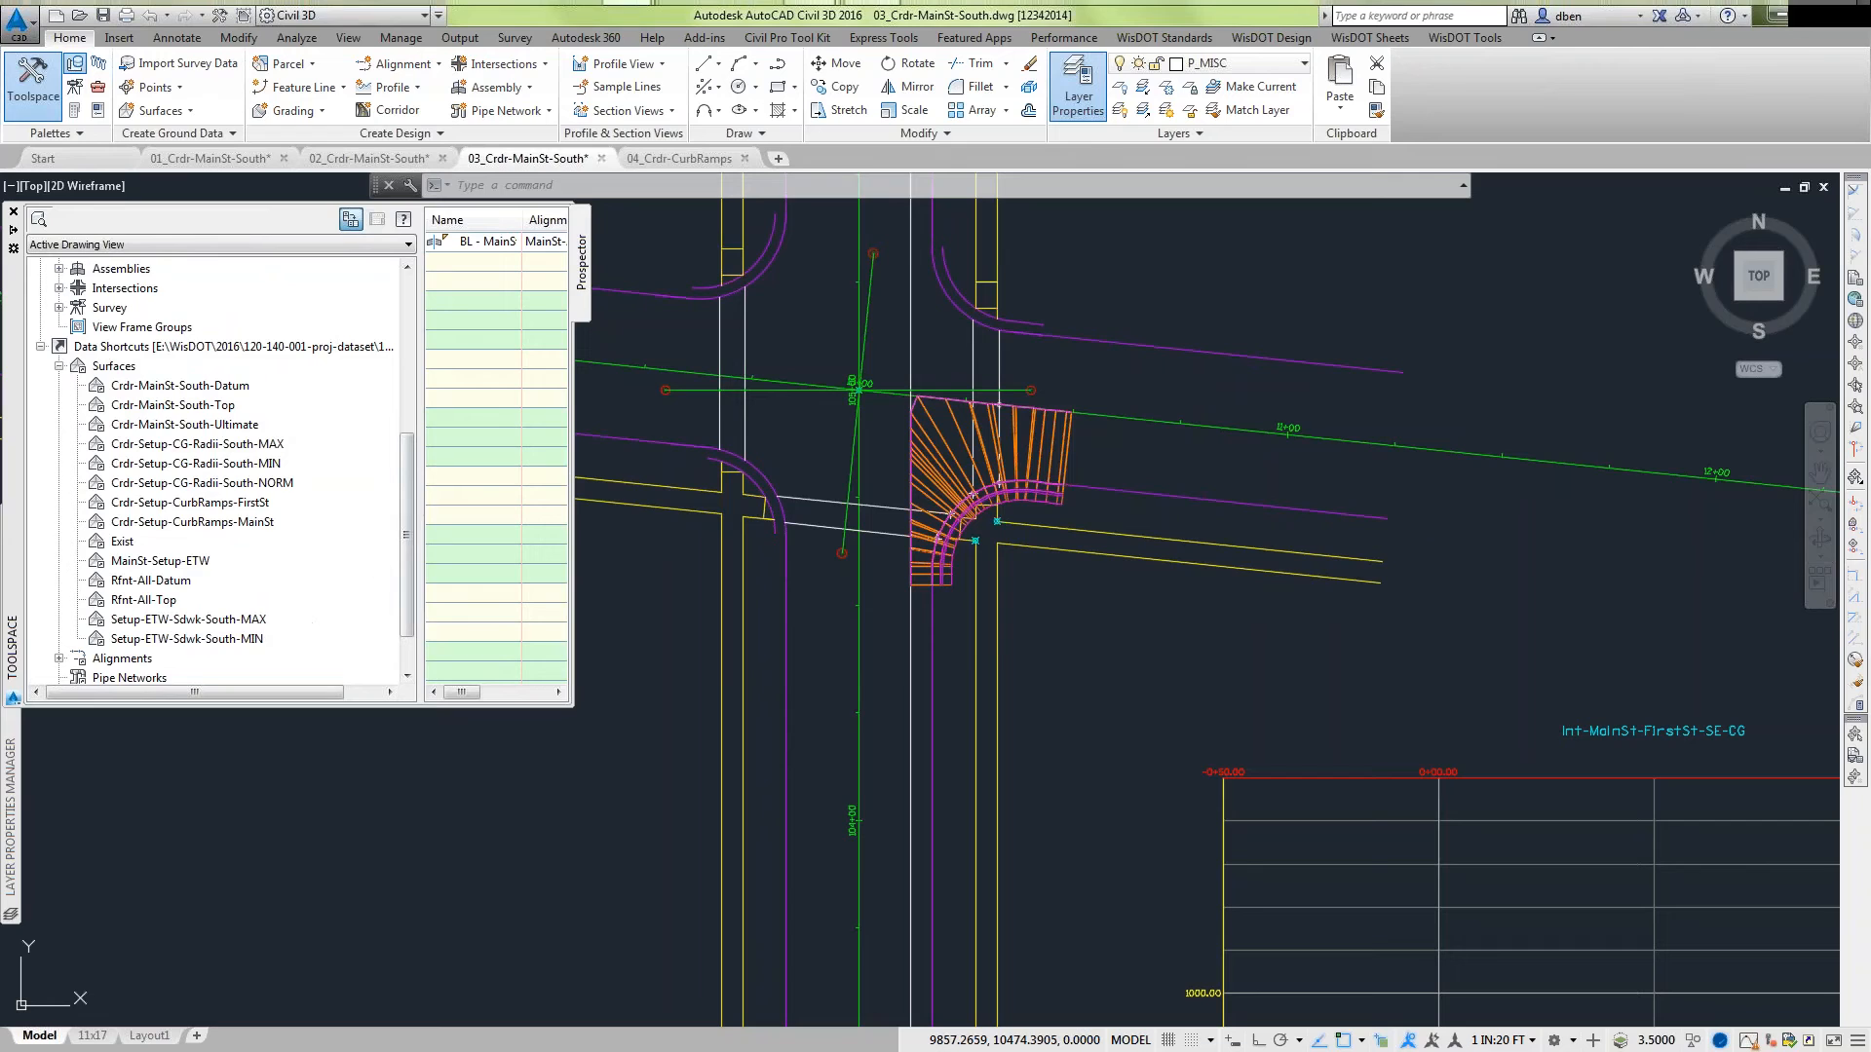
{"action": "scroll", "coordinate": [64, 612], "scroll_direction": "down", "scroll_amount": 1}
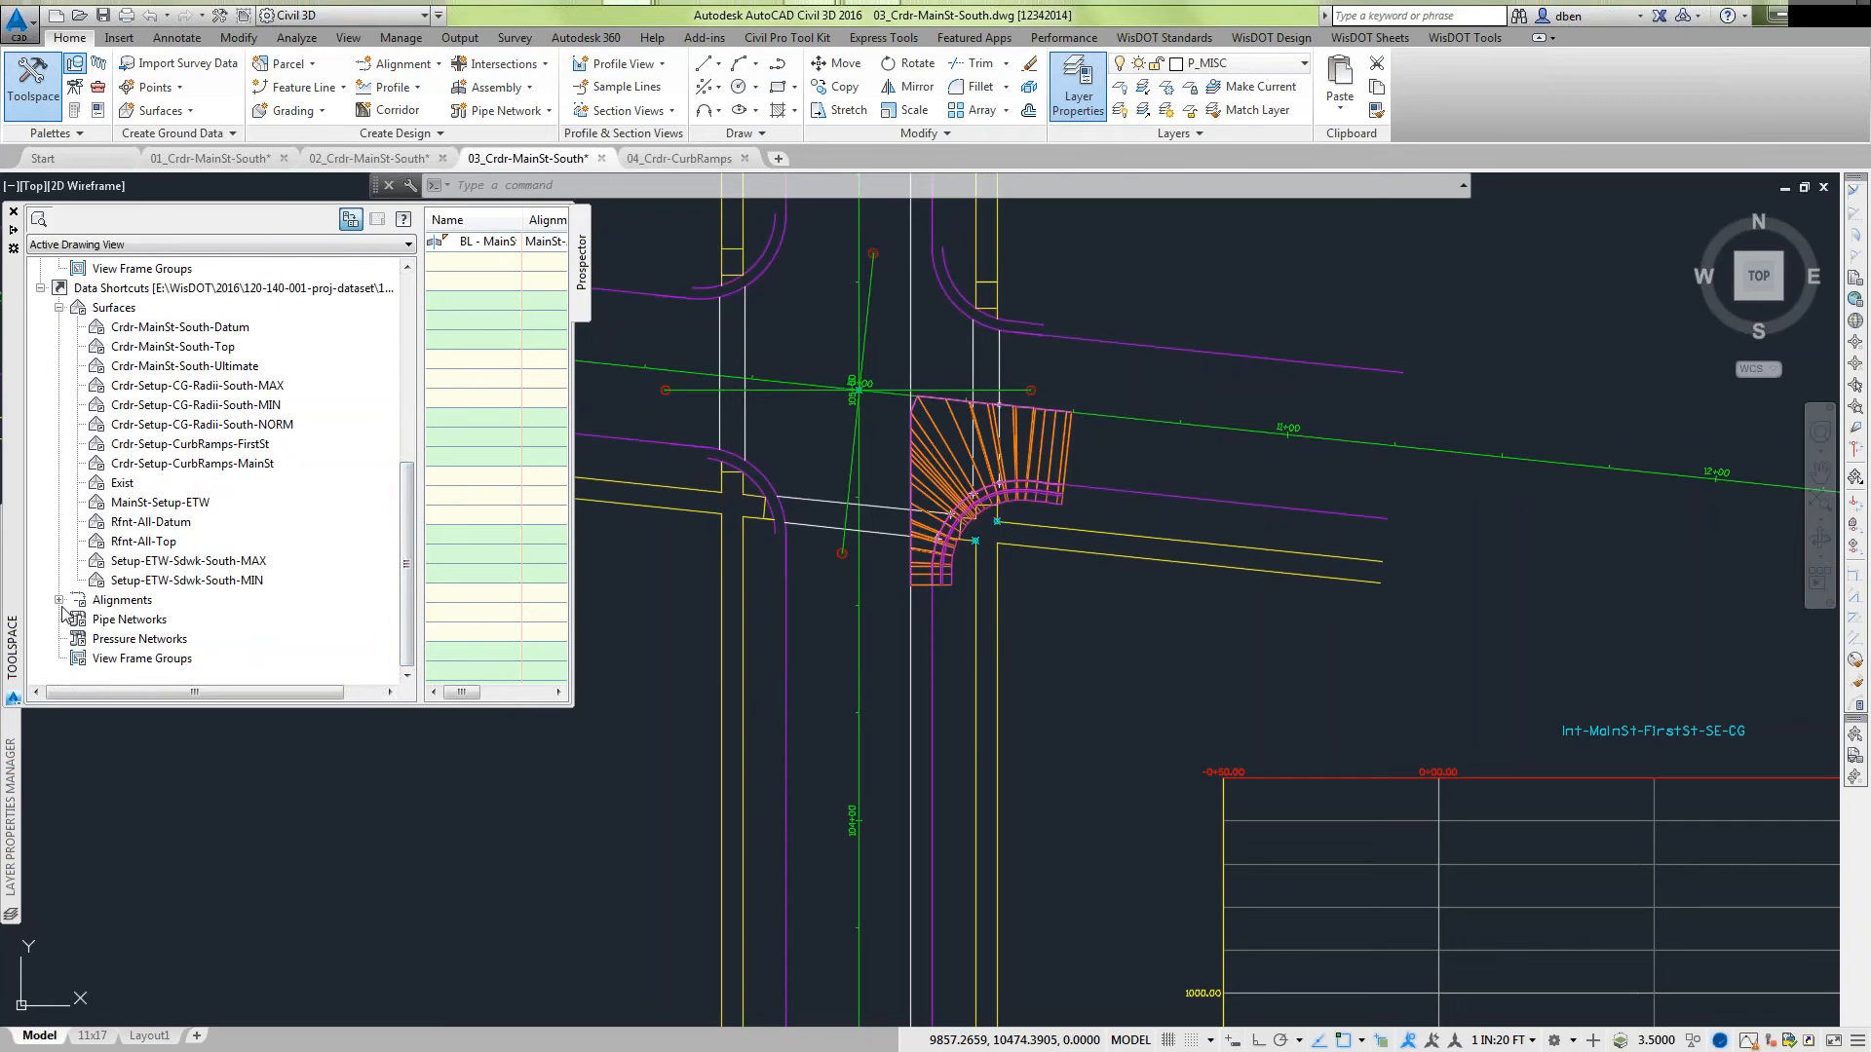
Review the centerline, offset and miscellaneous alignments among the project's data shortcuts.
{"action": "left_click", "coordinate": [59, 600]}
{"action": "scroll", "coordinate": [263, 575], "scroll_direction": "down", "scroll_amount": 1}
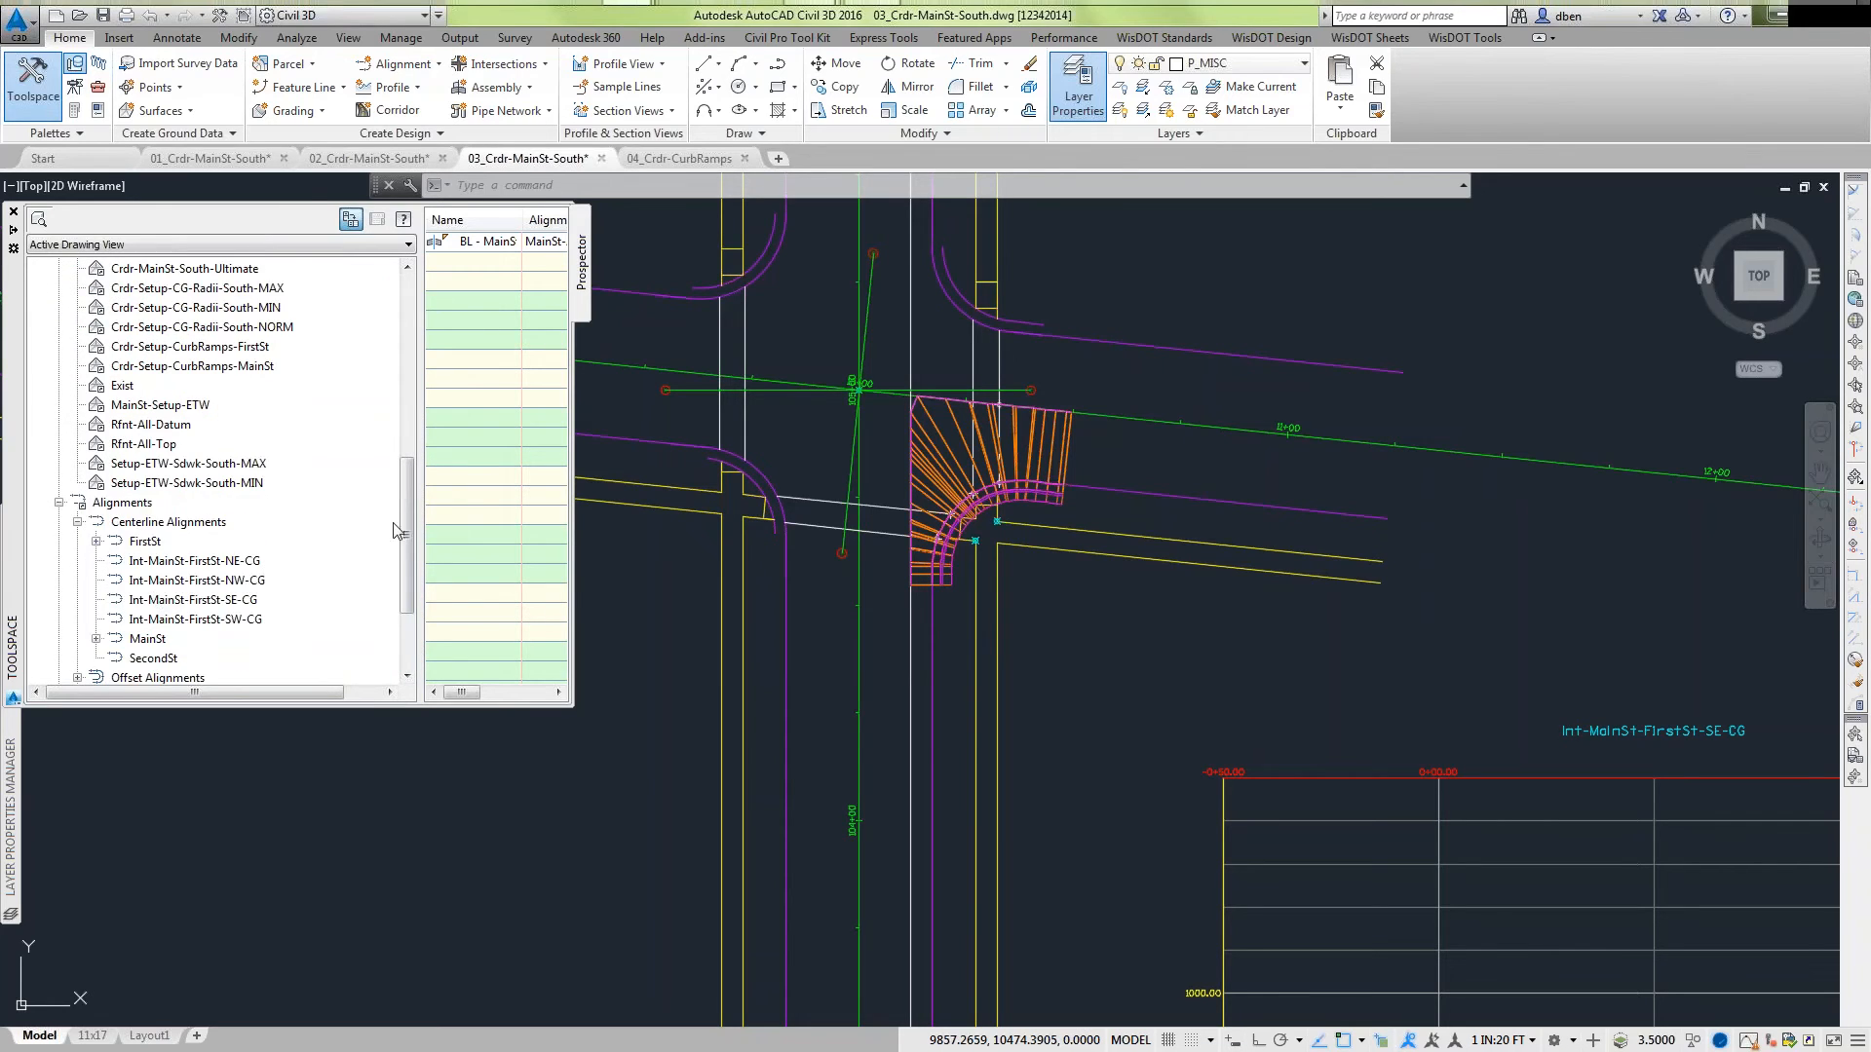
{"action": "scroll", "coordinate": [385, 560], "scroll_direction": "down", "scroll_amount": 3}
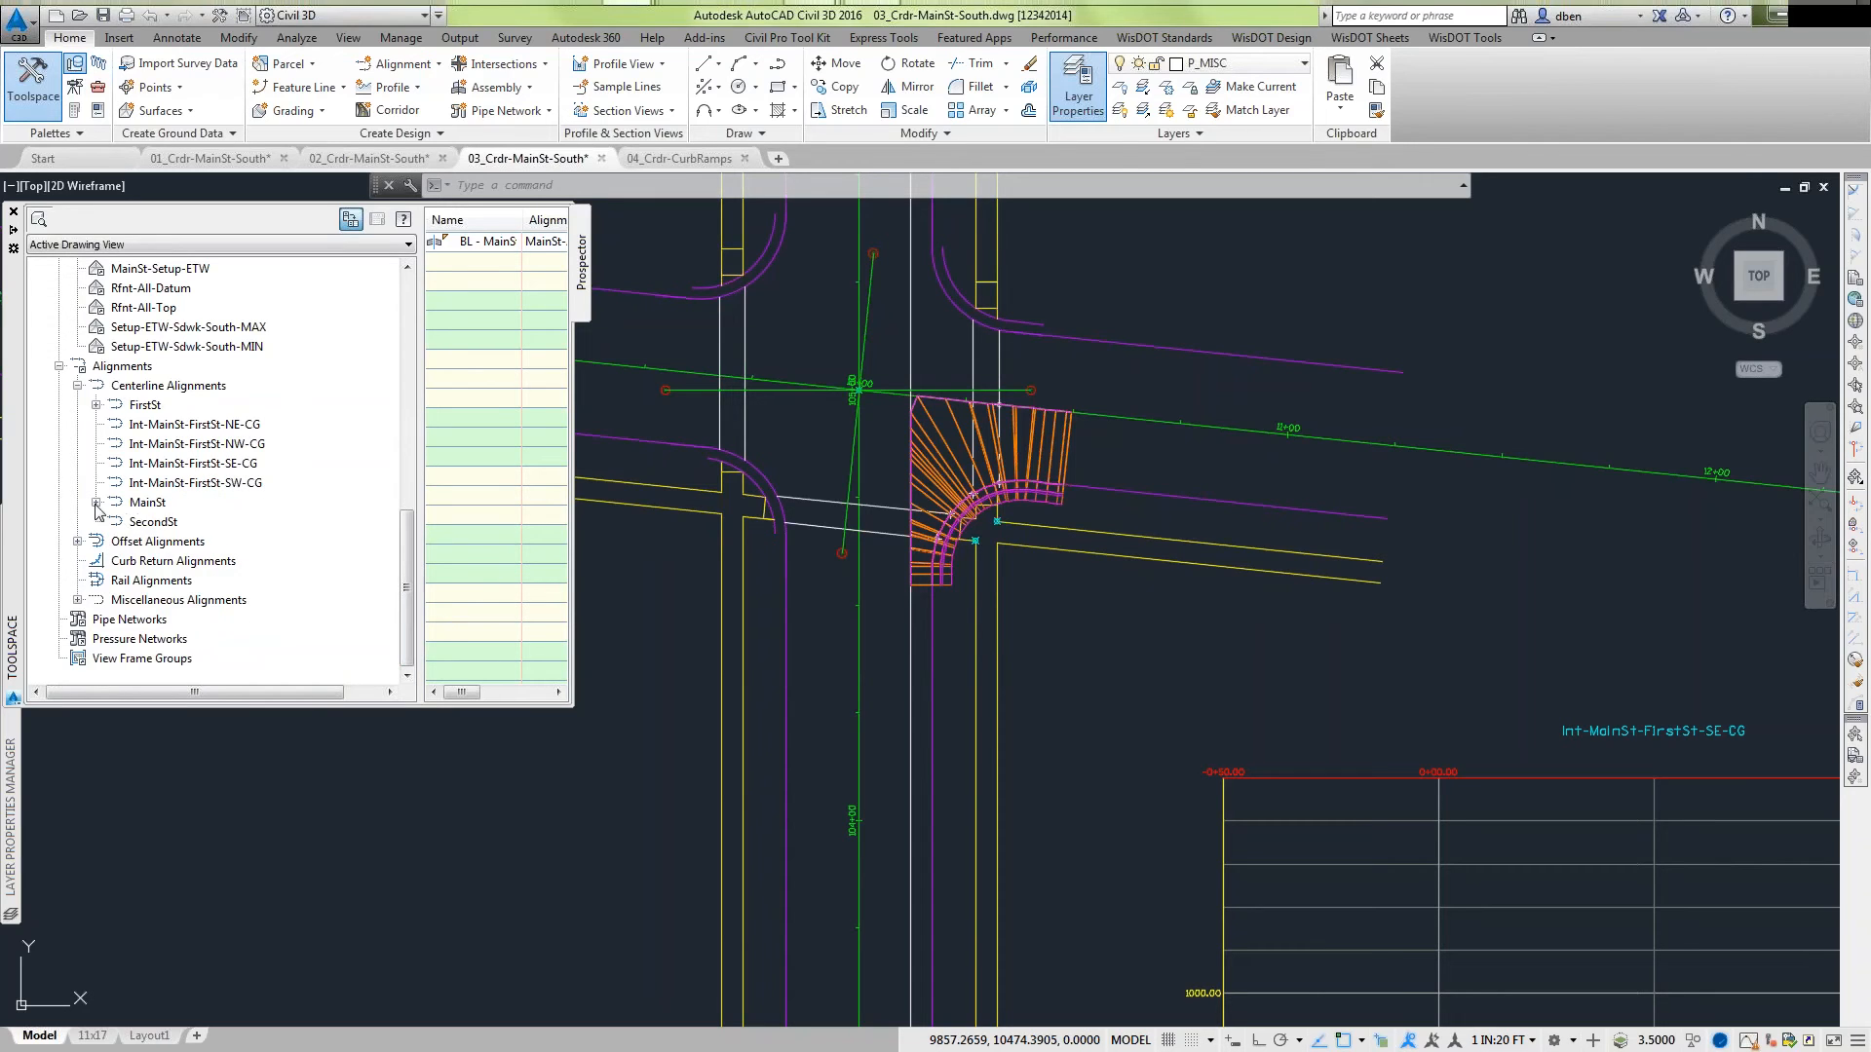
{"action": "left_click", "coordinate": [76, 541]}
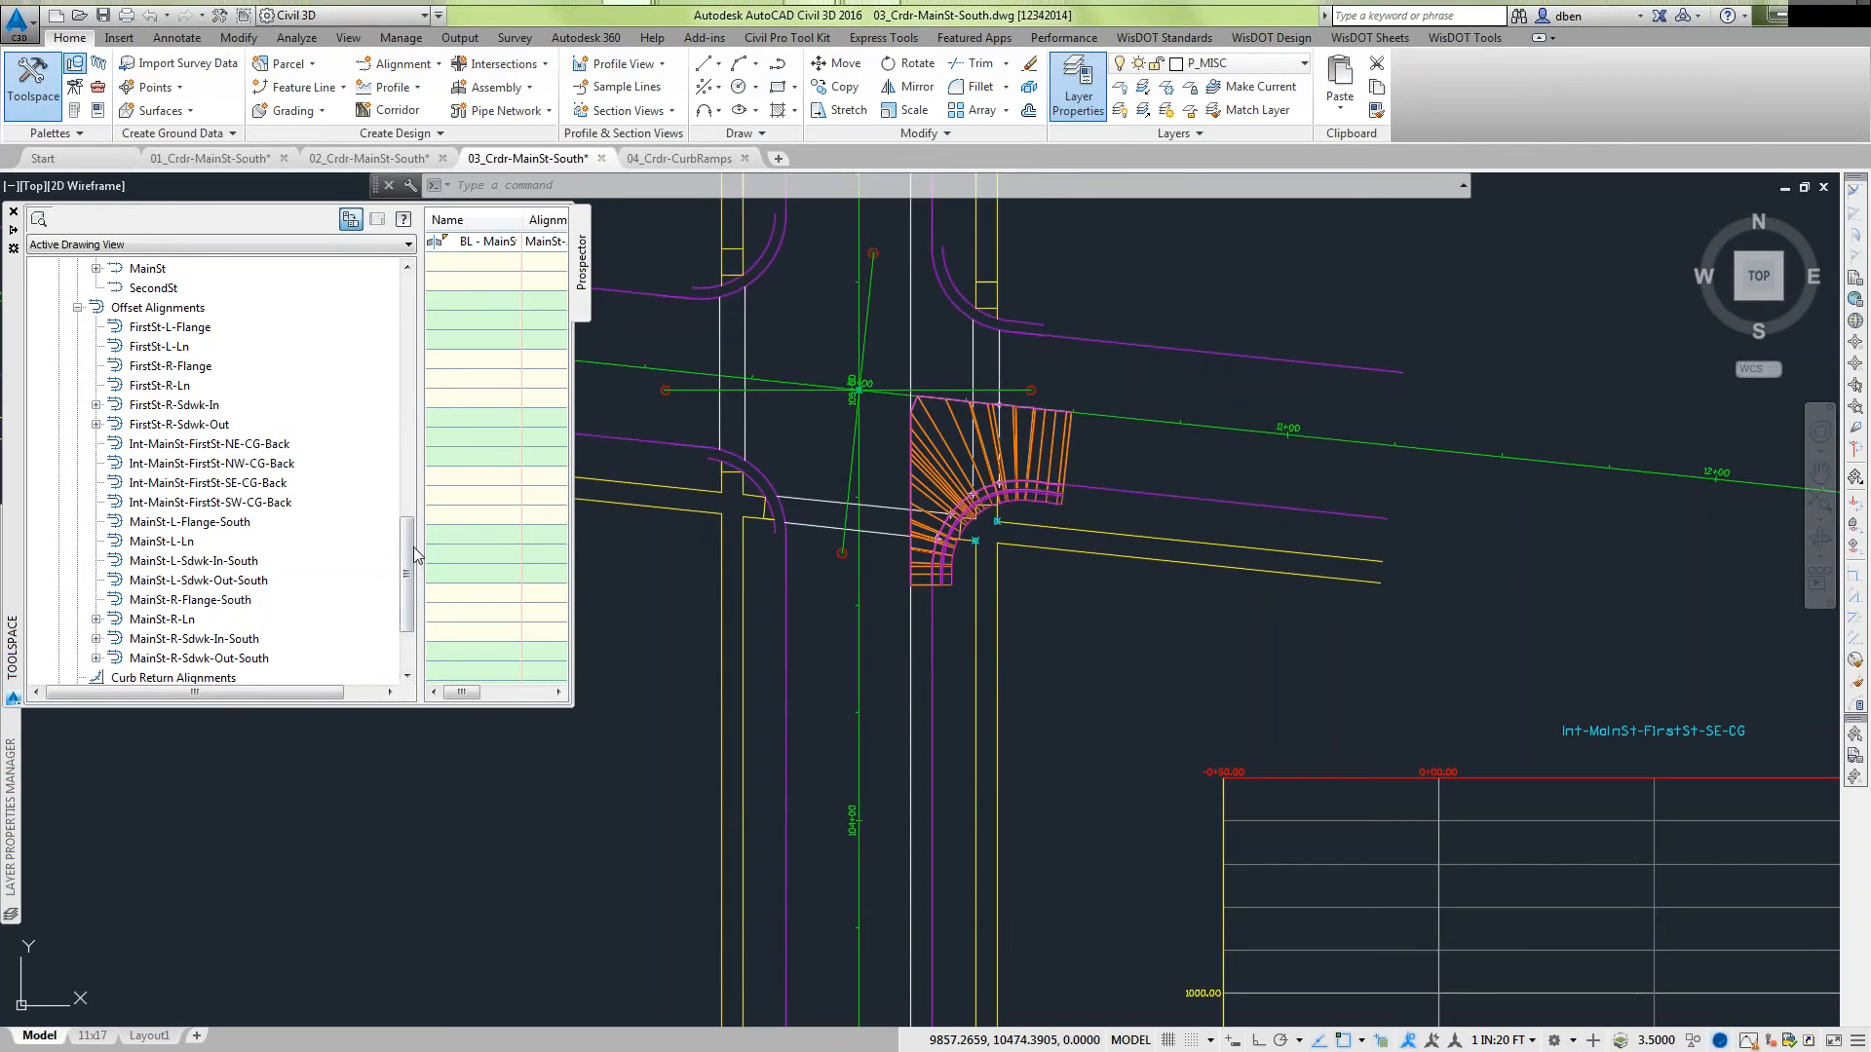
{"action": "scroll", "coordinate": [399, 546], "scroll_direction": "down", "scroll_amount": 2}
{"action": "left_click", "coordinate": [78, 600]}
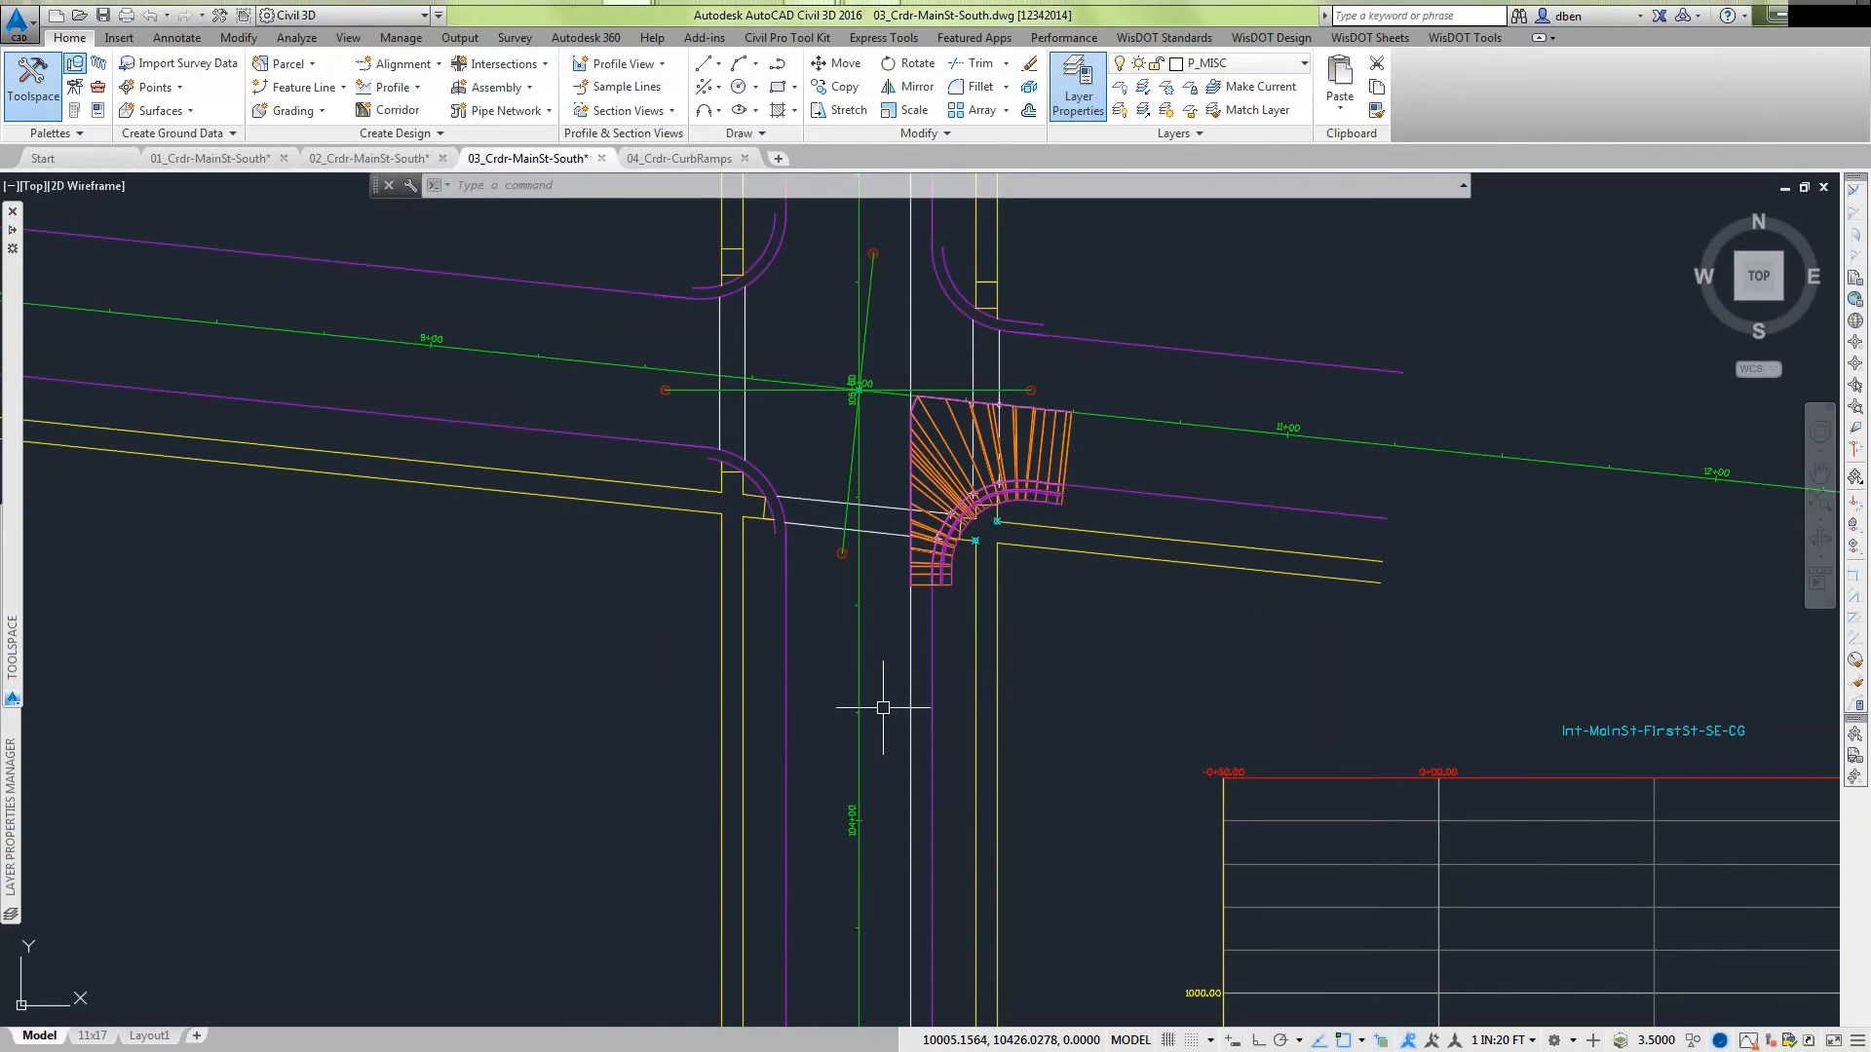
{"action": "scroll", "coordinate": [932, 668], "scroll_direction": "down", "scroll_amount": 4}
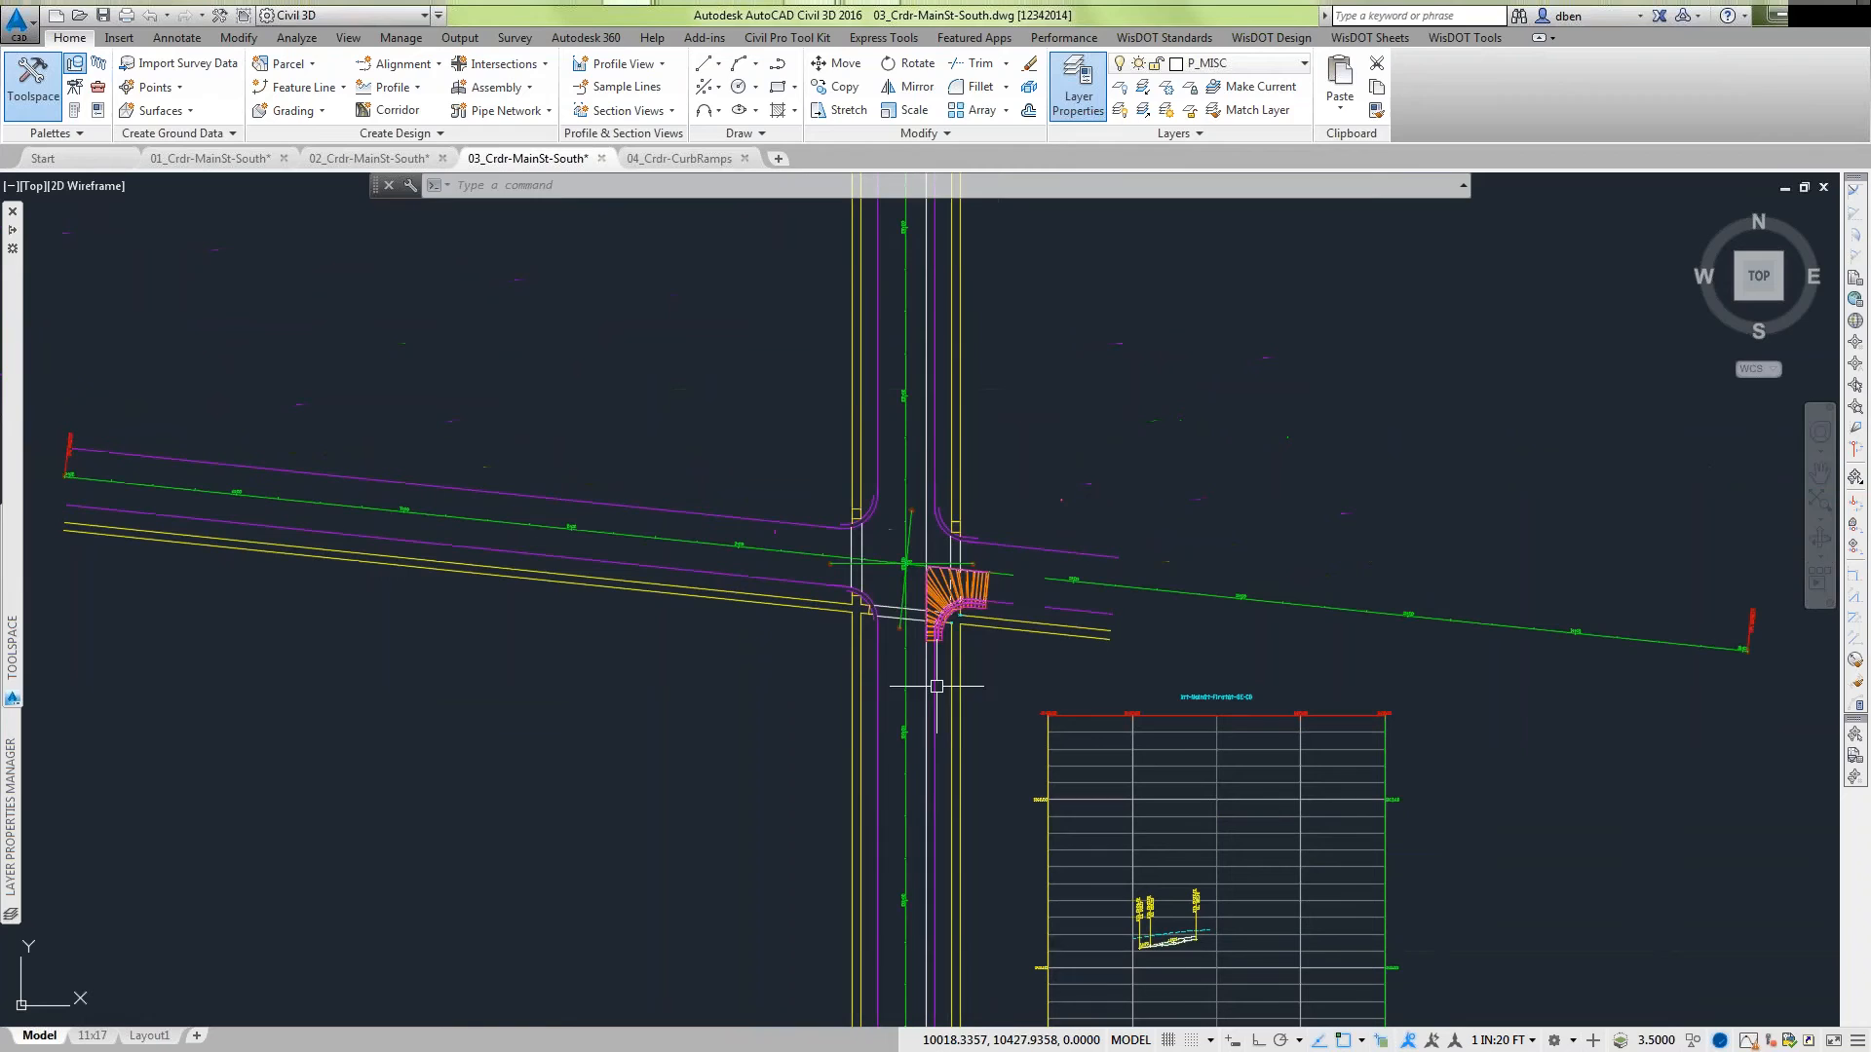
Switch to the 04_Crdr-CurbRamps drawing and clear all events from the Event Viewer.
{"action": "left_click", "coordinate": [682, 159]}
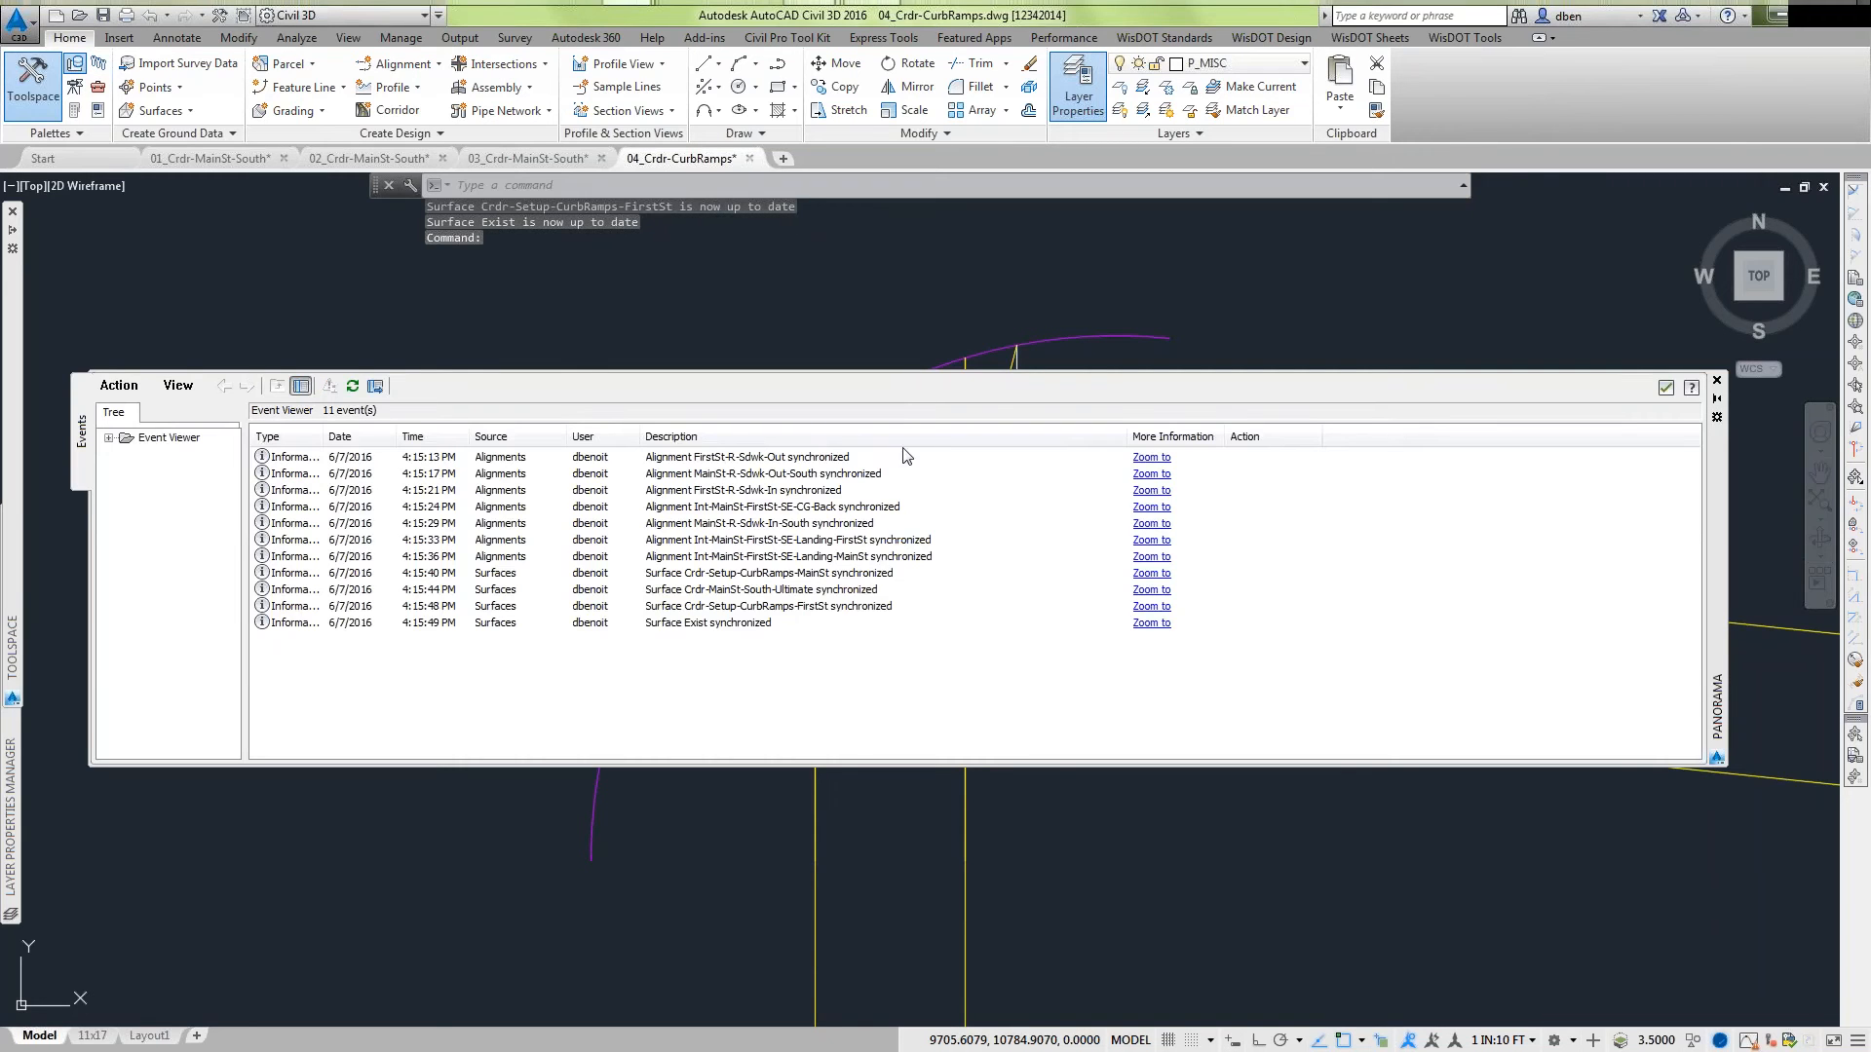
{"action": "left_click", "coordinate": [118, 385]}
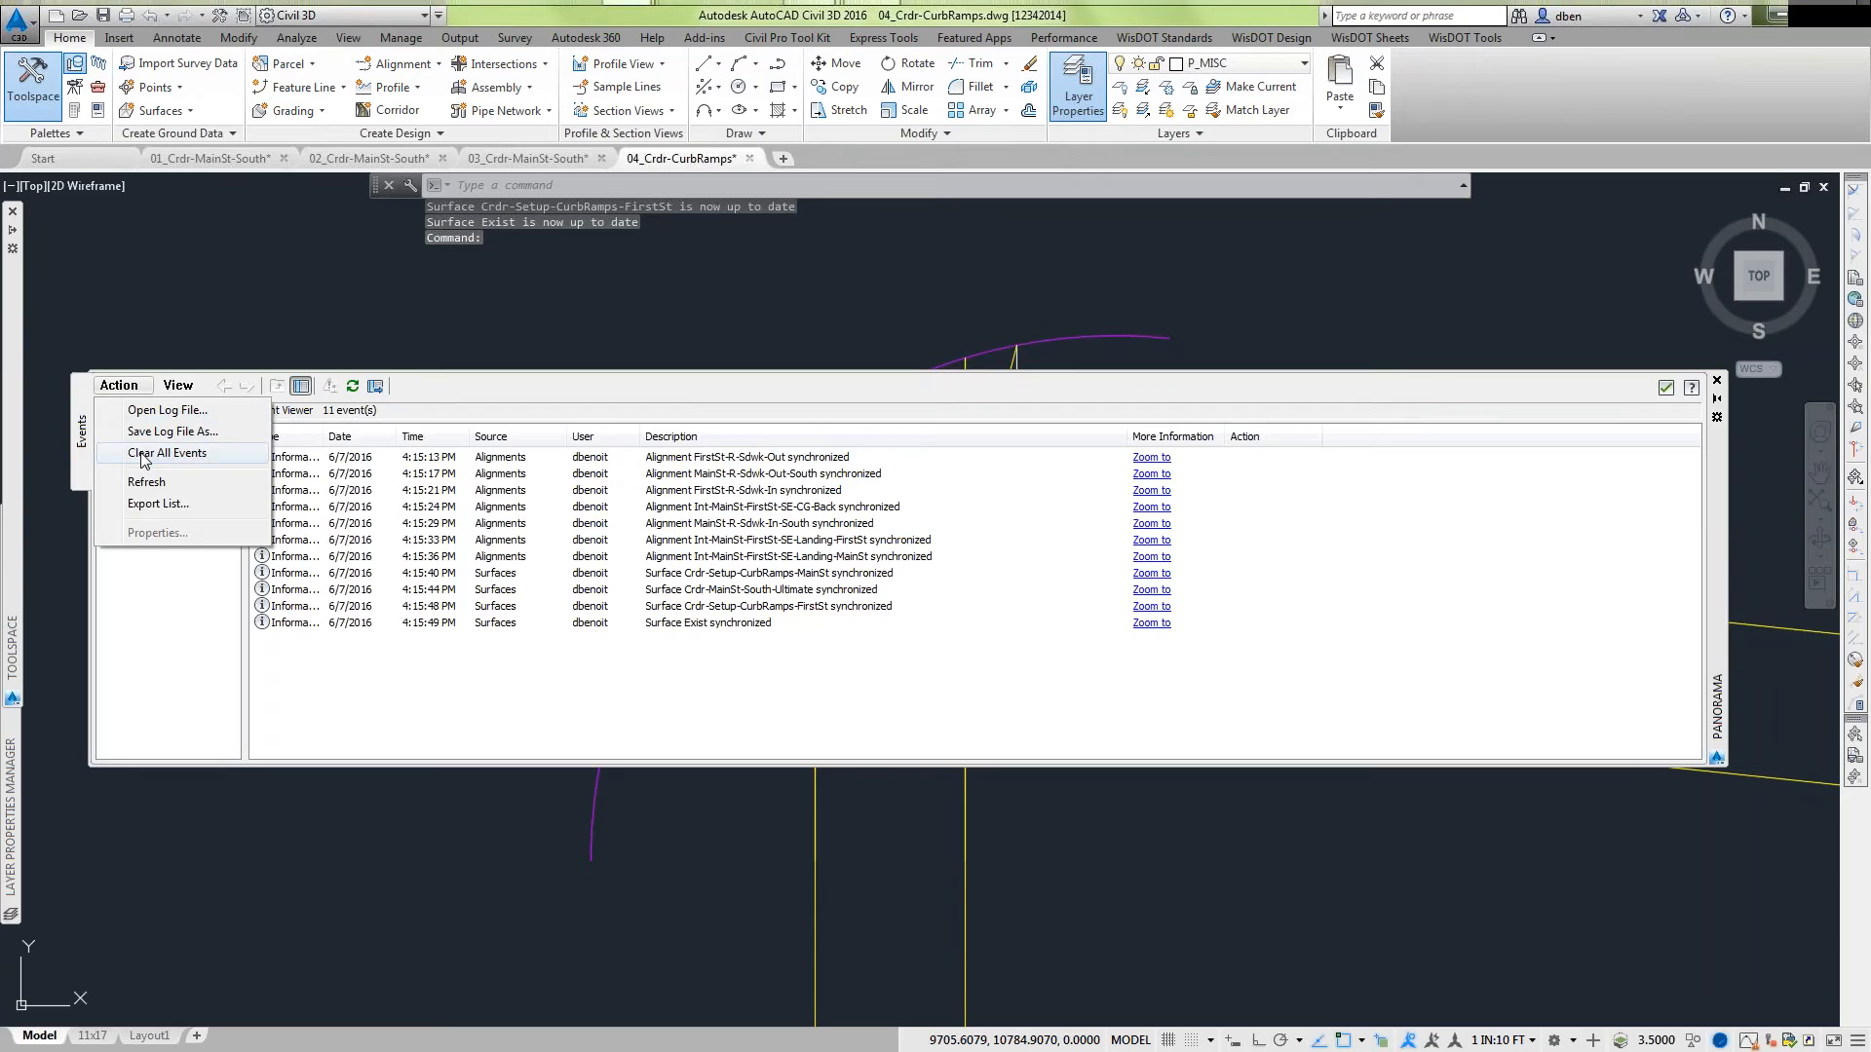
{"action": "left_click", "coordinate": [144, 453]}
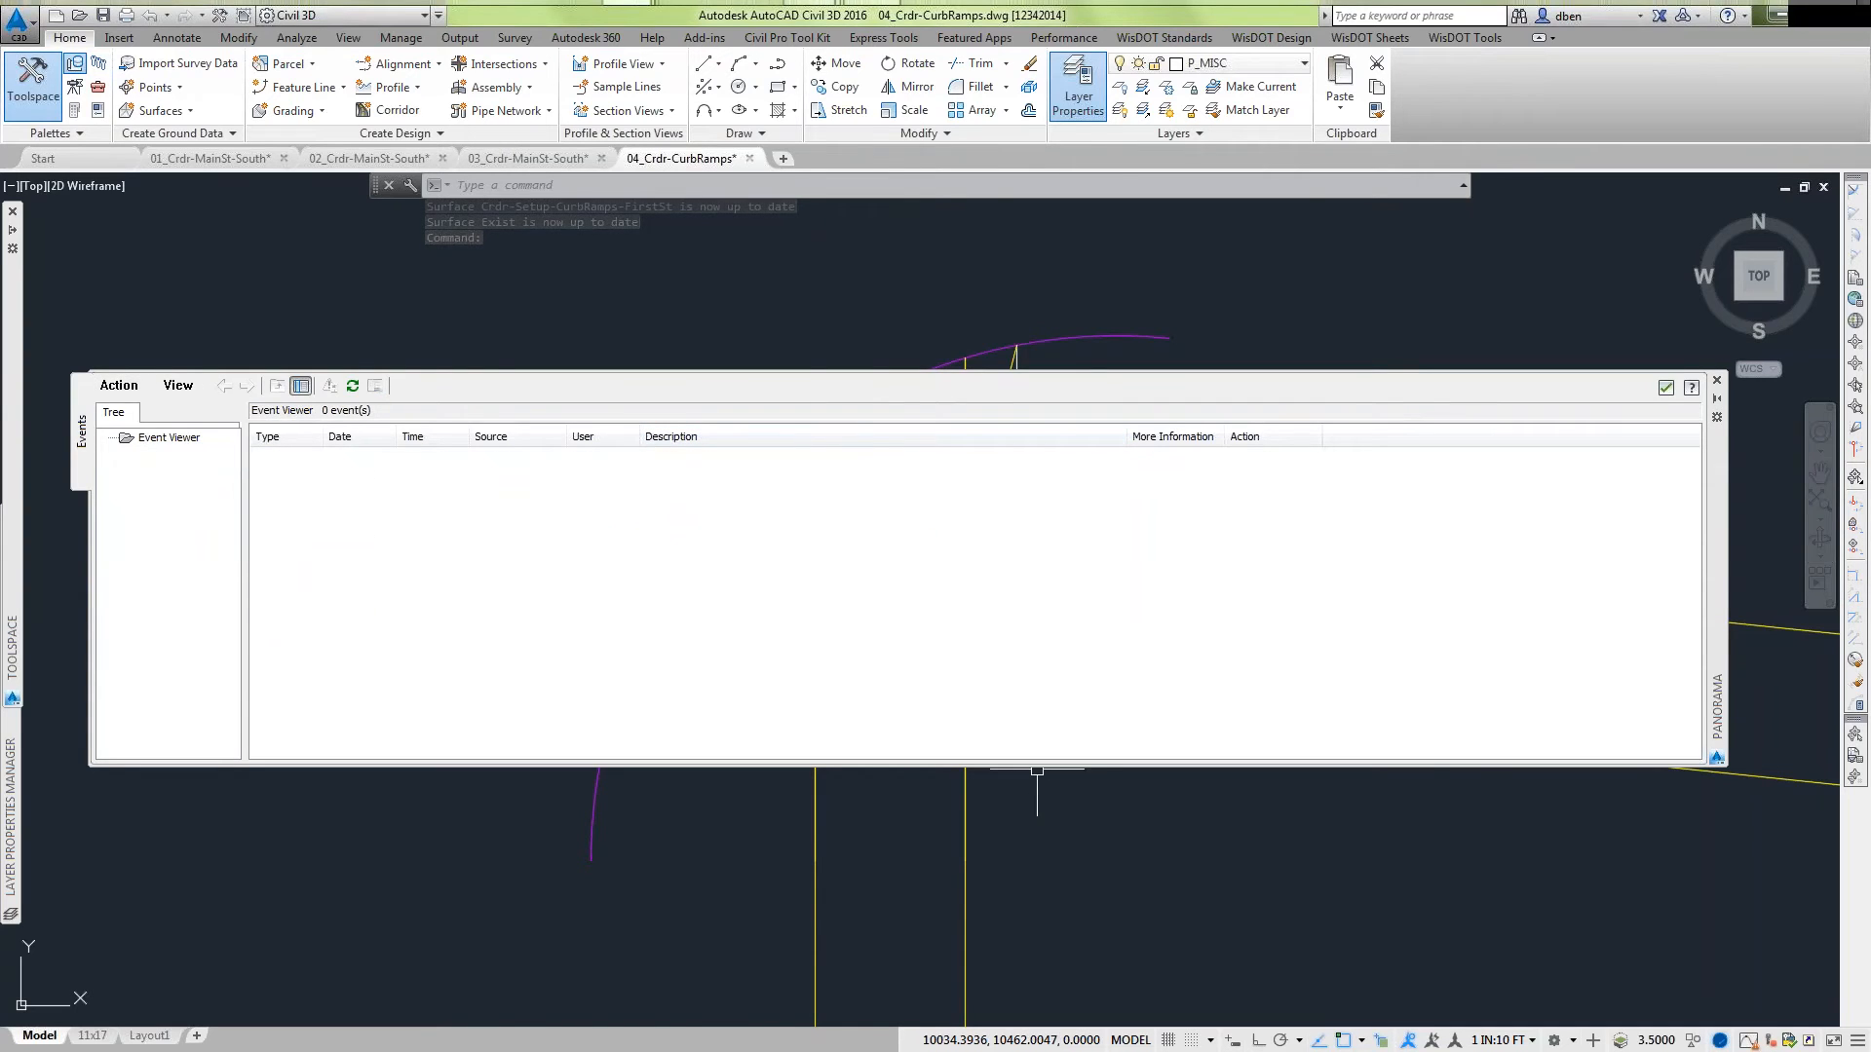
Shorten the Panorama event window, move it away from the curb ramp linework and collapse it.
{"action": "left_click_drag", "start_coordinate": [1036, 770], "coordinate": [1036, 555]}
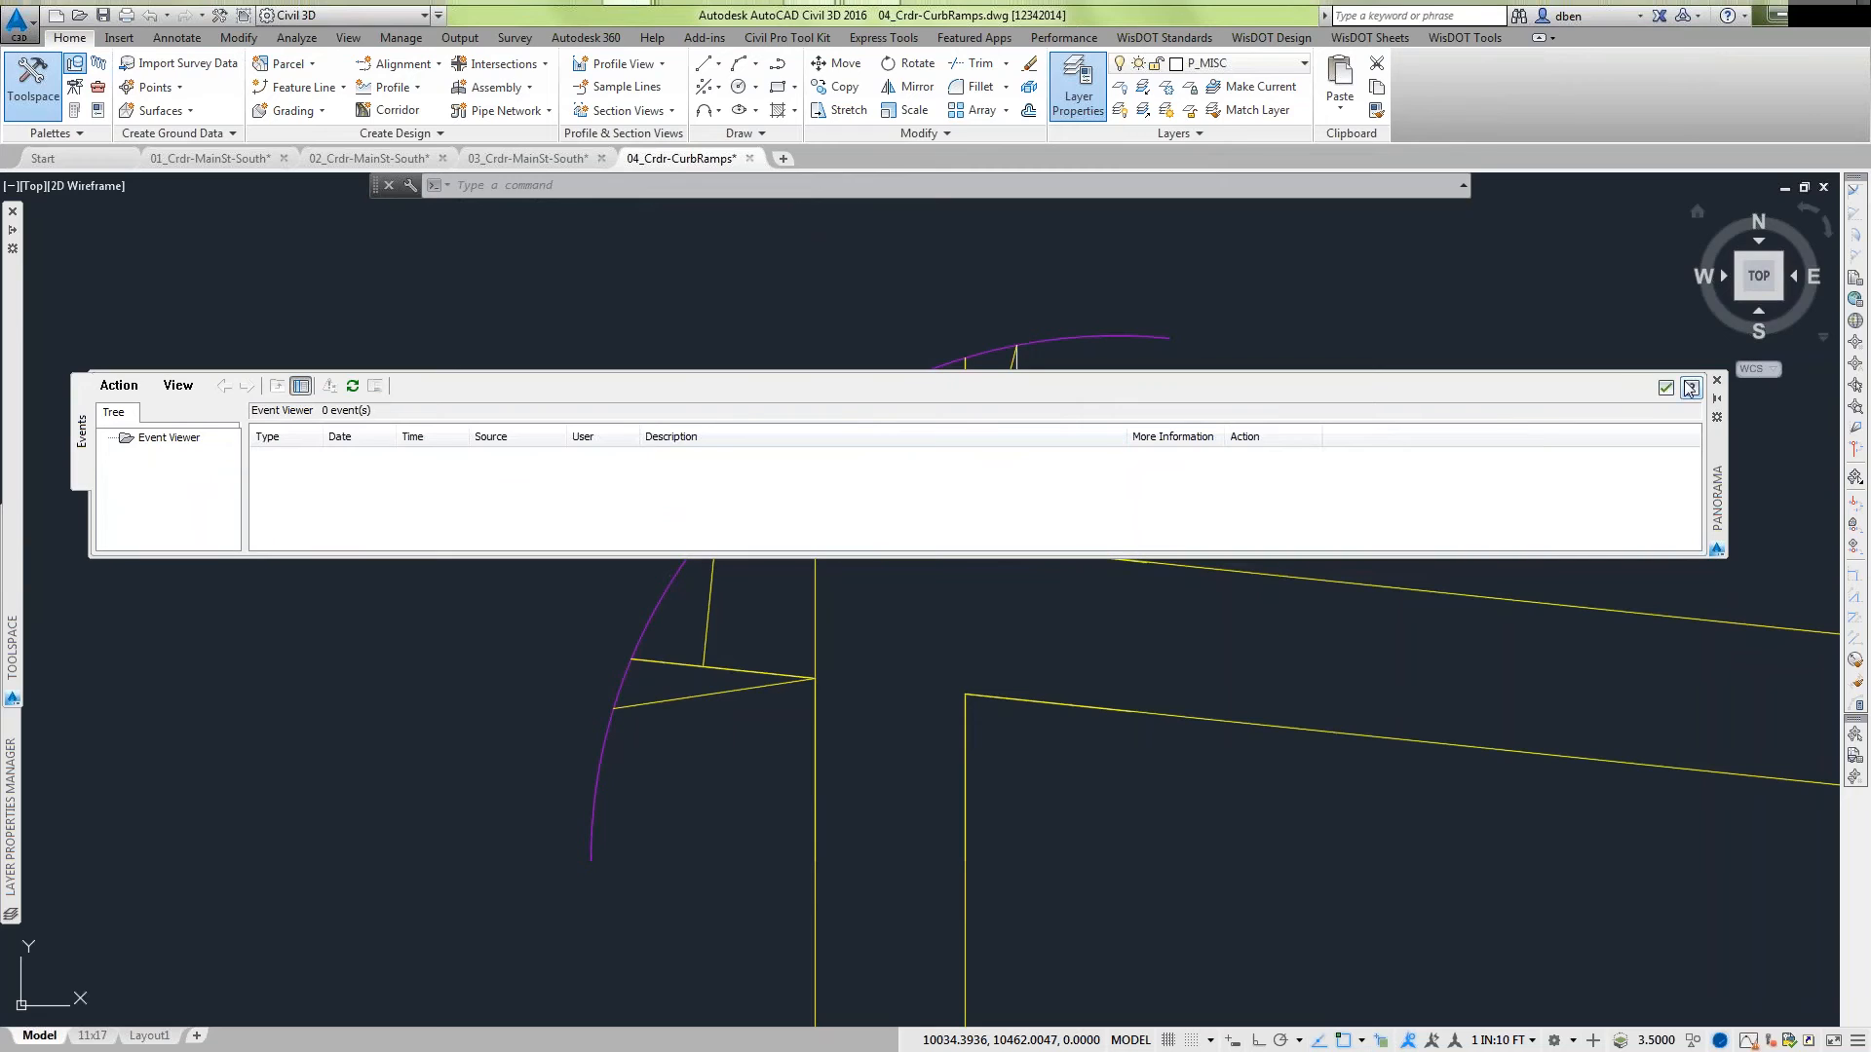
{"action": "mouse_move", "coordinate": [1721, 417]}
{"action": "left_mouse_down"}
{"action": "mouse_move", "coordinate": [1721, 583]}
{"action": "mouse_move", "coordinate": [1783, 877]}
{"action": "mouse_move", "coordinate": [1830, 882]}
{"action": "left_mouse_up"}
{"action": "left_click", "coordinate": [1827, 864]}
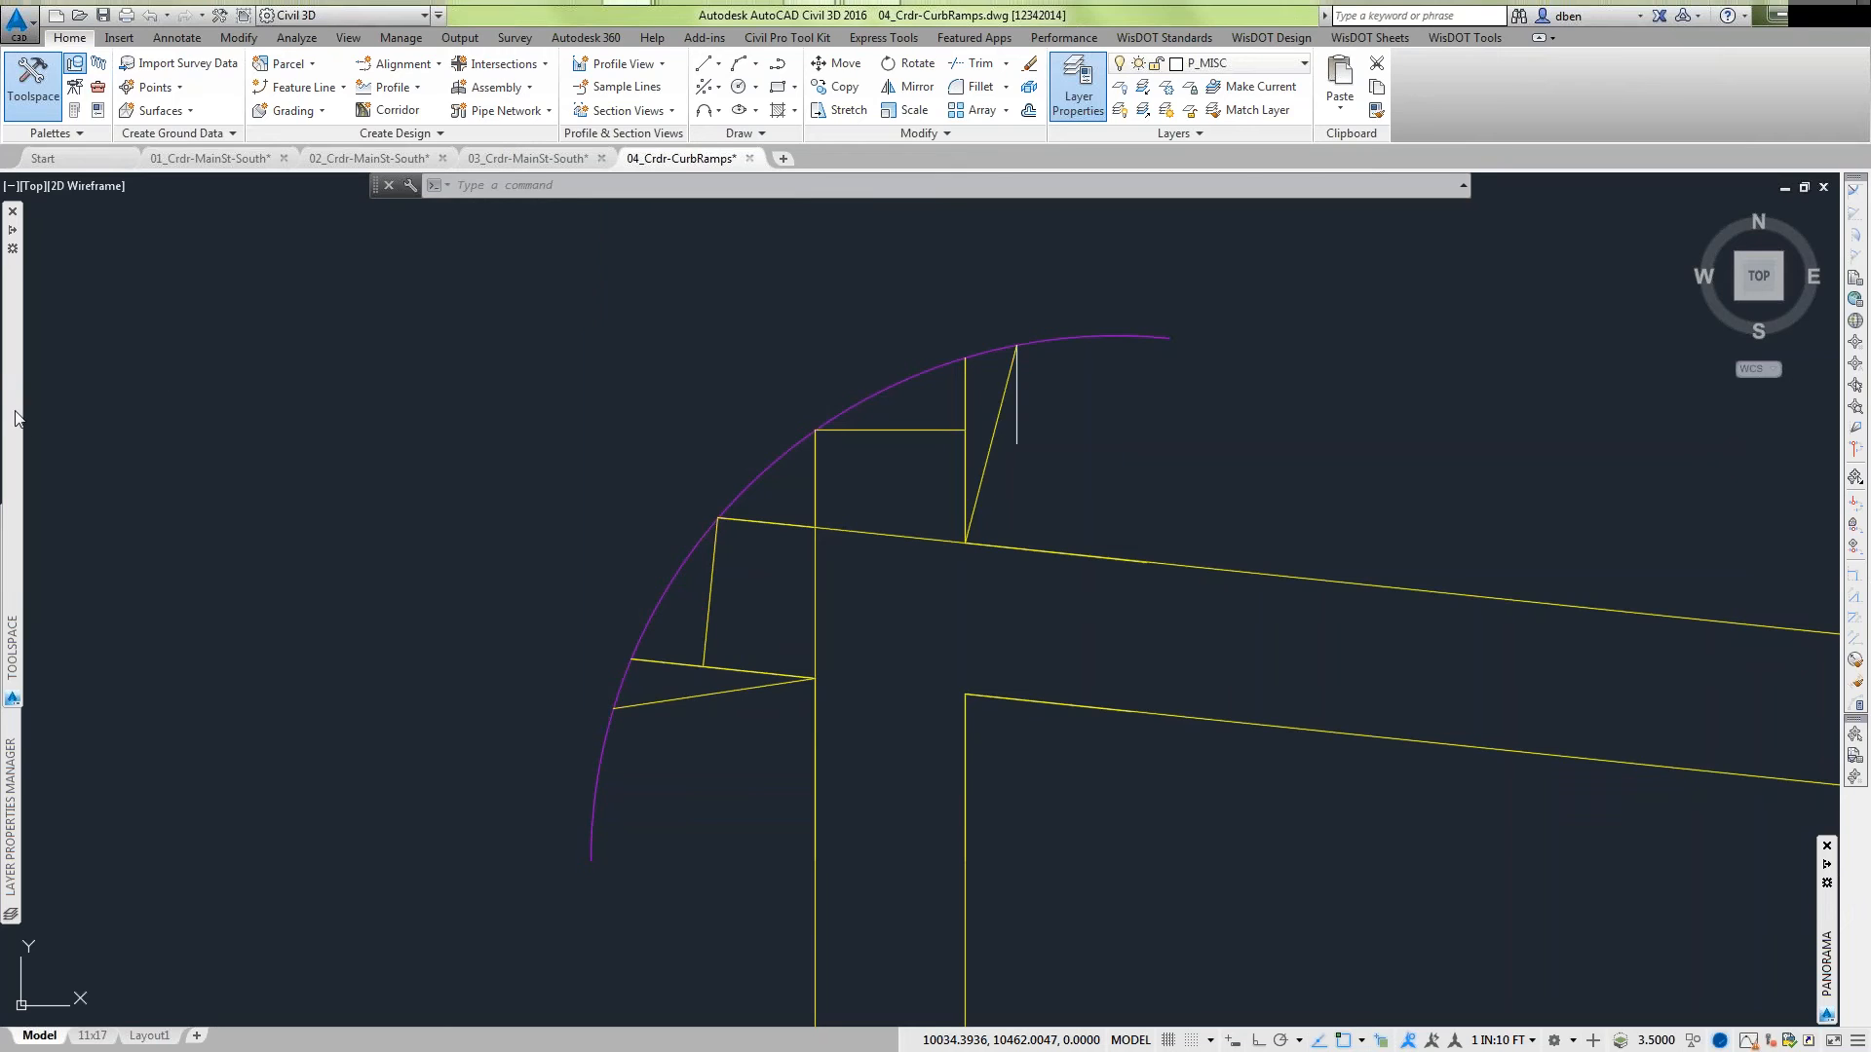
Review the drawing's offset and miscellaneous alignments in Prospector, widening the item list so their full names can be read.
{"action": "mouse_move", "coordinate": [17, 419]}
{"action": "left_click", "coordinate": [59, 347]}
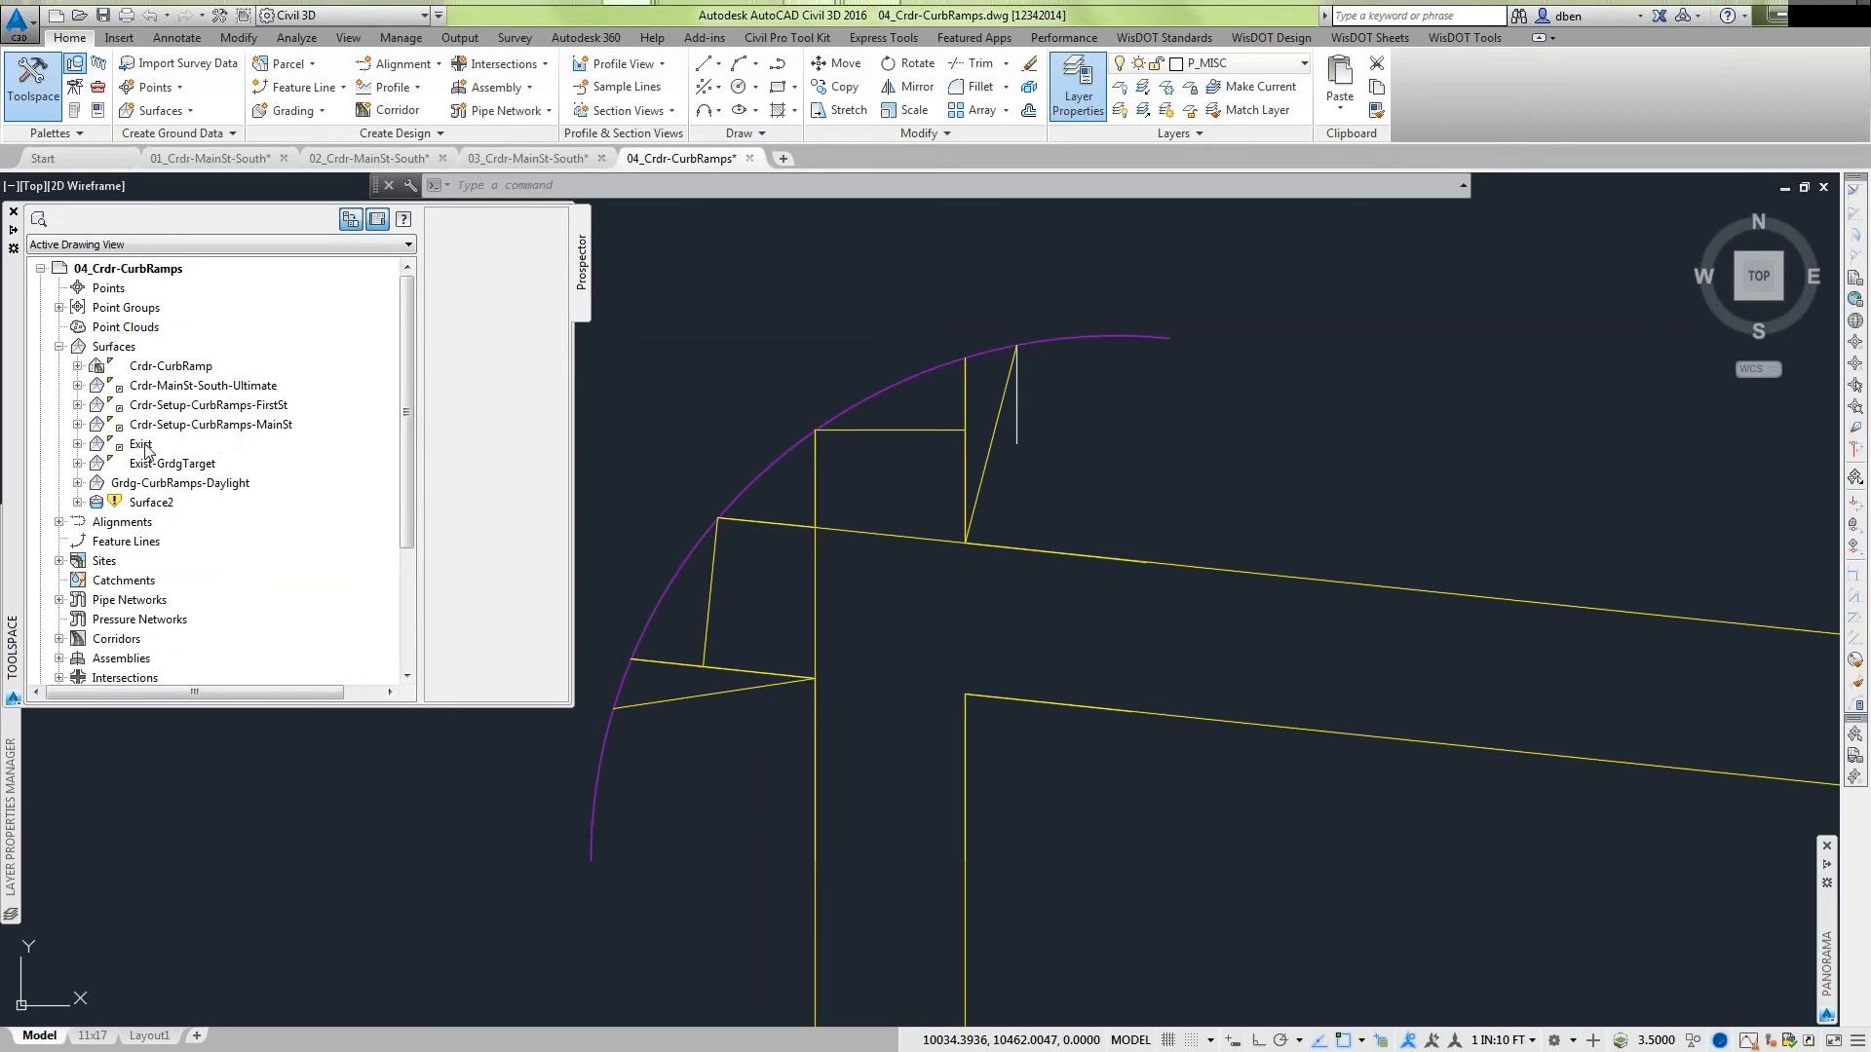
{"action": "left_click", "coordinate": [60, 522]}
{"action": "left_click", "coordinate": [122, 561]}
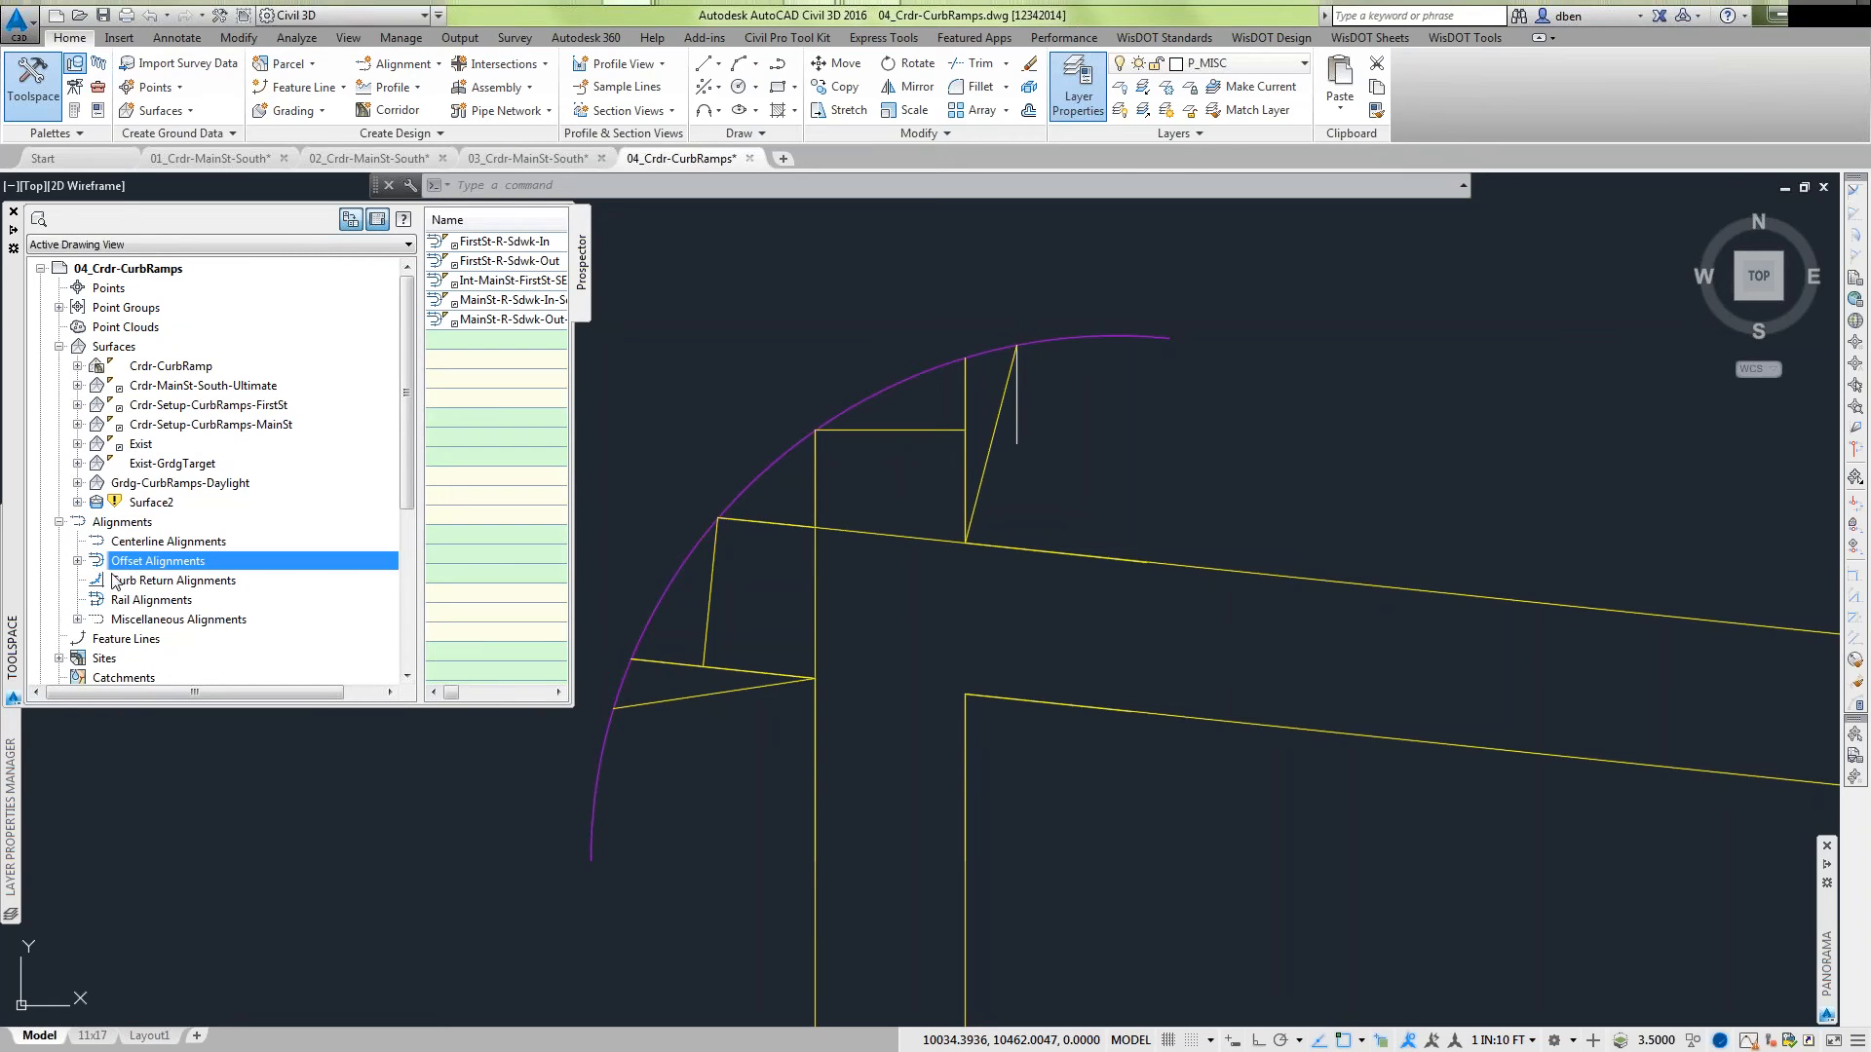
{"action": "scroll", "coordinate": [405, 436], "scroll_direction": "down", "scroll_amount": 1}
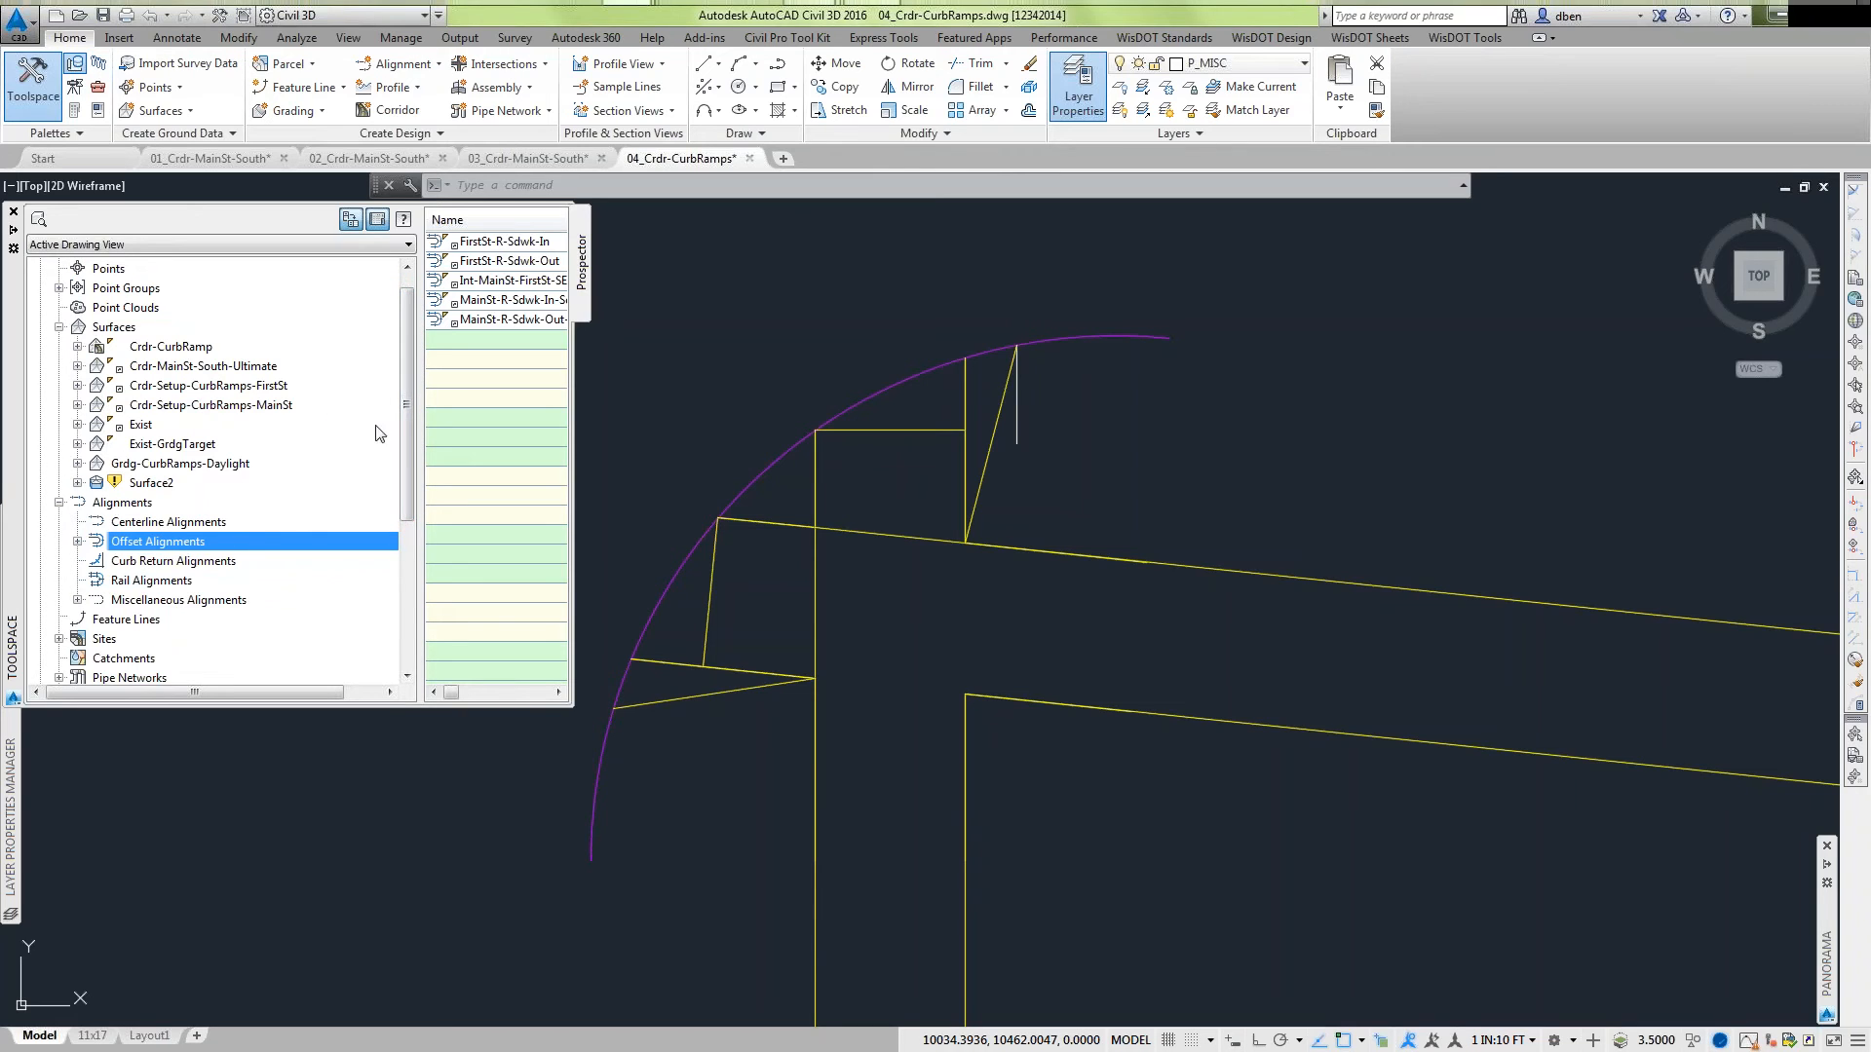
{"action": "left_click_drag", "start_coordinate": [405, 411], "coordinate": [335, 412]}
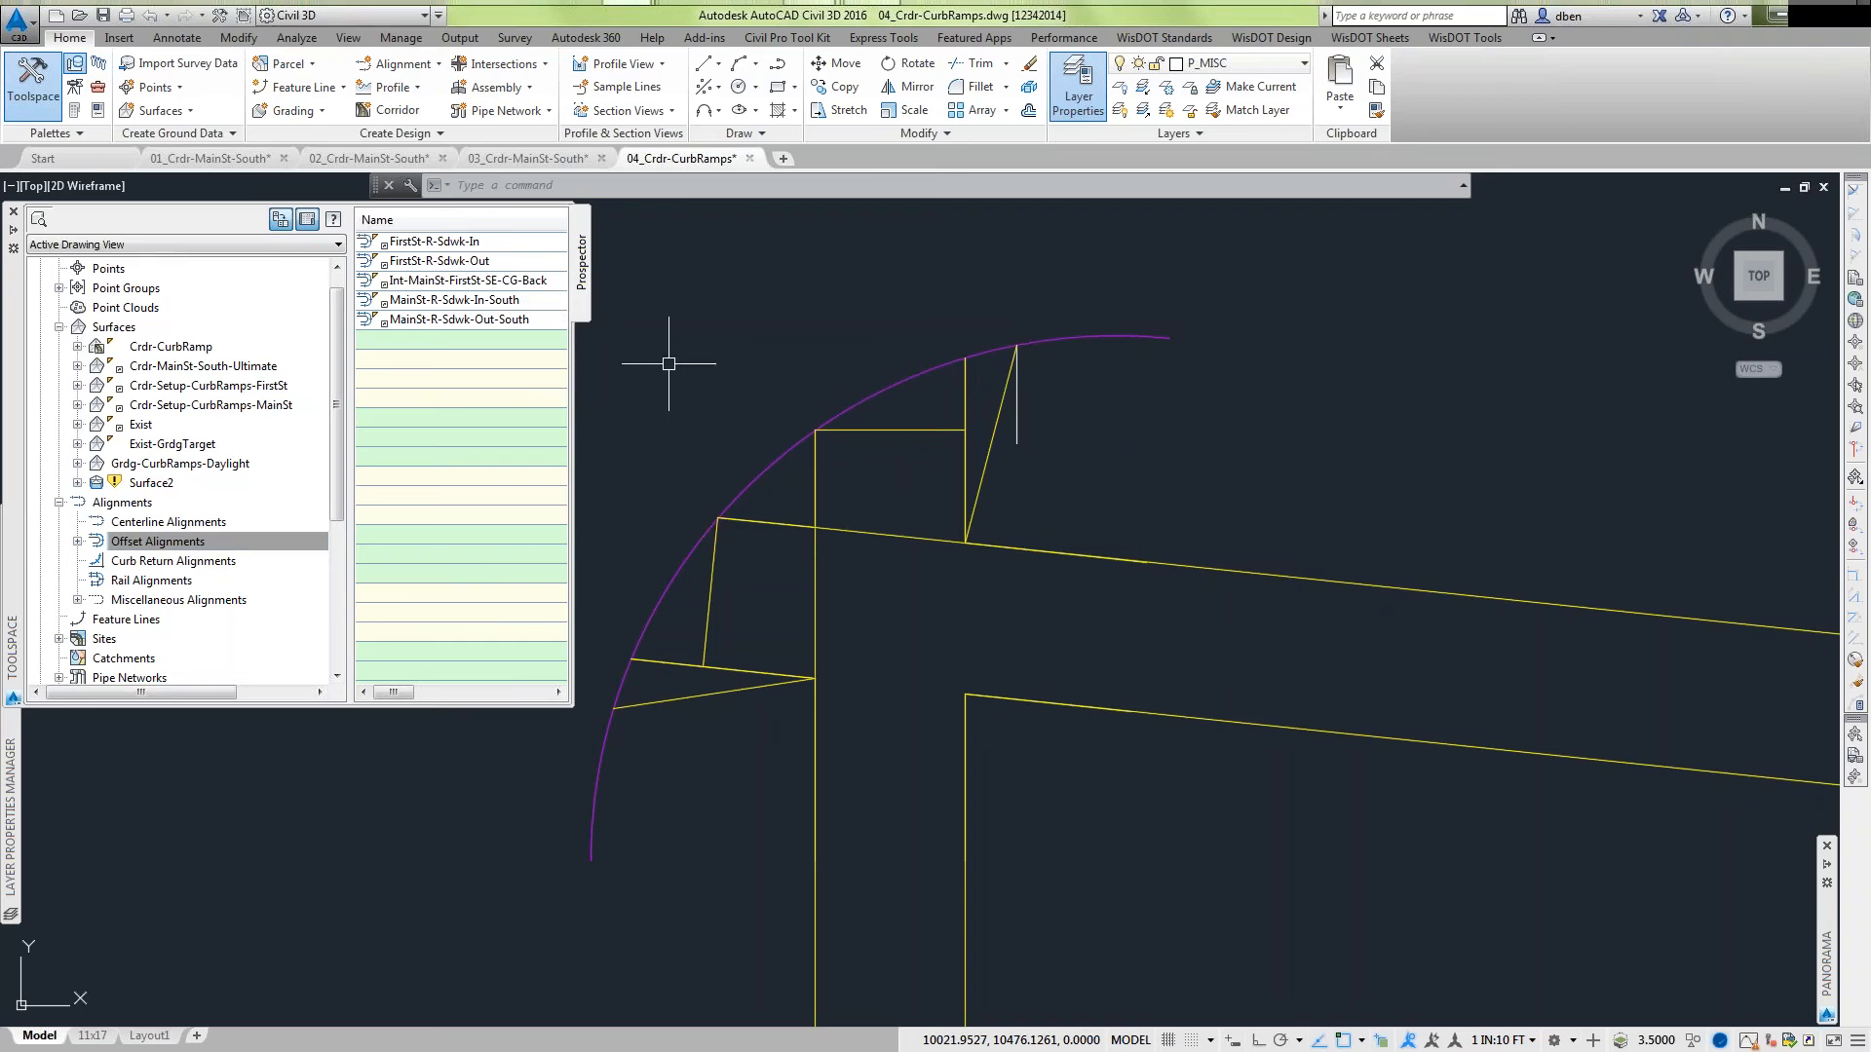
{"action": "mouse_move", "coordinate": [21, 618]}
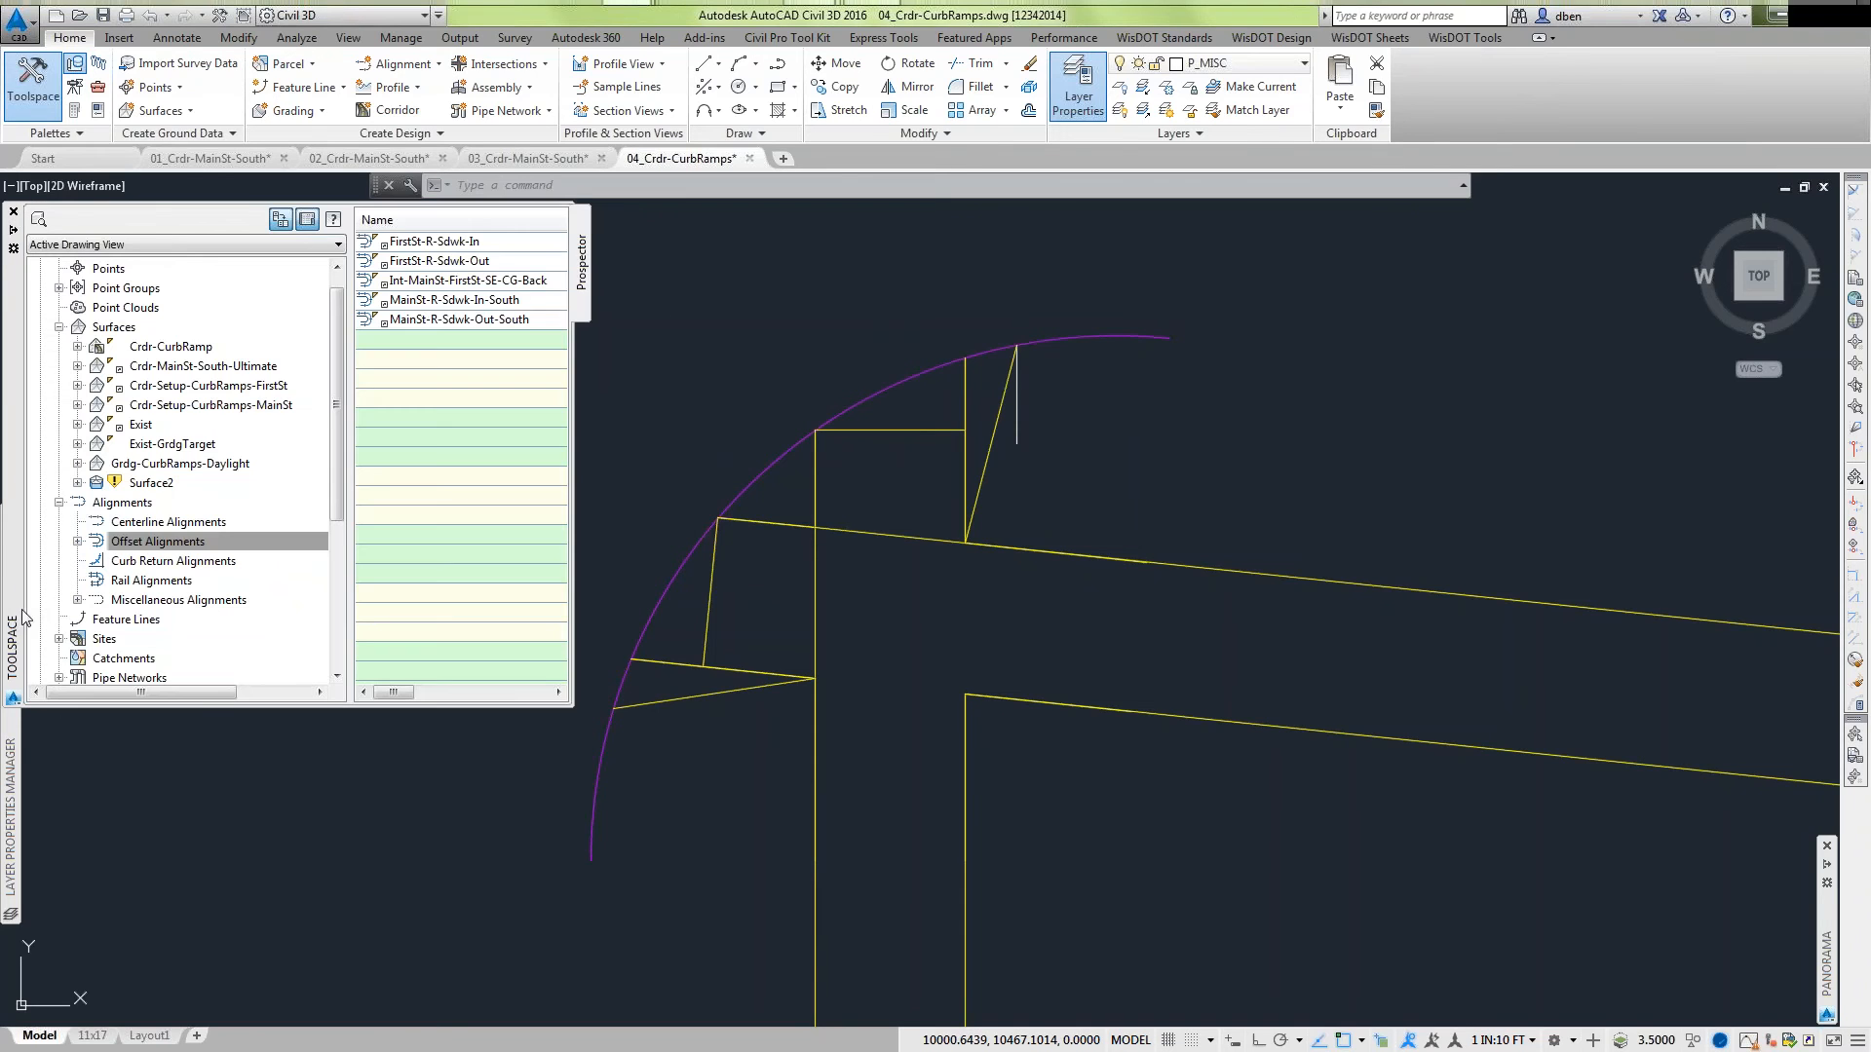
{"action": "left_click", "coordinate": [129, 602]}
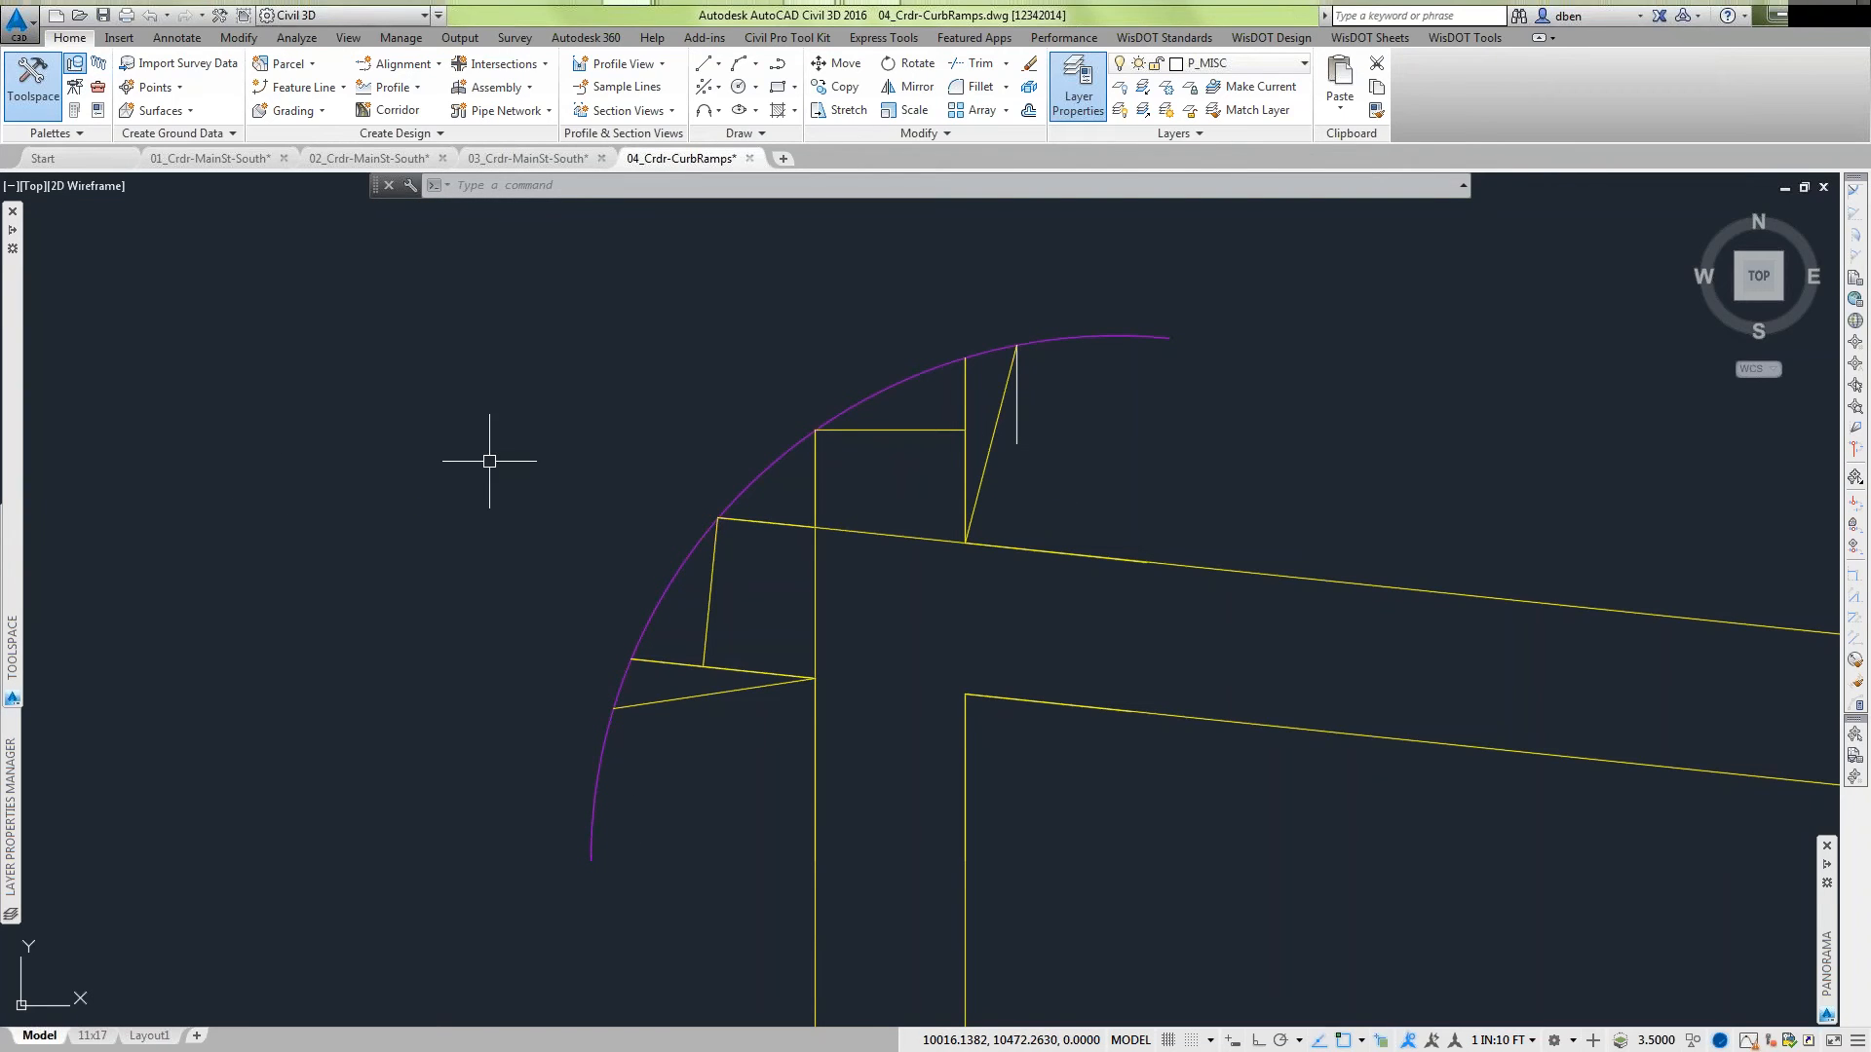
Highlight the two ramp landing alignments for First Street and Main Street at the corner, and clear the selection.
{"action": "middle_click_drag", "start_coordinate": [514, 530], "coordinate": [488, 543]}
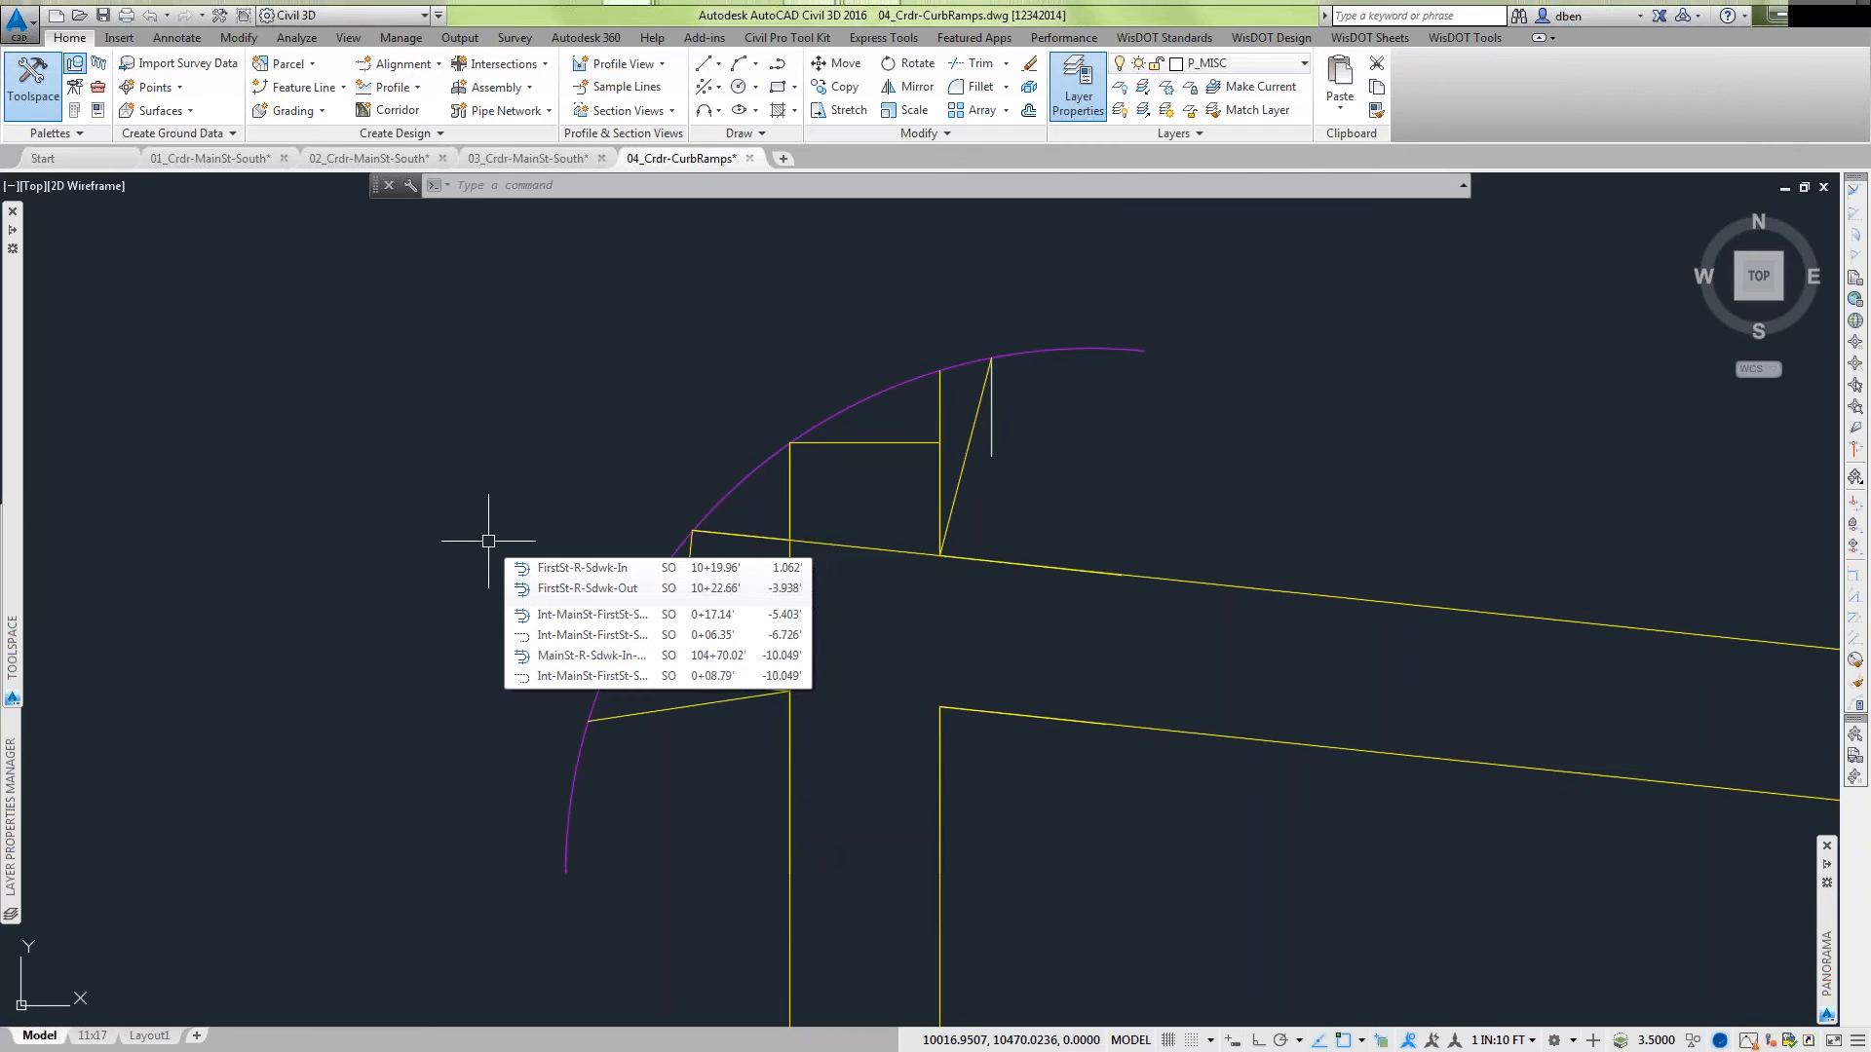
{"action": "scroll", "coordinate": [913, 565], "scroll_direction": "up", "scroll_amount": 2}
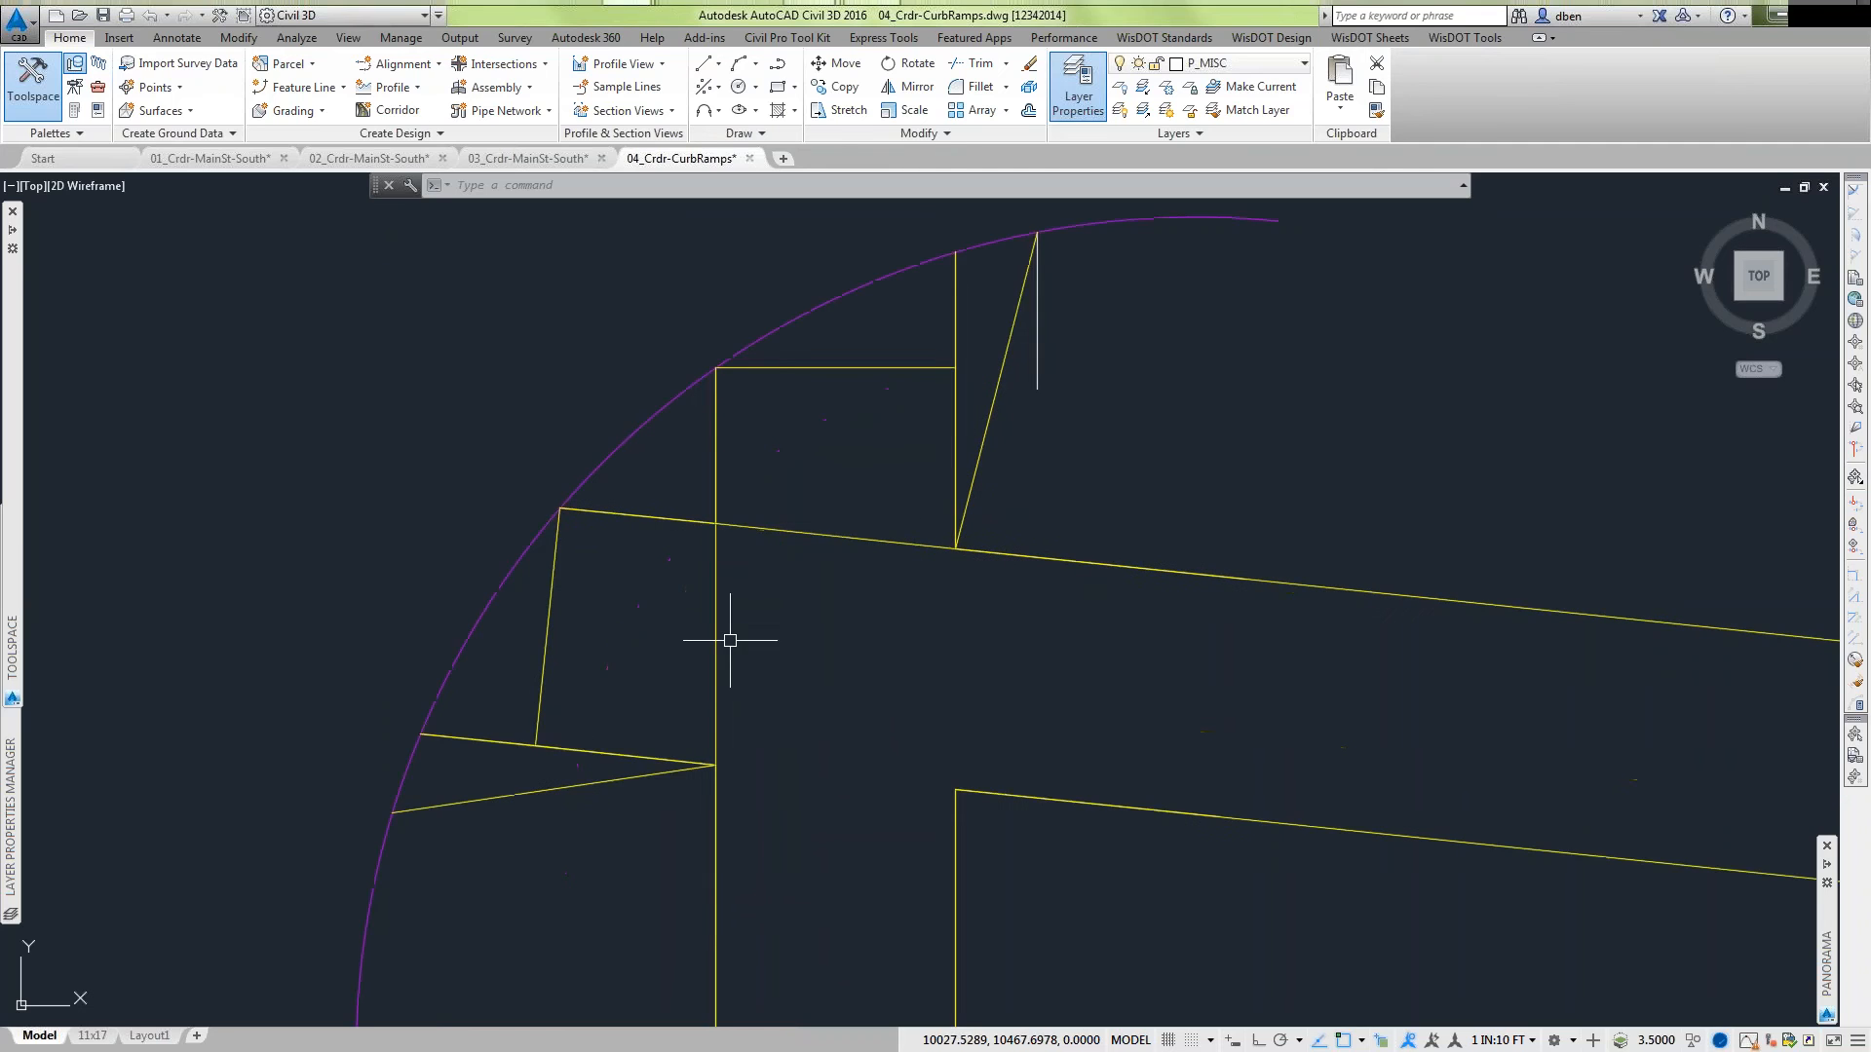
{"action": "left_click", "coordinate": [793, 531]}
{"action": "mouse_move", "coordinate": [832, 656]}
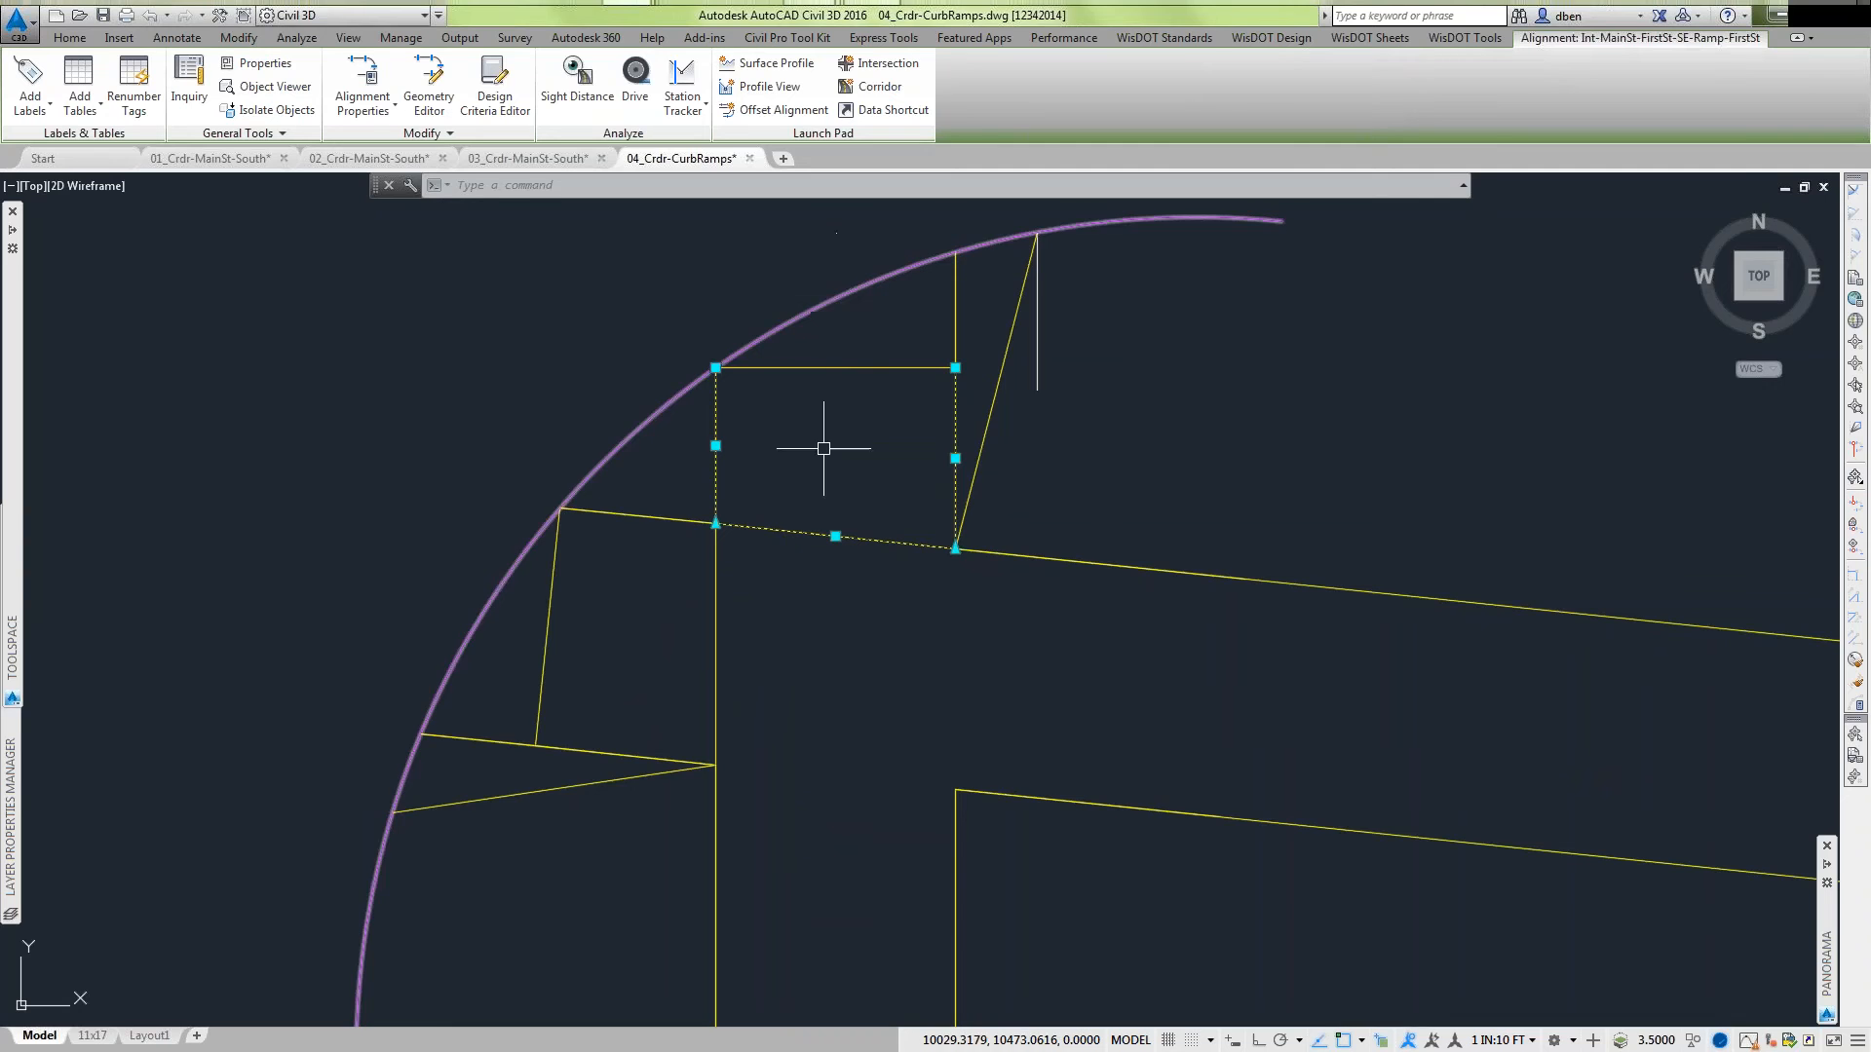
{"action": "left_click", "coordinate": [718, 636]}
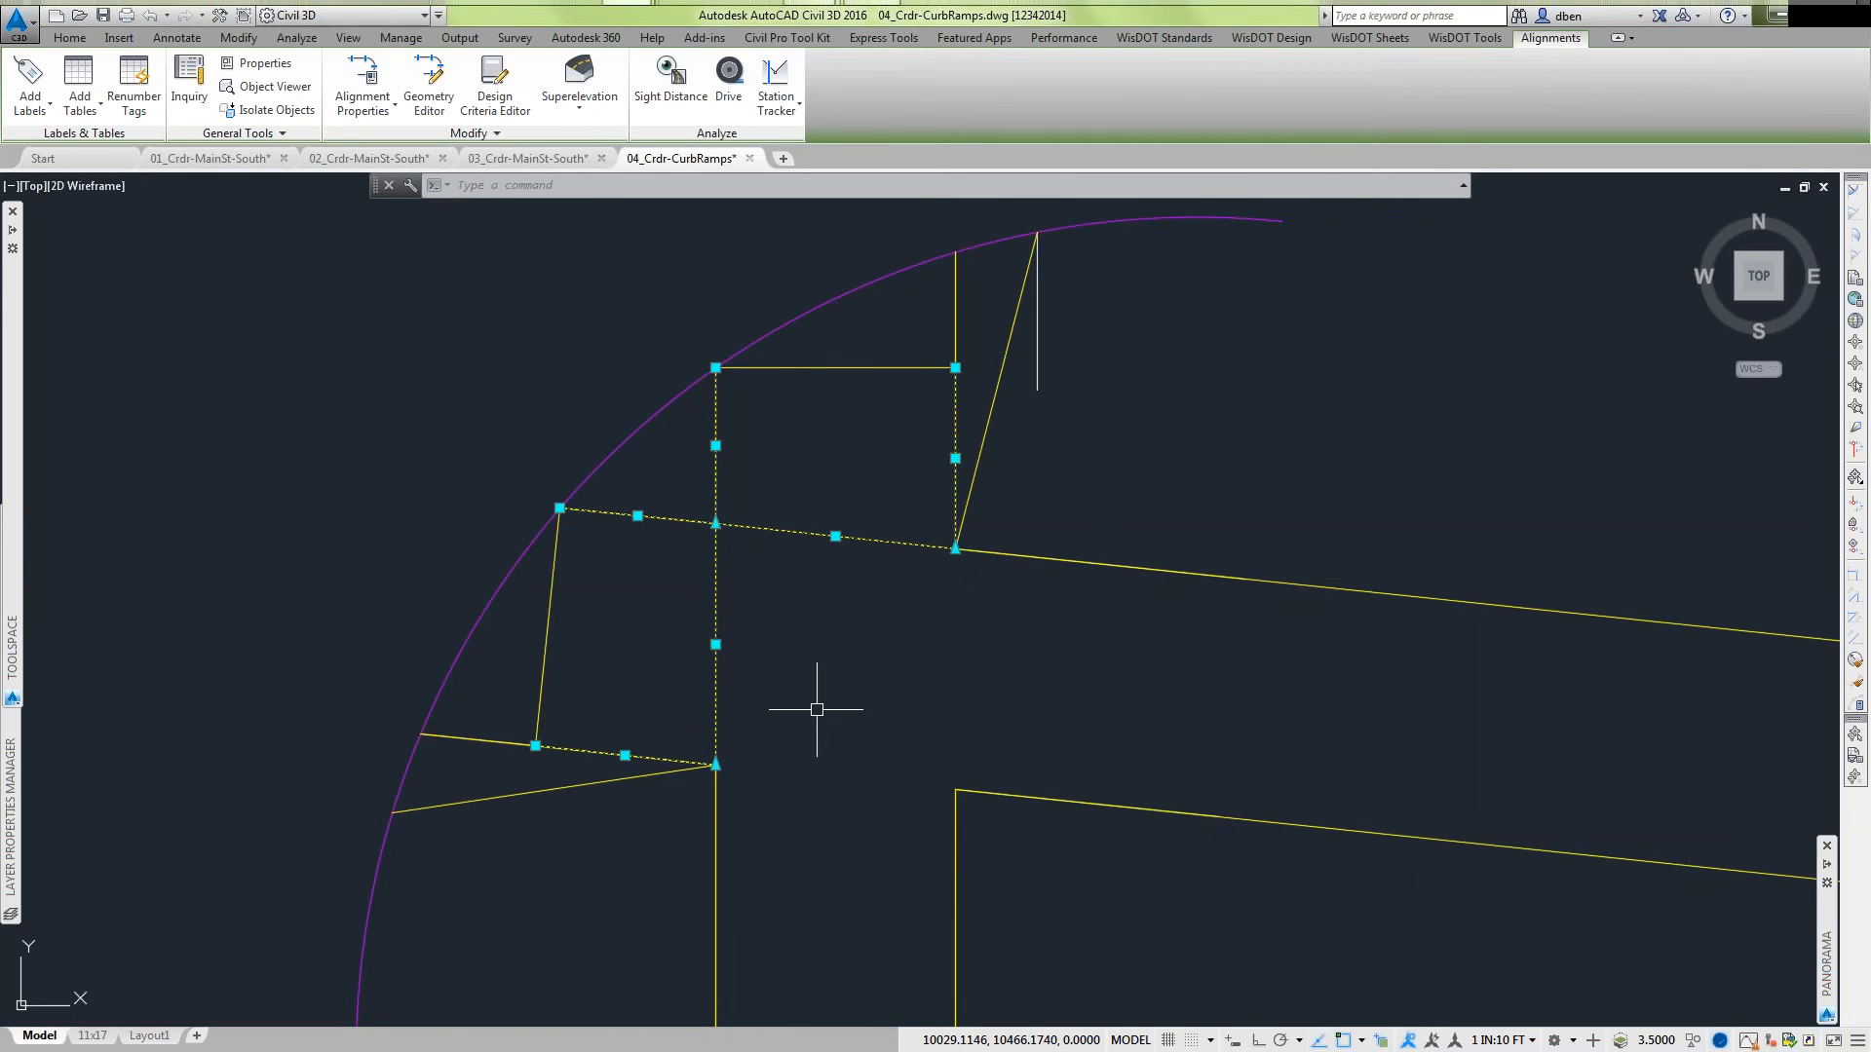
{"action": "key", "text": "Escape"}
Highlight the two inner sidewalk alignments that flare out from the landings to the curb return, and clear the selection.
{"action": "left_click", "coordinate": [588, 781]}
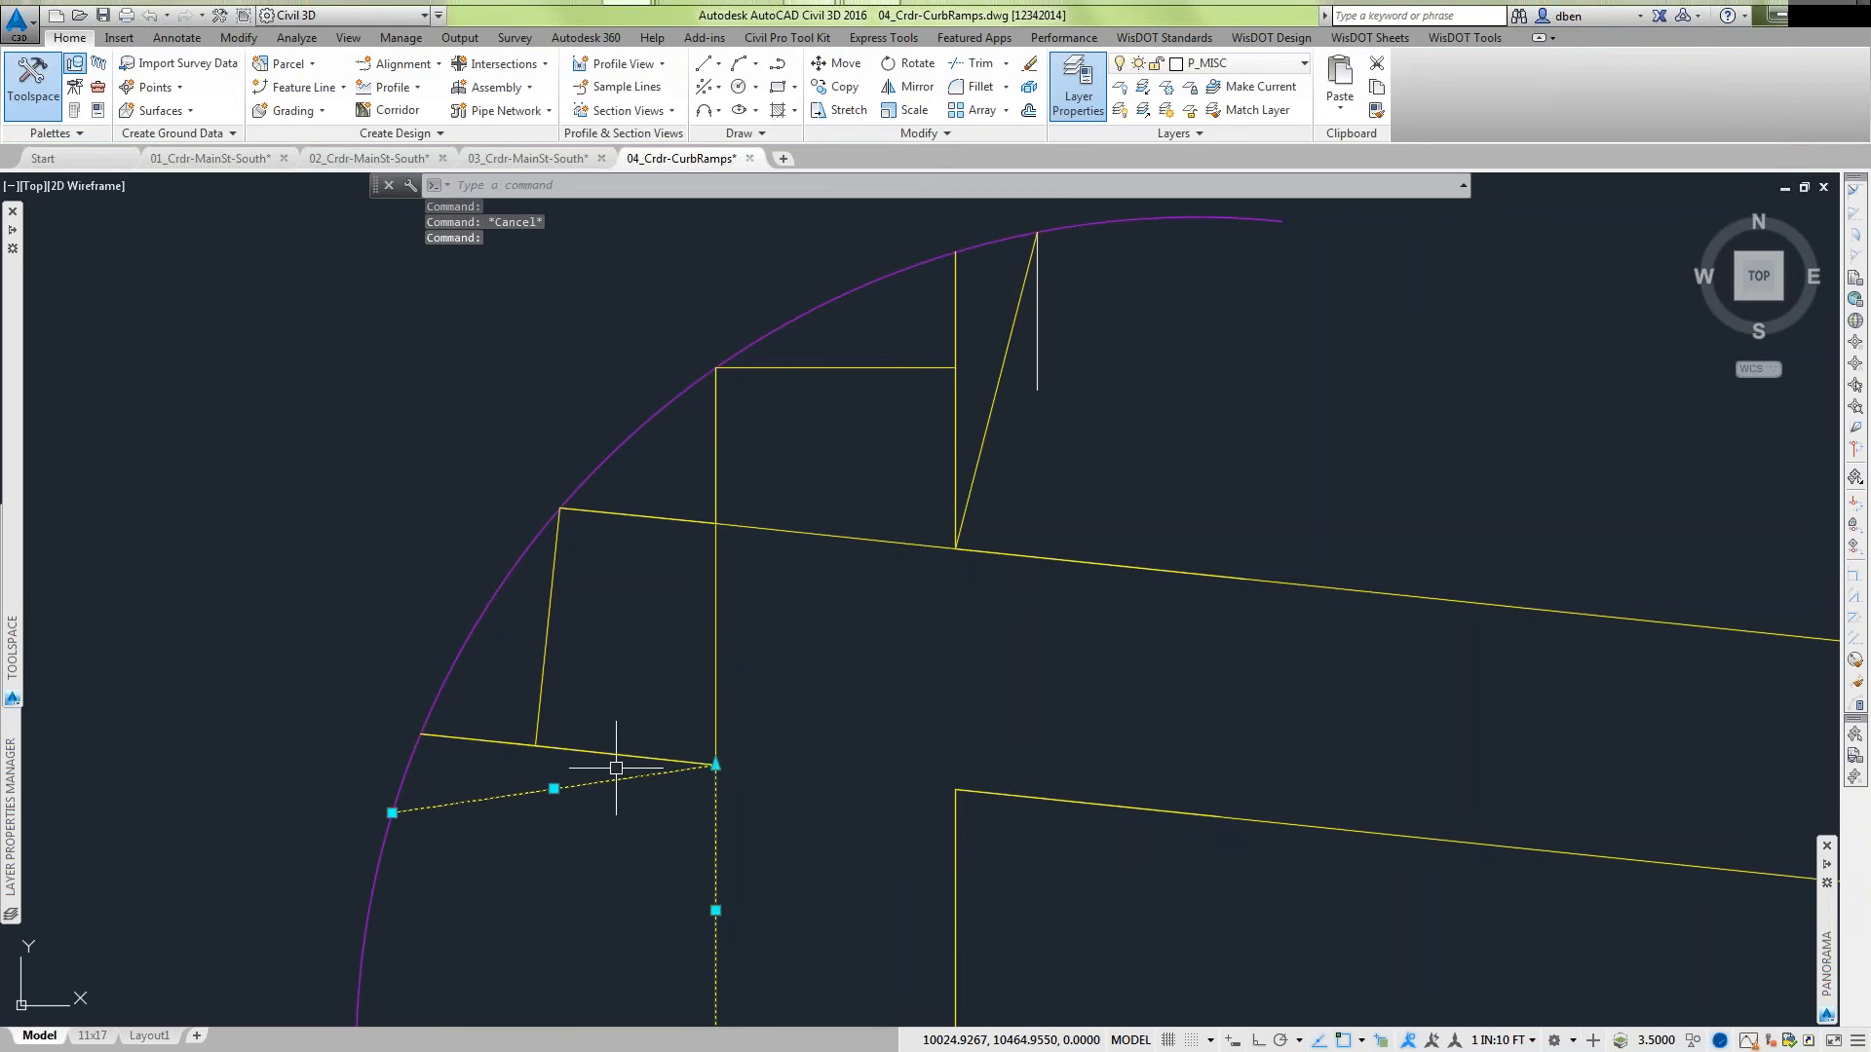
{"action": "left_click", "coordinate": [1015, 314]}
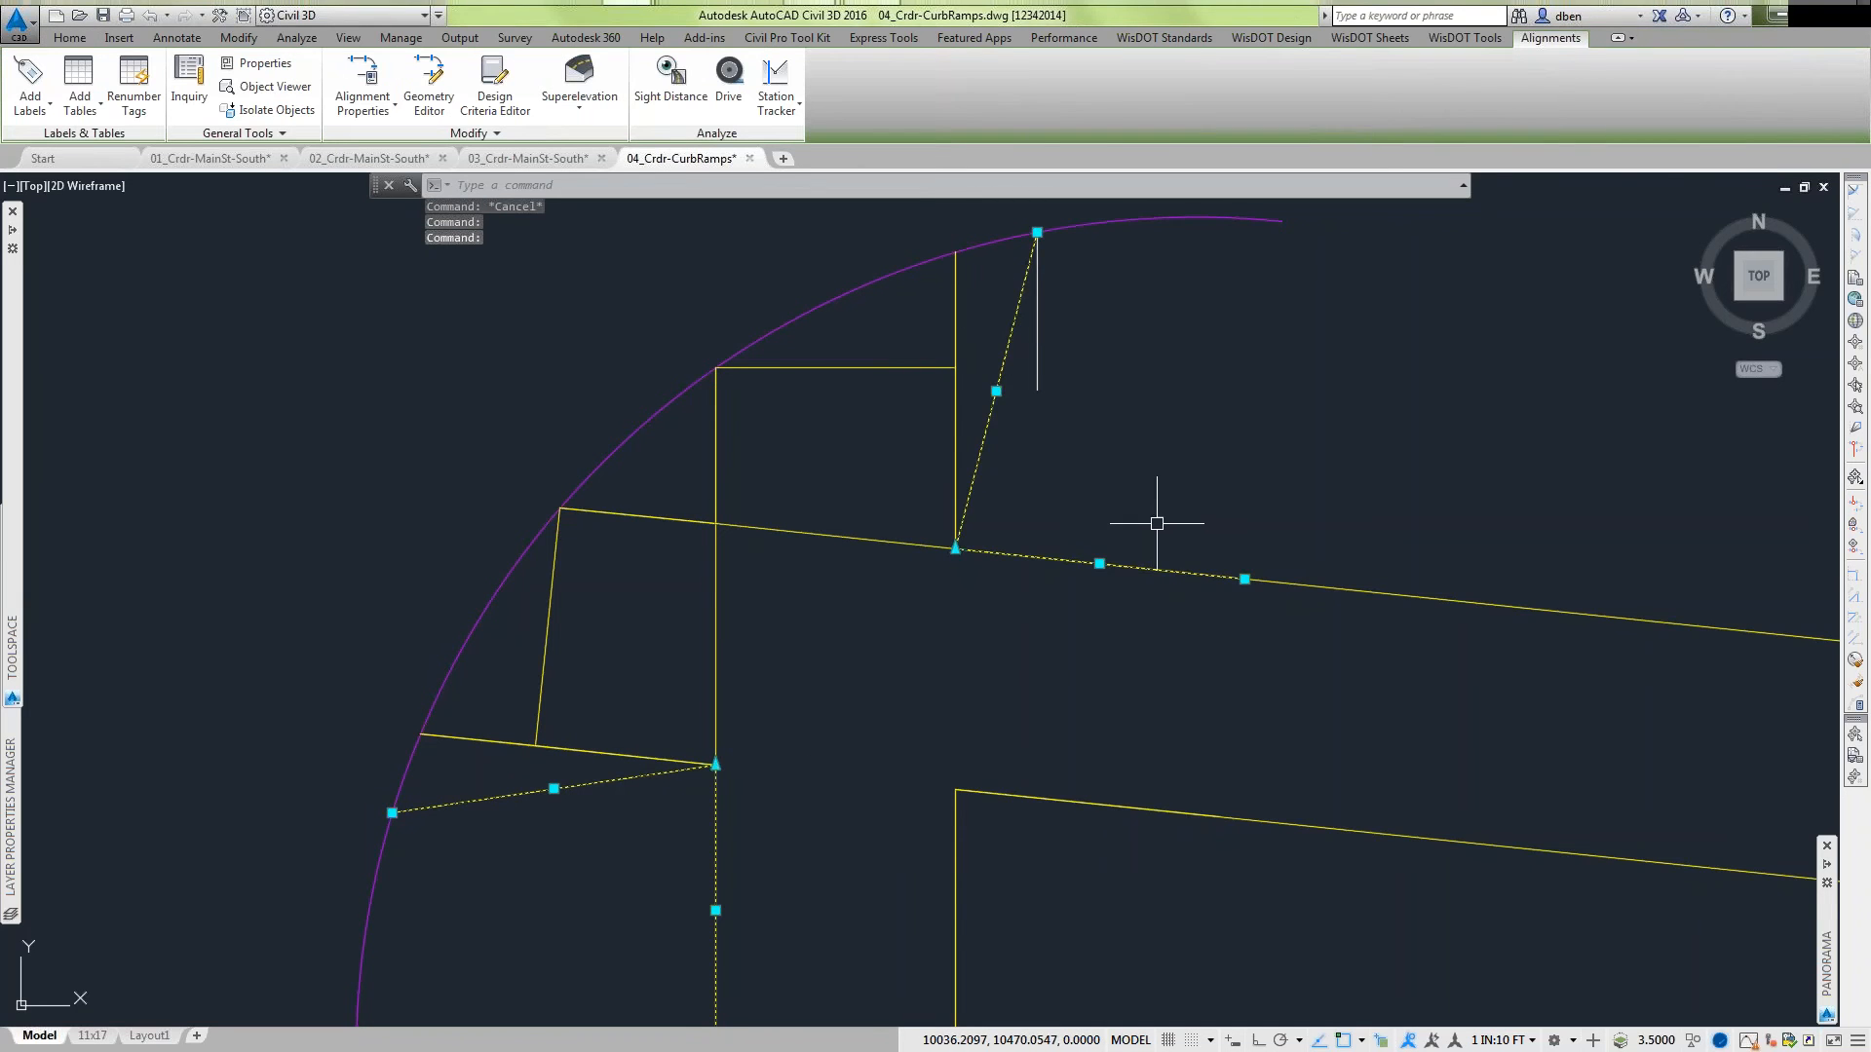
{"action": "scroll", "coordinate": [1170, 585], "scroll_direction": "down", "scroll_amount": 3}
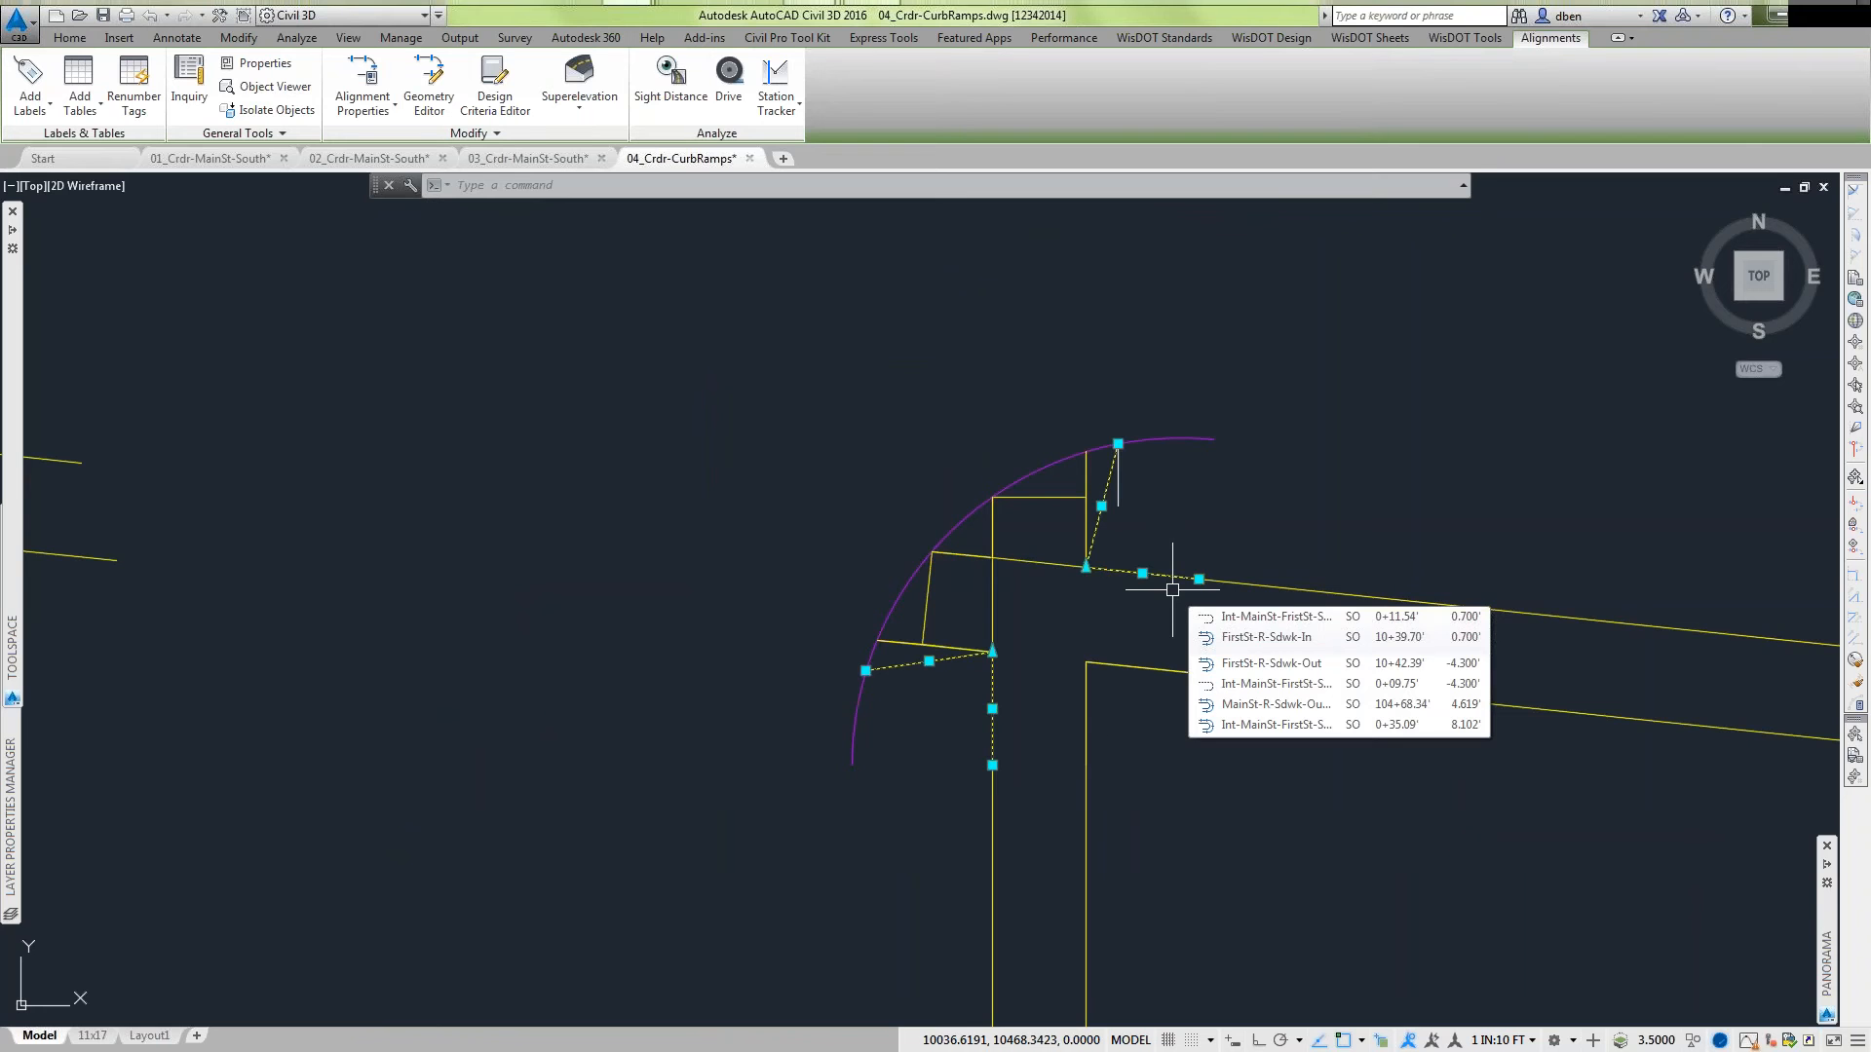
{"action": "middle_click_drag", "start_coordinate": [1052, 635], "coordinate": [985, 584]}
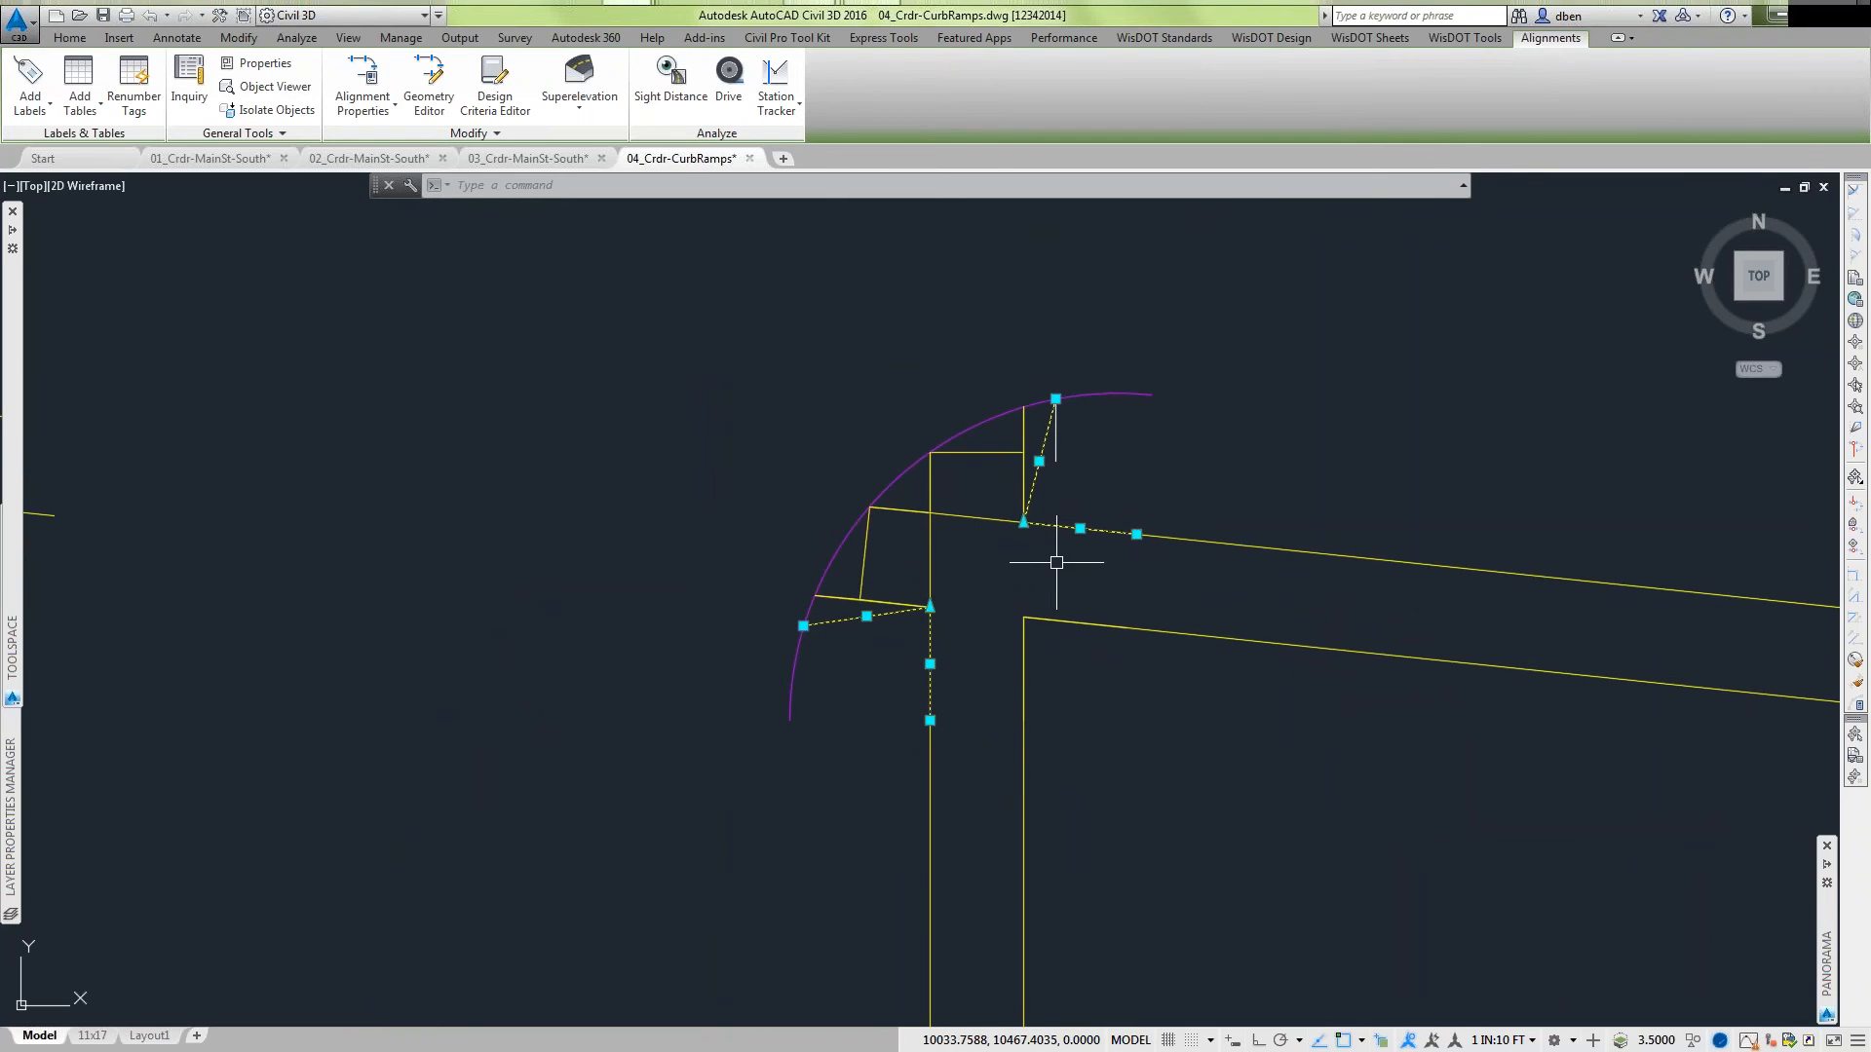
{"action": "key", "text": "Escape"}
Select the outer sidewalk, both inner sidewalk and First Street ramp alignments together, and turn selection cycling off.
{"action": "left_click", "coordinate": [1052, 616]}
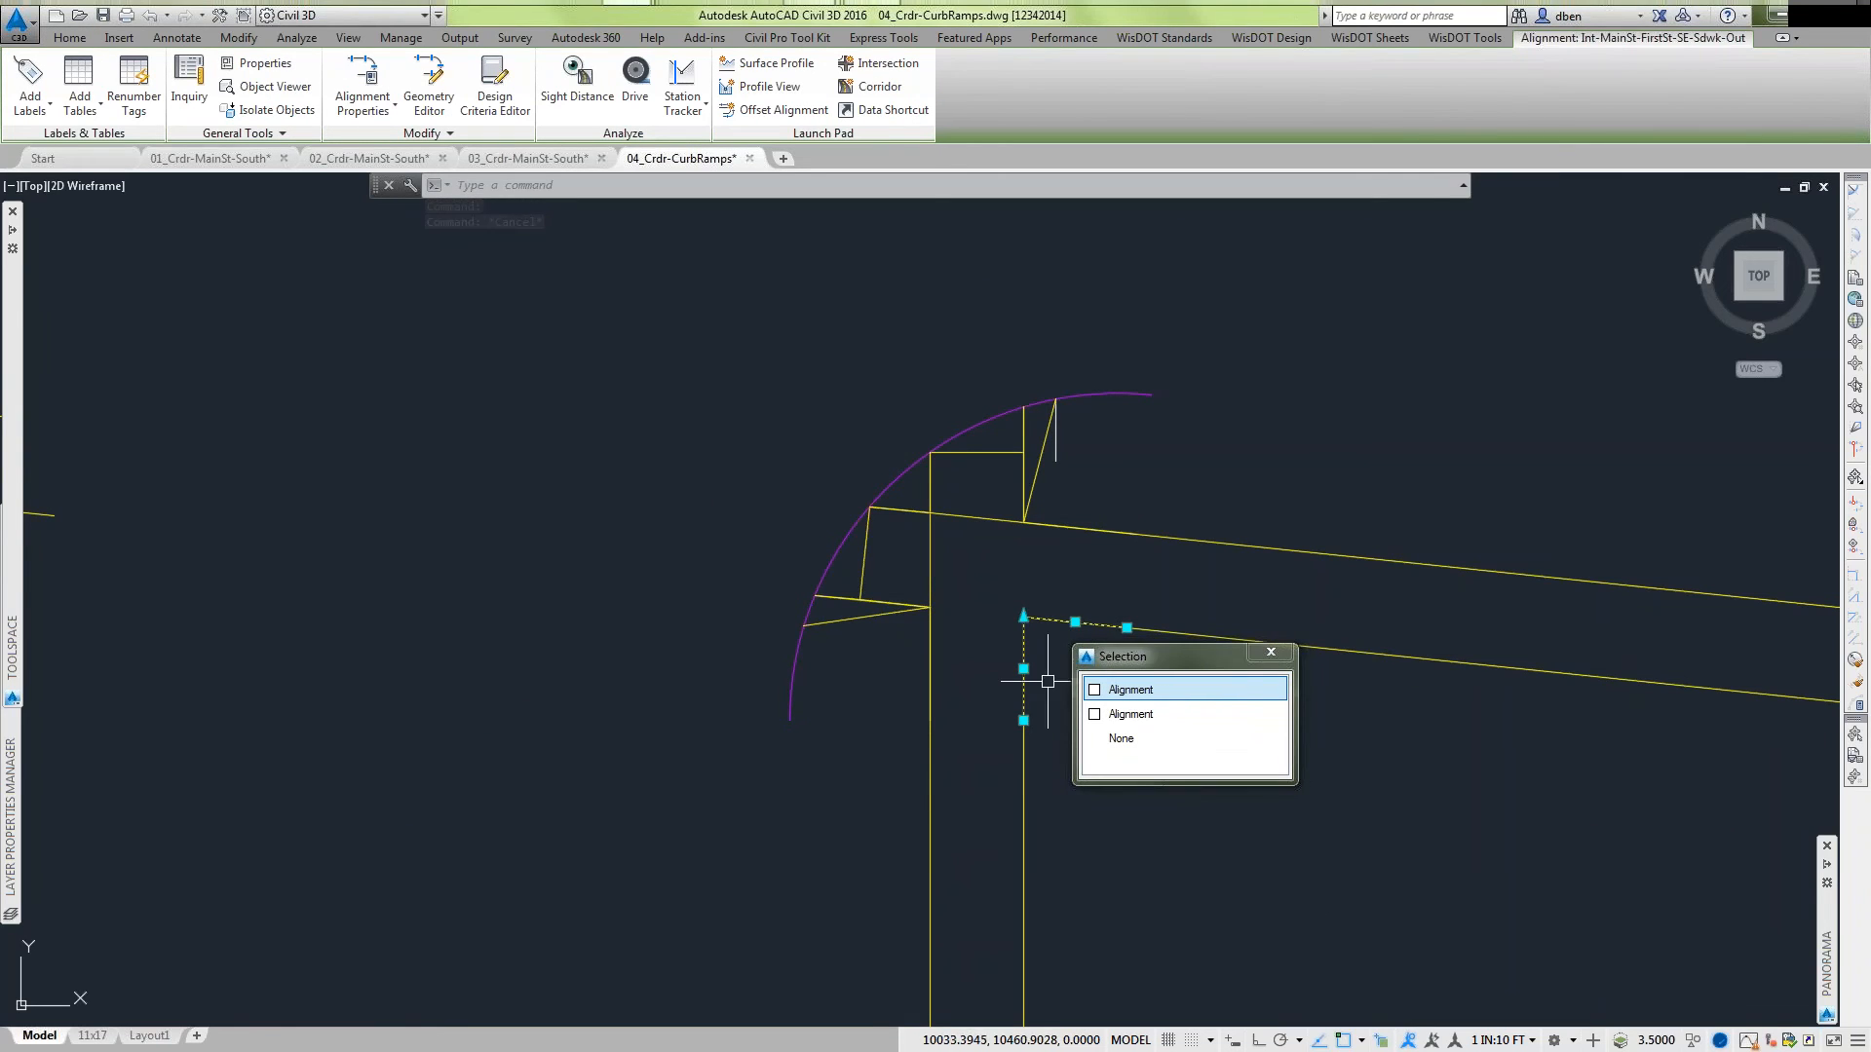
{"action": "left_click", "coordinate": [933, 689]}
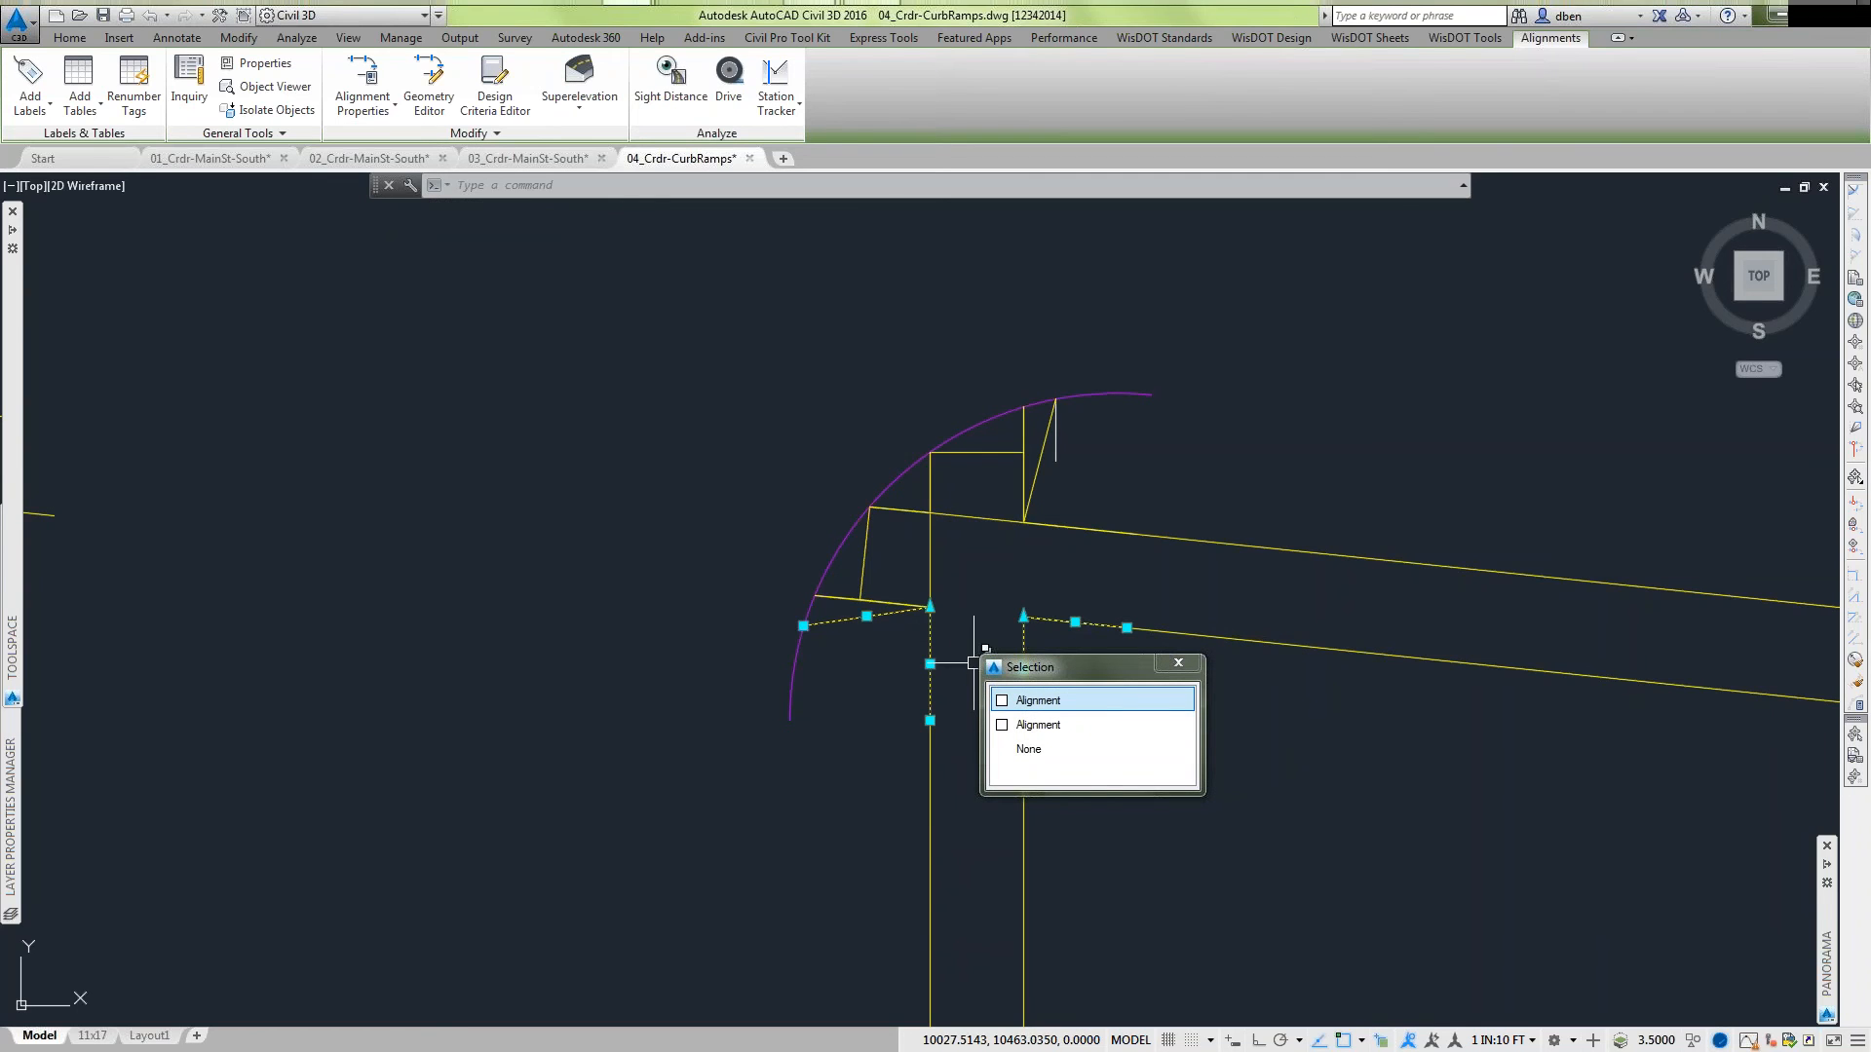
{"action": "left_click", "coordinate": [1020, 478]}
{"action": "left_click", "coordinate": [1023, 424]}
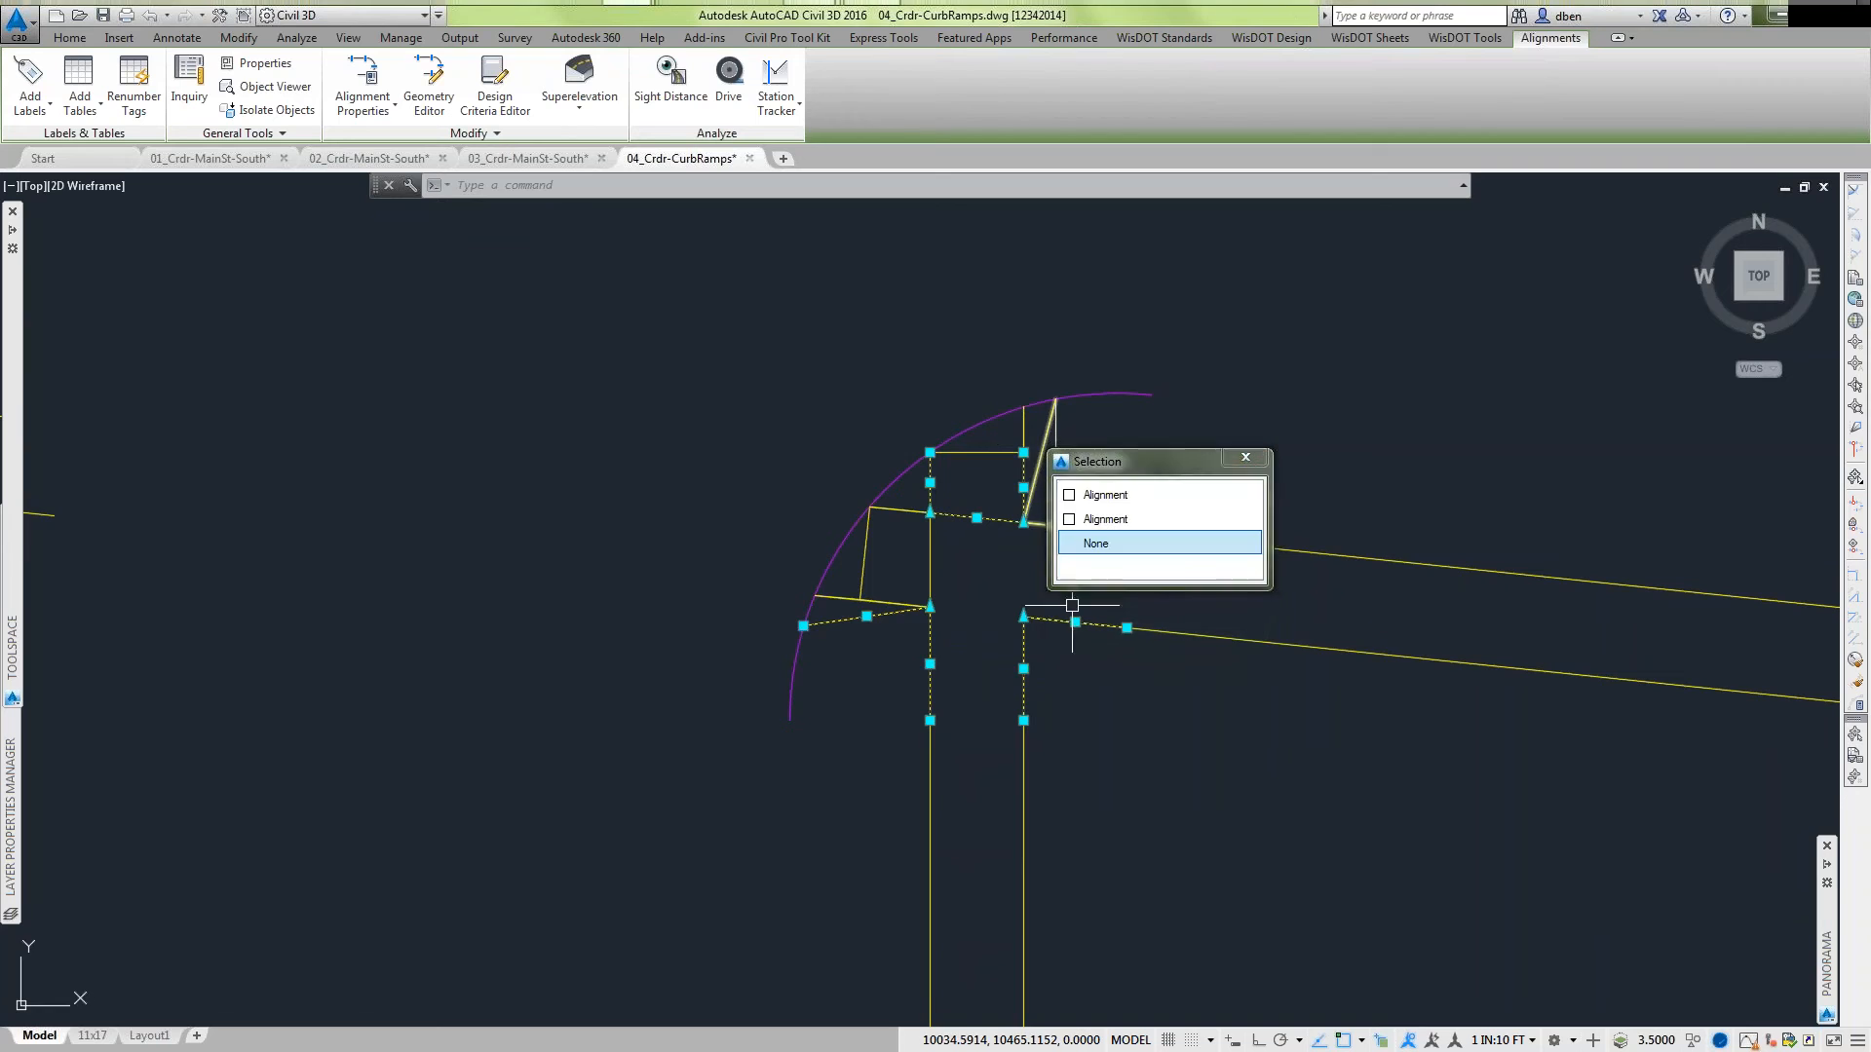
{"action": "left_click_drag", "start_coordinate": [1175, 468], "coordinate": [1363, 411]}
{"action": "left_click", "coordinate": [1435, 401]}
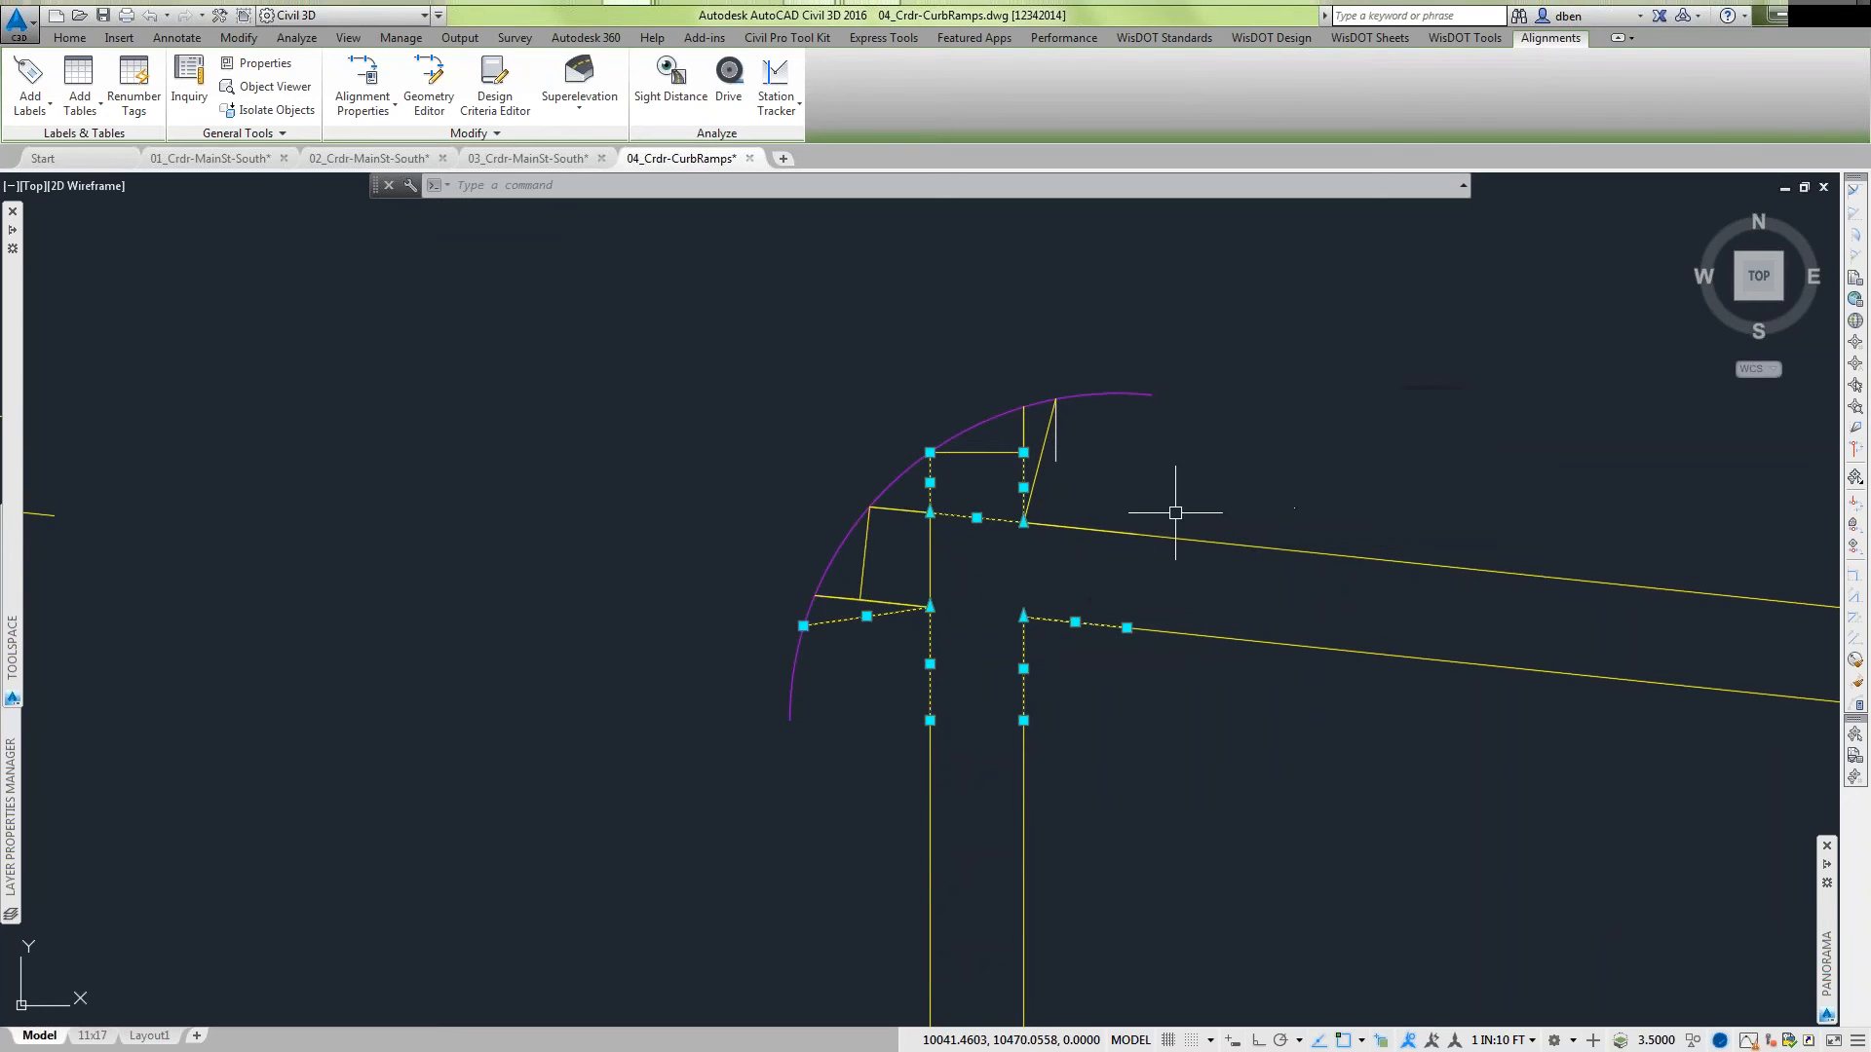
{"action": "left_click", "coordinate": [1080, 531]}
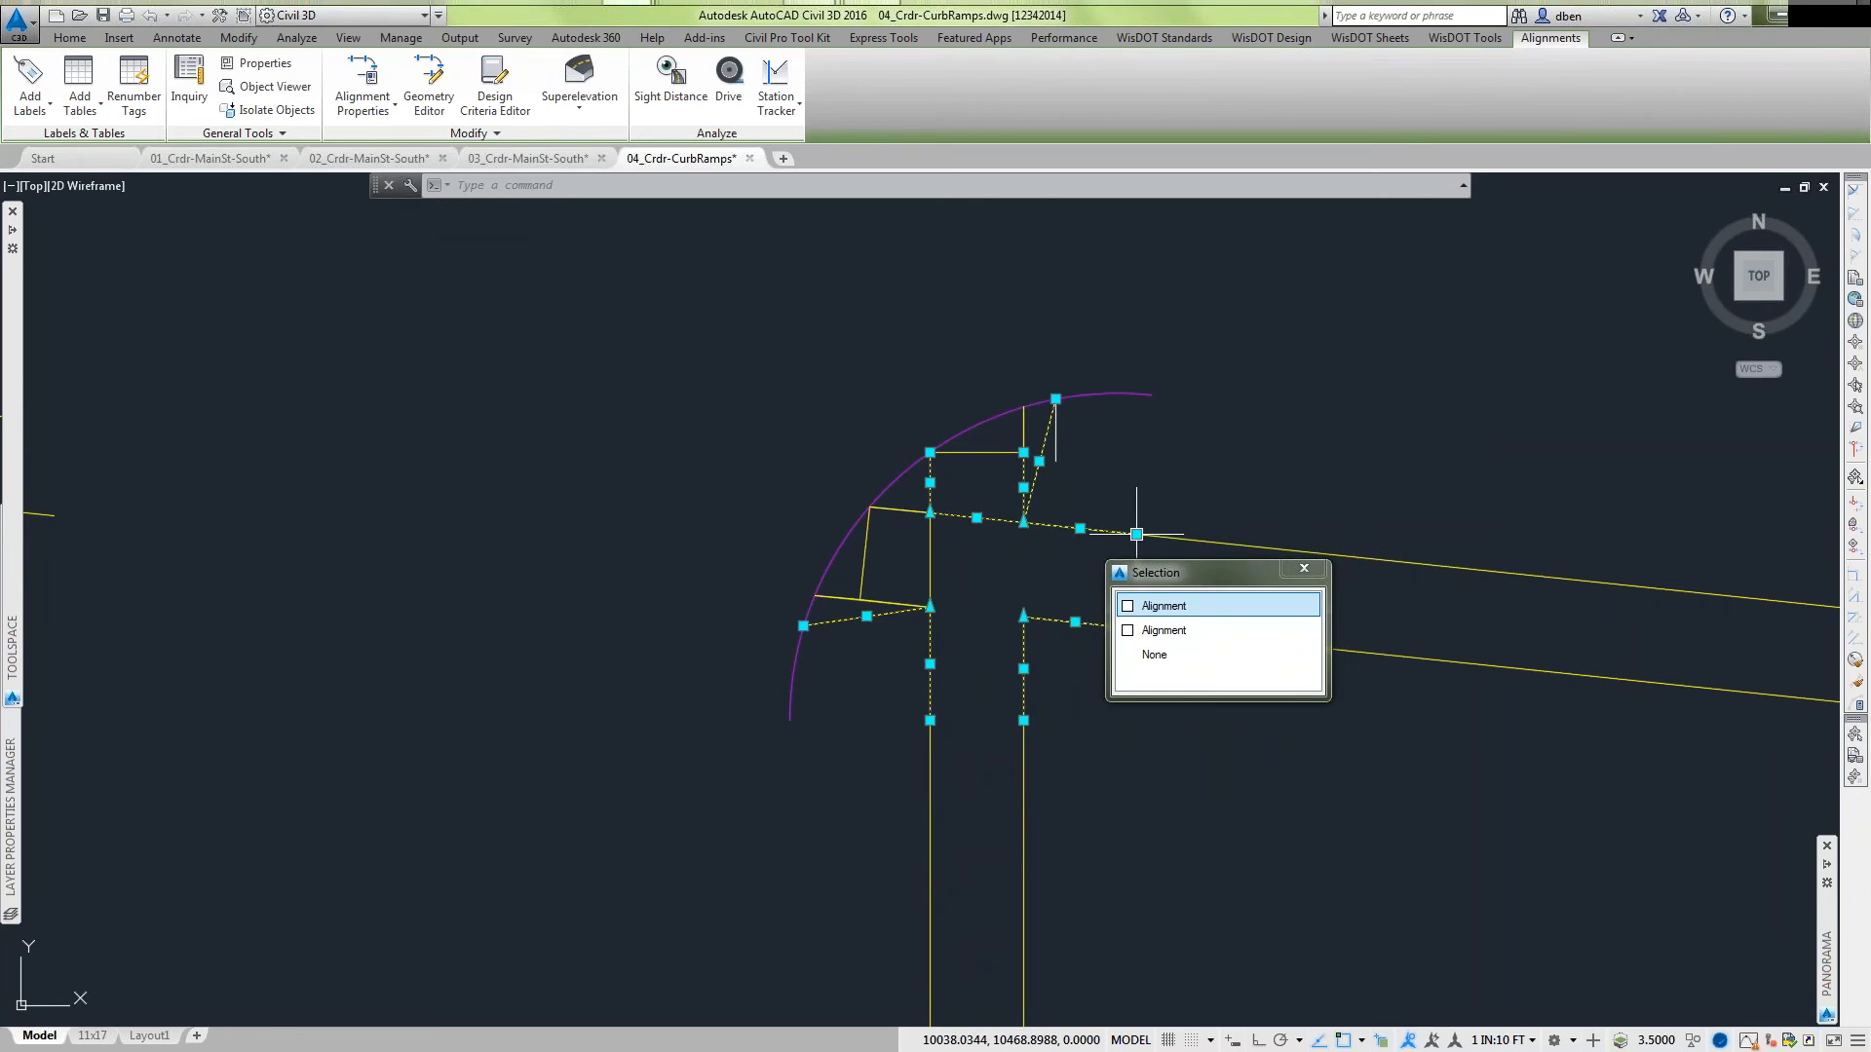
{"action": "key", "text": "ctrl+w"}
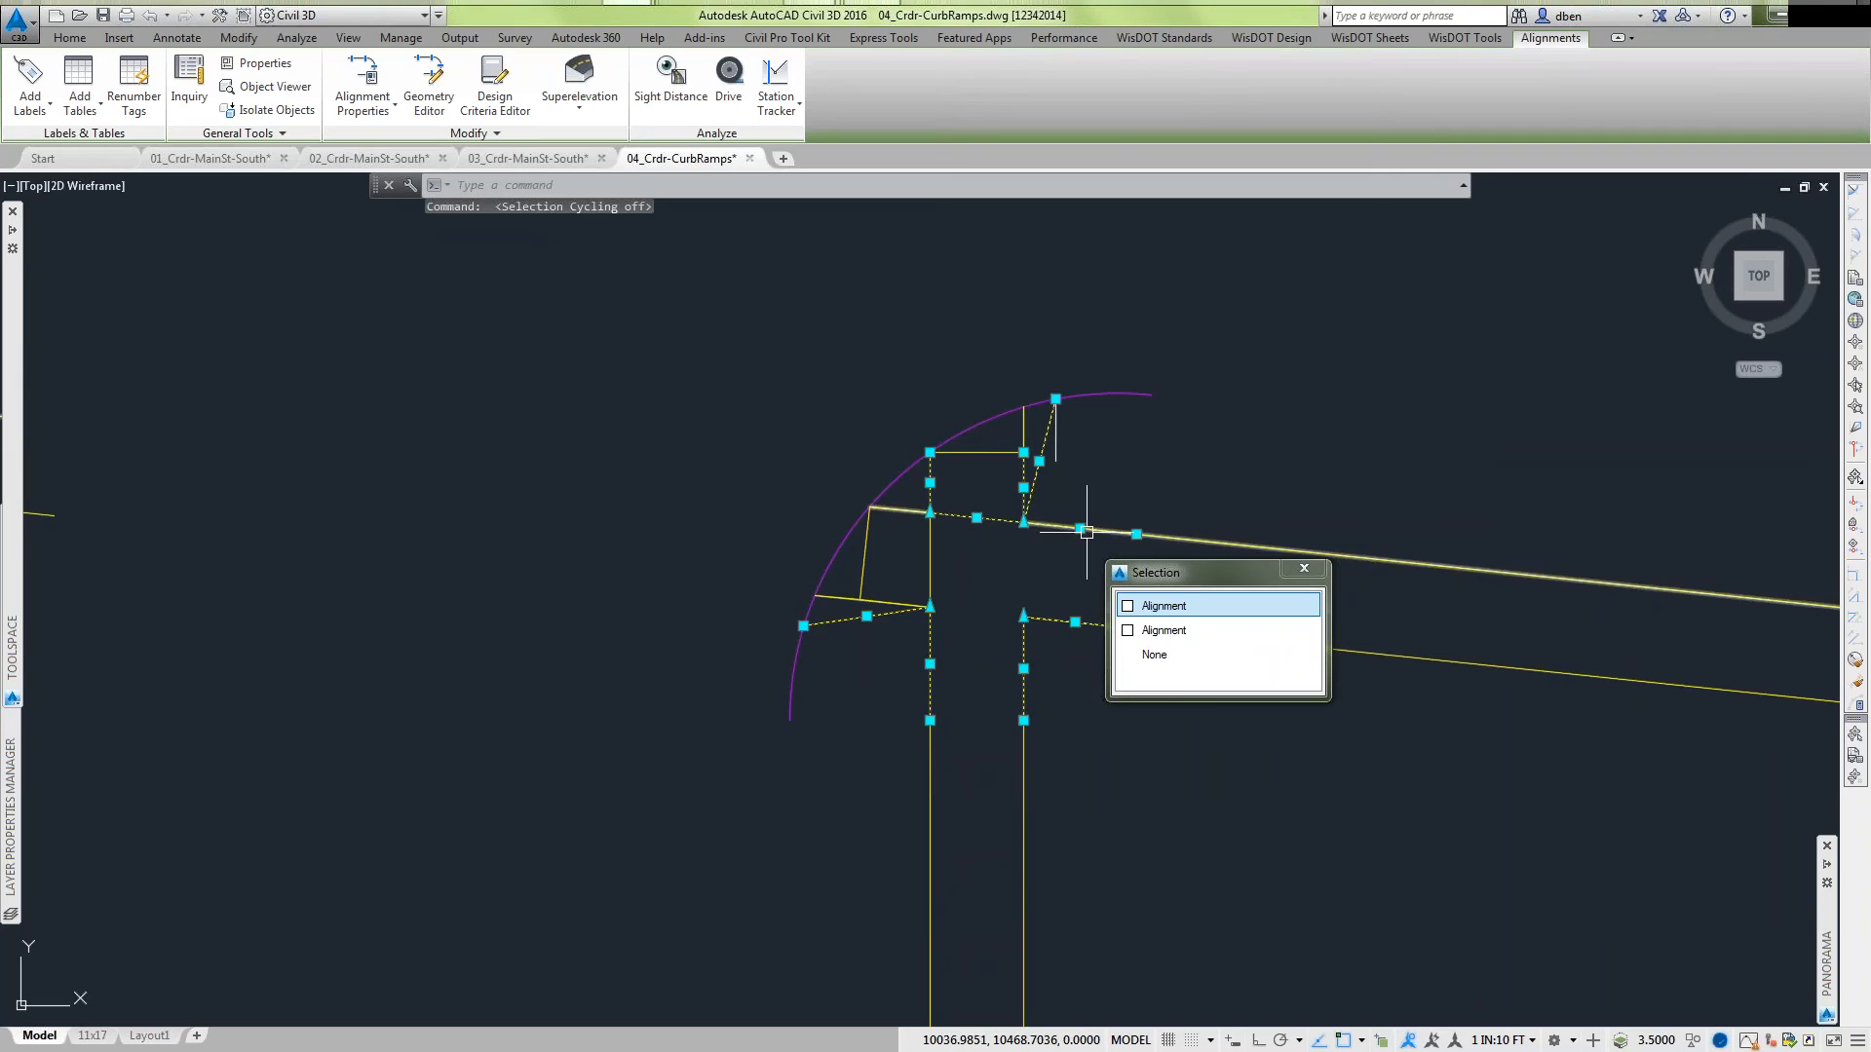
Remove the ramp alignment and both inner sidewalk alignments from the selection, keeping only the outer sidewalk alignment selected.
{"action": "left_click", "coordinate": [957, 517], "text": "shift"}
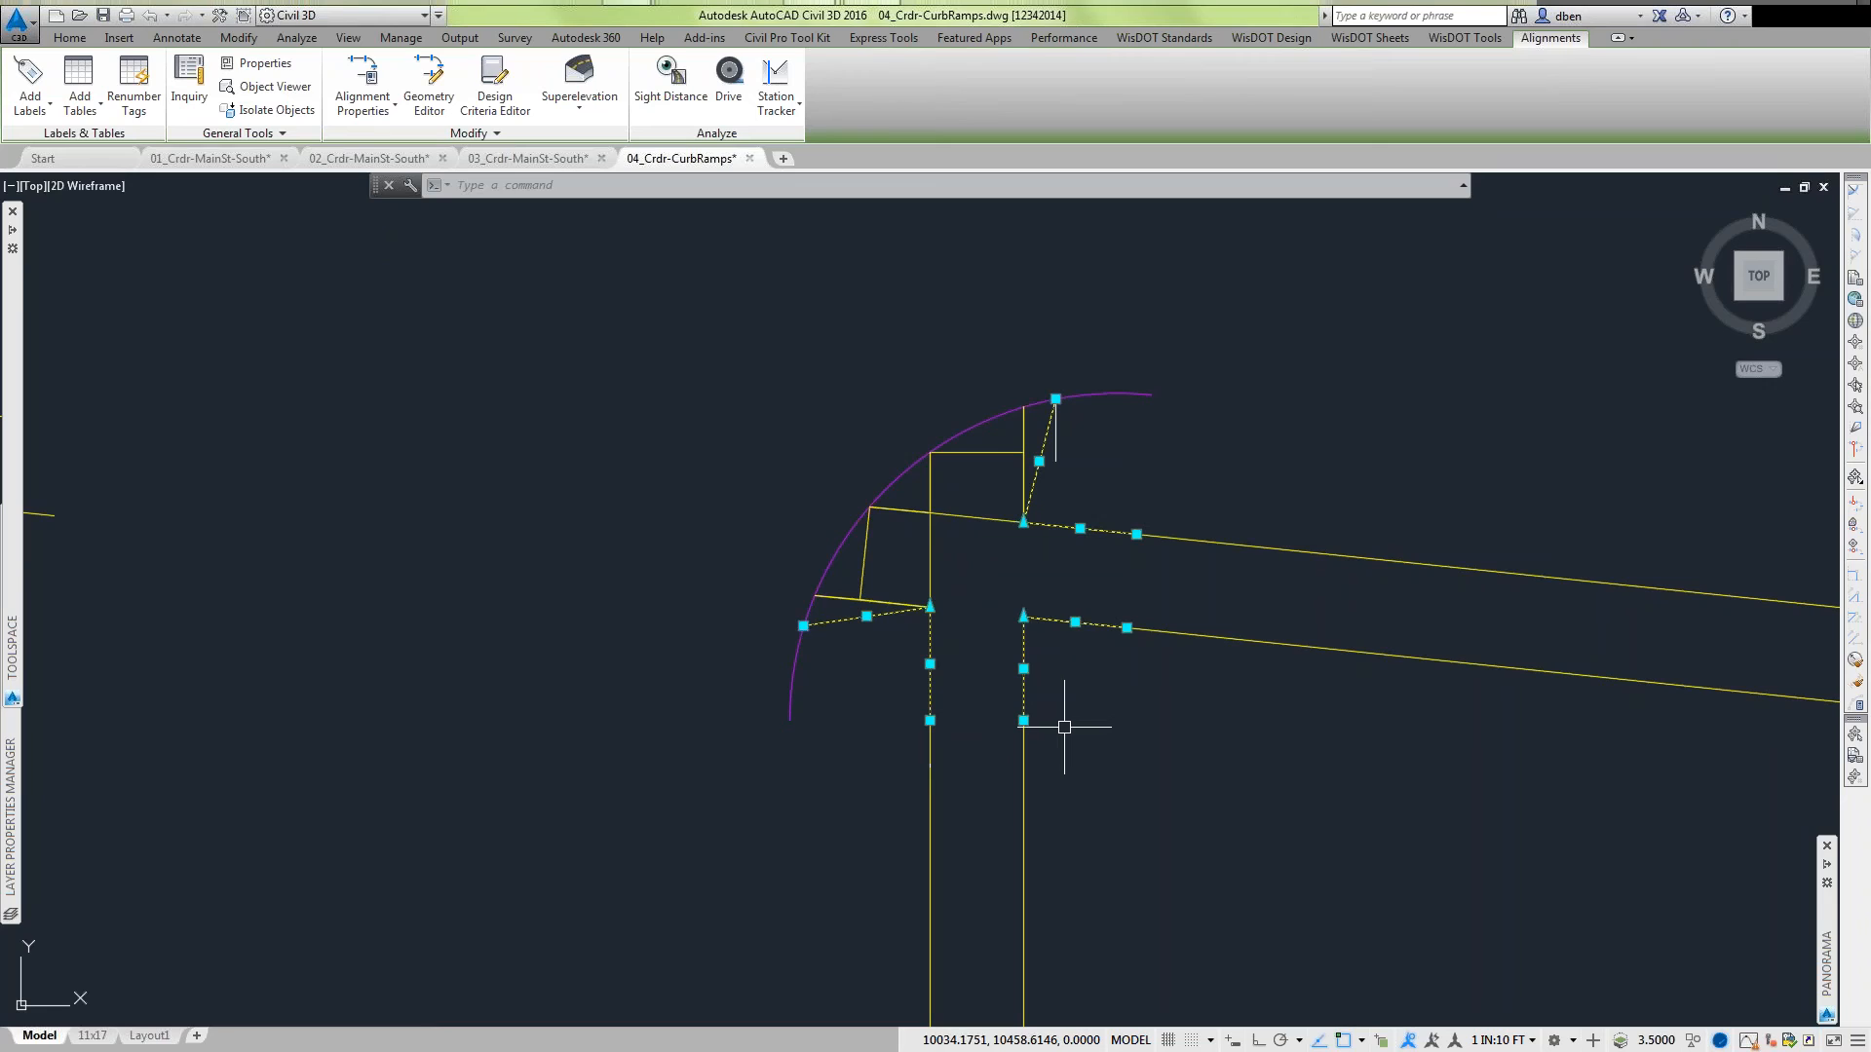
{"action": "left_click", "coordinate": [931, 639], "text": "shift"}
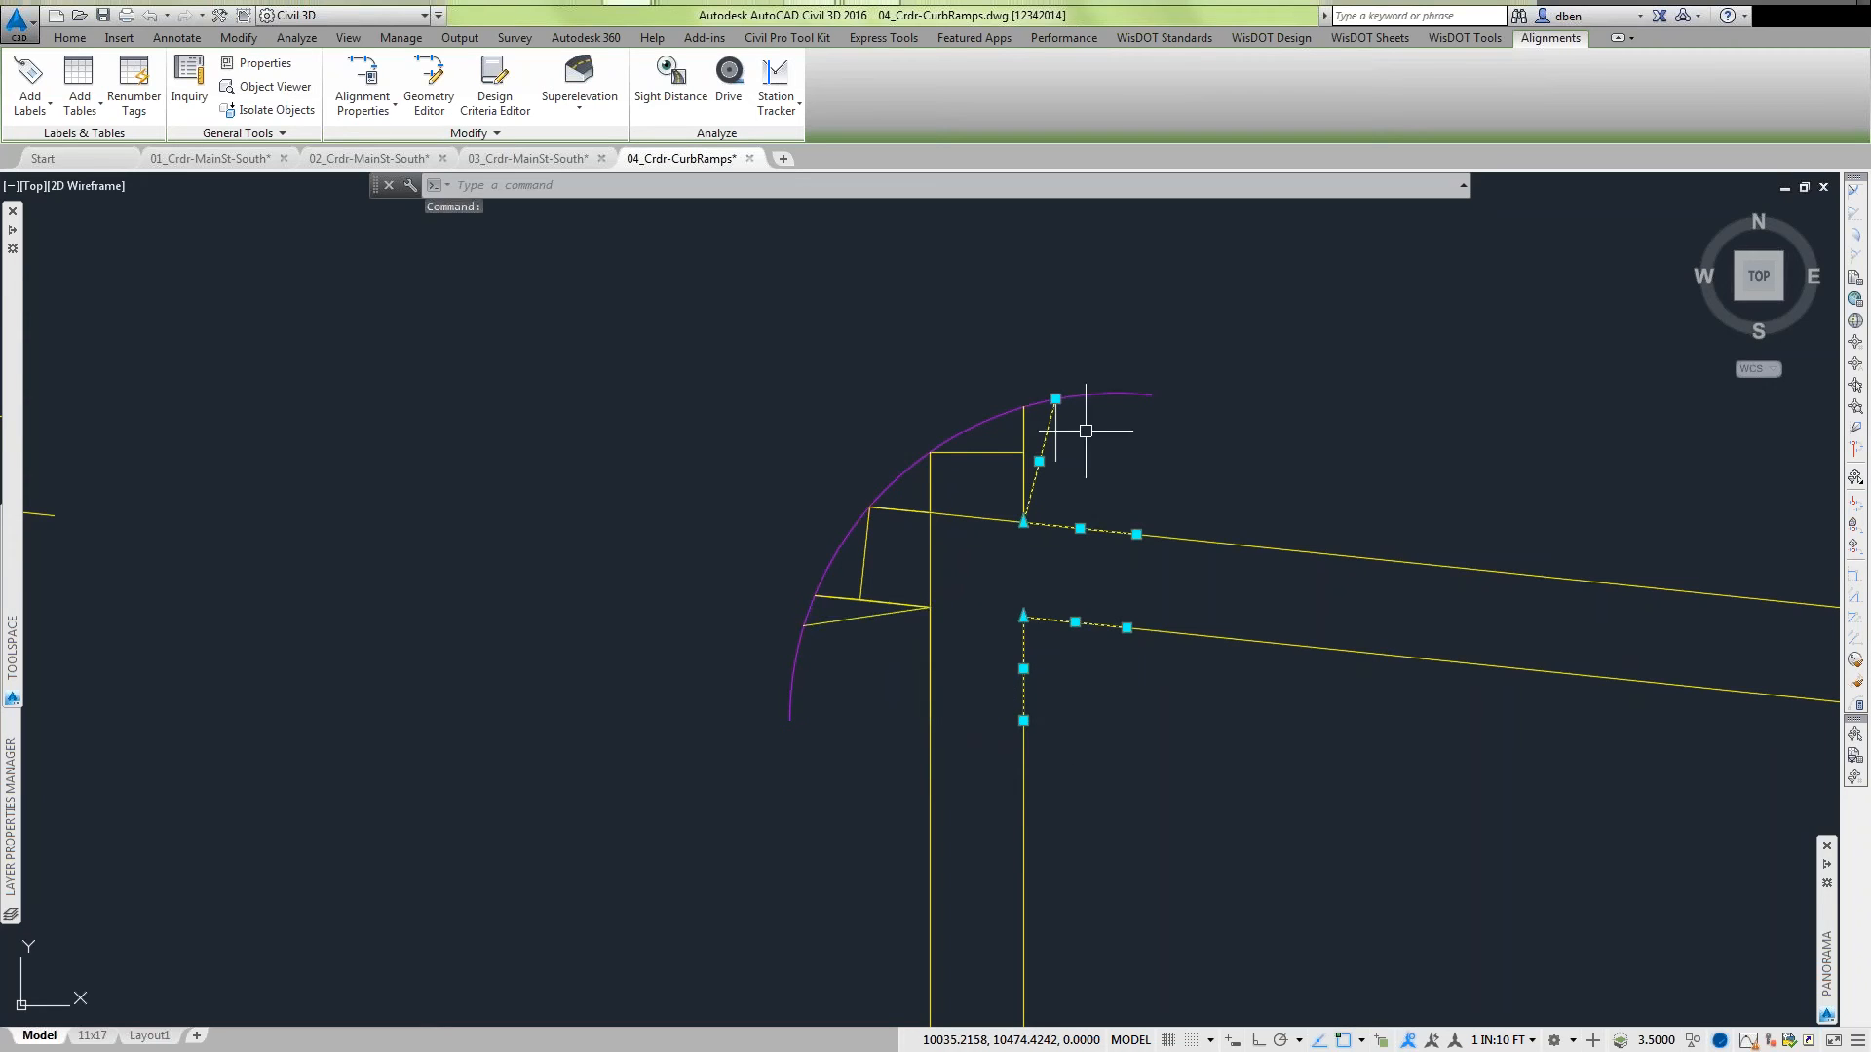
{"action": "left_click", "coordinate": [1034, 480], "text": "shift"}
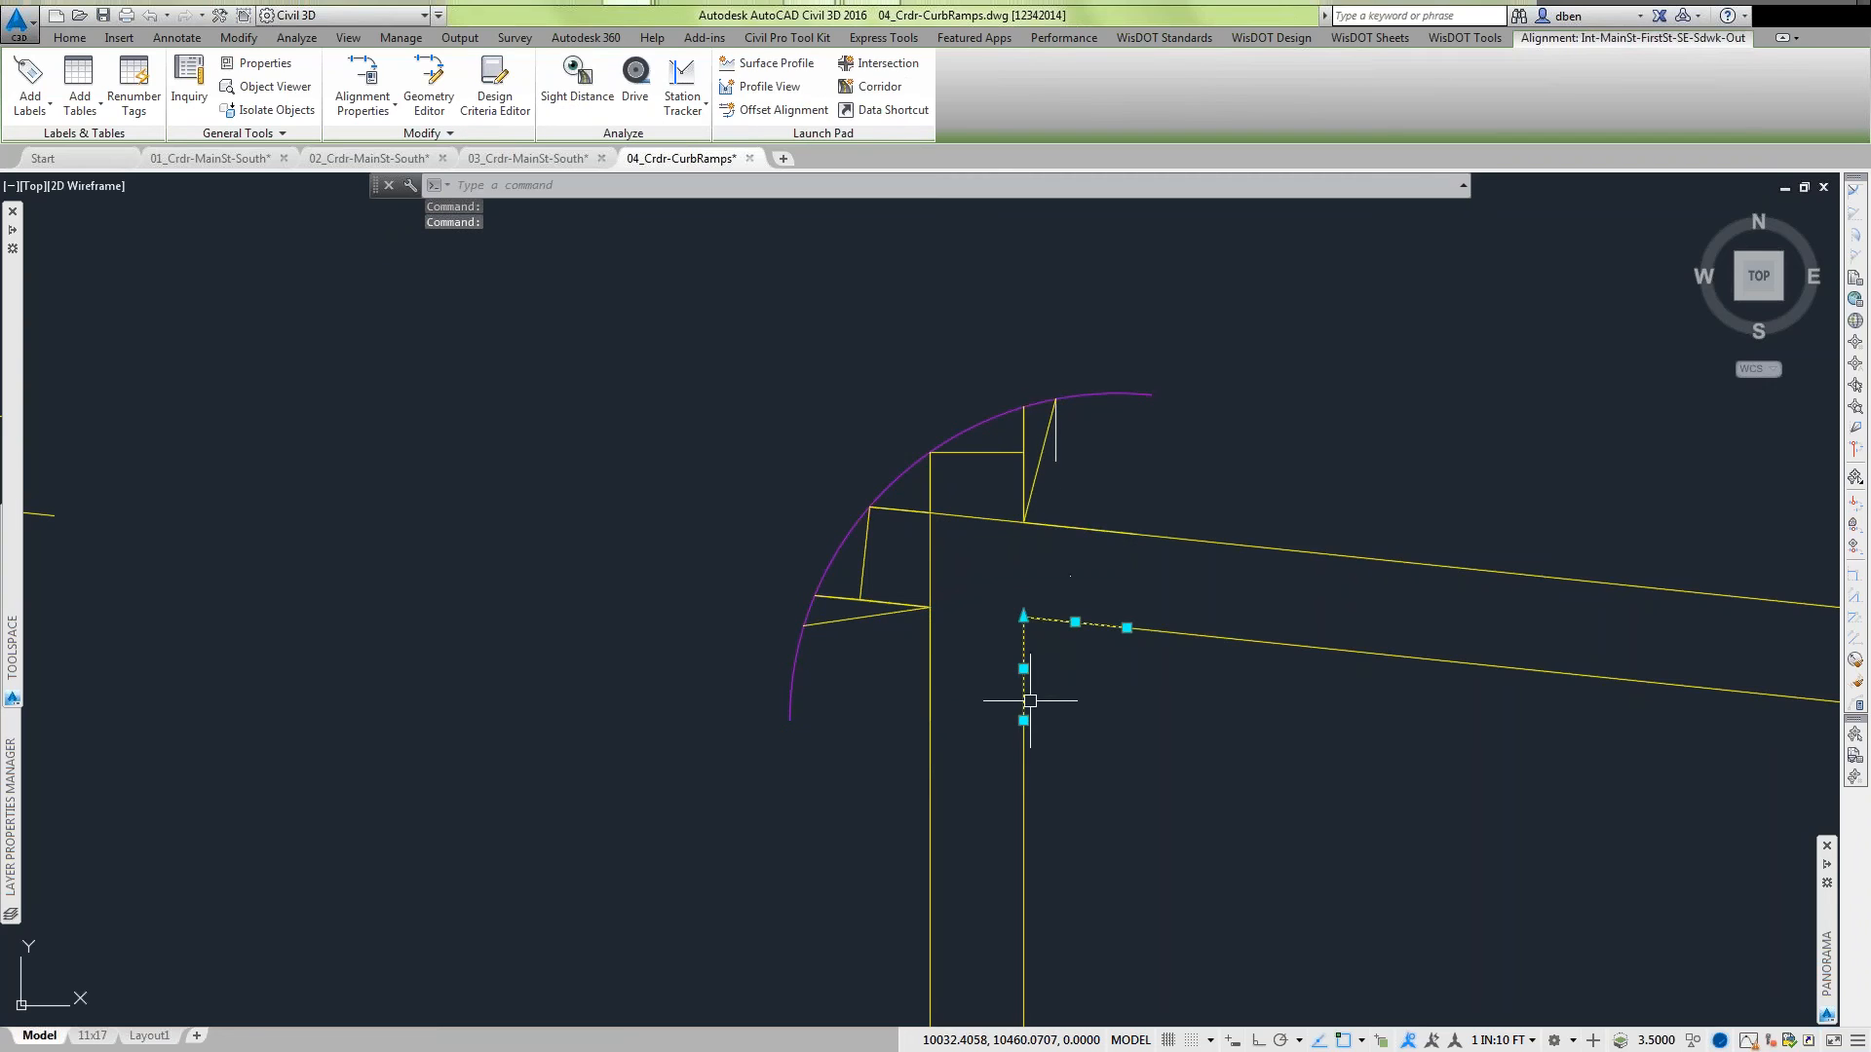
{"action": "left_click", "coordinate": [1065, 528]}
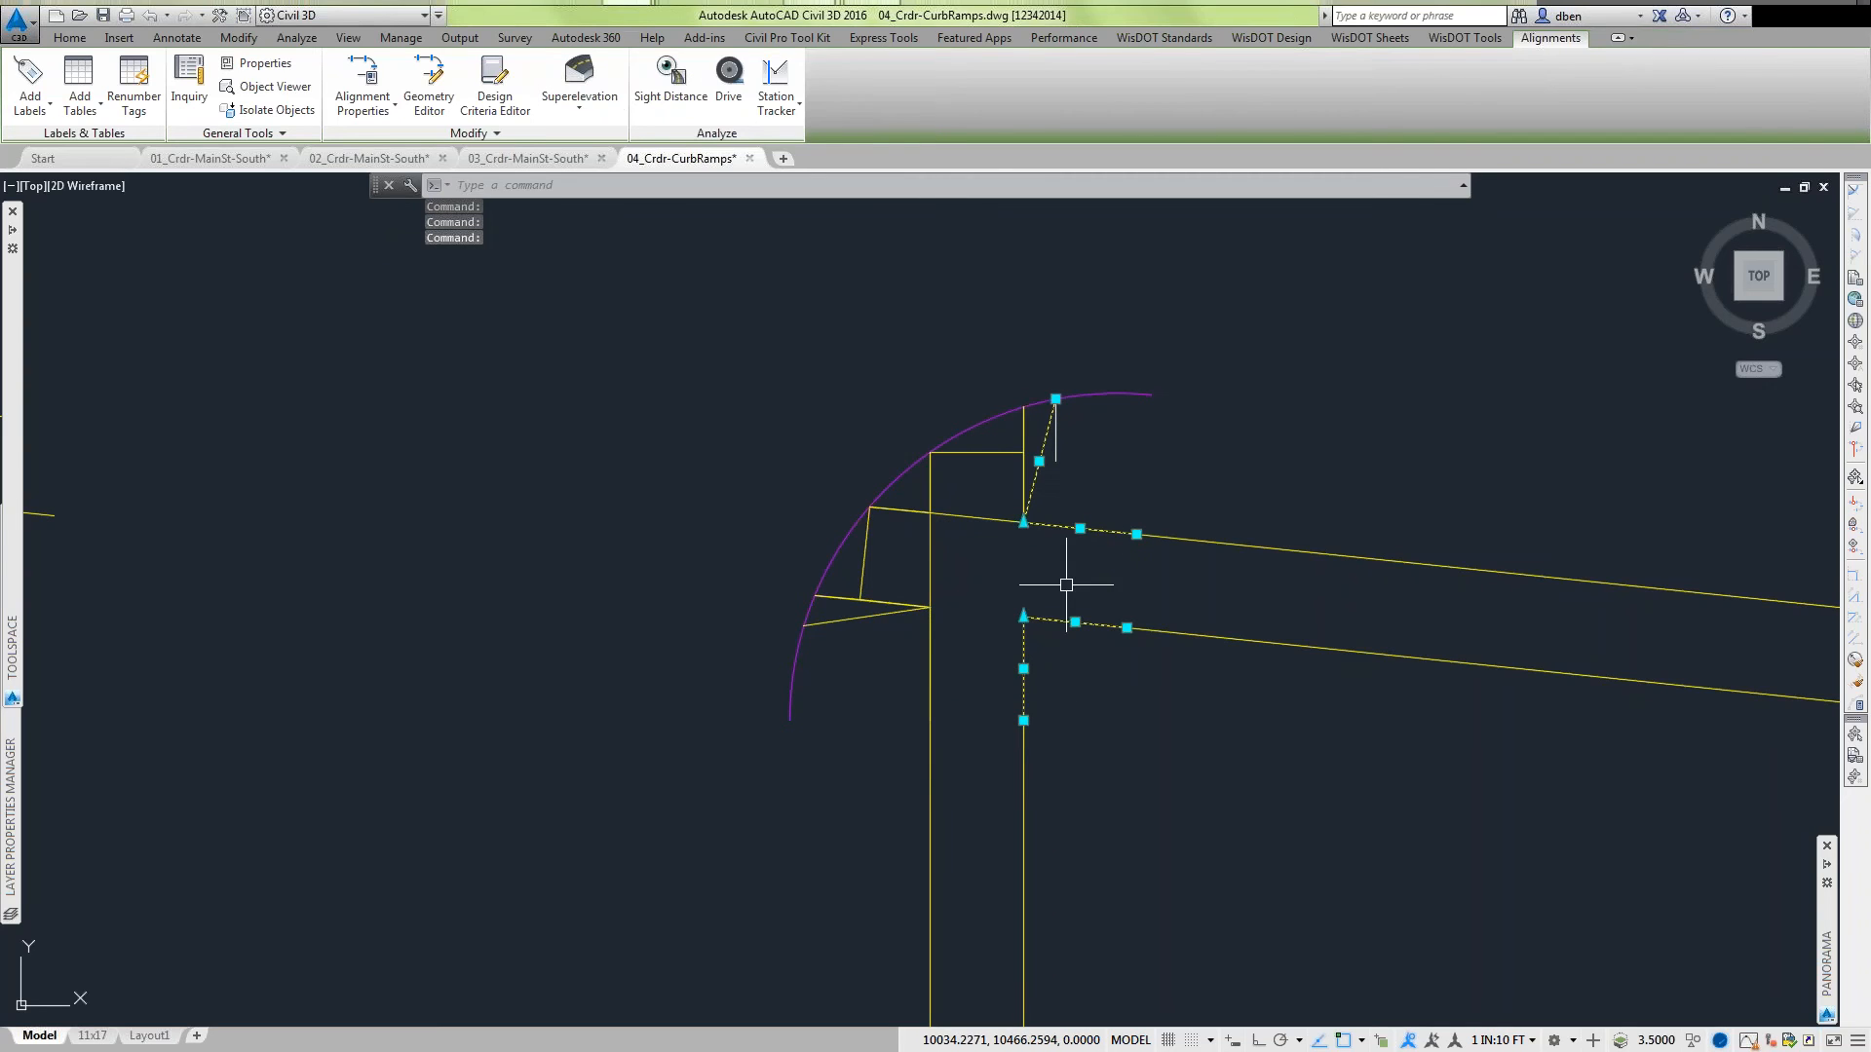
{"action": "left_click", "coordinate": [1107, 533], "text": "shift"}
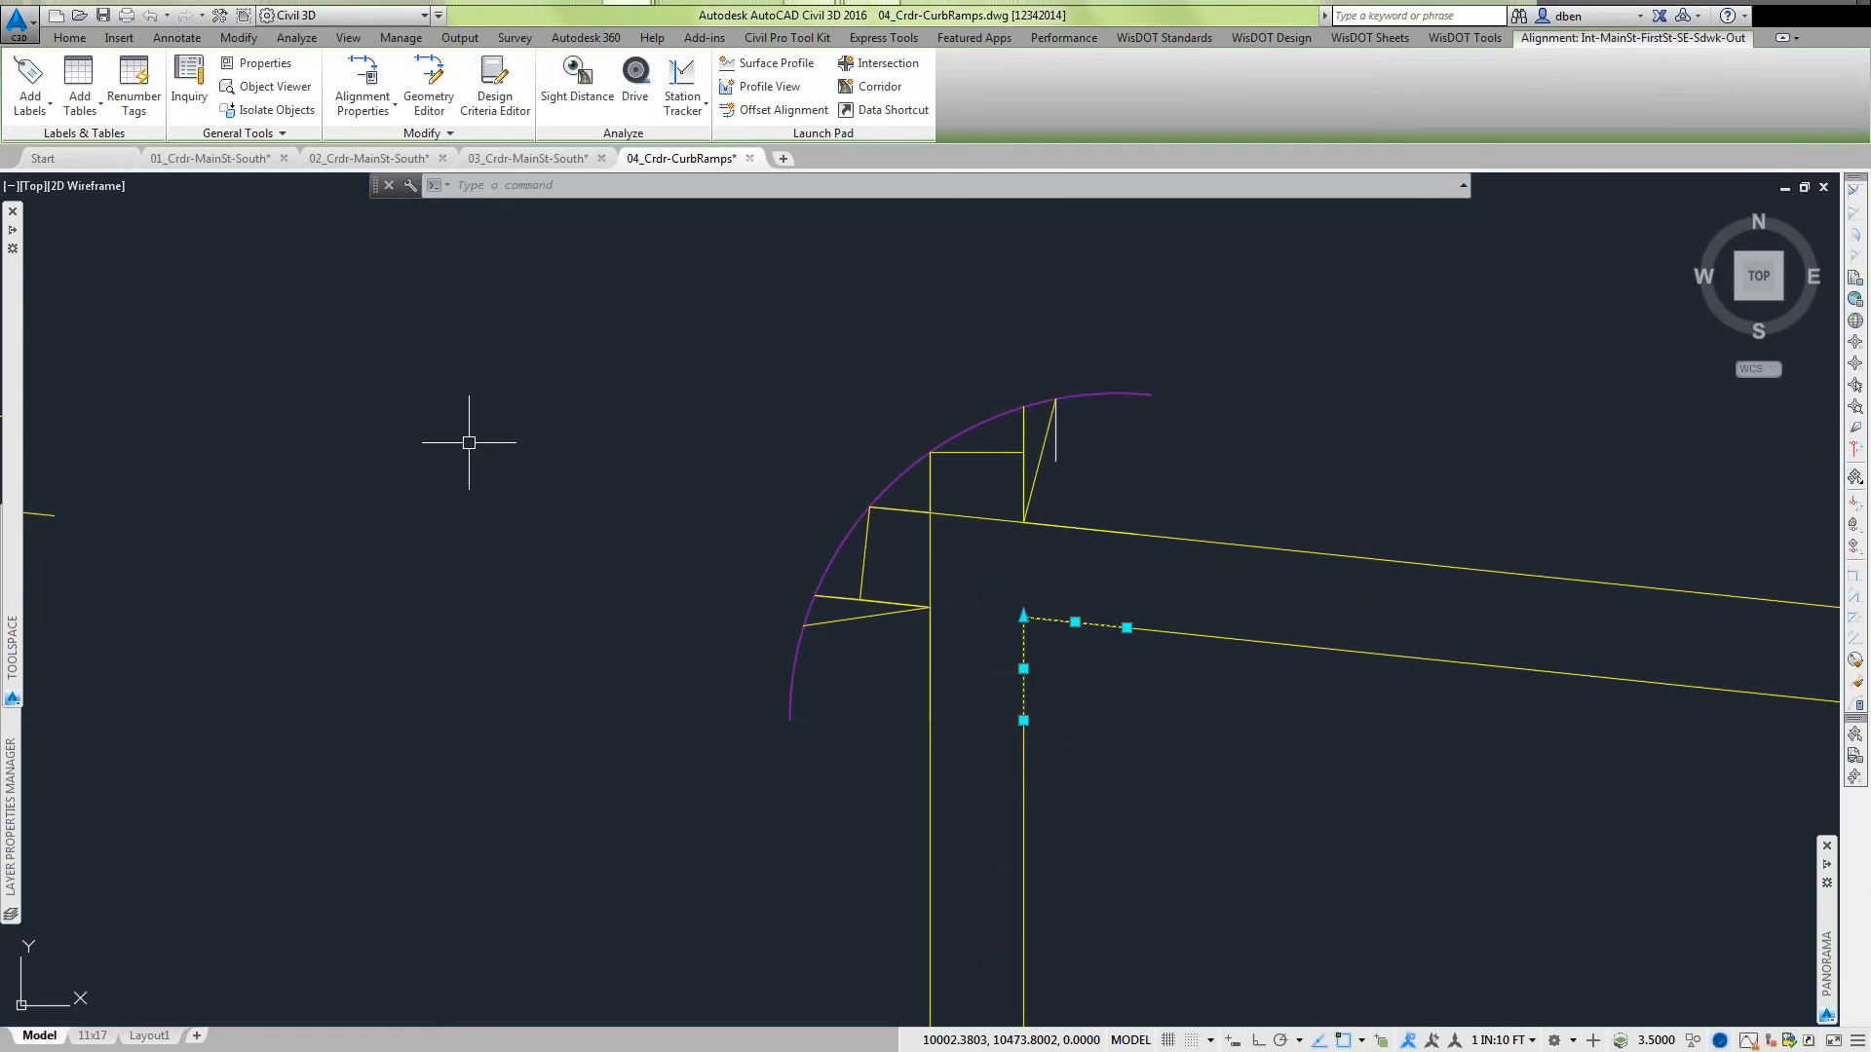
Sort the layers by freeze state and briefly thaw P_CRDR-Base_CurbRamps, P_CRDR_FeatureLine, P_DTM-Base and P_GRAD-Base one by one to preview their contents.
{"action": "mouse_move", "coordinate": [8, 752]}
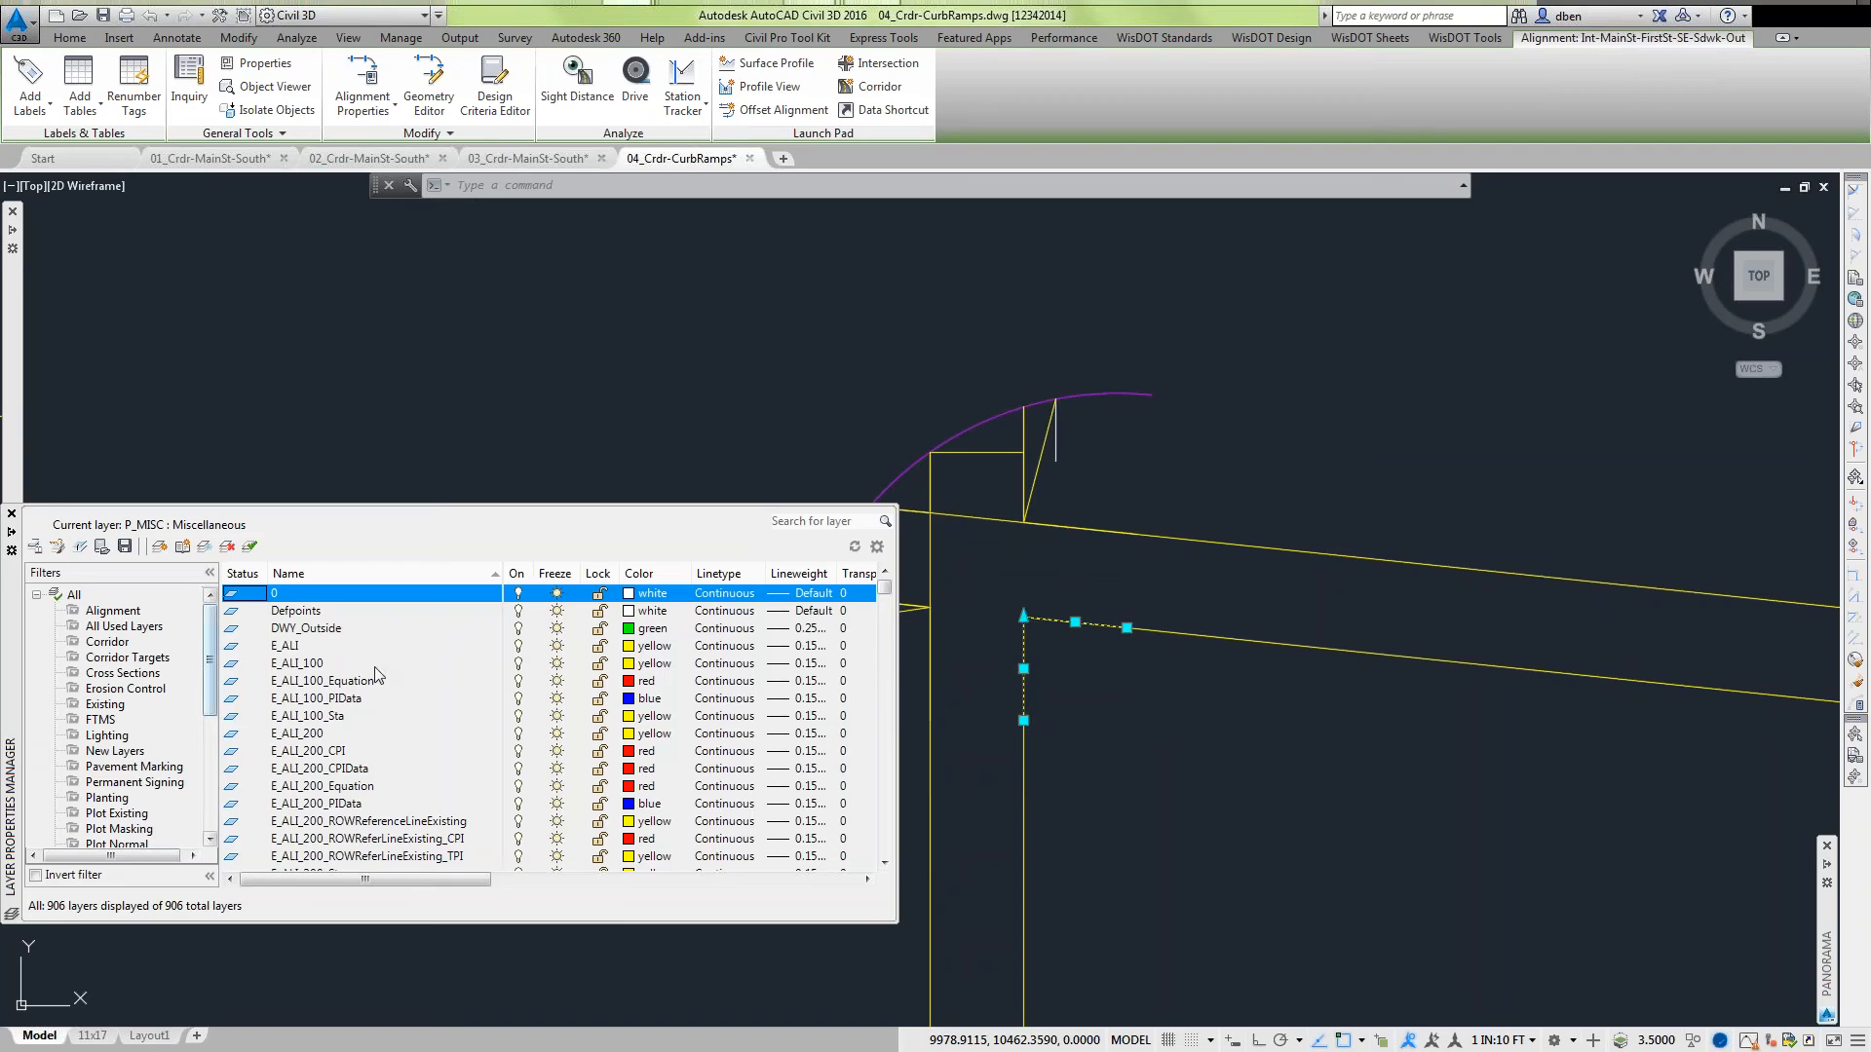
{"action": "left_click", "coordinate": [567, 576]}
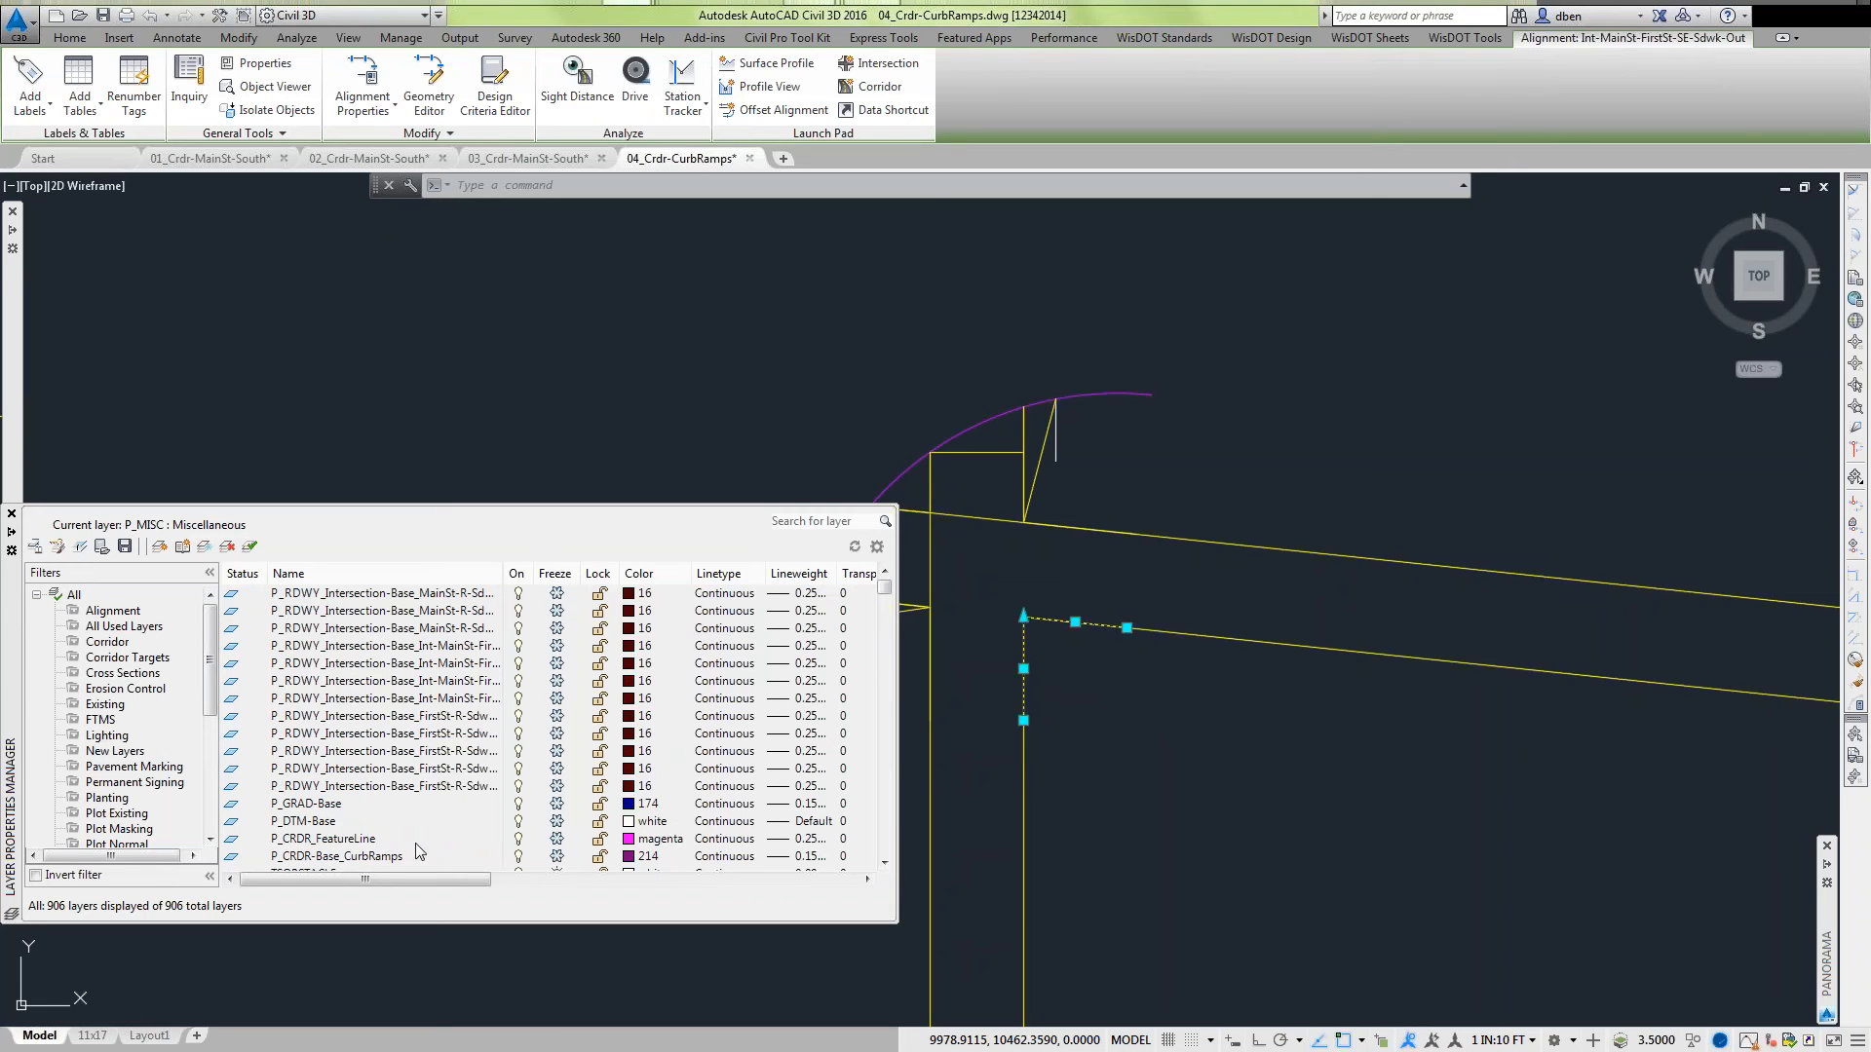
{"action": "left_click", "coordinate": [558, 858]}
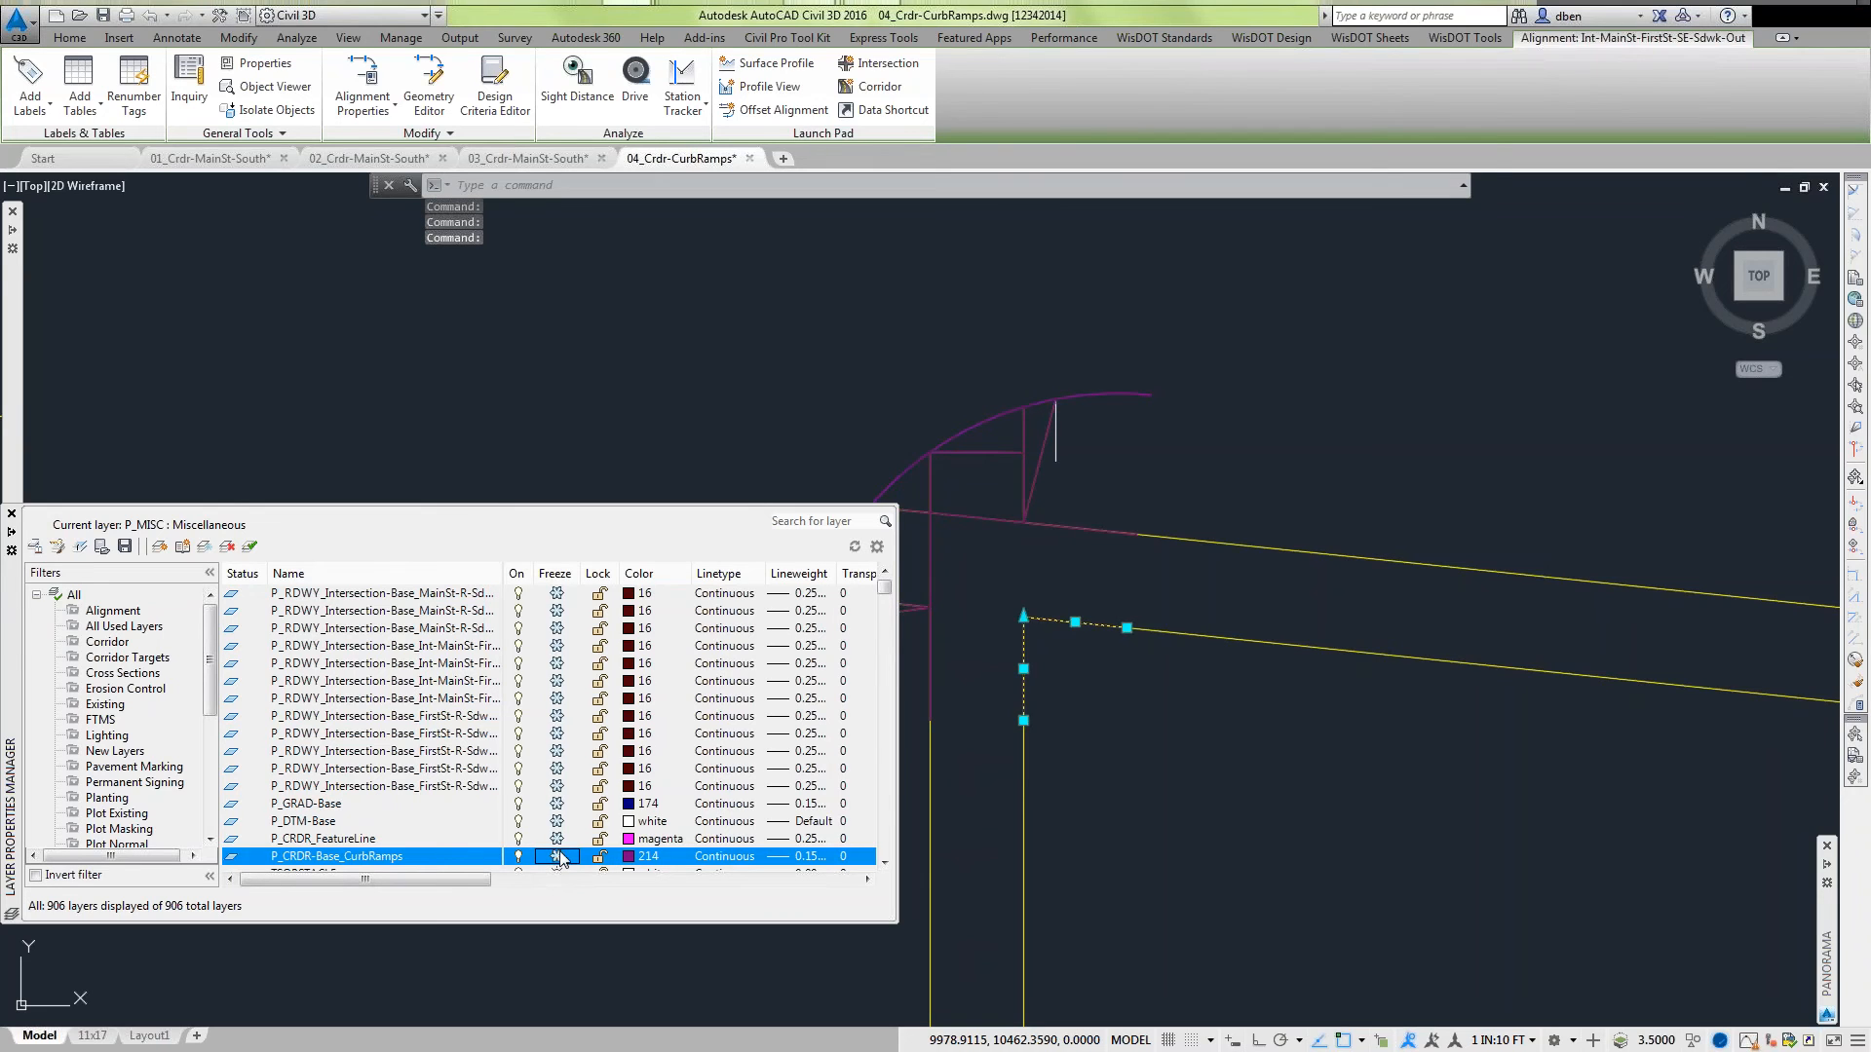
{"action": "left_click", "coordinate": [558, 842]}
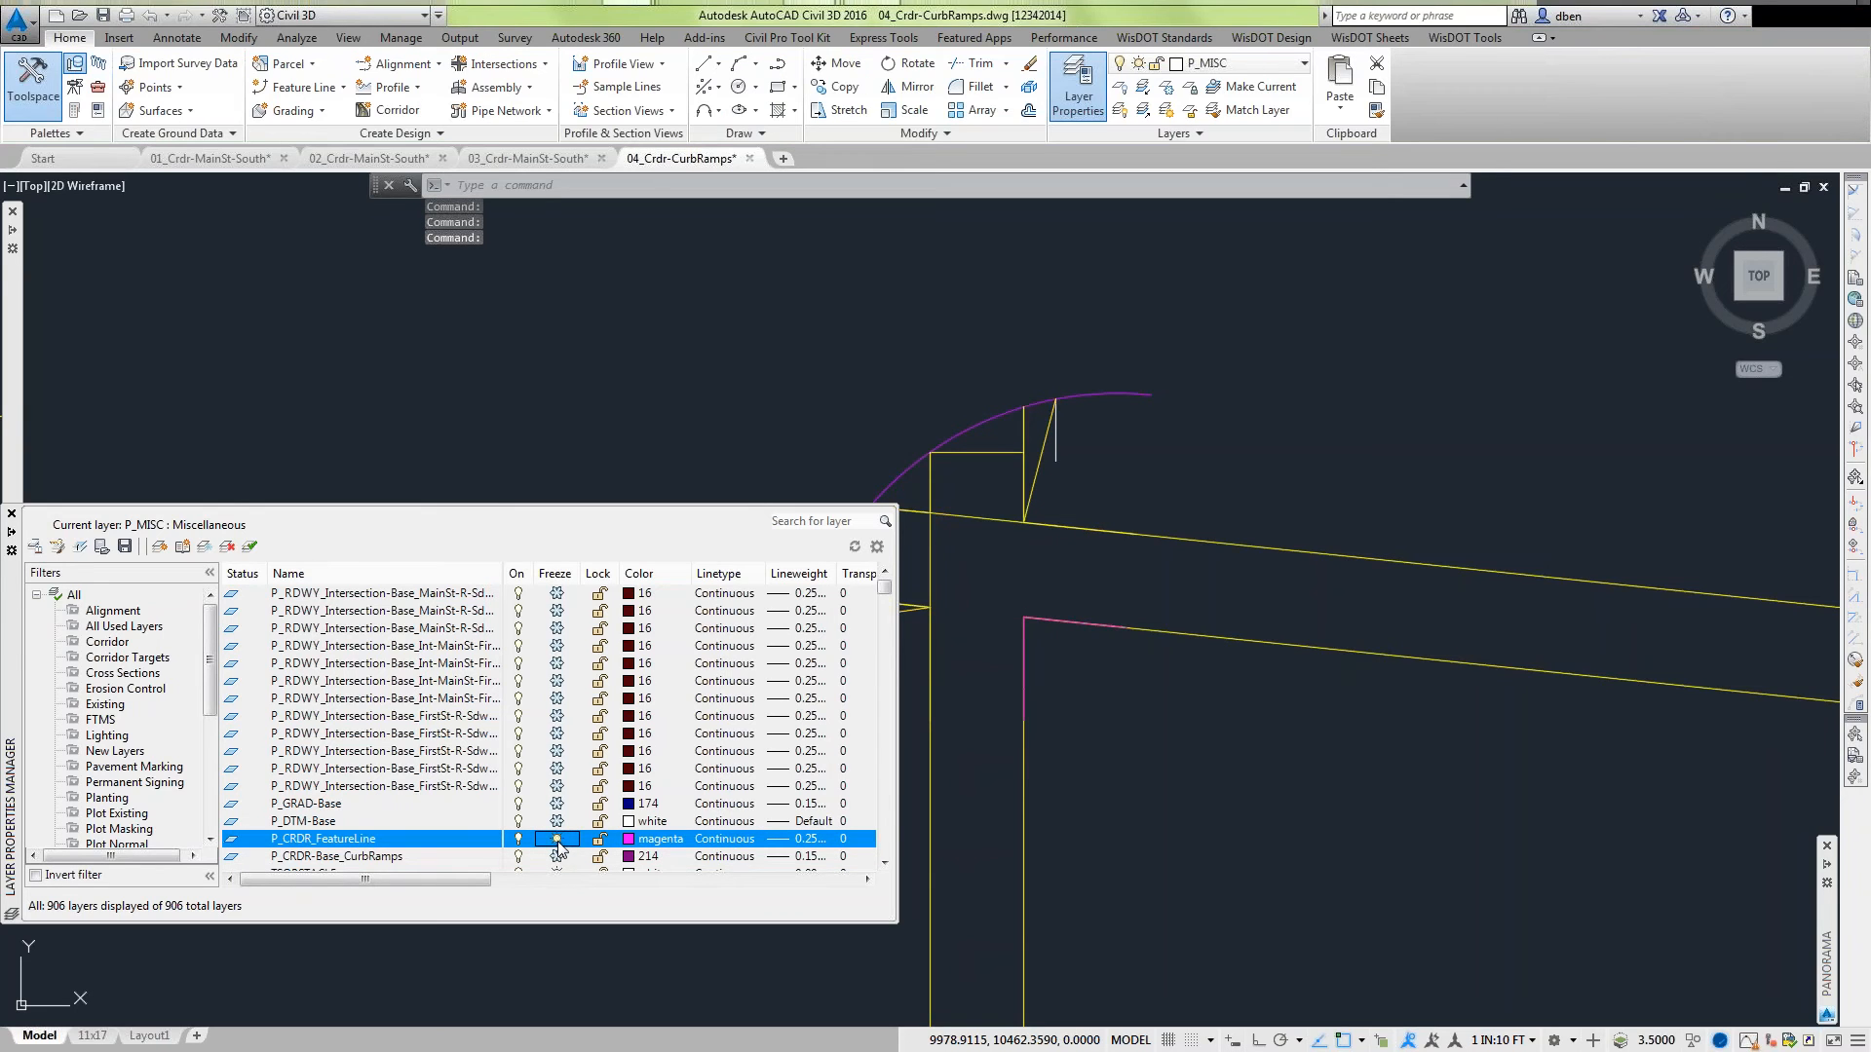
{"action": "left_click", "coordinate": [556, 821]}
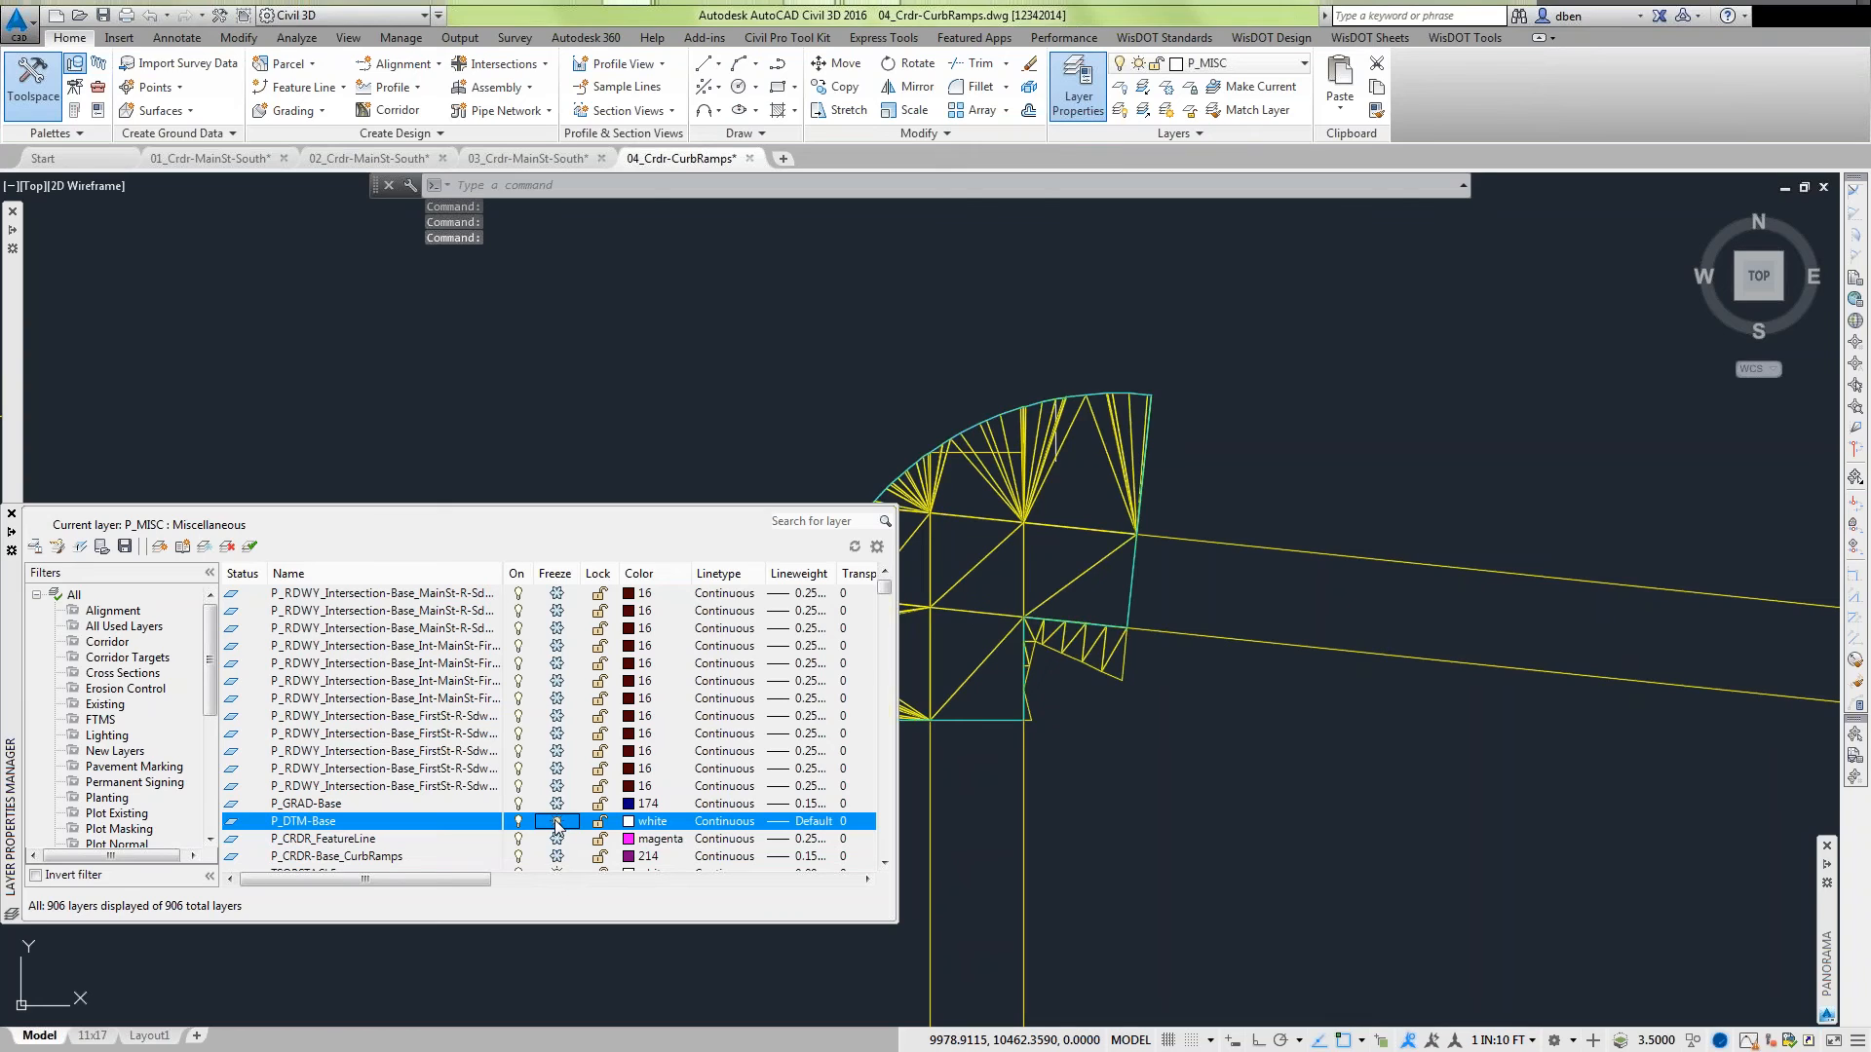
{"action": "left_click", "coordinate": [558, 805]}
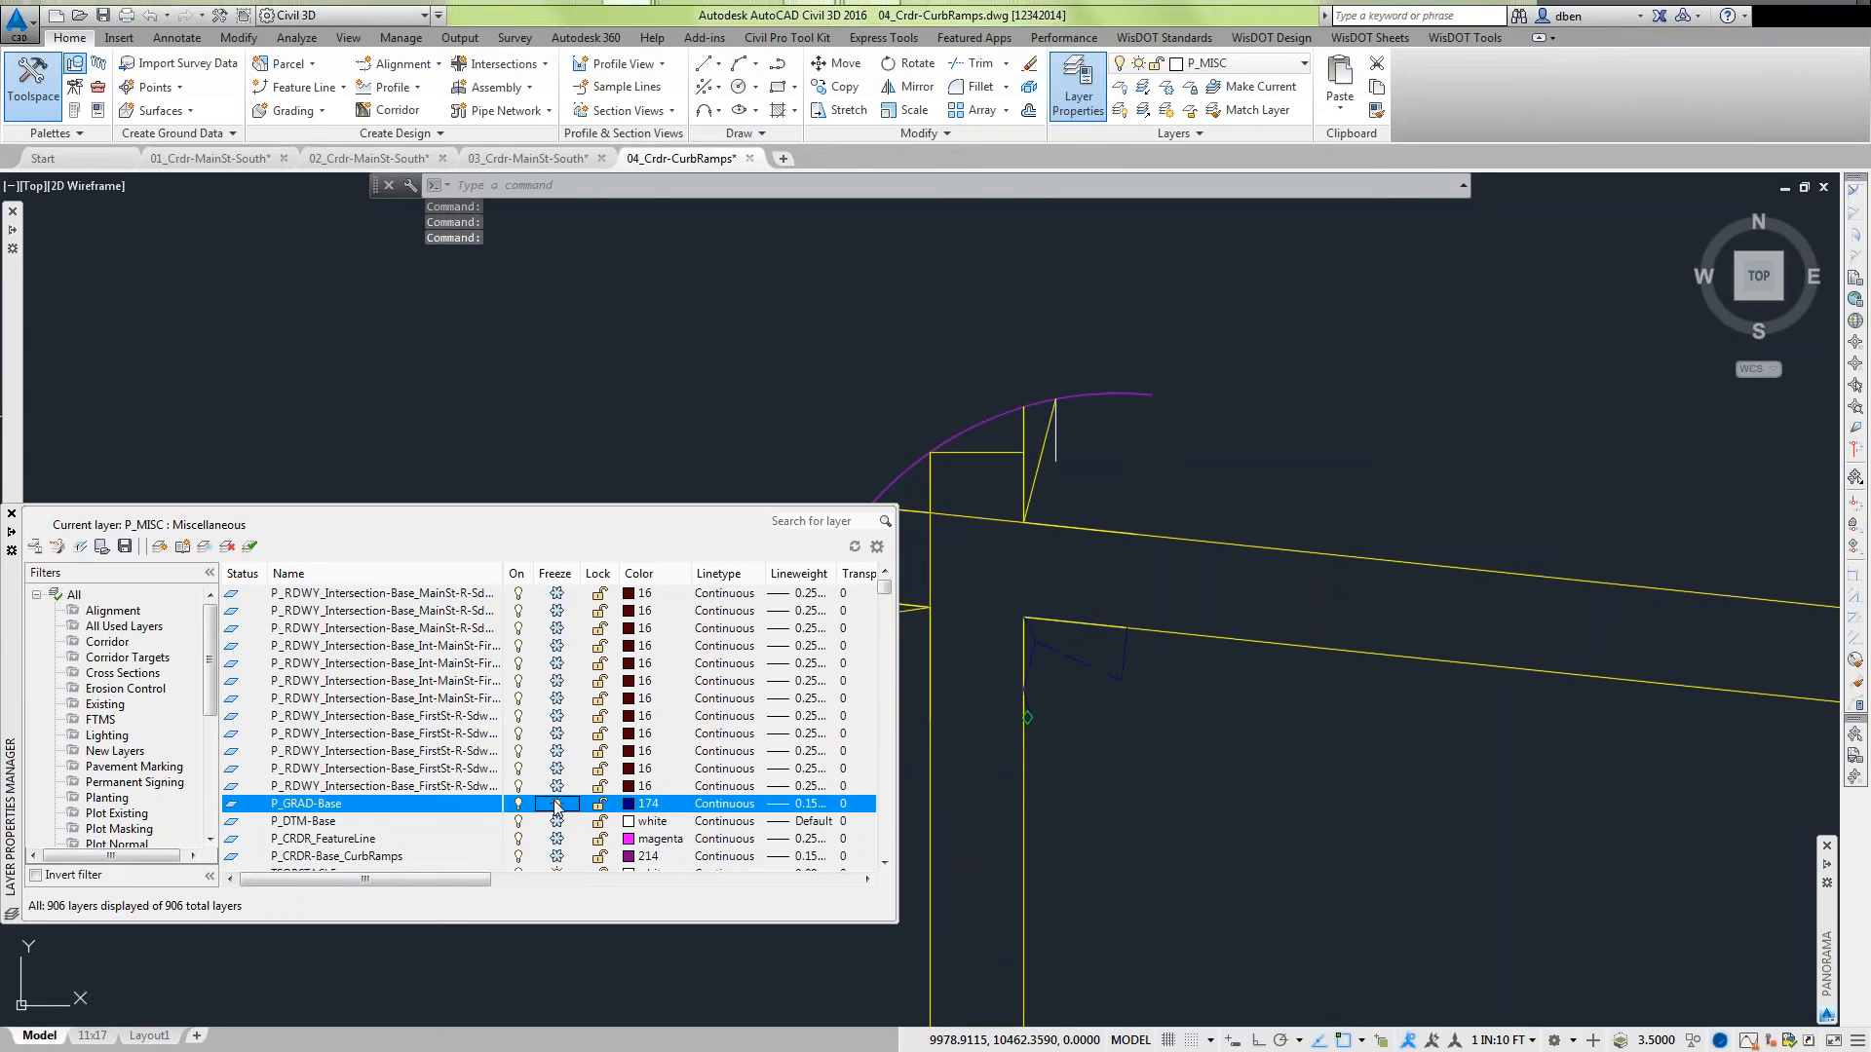
{"action": "left_click", "coordinate": [558, 805]}
{"action": "left_click", "coordinate": [885, 863]}
{"action": "left_click", "coordinate": [885, 863]}
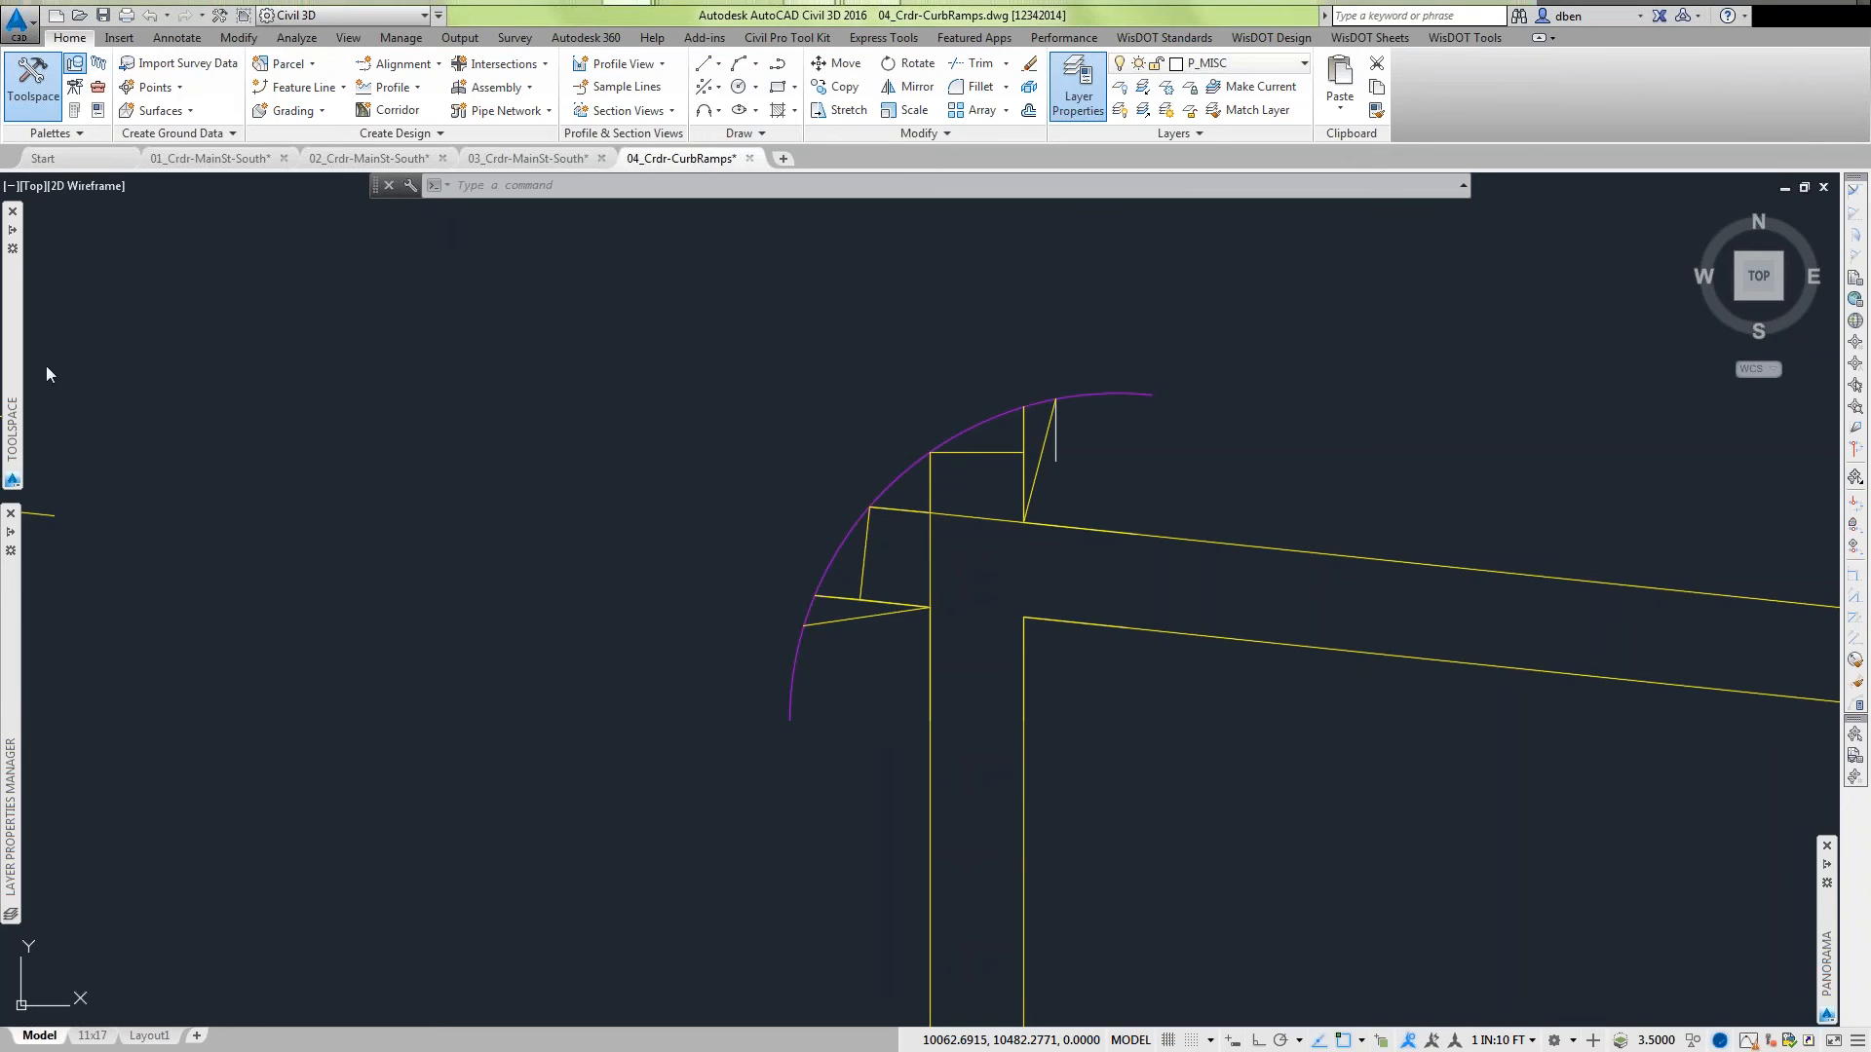
Set the surface style of the referenced Crdr-MainSt-South-Ultimate surface to EX Triangles.
{"action": "mouse_move", "coordinate": [14, 344]}
{"action": "right_click", "coordinate": [164, 371]}
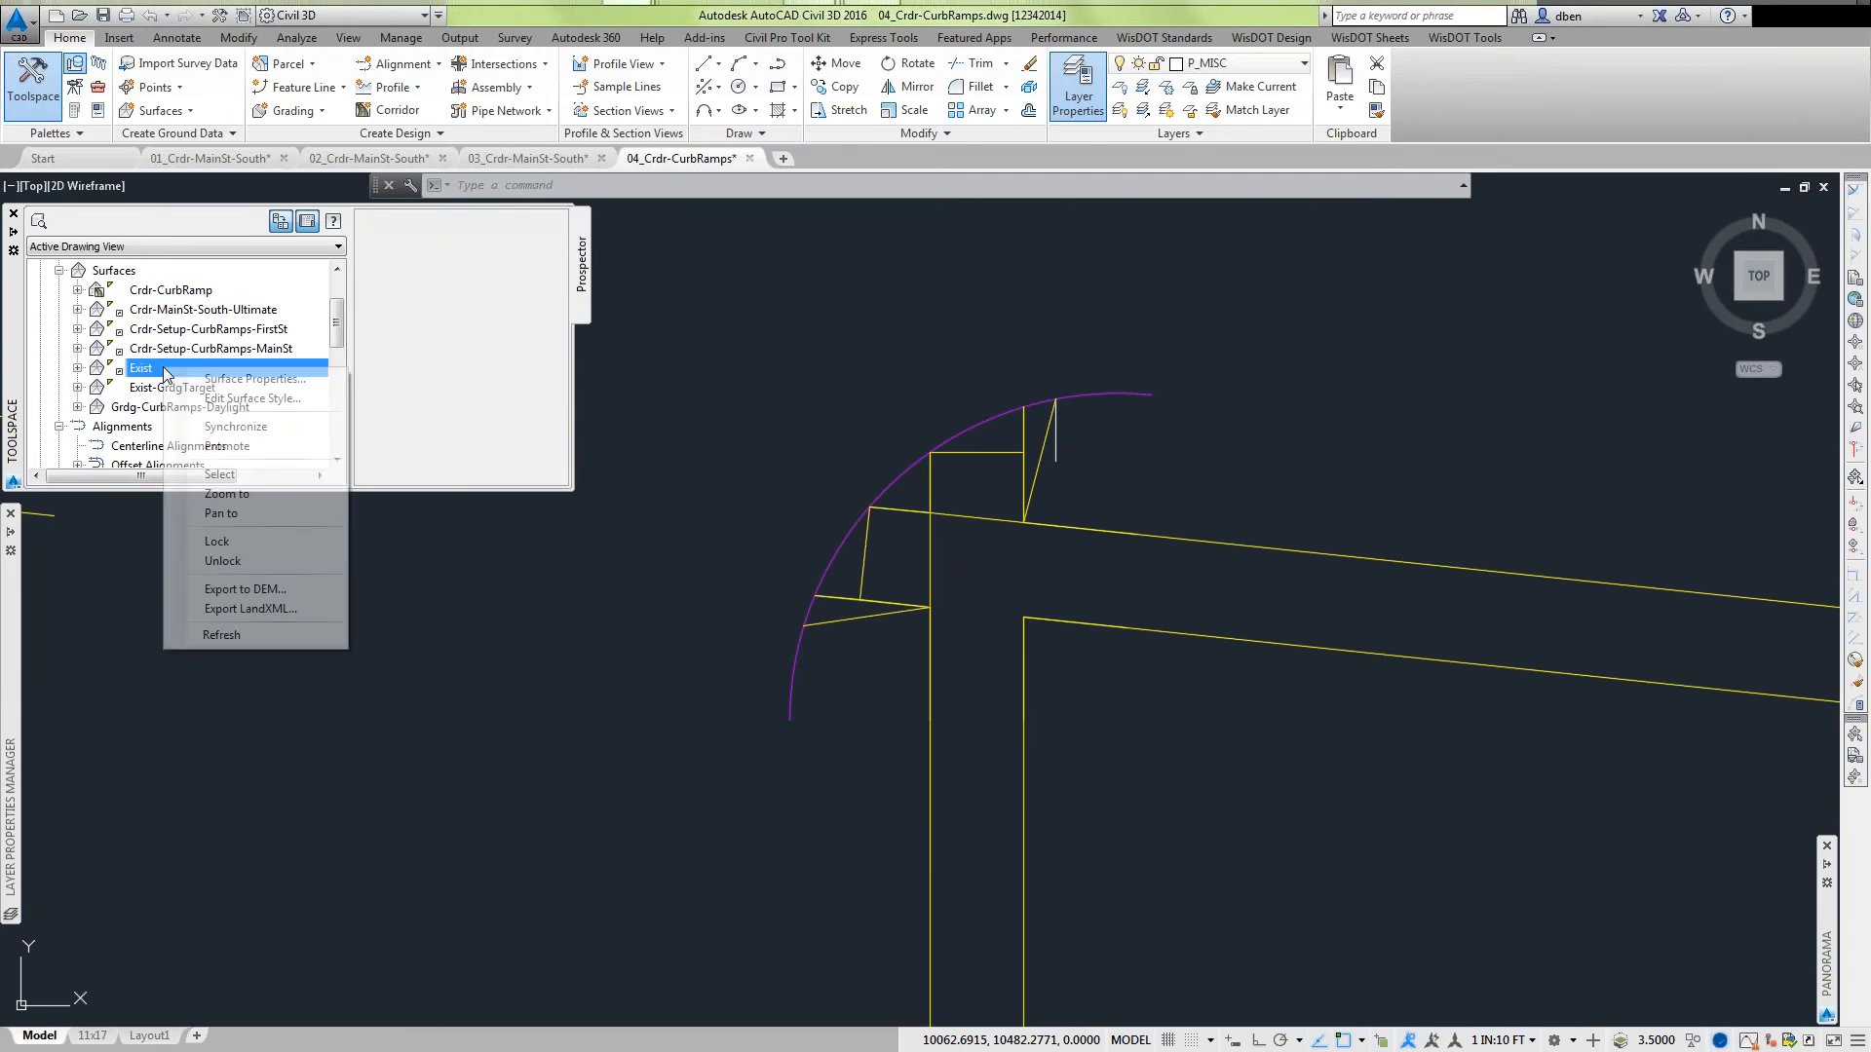
{"action": "right_click", "coordinate": [207, 312]}
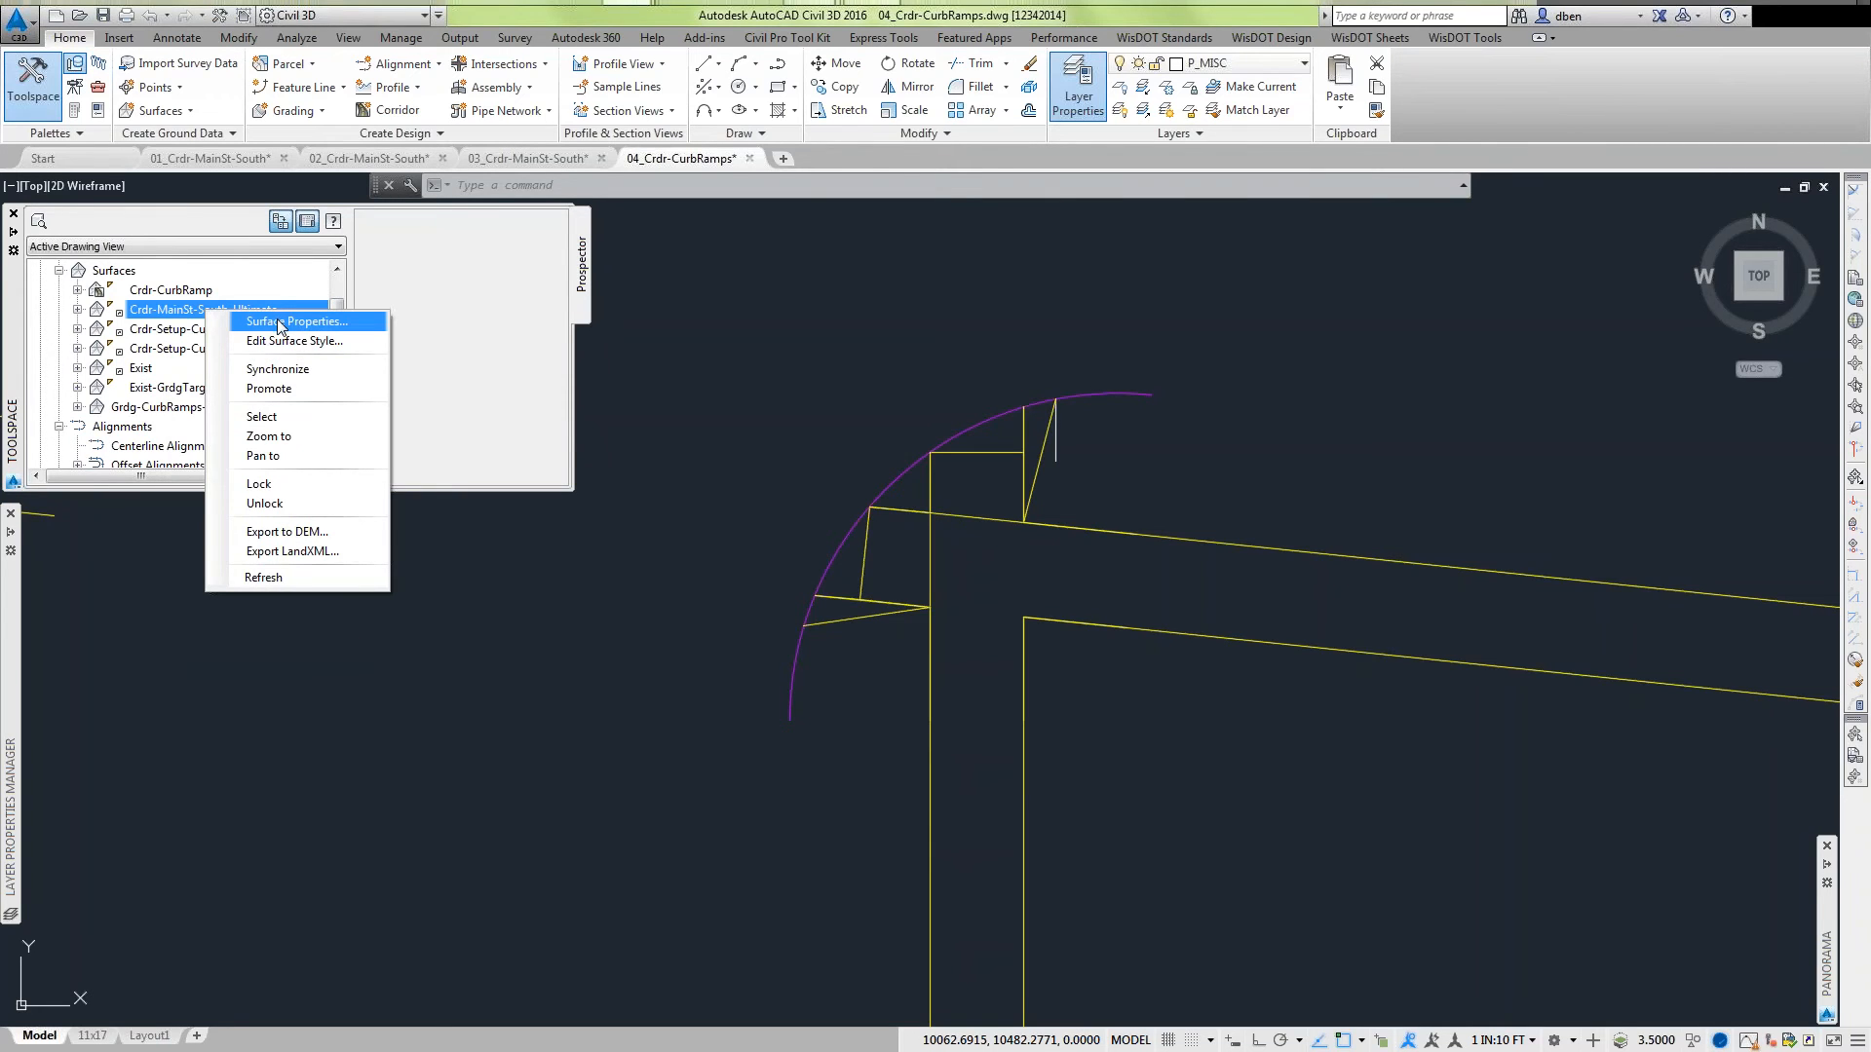
{"action": "left_click", "coordinate": [279, 323]}
{"action": "left_click", "coordinate": [733, 541]}
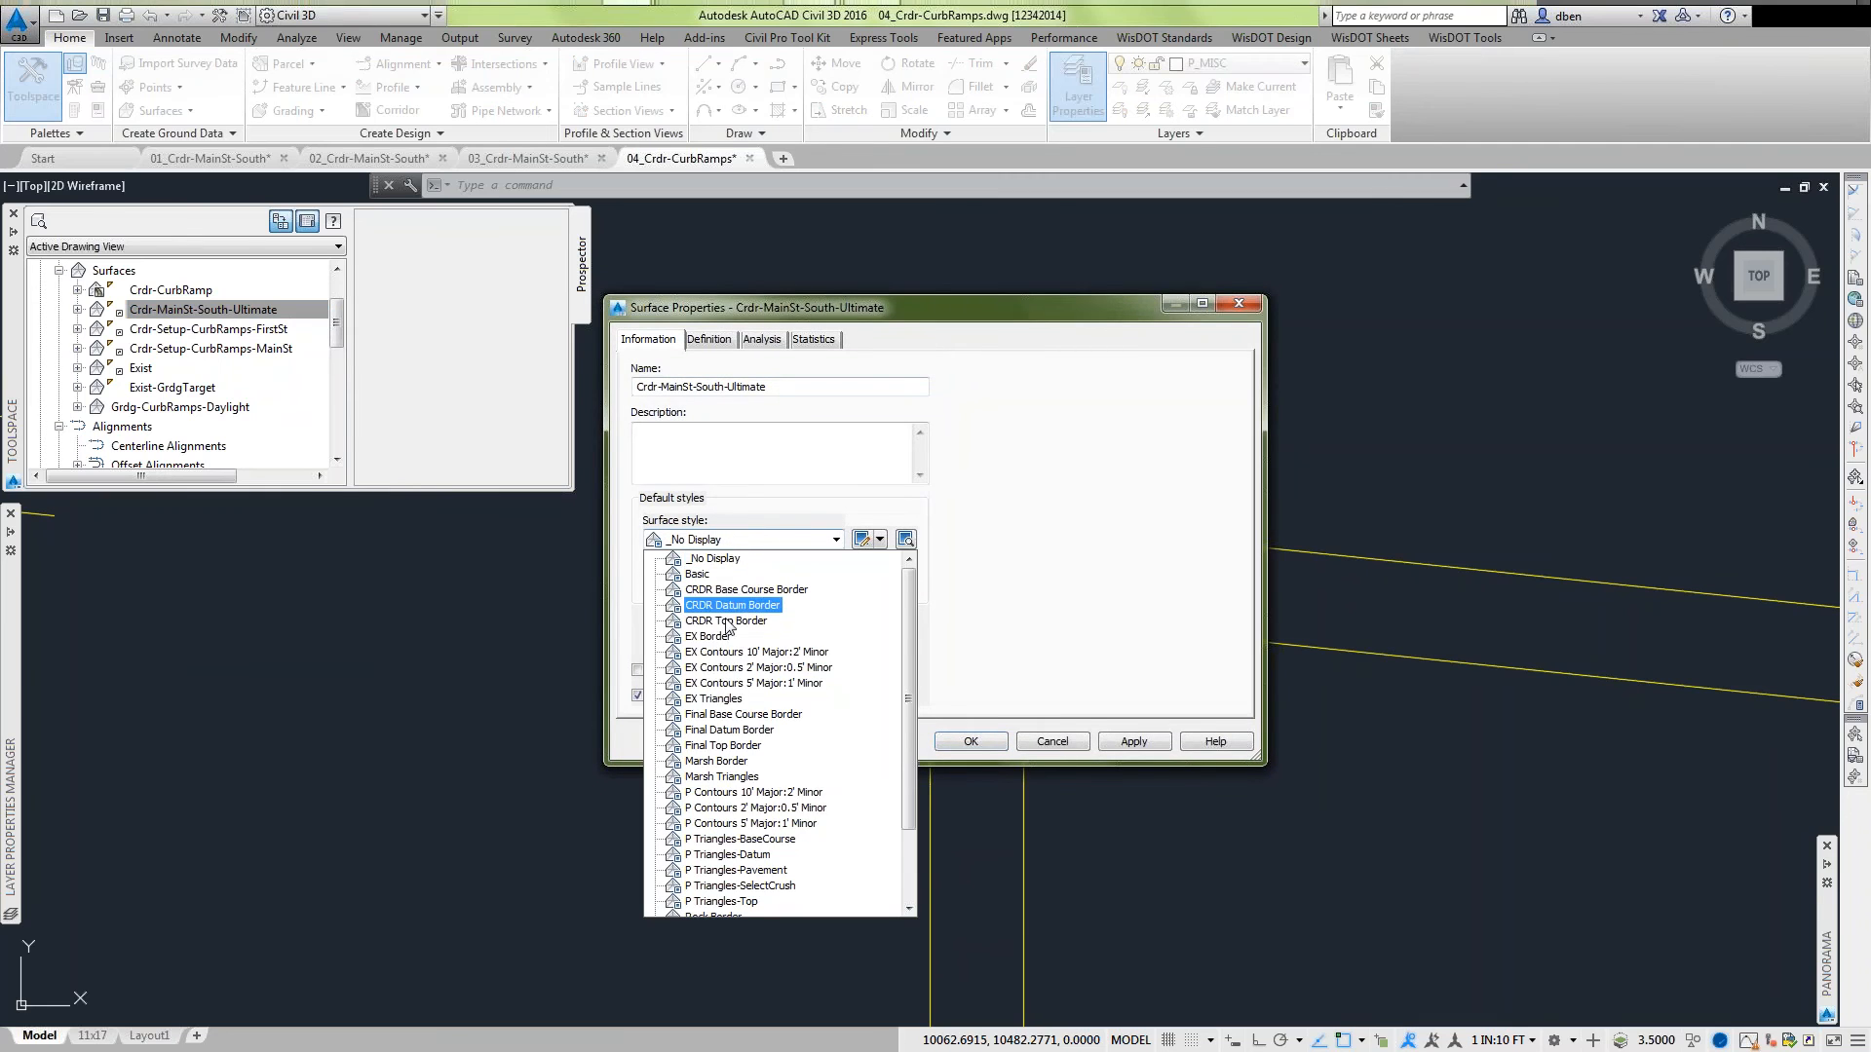
{"action": "left_click", "coordinate": [725, 698]}
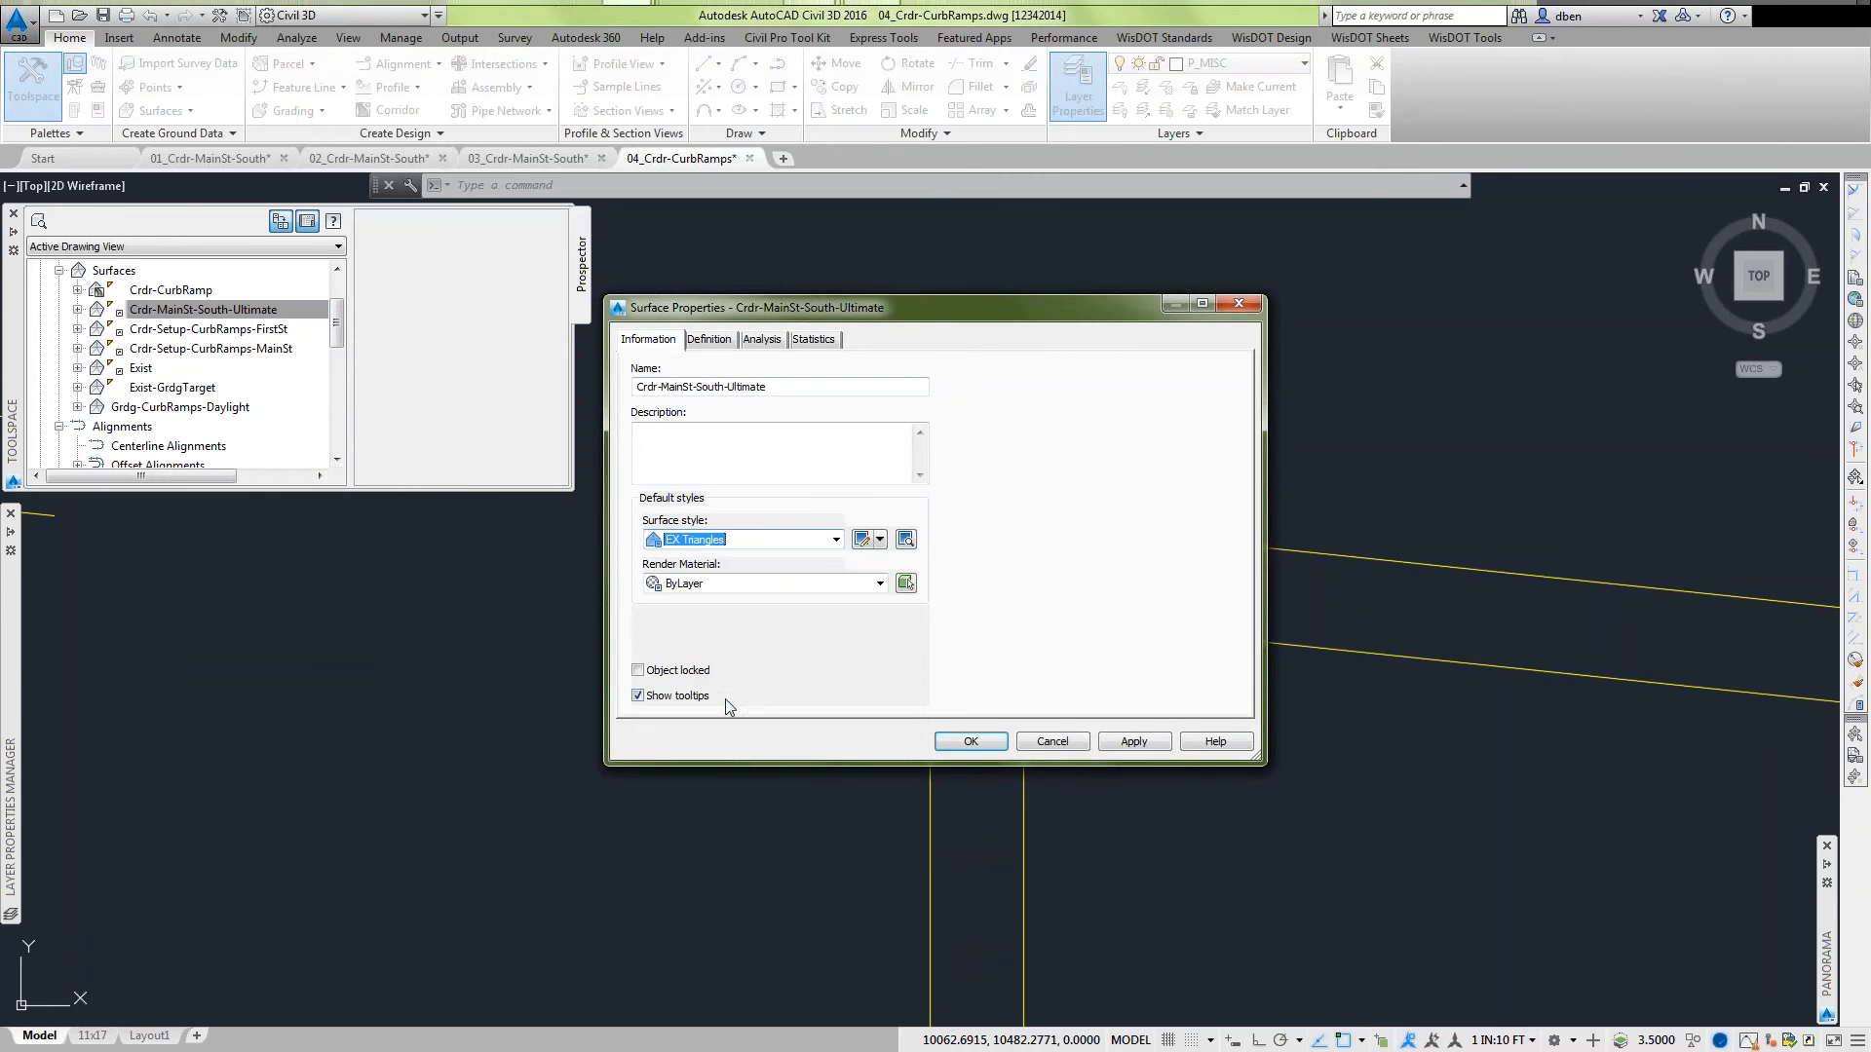
{"action": "left_click", "coordinate": [964, 742]}
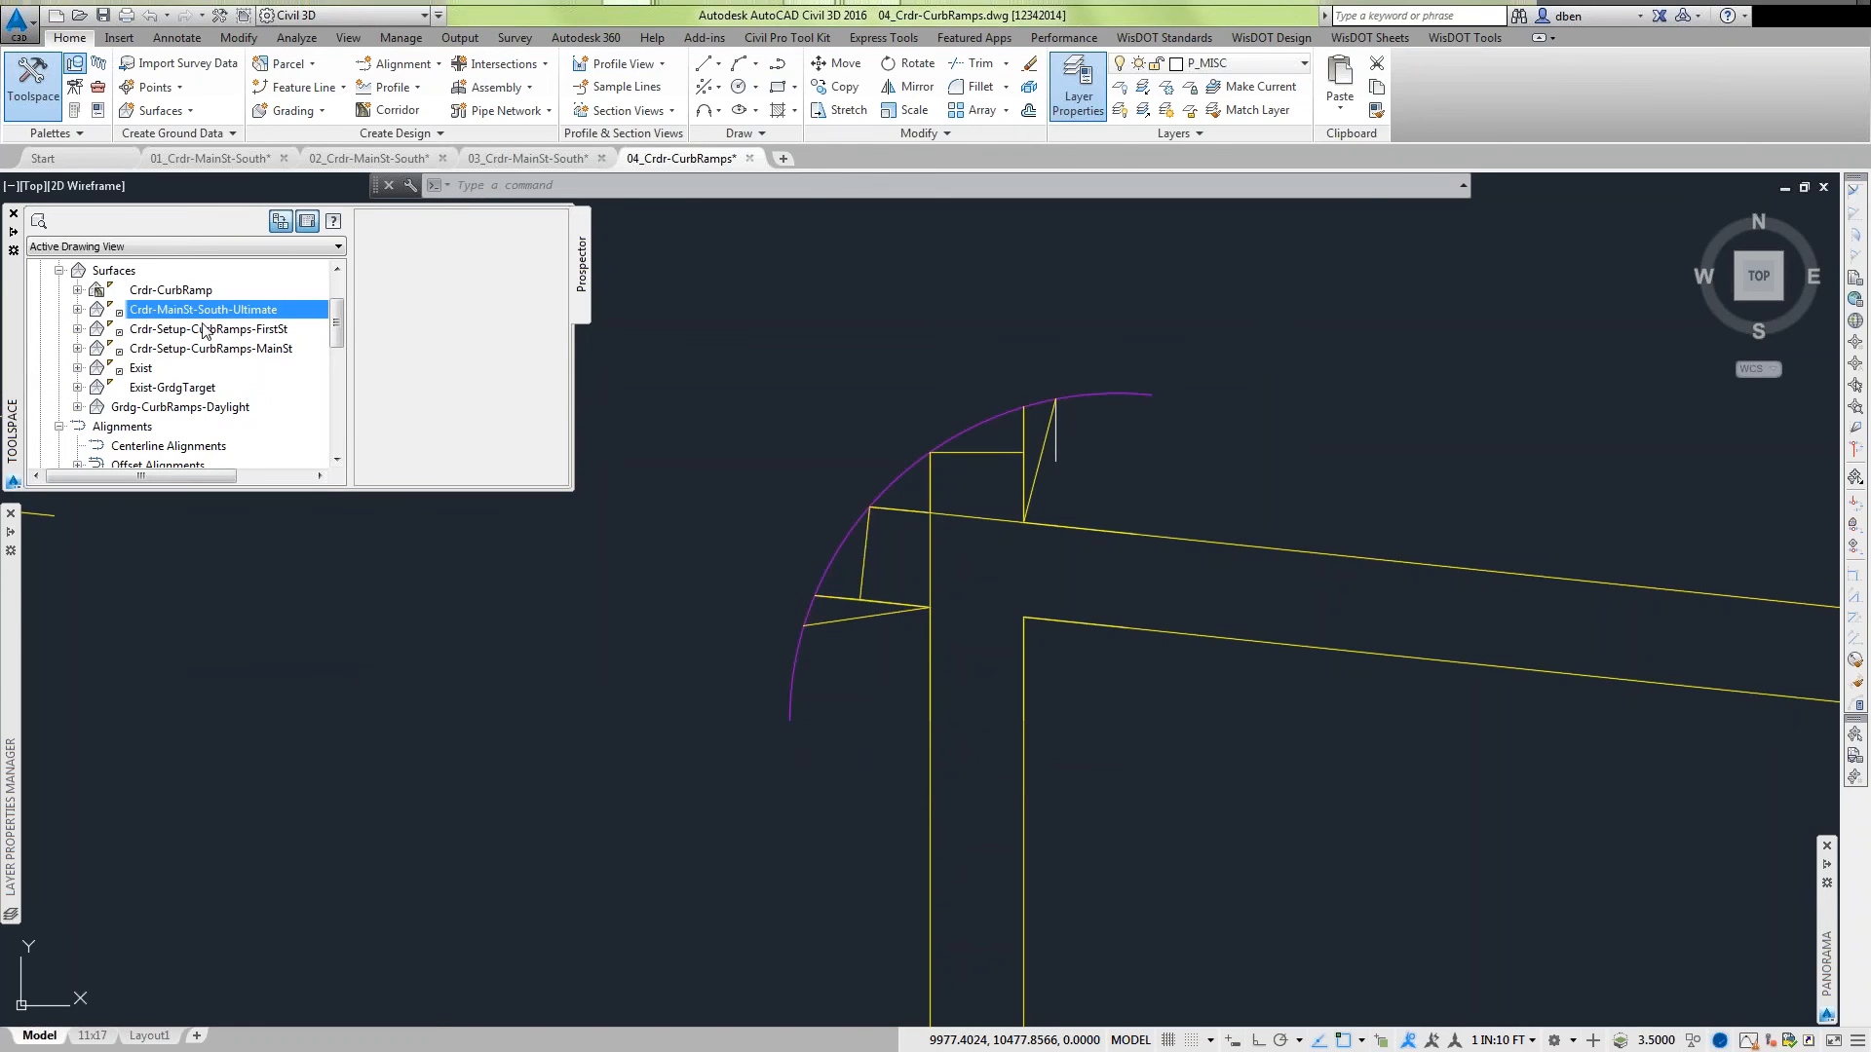
Widen the layer list's name column to read the long P_RDWY_Intersection-Base layer names.
{"action": "mouse_move", "coordinate": [12, 663]}
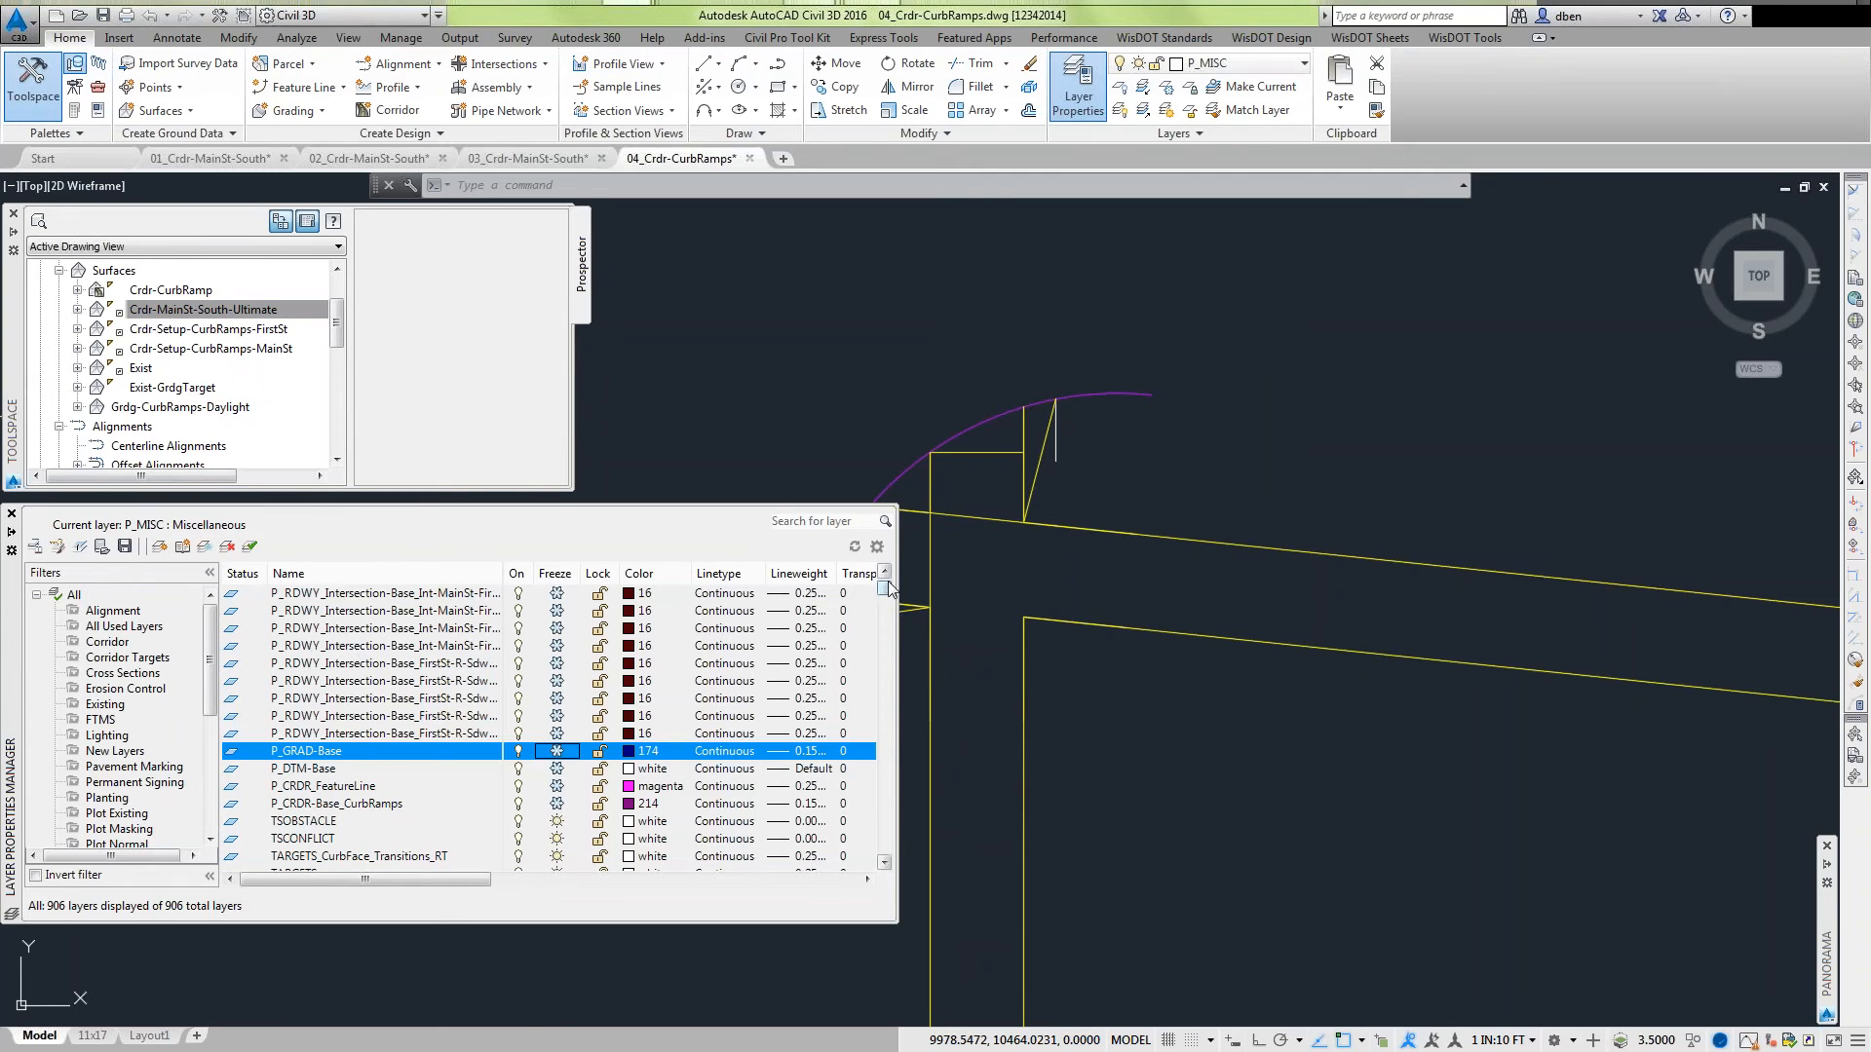
{"action": "scroll", "coordinate": [887, 581], "scroll_direction": "up", "scroll_amount": 1}
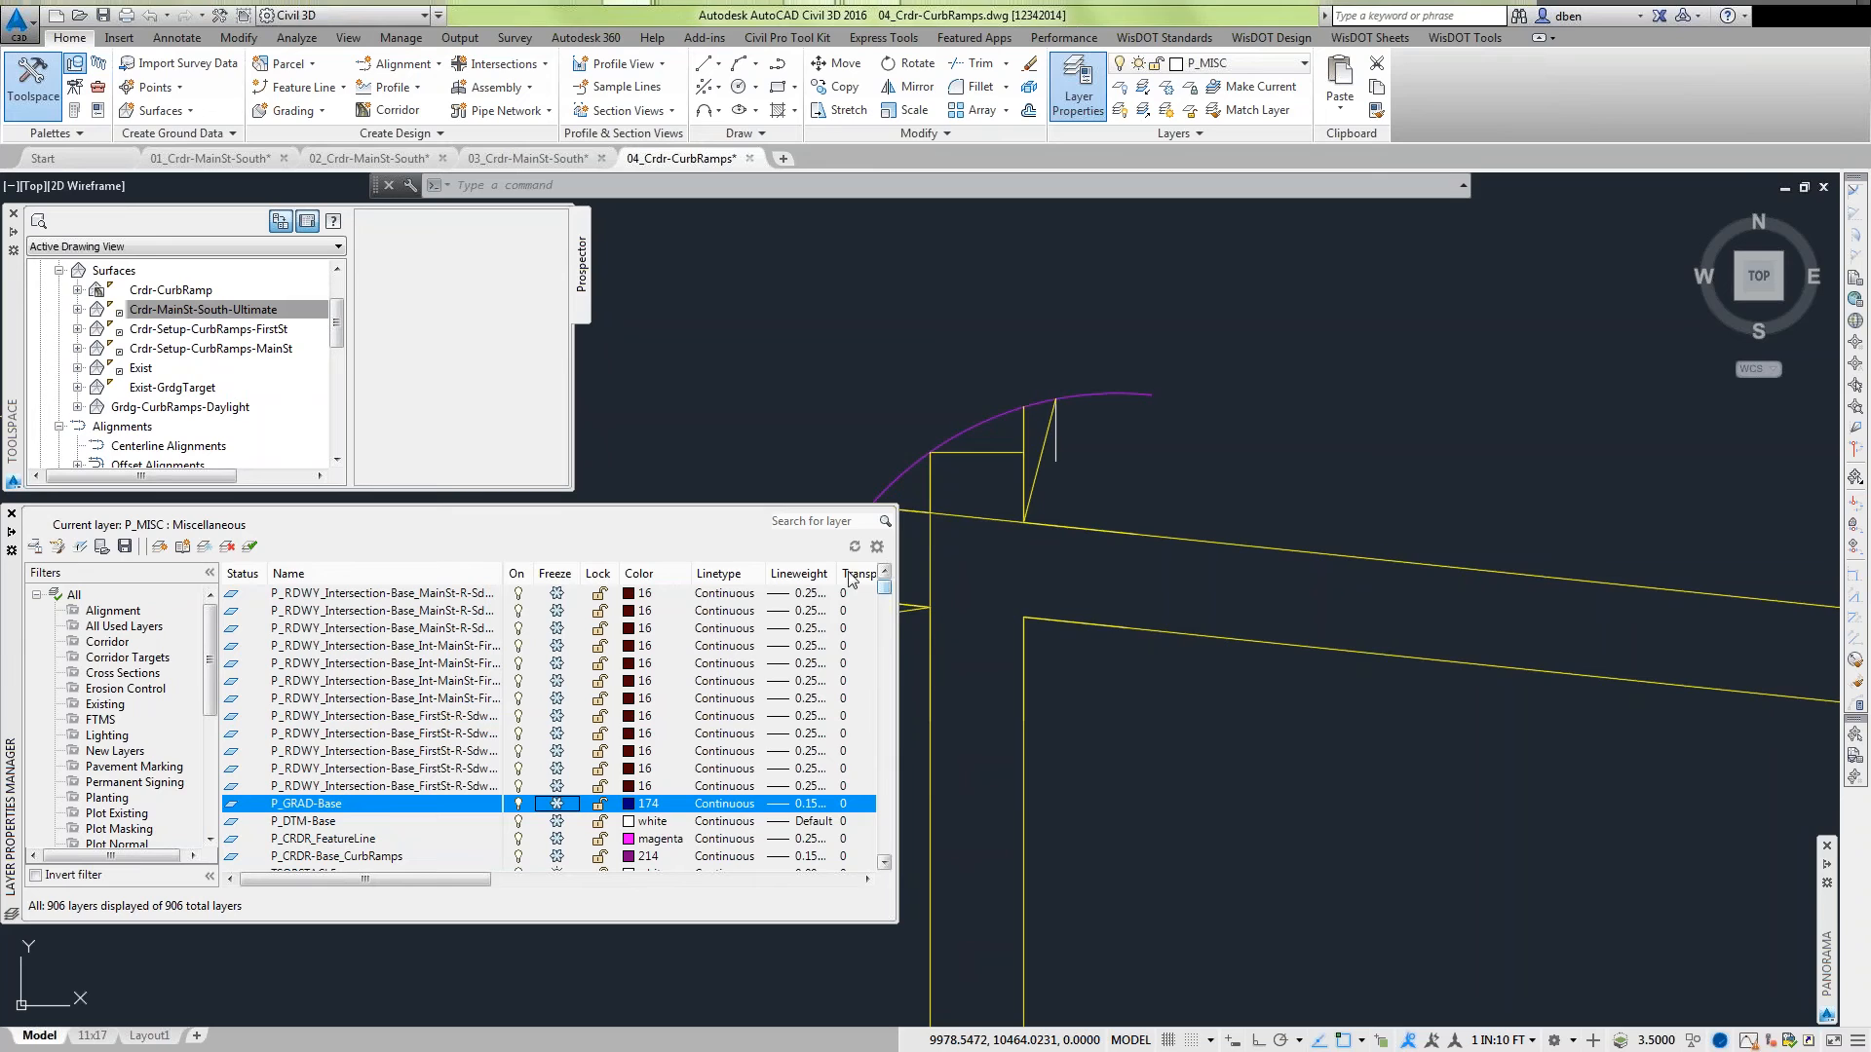
{"action": "left_click_drag", "start_coordinate": [502, 570], "coordinate": [610, 570]}
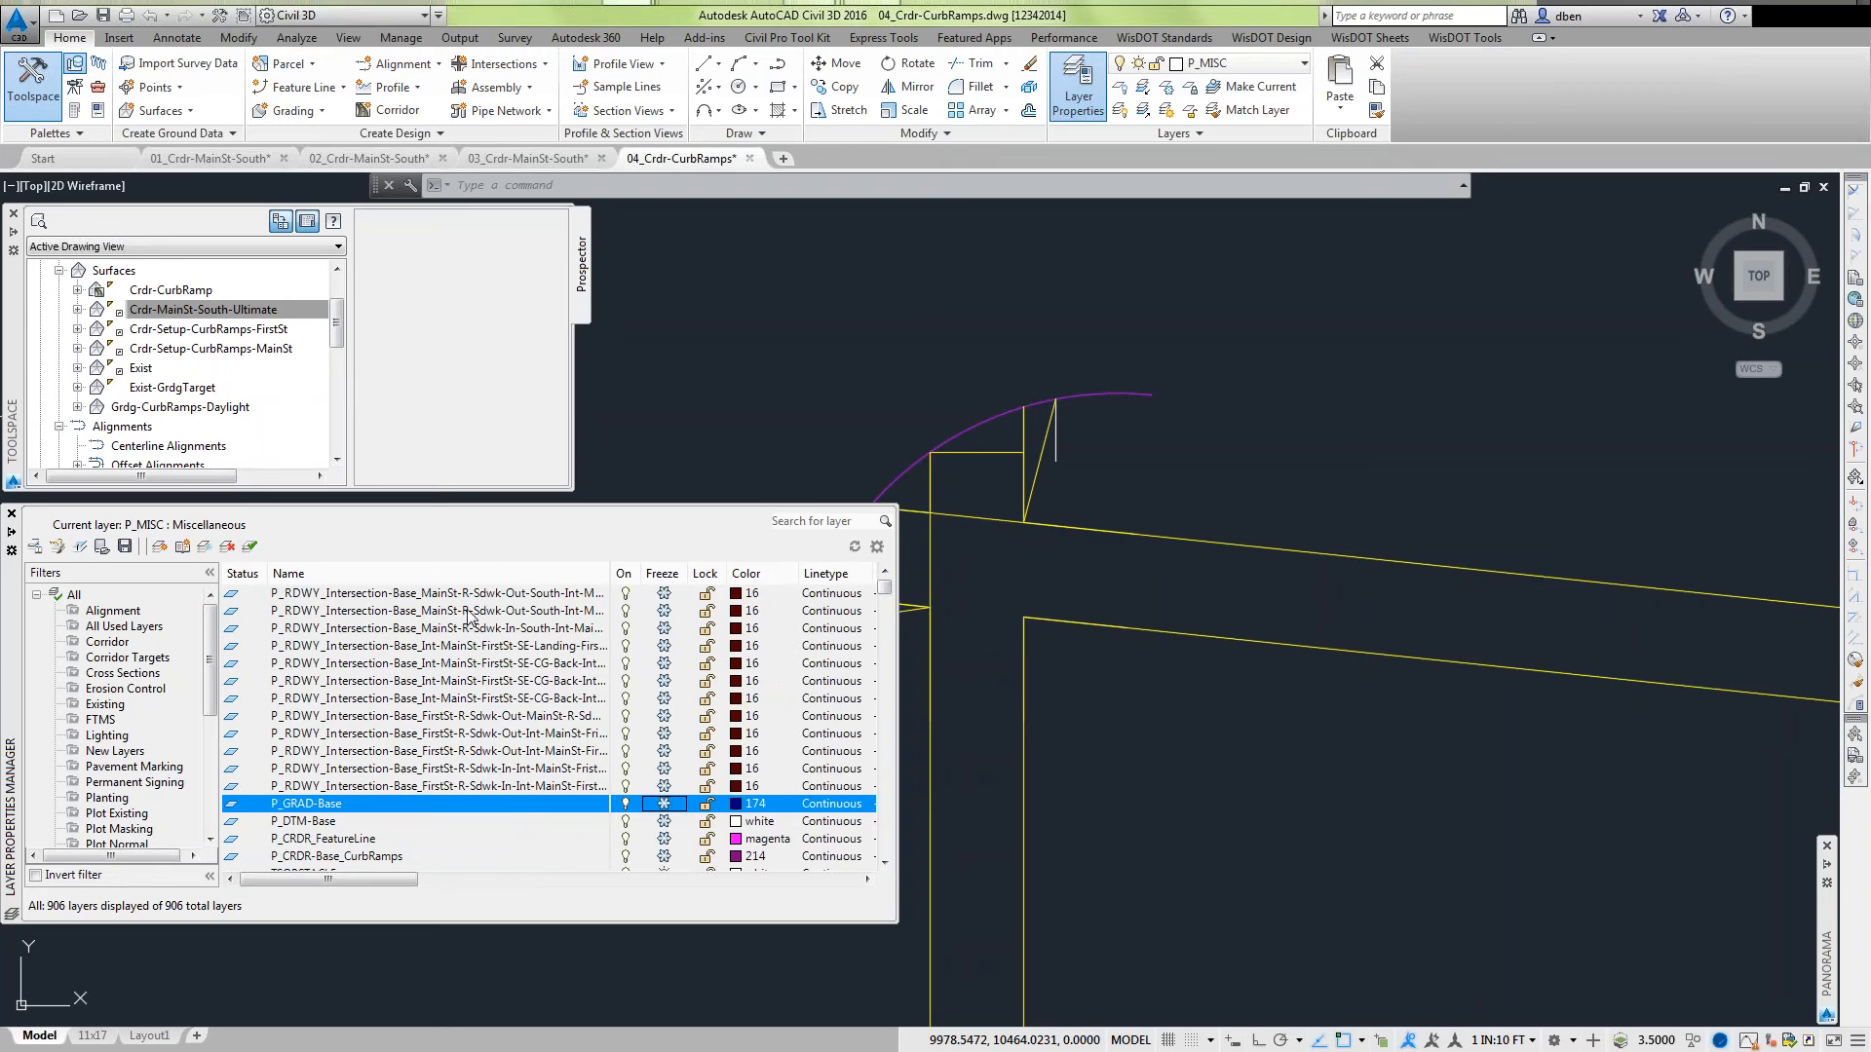
{"action": "left_click", "coordinate": [885, 864]}
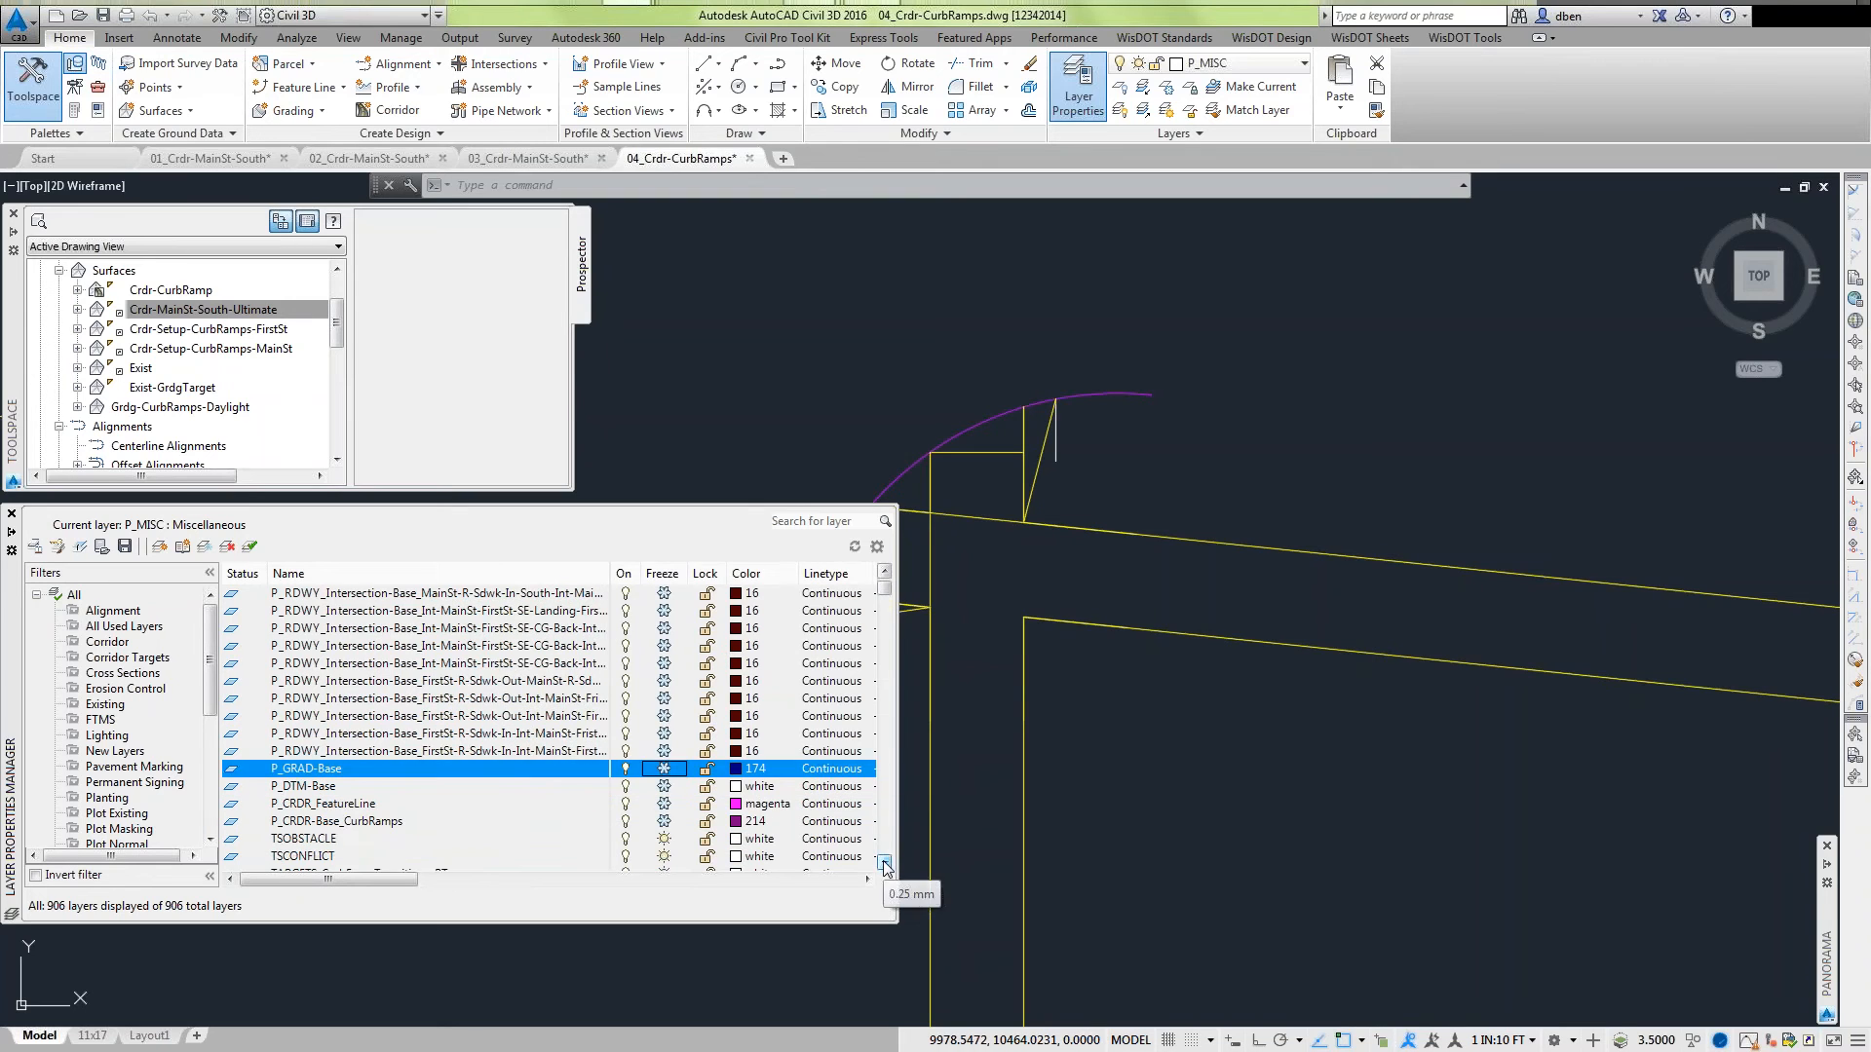
End object isolation and check the surface style assigned to Crdr-MainSt-South-Ultimate.
{"action": "right_click", "coordinate": [1150, 463]}
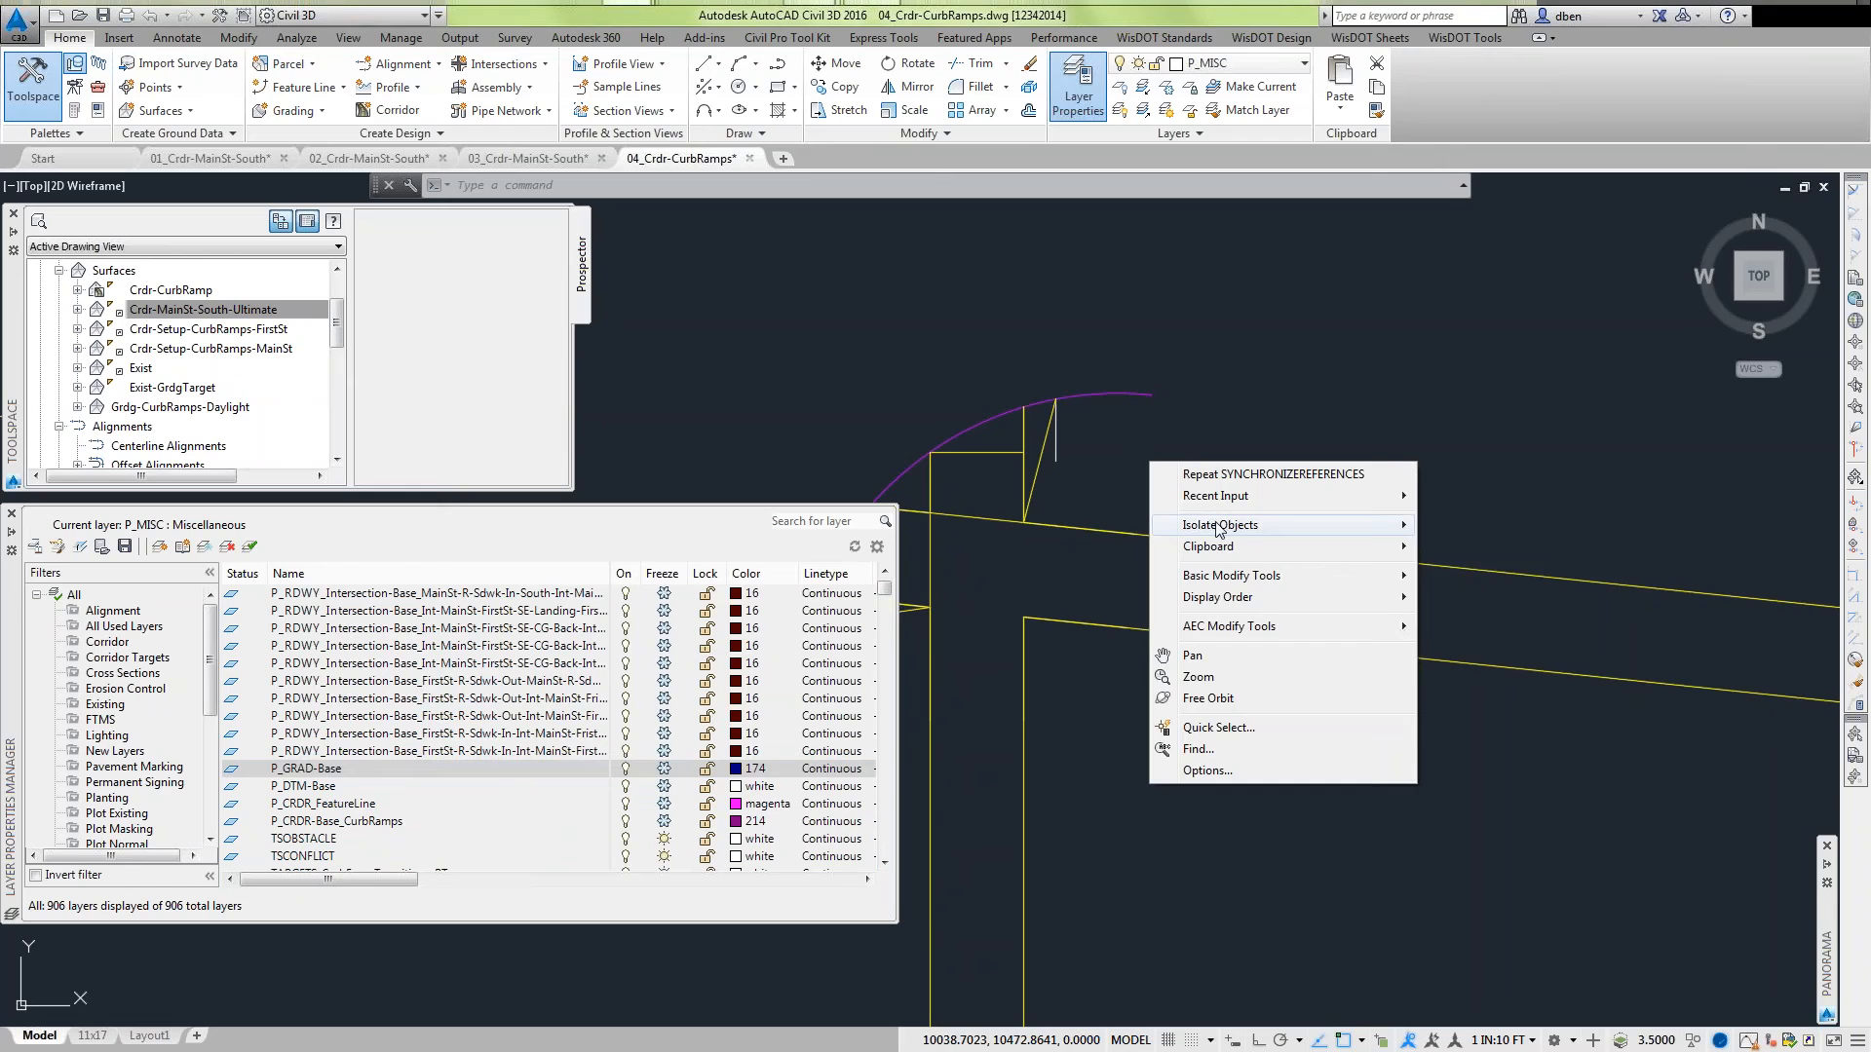
{"action": "mouse_move", "coordinate": [1213, 524]}
{"action": "left_click", "coordinate": [1498, 567]}
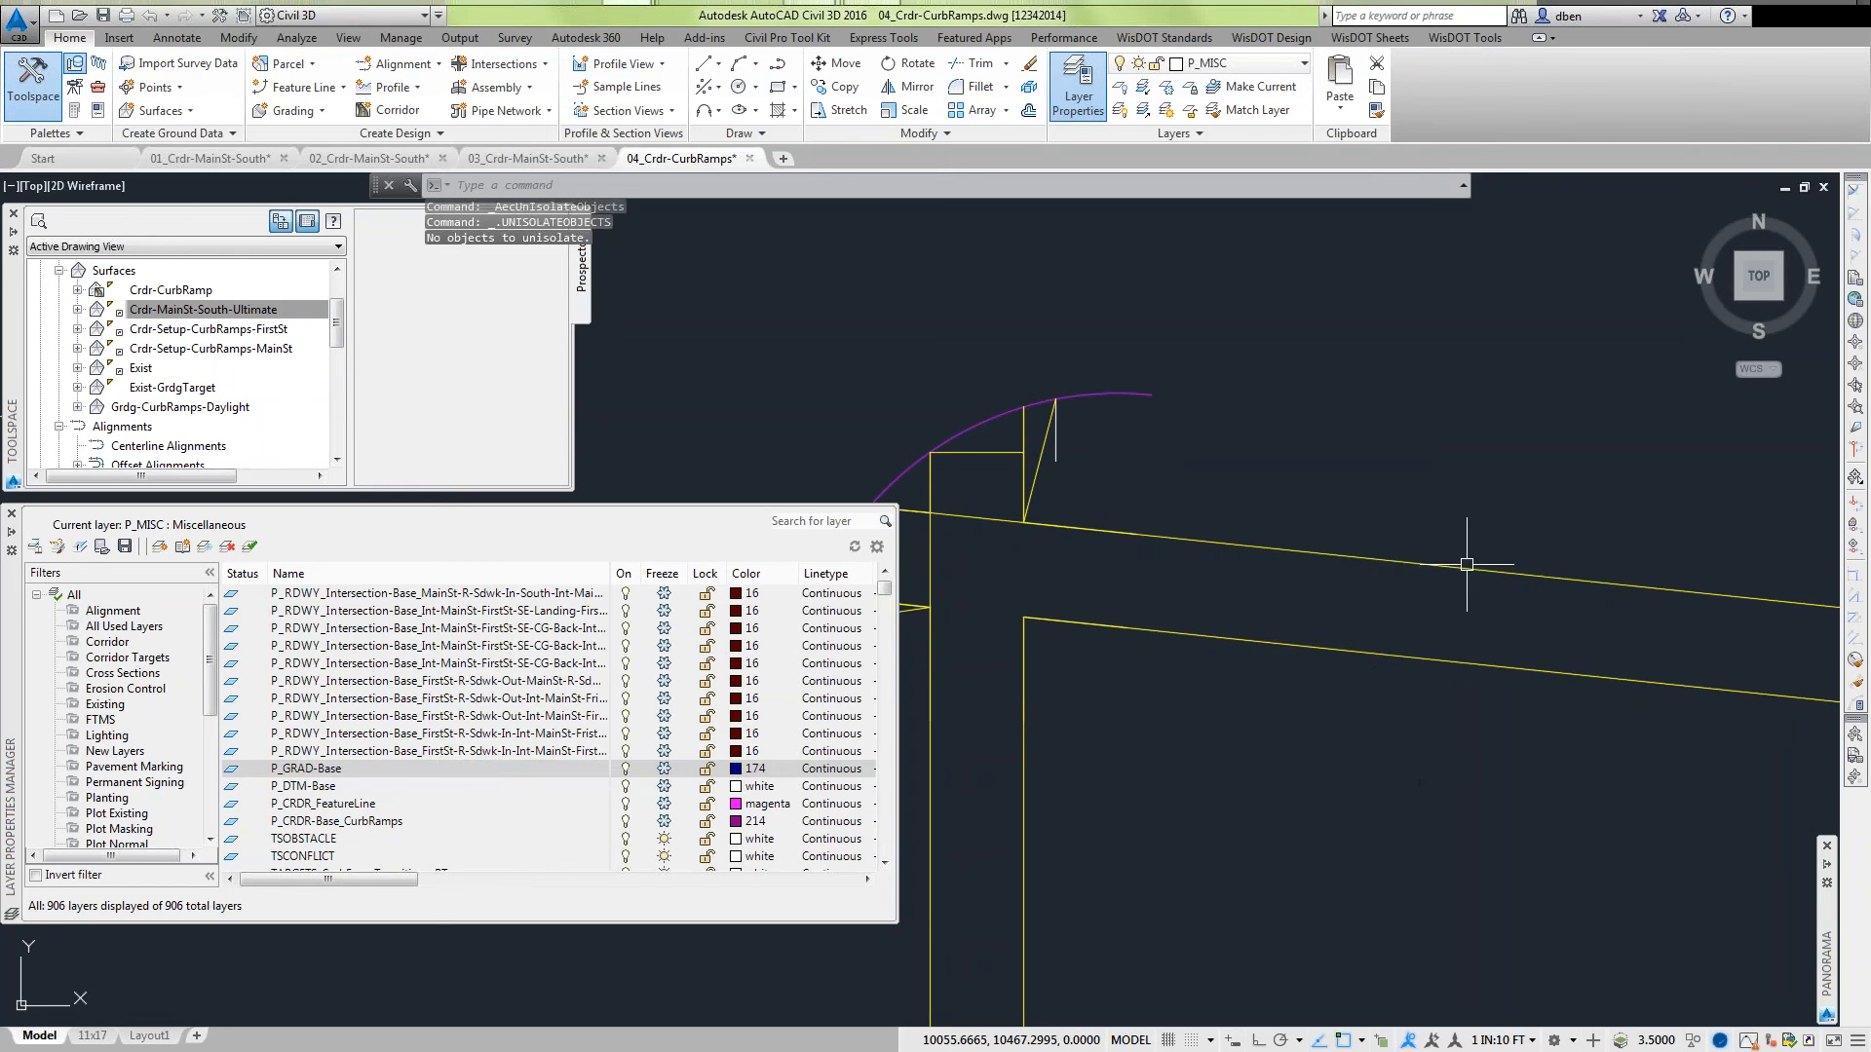
{"action": "right_click", "coordinate": [178, 312]}
{"action": "left_click", "coordinate": [224, 317]}
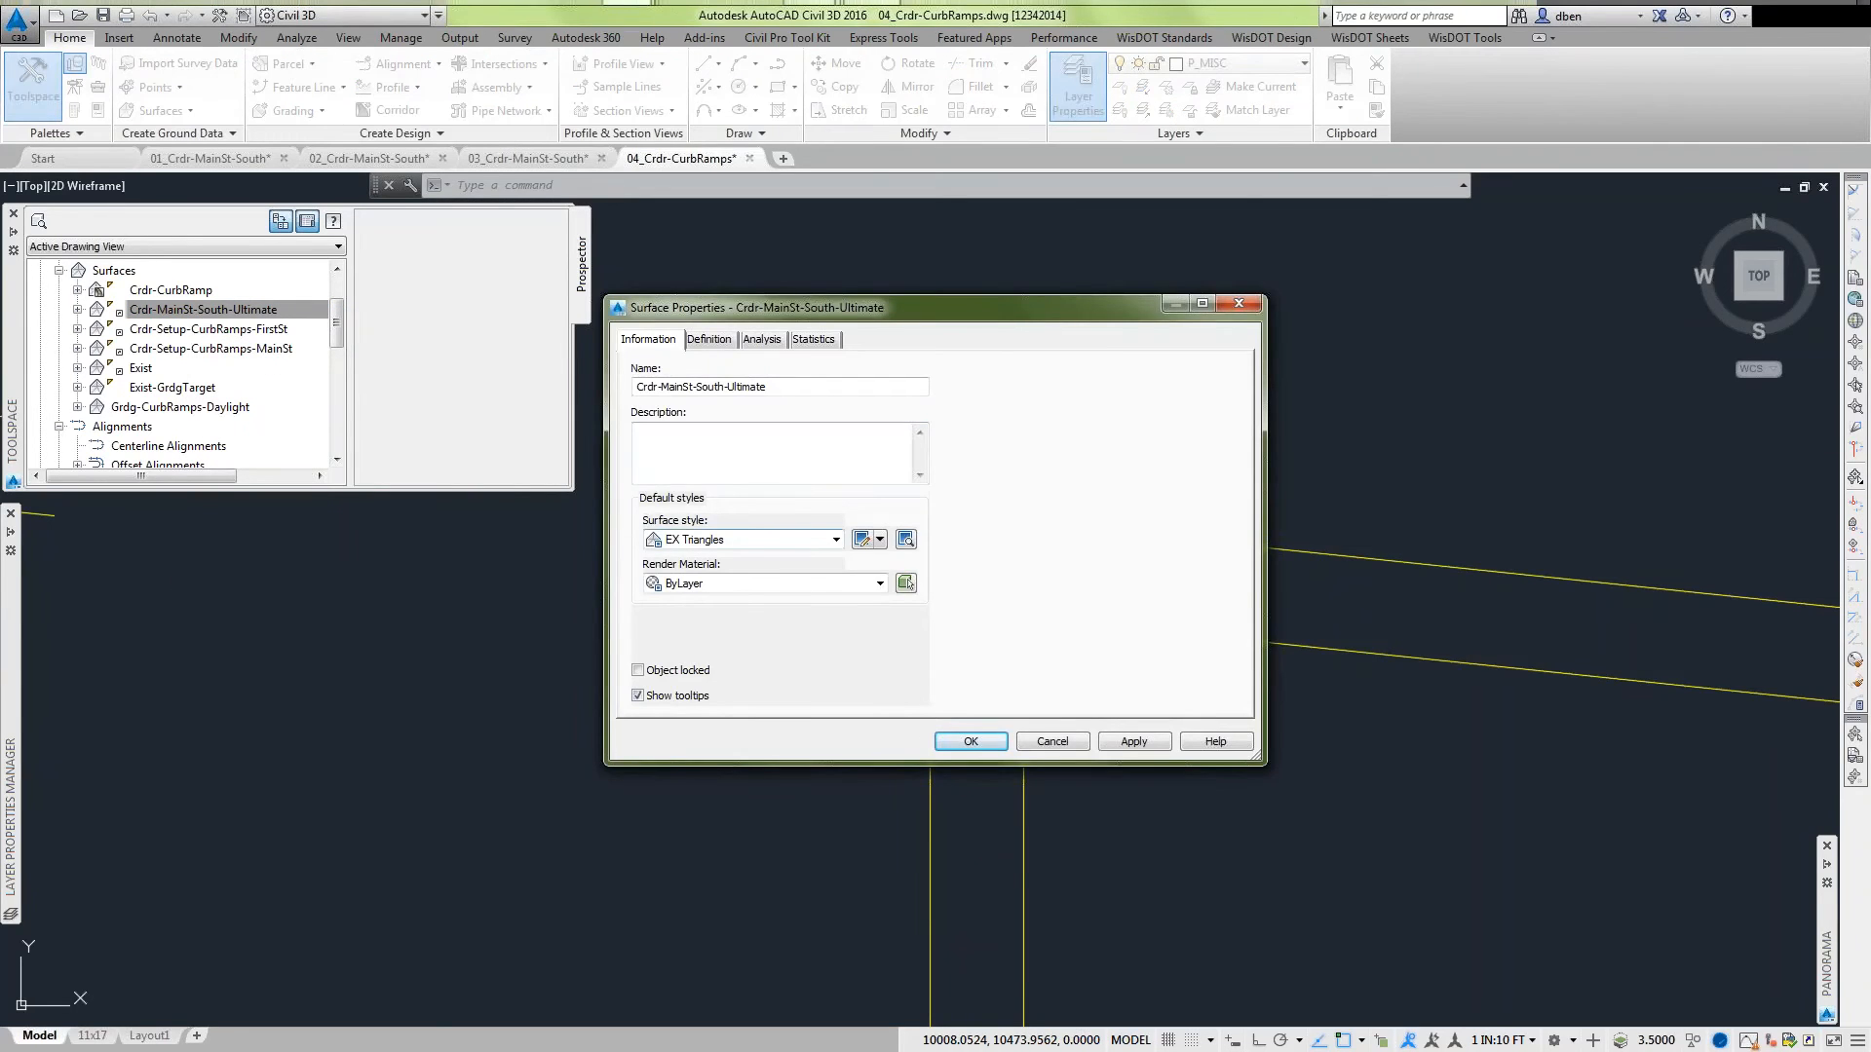
{"action": "left_click", "coordinate": [970, 741]}
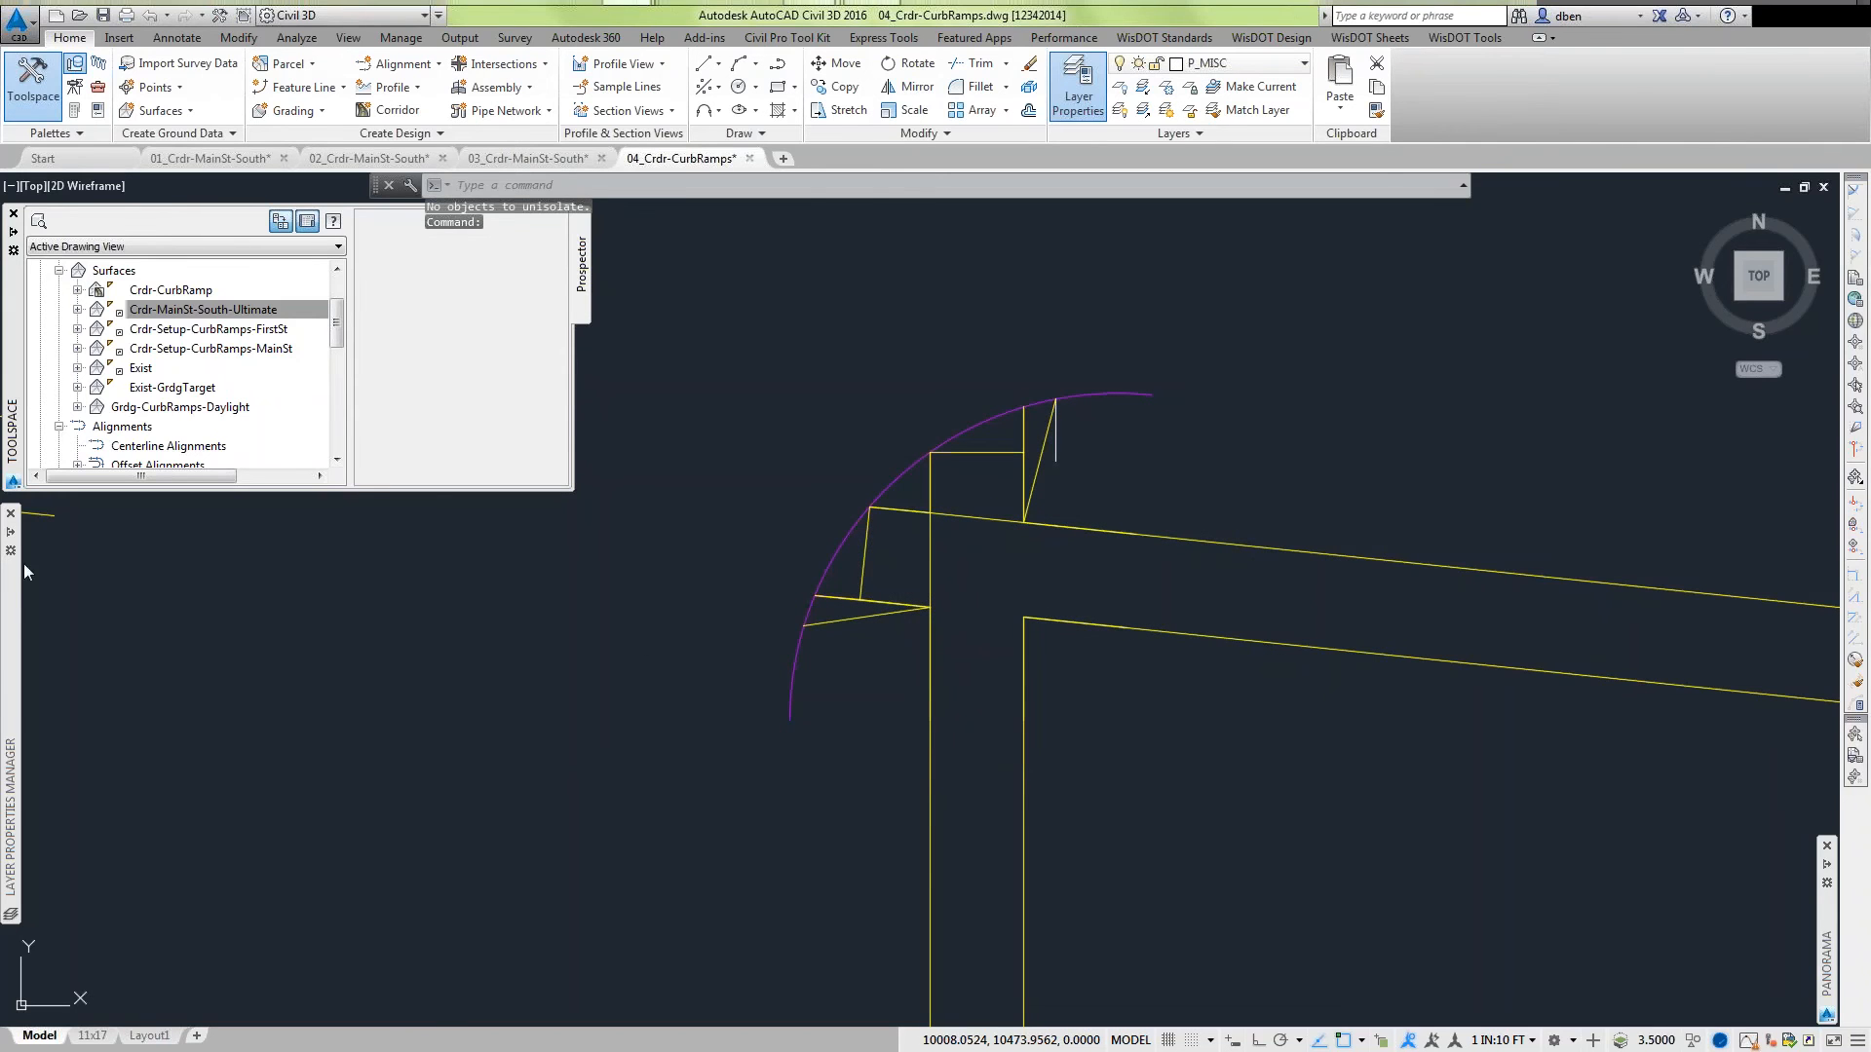
Re-sort the layers by freeze state and thaw P_CRDR-Base_CurbRamps, P_CRDR_FeatureLine, P_DTM-Base and P_GRAD-Base.
{"action": "mouse_move", "coordinate": [18, 582]}
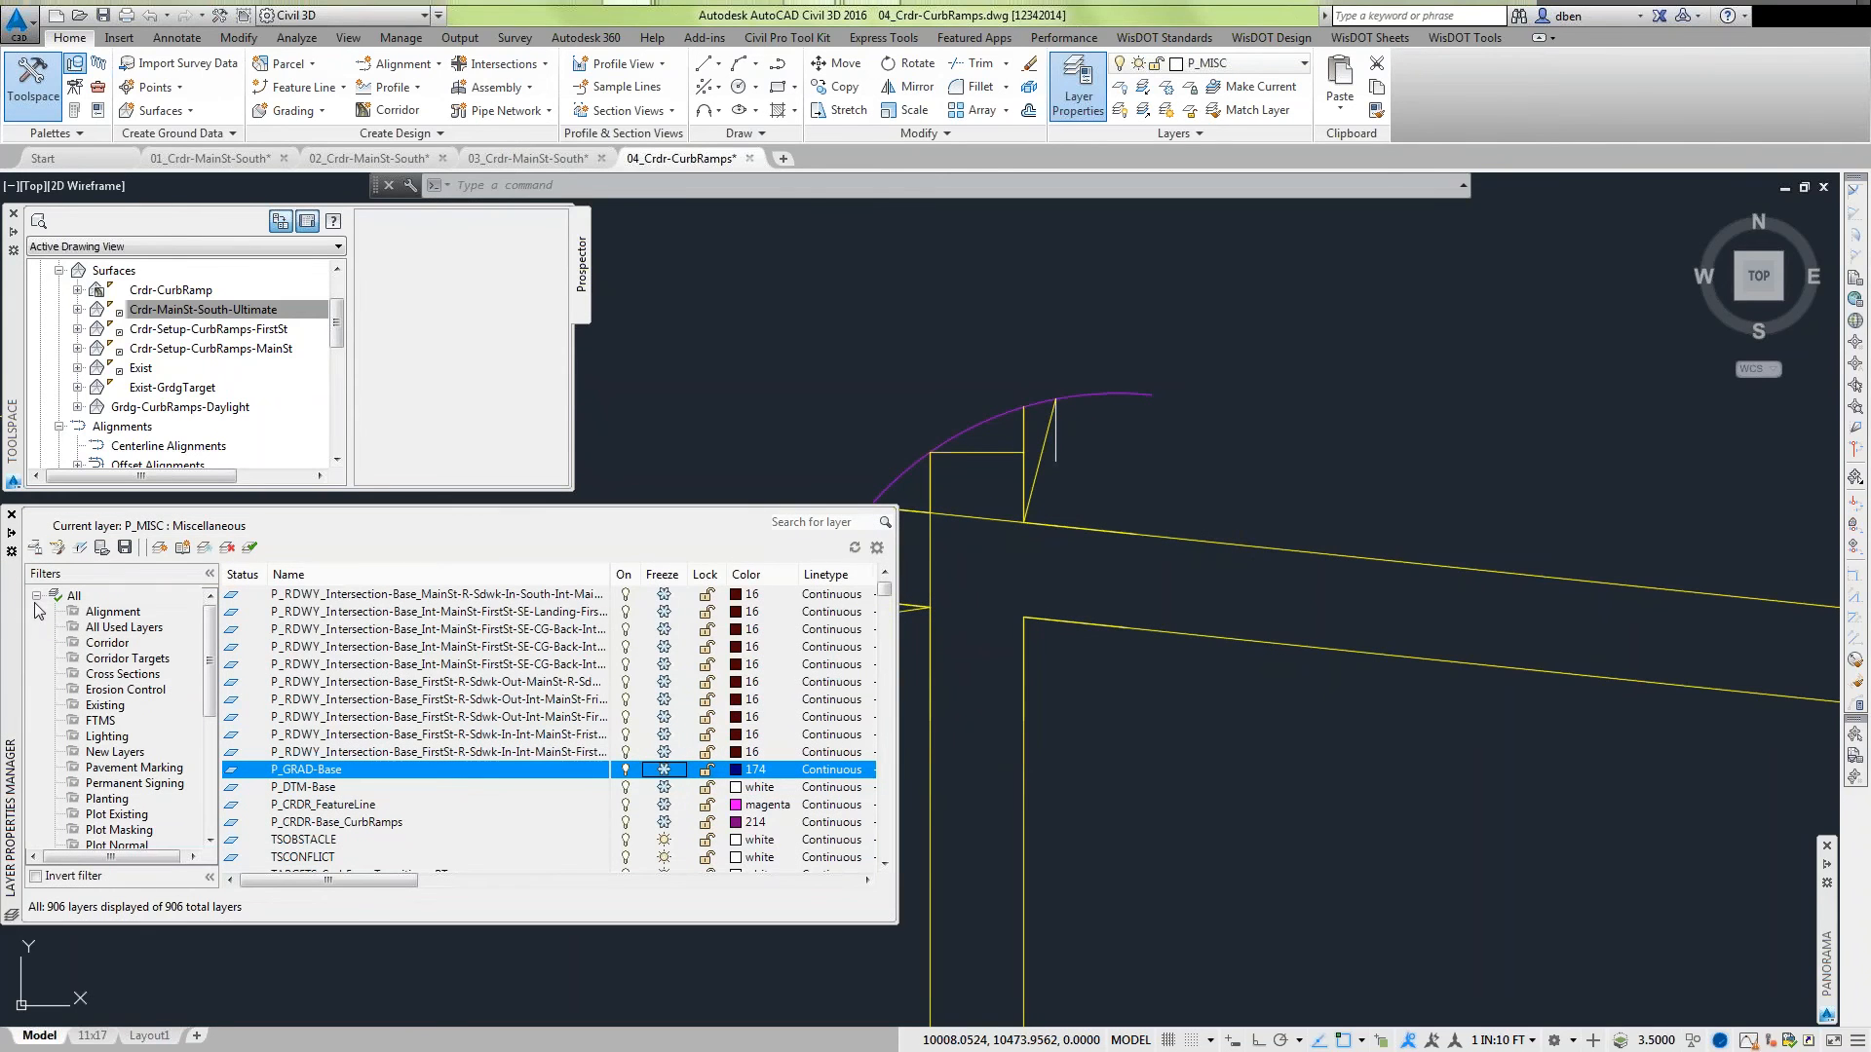
{"action": "left_click", "coordinate": [672, 577]}
{"action": "left_click", "coordinate": [669, 577]}
{"action": "left_click", "coordinate": [664, 821]}
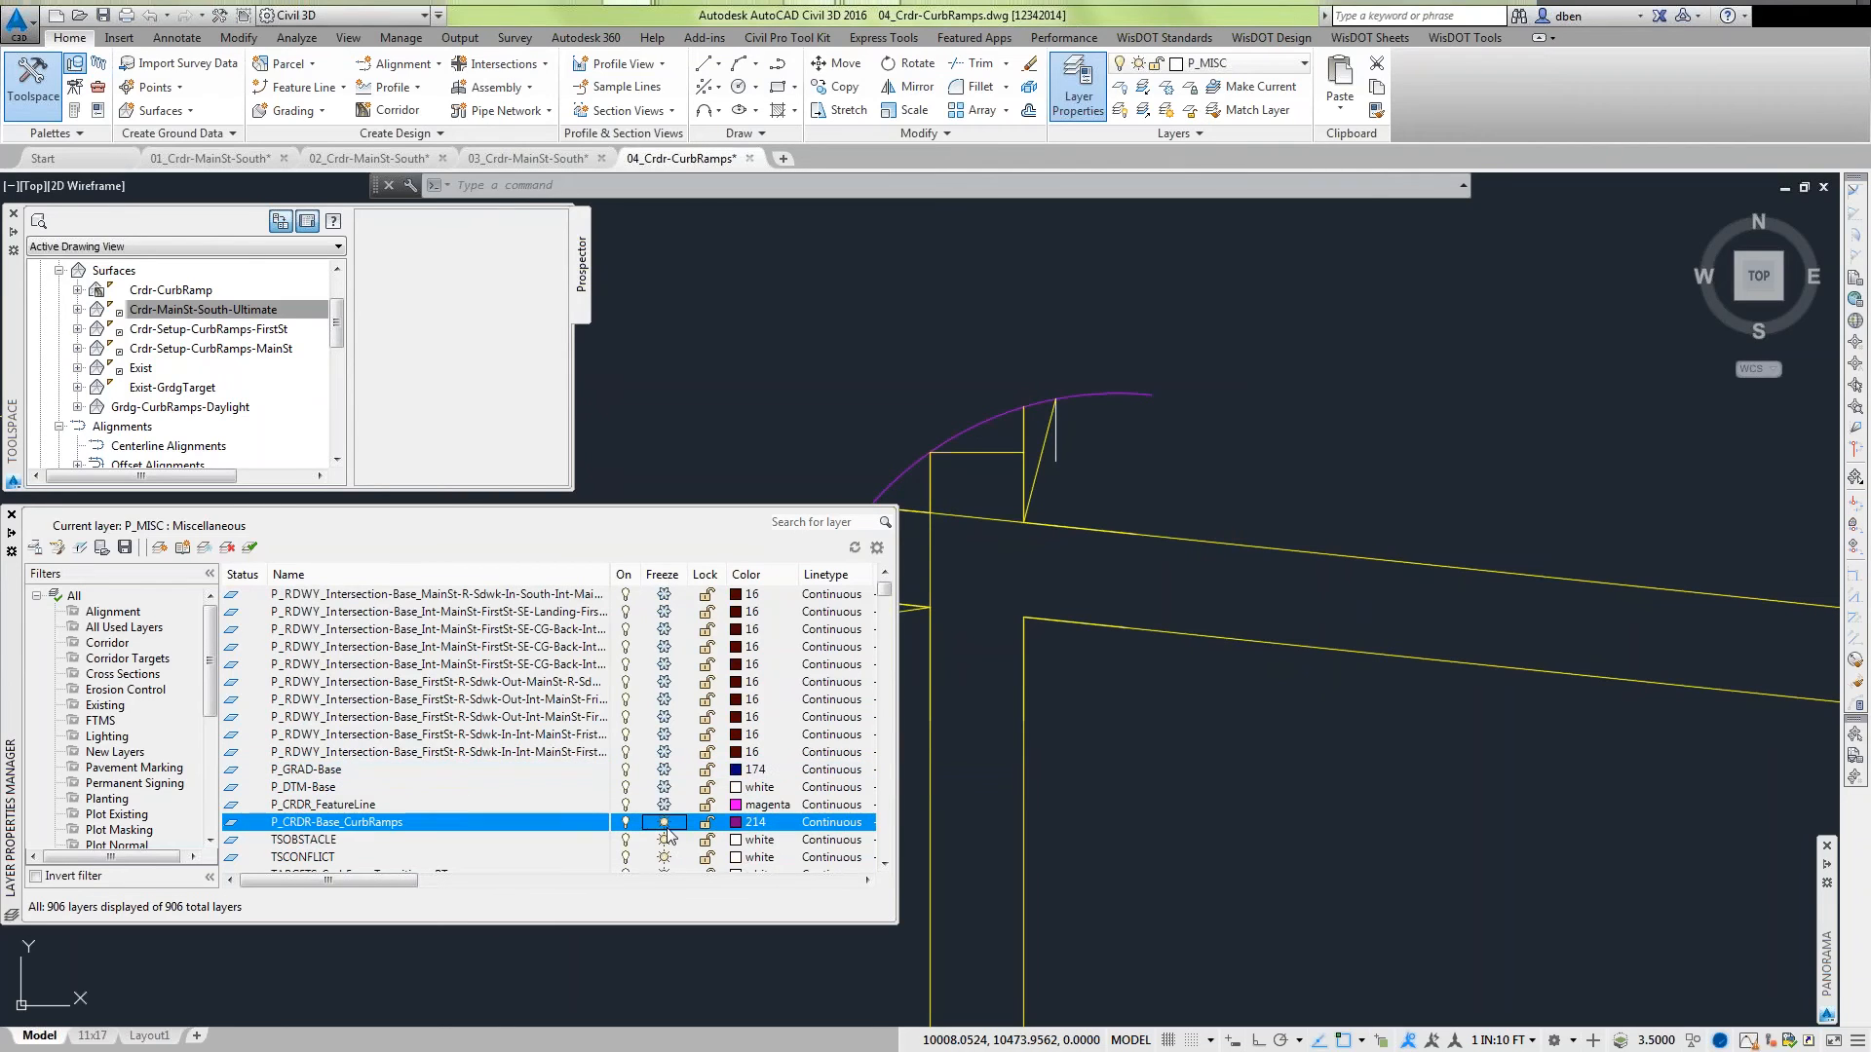
{"action": "left_click", "coordinate": [665, 804]}
{"action": "left_click", "coordinate": [665, 786]}
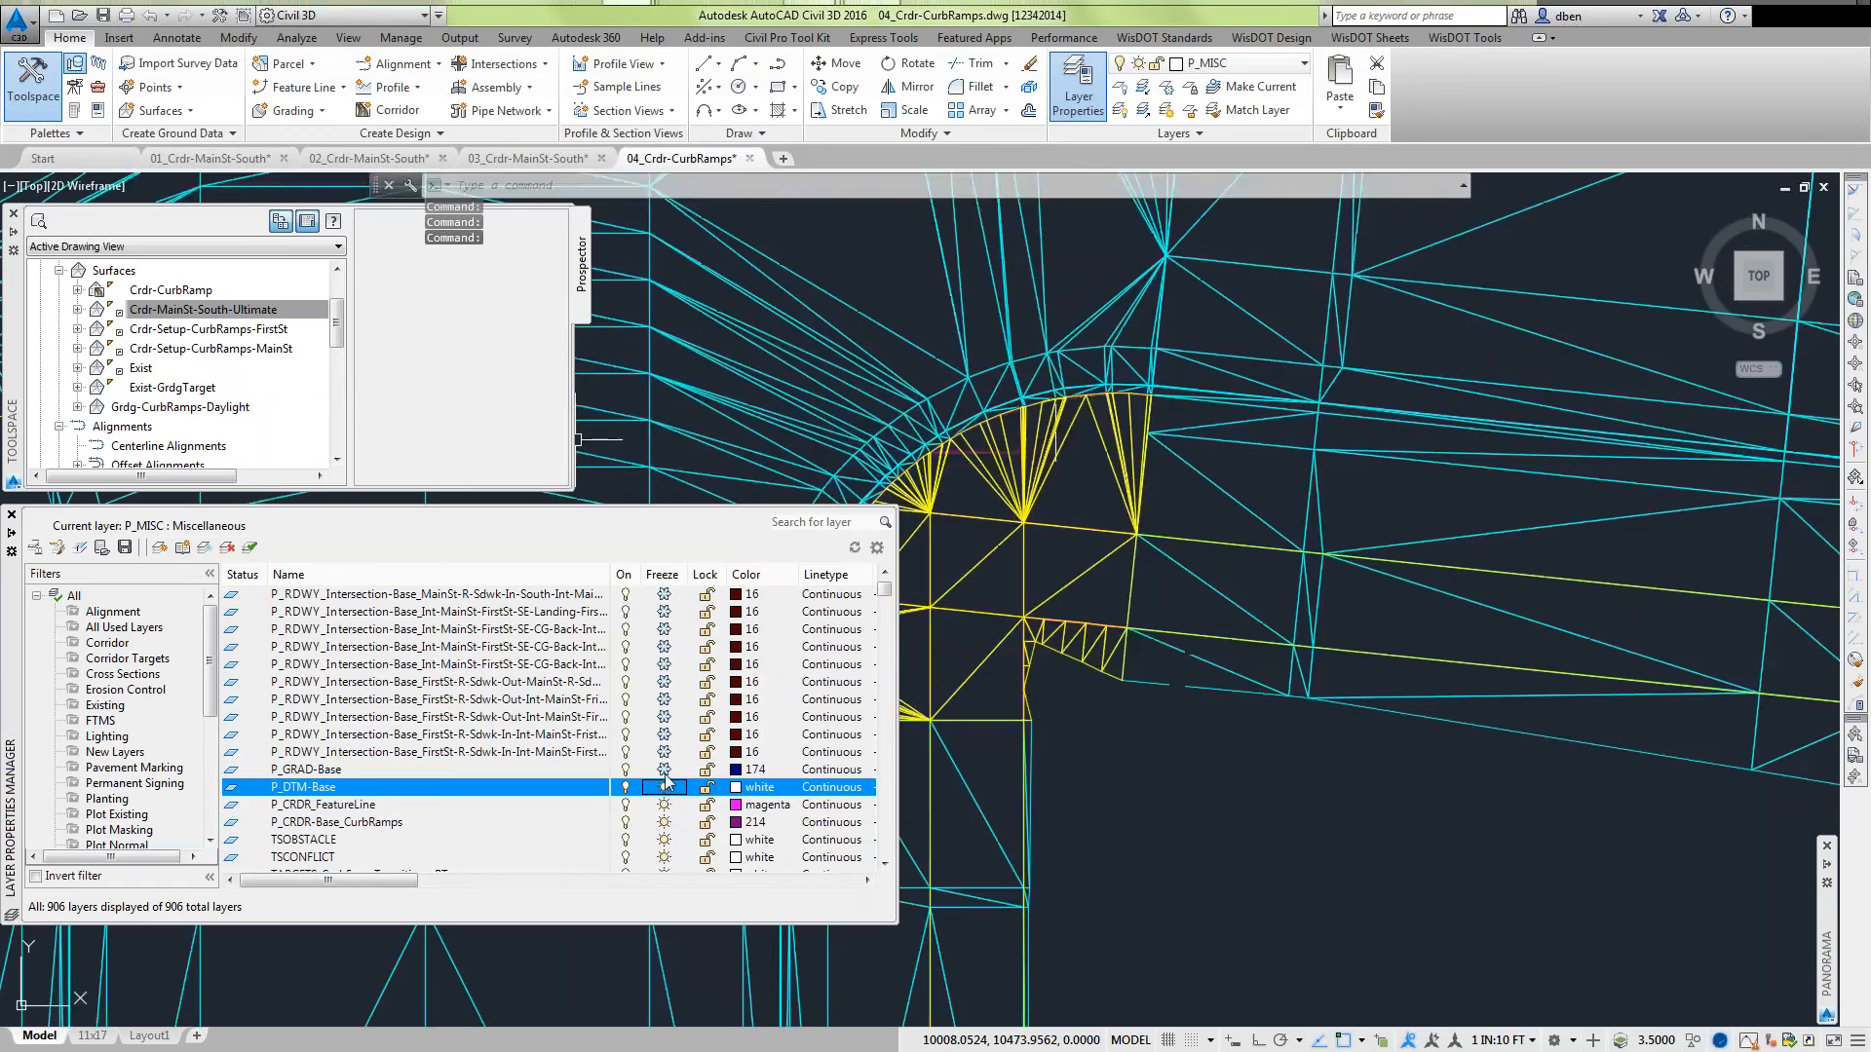
{"action": "left_click", "coordinate": [665, 769]}
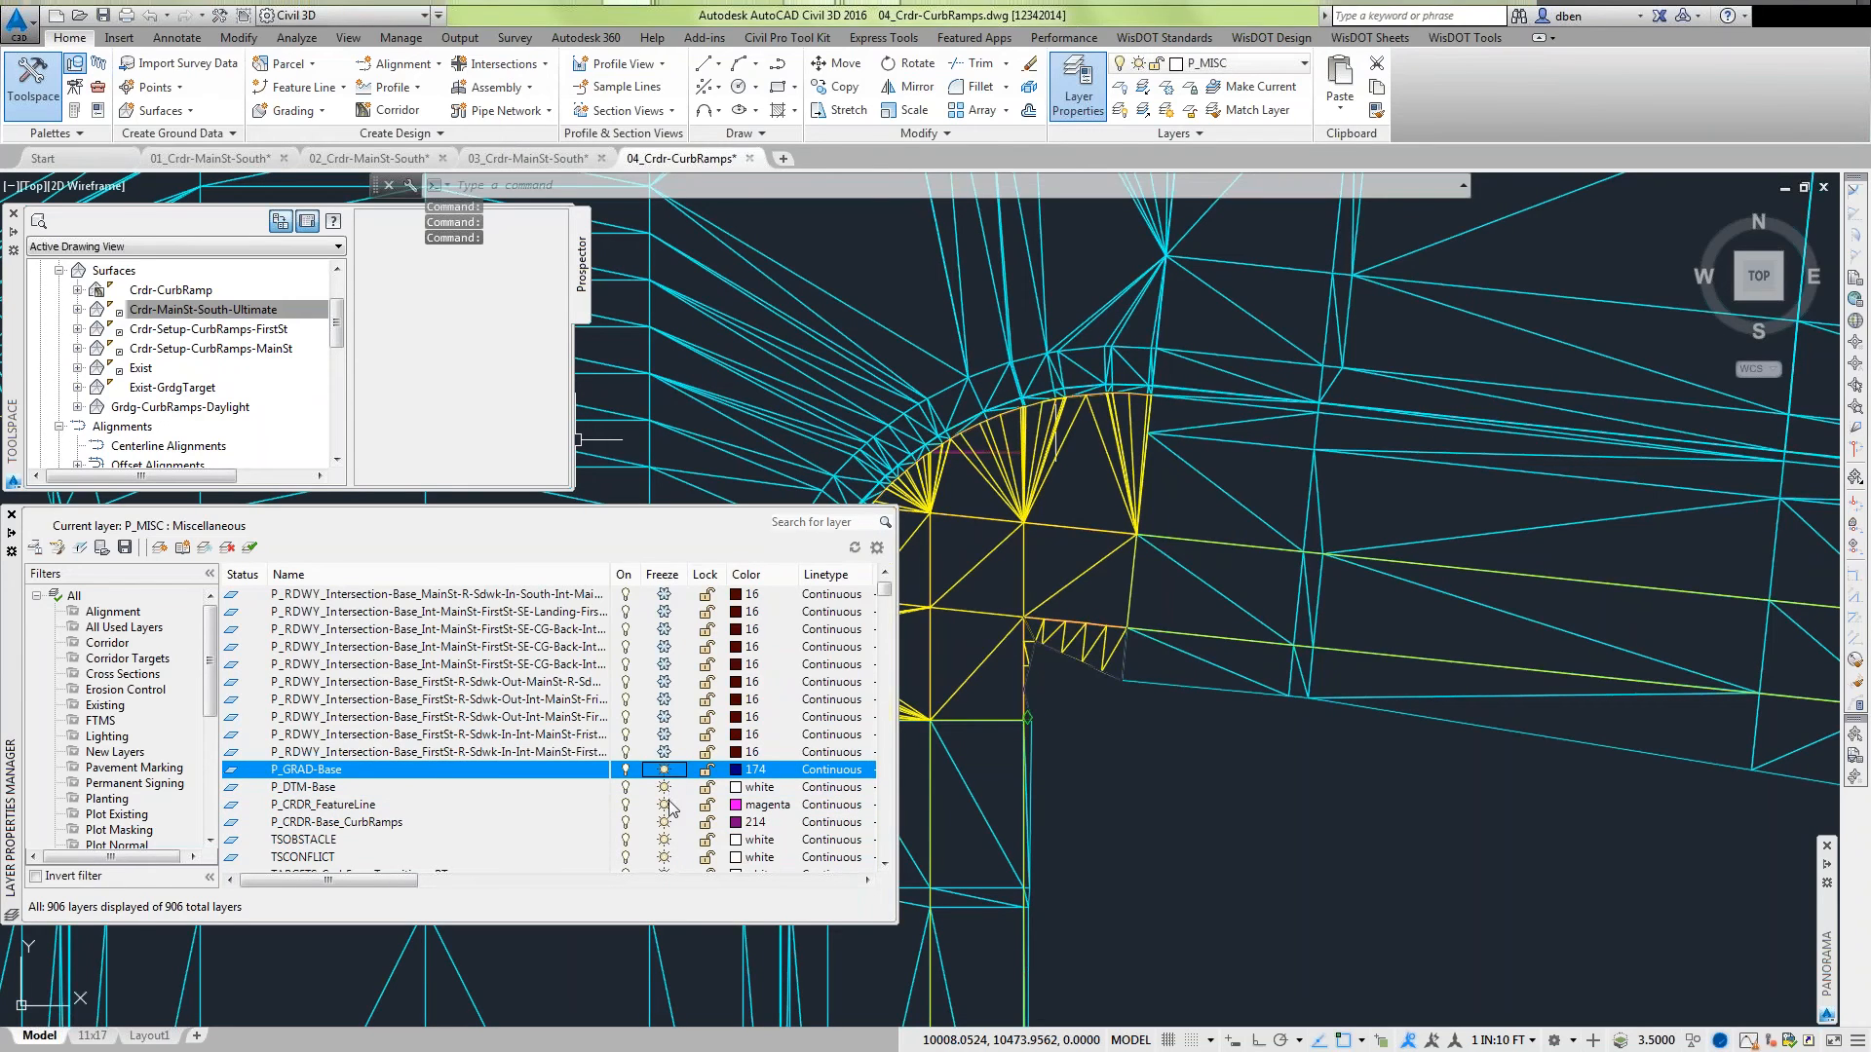
Refreeze P_CRDR_FeatureLine, P_GRAD-Base and P_CRDR-Base_CurbRamps, keeping P_DTM-Base thawed to show the surface triangles.
{"action": "left_click", "coordinate": [668, 805]}
{"action": "left_click", "coordinate": [664, 770]}
{"action": "left_click", "coordinate": [665, 823]}
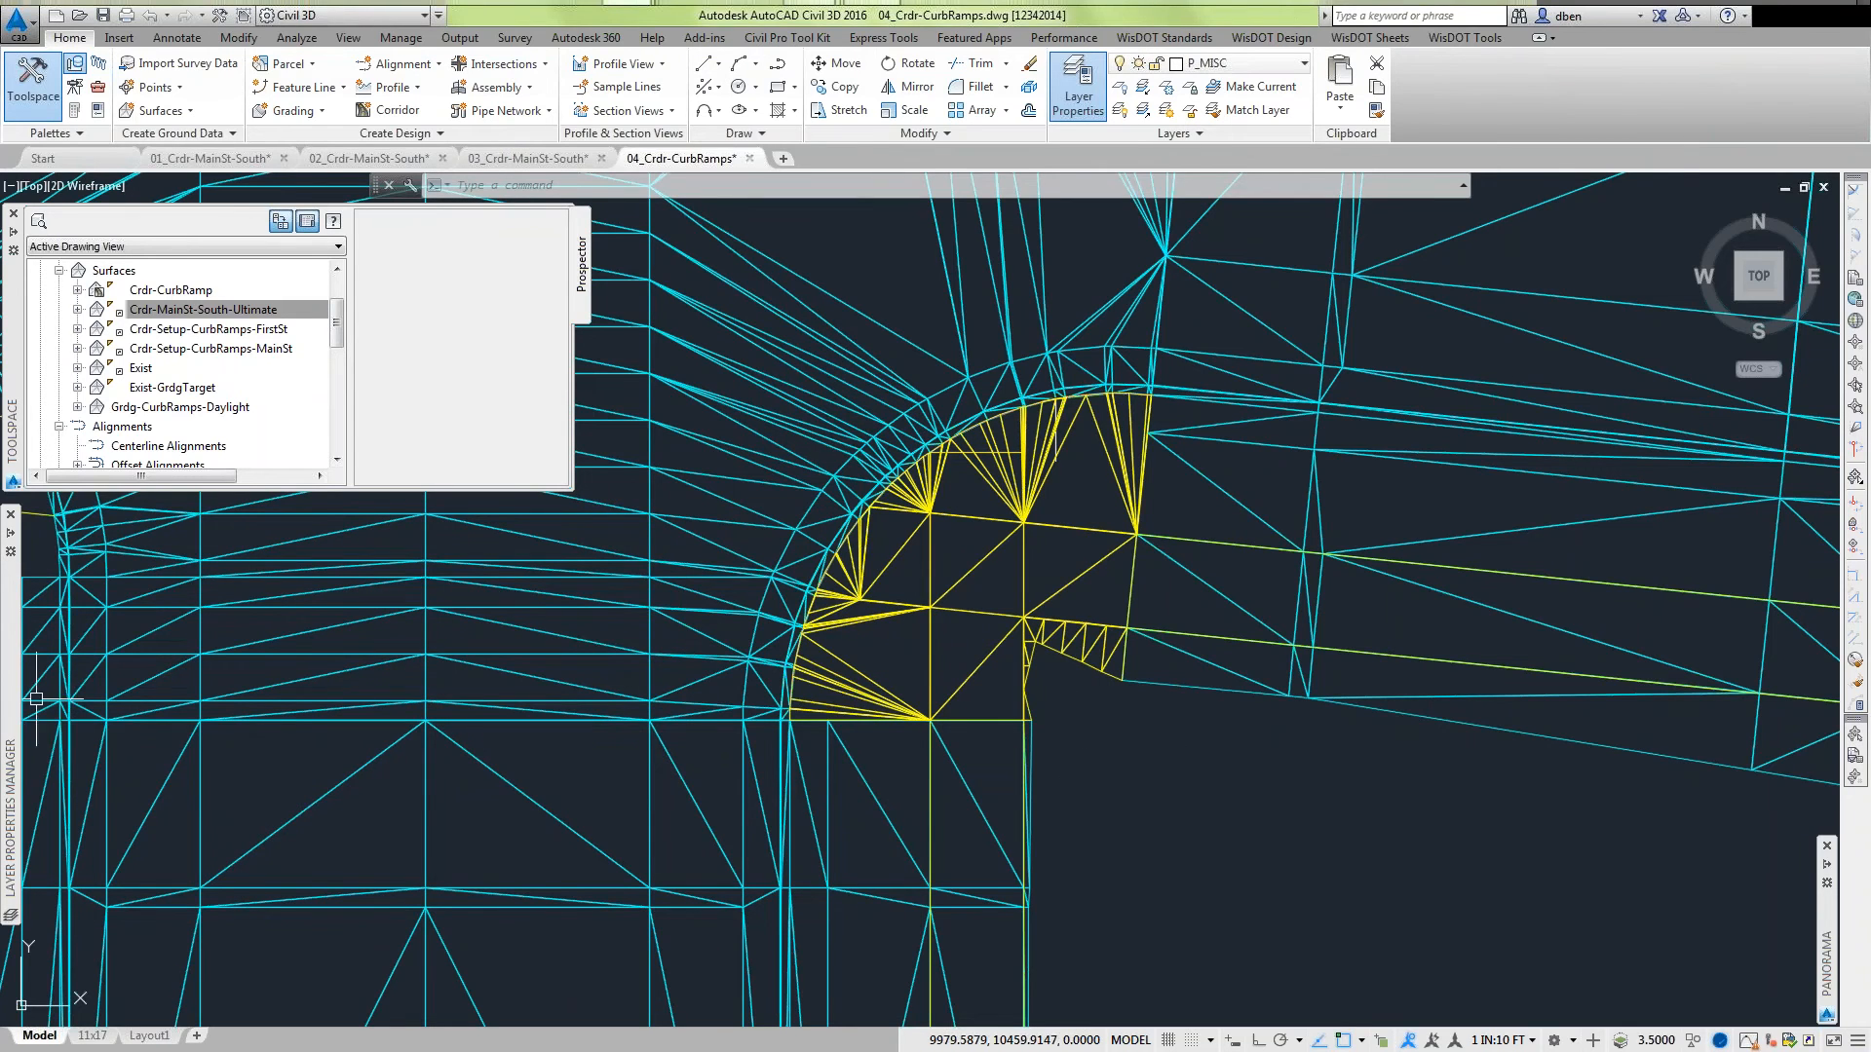
{"action": "mouse_move", "coordinate": [11, 769]}
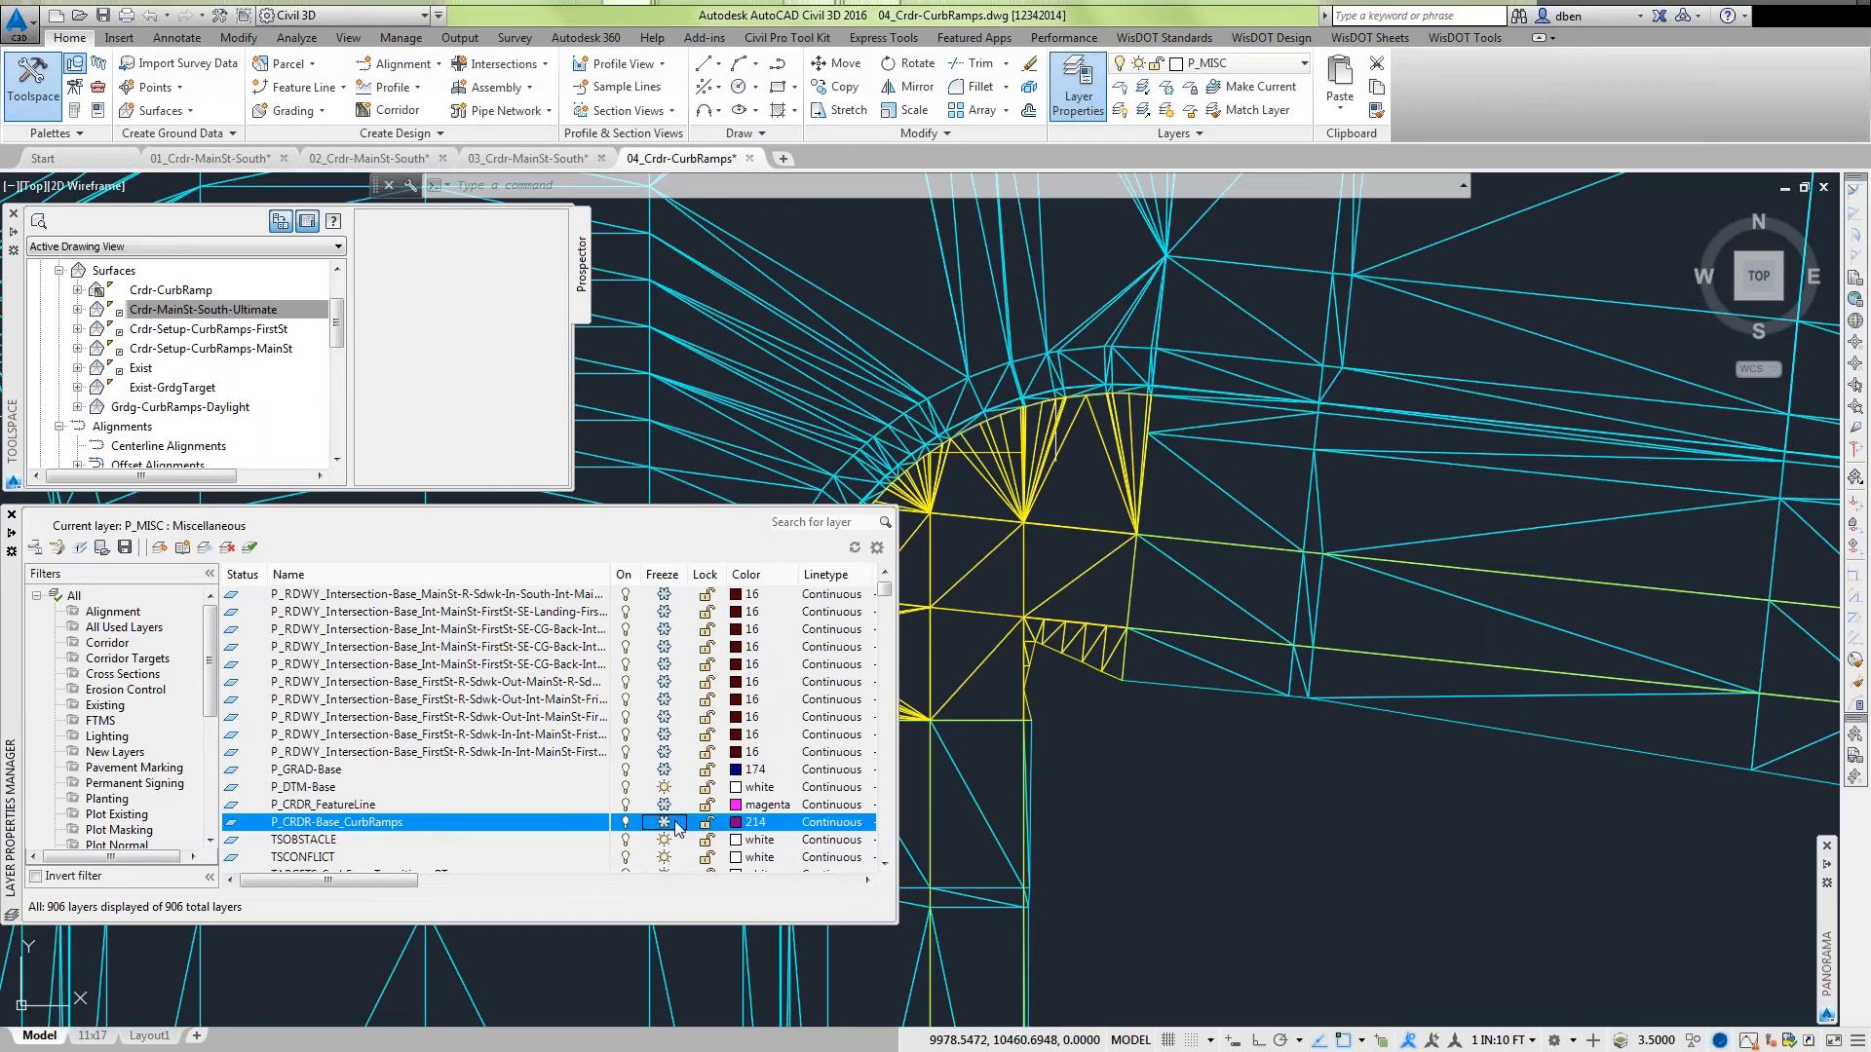
{"action": "left_click", "coordinate": [664, 787]}
{"action": "left_click", "coordinate": [664, 787]}
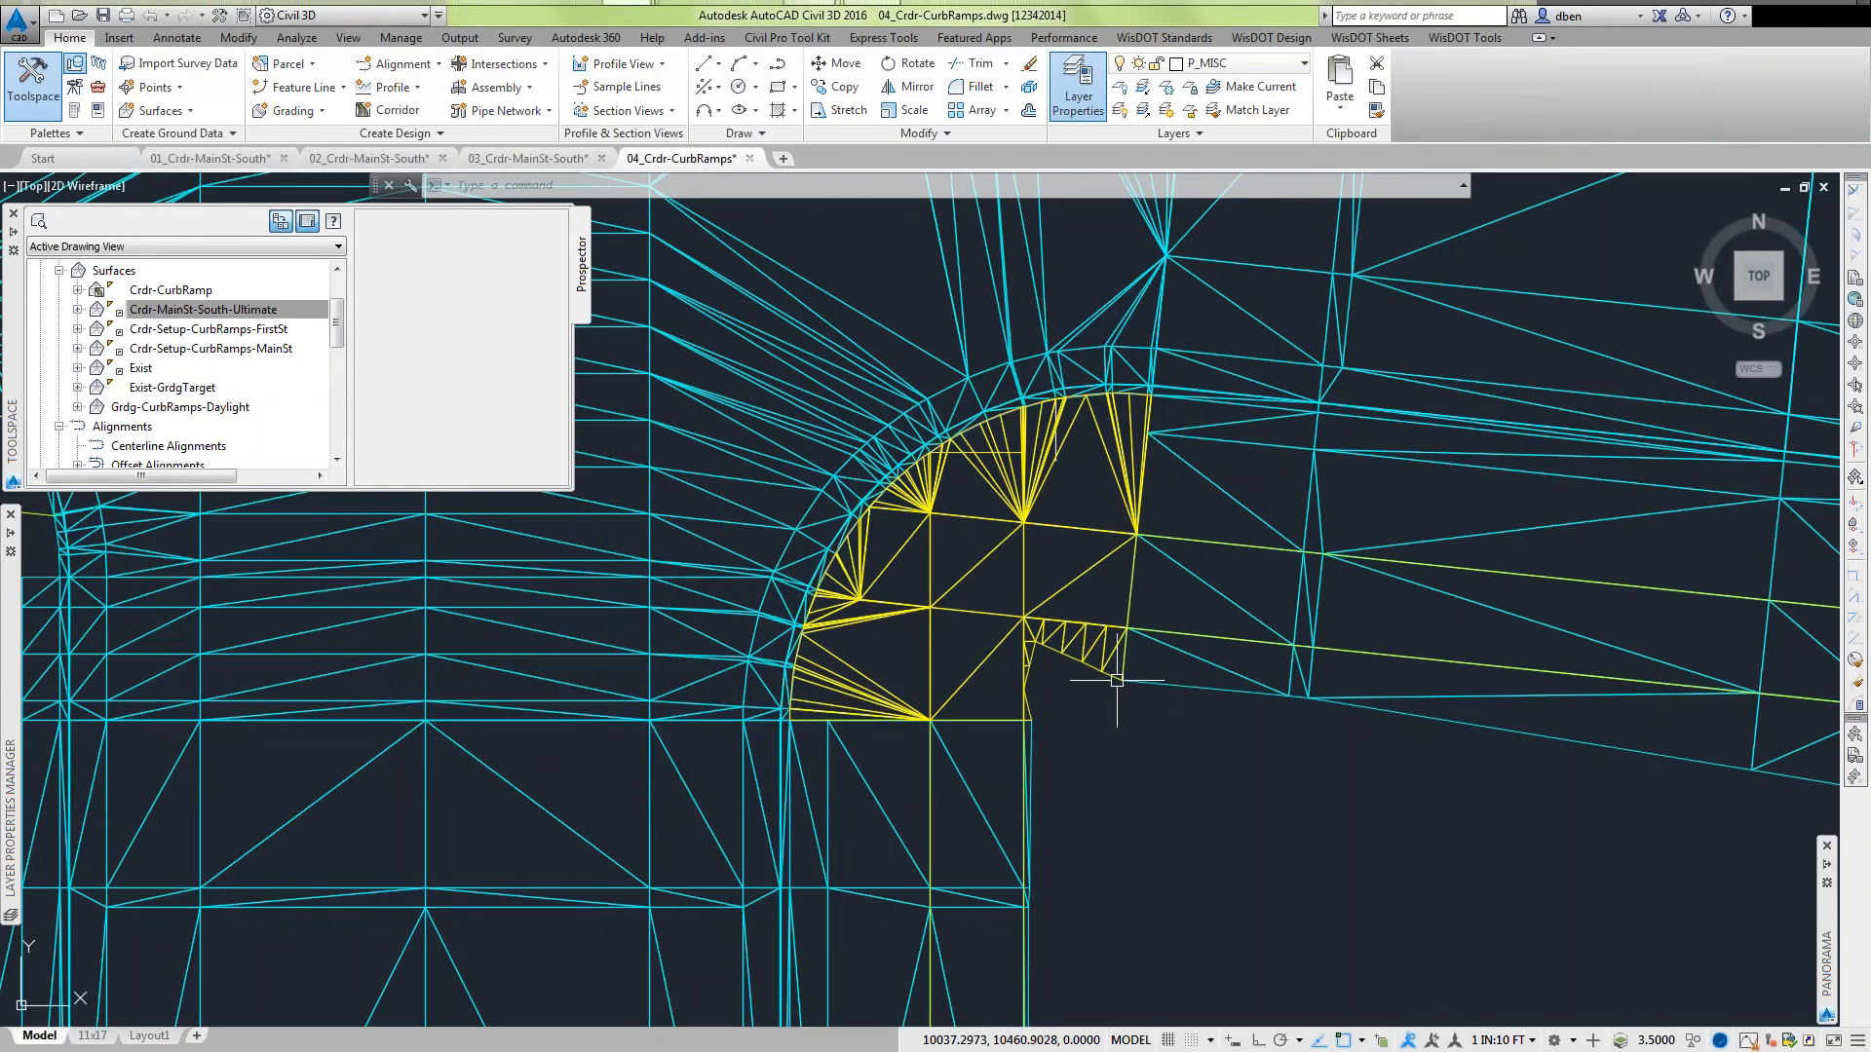
Inspect the surface triangles behind the sidewalk corner, and freeze the P_DTM-Base layer.
{"action": "scroll", "coordinate": [1015, 707], "scroll_direction": "up", "scroll_amount": 2}
{"action": "scroll", "coordinate": [1015, 707], "scroll_direction": "up", "scroll_amount": 2}
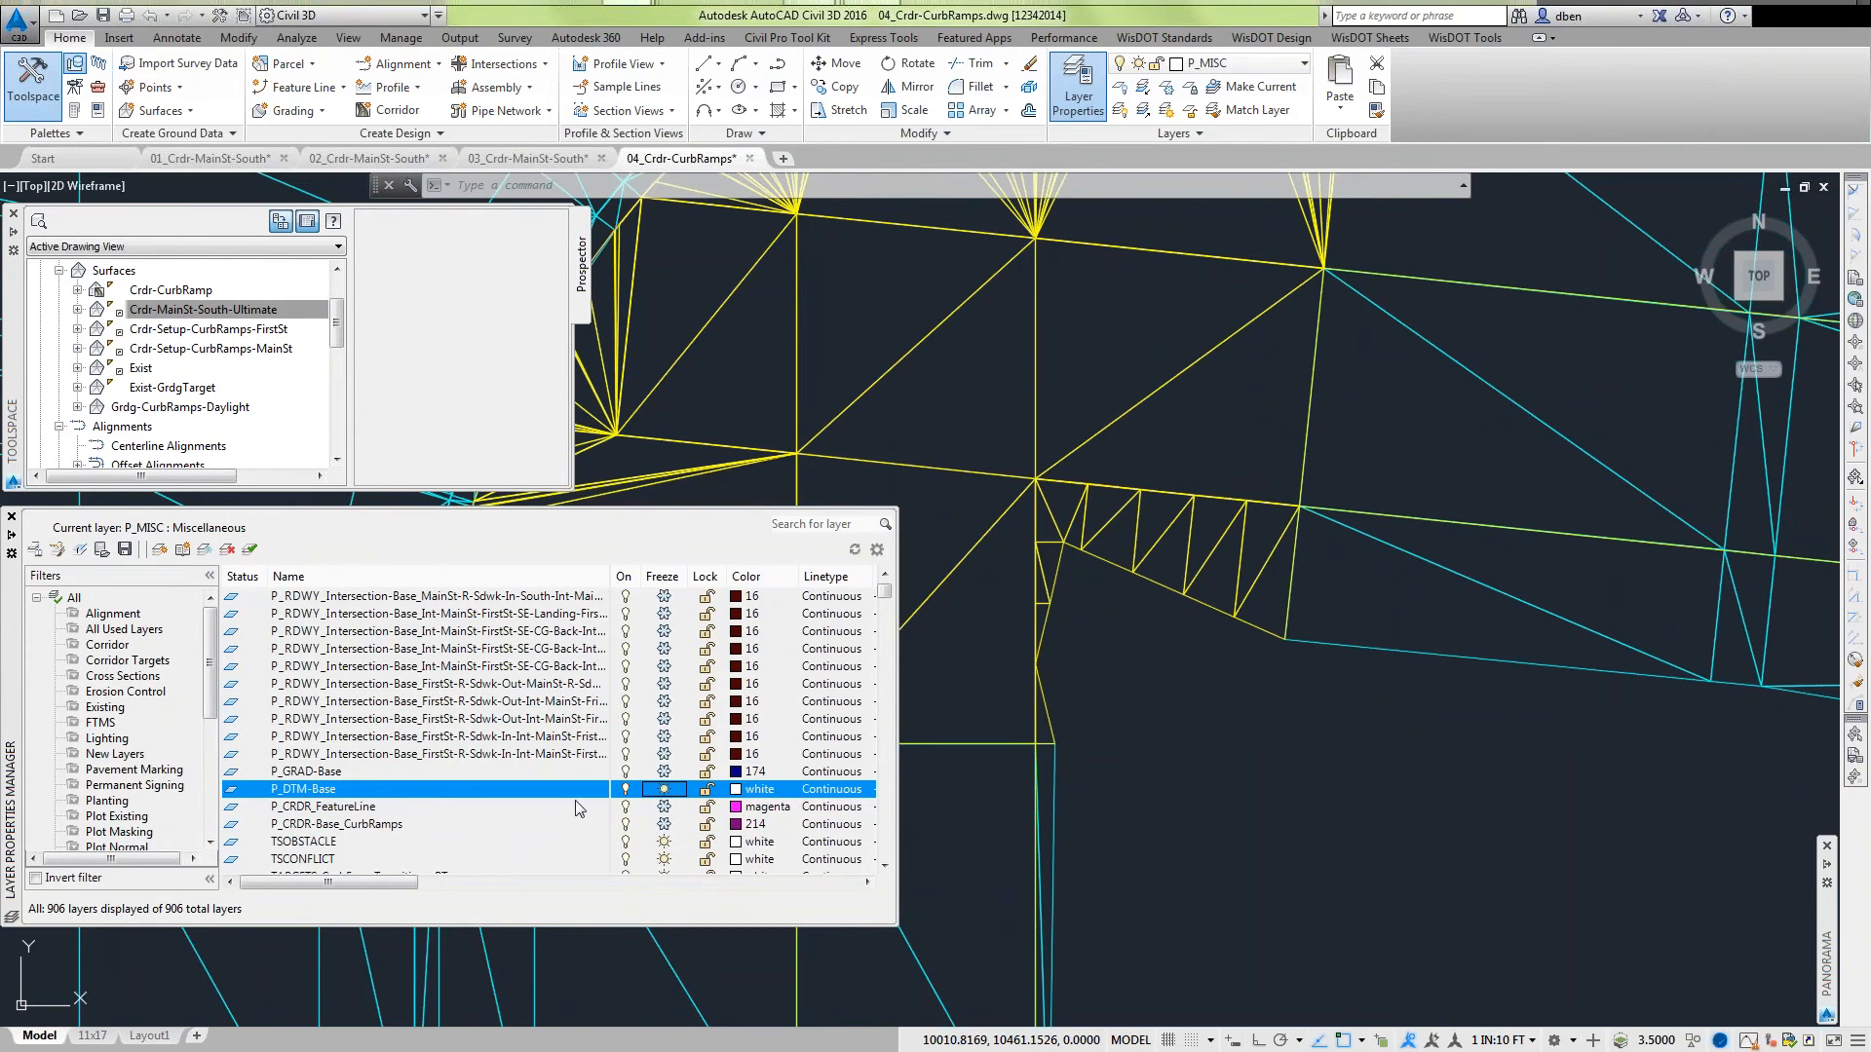
{"action": "left_click", "coordinate": [667, 789]}
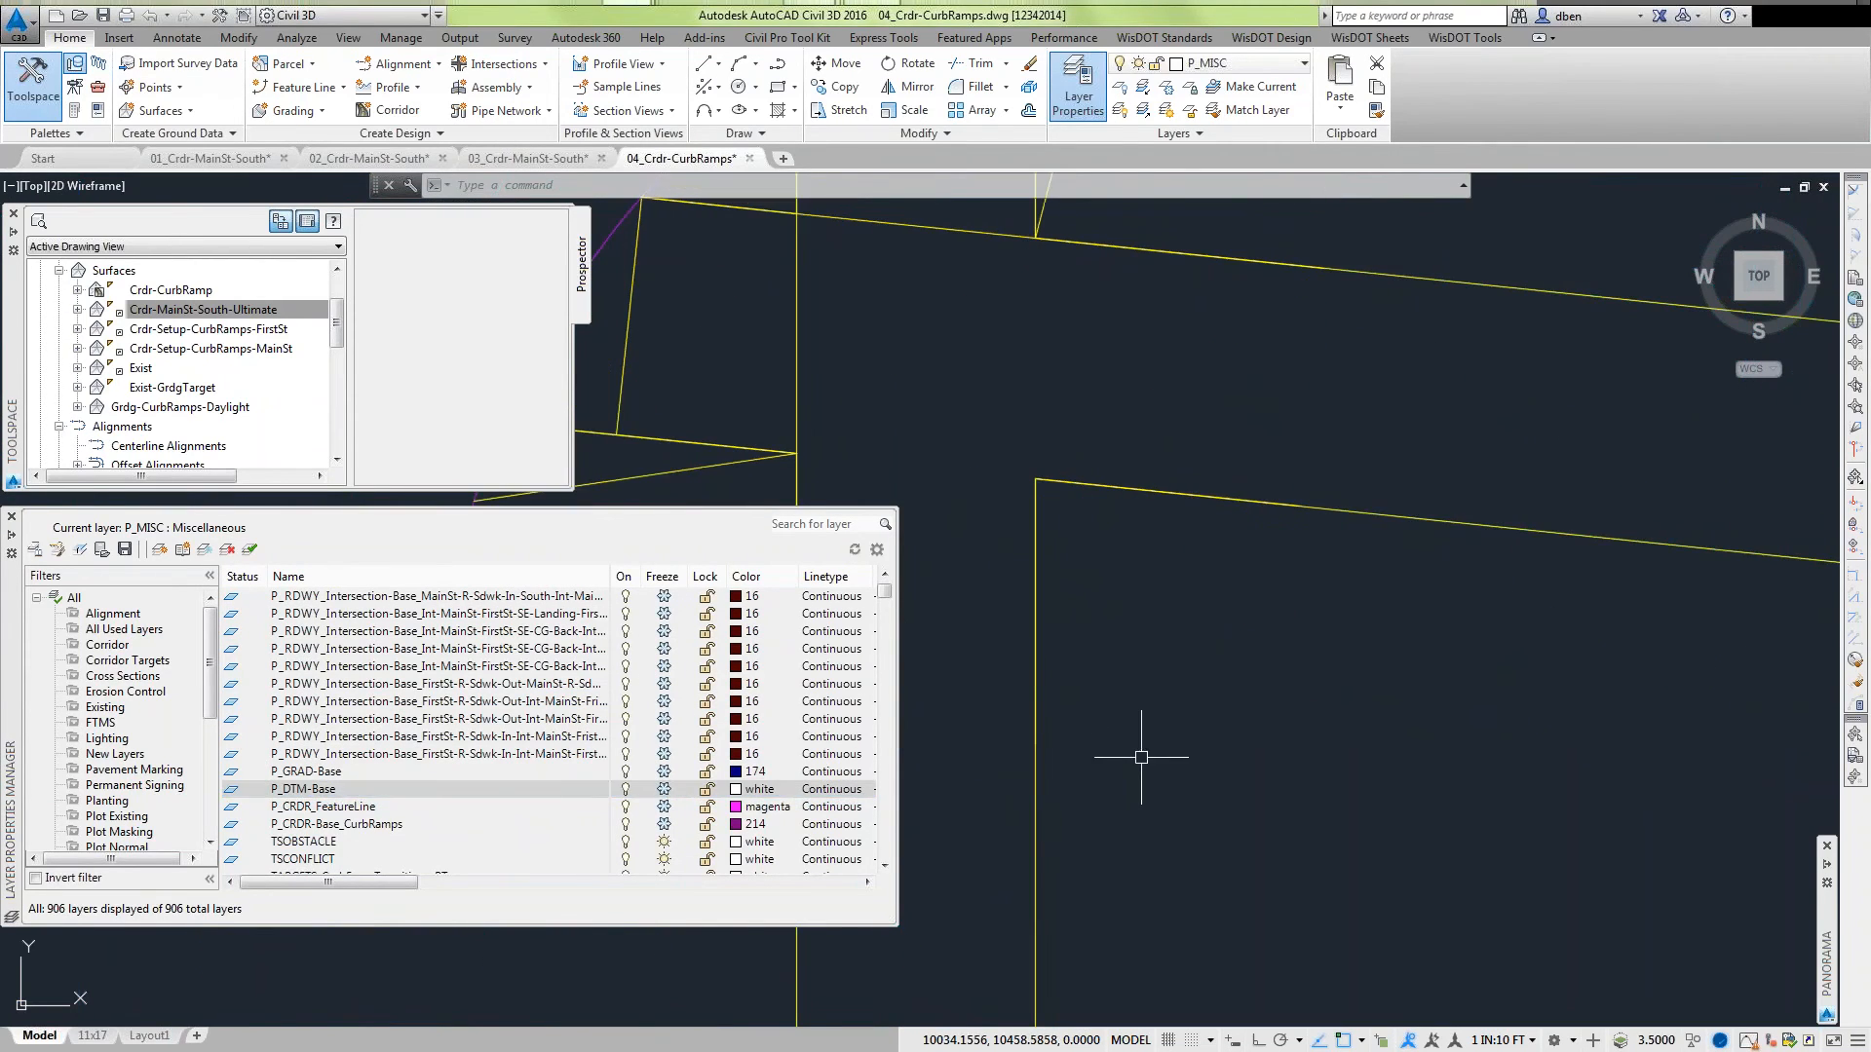
Examine the sidewalk alignments around the intersection and the design grades in the ramp profile view to the east.
{"action": "scroll", "coordinate": [1187, 734], "scroll_direction": "down", "scroll_amount": 2}
{"action": "middle_click_drag", "start_coordinate": [1174, 730], "coordinate": [1082, 723]}
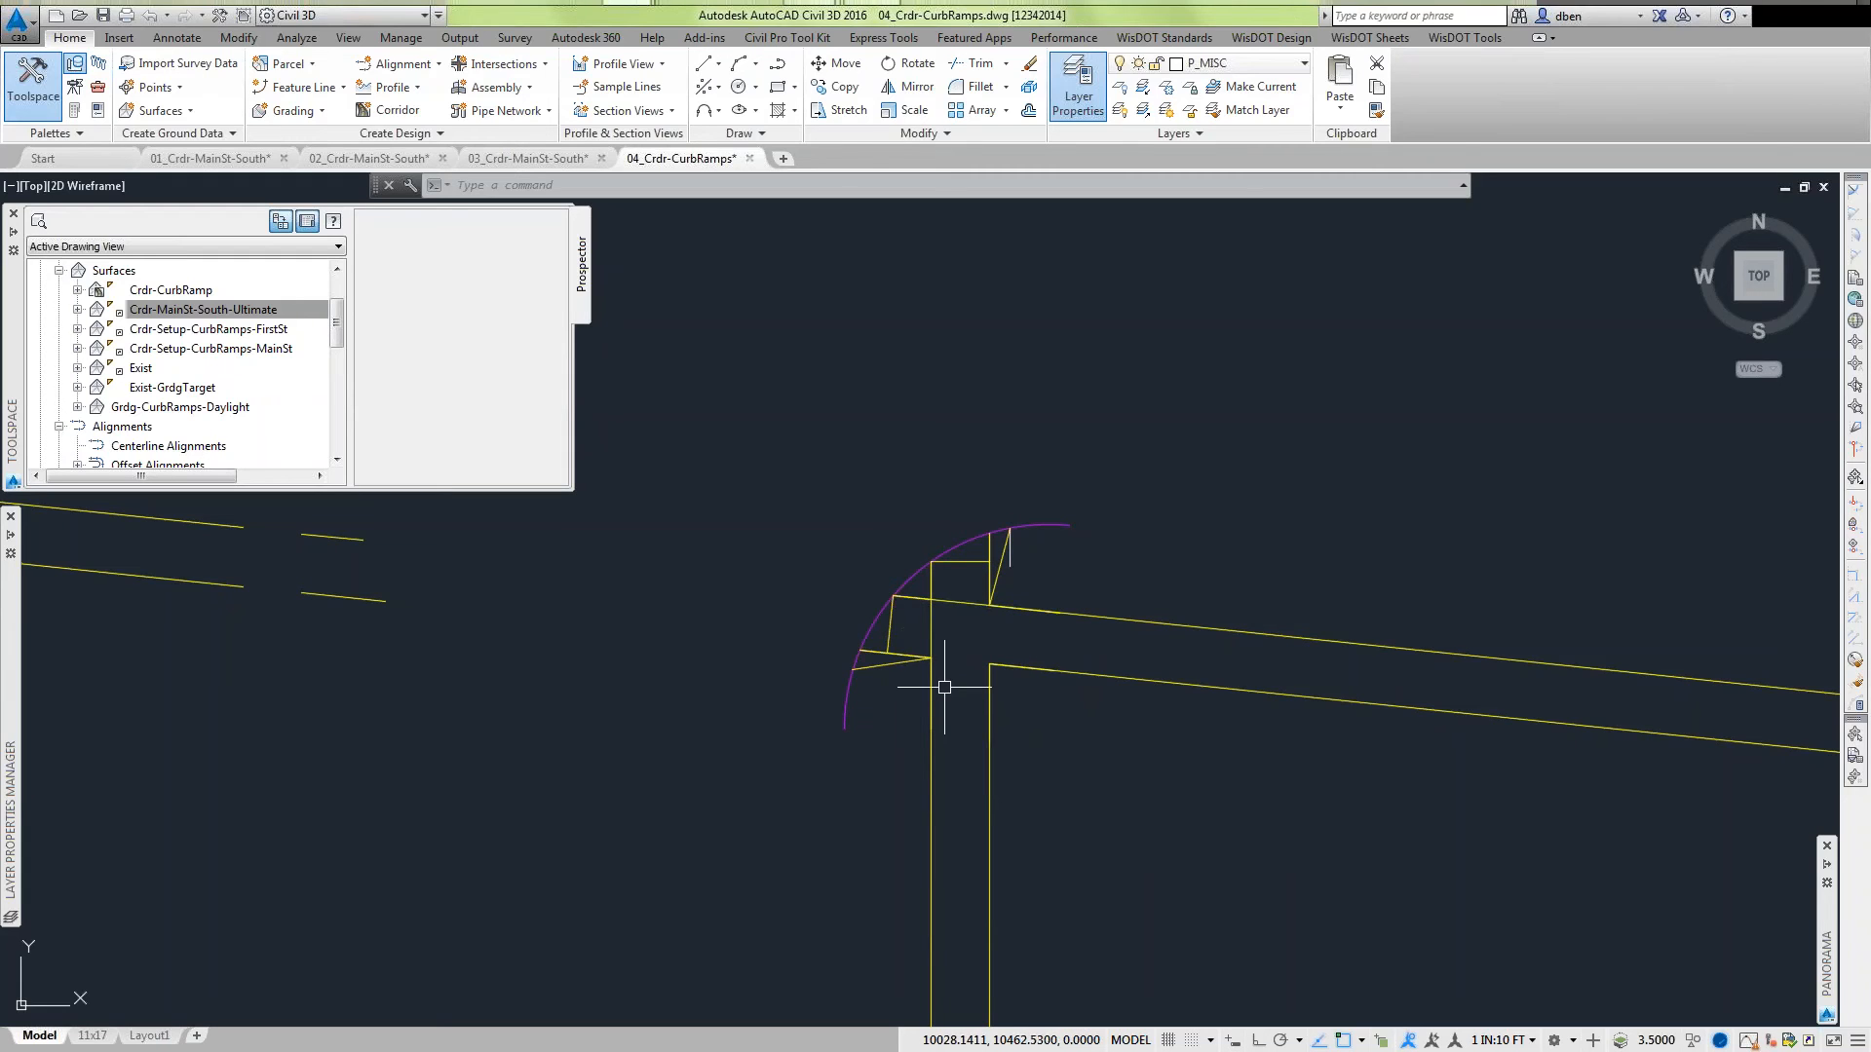
{"action": "mouse_move", "coordinate": [946, 691]}
{"action": "scroll", "coordinate": [1098, 577], "scroll_direction": "down", "scroll_amount": 3}
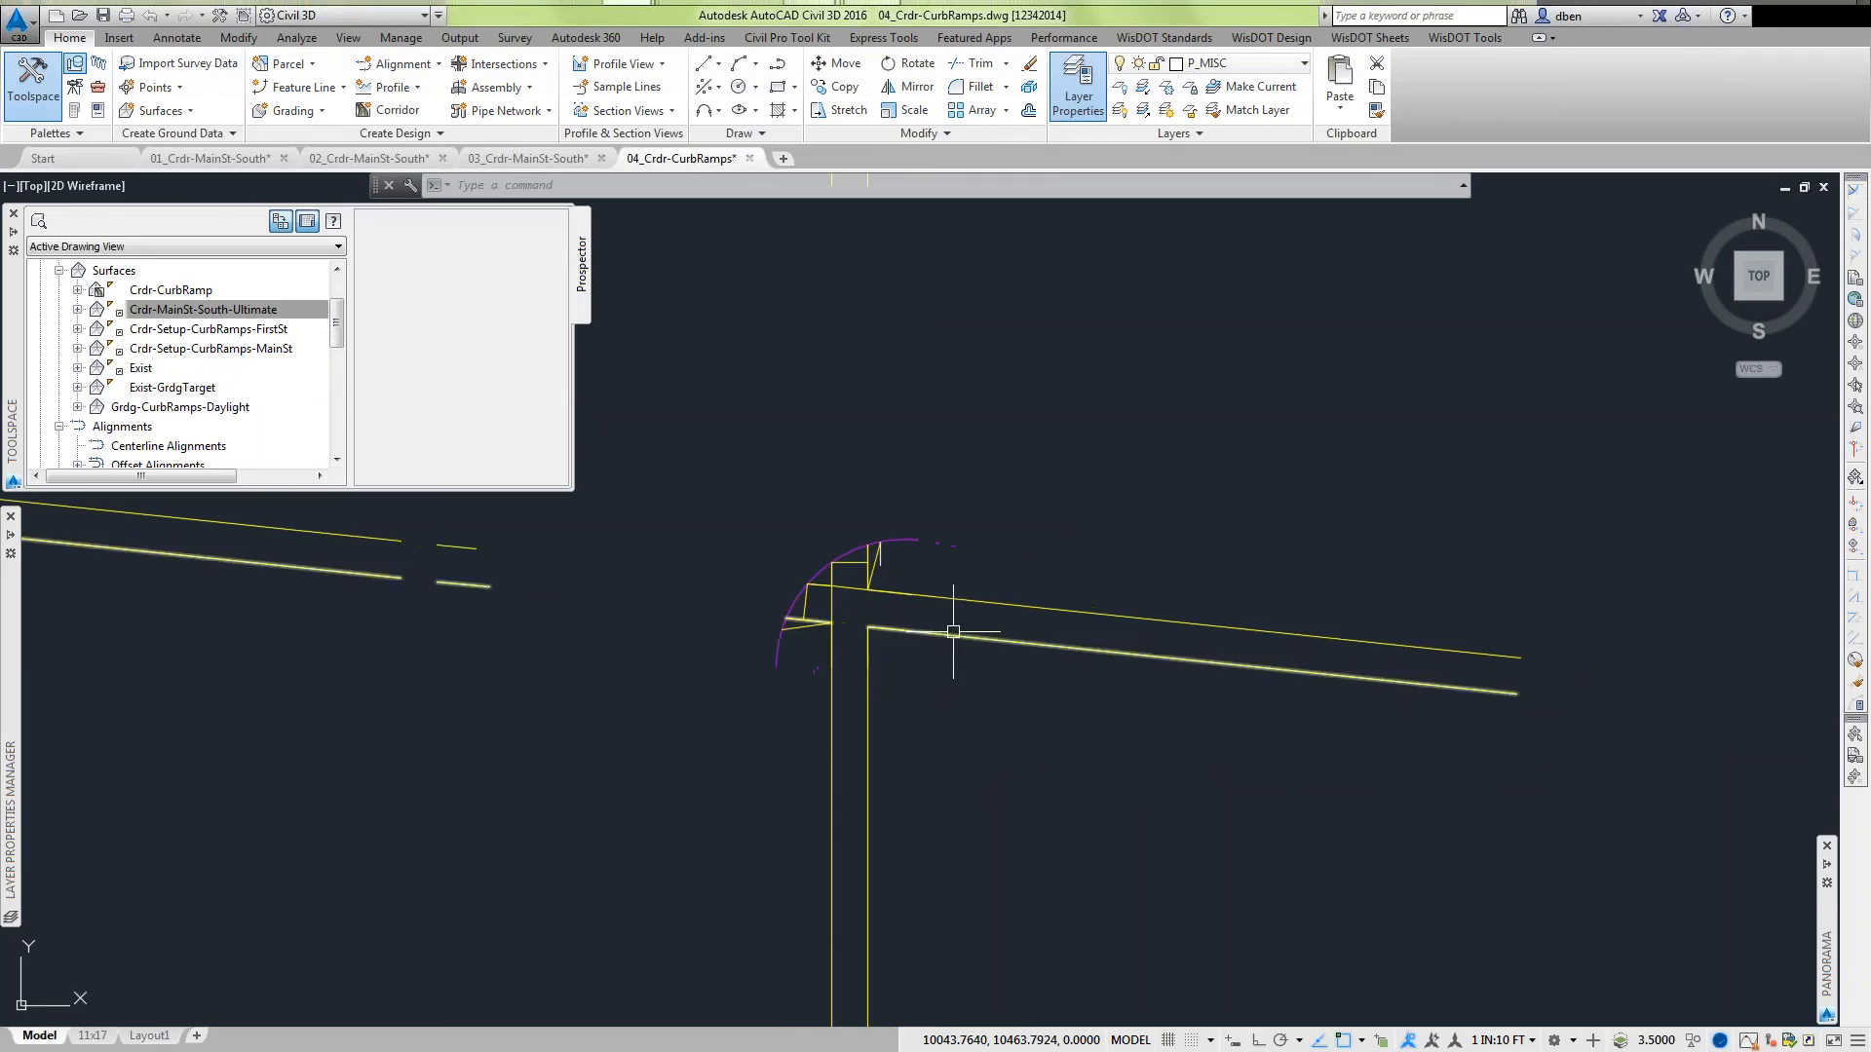
{"action": "middle_click_drag", "start_coordinate": [953, 632], "coordinate": [862, 641]}
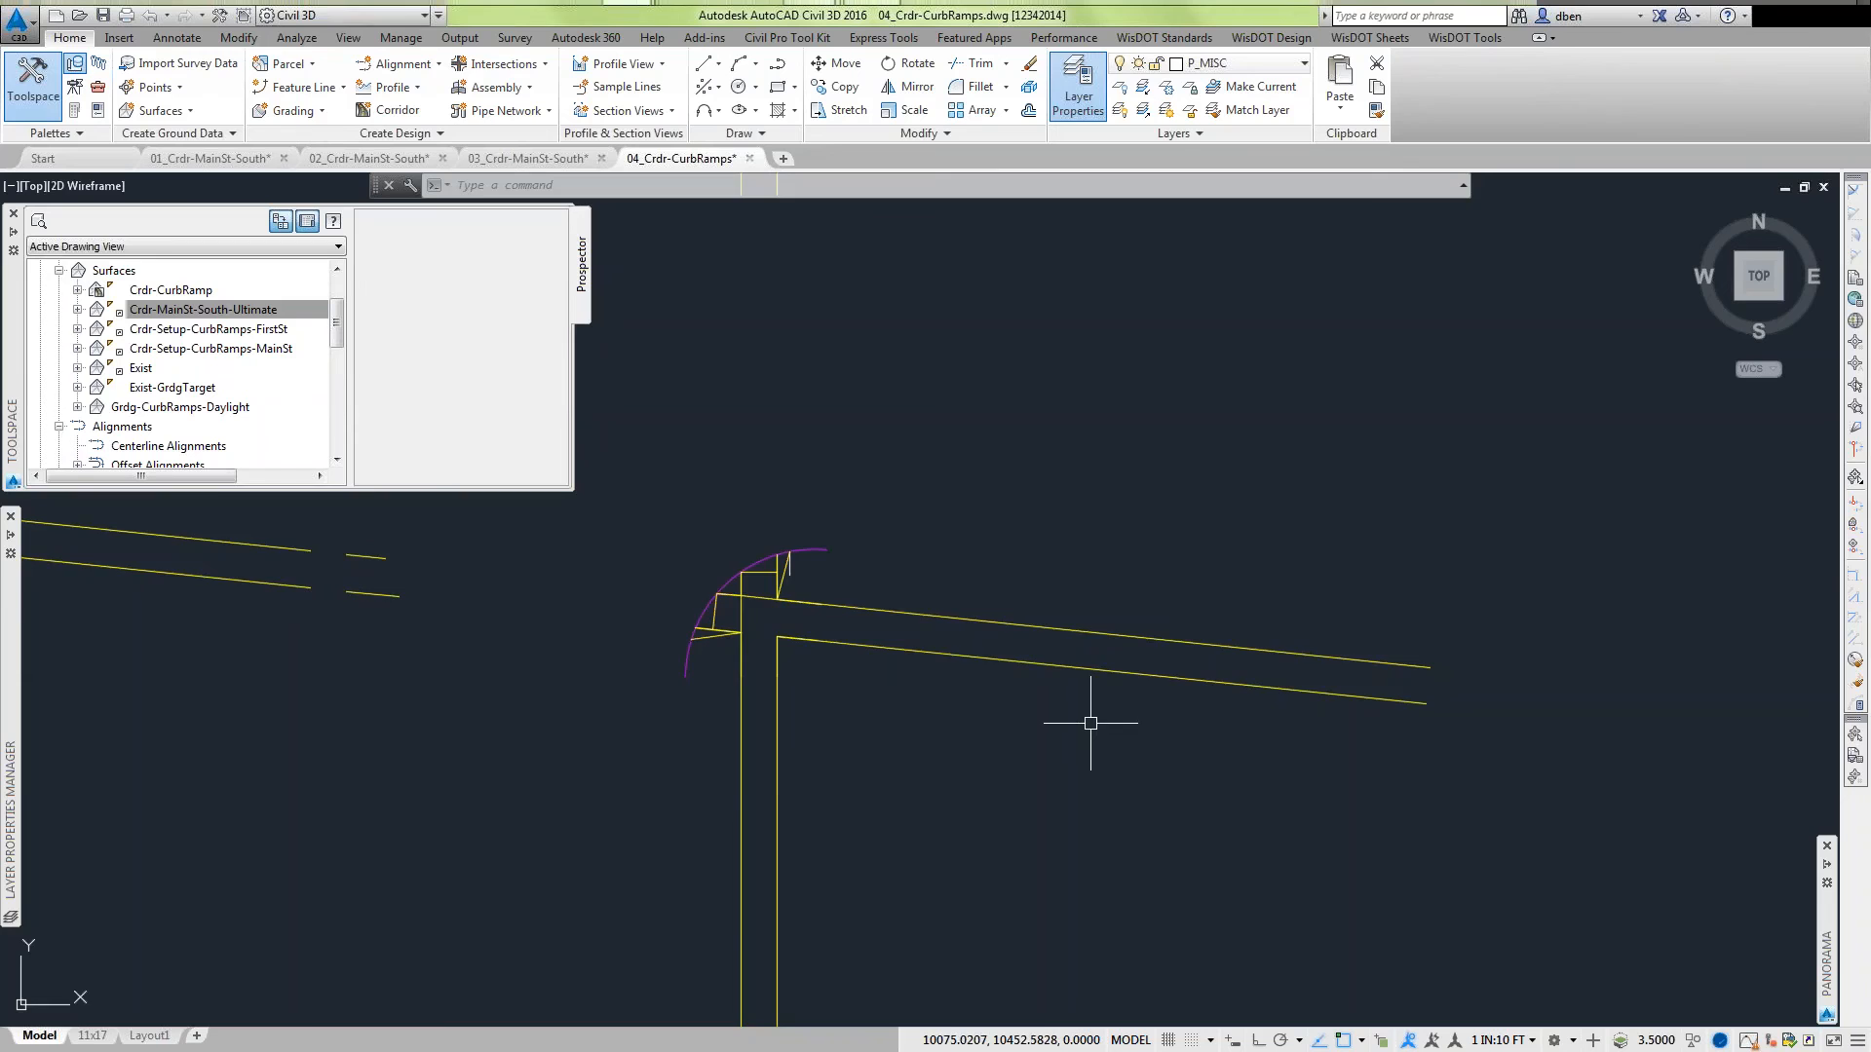
{"action": "scroll", "coordinate": [1086, 722], "scroll_direction": "down", "scroll_amount": 8}
{"action": "mouse_move", "coordinate": [1177, 738]}
{"action": "middle_mouse_down"}
{"action": "mouse_move", "coordinate": [1098, 647]}
{"action": "mouse_move", "coordinate": [990, 633]}
{"action": "middle_mouse_up"}
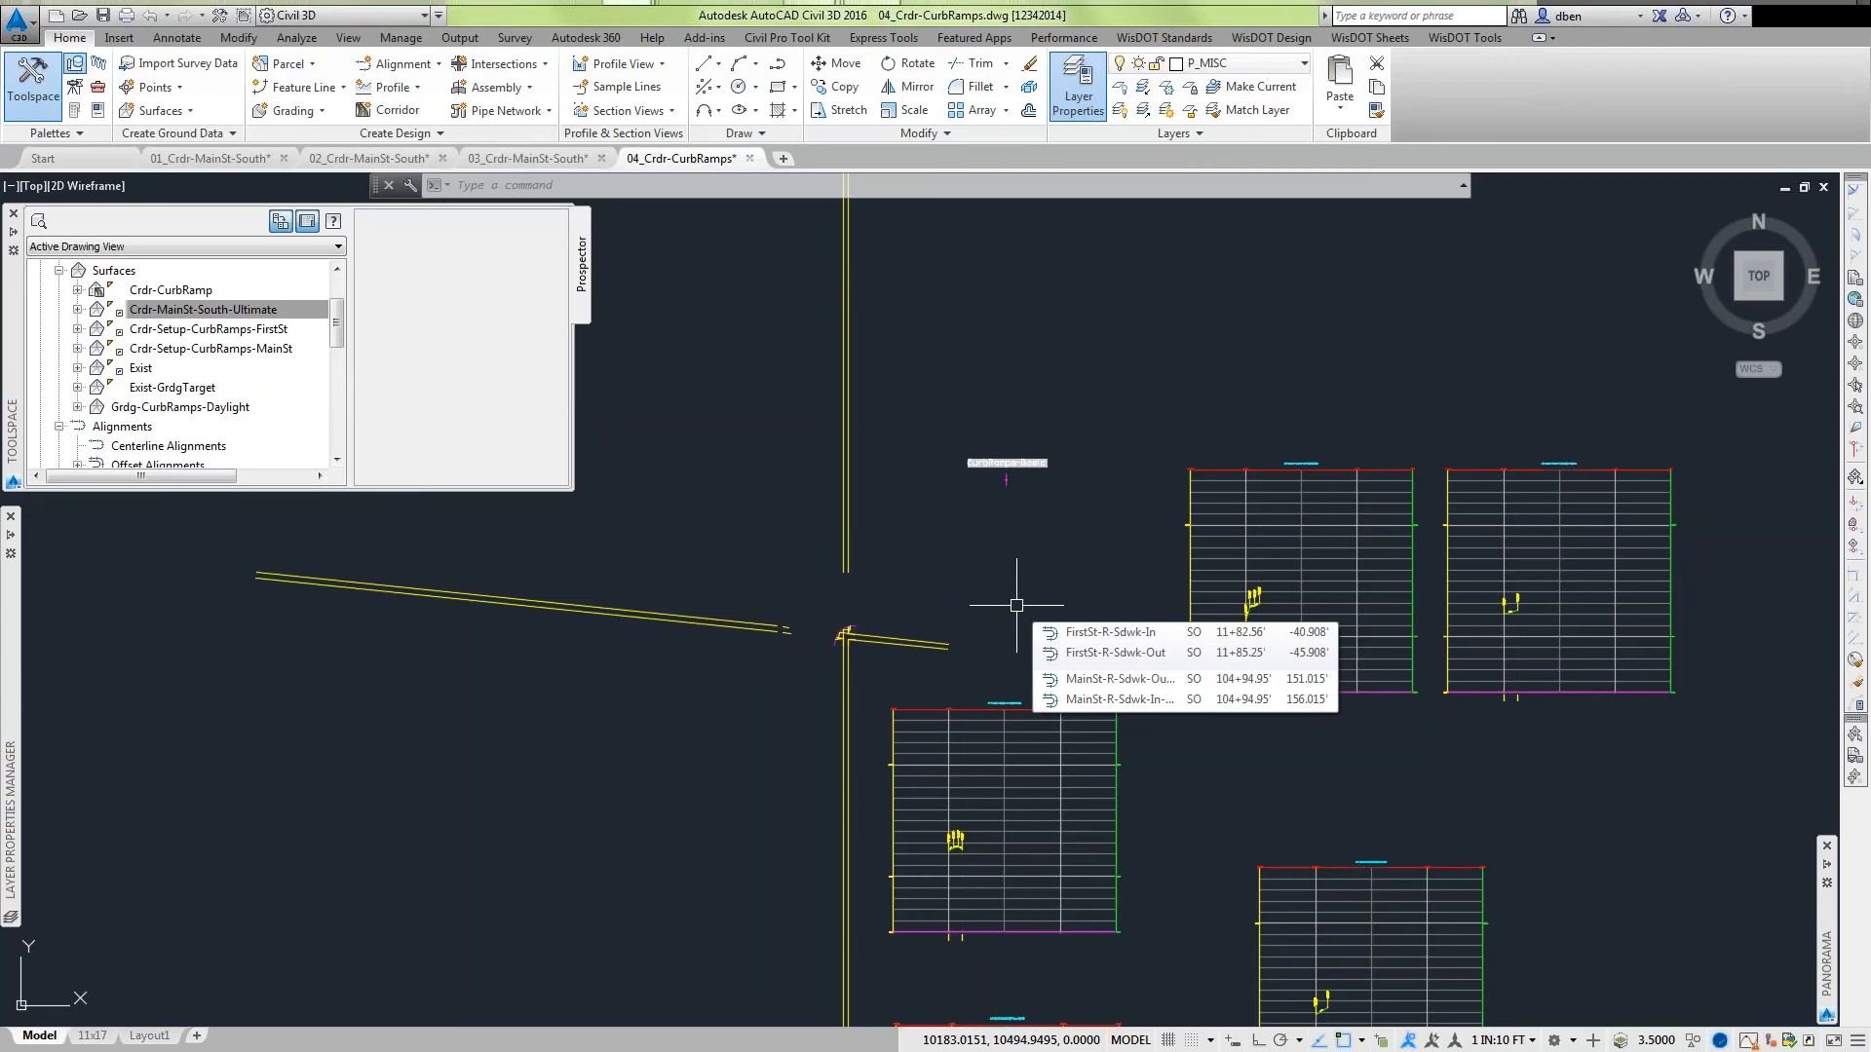
{"action": "scroll", "coordinate": [1257, 596], "scroll_direction": "up", "scroll_amount": 5}
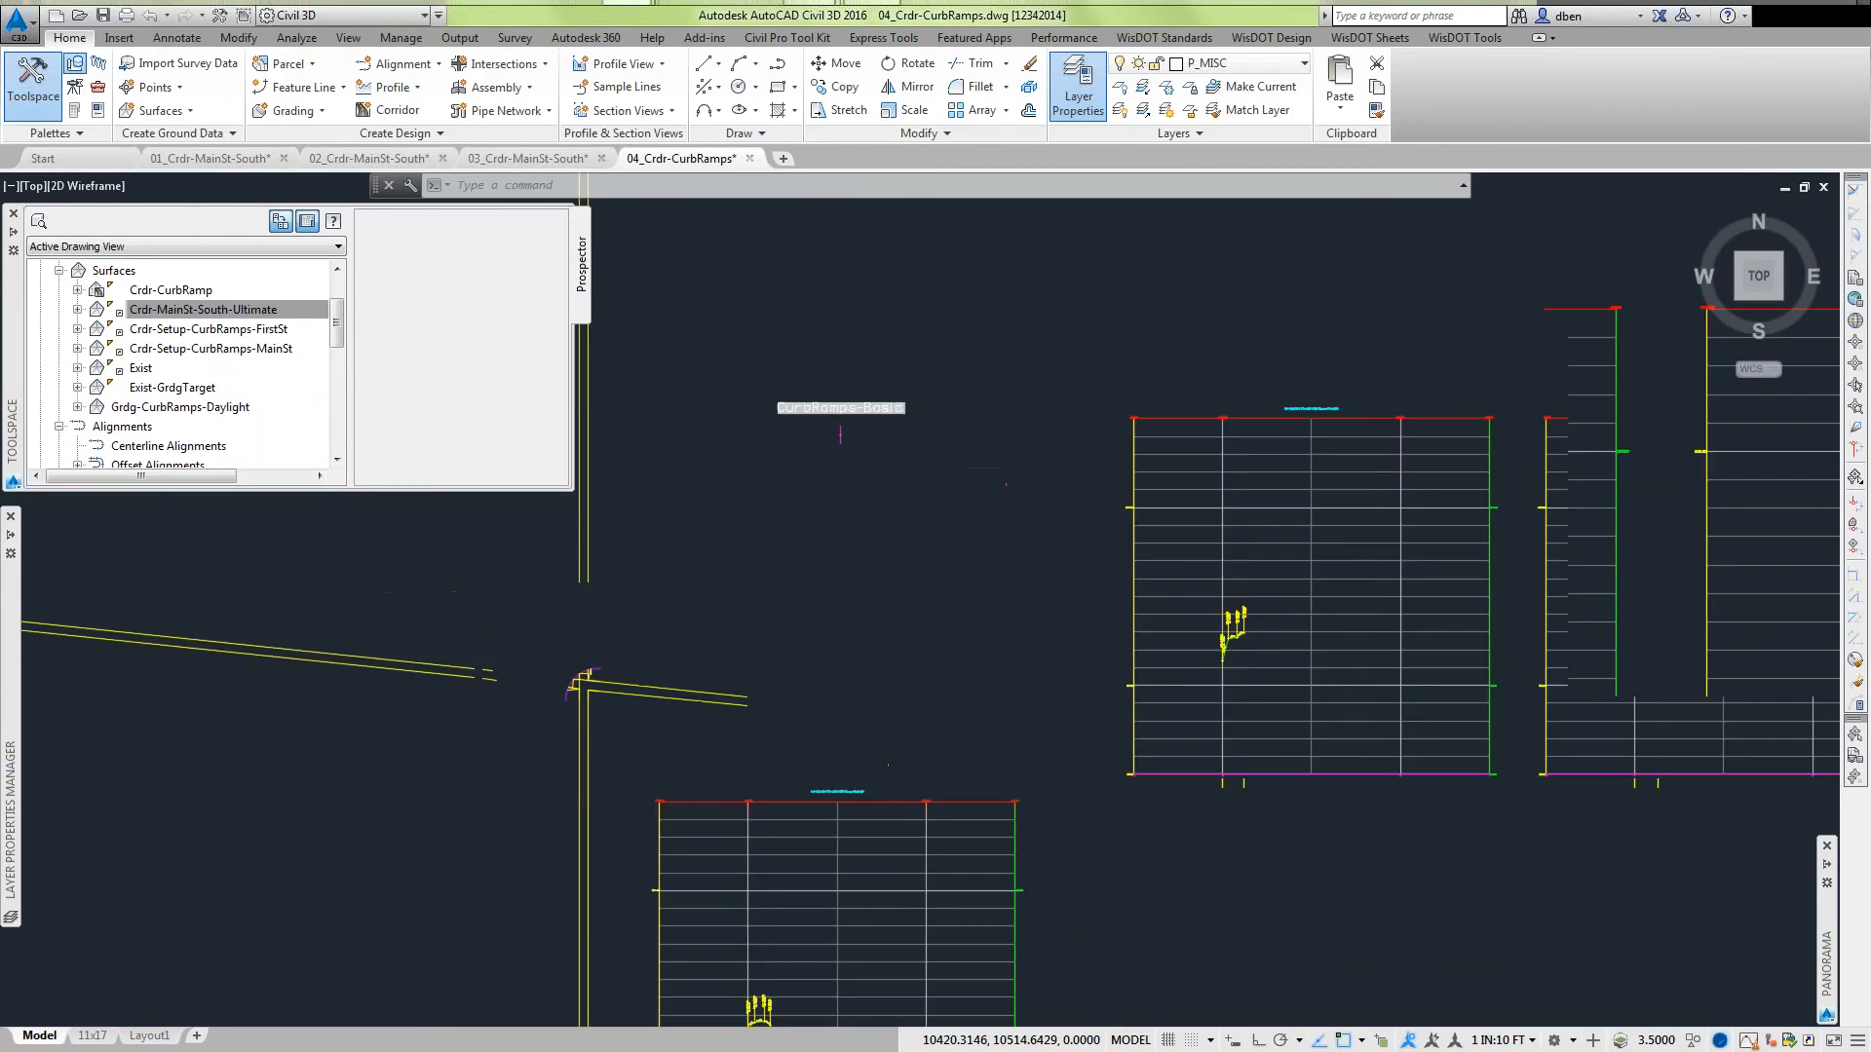
{"action": "scroll", "coordinate": [1190, 723], "scroll_direction": "up", "scroll_amount": 3}
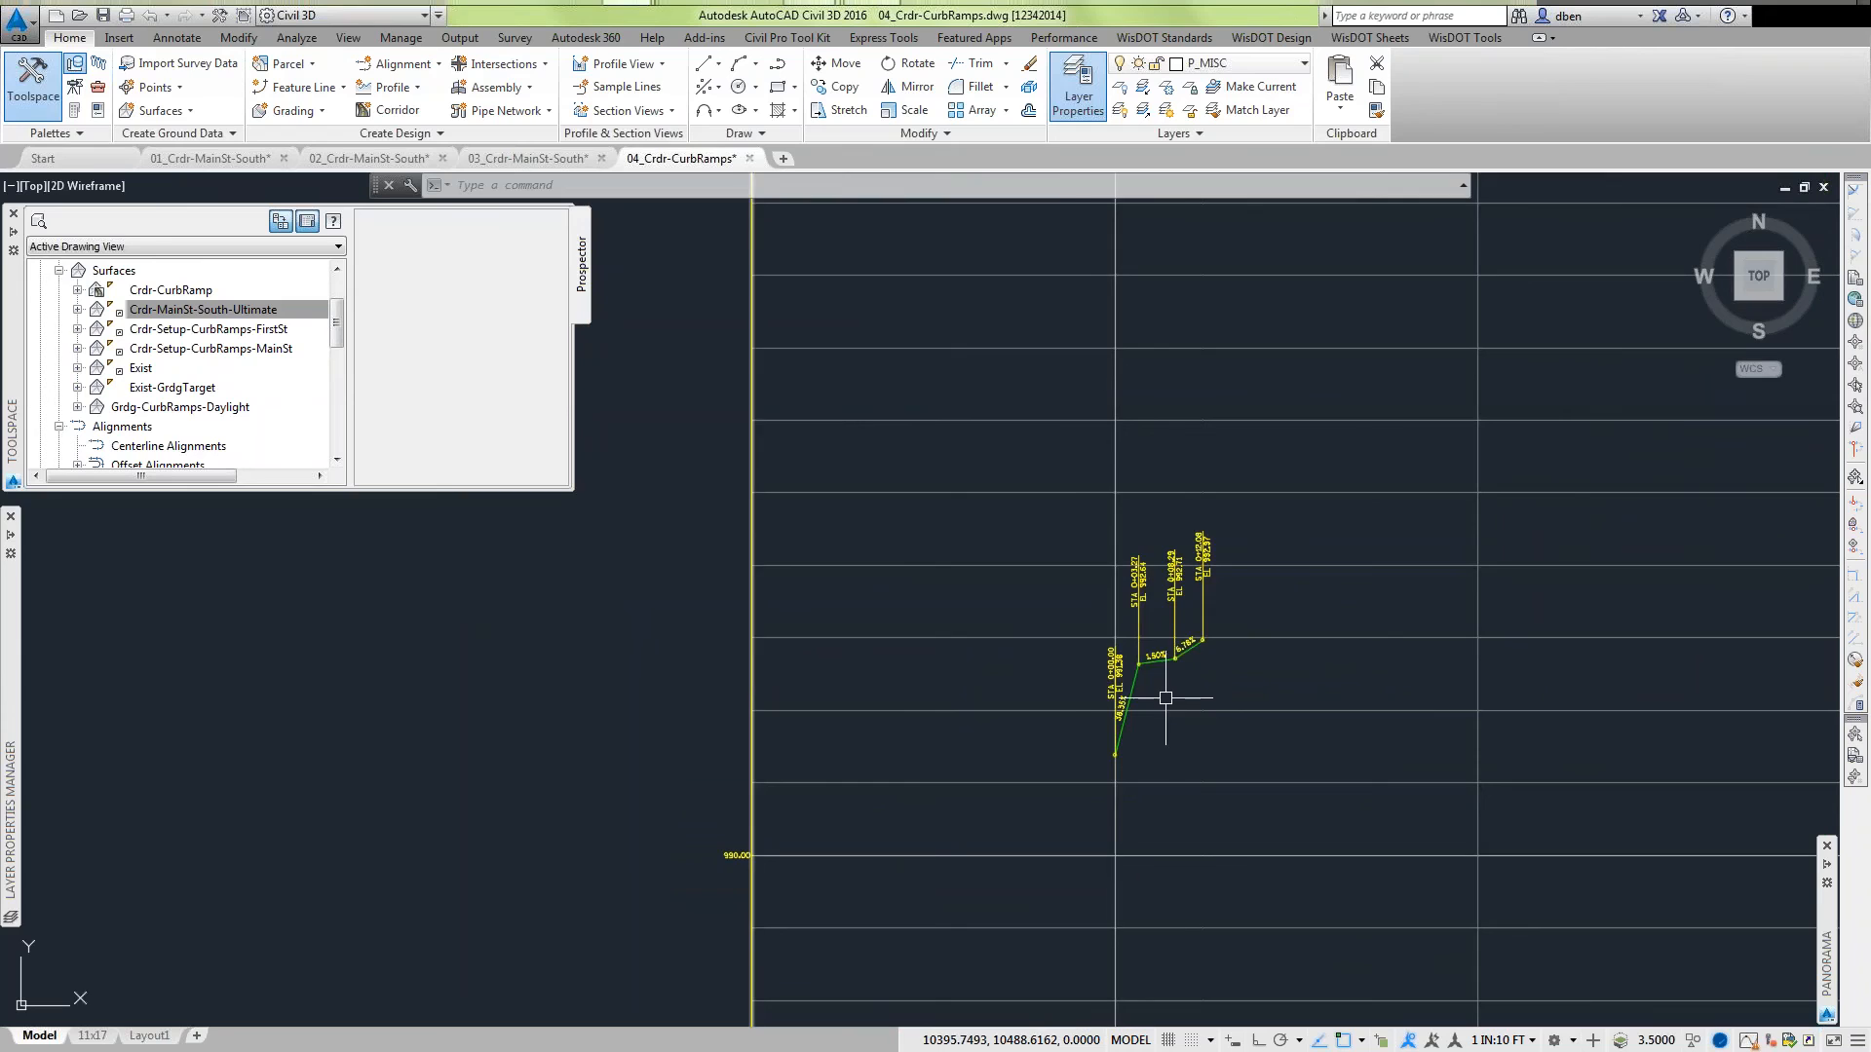
{"action": "middle_click_drag", "start_coordinate": [1154, 725], "coordinate": [1005, 615]}
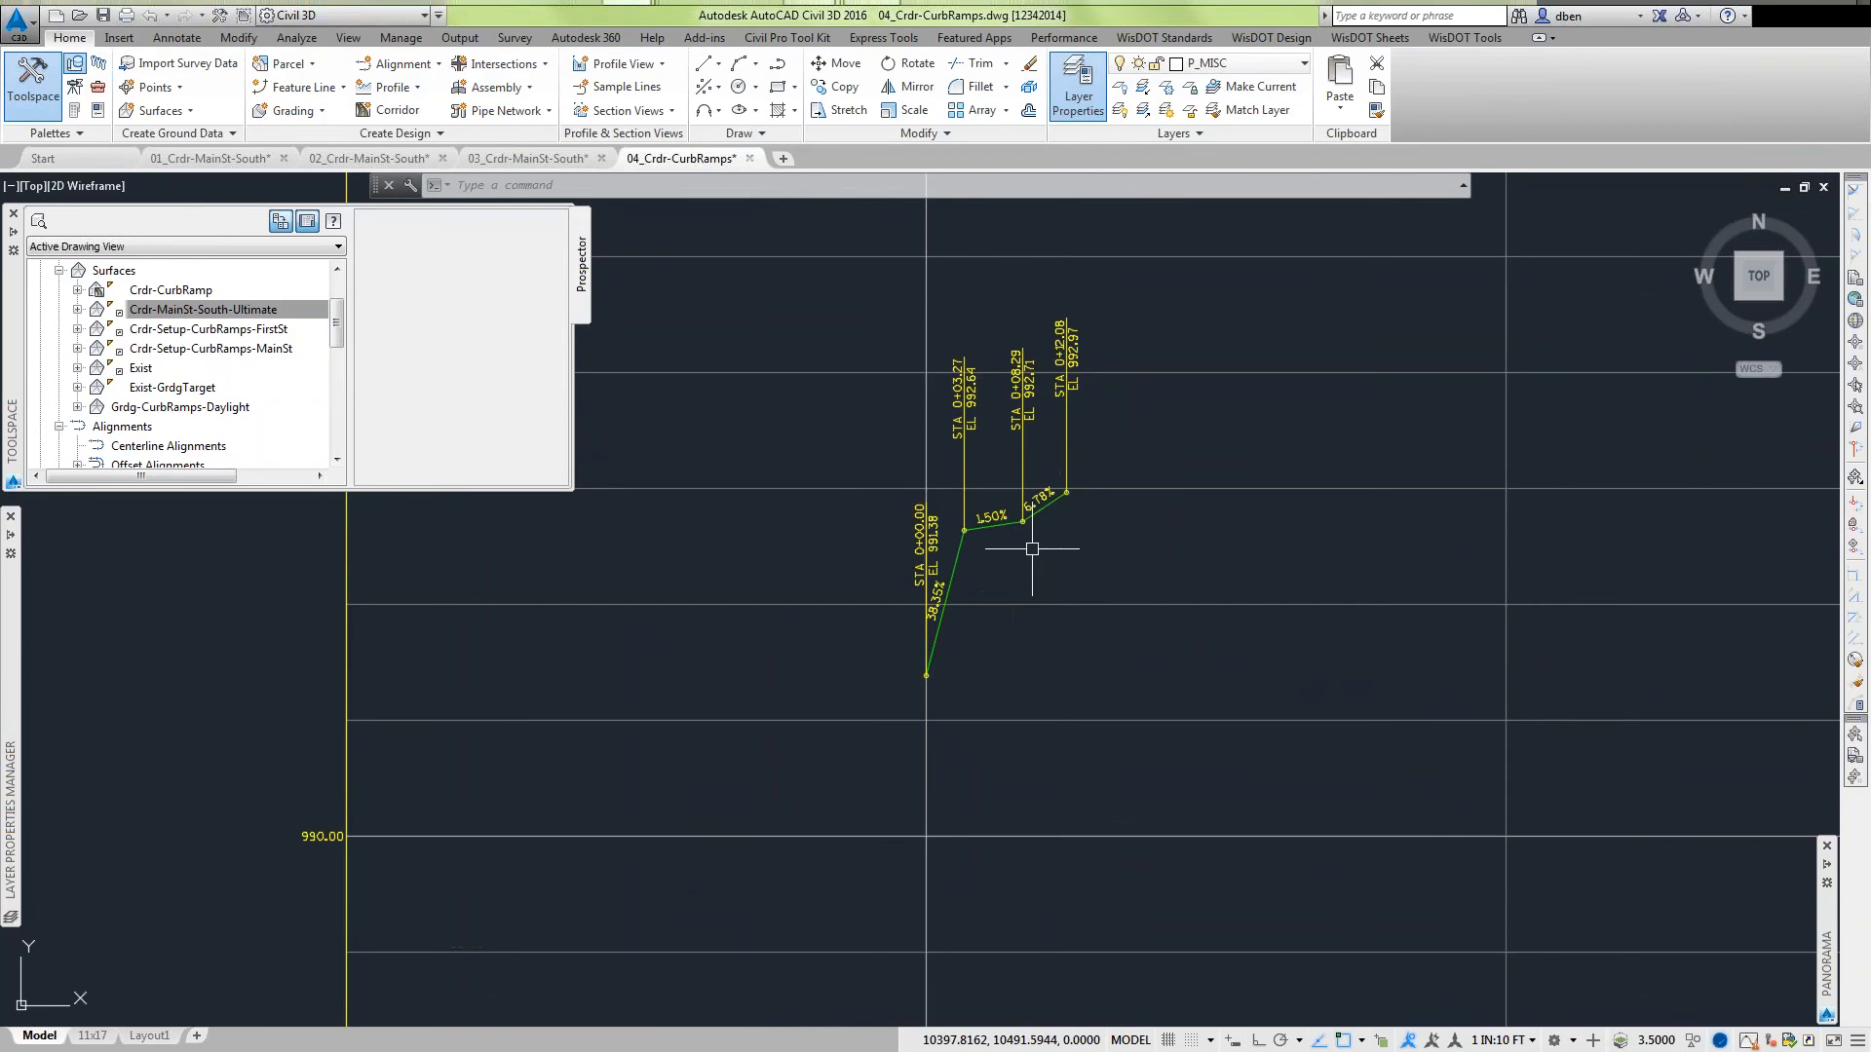
{"action": "scroll", "coordinate": [1028, 584], "scroll_direction": "up", "scroll_amount": 2}
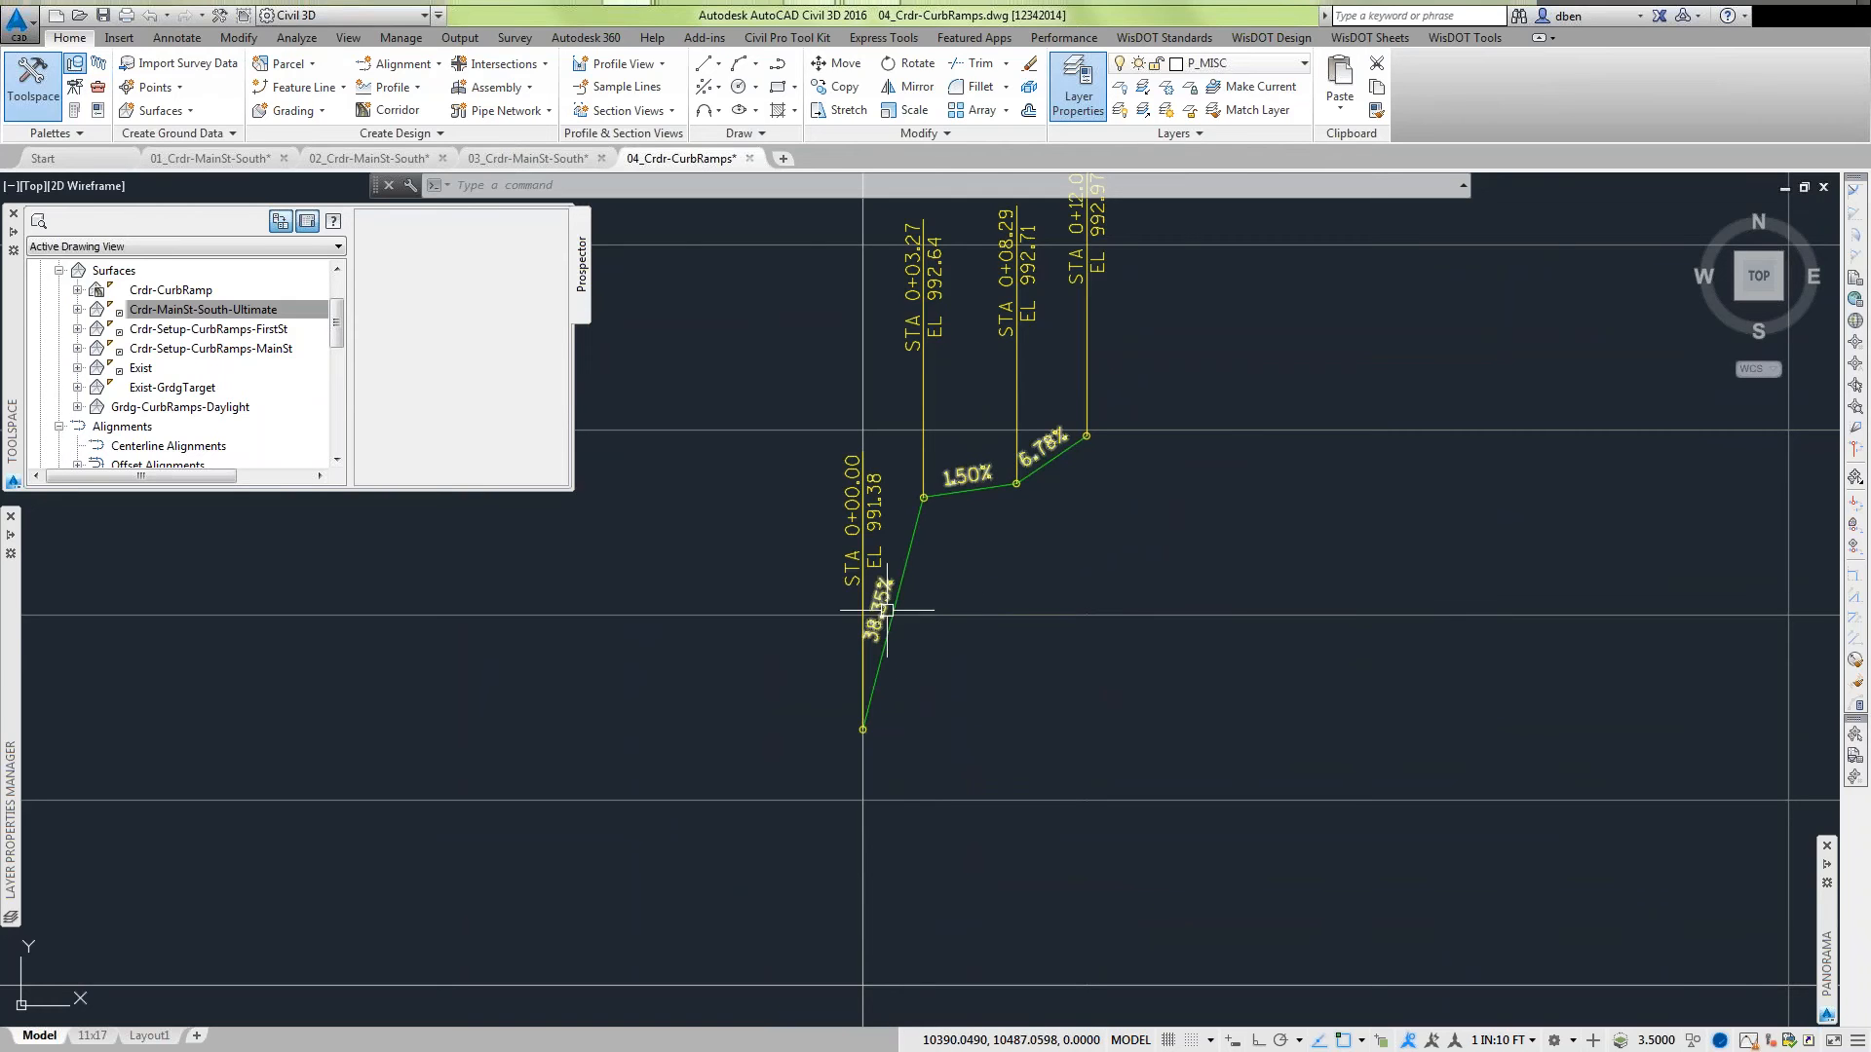
{"action": "scroll", "coordinate": [893, 610], "scroll_direction": "down", "scroll_amount": 8}
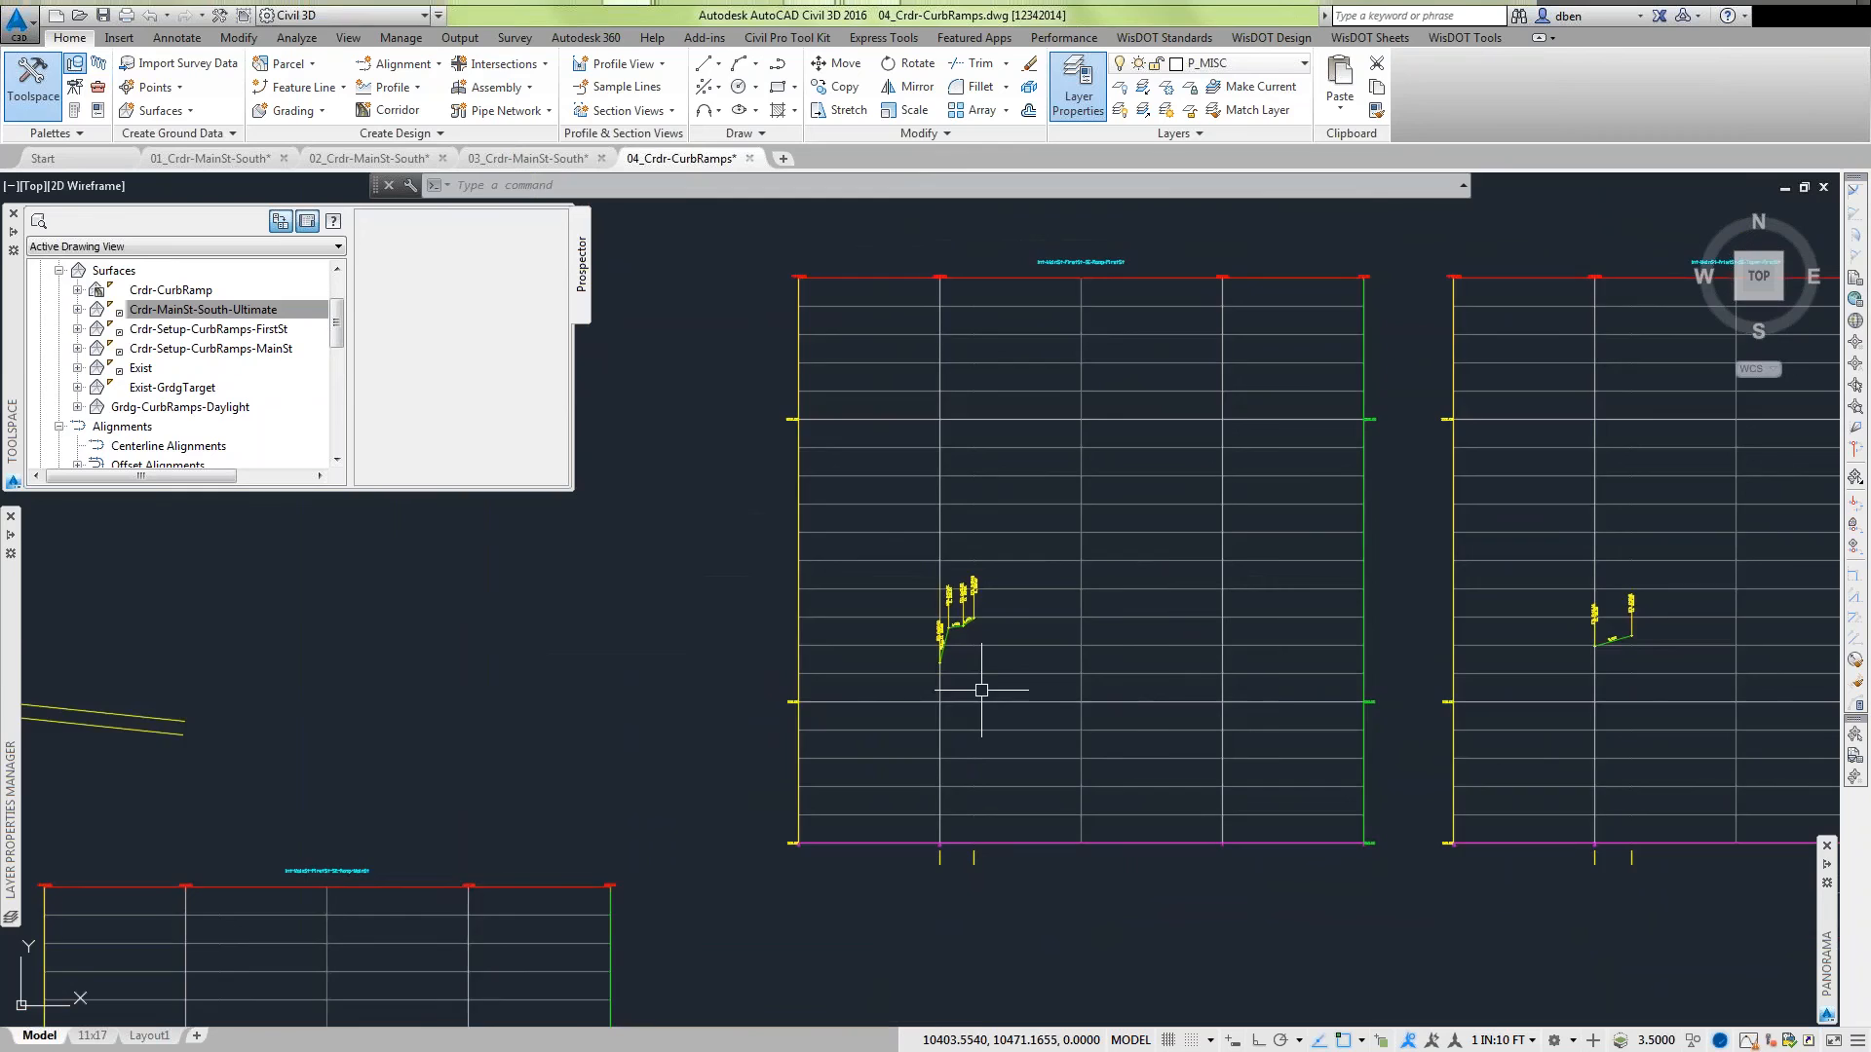
{"action": "scroll", "coordinate": [981, 690], "scroll_direction": "down", "scroll_amount": 4}
Examine the landing area where the First Street and Main Street sidewalk alignments cross behind the curb return.
{"action": "middle_click_drag", "start_coordinate": [801, 848], "coordinate": [959, 673]}
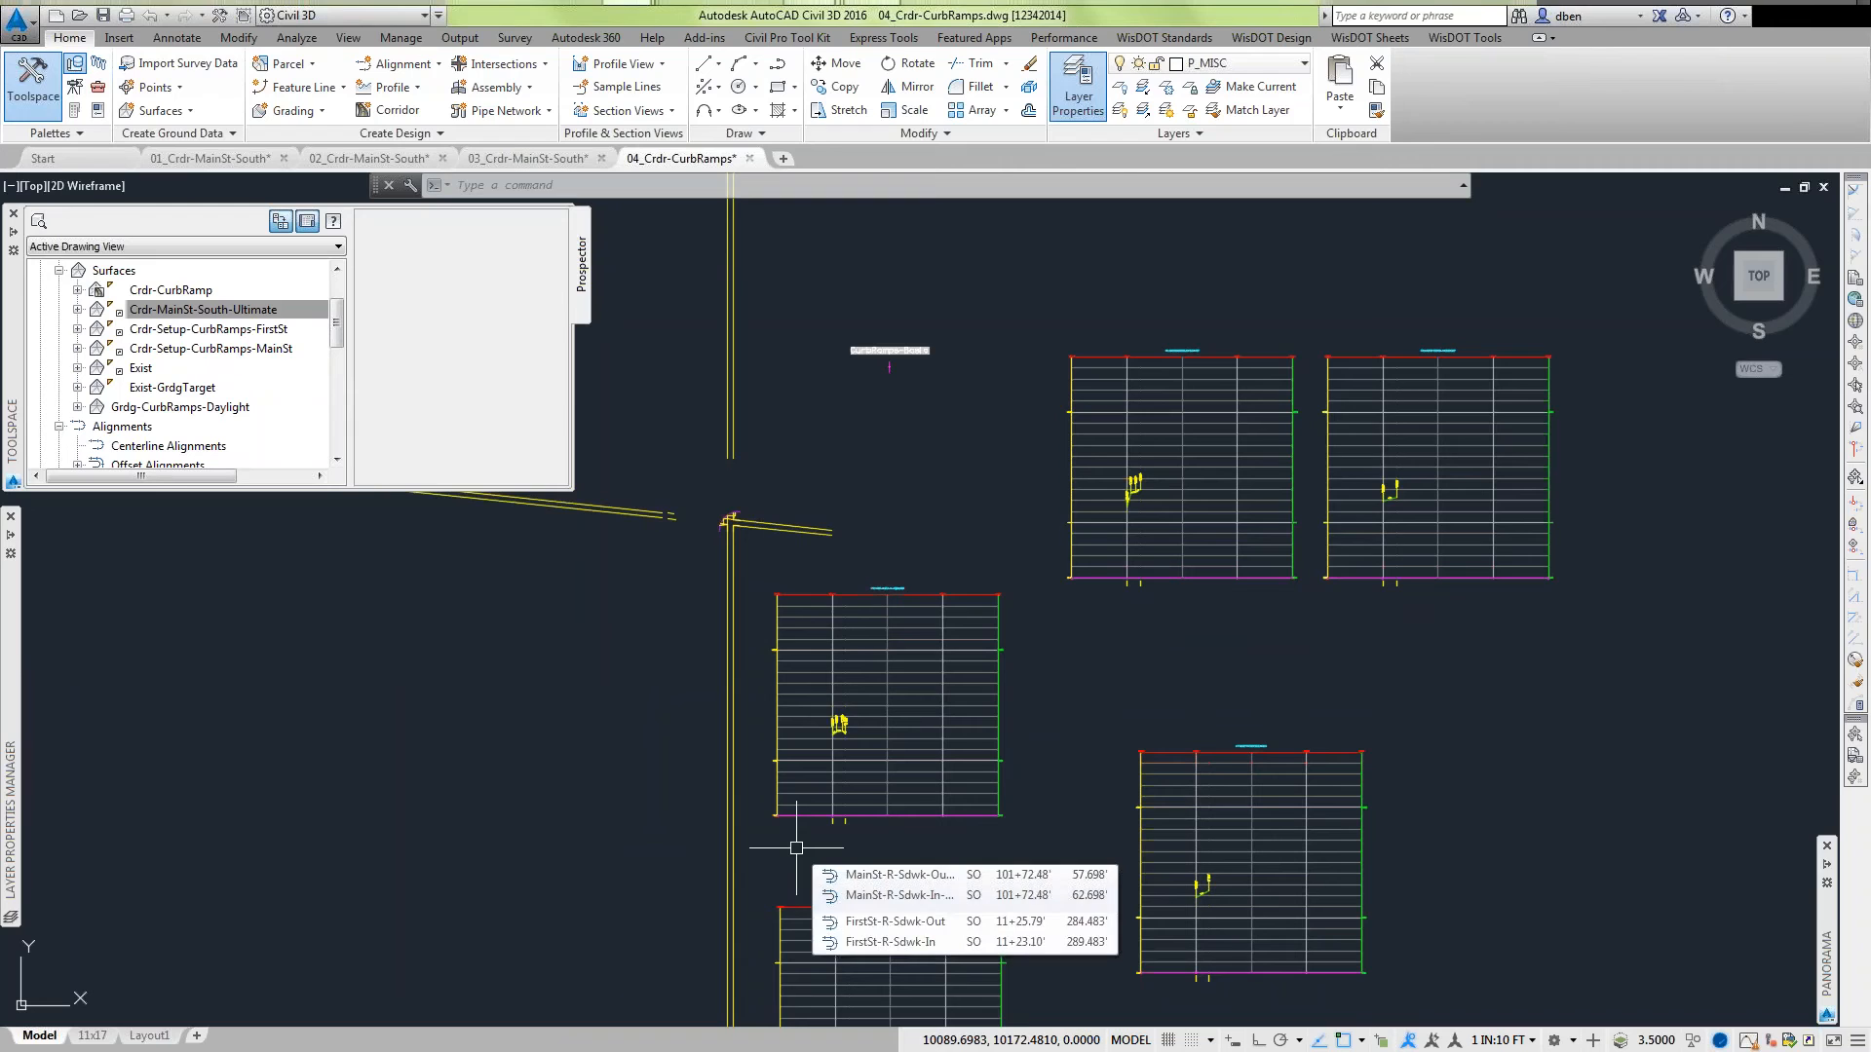
{"action": "scroll", "coordinate": [752, 530], "scroll_direction": "up", "scroll_amount": 5}
{"action": "middle_click_drag", "start_coordinate": [614, 390], "coordinate": [966, 544]}
{"action": "scroll", "coordinate": [966, 544], "scroll_direction": "down", "scroll_amount": 2}
{"action": "scroll", "coordinate": [950, 577], "scroll_direction": "up", "scroll_amount": 8}
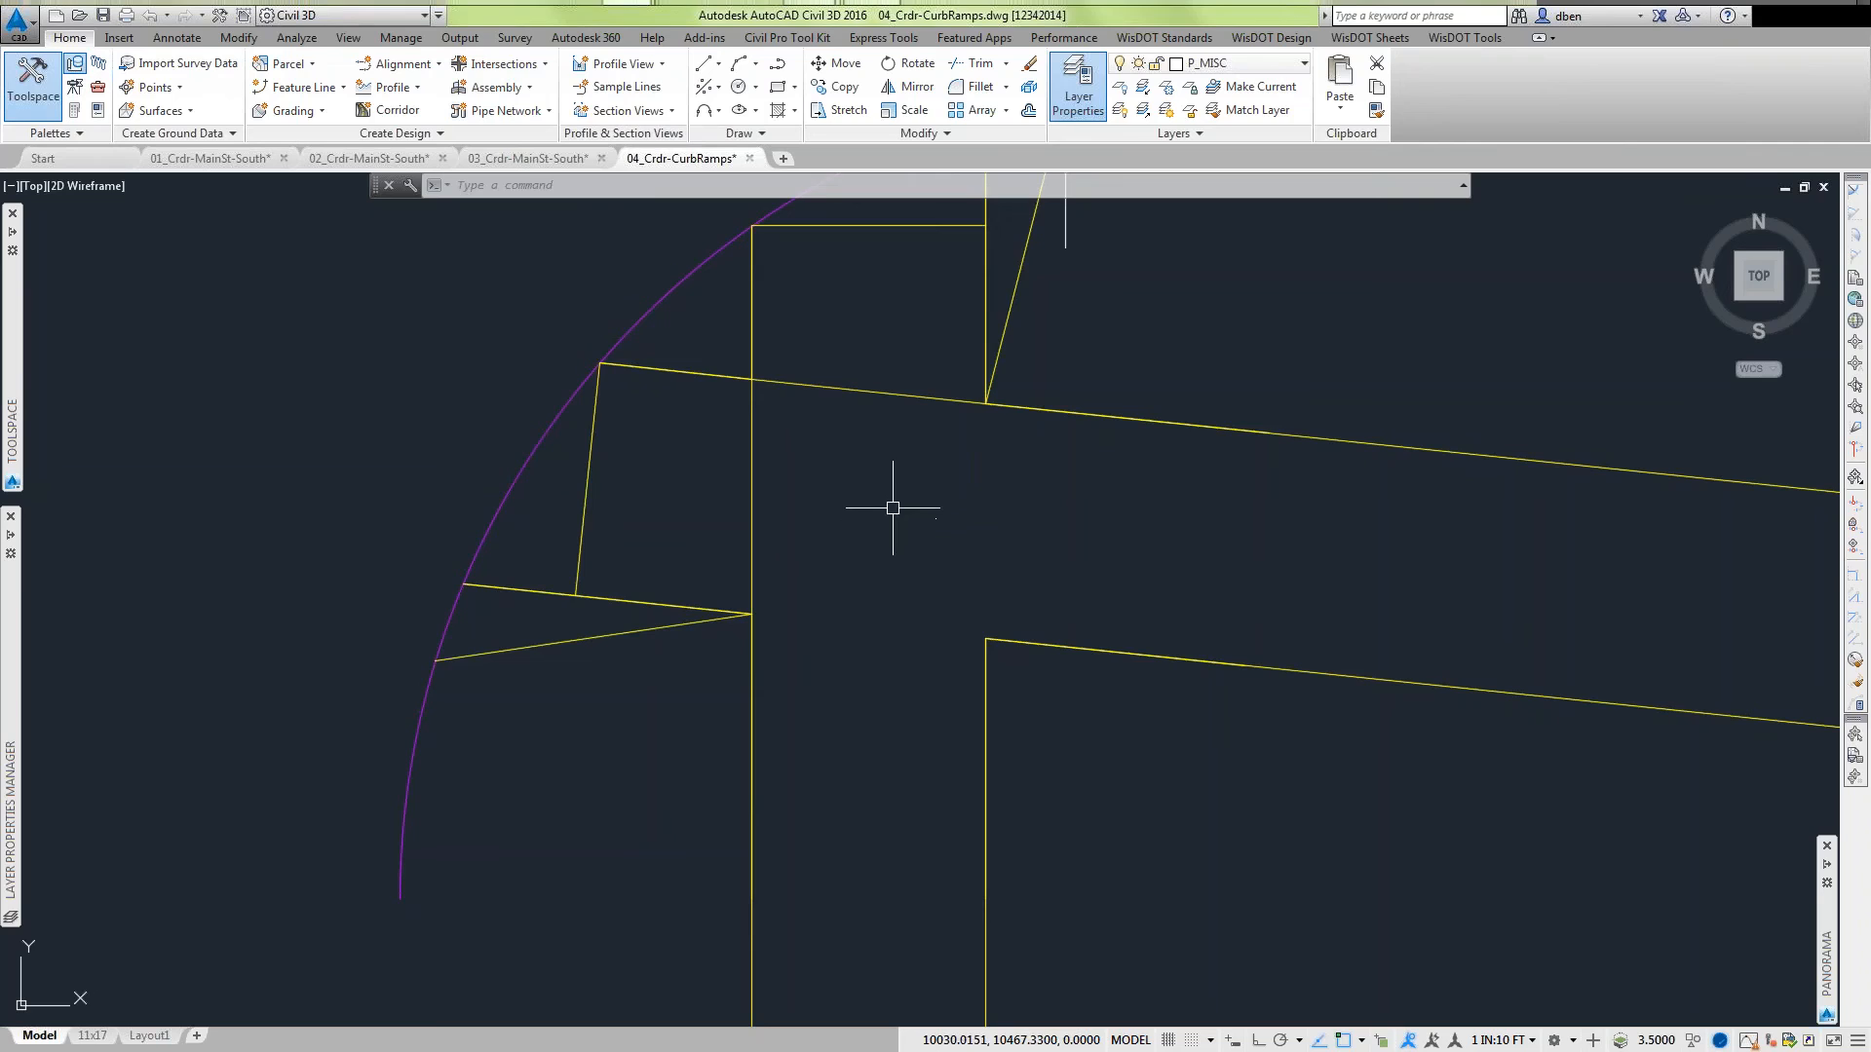
{"action": "mouse_move", "coordinate": [904, 519]}
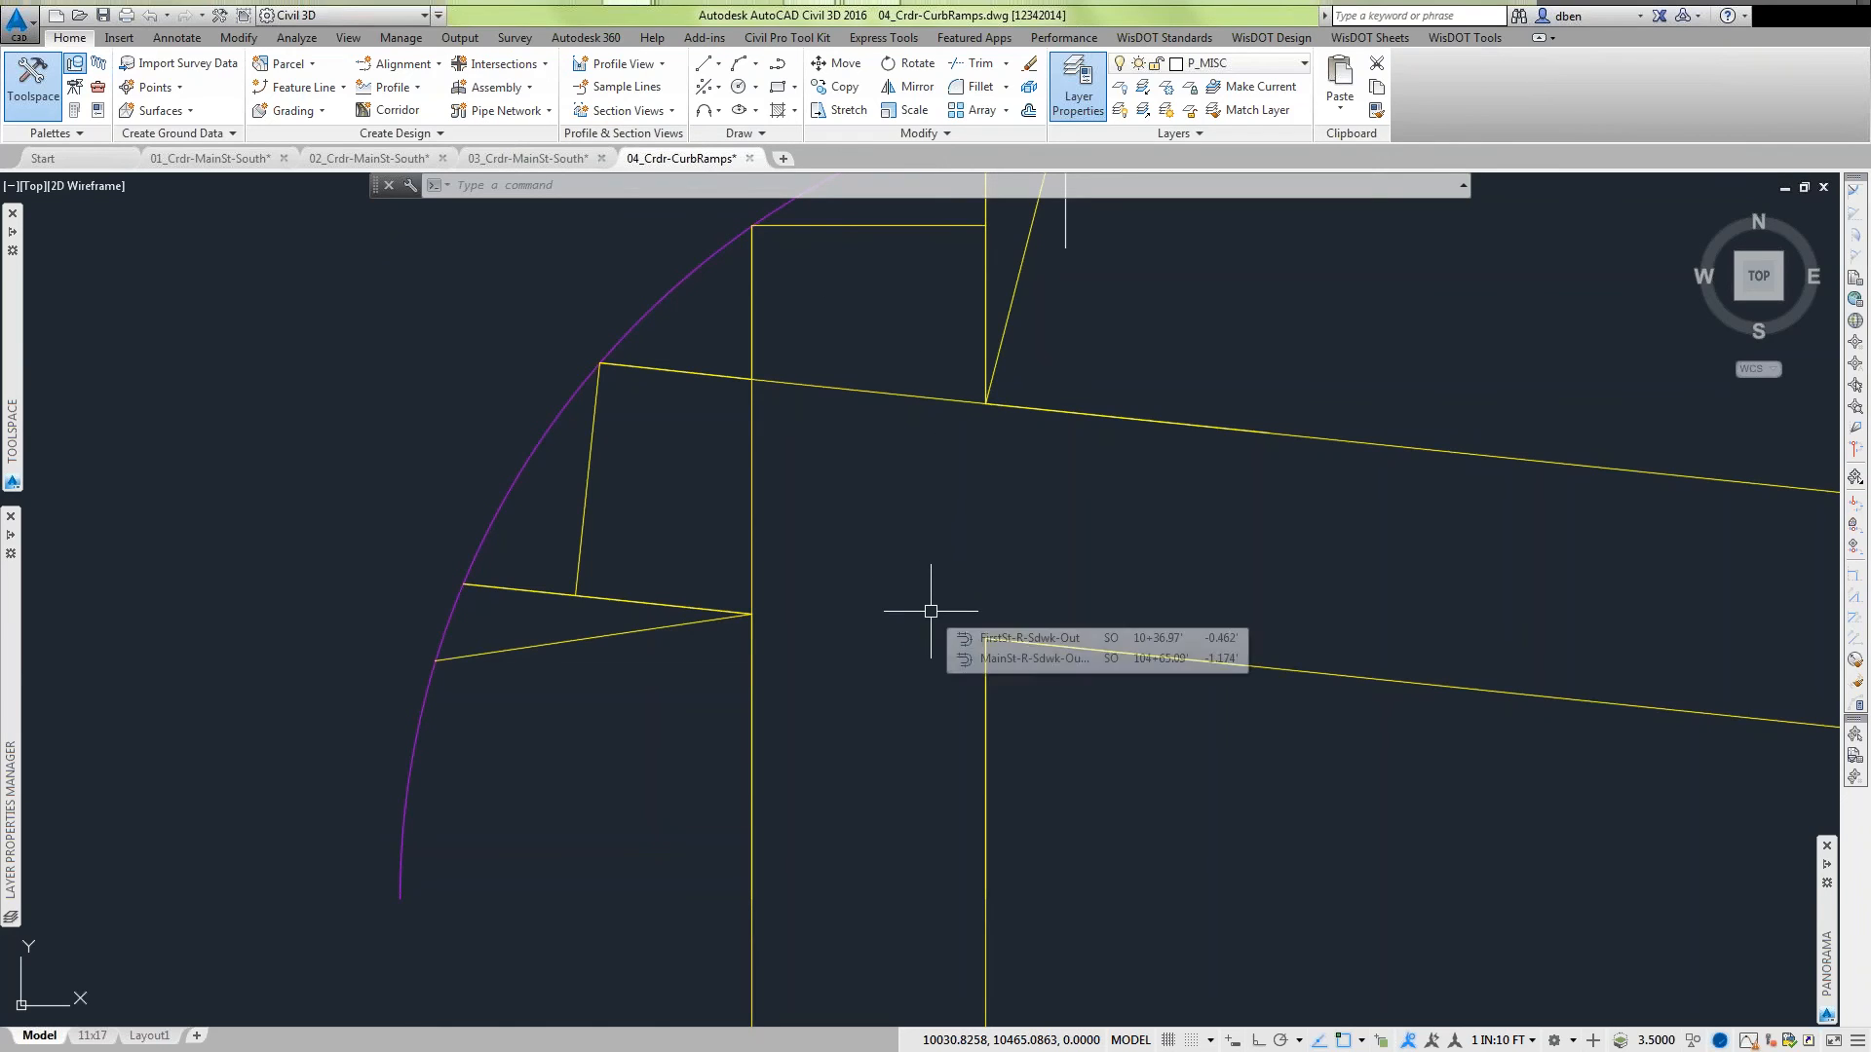
{"action": "mouse_move", "coordinate": [919, 638]}
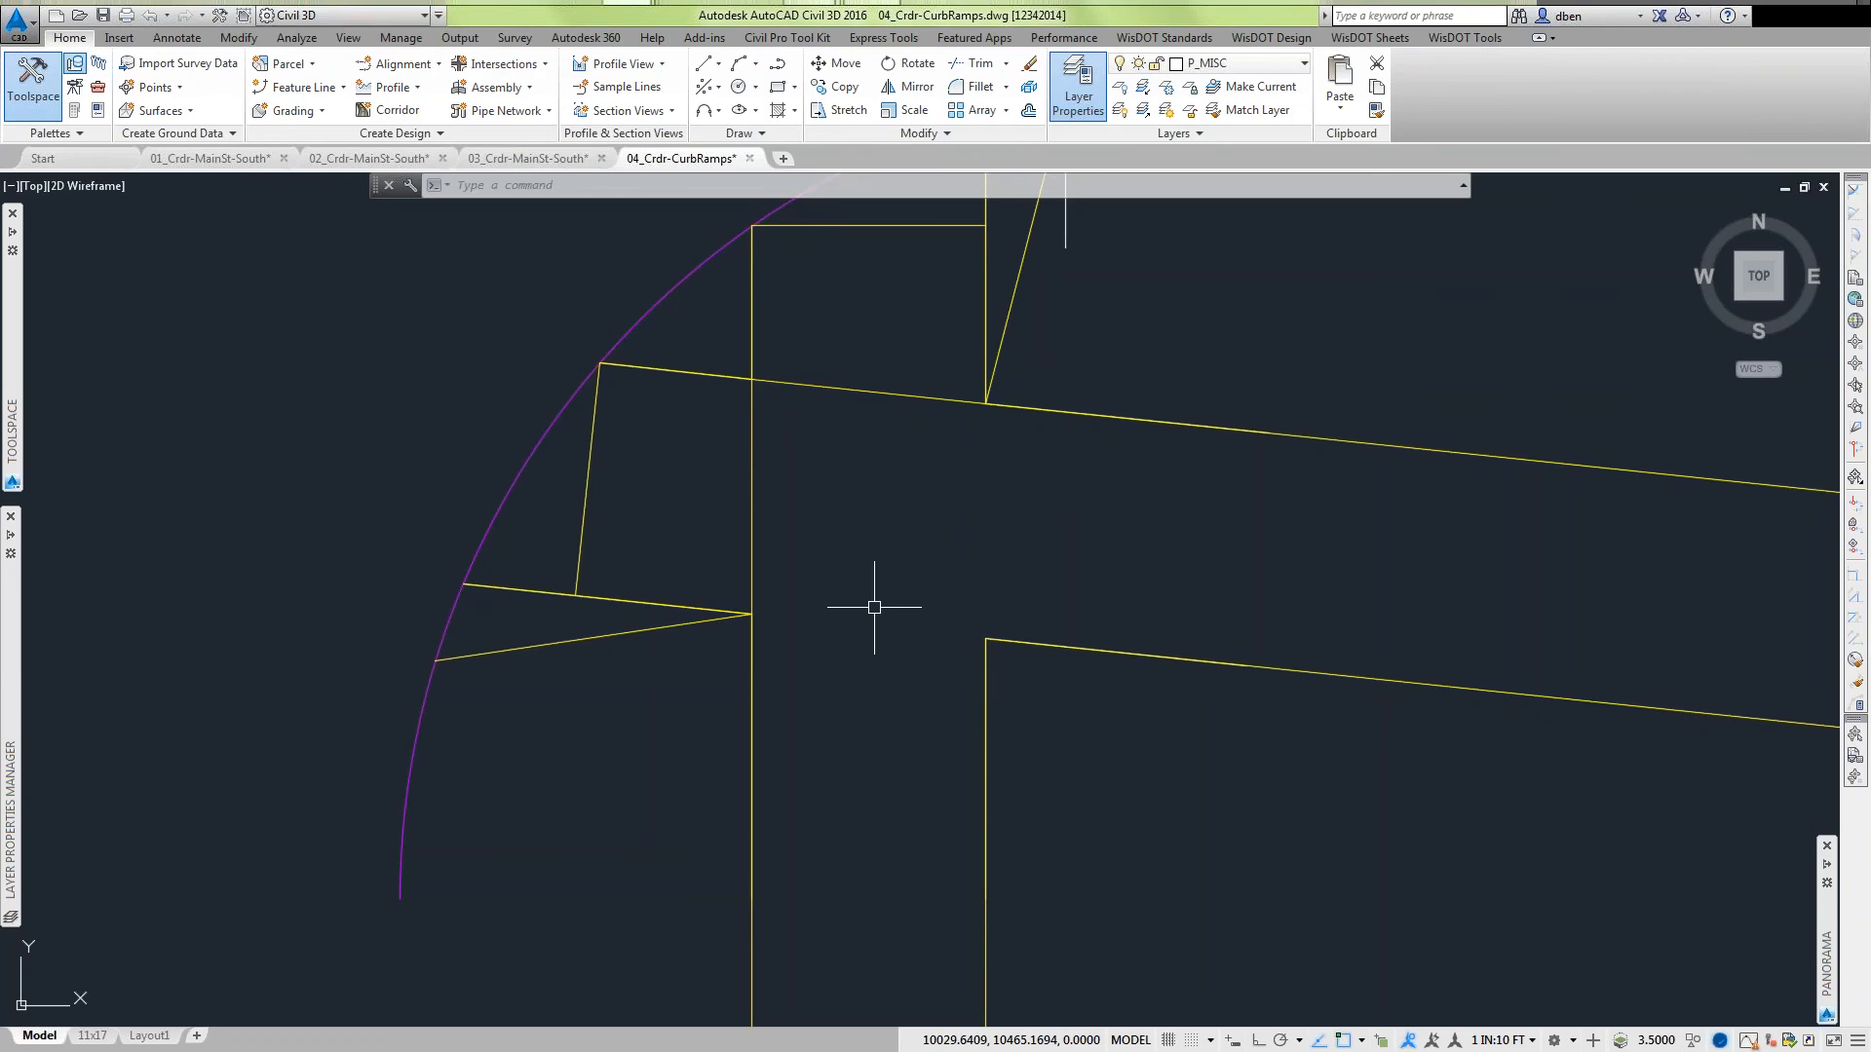
Thaw the listed P_RDWY_Intersection-Base layers for the SE landing, the curb and gutter backs, and the Main Street and First Street sidewalks.
{"action": "mouse_move", "coordinate": [11, 635]}
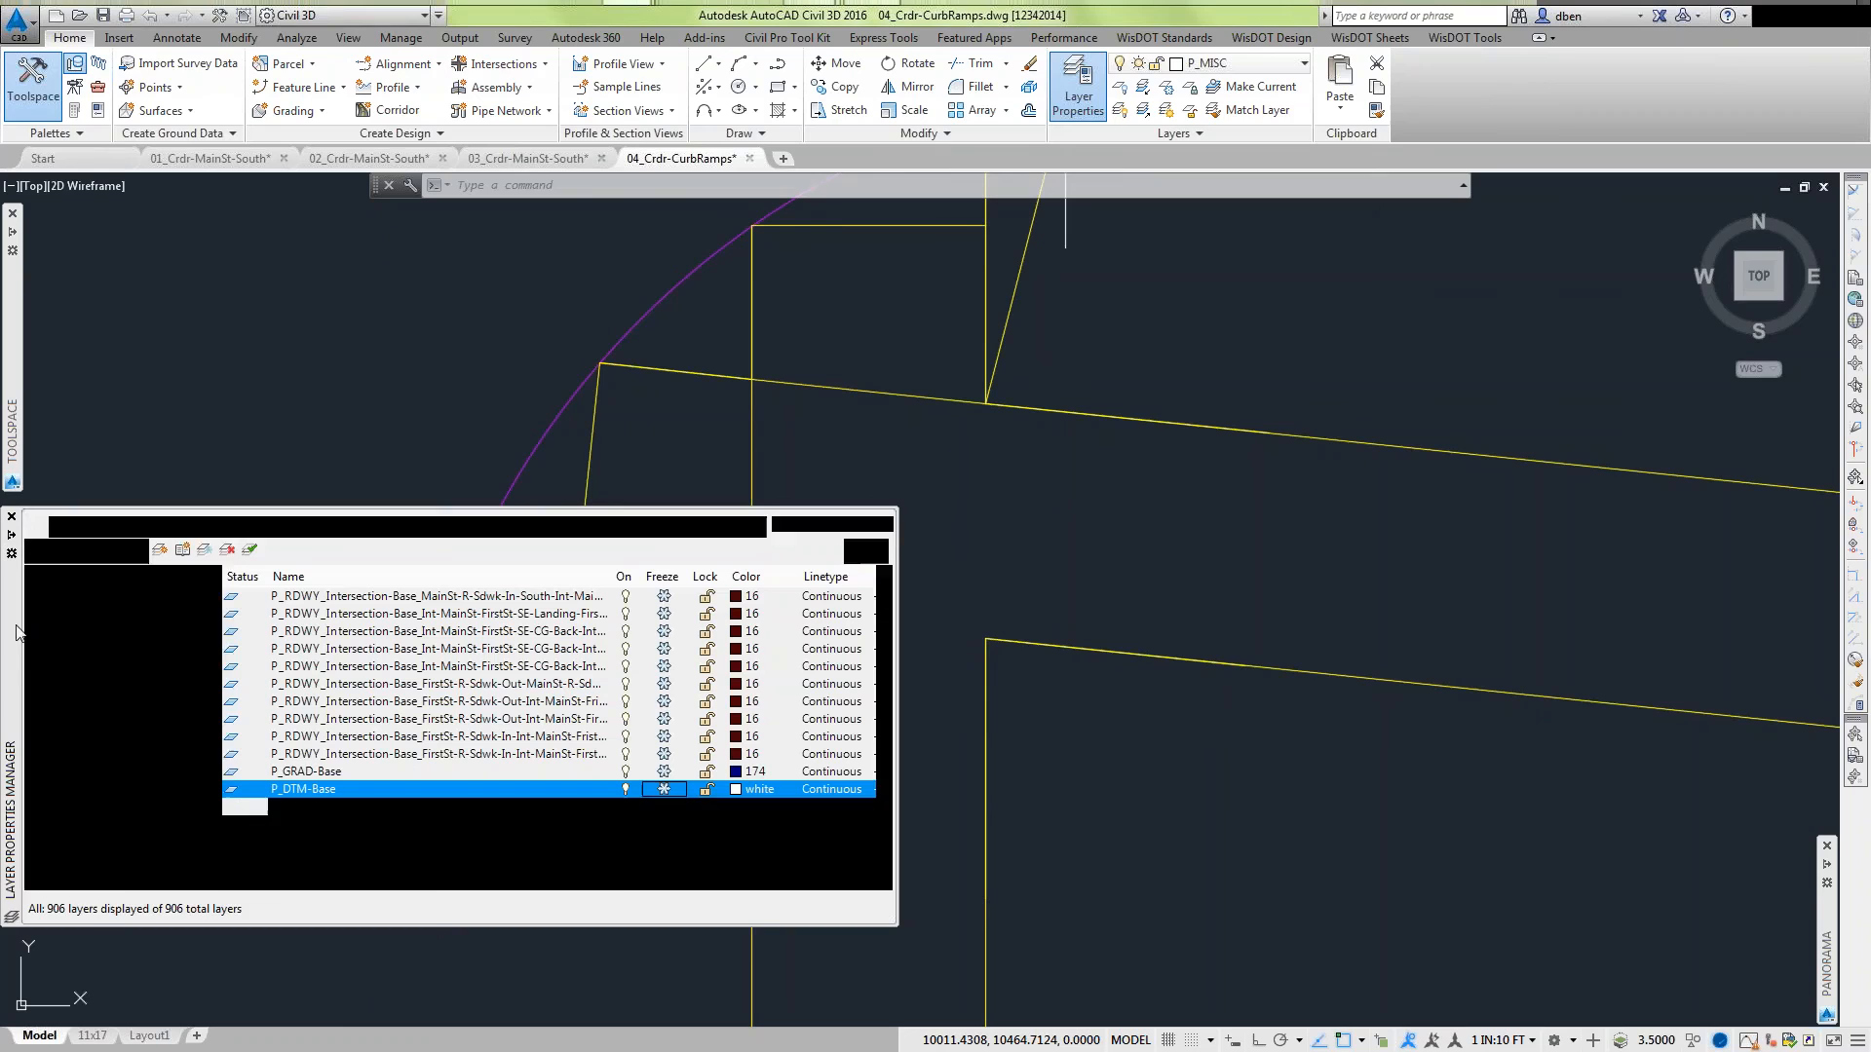
{"action": "left_click", "coordinate": [664, 596]}
{"action": "left_click", "coordinate": [664, 614]}
{"action": "left_click", "coordinate": [664, 632]}
{"action": "left_click", "coordinate": [664, 649]}
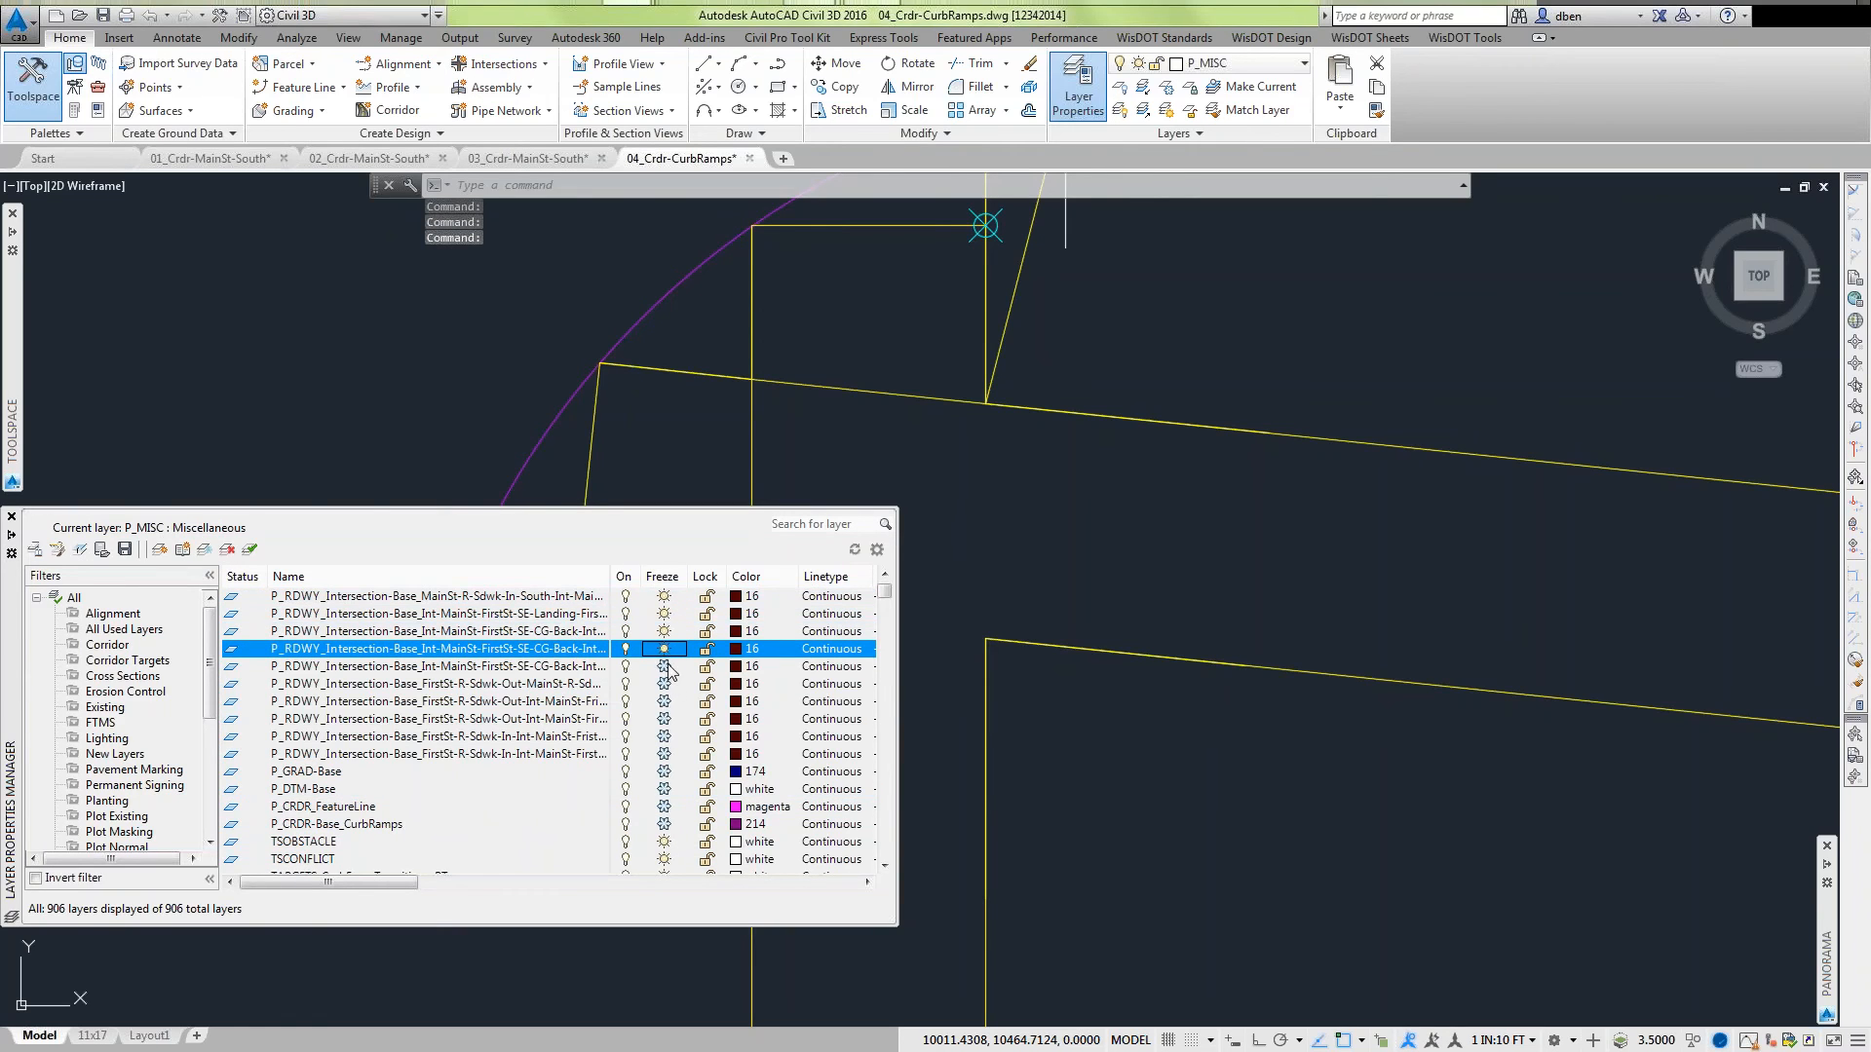
{"action": "left_click", "coordinate": [666, 668]}
{"action": "left_click", "coordinate": [667, 685]}
{"action": "left_click", "coordinate": [669, 701]}
{"action": "left_click", "coordinate": [672, 718]}
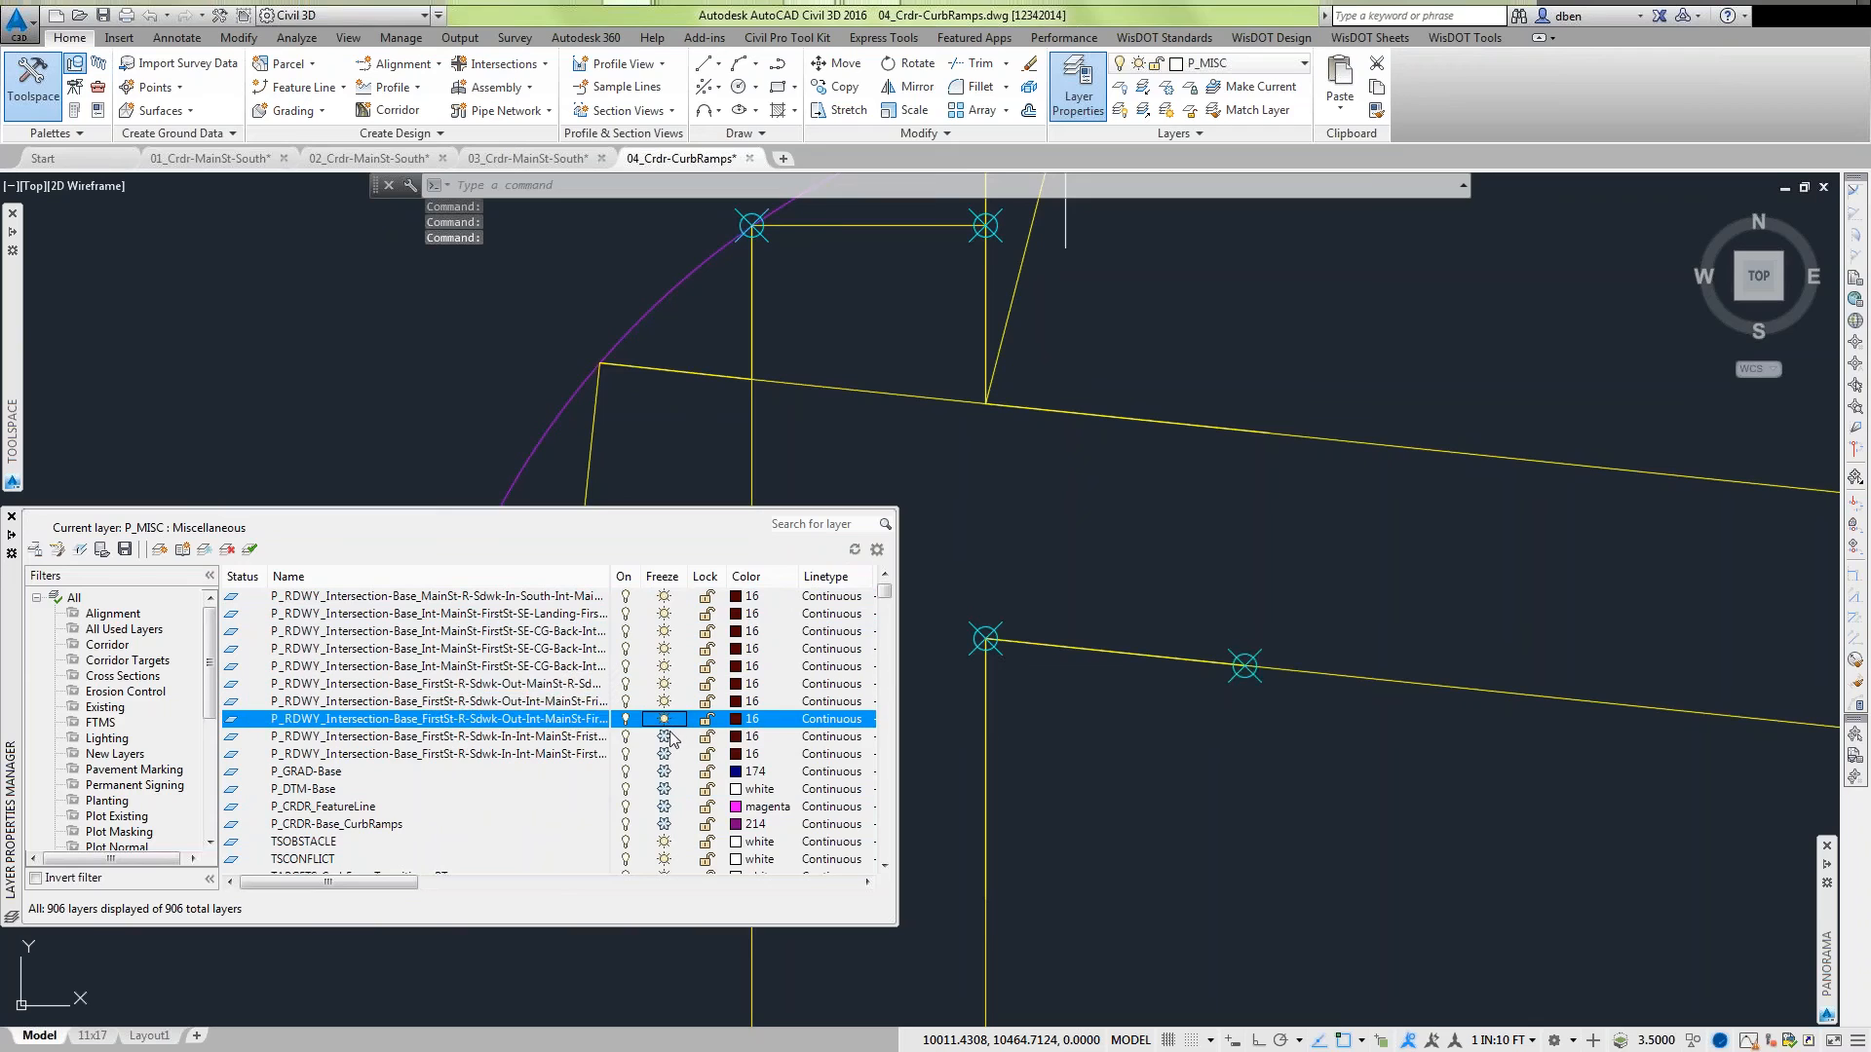
{"action": "left_click", "coordinate": [664, 753]}
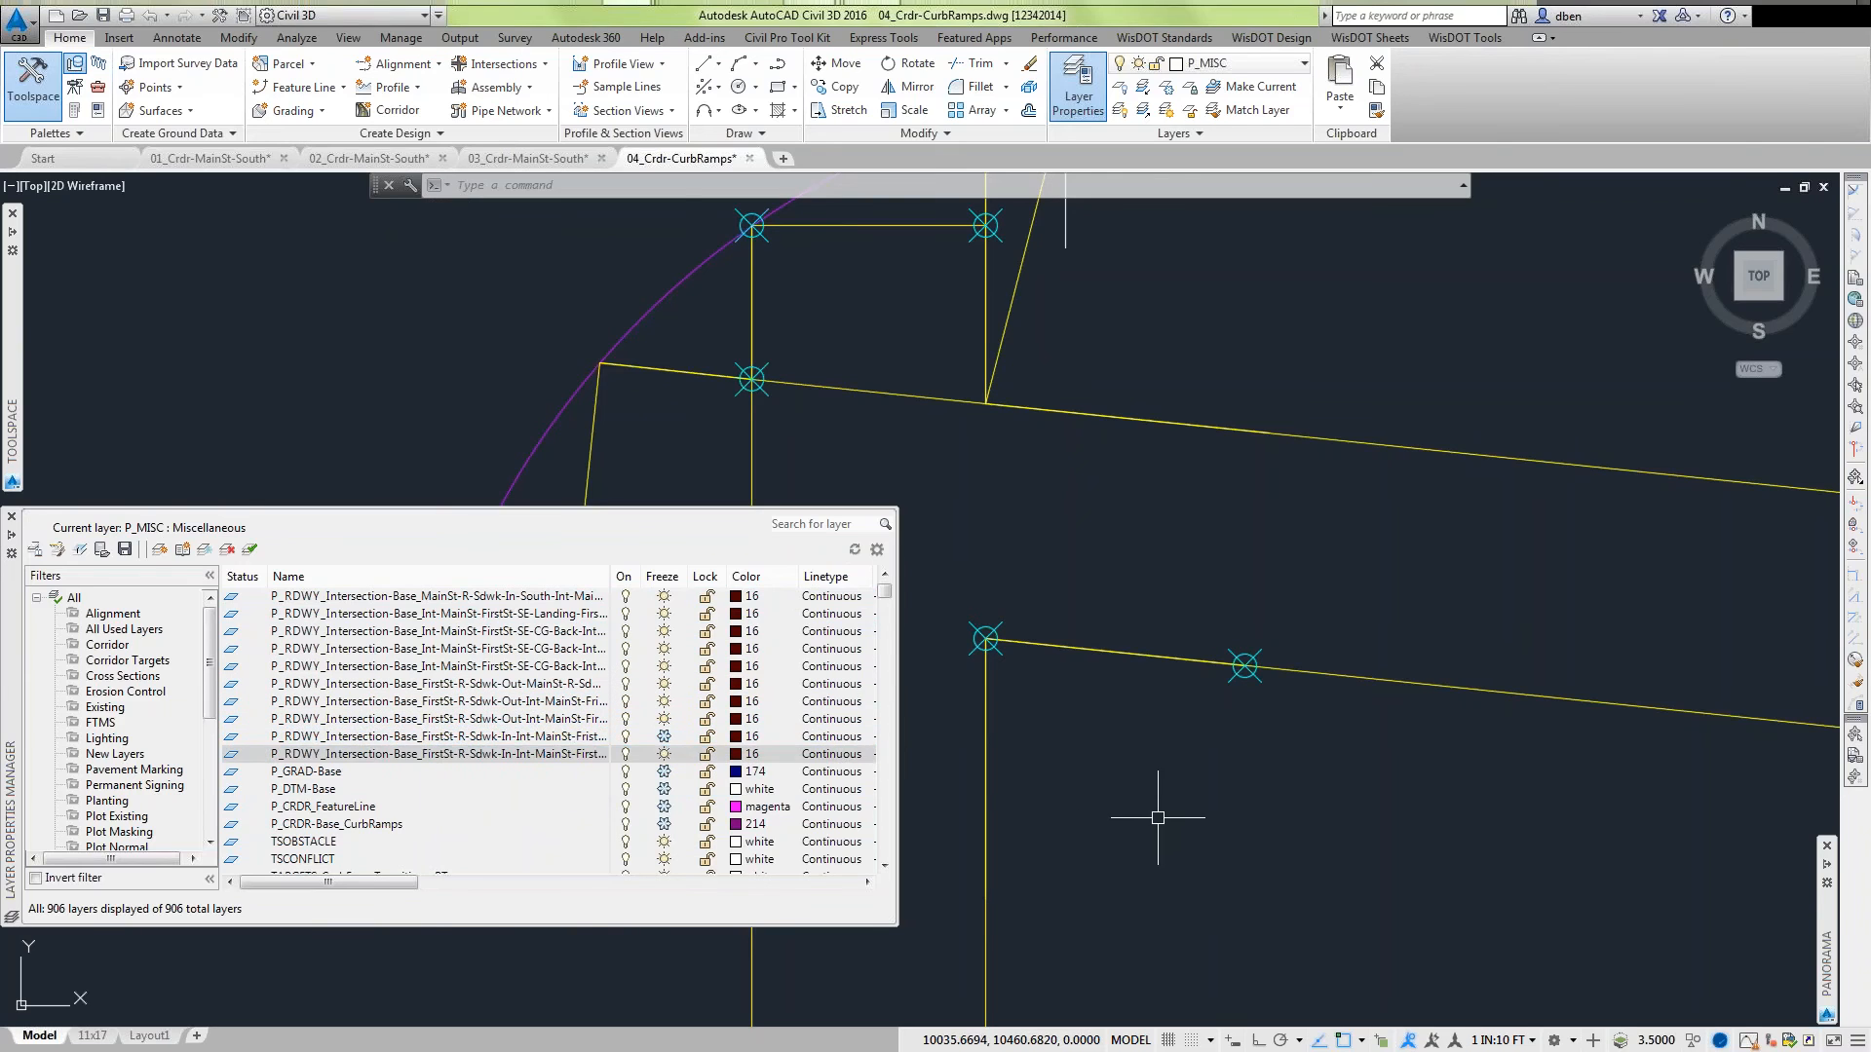
{"action": "mouse_move", "coordinate": [14, 704]}
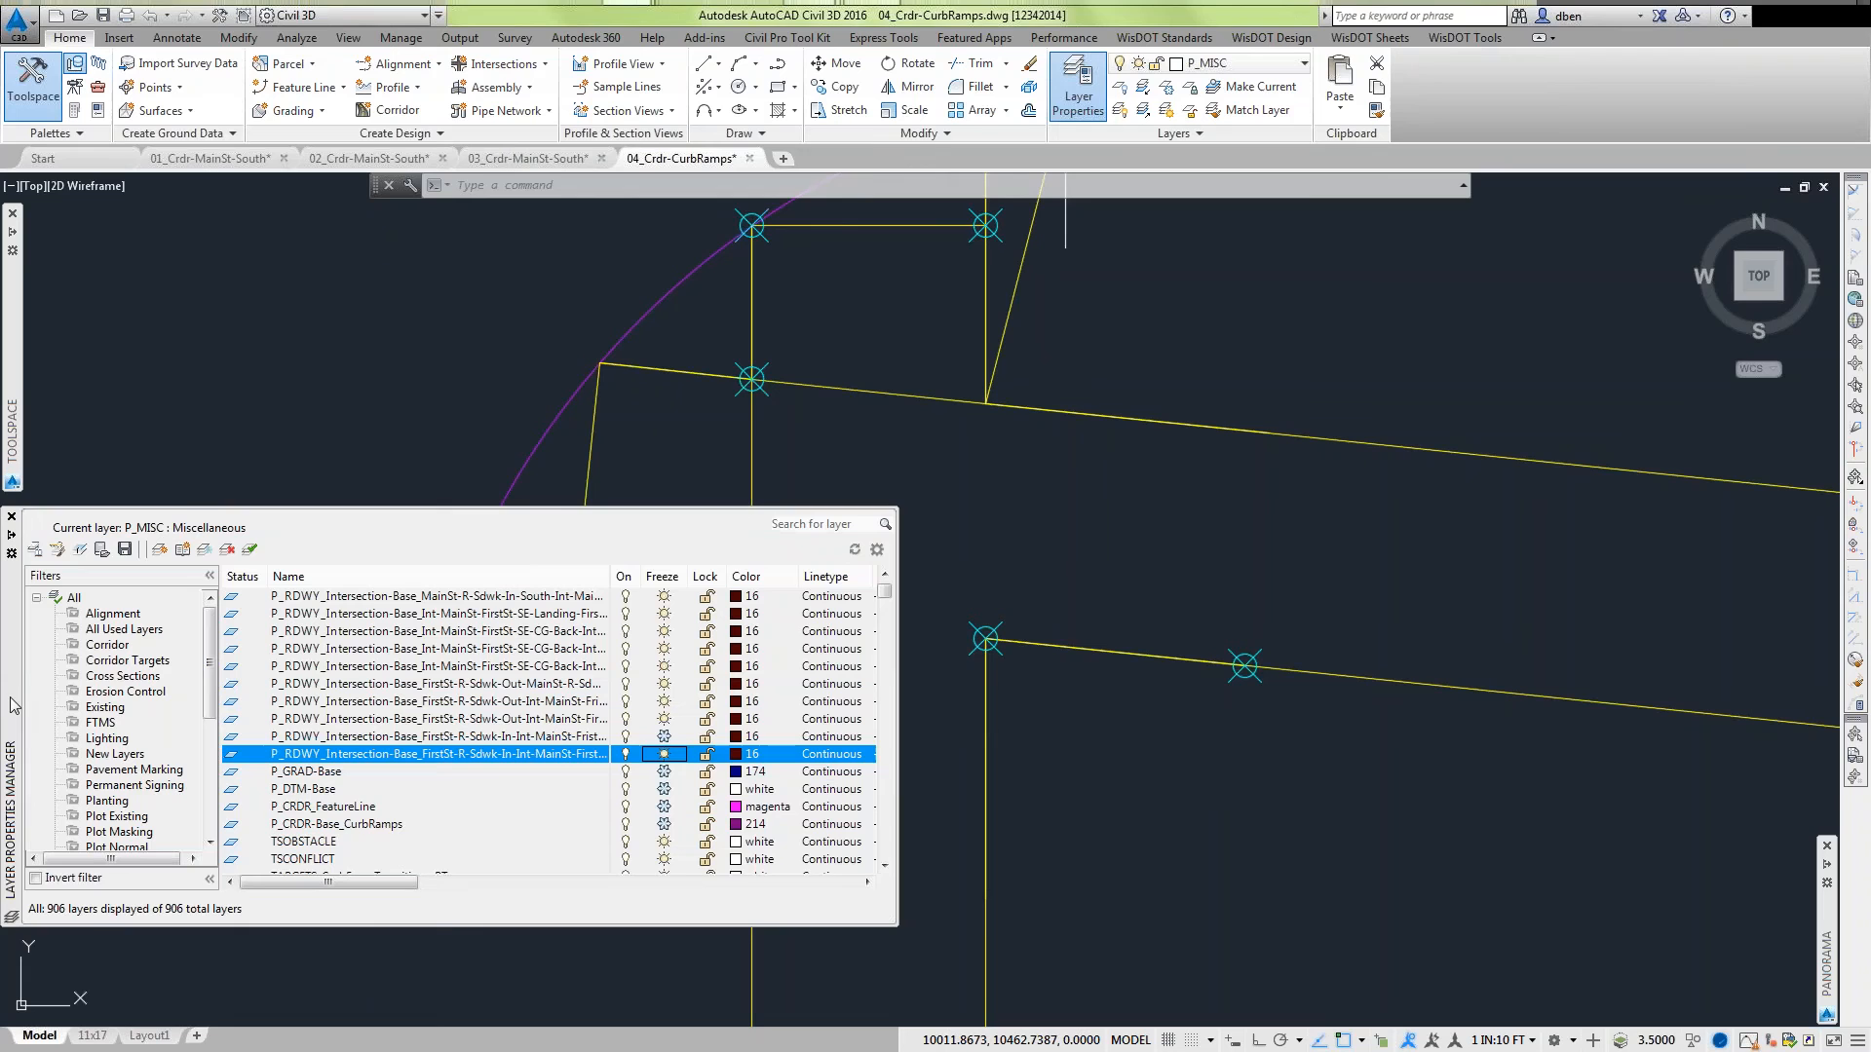
{"action": "left_click", "coordinate": [664, 737]}
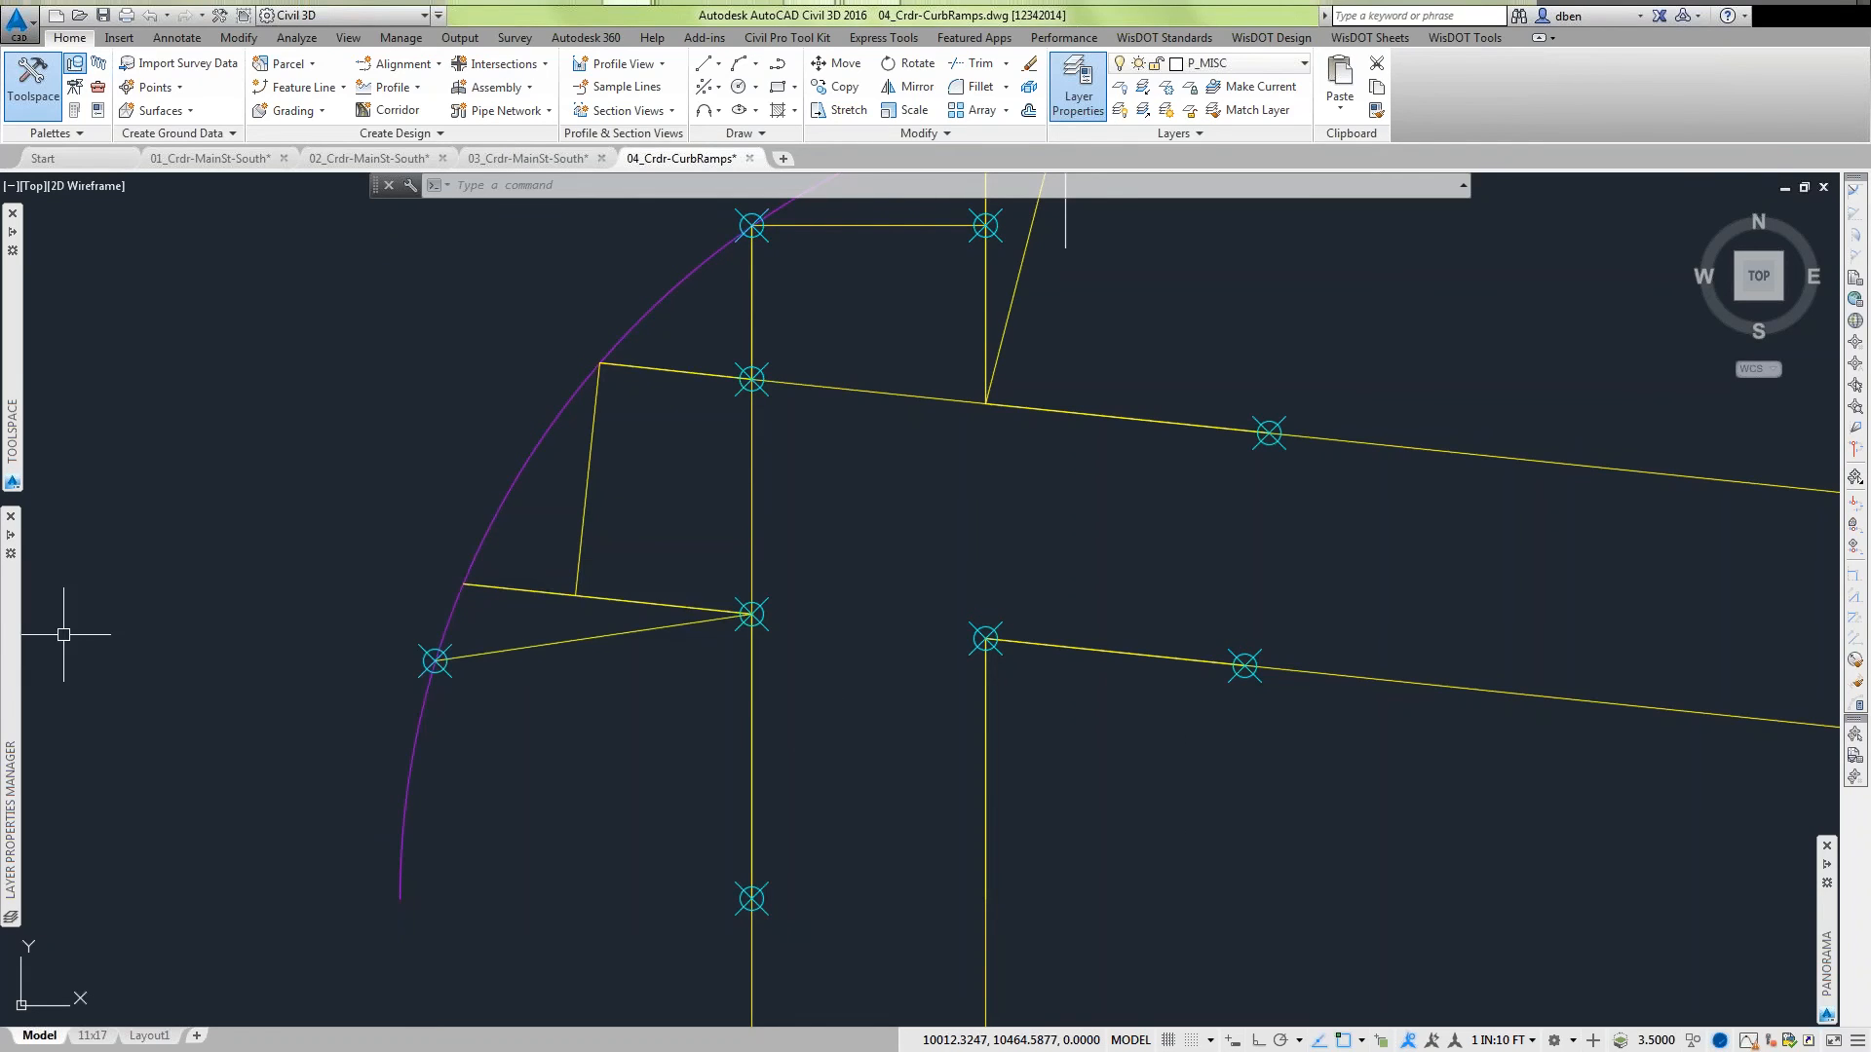
Thaw the remaining two P_RDWY_Intersection-Base layers higher up in the layer list.
{"action": "mouse_move", "coordinate": [8, 631]}
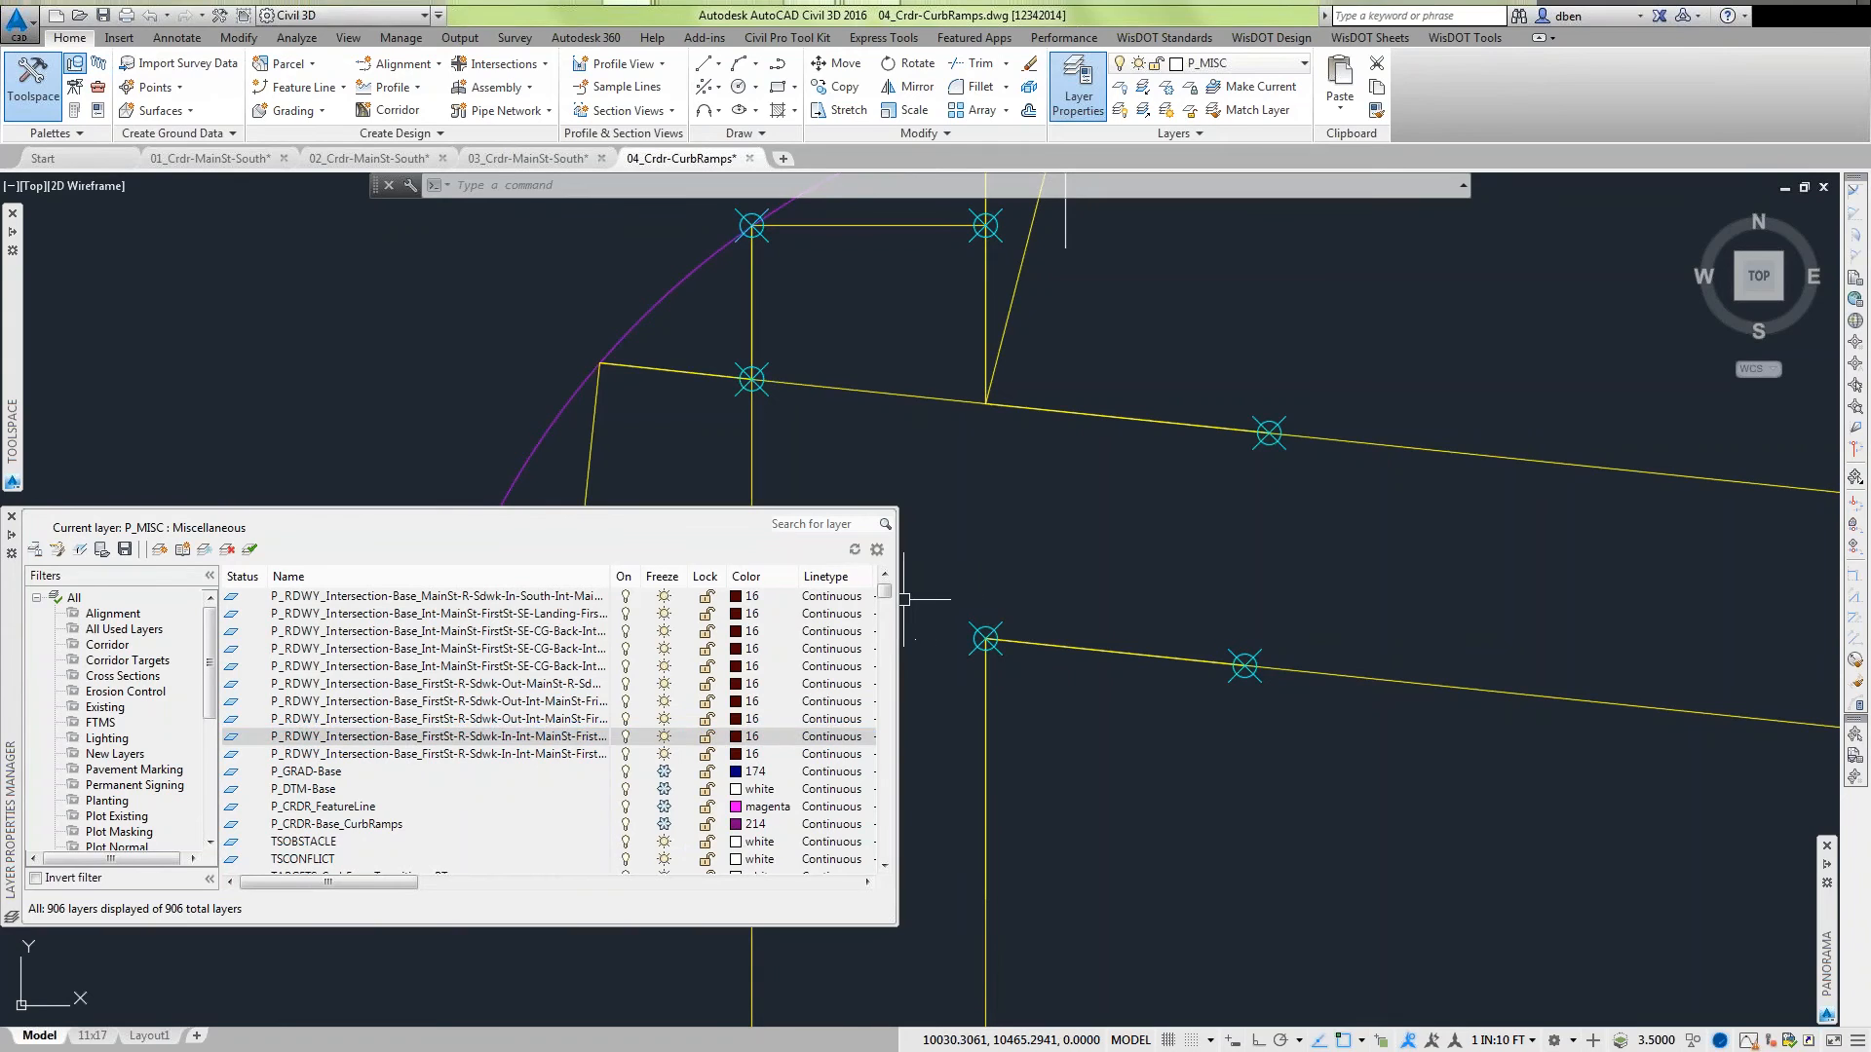
{"action": "scroll", "coordinate": [892, 587], "scroll_direction": "up", "scroll_amount": 1}
{"action": "left_click", "coordinate": [665, 613]}
{"action": "left_click", "coordinate": [665, 596]}
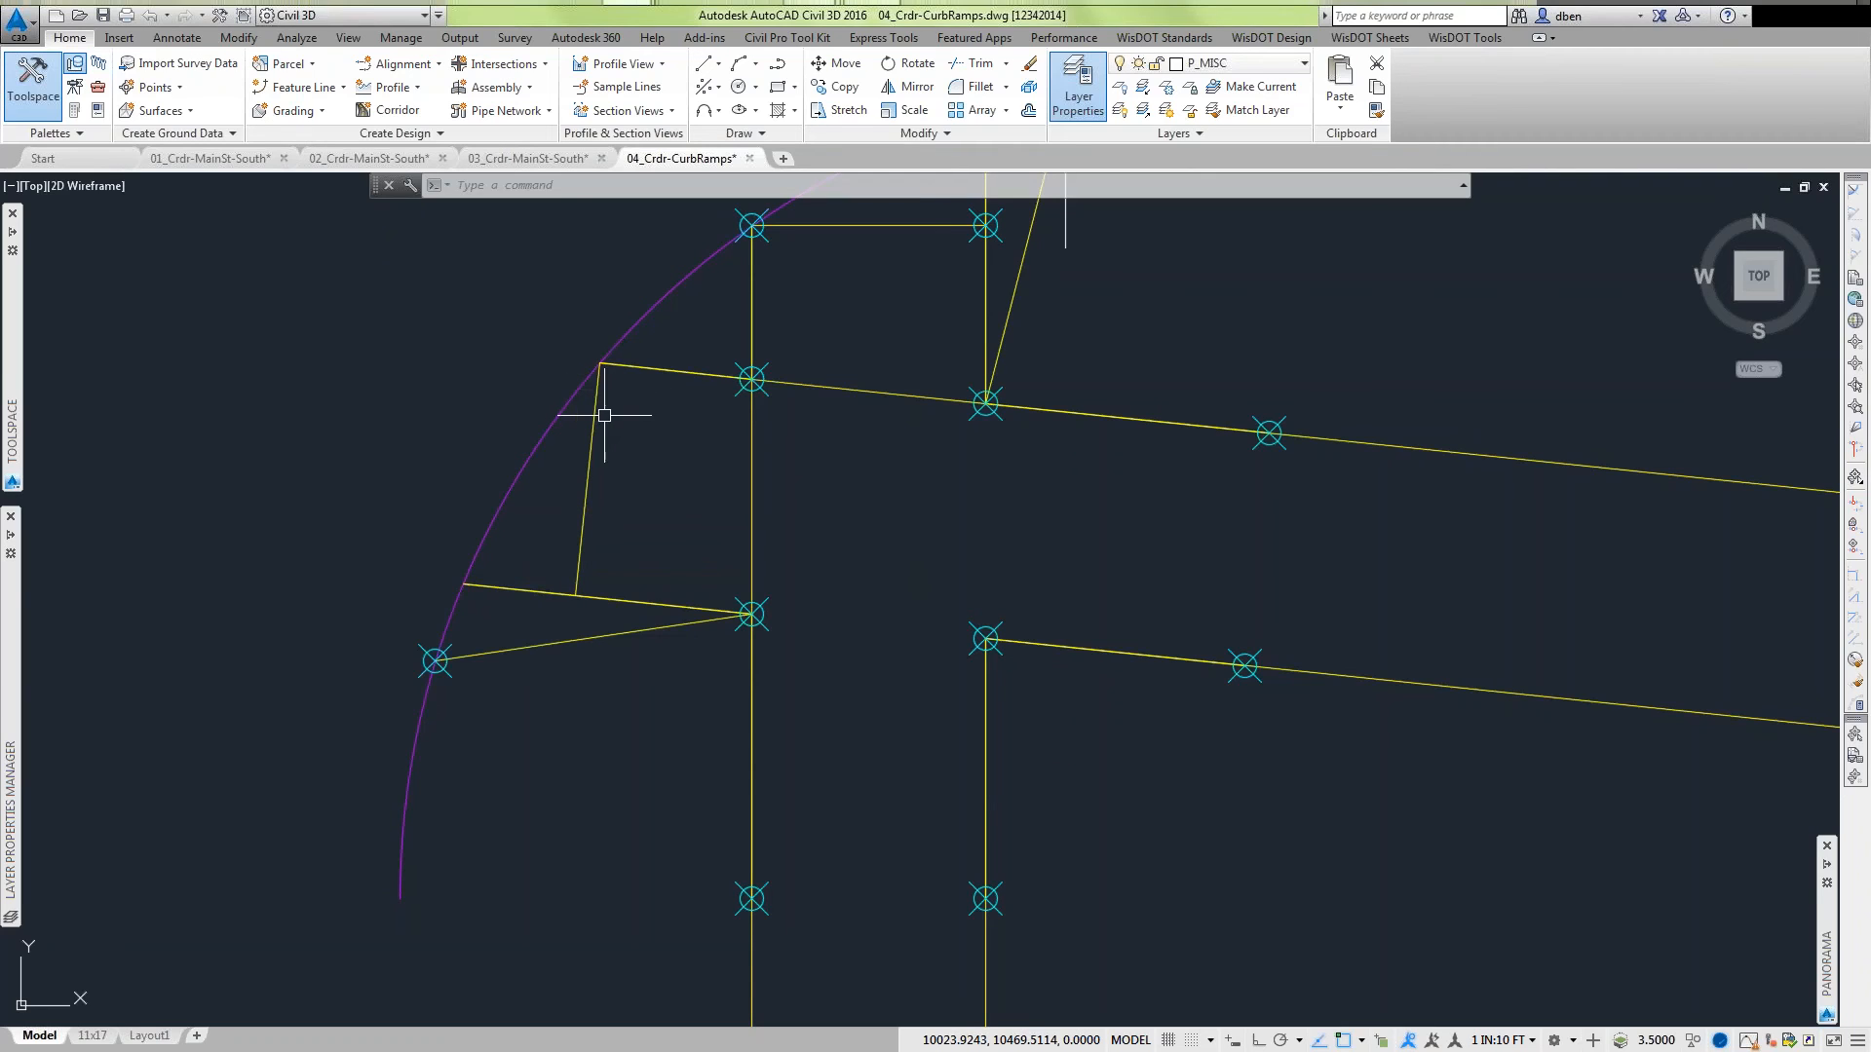
Examine the intersection objects placed around the southeast curb return, landing and sidewalk alignments.
{"action": "mouse_move", "coordinate": [613, 452]}
{"action": "scroll", "coordinate": [831, 351], "scroll_direction": "down", "scroll_amount": 3}
{"action": "middle_click_drag", "start_coordinate": [867, 365], "coordinate": [857, 487]}
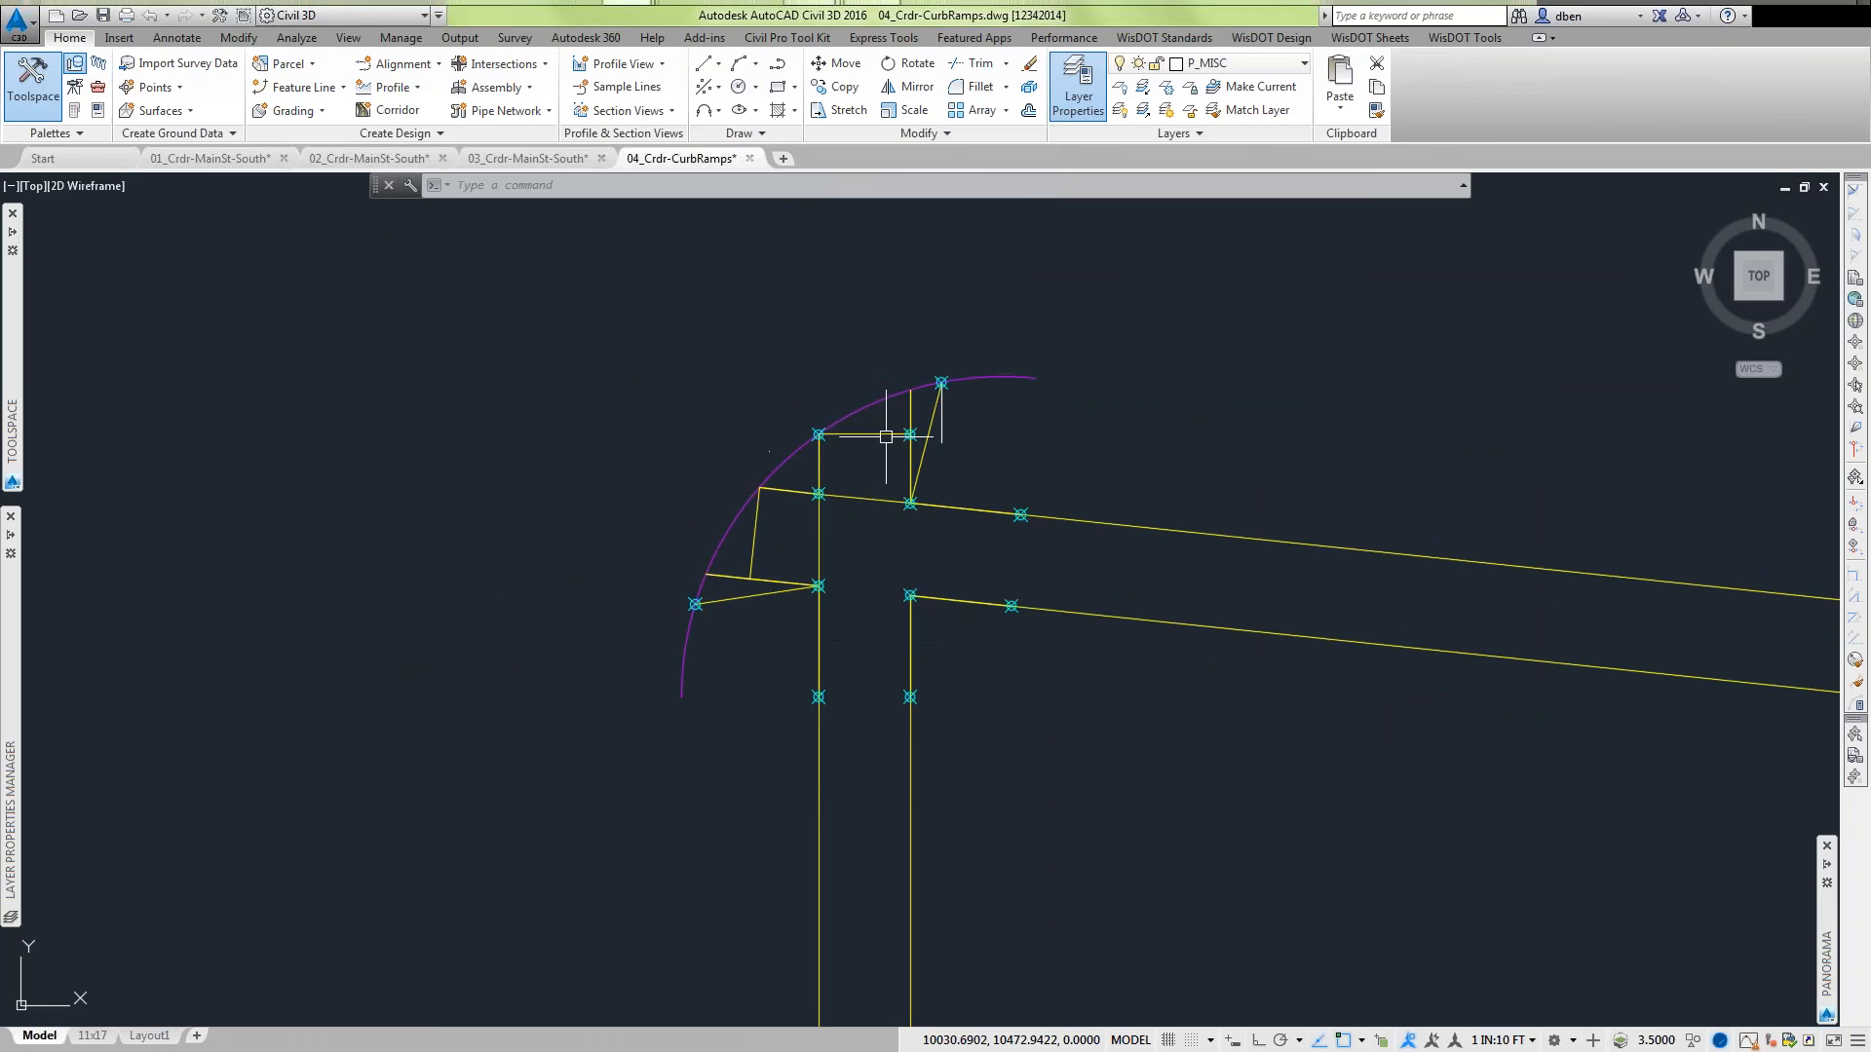
{"action": "scroll", "coordinate": [777, 493], "scroll_direction": "up", "scroll_amount": 2}
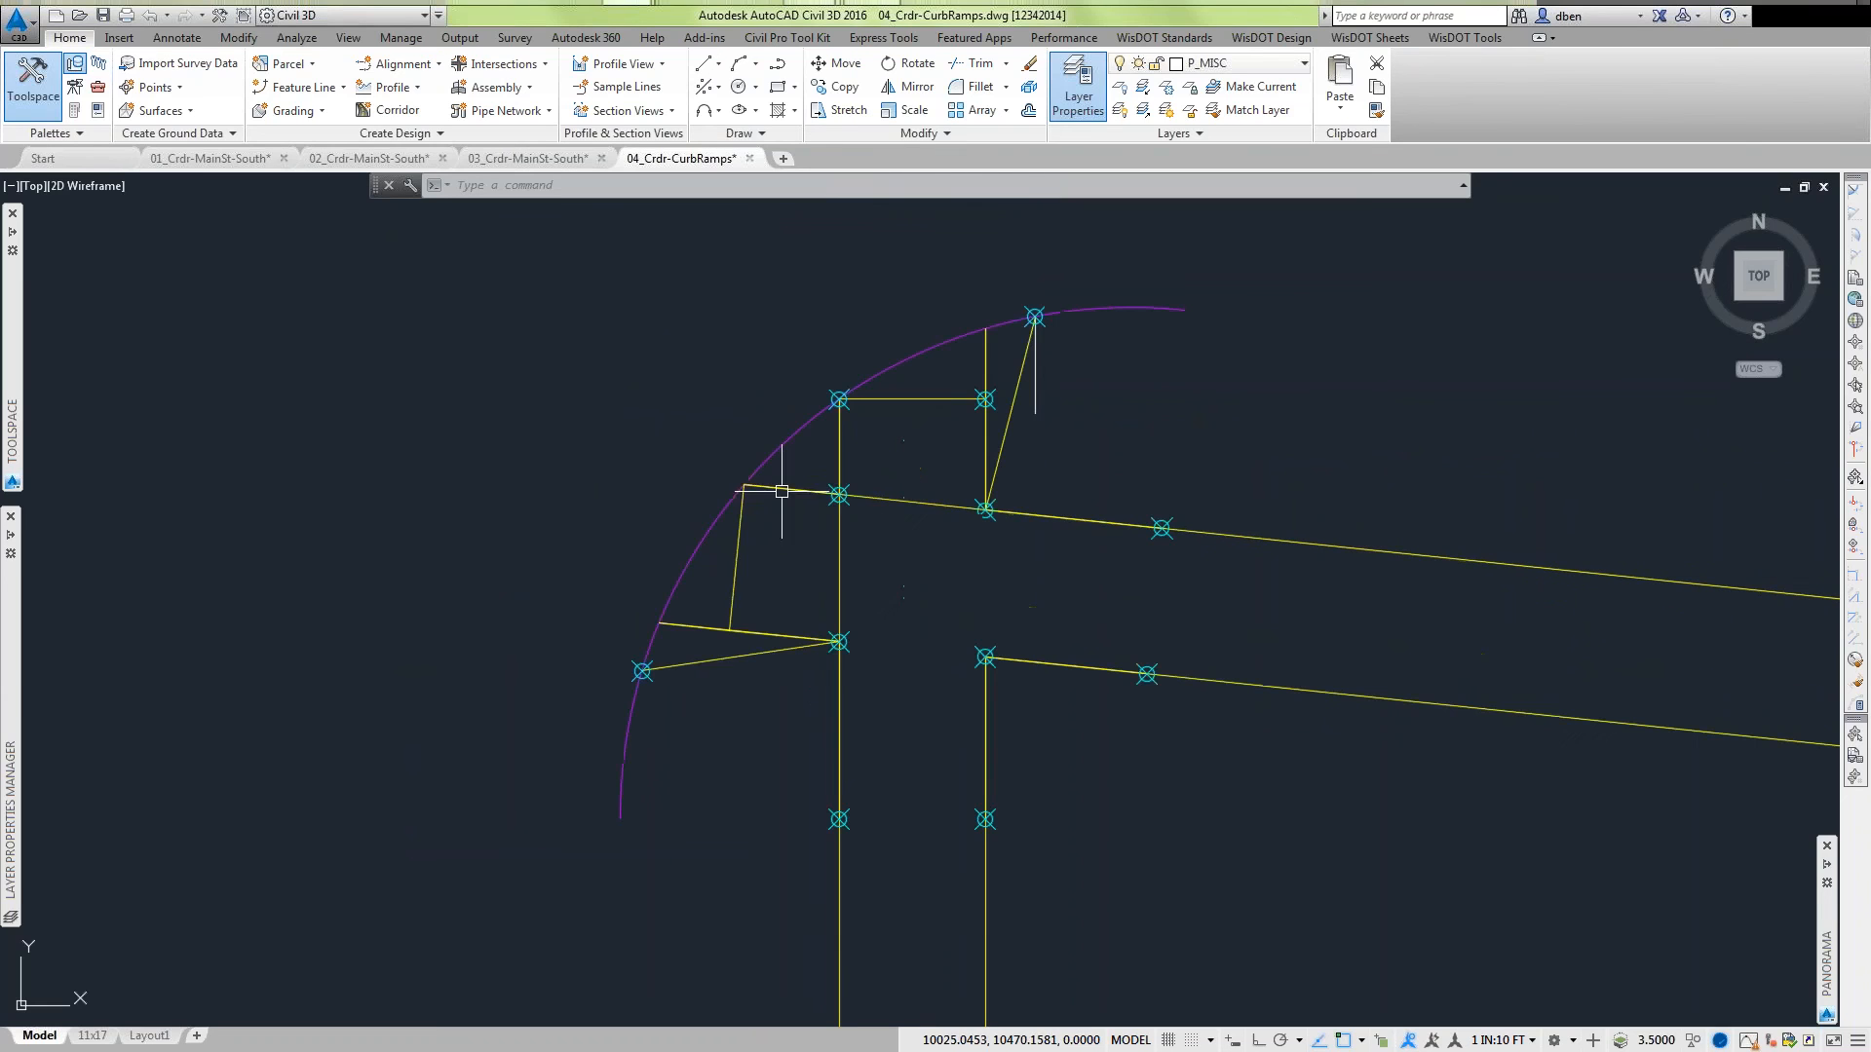
Check the data source of the Int-MainSt-FirstSt-SE-Ramp-MainSt profile in its profile properties, and close them without changes.
{"action": "scroll", "coordinate": [774, 733], "scroll_direction": "down", "scroll_amount": 6}
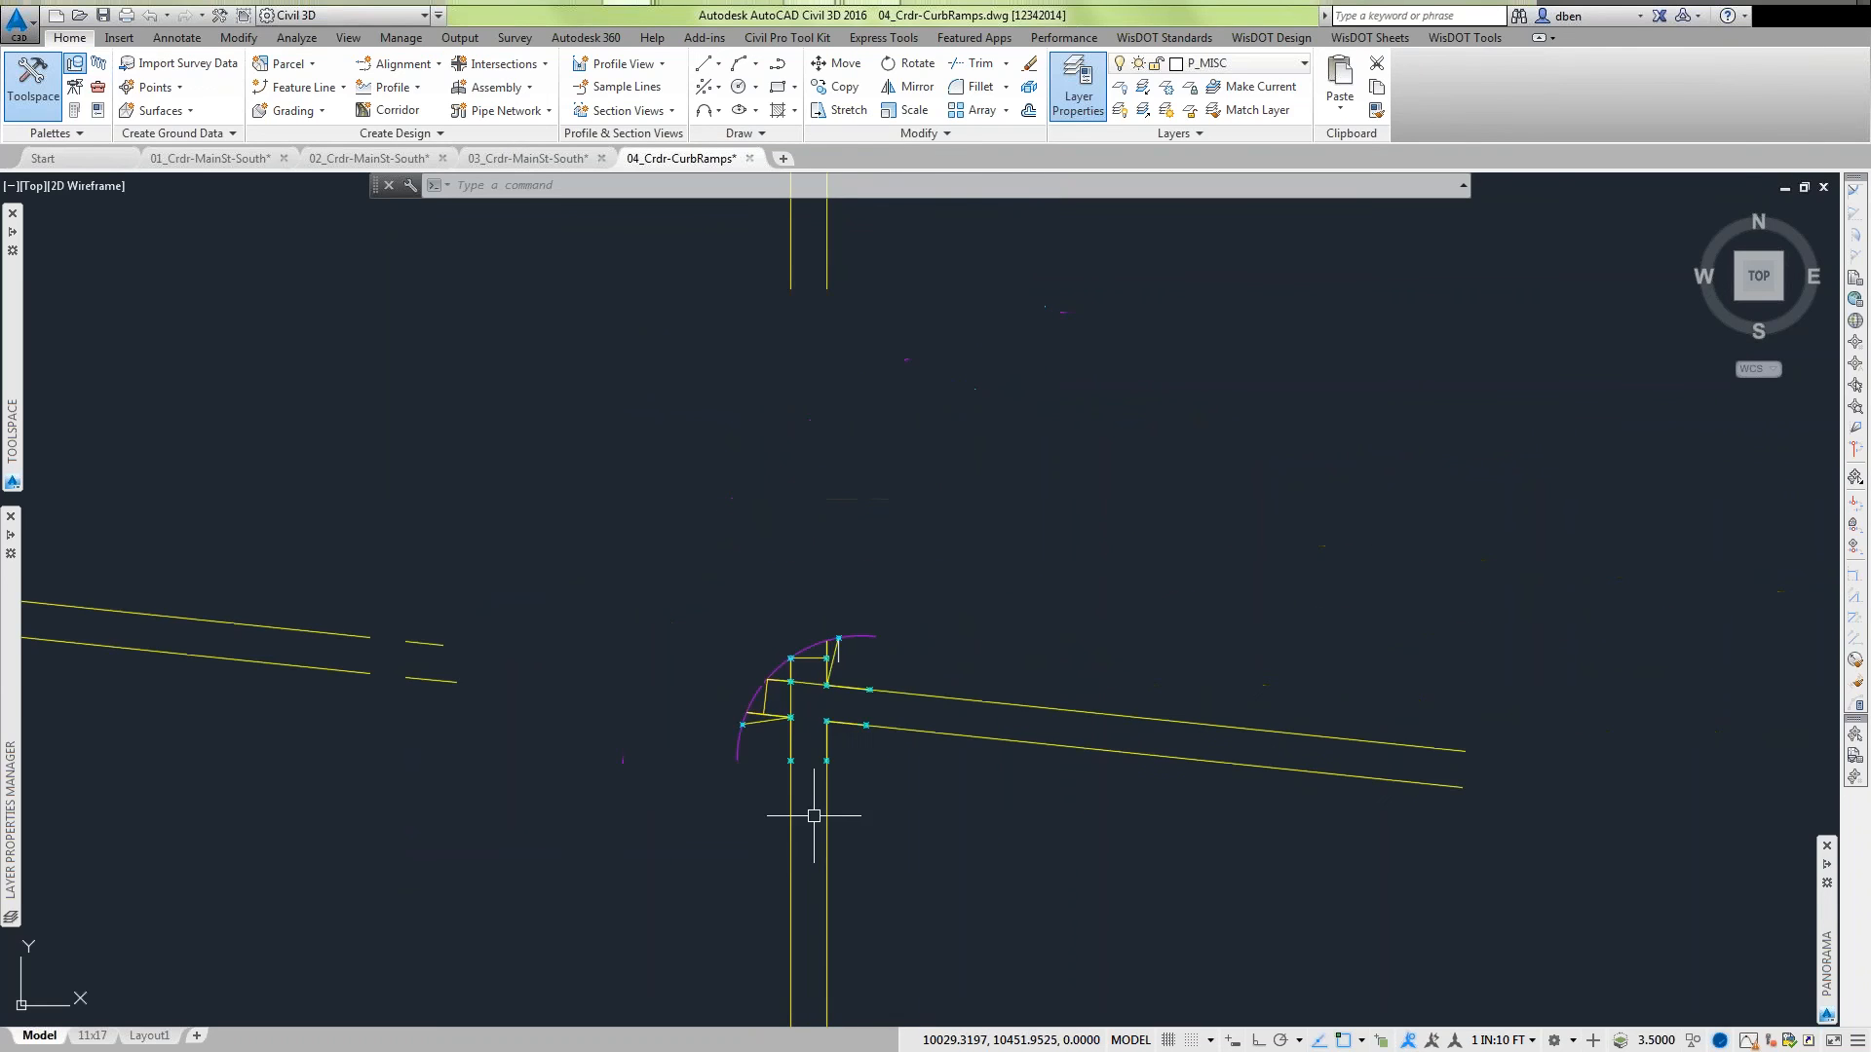
{"action": "scroll", "coordinate": [985, 915], "scroll_direction": "down", "scroll_amount": 4}
{"action": "middle_click_drag", "start_coordinate": [1016, 867], "coordinate": [710, 439]}
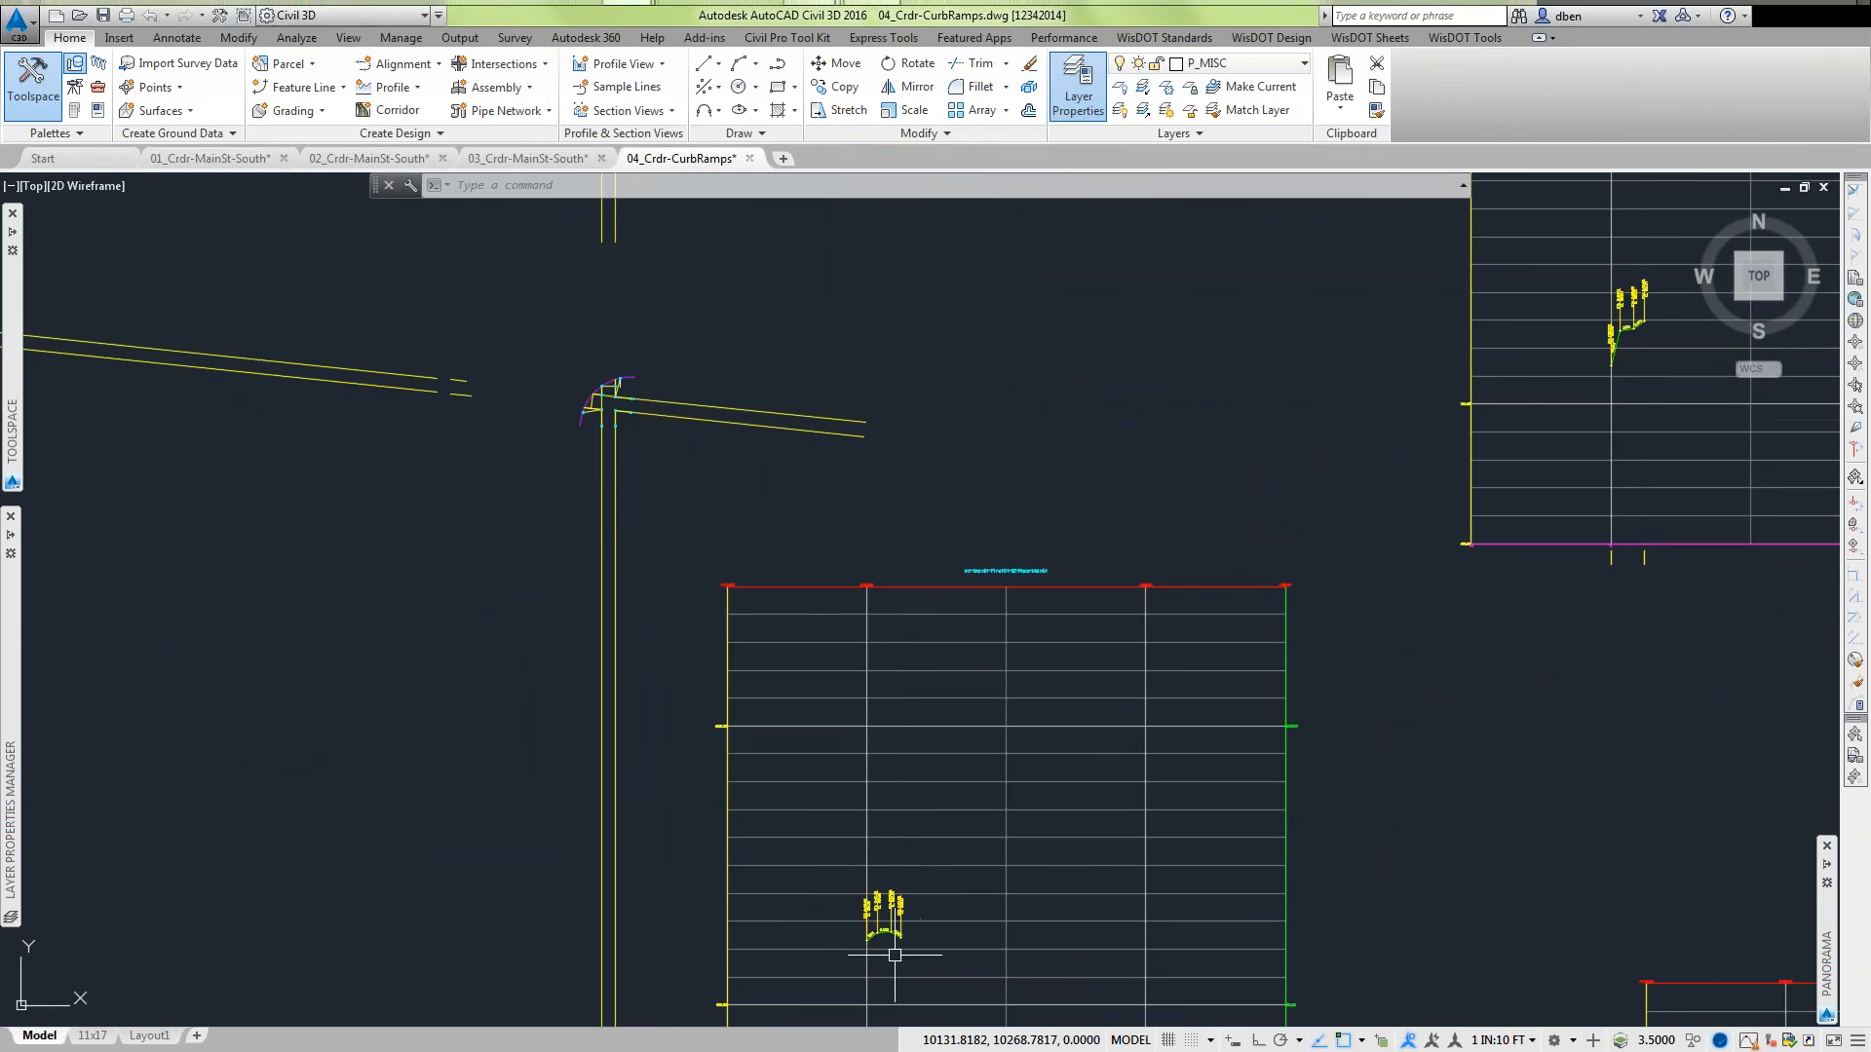
{"action": "scroll", "coordinate": [882, 926], "scroll_direction": "up", "scroll_amount": 8}
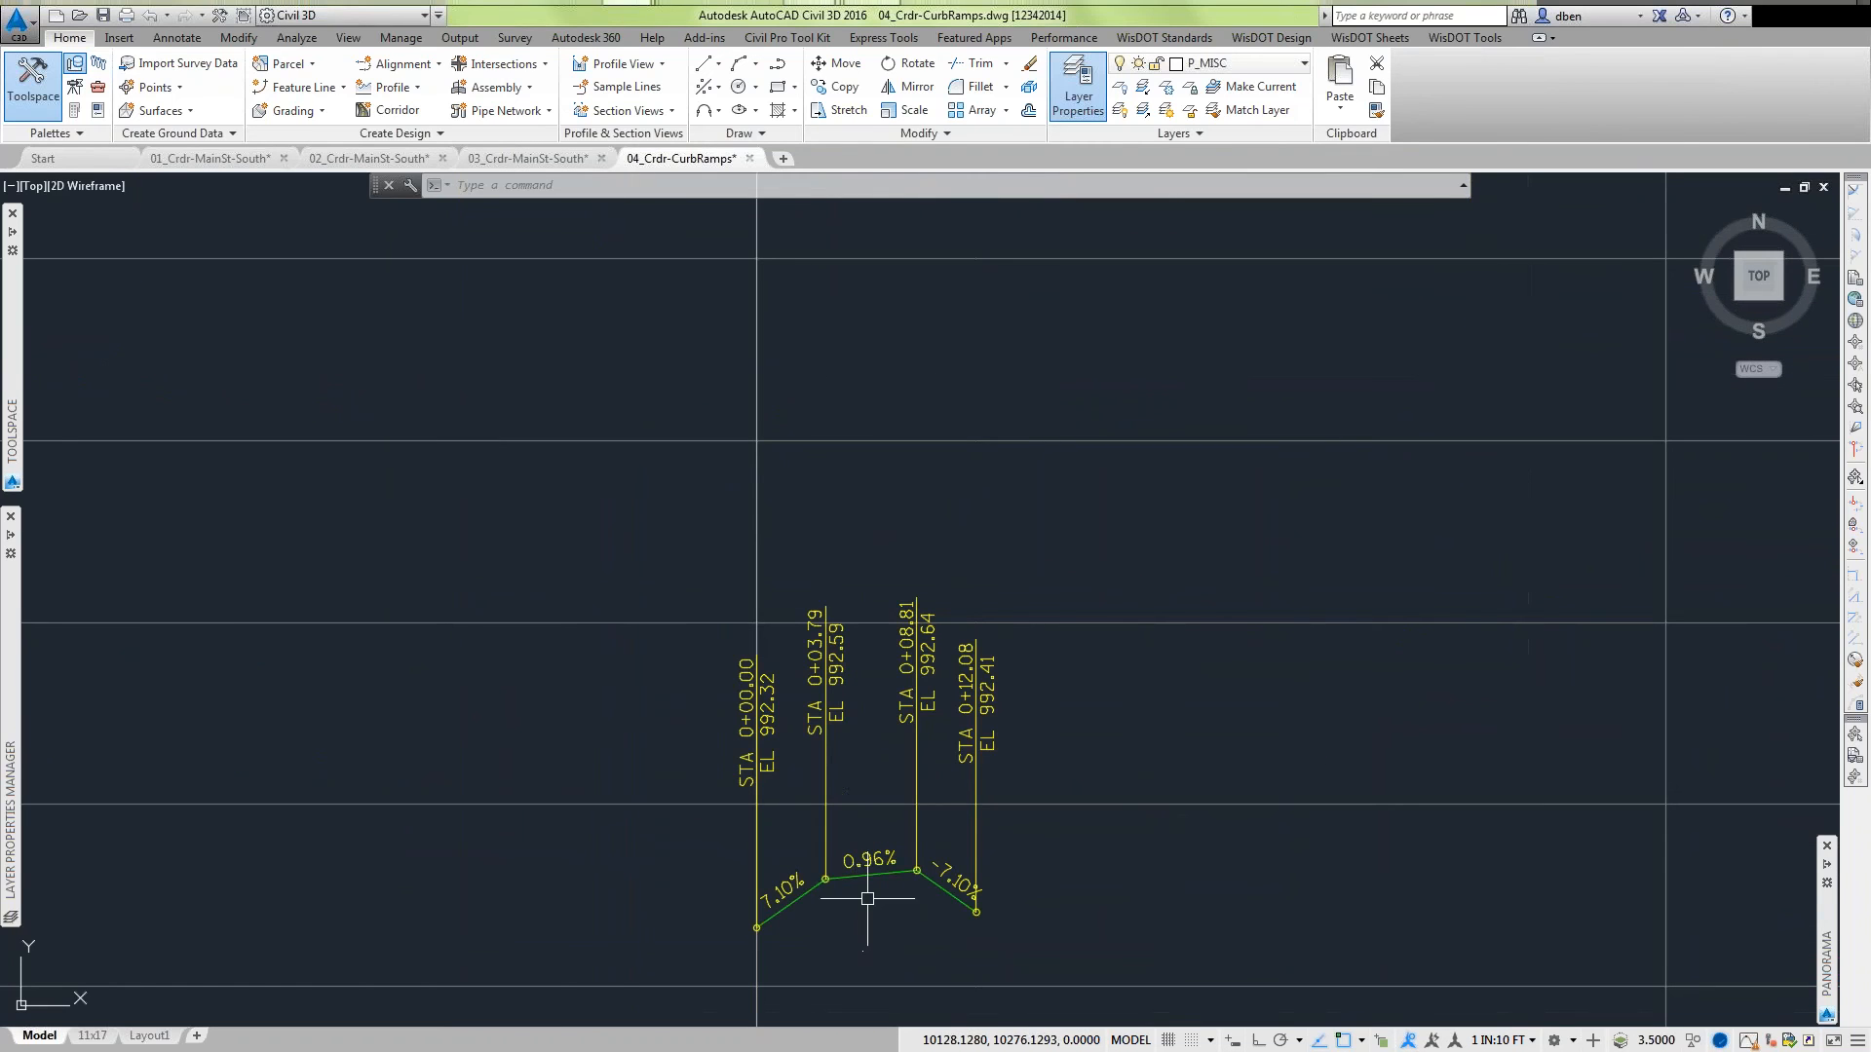
{"action": "left_click", "coordinate": [866, 884]}
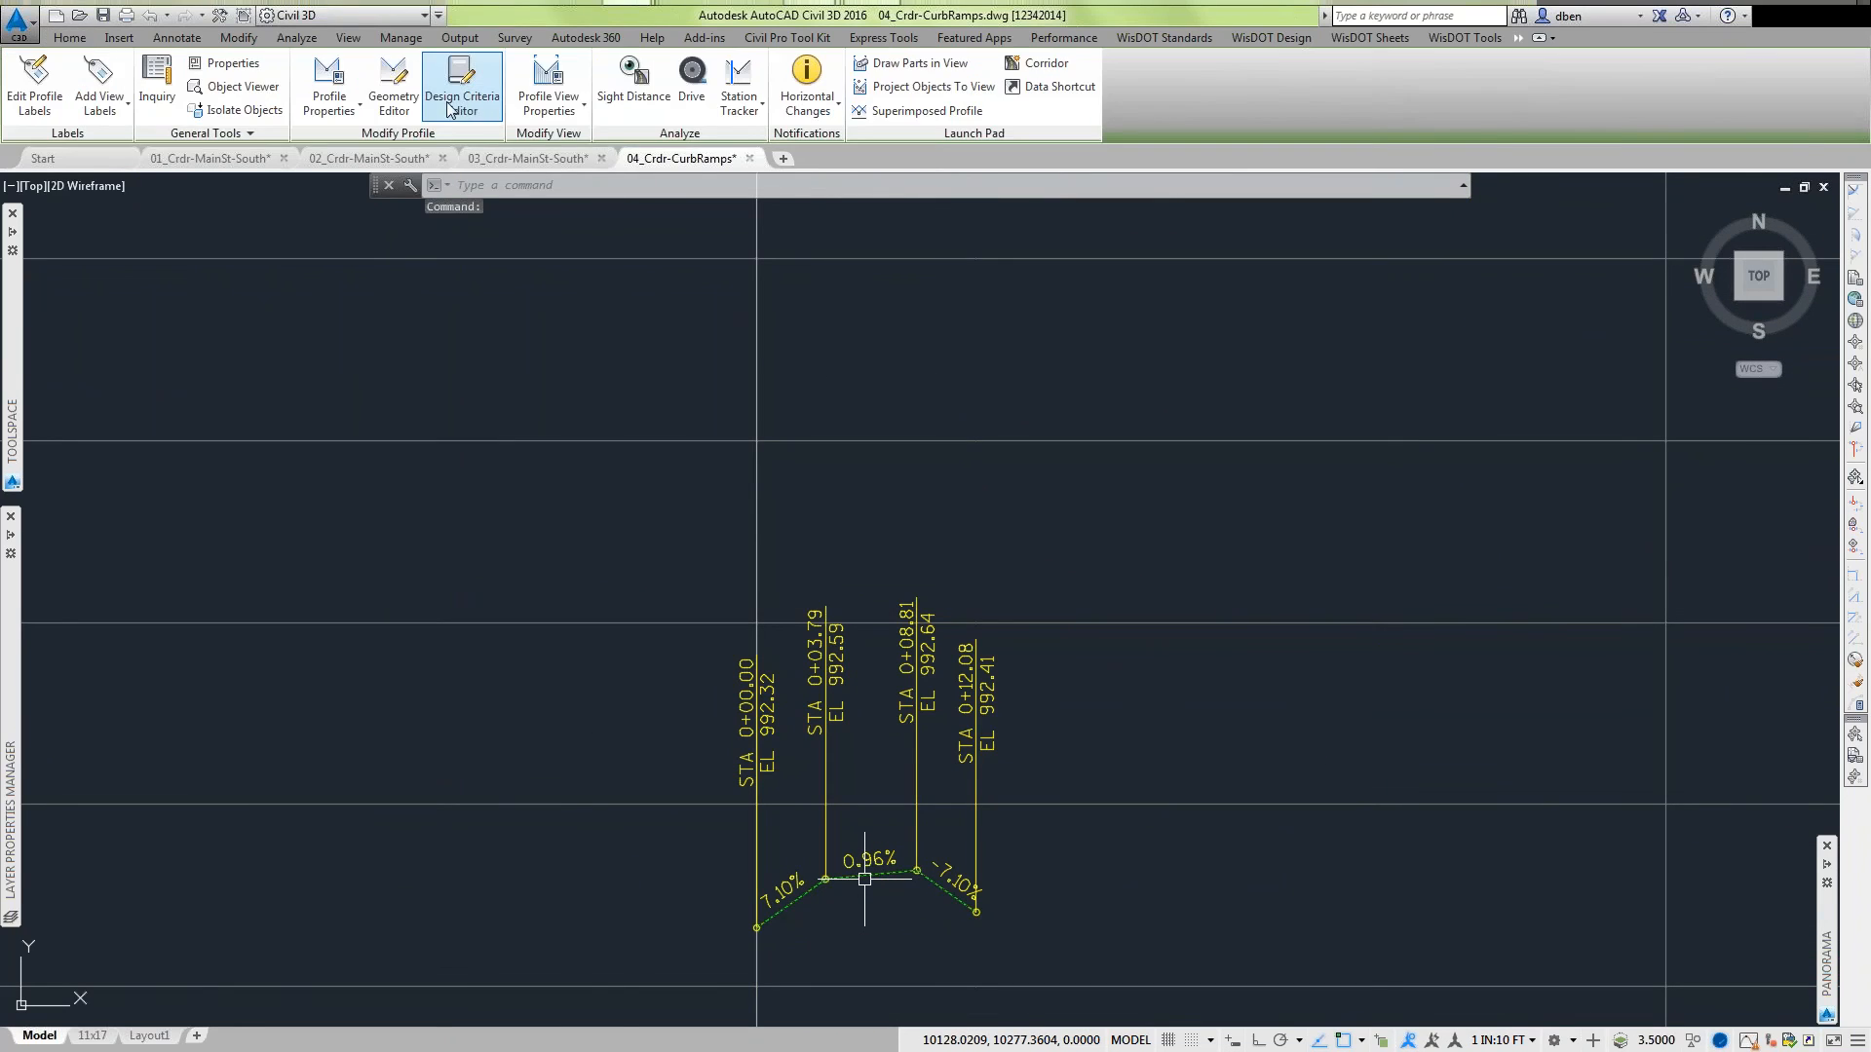
{"action": "left_click", "coordinate": [344, 81]}
{"action": "left_click", "coordinate": [693, 331]}
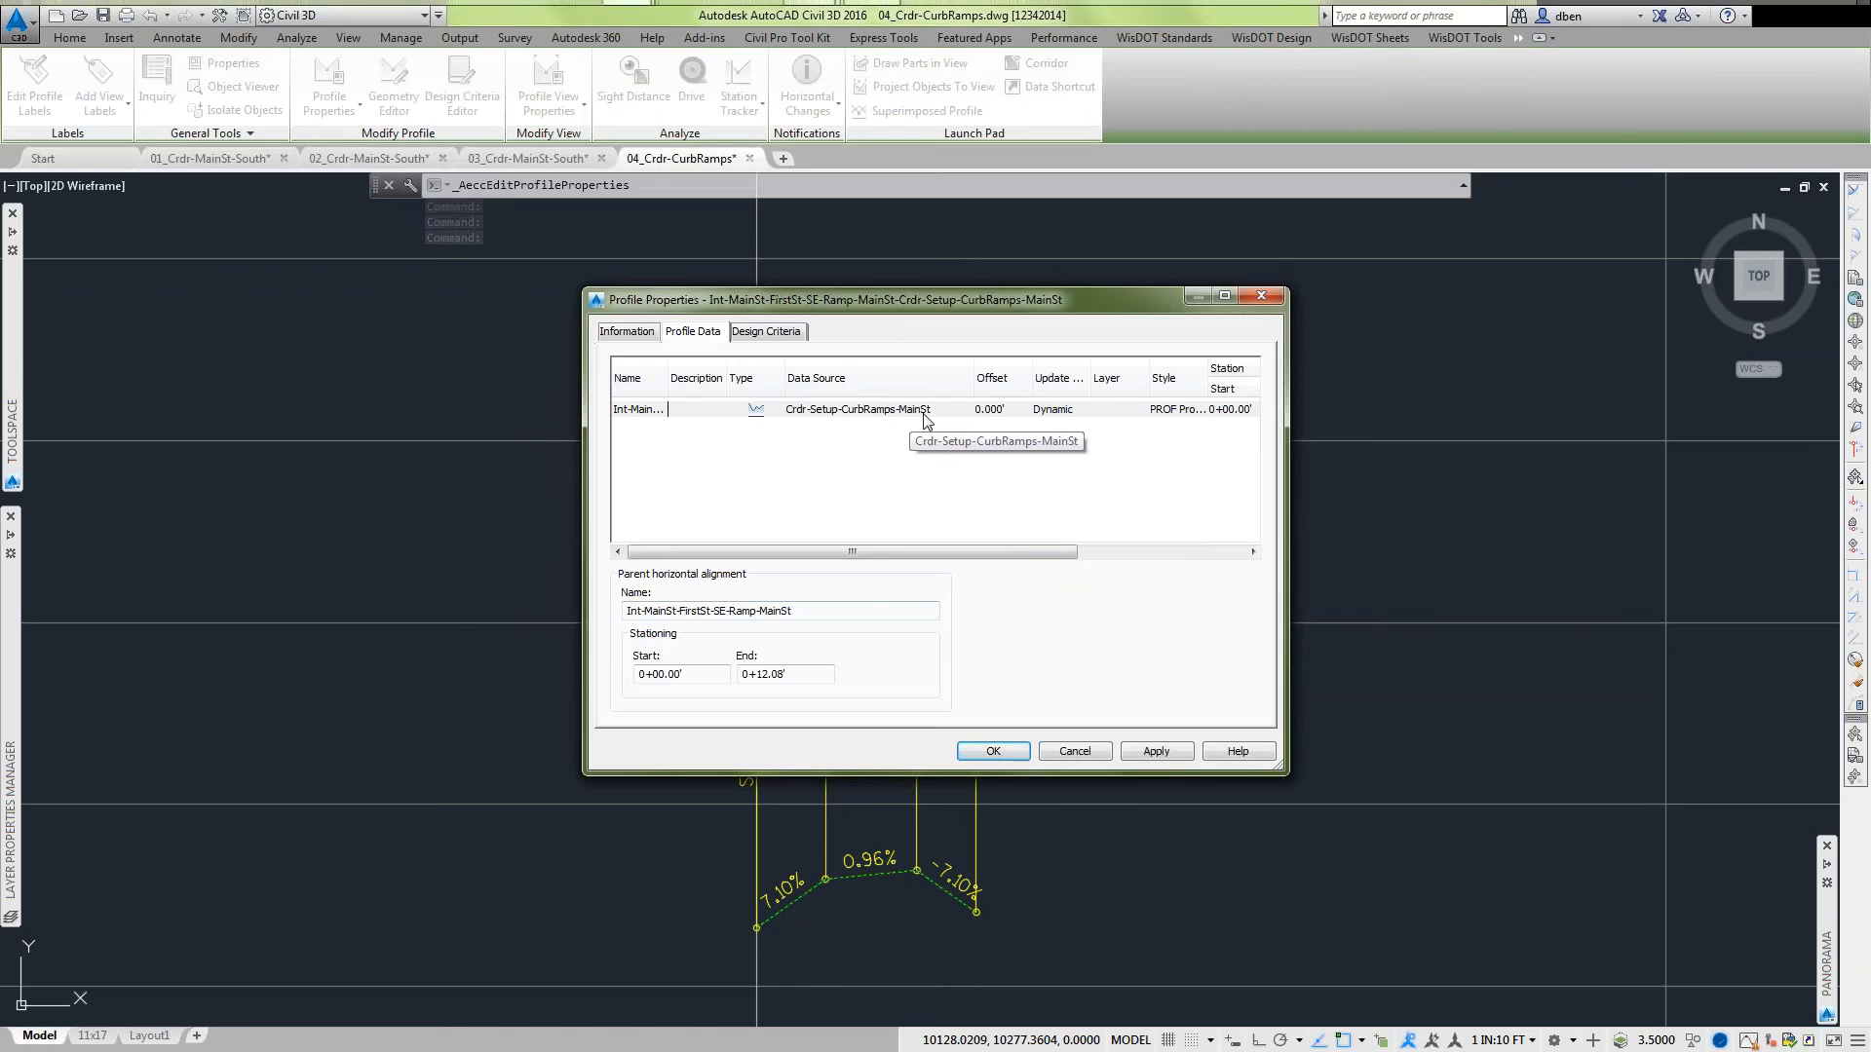
{"action": "left_click", "coordinate": [1072, 751]}
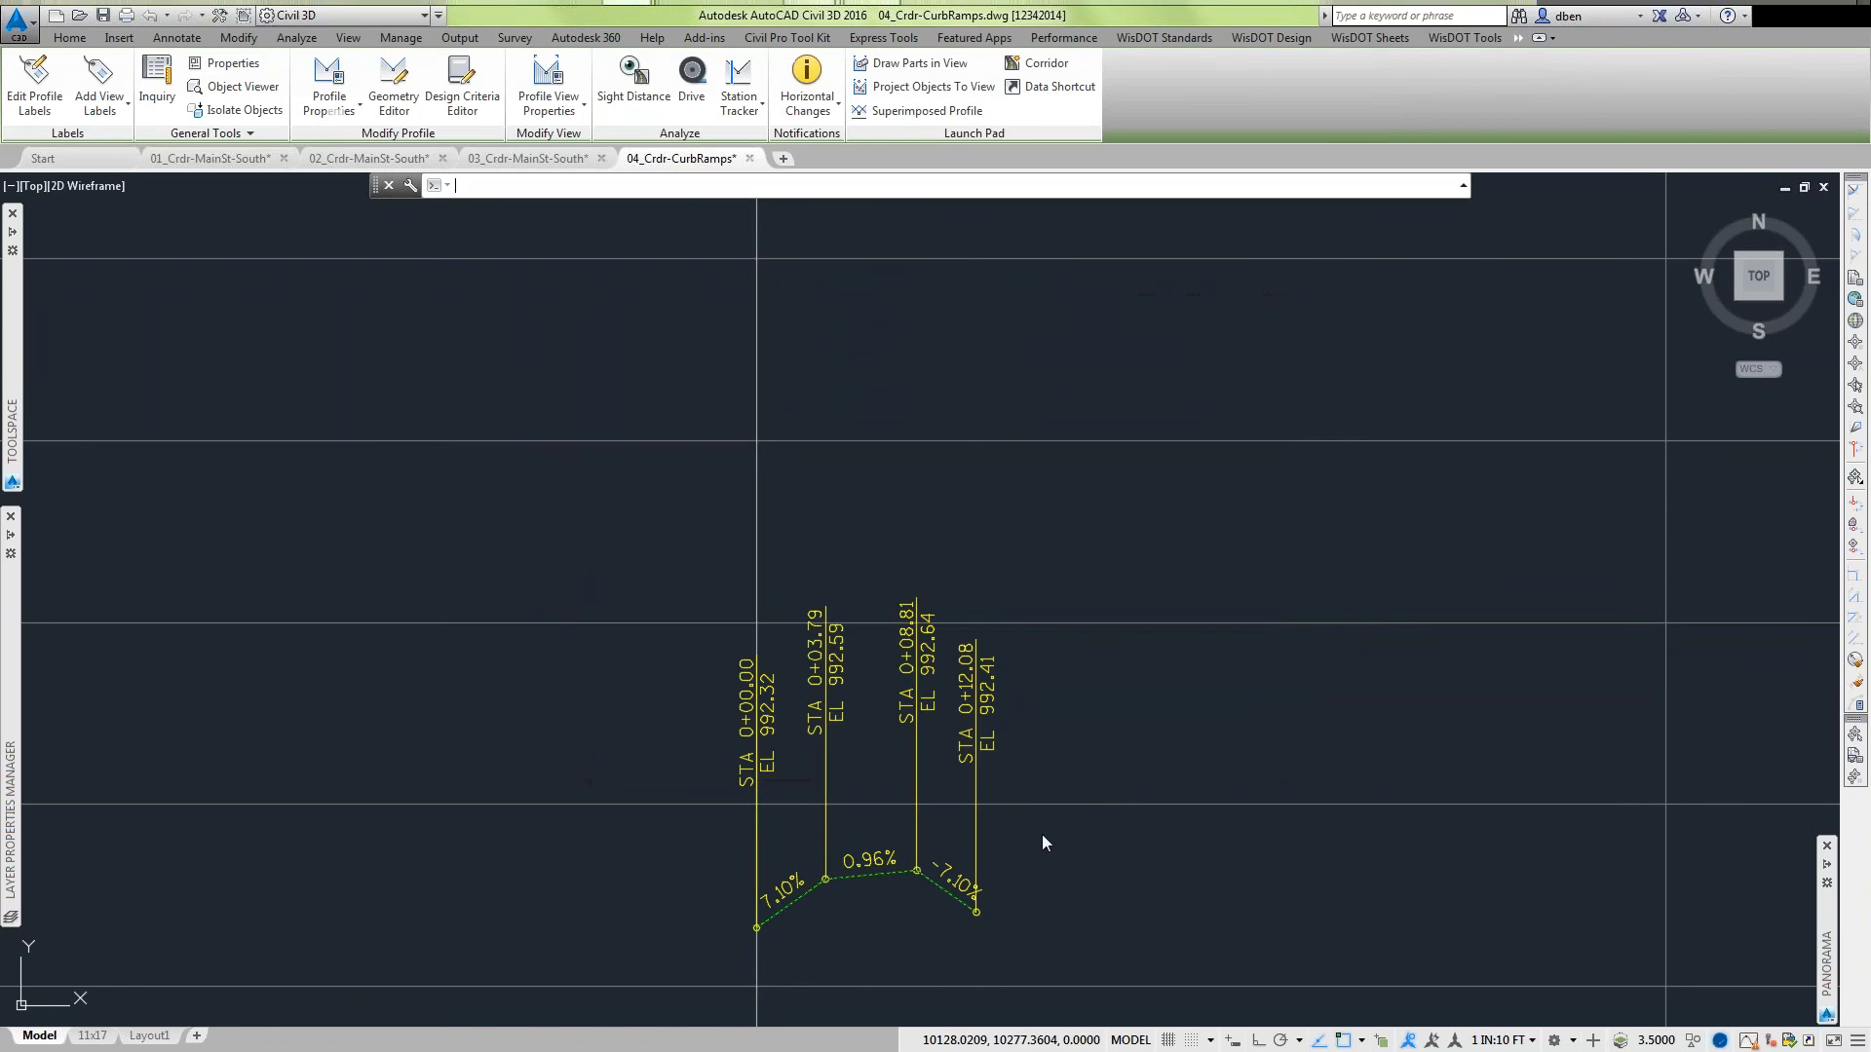
{"action": "left_click", "coordinate": [1116, 717]}
{"action": "key", "text": "Escape"}
{"action": "key", "text": "Escape"}
{"action": "key", "text": "Escape"}
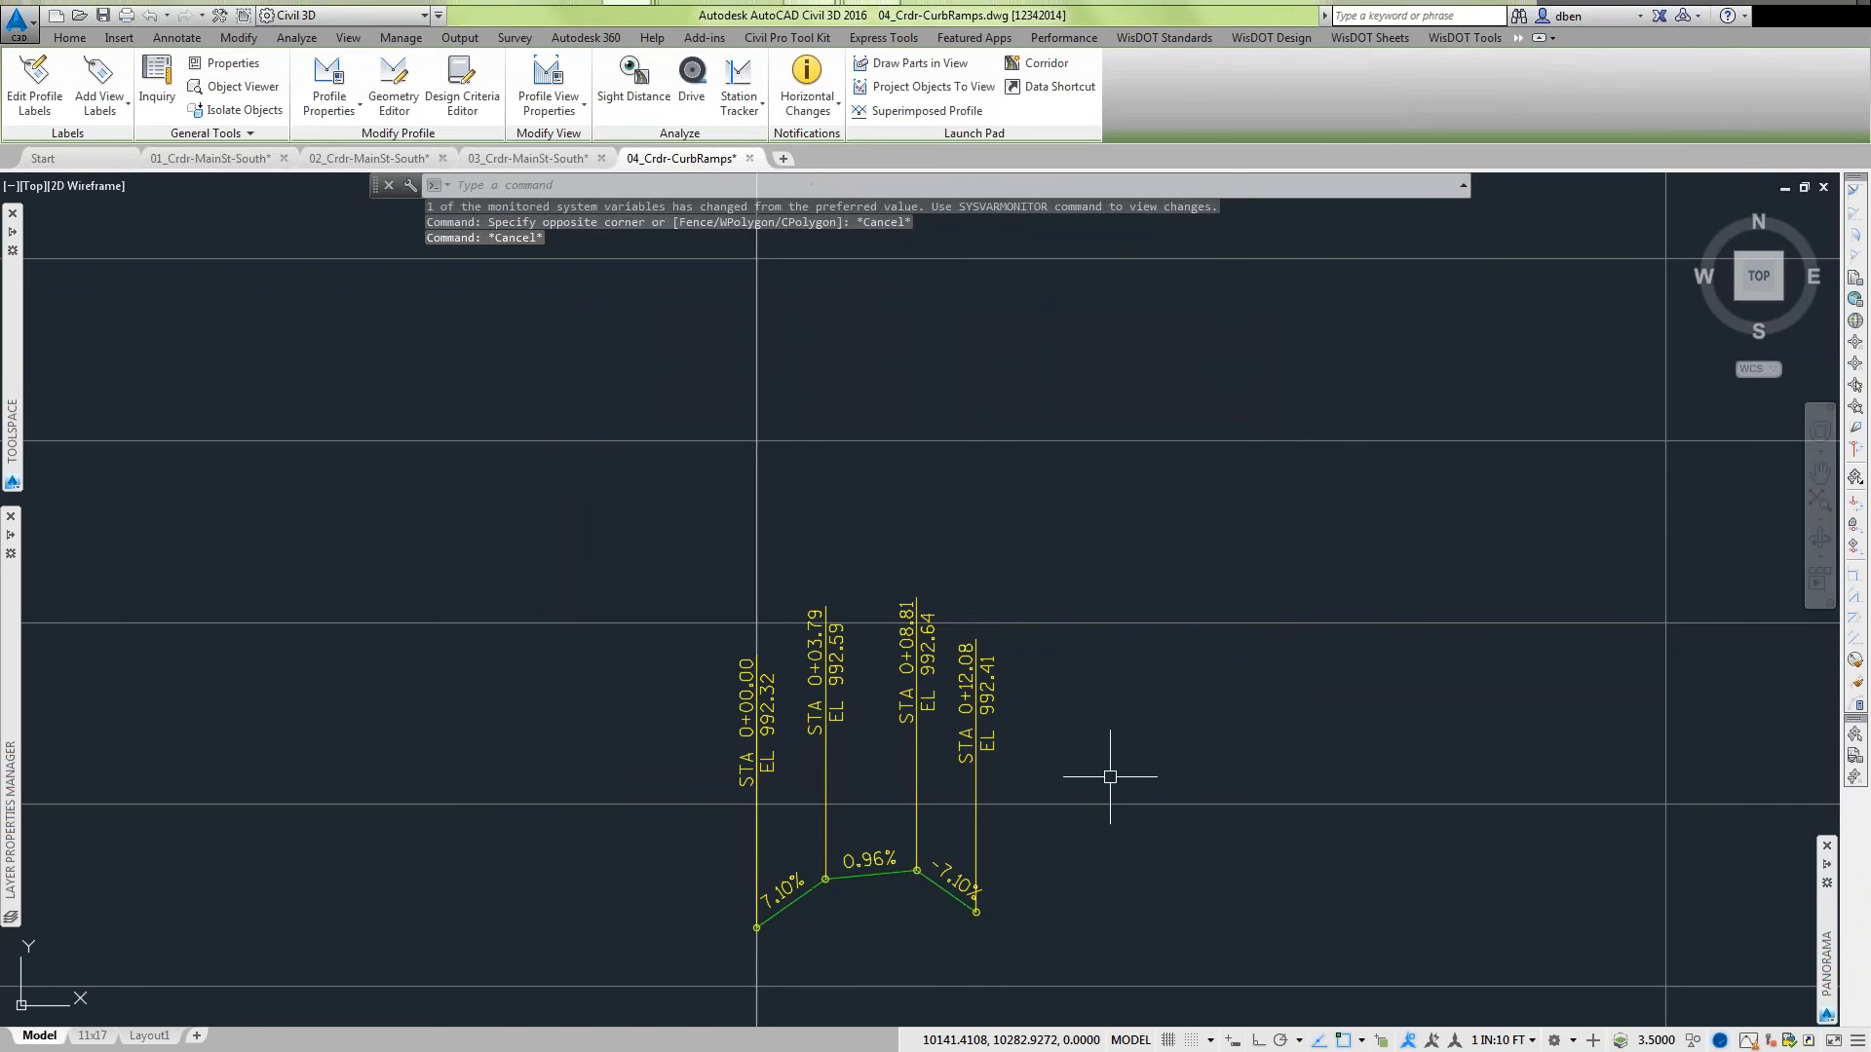
Review the intersection details where MainSt-R-Sdwk-Out-South meets Int-MainSt-FirstSt-SE-Ramp-FirstSt, close without changes, and check the alignments nearby.
{"action": "scroll", "coordinate": [1111, 770], "scroll_direction": "down", "scroll_amount": 5}
{"action": "middle_click_drag", "start_coordinate": [1247, 741], "coordinate": [769, 605]}
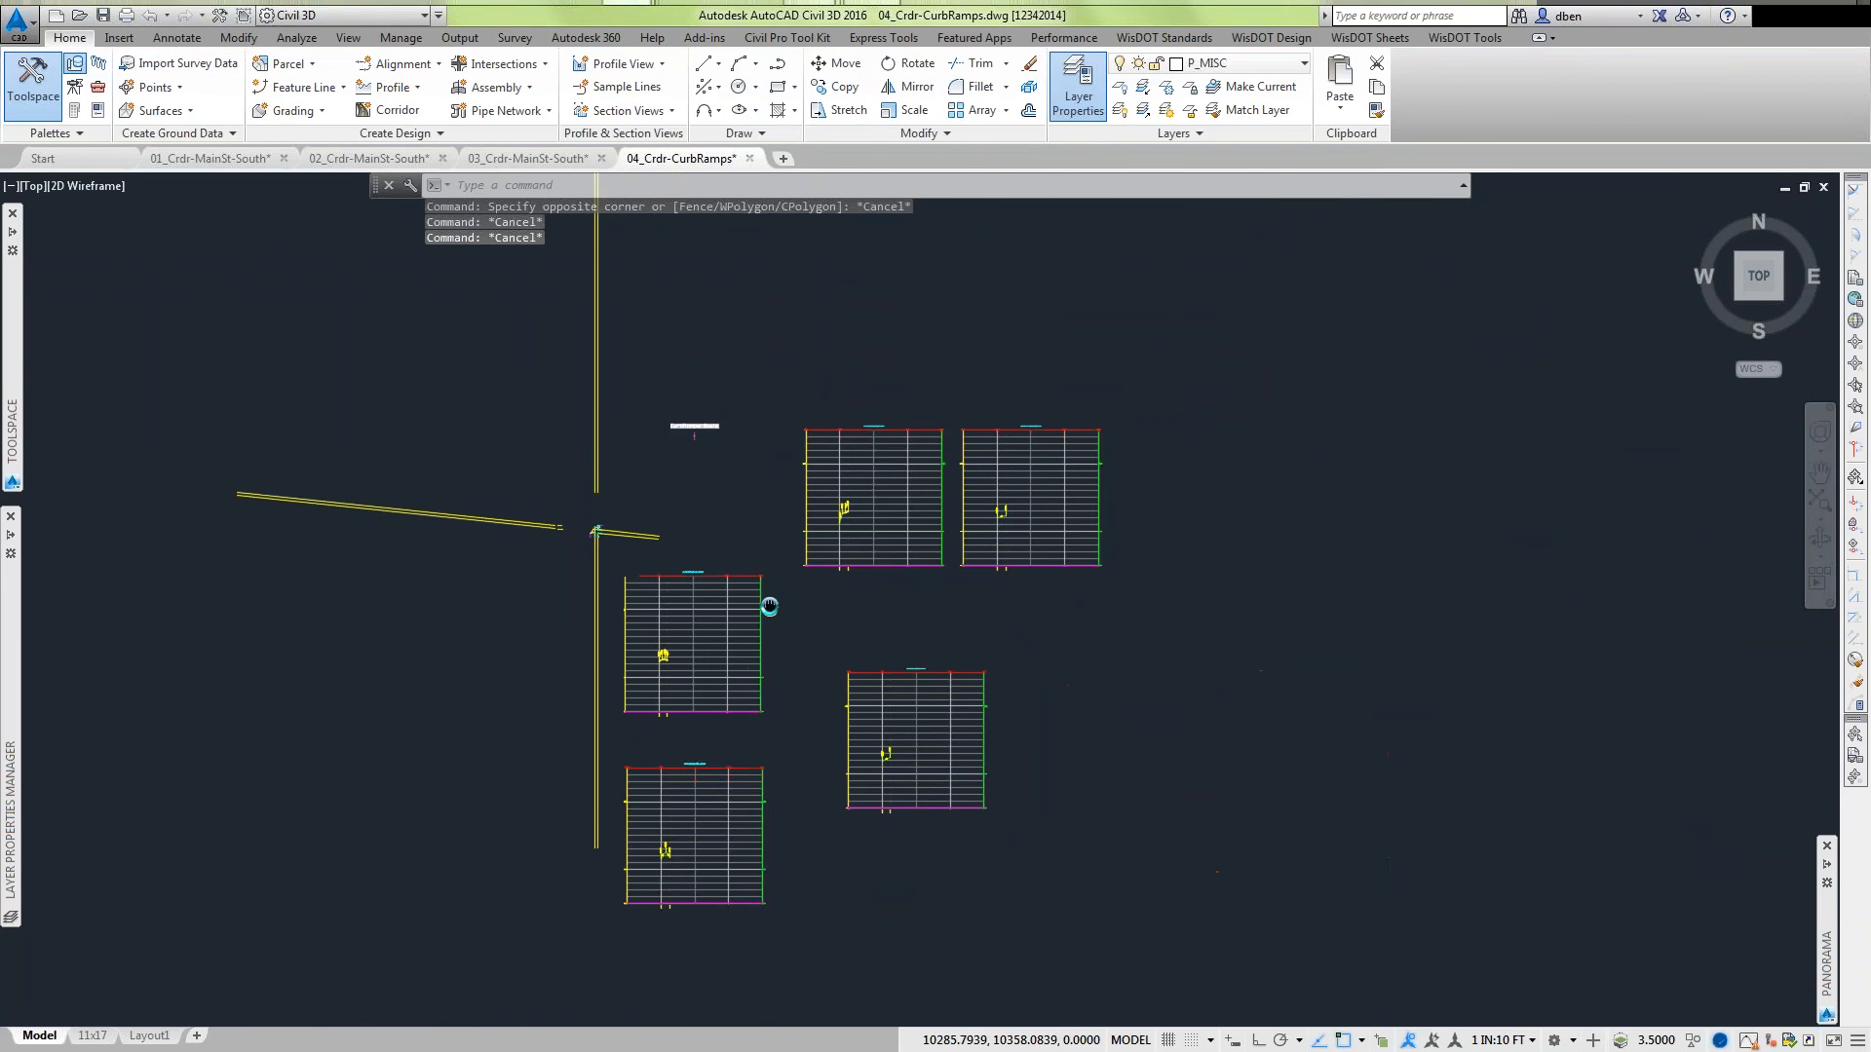
{"action": "scroll", "coordinate": [683, 539], "scroll_direction": "up", "scroll_amount": 4}
{"action": "scroll", "coordinate": [683, 539], "scroll_direction": "up", "scroll_amount": 8}
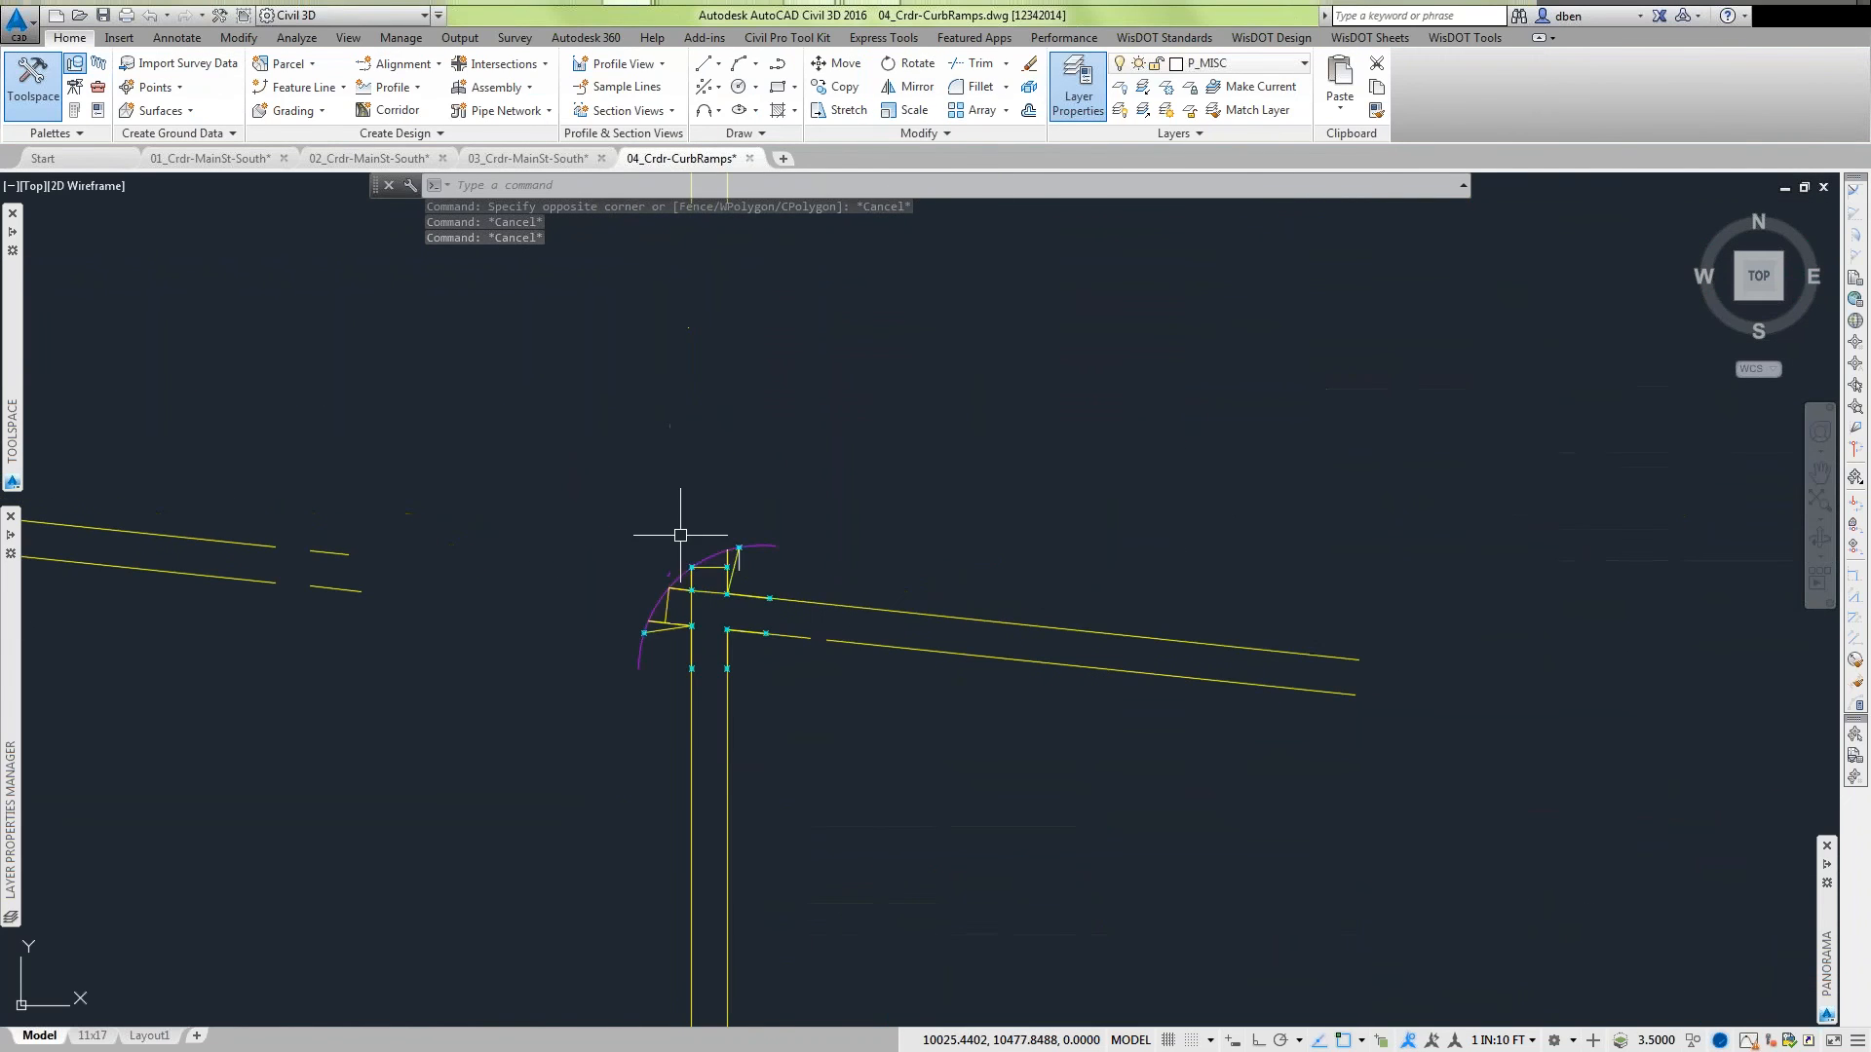
{"action": "left_click", "coordinate": [748, 554]}
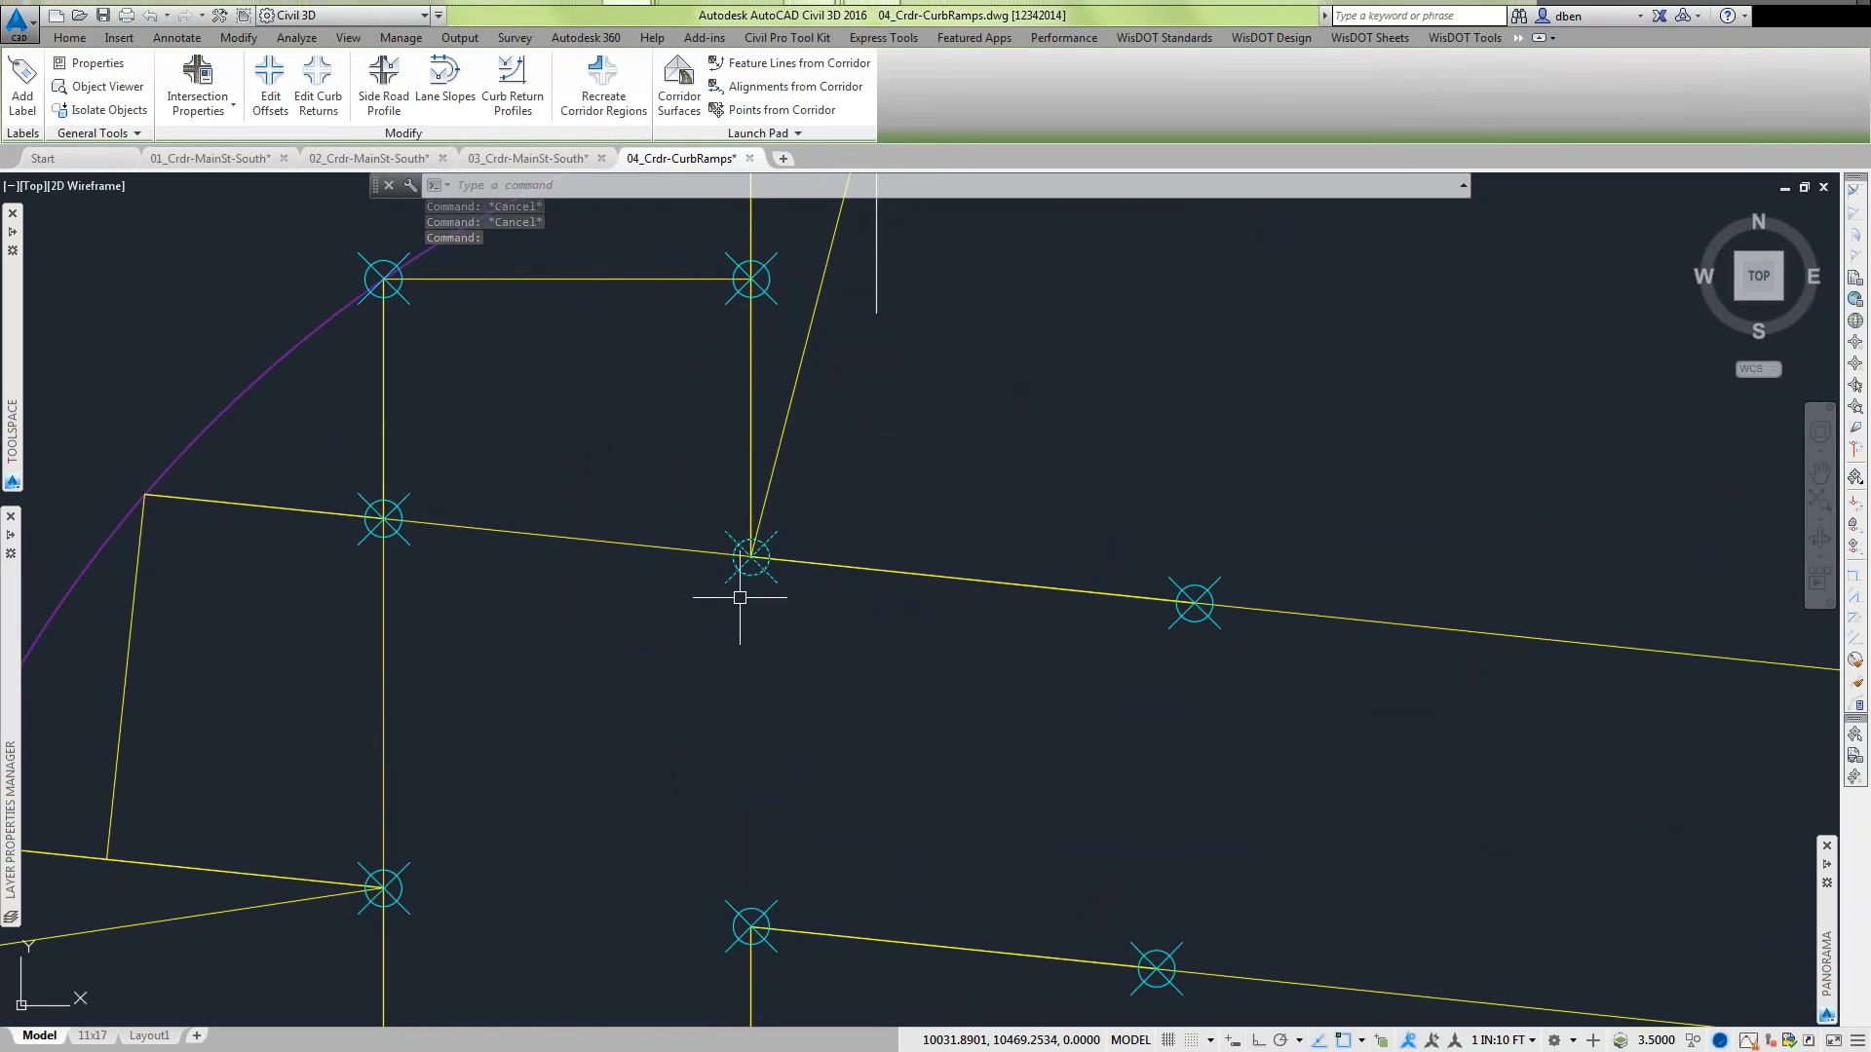
{"action": "left_click", "coordinate": [237, 88]}
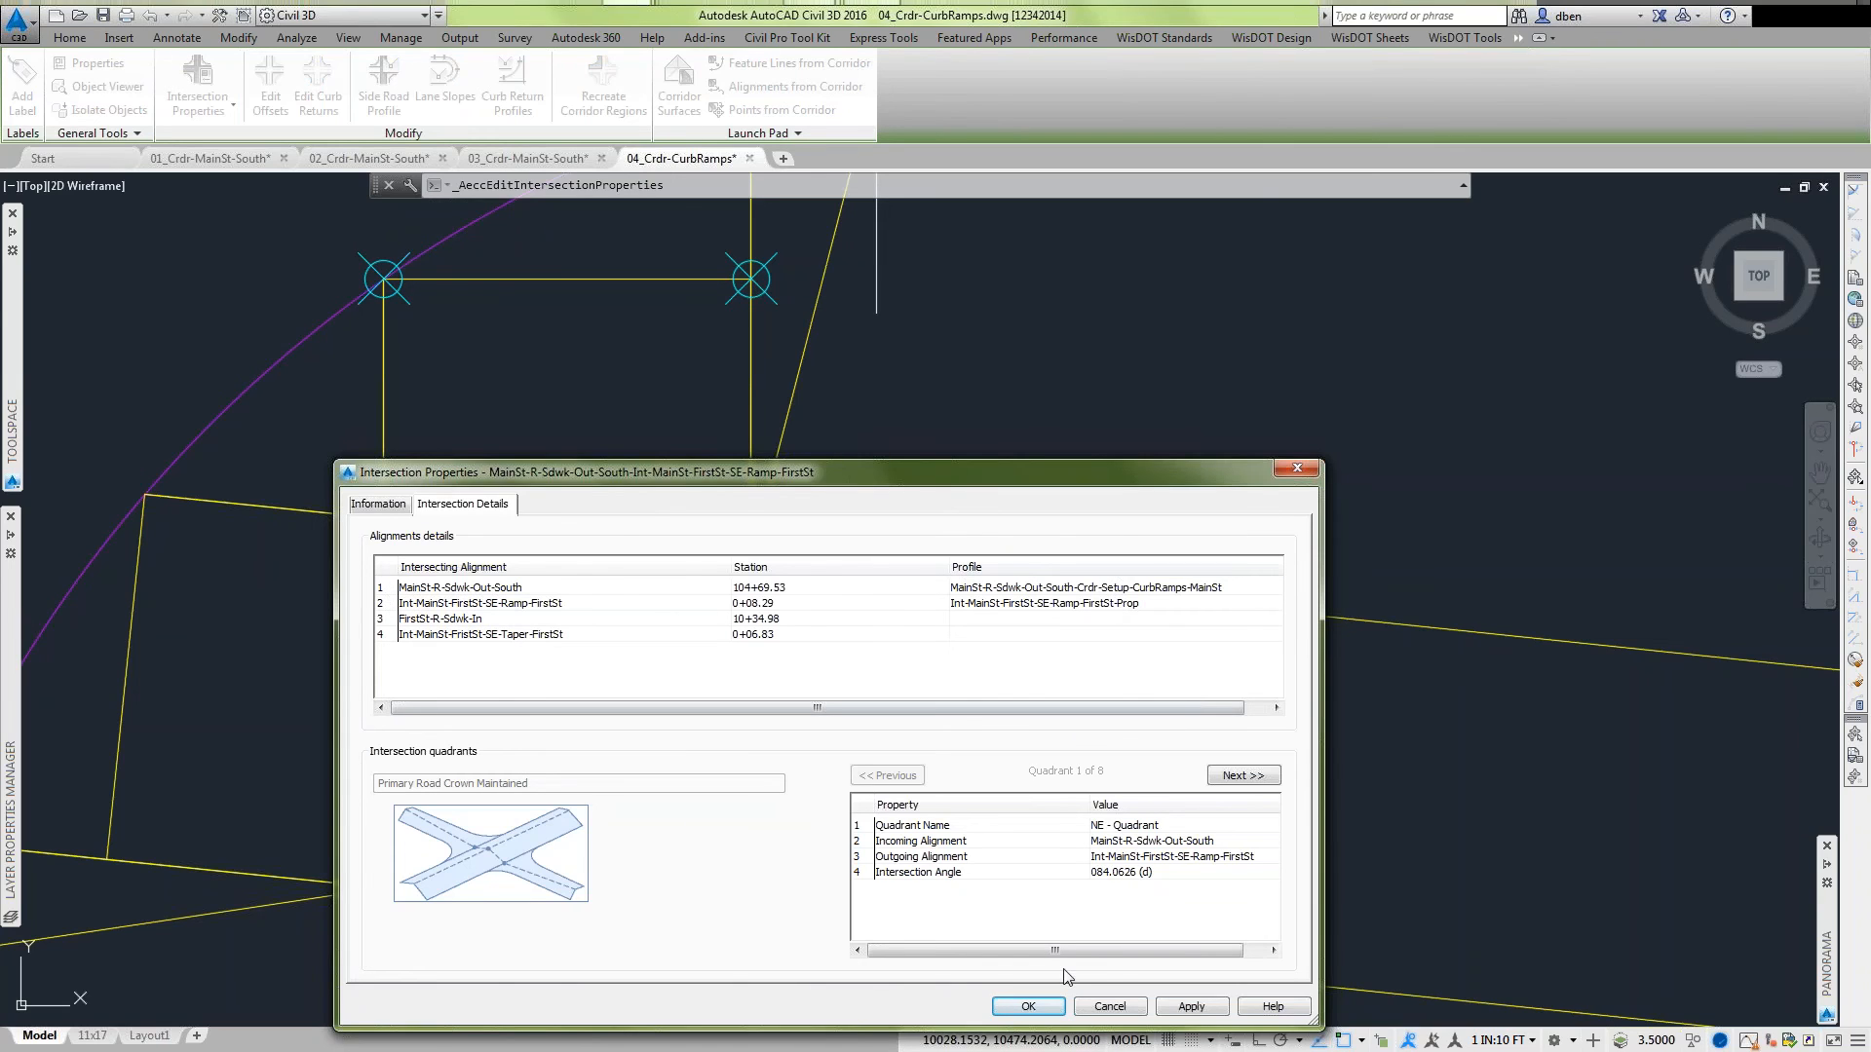
{"action": "left_click", "coordinate": [1109, 1006]}
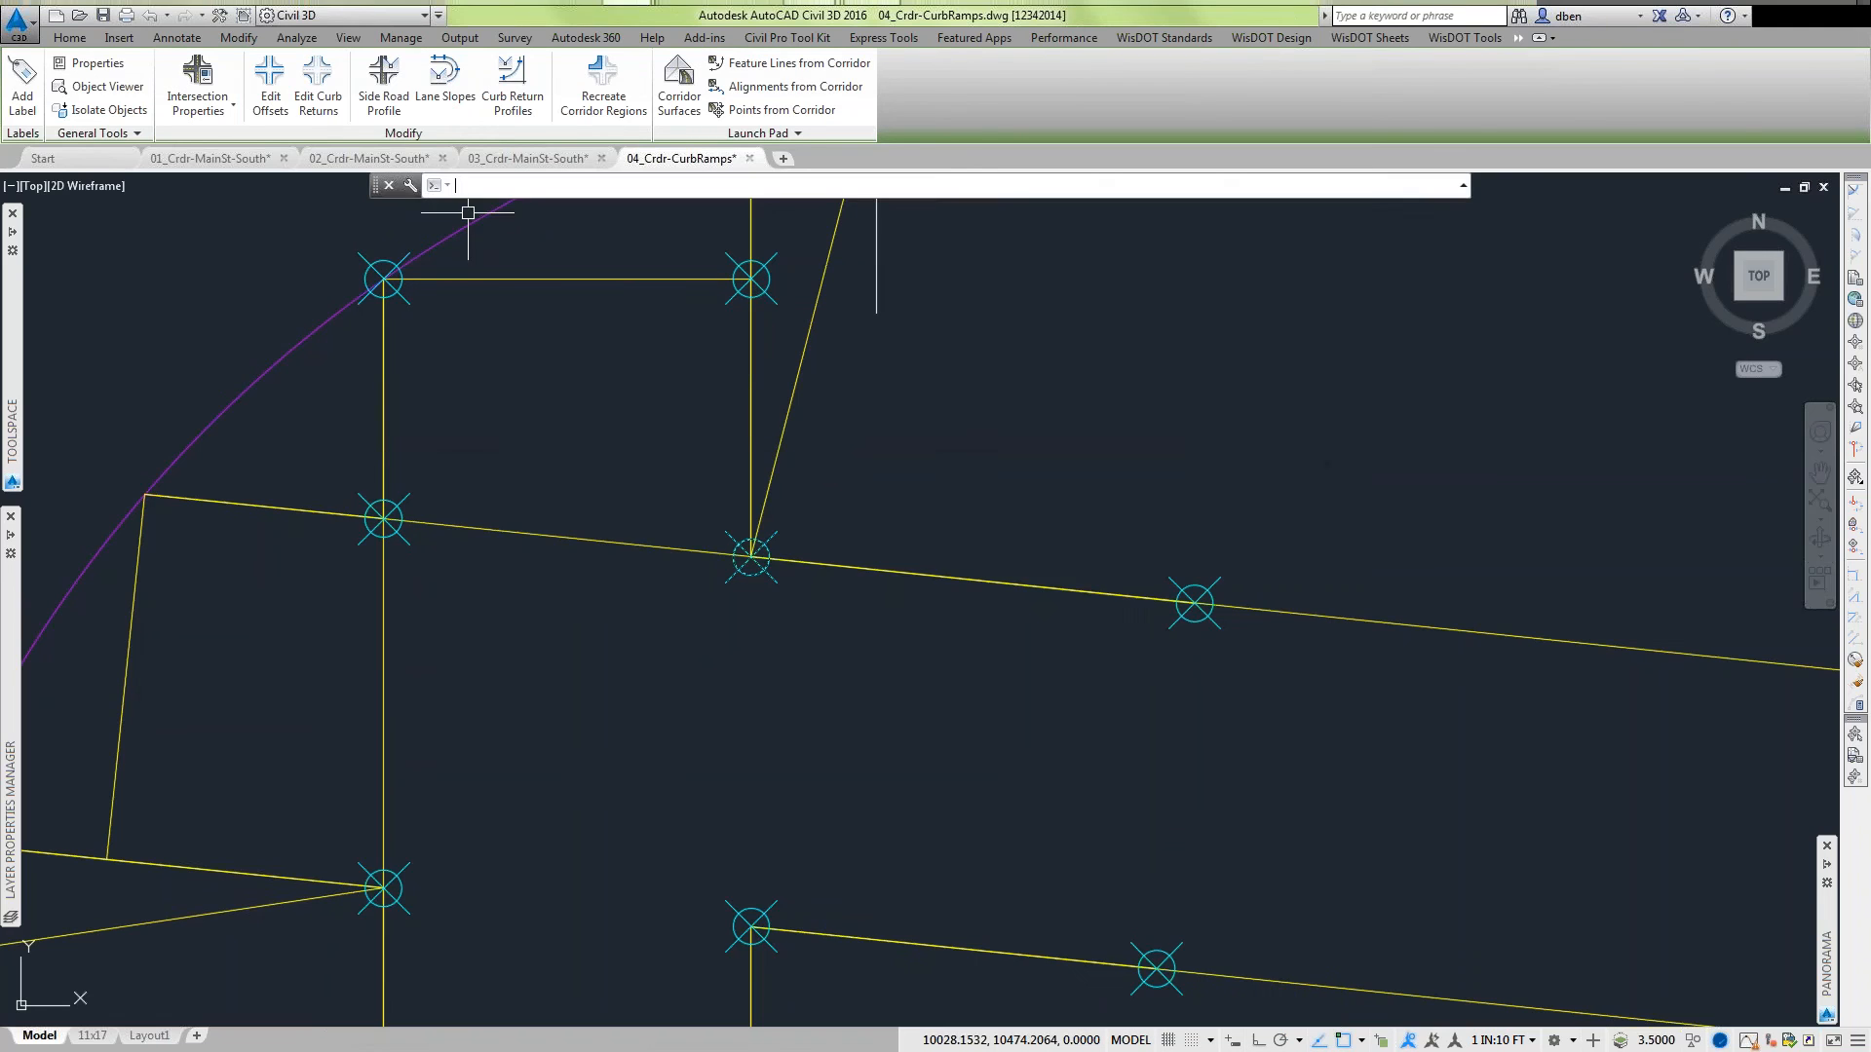
{"action": "scroll", "coordinate": [885, 585], "scroll_direction": "down", "scroll_amount": 8}
{"action": "scroll", "coordinate": [837, 611], "scroll_direction": "up", "scroll_amount": 3}
{"action": "middle_click_drag", "start_coordinate": [837, 612], "coordinate": [834, 610]}
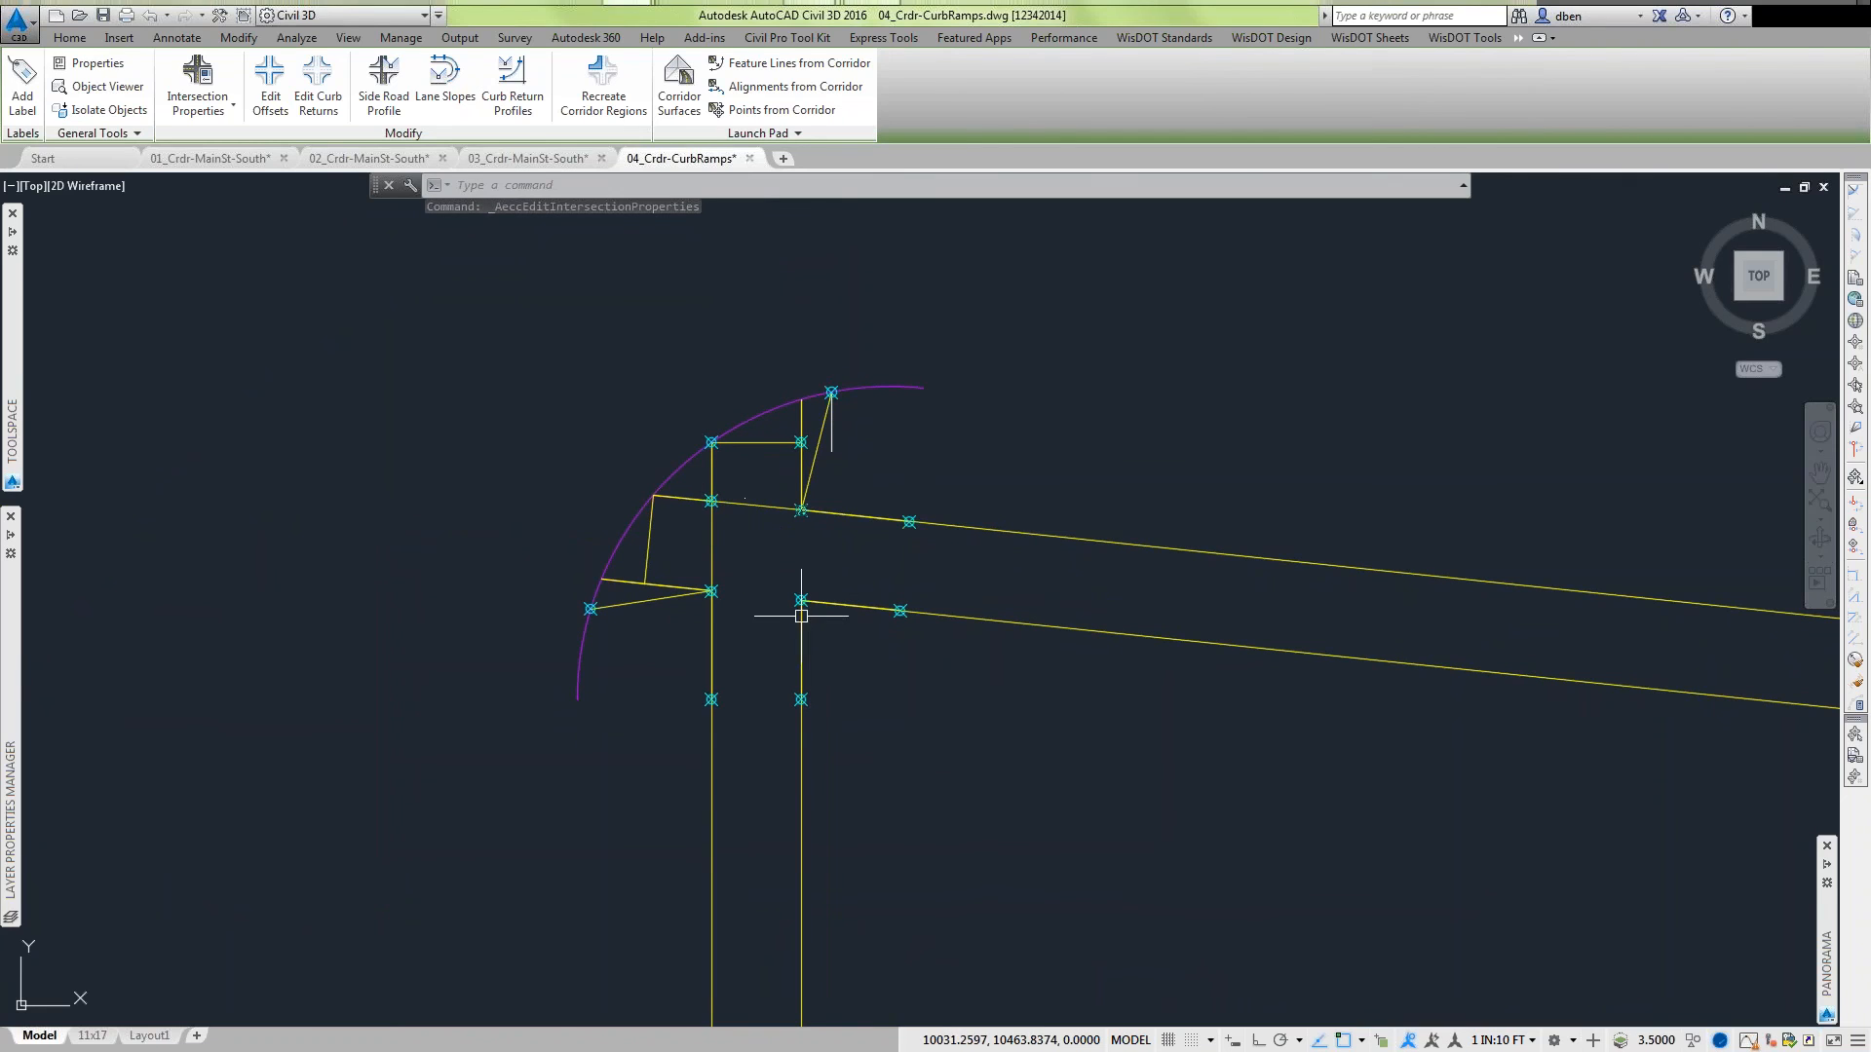
{"action": "mouse_move", "coordinate": [831, 623]}
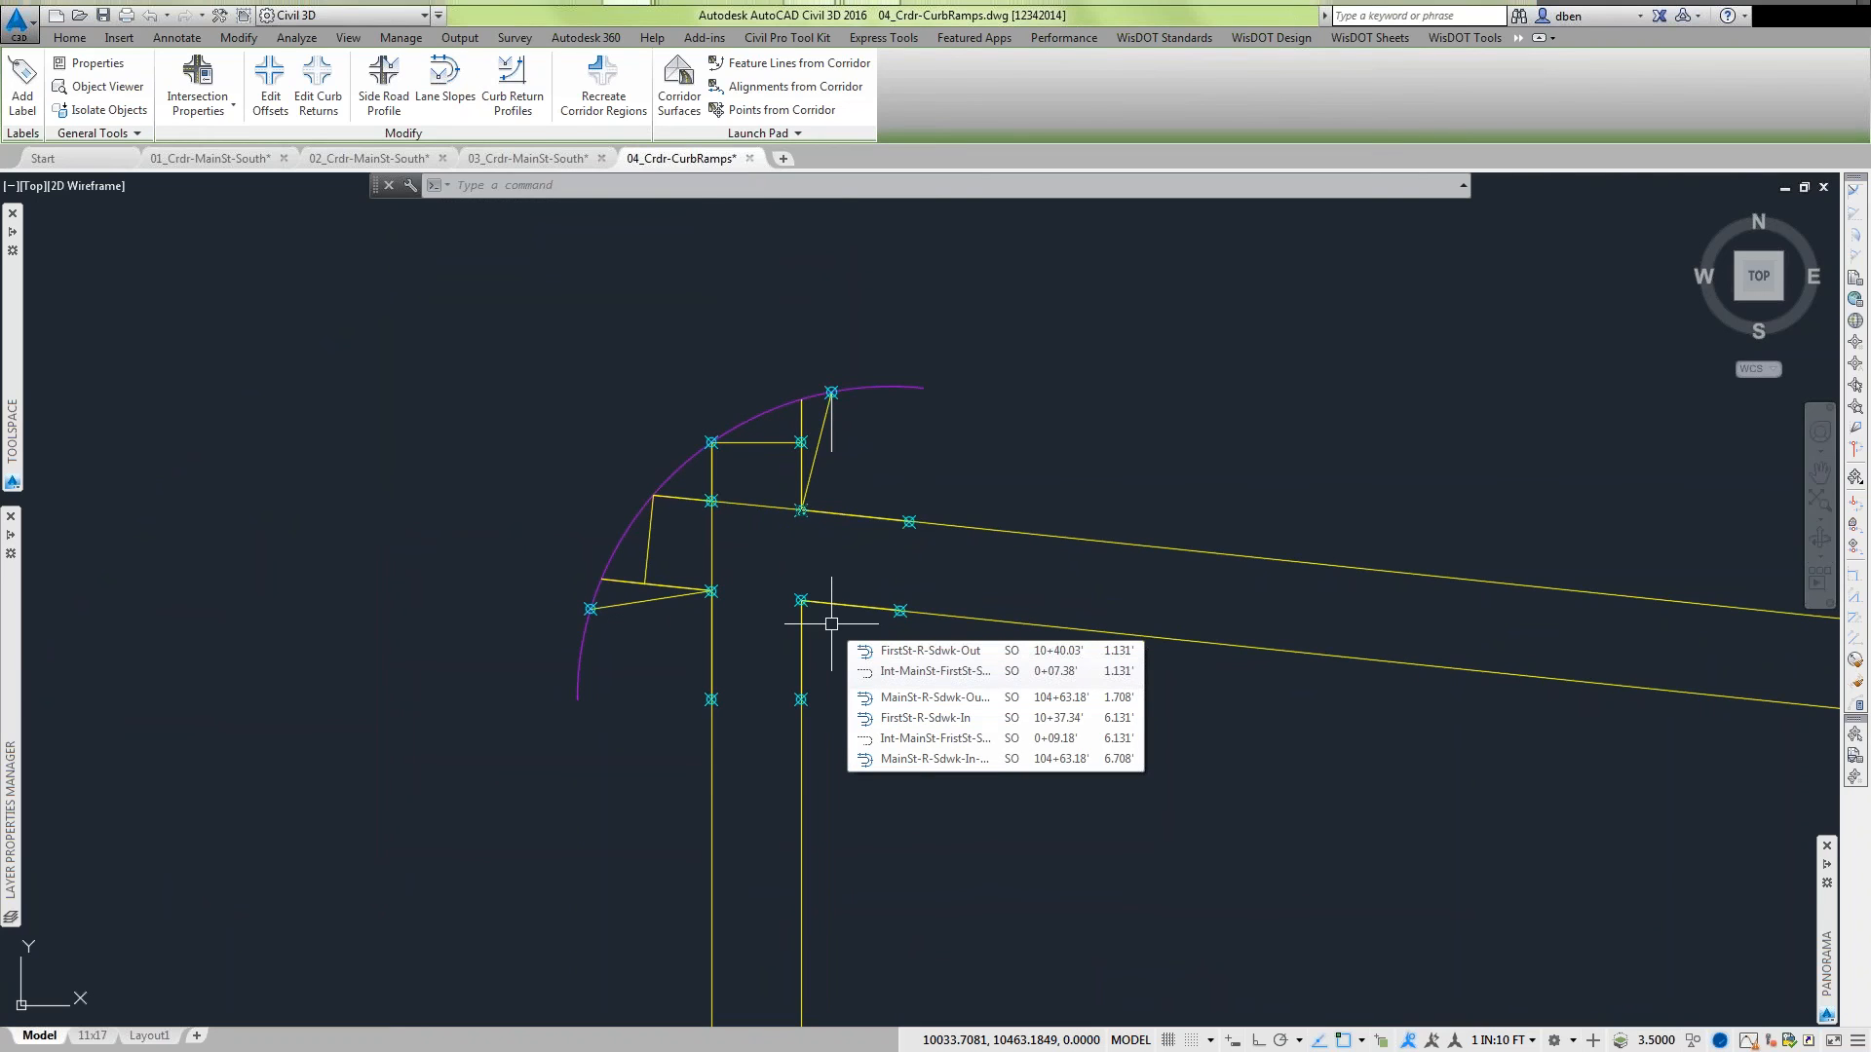
Locate the CurbRamps-Basic assembly northeast of the intersection.
{"action": "scroll", "coordinate": [1103, 710], "scroll_direction": "down", "scroll_amount": 8}
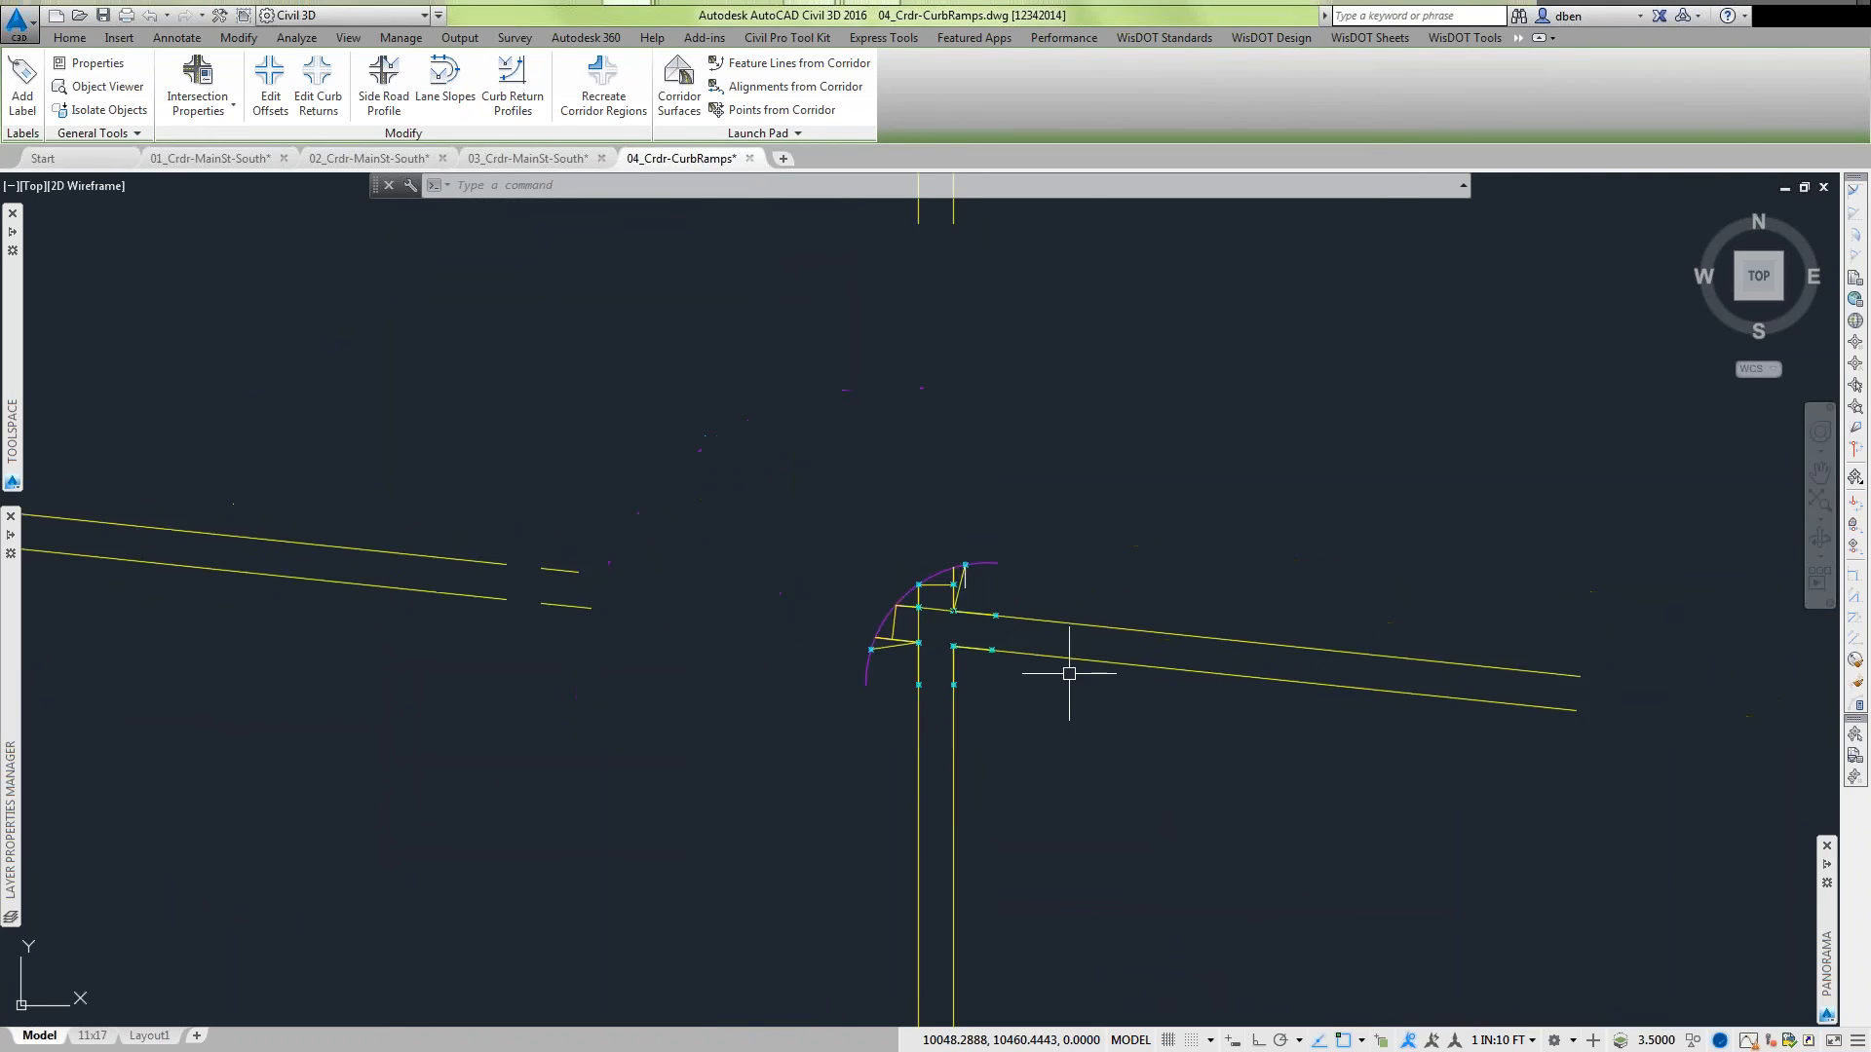
{"action": "scroll", "coordinate": [1344, 361], "scroll_direction": "up", "scroll_amount": 10}
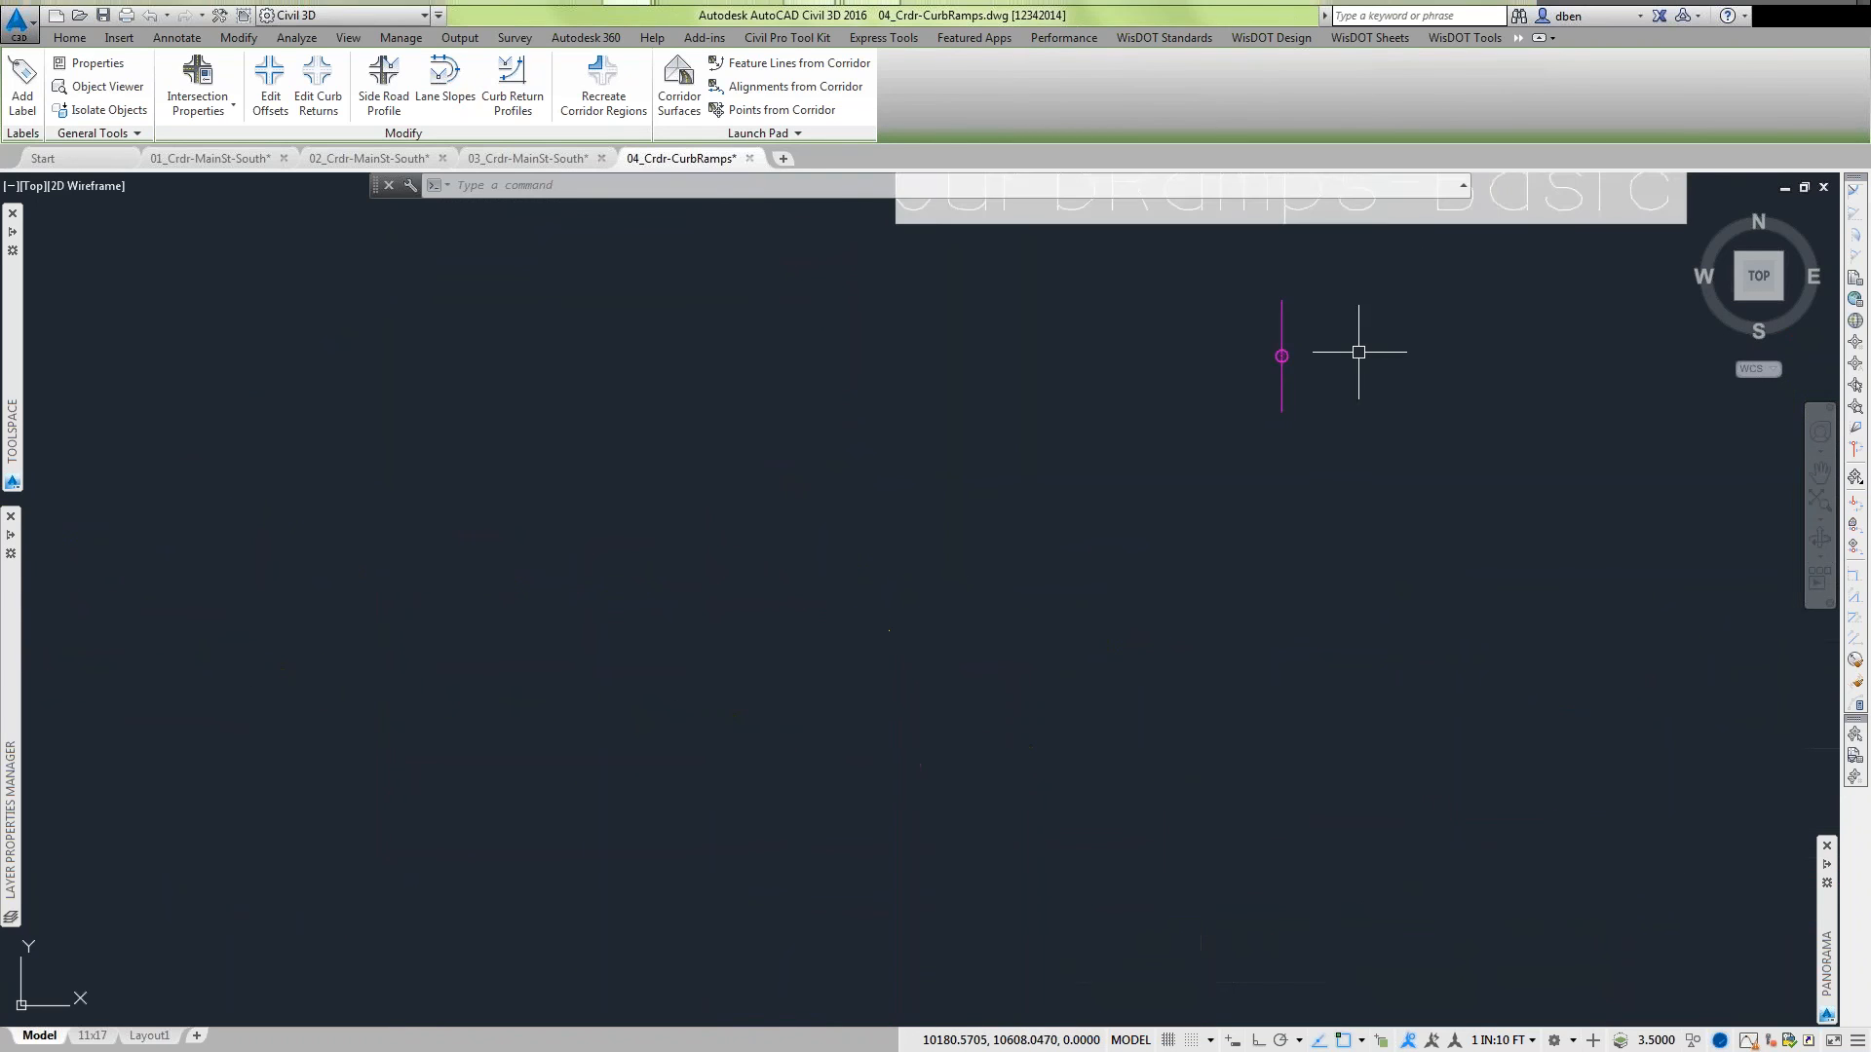
{"action": "middle_click_drag", "start_coordinate": [1267, 365], "coordinate": [995, 695]}
{"action": "scroll", "coordinate": [995, 702], "scroll_direction": "down", "scroll_amount": 3}
{"action": "middle_click_drag", "start_coordinate": [1106, 647], "coordinate": [1035, 563]}
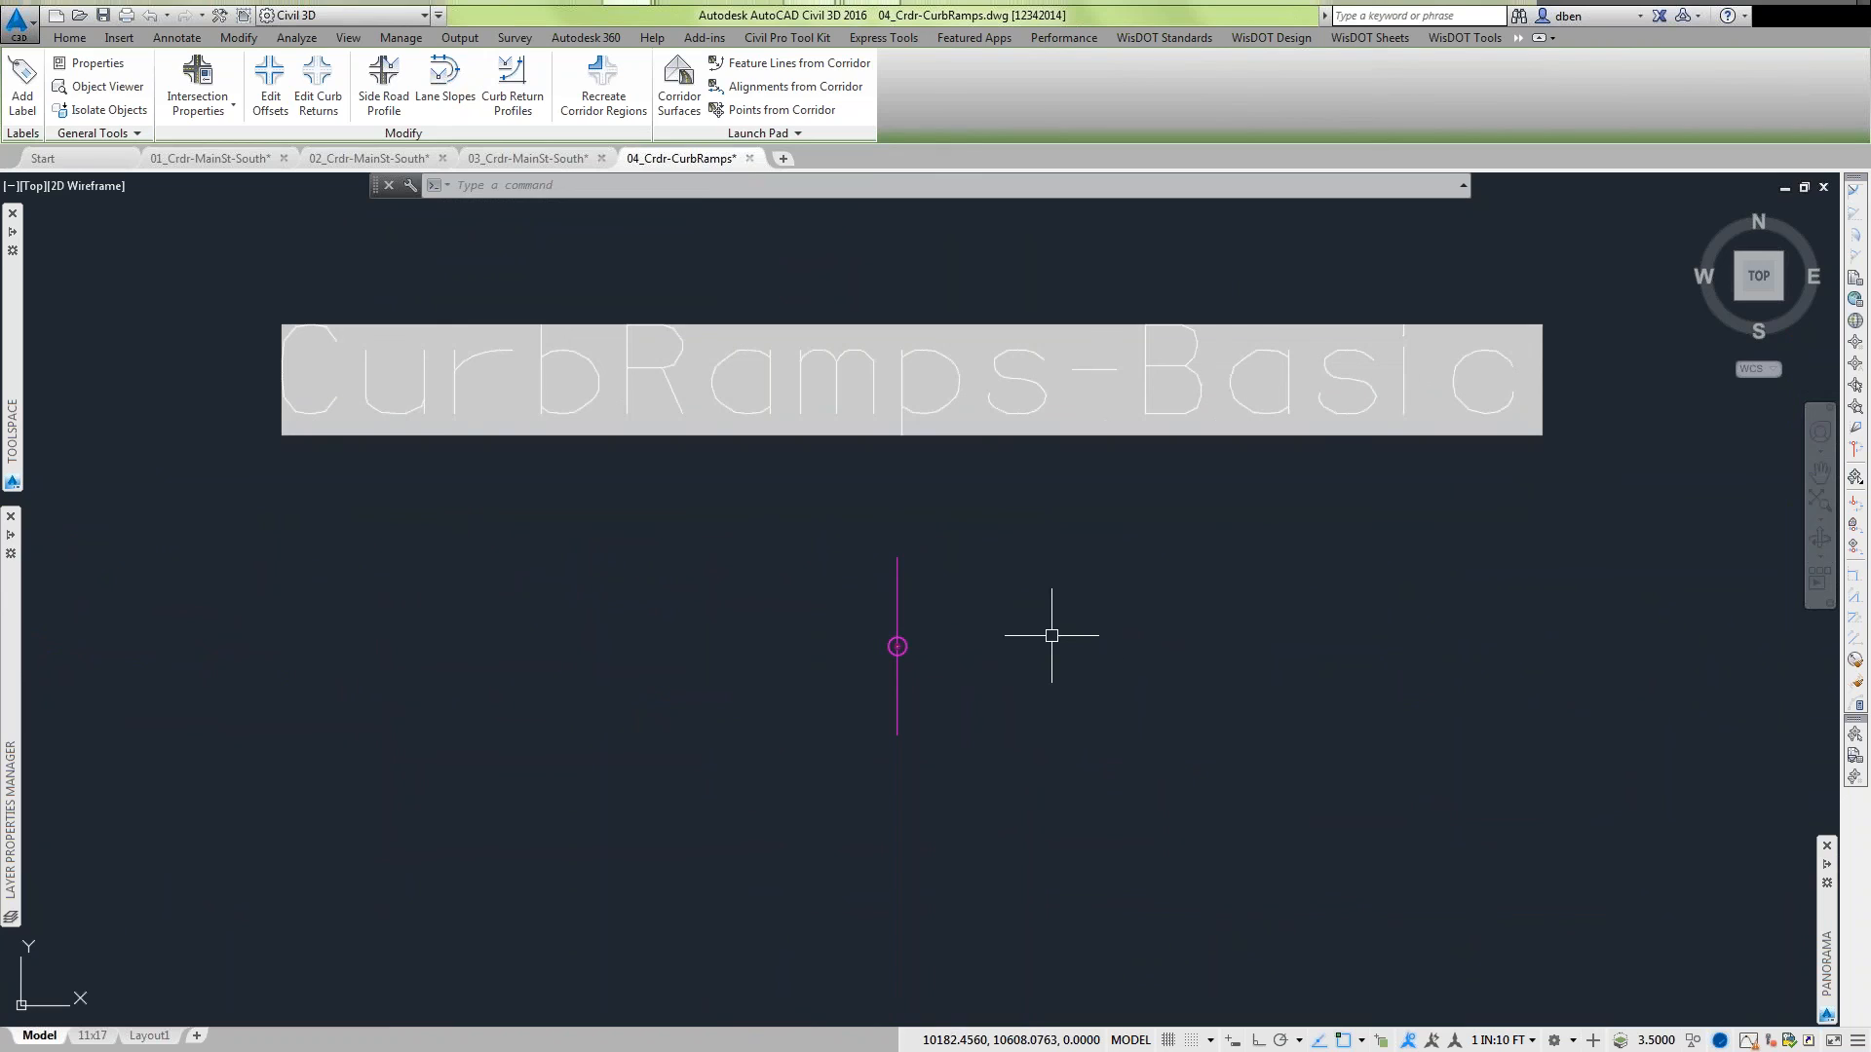
{"action": "left_click", "coordinate": [898, 580]}
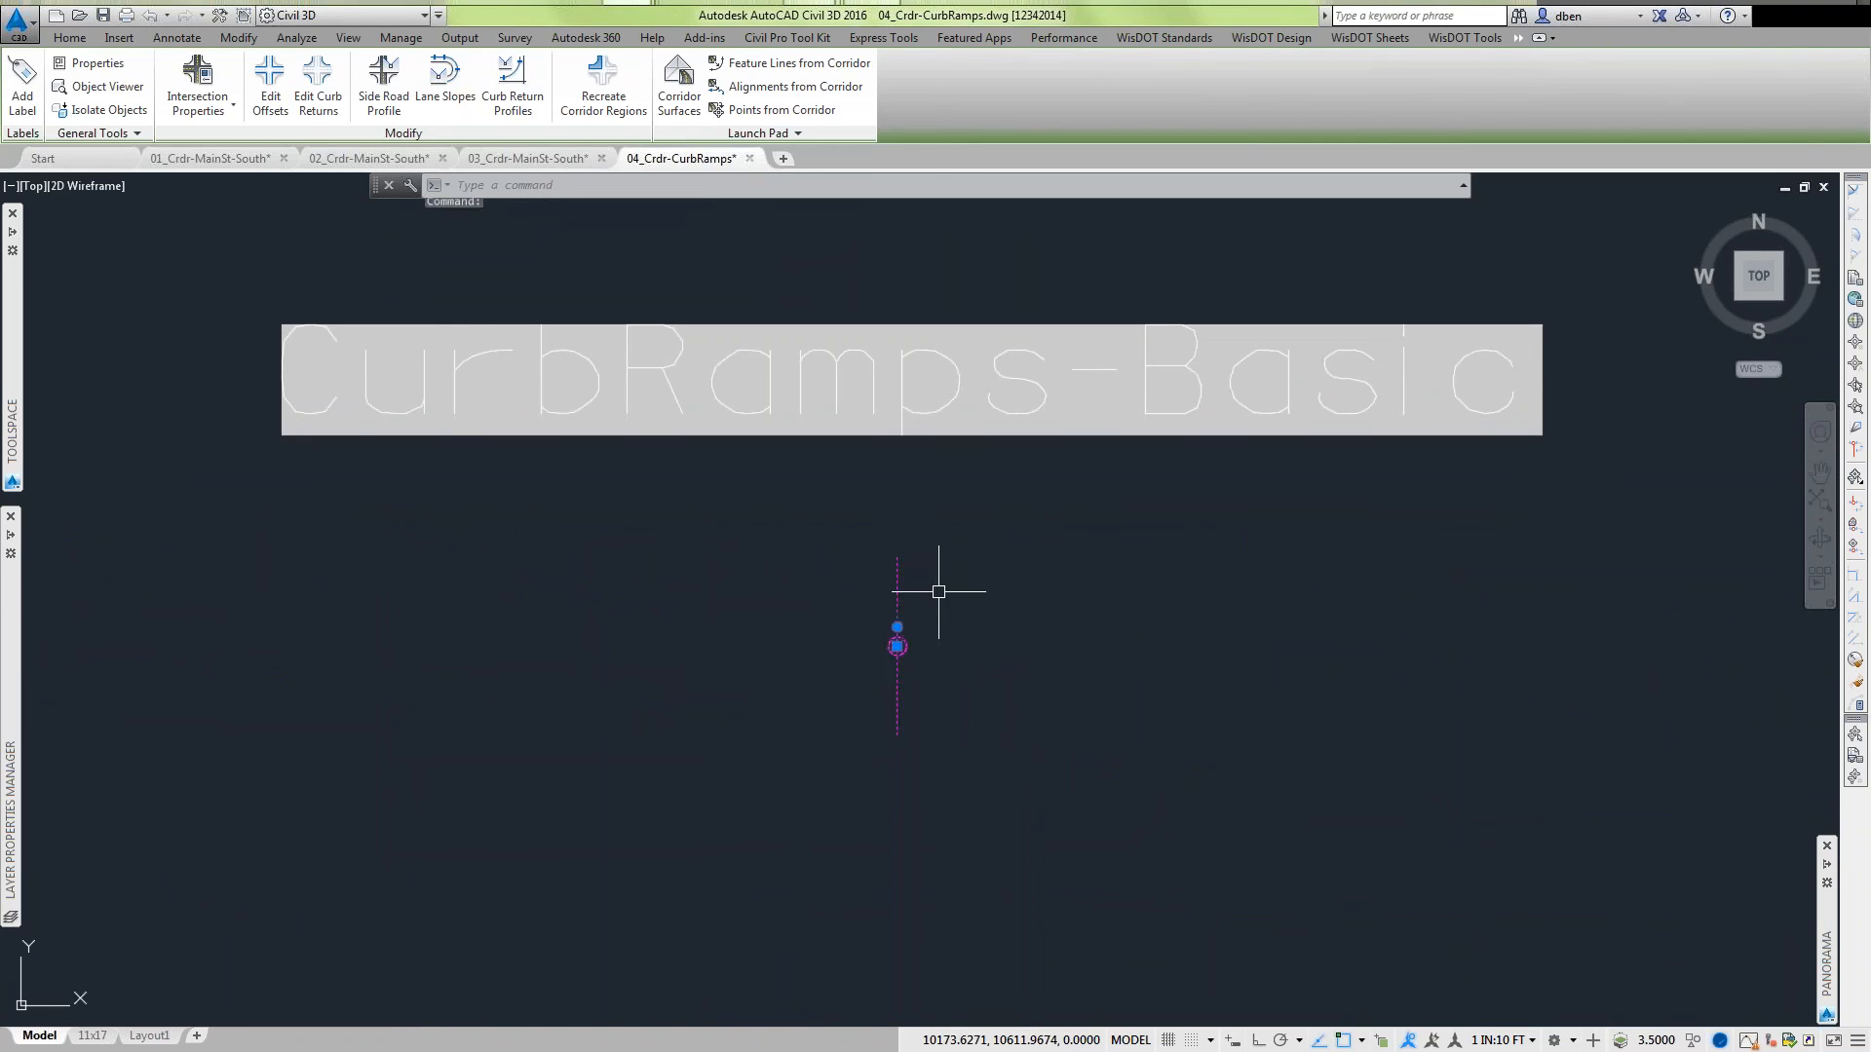
{"action": "right_click", "coordinate": [1055, 578]}
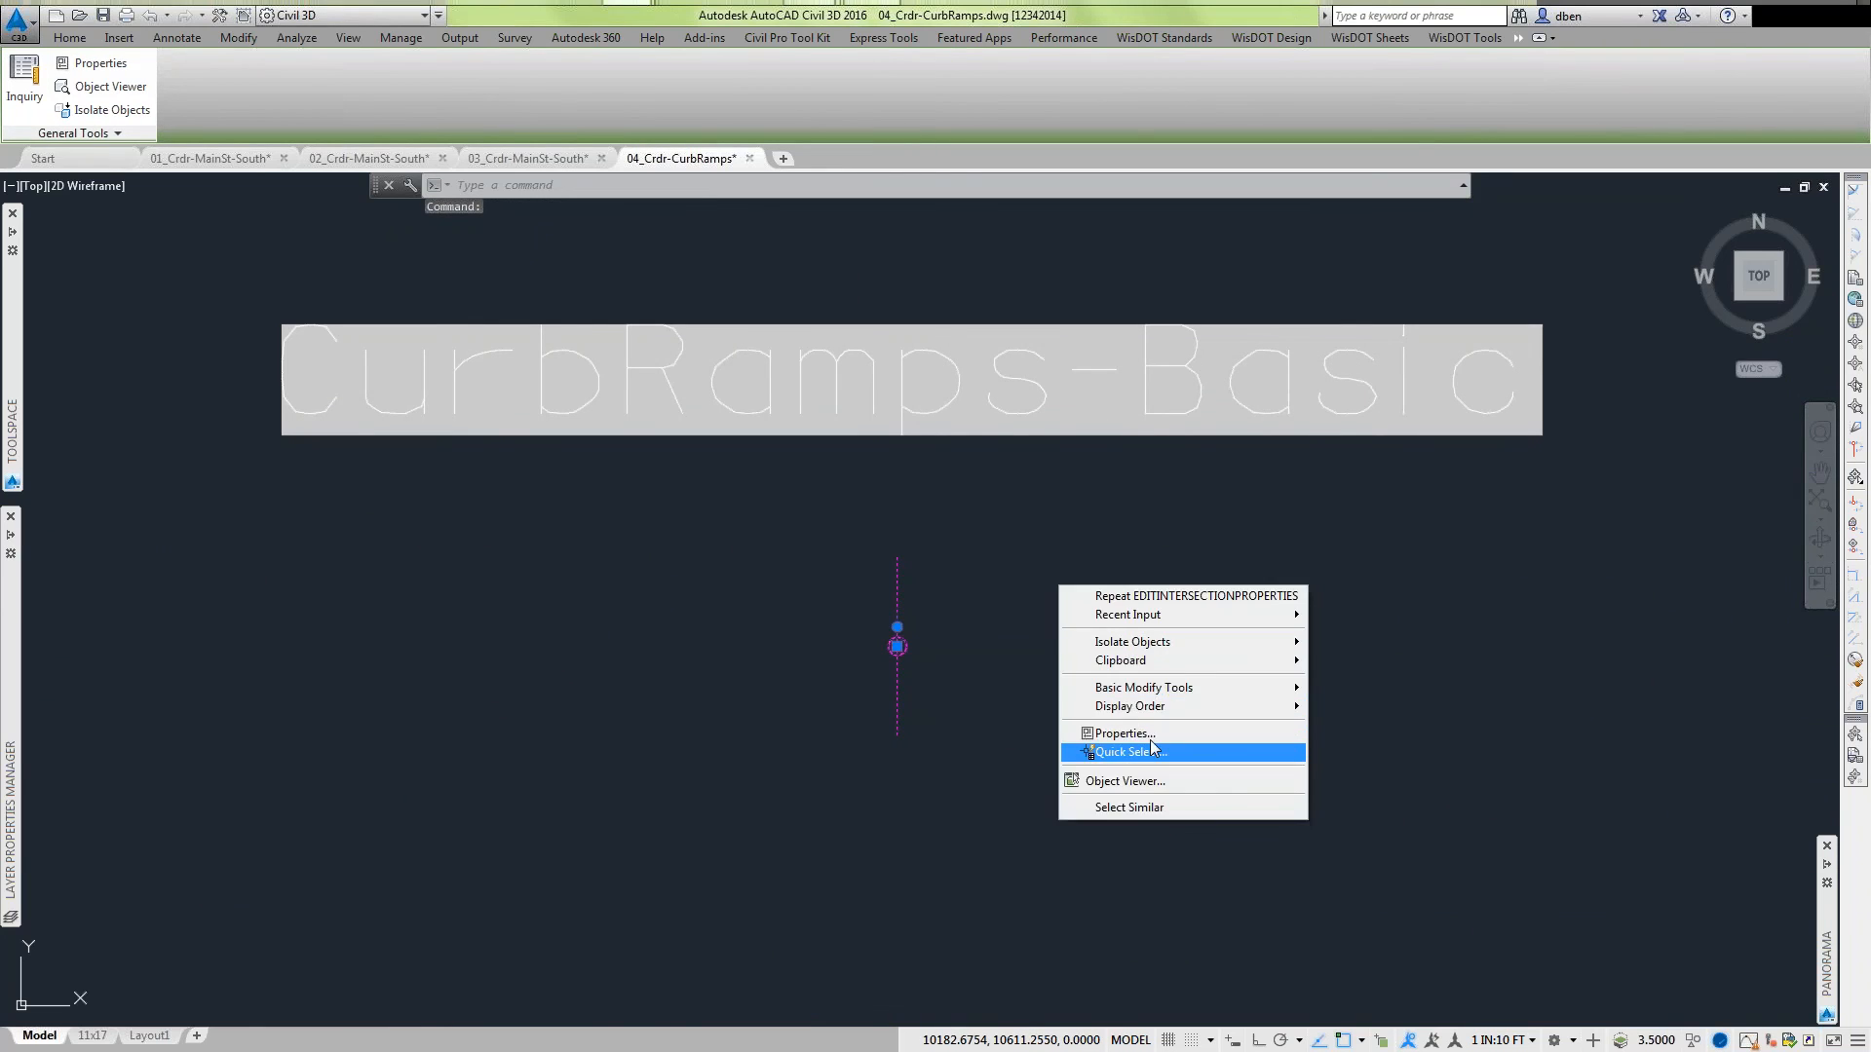
{"action": "key", "text": "Escape"}
{"action": "key", "text": "Escape"}
Review the MarkPoint and LinkWidthAndSlope input values in the CurbRamps-Basic assembly's construction properties, and close without changes.
{"action": "left_click", "coordinate": [897, 581]}
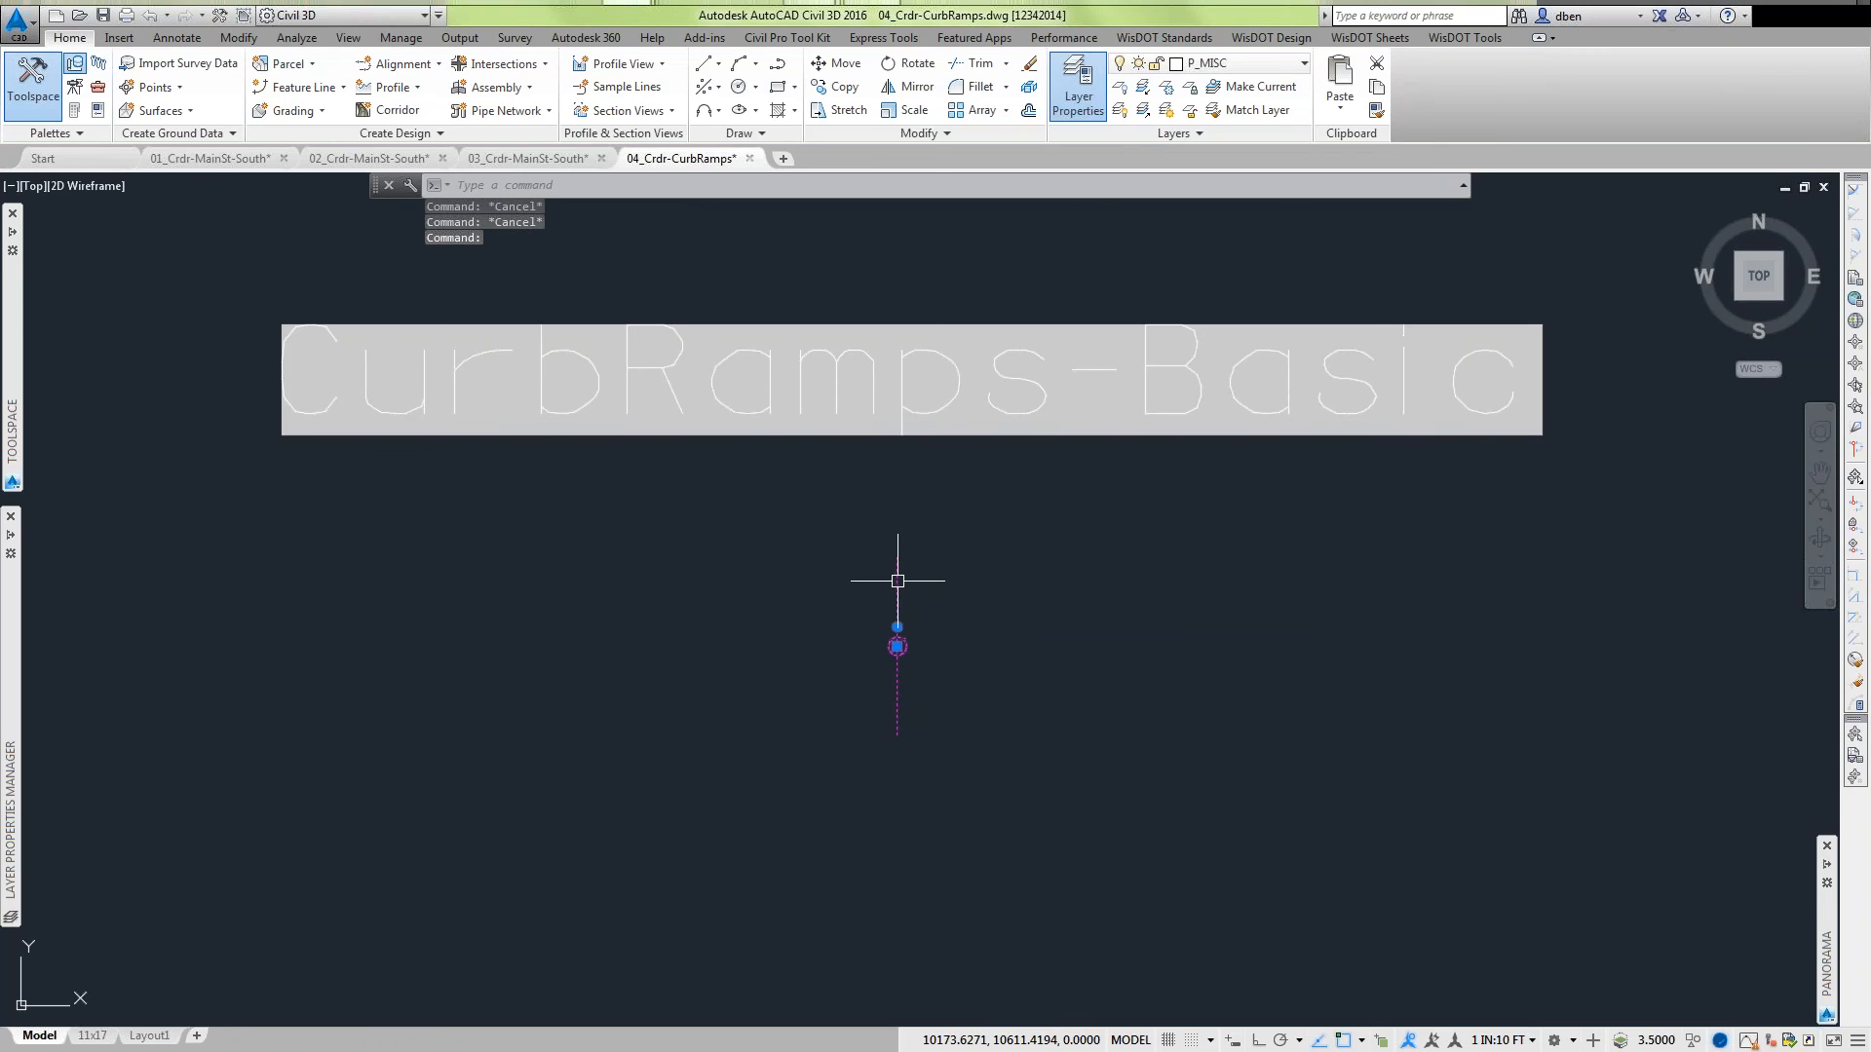
{"action": "right_click", "coordinate": [899, 587]}
{"action": "left_click", "coordinate": [997, 783]}
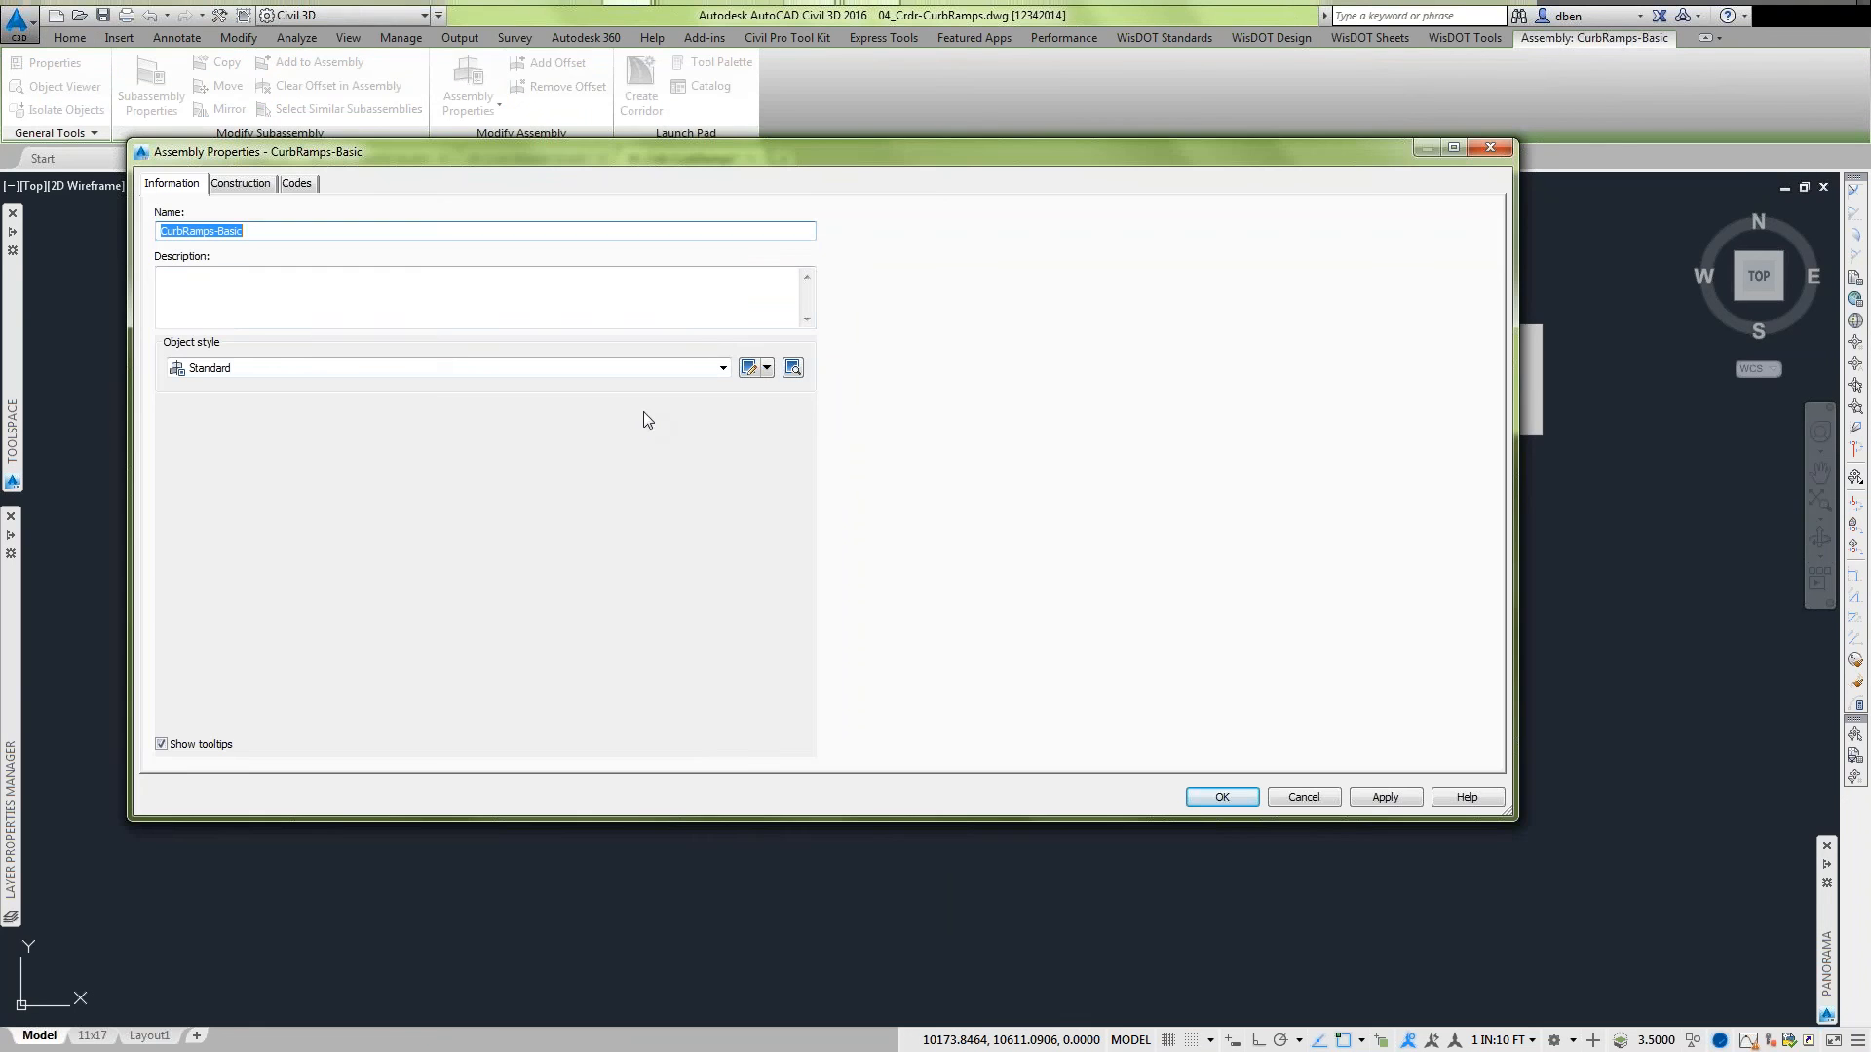
{"action": "left_click", "coordinate": [240, 182]}
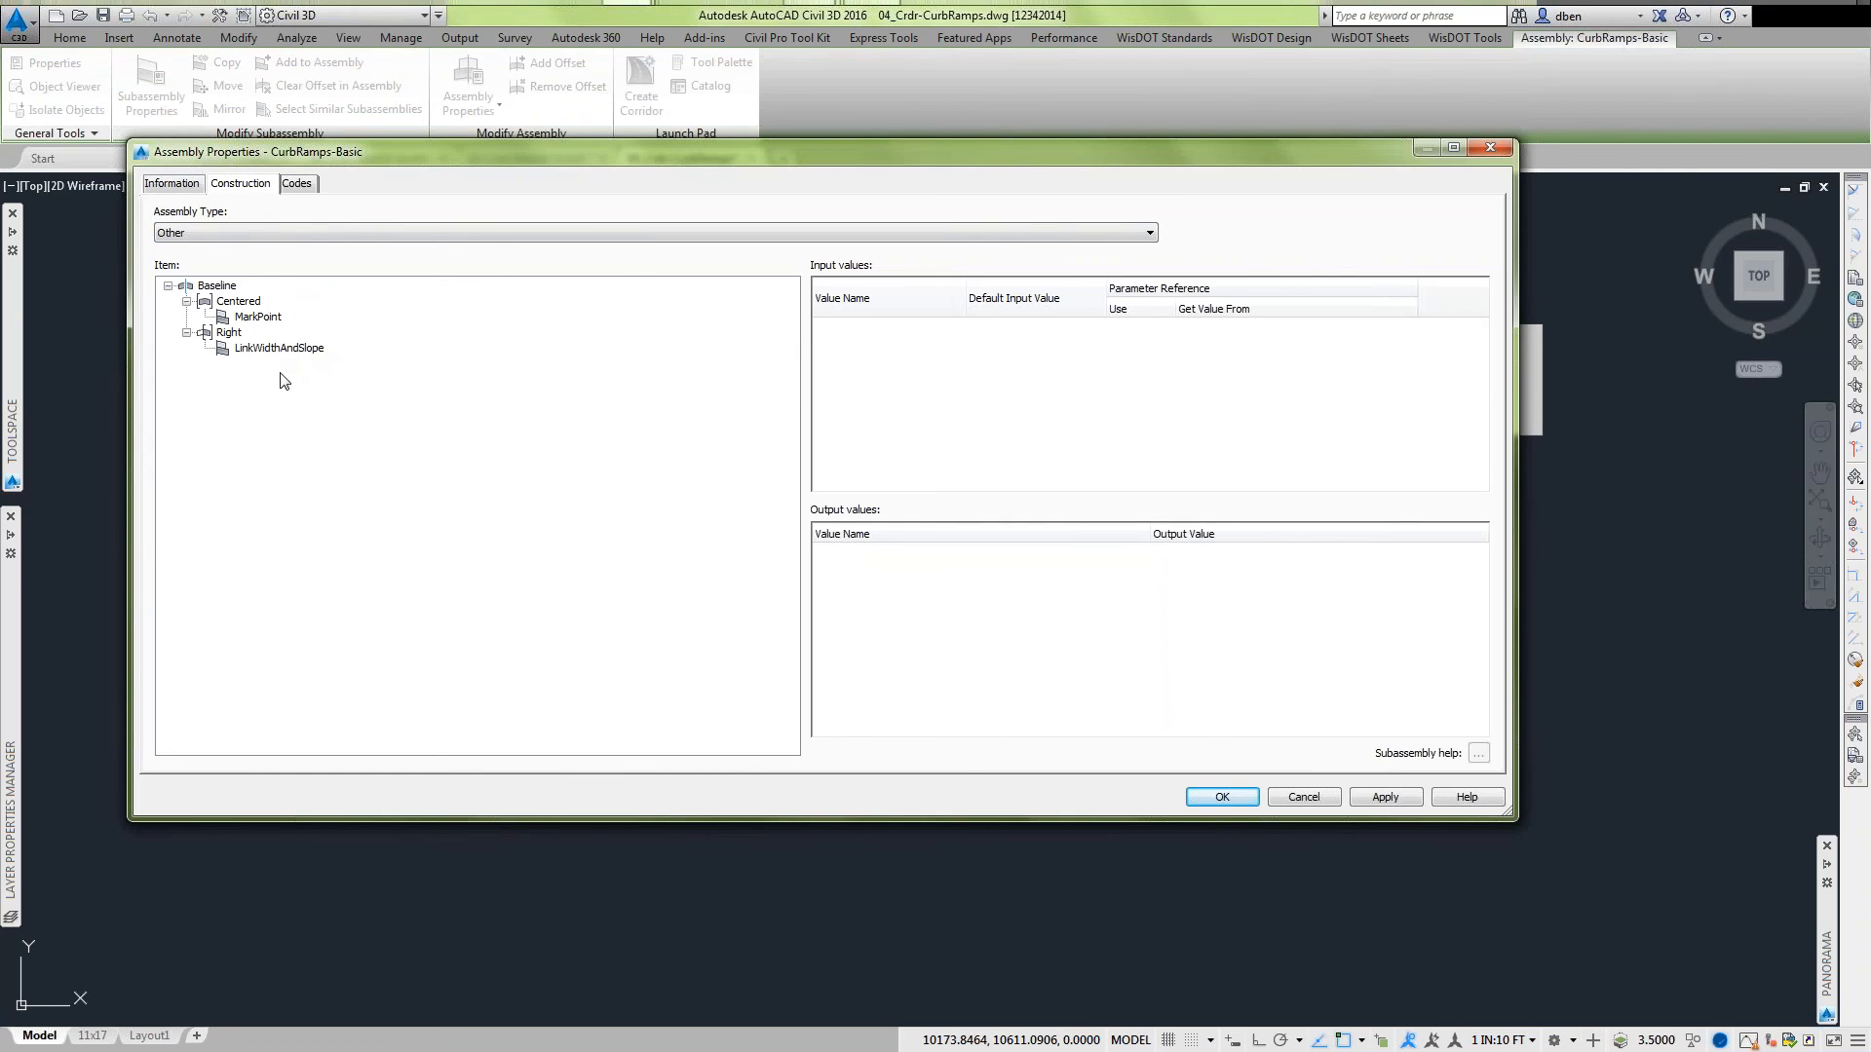
{"action": "left_click", "coordinate": [261, 318]}
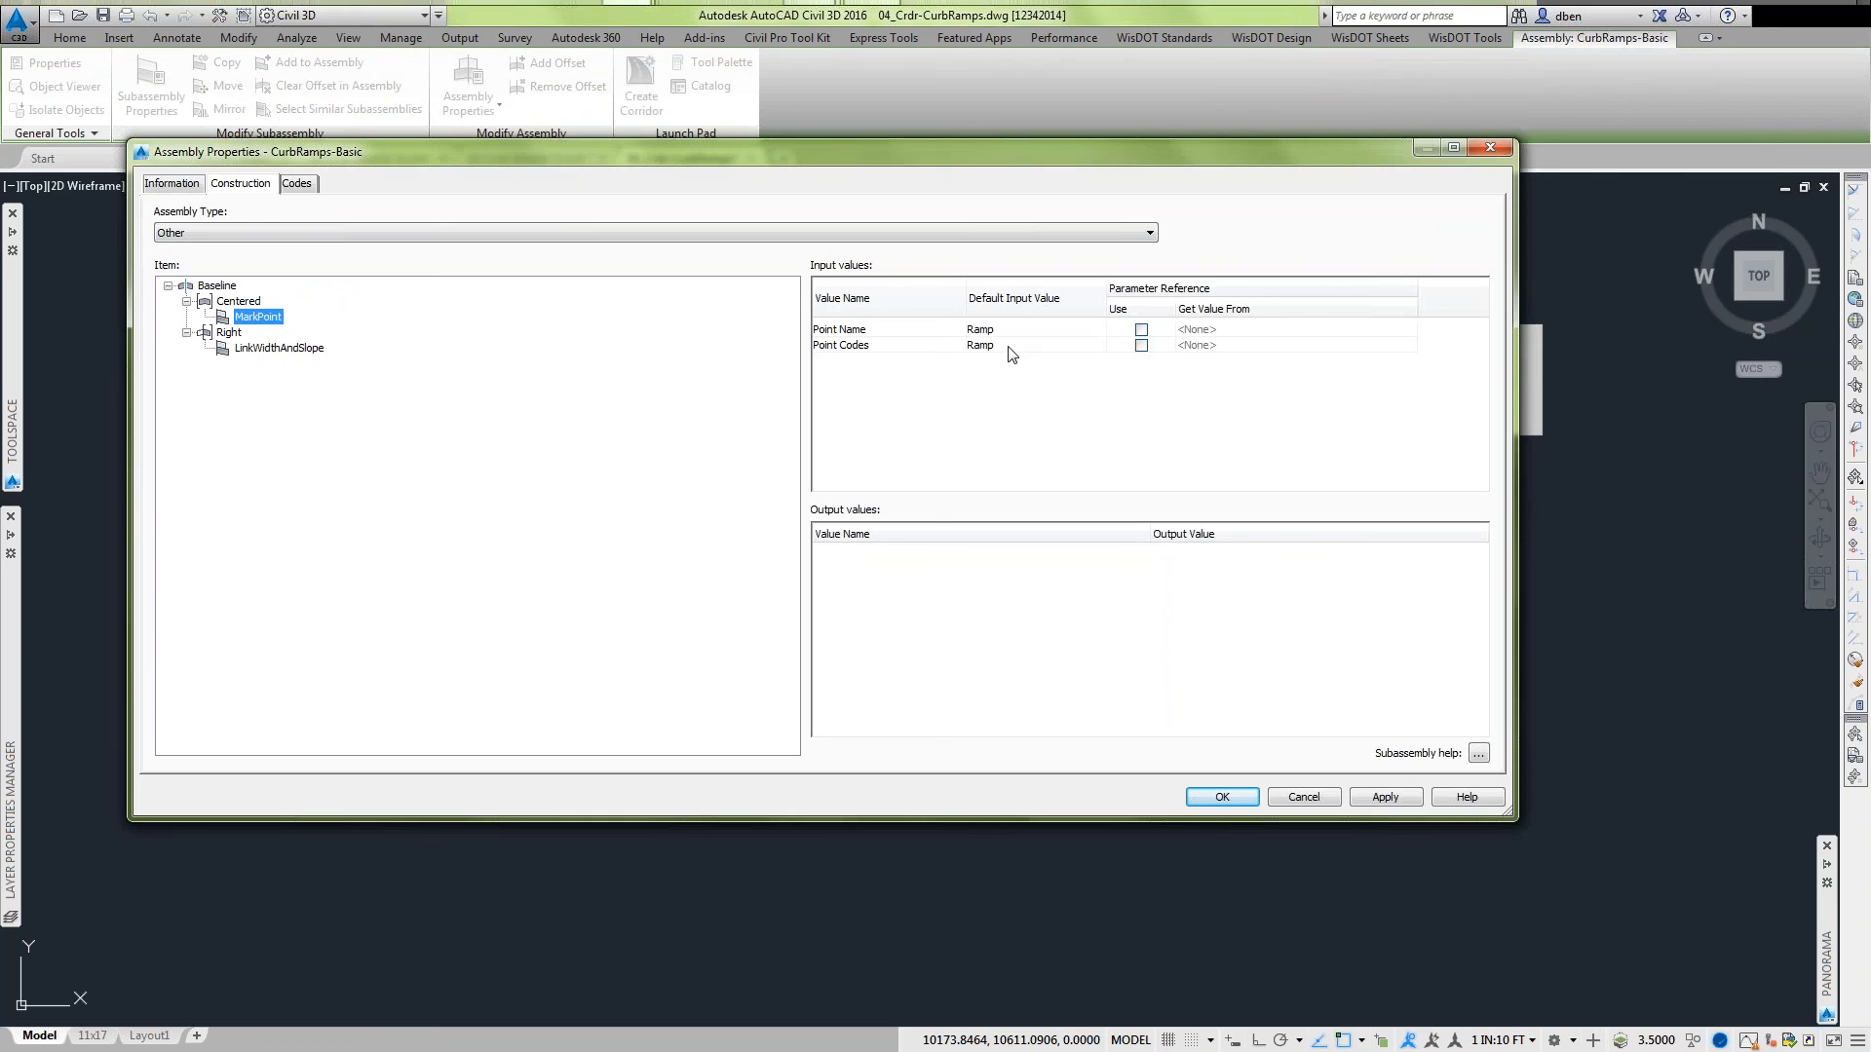
{"action": "left_click", "coordinate": [295, 352]}
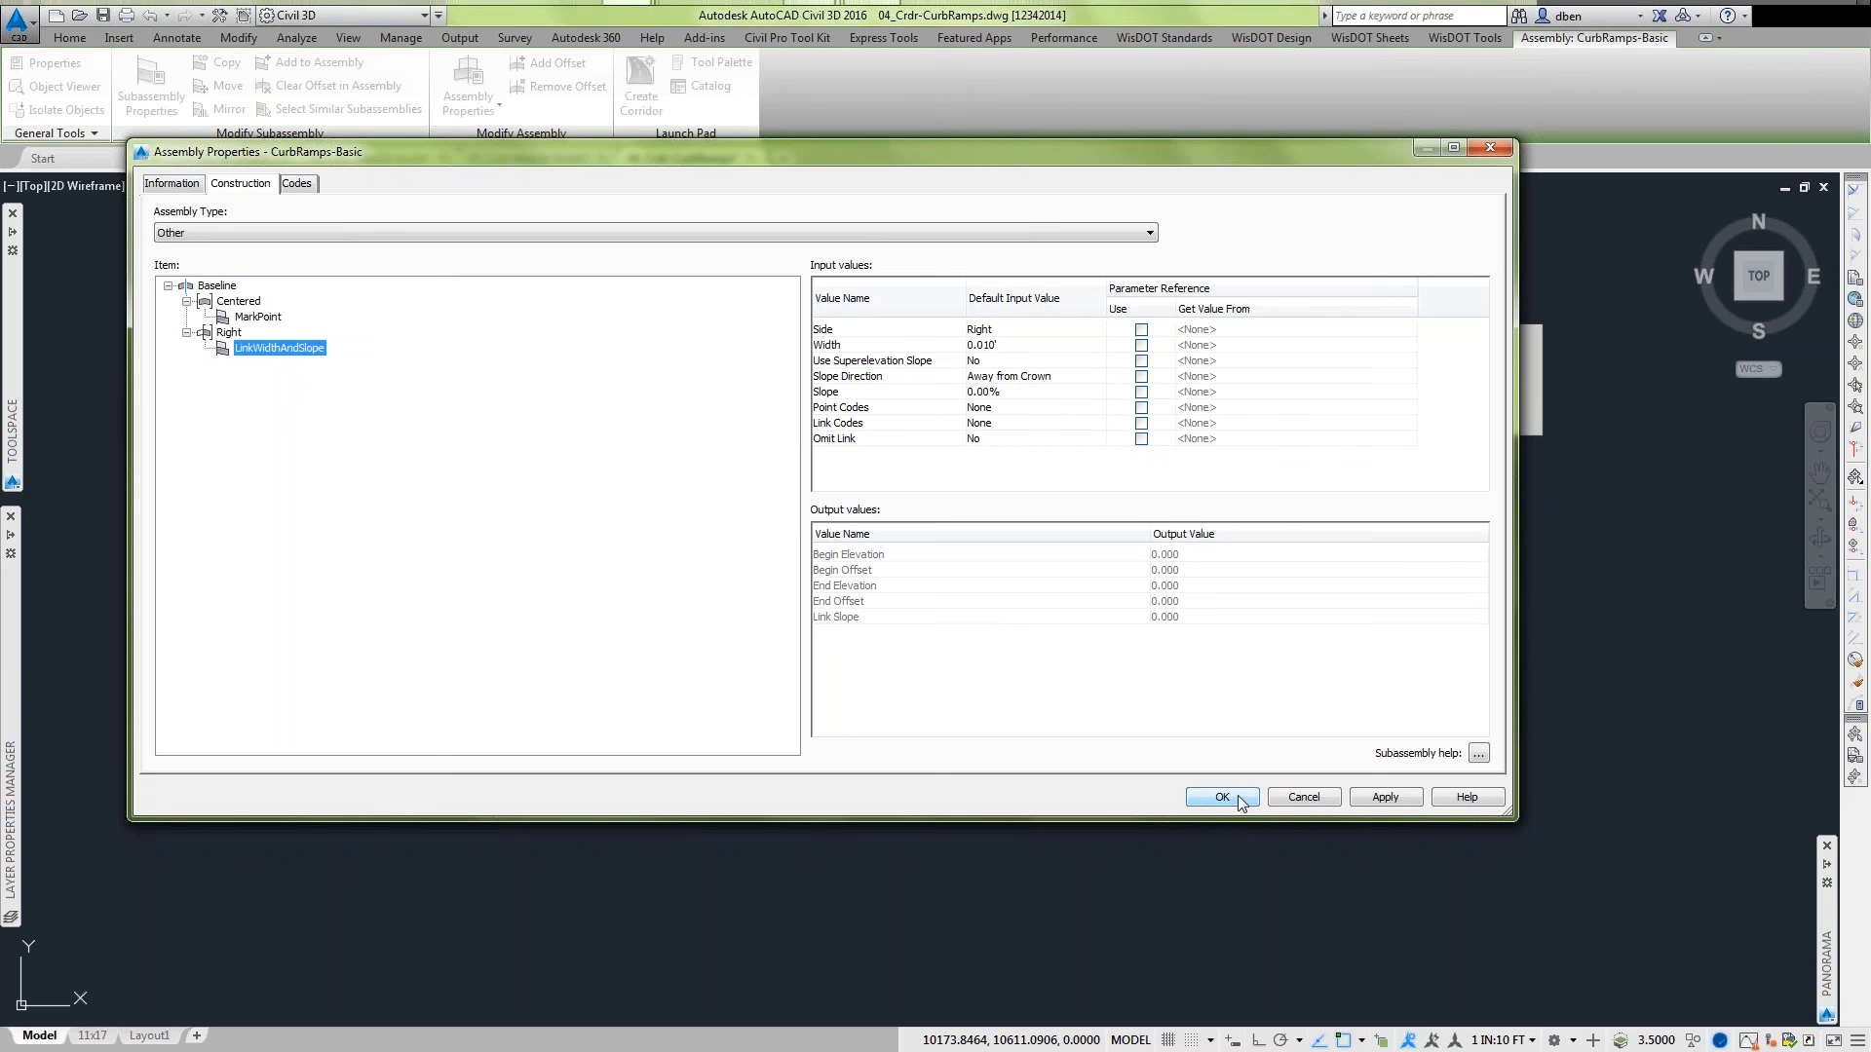
{"action": "left_click", "coordinate": [1302, 797]}
Return to the curb ramp corner and its sidewalk alignments in plan.
{"action": "scroll", "coordinate": [584, 647], "scroll_direction": "down", "scroll_amount": 5}
{"action": "scroll", "coordinate": [581, 668], "scroll_direction": "up", "scroll_amount": 5}
{"action": "scroll", "coordinate": [594, 667], "scroll_direction": "up", "scroll_amount": 8}
{"action": "scroll", "coordinate": [875, 353], "scroll_direction": "up", "scroll_amount": 2}
{"action": "scroll", "coordinate": [956, 352], "scroll_direction": "down", "scroll_amount": 2}
{"action": "middle_click_drag", "start_coordinate": [953, 362], "coordinate": [819, 704]}
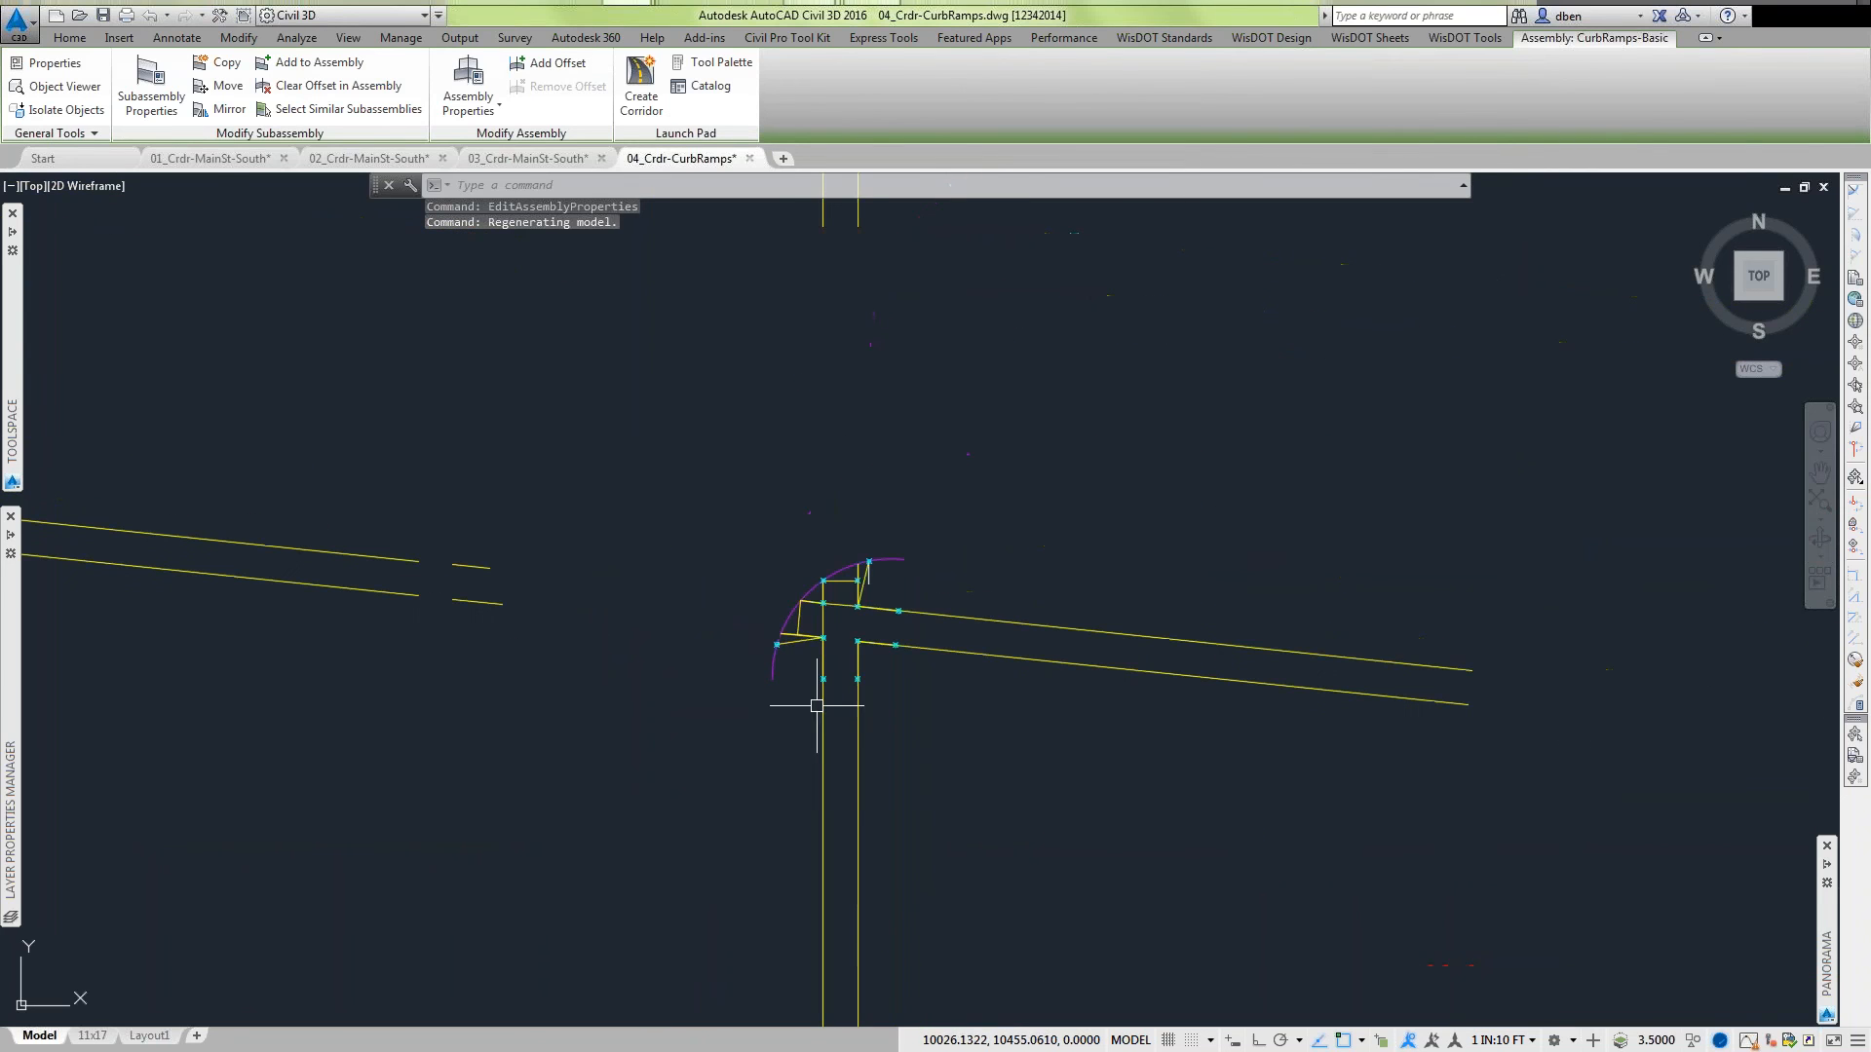
Thaw the P_CRDR-Base_CurbRamps layer to display the curb ramp corridor.
{"action": "type", "text": "1"}
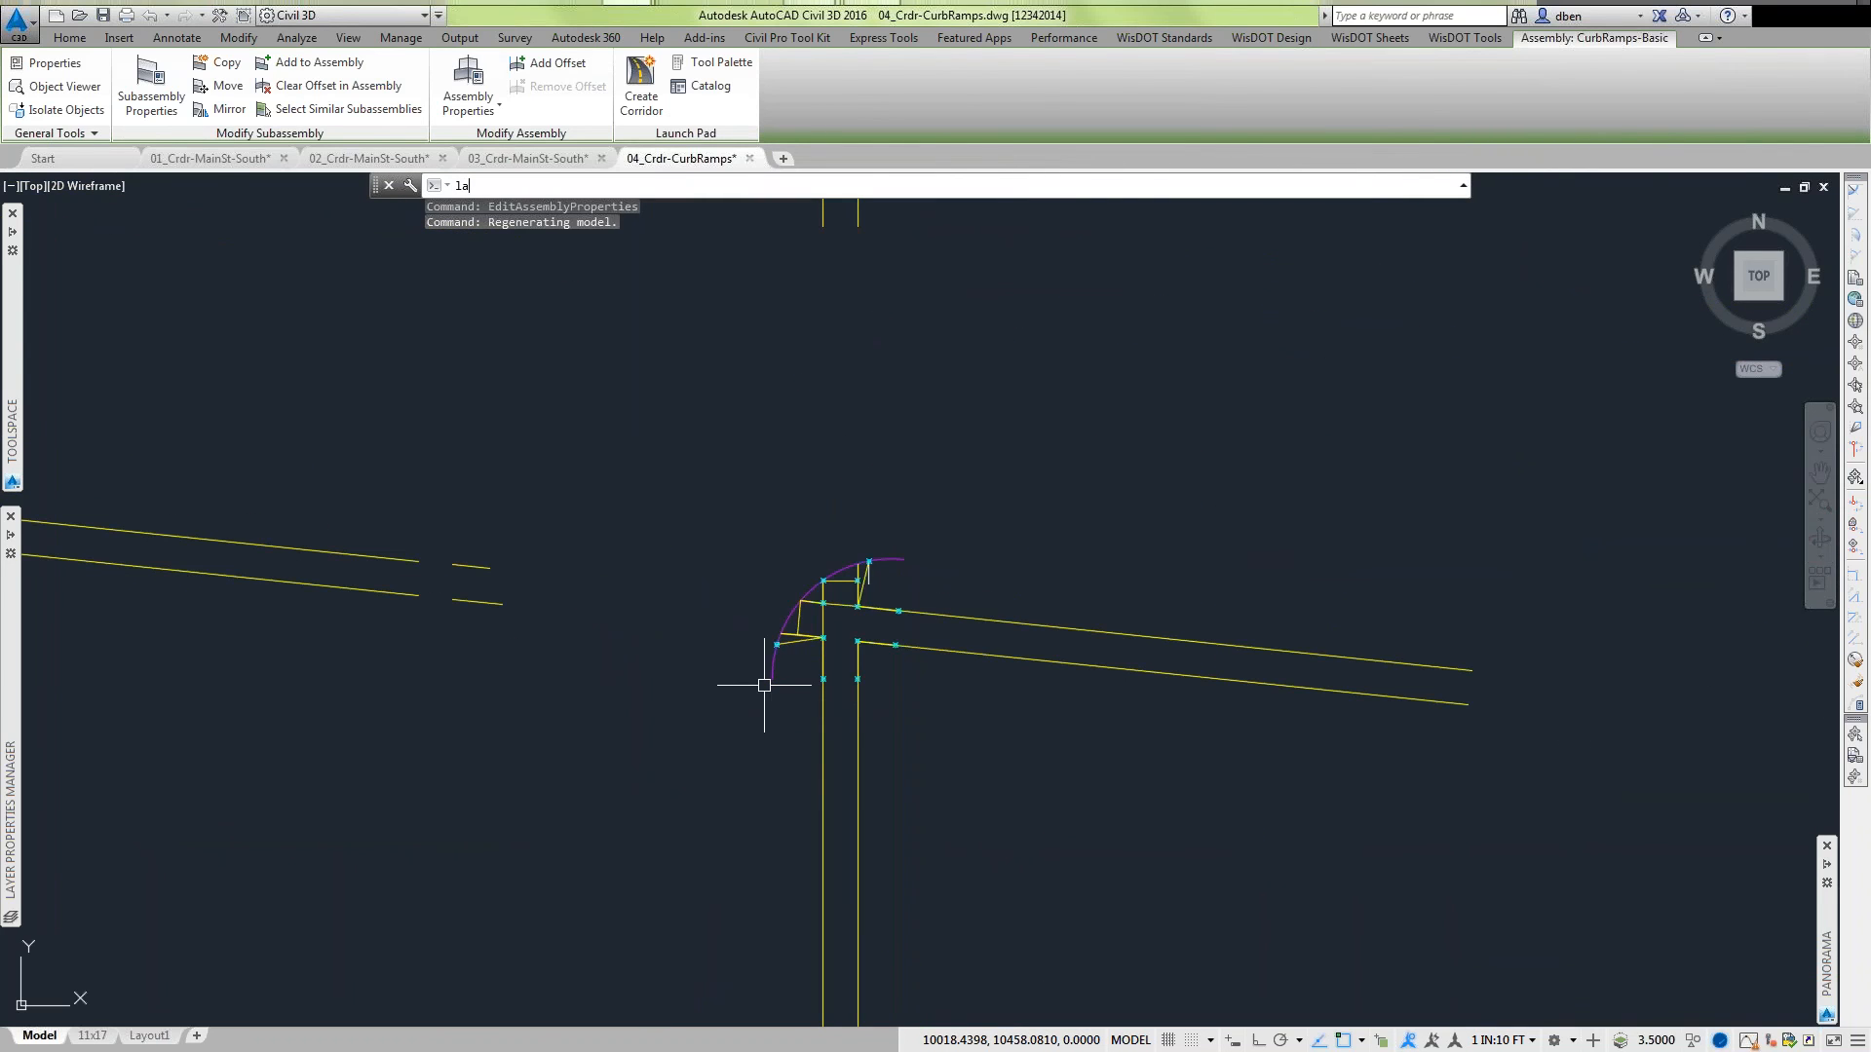
{"action": "type", "text": "a"}
{"action": "key", "text": "Return"}
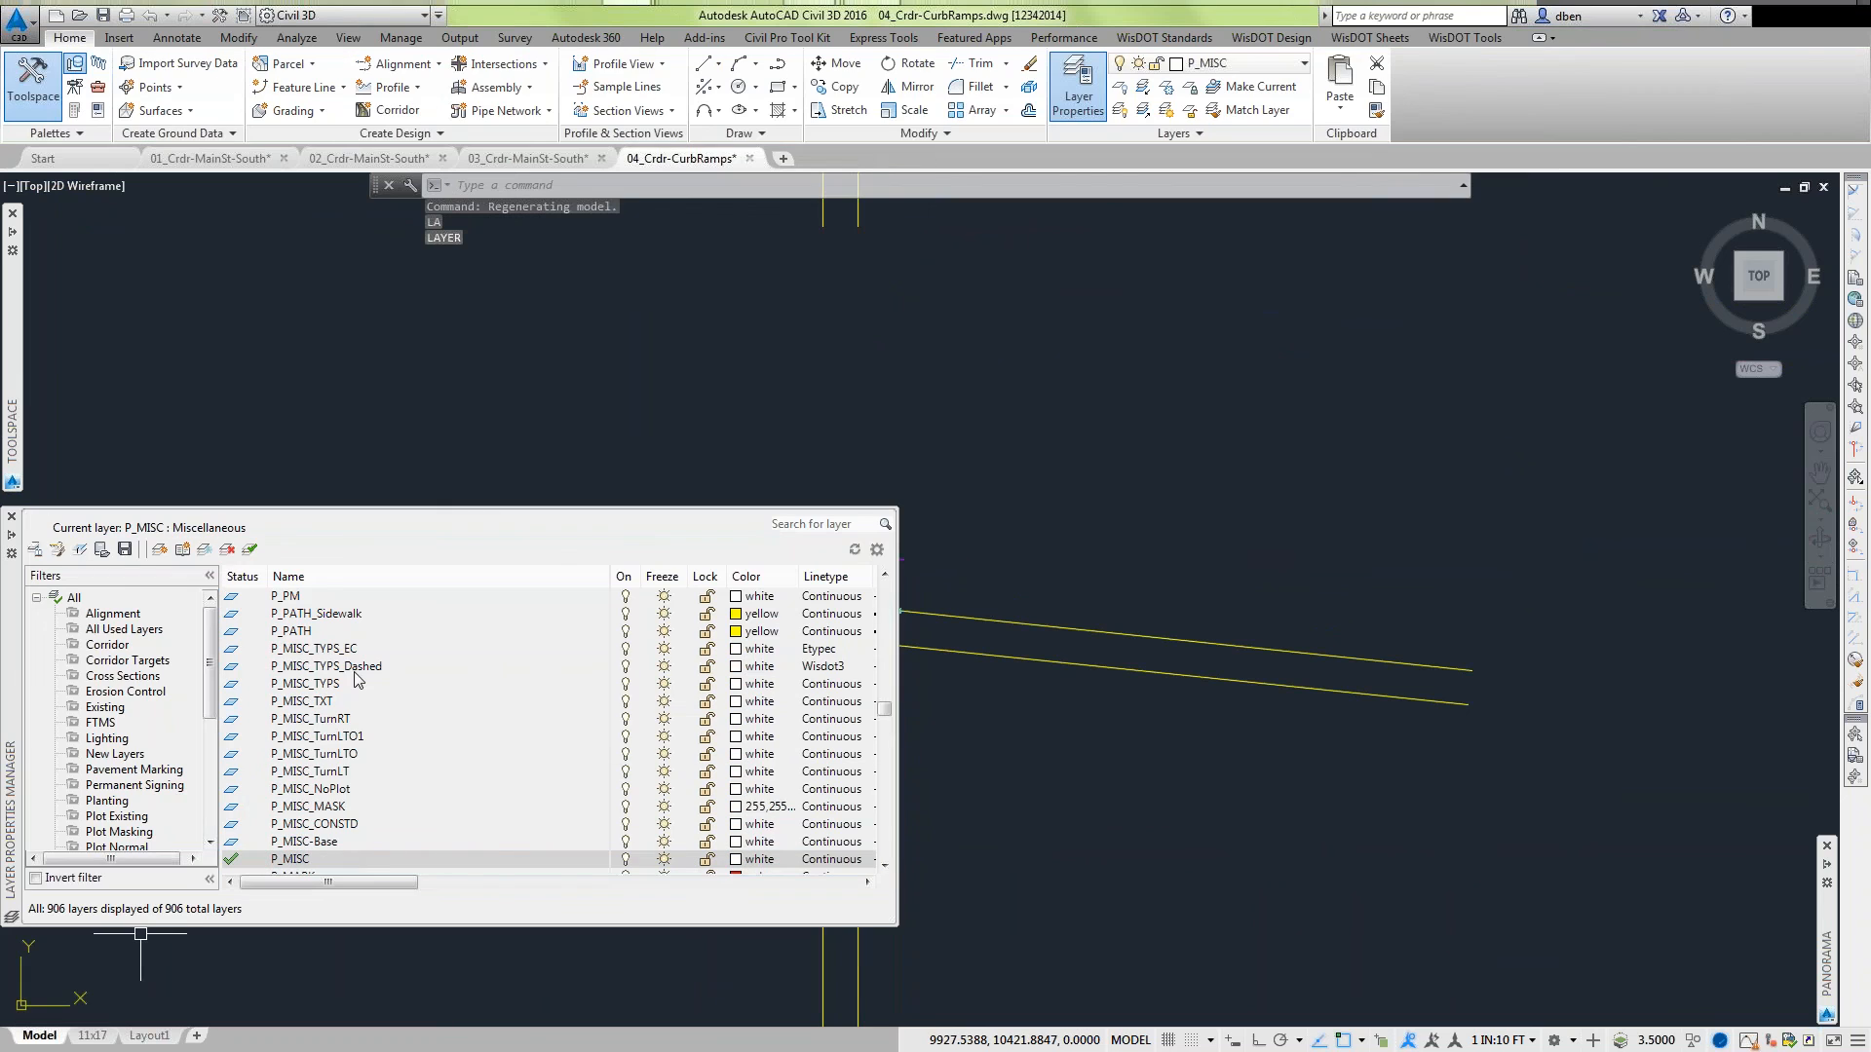
{"action": "left_click_drag", "start_coordinate": [889, 709], "coordinate": [885, 590]}
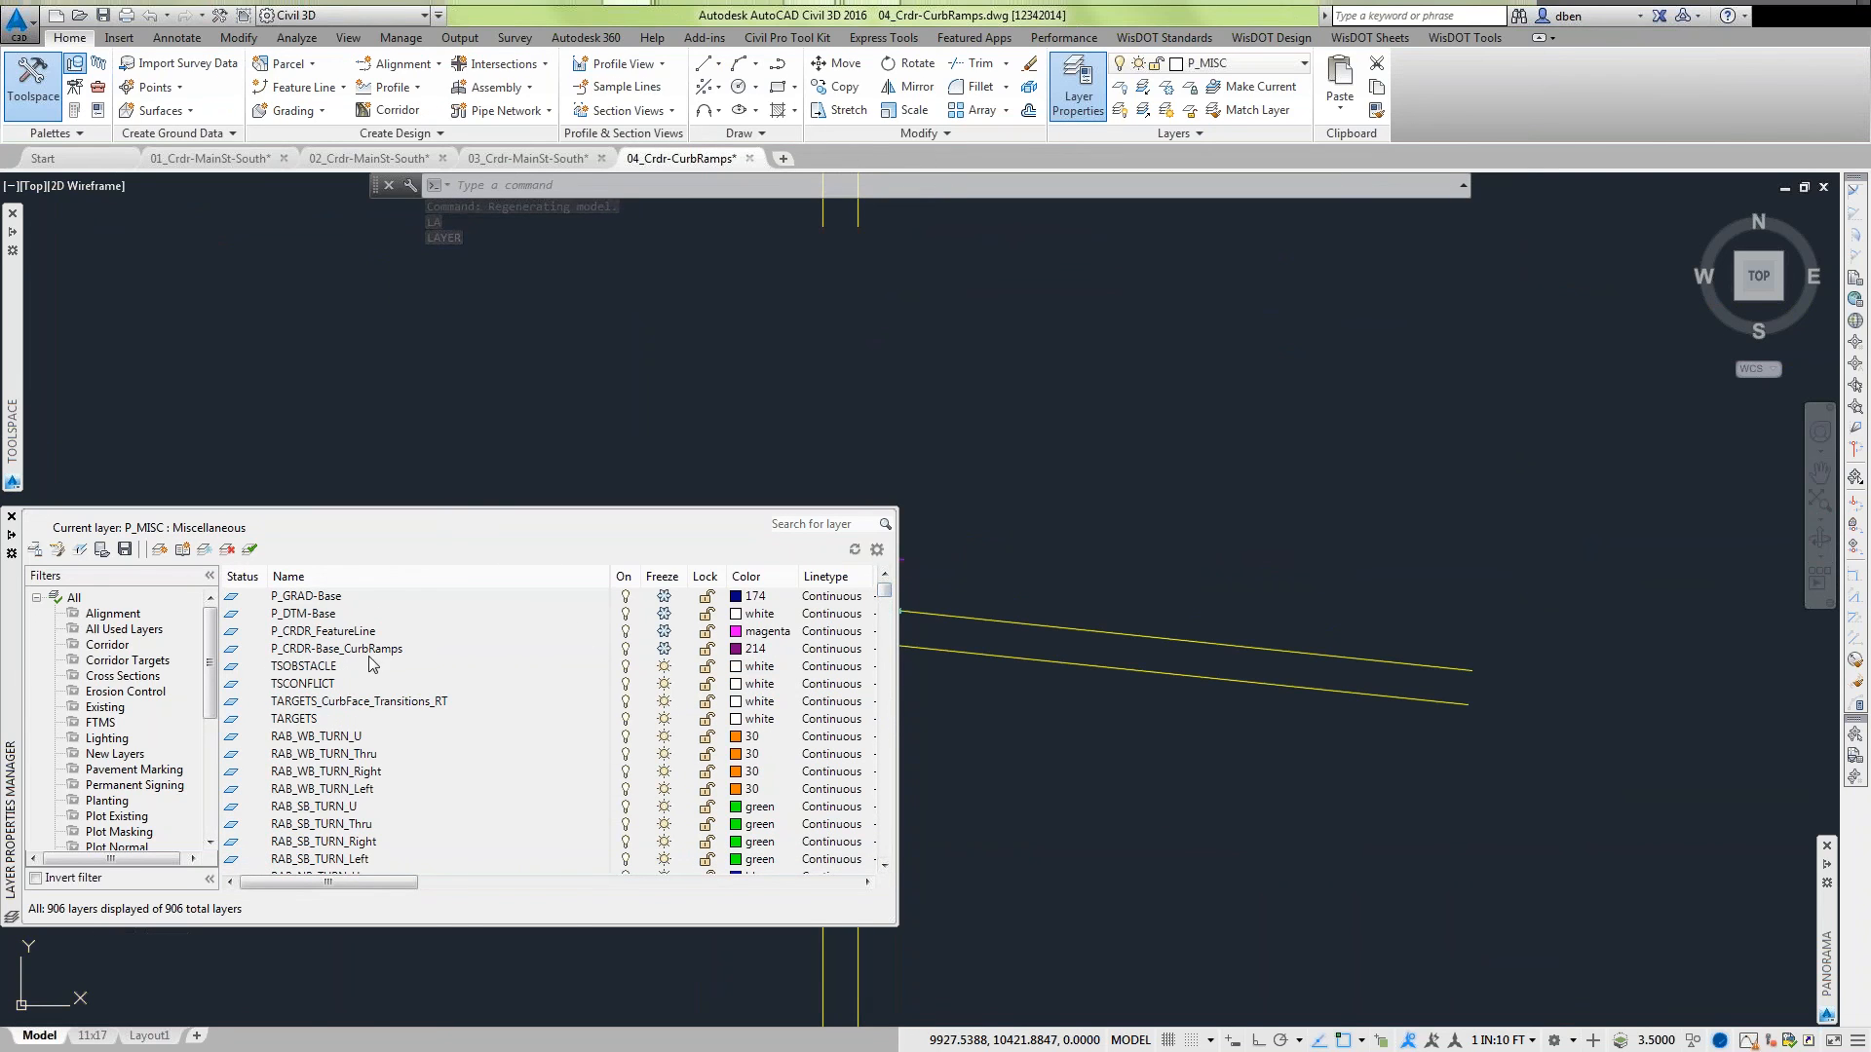
{"action": "left_click", "coordinate": [662, 650]}
{"action": "left_click", "coordinate": [1131, 758]}
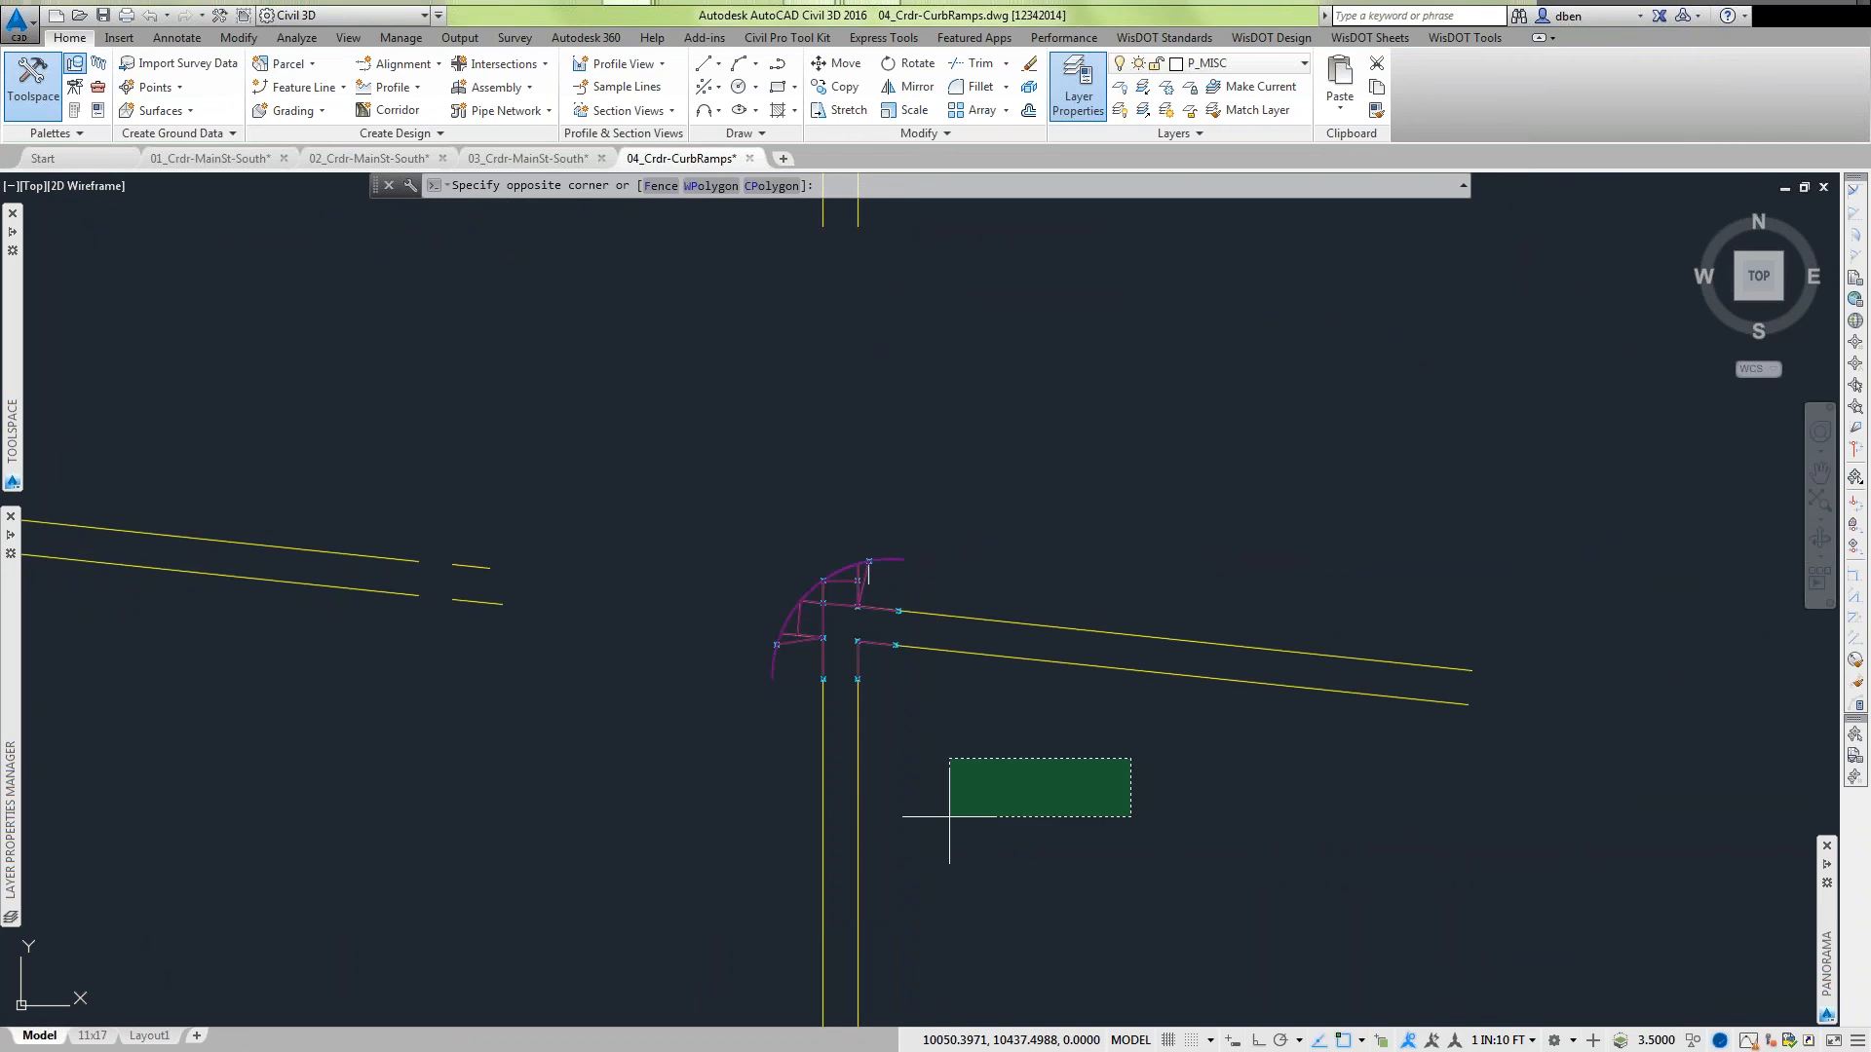
{"action": "left_click", "coordinate": [949, 817]}
Review the baselines, profiles, assemblies and station ranges in the CurbRamps corridor's parameters.
{"action": "scroll", "coordinate": [689, 539], "scroll_direction": "up", "scroll_amount": 5}
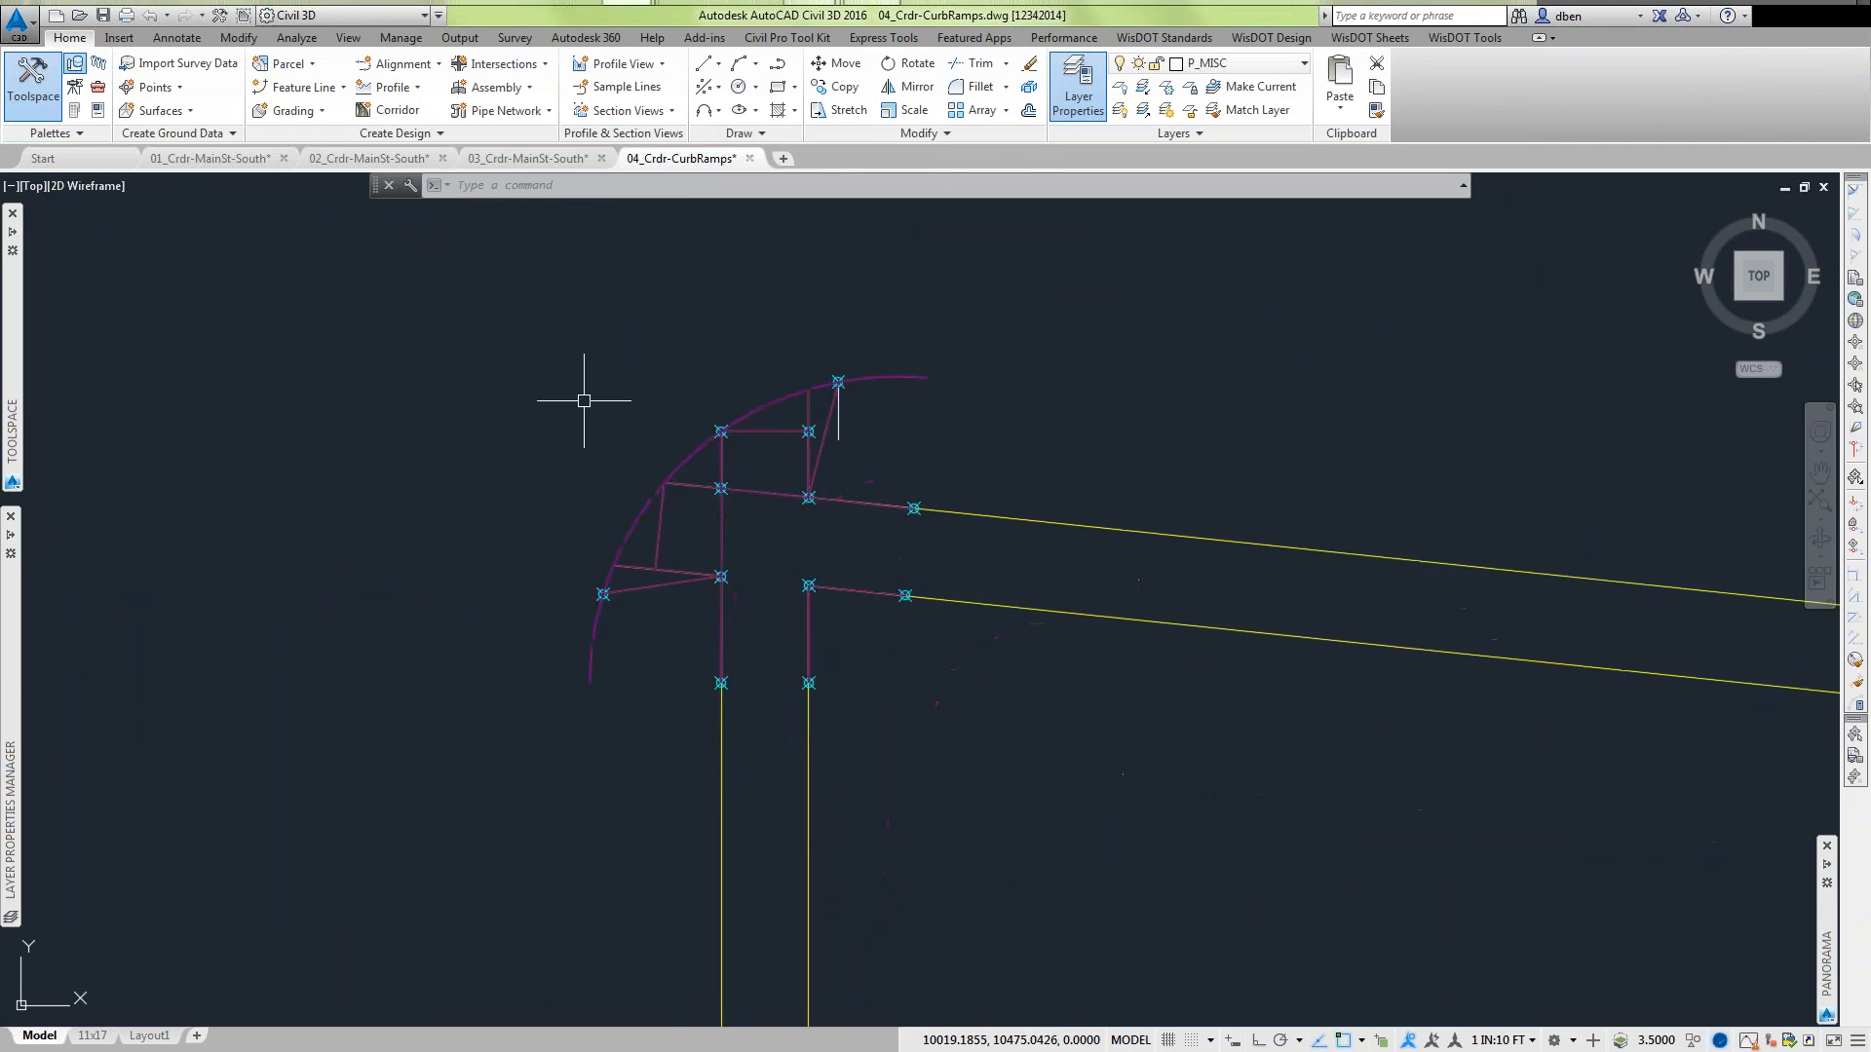
{"action": "scroll", "coordinate": [584, 400], "scroll_direction": "down", "scroll_amount": 2}
{"action": "left_click", "coordinate": [751, 414]}
{"action": "right_click", "coordinate": [763, 436]}
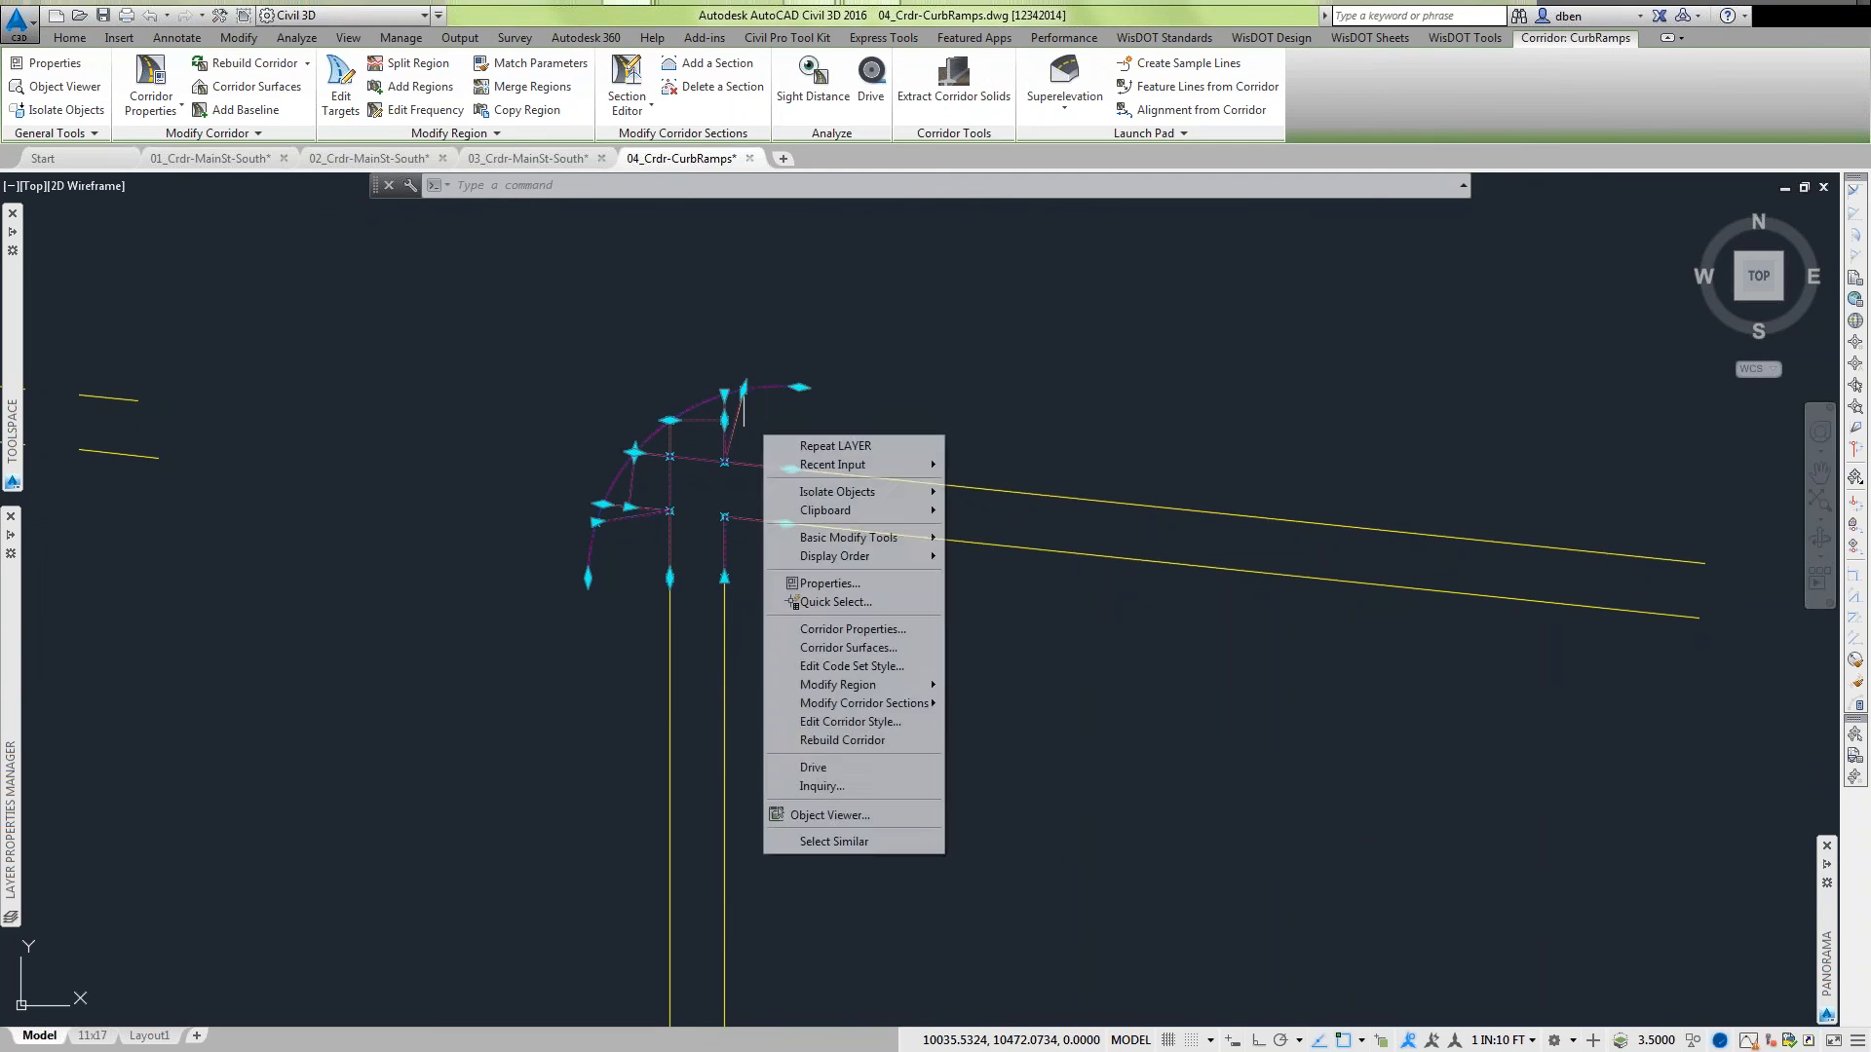
{"action": "left_click", "coordinate": [846, 630]}
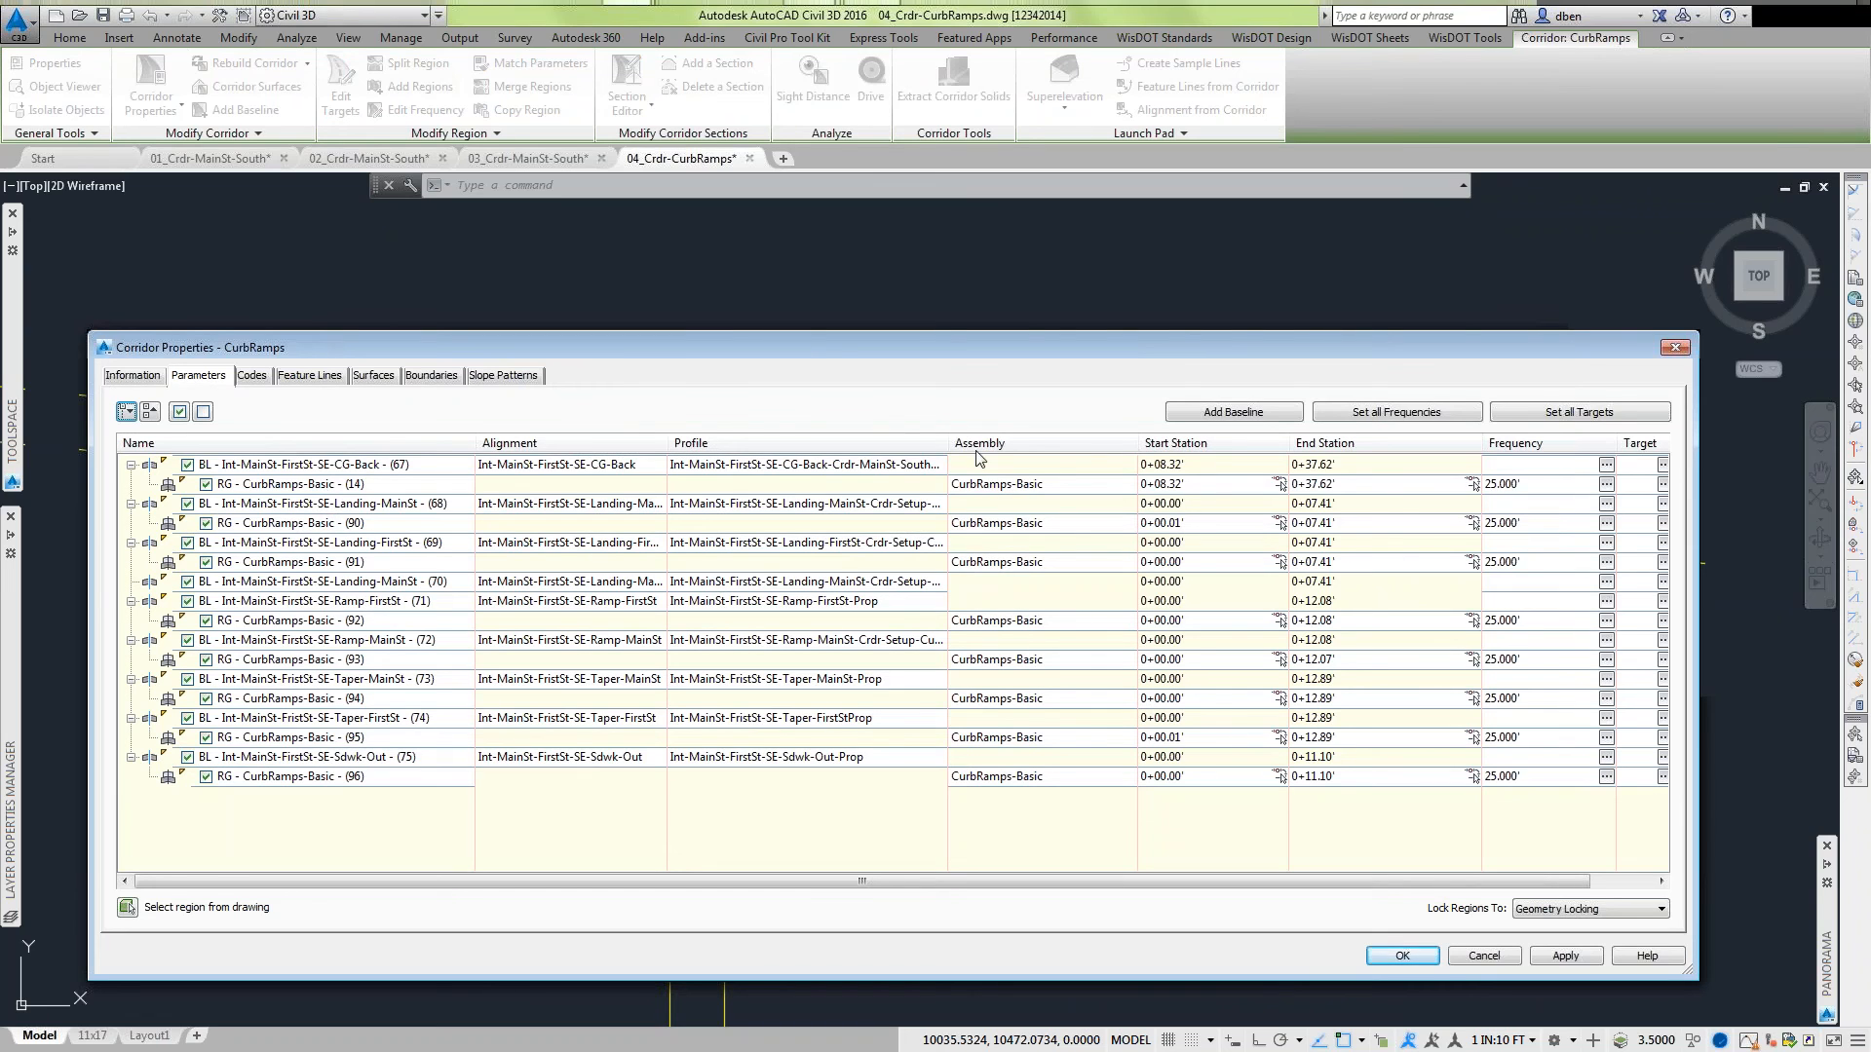
{"action": "left_click_drag", "start_coordinate": [1271, 348], "coordinate": [1262, 282]}
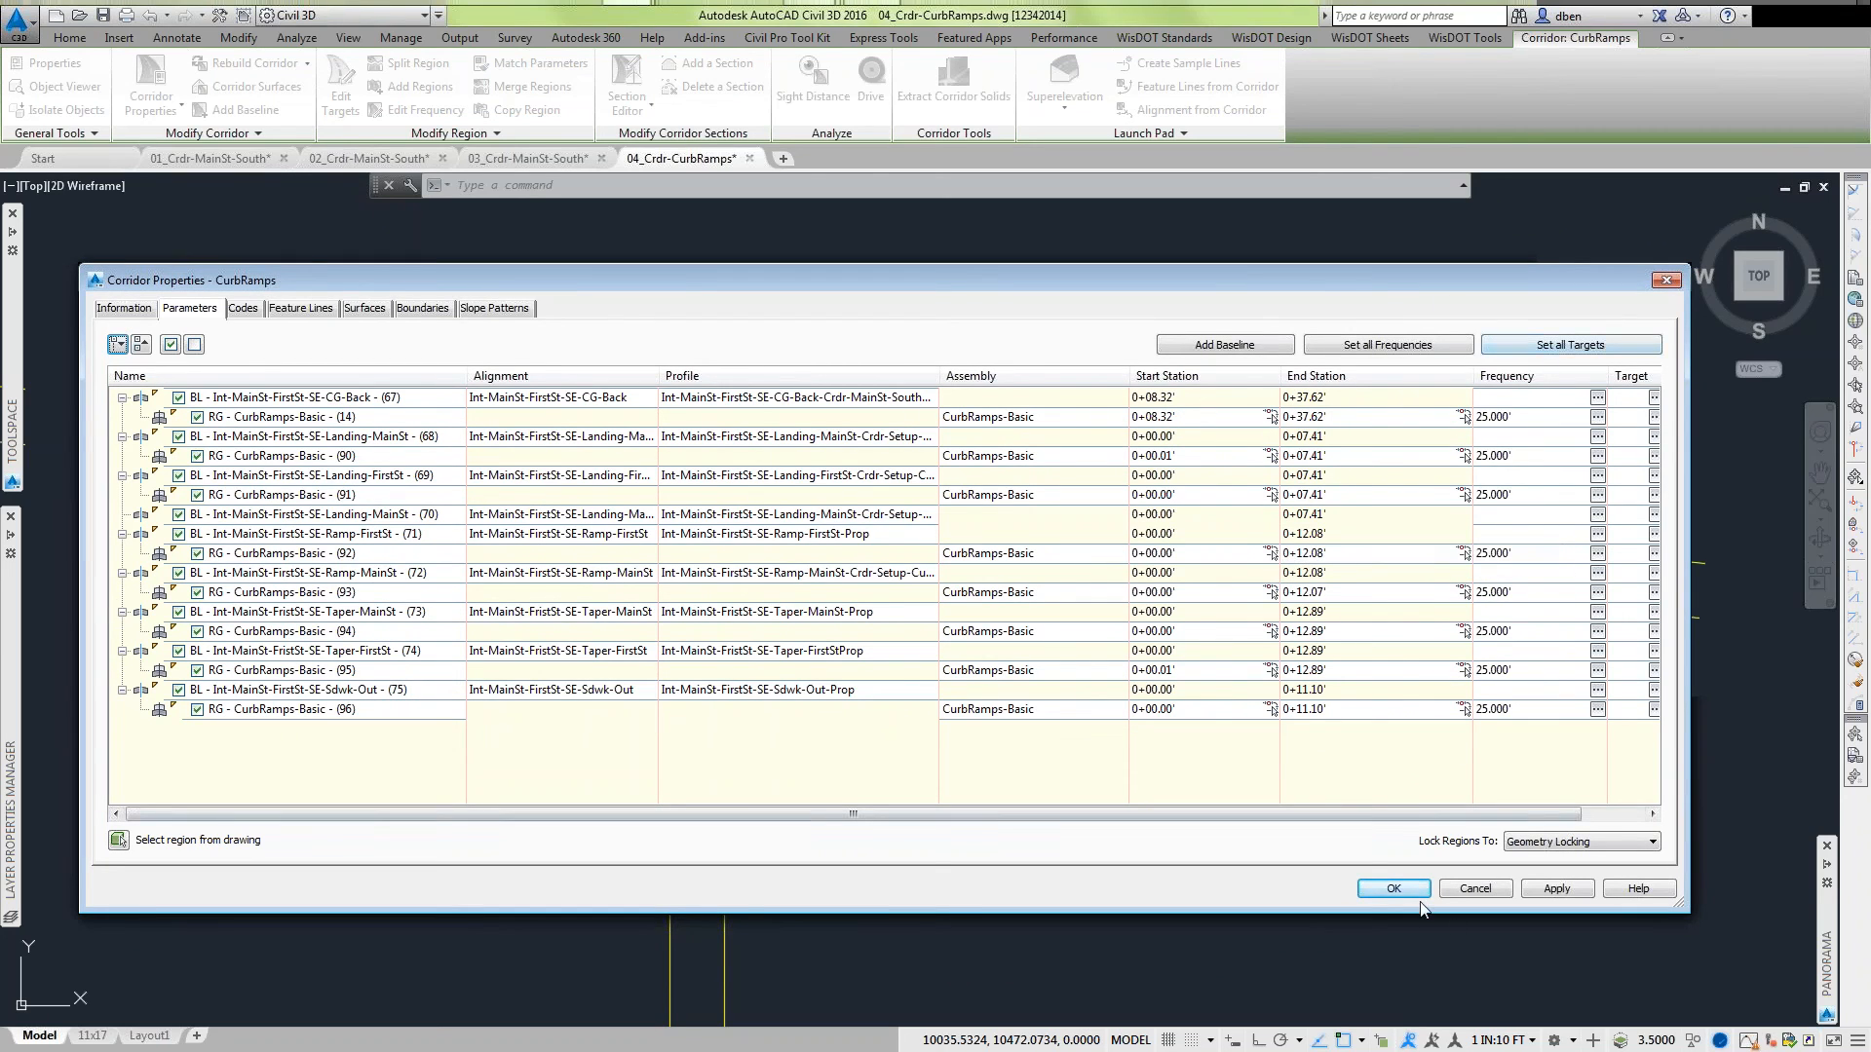
Review the target mapping for all CurbRamps corridor regions, and close the mapping without changes.
{"action": "left_click", "coordinate": [1581, 347]}
{"action": "left_click_drag", "start_coordinate": [1377, 368], "coordinate": [1374, 320]}
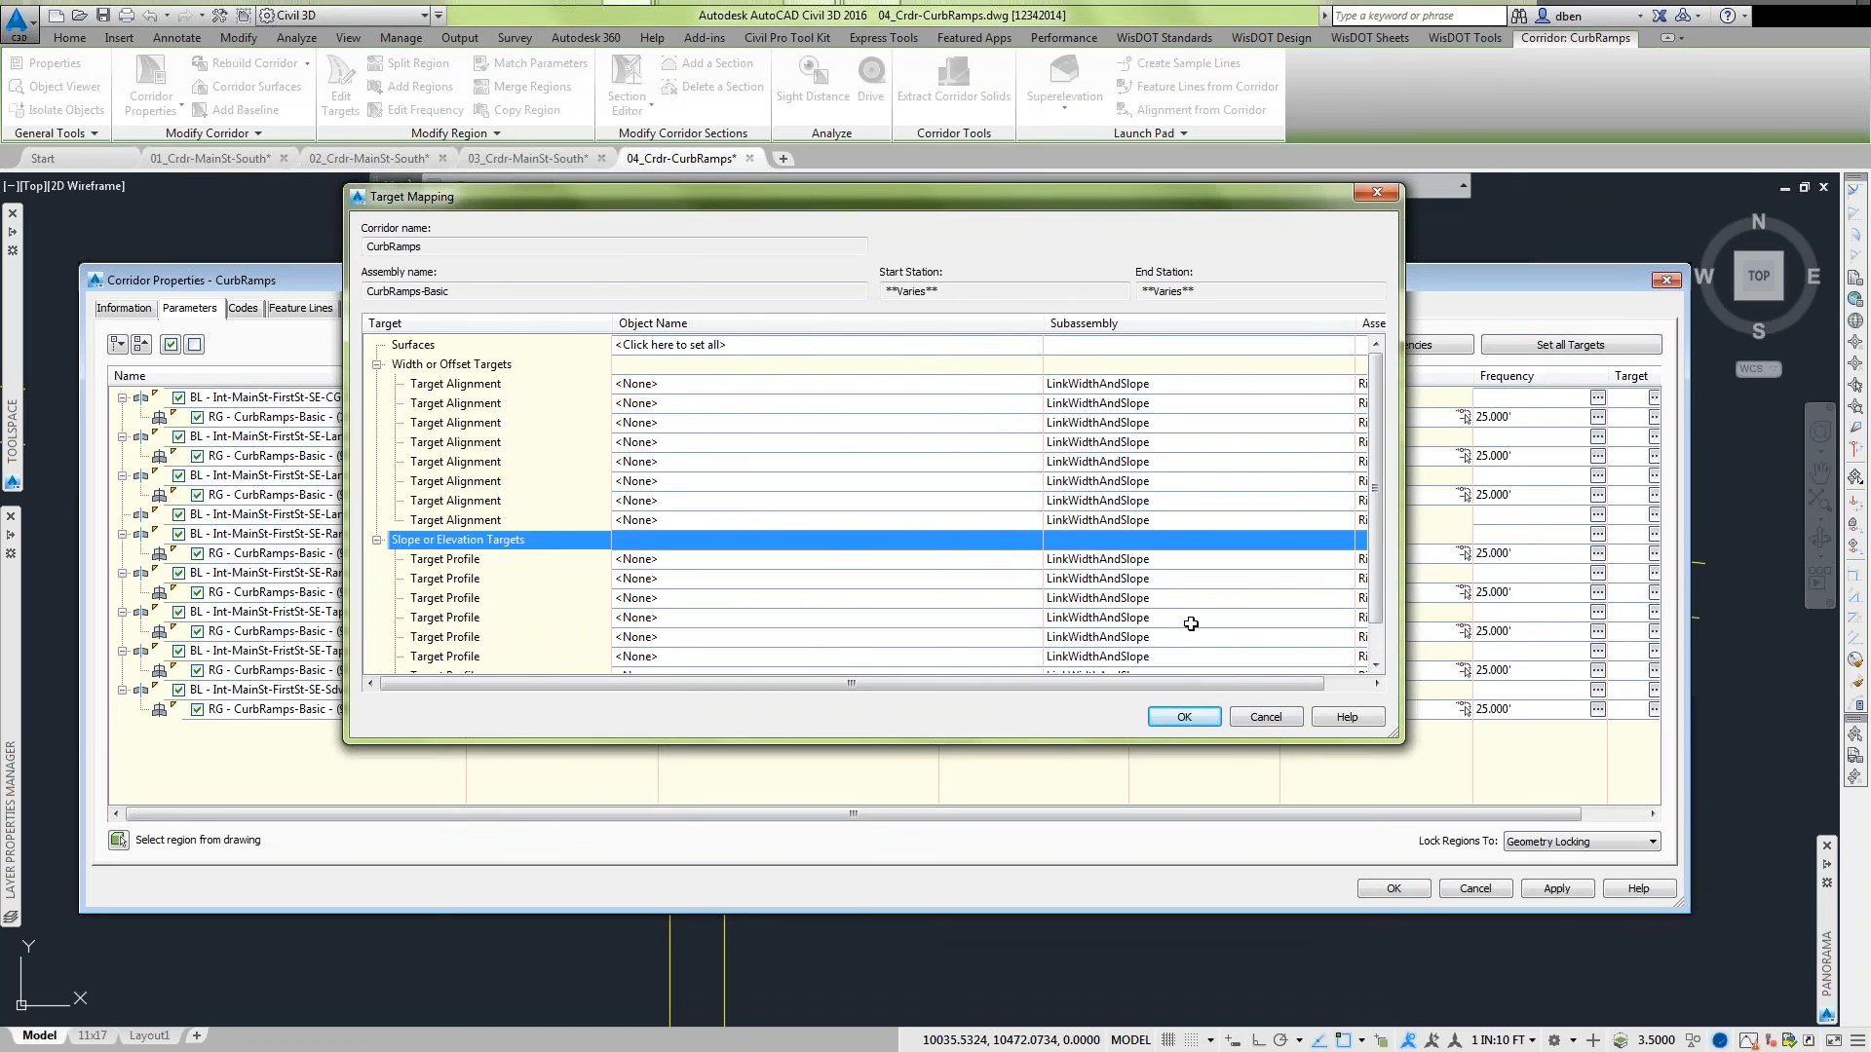
{"action": "left_click", "coordinate": [1264, 718]}
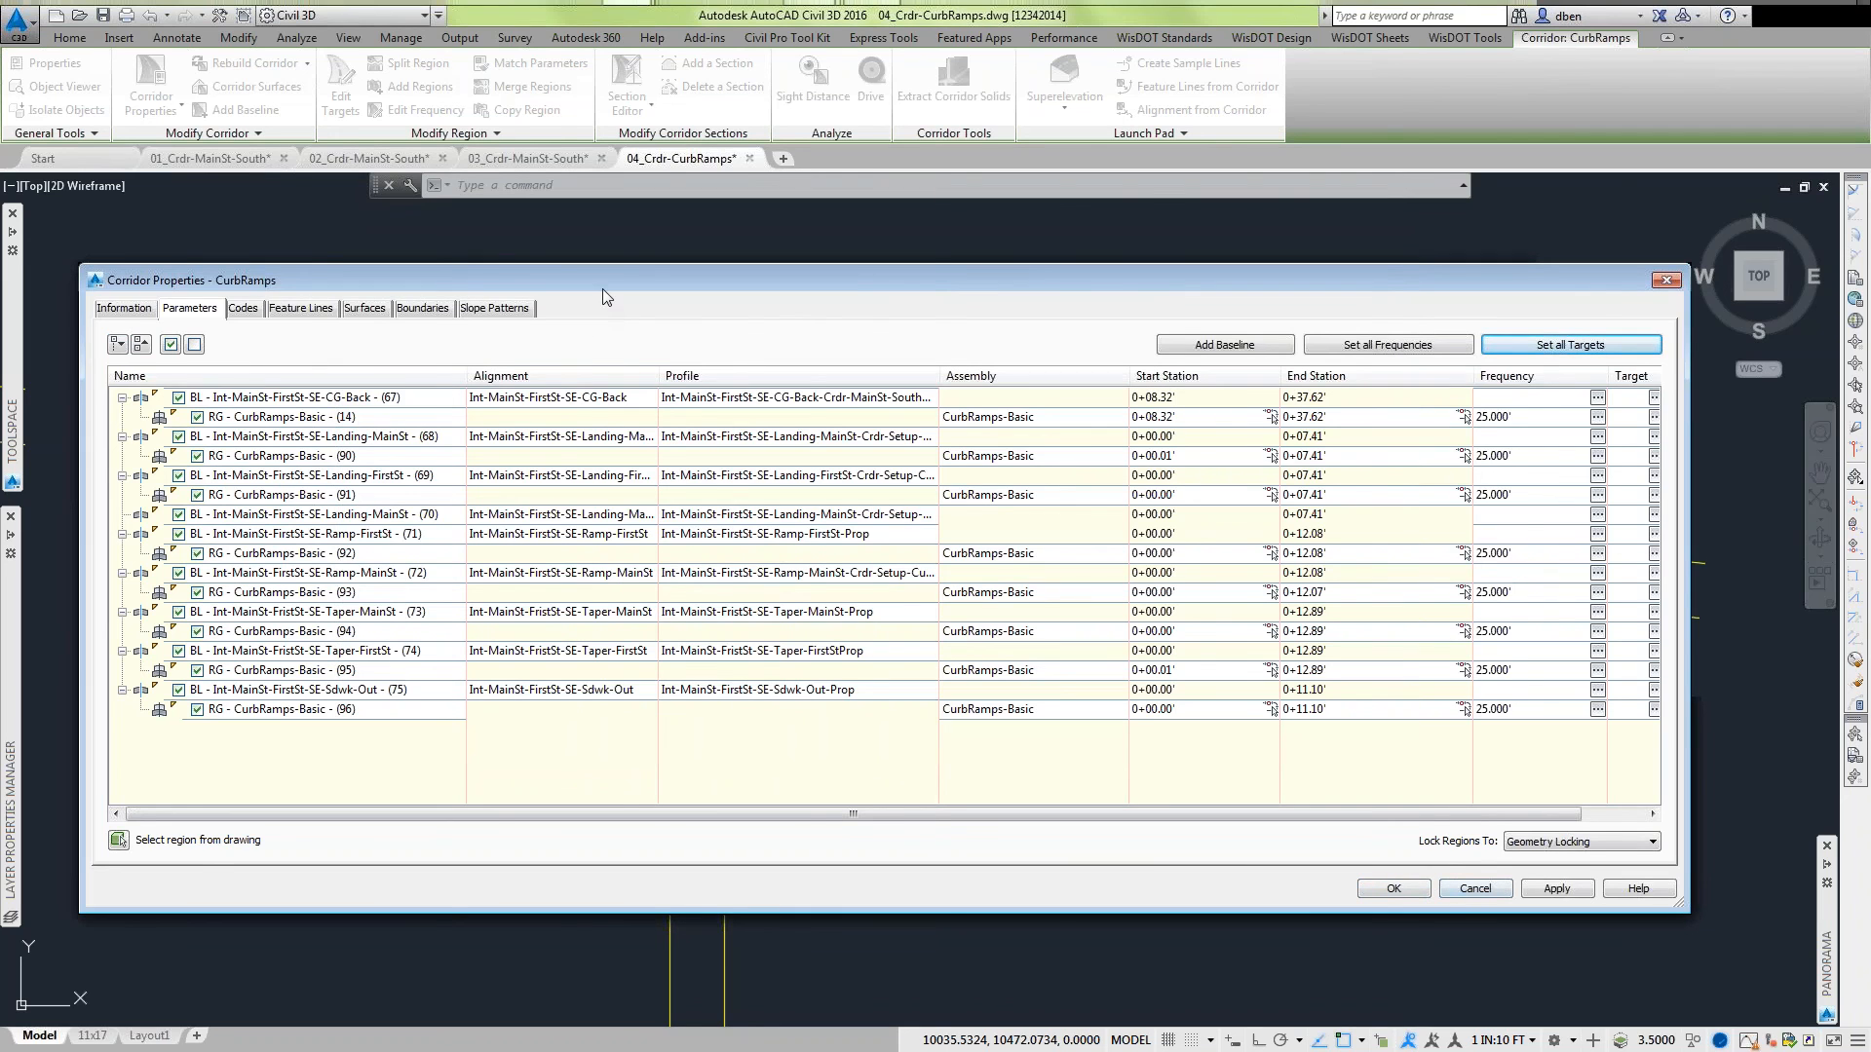
{"action": "mouse_move", "coordinate": [624, 271]}
{"action": "left_mouse_down"}
{"action": "mouse_move", "coordinate": [640, 956]}
{"action": "mouse_move", "coordinate": [711, 546]}
{"action": "mouse_move", "coordinate": [713, 346]}
{"action": "left_mouse_up"}
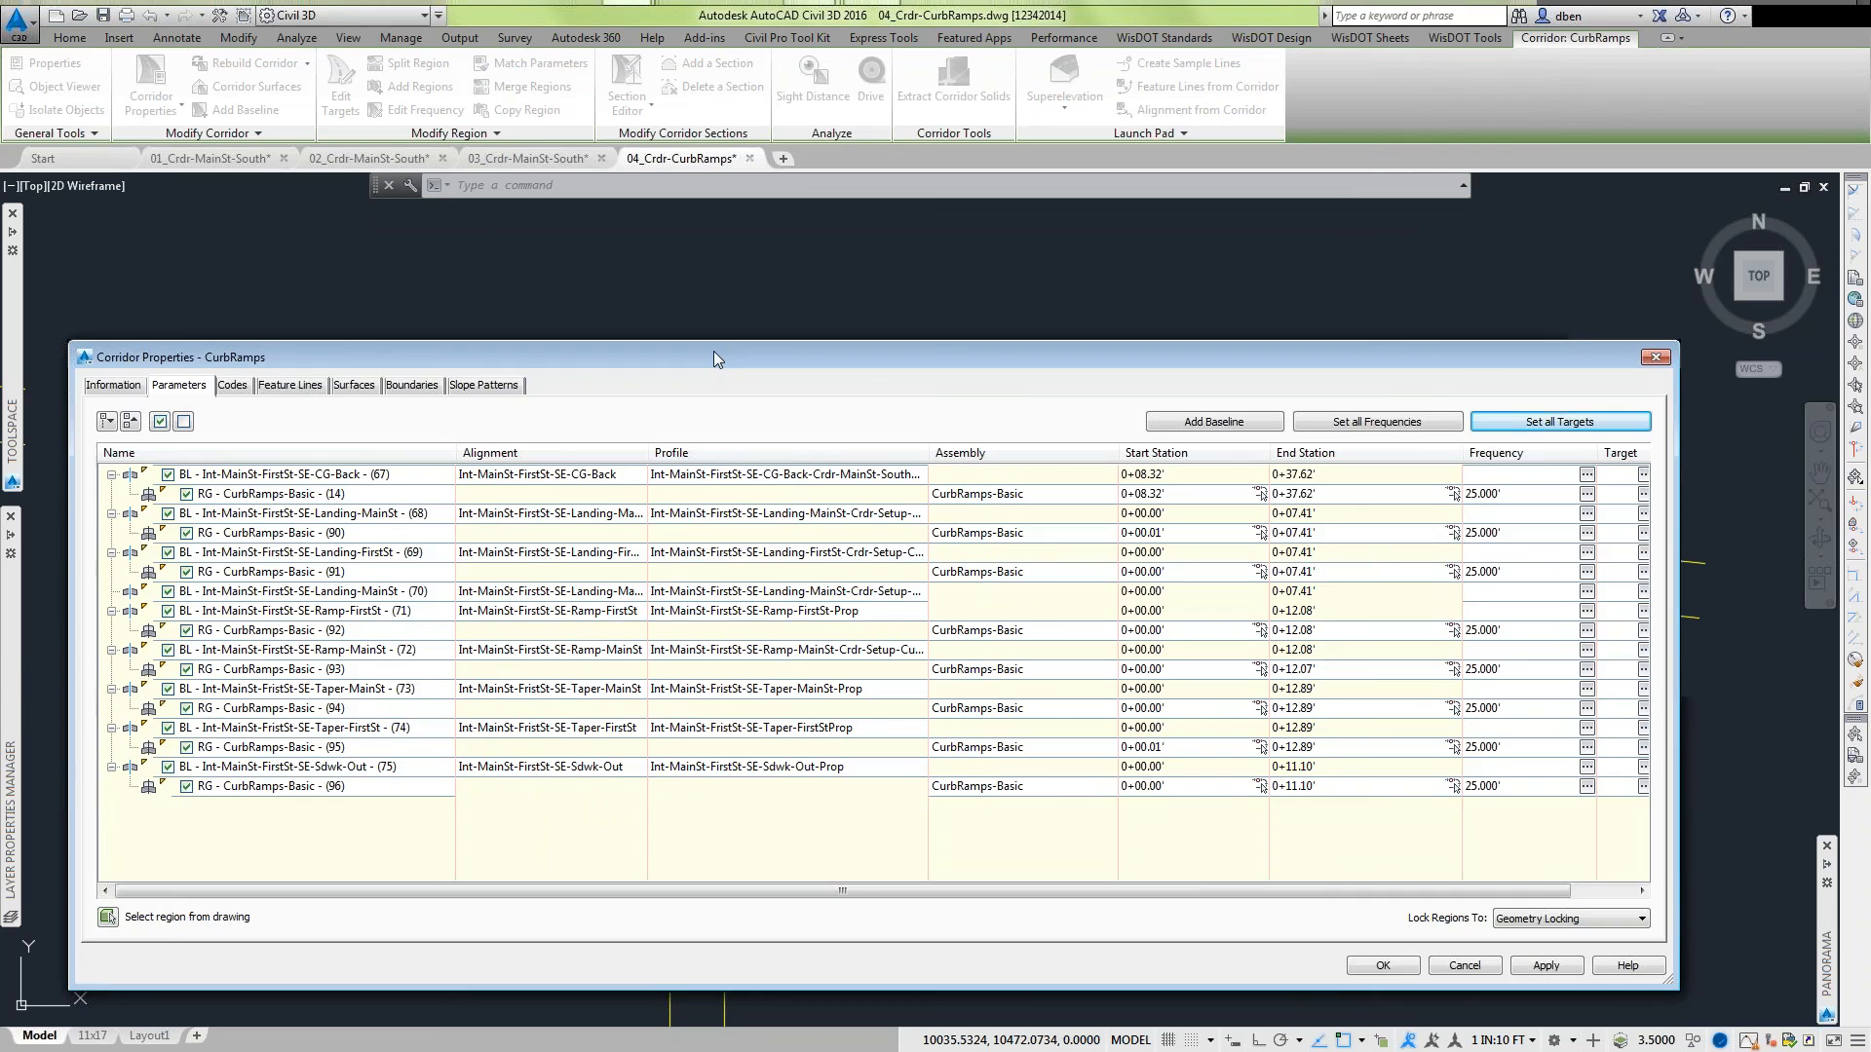
Review the Crdr-CurbRamp surface's data in the corridor properties, choosing the Feature Lines data type and the Ramp code.
{"action": "left_click", "coordinate": [355, 369]}
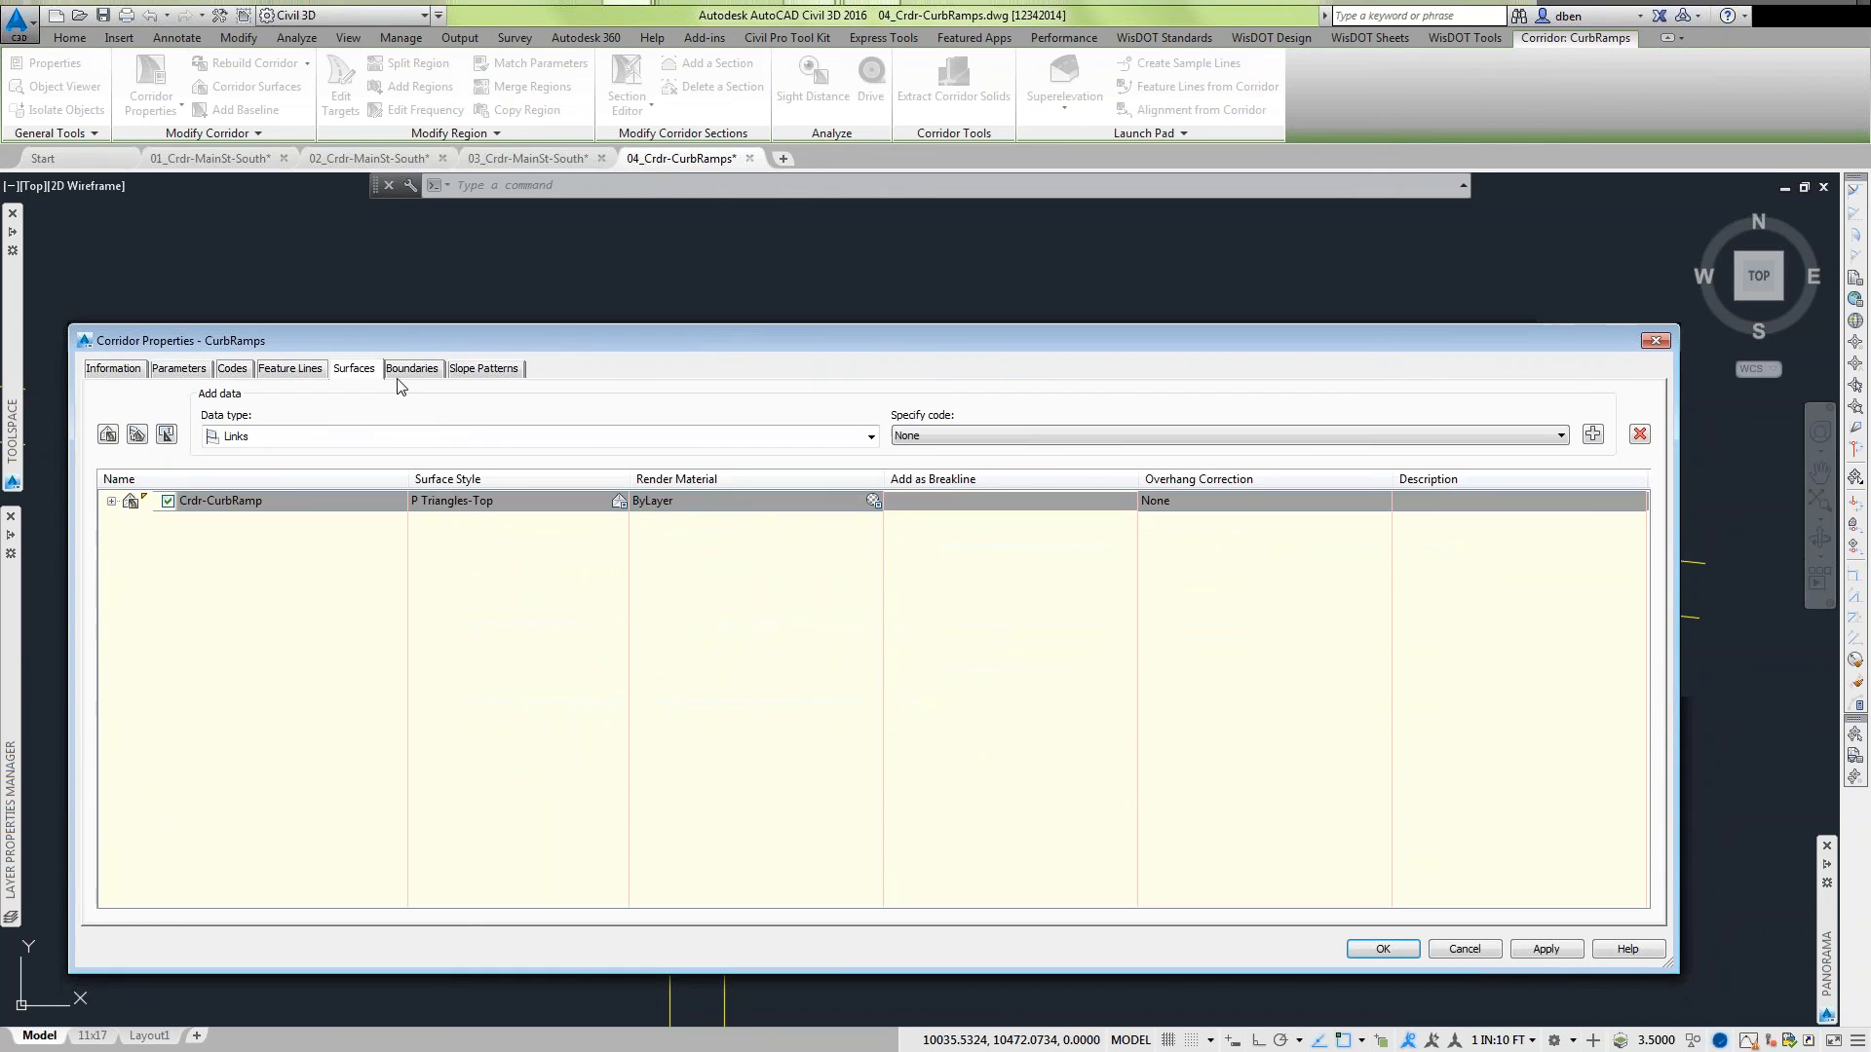
{"action": "left_click", "coordinate": [111, 501]}
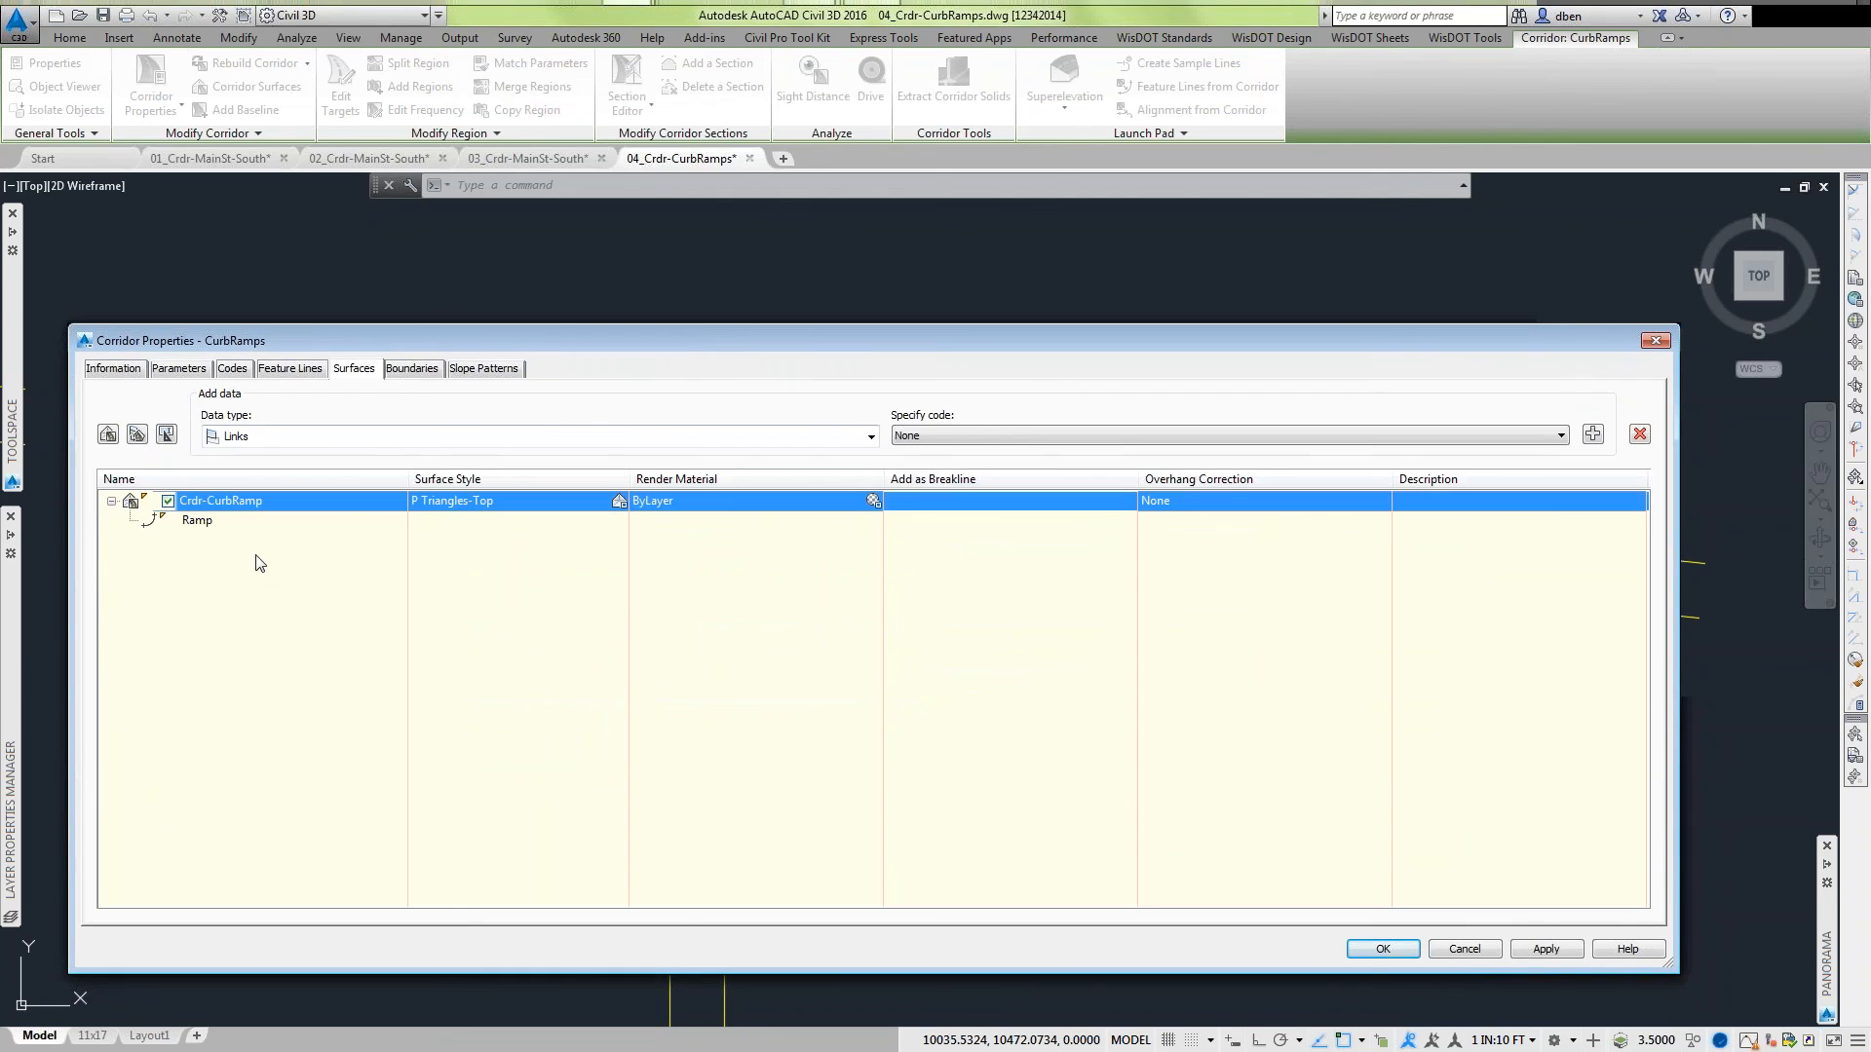
{"action": "left_click", "coordinate": [250, 440]}
{"action": "left_click", "coordinate": [273, 476]}
{"action": "left_click", "coordinate": [1089, 443]}
{"action": "left_click", "coordinate": [1046, 462]}
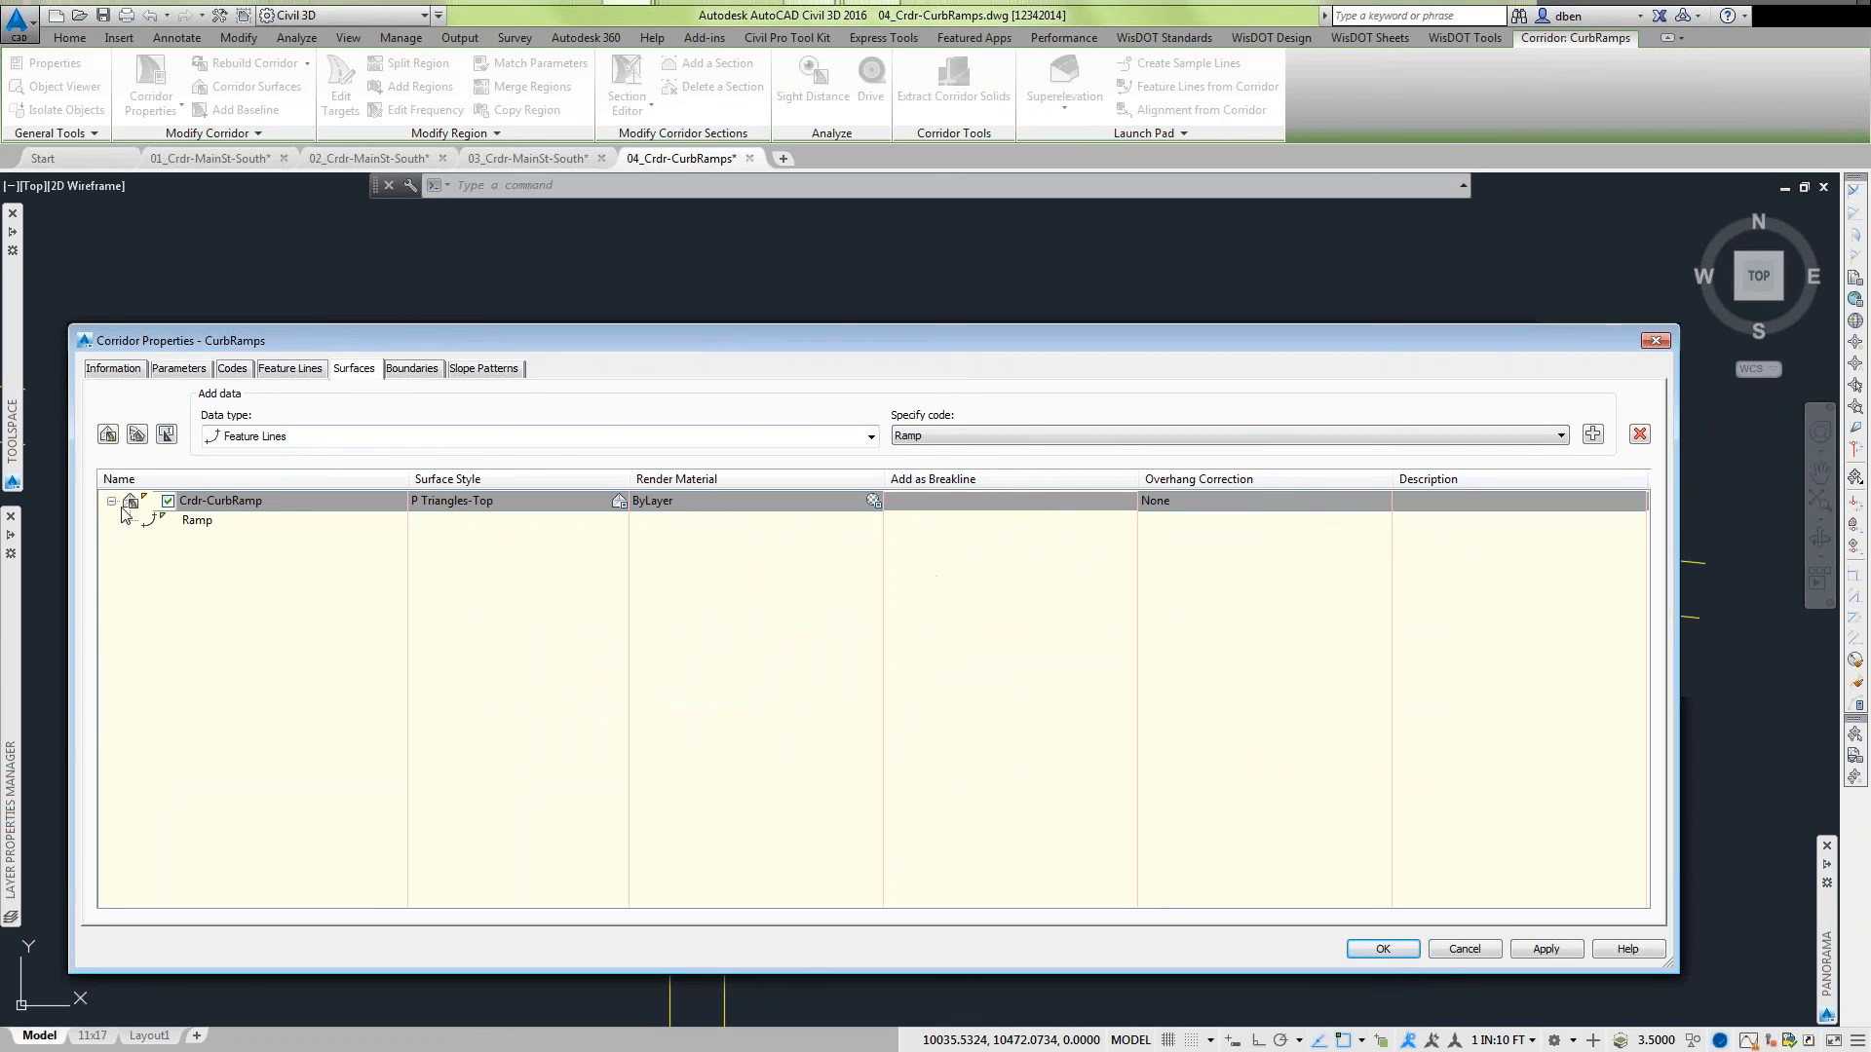
{"action": "left_click", "coordinate": [195, 523]}
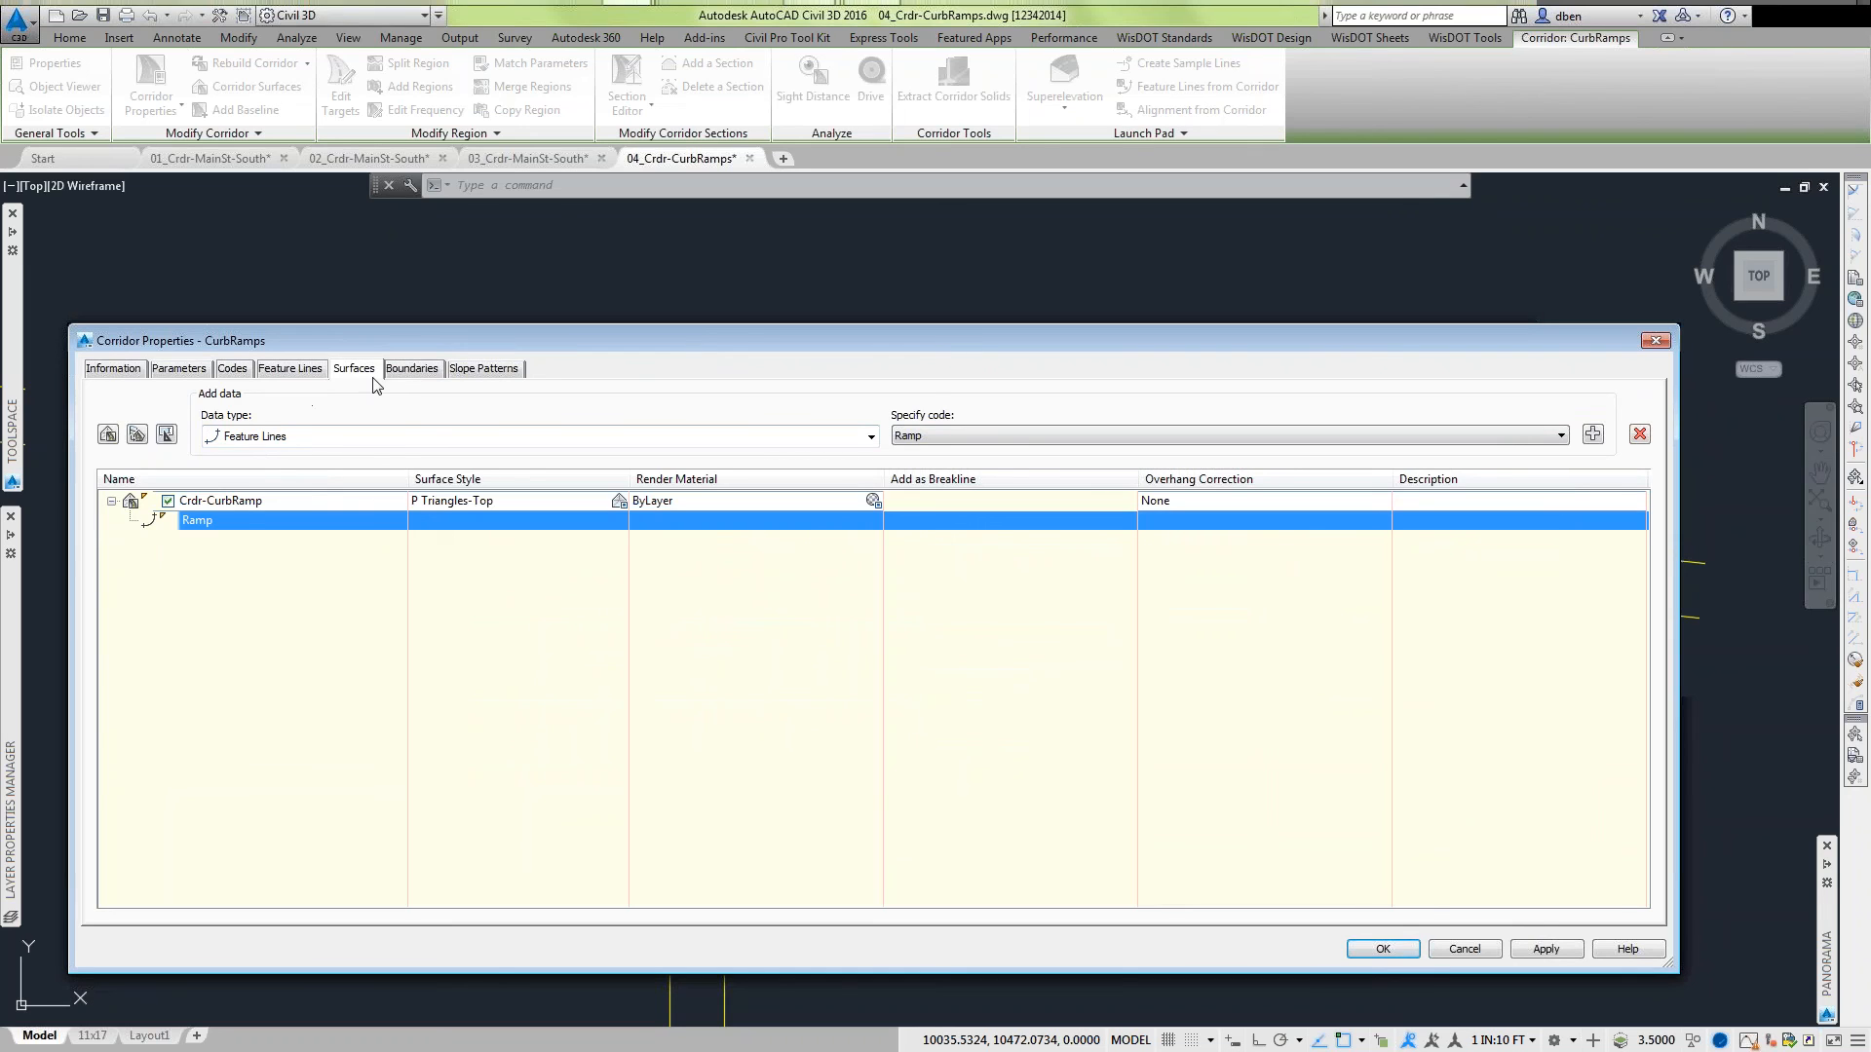
Review the Crdr-CurbRamp surface's boundaries and the options for adding one, and close the corridor properties without changes.
{"action": "left_click", "coordinate": [401, 370]}
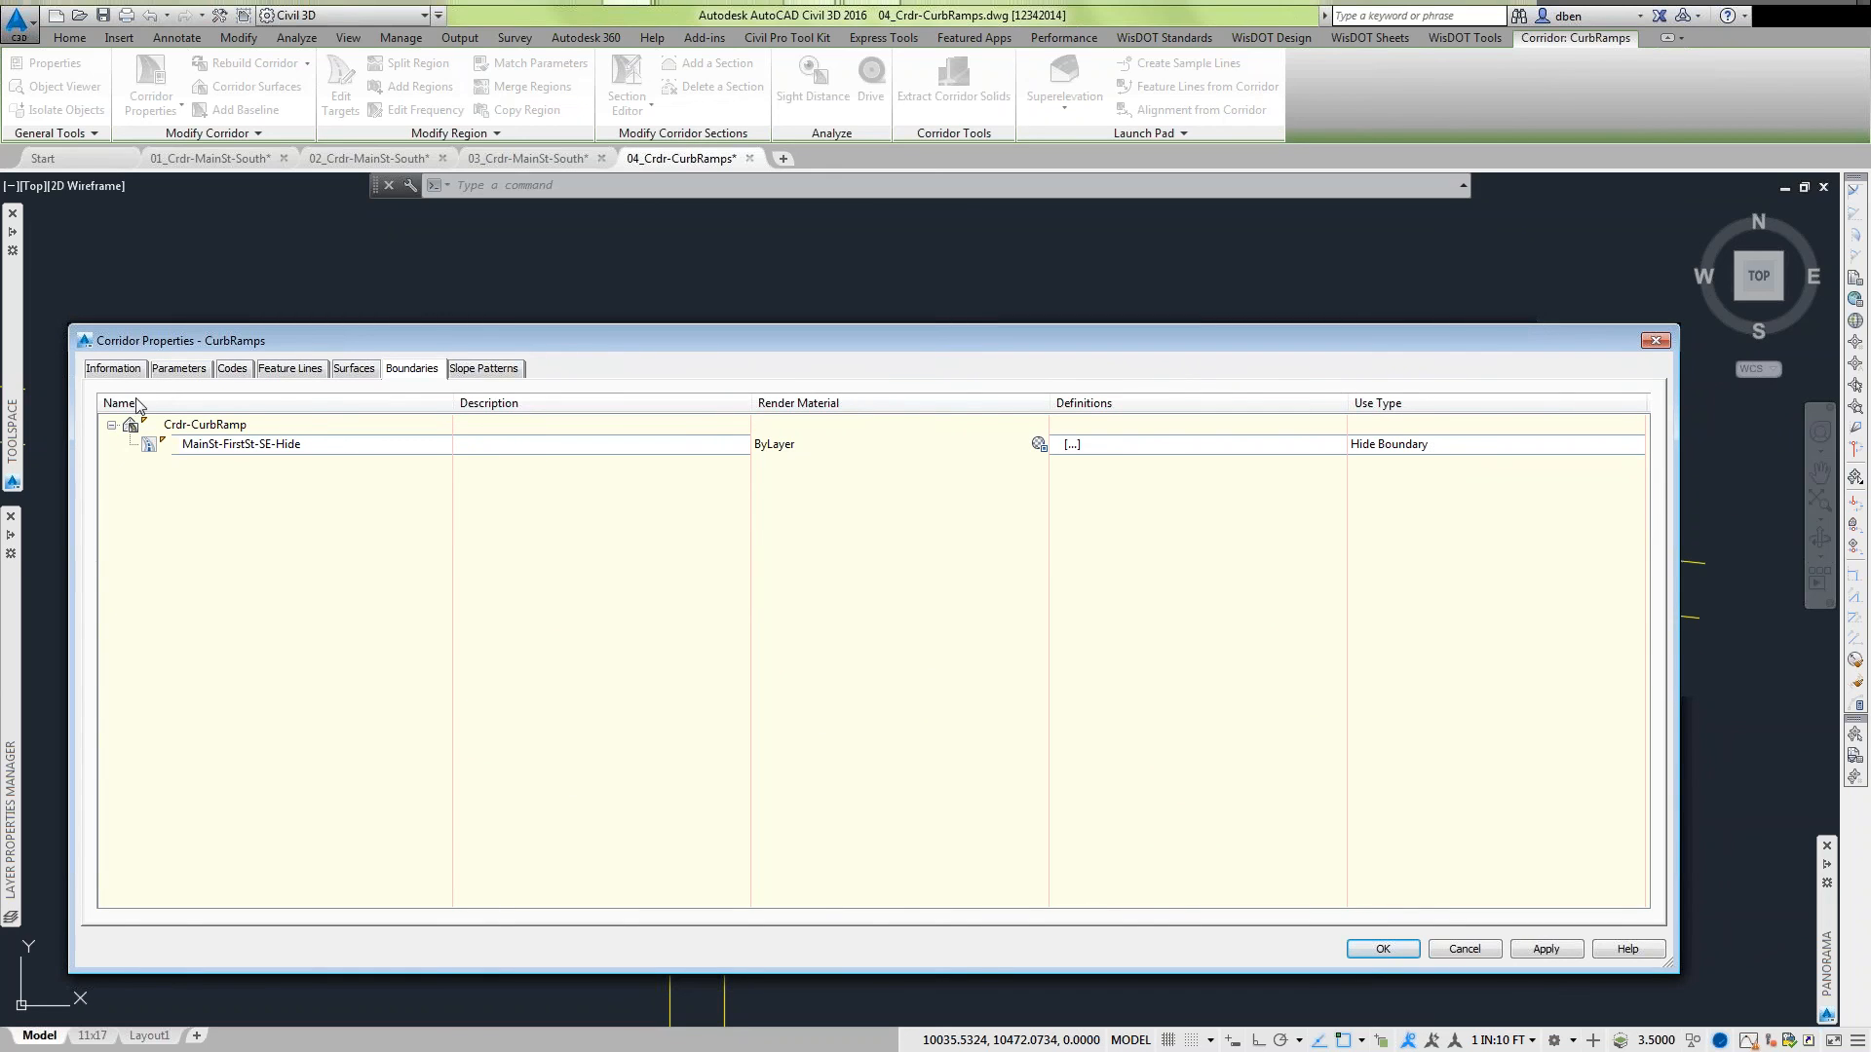
{"action": "right_click", "coordinate": [198, 425]}
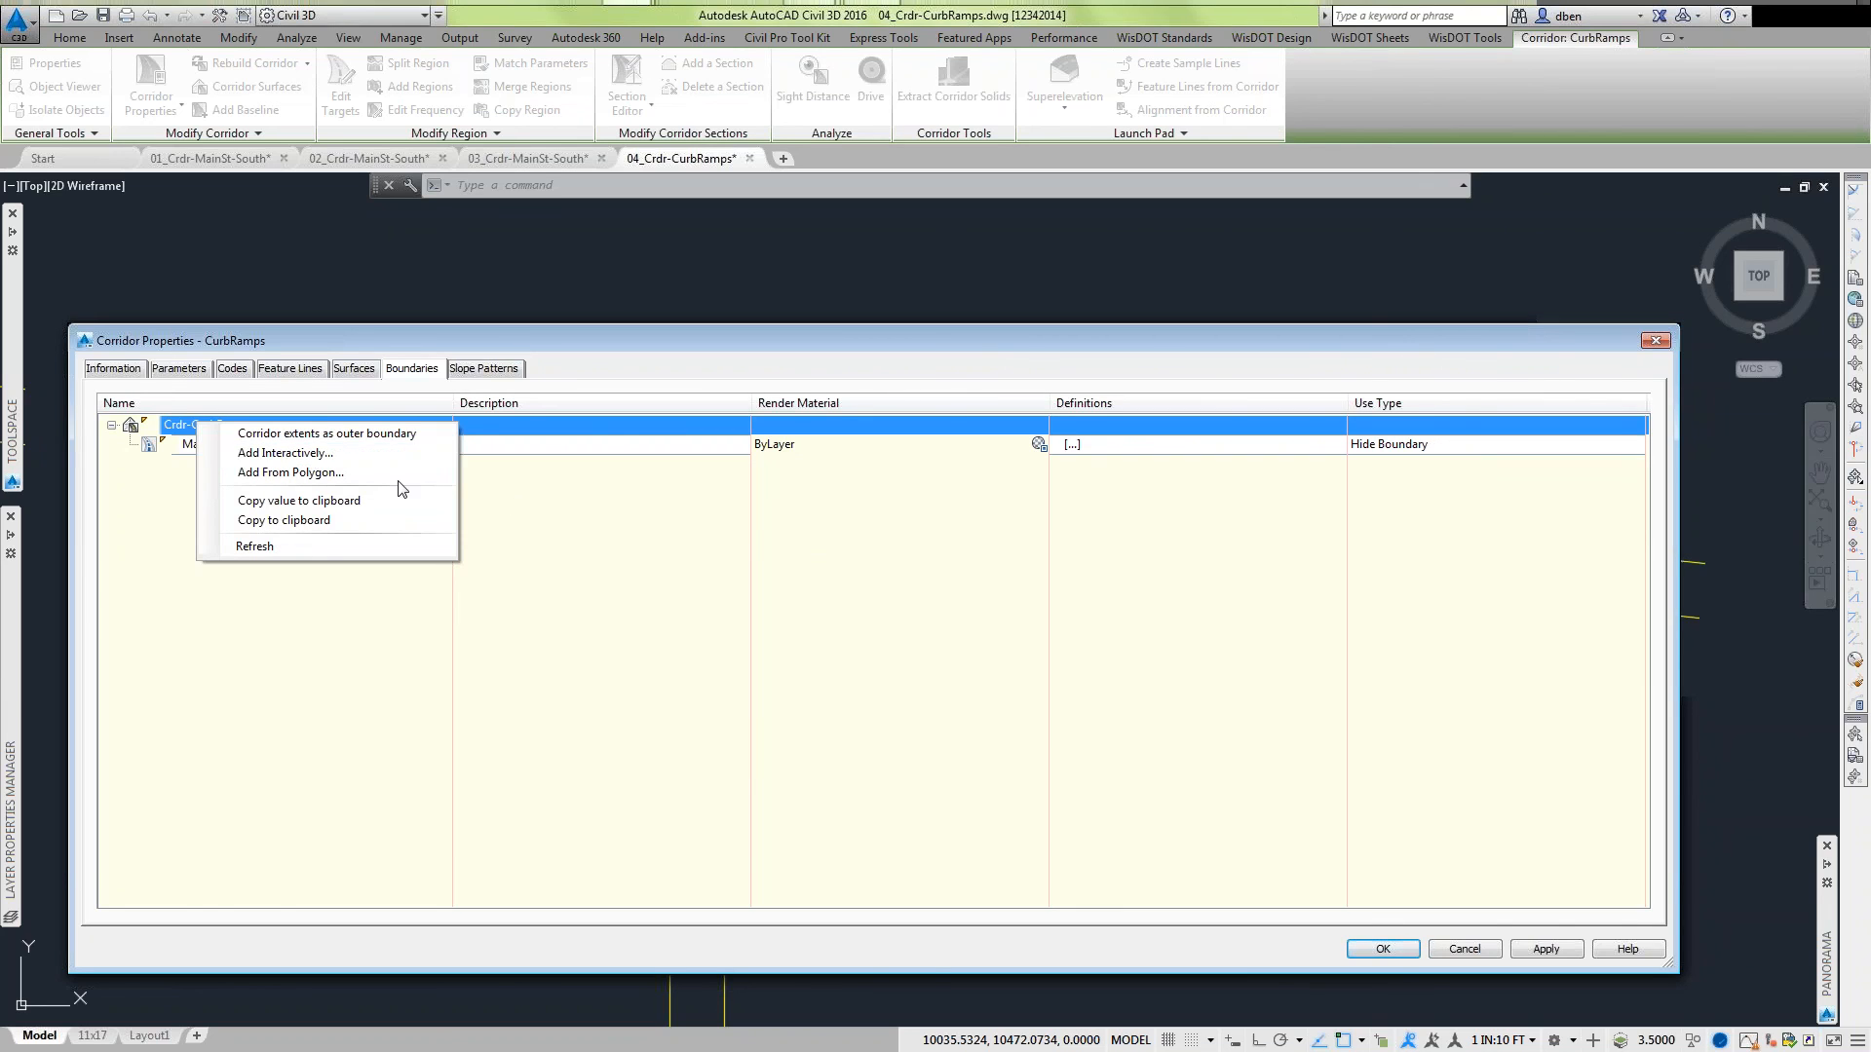
{"action": "left_click", "coordinate": [1465, 949]}
{"action": "key", "text": "Escape"}
Inspect the corridor lines close up and recheck the Crdr-CurbRamp boundary options in Corridor Surfaces, closing without changes.
{"action": "scroll", "coordinate": [701, 535], "scroll_direction": "up", "scroll_amount": 5}
{"action": "scroll", "coordinate": [806, 501], "scroll_direction": "up", "scroll_amount": 3}
{"action": "scroll", "coordinate": [831, 497], "scroll_direction": "down", "scroll_amount": 3}
{"action": "scroll", "coordinate": [880, 505], "scroll_direction": "up", "scroll_amount": 8}
{"action": "scroll", "coordinate": [880, 505], "scroll_direction": "up", "scroll_amount": 3}
{"action": "scroll", "coordinate": [854, 501], "scroll_direction": "down", "scroll_amount": 1}
{"action": "left_click", "coordinate": [766, 480]}
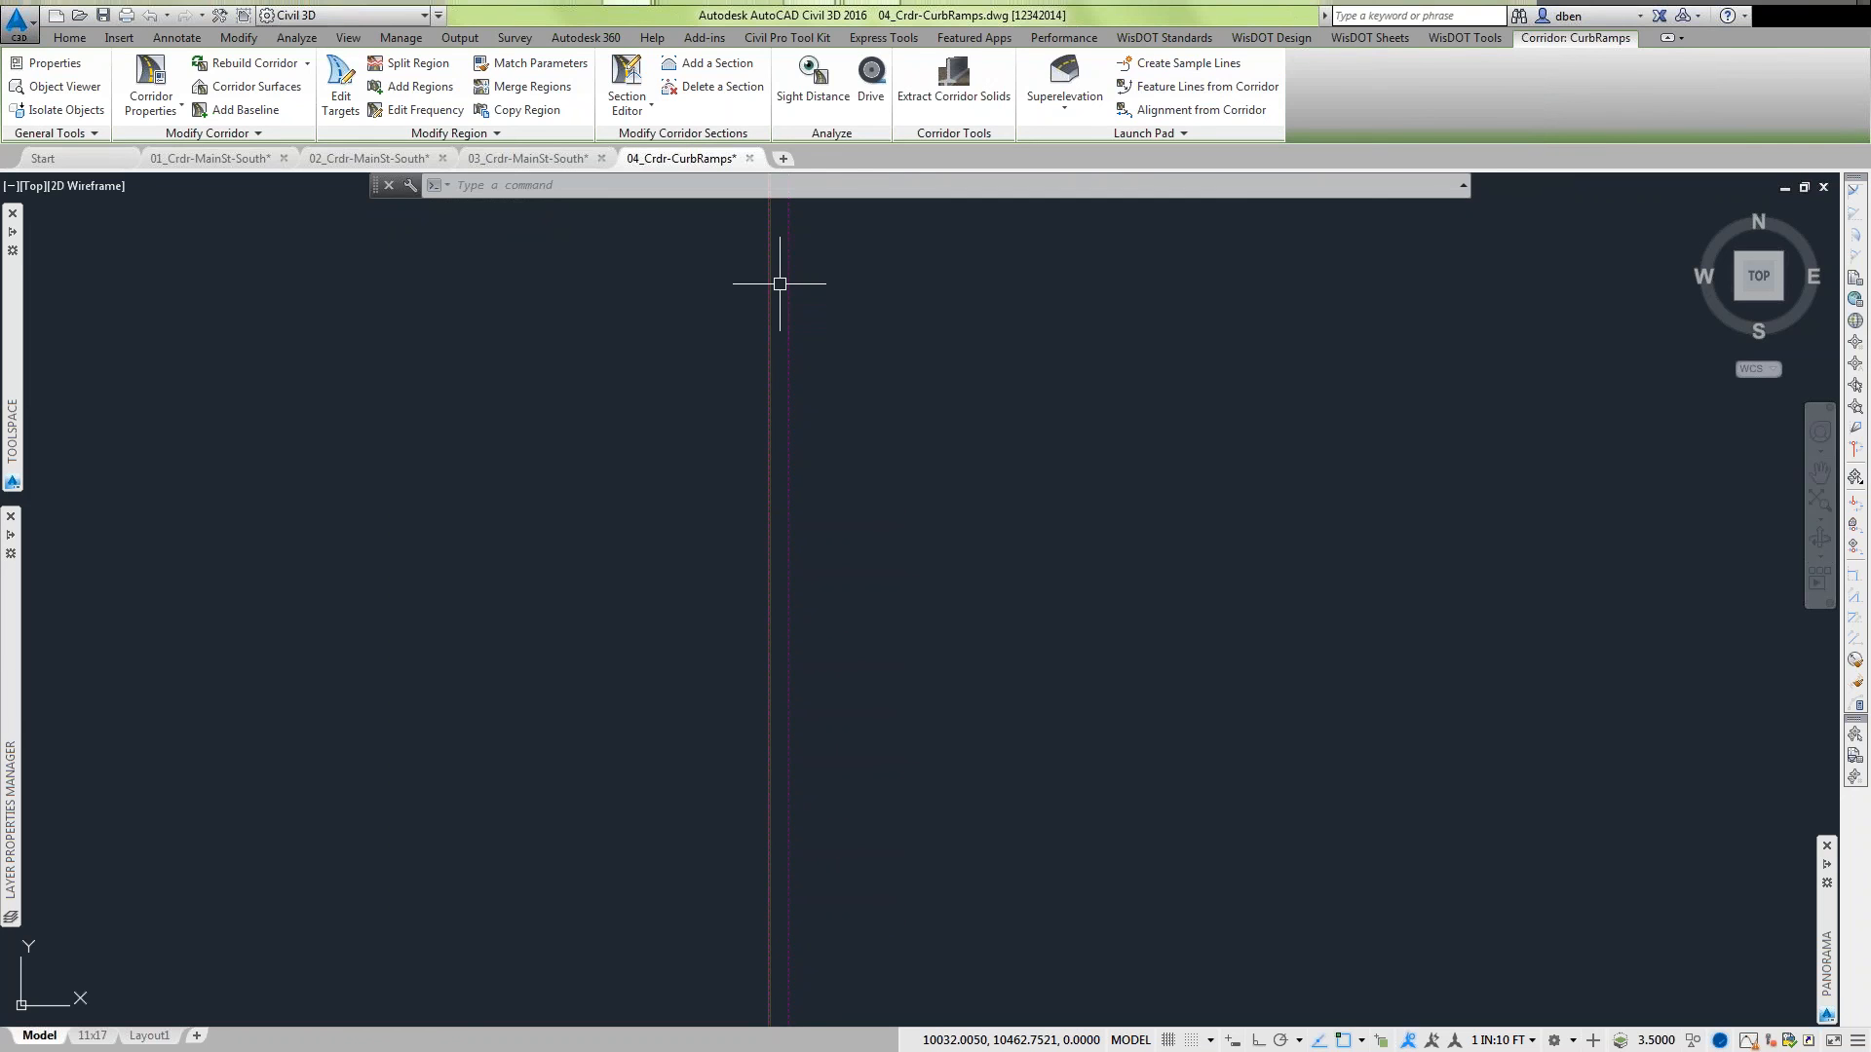
{"action": "left_click", "coordinate": [255, 86]}
{"action": "left_click", "coordinate": [161, 370]}
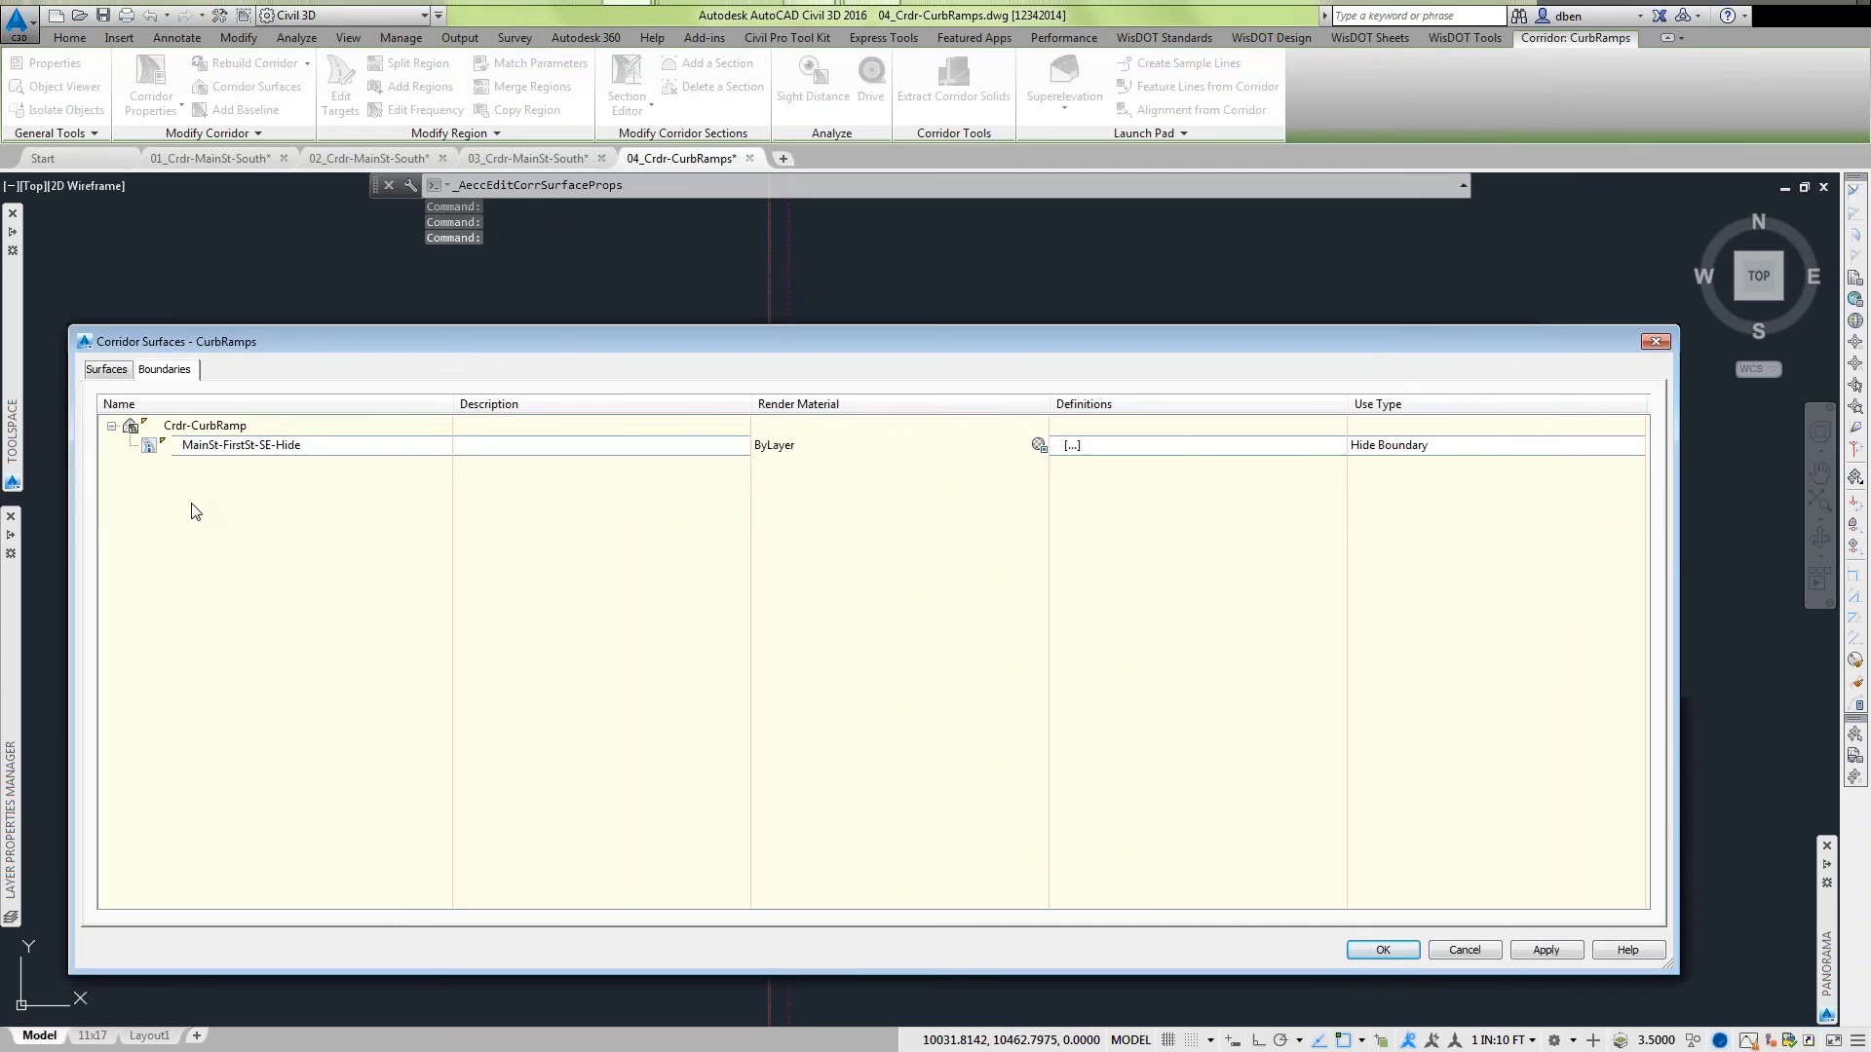
{"action": "right_click", "coordinate": [241, 428]}
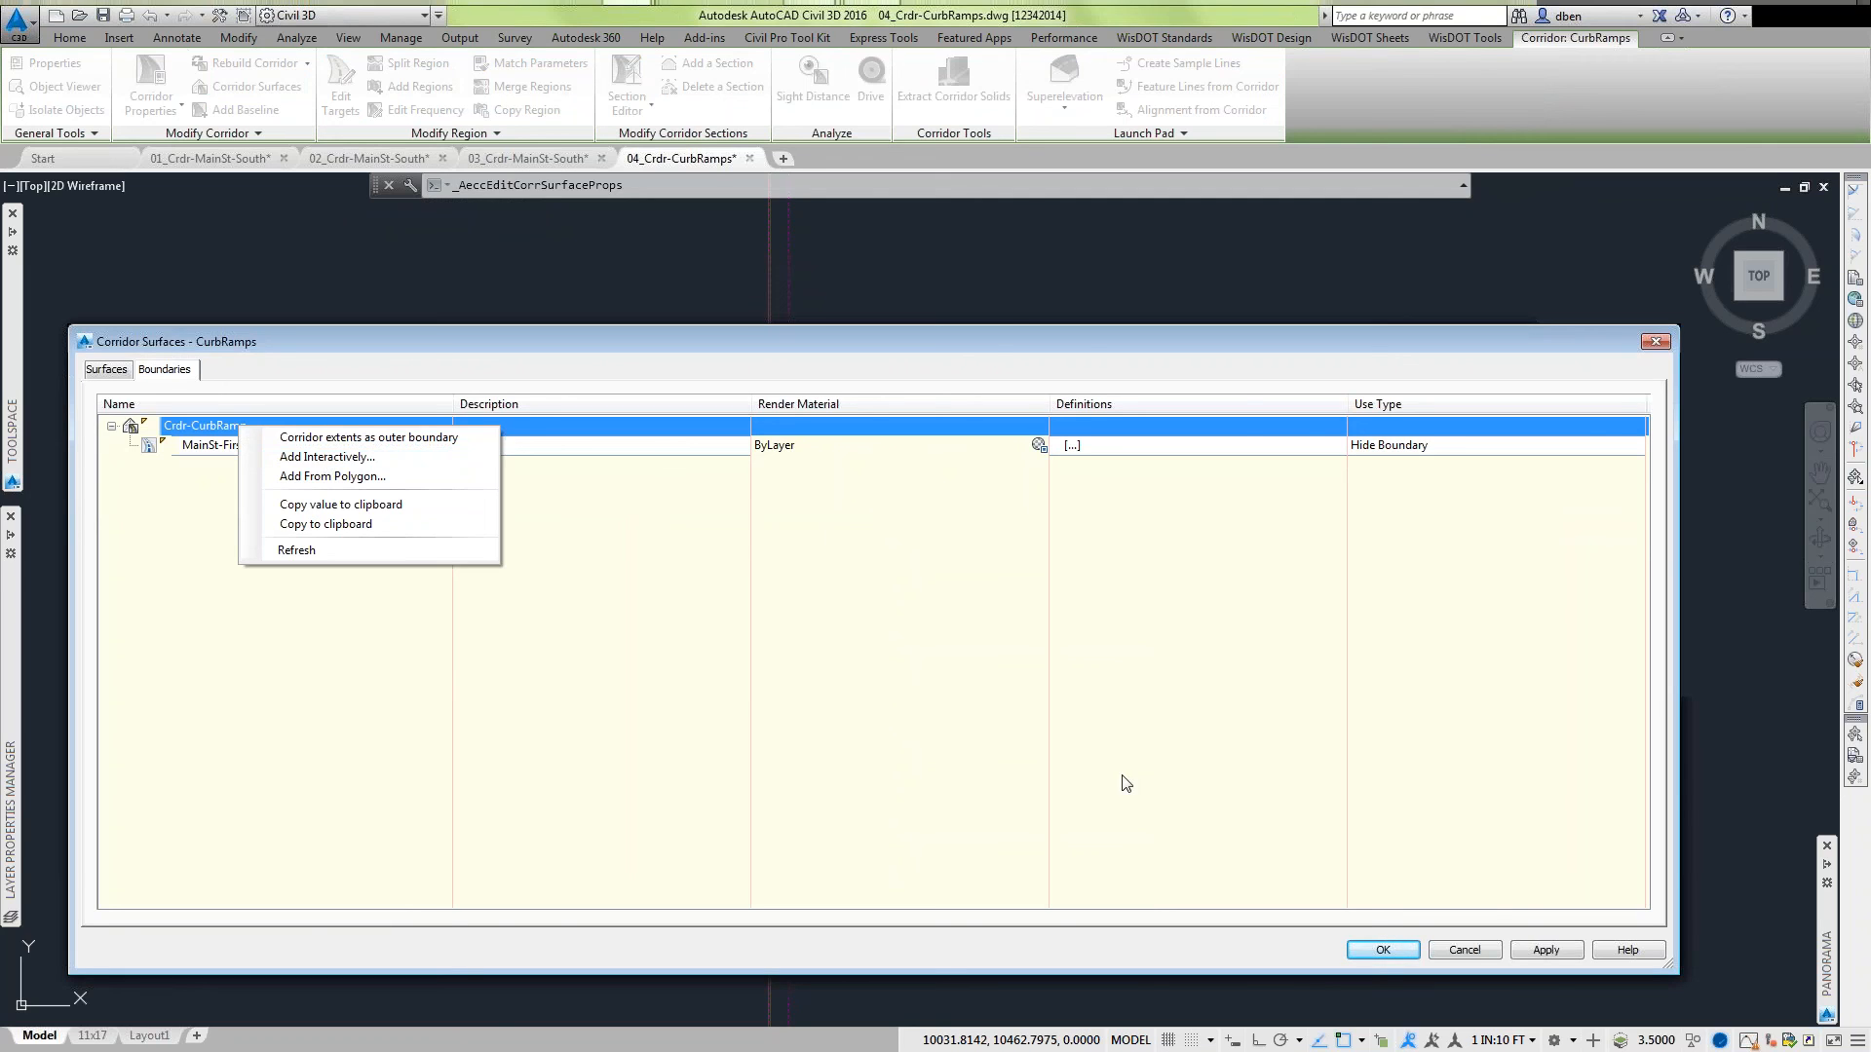
{"action": "left_click", "coordinate": [1442, 953]}
Review the feature lines that define the MainSt-FirstSt-SE-Hide boundary of the Crdr-CurbRamp surface, and close without changes.
{"action": "scroll", "coordinate": [966, 591], "scroll_direction": "down", "scroll_amount": 3}
{"action": "left_click", "coordinate": [966, 592]}
{"action": "scroll", "coordinate": [966, 593], "scroll_direction": "down", "scroll_amount": 5}
{"action": "middle_click_drag", "start_coordinate": [967, 593], "coordinate": [726, 687]}
{"action": "scroll", "coordinate": [1027, 592], "scroll_direction": "down", "scroll_amount": 5}
{"action": "left_click", "coordinate": [1057, 651]}
{"action": "scroll", "coordinate": [726, 687], "scroll_direction": "up", "scroll_amount": 2}
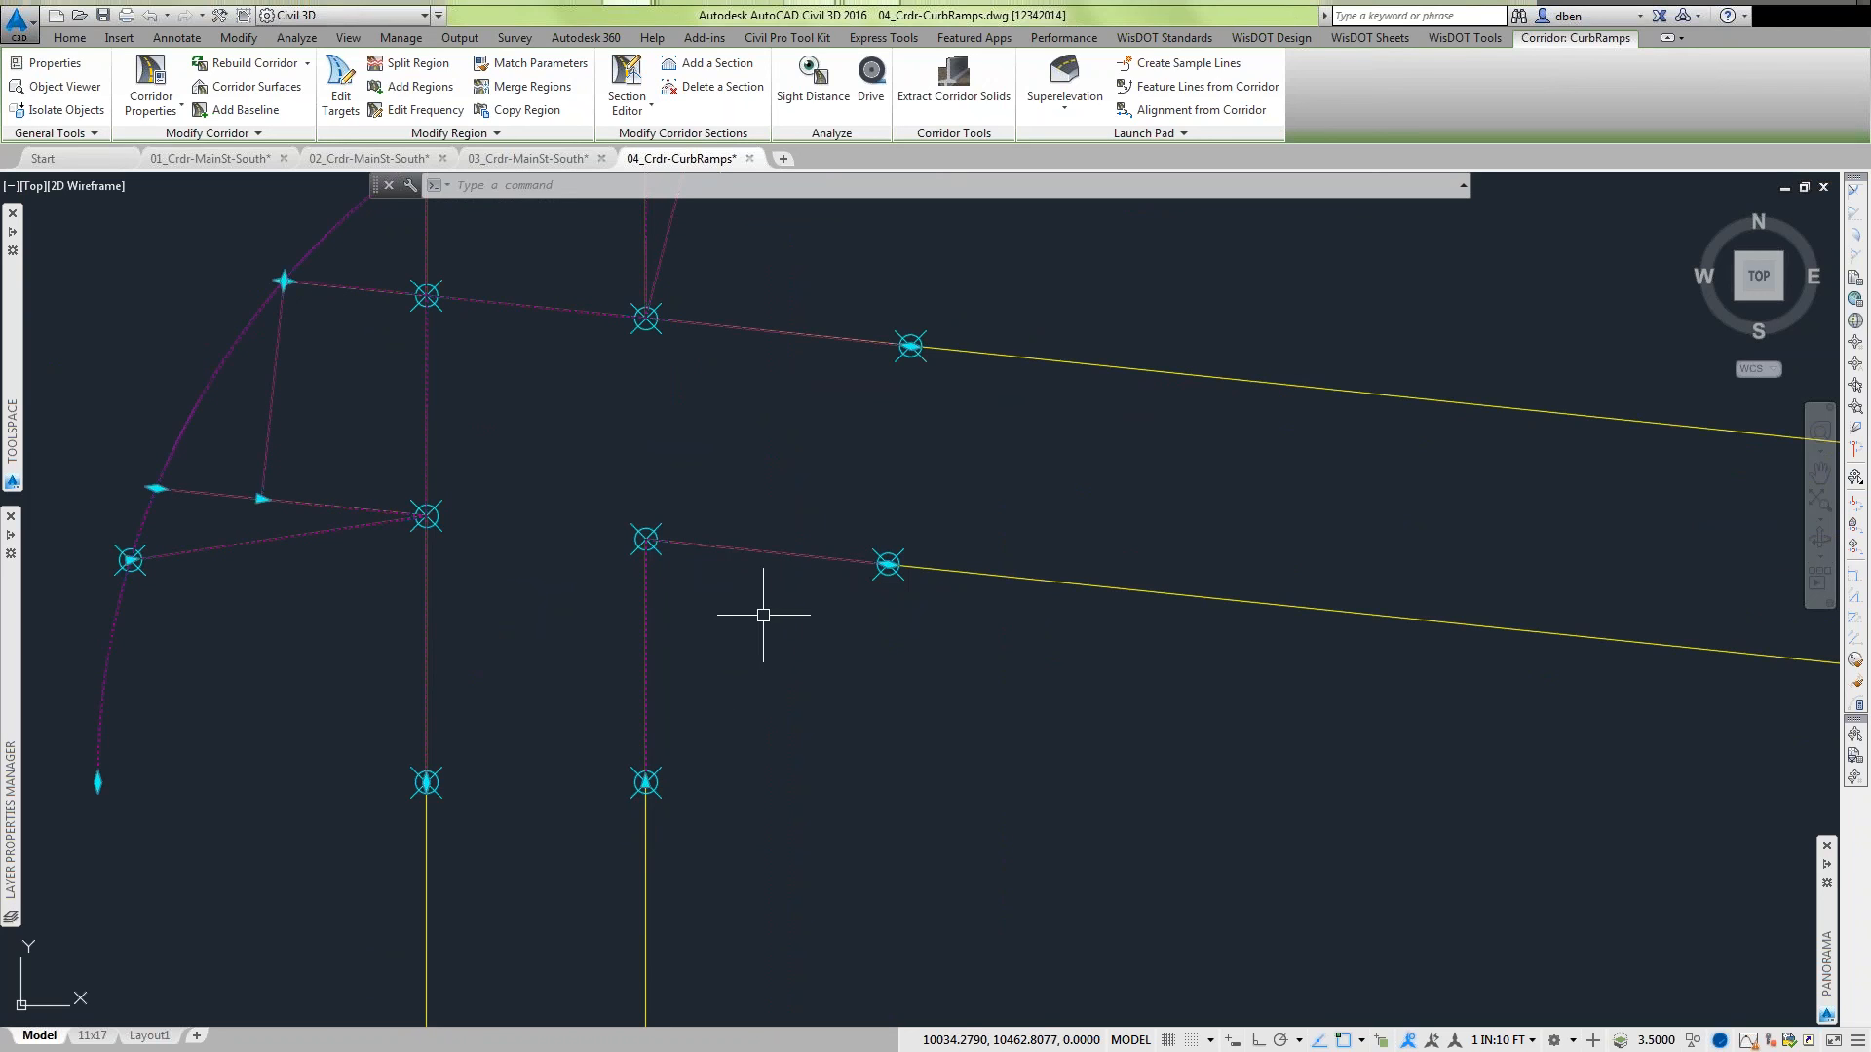
{"action": "scroll", "coordinate": [647, 590], "scroll_direction": "up", "scroll_amount": 4}
{"action": "right_click", "coordinate": [645, 591]}
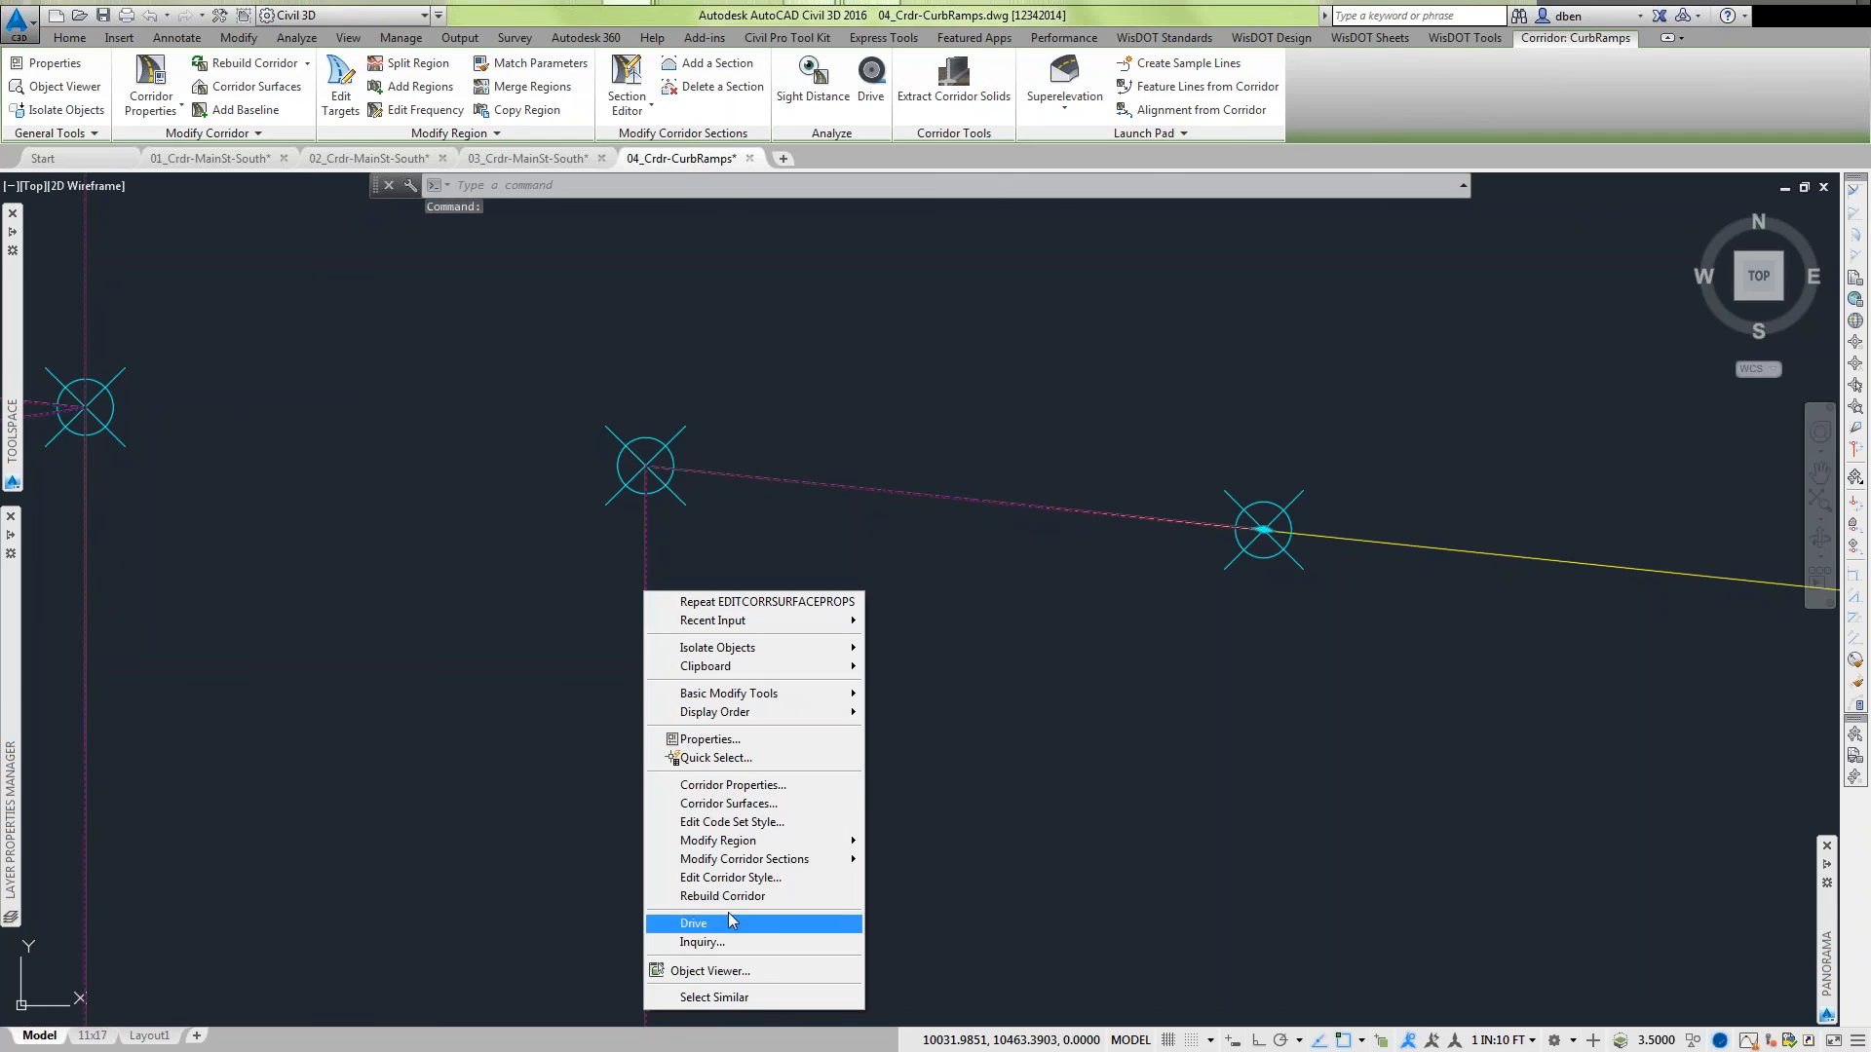
{"action": "left_click", "coordinate": [750, 805]}
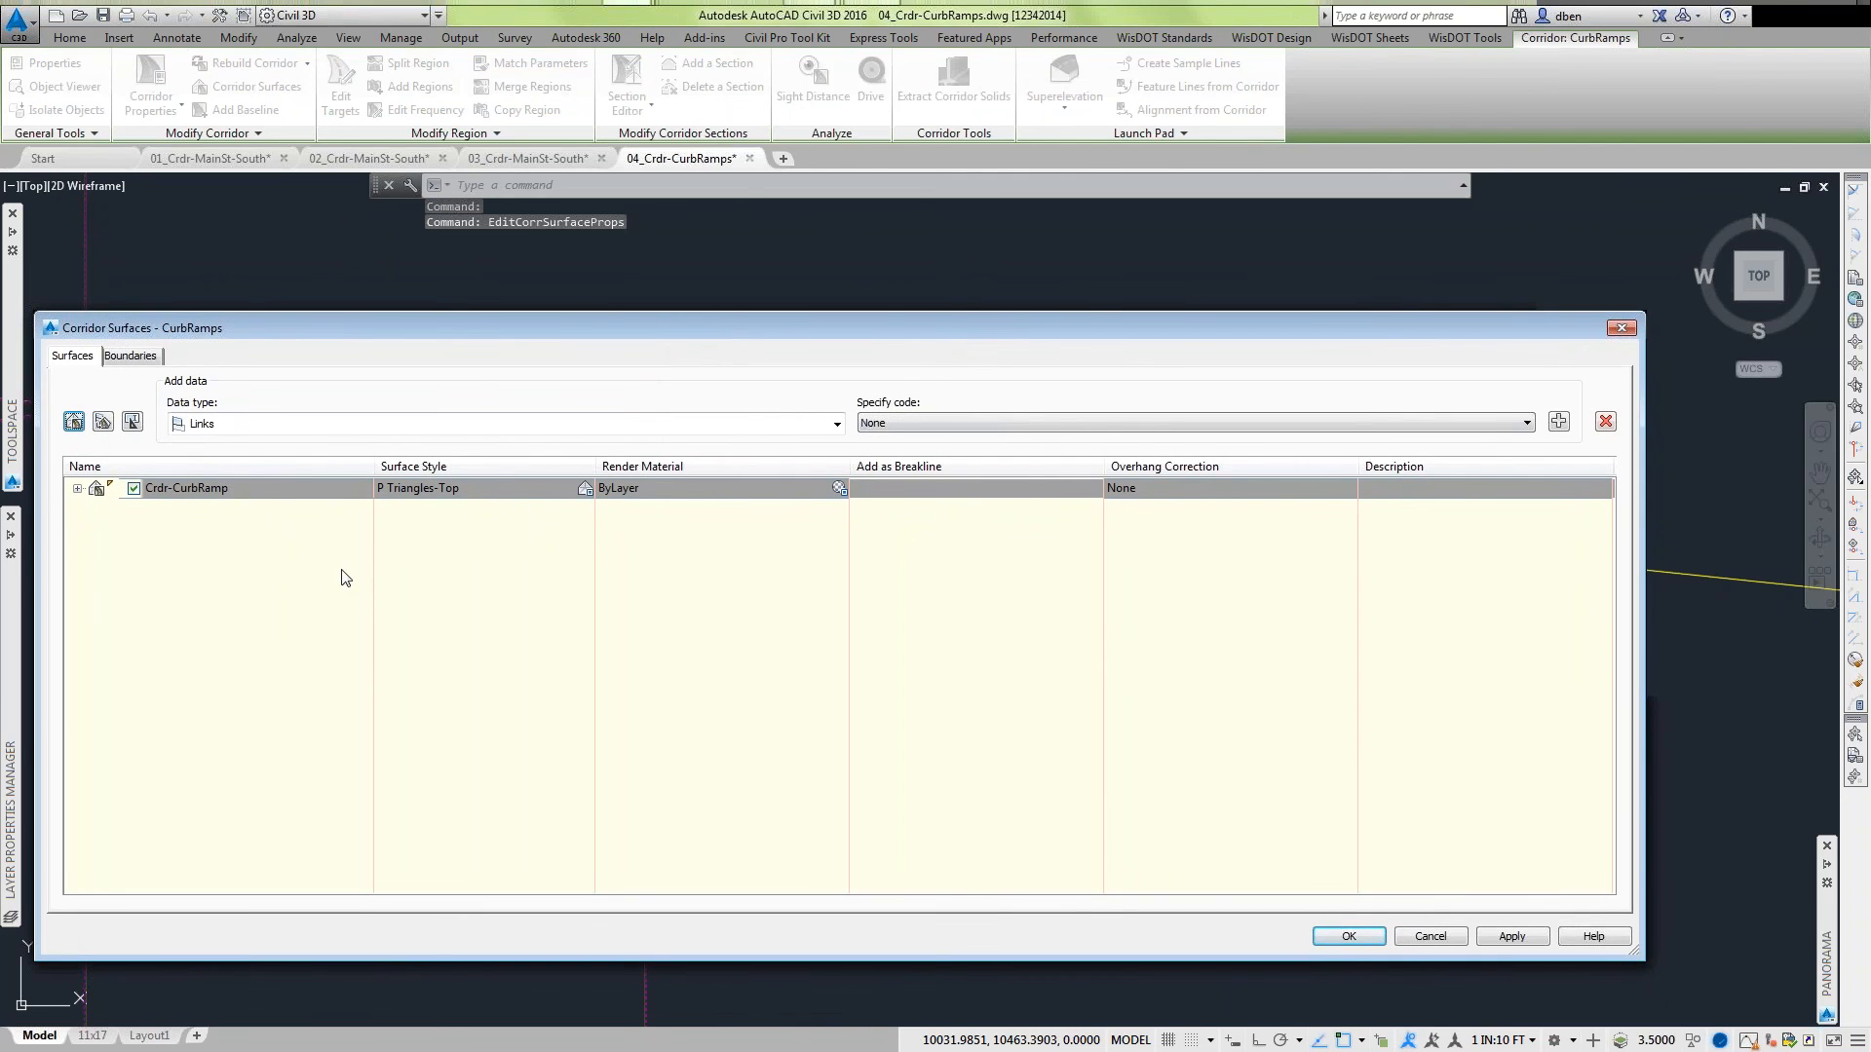
{"action": "left_click", "coordinate": [130, 356]}
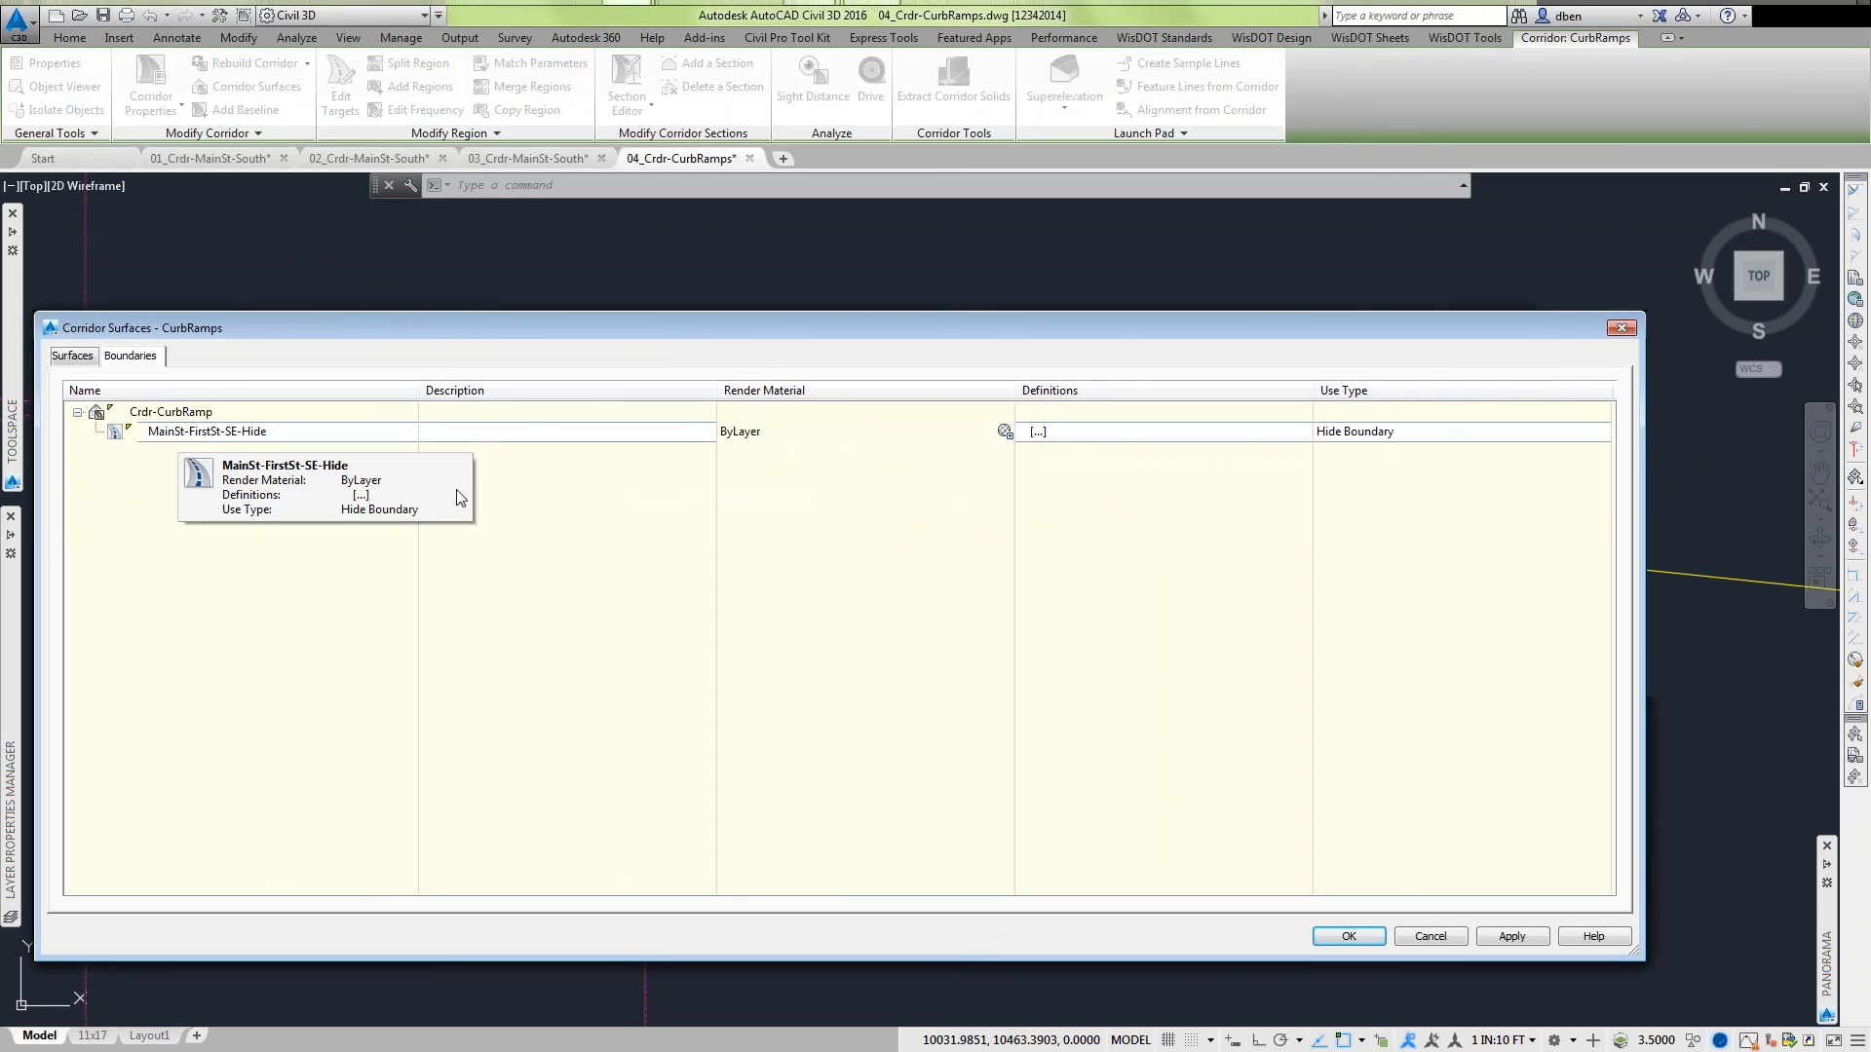
{"action": "left_click", "coordinate": [1038, 432]}
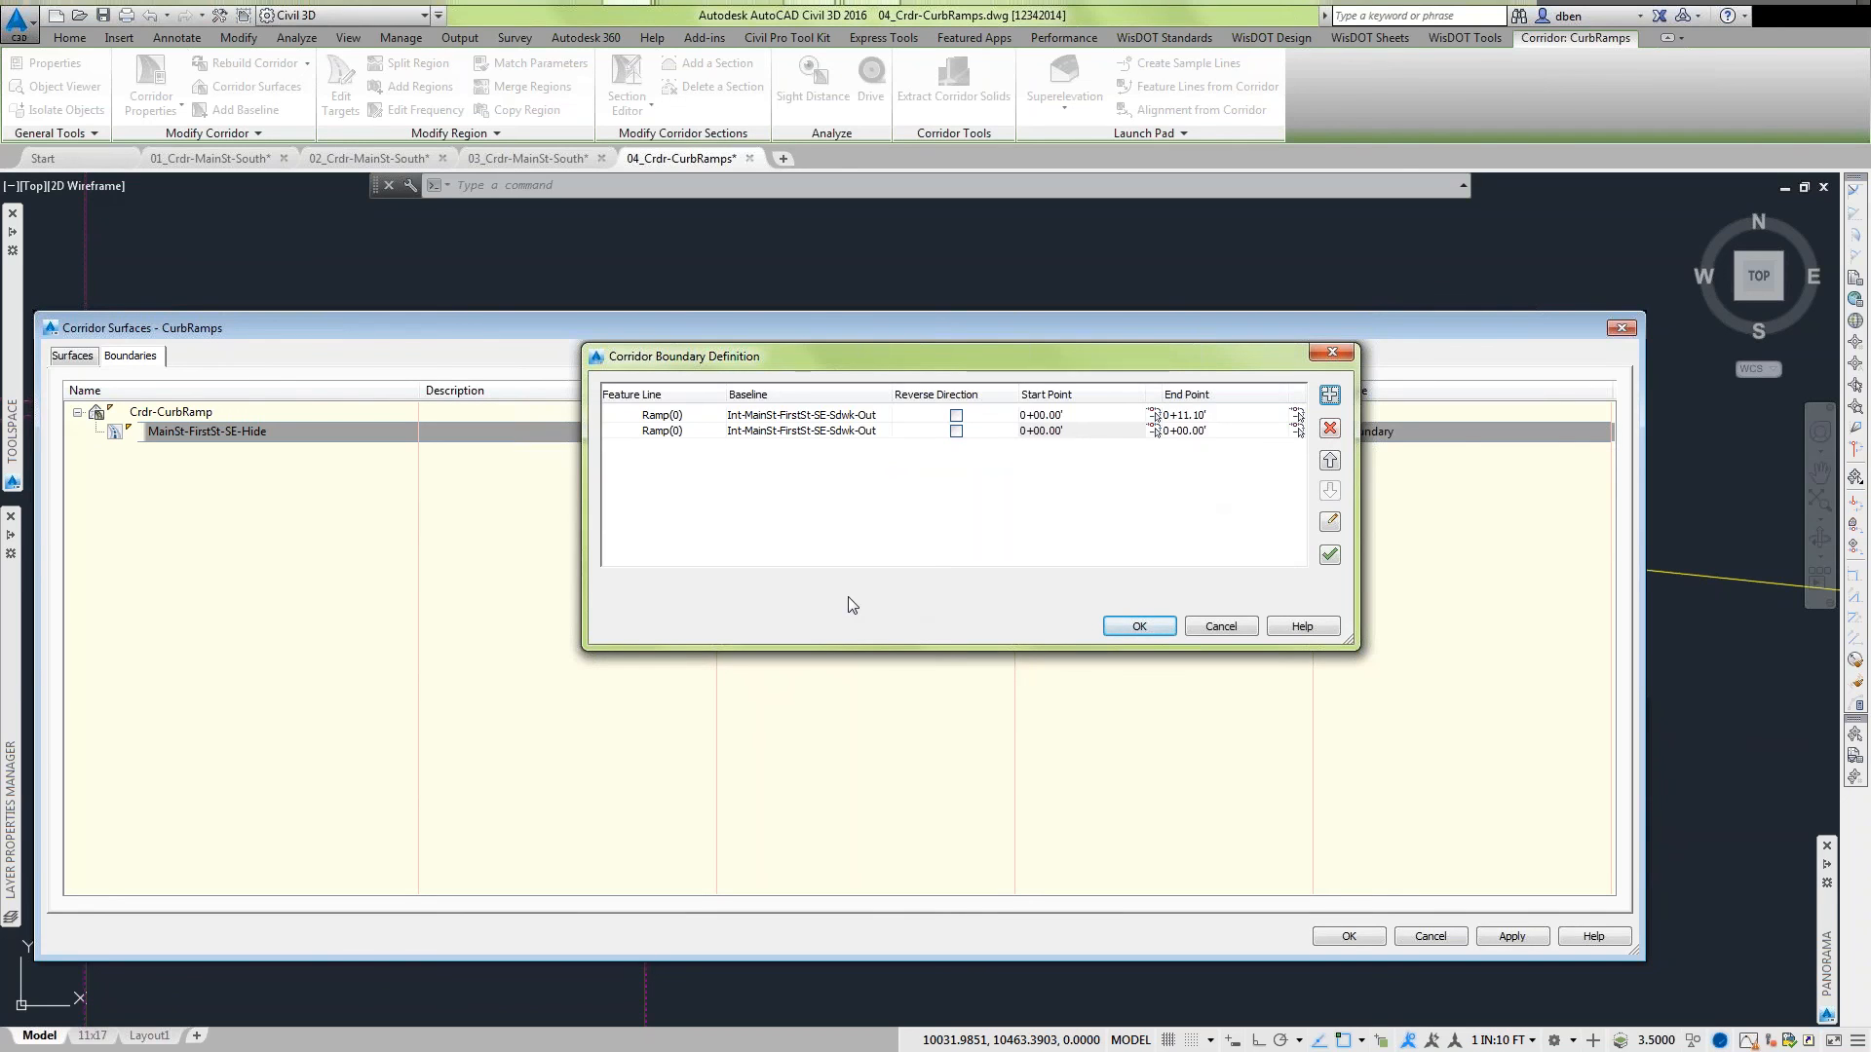
{"action": "left_click", "coordinate": [1209, 630]}
{"action": "left_click", "coordinate": [1439, 940]}
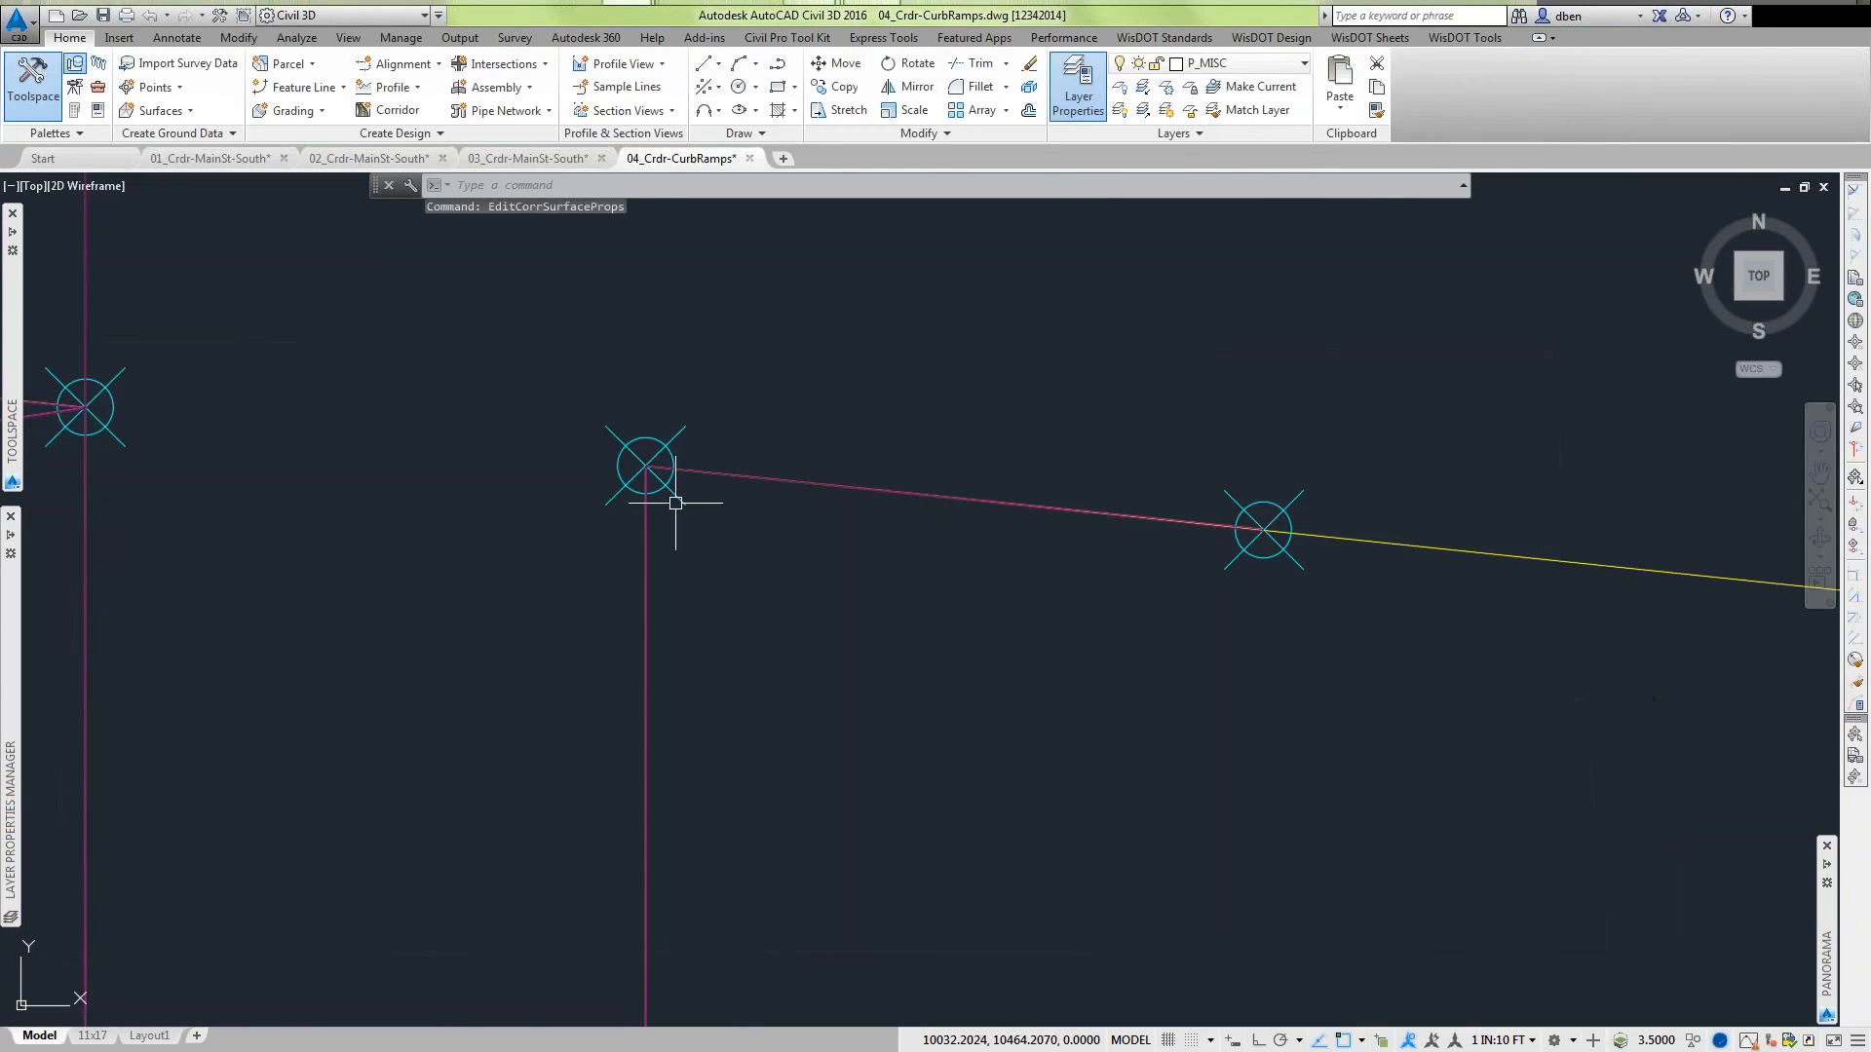
Thaw the P_DTM-Base layer to display the surface triangles around the curb ramp corner.
{"action": "scroll", "coordinate": [626, 451], "scroll_direction": "down", "scroll_amount": 8}
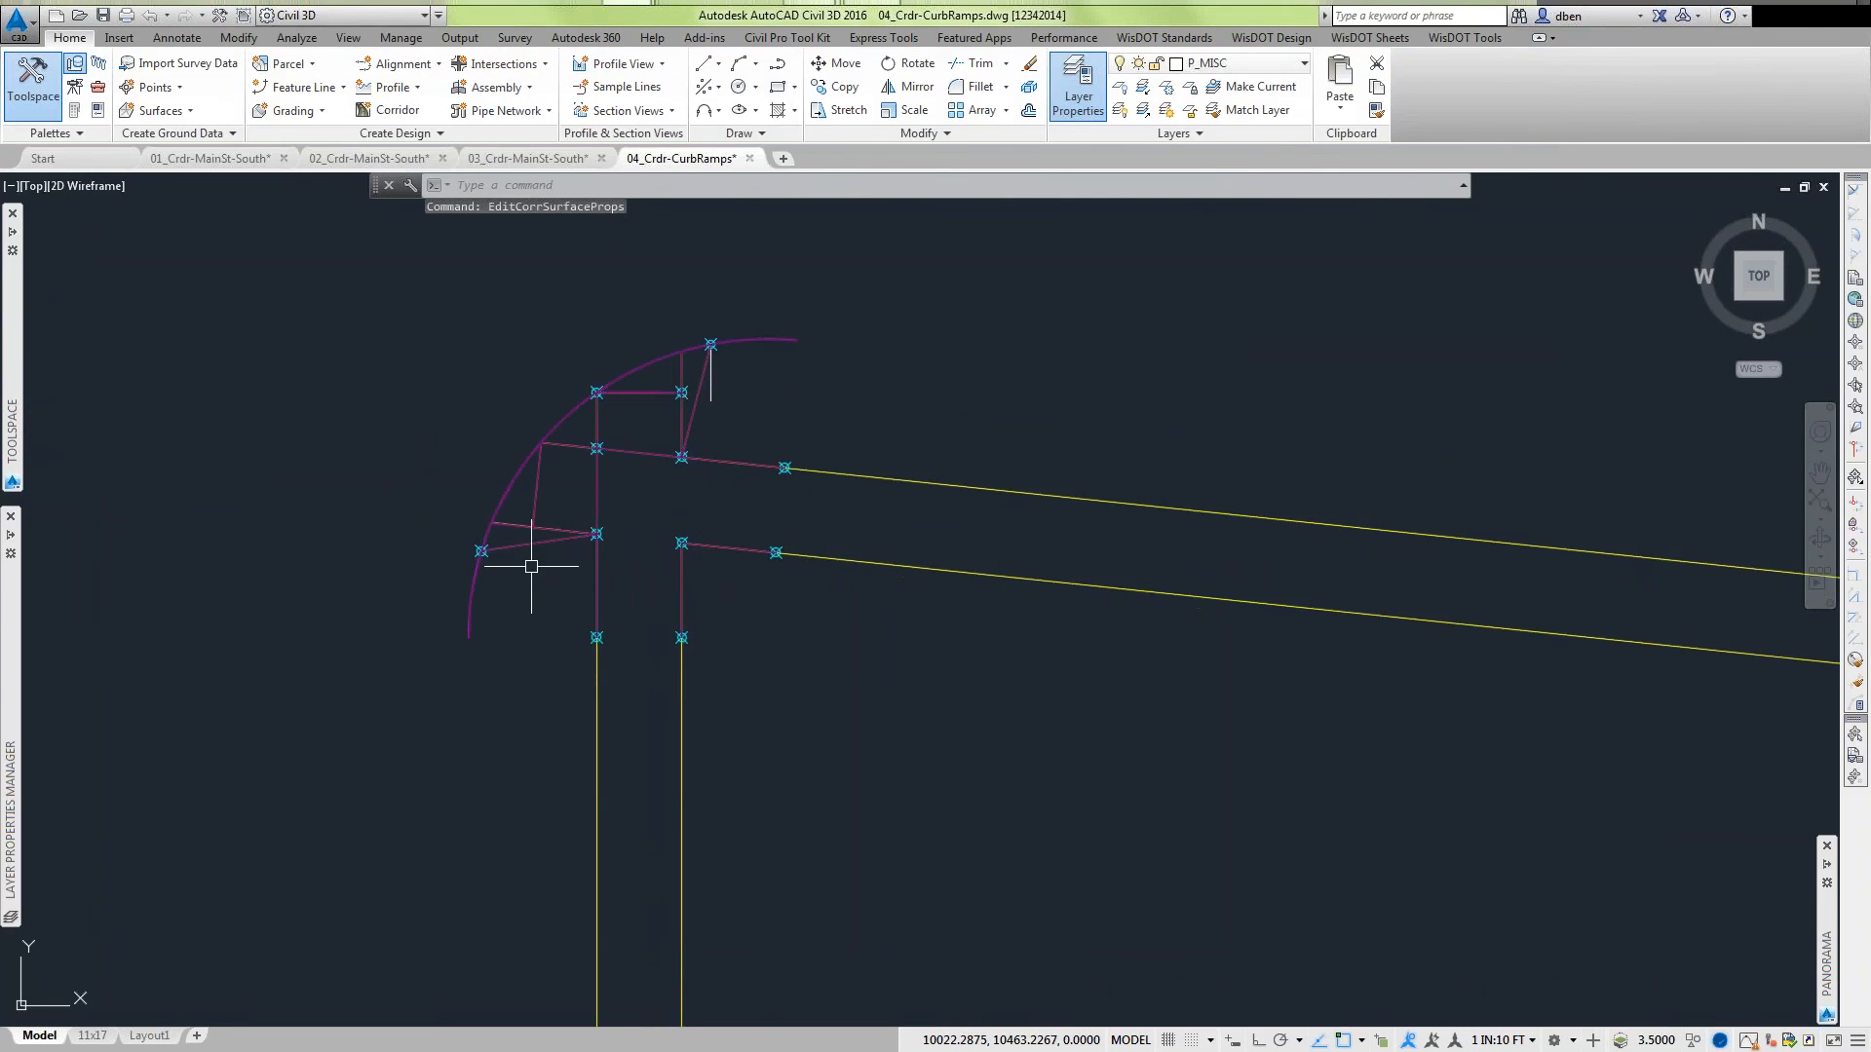
{"action": "mouse_move", "coordinate": [9, 818]}
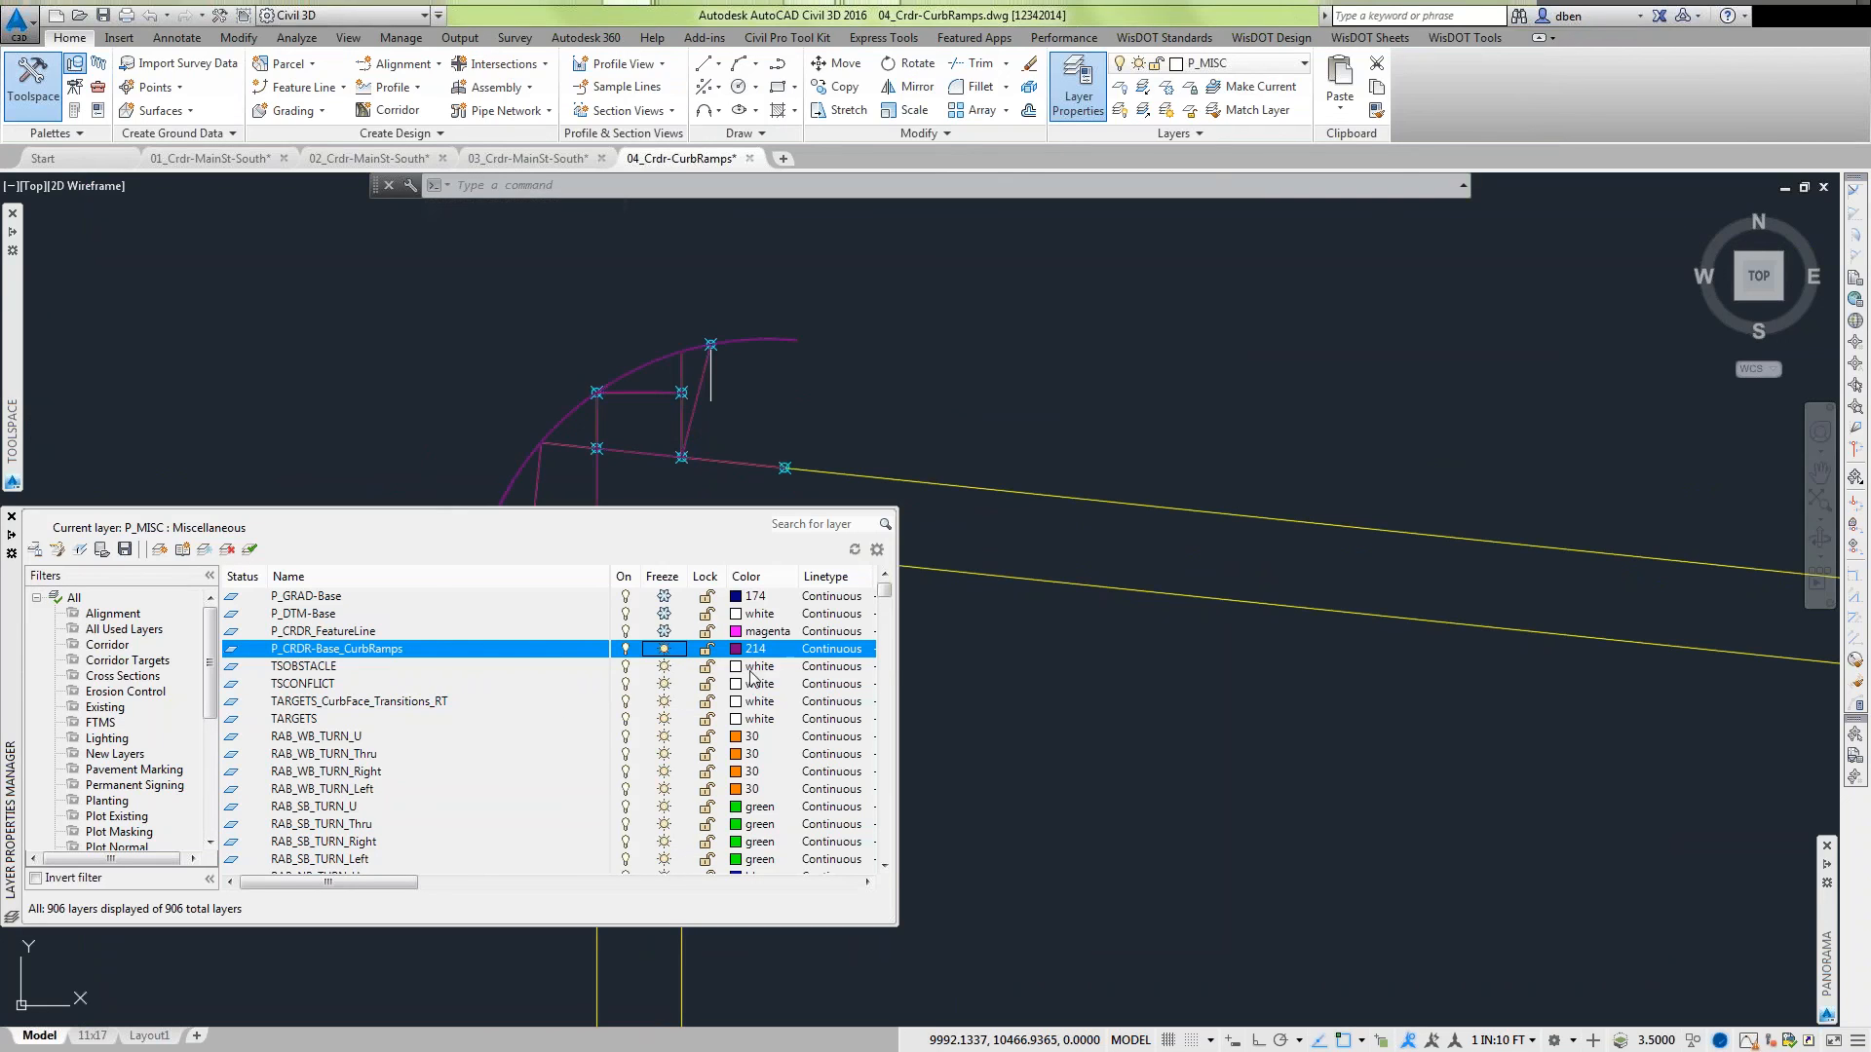
{"action": "left_click", "coordinate": [665, 631]}
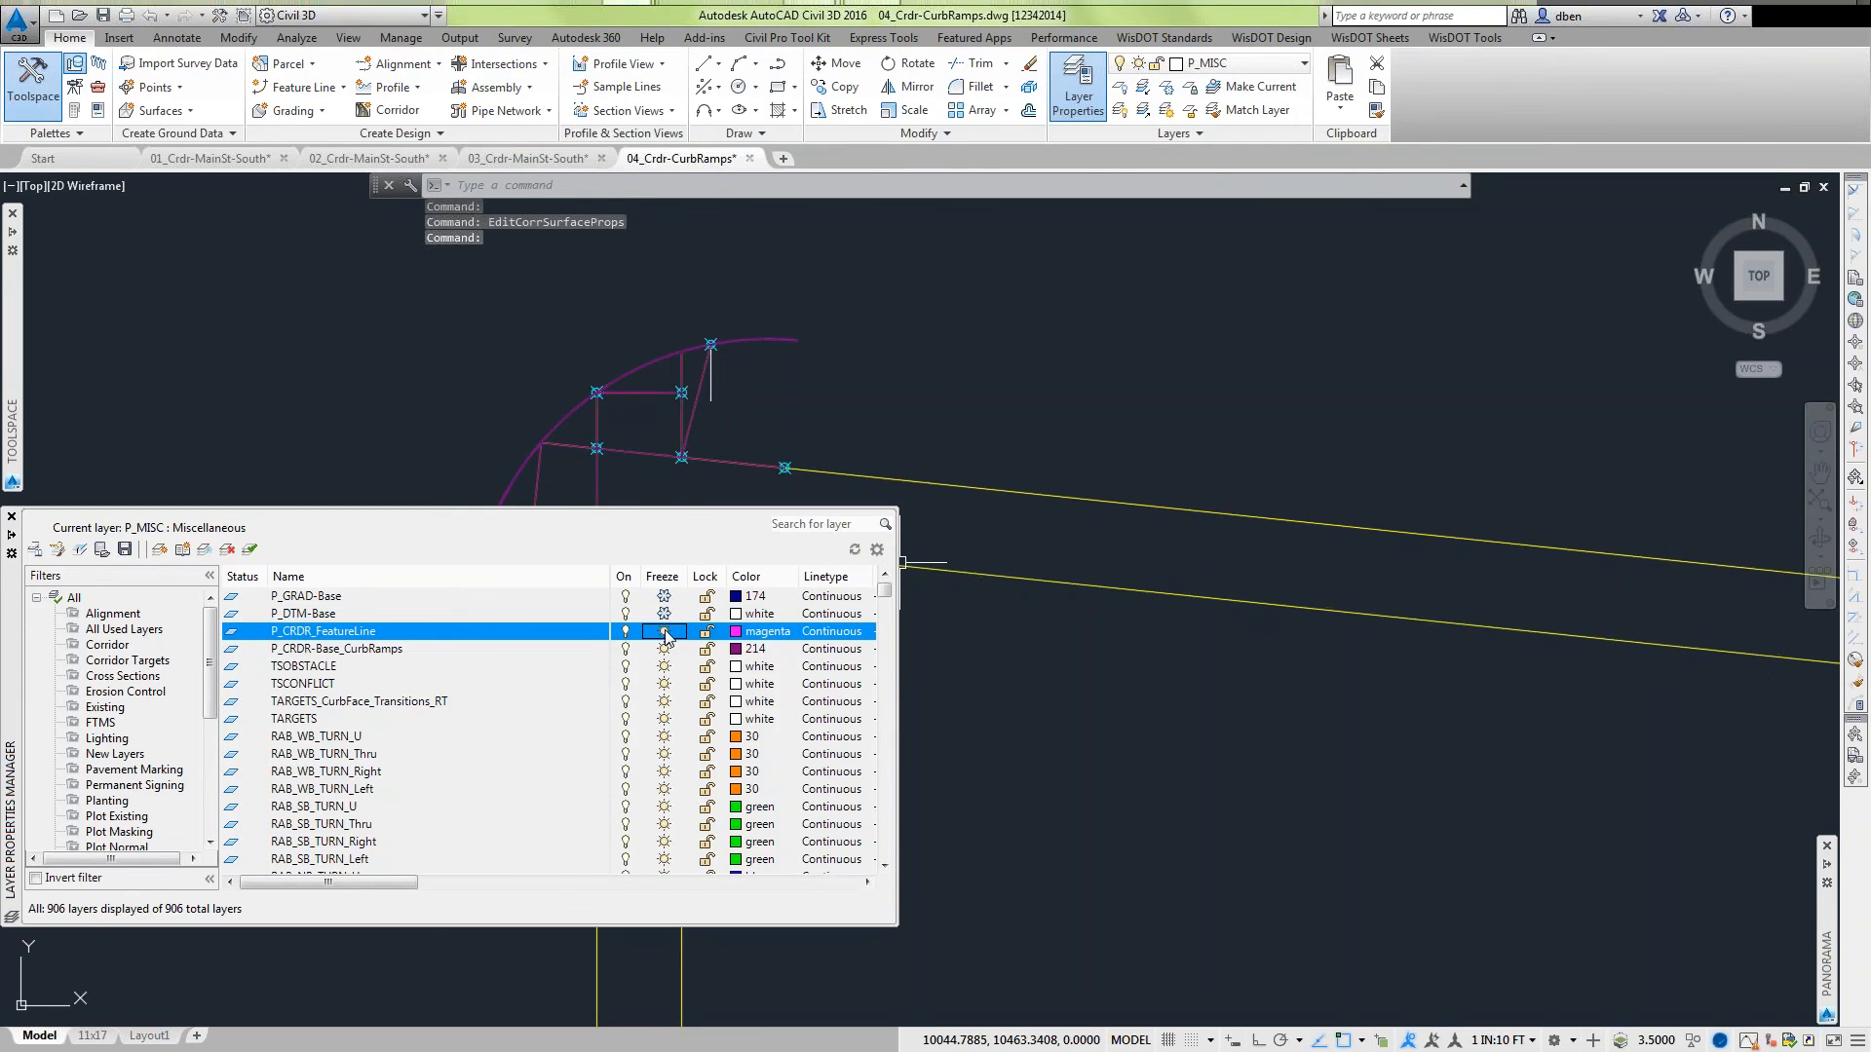
{"action": "left_click", "coordinate": [666, 615]}
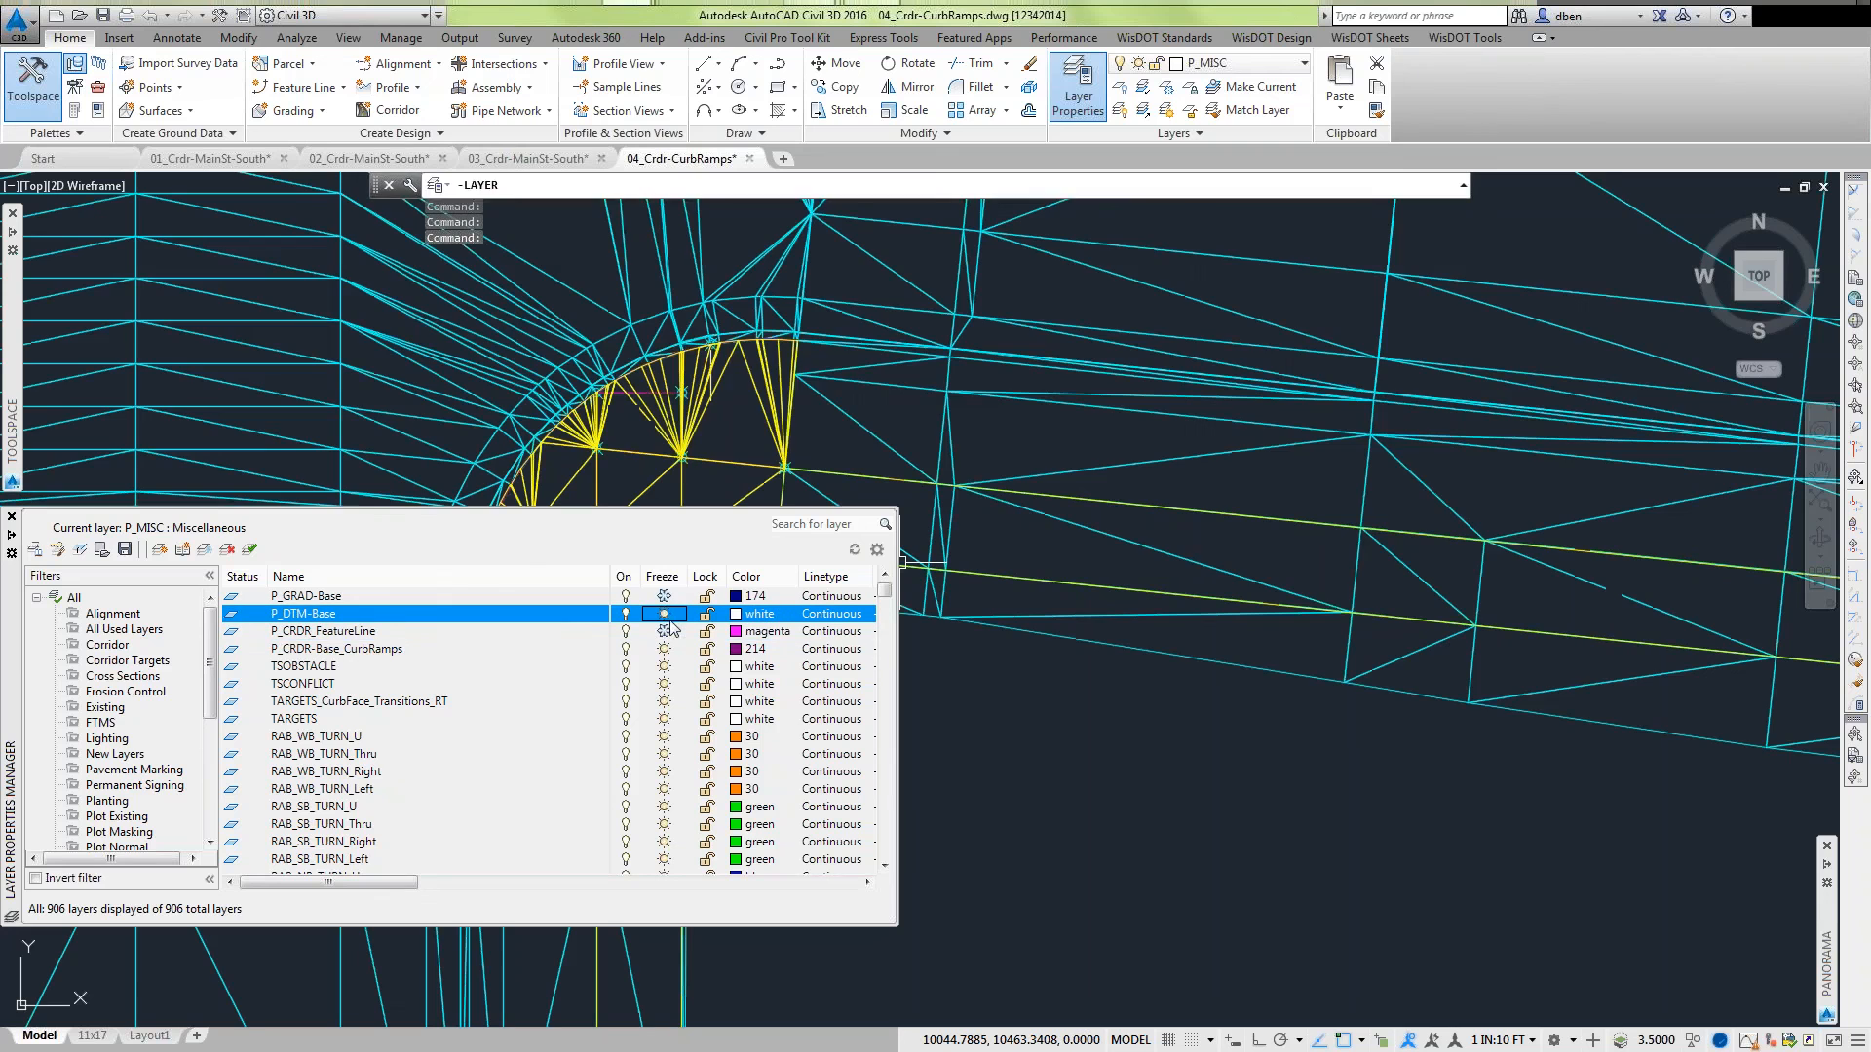
{"action": "mouse_move", "coordinate": [11, 596]}
{"action": "left_mouse_down"}
{"action": "mouse_move", "coordinate": [254, 769]}
{"action": "mouse_move", "coordinate": [629, 610]}
{"action": "mouse_move", "coordinate": [794, 179]}
{"action": "left_mouse_up"}
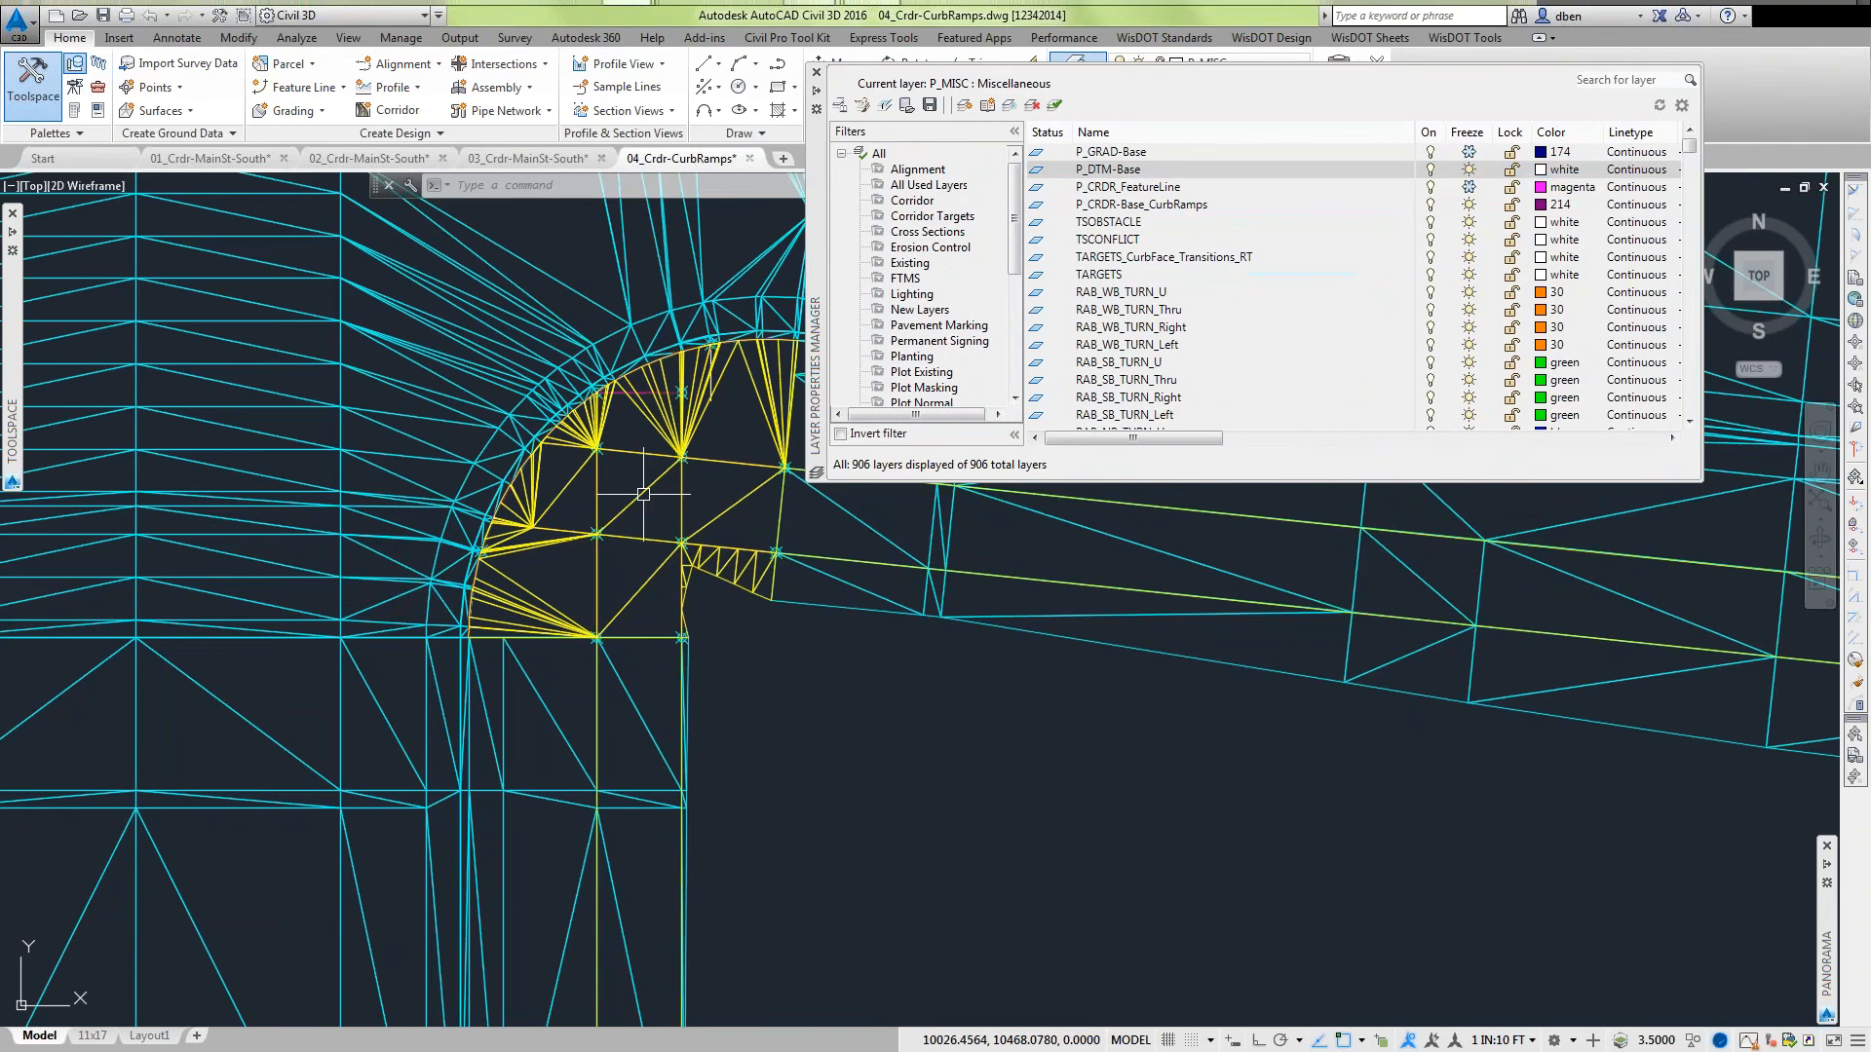
Inspect the Crdr-MainSt-South-Ultimate surface triangles beside the curb ramp, deselect the surface, and return to the P_DTM-Base layer settings.
{"action": "scroll", "coordinate": [681, 544], "scroll_direction": "up", "scroll_amount": 1}
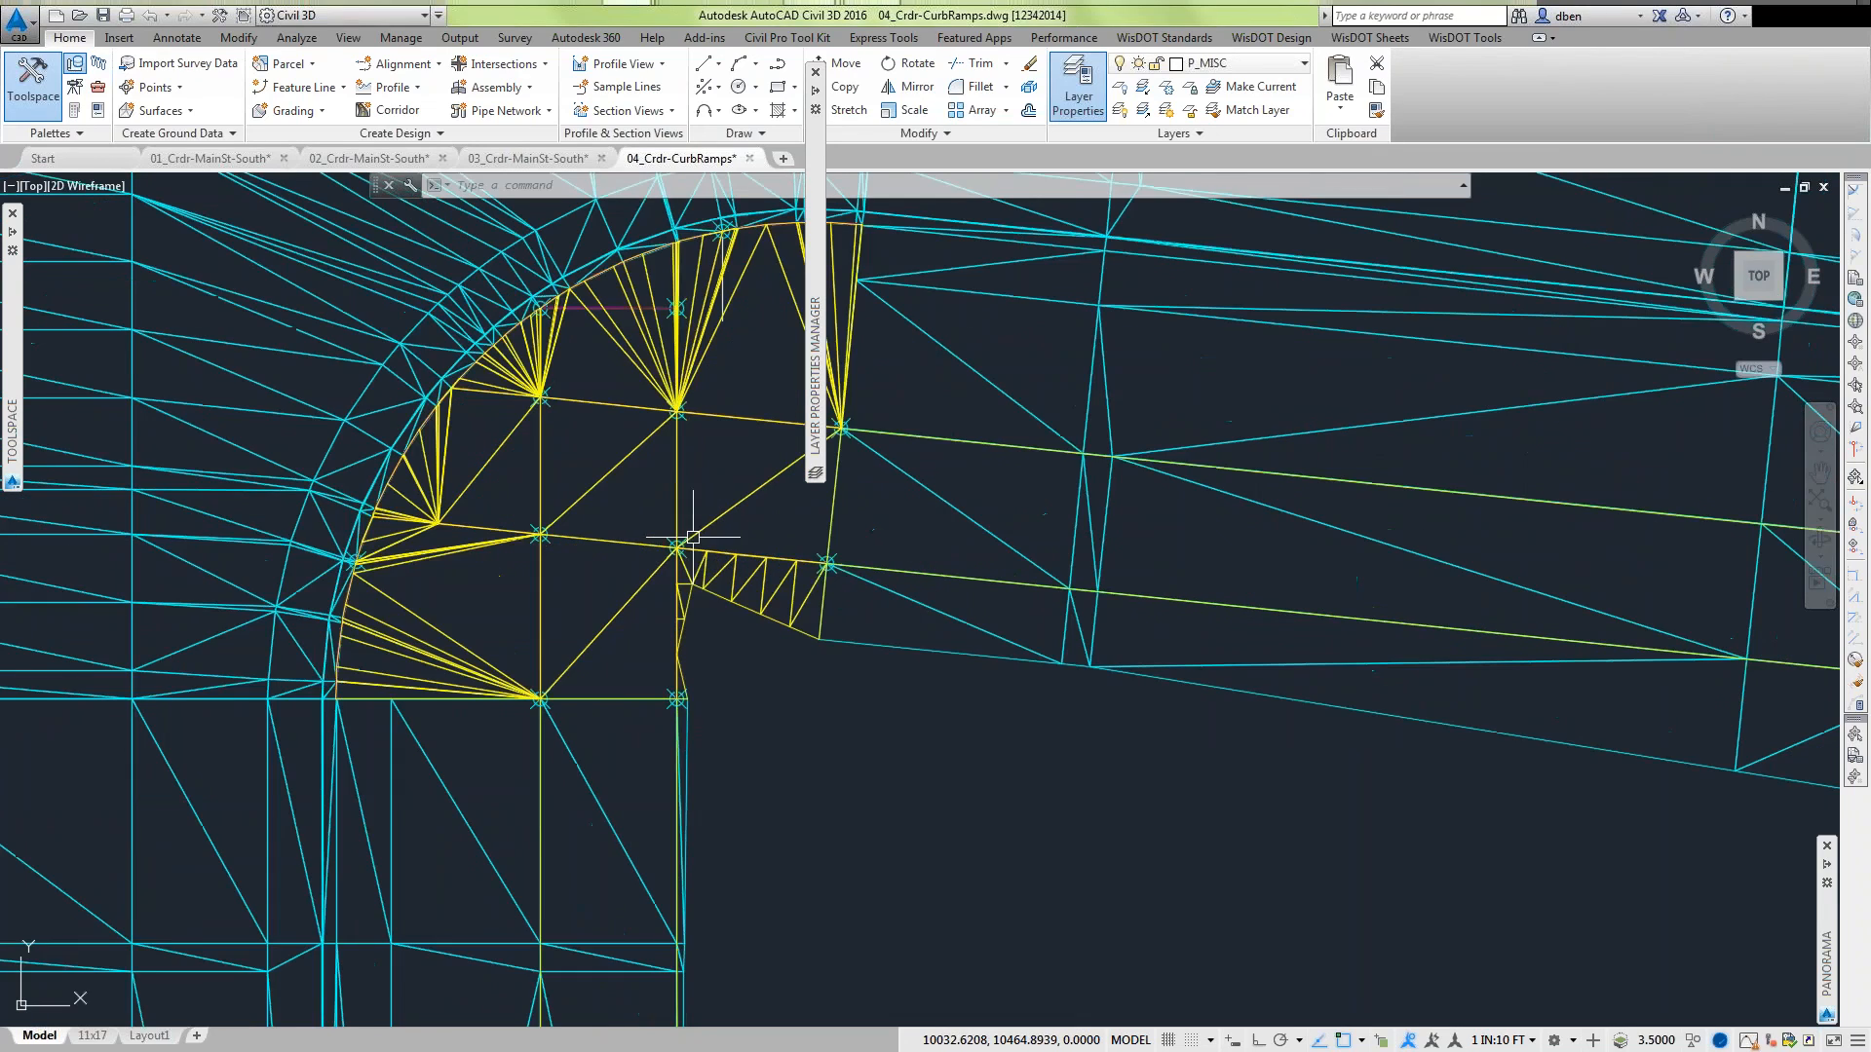
{"action": "scroll", "coordinate": [848, 561], "scroll_direction": "down", "scroll_amount": 2}
{"action": "left_click", "coordinate": [865, 597]}
{"action": "right_click", "coordinate": [890, 615]}
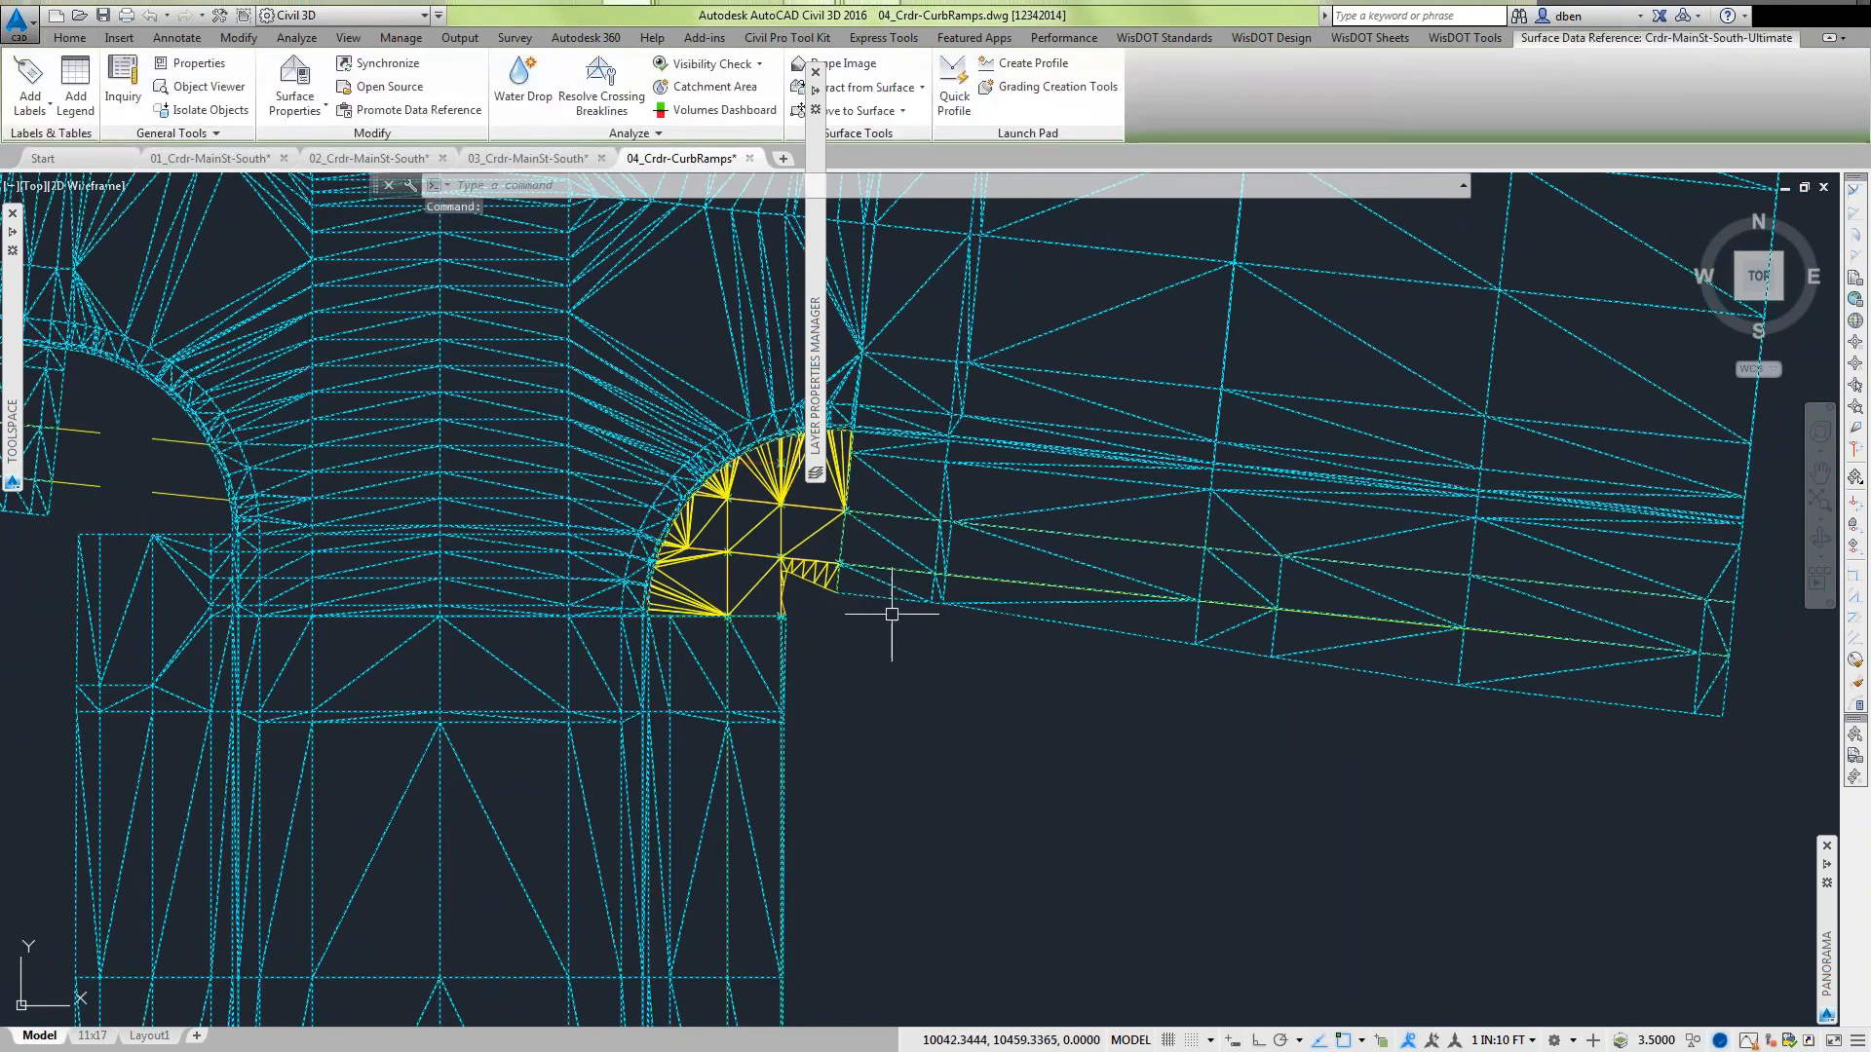
{"action": "key", "text": "Escape"}
{"action": "key", "text": "Escape"}
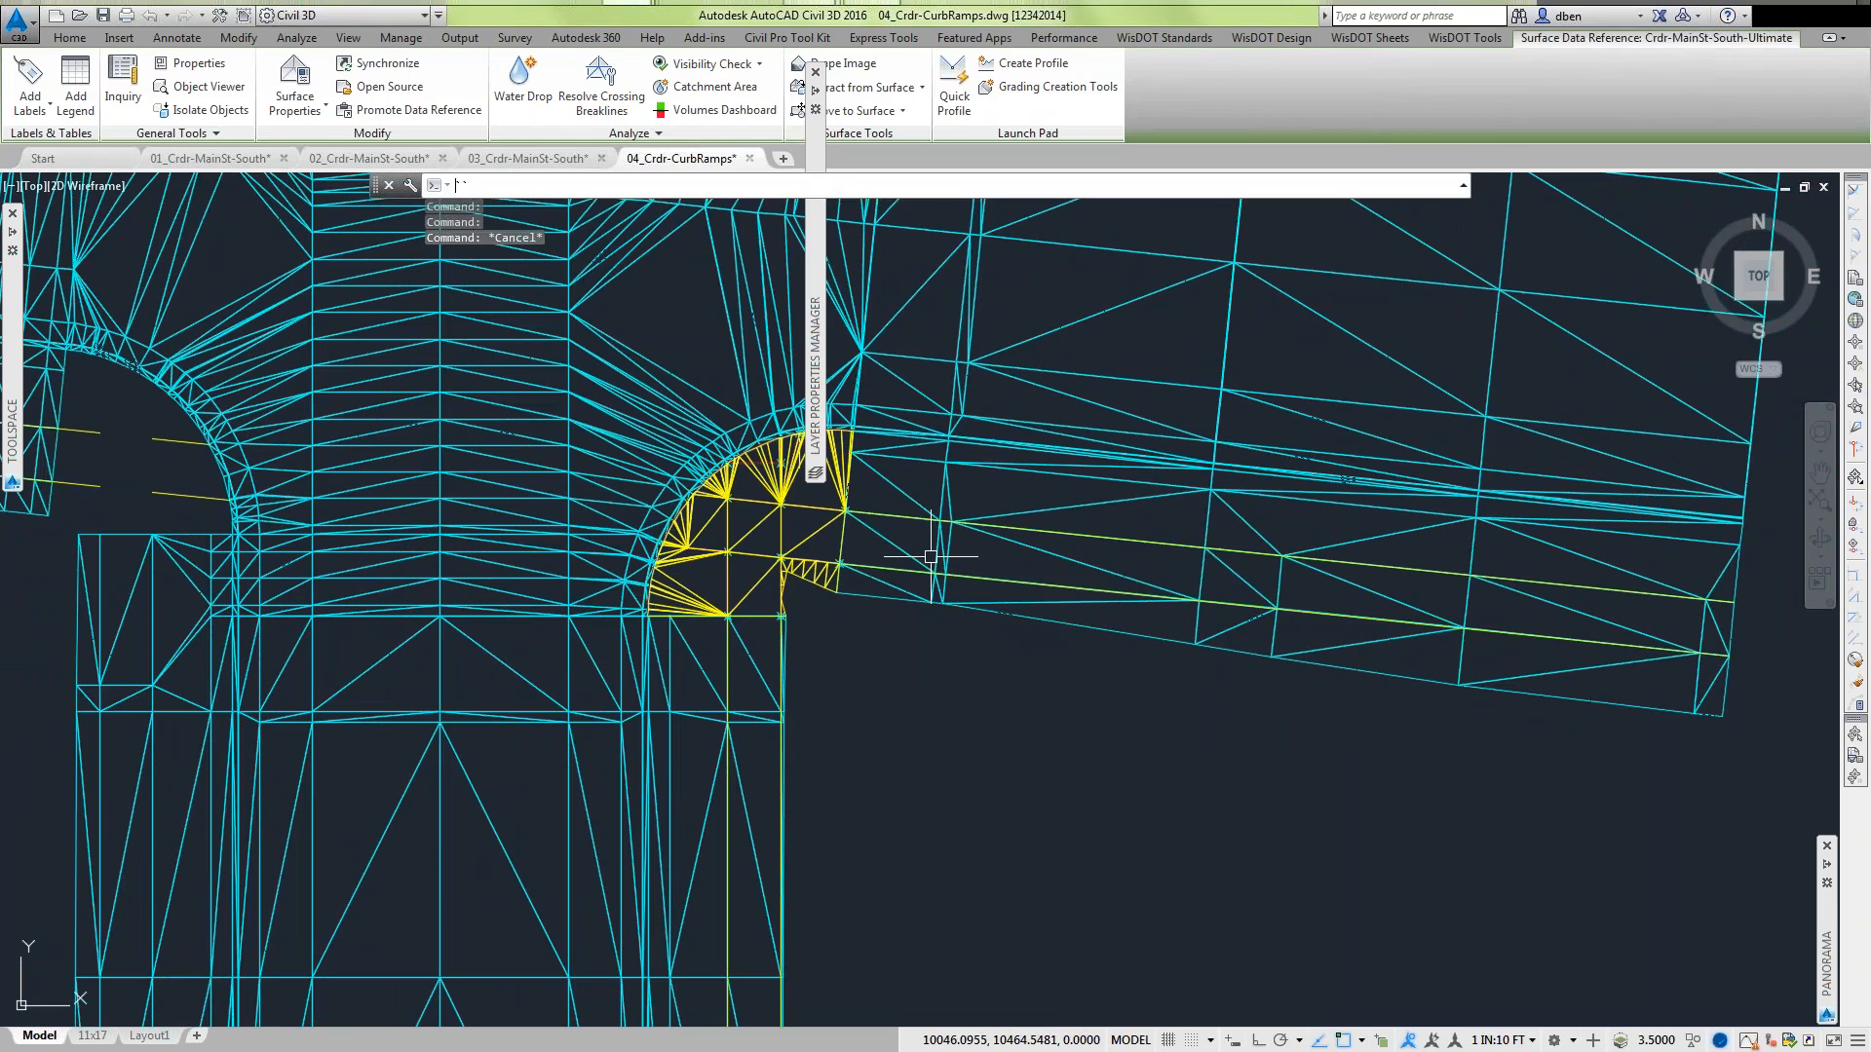
{"action": "left_click_drag", "start_coordinate": [815, 231], "coordinate": [231, 709]}
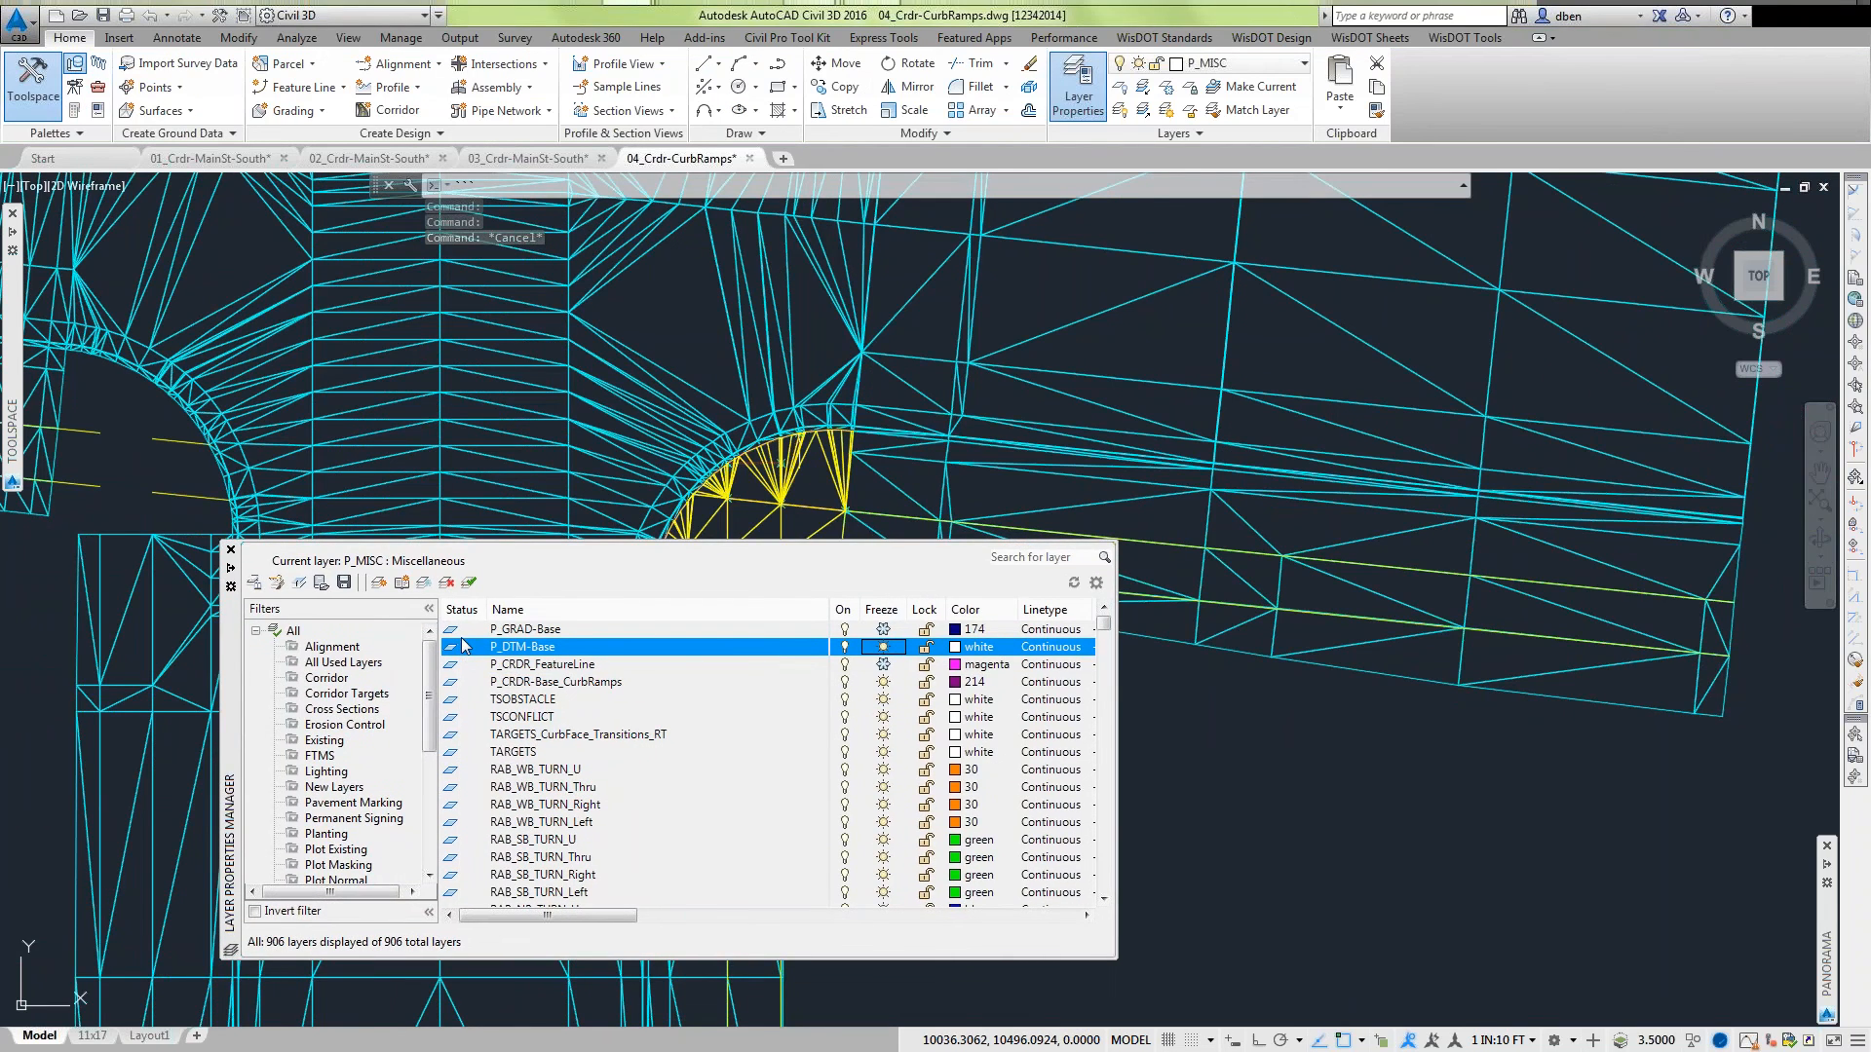
Try to freeze the P_DTM-Base layer and thaw P_GRAD-Base, clearing any selection in the drawing.
{"action": "left_click", "coordinate": [893, 649]}
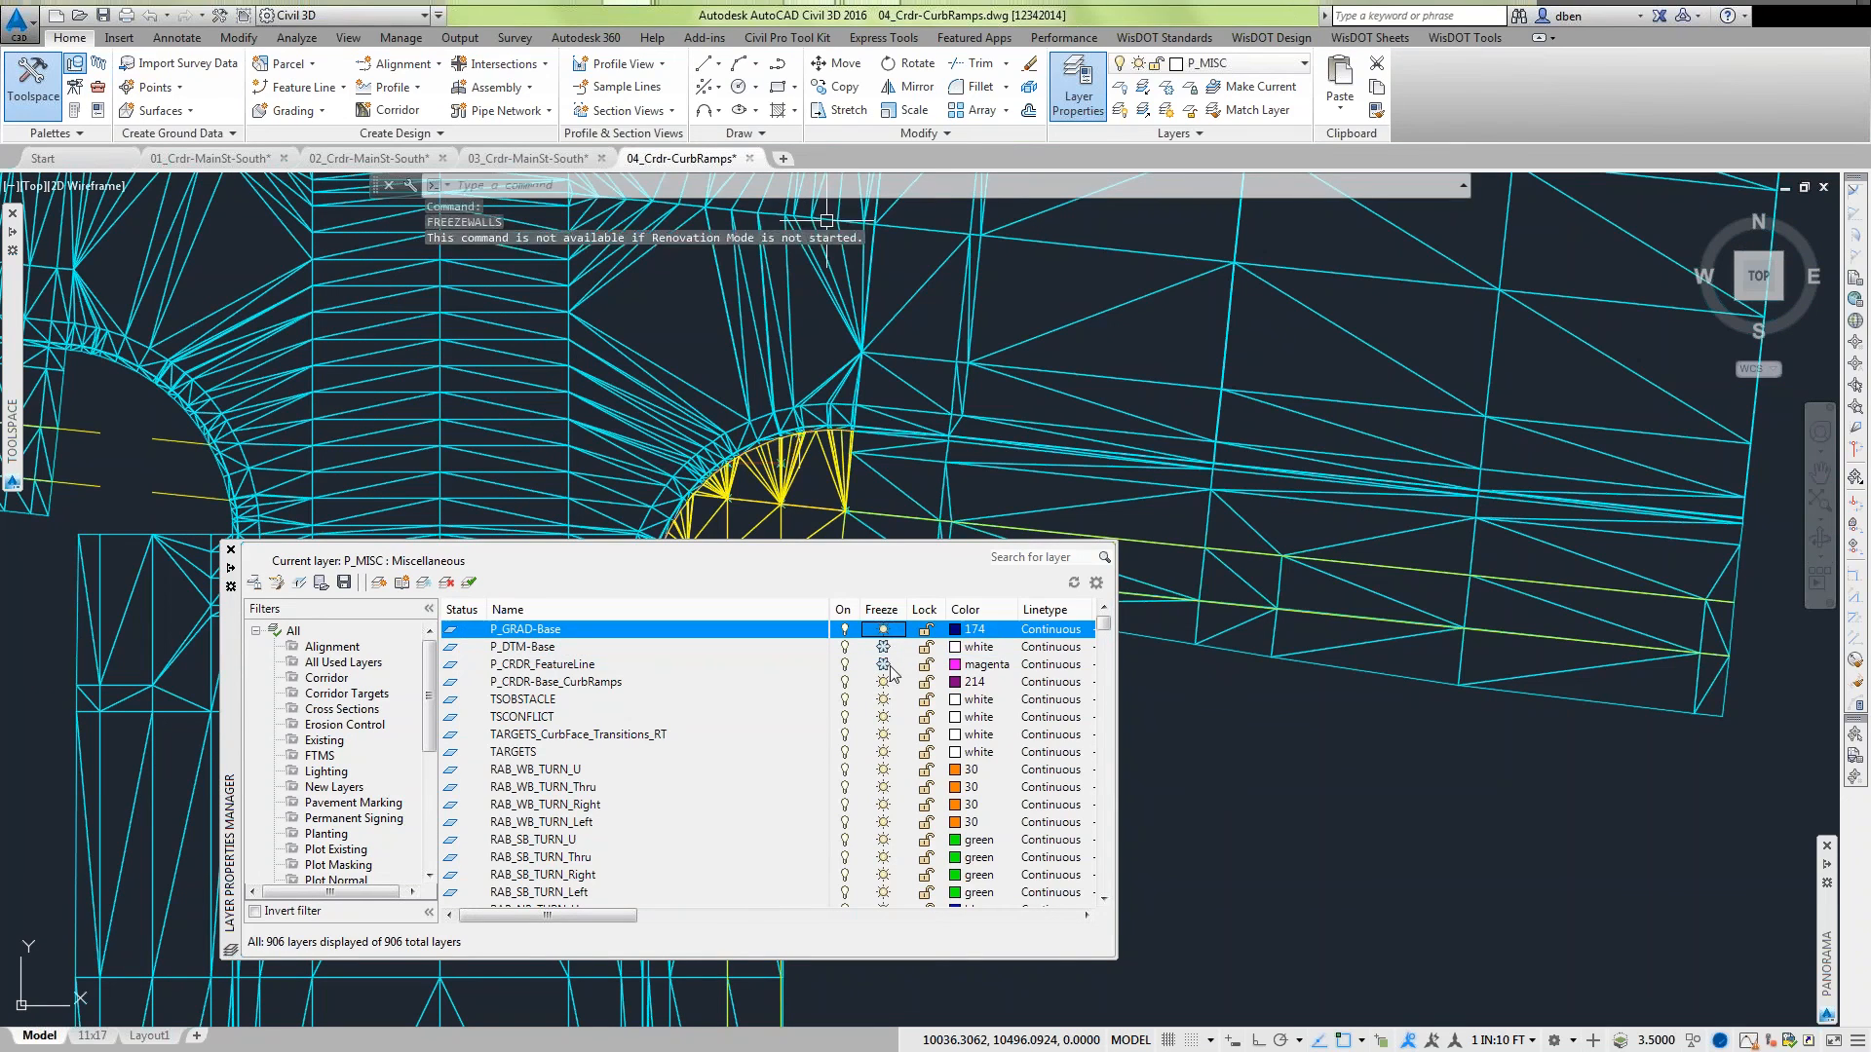
{"action": "left_click", "coordinate": [1367, 816]}
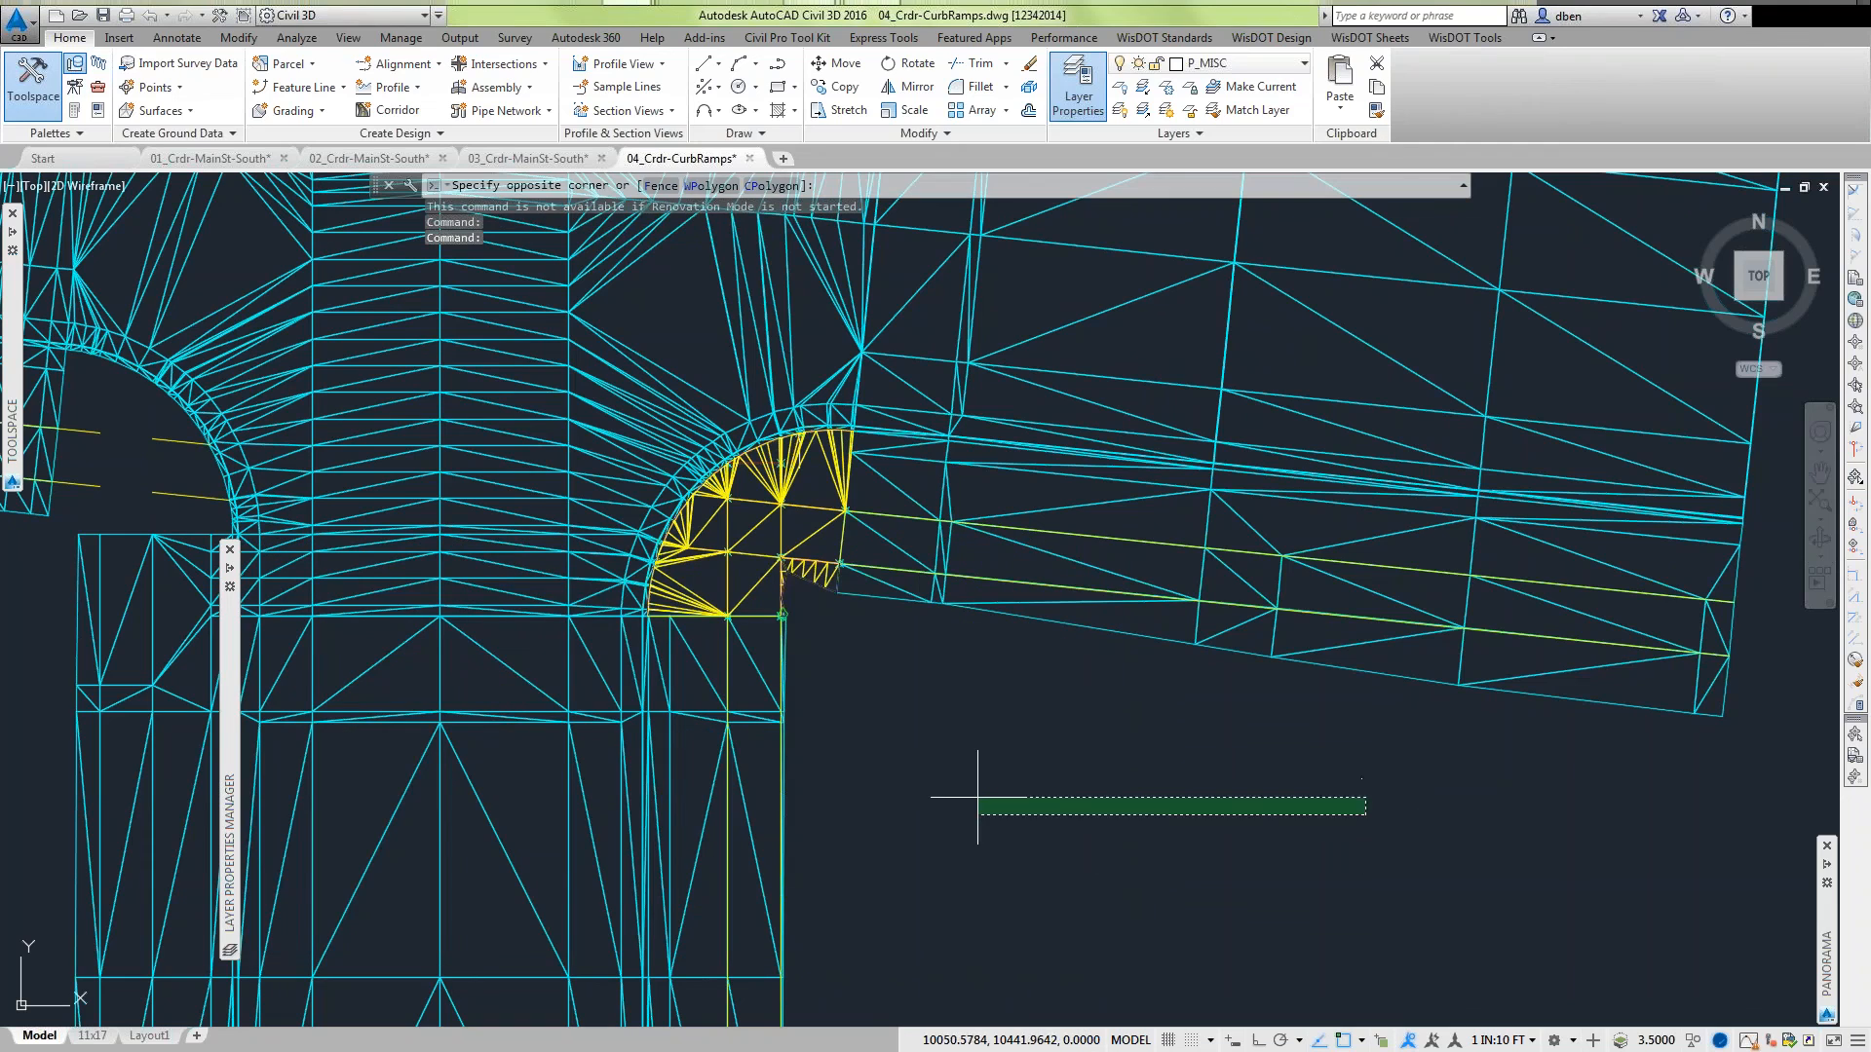
{"action": "key", "text": "Escape"}
{"action": "left_click", "coordinate": [1002, 780]}
{"action": "left_click", "coordinate": [884, 681]}
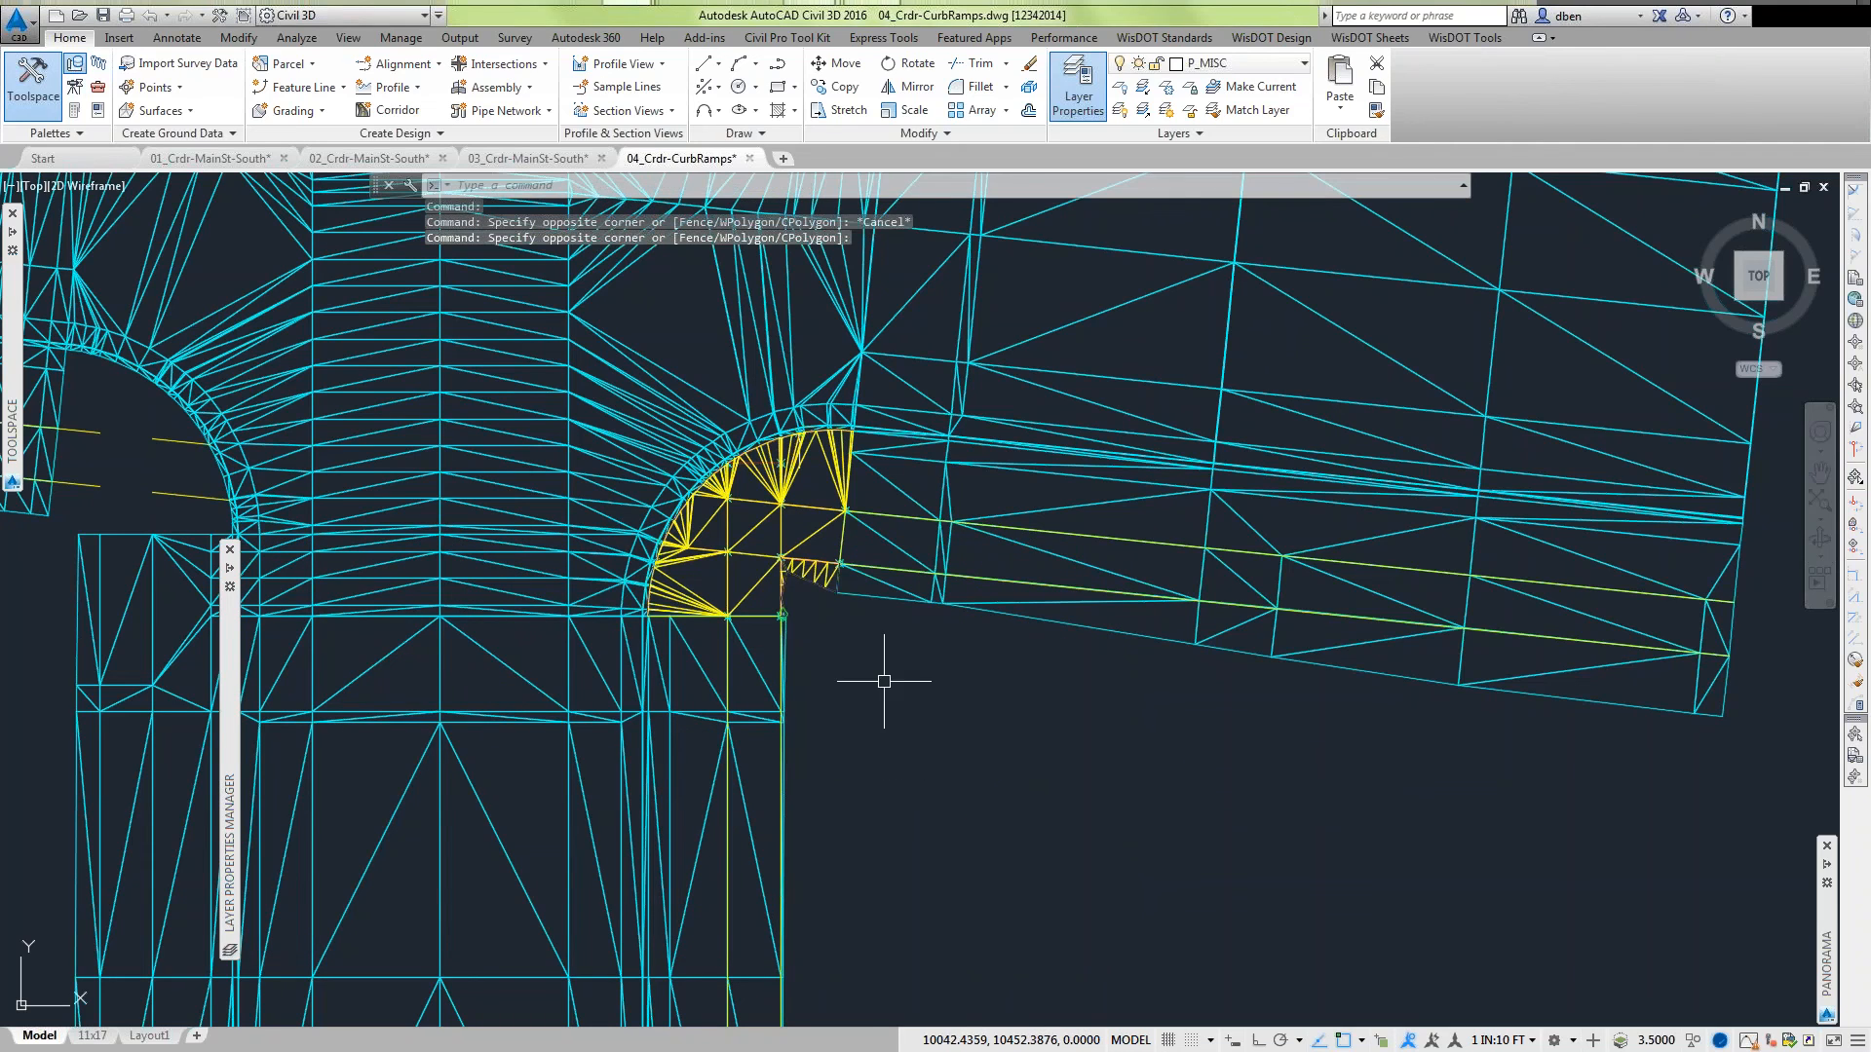
{"action": "left_click", "coordinate": [764, 586]}
{"action": "key", "text": "Escape"}
{"action": "key", "text": "Escape"}
{"action": "key", "text": "Escape"}
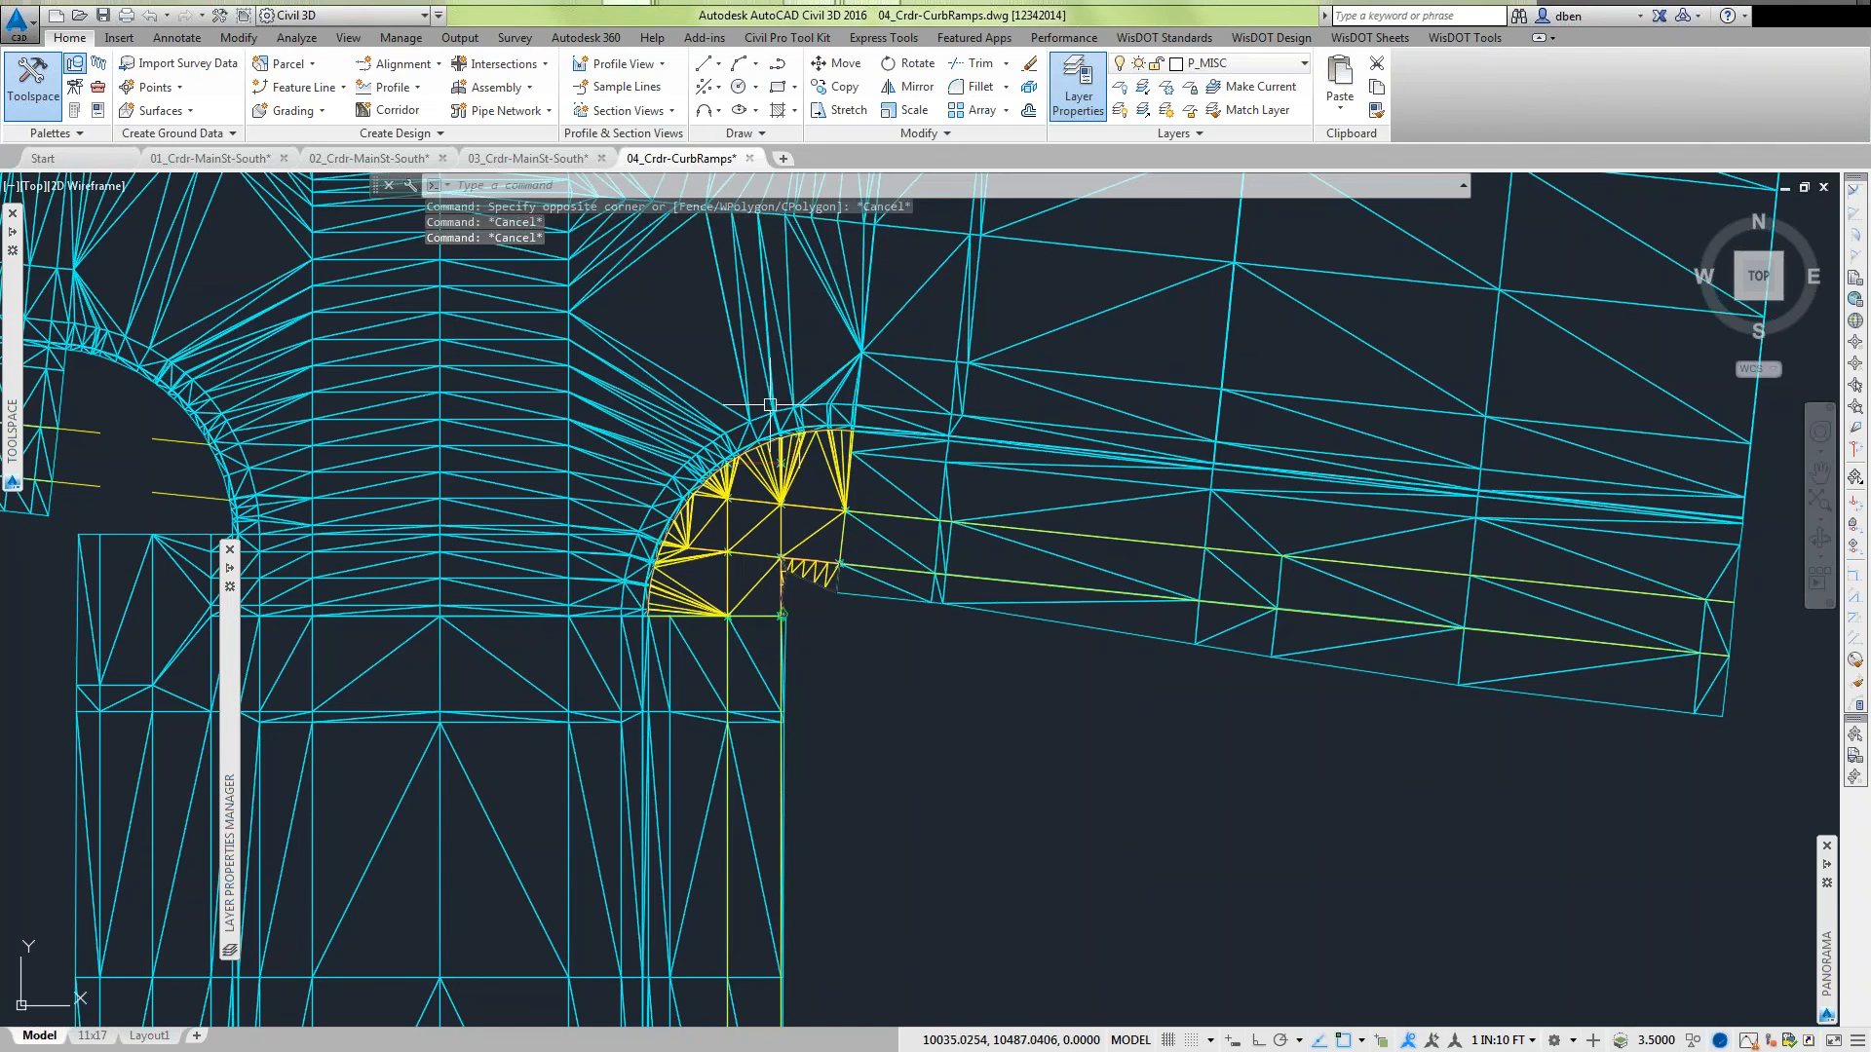
Freeze the P_GRAD-Base layer and freeze the P_DTM-Base layer by picking the surface triangles.
{"action": "mouse_move", "coordinate": [230, 741]}
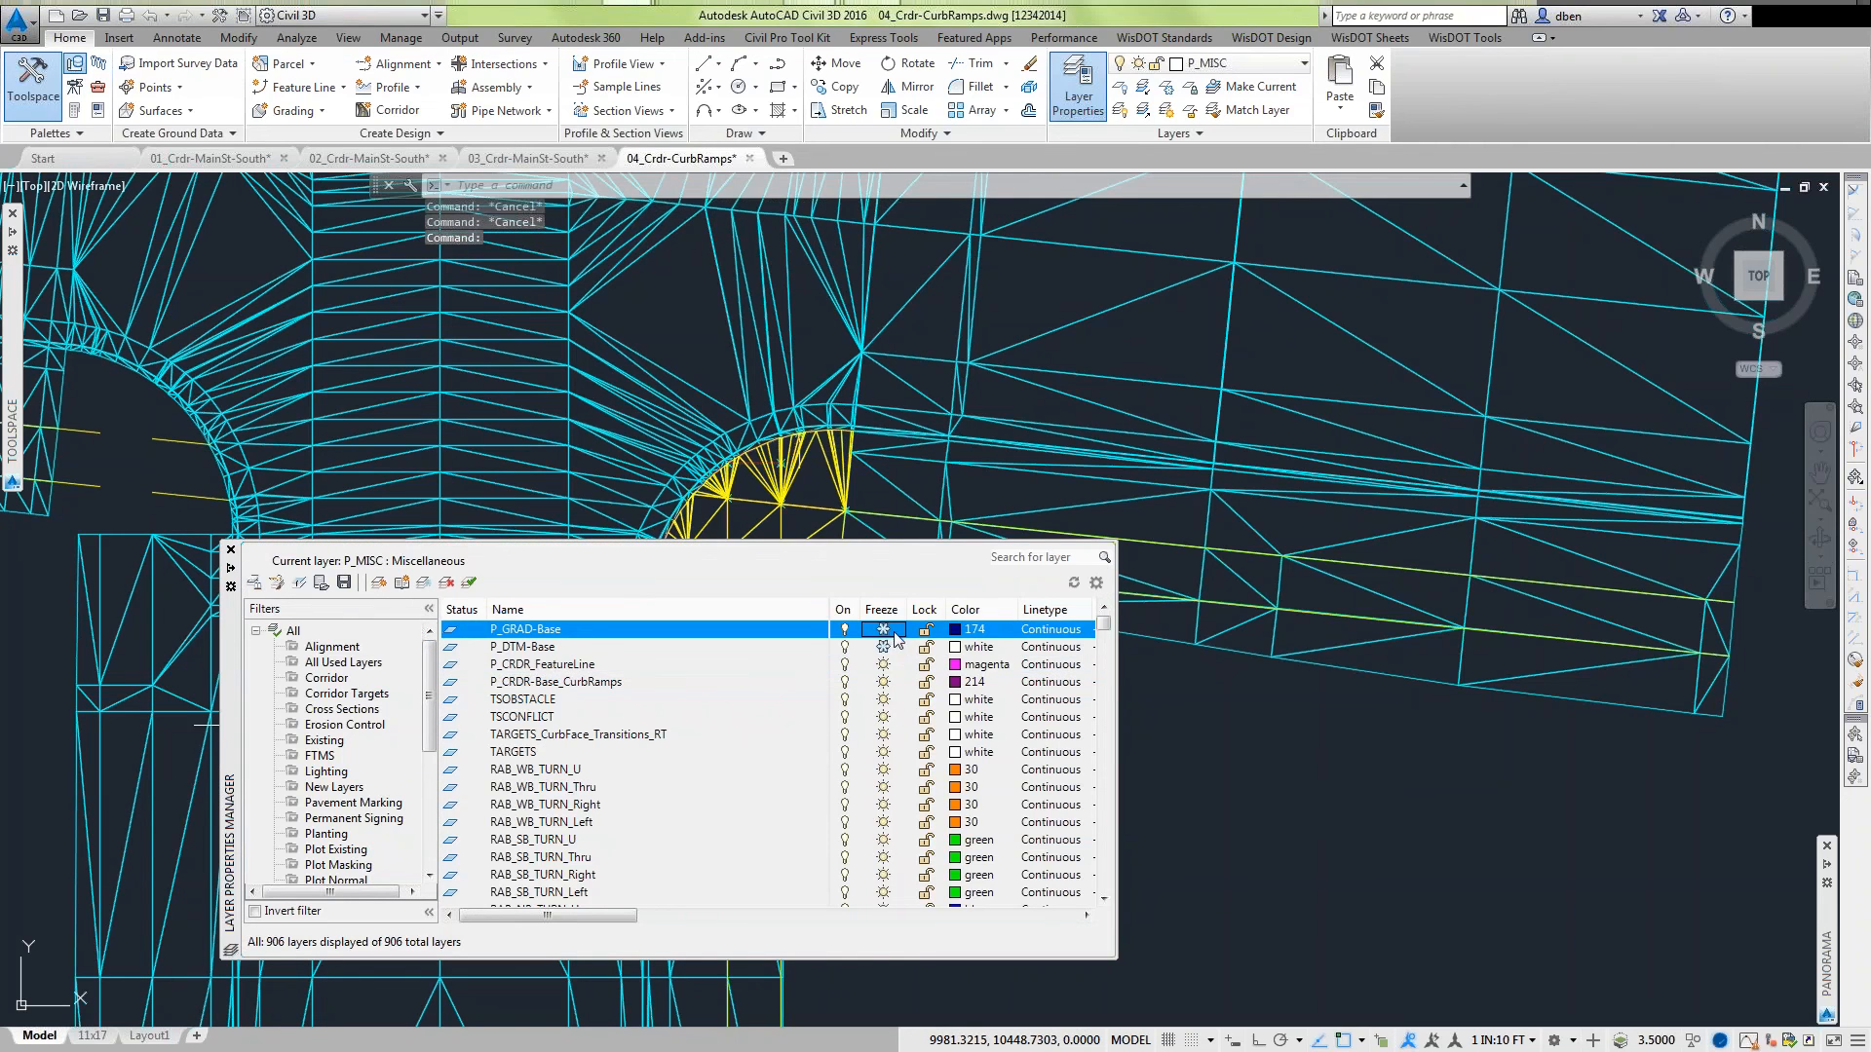
{"action": "left_click", "coordinate": [1372, 867]}
{"action": "left_click", "coordinate": [1286, 831]}
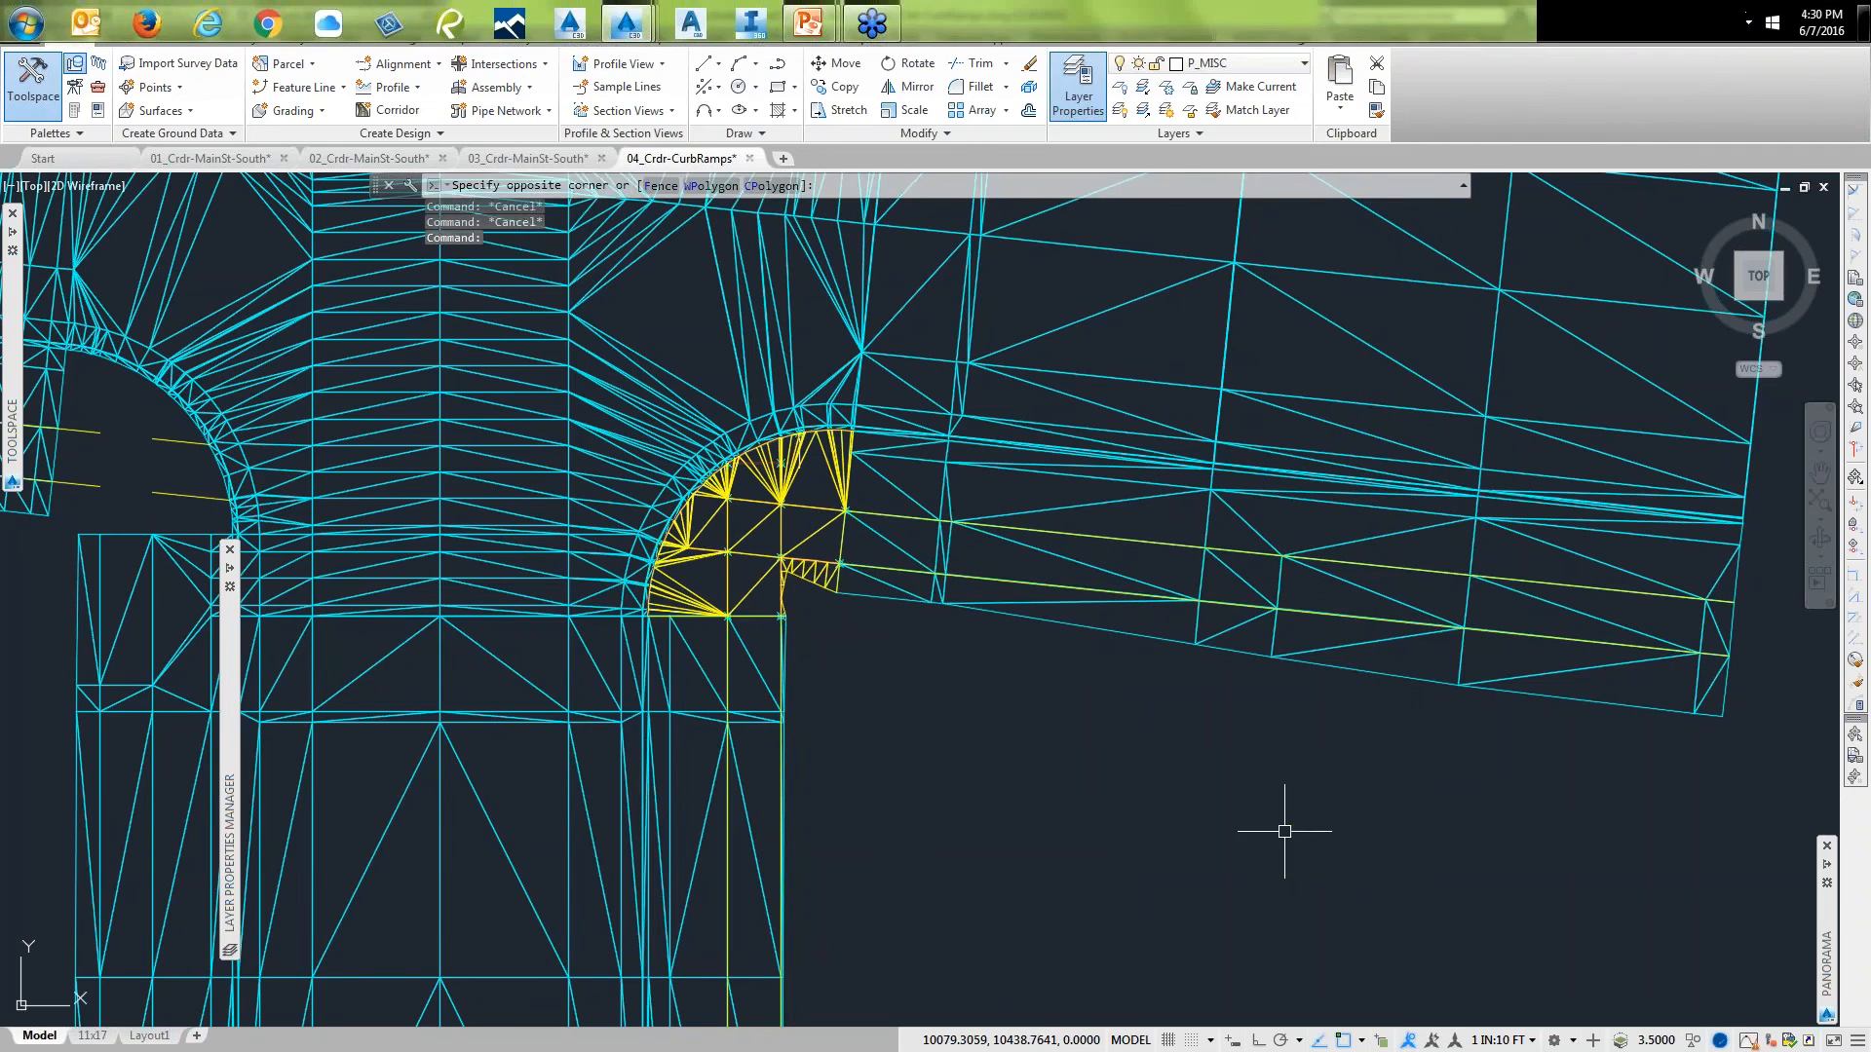
{"action": "left_click", "coordinate": [1166, 86]}
{"action": "left_click", "coordinate": [1110, 302]}
{"action": "key", "text": "Return"}
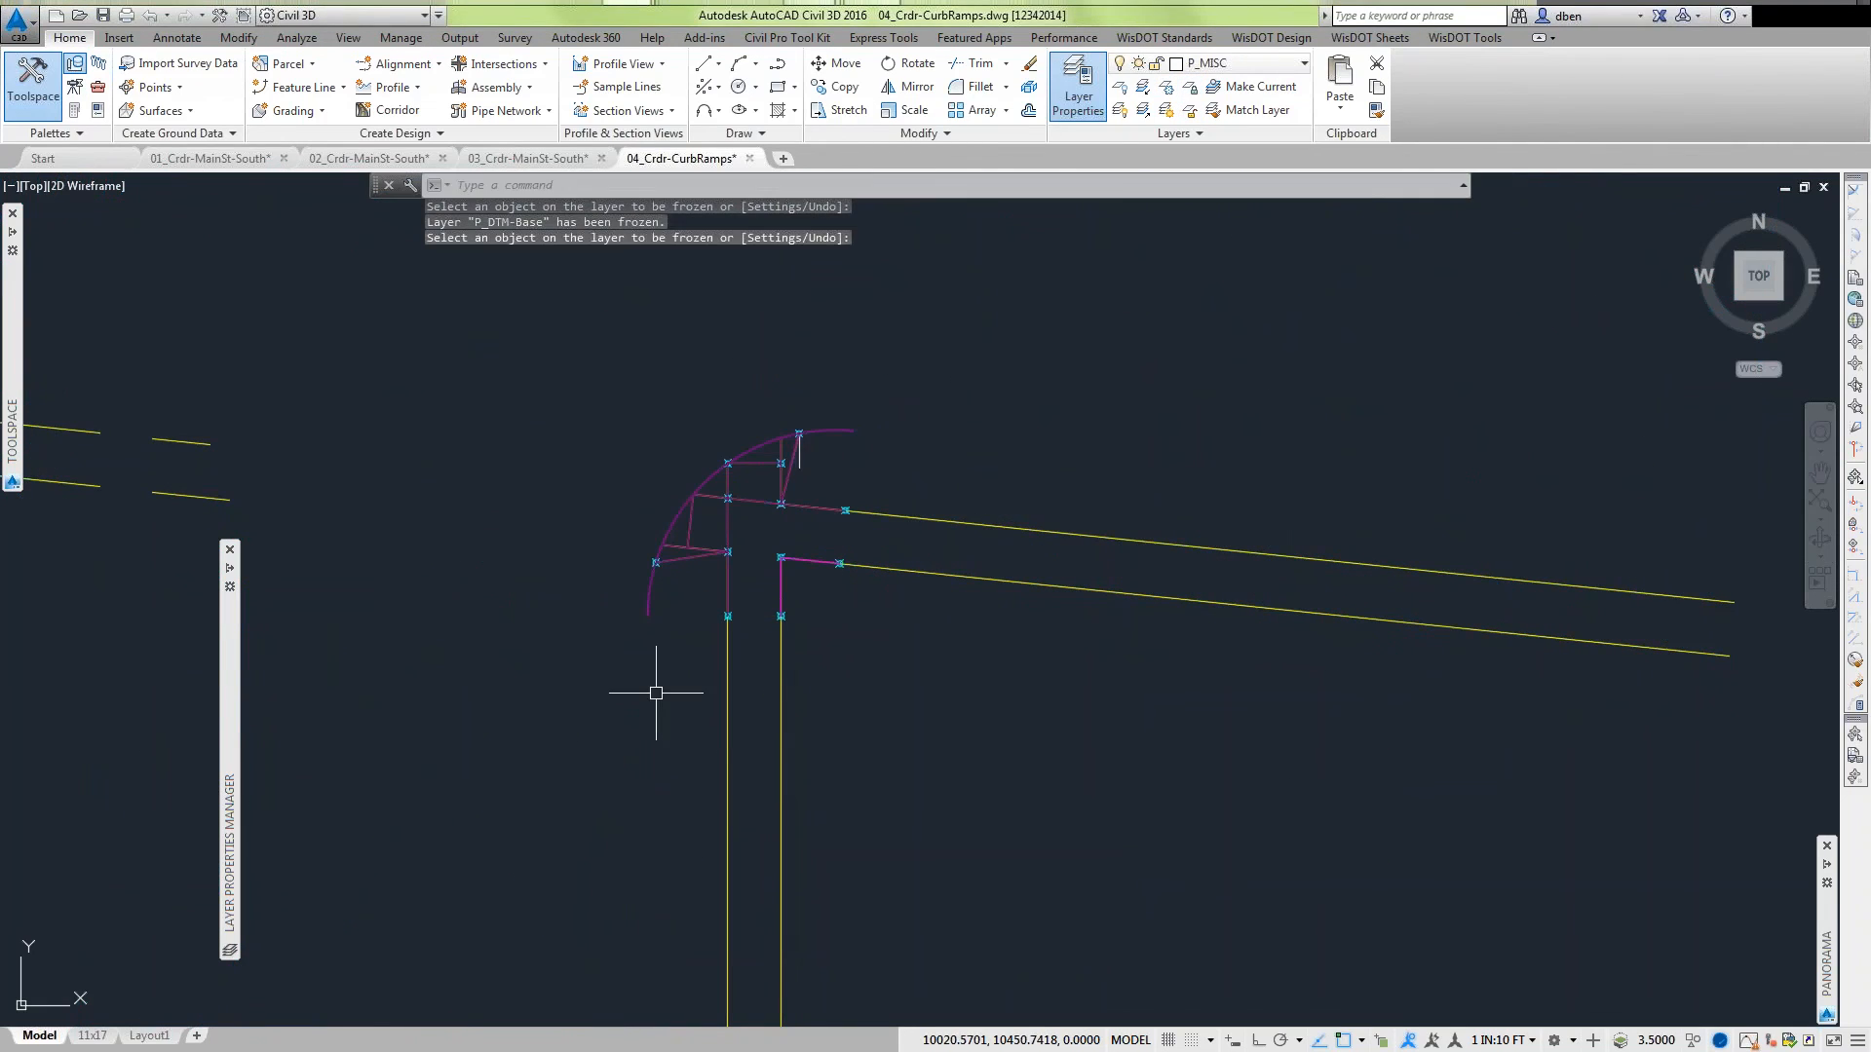
Toggle the P_DTM-Base layer back to frozen and thaw P_GRAD-Base to display the daylight grading.
{"action": "mouse_move", "coordinate": [231, 676]}
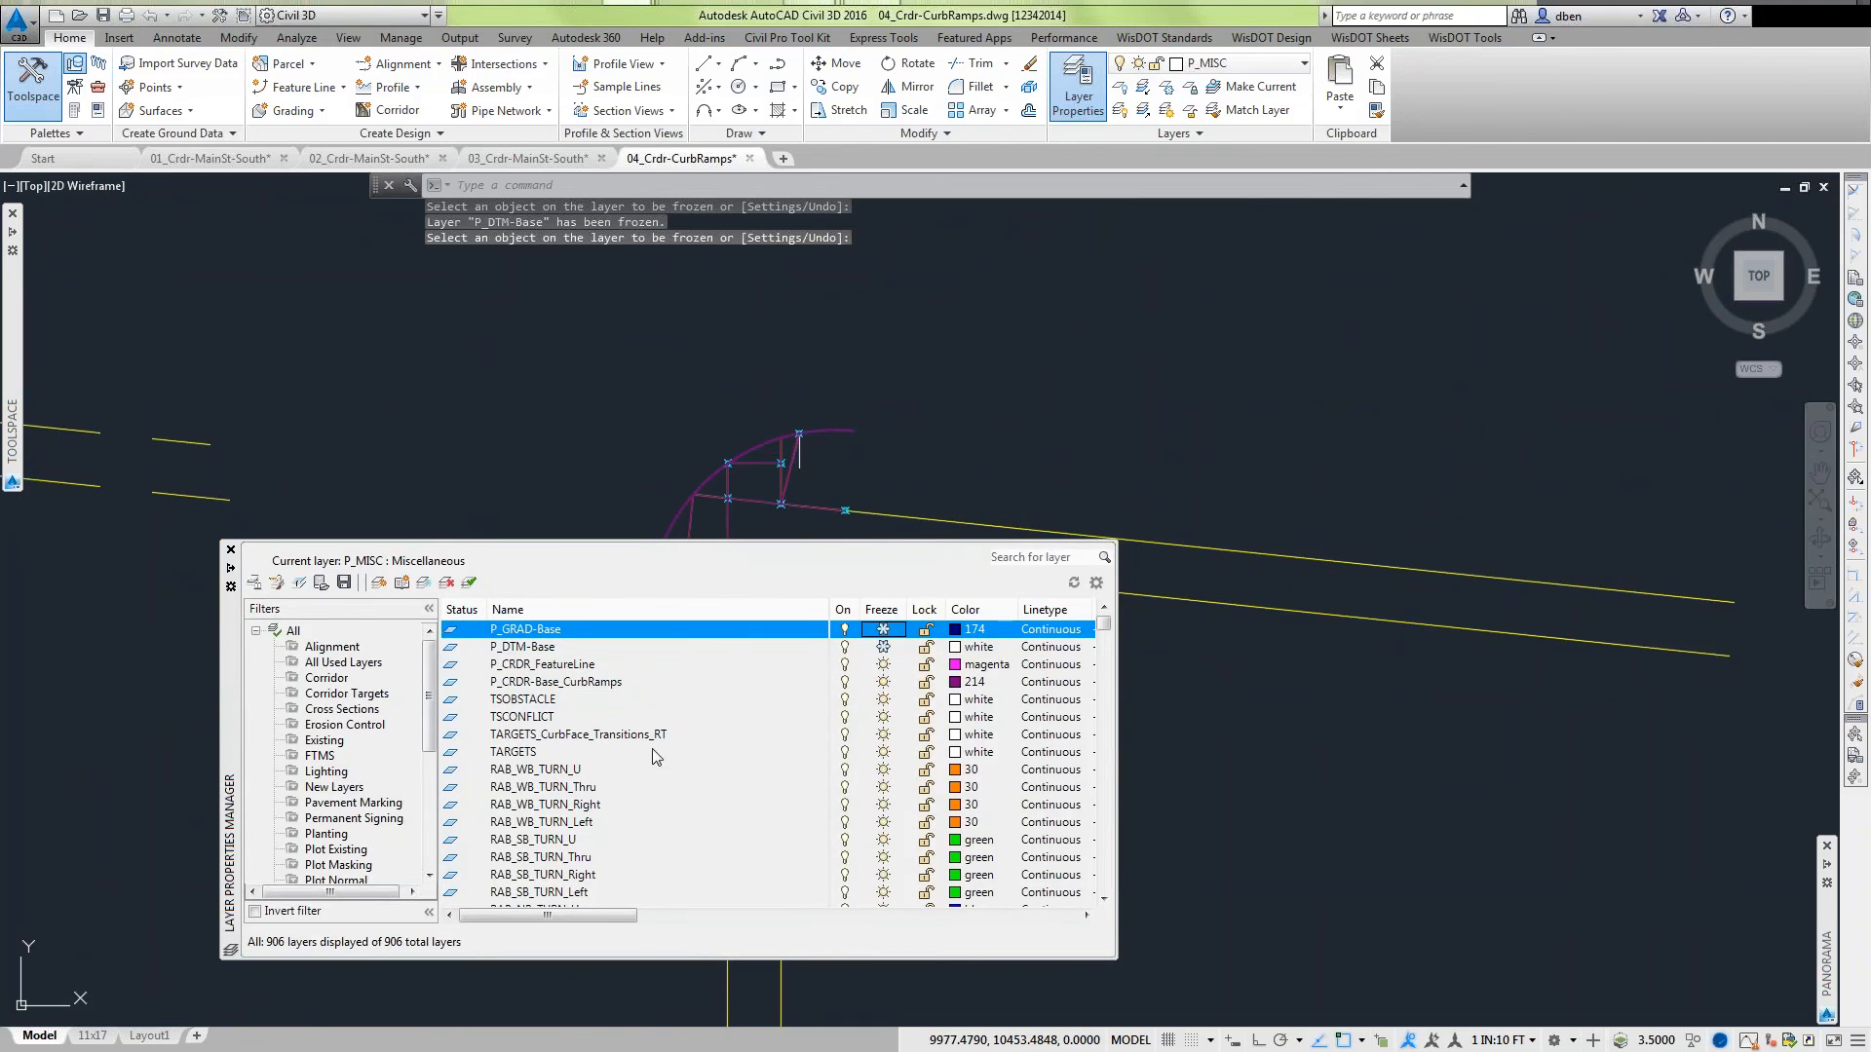
{"action": "left_click", "coordinate": [883, 650]}
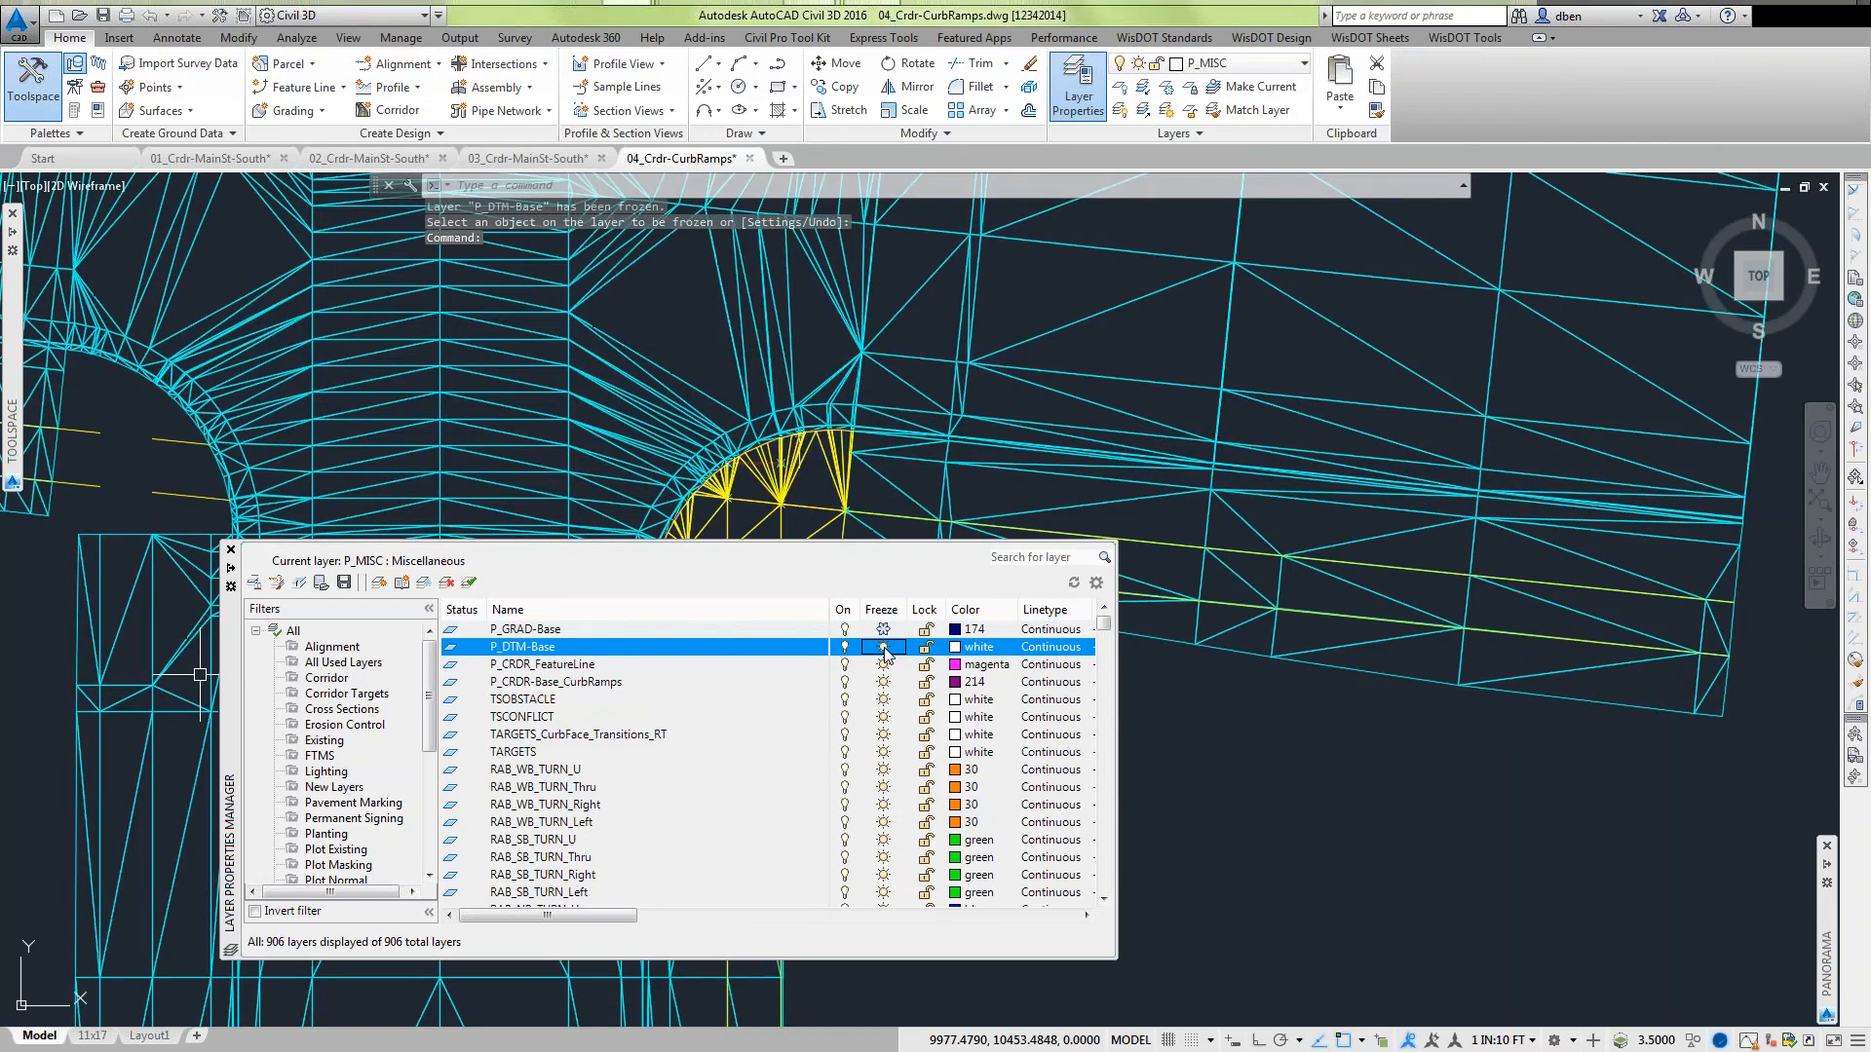
{"action": "left_click", "coordinate": [883, 649]}
{"action": "left_click", "coordinate": [888, 630]}
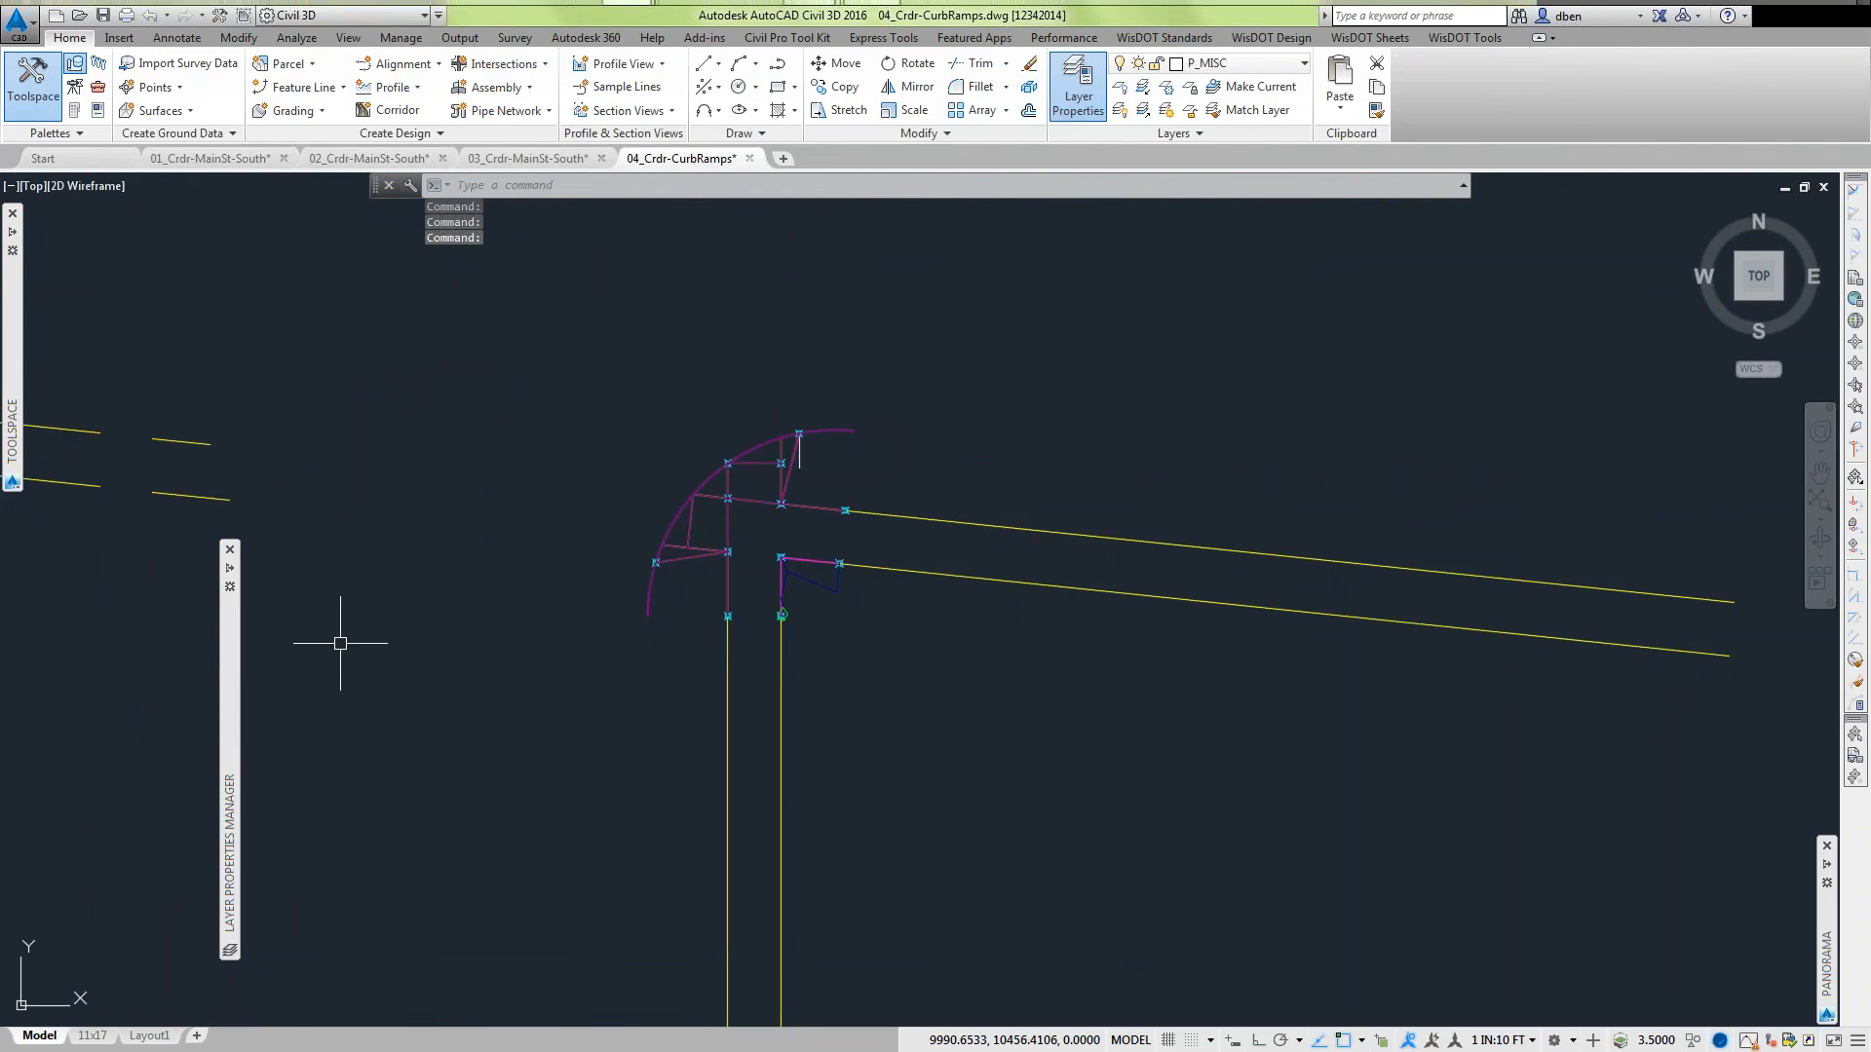
Inspect the MainSt-FirstSt-SE-Sdwk-Out feature line and the CurbRamps corridor beside the daylight grading, and clear the selection.
{"action": "scroll", "coordinate": [780, 565], "scroll_direction": "up", "scroll_amount": 6}
{"action": "middle_click_drag", "start_coordinate": [823, 547], "coordinate": [835, 432]}
{"action": "scroll", "coordinate": [877, 450], "scroll_direction": "up", "scroll_amount": 4}
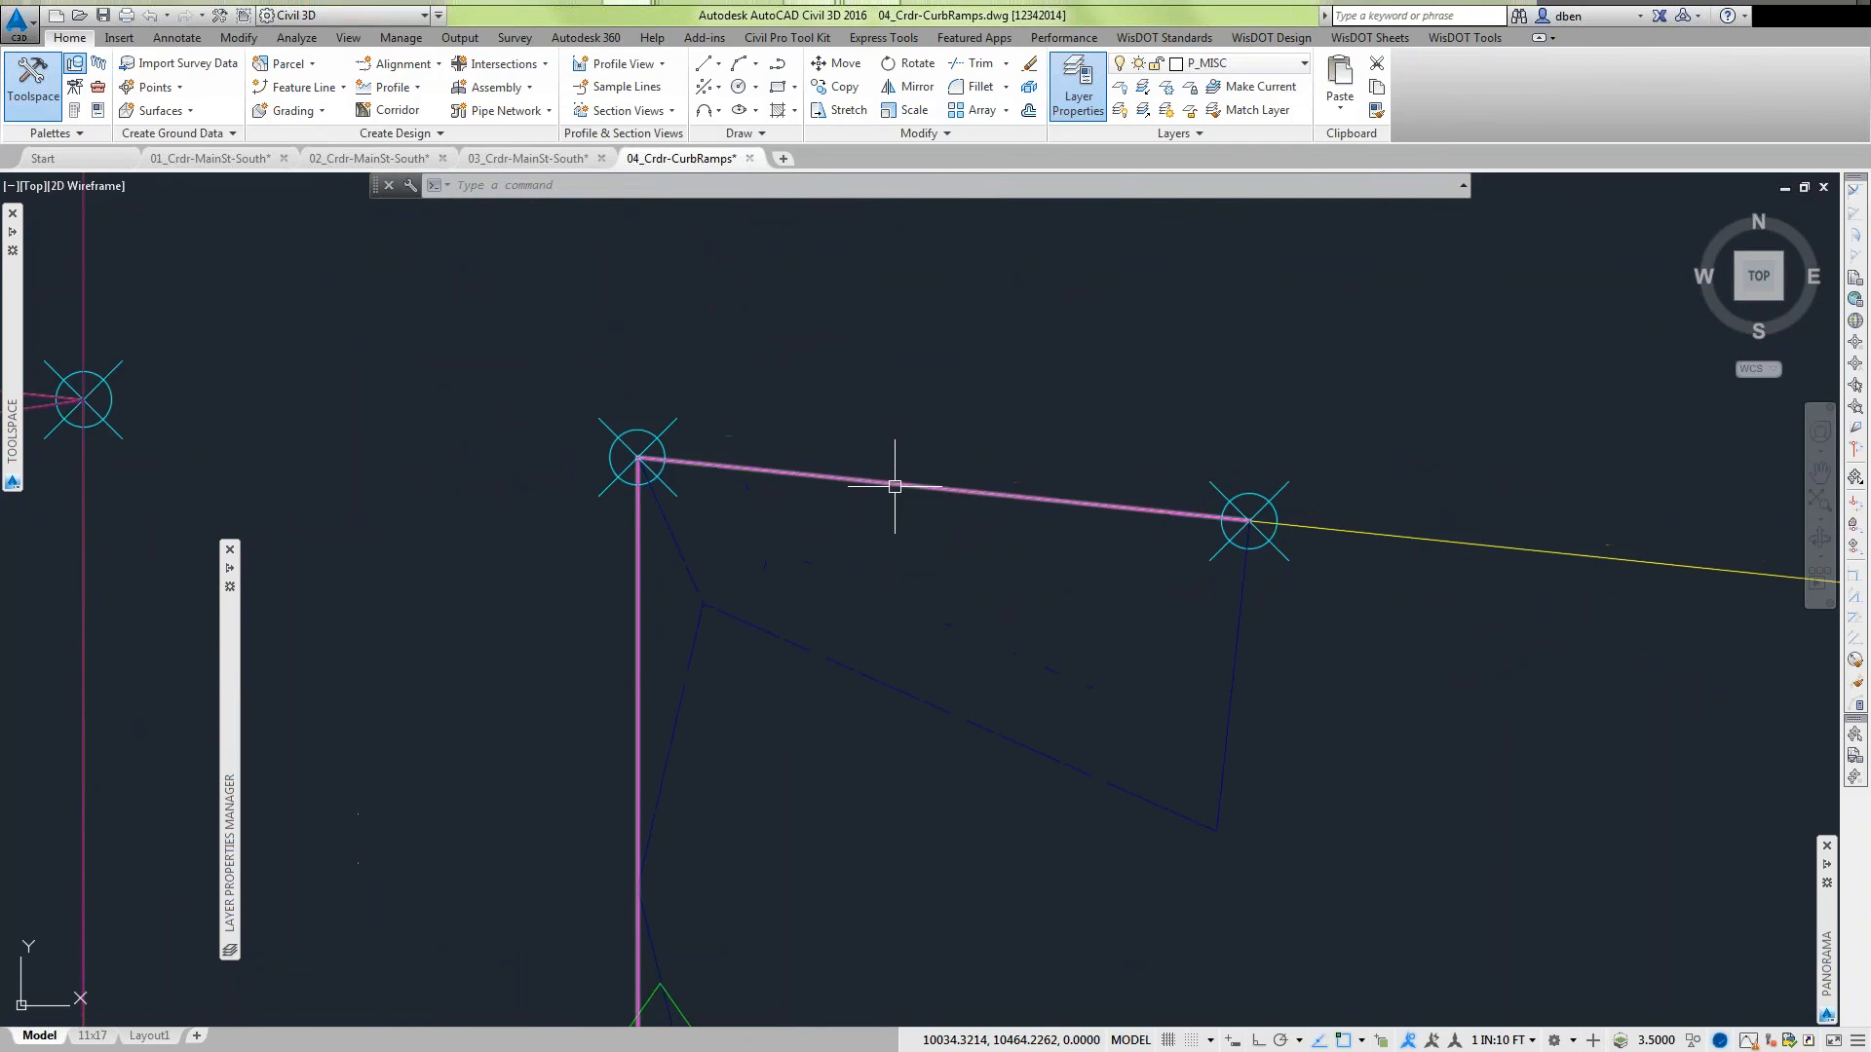
{"action": "left_click", "coordinate": [895, 486]}
{"action": "scroll", "coordinate": [963, 590], "scroll_direction": "down", "scroll_amount": 2}
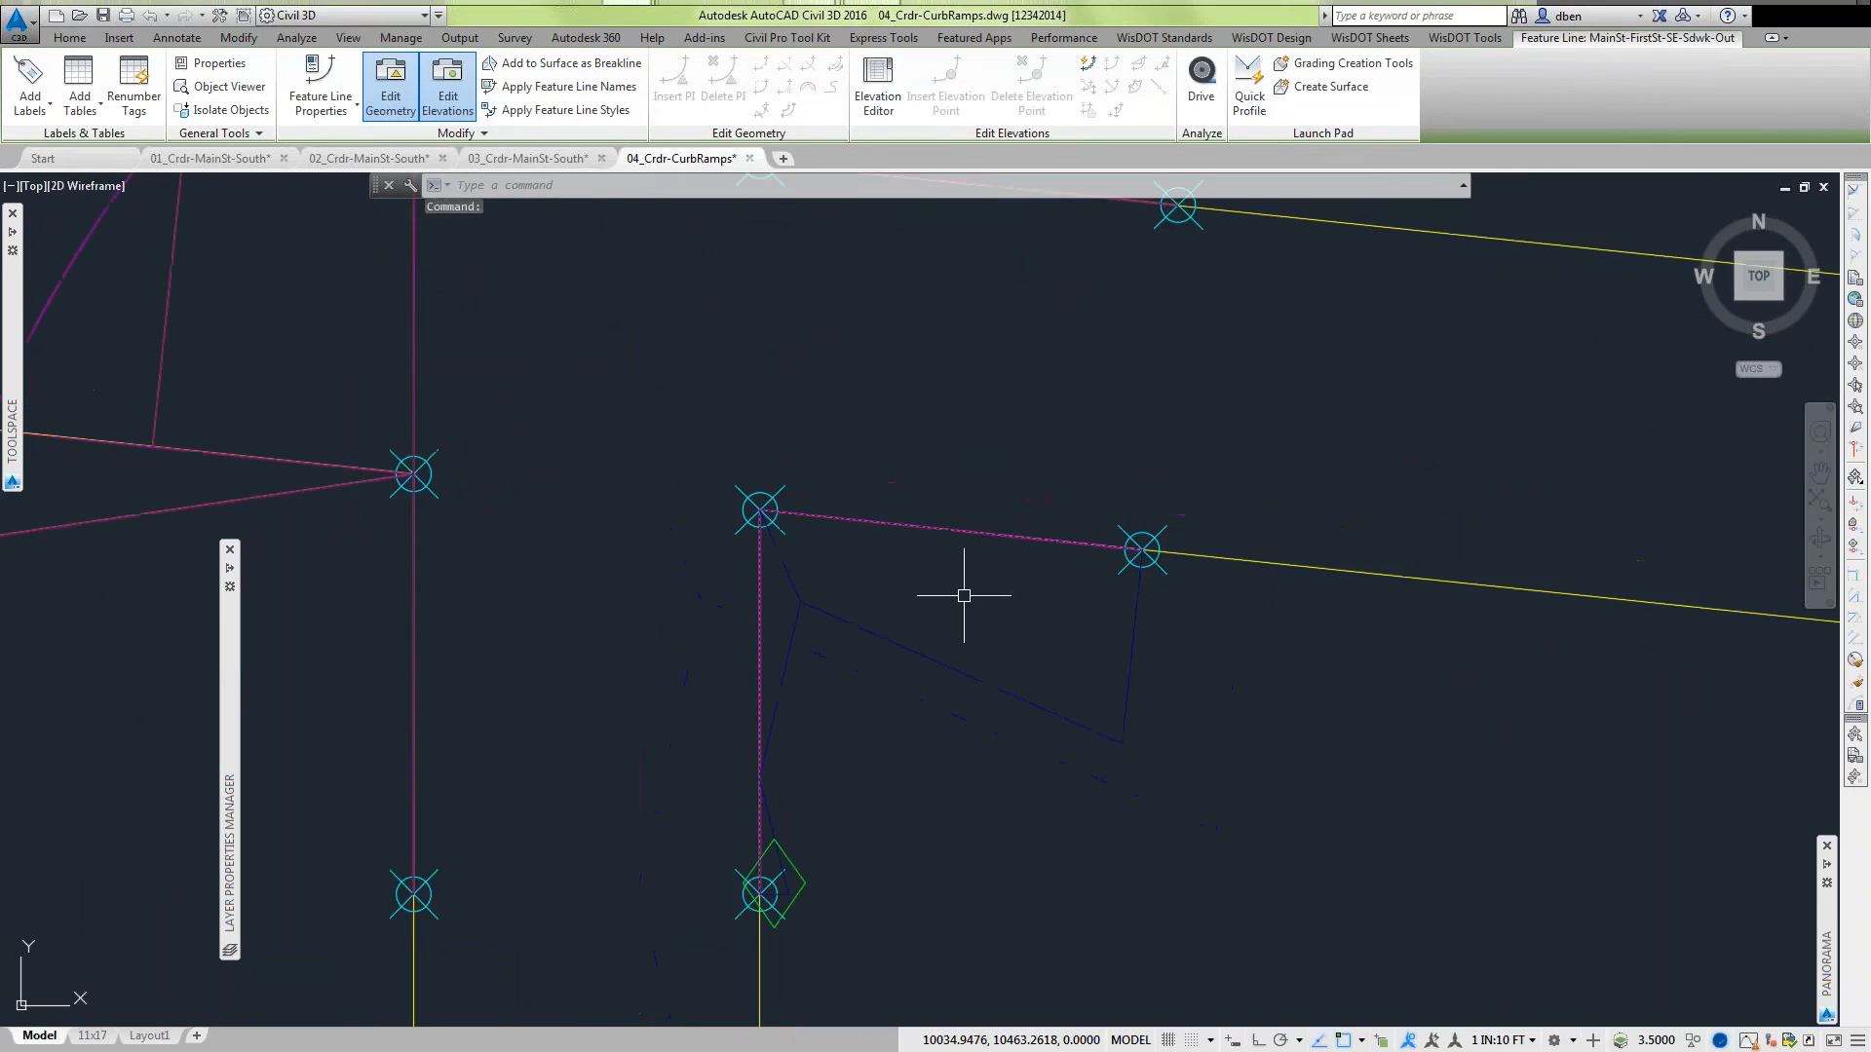
{"action": "middle_click_drag", "start_coordinate": [951, 569], "coordinate": [952, 474]}
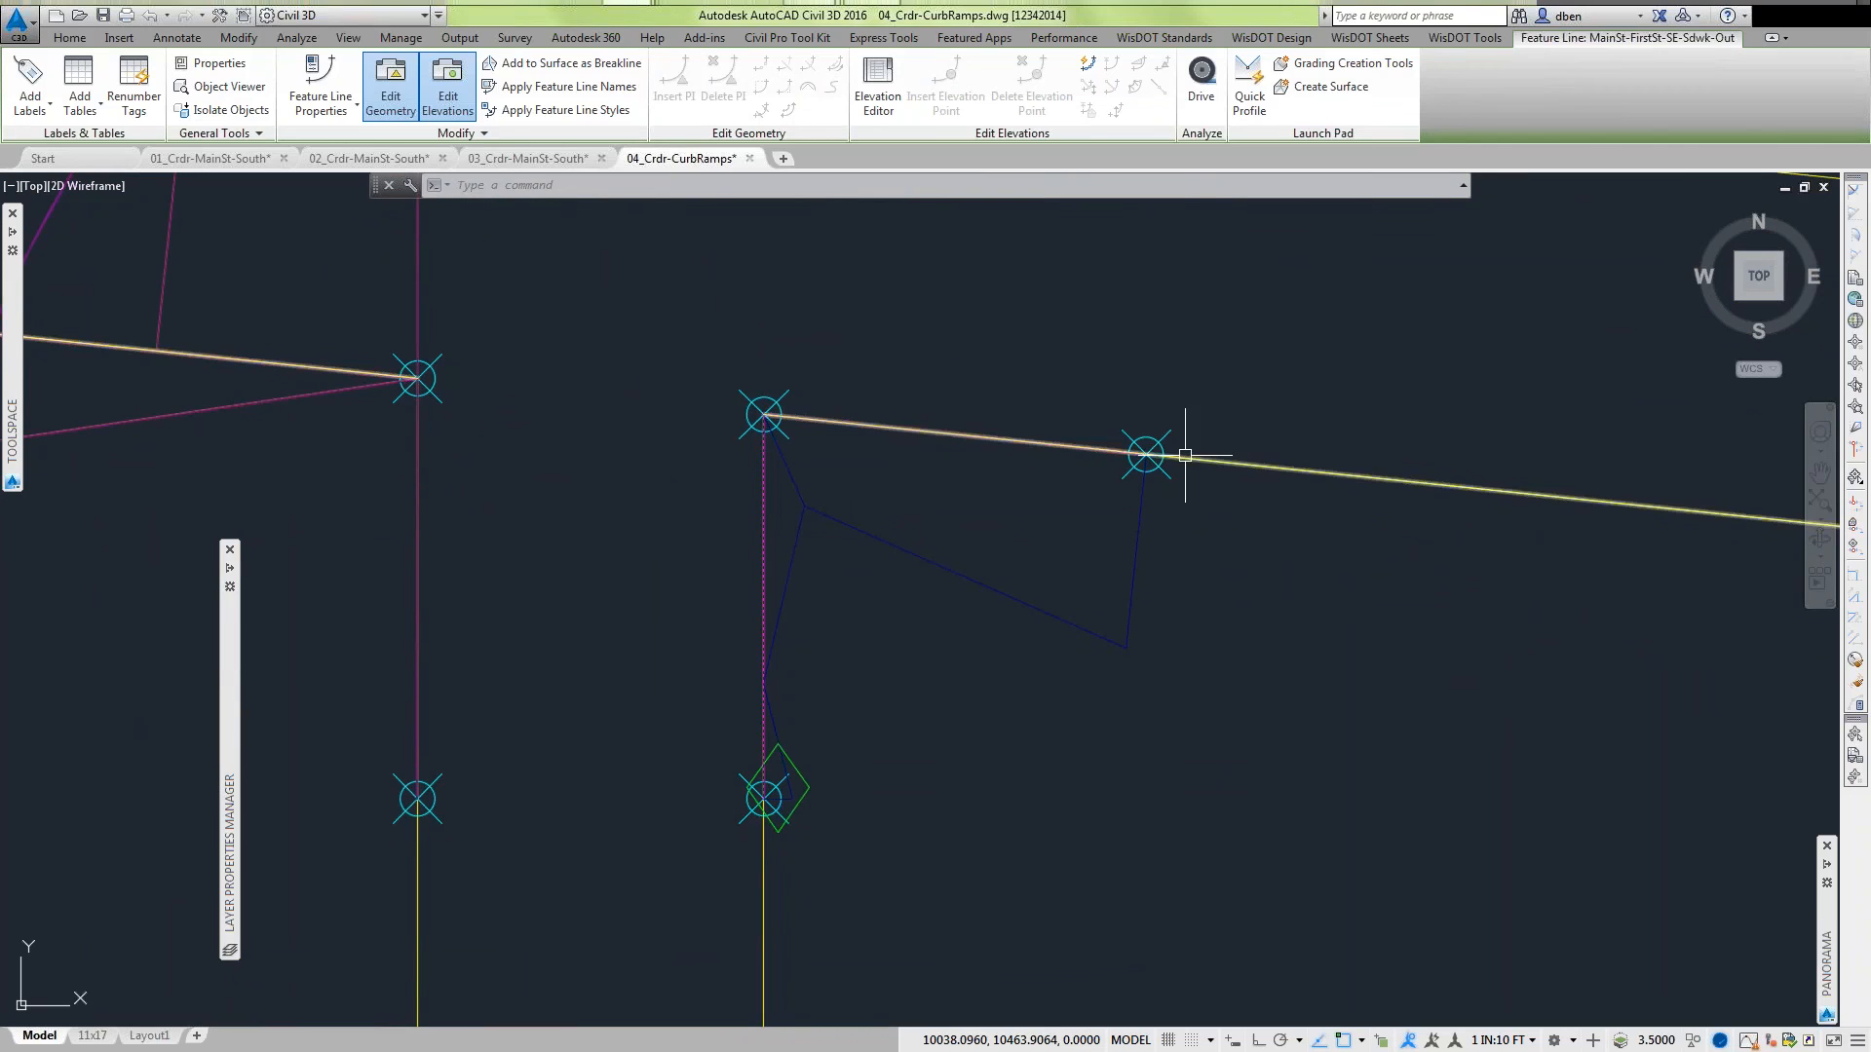
{"action": "left_click", "coordinate": [1145, 460]}
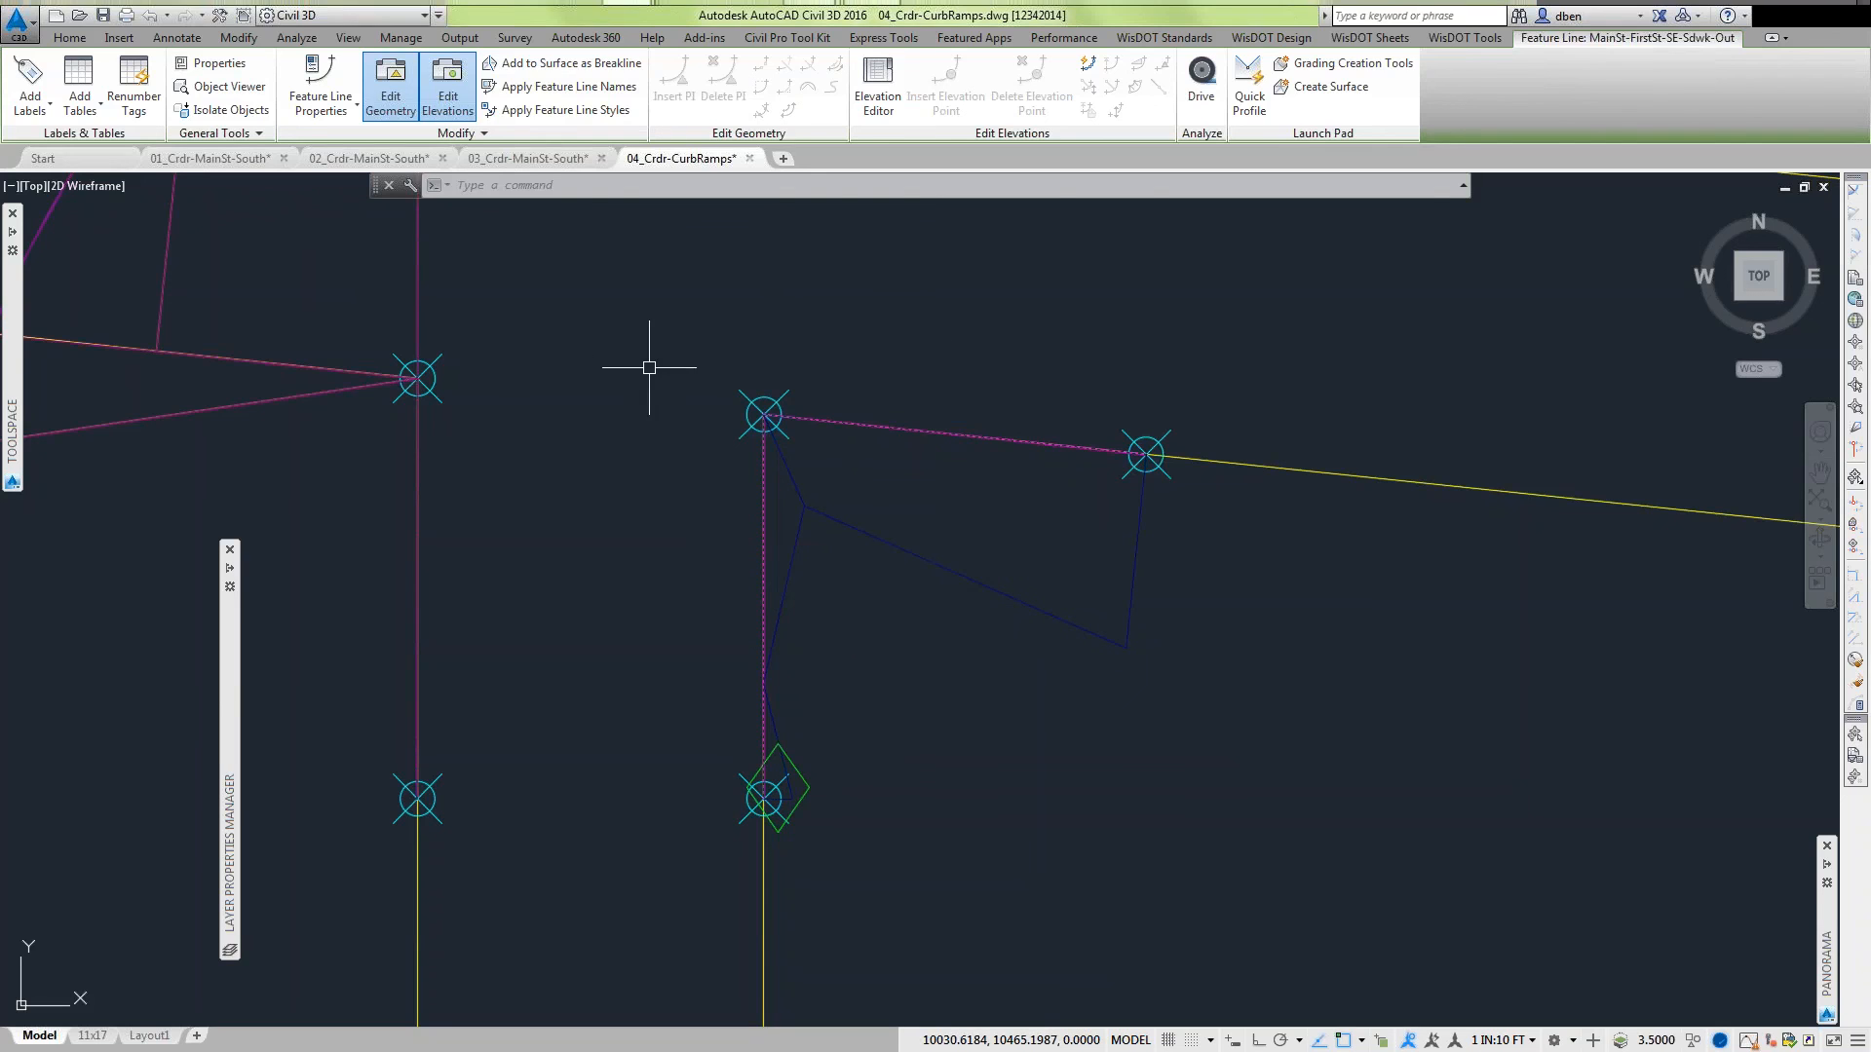
{"action": "left_click", "coordinate": [417, 493]}
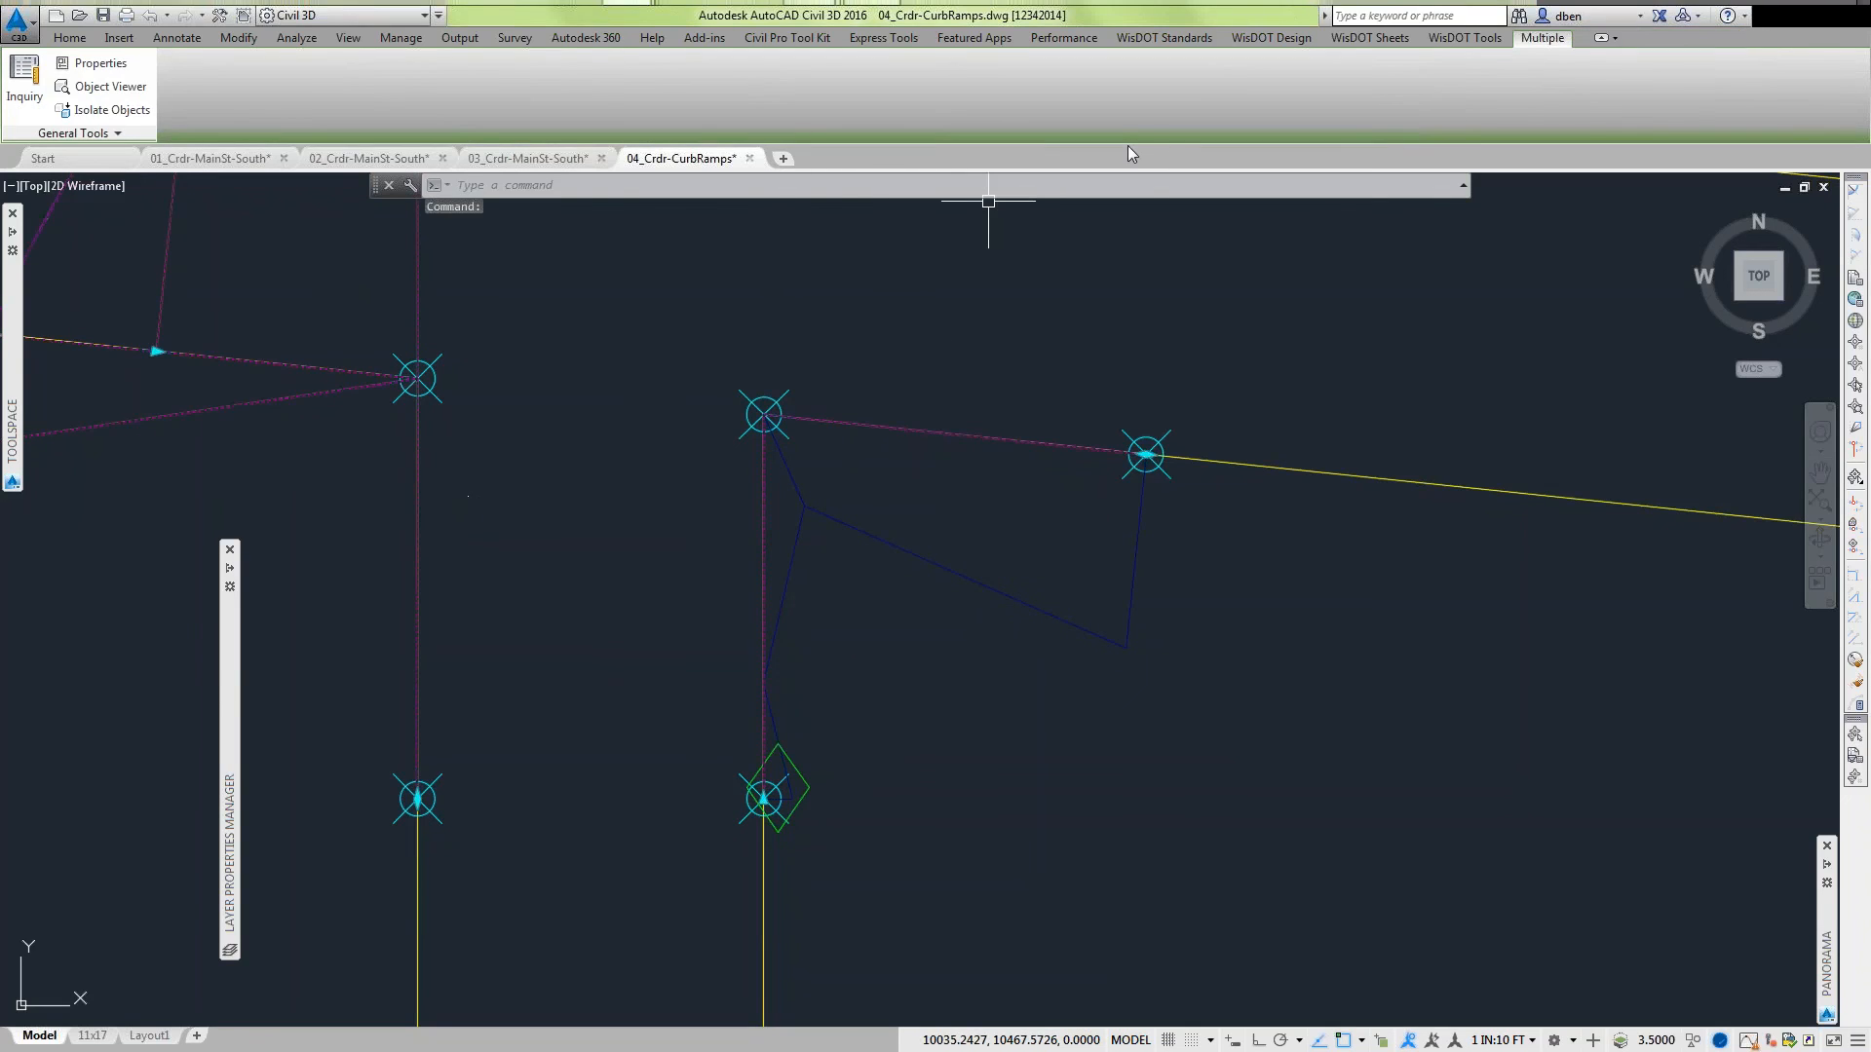
{"action": "key", "text": "Escape"}
{"action": "key", "text": "Escape"}
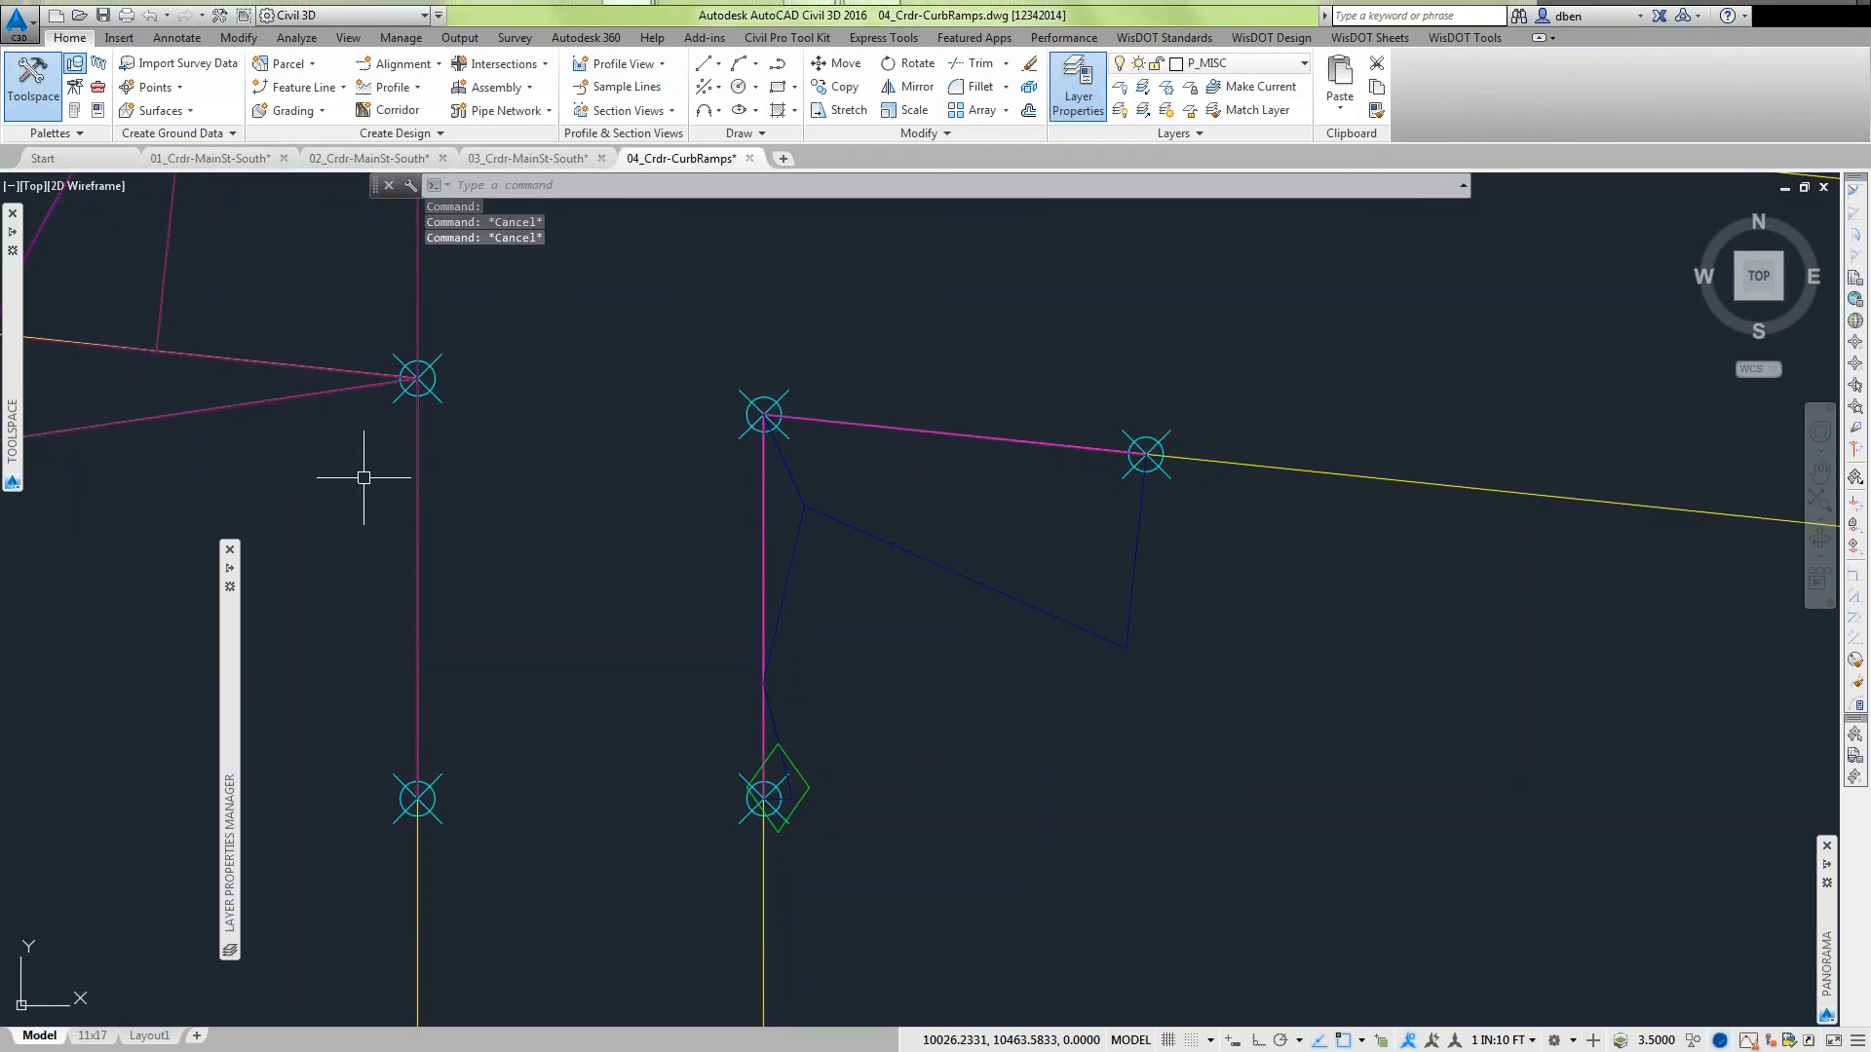
Set up a Ramp feature line from the CurbRamps corridor in site Curb Ramps, with naming on and smoothing off, and cancel.
{"action": "left_click", "coordinate": [415, 495]}
{"action": "left_click", "coordinate": [1211, 87]}
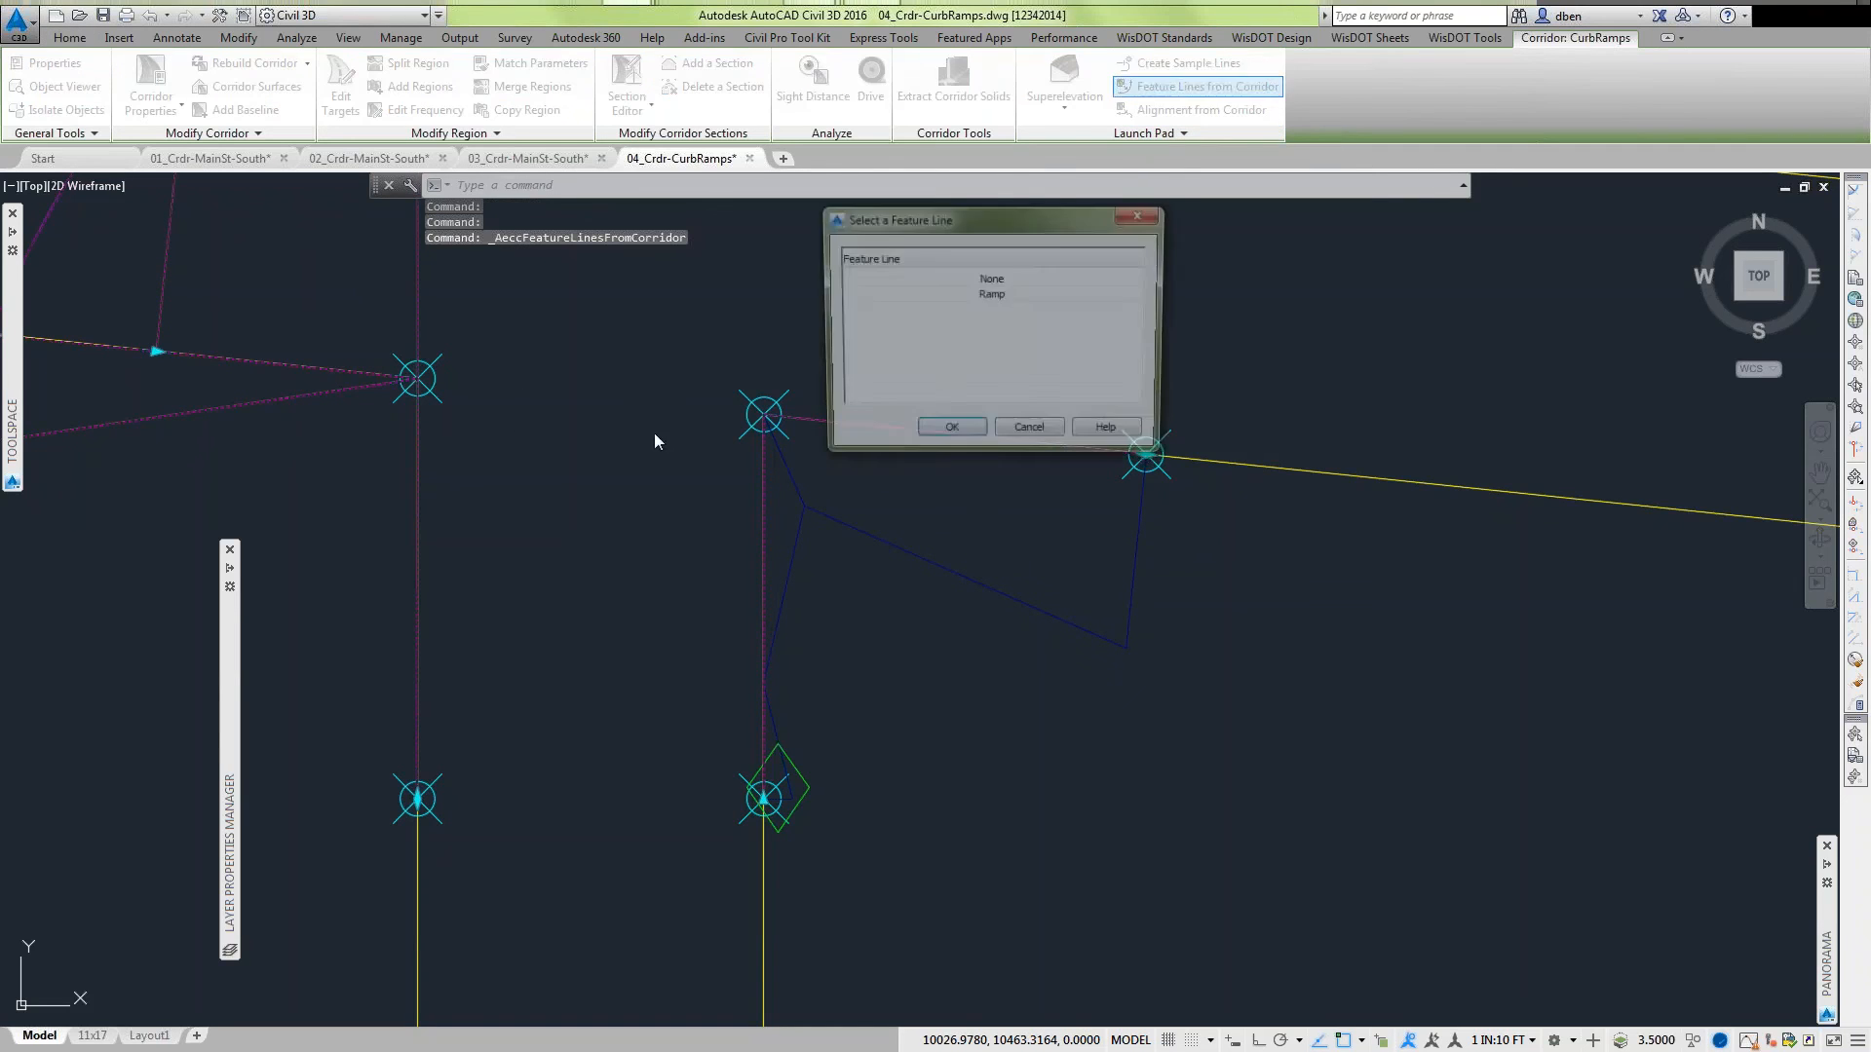
{"action": "left_click", "coordinate": [1034, 295]}
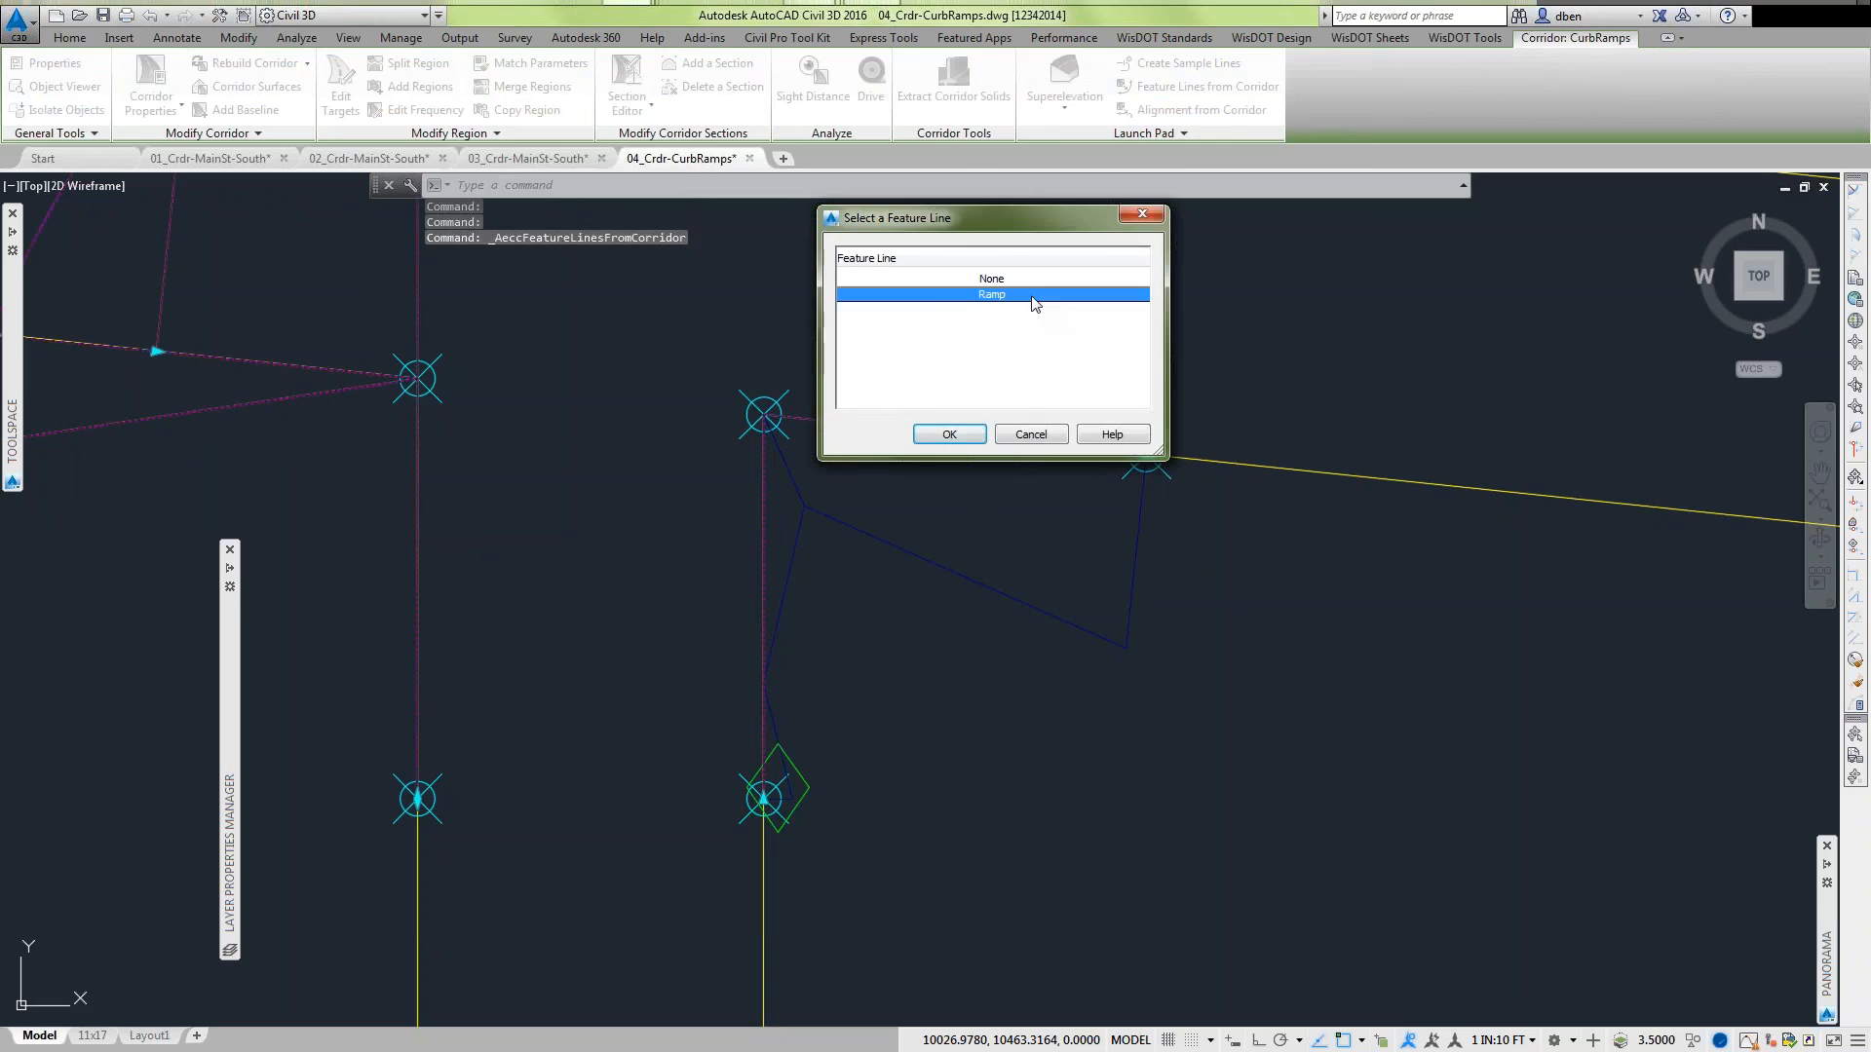
{"action": "left_click", "coordinate": [949, 434]}
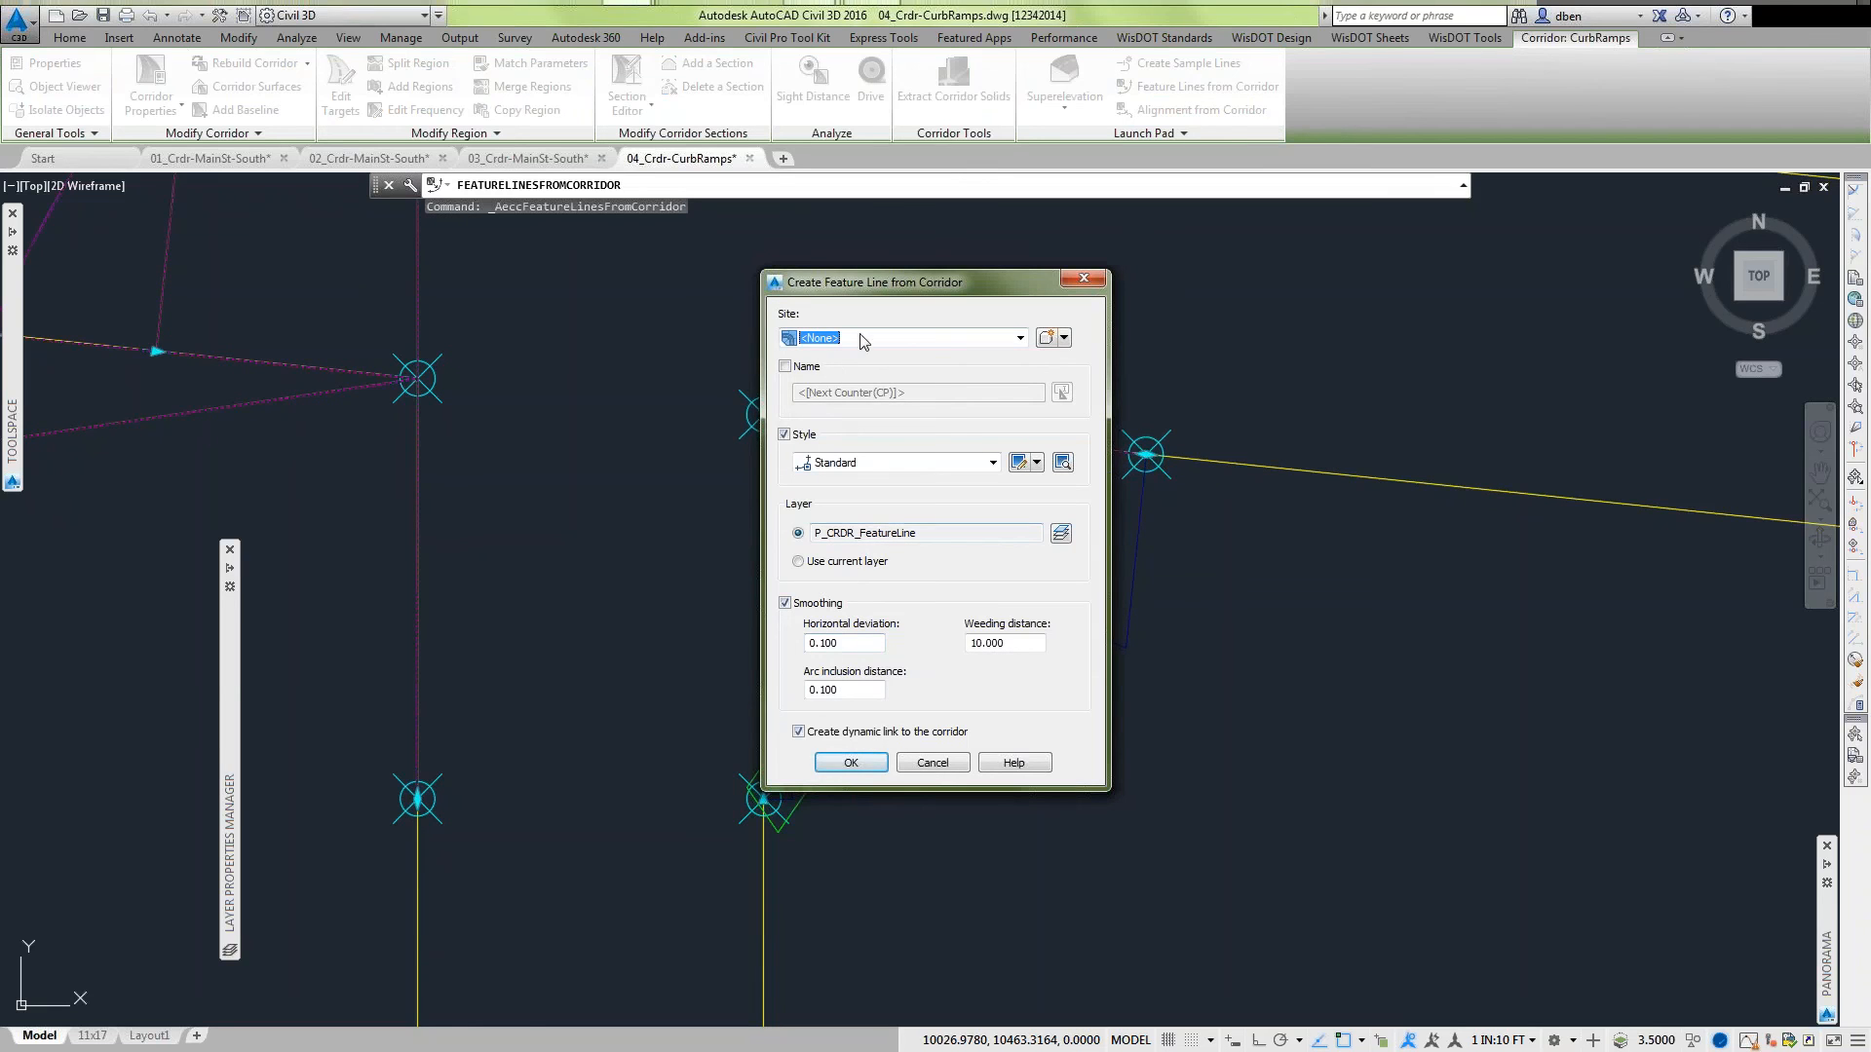
{"action": "left_click", "coordinate": [863, 342]}
{"action": "left_click", "coordinate": [858, 373]}
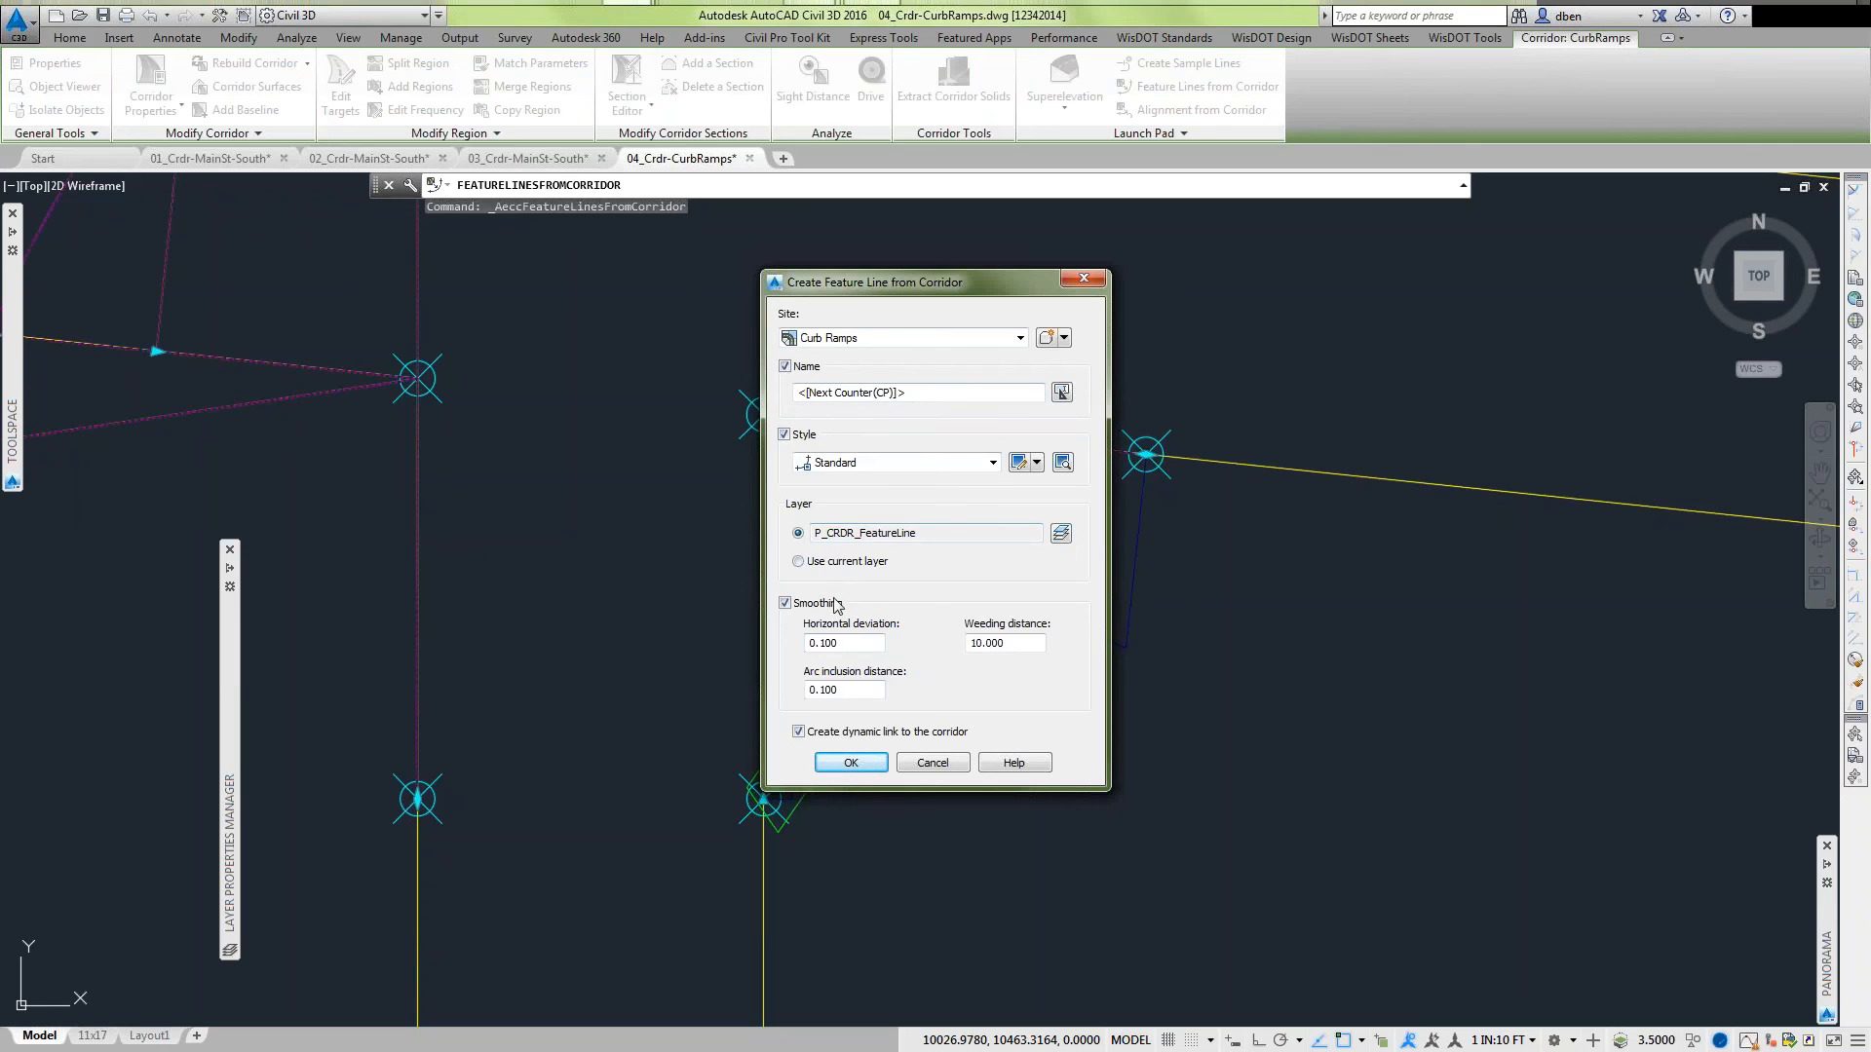
{"action": "left_click", "coordinate": [788, 604]}
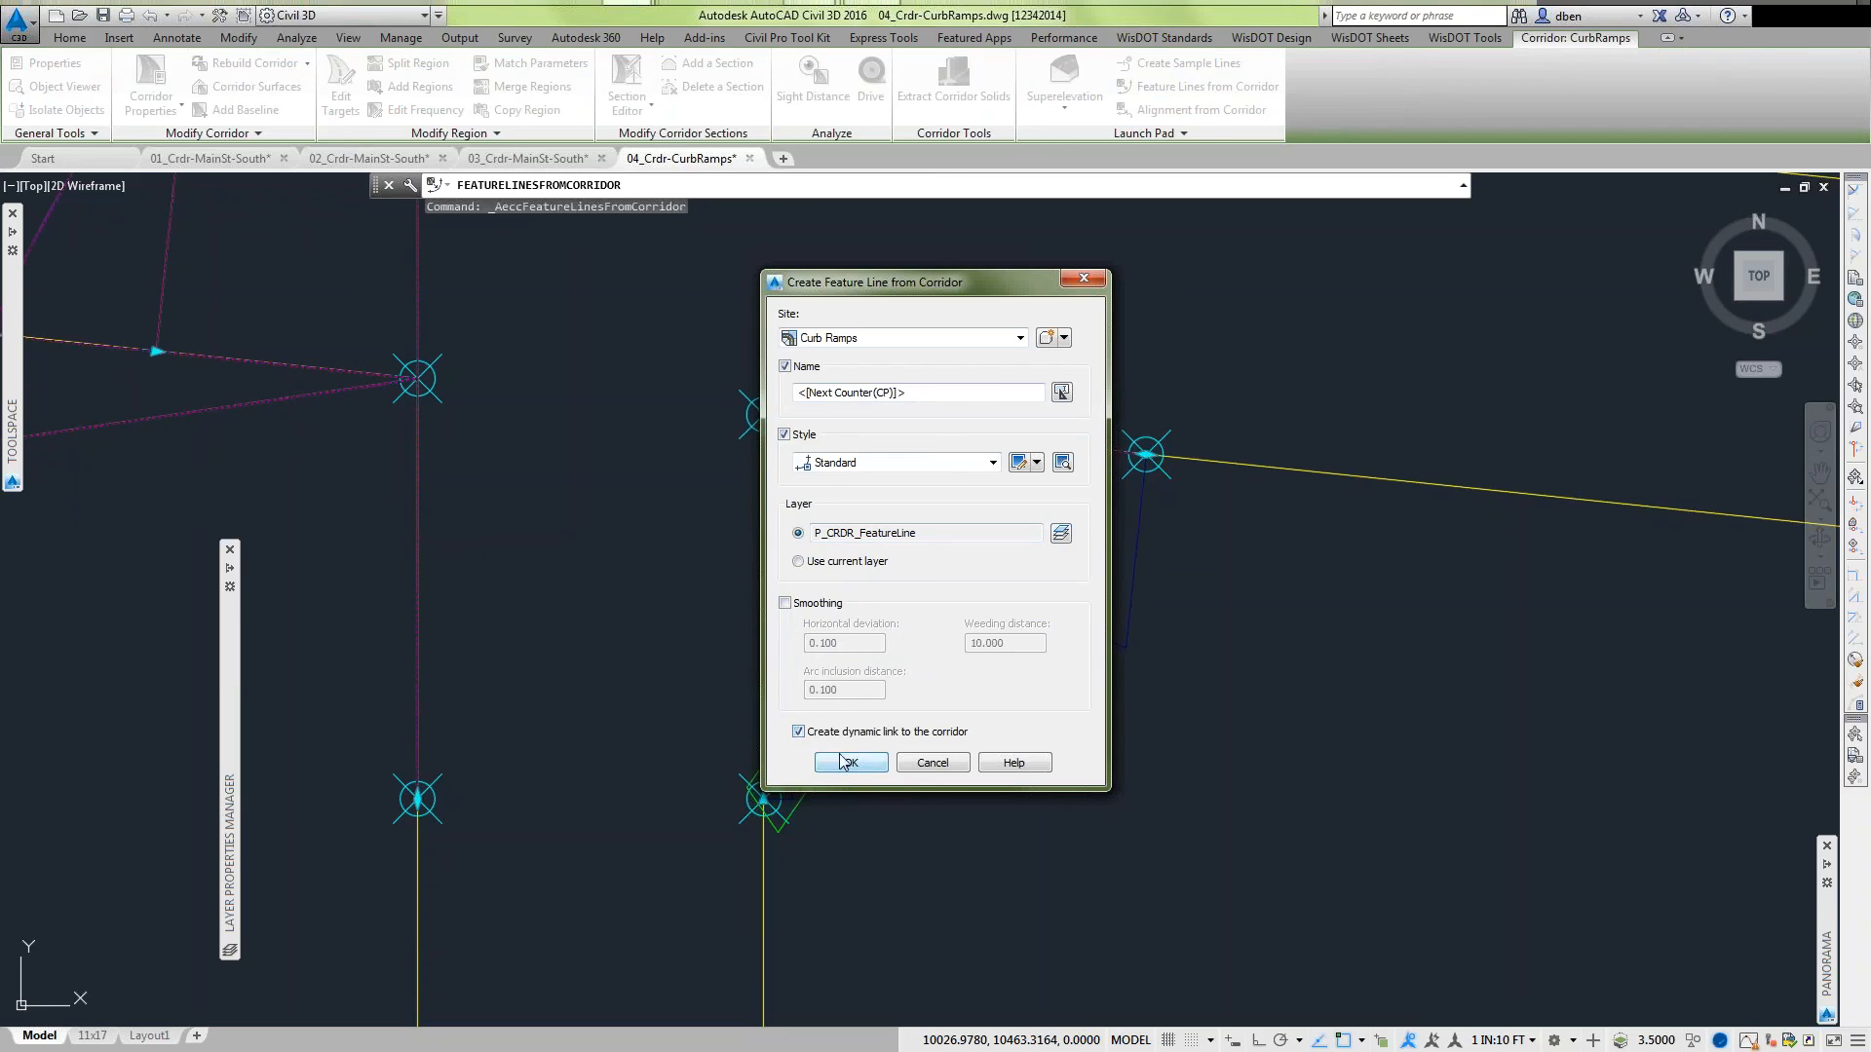
{"action": "left_click", "coordinate": [952, 768]}
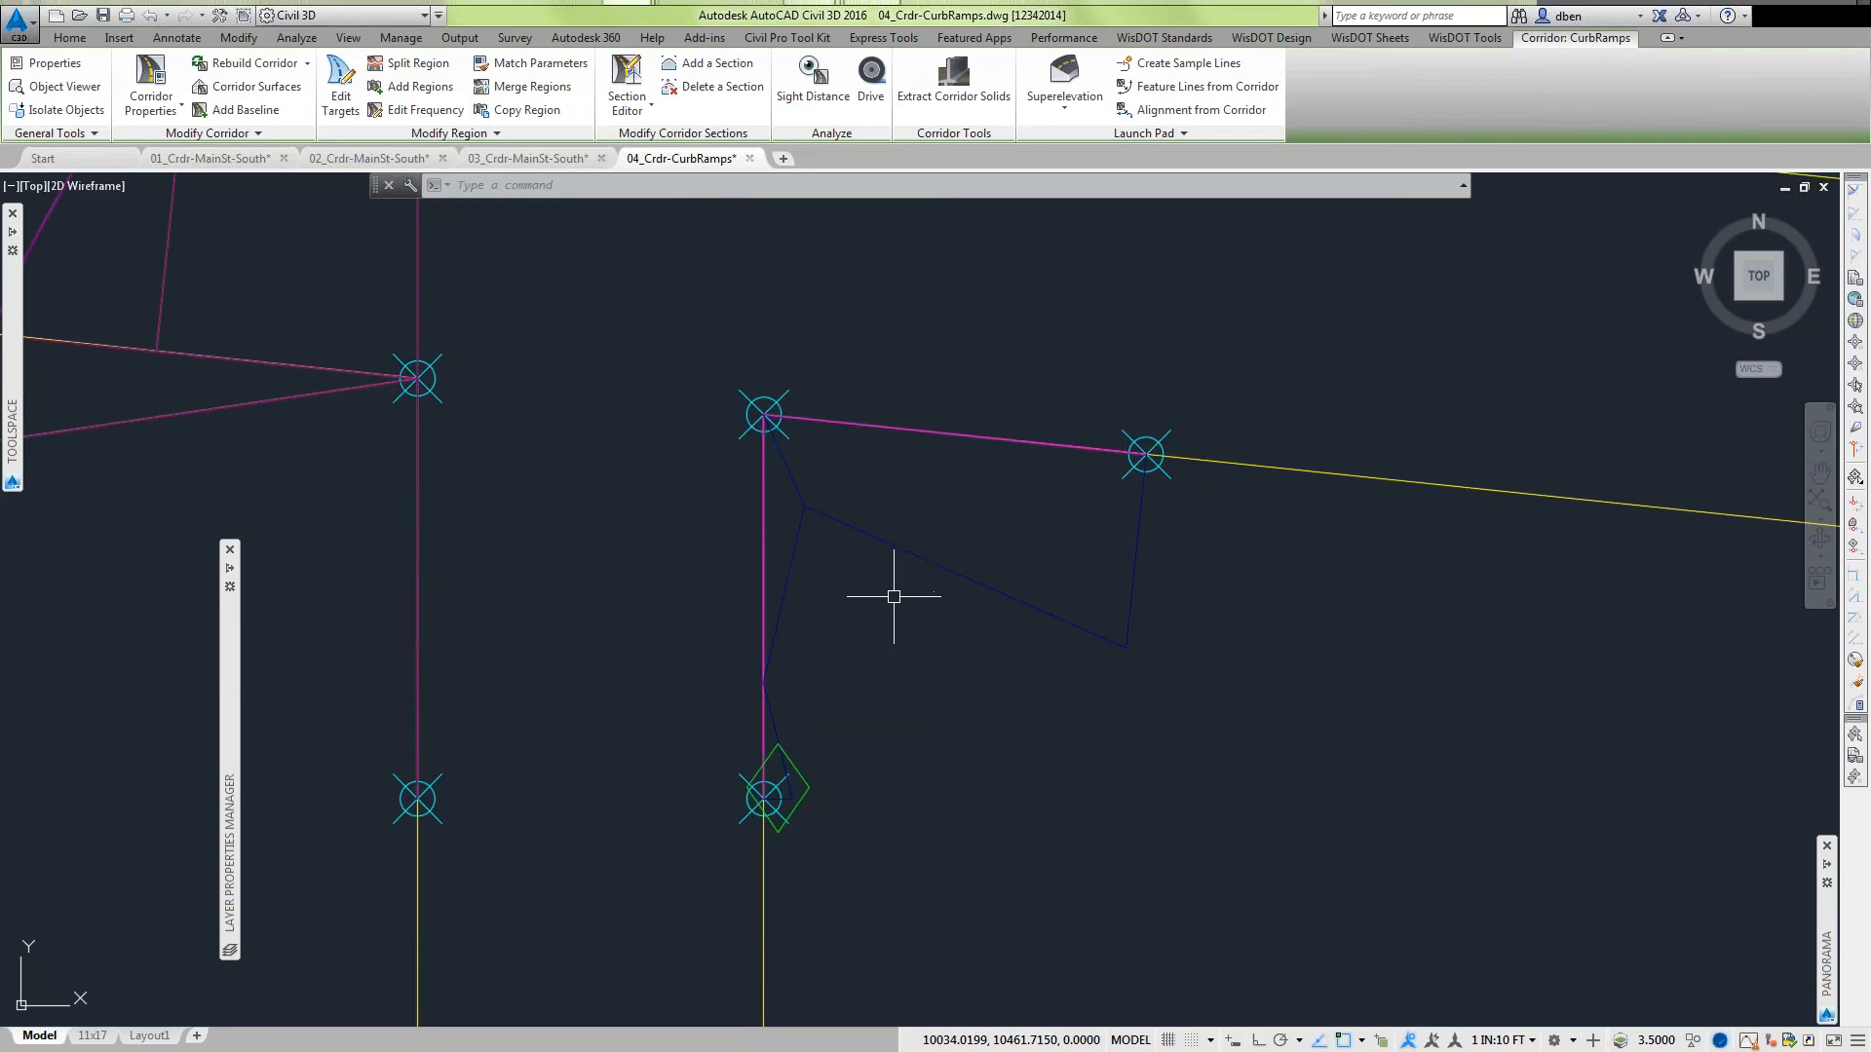
Open the Grading Creation Tools and check the Grdg-CurbRamps-Daylight group selection in the Curb Ramps site, cancelling without changes.
{"action": "left_click", "coordinate": [69, 38]}
{"action": "left_click", "coordinate": [304, 110]}
{"action": "left_click", "coordinate": [337, 142]}
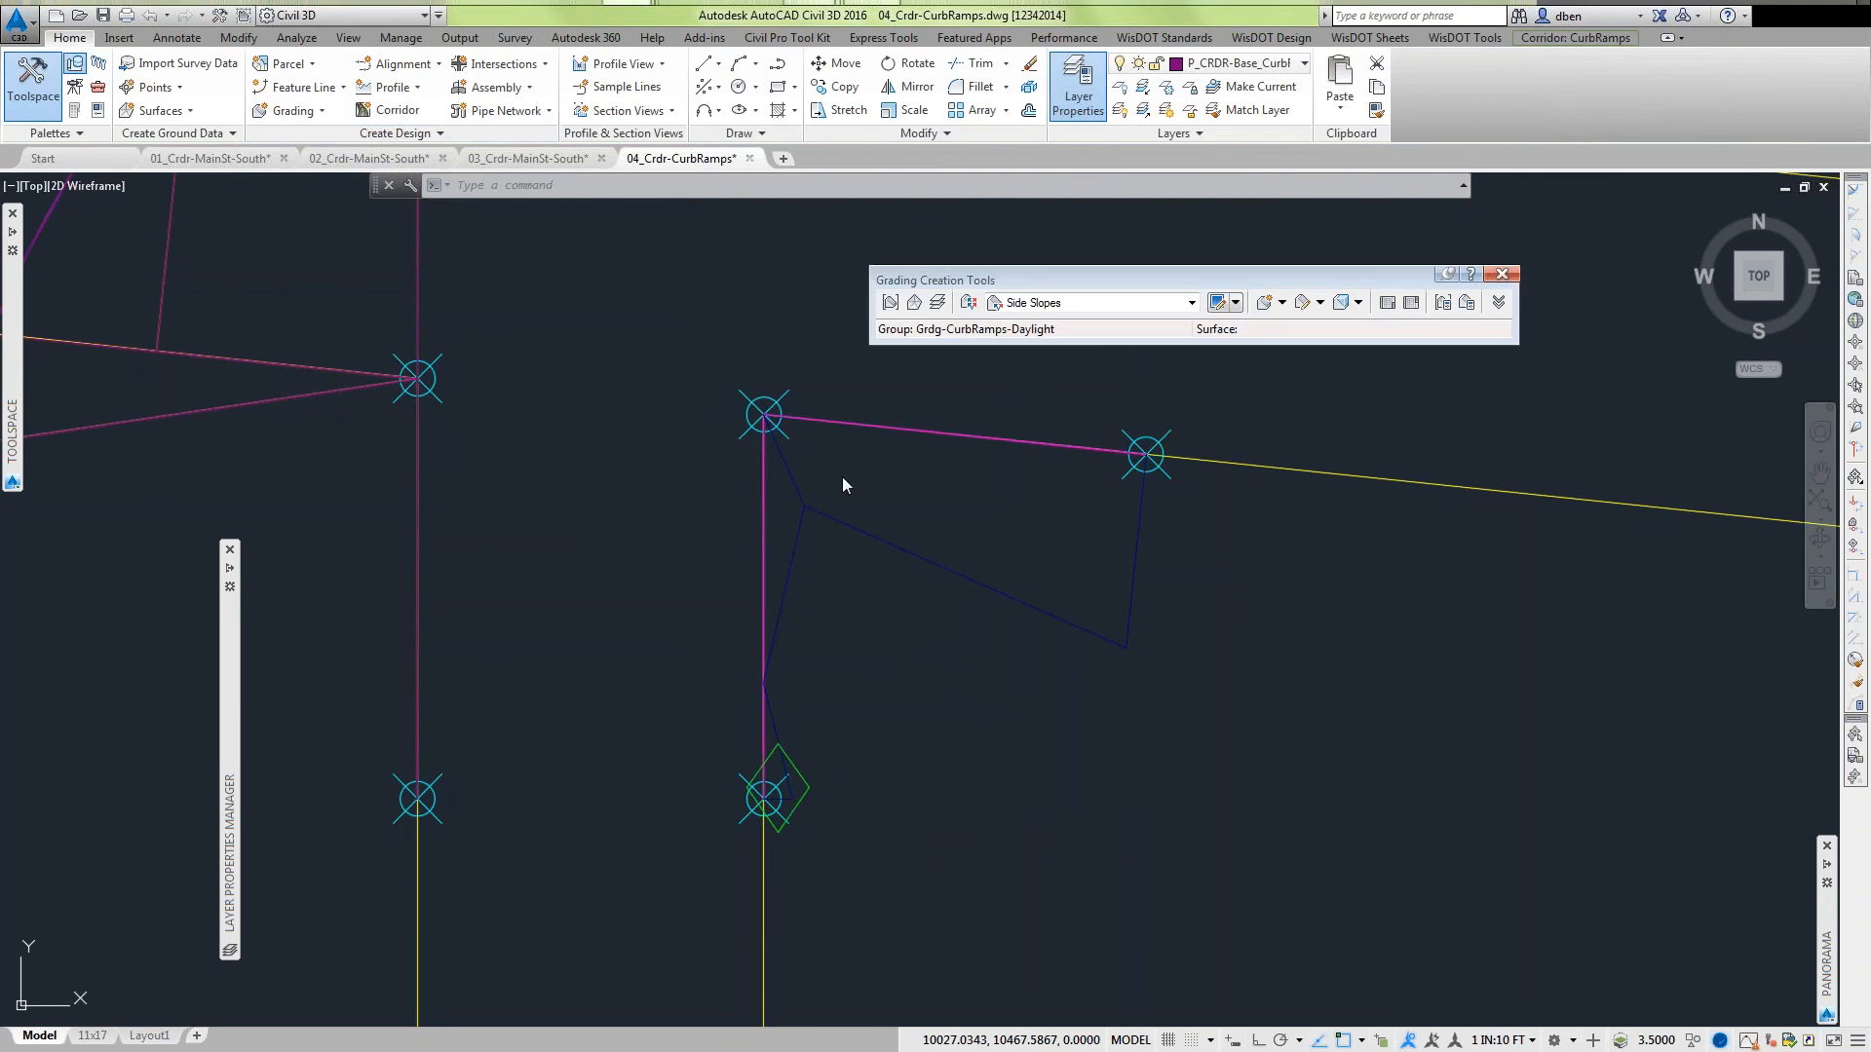
{"action": "left_click", "coordinate": [890, 302]}
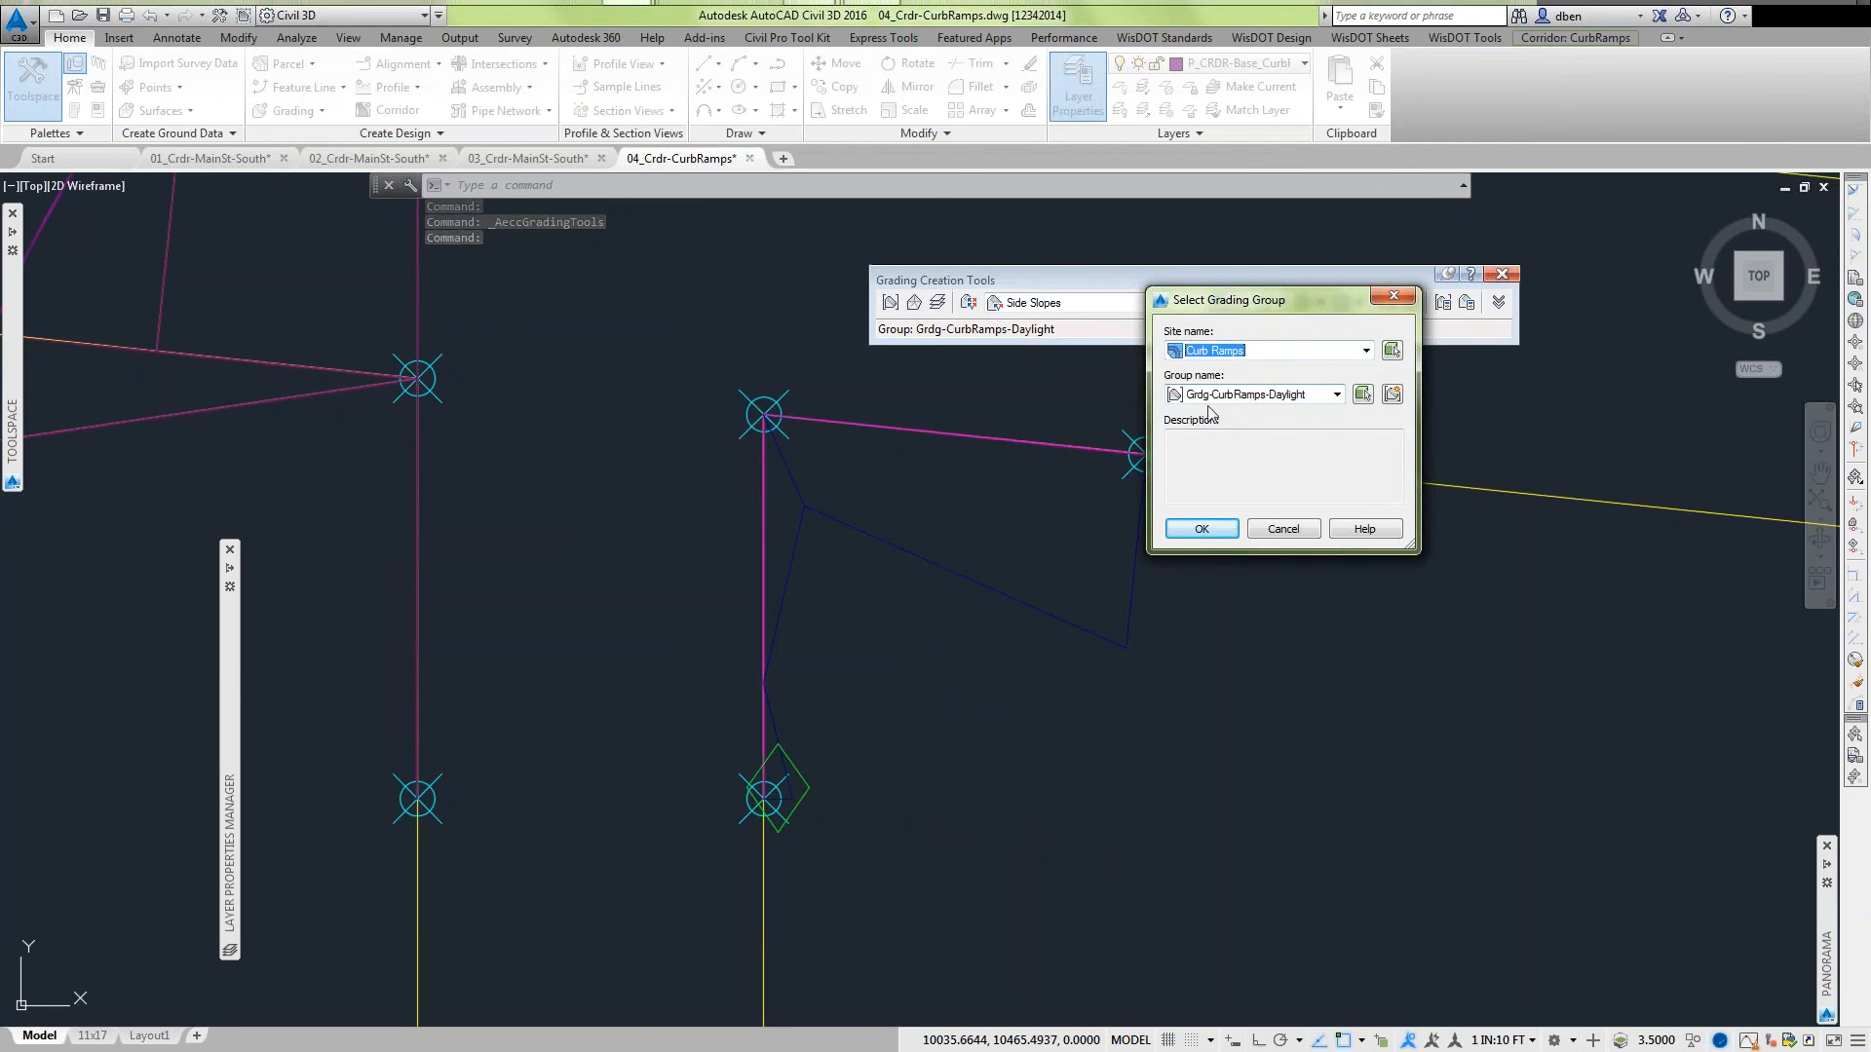
{"action": "left_click", "coordinate": [1282, 528]}
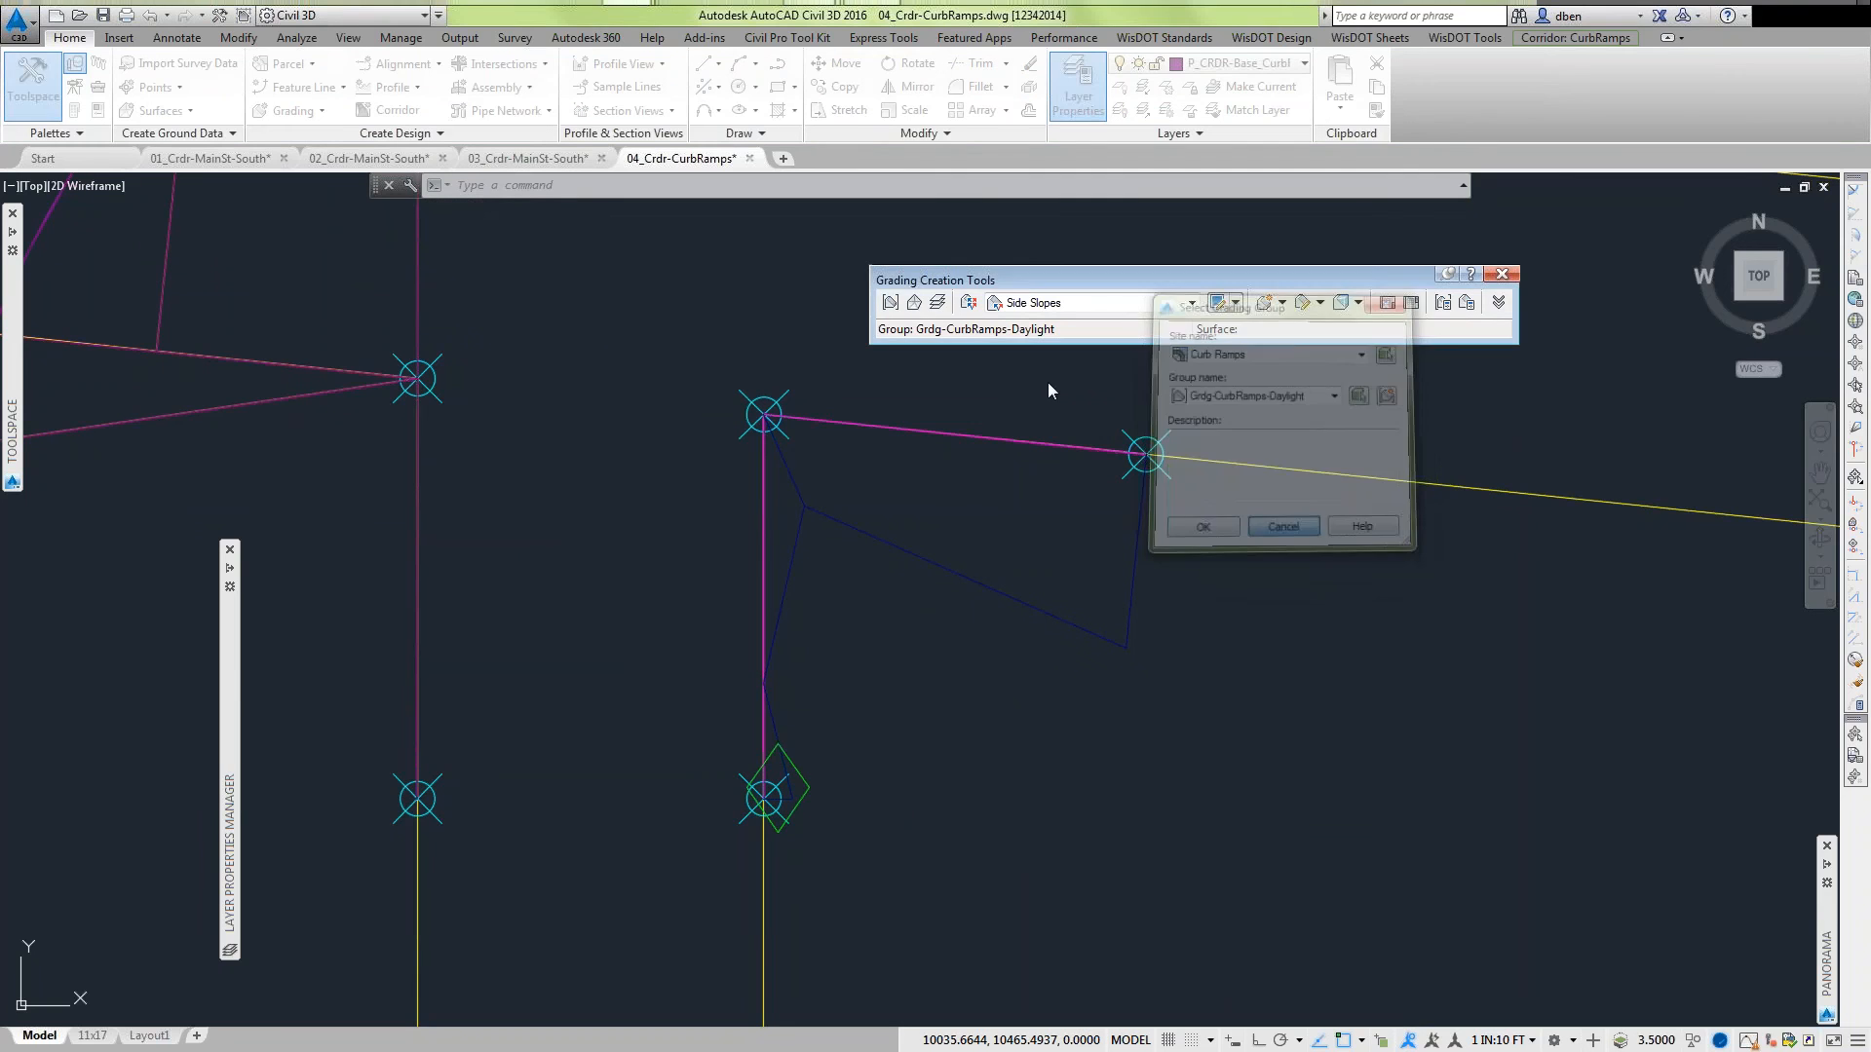
Set Exist-GrdgTarget as the target surface for the Grdg-CurbRamps-Daylight grading group.
{"action": "left_click", "coordinate": [914, 303]}
{"action": "left_click", "coordinate": [921, 496]}
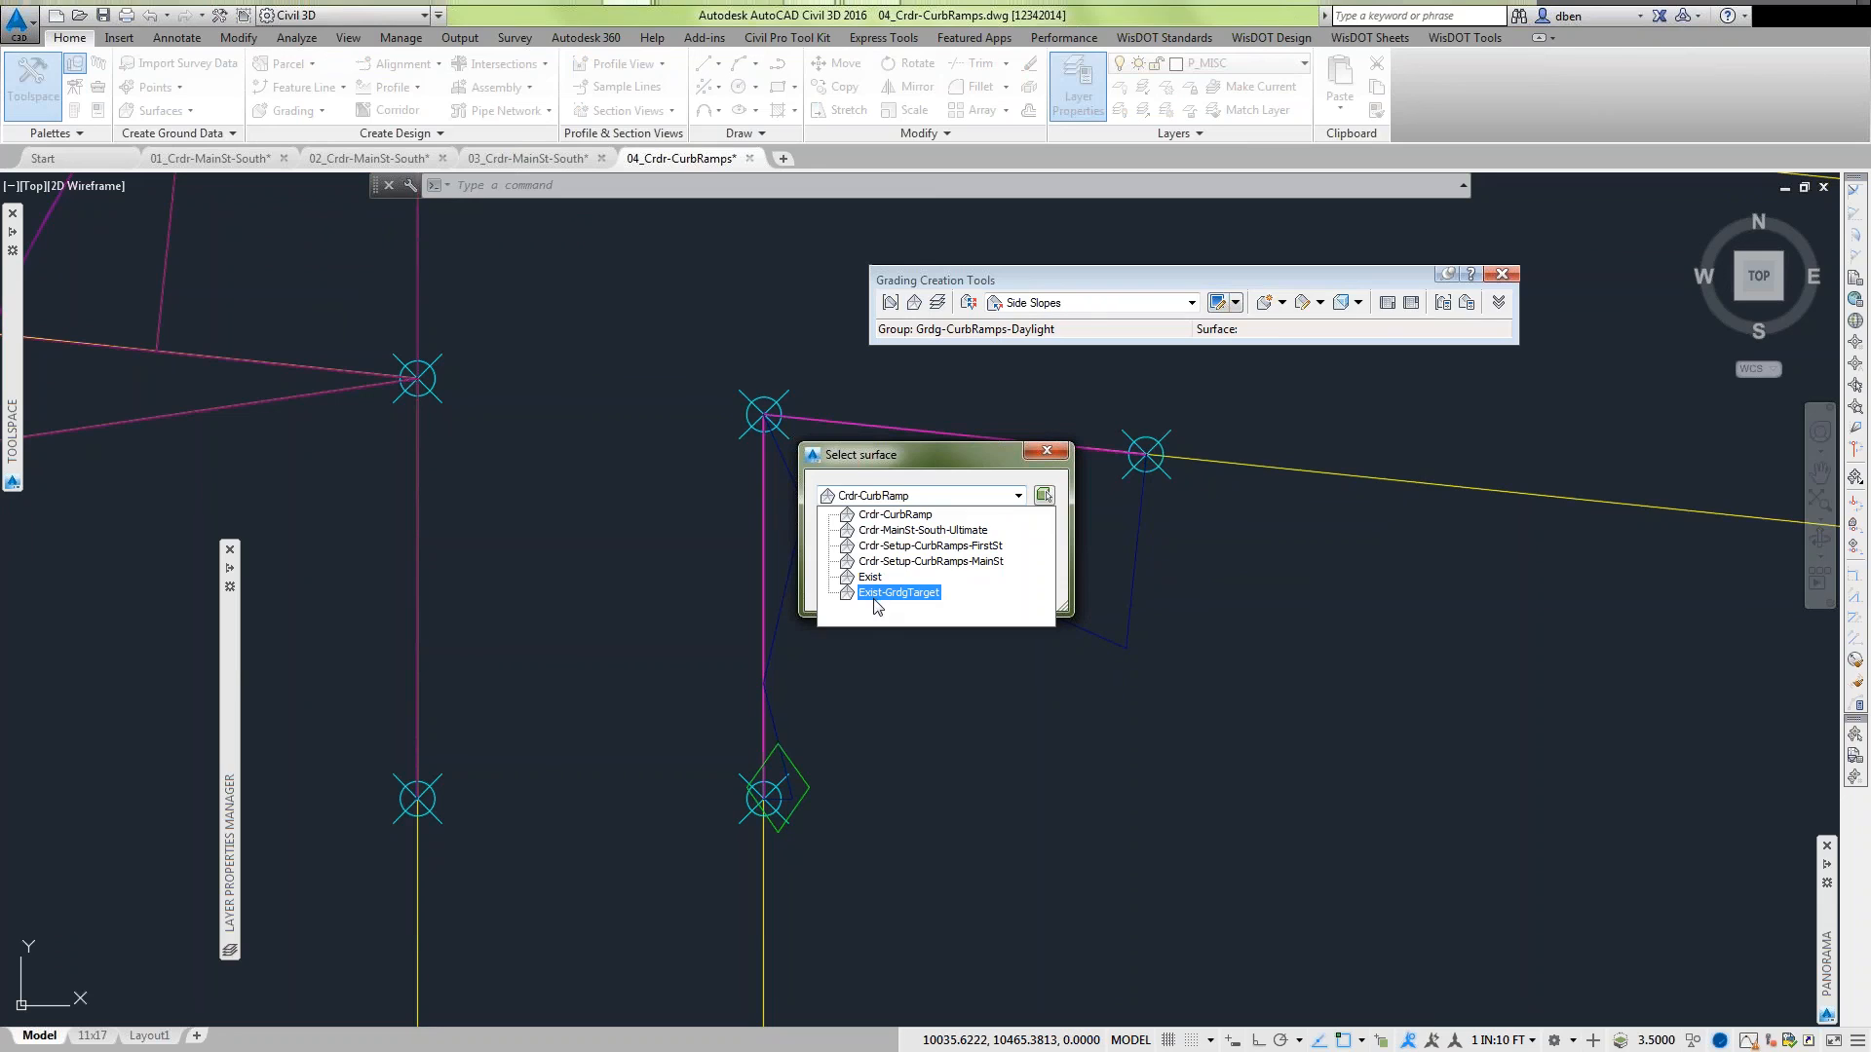
{"action": "left_click", "coordinate": [897, 594]}
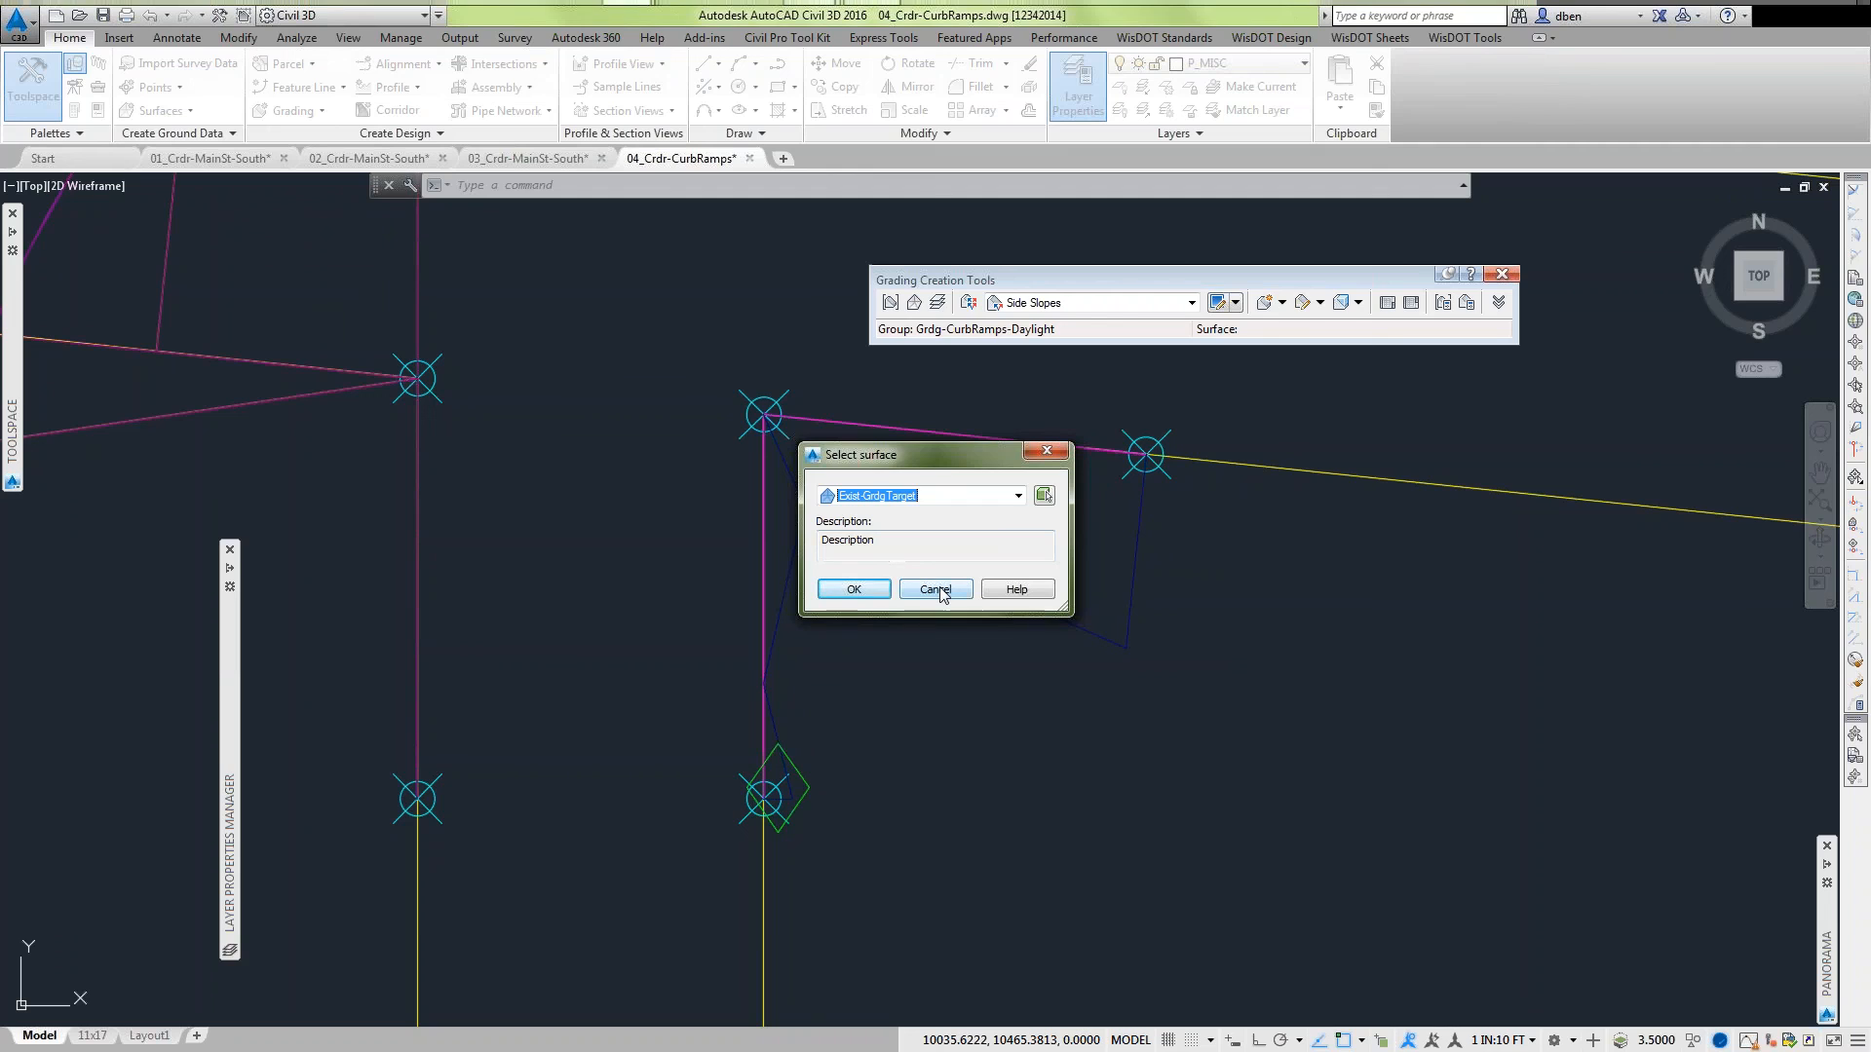
{"action": "left_click", "coordinate": [854, 590]}
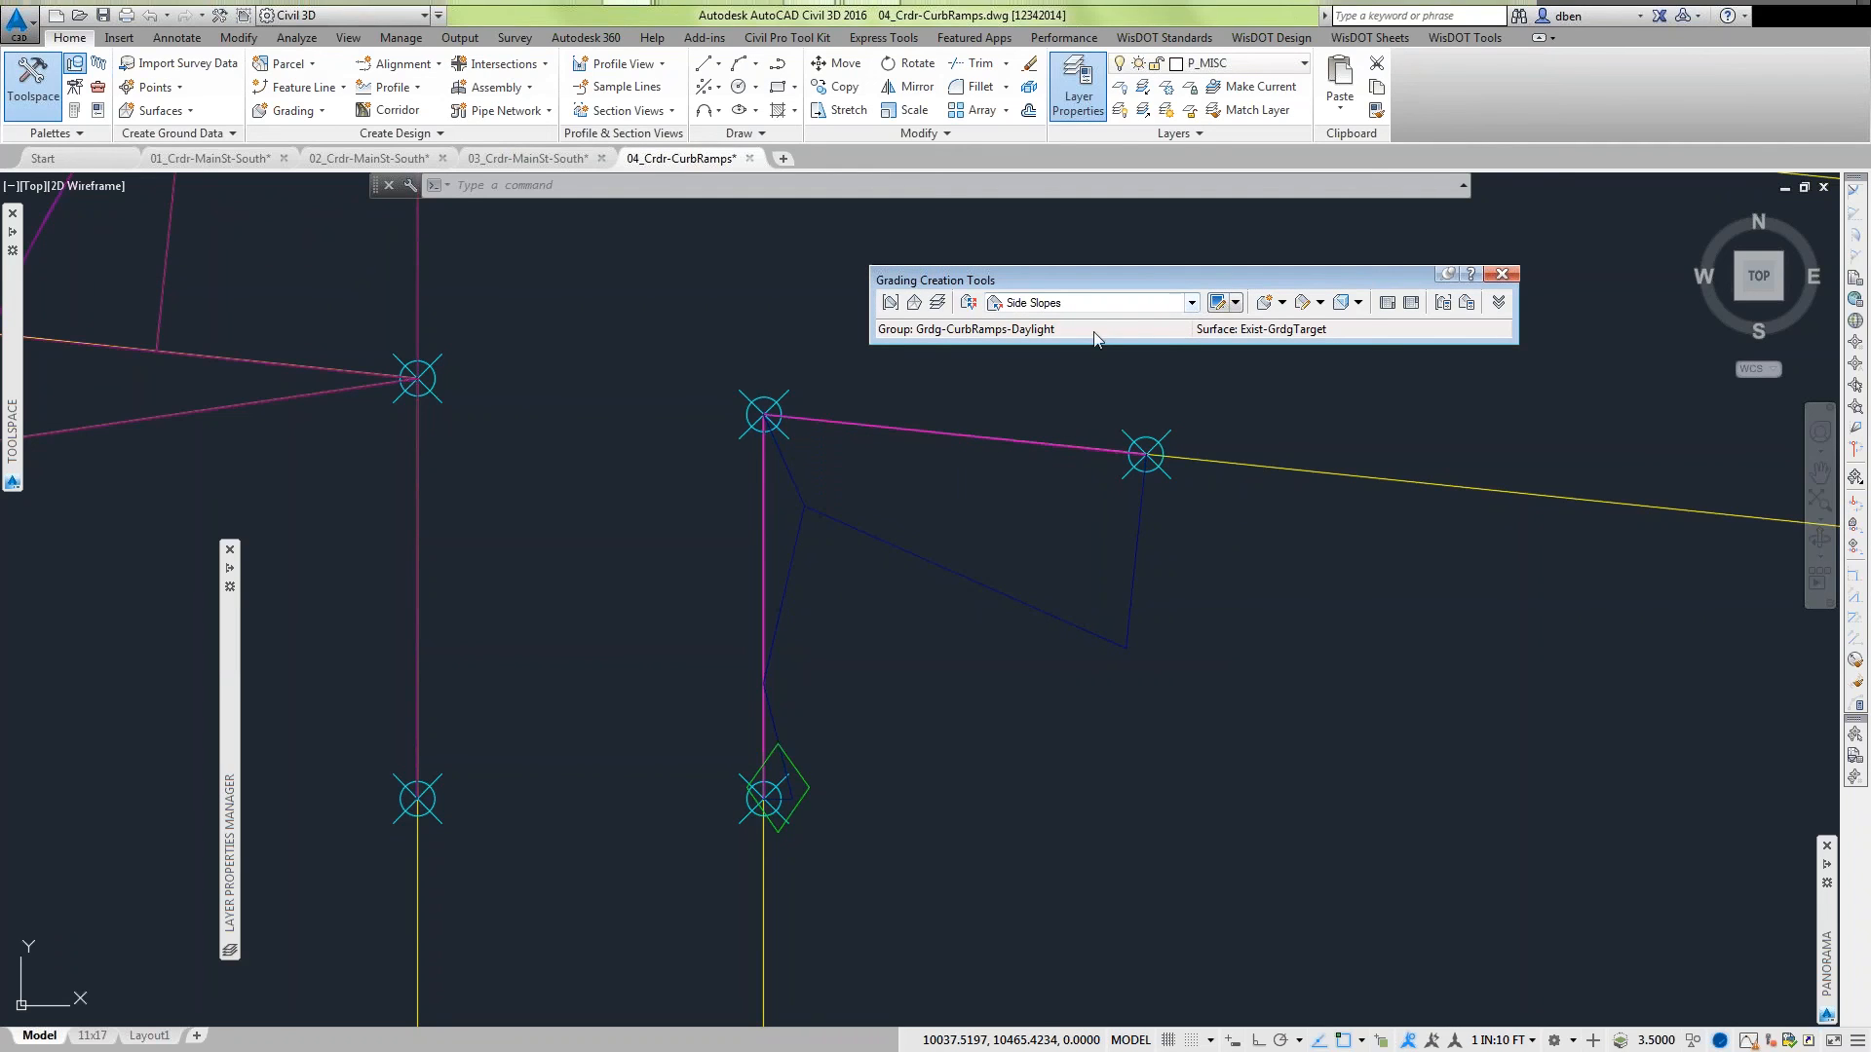
Choose the Standard grading criteria, review its parameters without changes, and view the available grading creation commands.
{"action": "left_click", "coordinate": [1191, 303]}
{"action": "left_click", "coordinate": [1051, 360]}
{"action": "left_click", "coordinate": [1216, 303]}
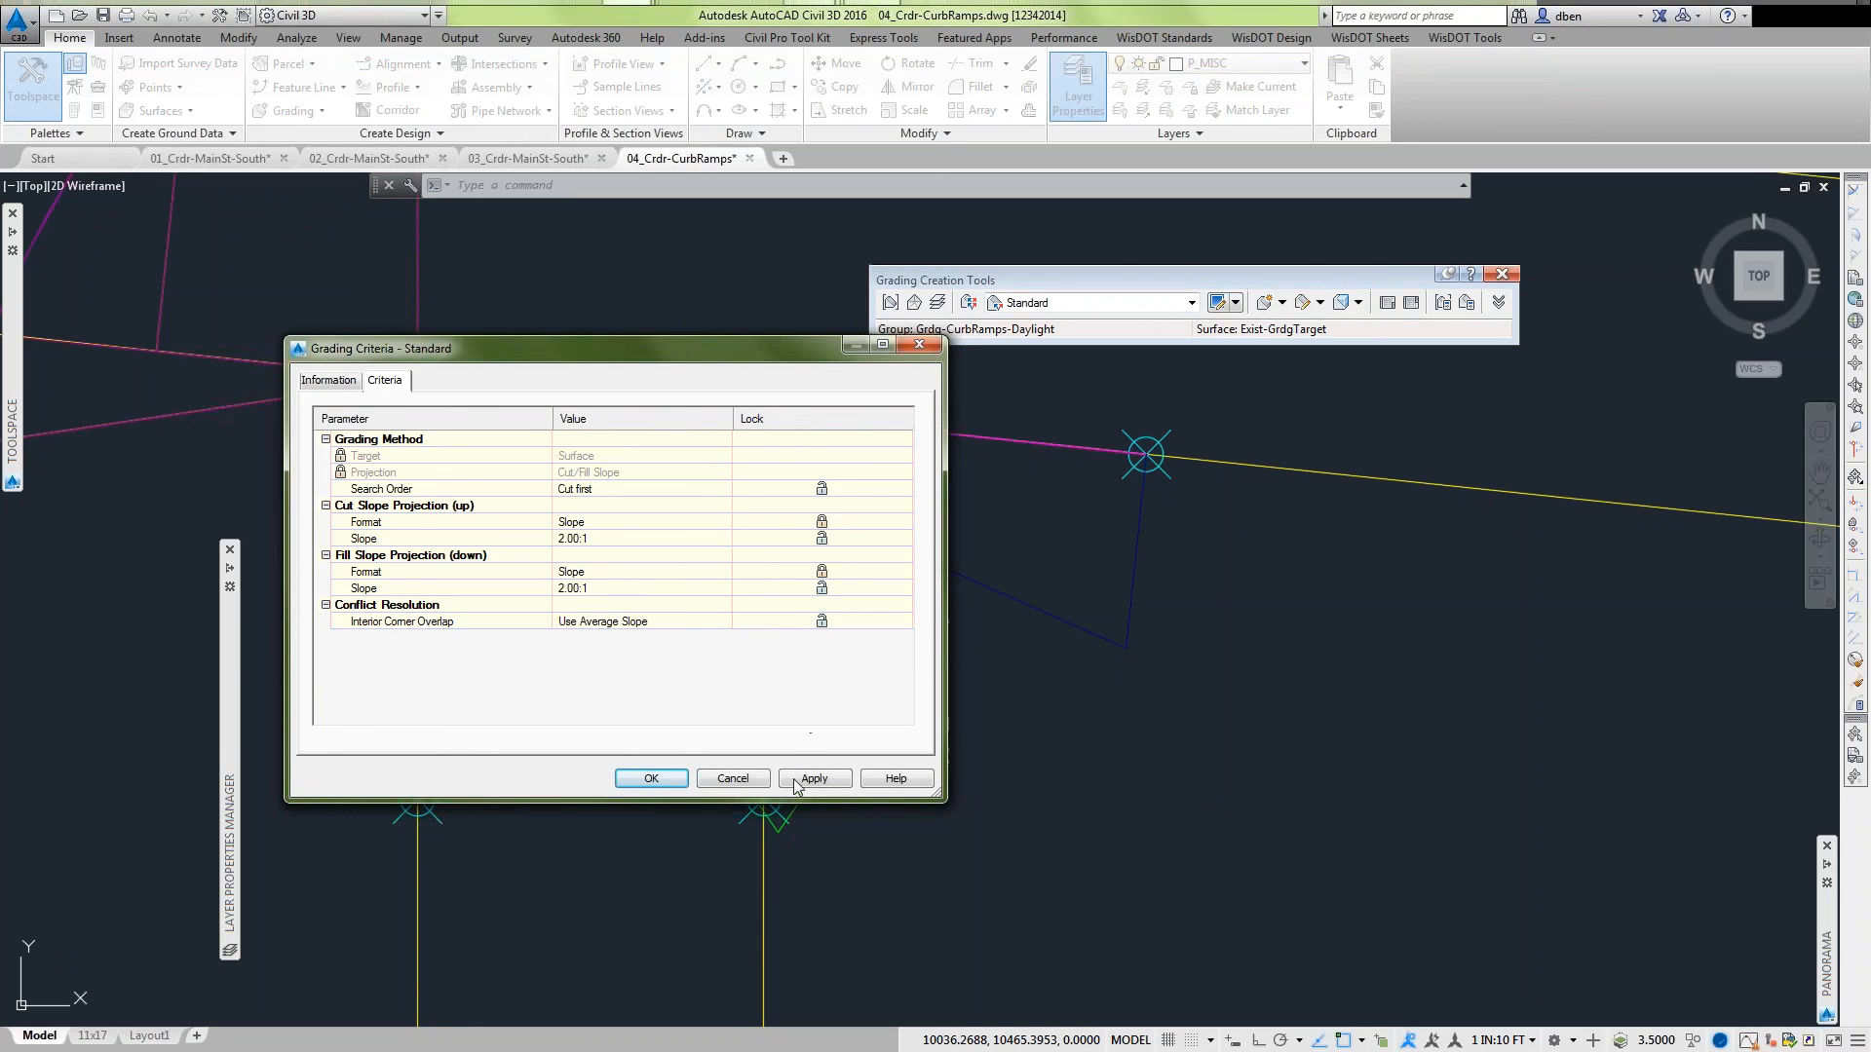
{"action": "left_click", "coordinate": [733, 778]}
{"action": "left_click", "coordinate": [1282, 302]}
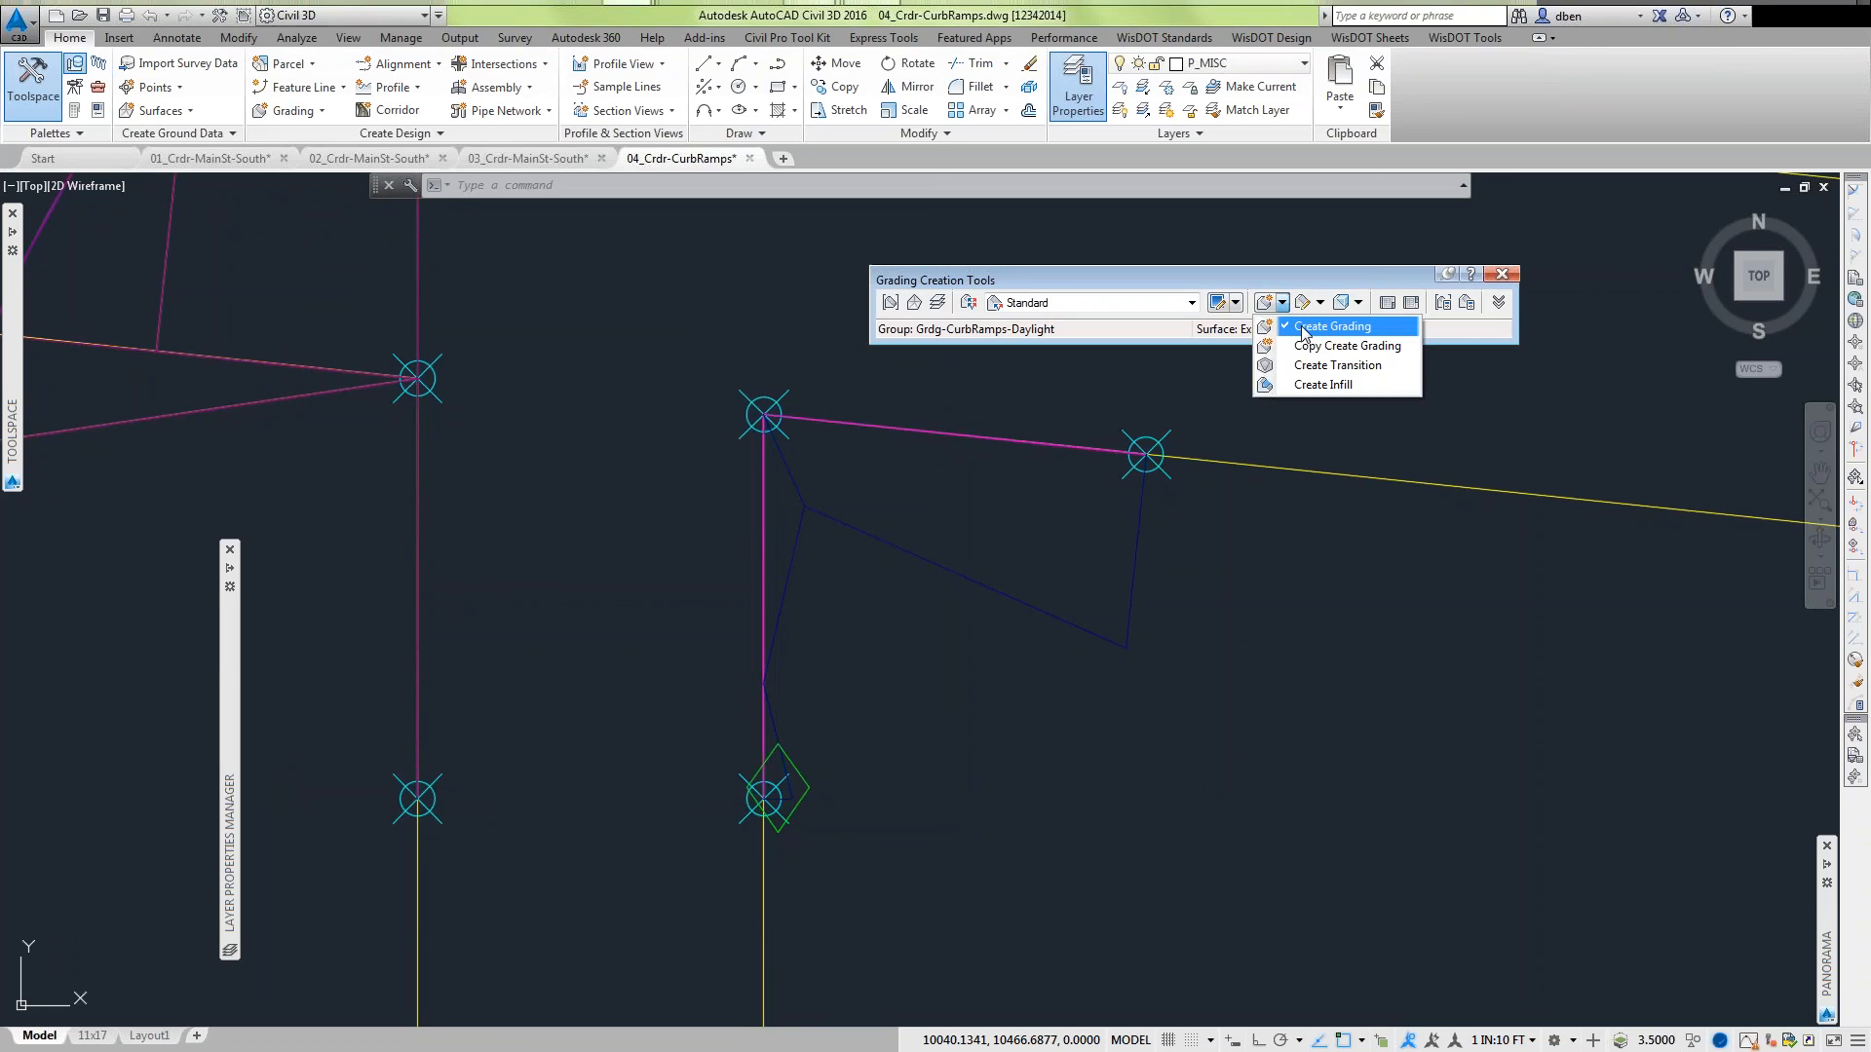
Review the daylight grading's surface target and cut and fill slopes in the Grading Editor, and close the grading tools.
{"action": "left_click", "coordinate": [1384, 303]}
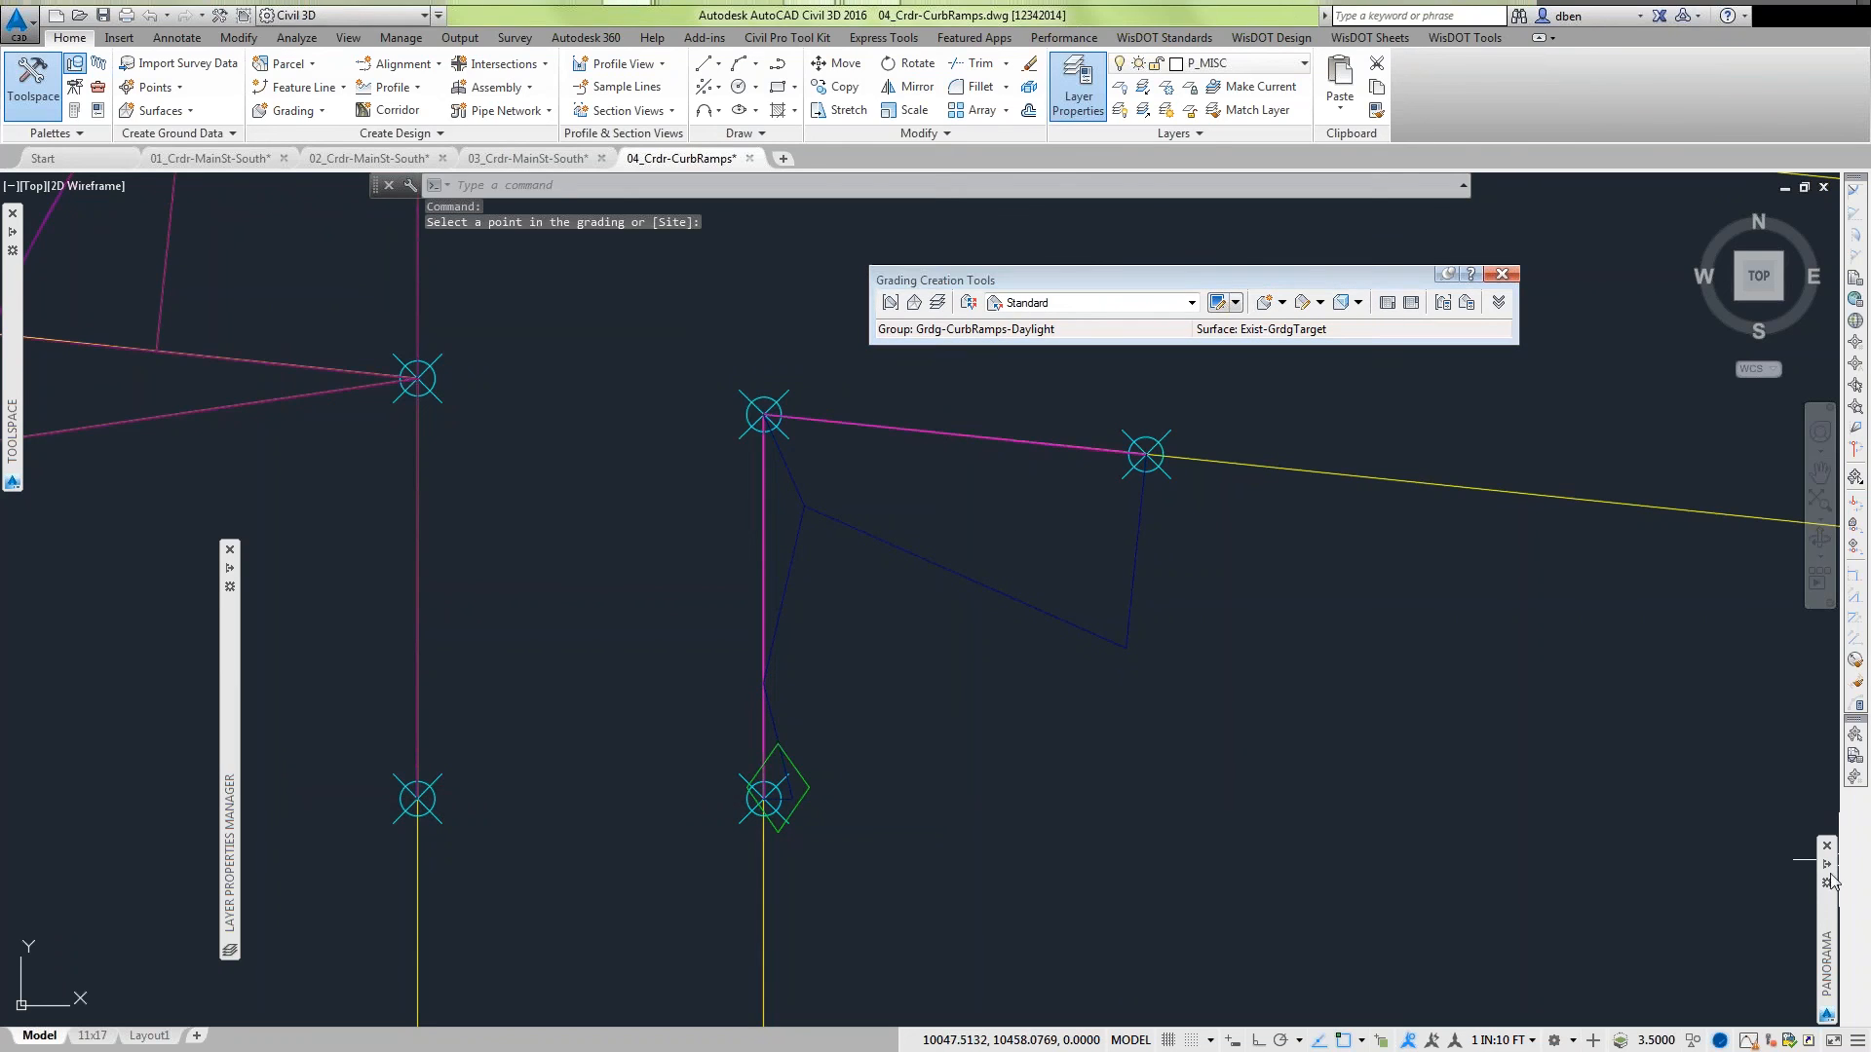
{"action": "mouse_move", "coordinate": [1829, 880]}
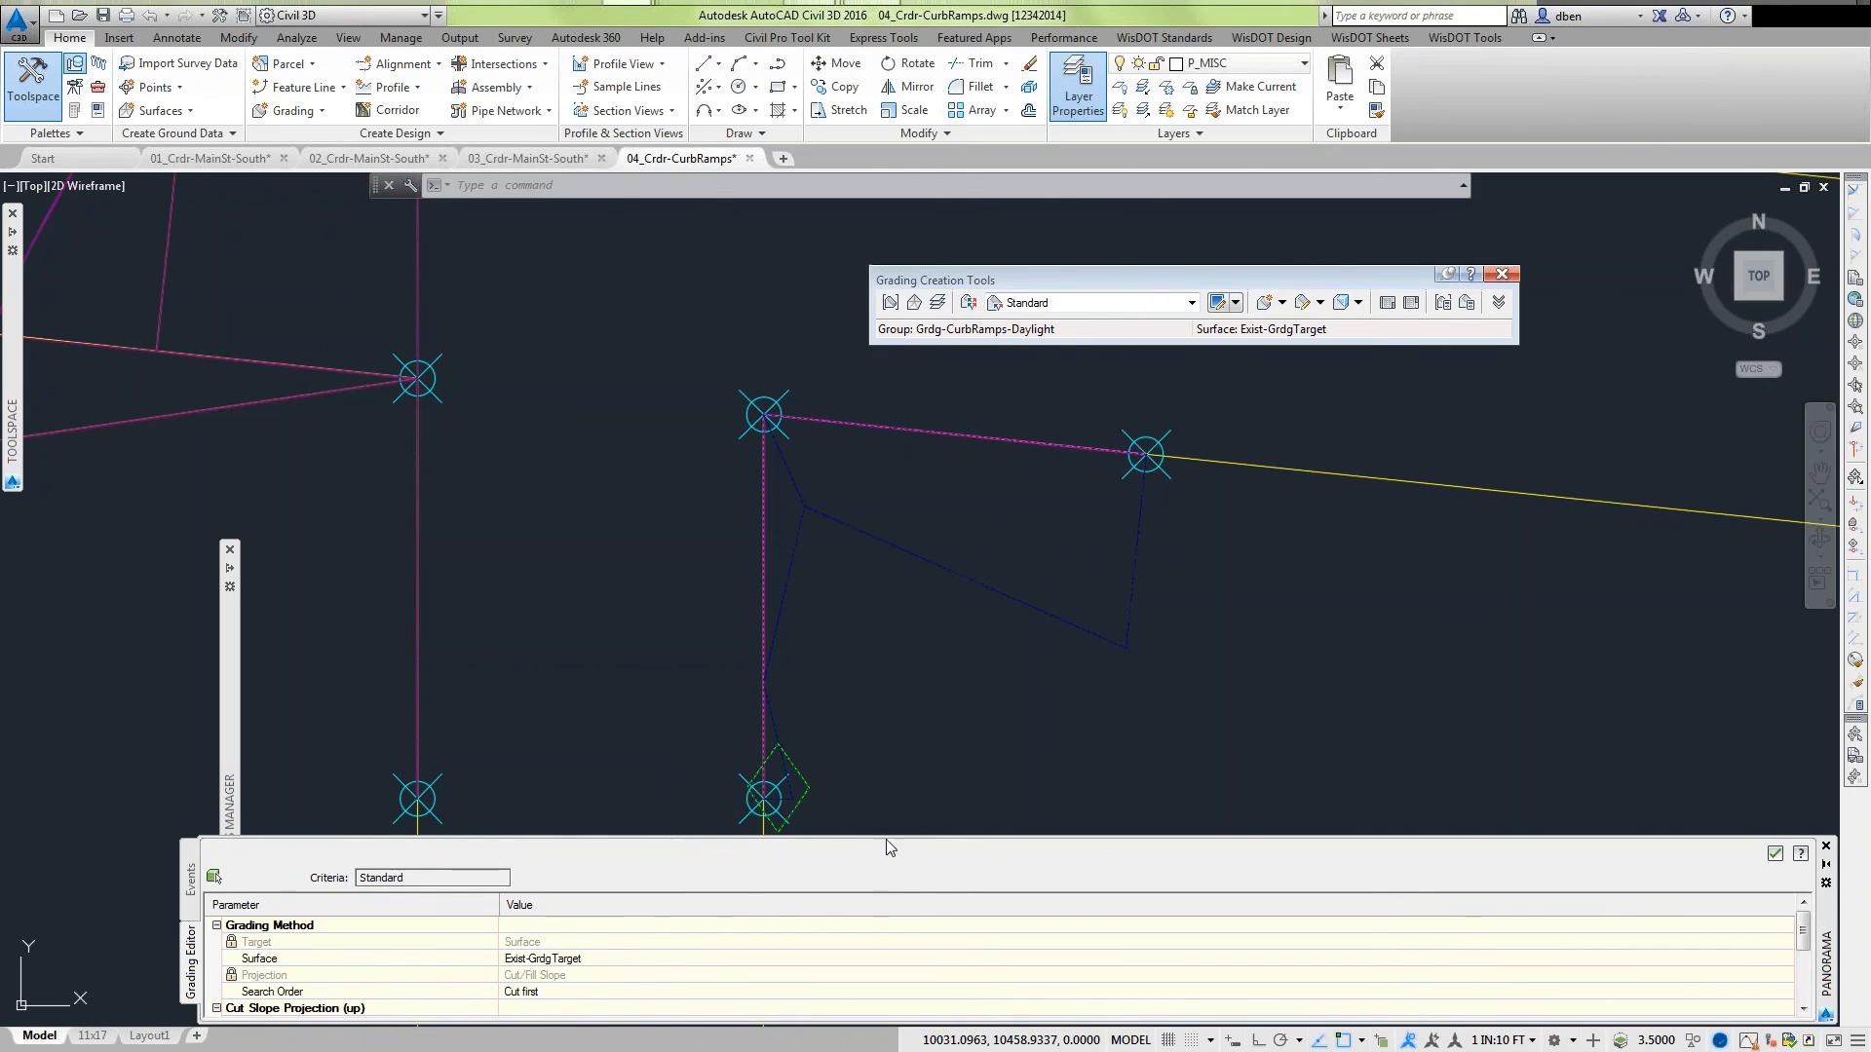
{"action": "left_click_drag", "start_coordinate": [889, 836], "coordinate": [885, 681]}
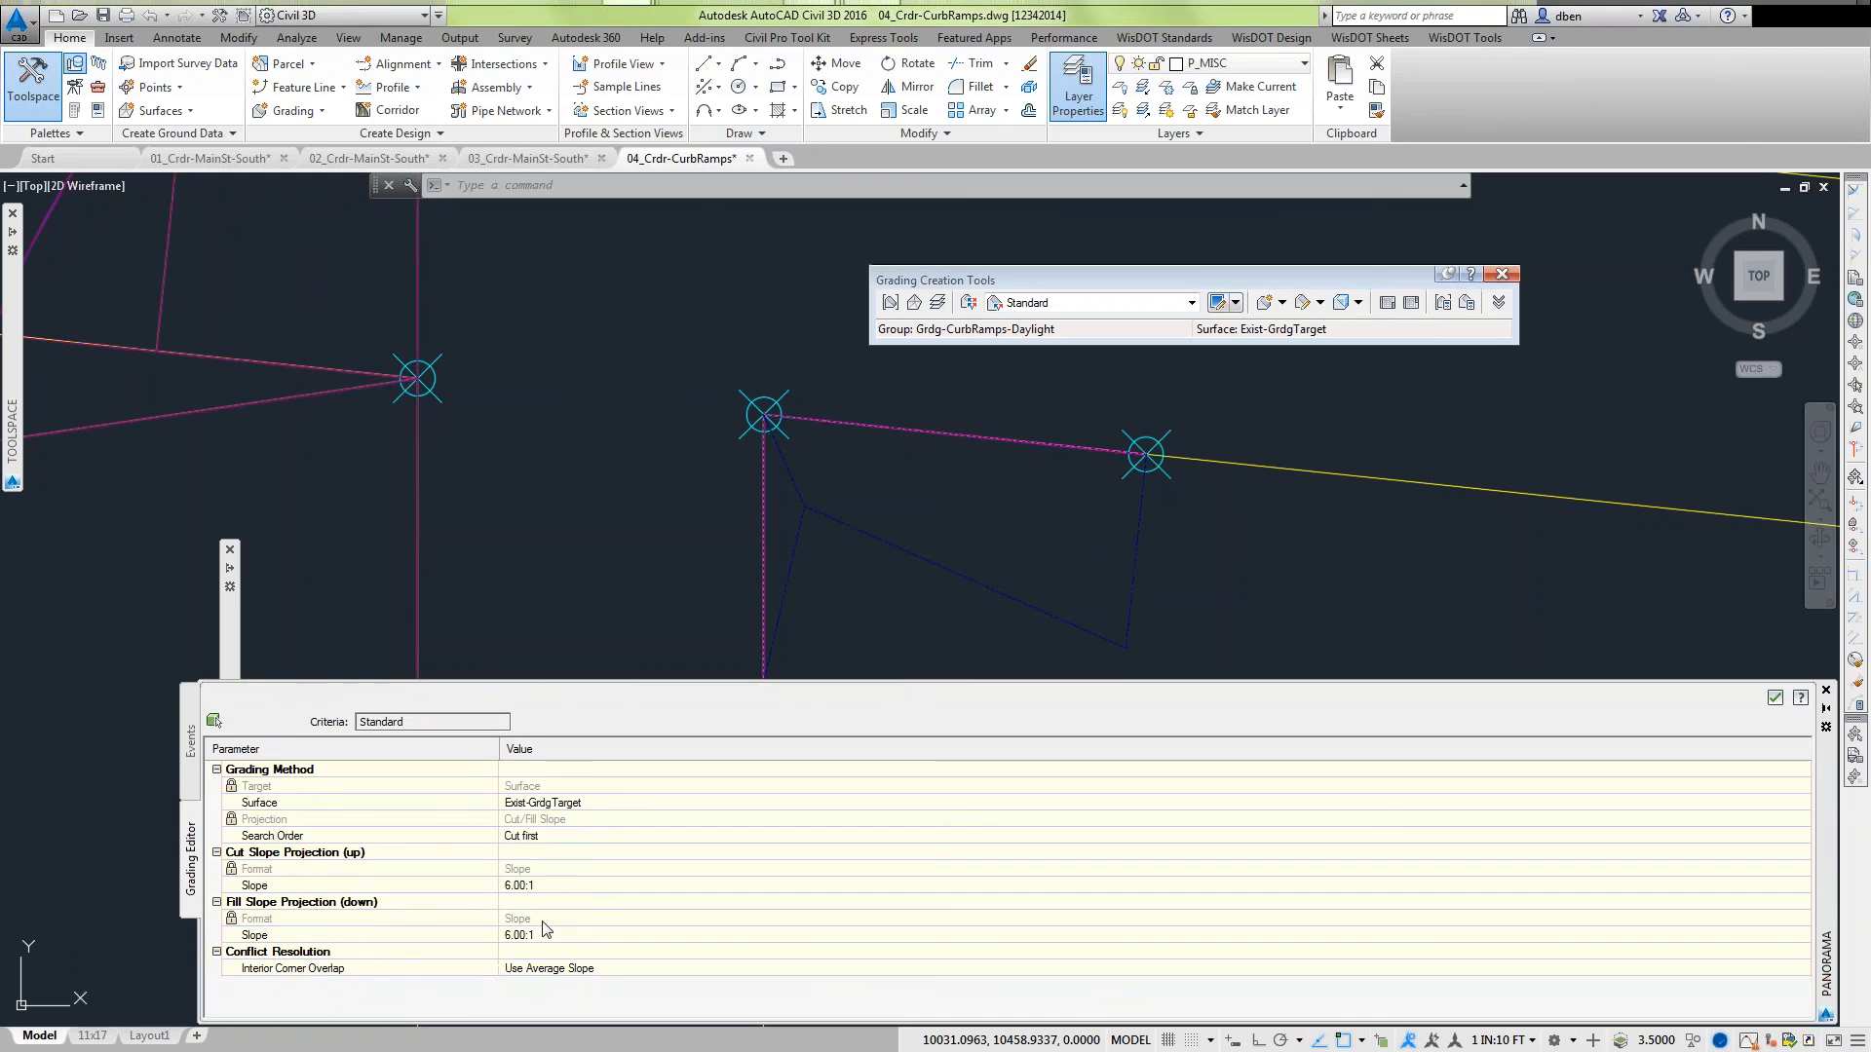
{"action": "left_click", "coordinate": [1774, 698]}
{"action": "left_click", "coordinate": [1775, 697]}
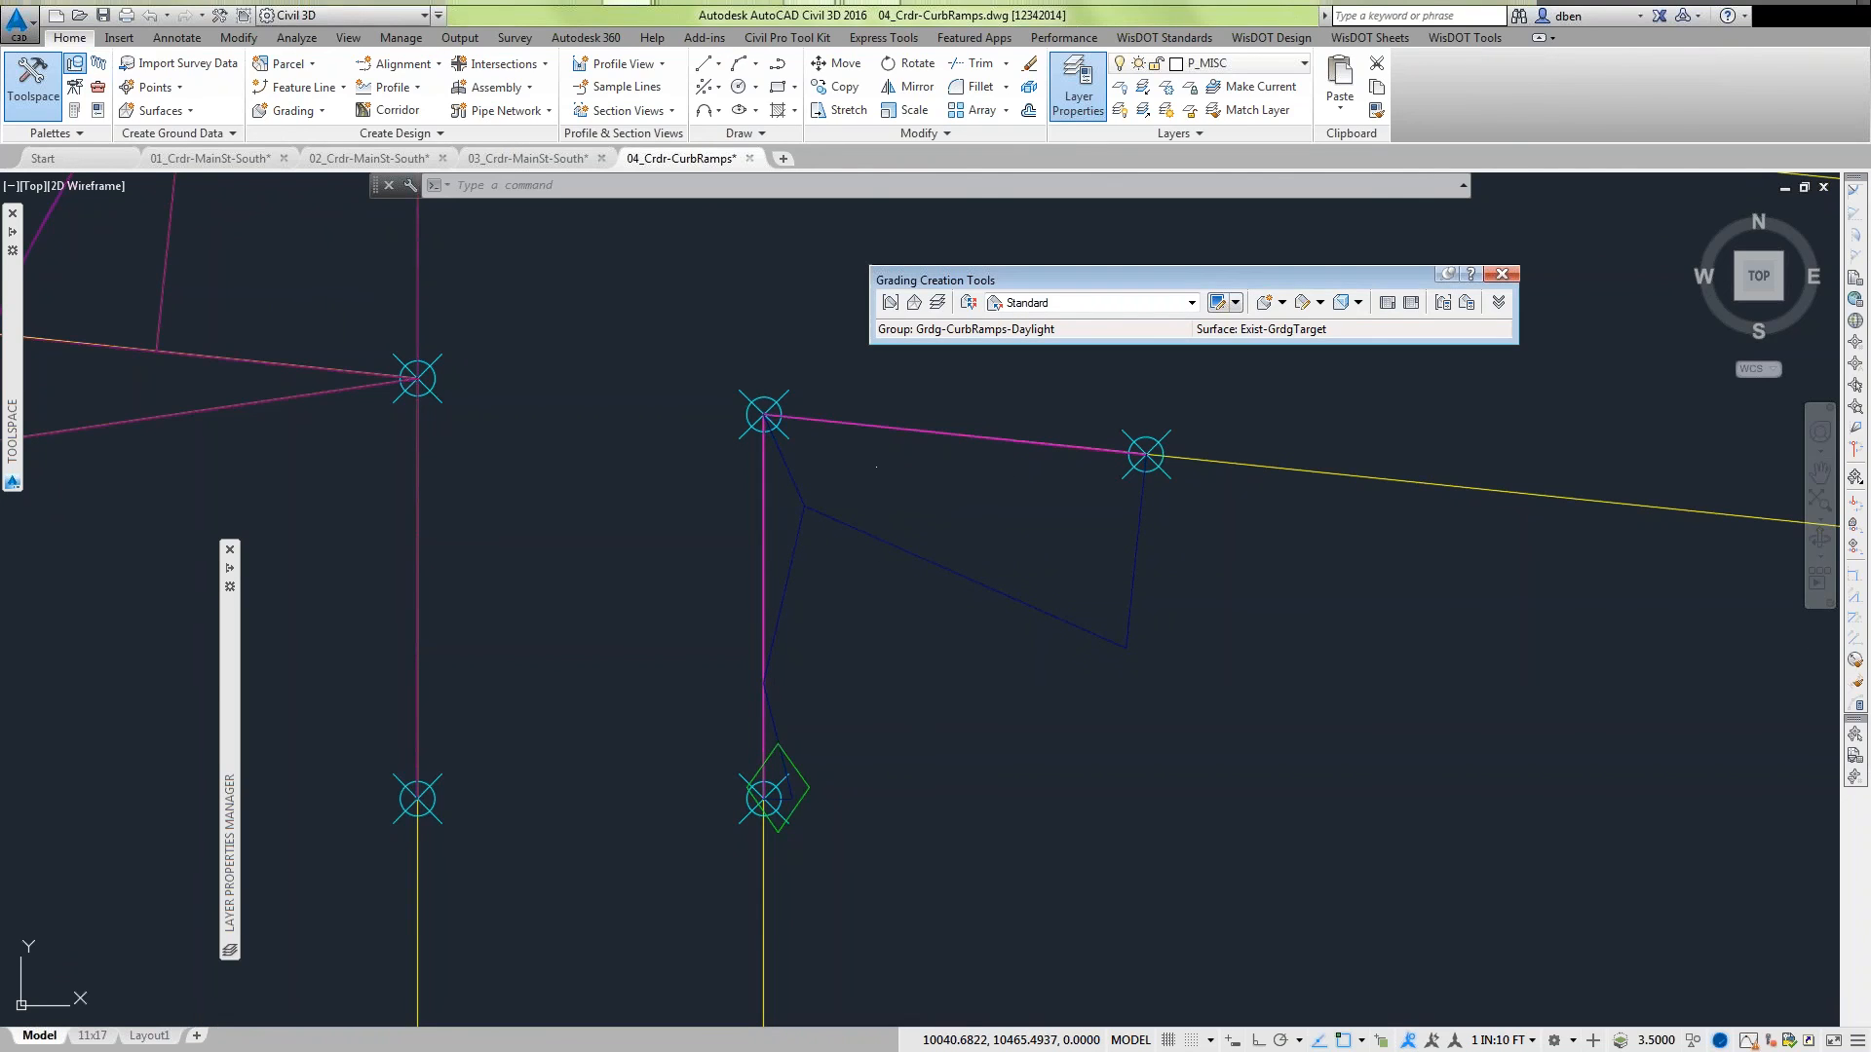
{"action": "left_click", "coordinate": [1502, 274]}
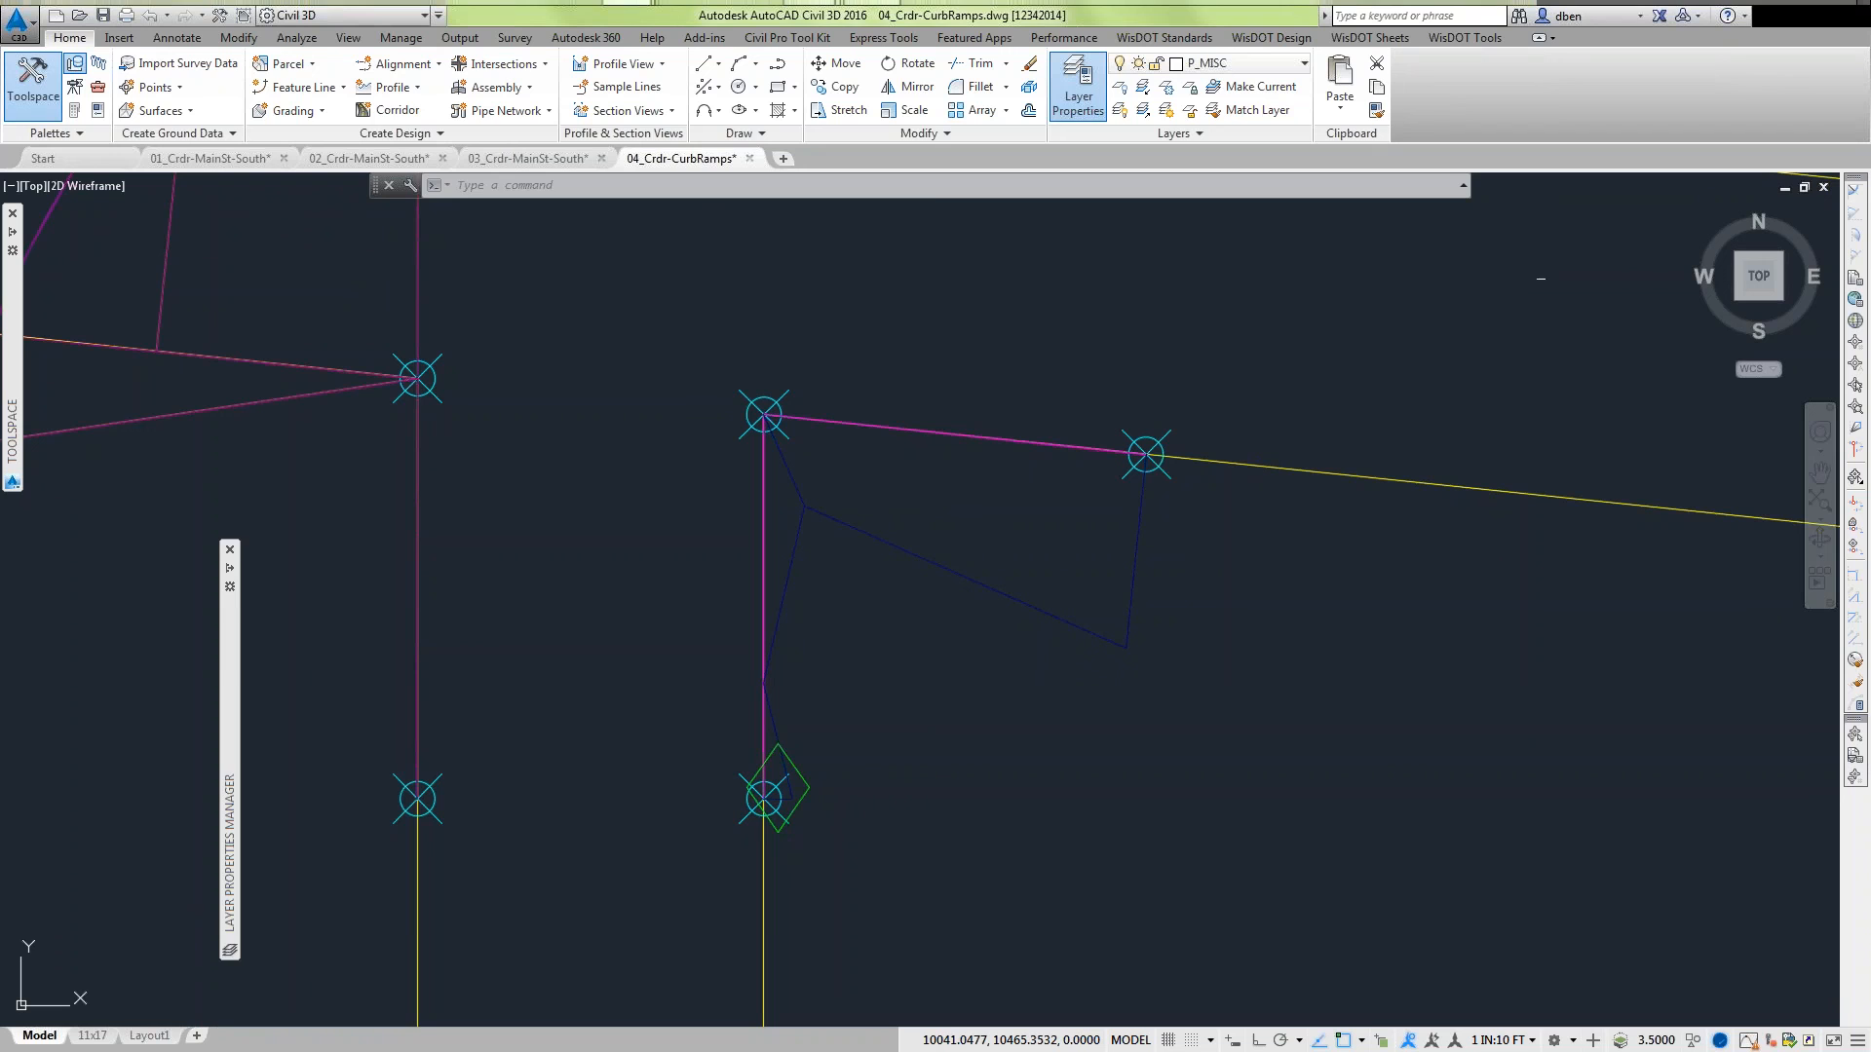
Thaw the P_DTM-Base layer and review the surface triangulation around the curb ramp daylight grading and the whole intersection.
{"action": "mouse_move", "coordinate": [237, 667]}
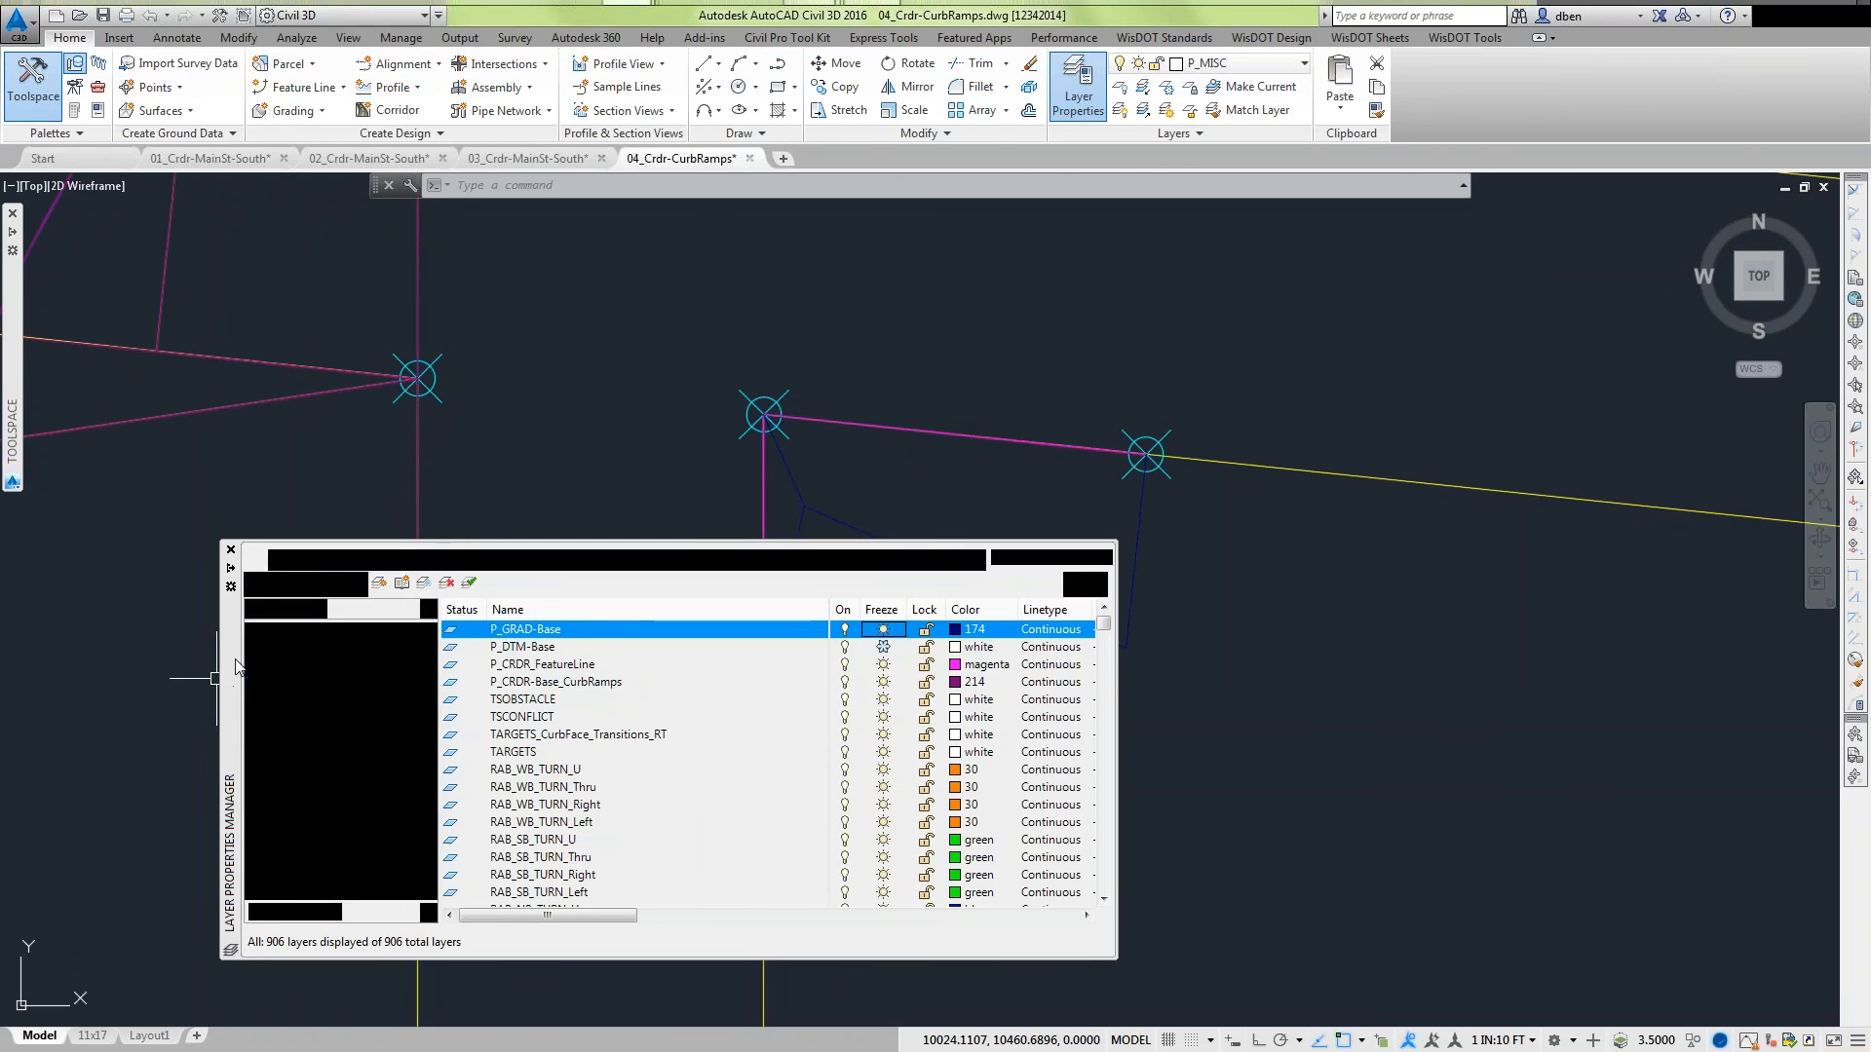
{"action": "left_click", "coordinate": [883, 647]}
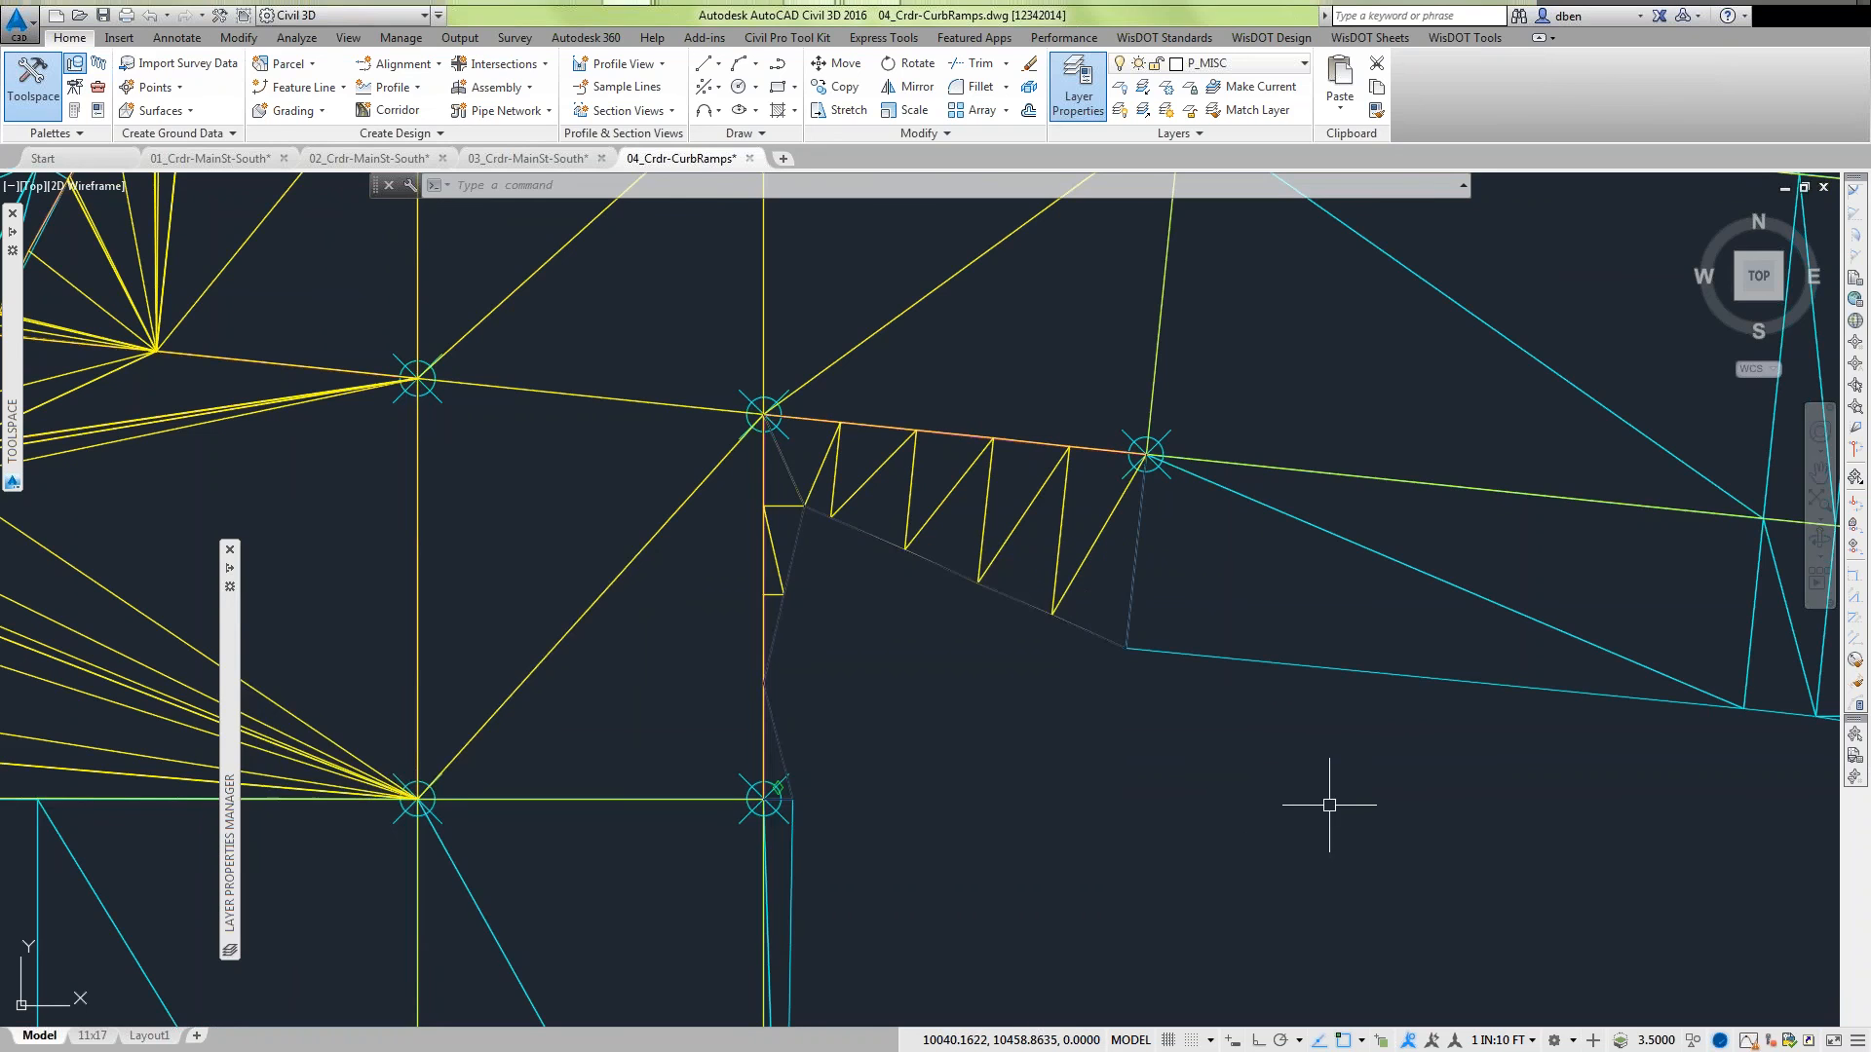
{"action": "scroll", "coordinate": [1299, 848], "scroll_direction": "down", "scroll_amount": 8}
{"action": "middle_click_drag", "start_coordinate": [1289, 850], "coordinate": [707, 536]}
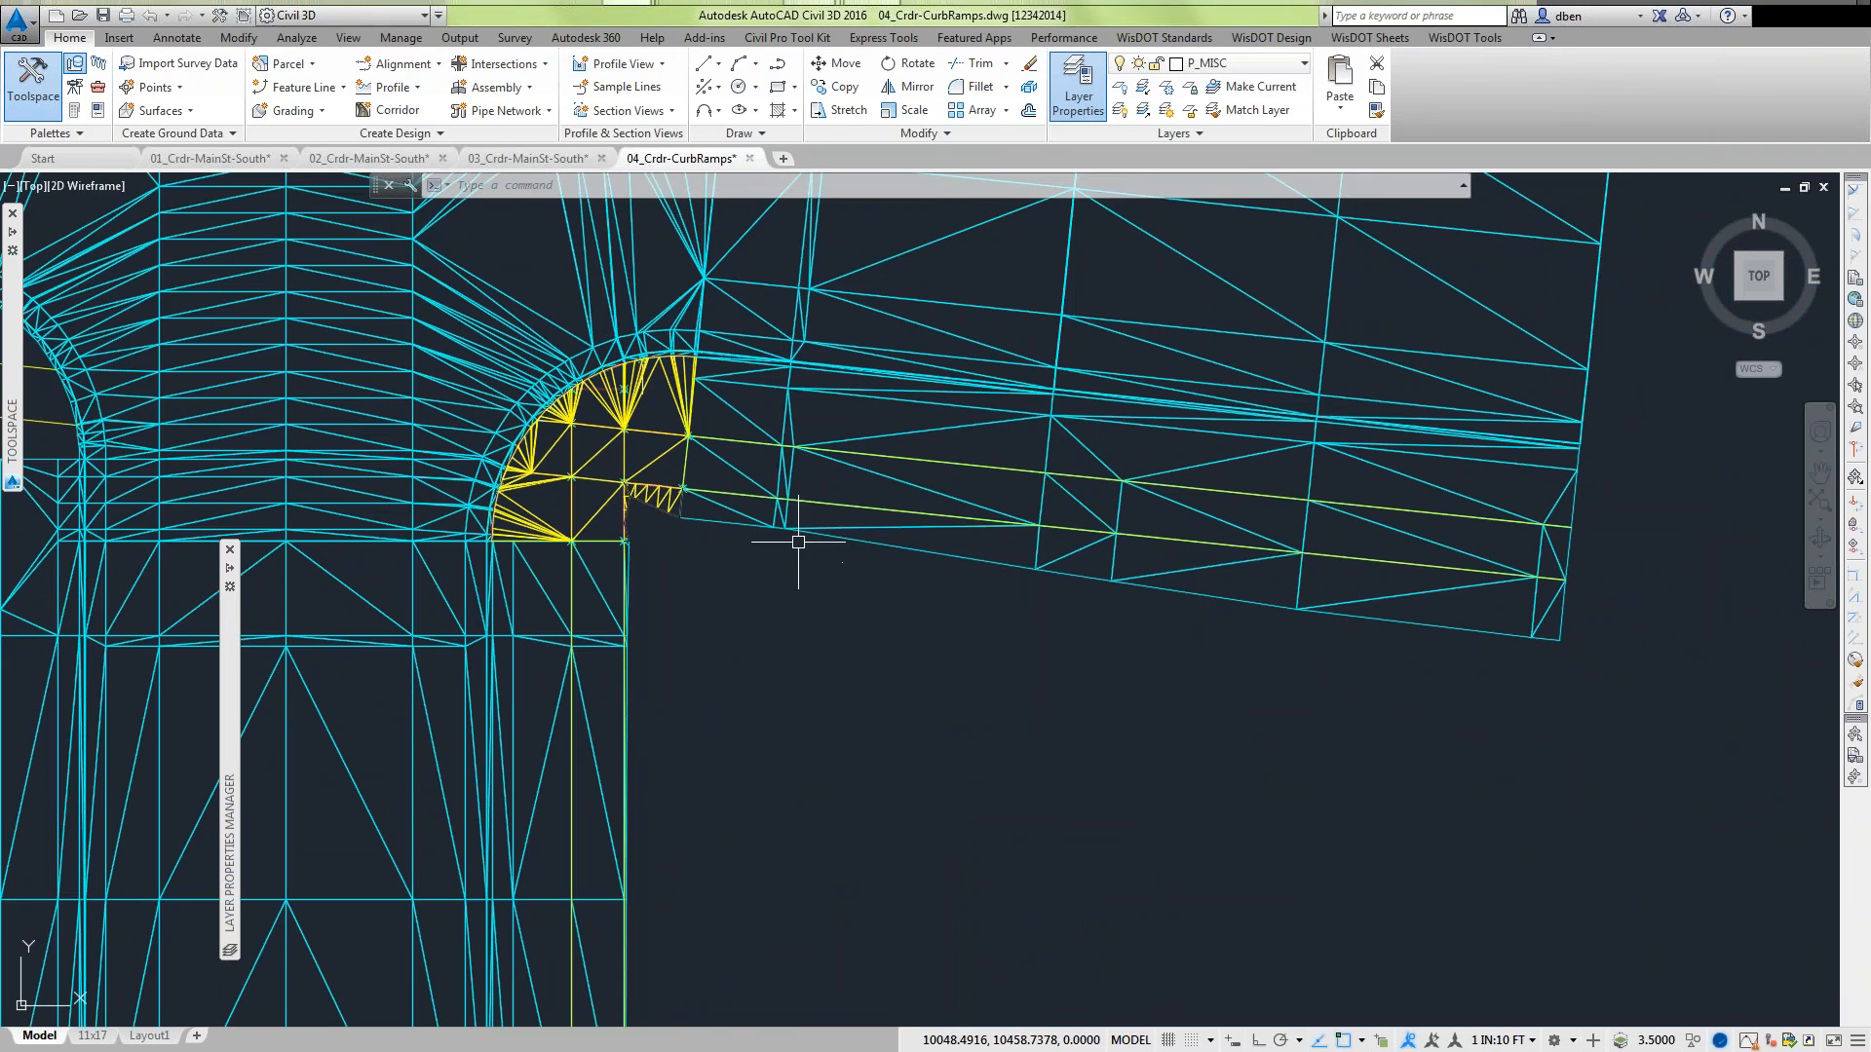
{"action": "mouse_move", "coordinate": [820, 528]}
{"action": "scroll", "coordinate": [770, 649], "scroll_direction": "down", "scroll_amount": 4}
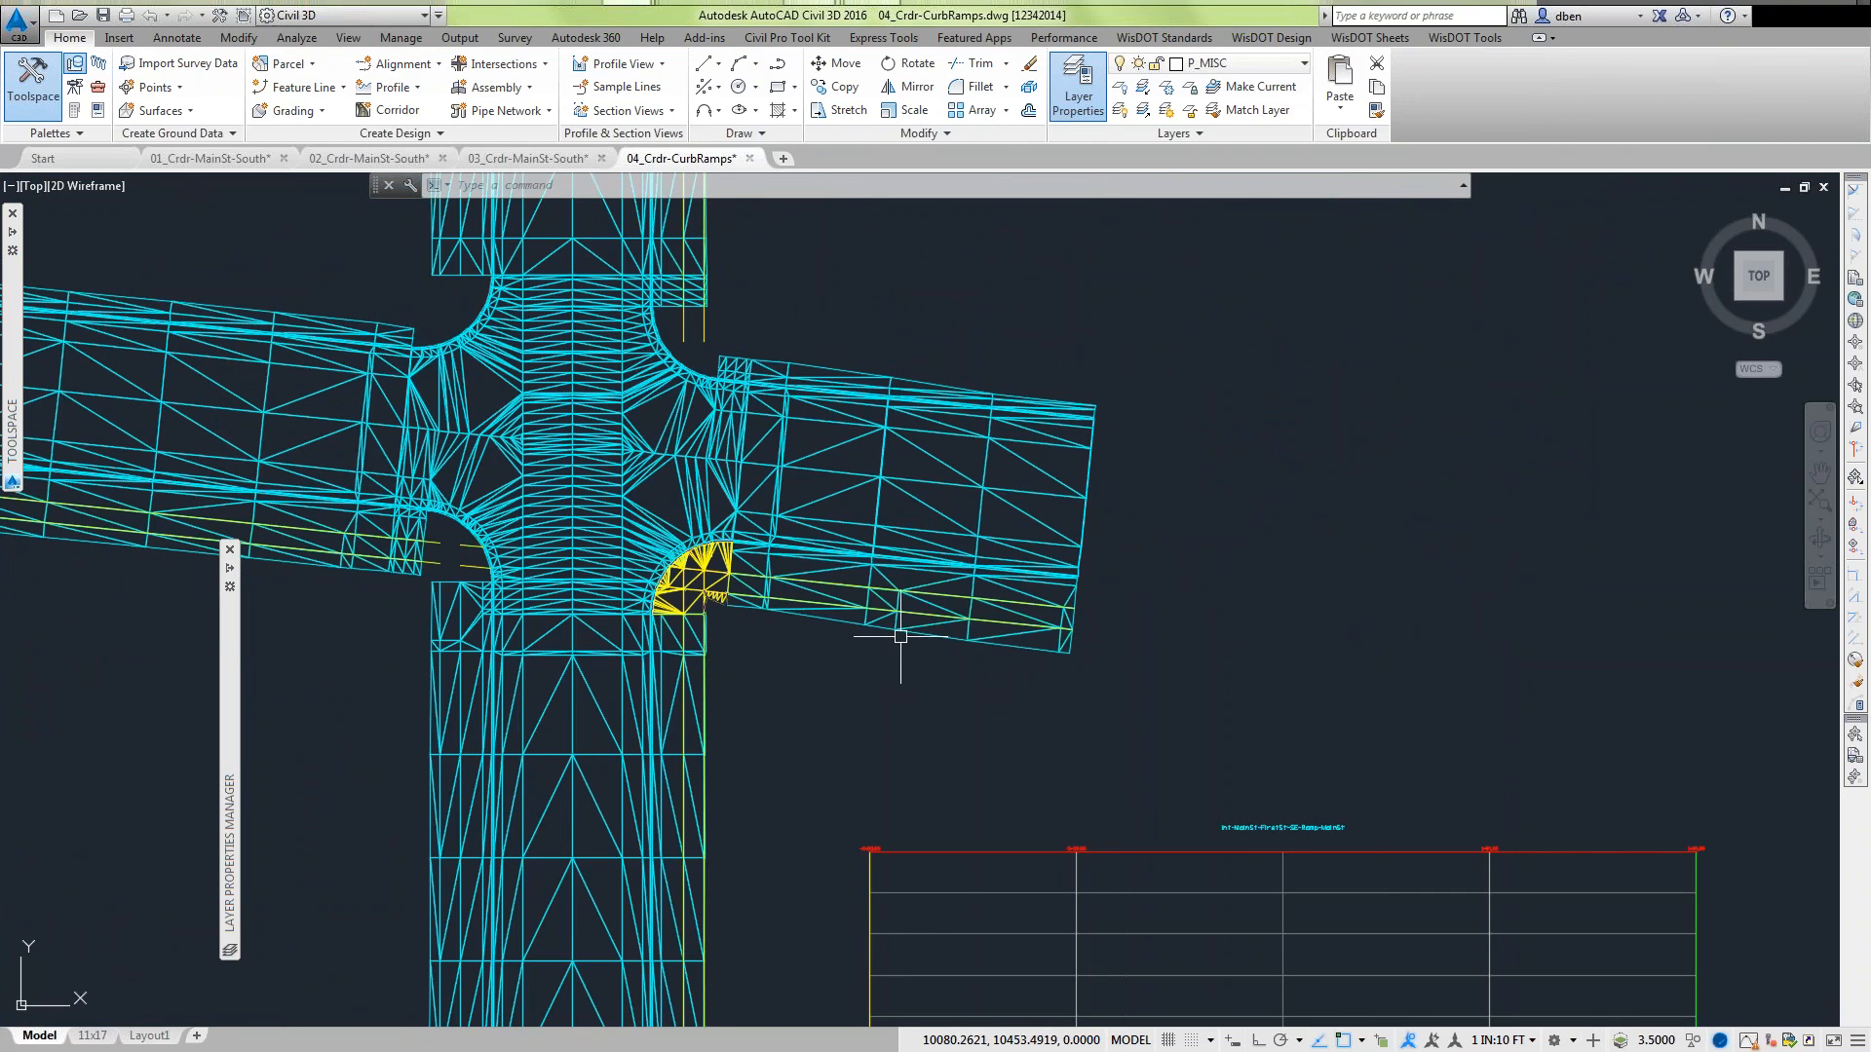
Switch from the curb ramp drawing to the June16-WisDOT CurbReturns presentation in PowerPoint.
{"action": "key", "text": "alt+Tab"}
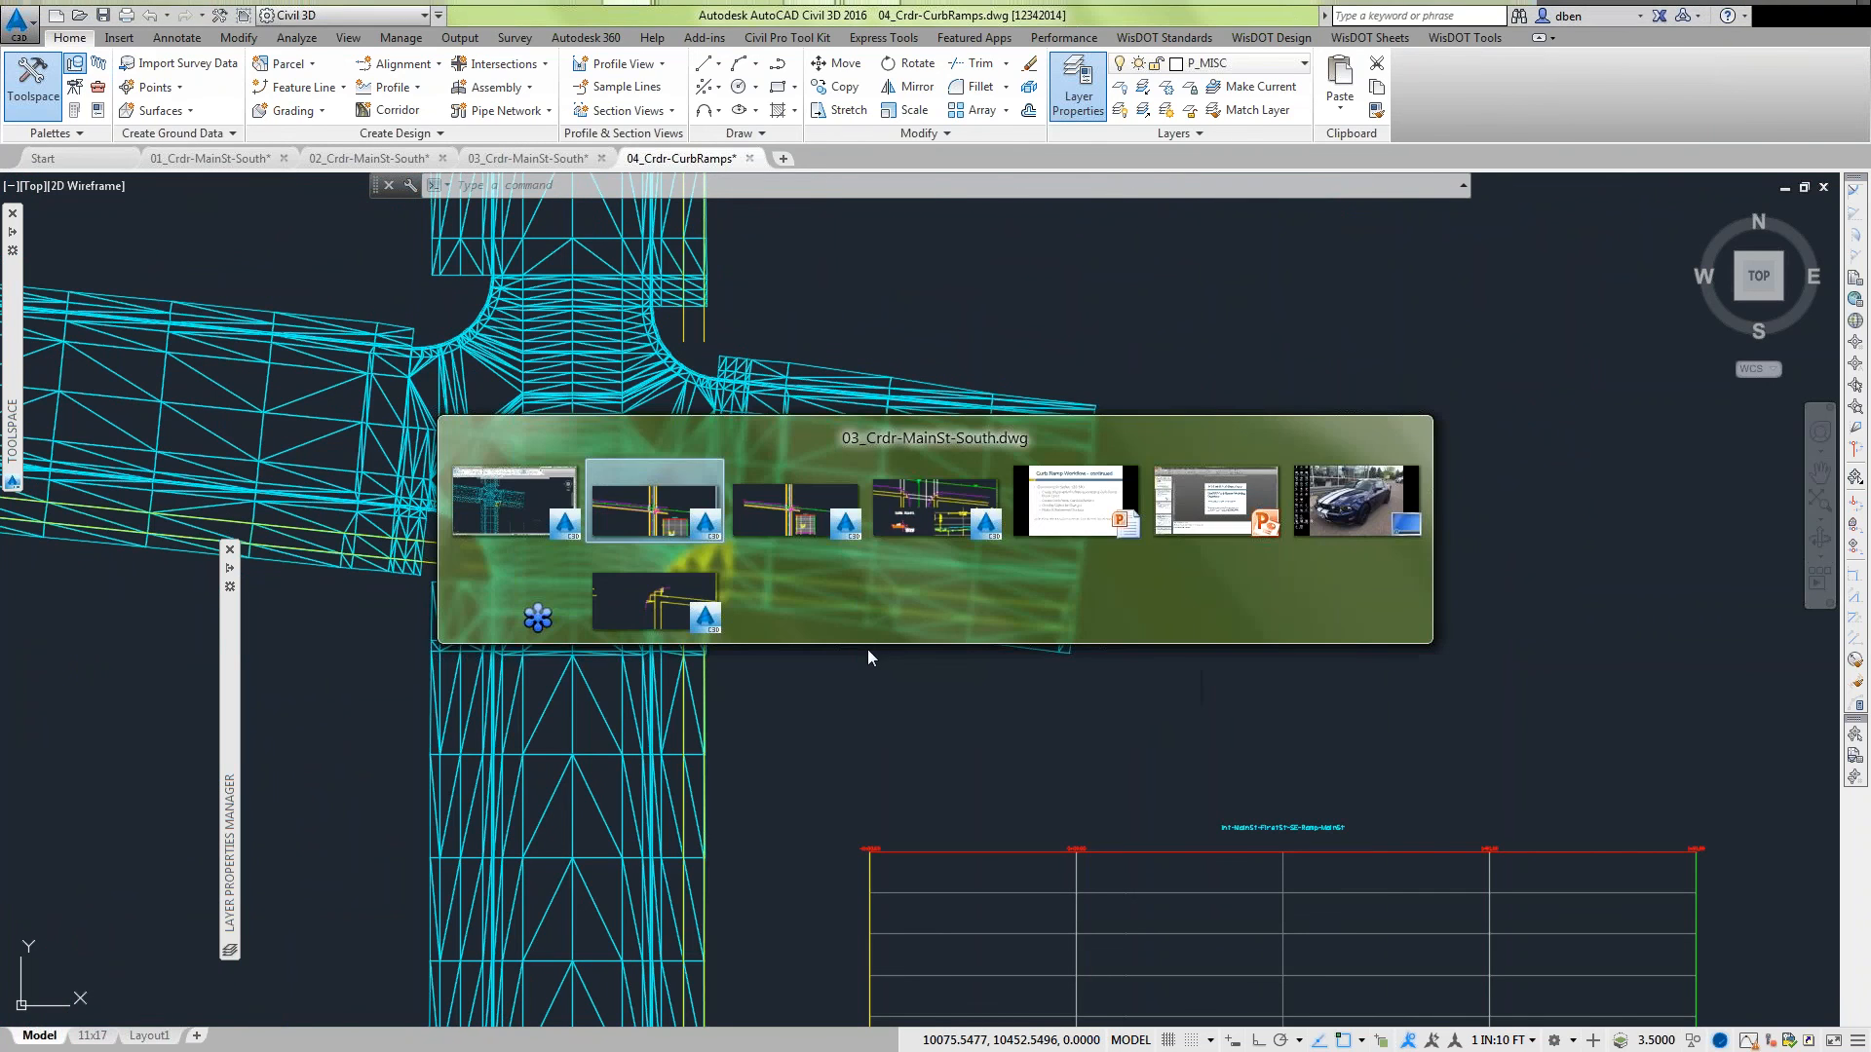
{"action": "key", "text": "alt+Tab"}
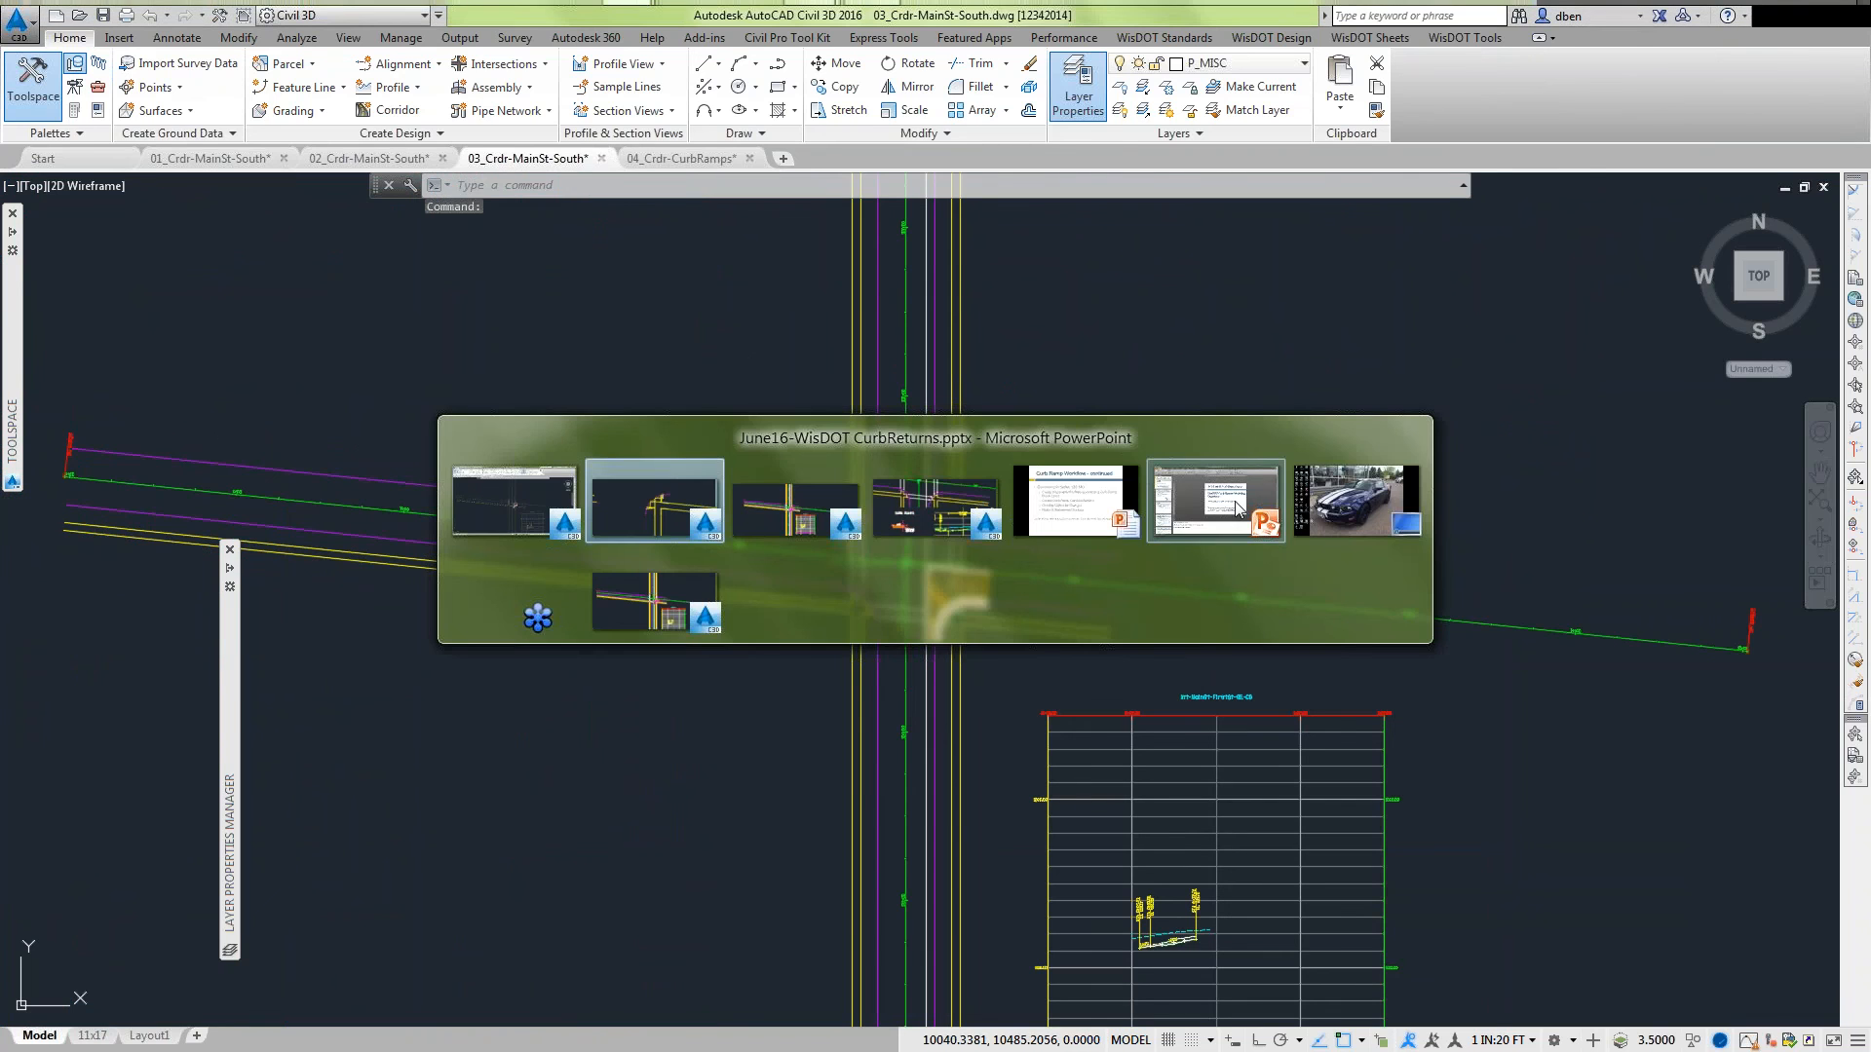
{"action": "key", "text": "alt+Tab"}
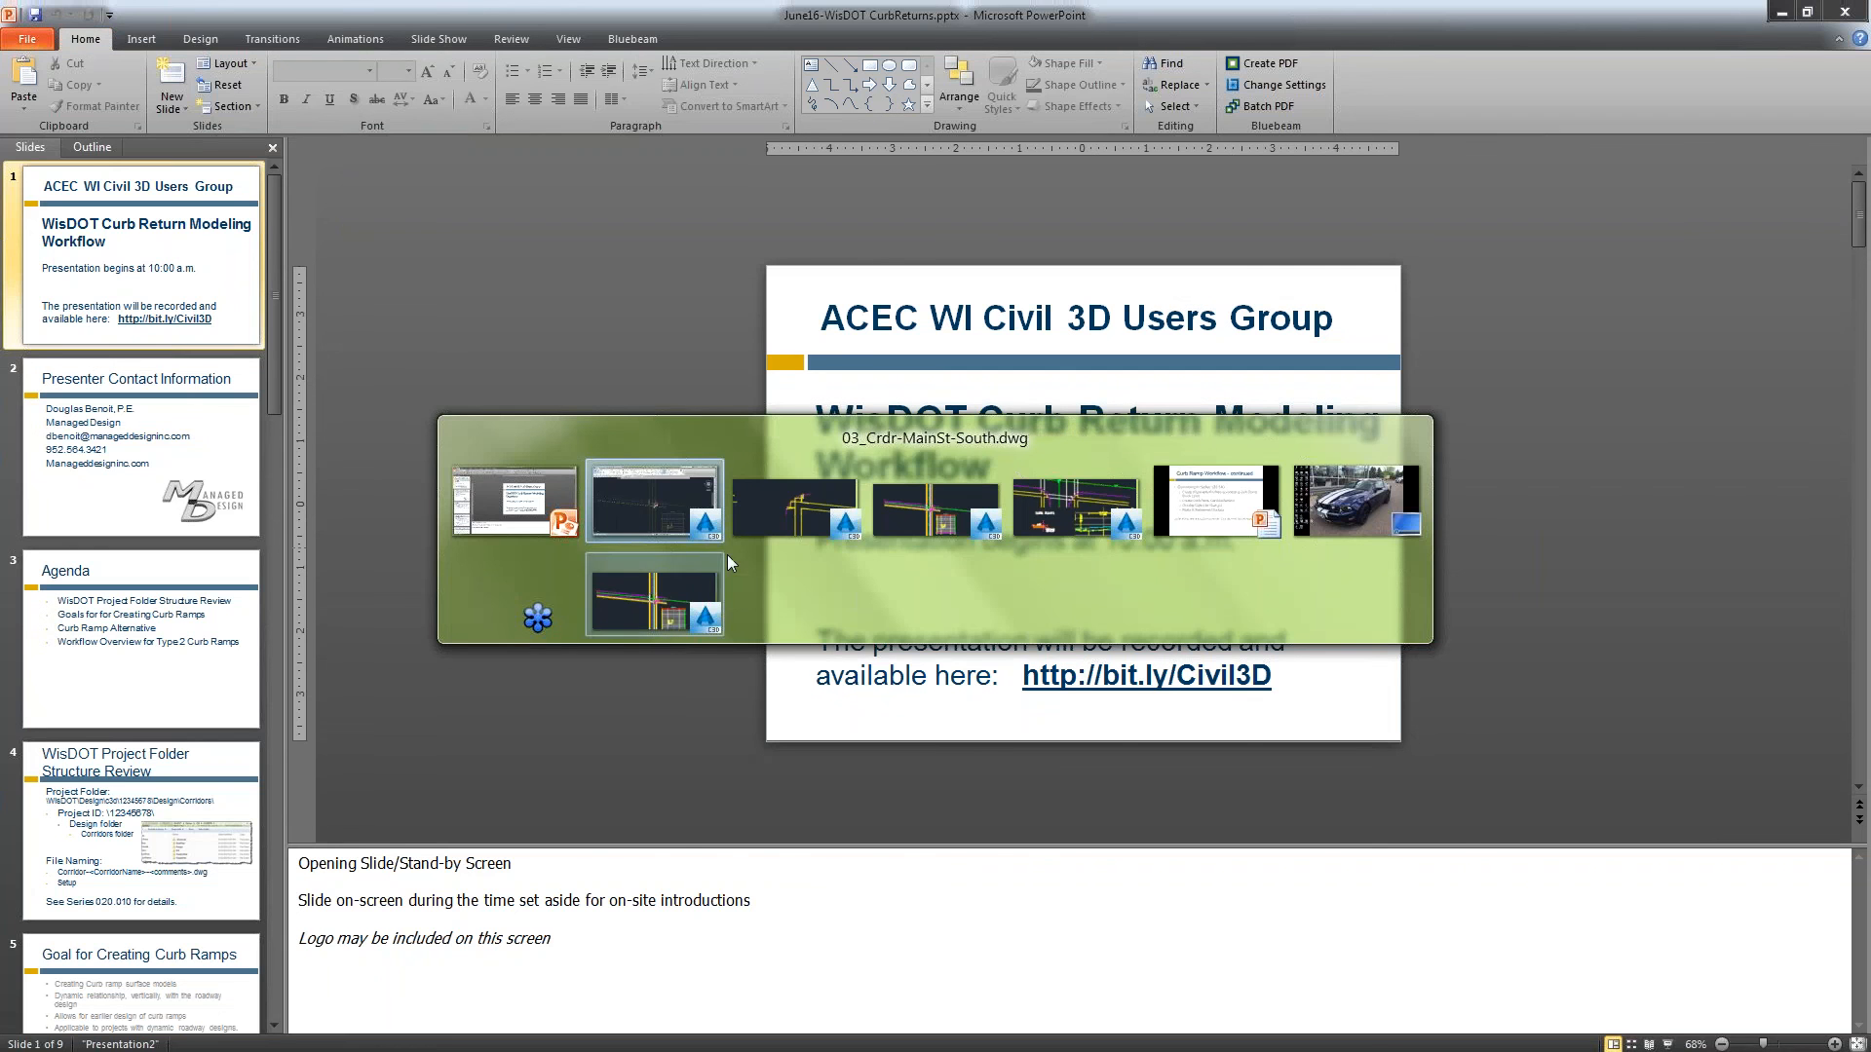